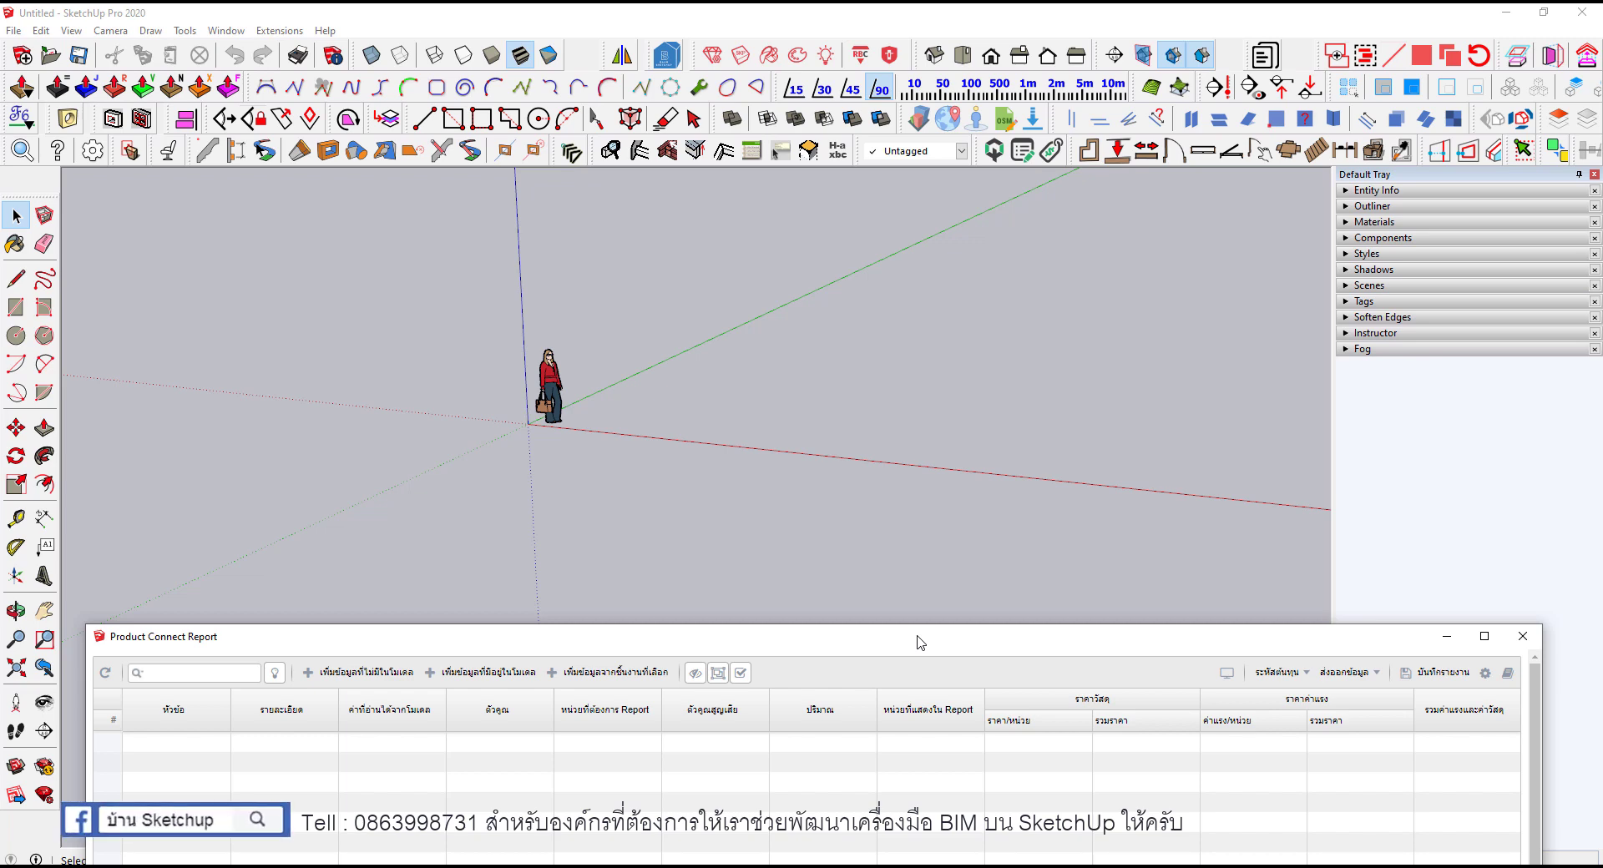
Step: Draw a square footing pad on the ground with the Rectangle tool
mouse_move(347, 525)
middle_down()
mouse_move(660, 485)
mouse_move(673, 544)
middle_up()
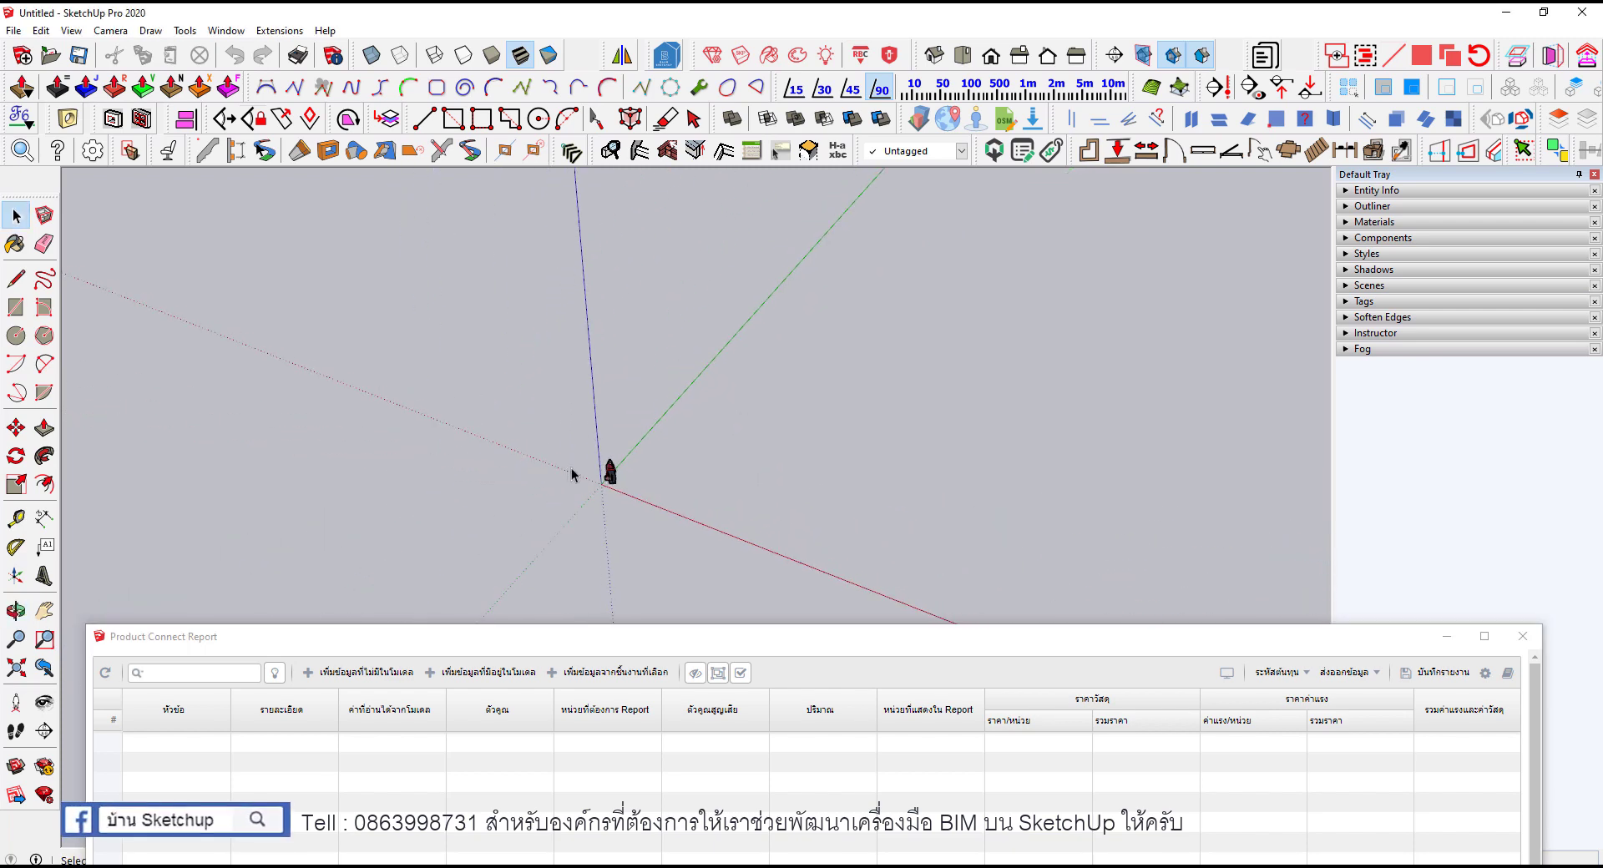
scroll(783, 496, up, 3)
key(r)
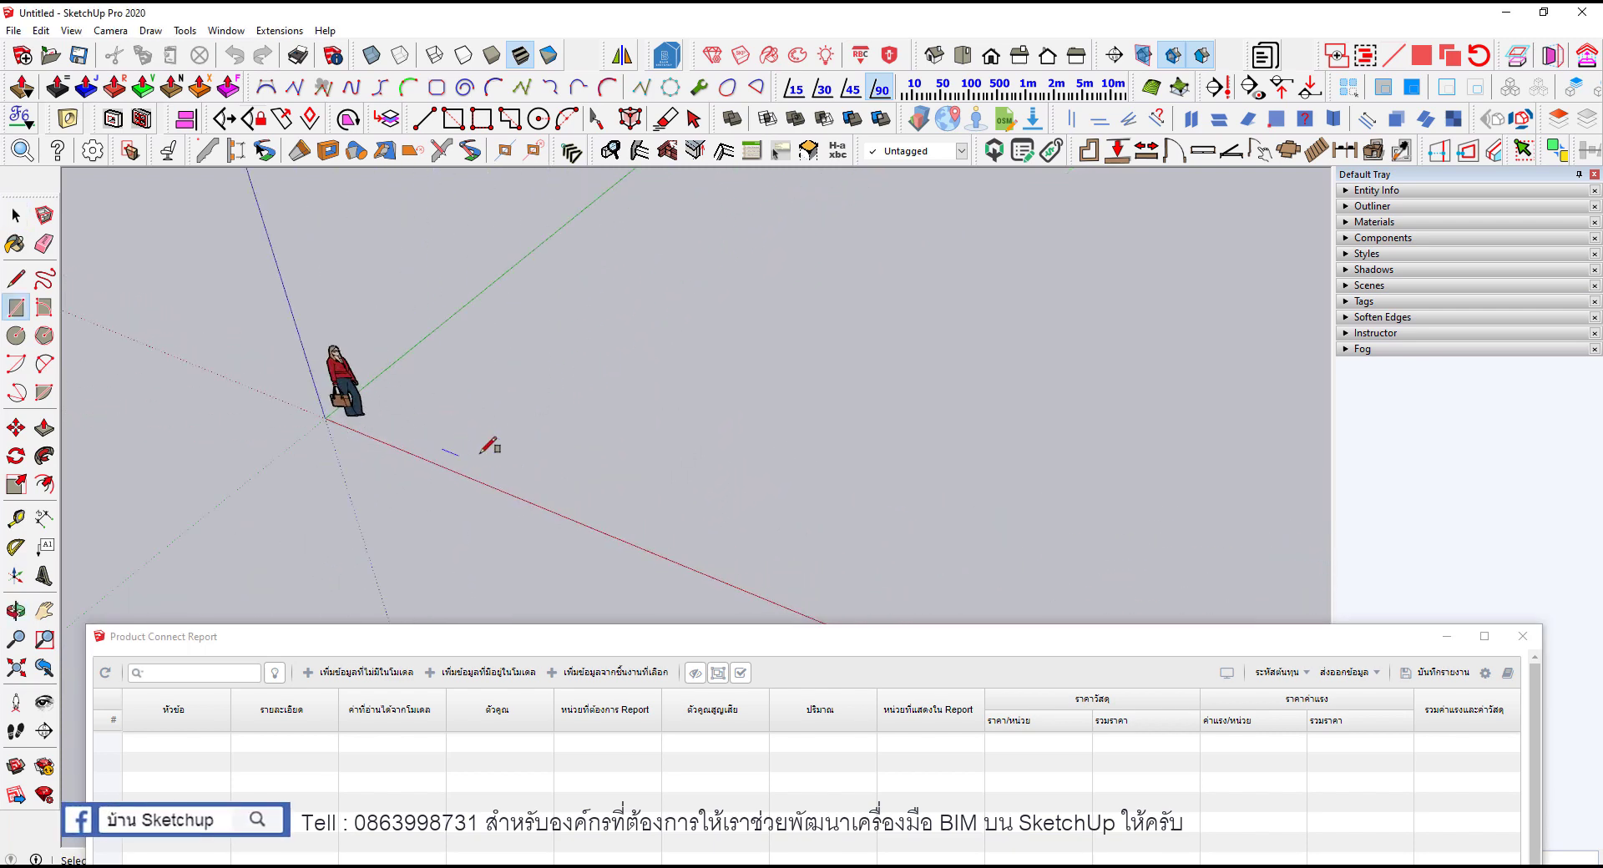
click(443, 448)
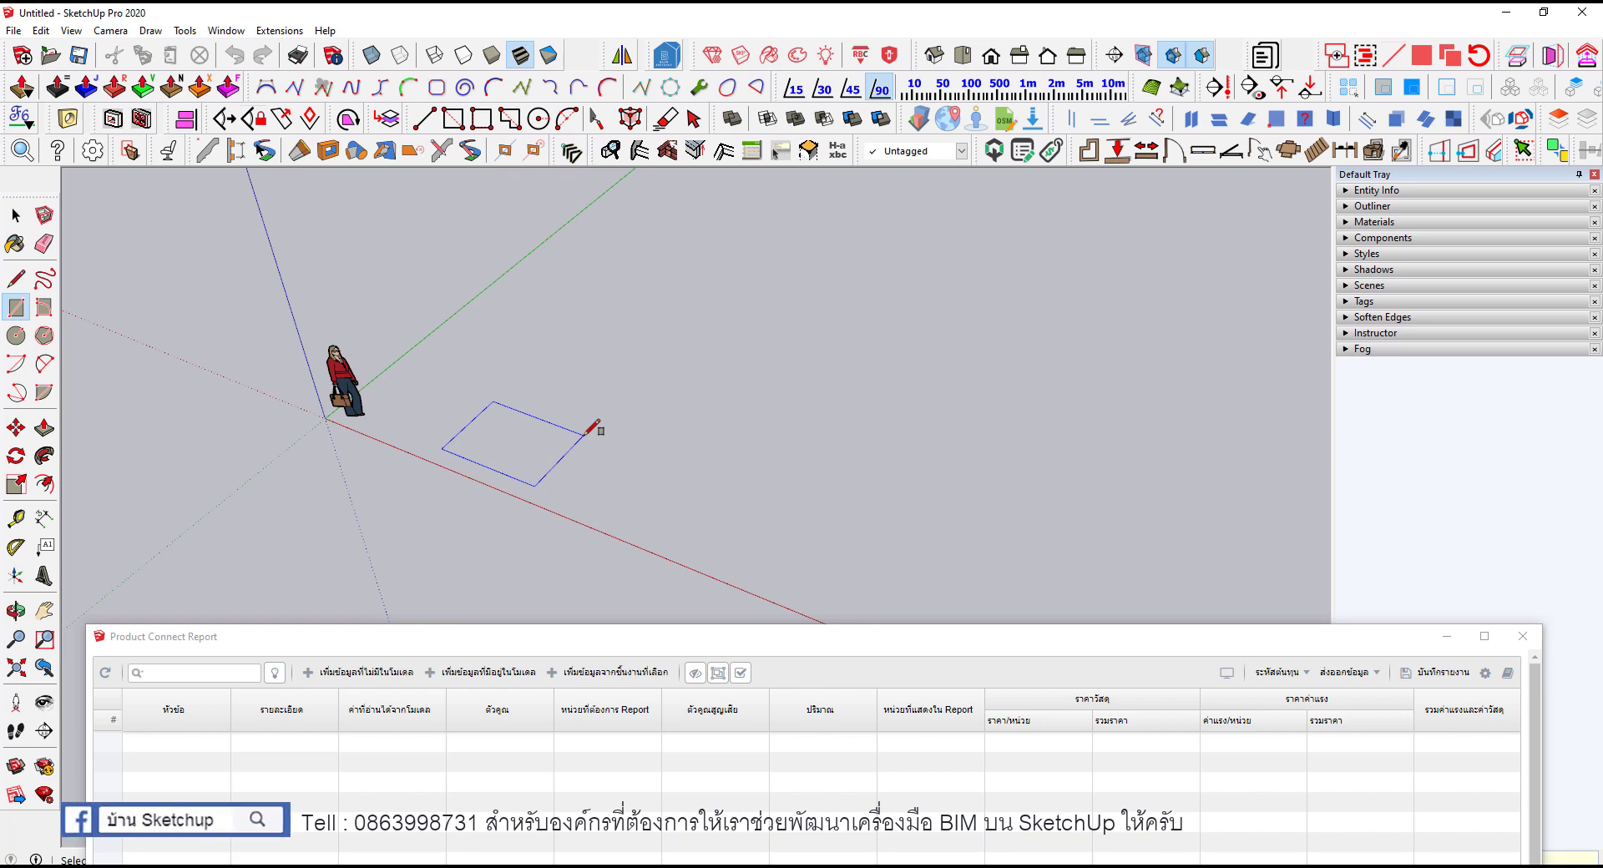
click(586, 432)
key(space)
mouse_move(590, 429)
middle_down()
mouse_move(648, 476)
mouse_move(548, 387)
middle_up()
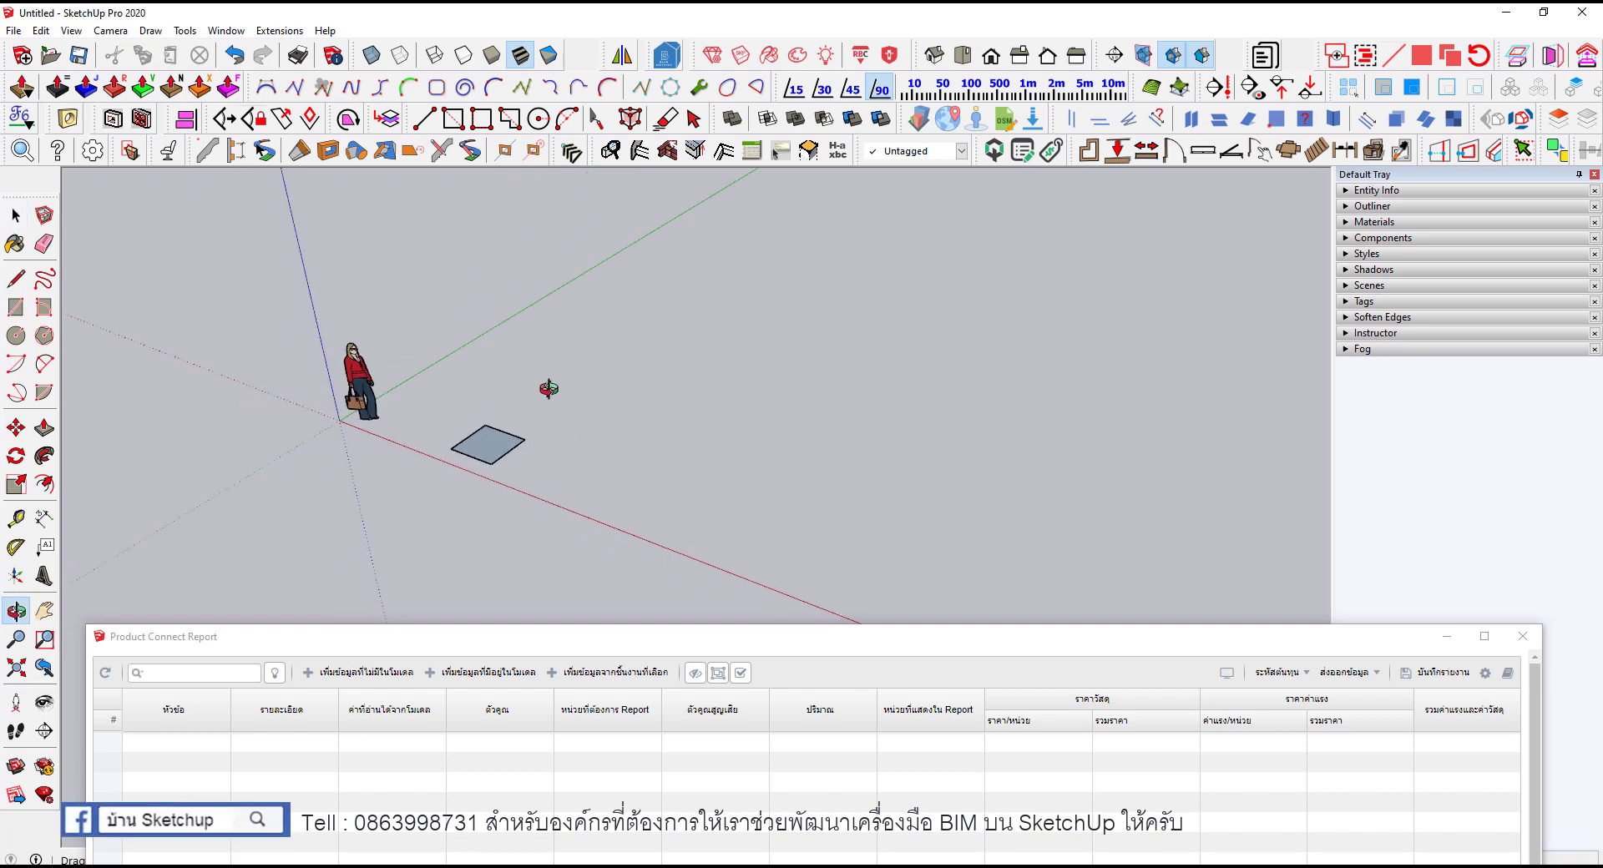
scroll(480, 462, up, 2)
click(497, 459)
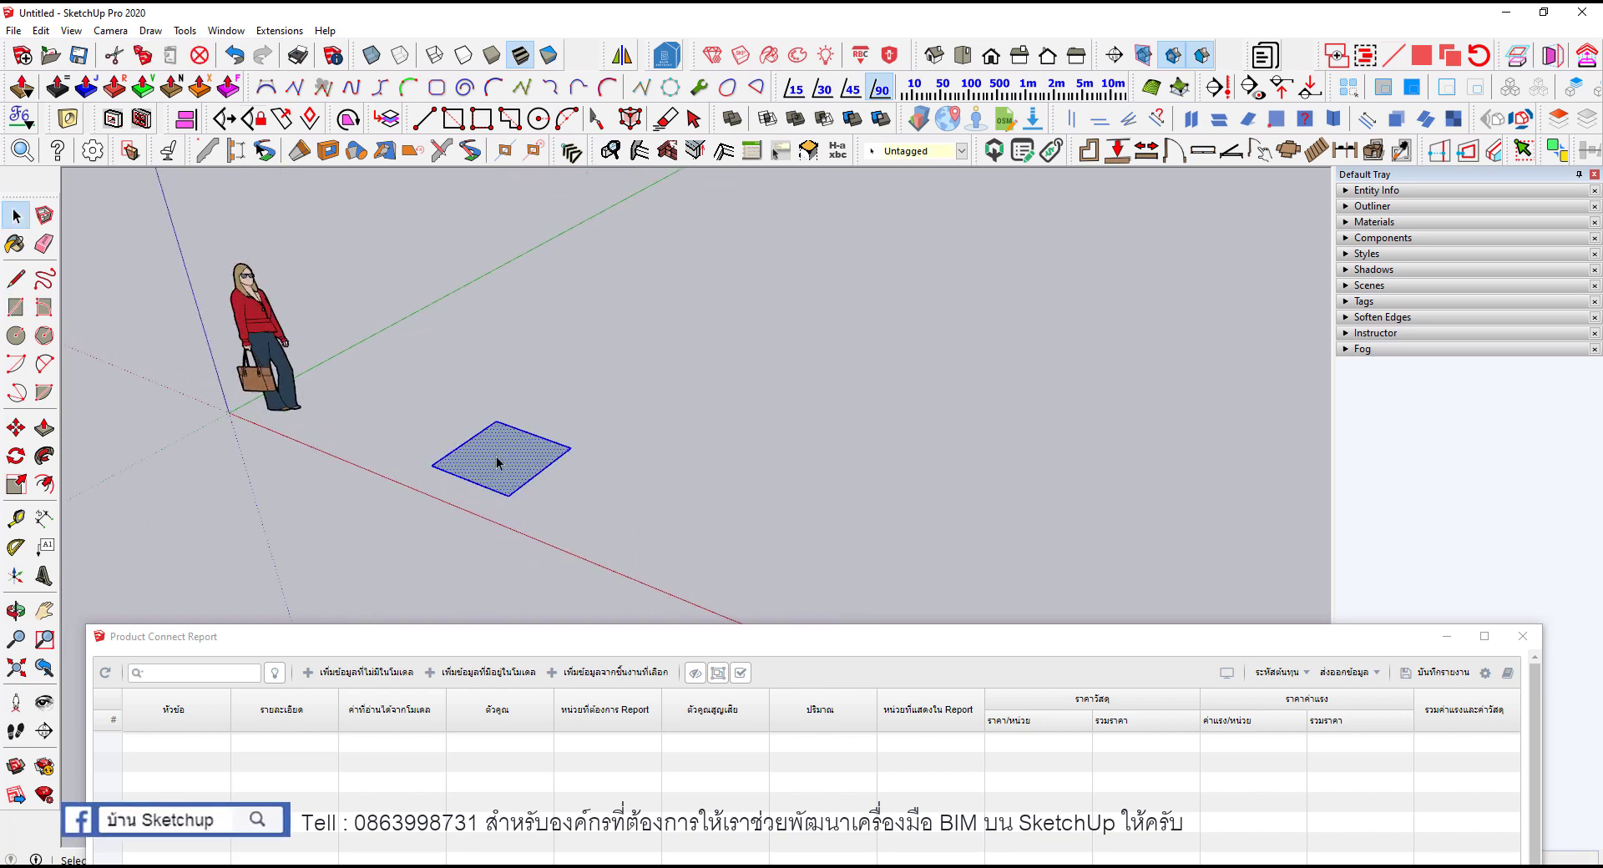
Step: Draw the diagonal lines across the square from corner to corner
key(l)
click(431, 465)
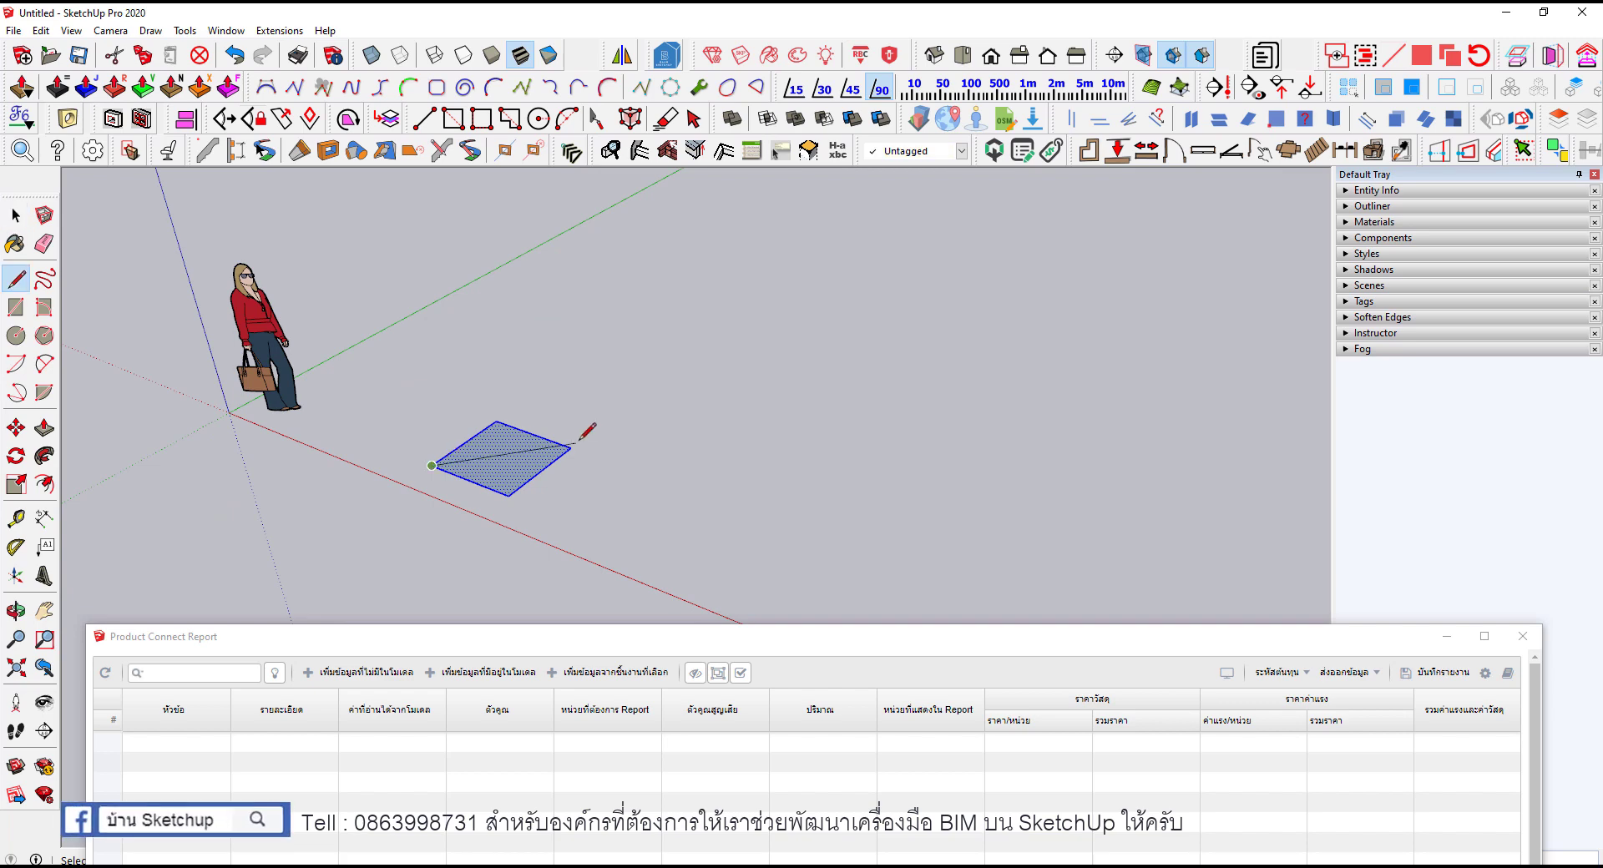
click(570, 448)
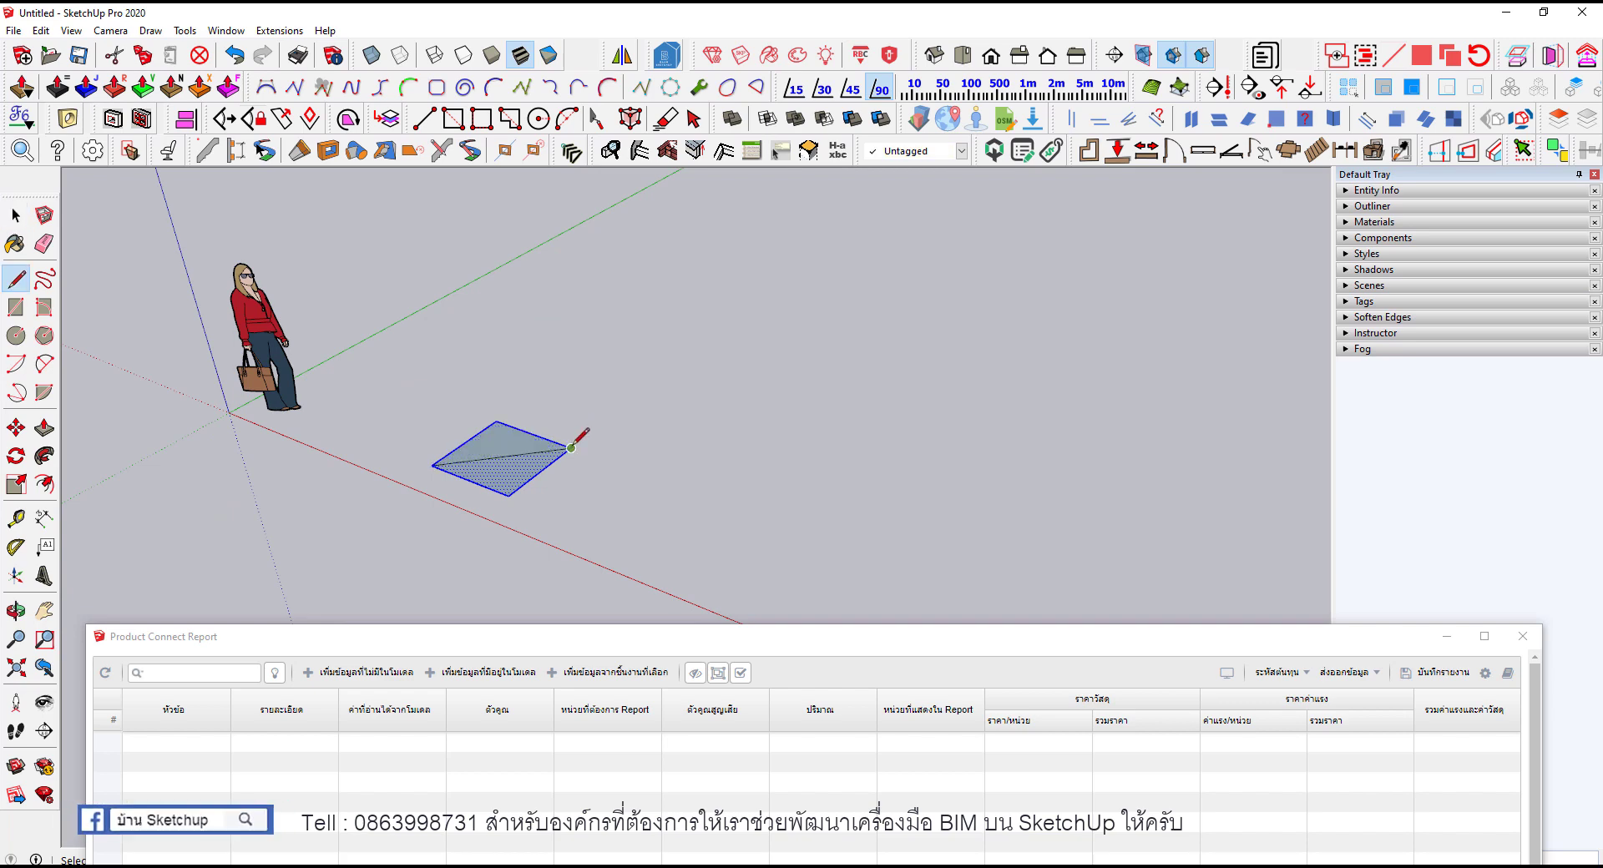
click(509, 496)
Step: Make the pad face and edges a component named F, creating F1
key(space)
click(488, 455)
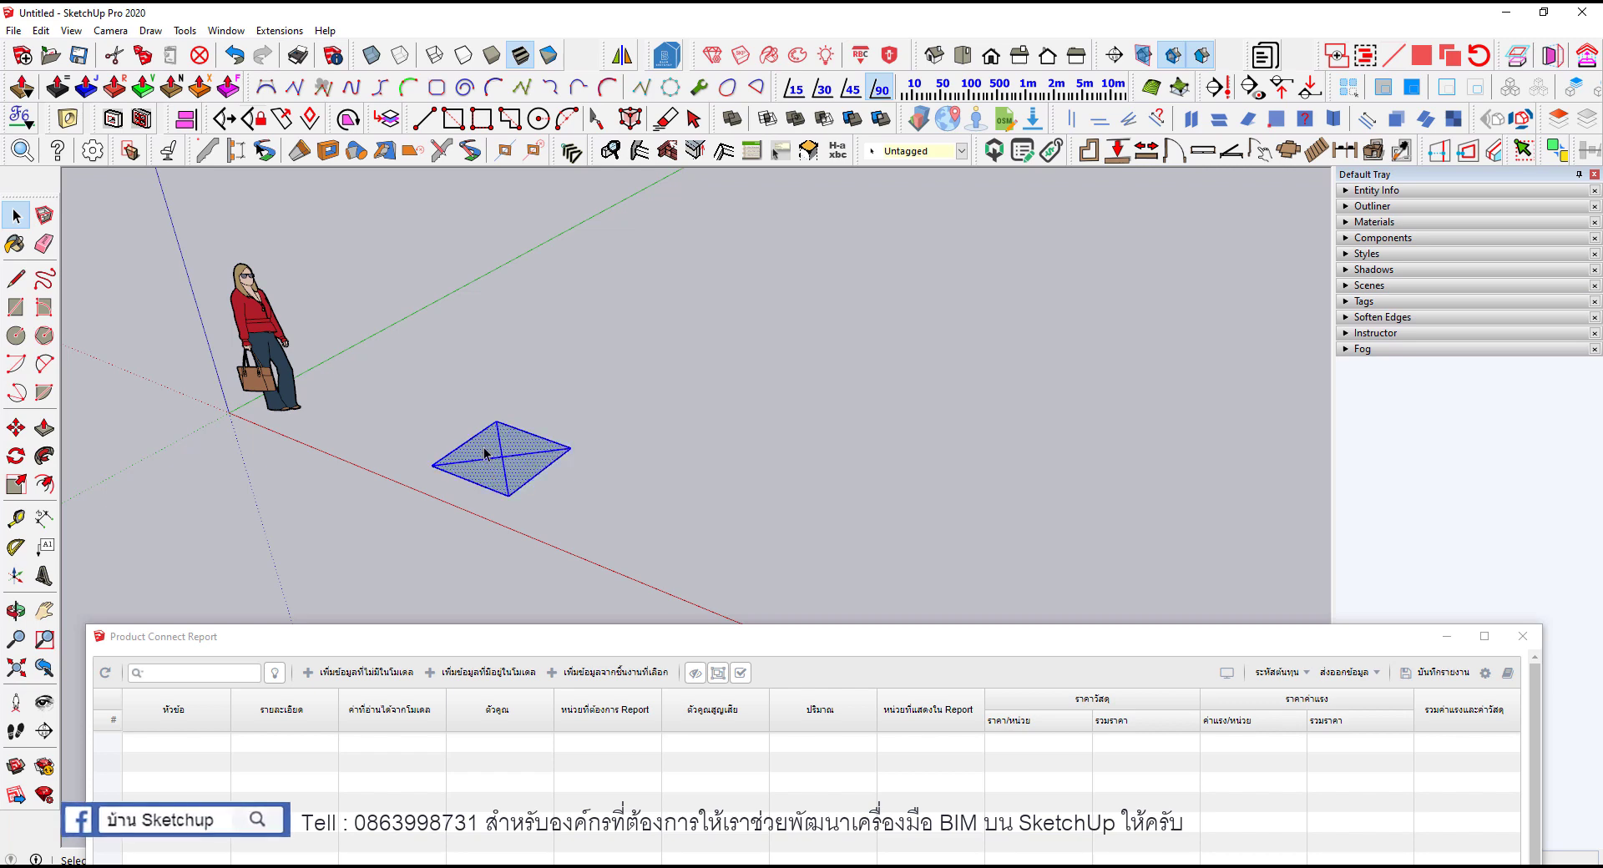
right_click(486, 453)
click(568, 286)
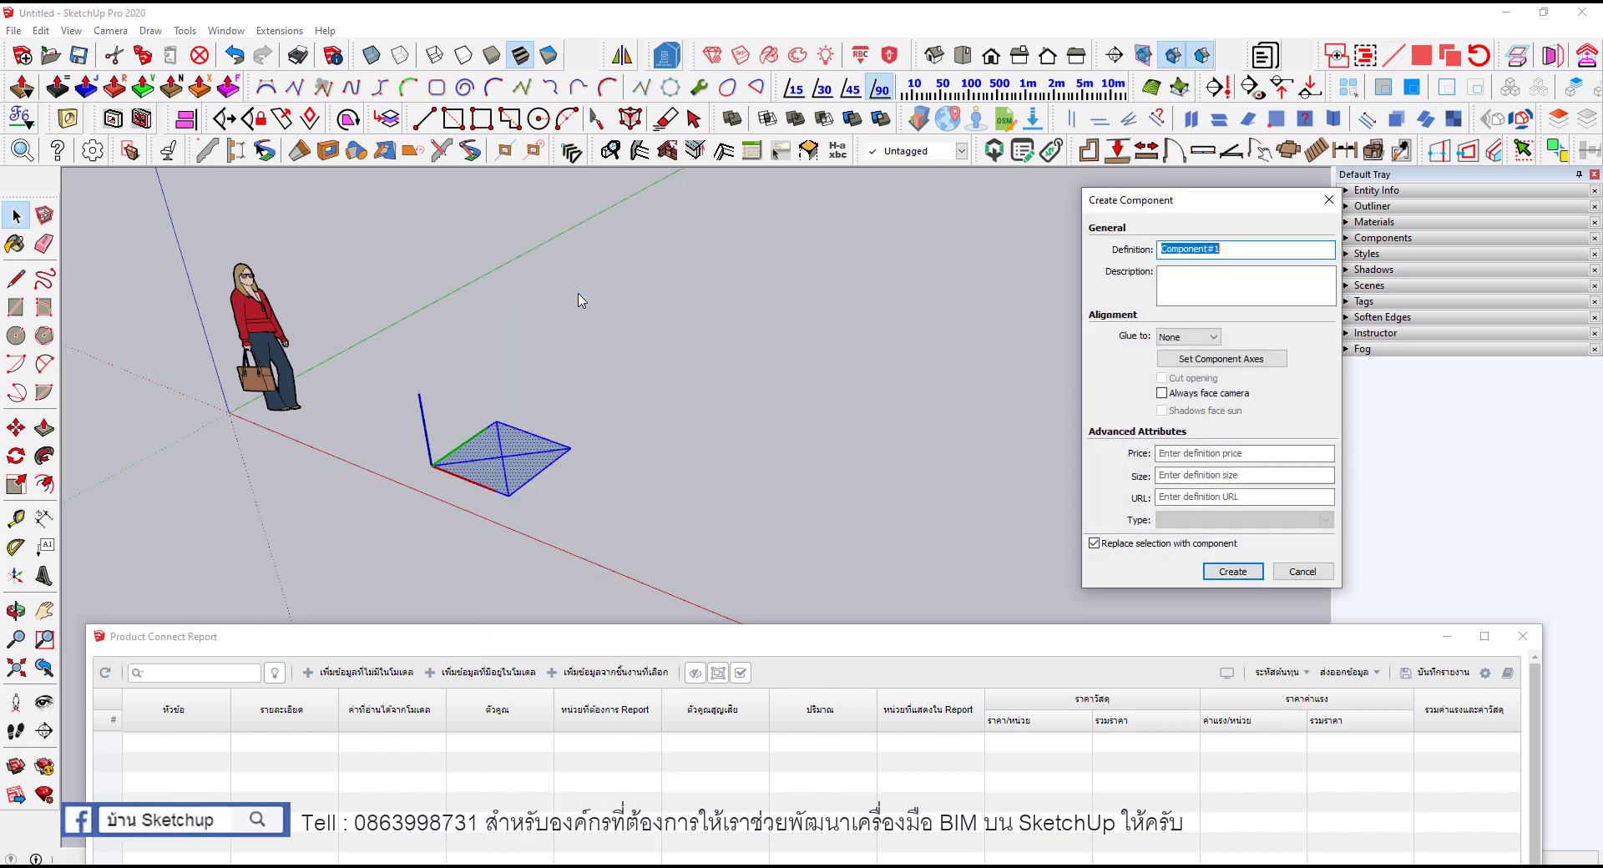
text(F1)
key(Return)
mouse_move(581, 300)
middle_down()
mouse_move(609, 553)
mouse_move(591, 561)
middle_up()
Step: Copy the pad 1000 along green with an x2 array, making a row of three
key(m)
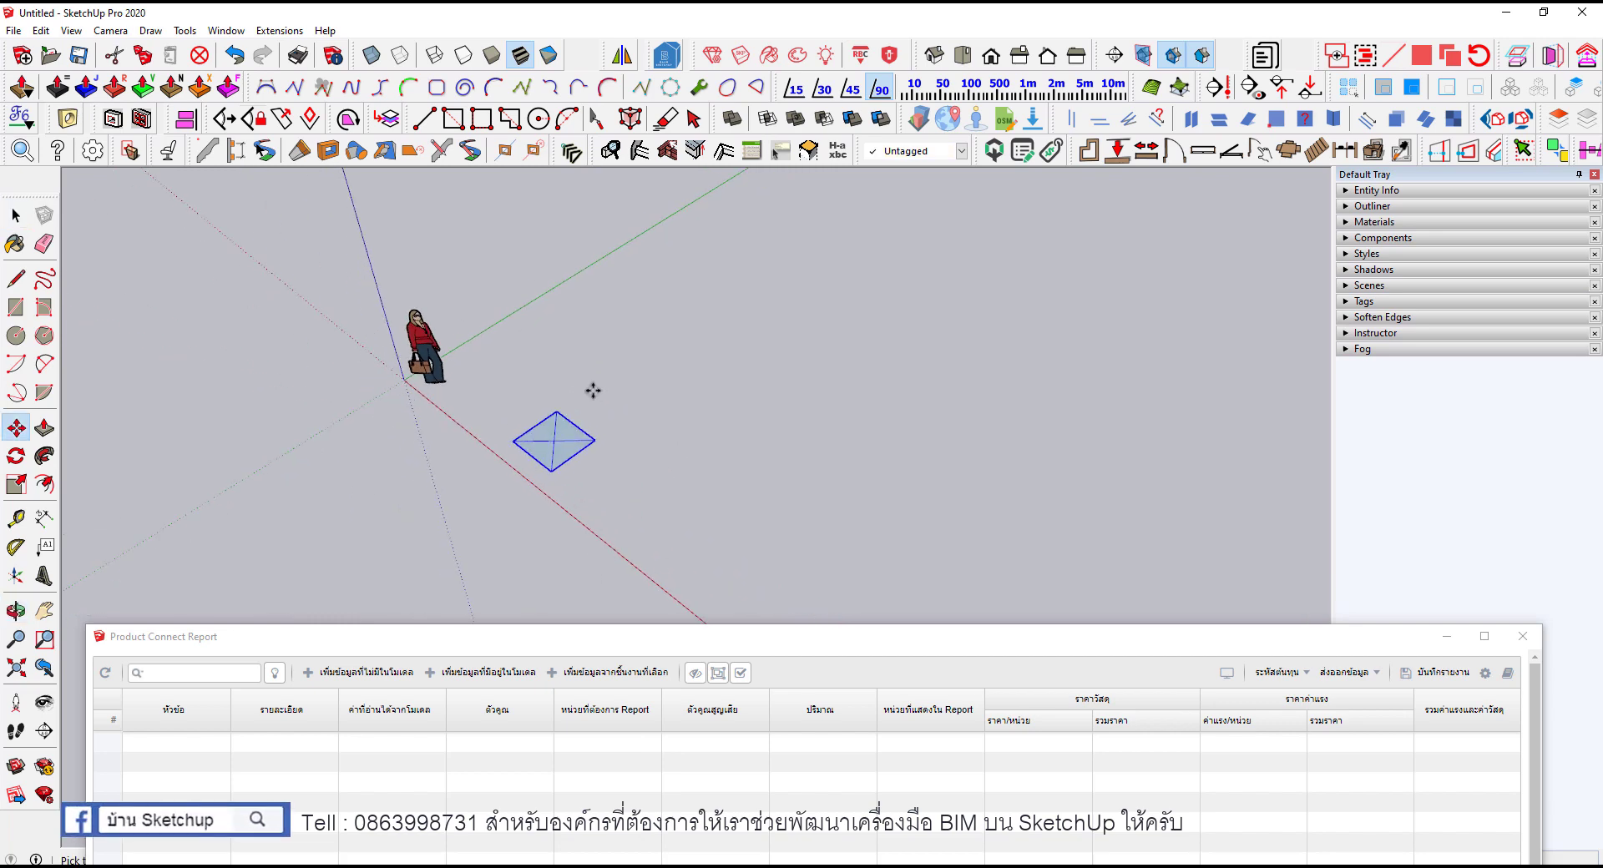
click(554, 439)
key(ctrl)
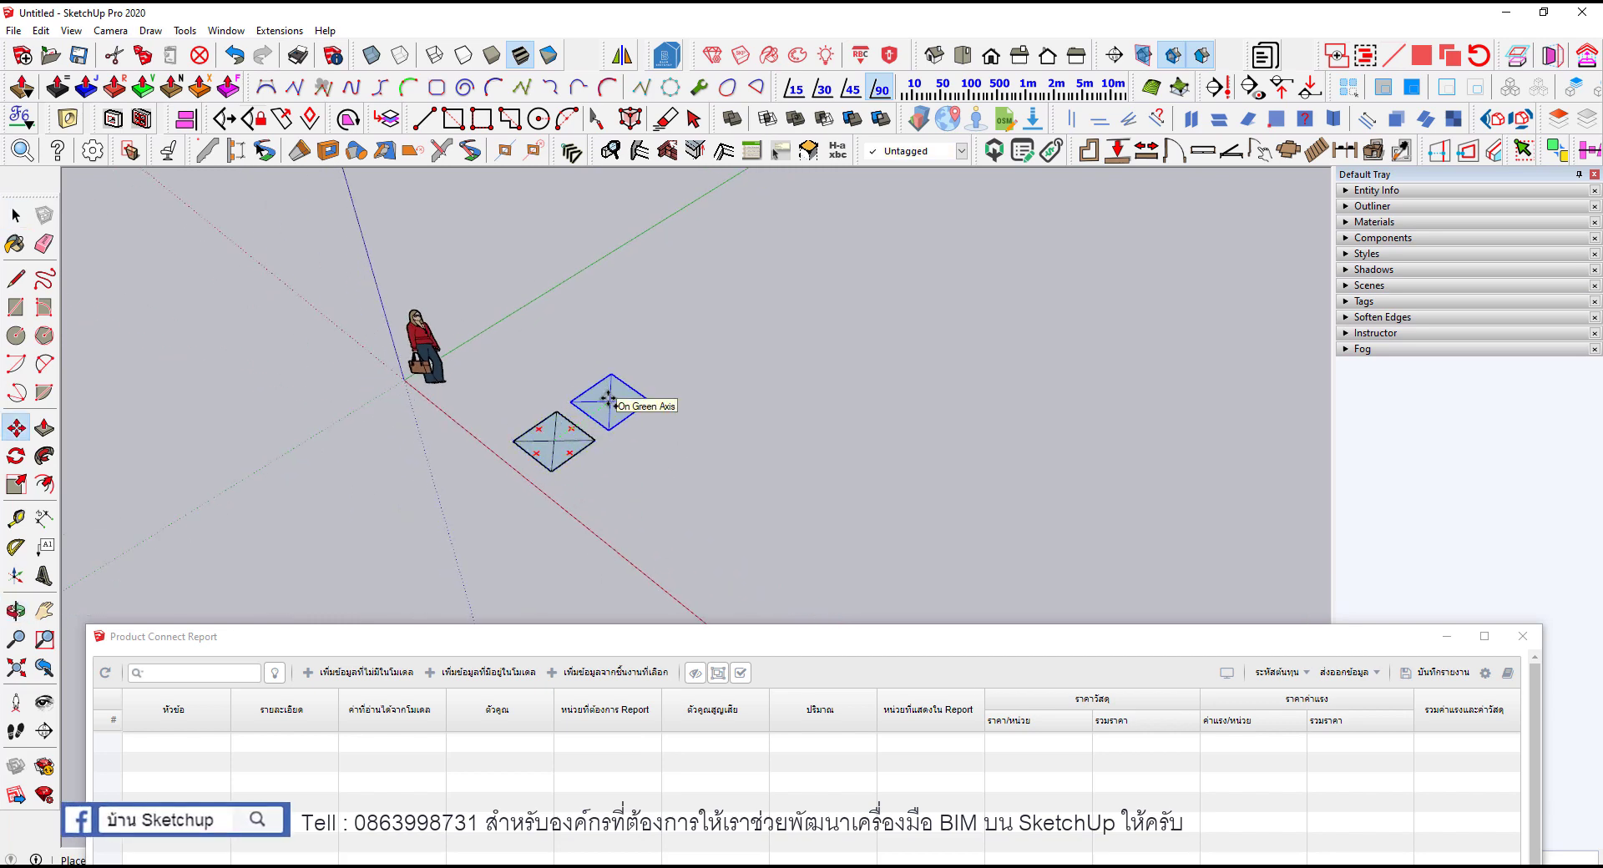
text(1000)
key(Return)
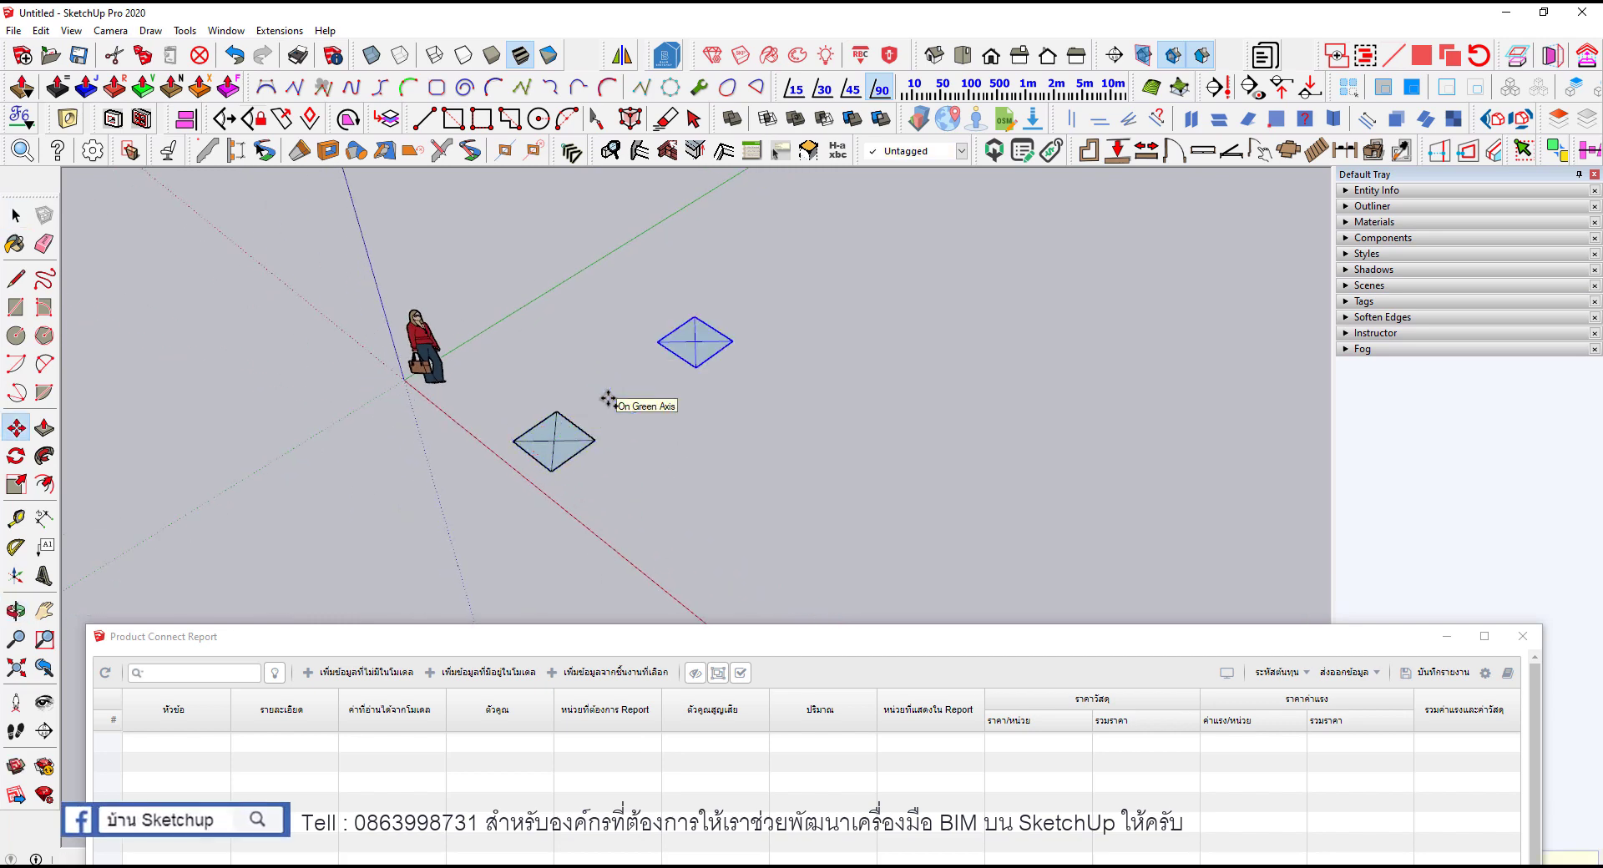
text(x2)
key(Return)
key(space)
mouse_move(608, 398)
middle_down()
mouse_move(773, 414)
mouse_move(599, 232)
middle_up()
Step: Copy the row of three pads 1000 along red with x2, forming a 3-by-3 grid
drag(591, 226, 854, 630)
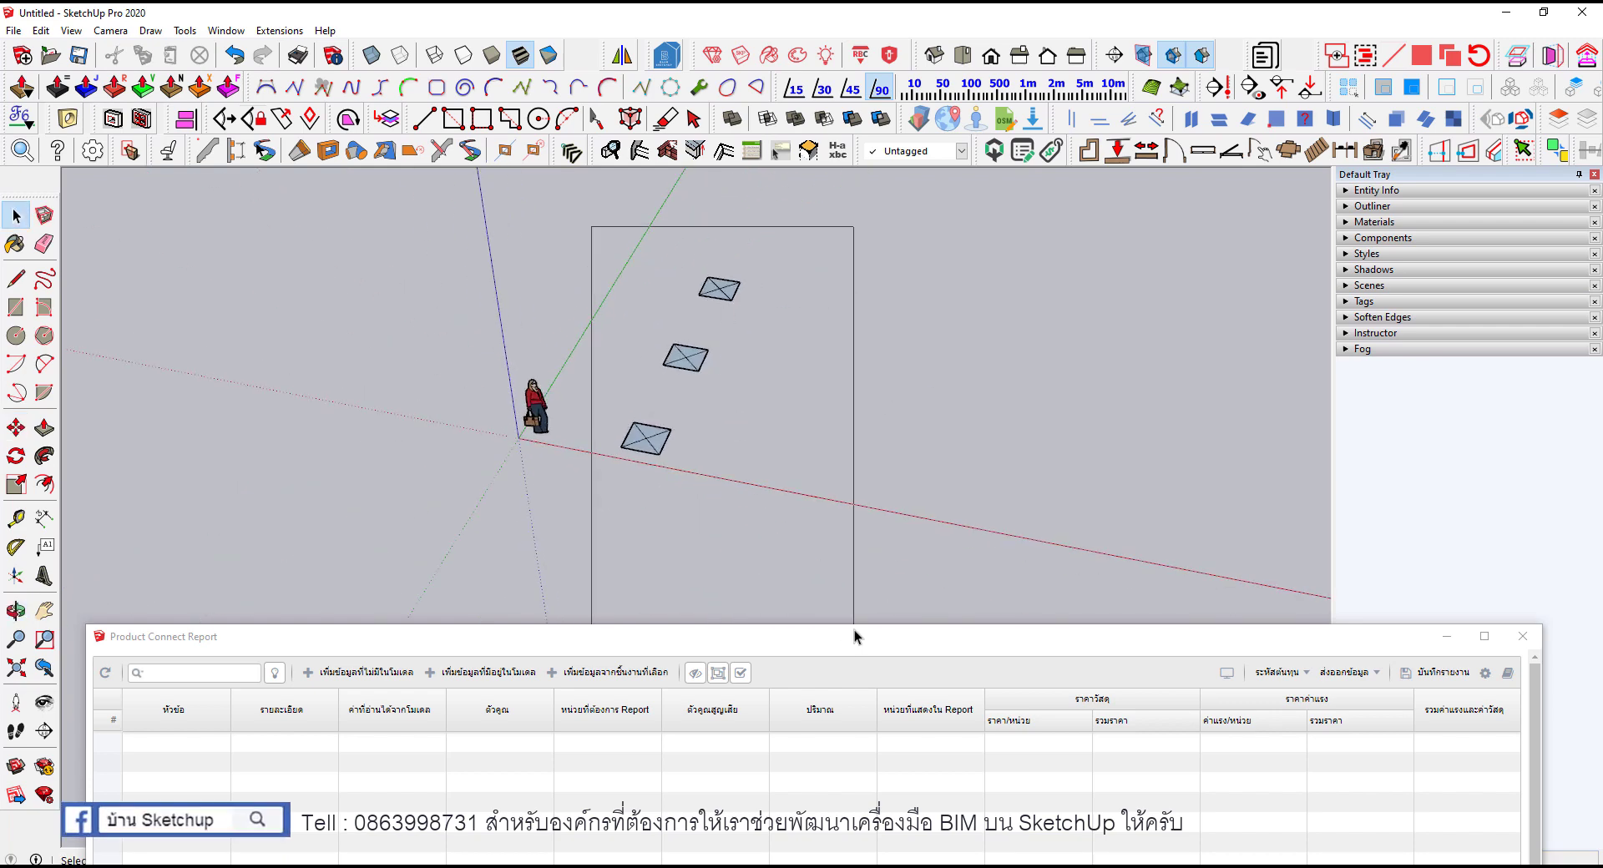
key(m)
click(731, 417)
key(ctrl)
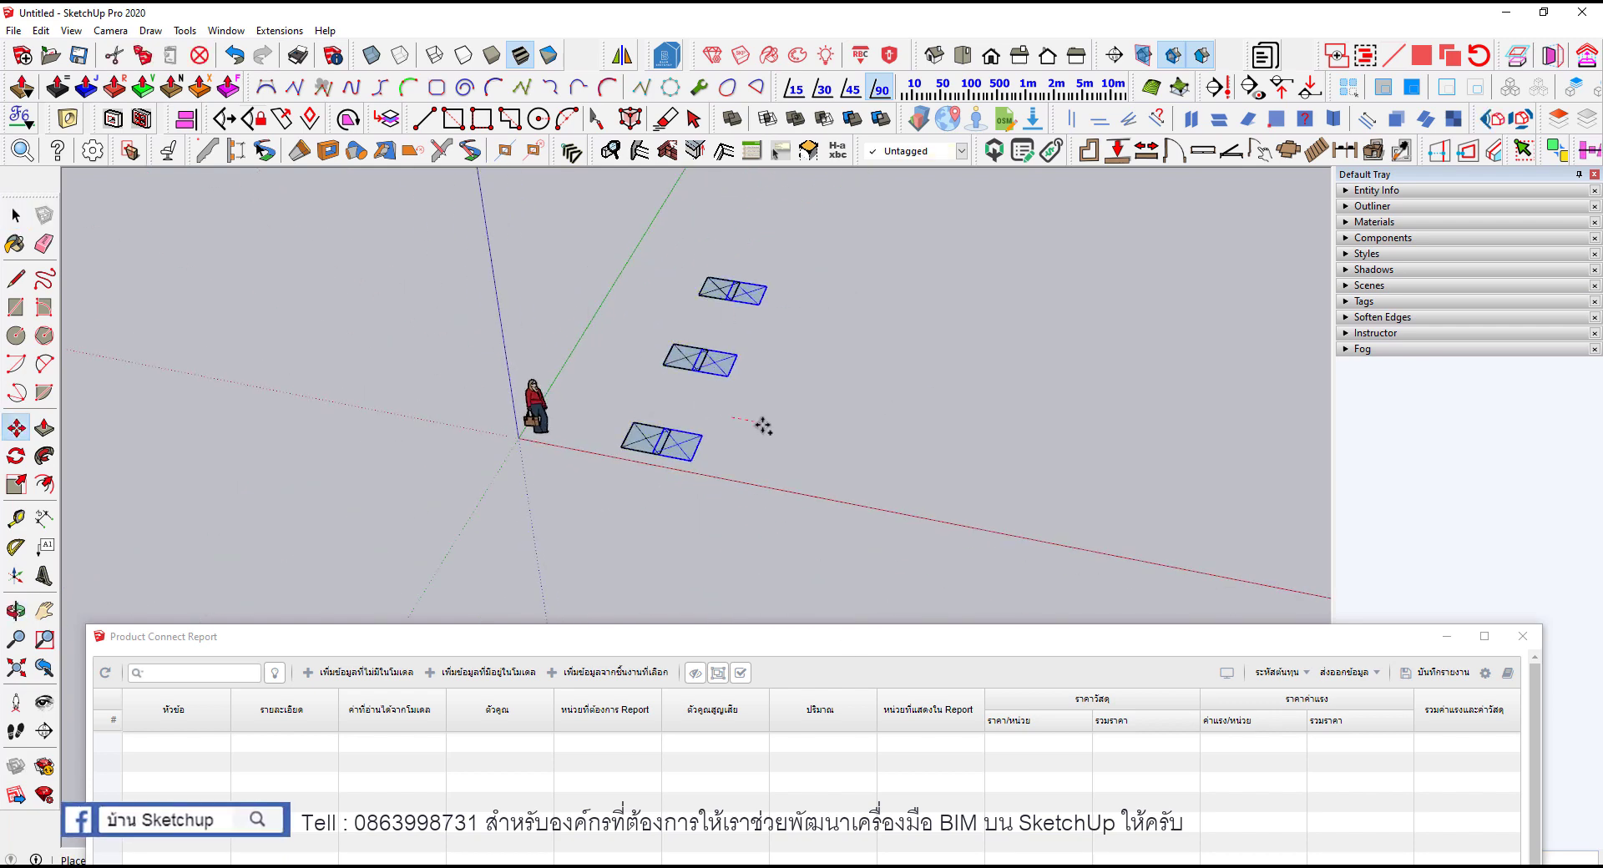
text(1000)
key(Return)
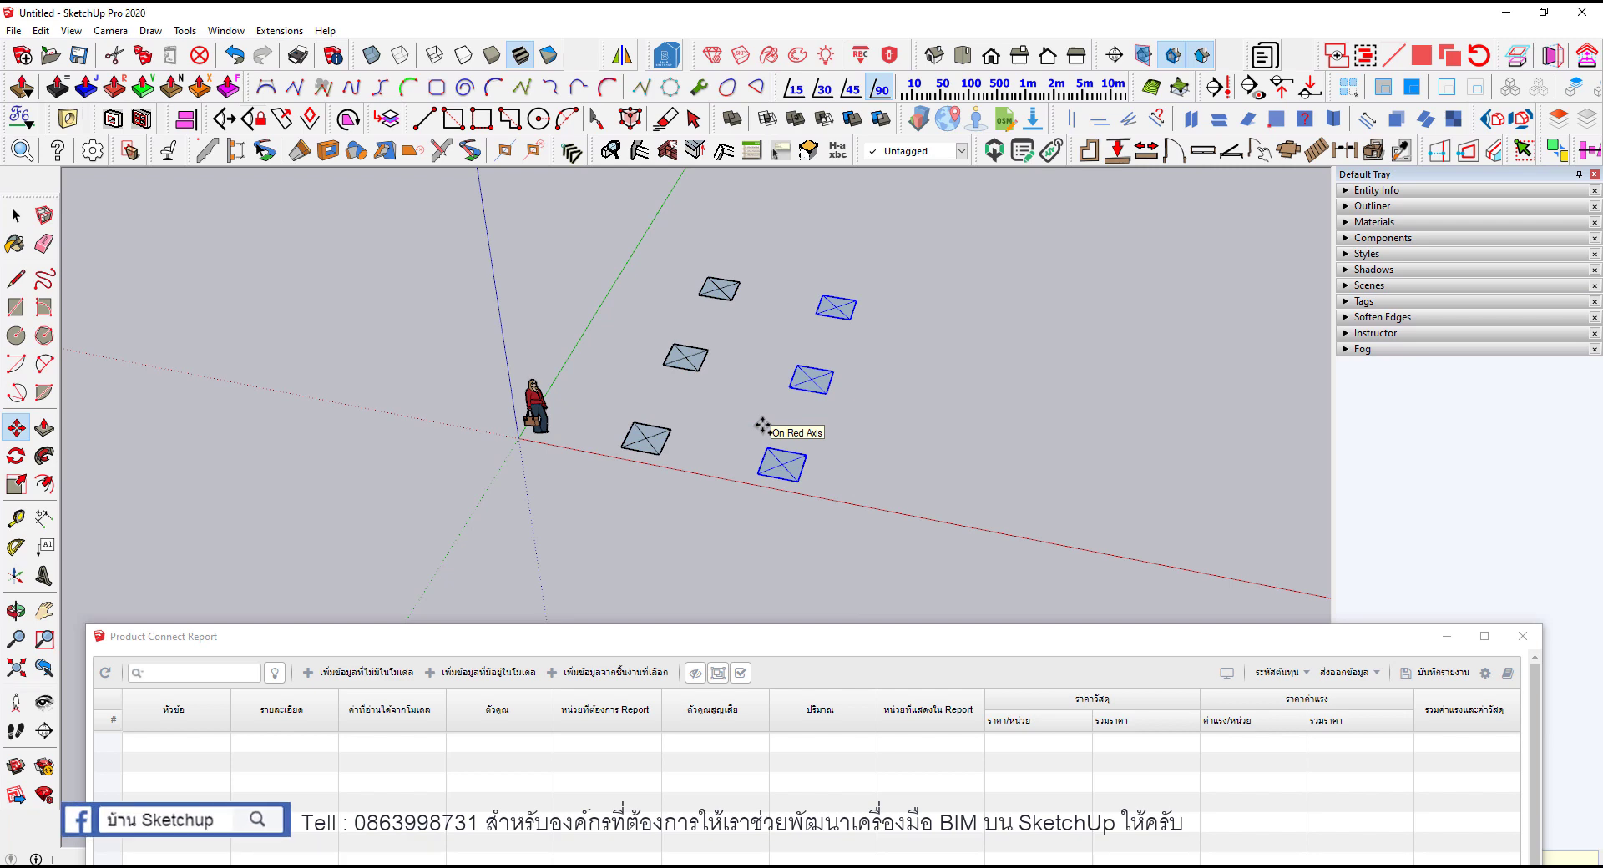
text(x2)
key(Return)
key(space)
Step: Copy two pads of the outer row sideways to add an extra pair beside the grid
scroll(801, 422, down, 2)
drag(886, 293, 975, 456)
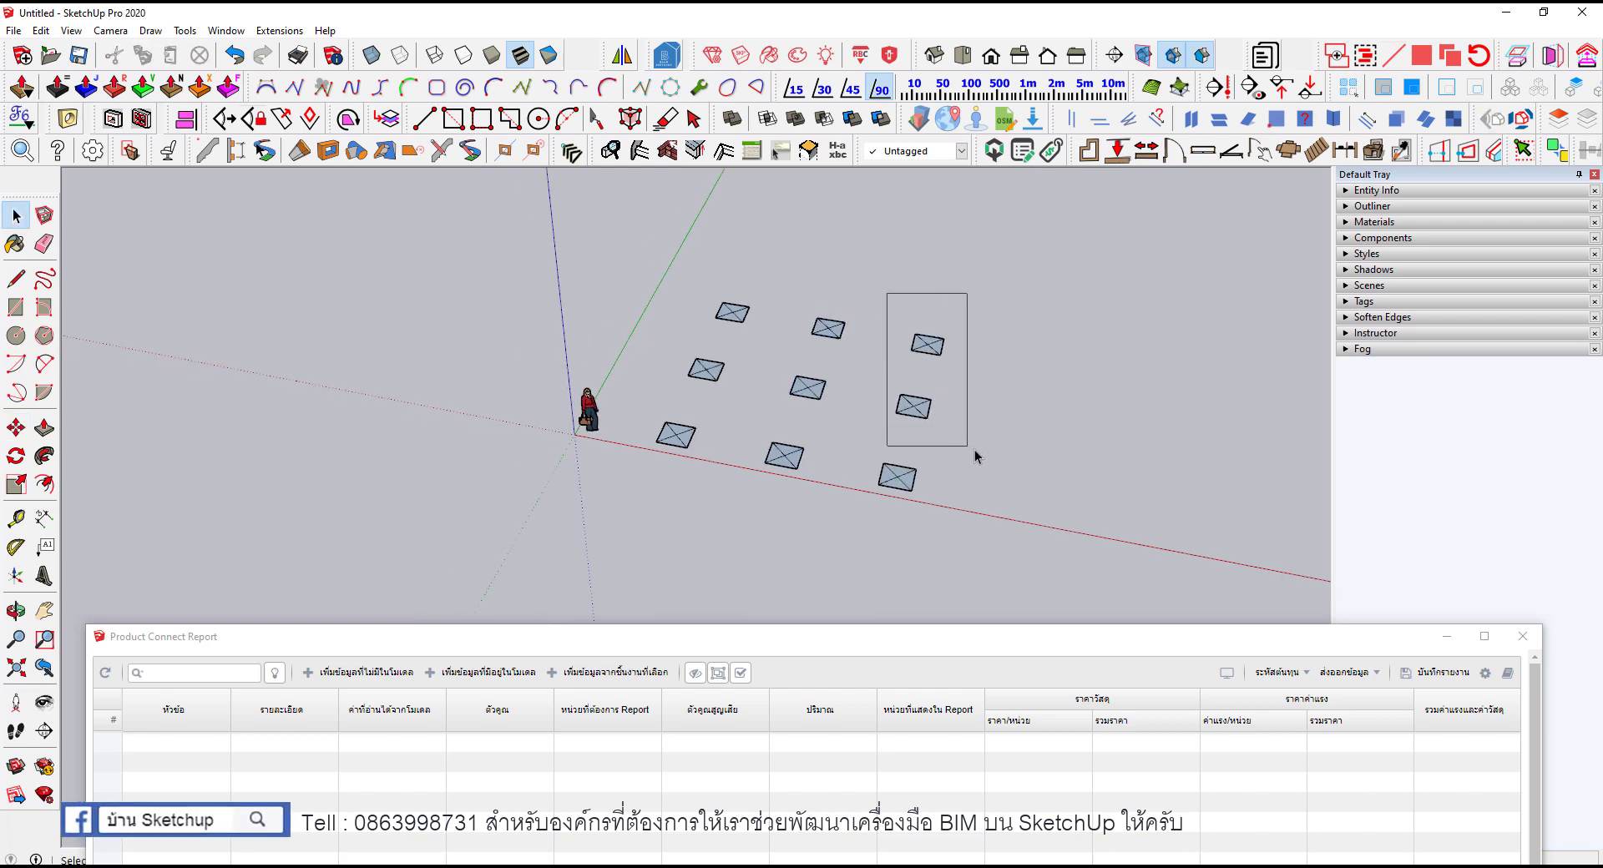
scroll(973, 458, up, 1)
key(m)
click(949, 443)
key(ctrl)
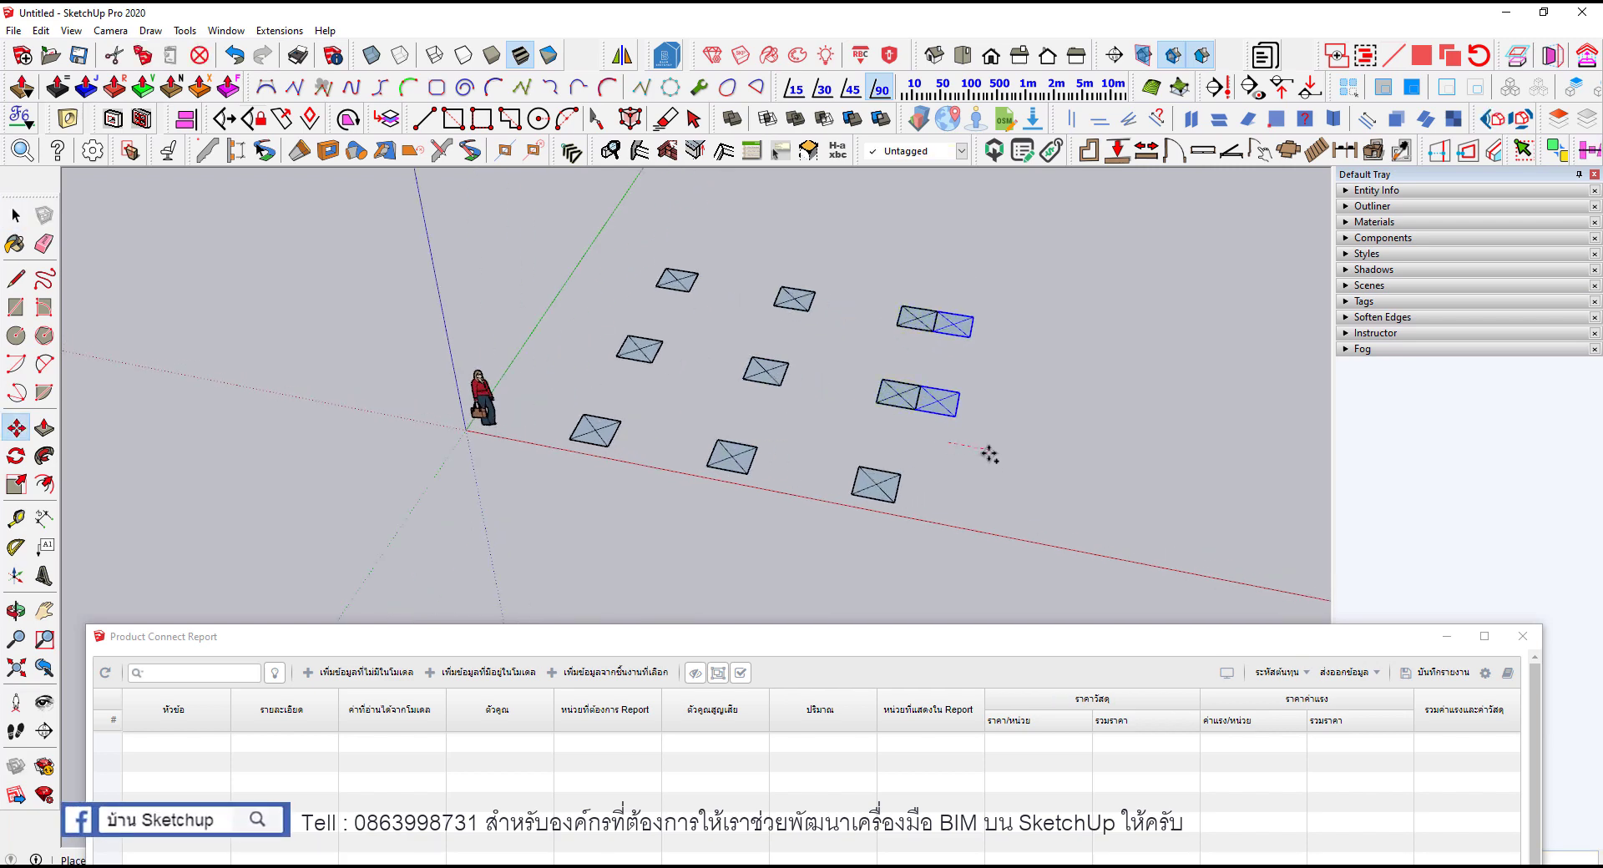
click(987, 454)
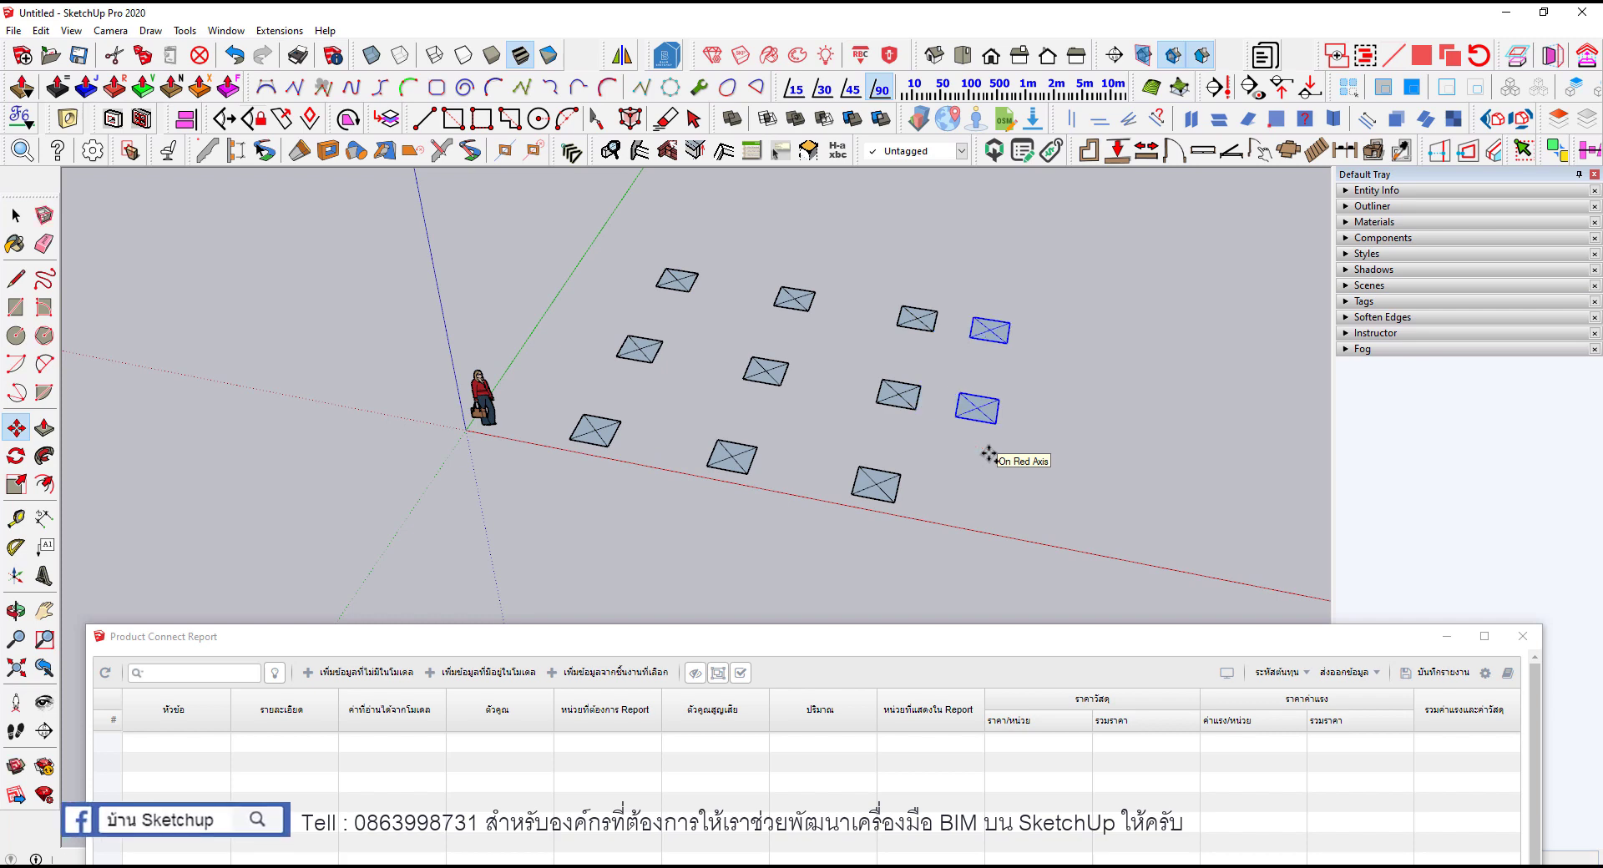
key(space)
middle_drag(989, 455, 777, 326)
scroll(629, 401, up, 2)
scroll(629, 392, up, 1)
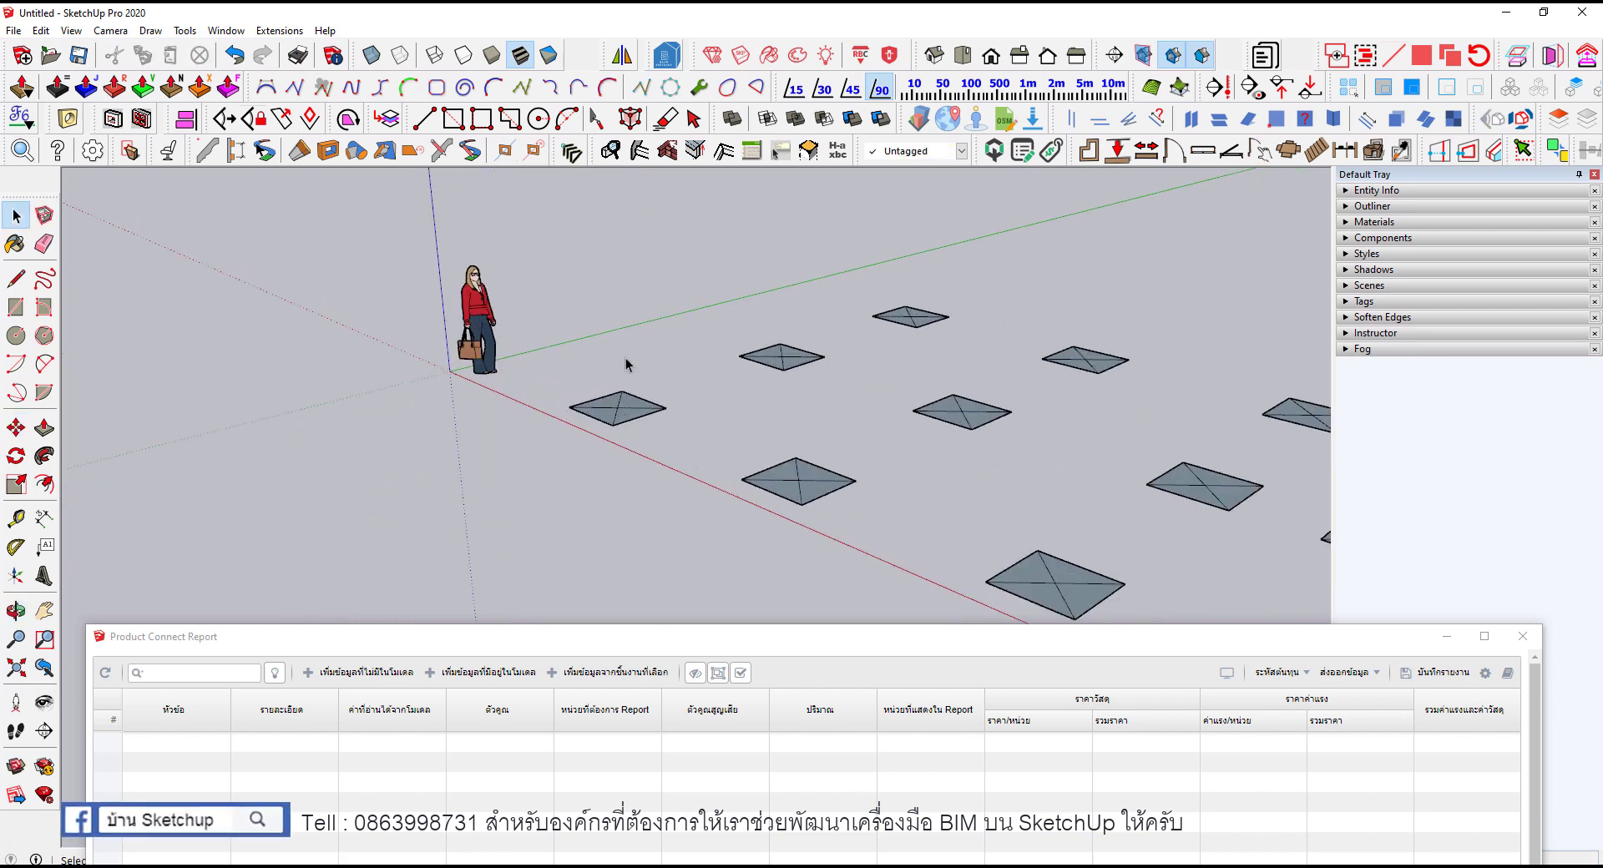
scroll(617, 367, up, 1)
Step: Draw a tall vertical line up the blue axis from the corner pad's centre
key(l)
click(619, 429)
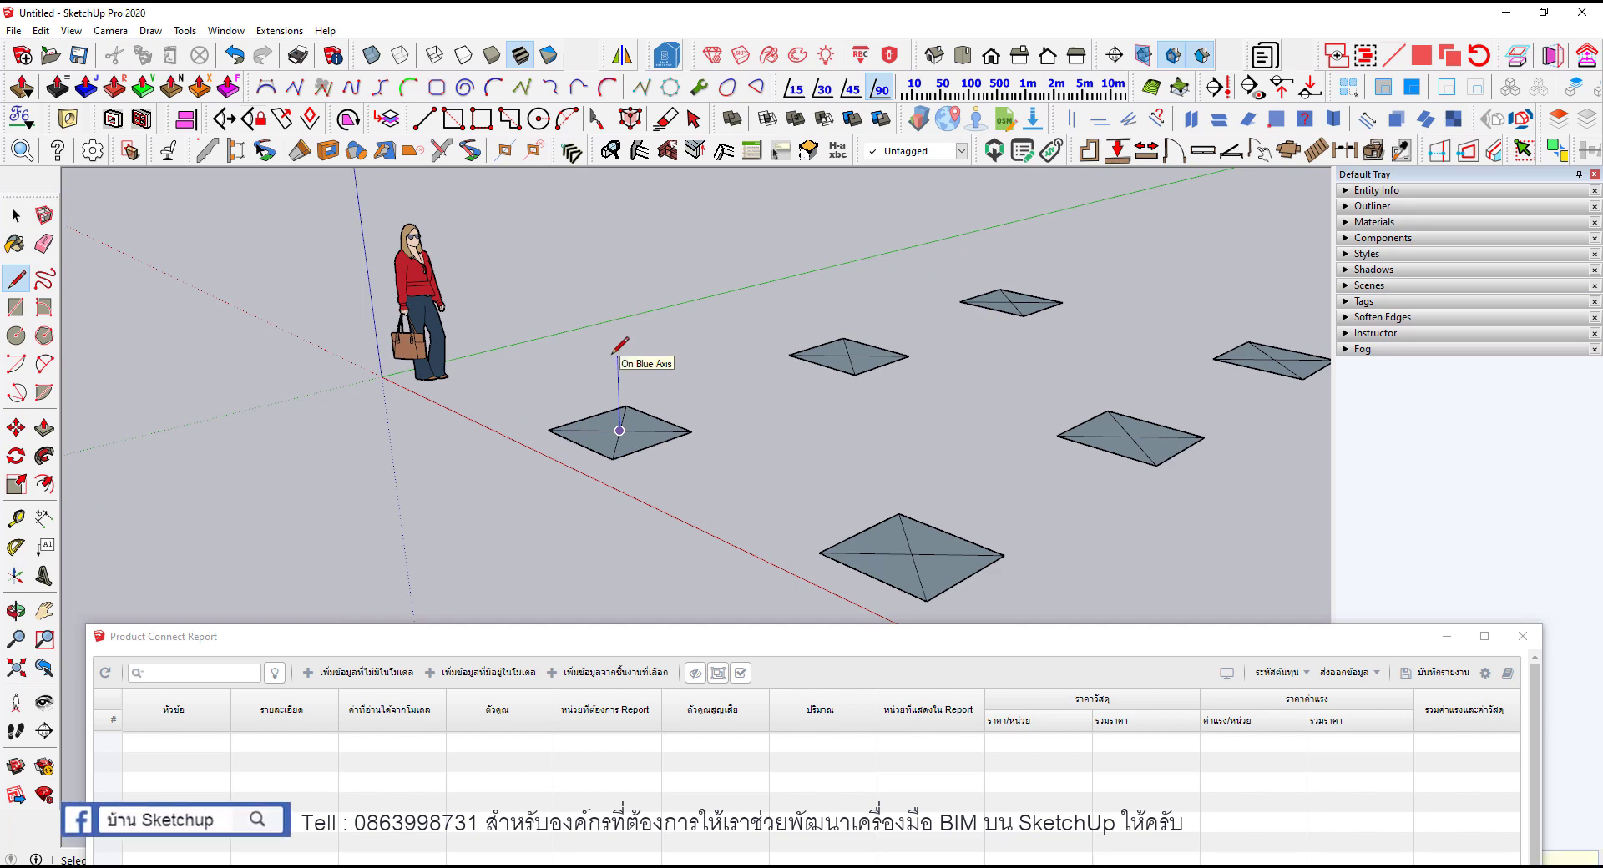
key(Return)
scroll(617, 348, down, 2)
scroll(618, 359, down, 2)
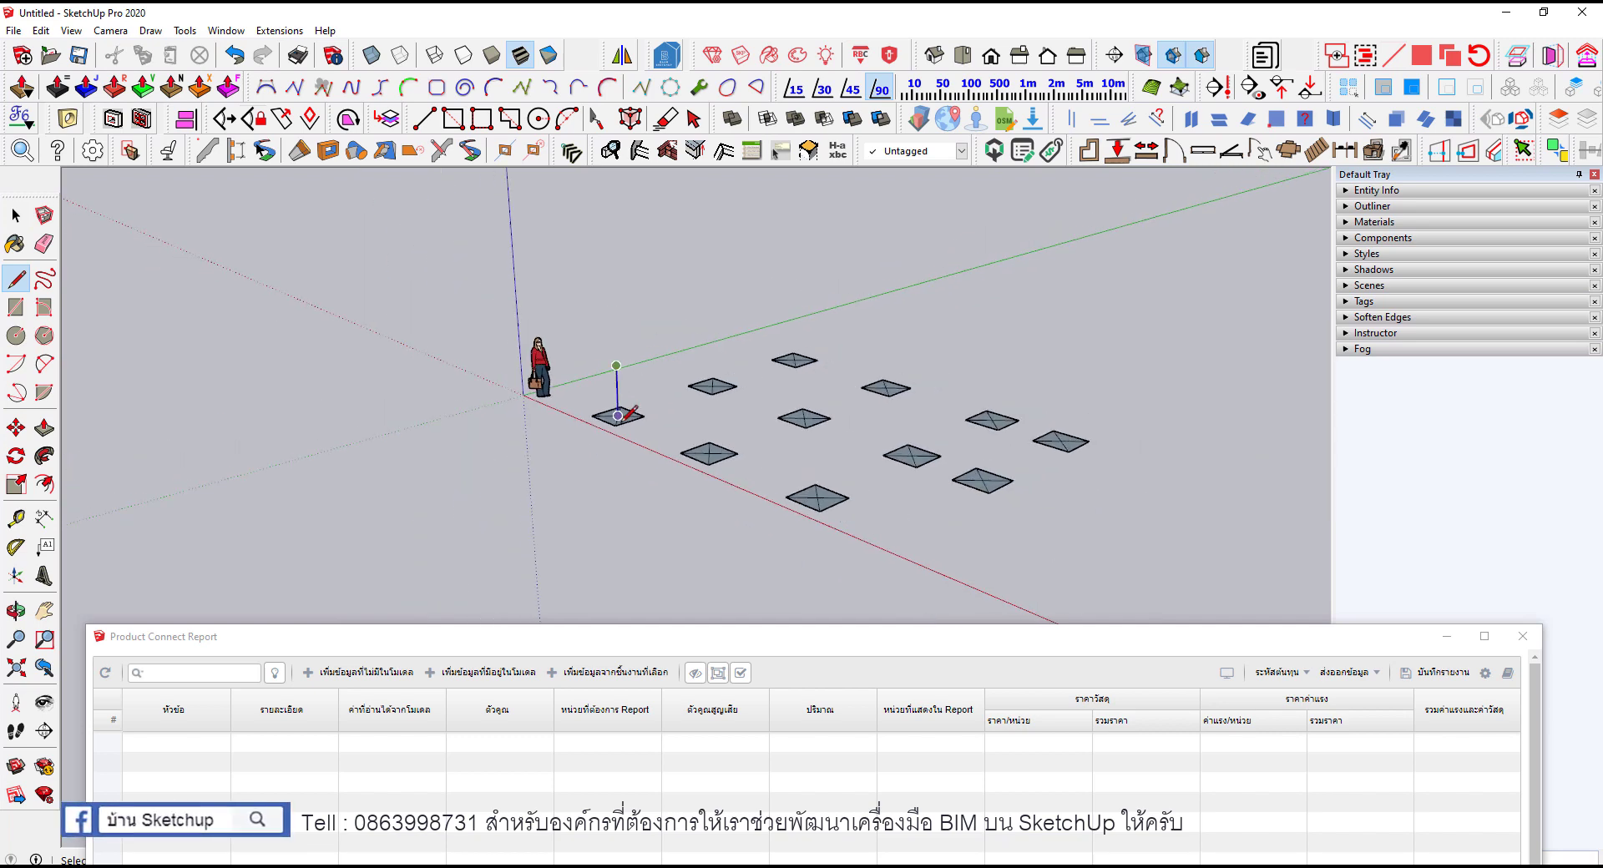
scroll(617, 367, down, 1)
scroll(612, 251, up, 2)
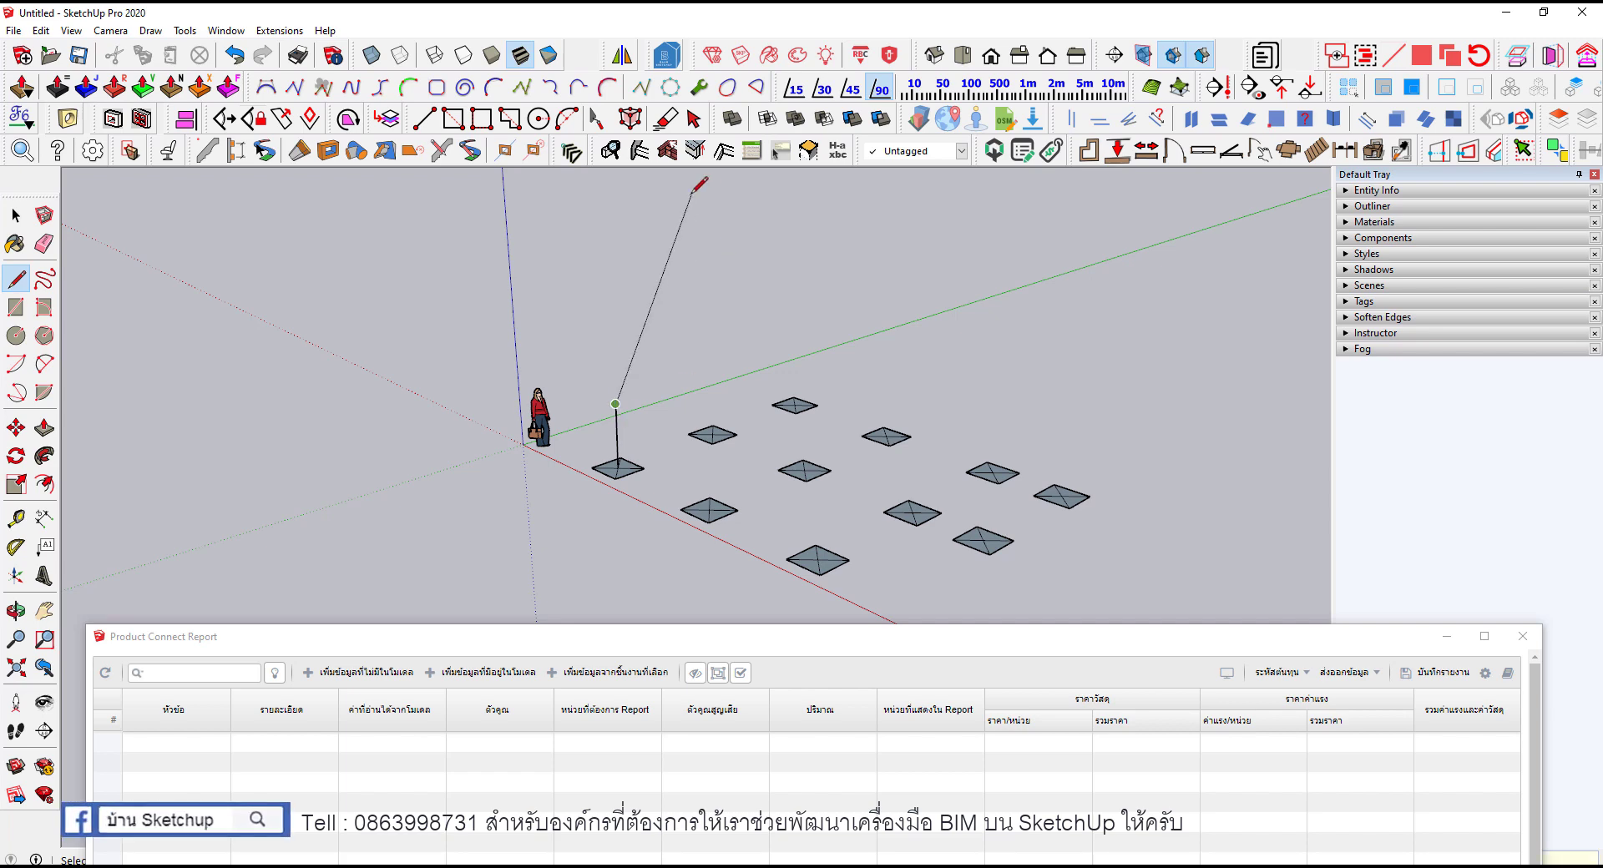
click(628, 221)
key(space)
Step: Make the vertical line a column component named C, creating C1
scroll(642, 296, up, 1)
click(607, 326)
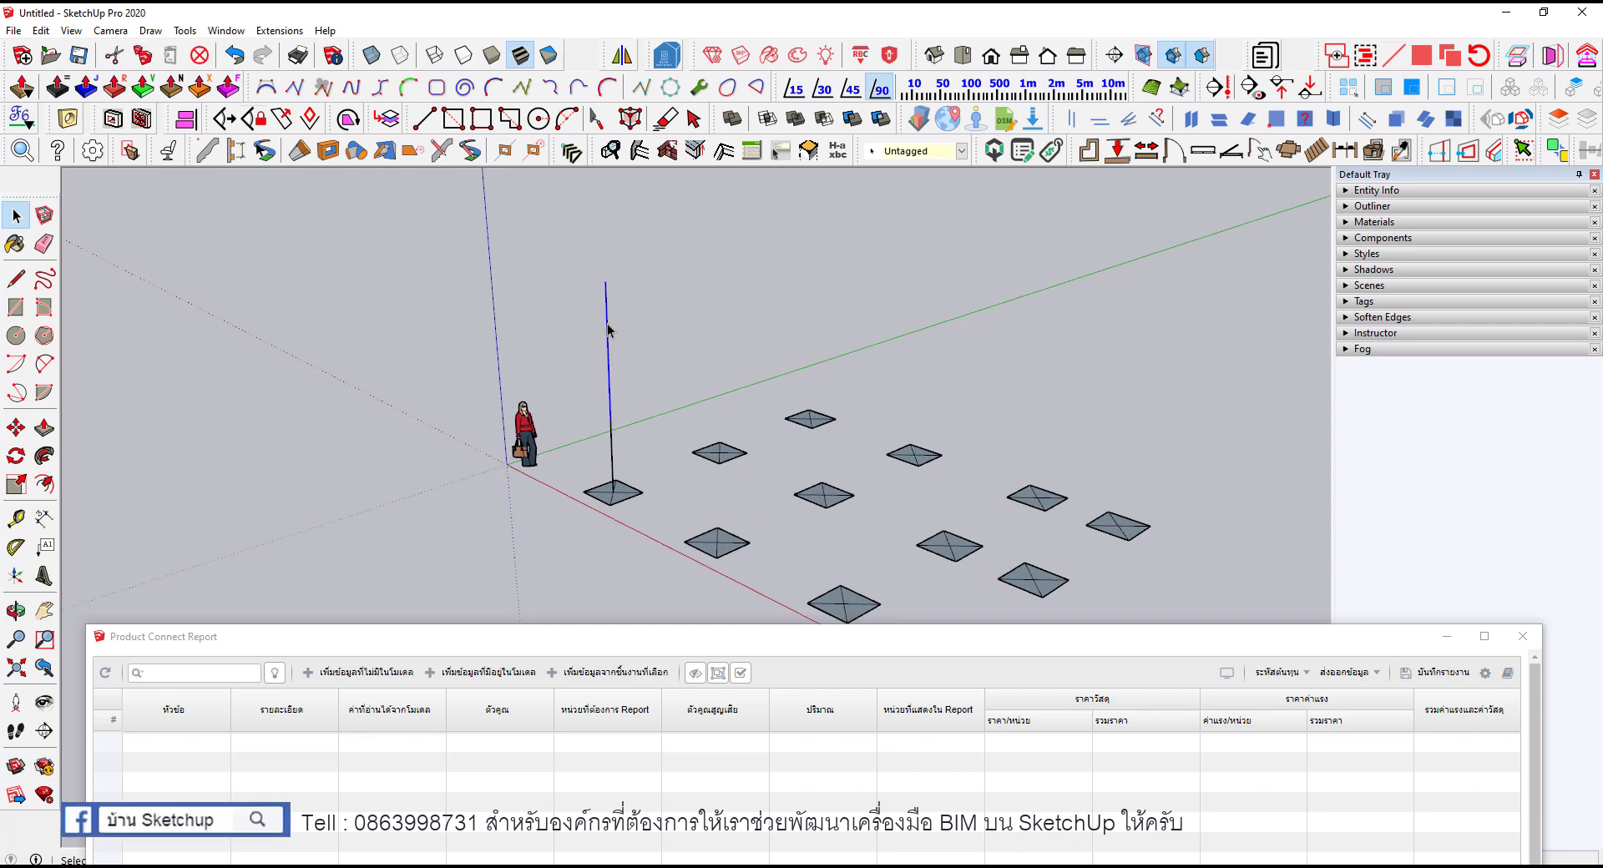
right_click(607, 330)
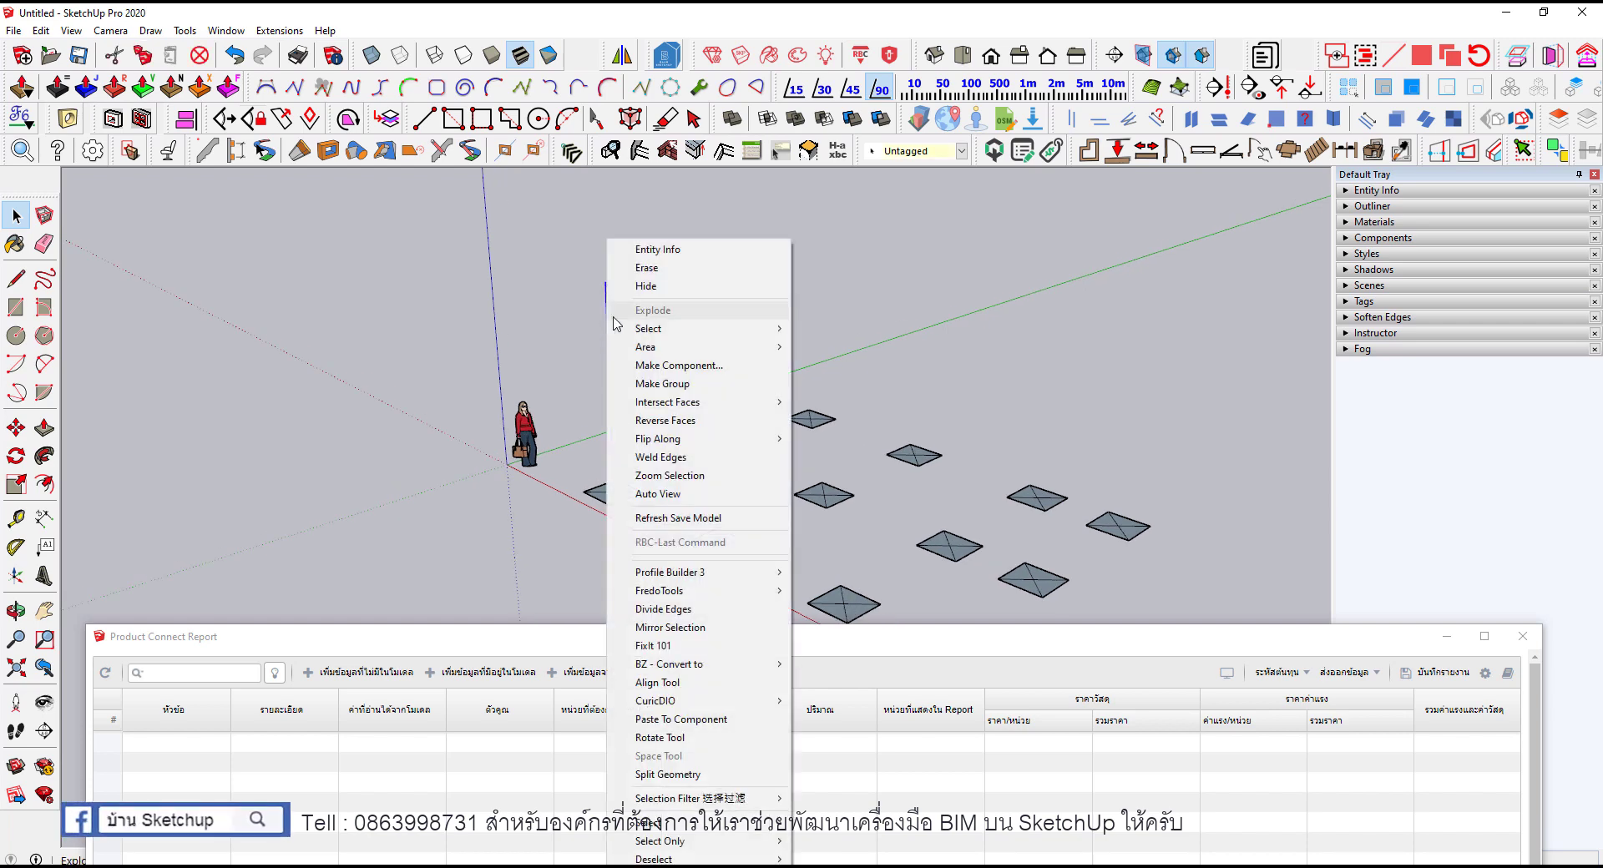
click(690, 367)
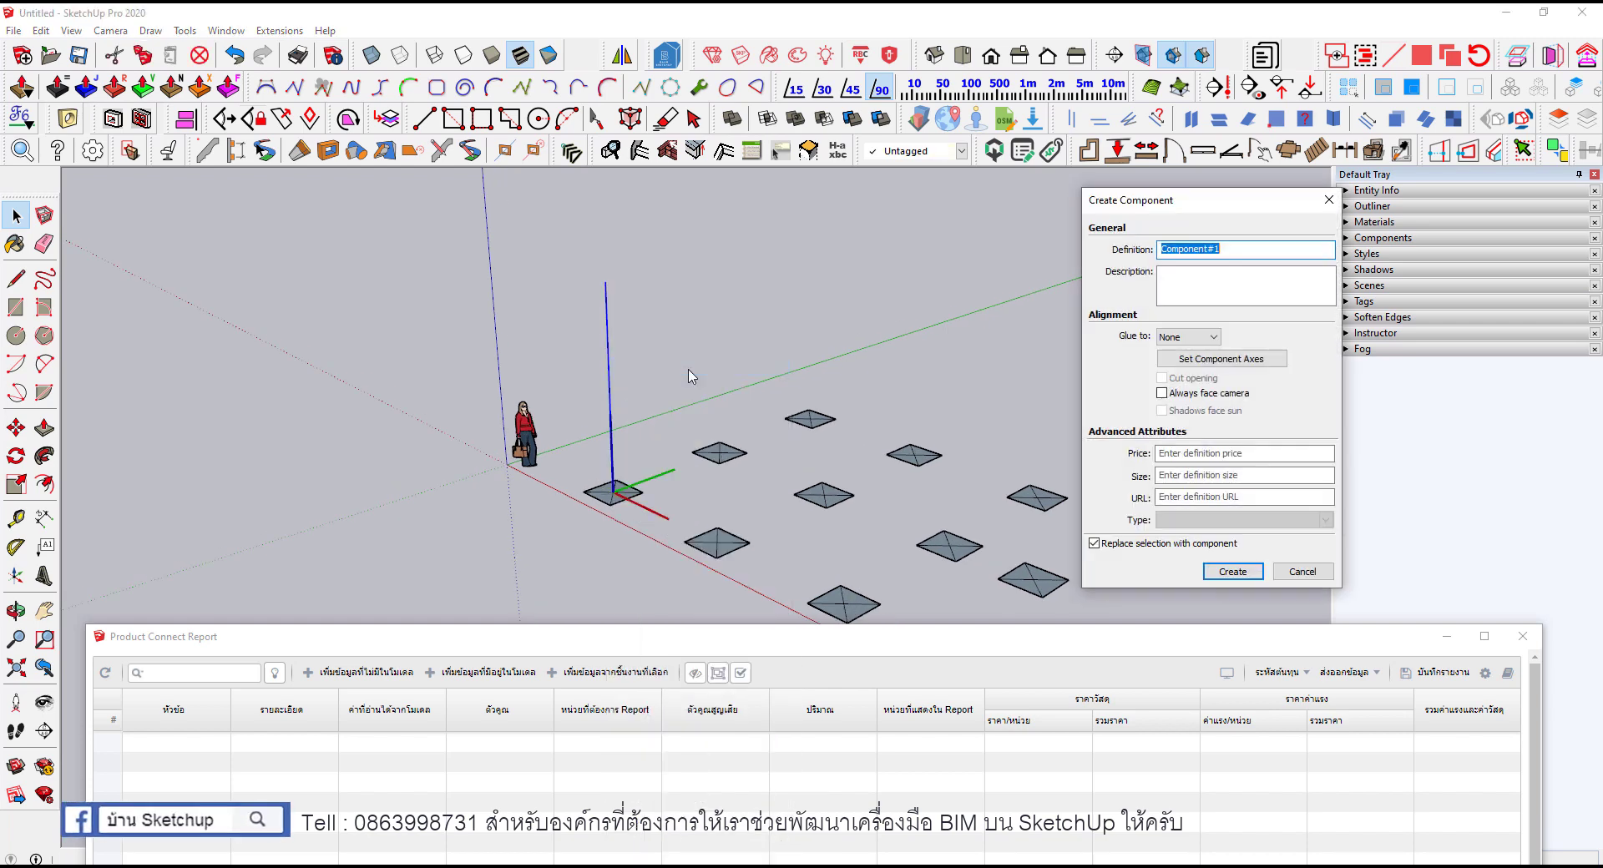
text(C1)
key(Return)
scroll(659, 530, up, 1)
Step: Copy the column onto the next two pads to complete the first row
scroll(635, 538, up, 1)
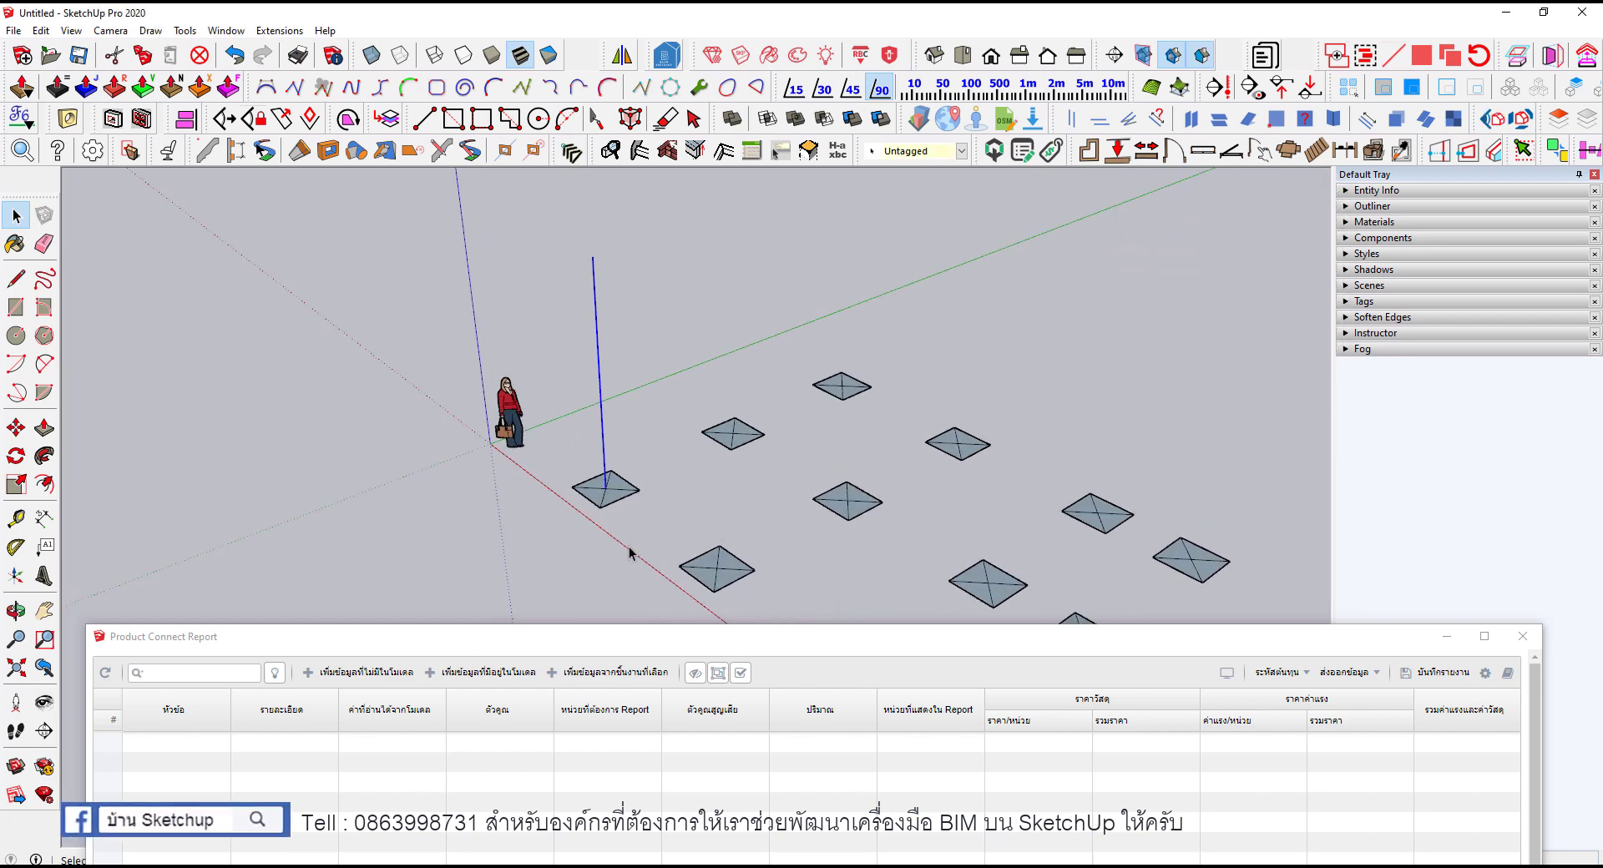
key(m)
ctrl+click(636, 490)
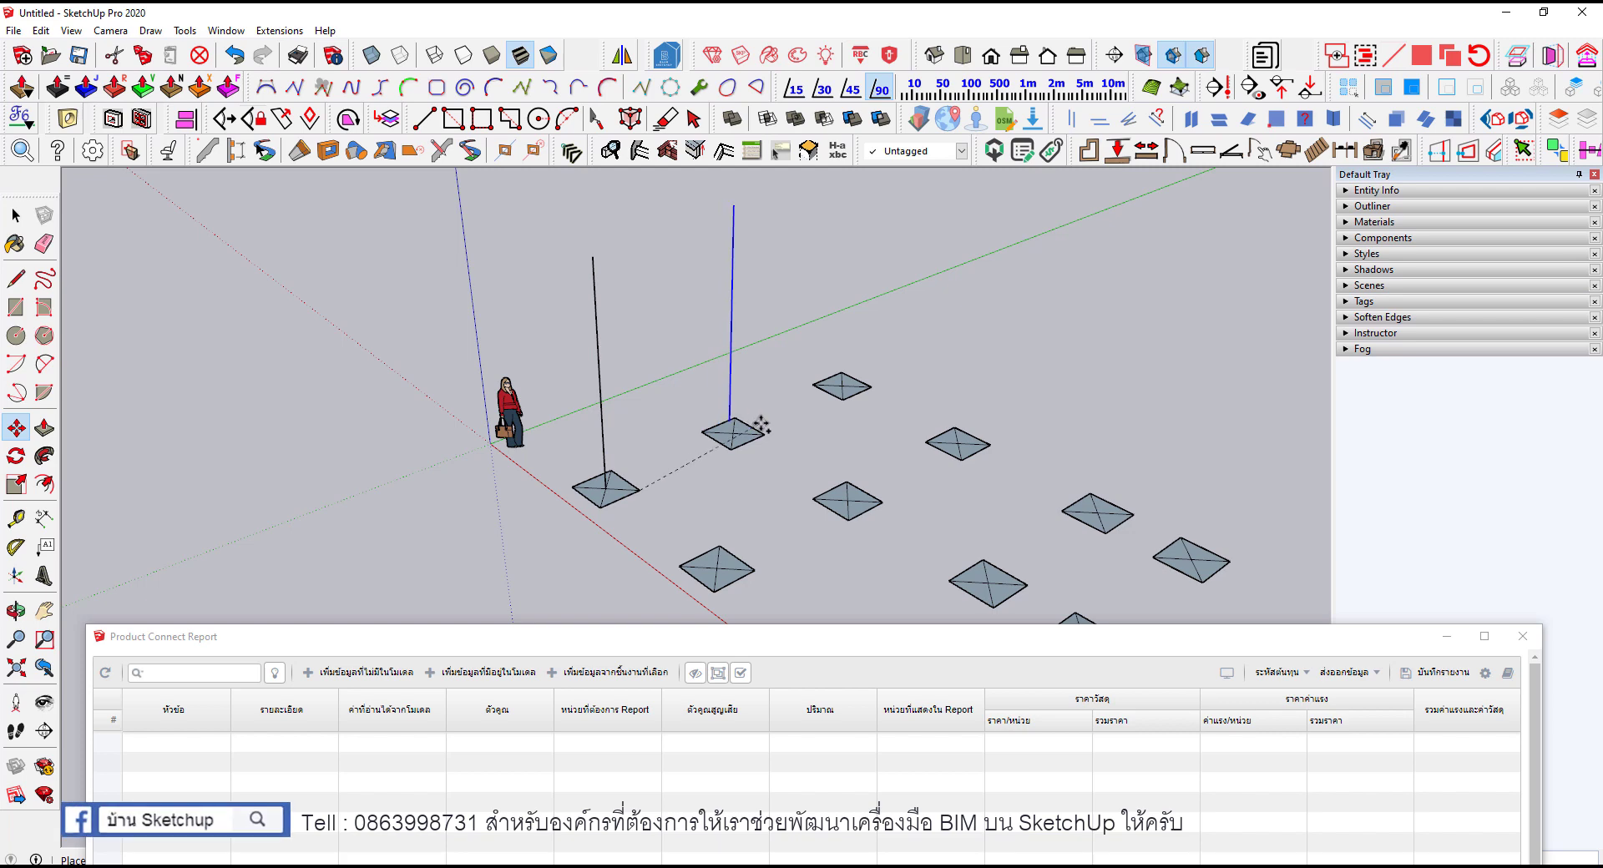
click(764, 428)
ctrl+click(764, 428)
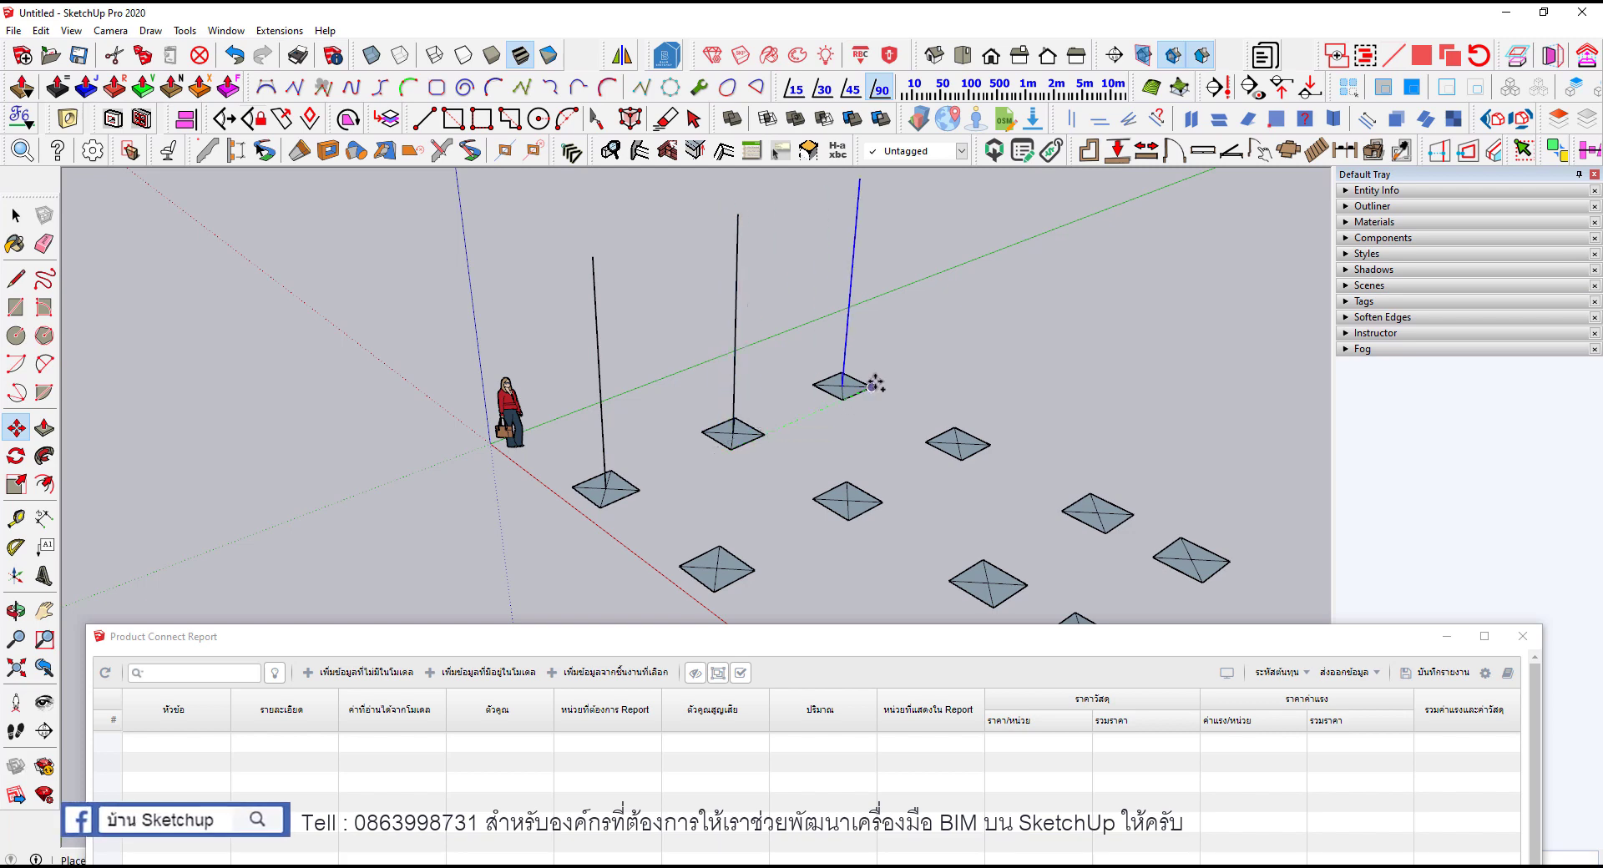
click(875, 384)
middle_drag(875, 384, 869, 243)
key(space)
Step: Copy the row of three columns onto the neighbouring rows of pads
drag(959, 368, 529, 279)
middle_drag(530, 279, 762, 490)
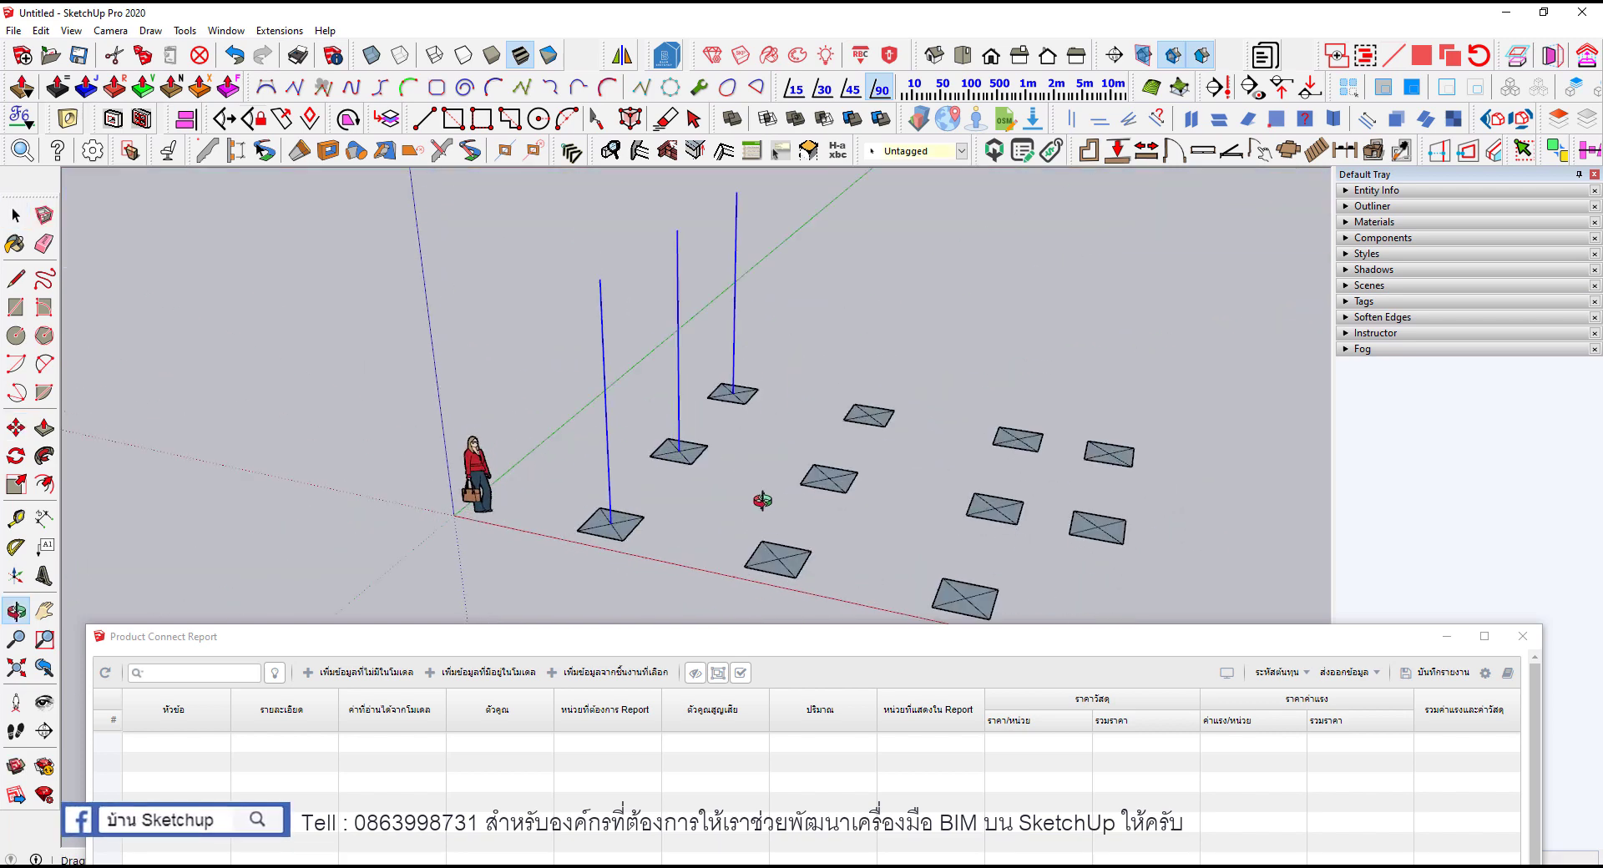
middle_drag(670, 576, 625, 552)
key(m)
scroll(620, 546, down, 2)
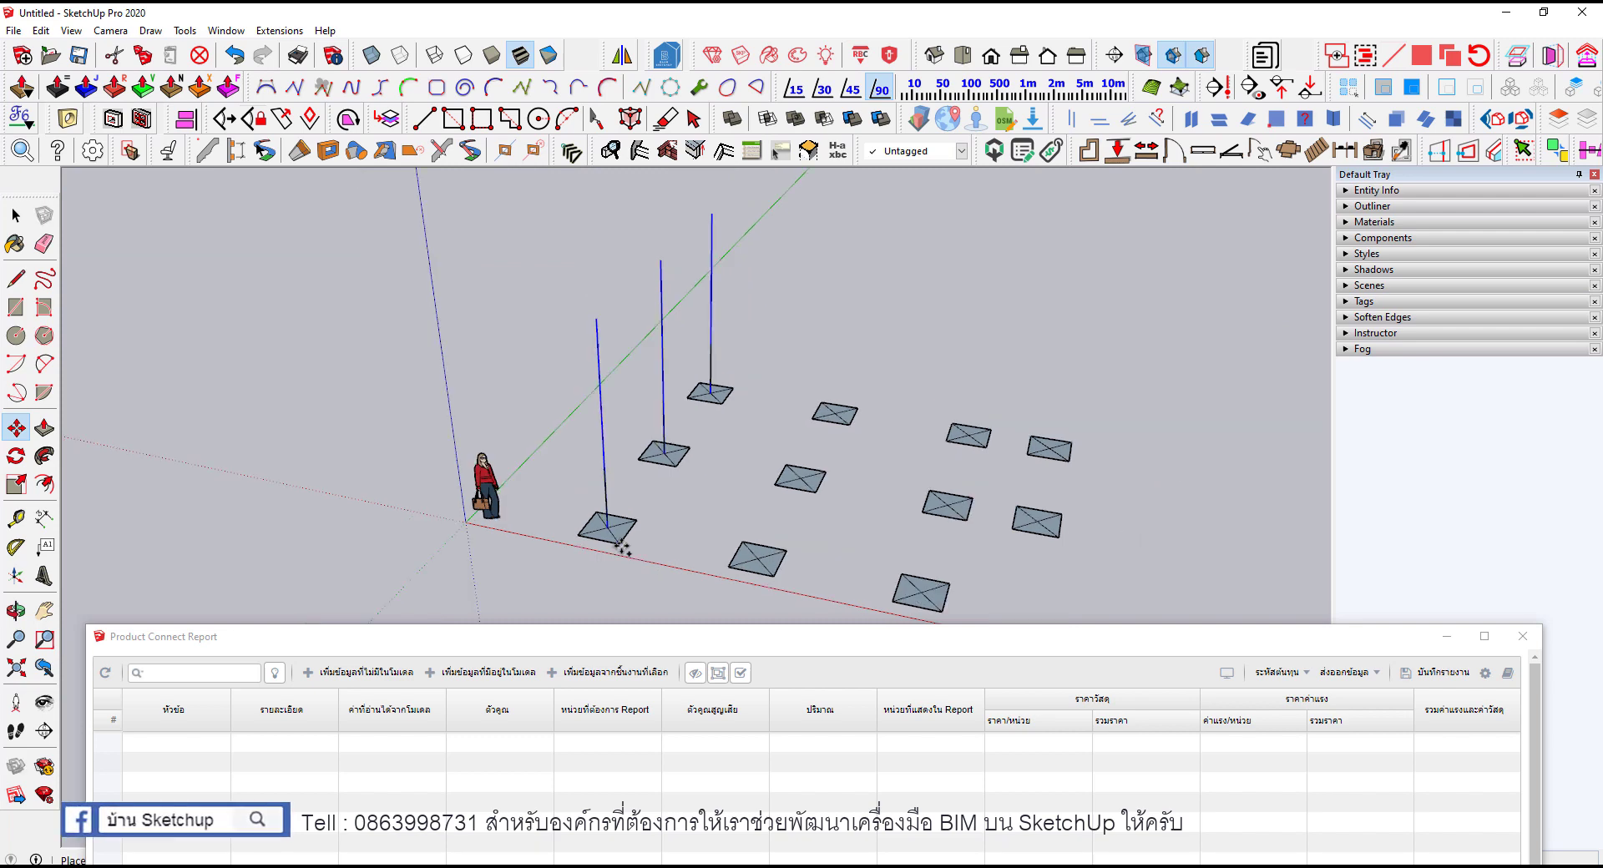
ctrl+click(620, 546)
click(774, 573)
scroll(774, 572, down, 1)
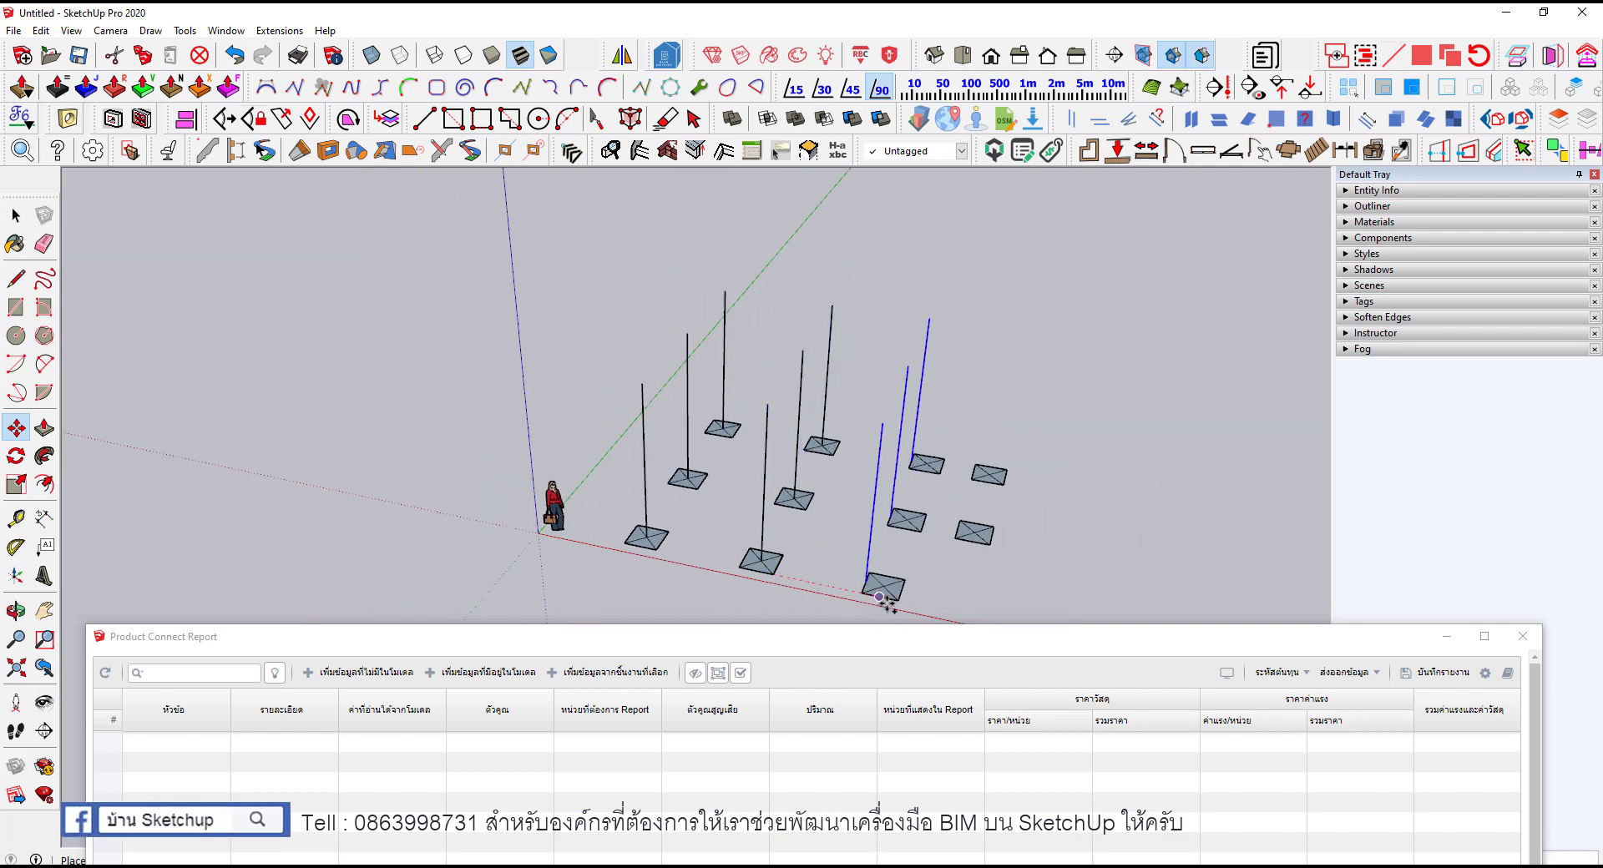
scroll(919, 543, down, 2)
scroll(958, 510, down, 1)
key(space)
Step: Copy the two right-end columns onto the two empty pads
middle_drag(958, 509, 981, 421)
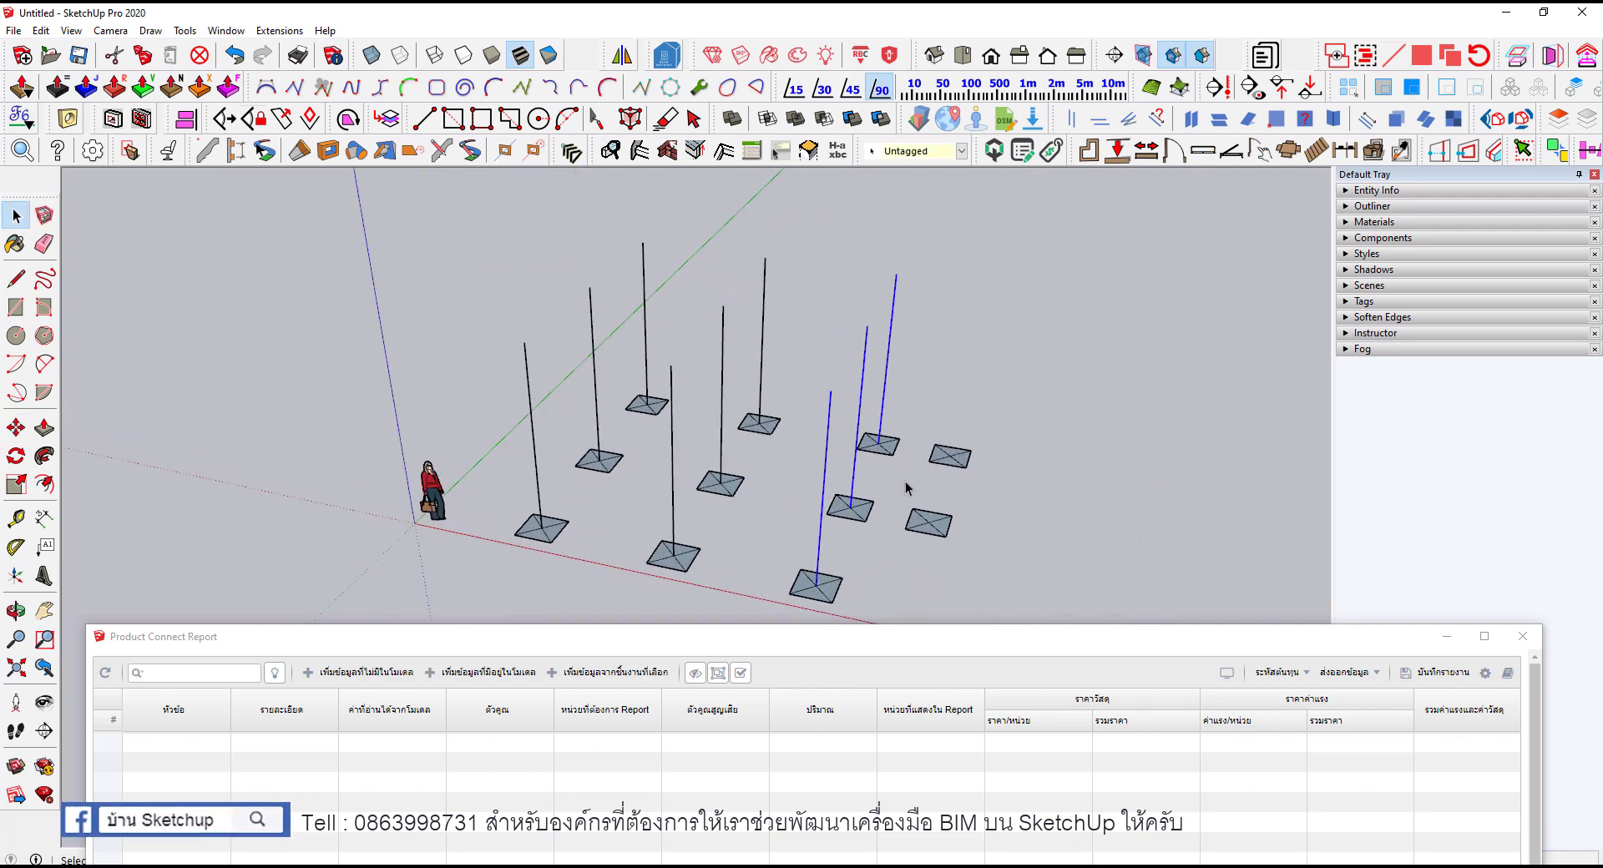
scroll(981, 422, up, 2)
mouse_move(982, 417)
mouse_down()
mouse_move(749, 368)
mouse_move(839, 378)
mouse_up()
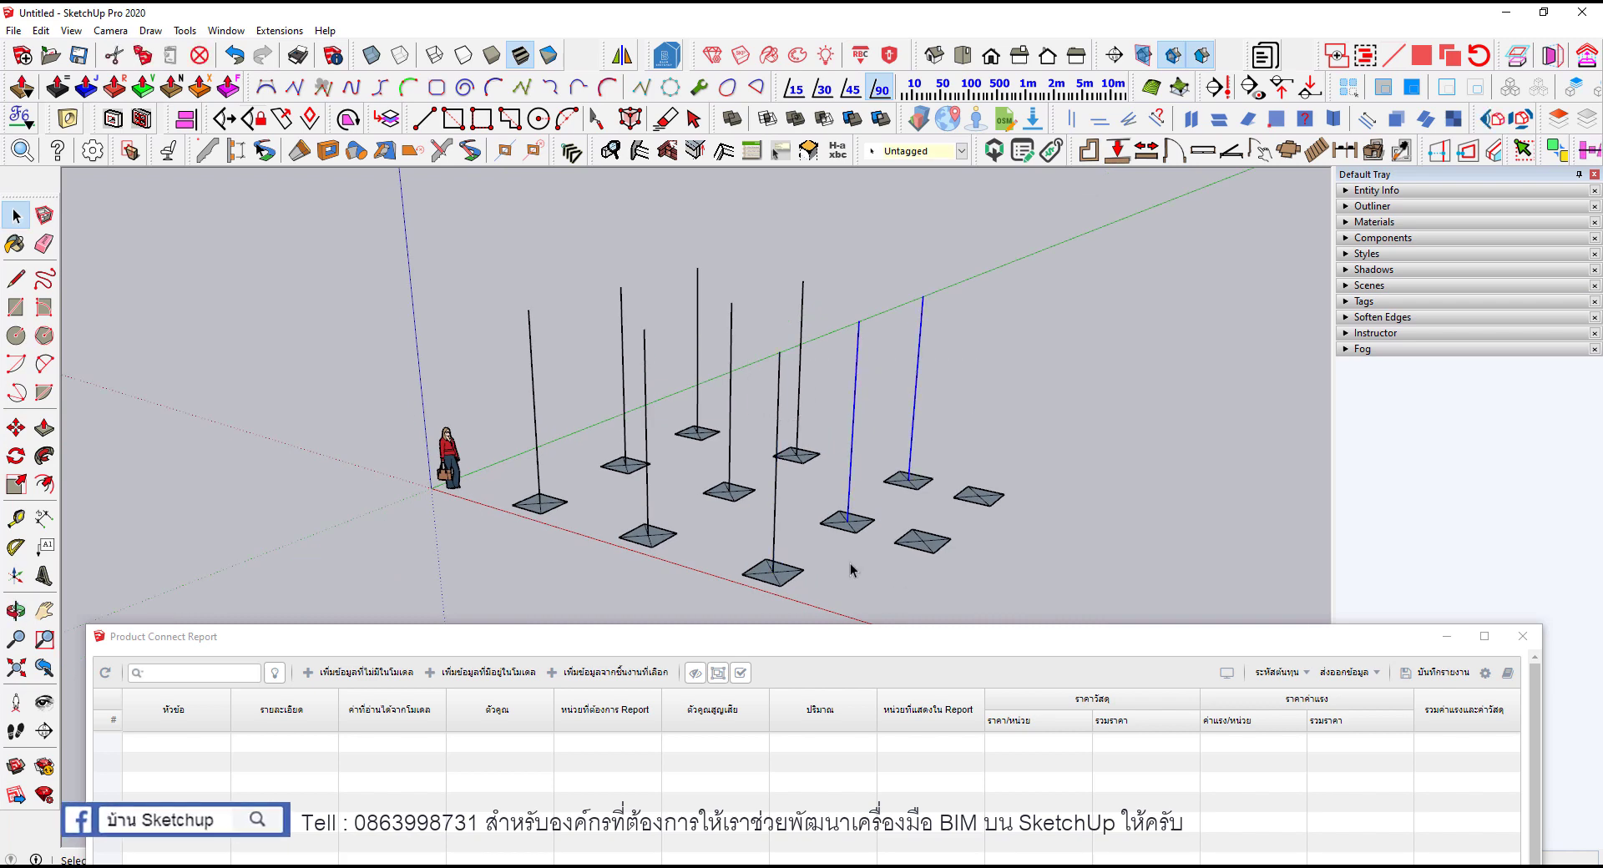
scroll(847, 526, up, 2)
key(m)
click(845, 507)
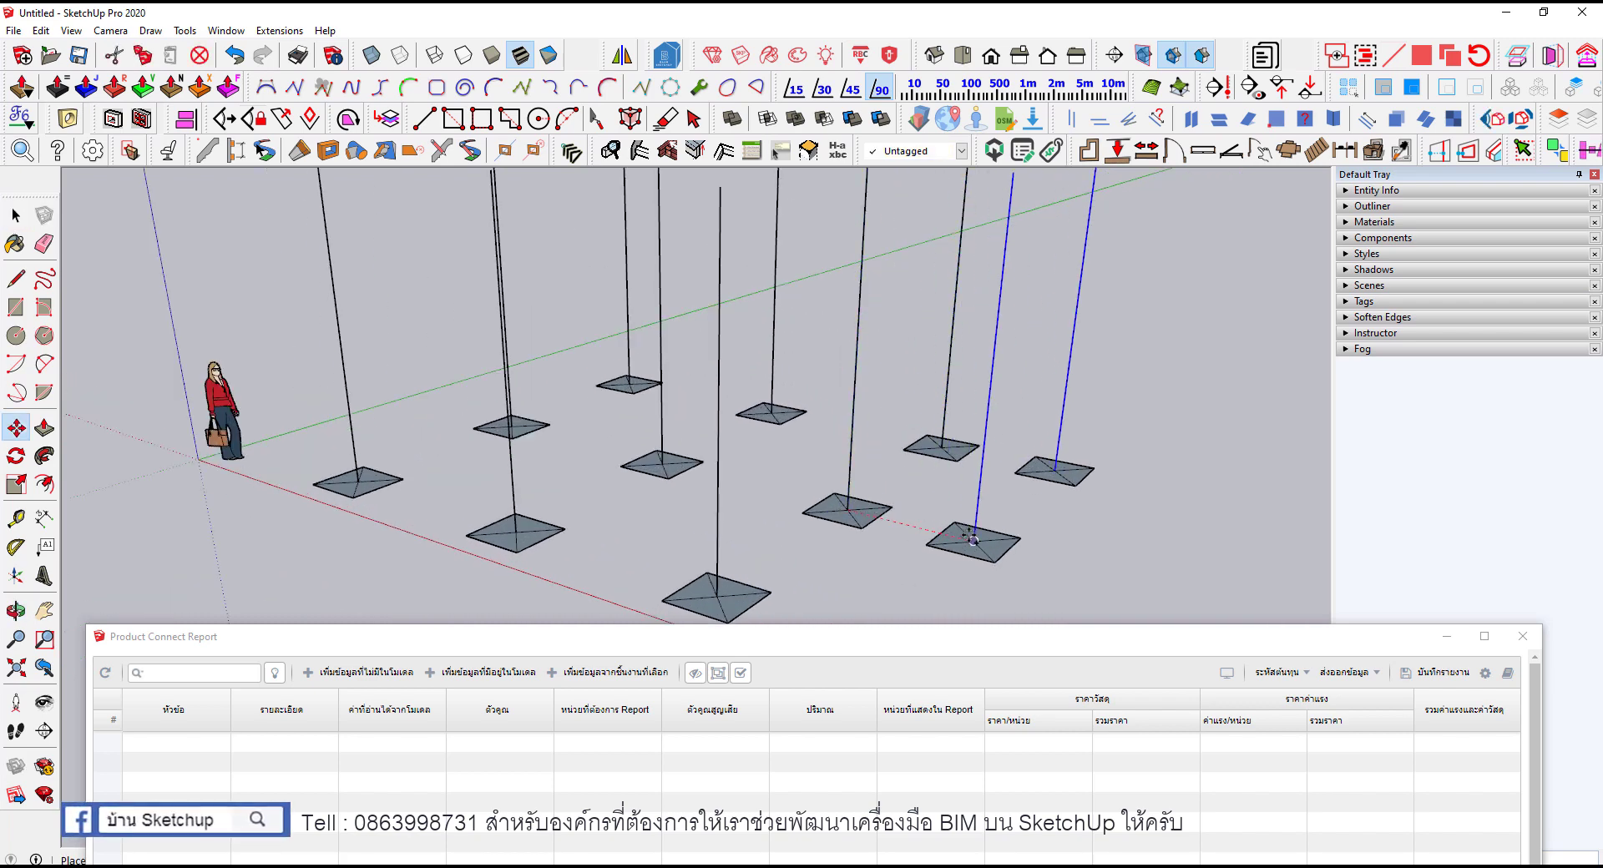
click(972, 543)
mouse_move(950, 498)
middle_down()
mouse_move(1107, 337)
mouse_move(1000, 352)
middle_up()
key(space)
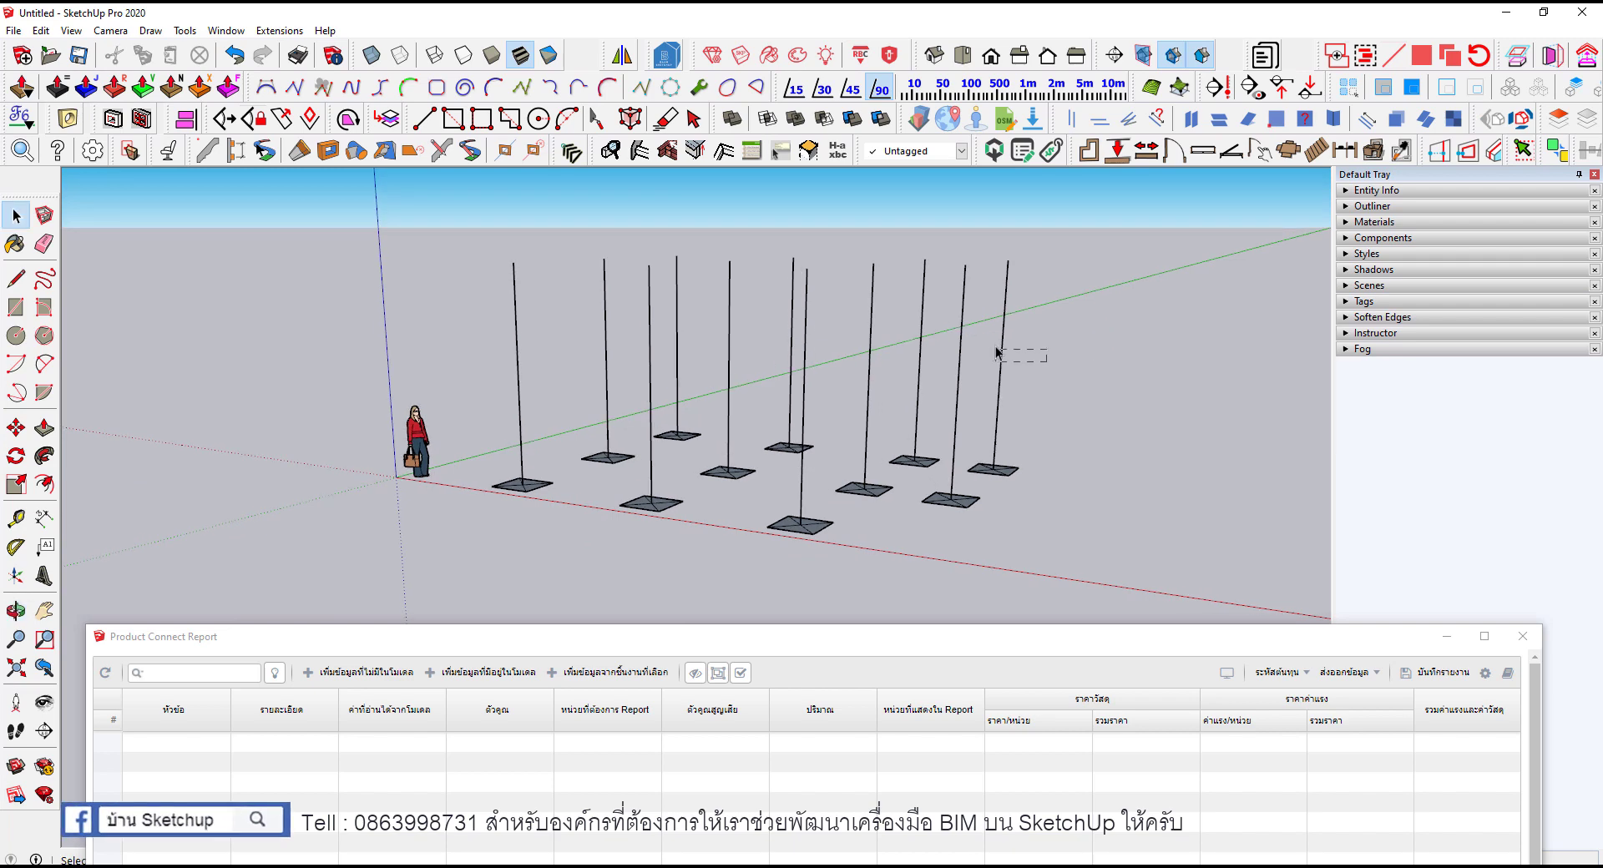
Step: Make the two copied columns unique and rename their definition C2 in Entity Info
right_click(966, 294)
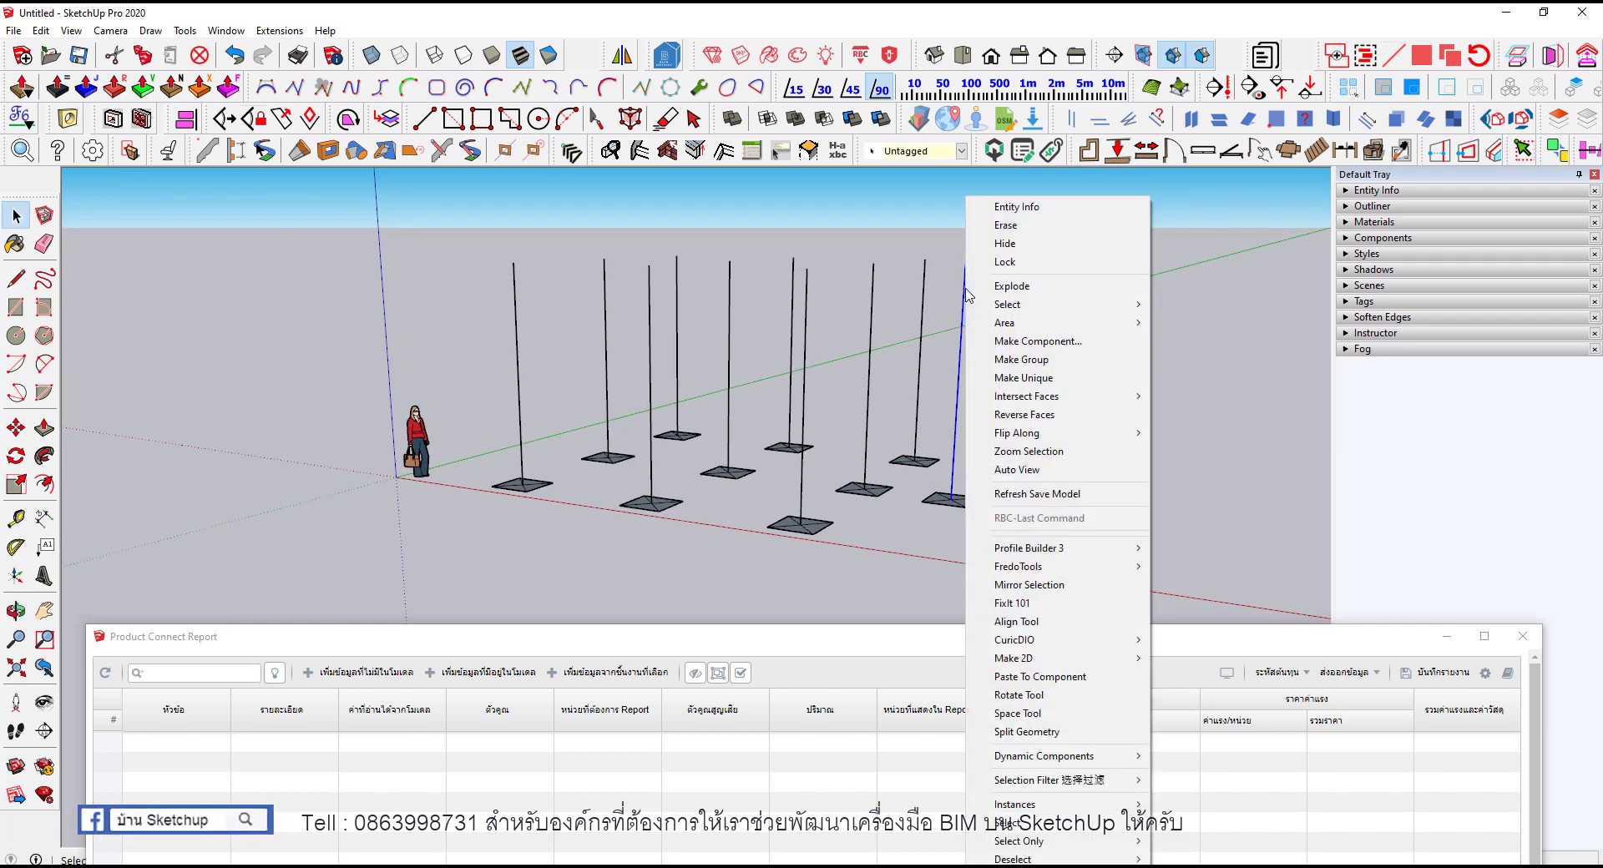
click(1049, 381)
click(1389, 197)
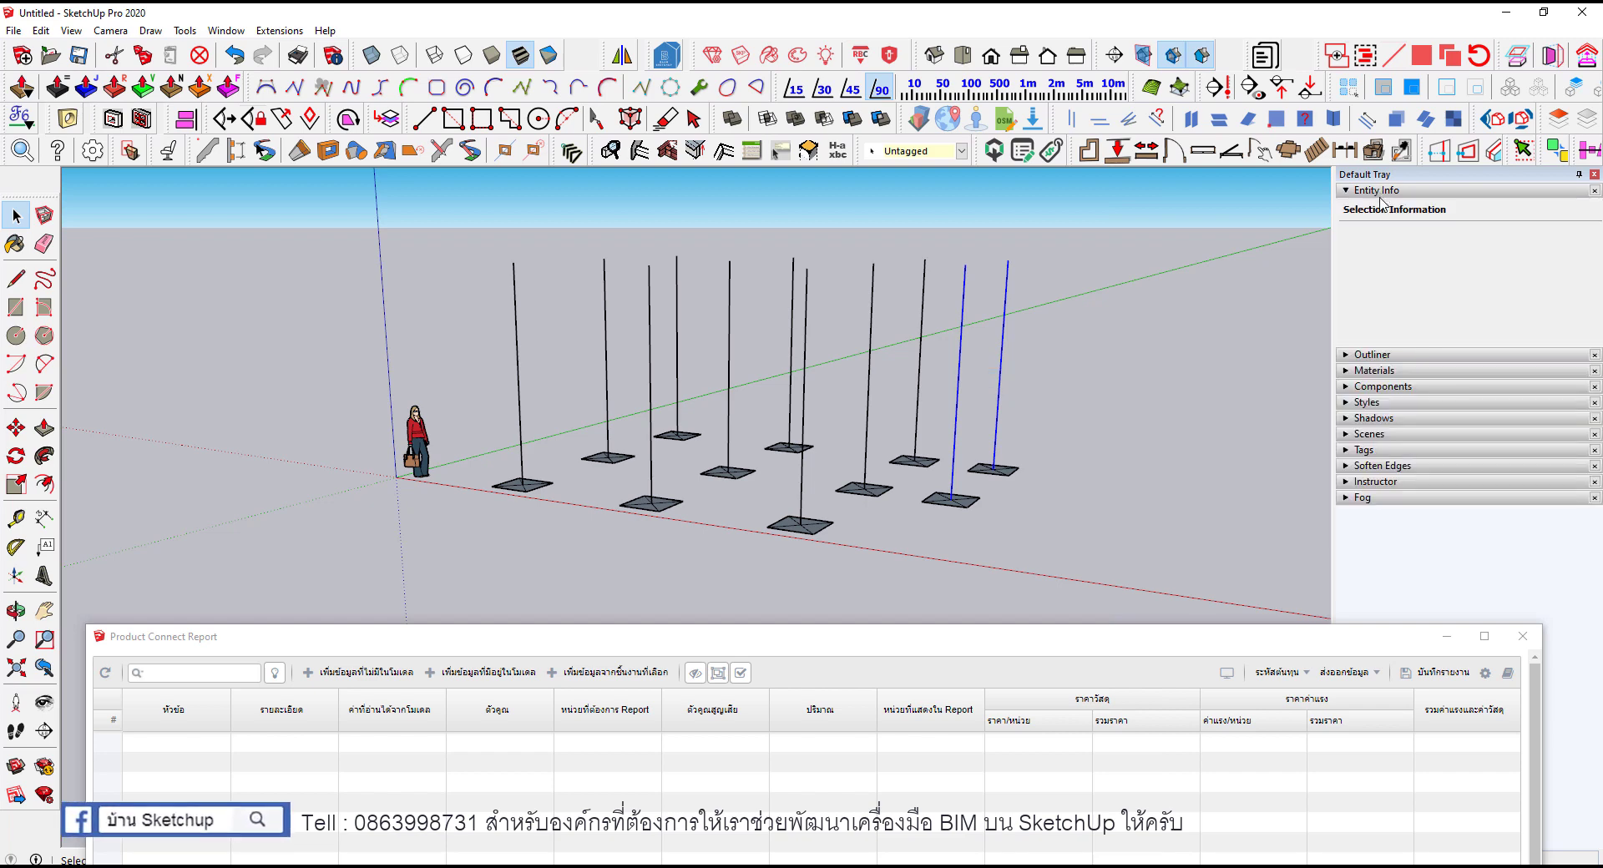
double_click(1442, 275)
text(C2)
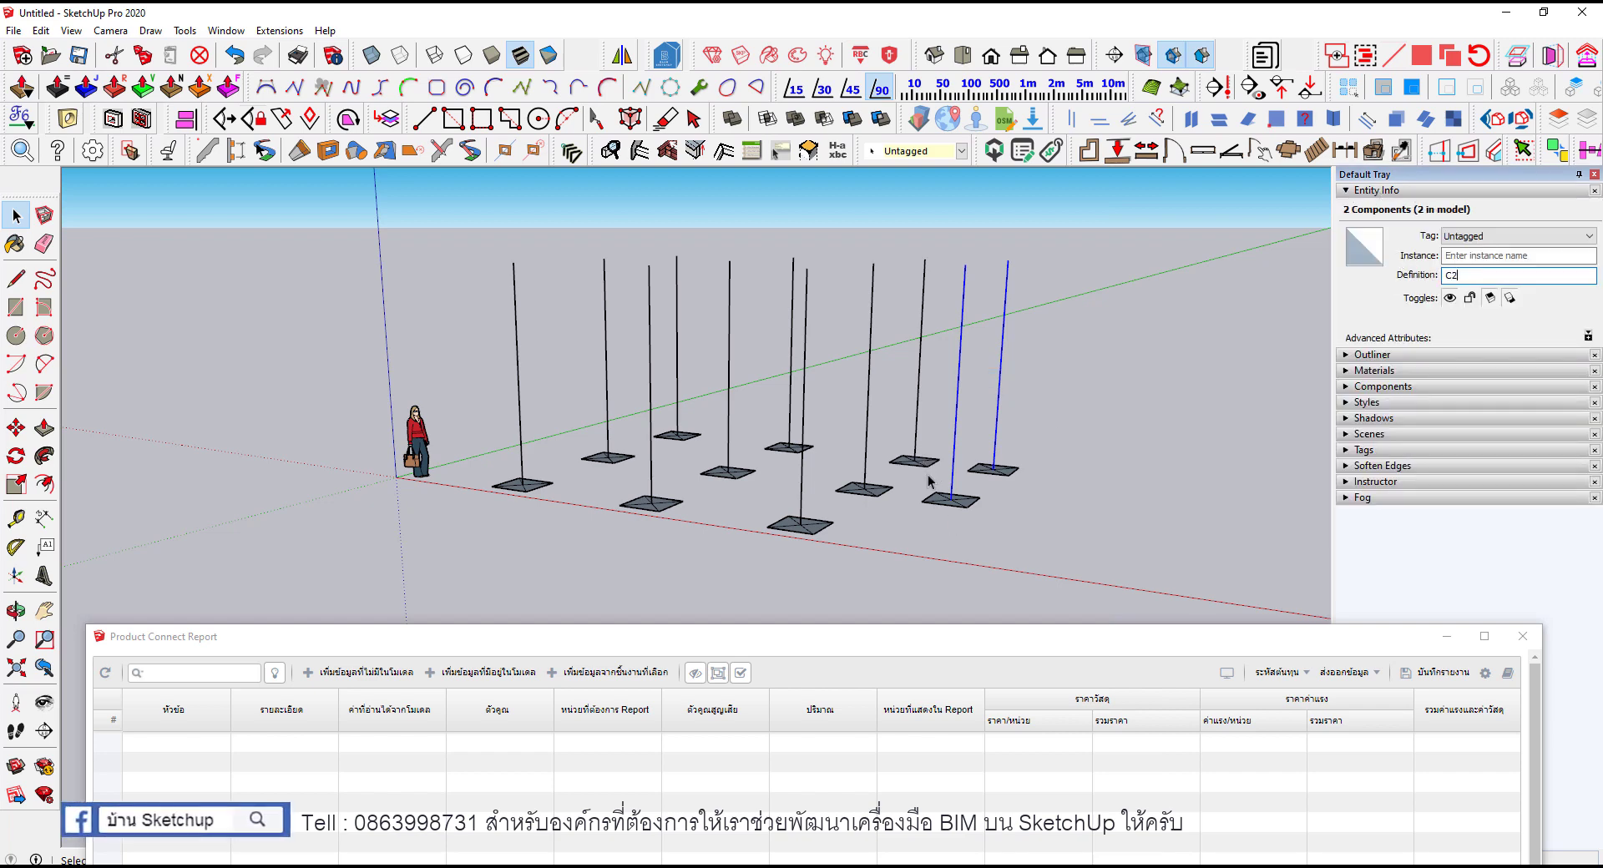
Step: Select the base plates under both new C2 columns
middle_drag(929, 480, 981, 469)
drag(927, 442, 1104, 549)
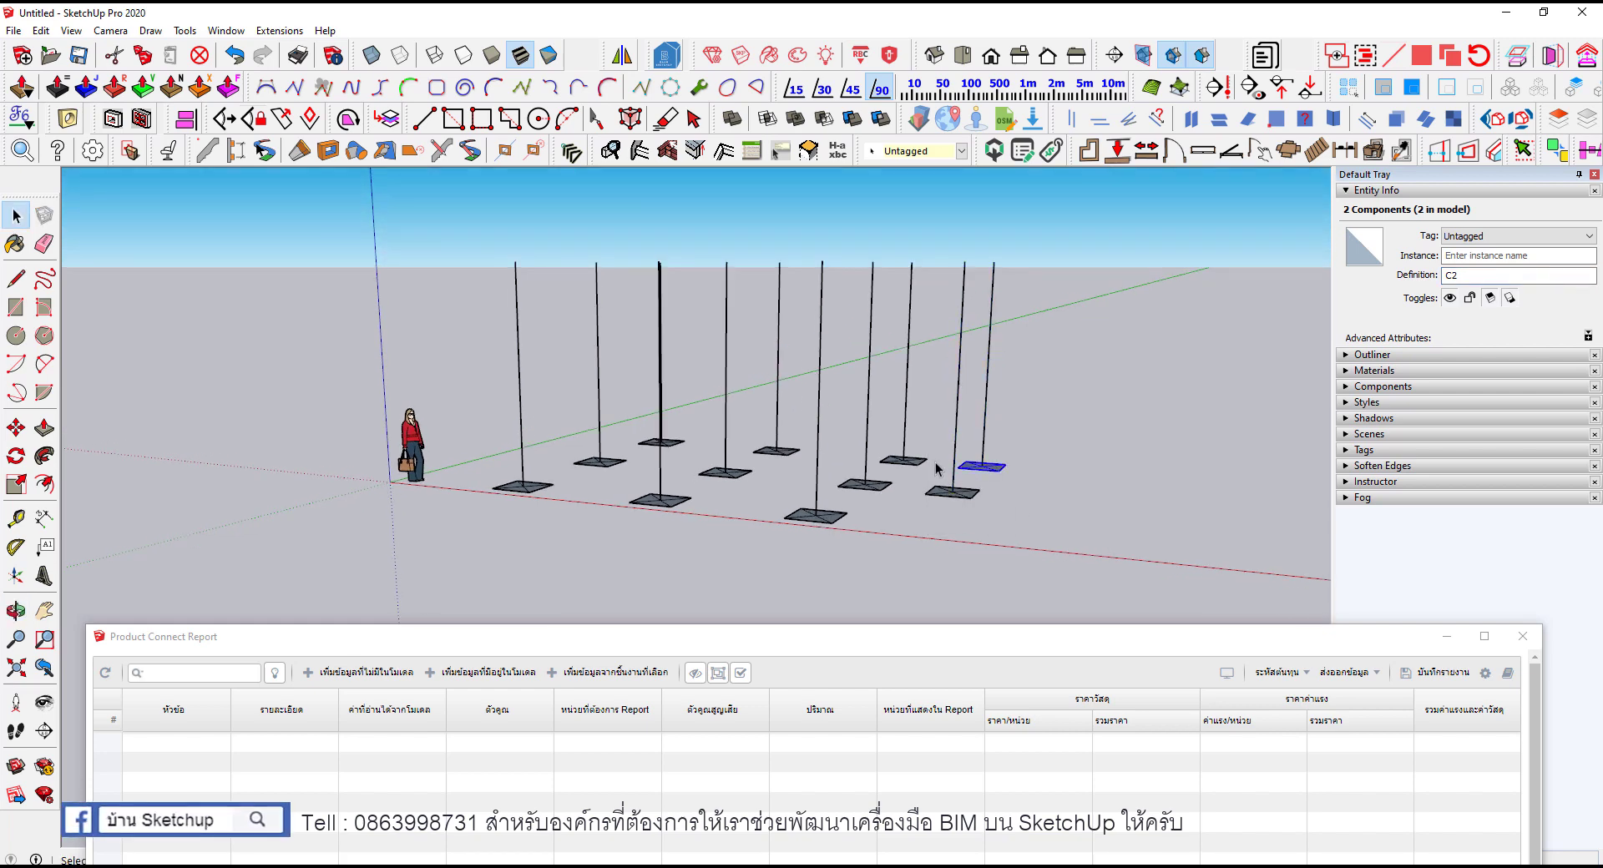
drag(913, 440, 1074, 543)
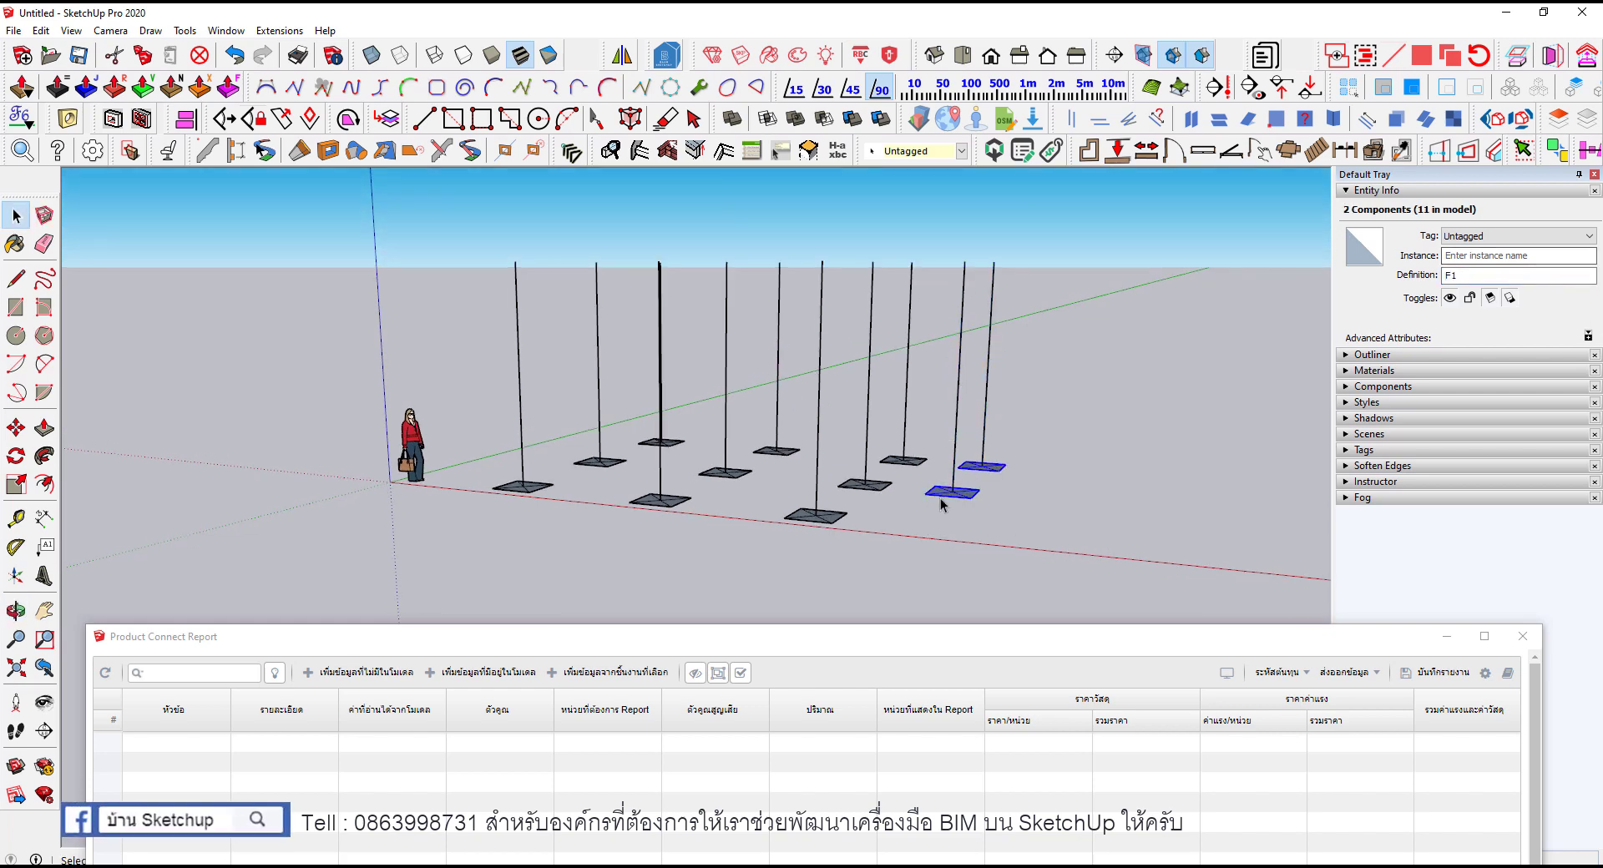
Step: Make the two base plates unique and rename their definition F2 in Entity Info
right_click(968, 506)
click(964, 497)
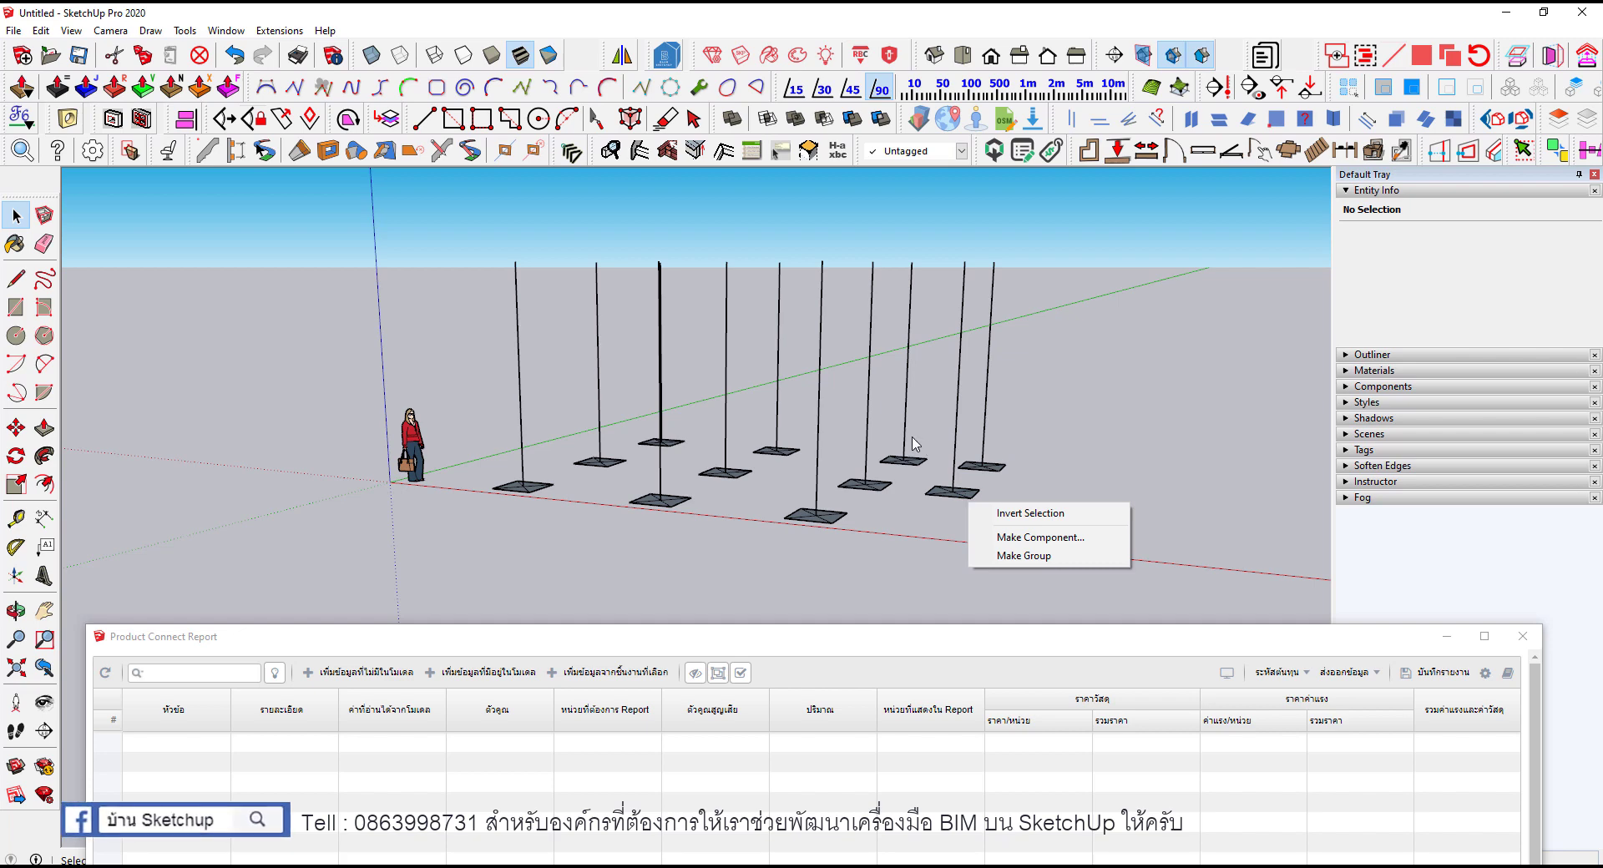
scroll(960, 489, up, 3)
right_click(956, 488)
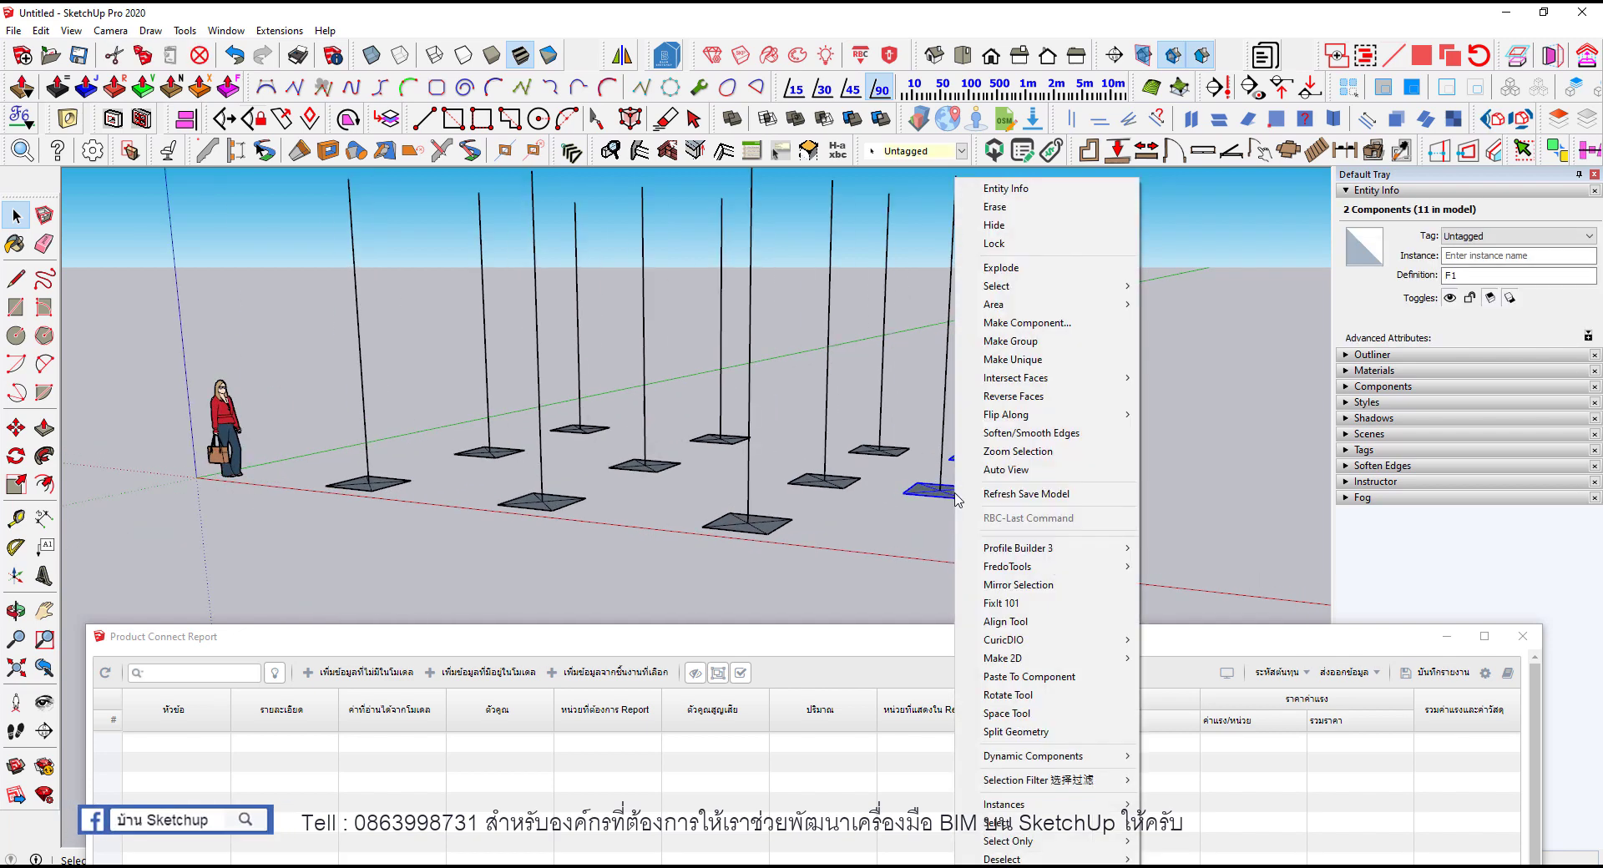
click(1028, 367)
double_click(1457, 274)
text(2)
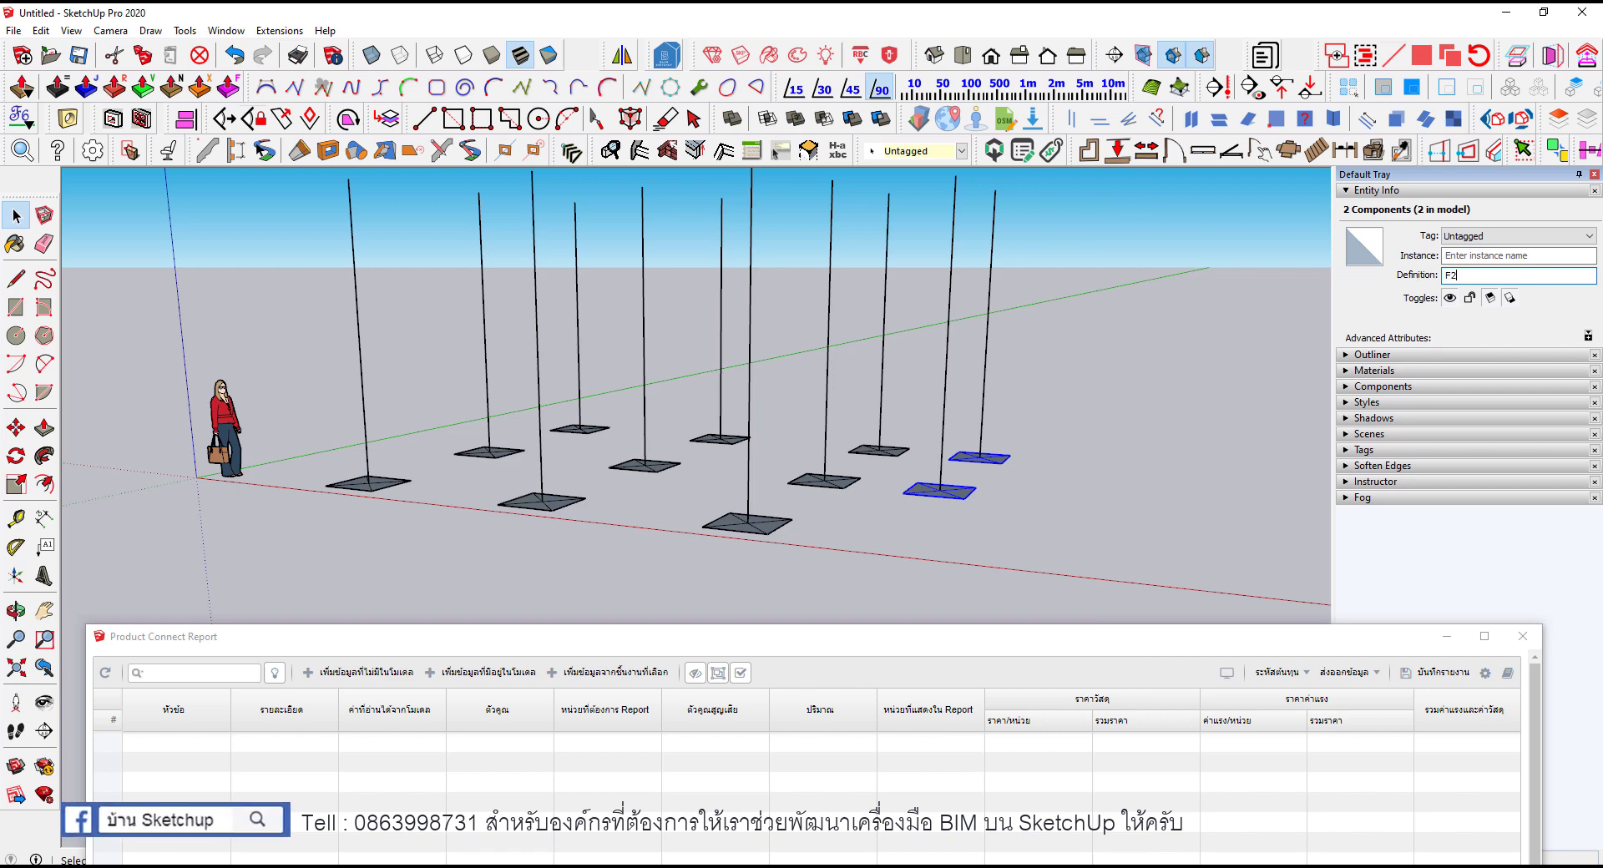
Step: Clear the selection and reorient the view over the grid
click(1044, 425)
mouse_move(1069, 419)
middle_down()
mouse_move(665, 480)
mouse_move(609, 468)
middle_up()
scroll(659, 481, up, 2)
scroll(609, 467, up, 5)
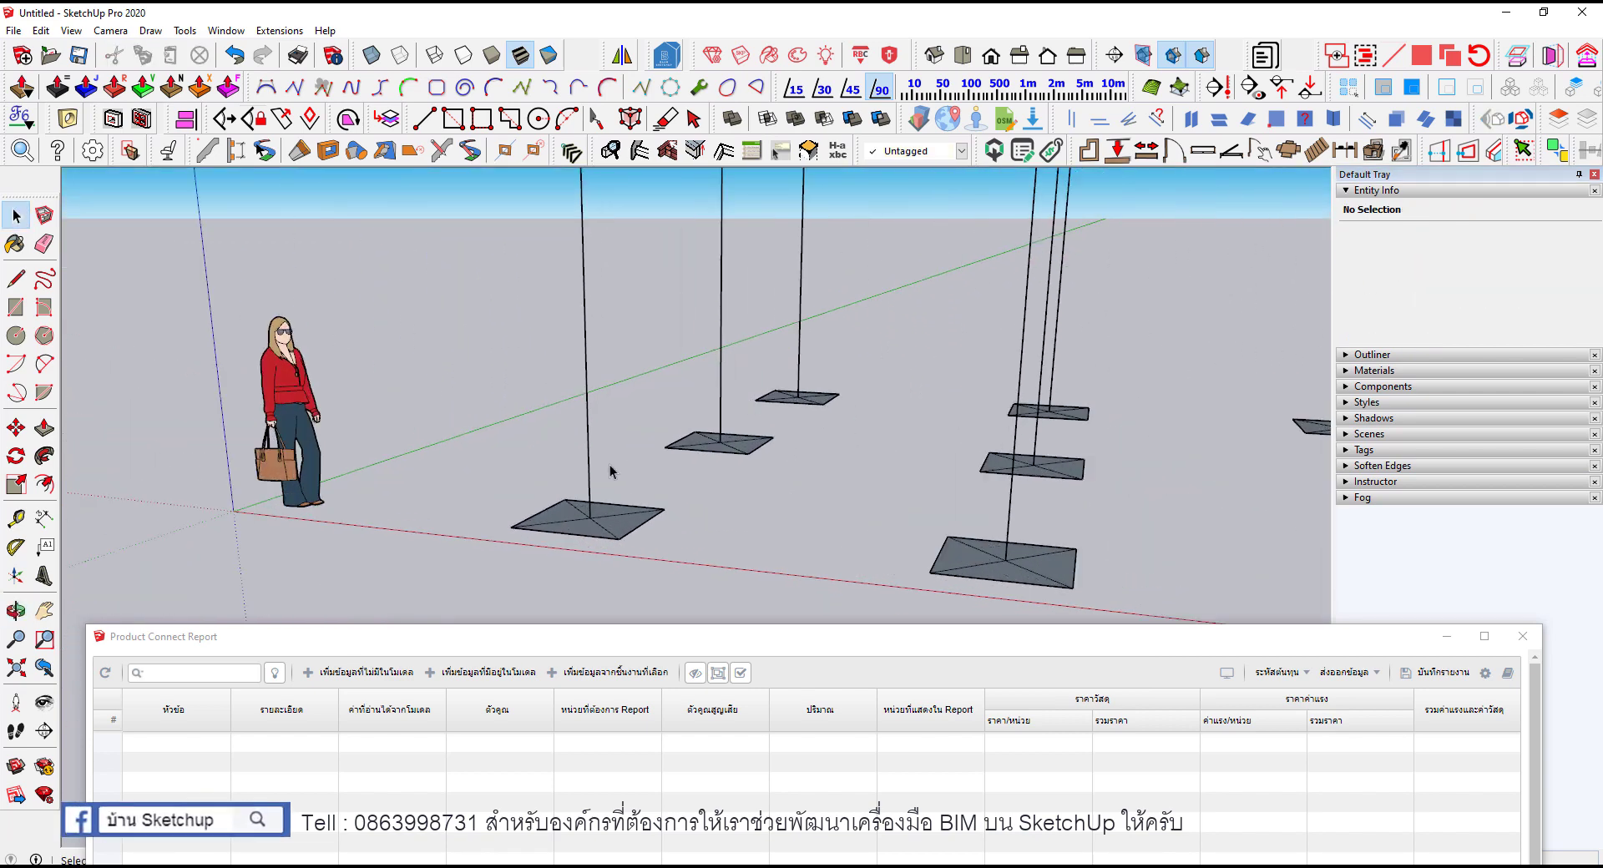
key(l)
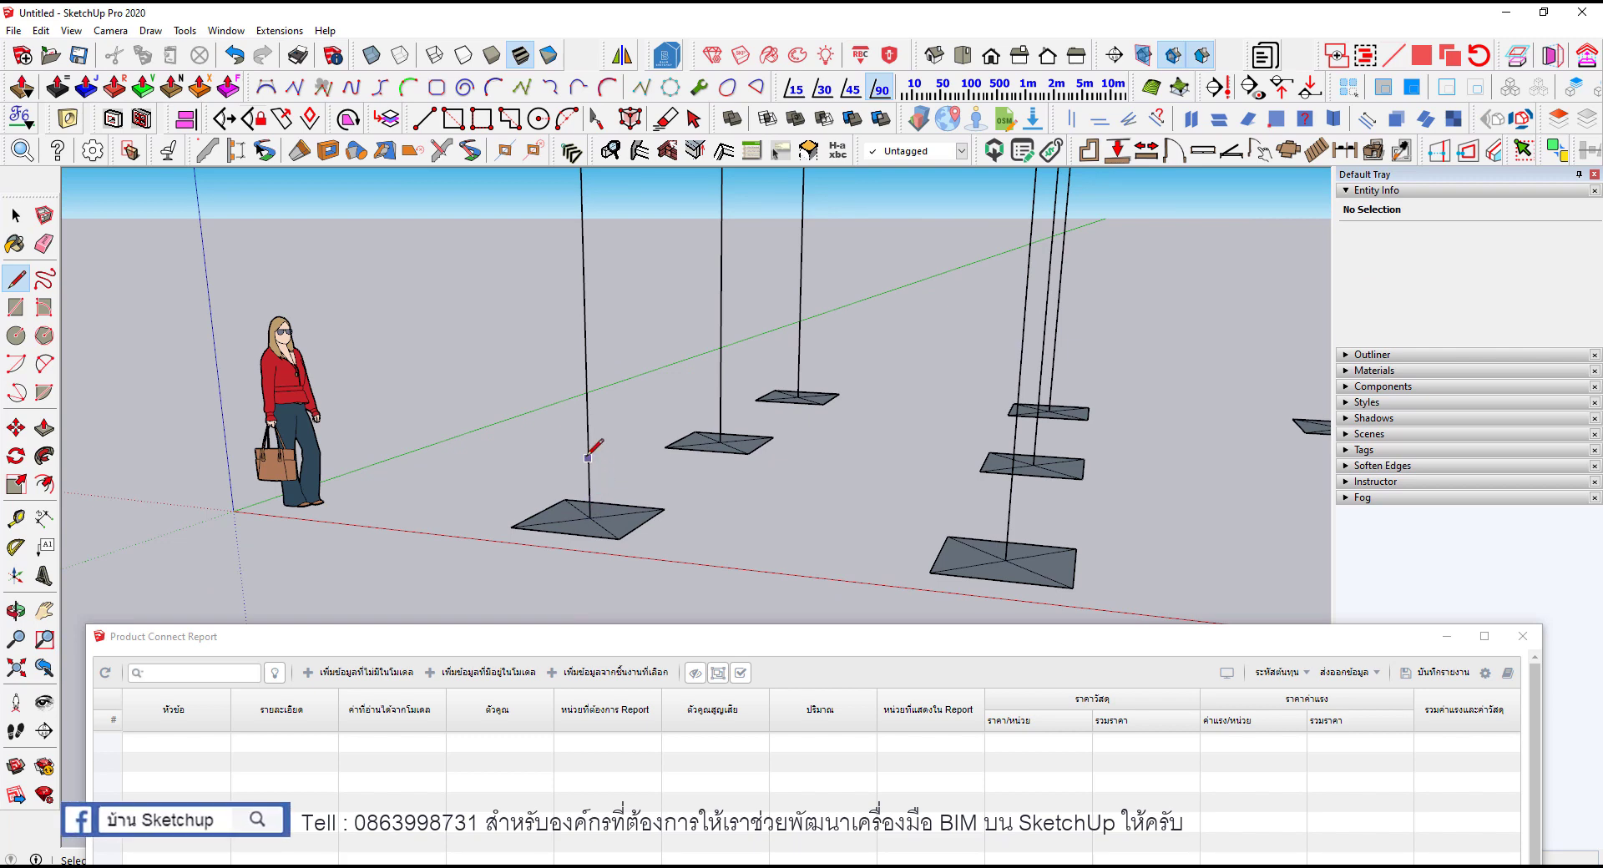
Step: Mark a guide point on the corner pole, measured up from the plate centre
click(588, 437)
middle_drag(588, 438, 538, 418)
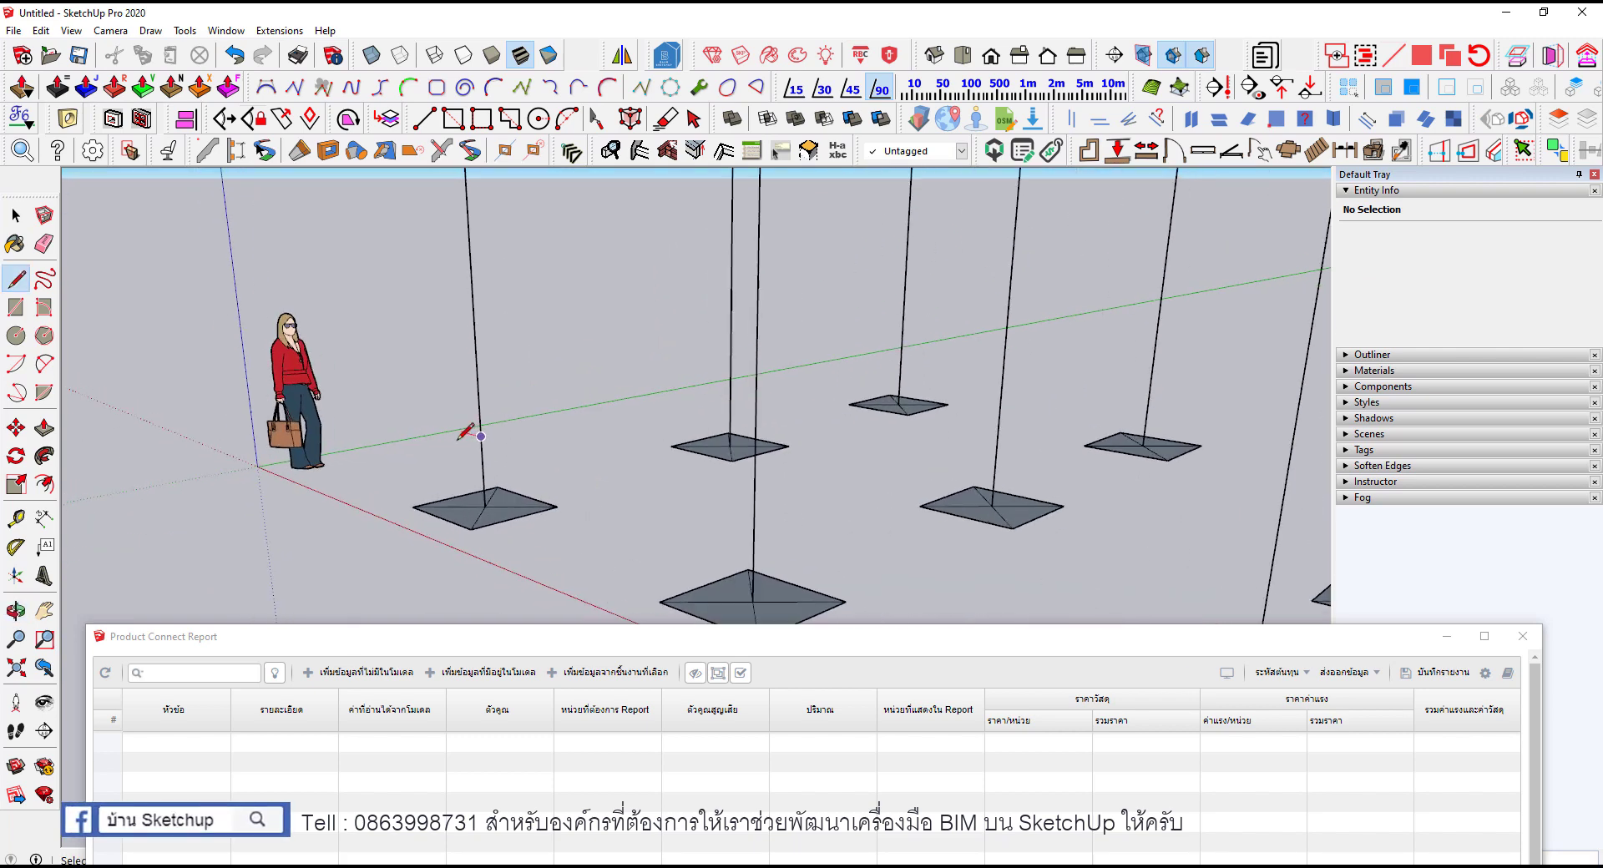
scroll(499, 496, up, 3)
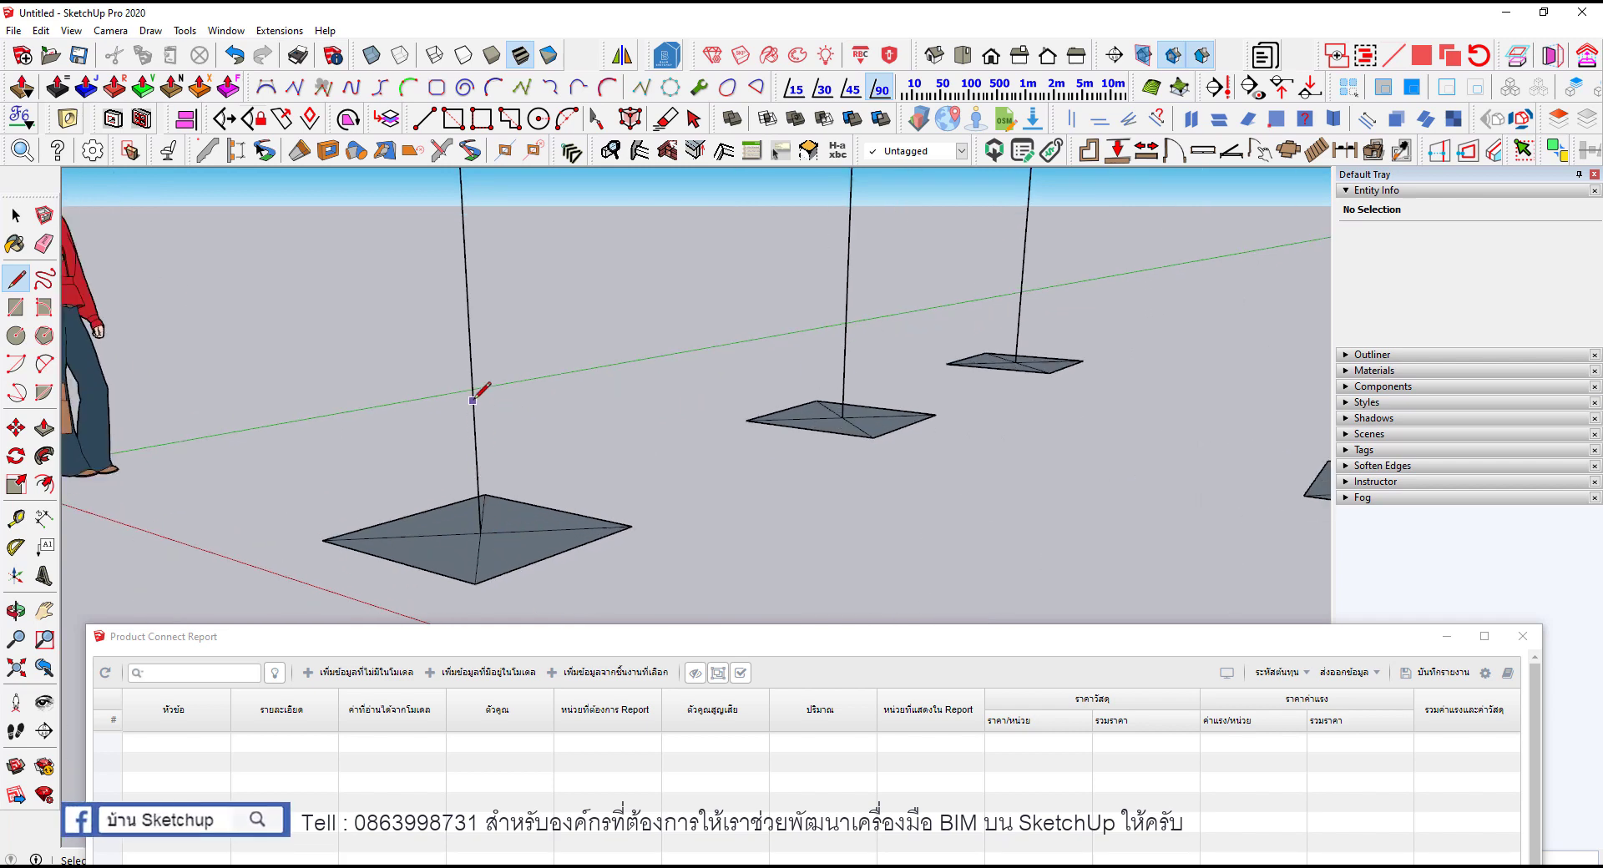
scroll(471, 399, down, 1)
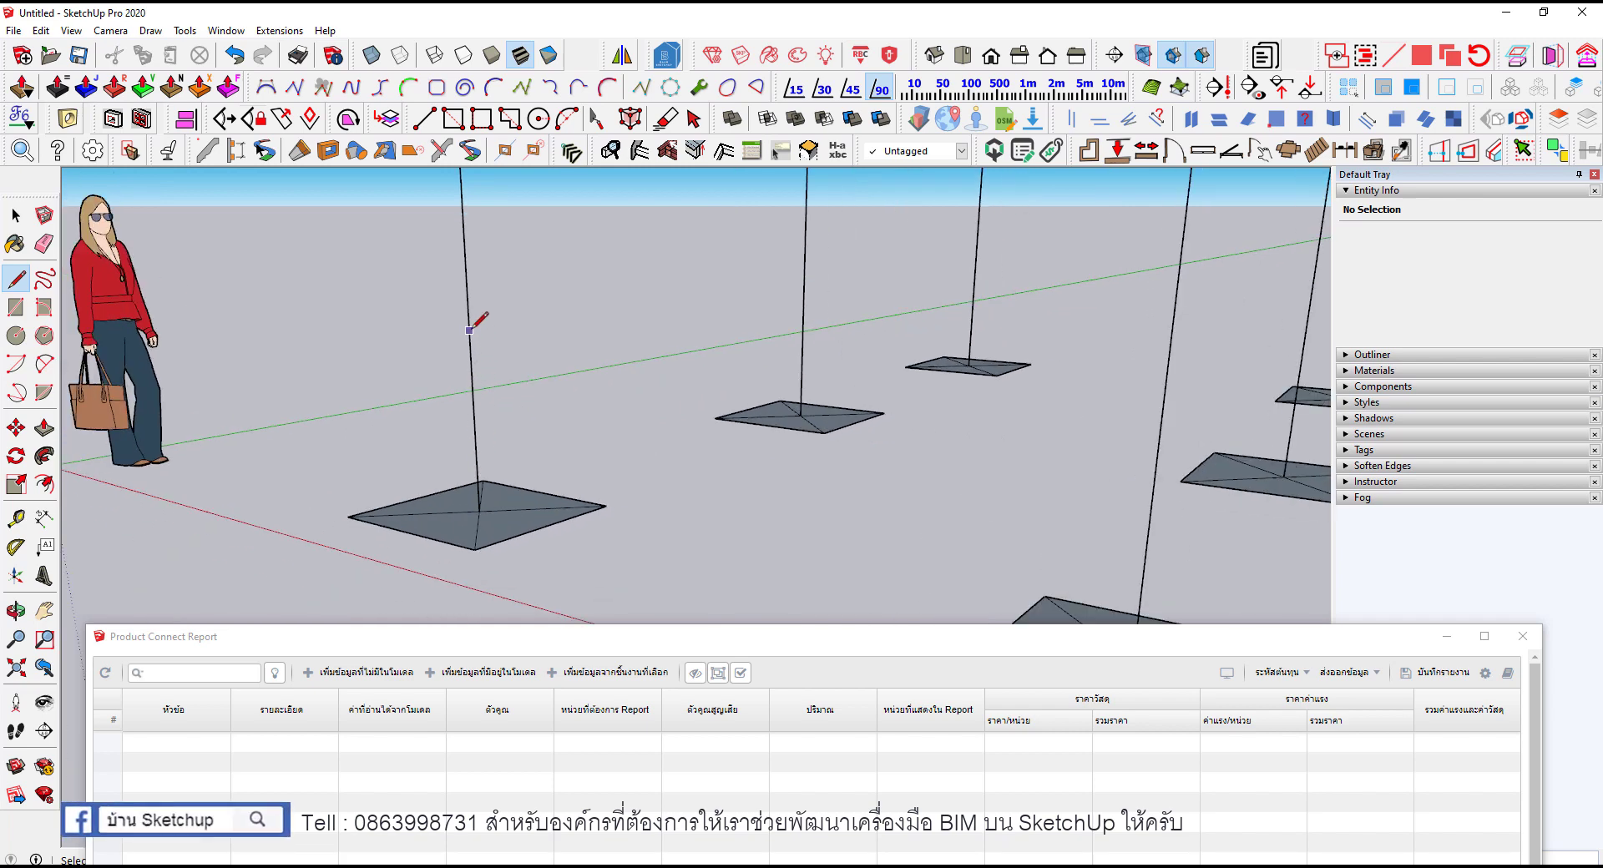
scroll(489, 390, up, 1)
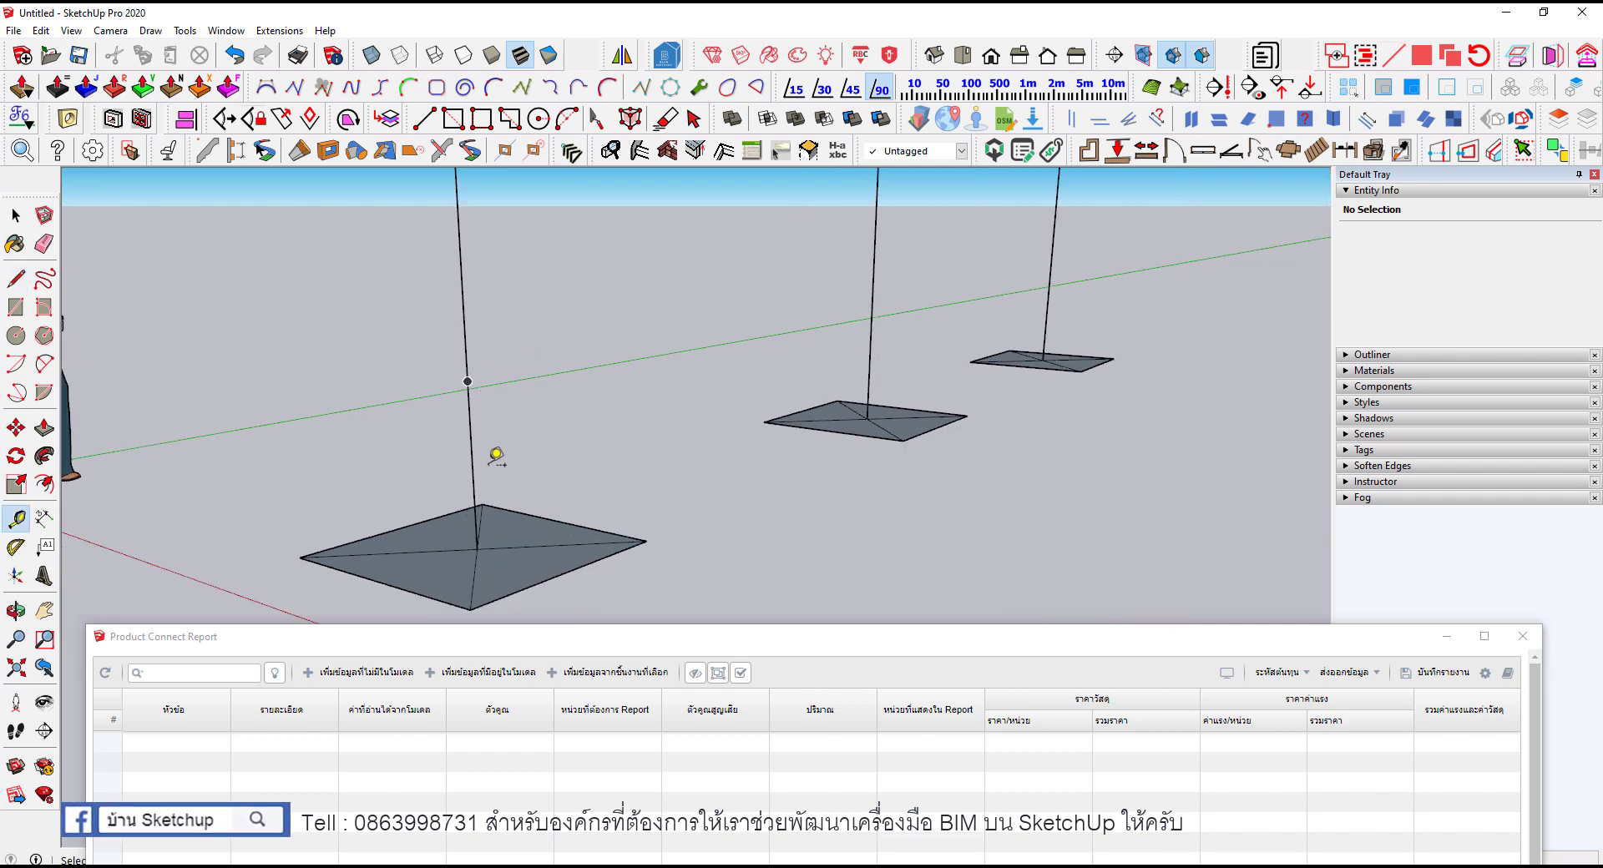
key(t)
click(478, 546)
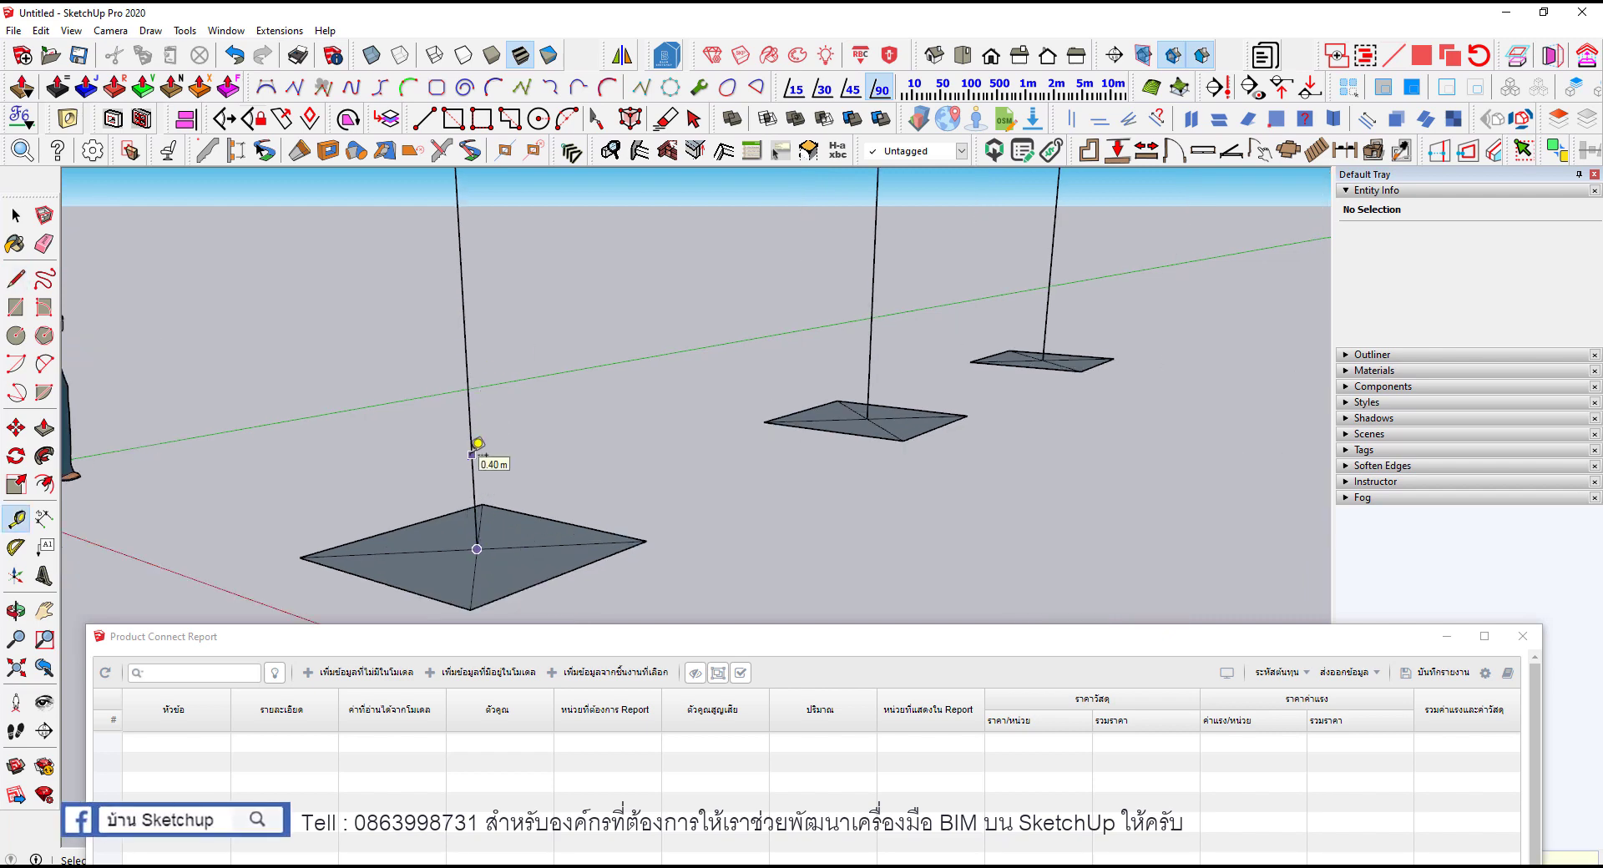
scroll(477, 443, down, 4)
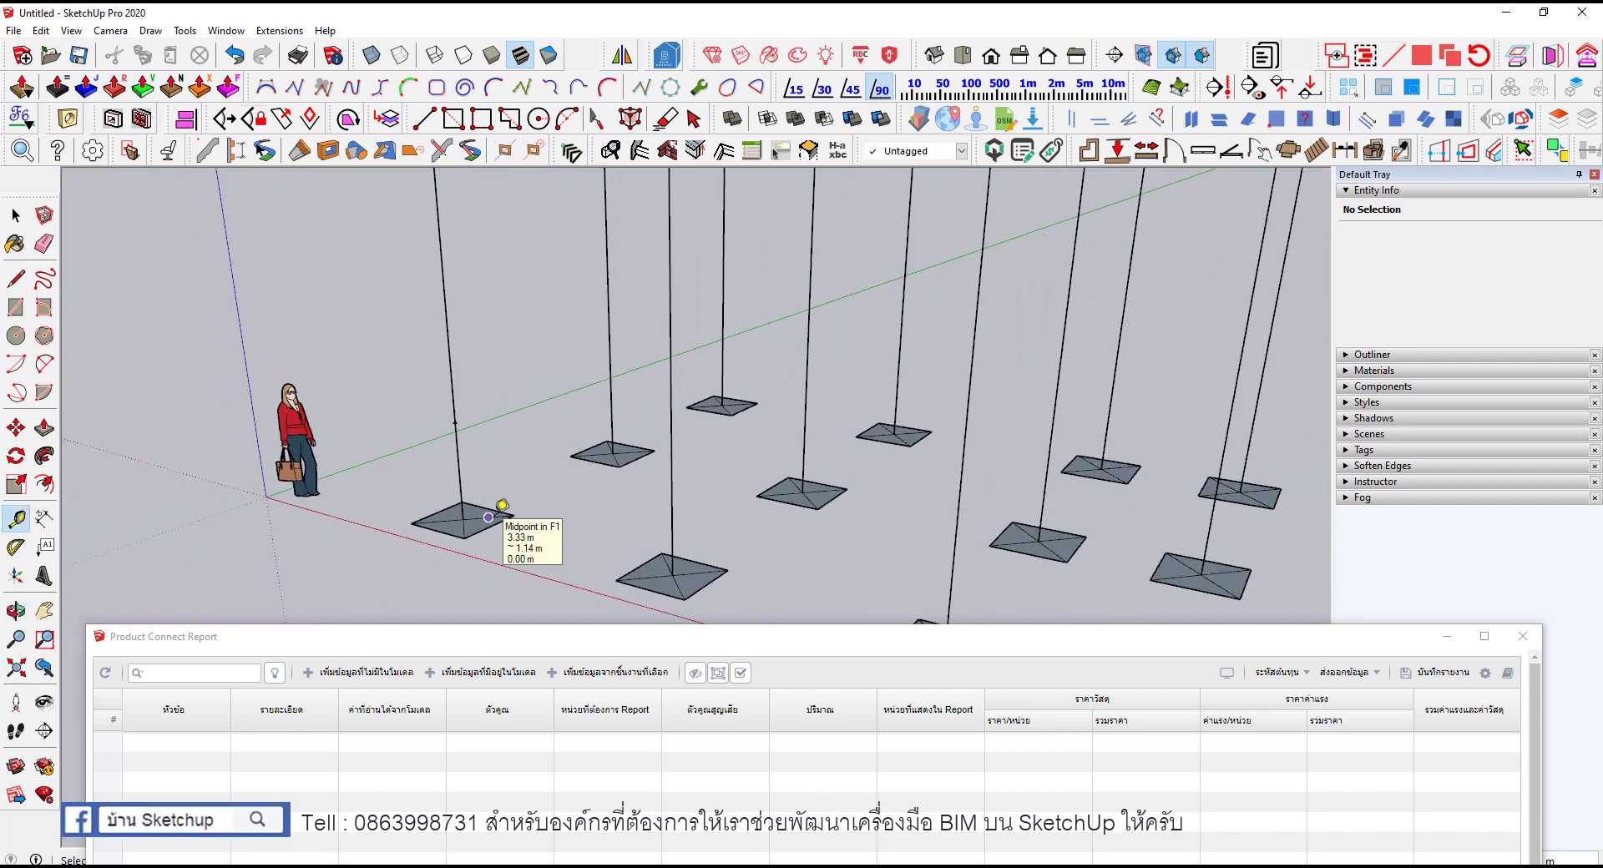
Step: Draw the first outline edge between two poles at the guide height
key(l)
scroll(458, 419, down, 2)
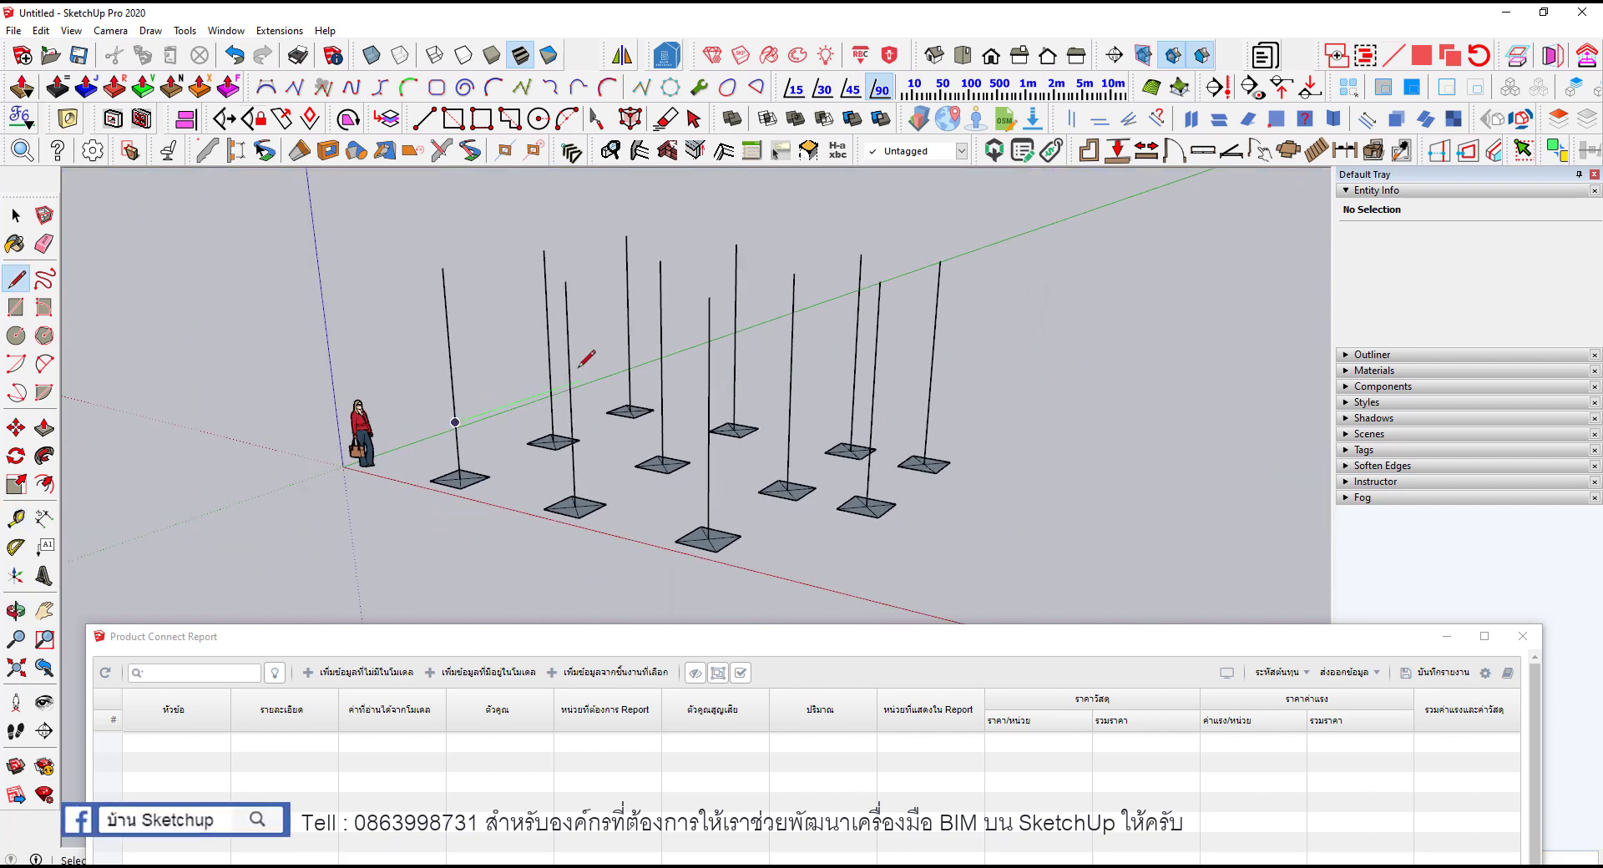
scroll(585, 359, up, 3)
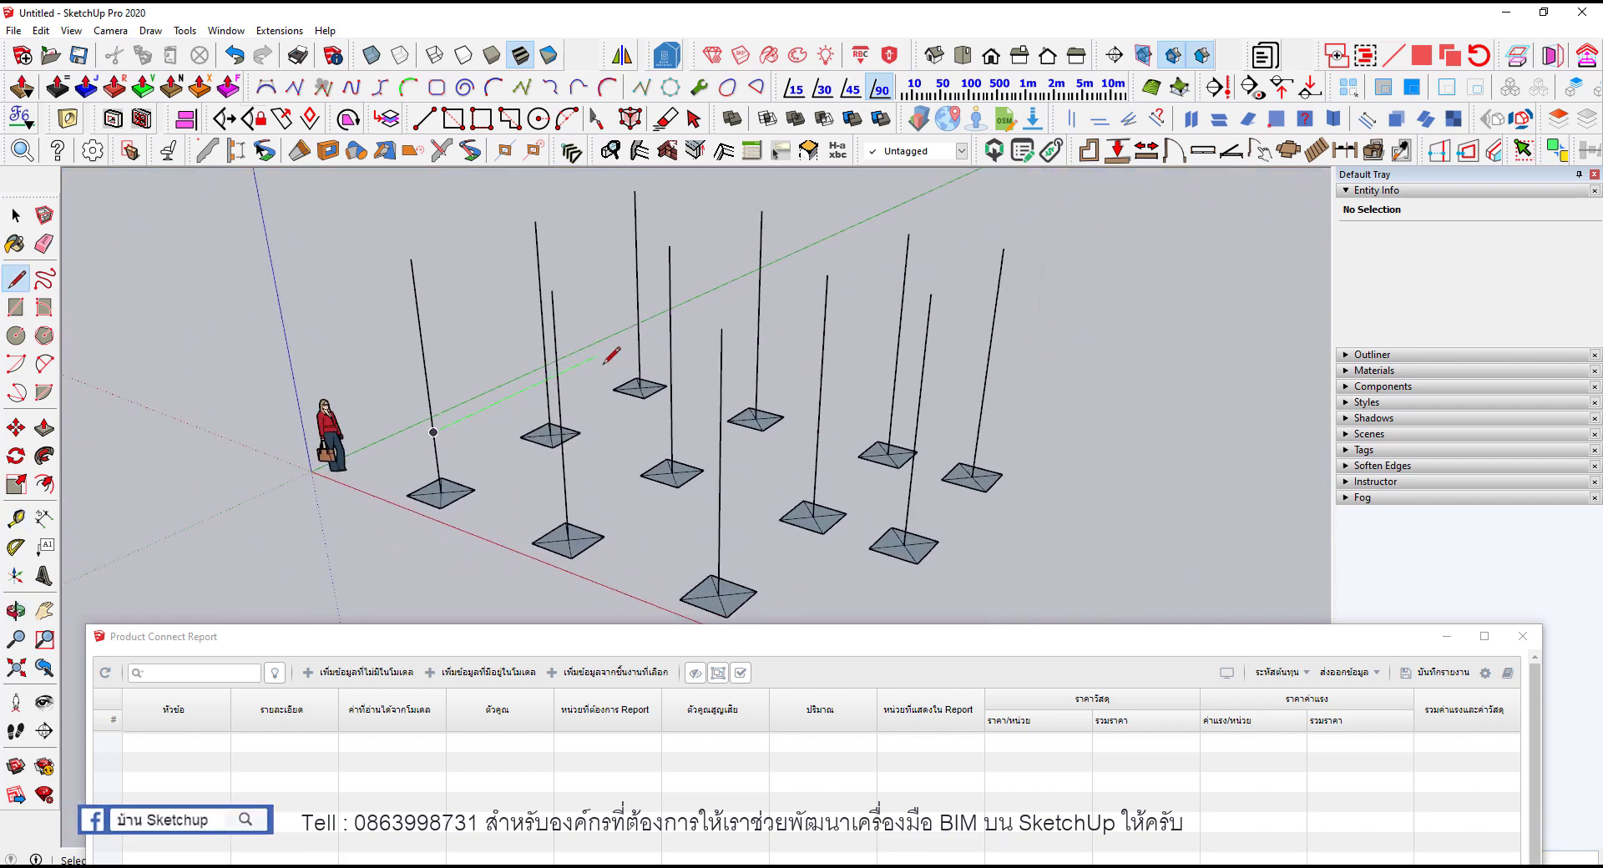
click(640, 335)
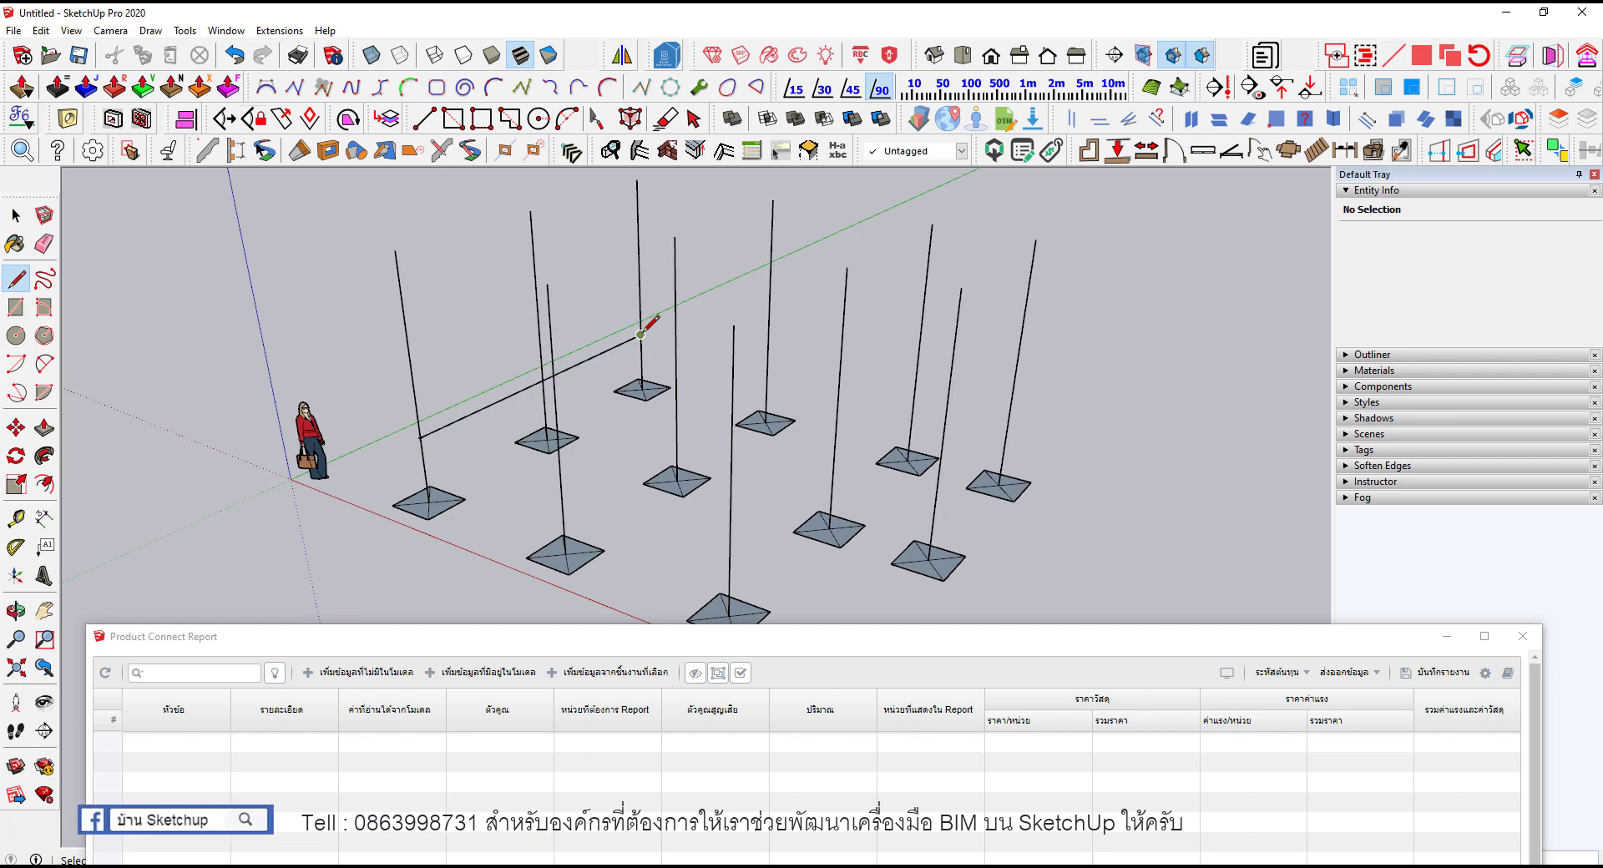
Step: Draw the remaining outline edges around the outer poles to close the outline
click(1008, 421)
scroll(1006, 423, down, 1)
click(939, 483)
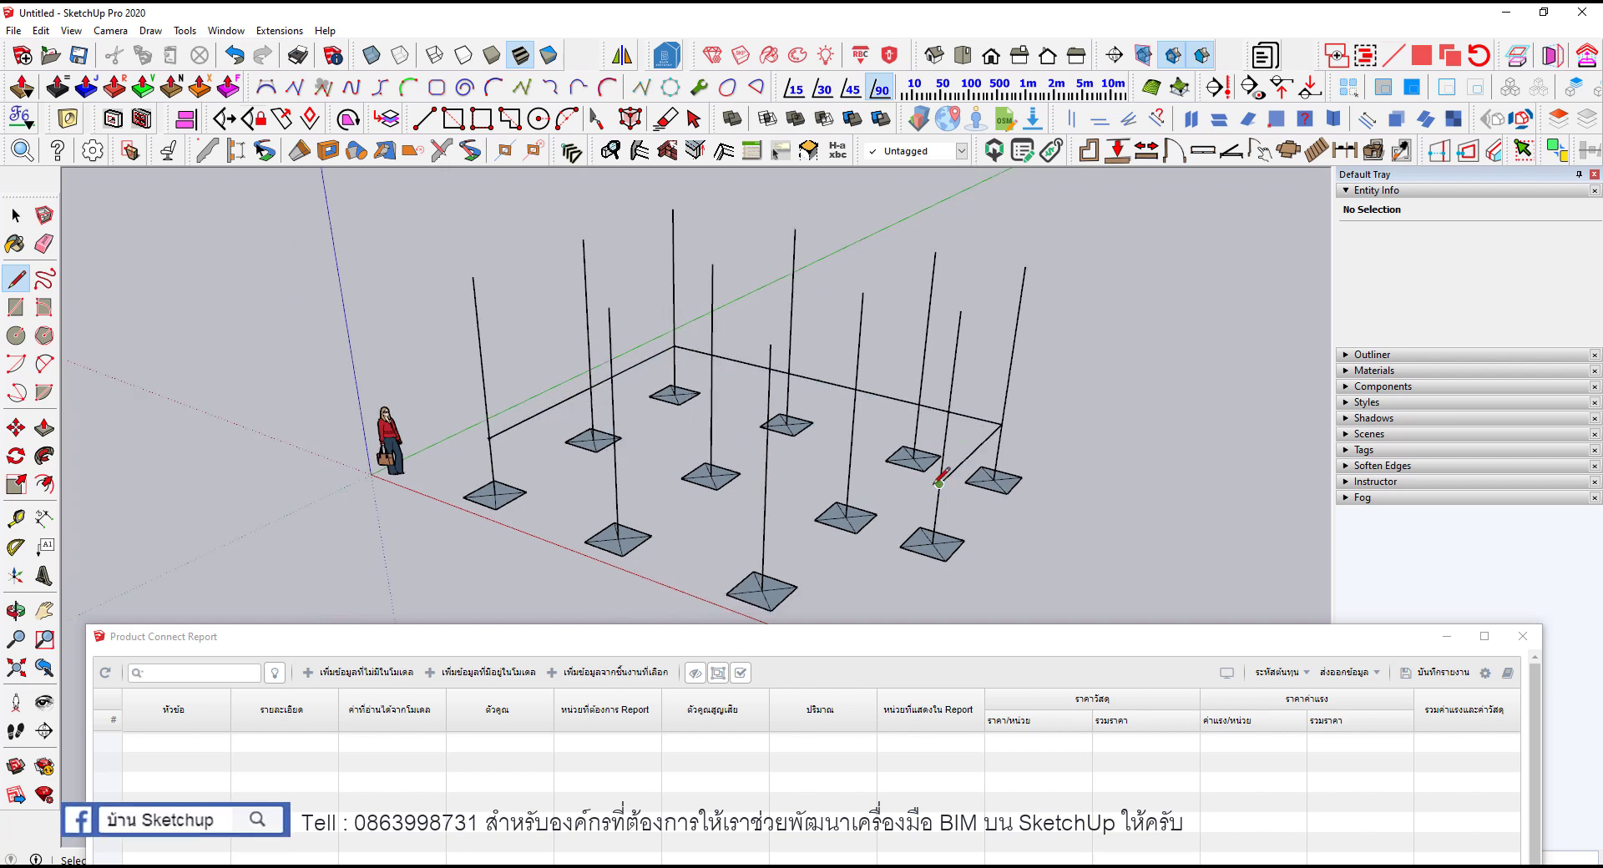
click(763, 528)
click(489, 438)
mouse_move(501, 442)
middle_down()
mouse_move(618, 454)
mouse_move(658, 531)
middle_up()
Step: Delete the face inside the outline, keeping its edges
key(space)
click(619, 454)
key(space)
key(Delete)
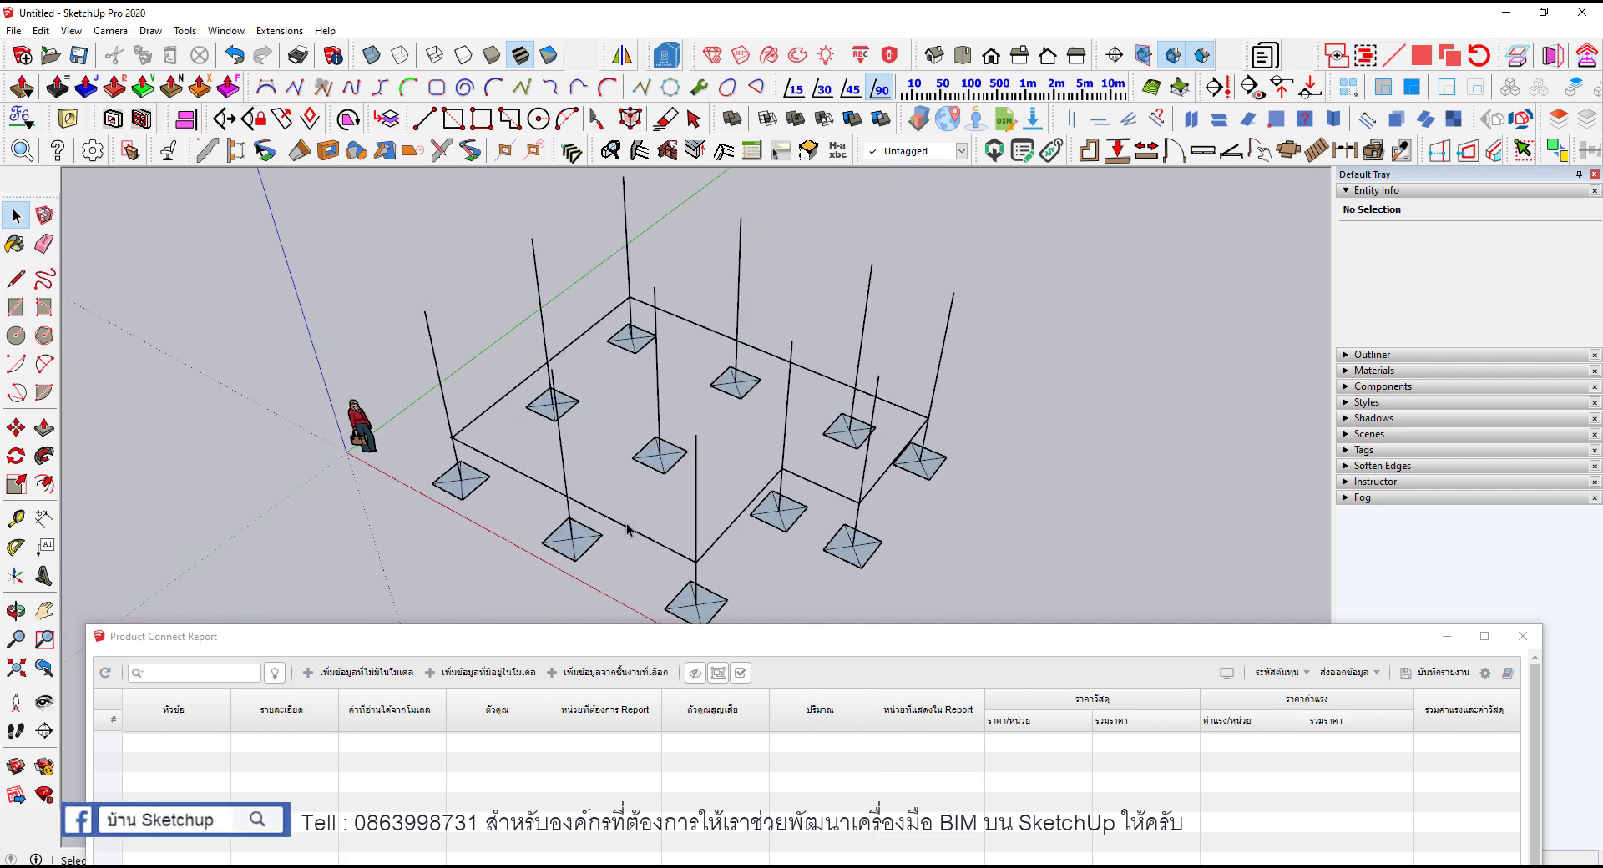
Step: Make the six outline edges a component named B1
triple_click(626, 530)
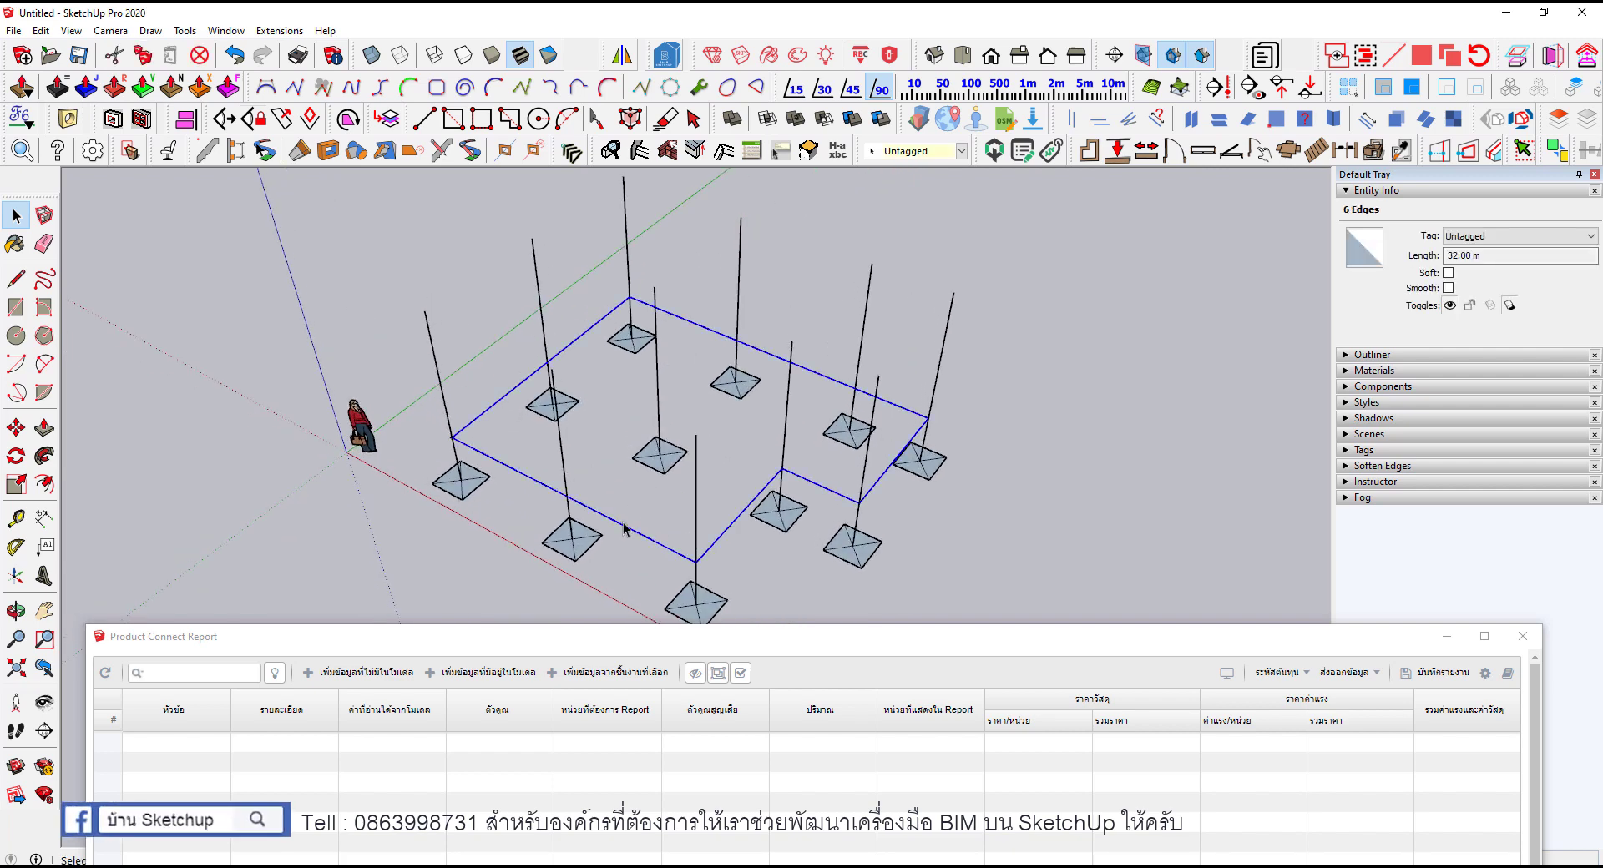
right_click(626, 529)
click(715, 368)
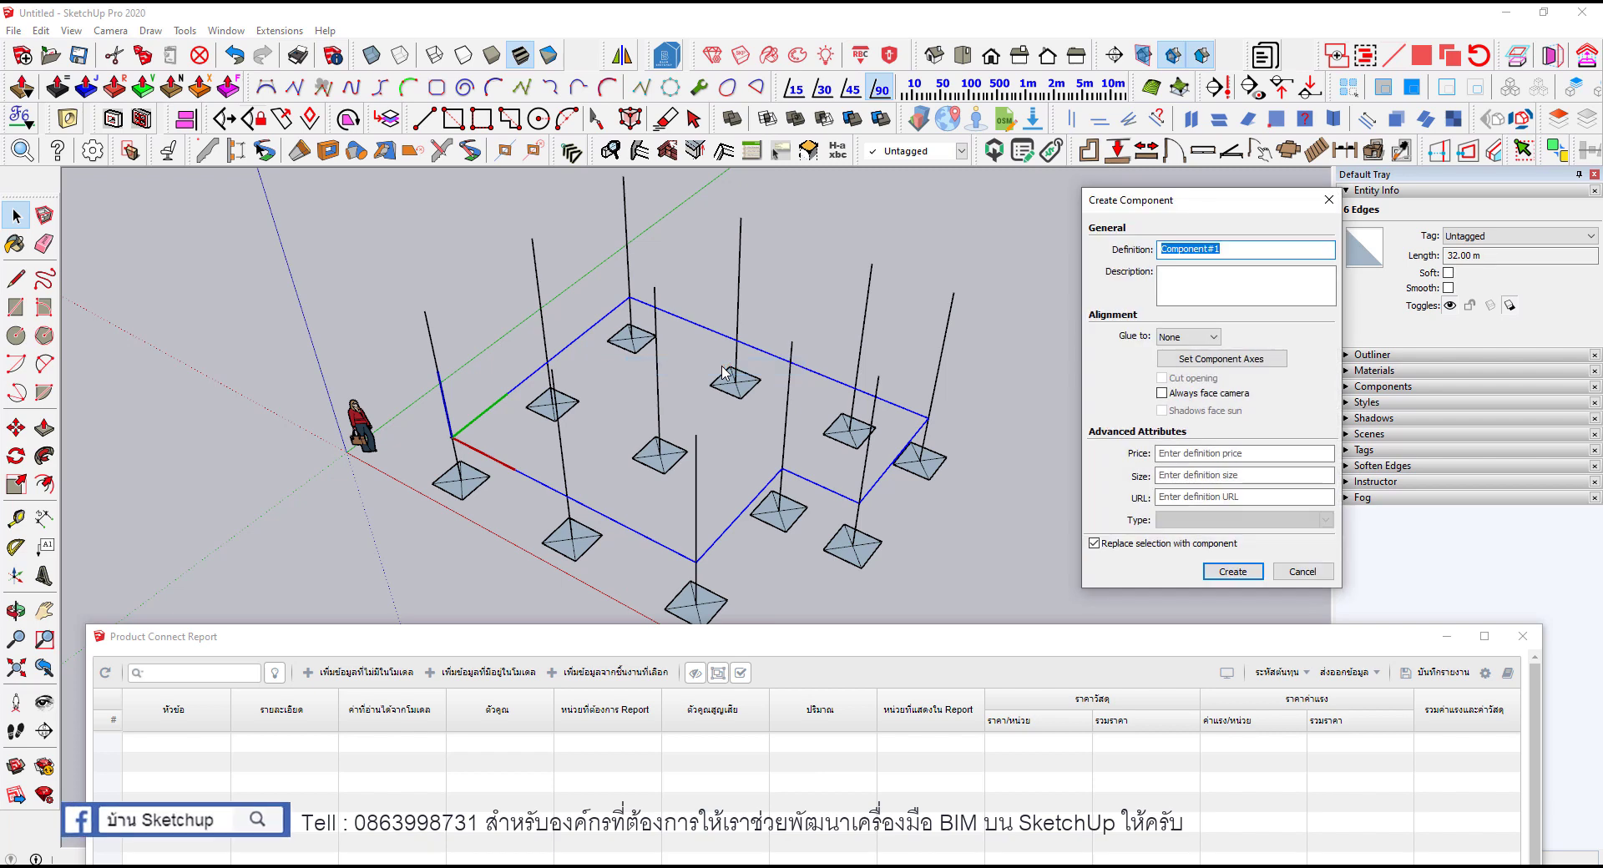
text(B1)
key(Return)
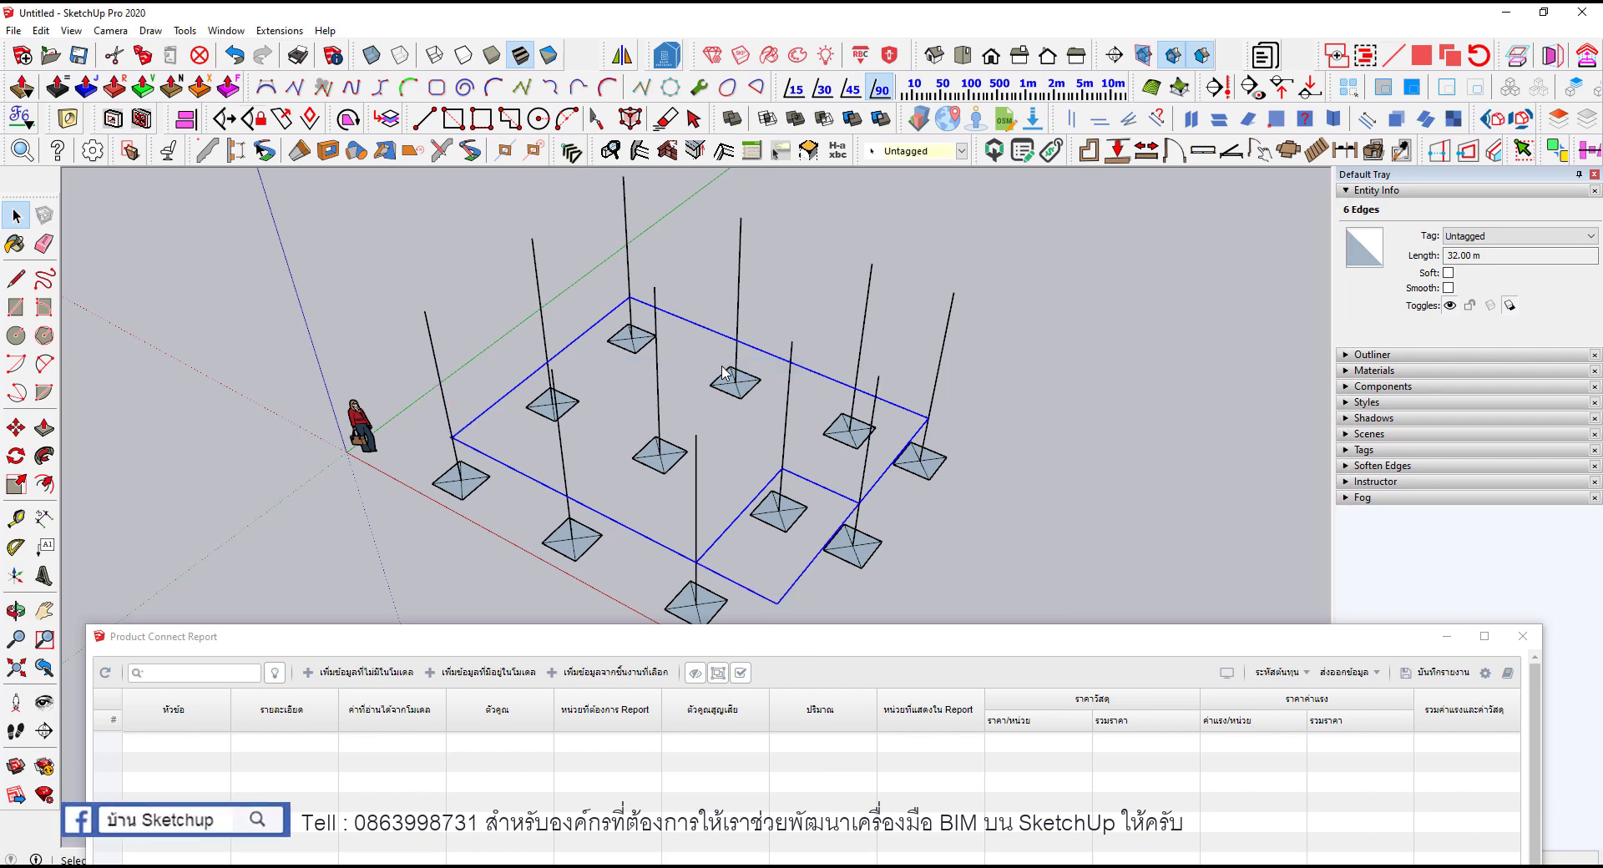
middle_drag(601, 401, 518, 363)
Step: Draw the remaining interior cross lines between opposite edges of the frame outline
key(l)
click(507, 377)
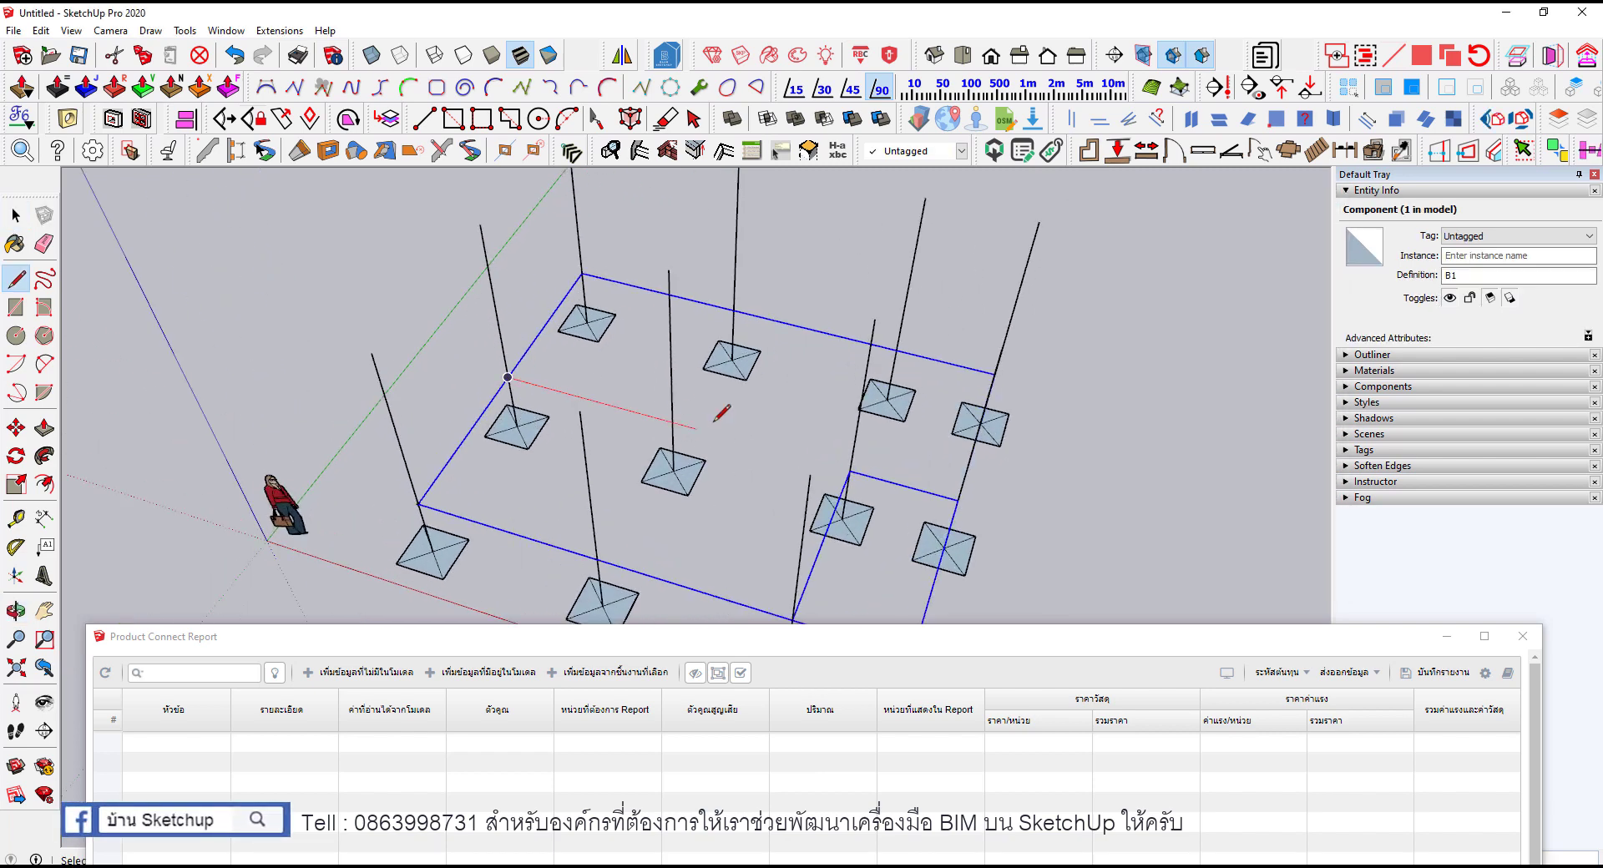
click(850, 472)
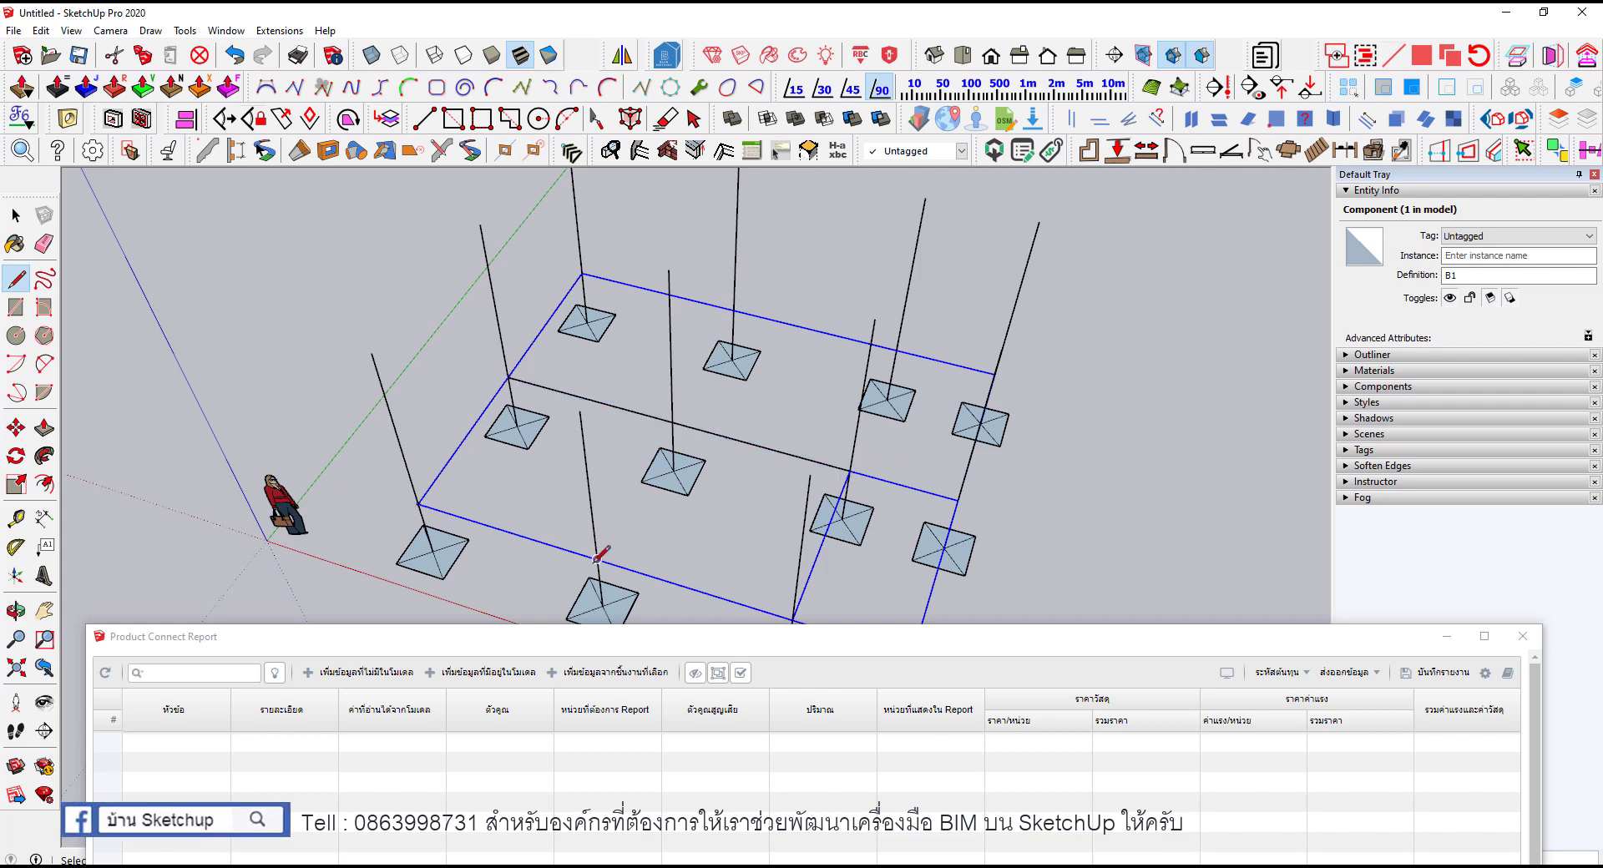
click(733, 310)
key(space)
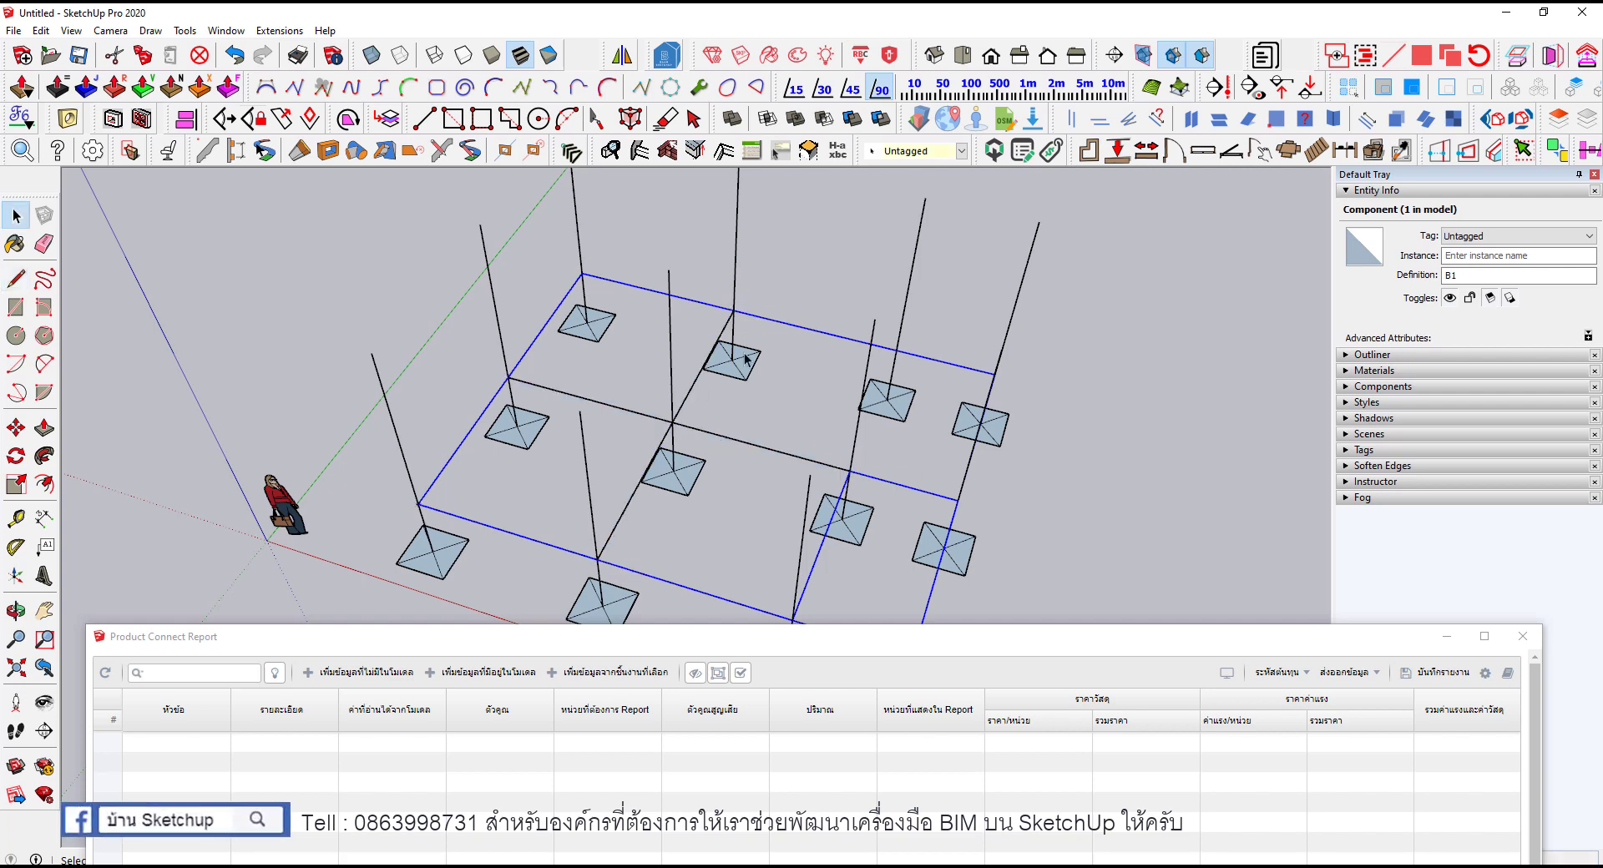
middle_drag(831, 465, 685, 472)
key(l)
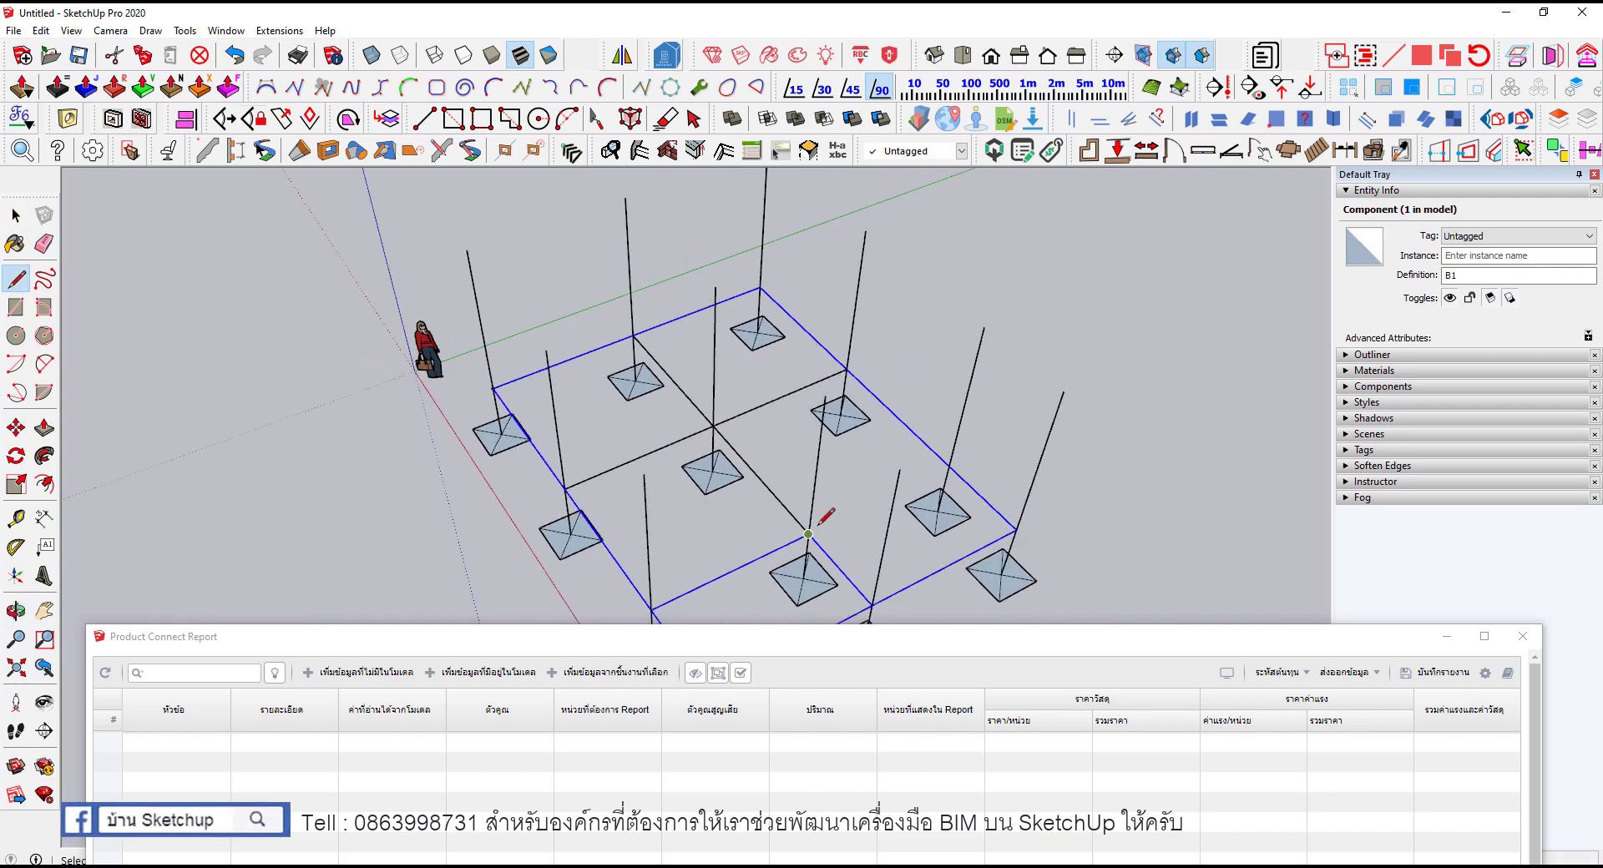
click(808, 534)
click(949, 465)
key(space)
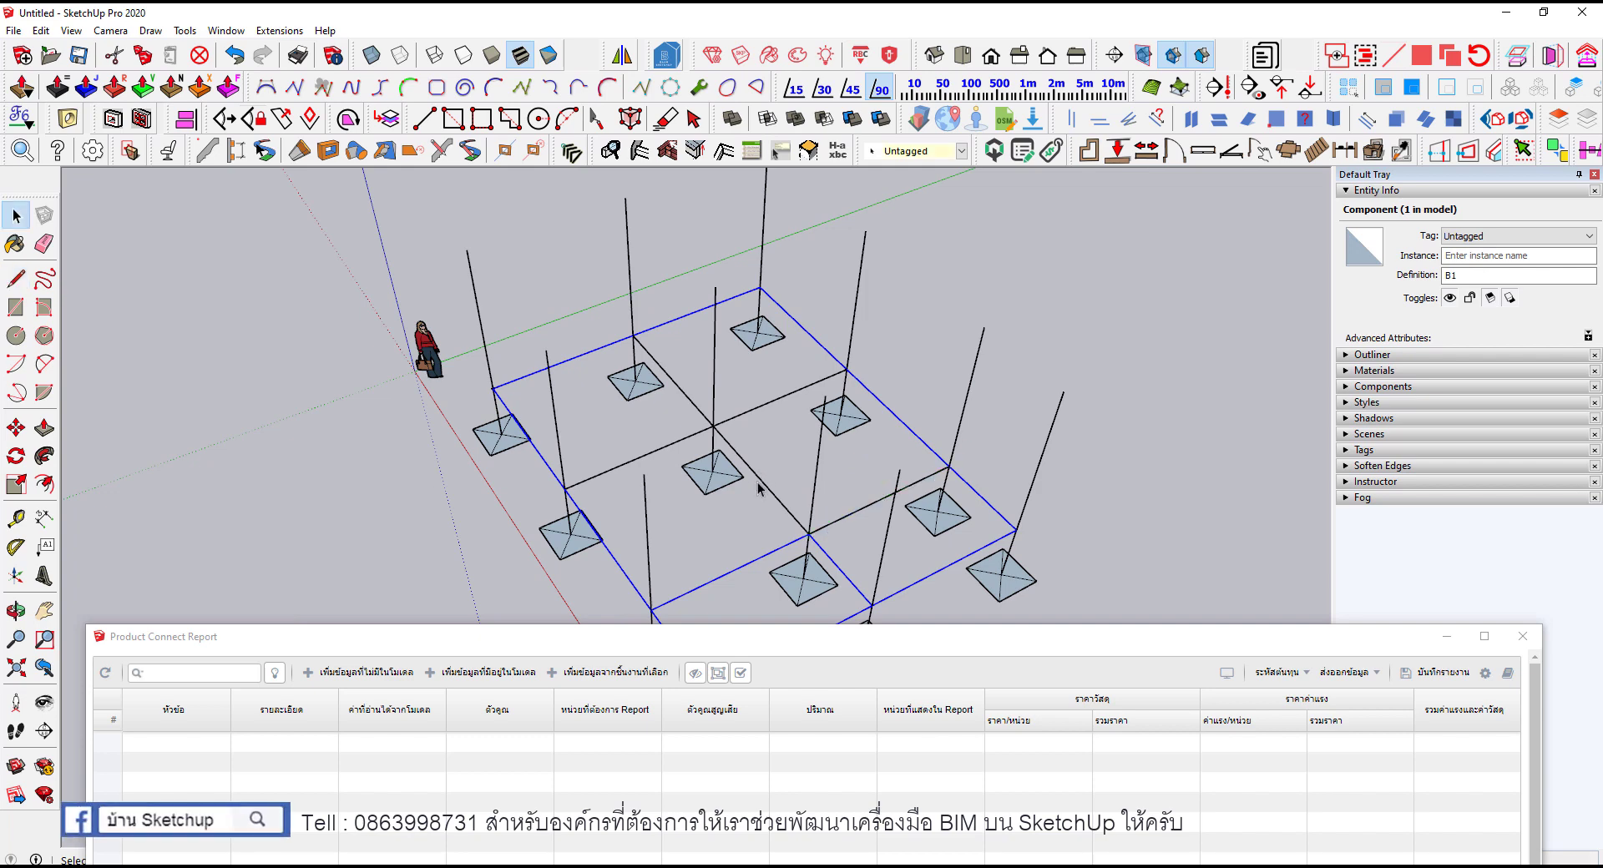
Step: Make the five interior cross edges into a new component, B2
triple_click(760, 488)
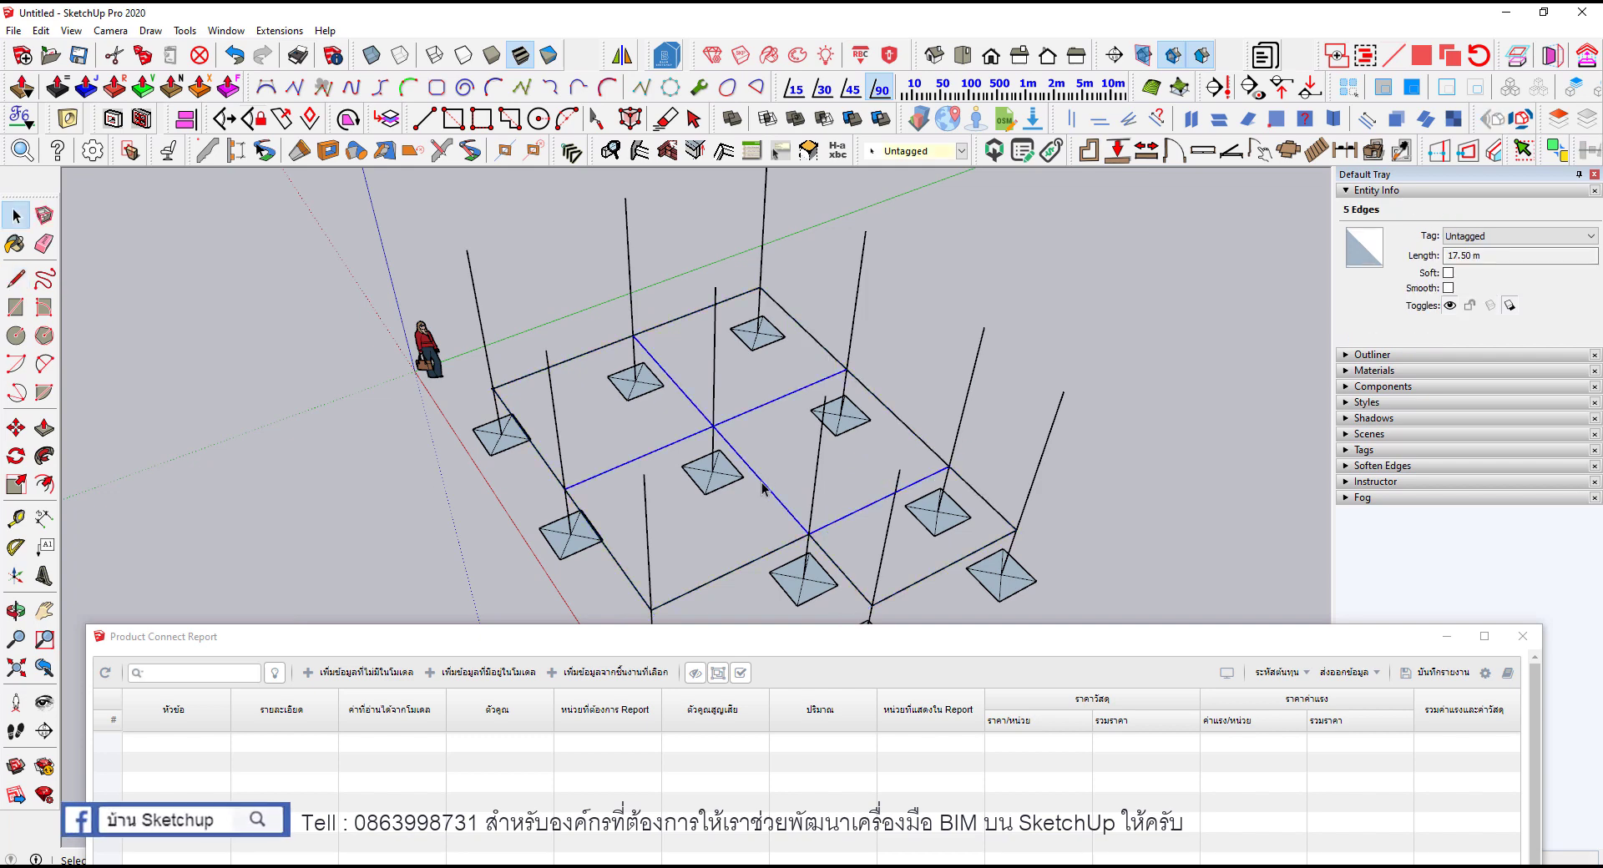
right_click(762, 488)
click(847, 365)
text(B2)
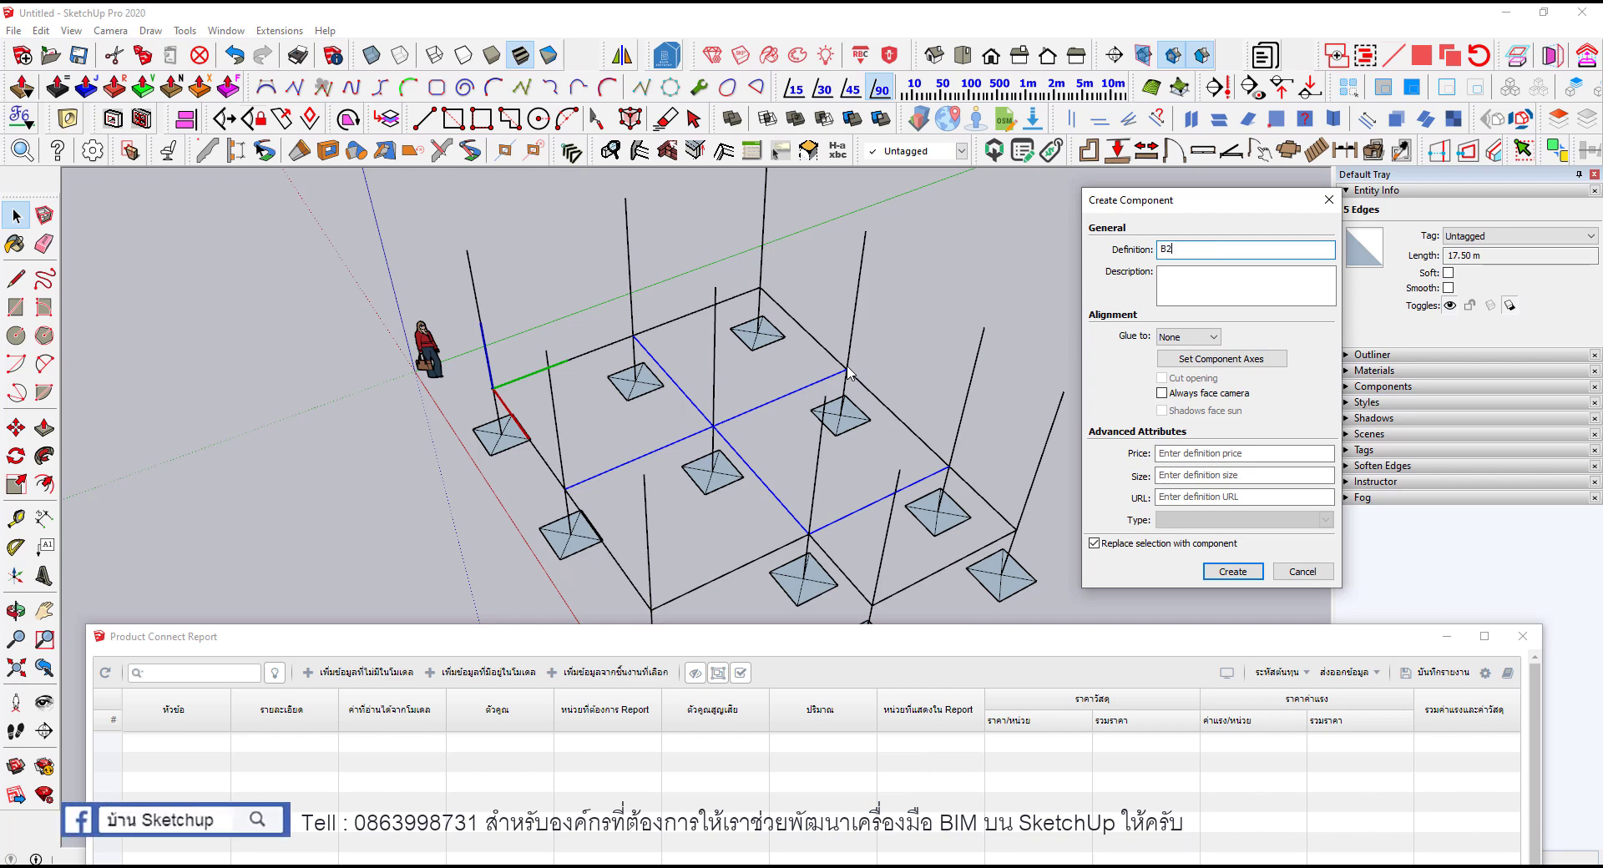
key(Return)
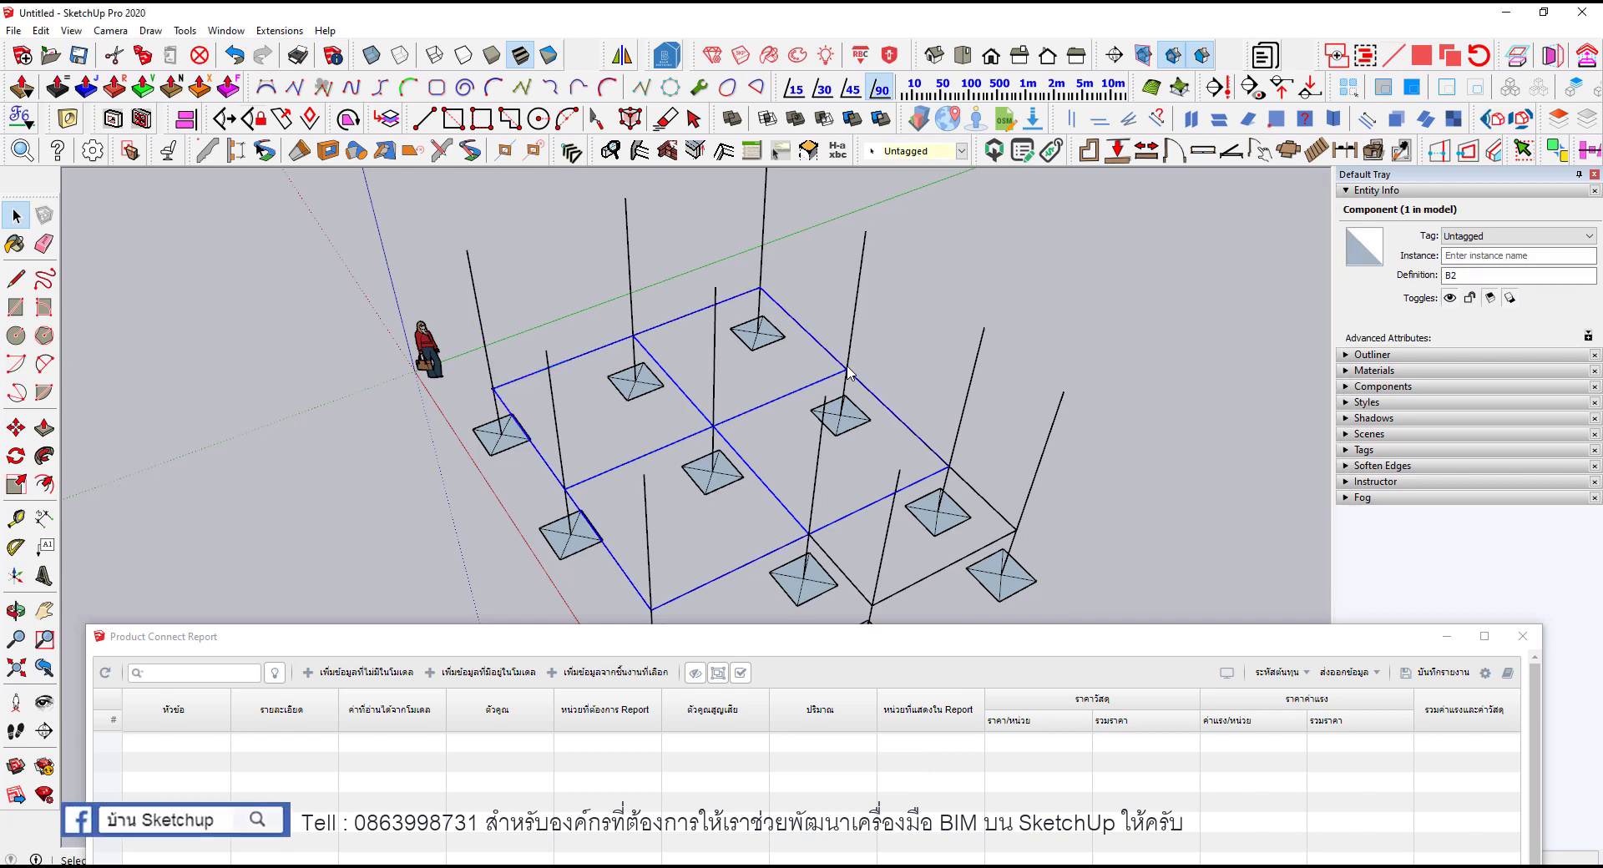
scroll(734, 401, down, 5)
Step: Lower the view to ground level and bring up the Add Model Elements To Report form
click(944, 263)
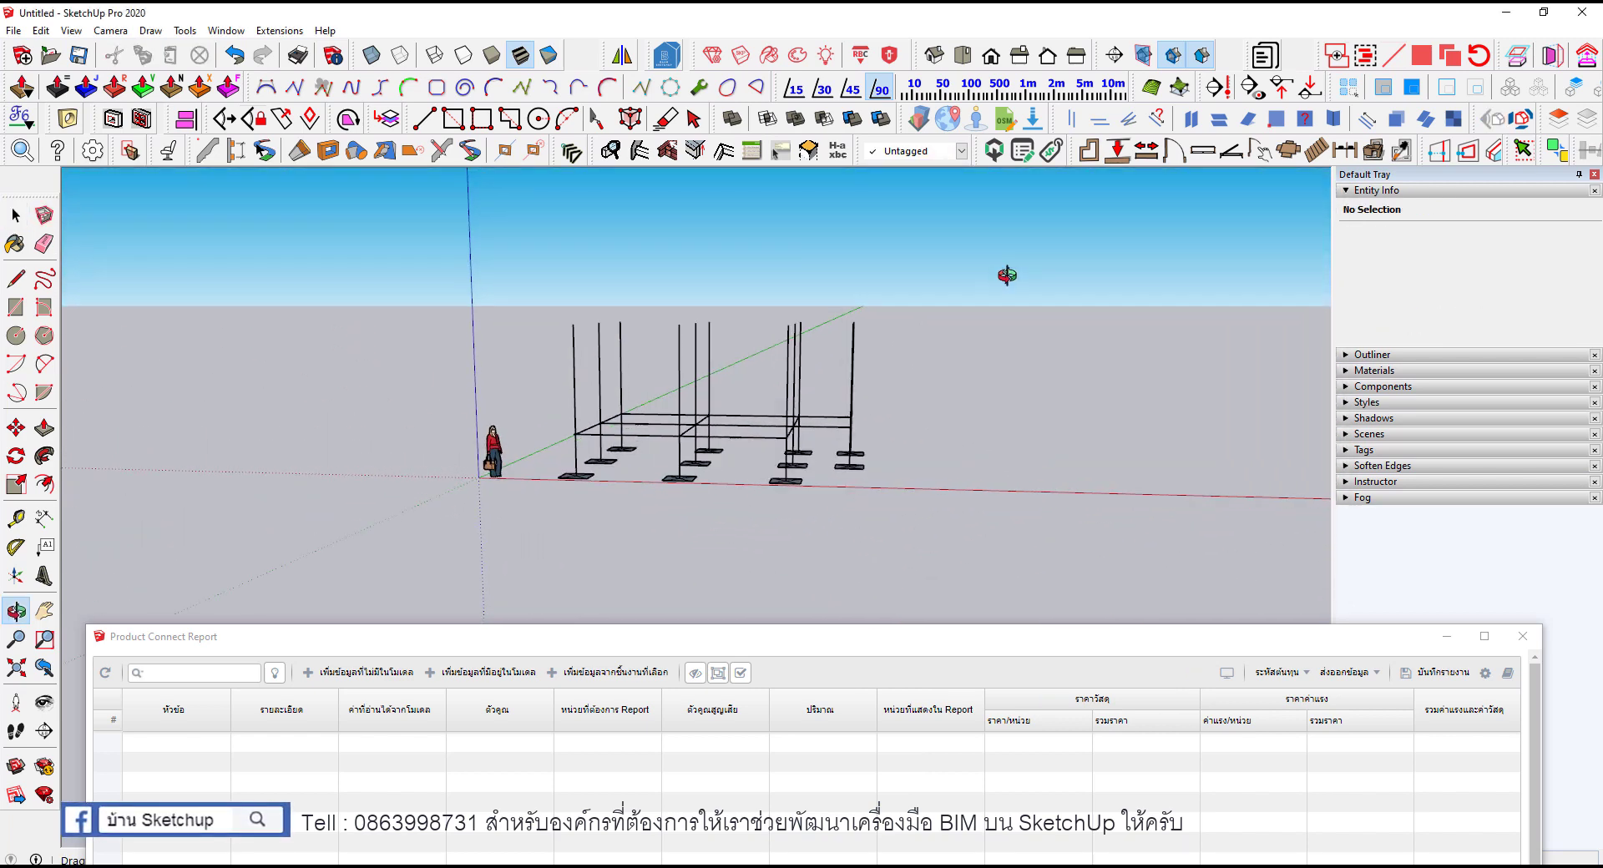
middle_drag(1024, 309, 608, 452)
mouse_move(607, 452)
mouse_down()
mouse_move(698, 490)
mouse_move(805, 387)
mouse_move(687, 433)
mouse_move(714, 421)
mouse_up()
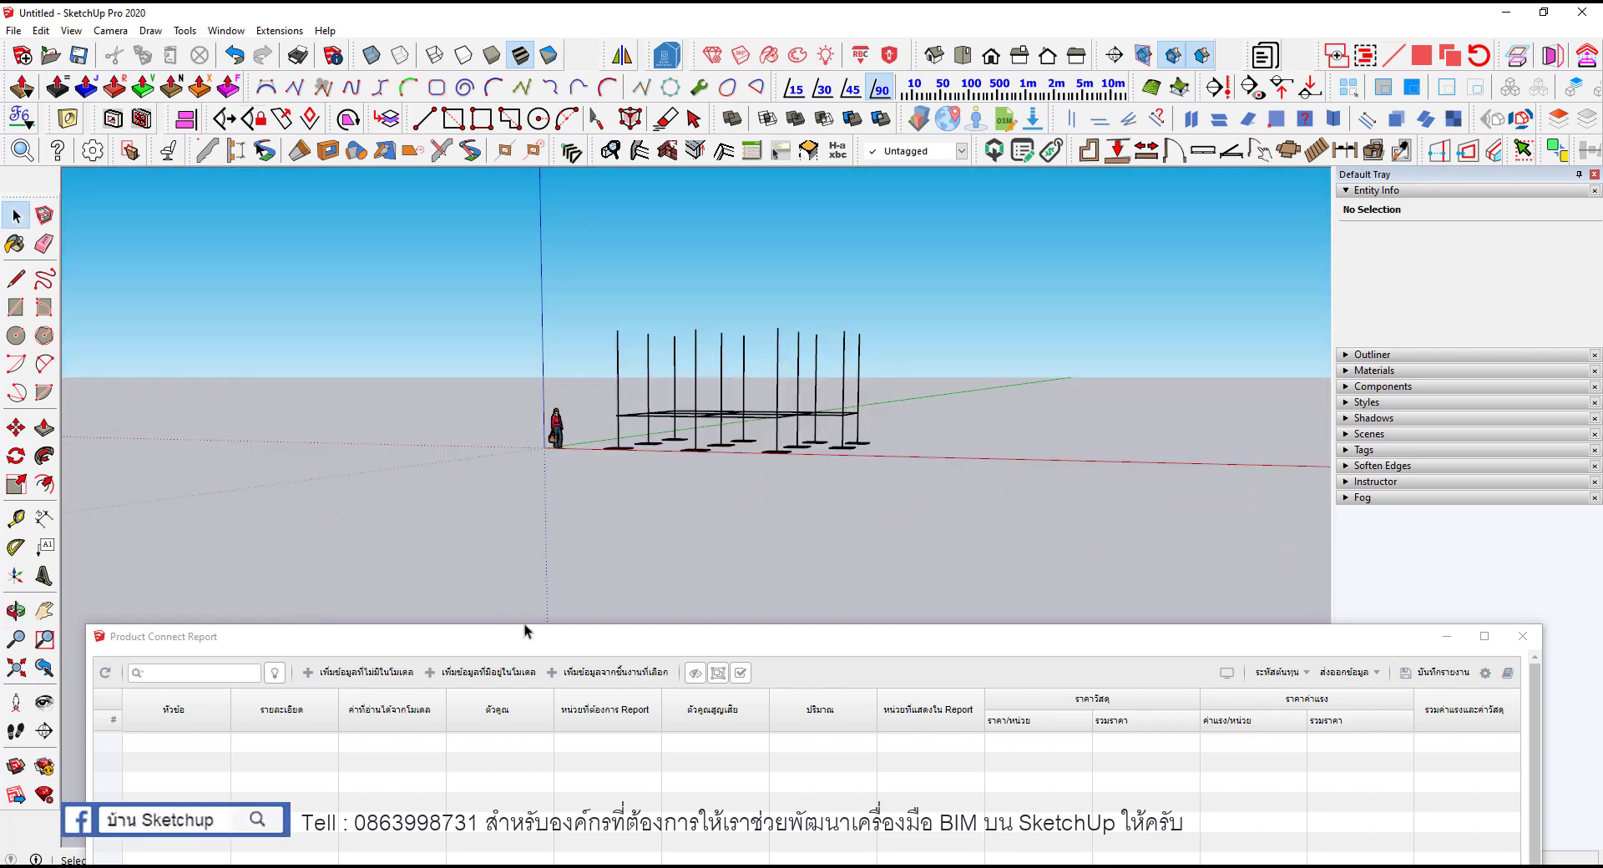
drag(512, 647, 512, 582)
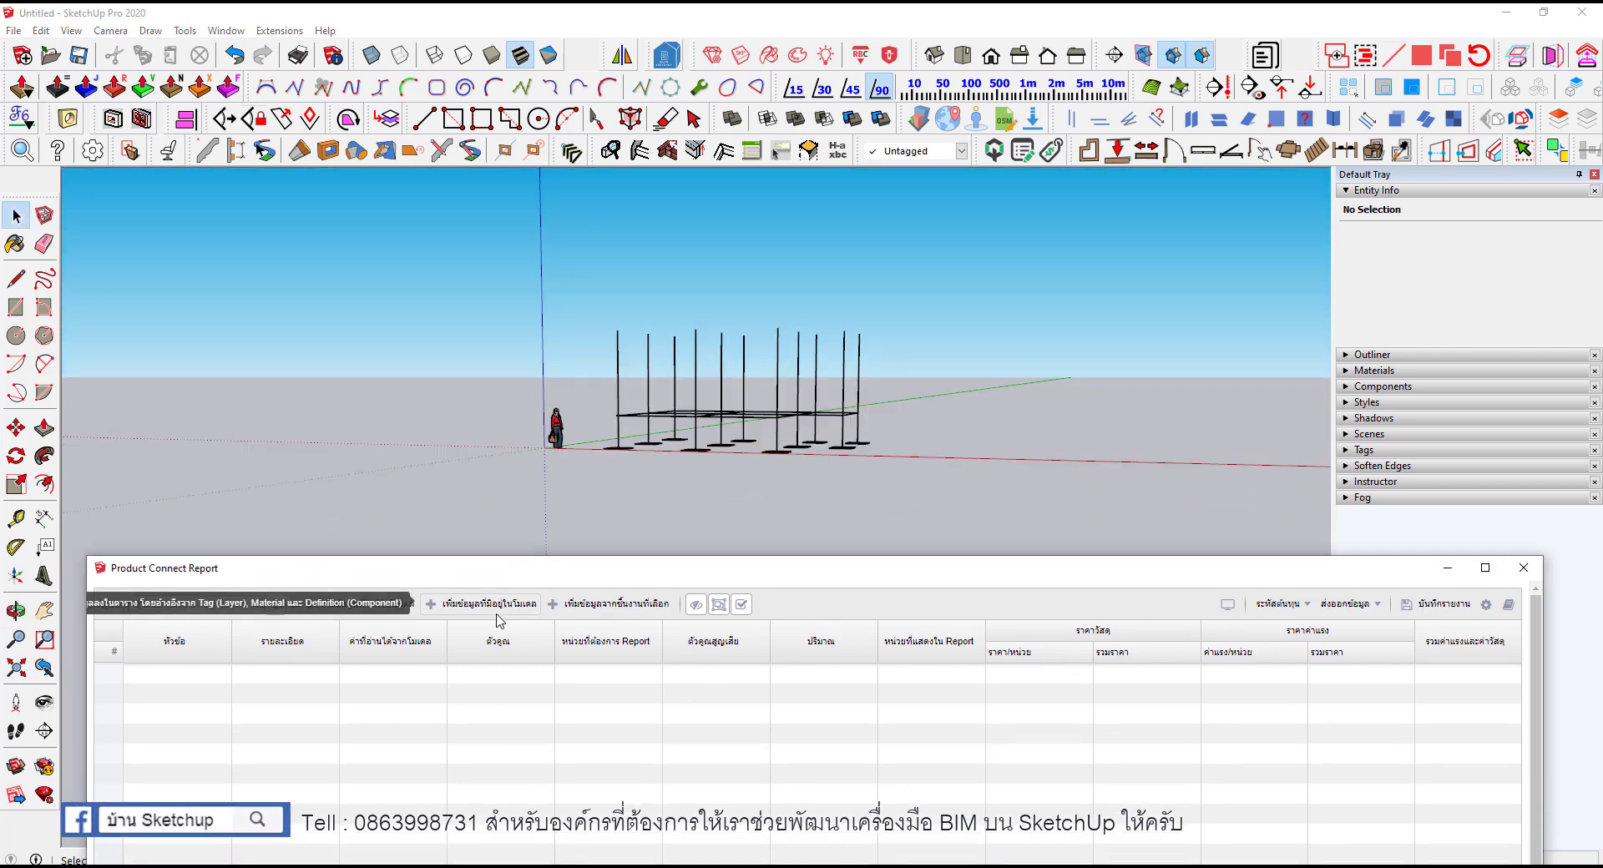
click(495, 604)
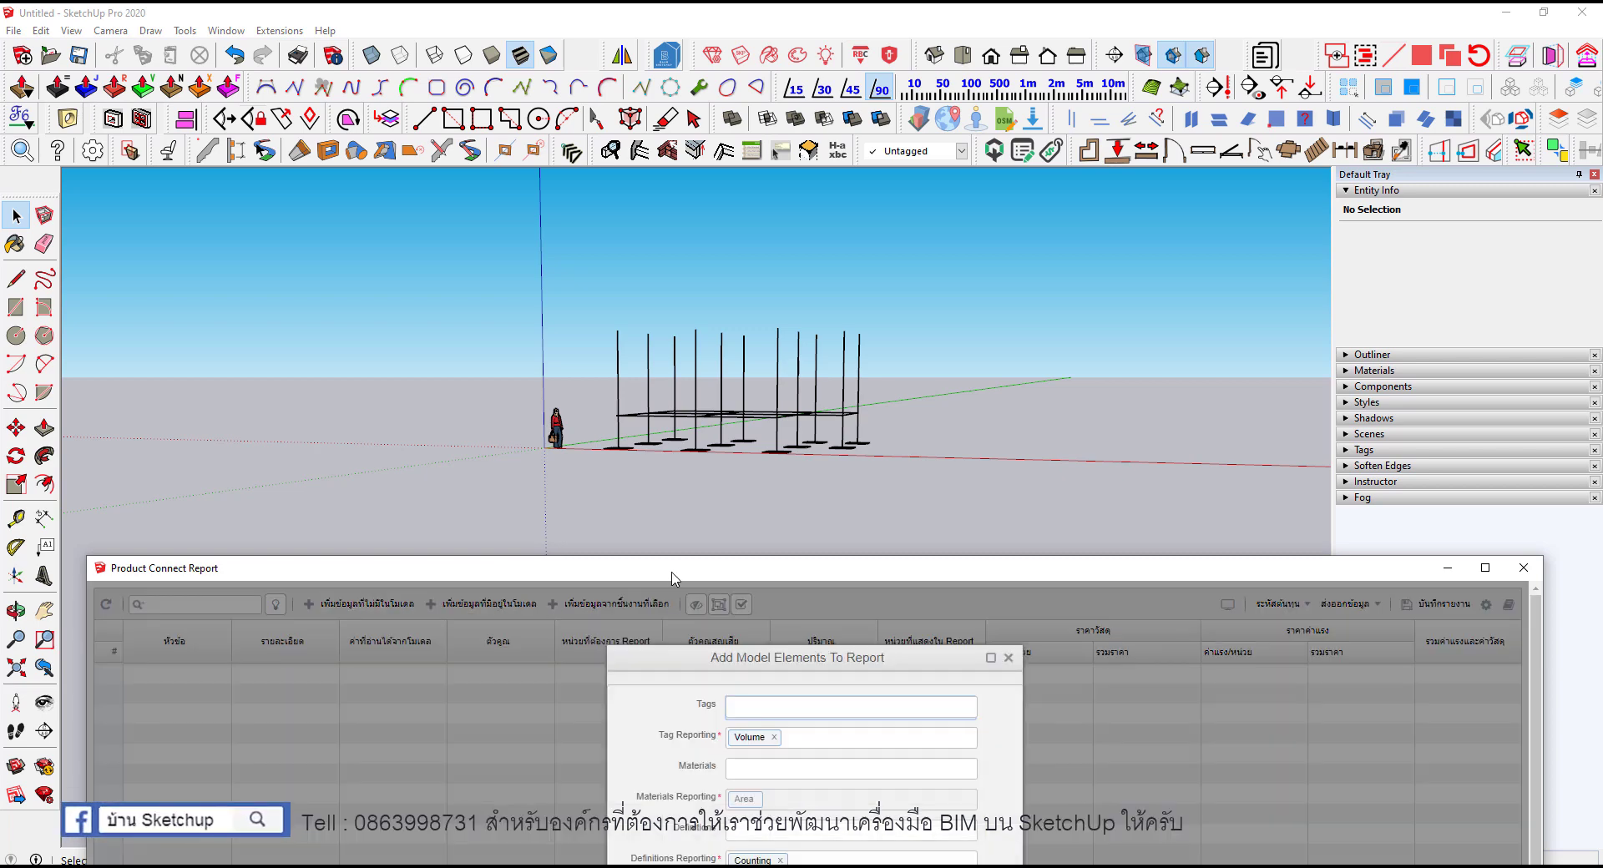
drag(675, 578, 626, 461)
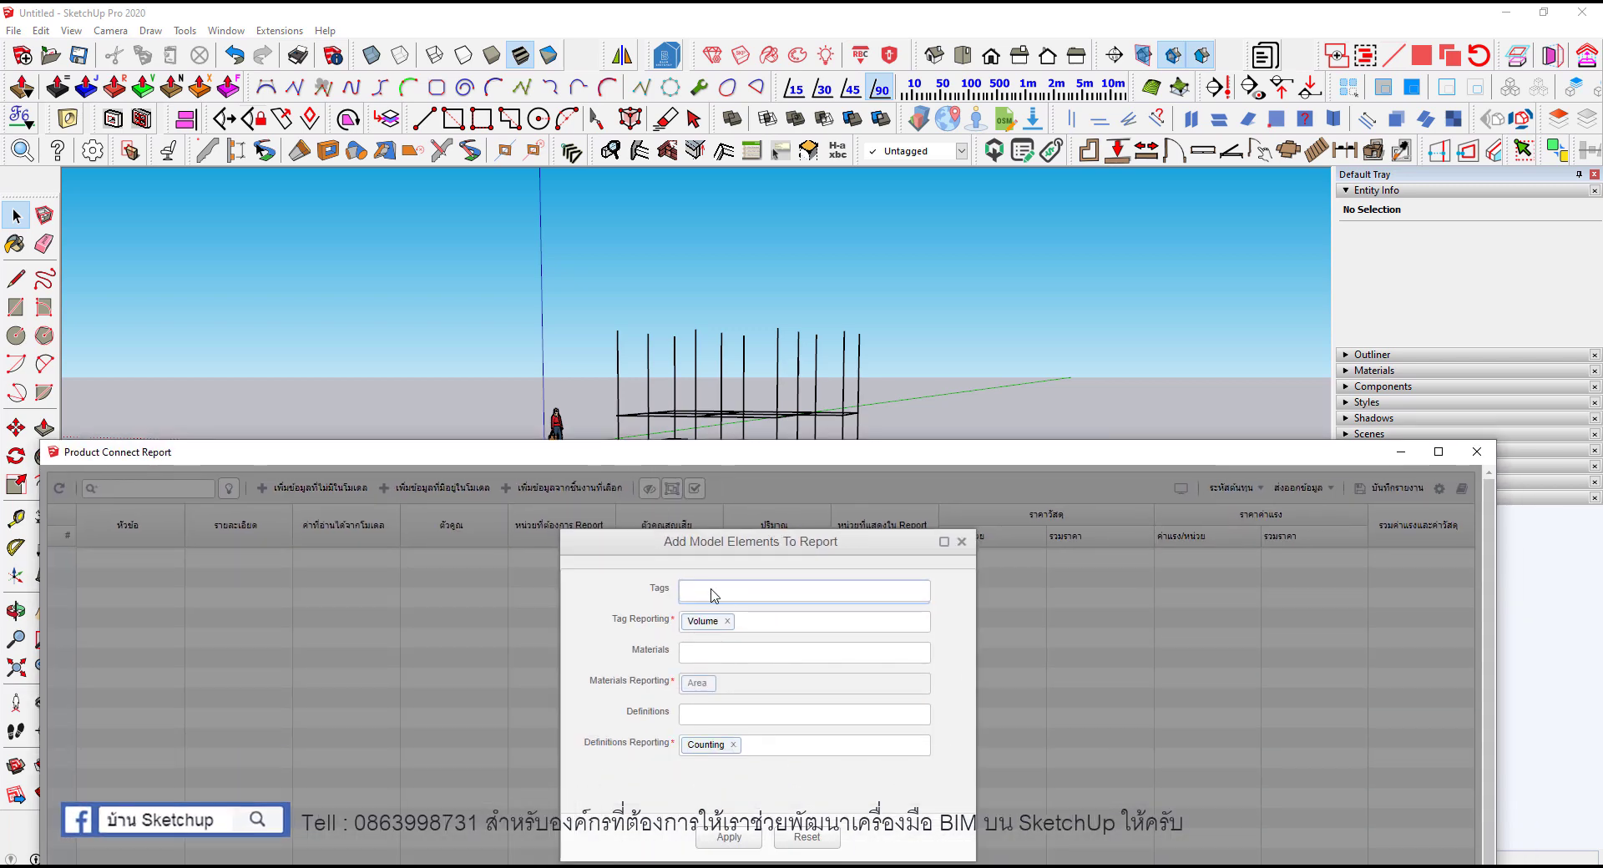
Step: Report definitions F1 and F2 by Counting, giving rows F1 (9) and F2 (2)
click(716, 719)
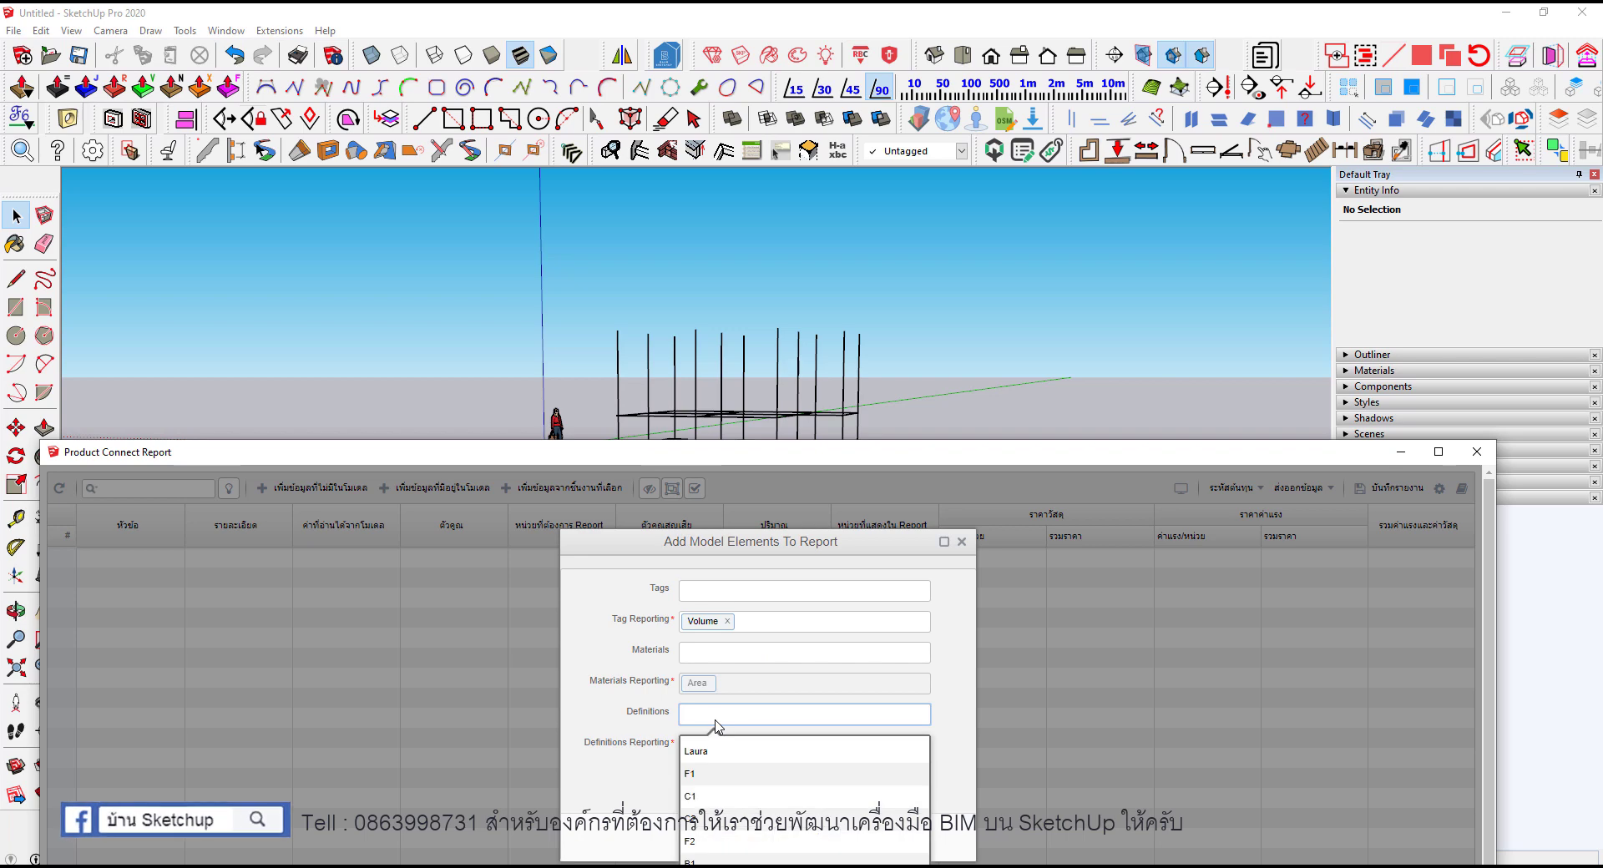
text(f)
click(714, 751)
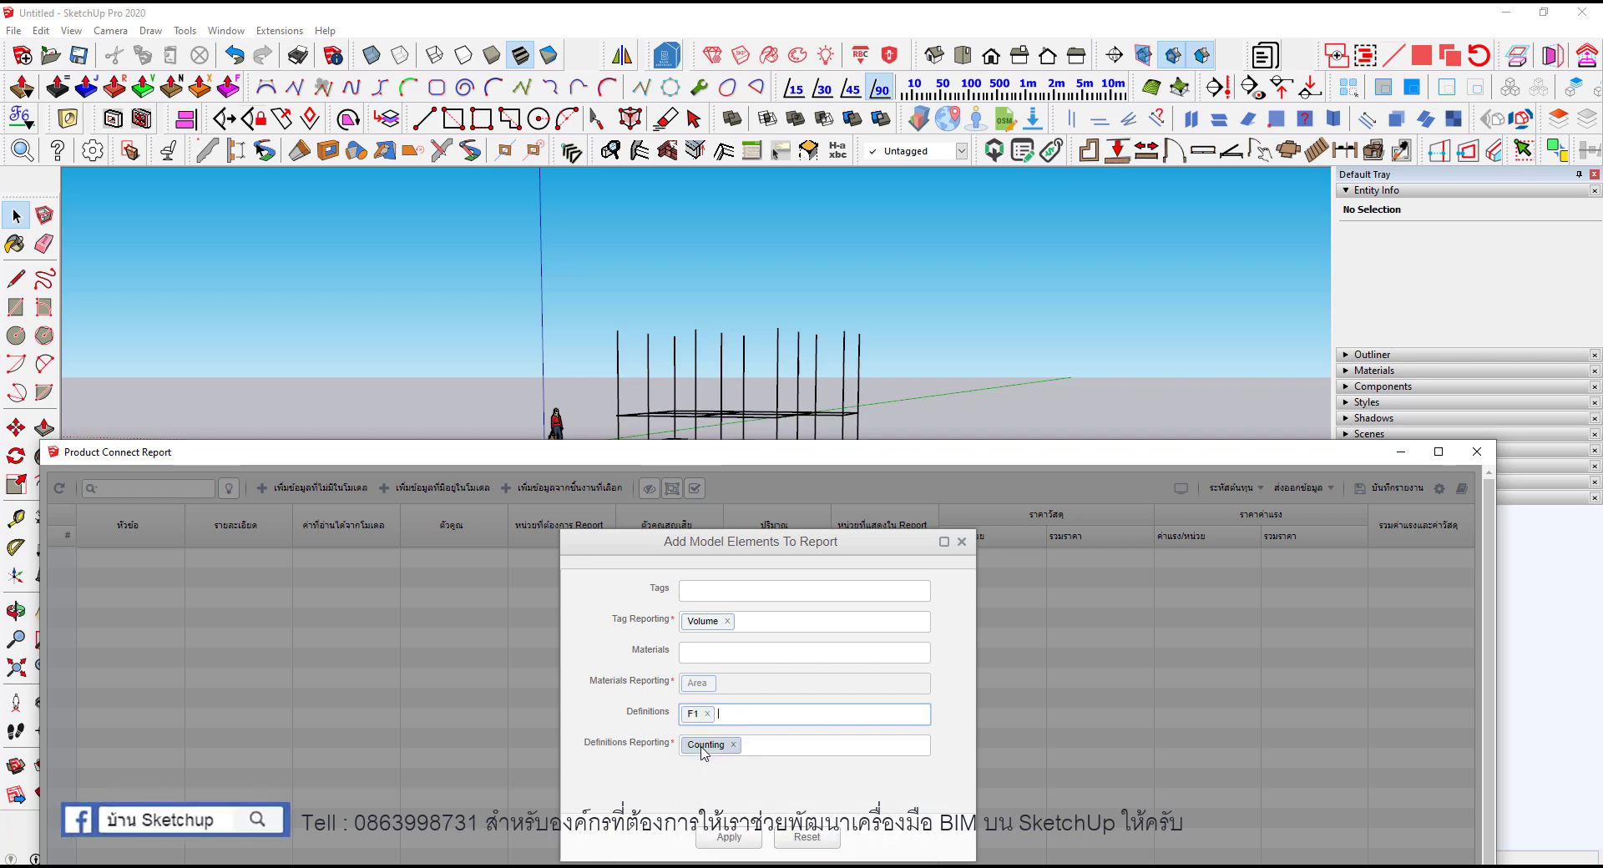
text(f)
click(702, 751)
click(728, 838)
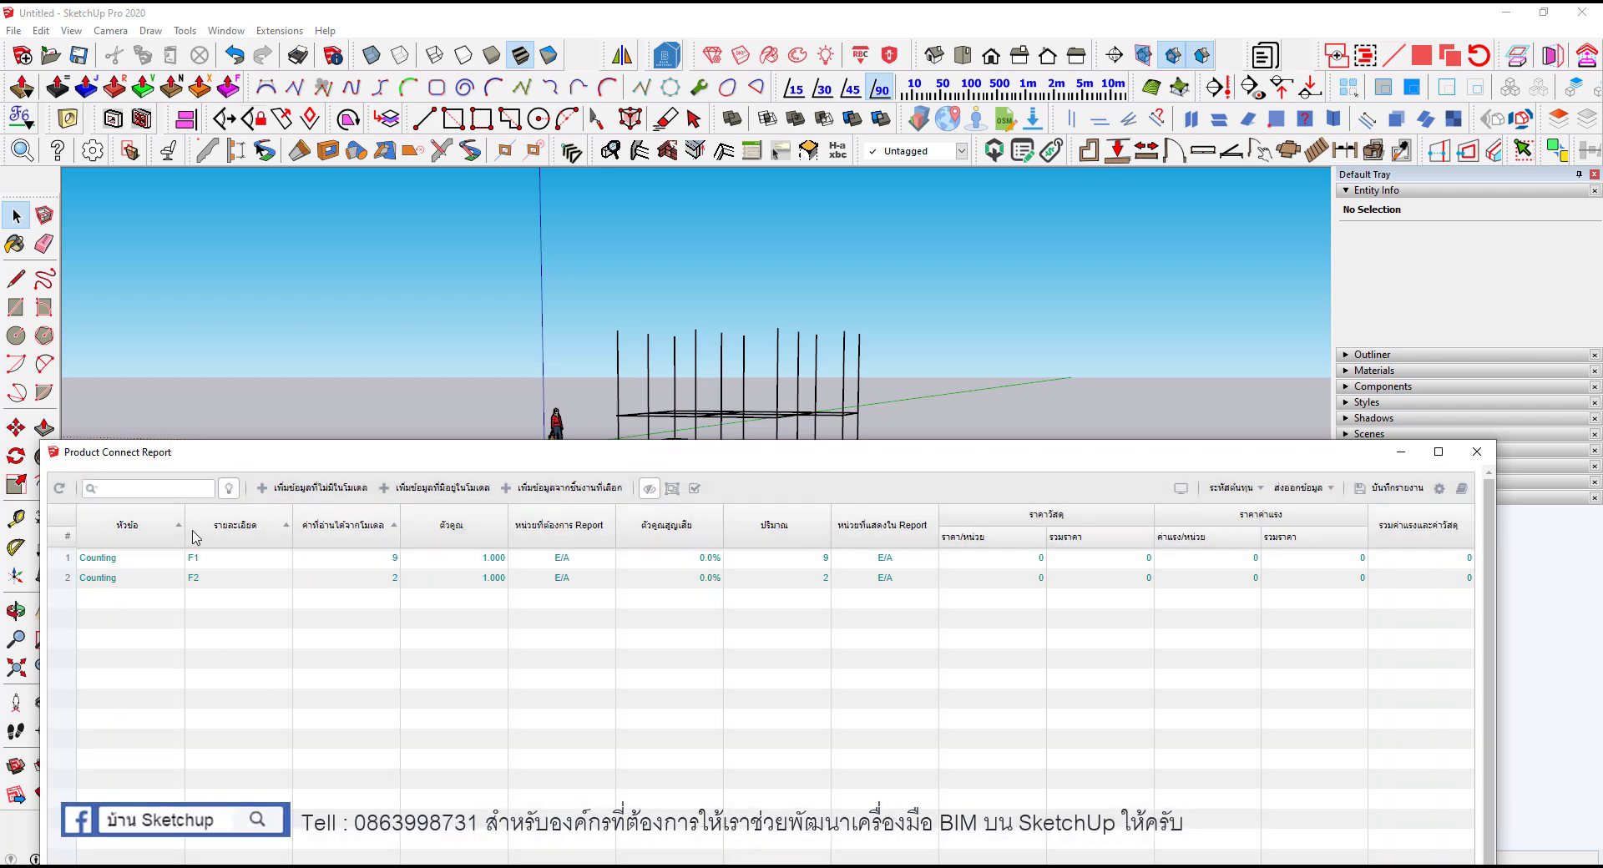
mouse_move(574, 459)
mouse_down()
mouse_move(616, 540)
mouse_move(596, 605)
mouse_up()
scroll(628, 430, down, 1)
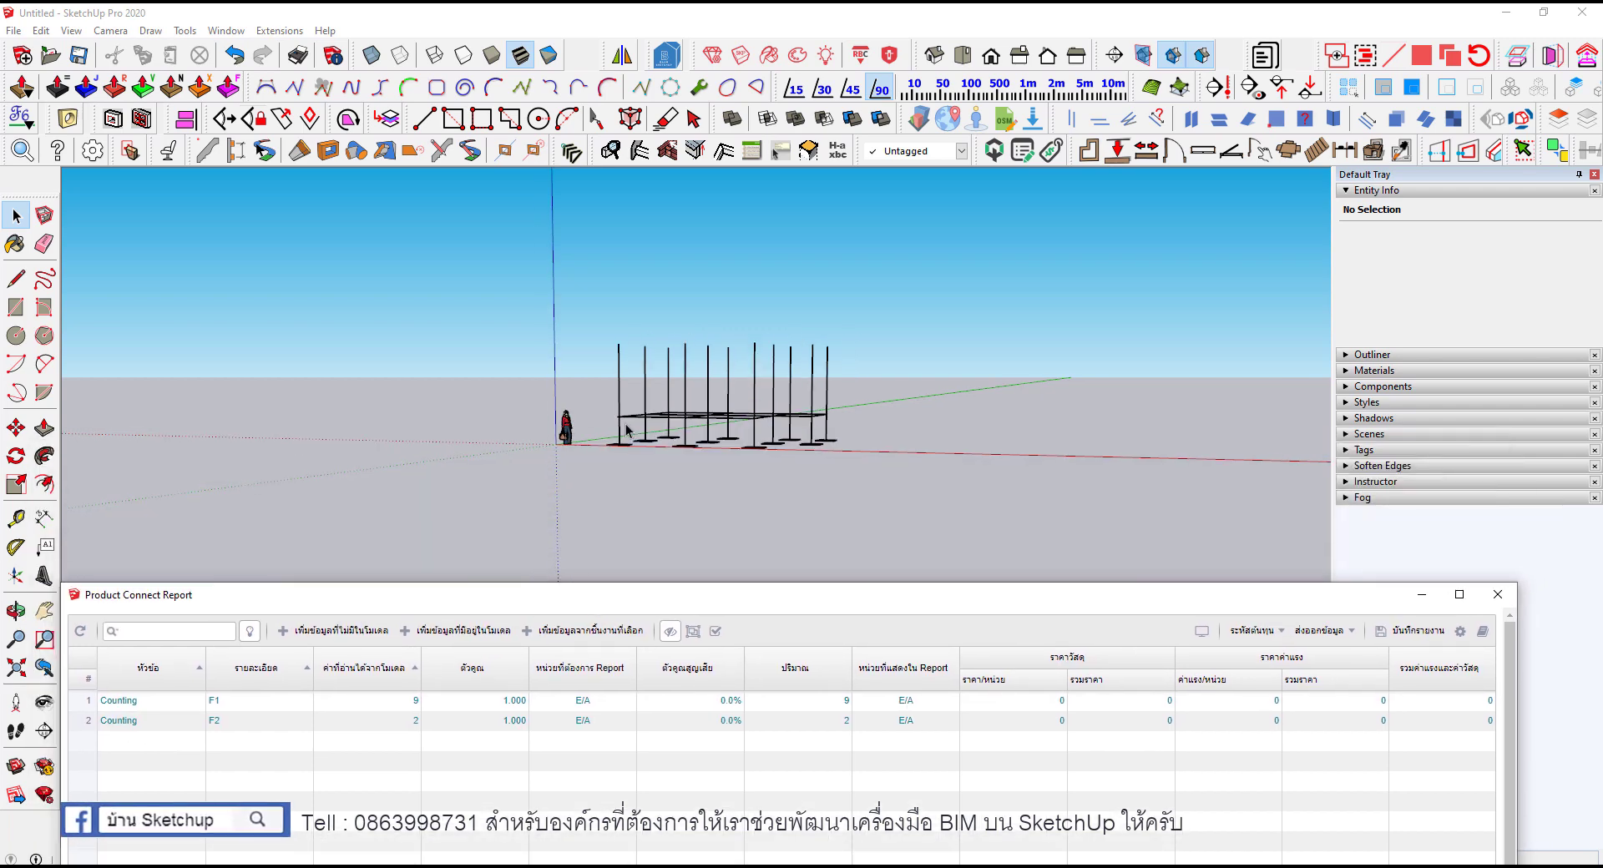
Step: Reopen the add-elements form and add B1, B2, C1 and C2 to Definitions
click(460, 631)
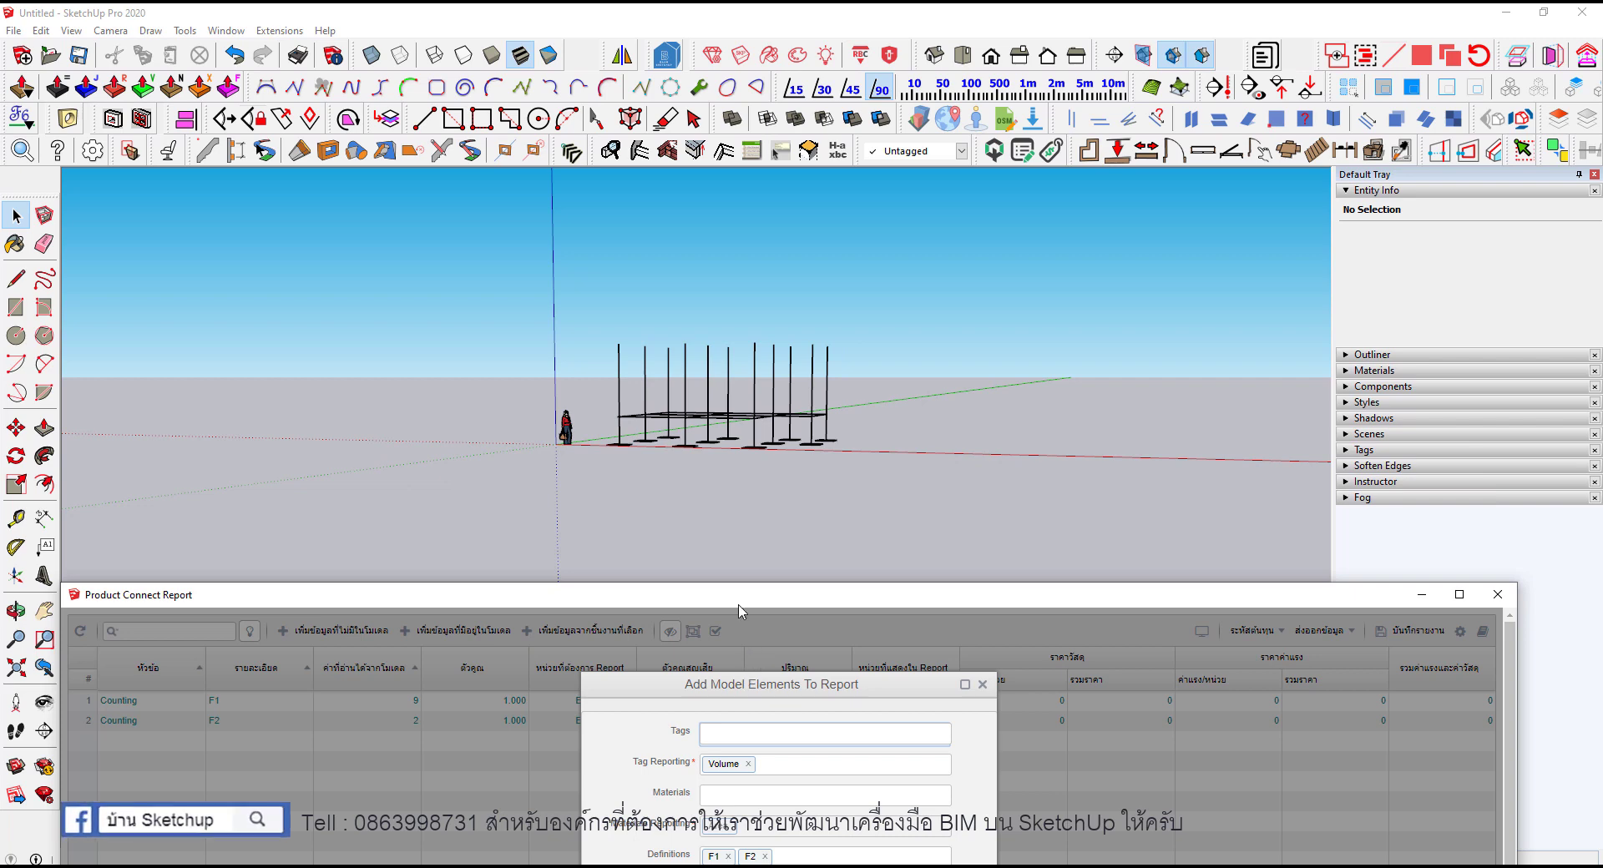
drag(731, 598, 725, 442)
click(788, 707)
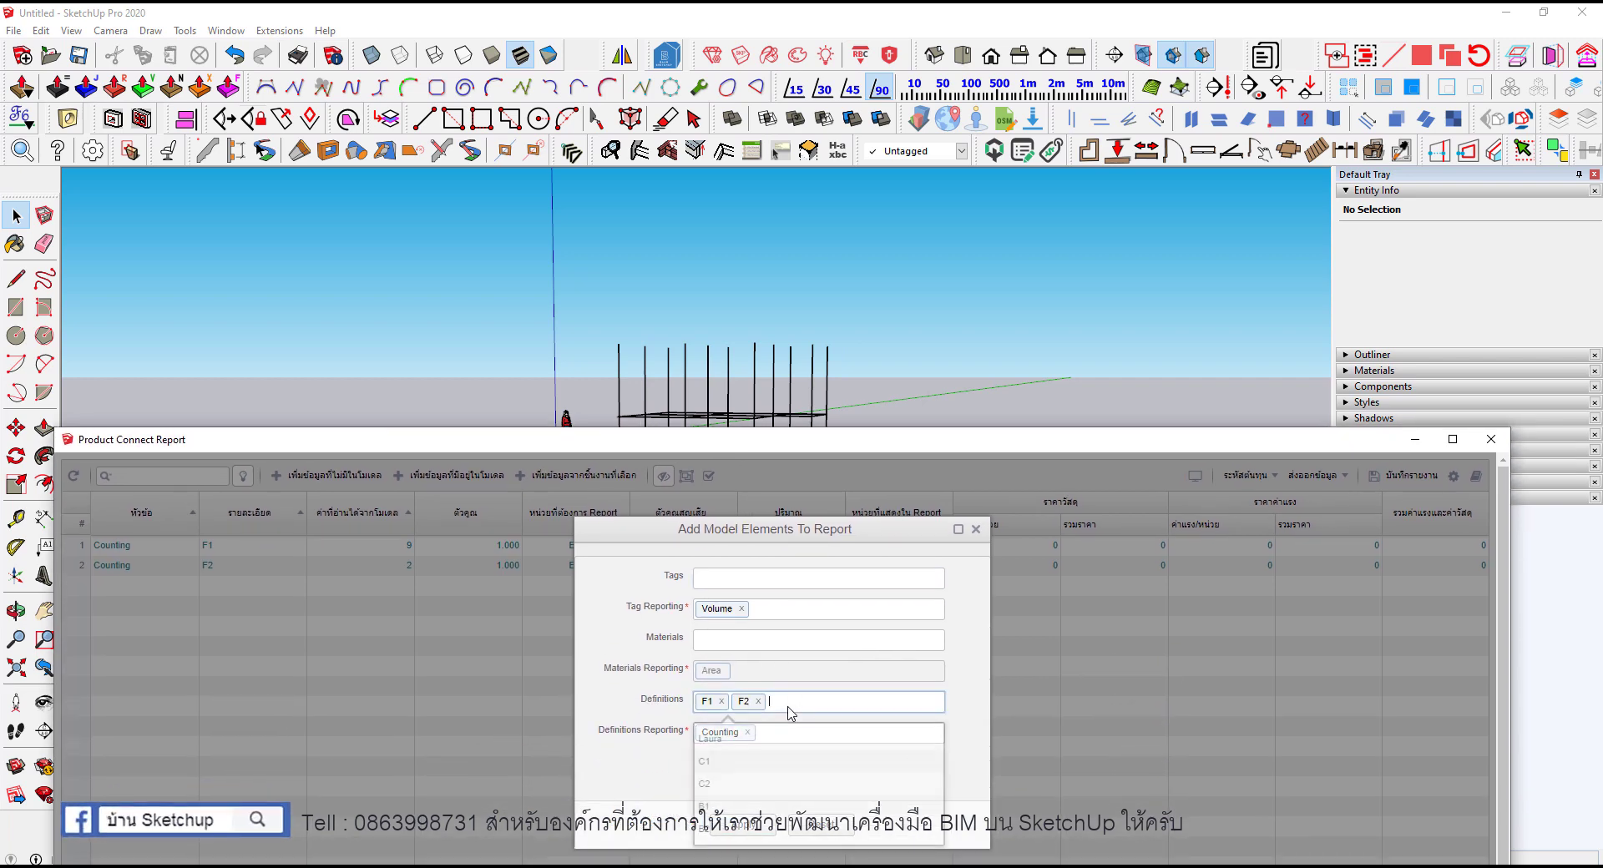
text( b)
click(737, 739)
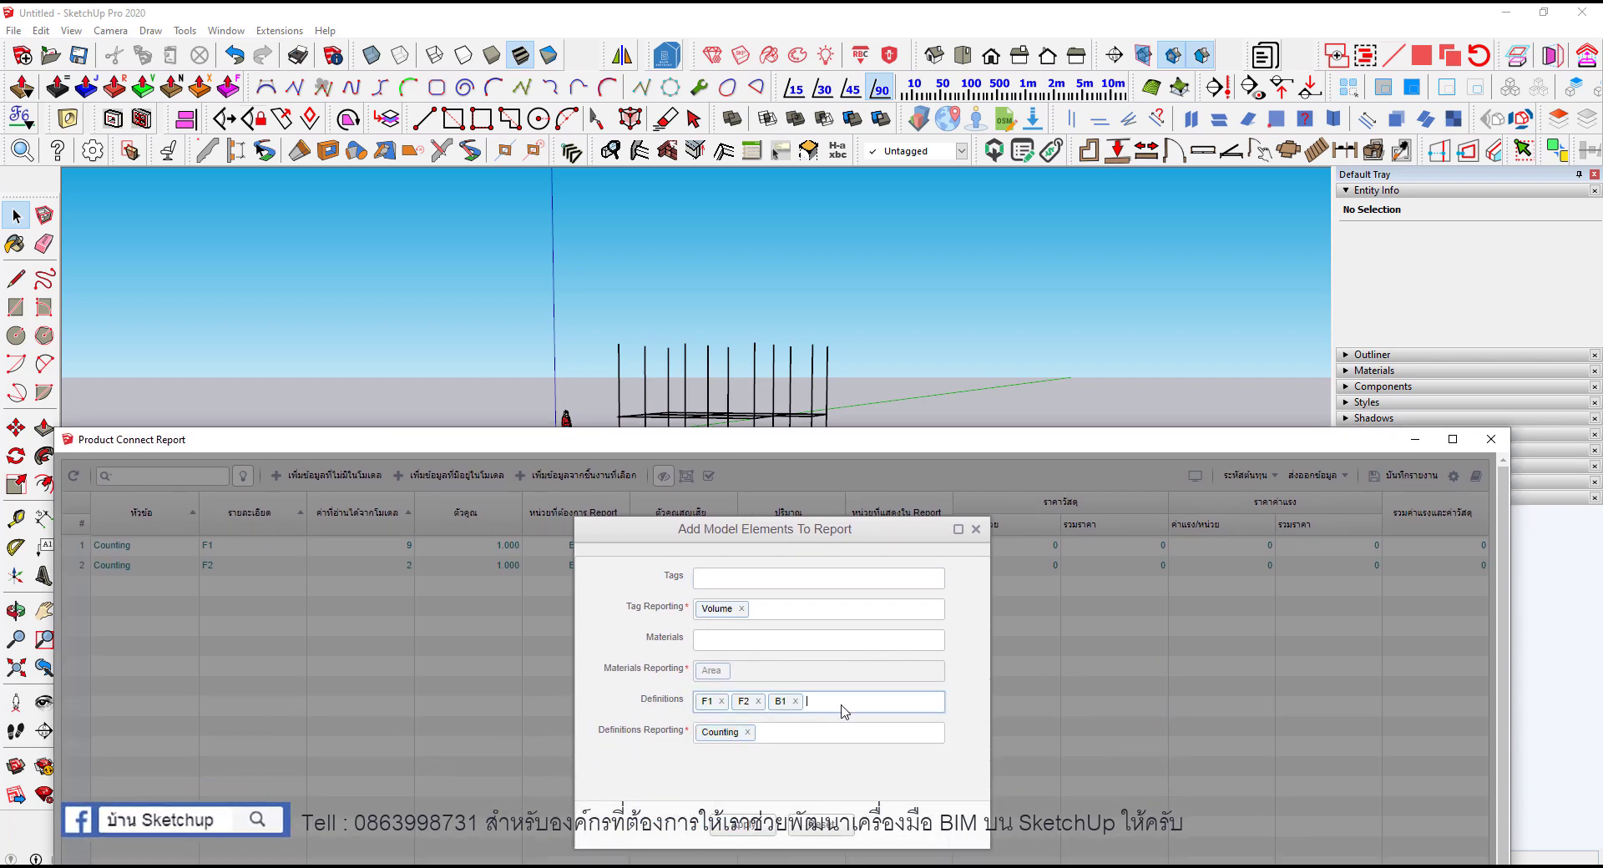
click(842, 709)
text(b2)
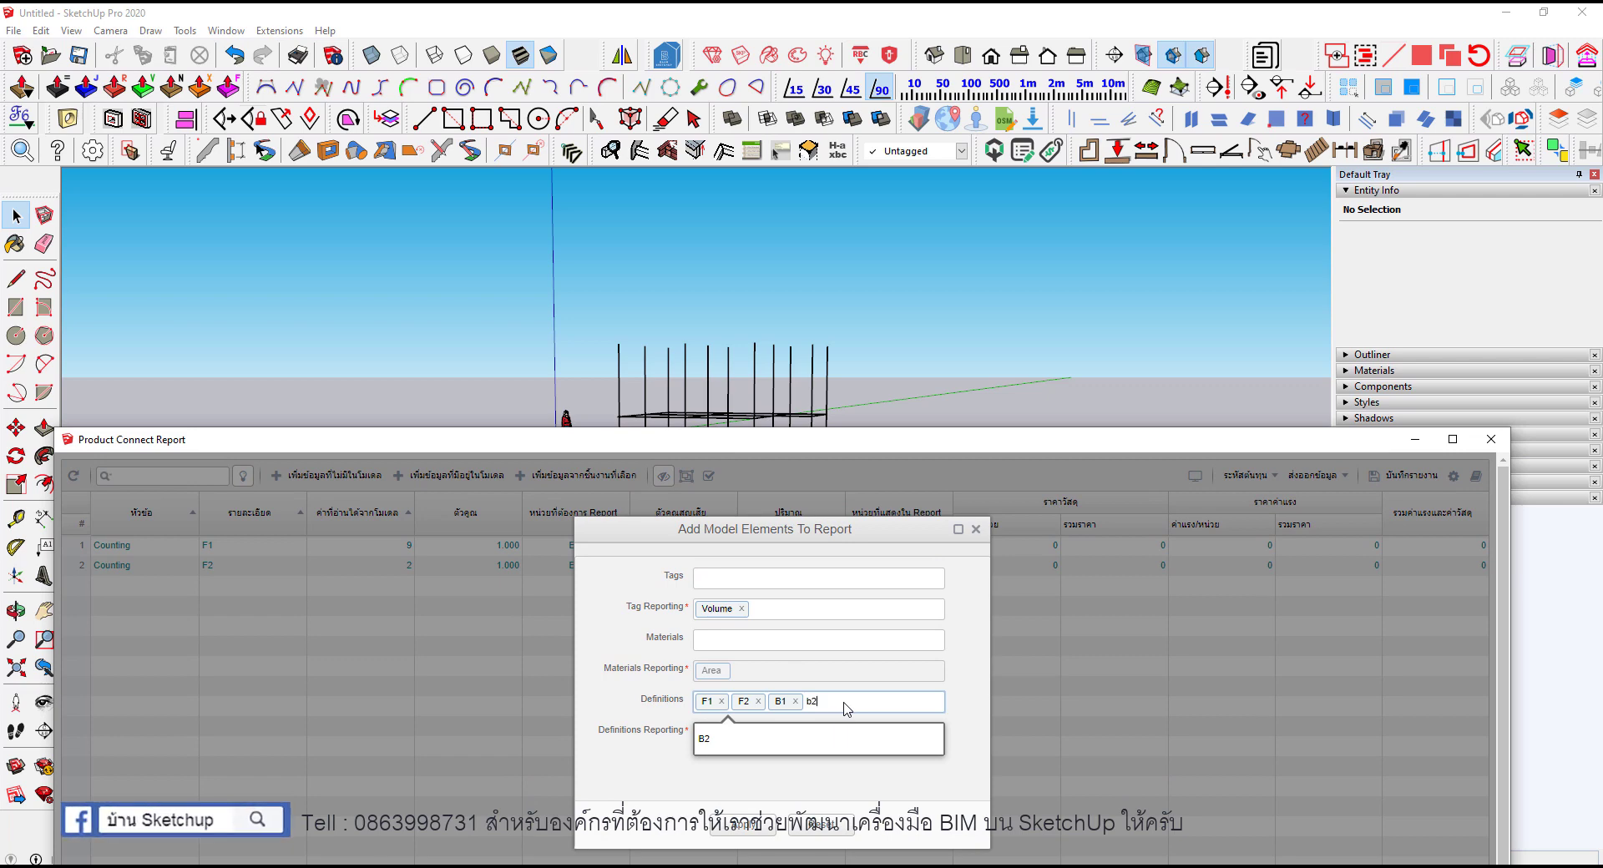
click(706, 739)
click(868, 711)
text(c)
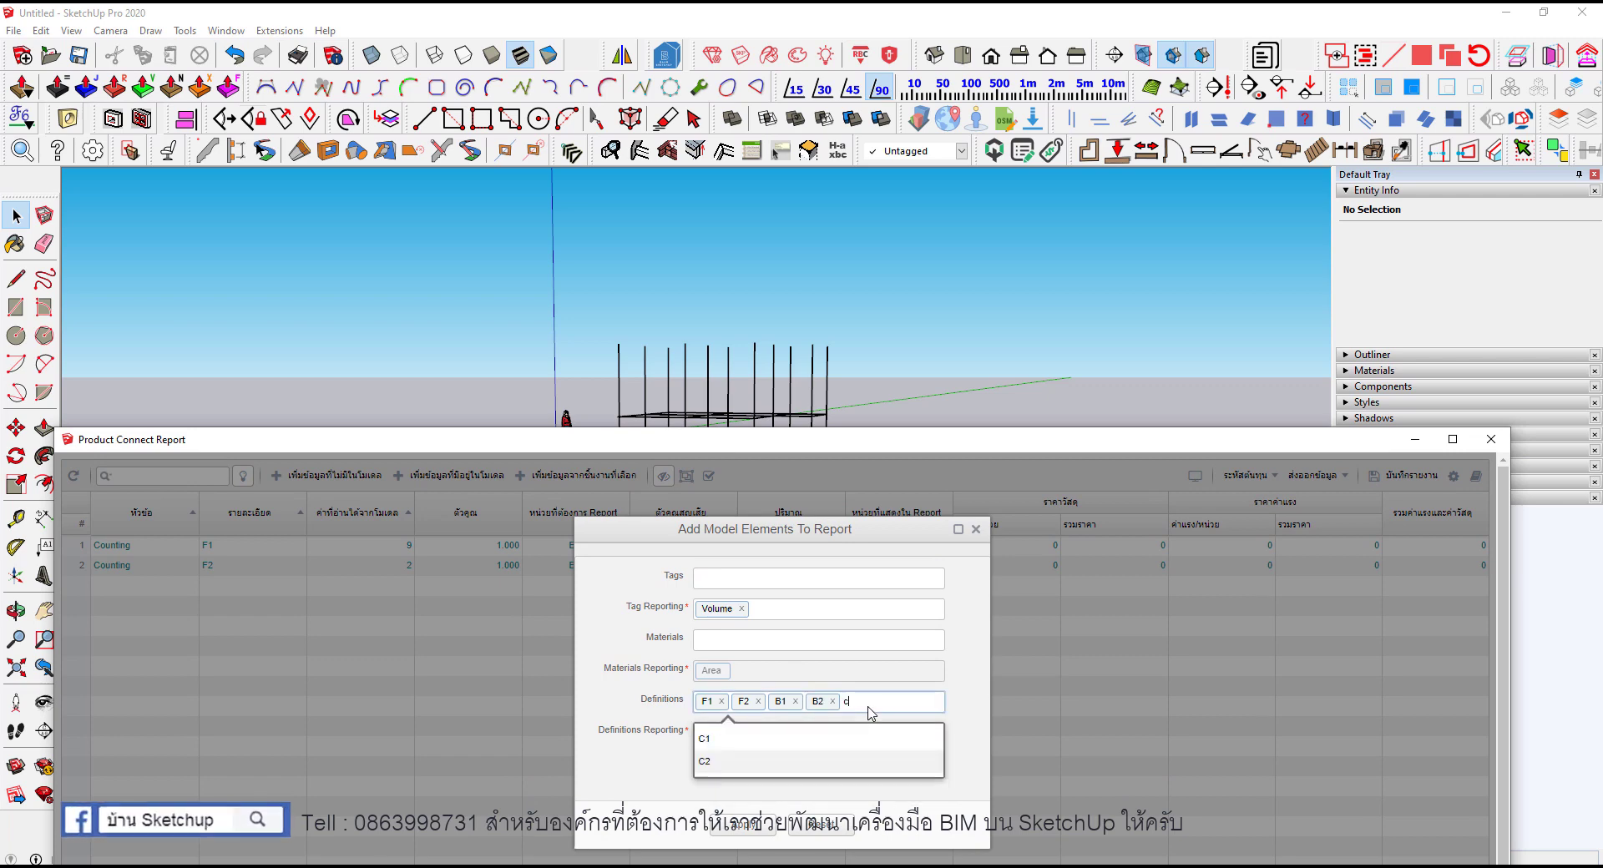
click(846, 737)
click(902, 710)
text(c)
click(733, 743)
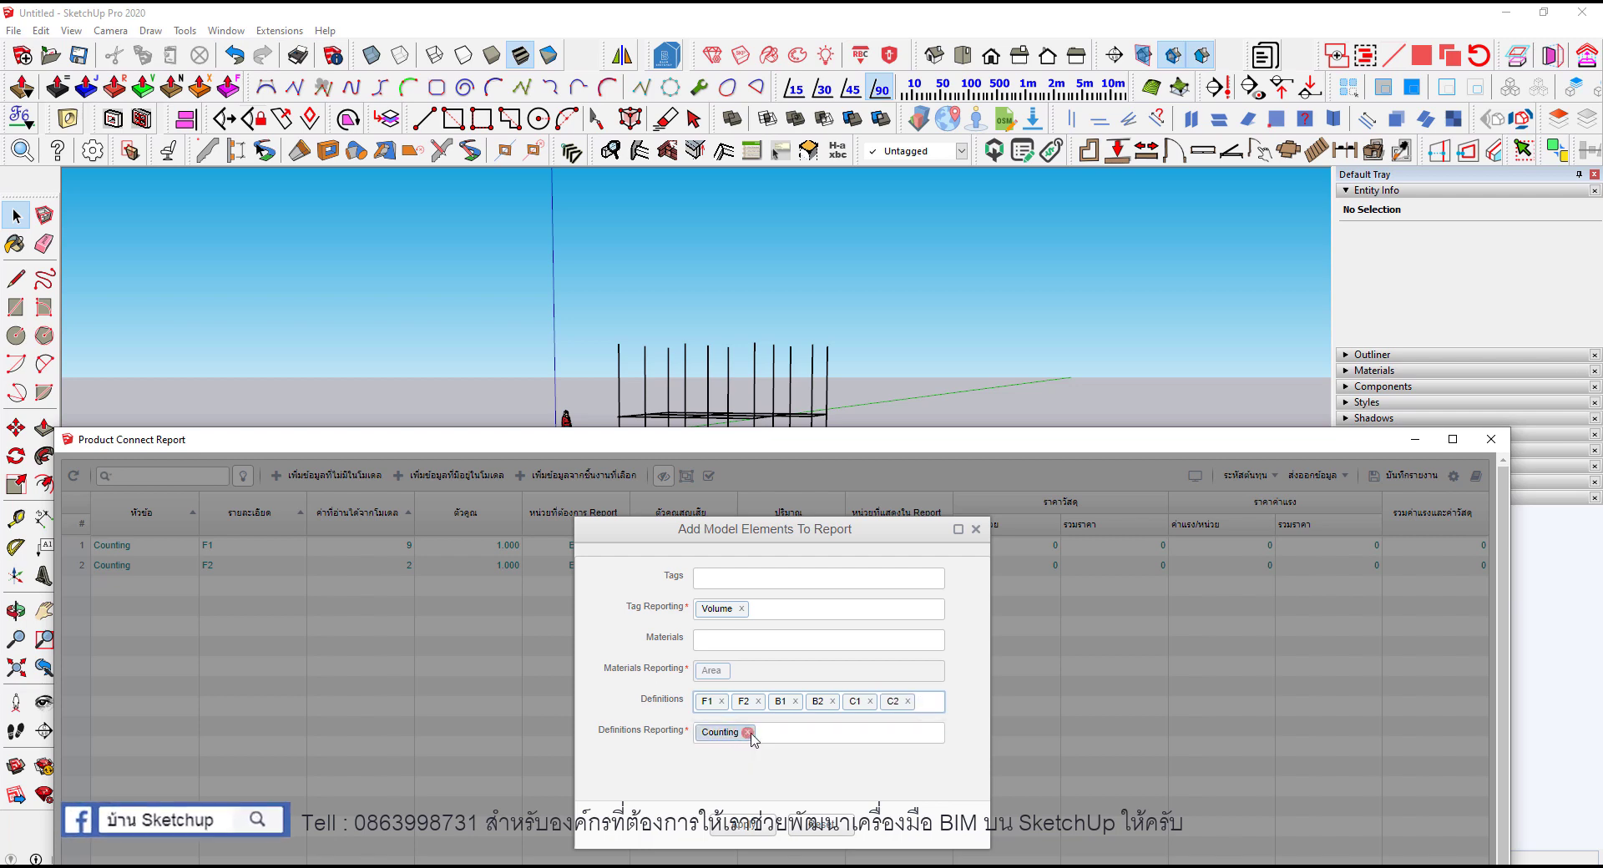
Step: Report them by Length instead of Counting: B1 32 m, B2 17.5 m, C1 45 m, C2 10 m
click(749, 733)
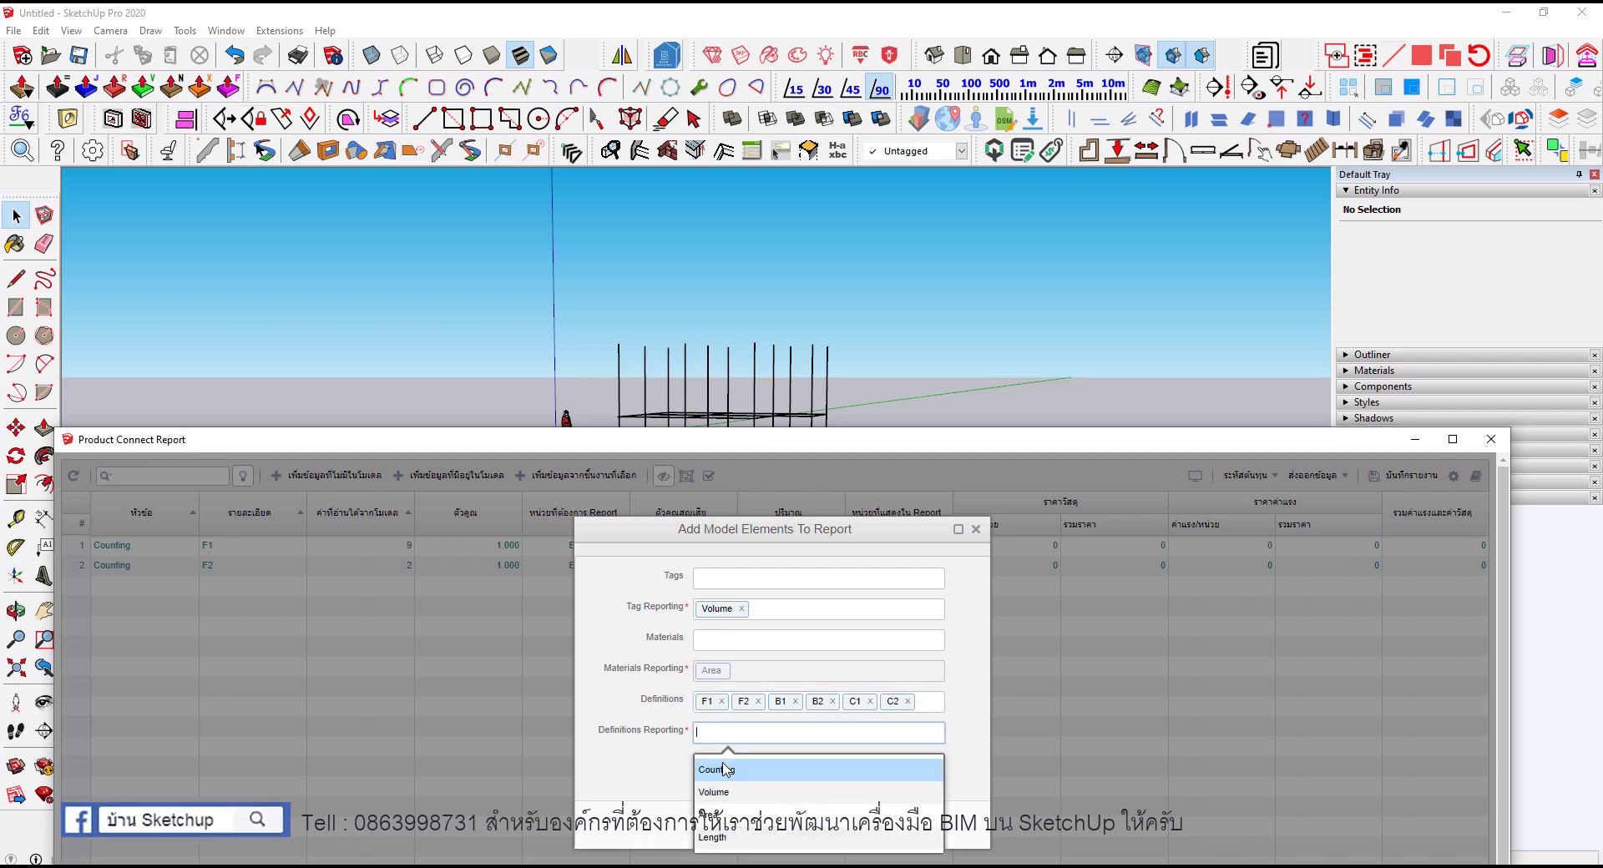
scroll(729, 772, down, 2)
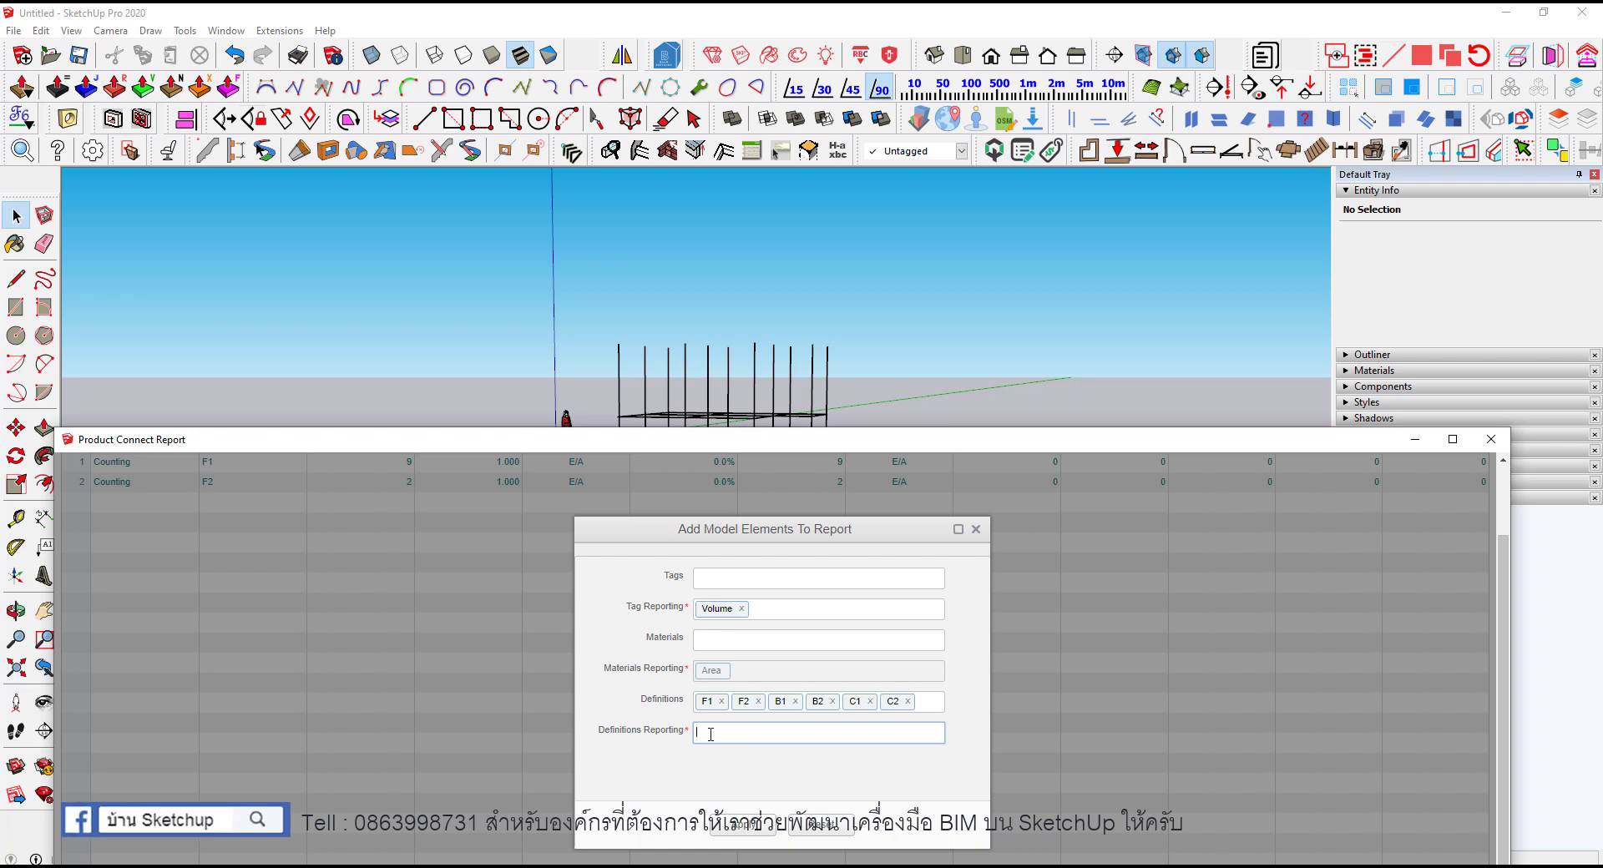
click(710, 734)
click(720, 837)
click(742, 827)
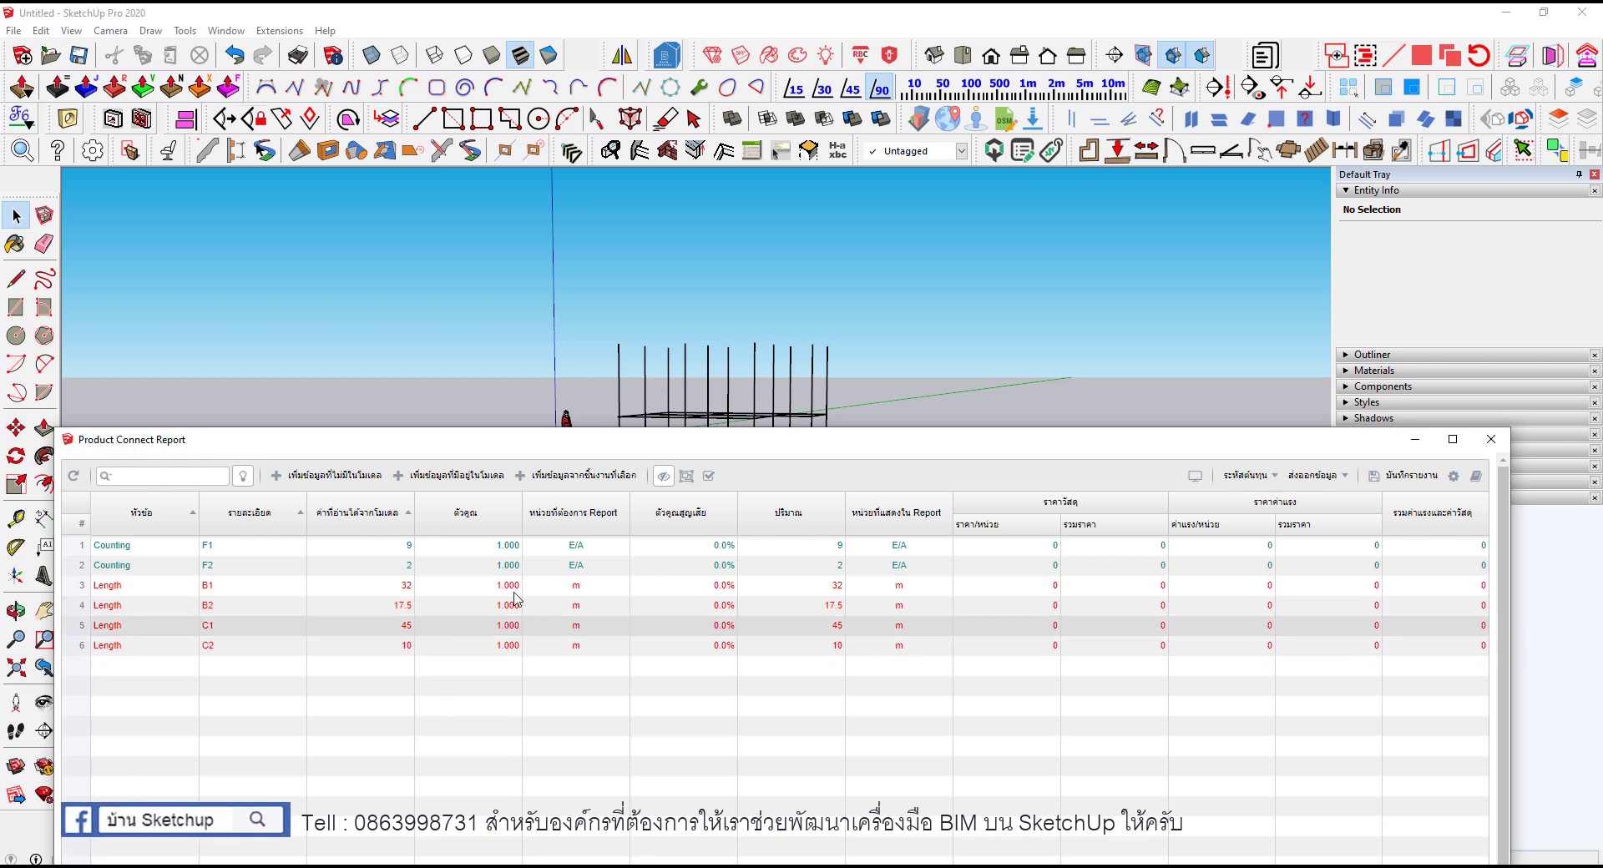
drag(616, 444, 629, 607)
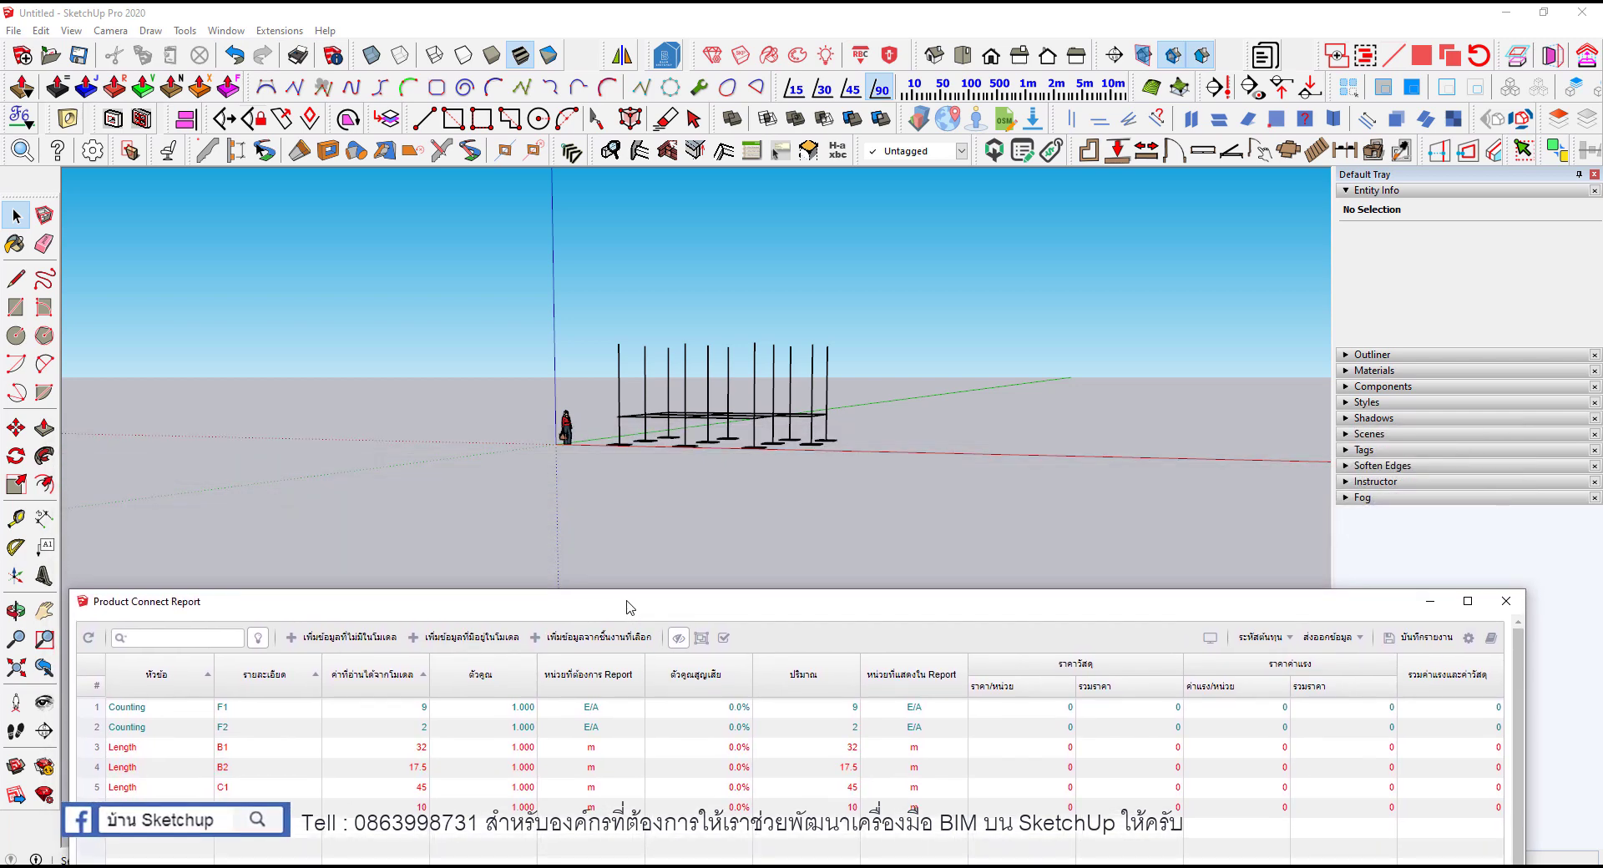
middle_drag(816, 466, 692, 463)
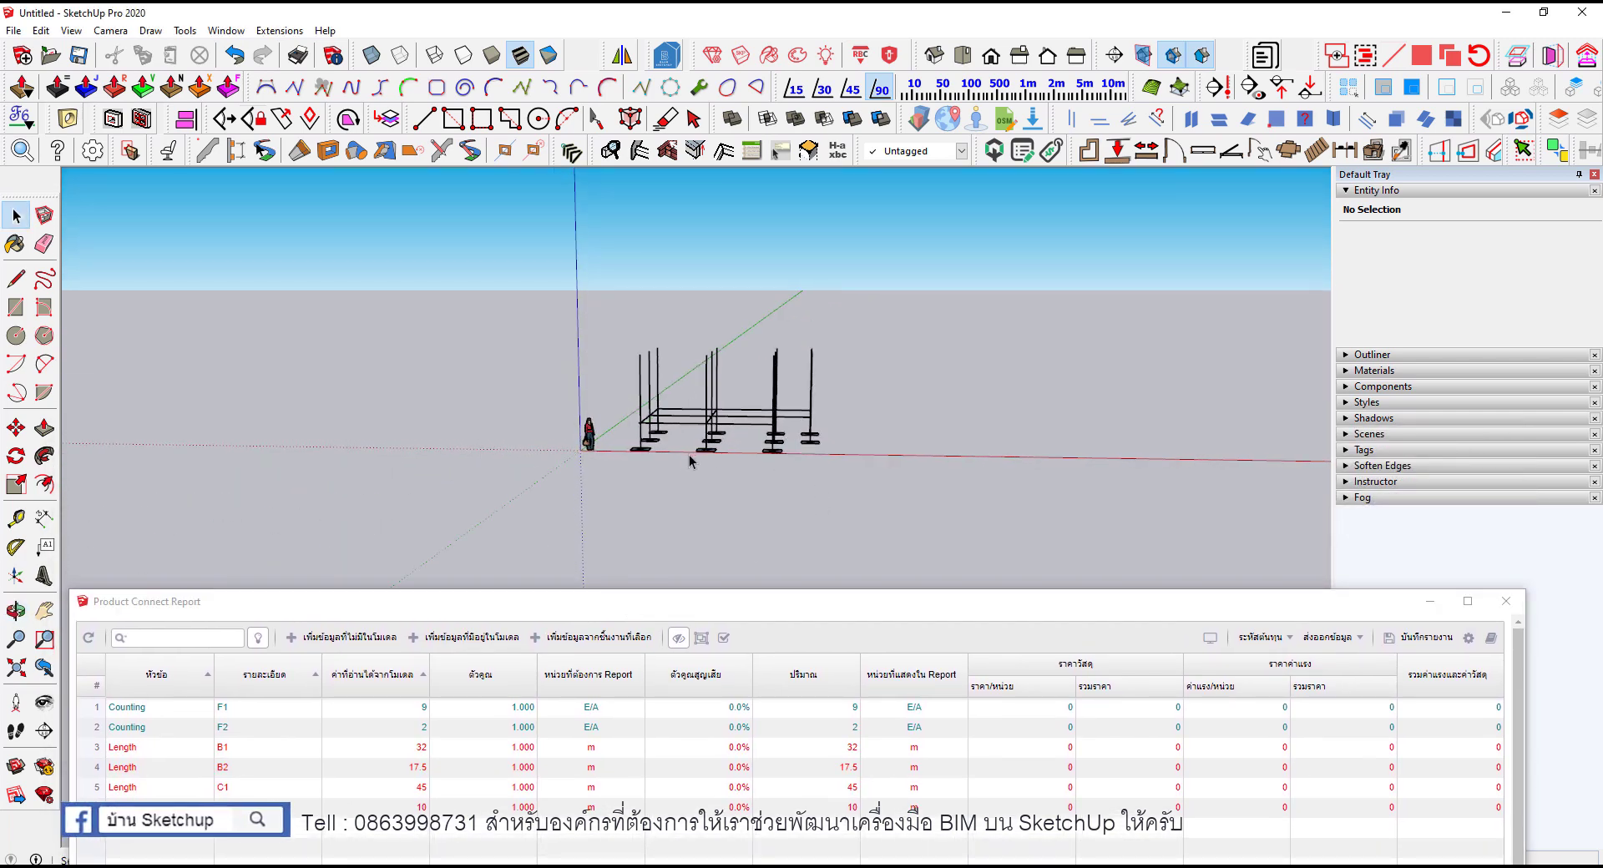
click(1209, 638)
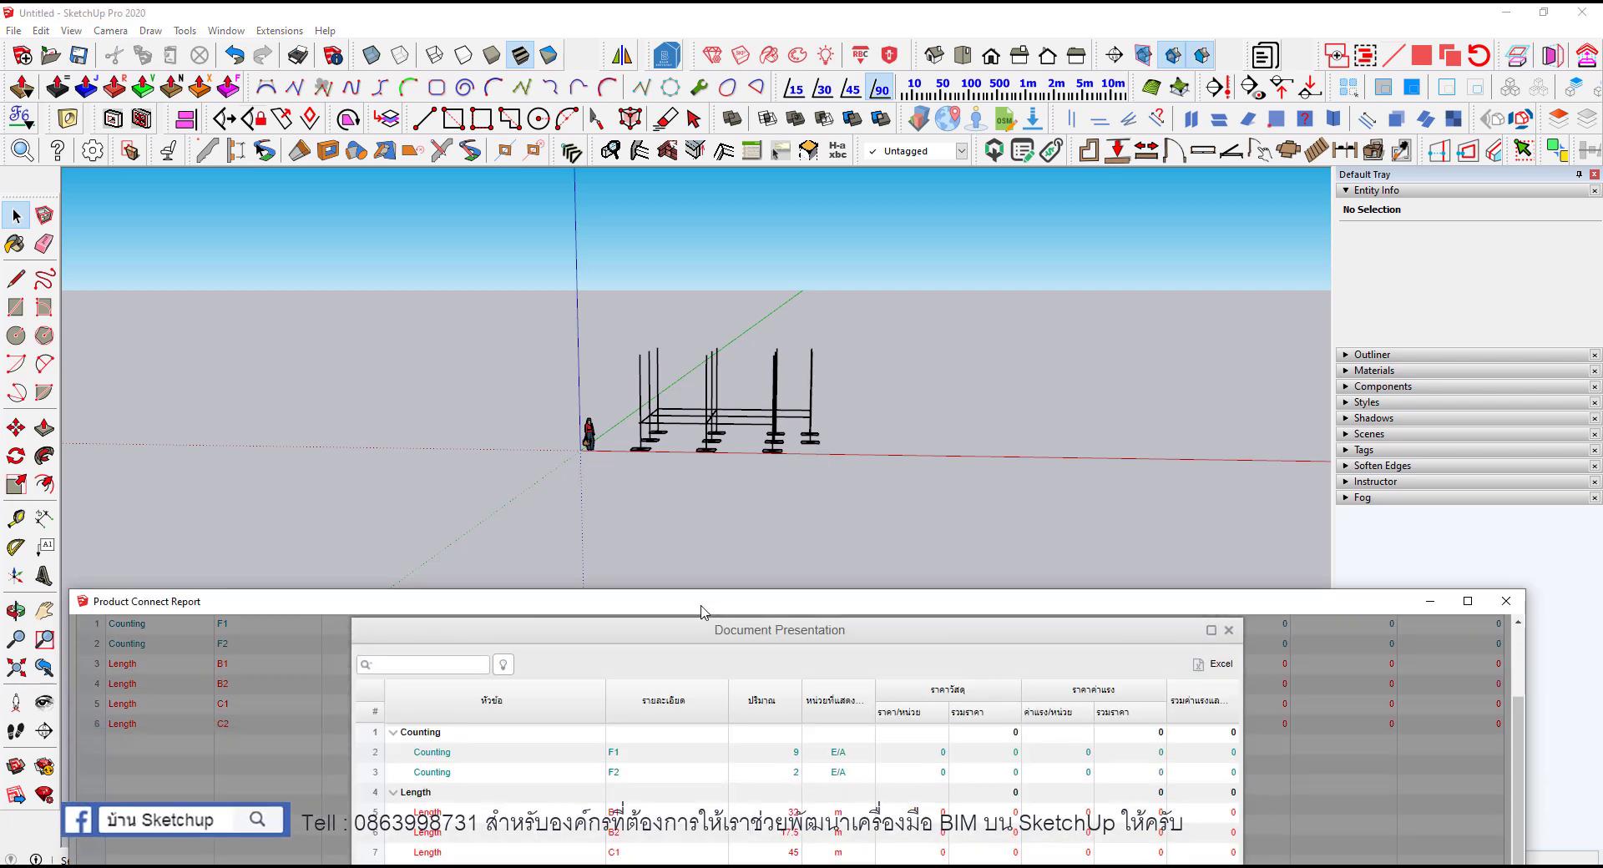
drag(700, 610, 673, 511)
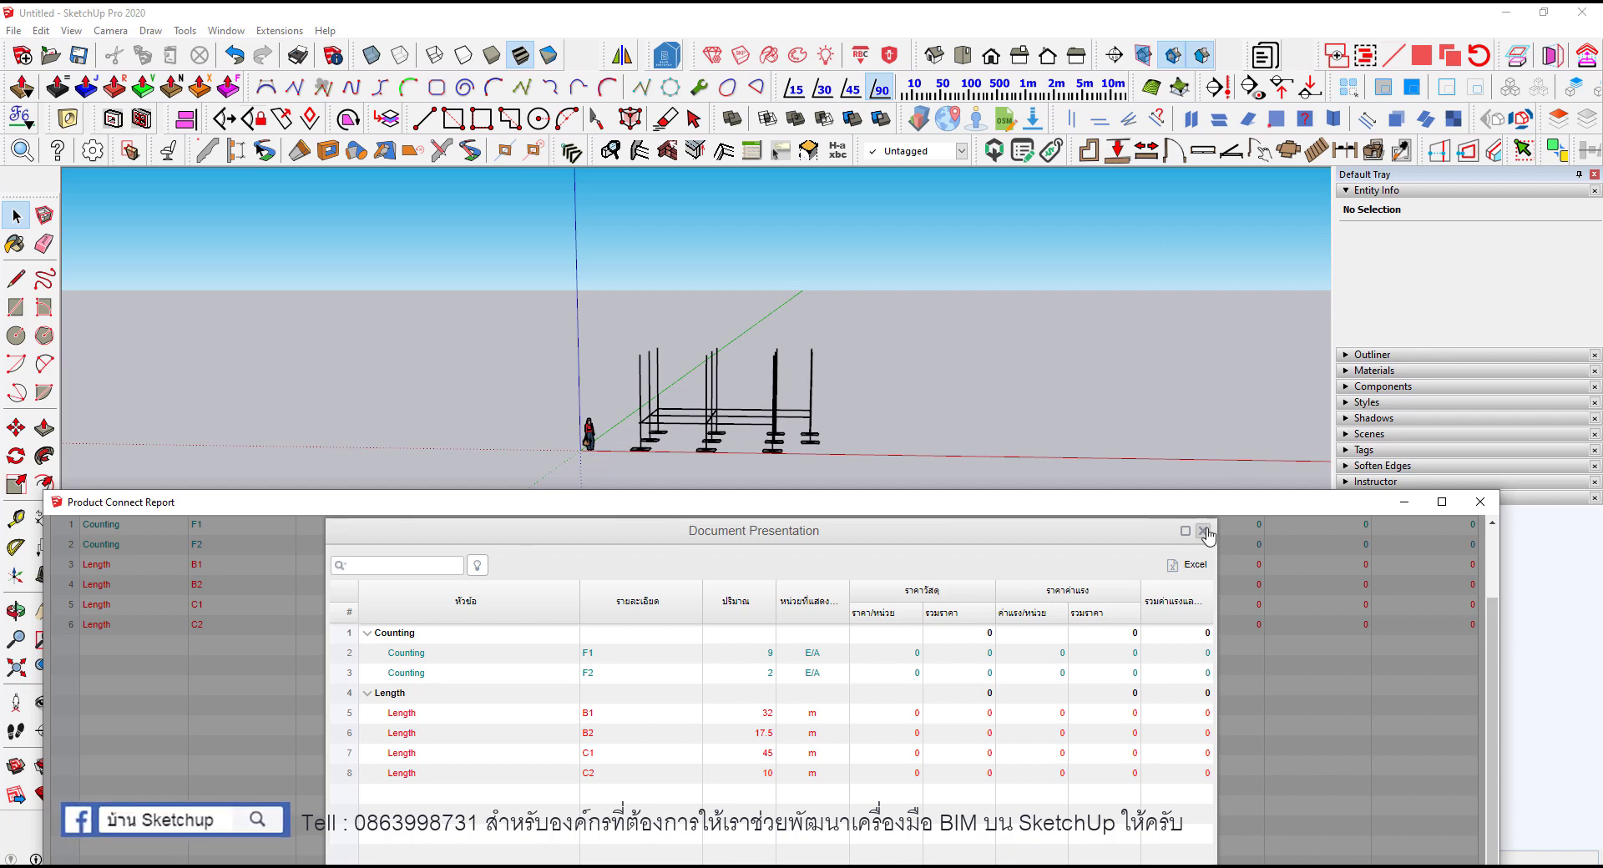
click(1203, 531)
middle_drag(958, 375, 712, 370)
Step: Draw a floor rectangle spanning the whole column grid
scroll(709, 367, up, 1)
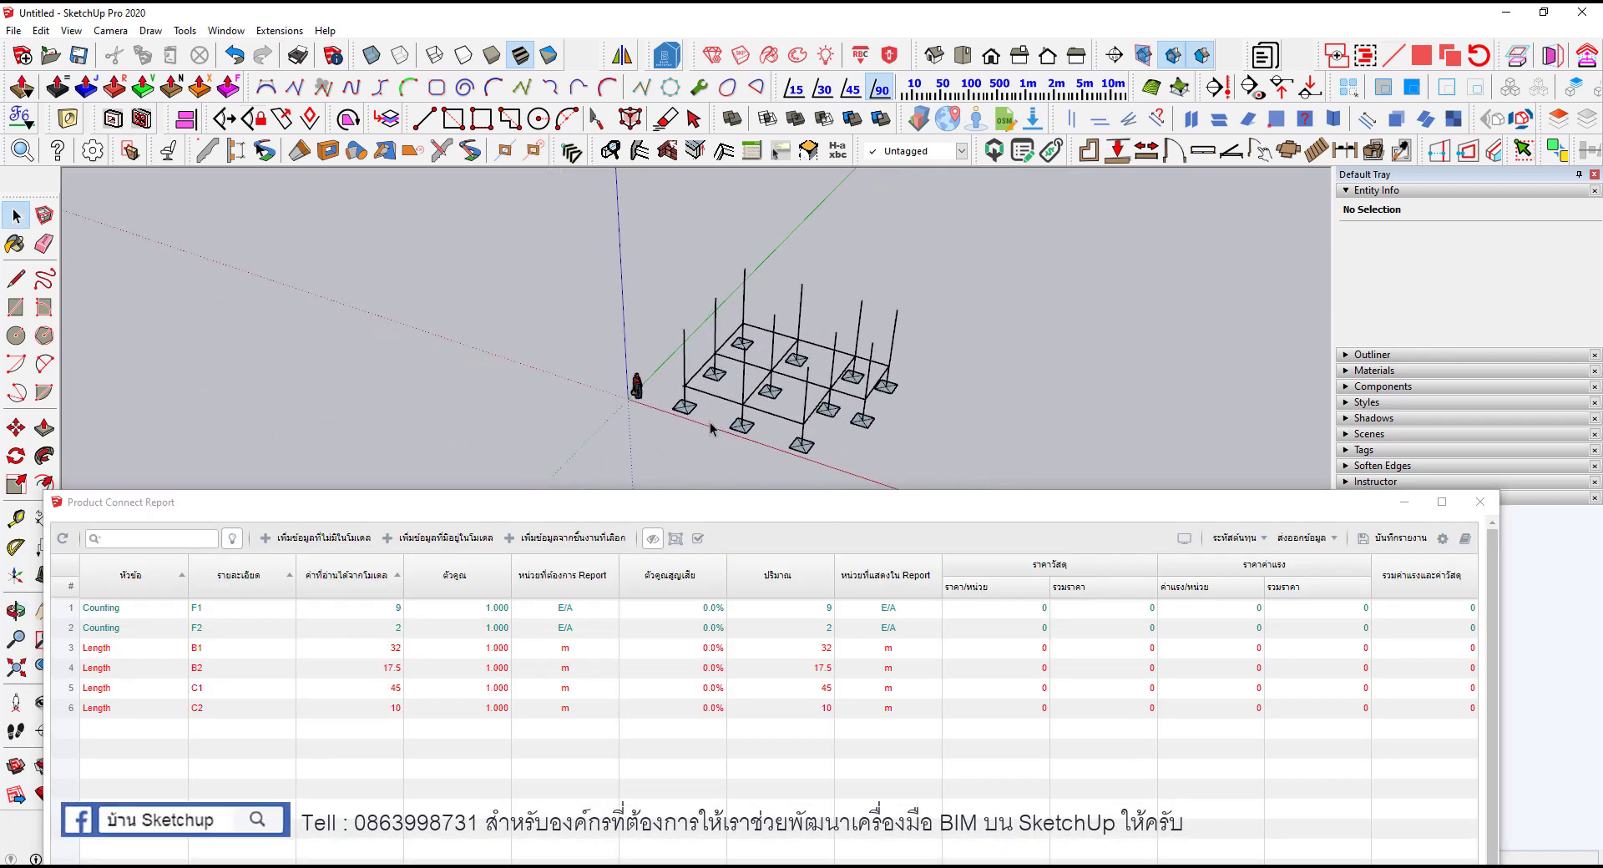
scroll(706, 363, up, 2)
scroll(688, 350, up, 3)
key(r)
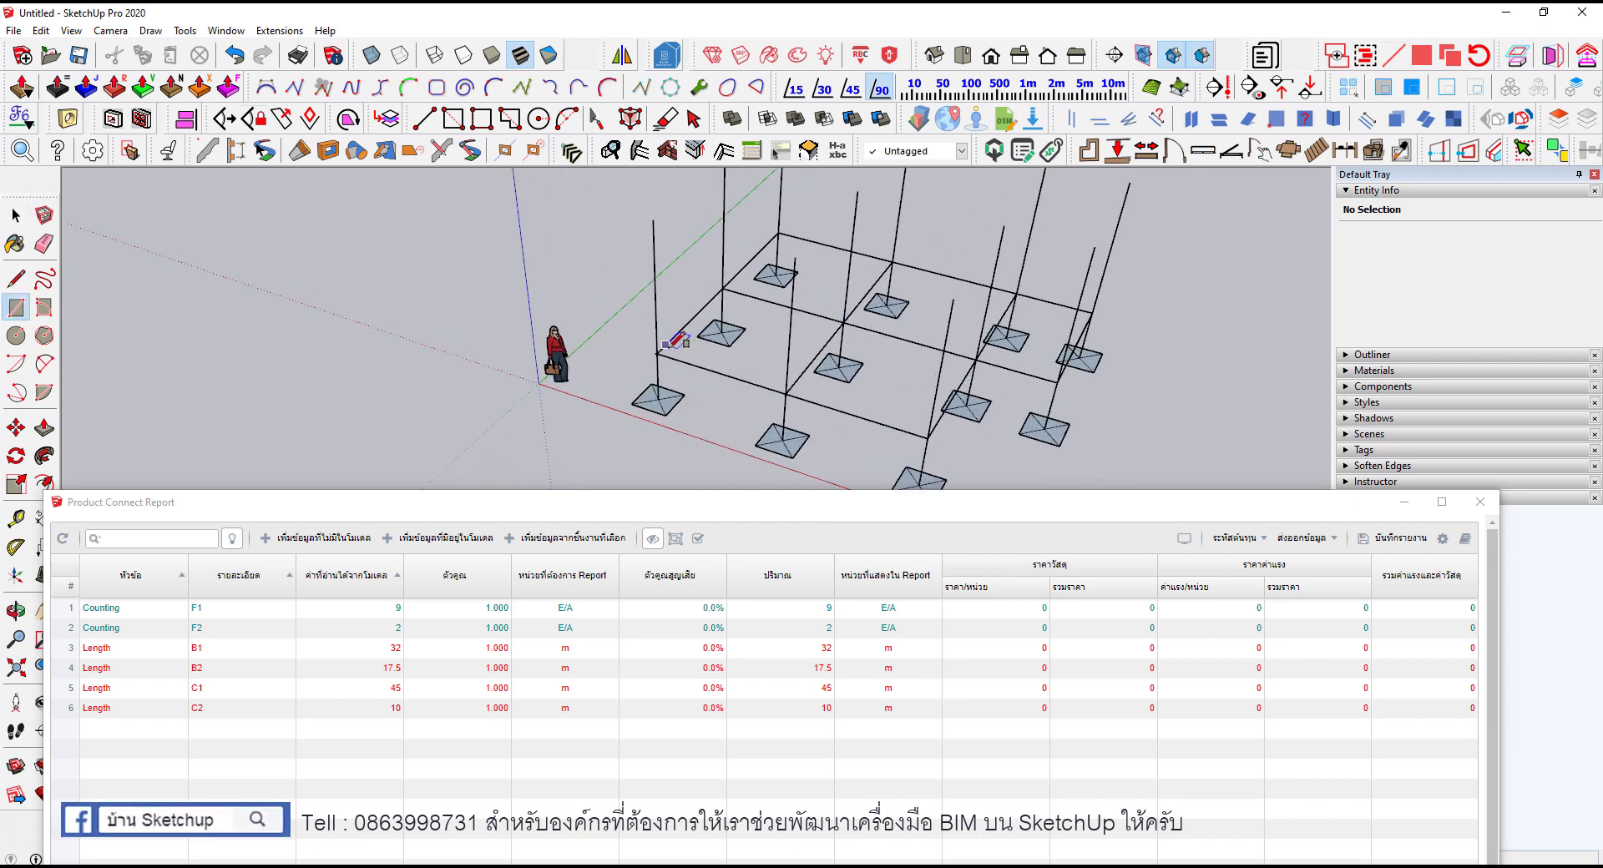
click(657, 353)
click(1016, 294)
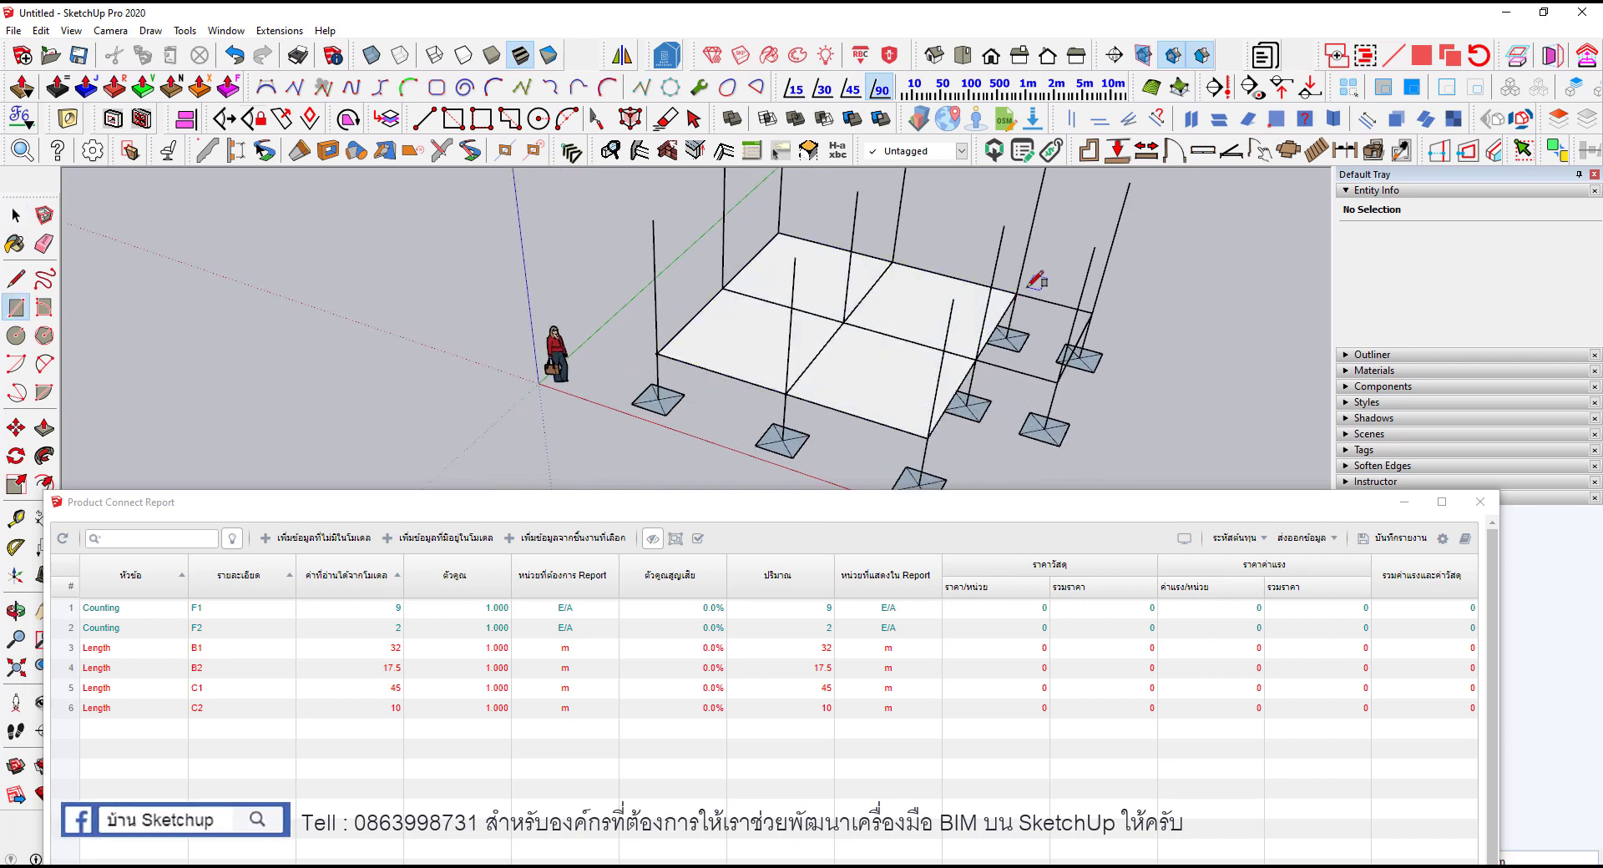
key(space)
Step: Make the floor rectangle into a component named PS
double_click(919, 303)
middle_drag(919, 304, 890, 386)
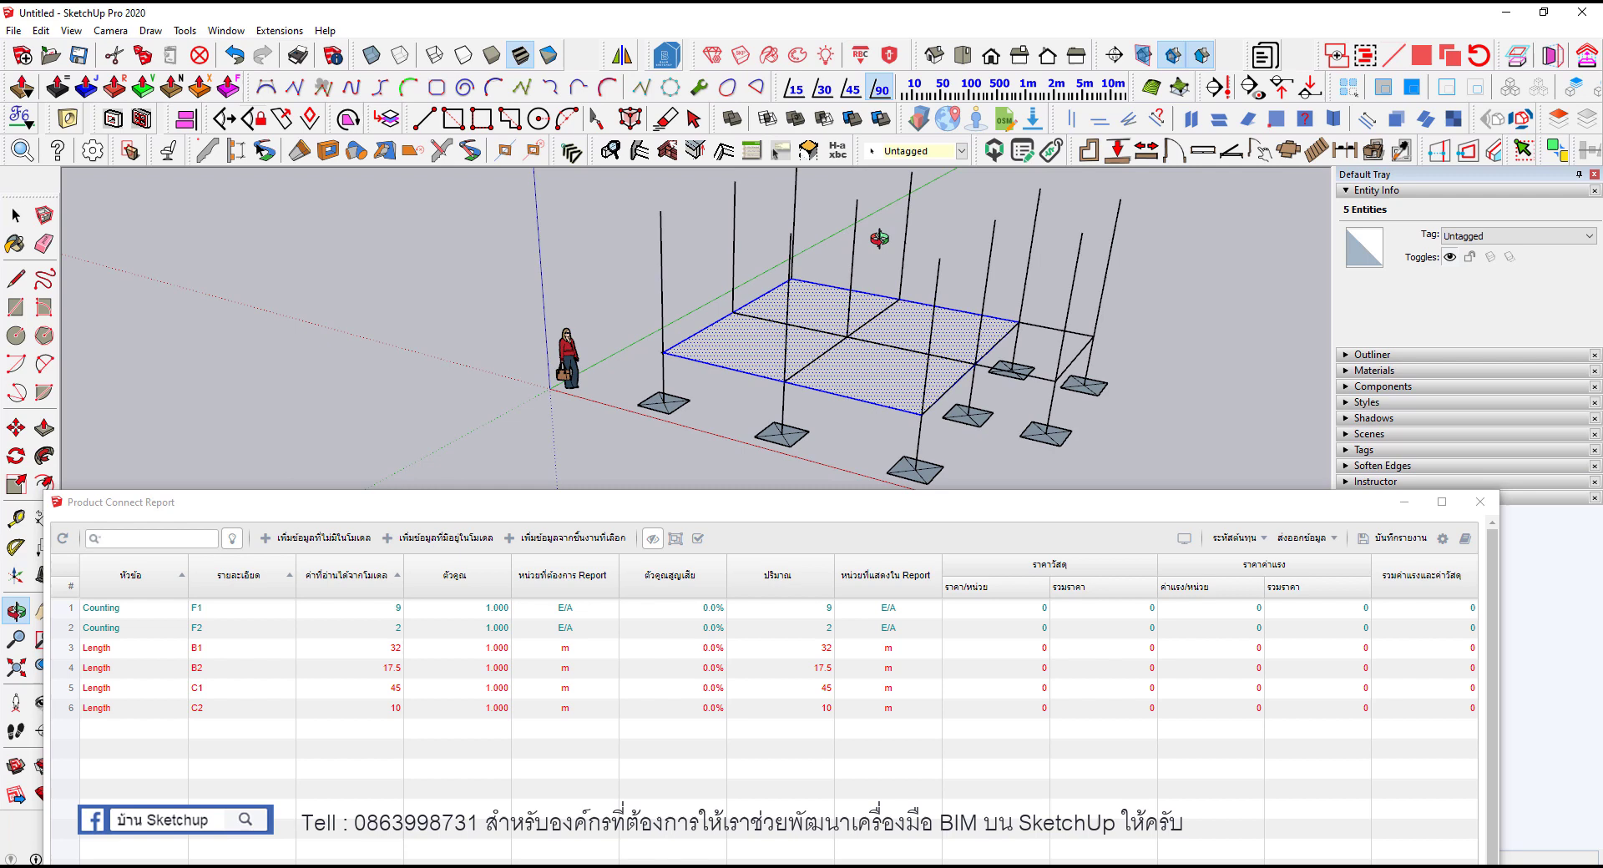
right_click(890, 385)
click(985, 306)
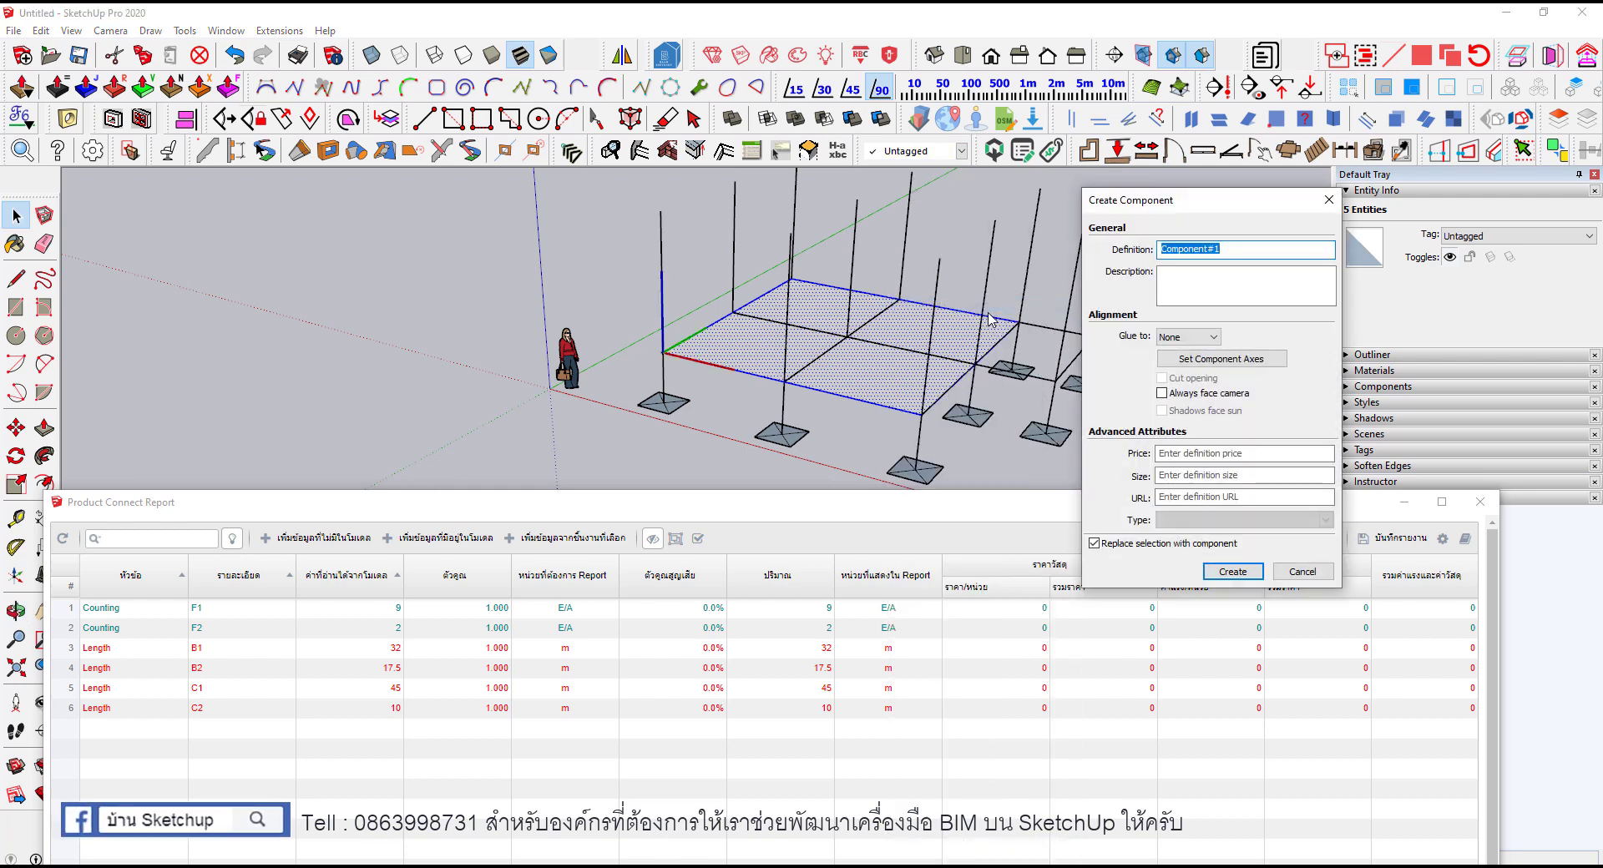
text(PS)
key(Return)
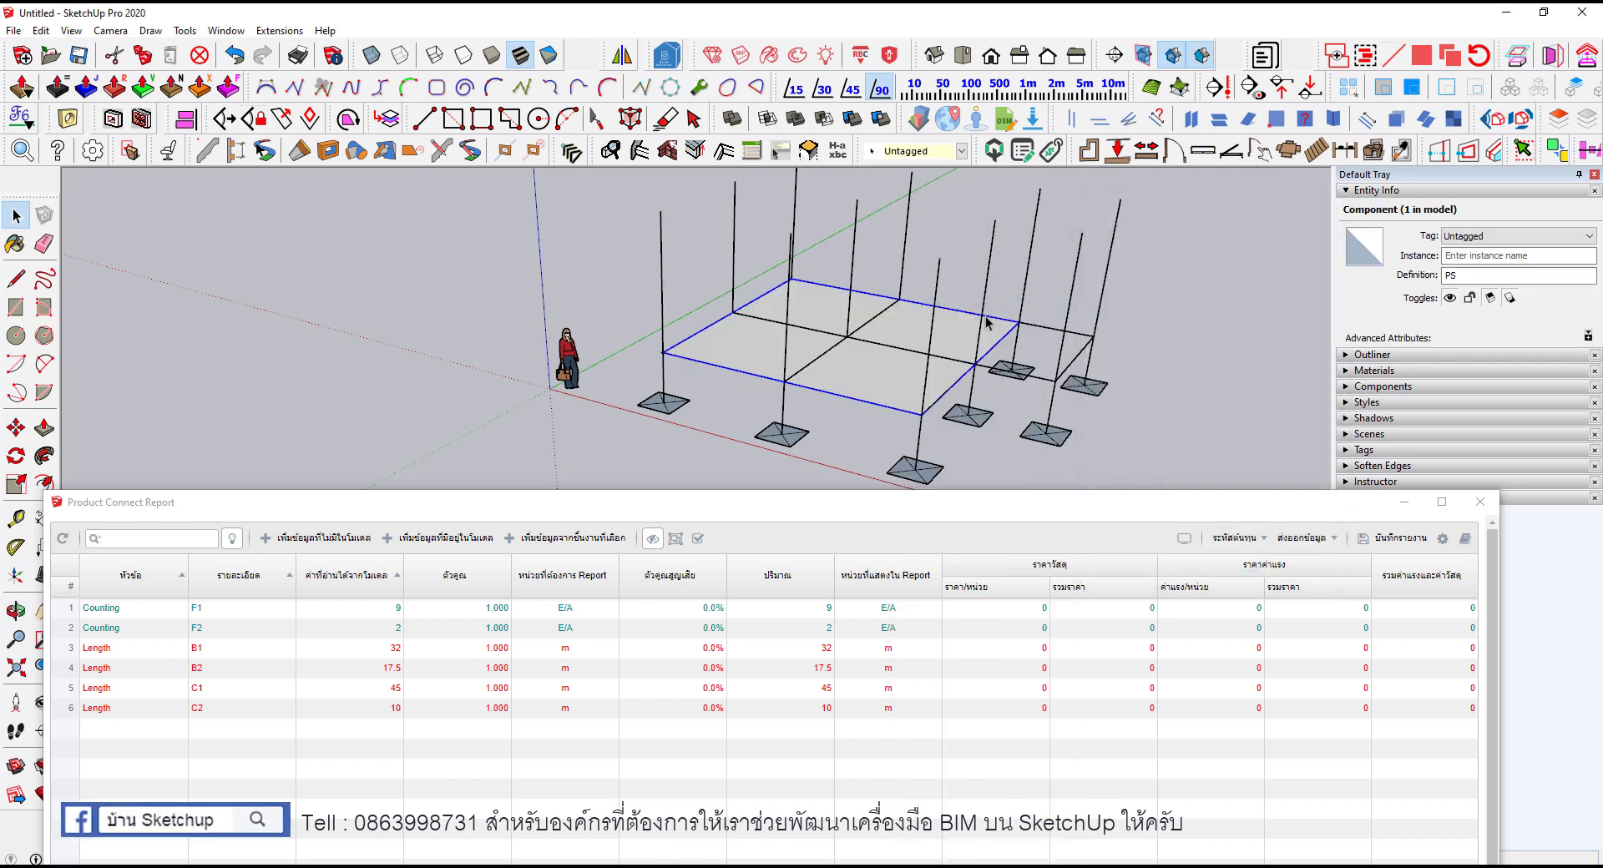
mouse_move(1027, 393)
middle_down()
mouse_move(1071, 427)
mouse_move(1062, 394)
middle_up()
Step: Draw a rectangle over the floor's right-end strip and make it component S1
key(r)
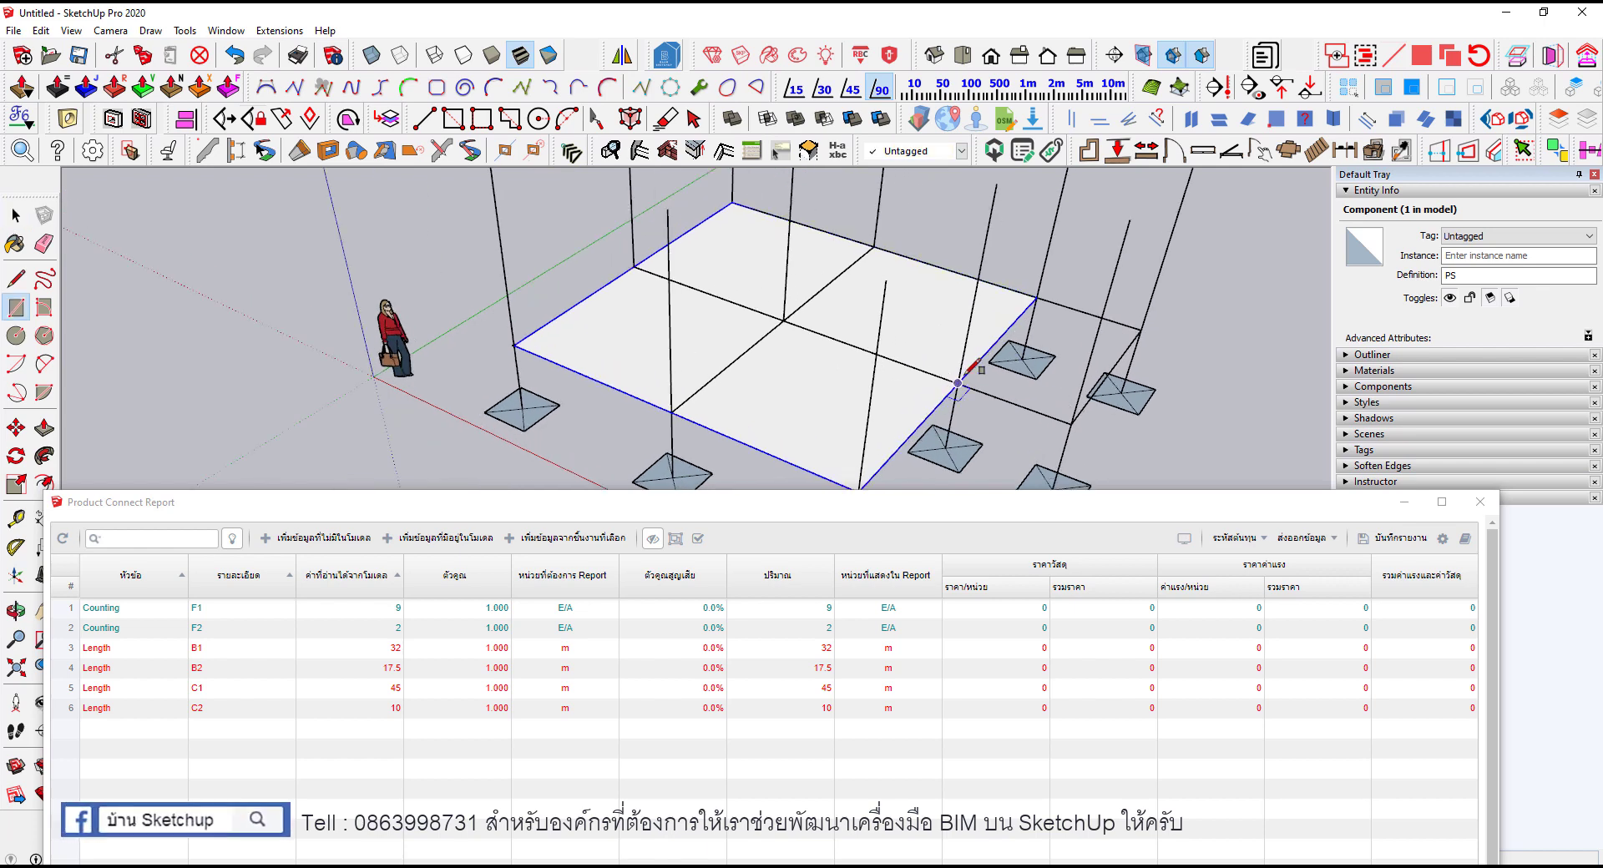
click(957, 384)
click(1139, 331)
key(space)
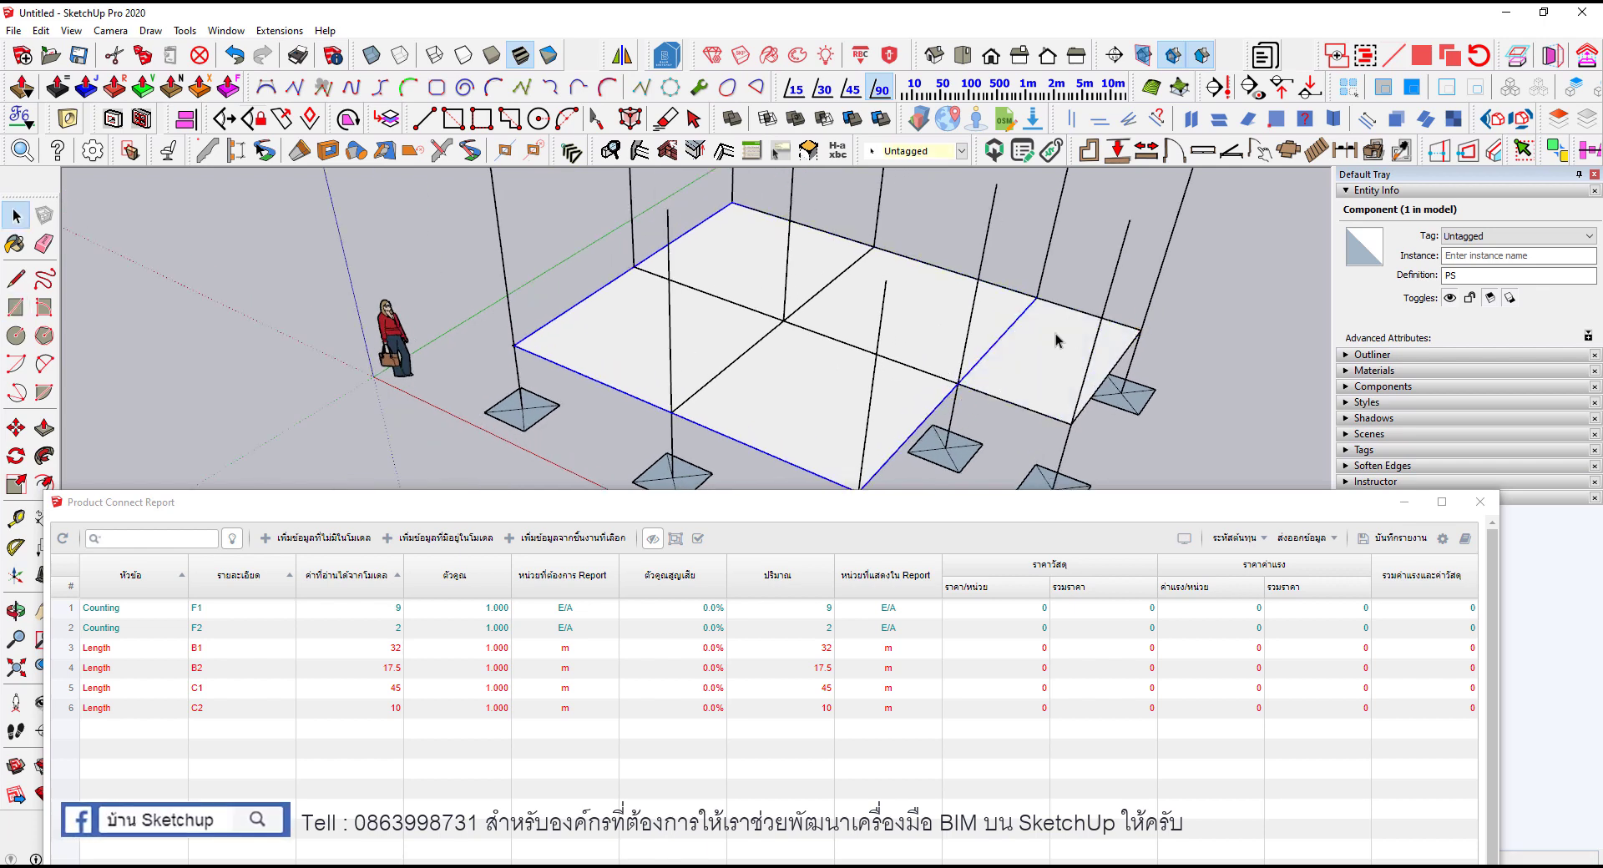
click(1053, 341)
right_click(1053, 341)
click(1123, 304)
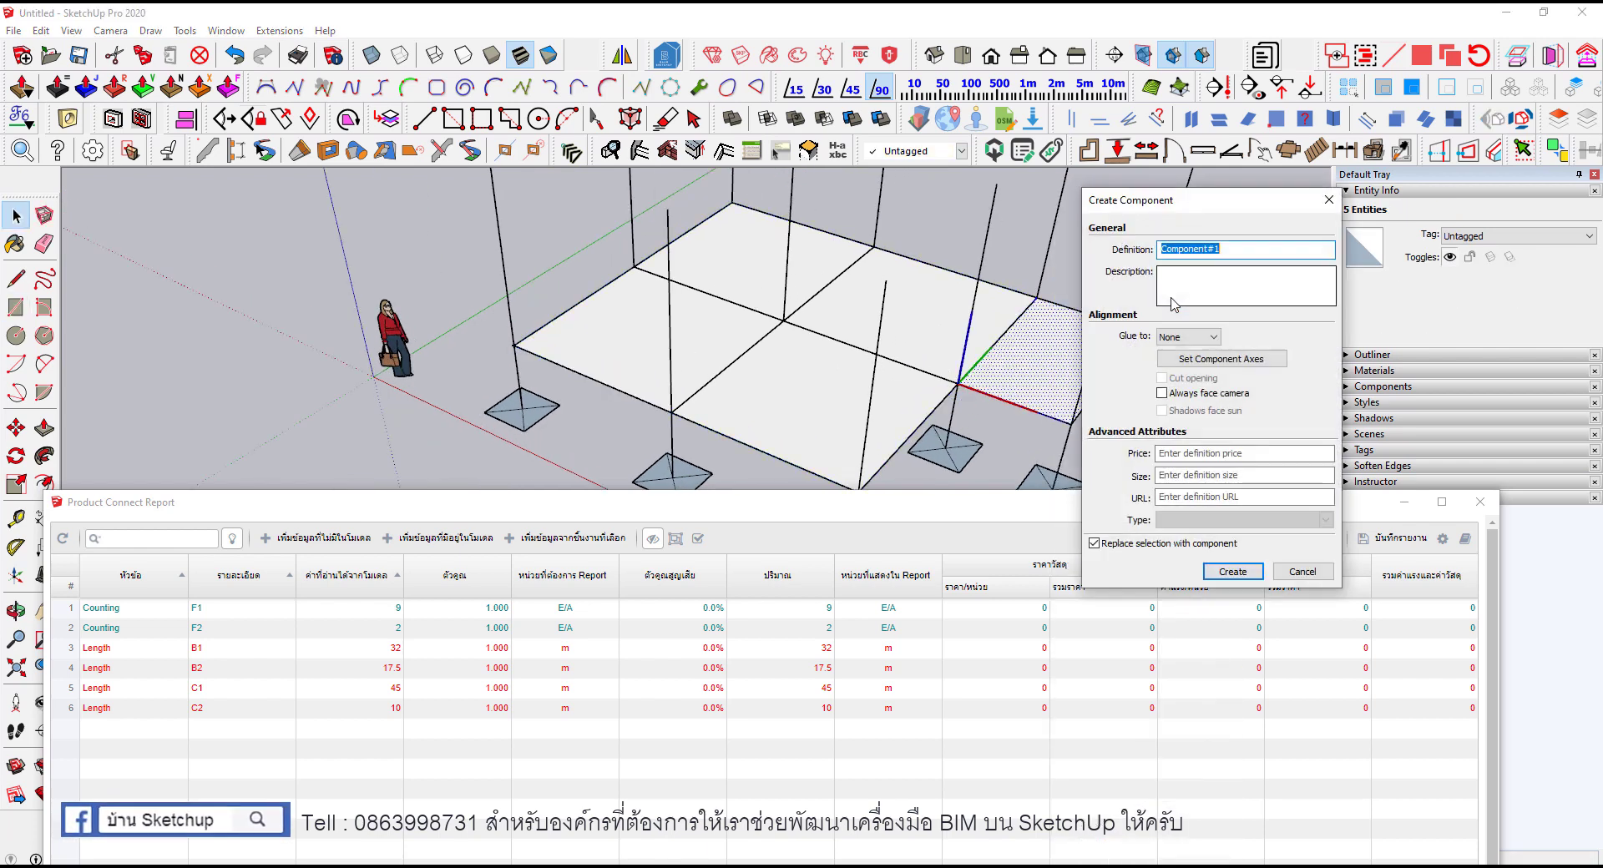
text(S1)
key(Return)
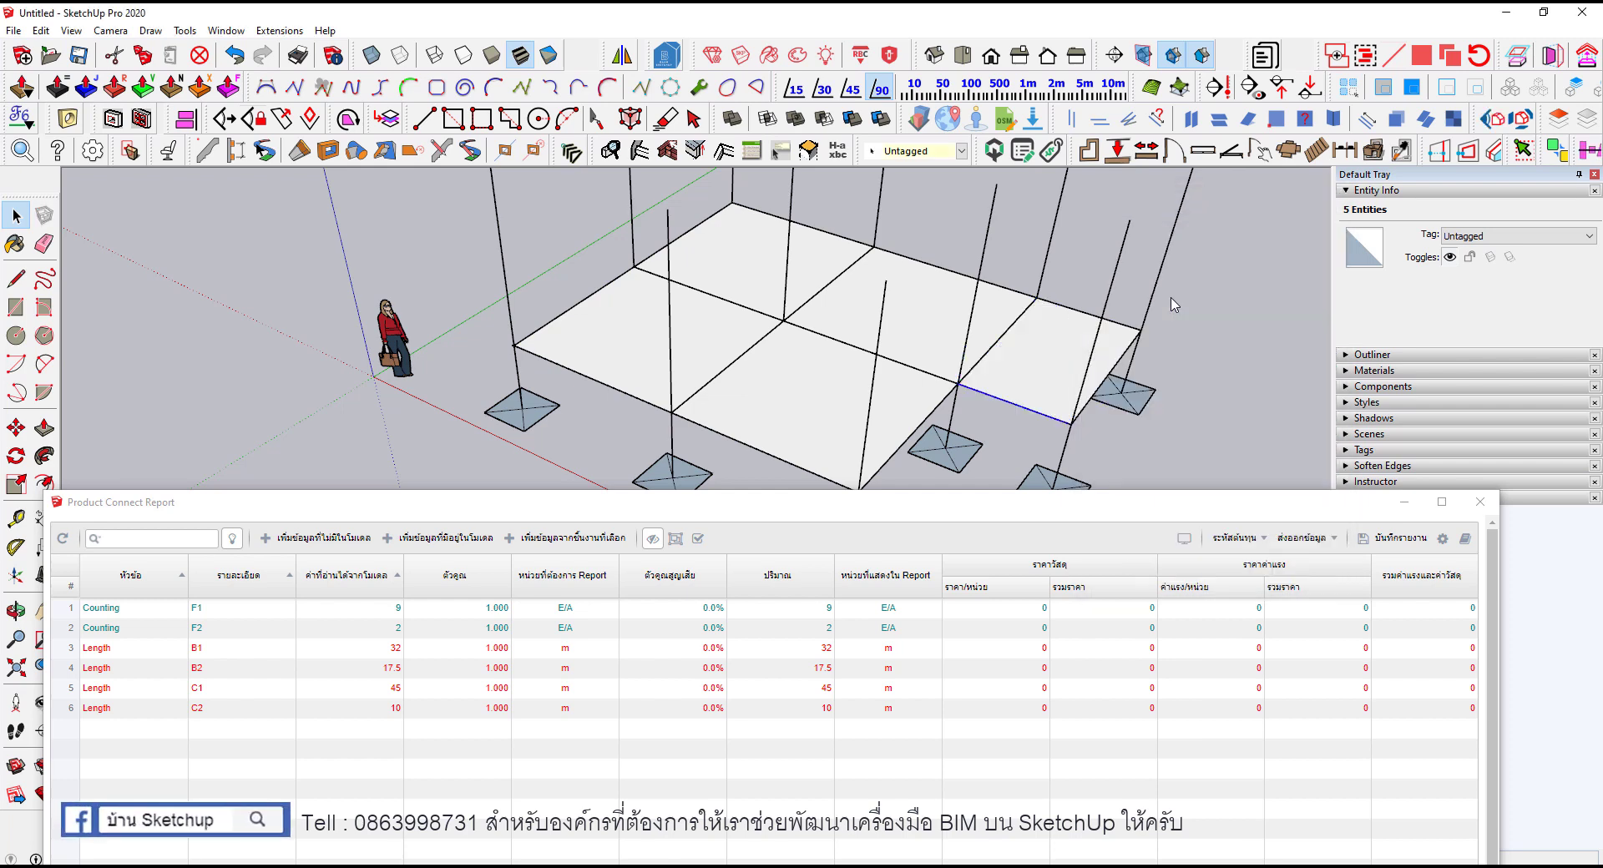
Step: Select both slabs, PS and S1, and open the Add Model Elements To Report form
scroll(684, 363, down, 3)
scroll(685, 363, down, 3)
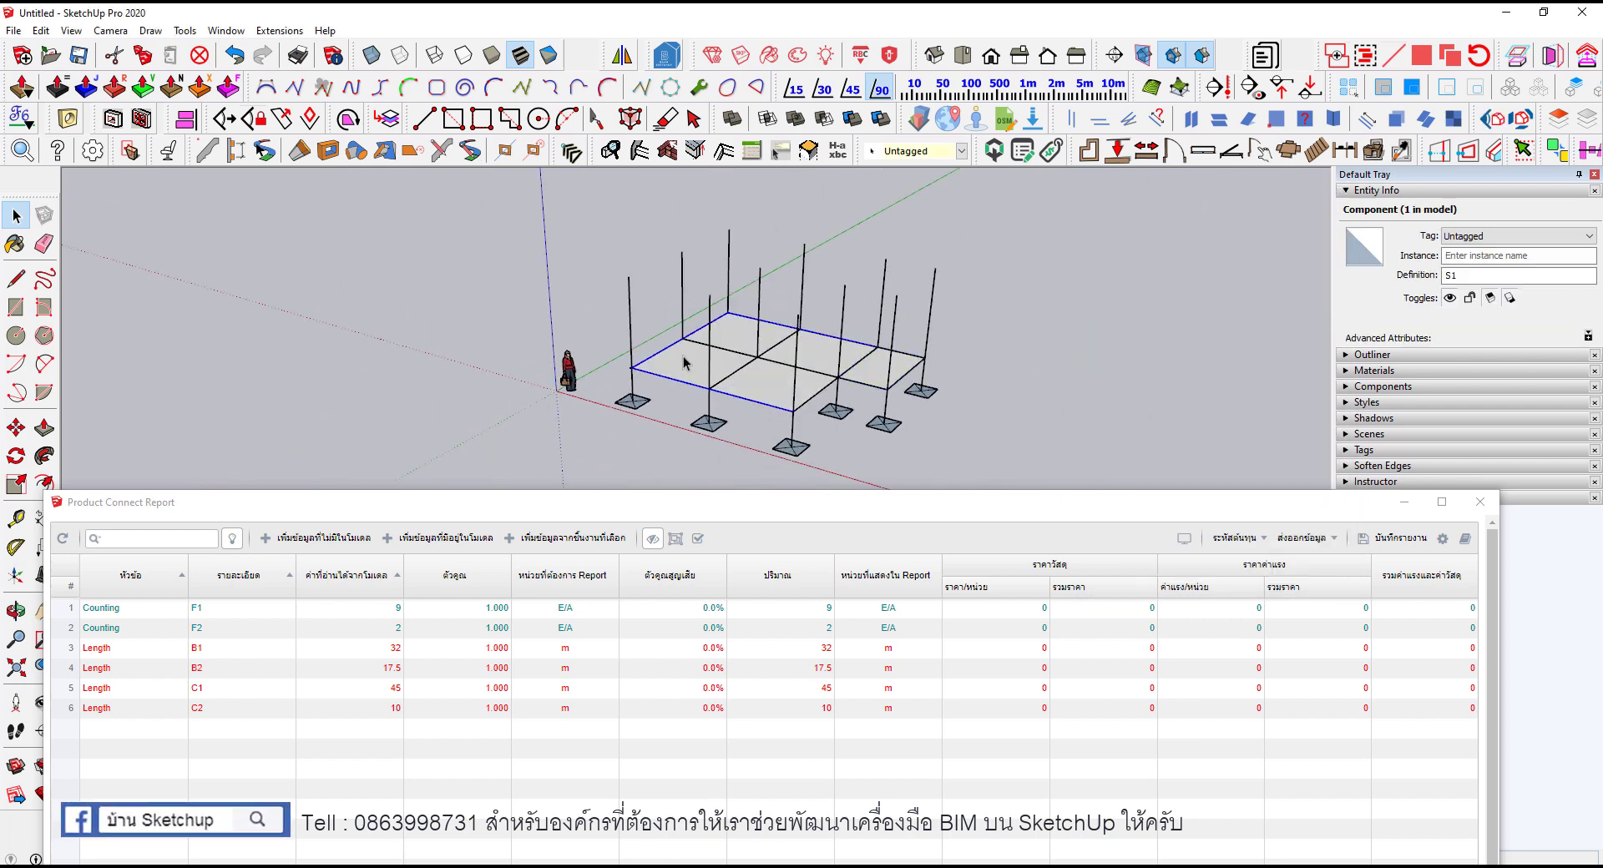
scroll(845, 377, up, 2)
scroll(789, 355, up, 2)
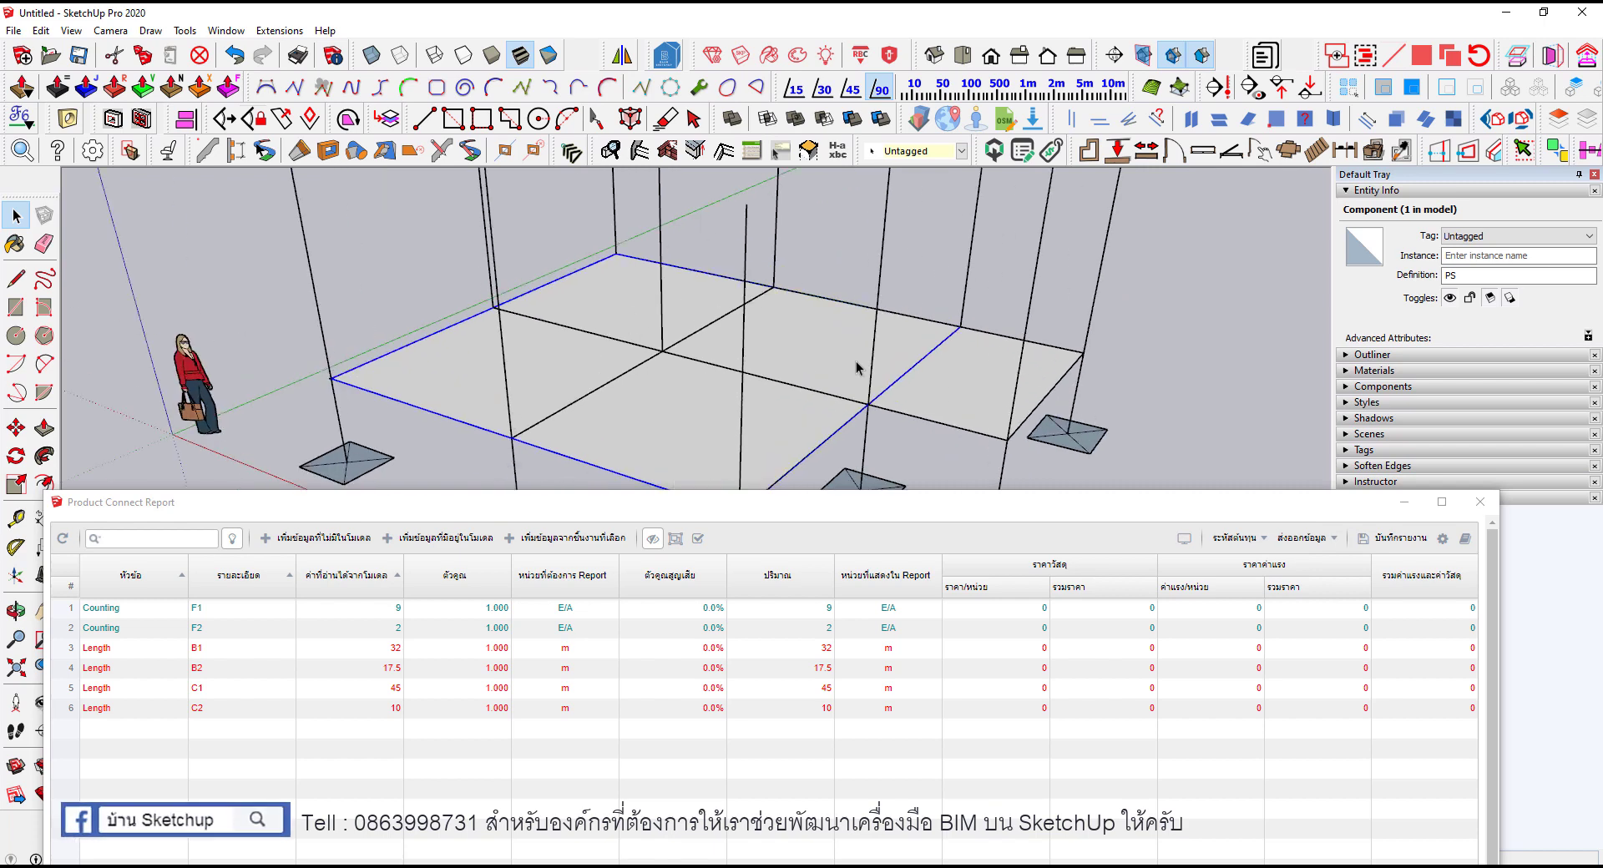
shift+click(948, 393)
scroll(948, 392, down, 2)
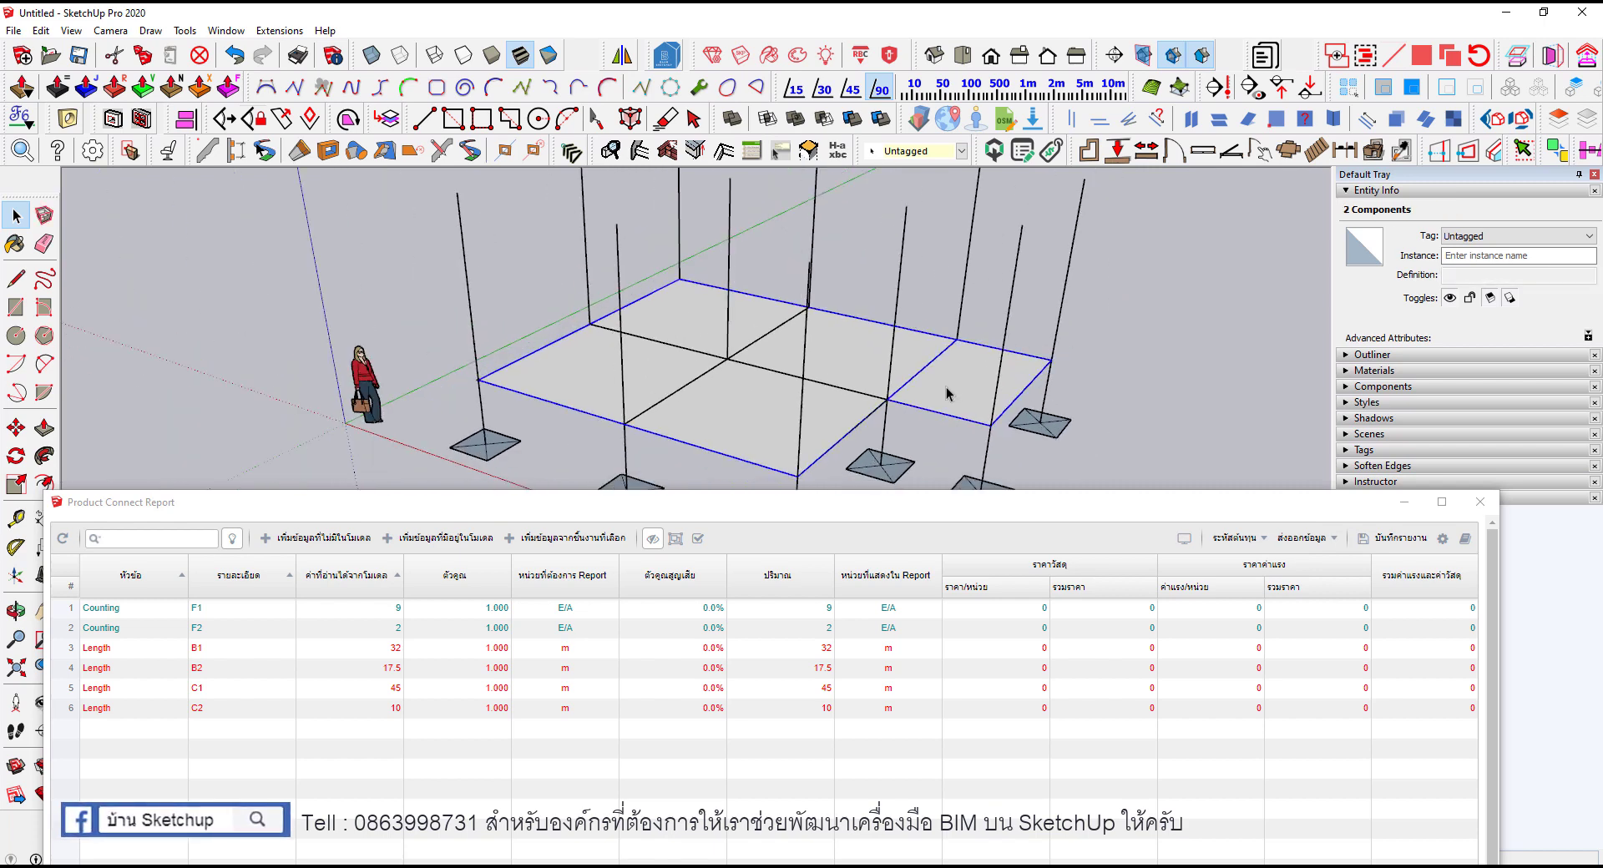
scroll(948, 392, down, 1)
click(442, 537)
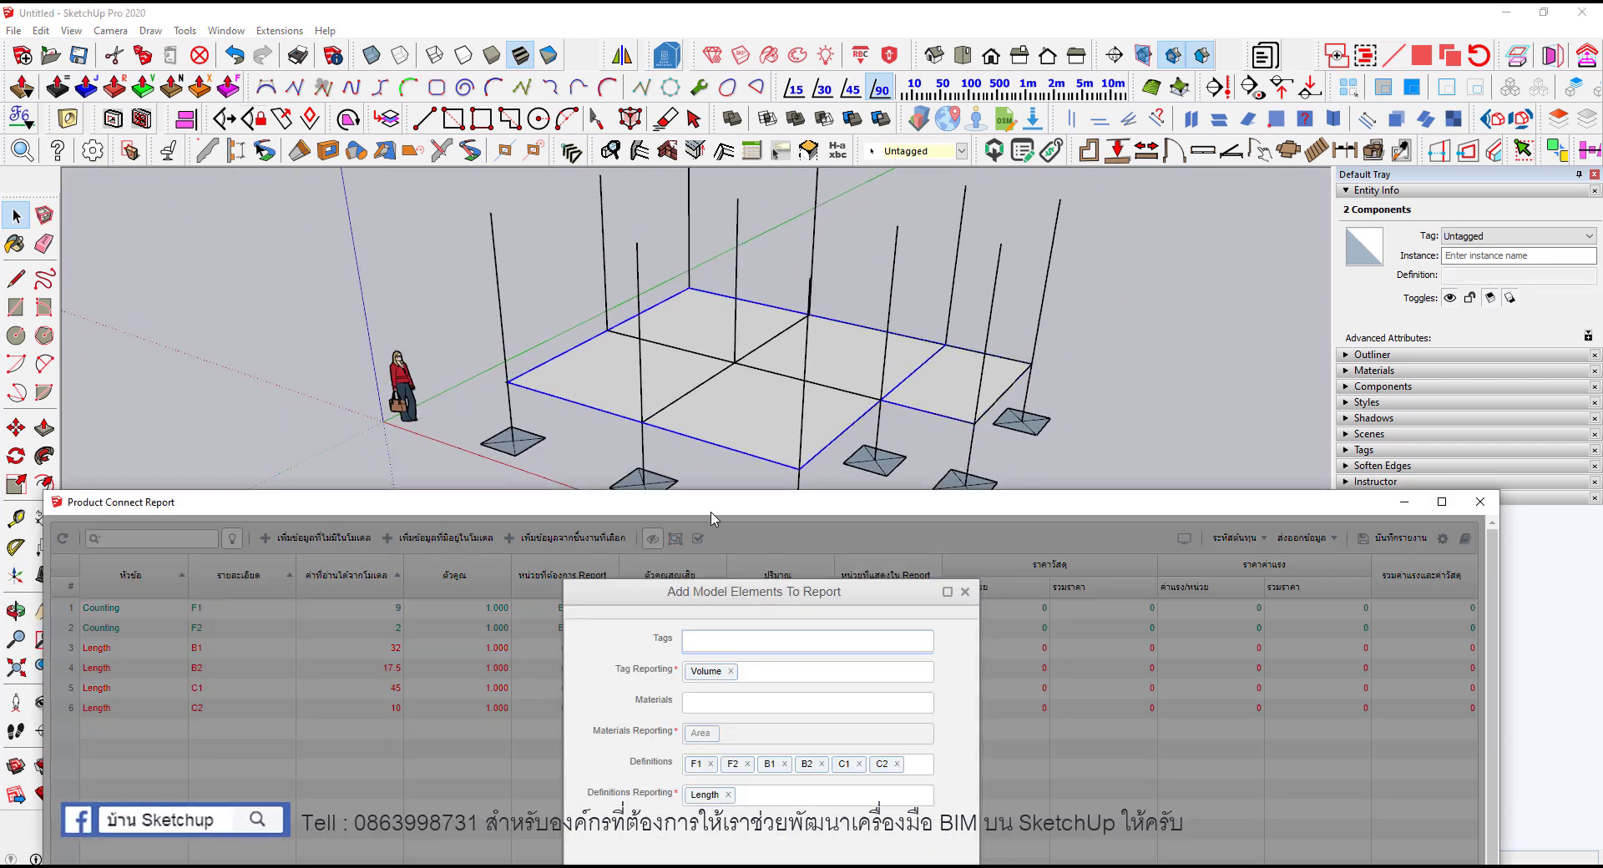
Step: Report PS and S1 by Area instead of Length, giving PS 49 m² and S1 7 m²
drag(708, 503, 686, 339)
click(705, 631)
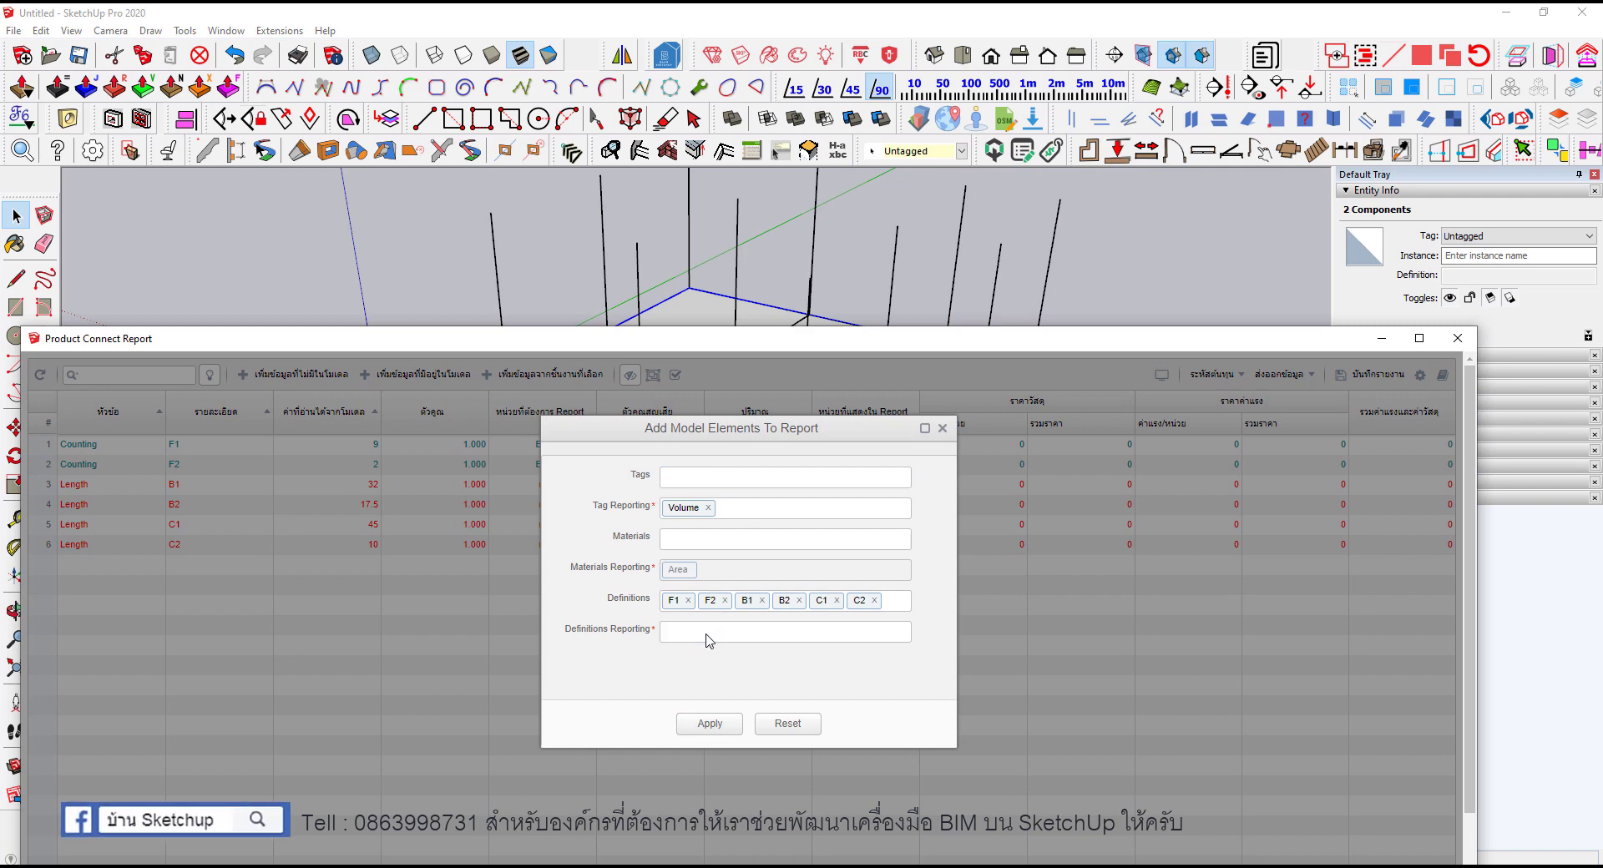
click(693, 641)
click(690, 715)
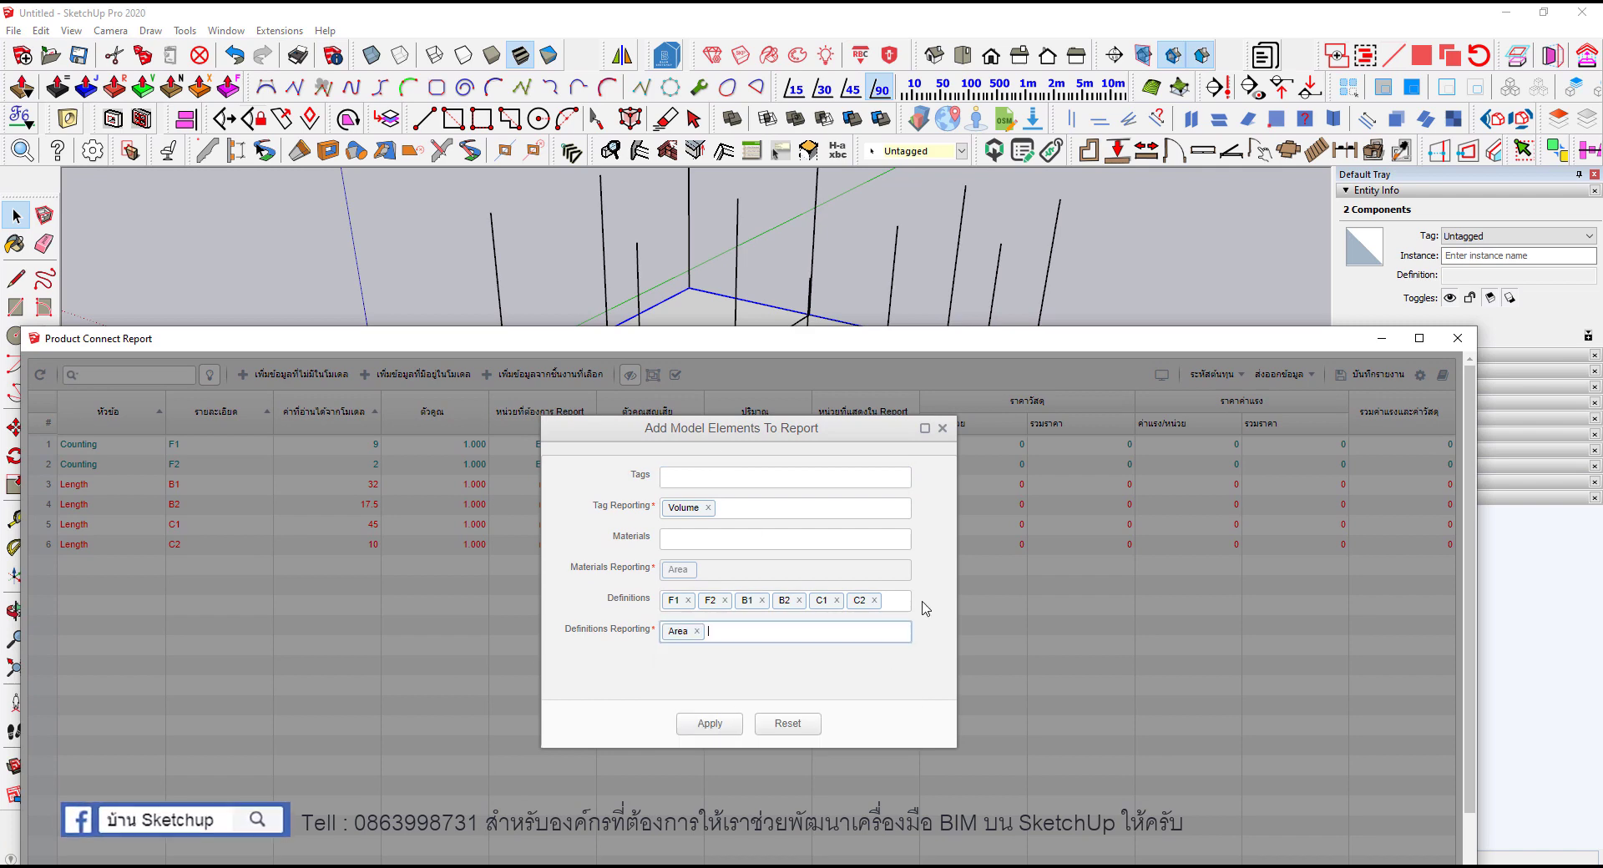
click(897, 601)
text(p)
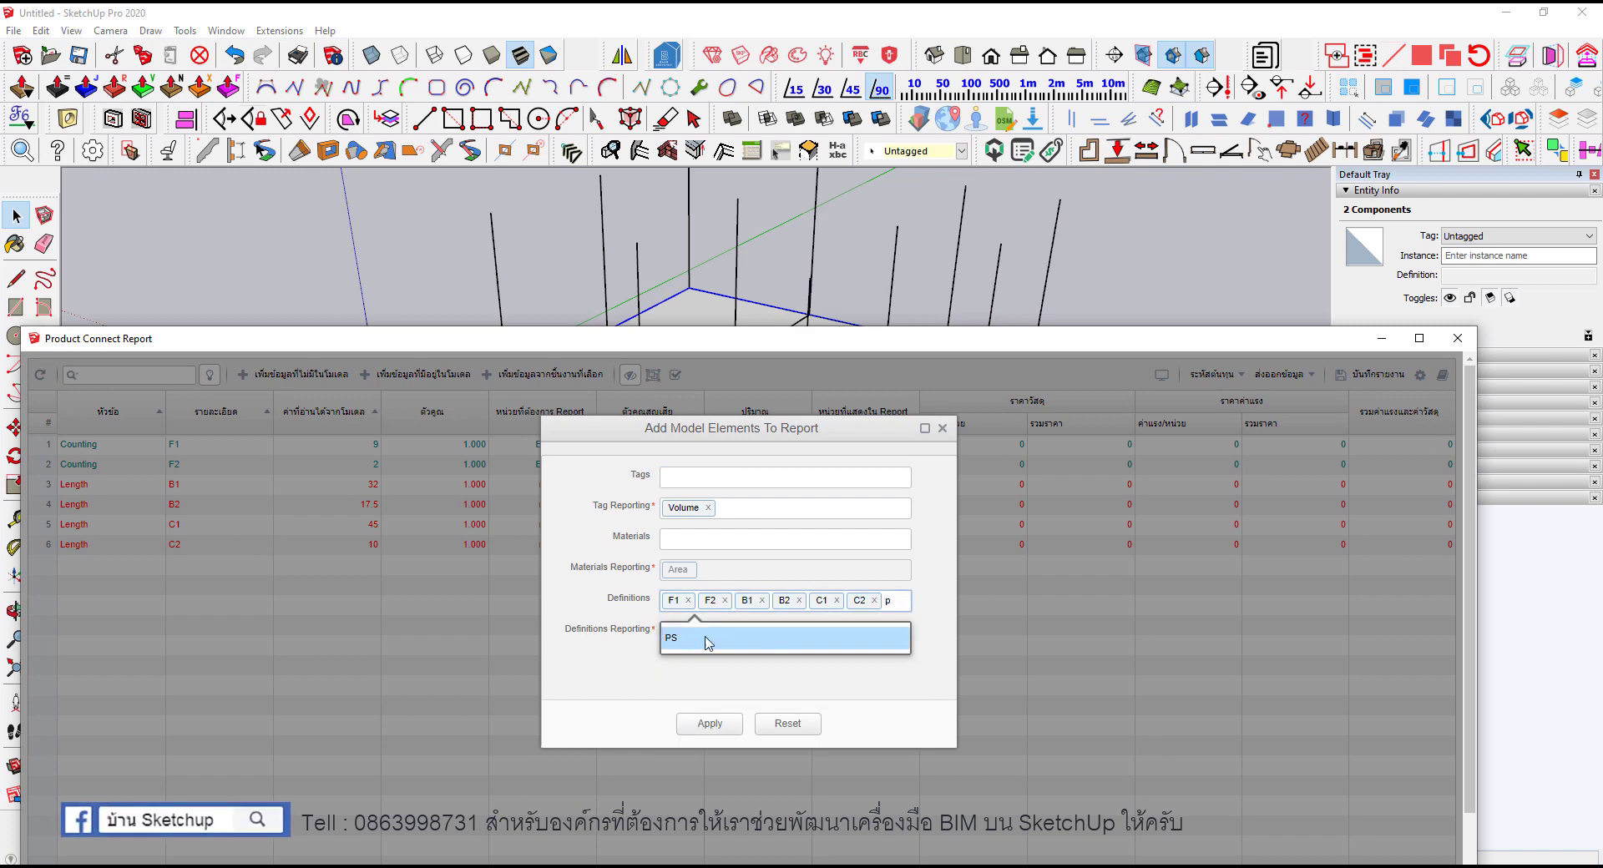
click(703, 638)
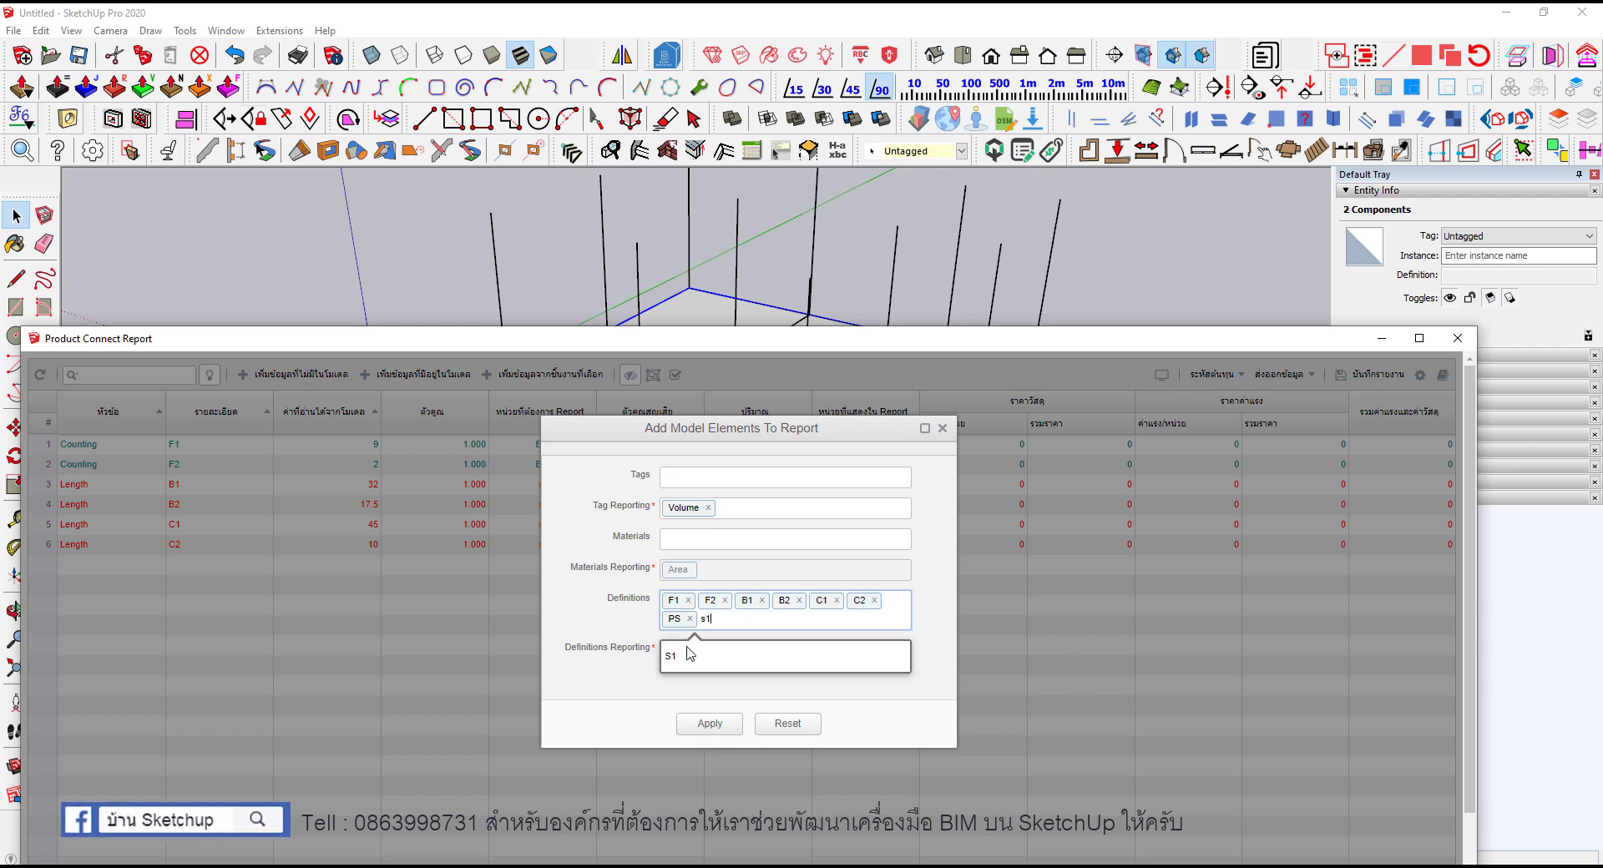
click(701, 655)
click(714, 725)
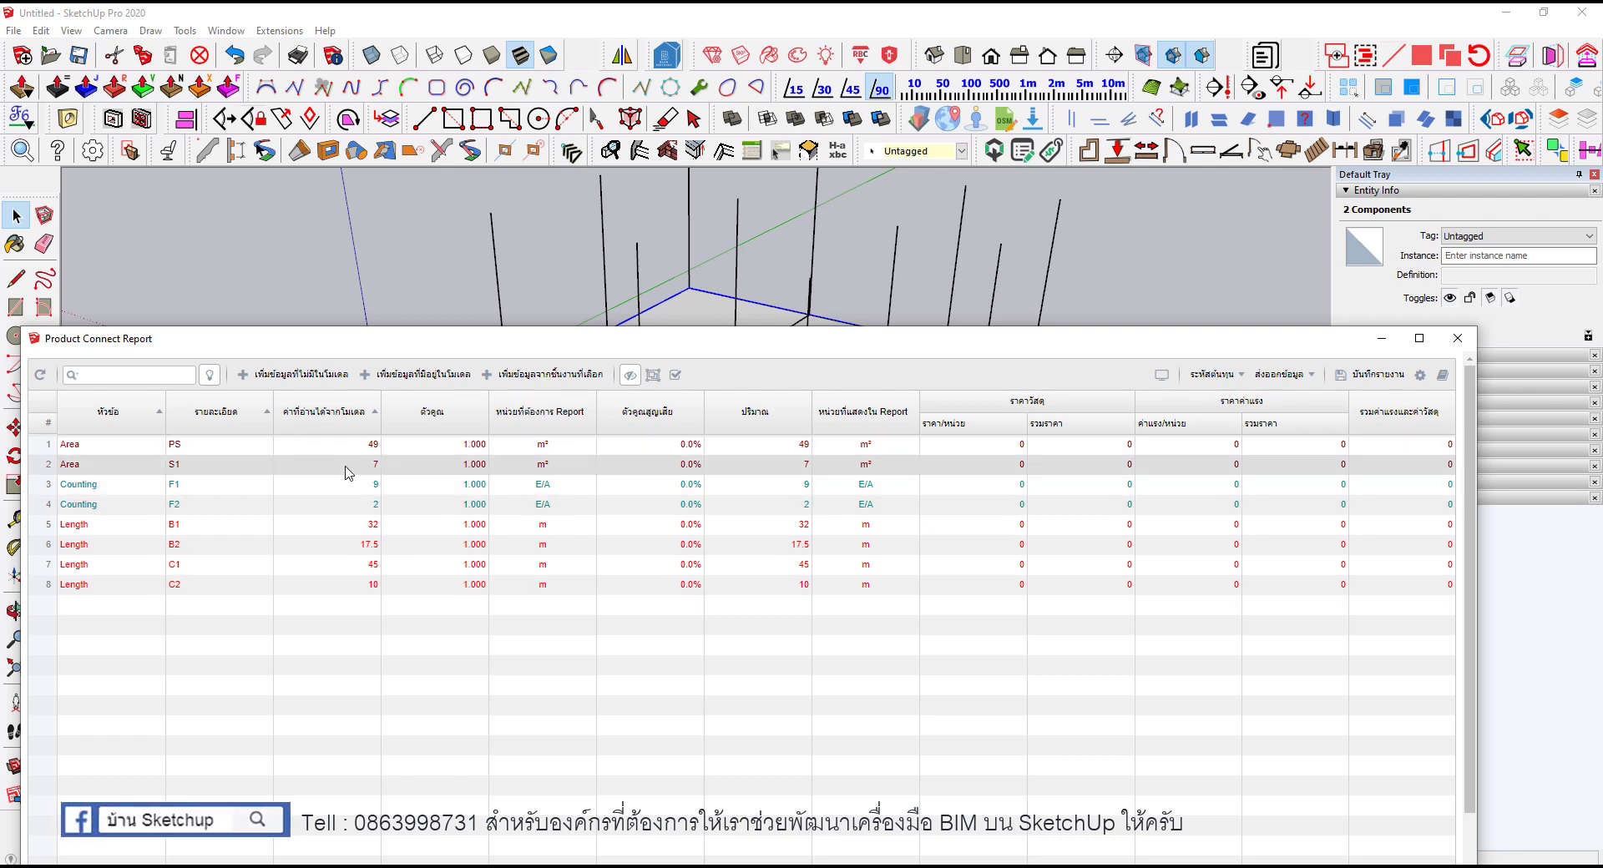
drag(605, 349, 718, 578)
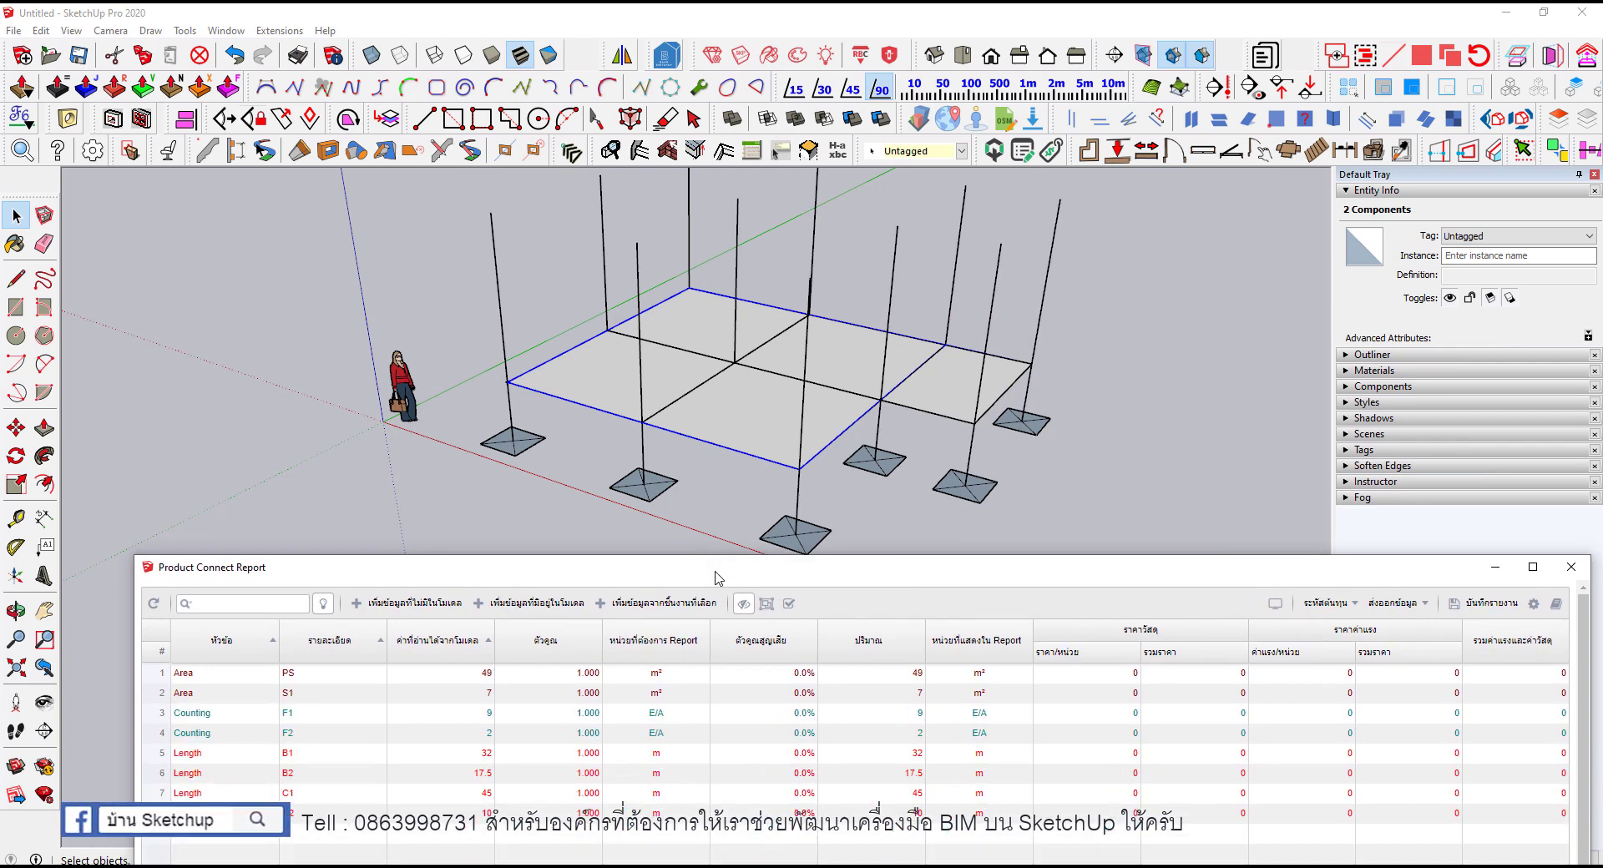
Step: Draw the roof rectangle between opposite corner column tops
middle_drag(744, 386, 575, 443)
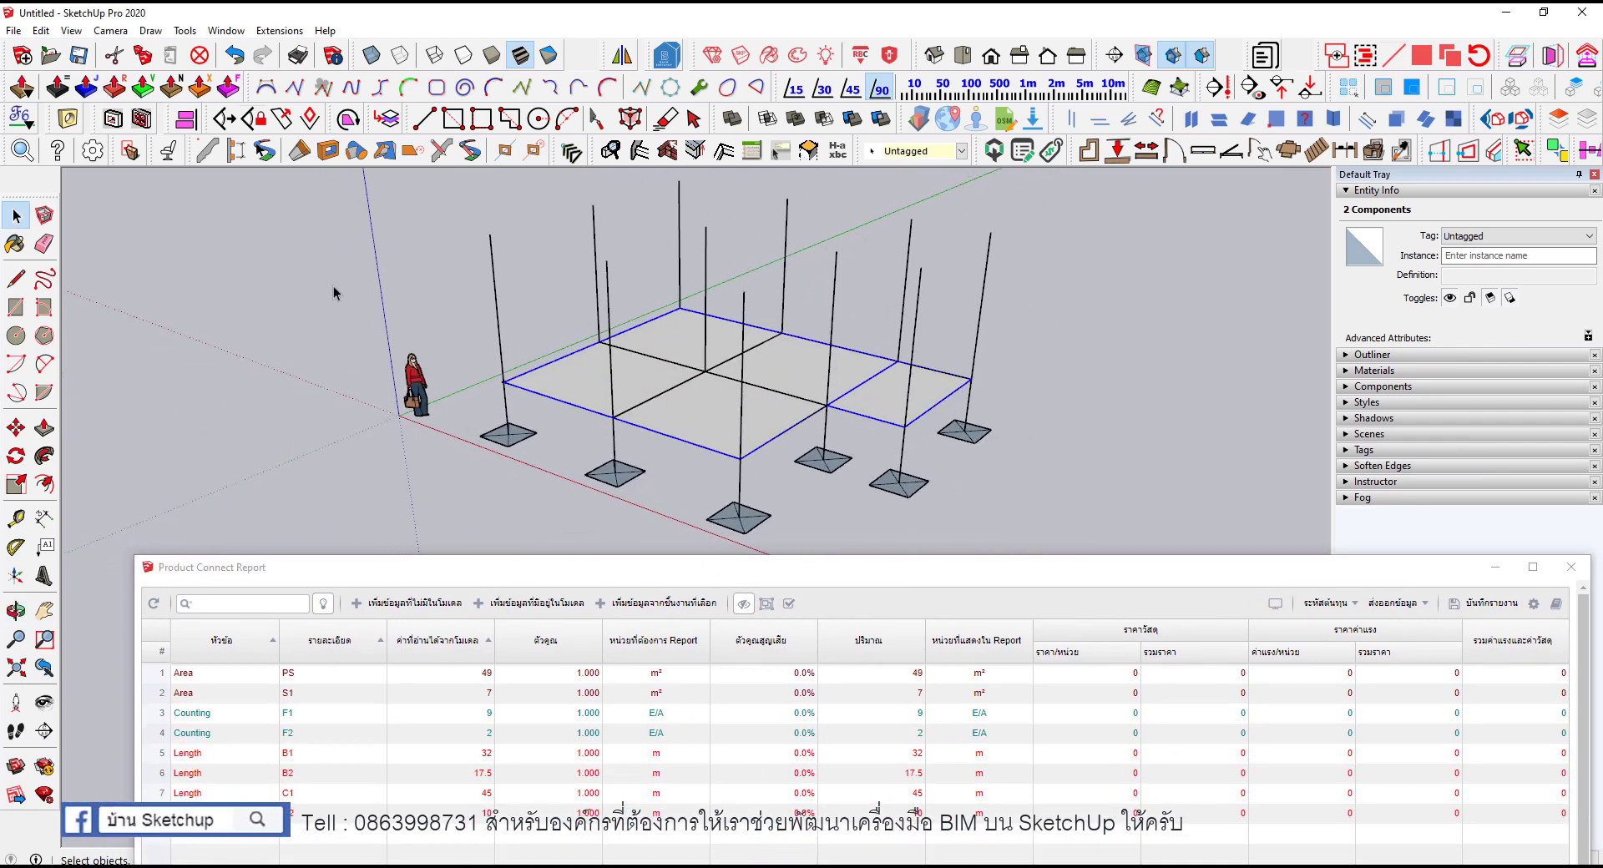
middle_drag(334, 293, 581, 417)
click(580, 418)
middle_drag(507, 378, 465, 368)
key(r)
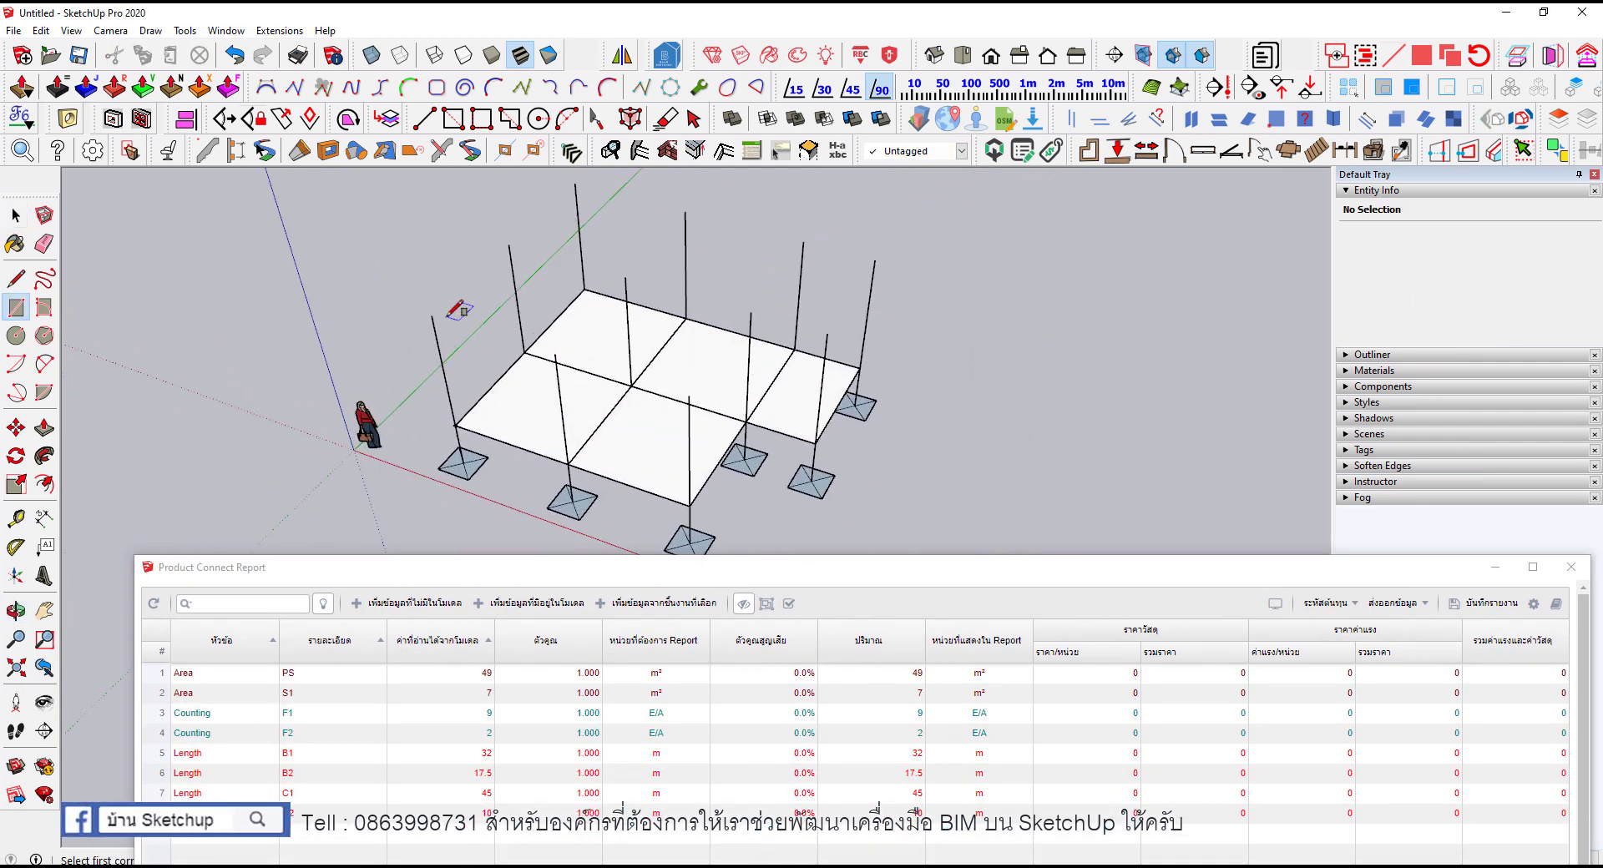
click(432, 316)
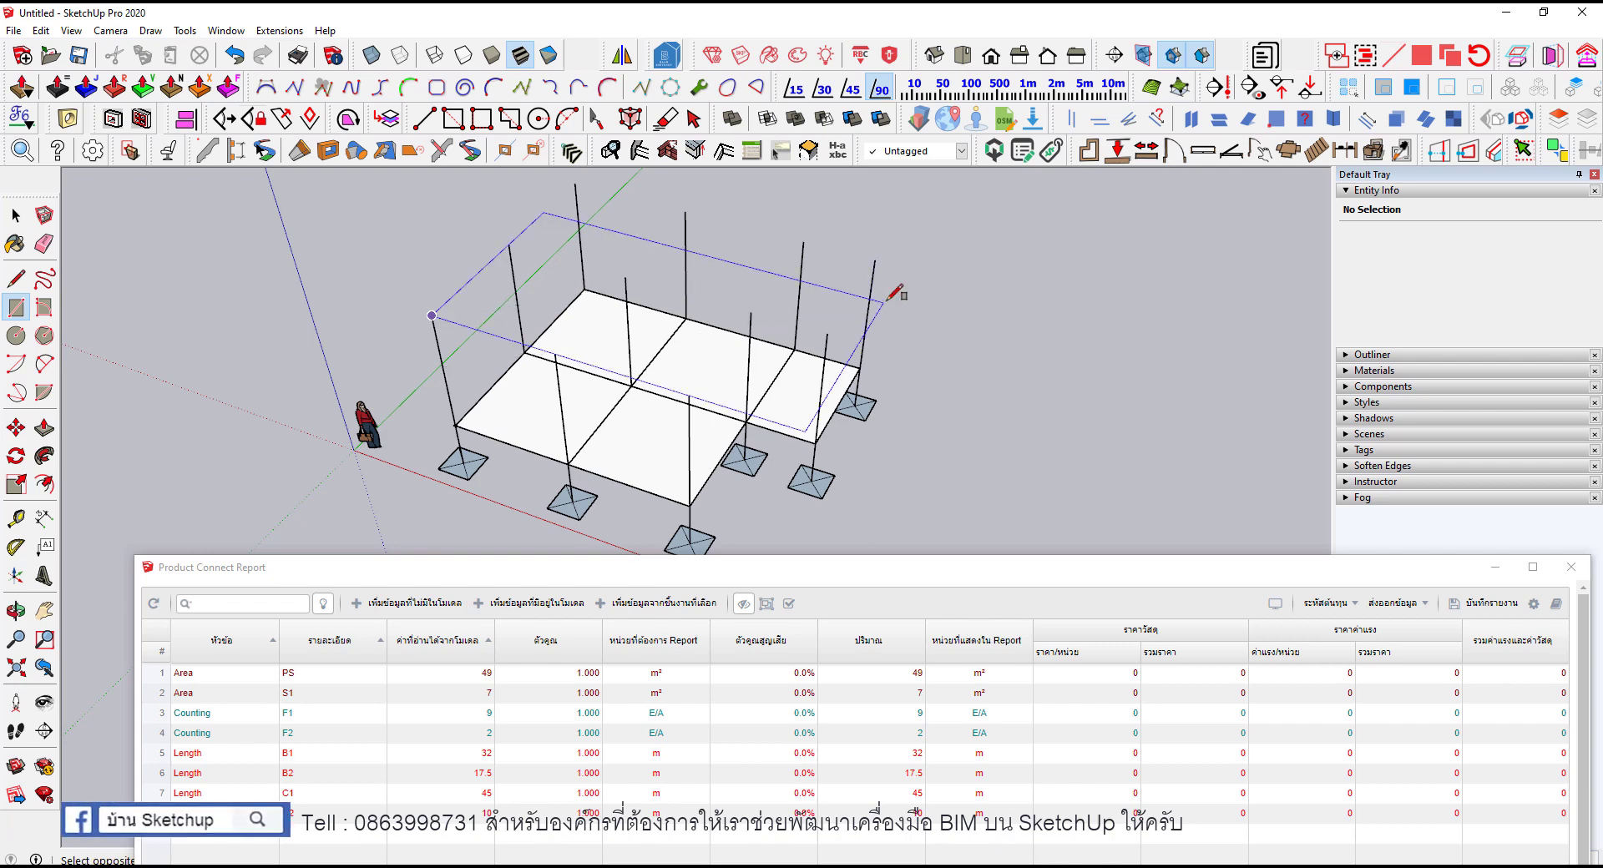
click(875, 259)
scroll(688, 396, up, 3)
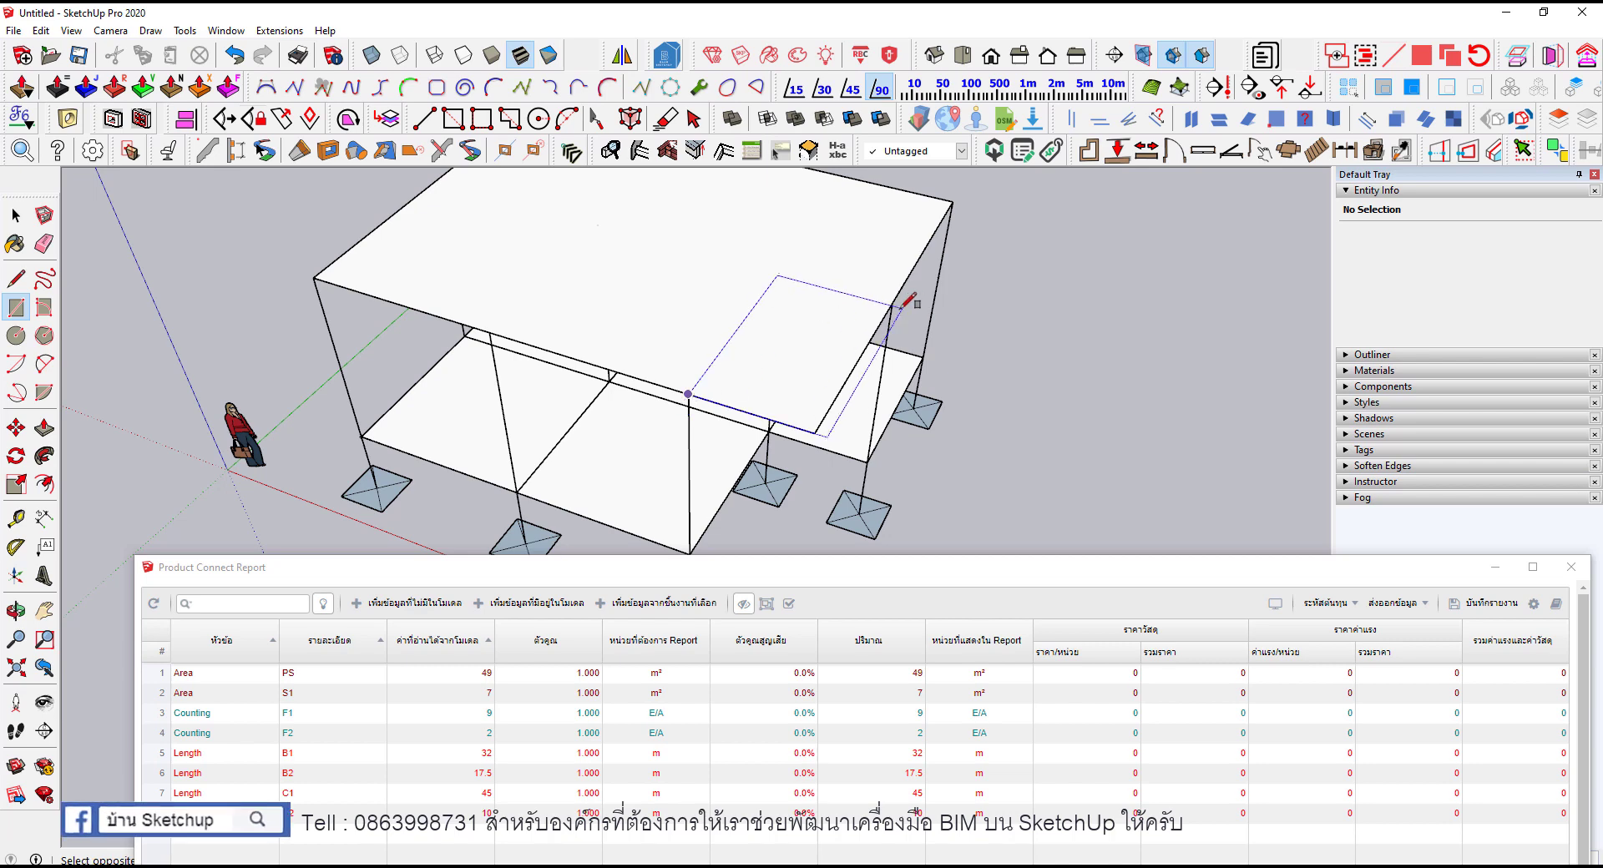
Step: Erase the roof's corner piece and delete the remaining L-shaped roof face
middle_drag(834, 339, 1166, 337)
key(e)
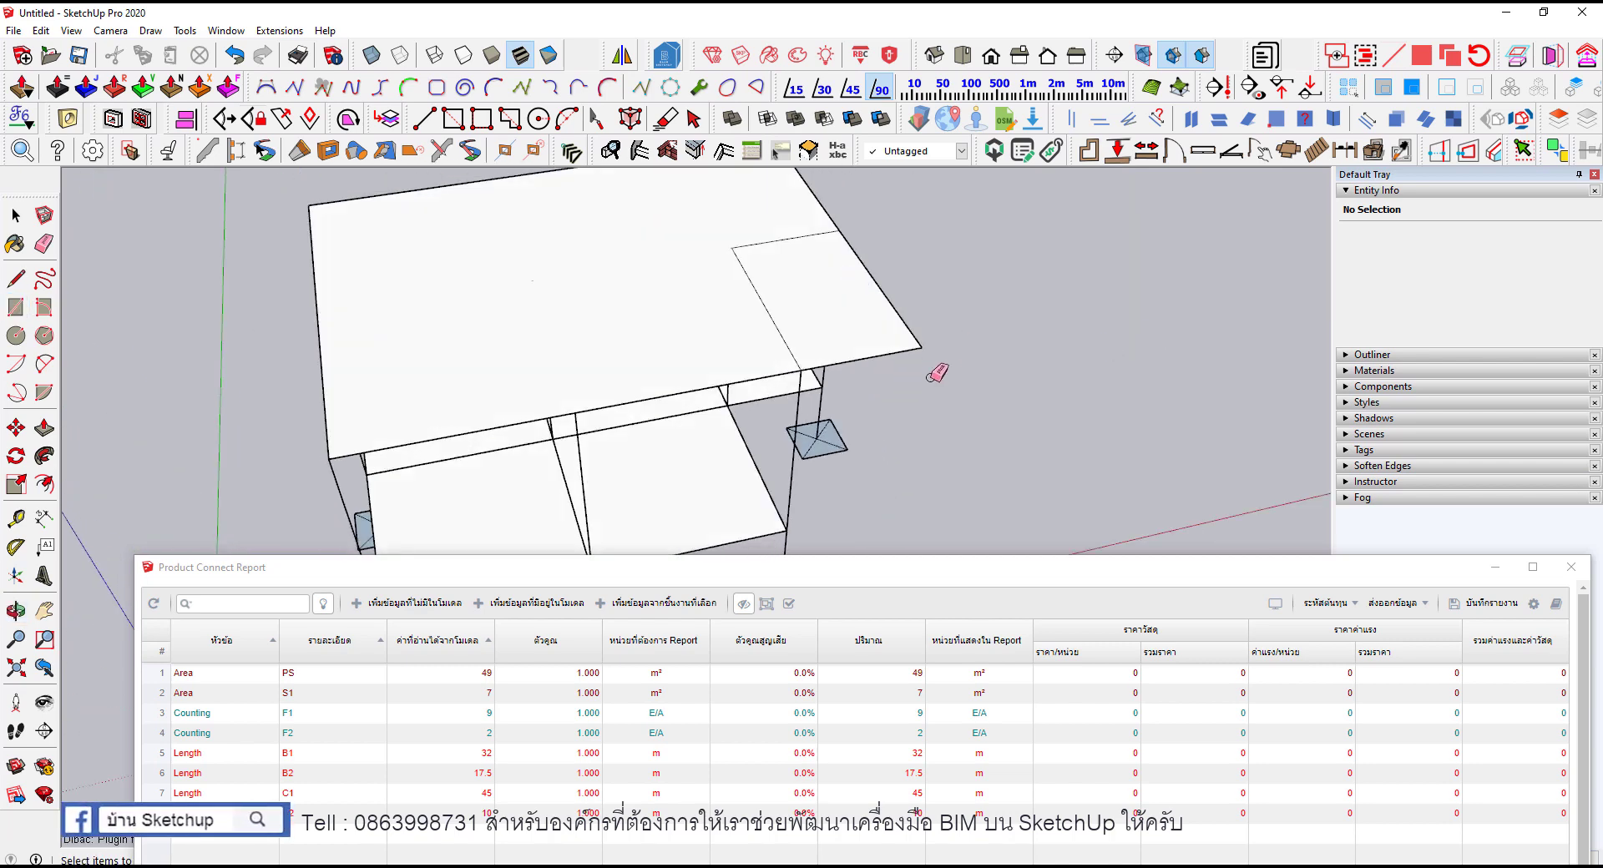
drag(922, 304, 927, 408)
scroll(918, 396, down, 2)
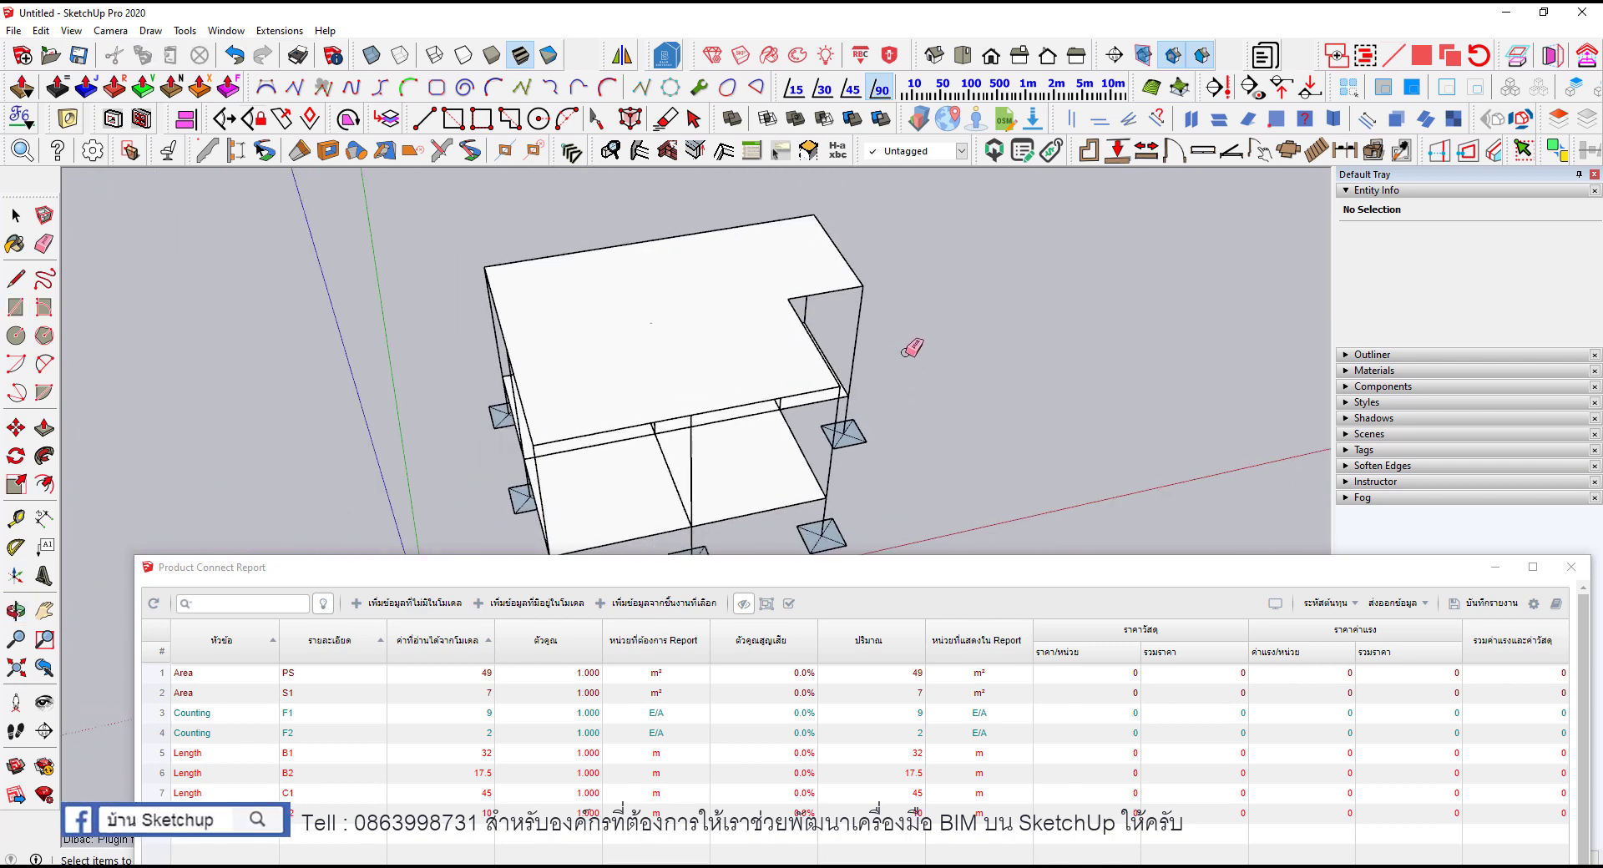
key(space)
click(754, 340)
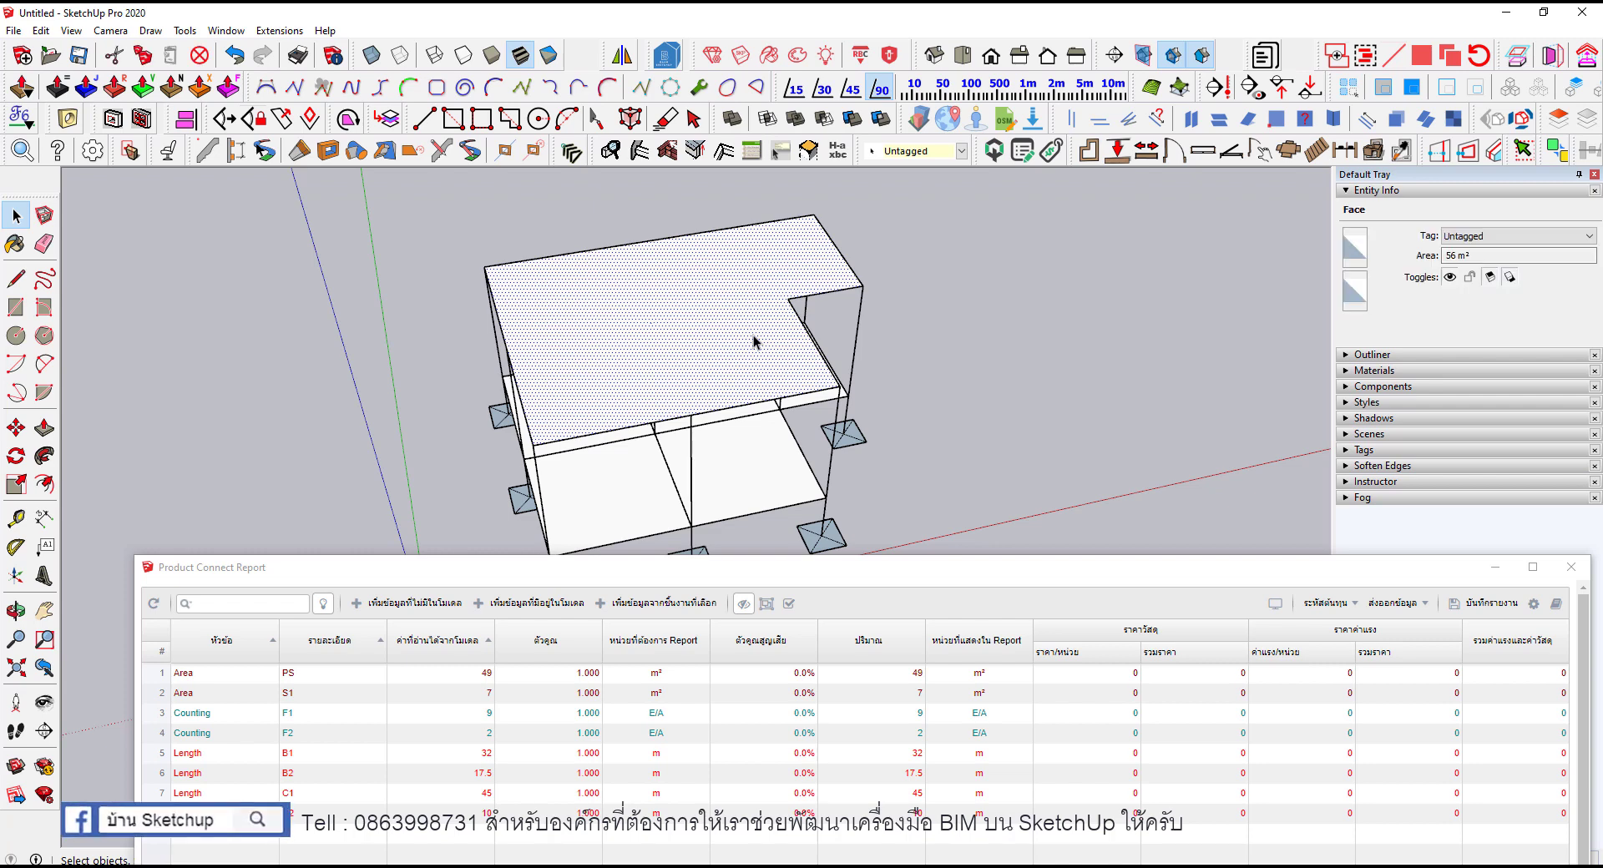
key(Delete)
Step: Redraw the closing roof edge and two dividing lines along the column lines
middle_drag(762, 347, 800, 356)
key(l)
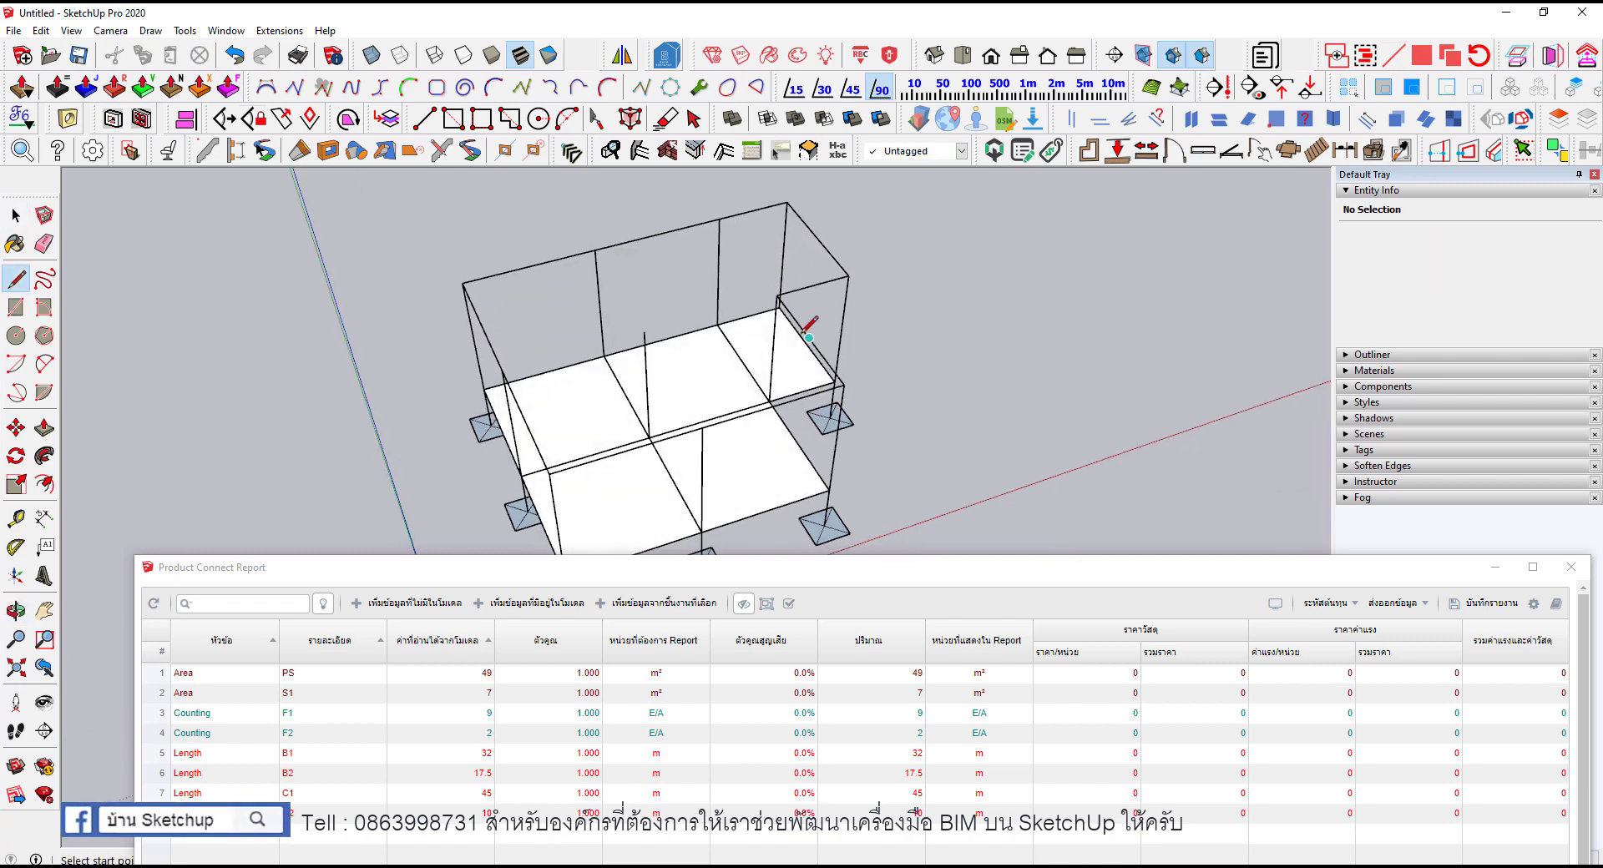
click(776, 296)
click(502, 370)
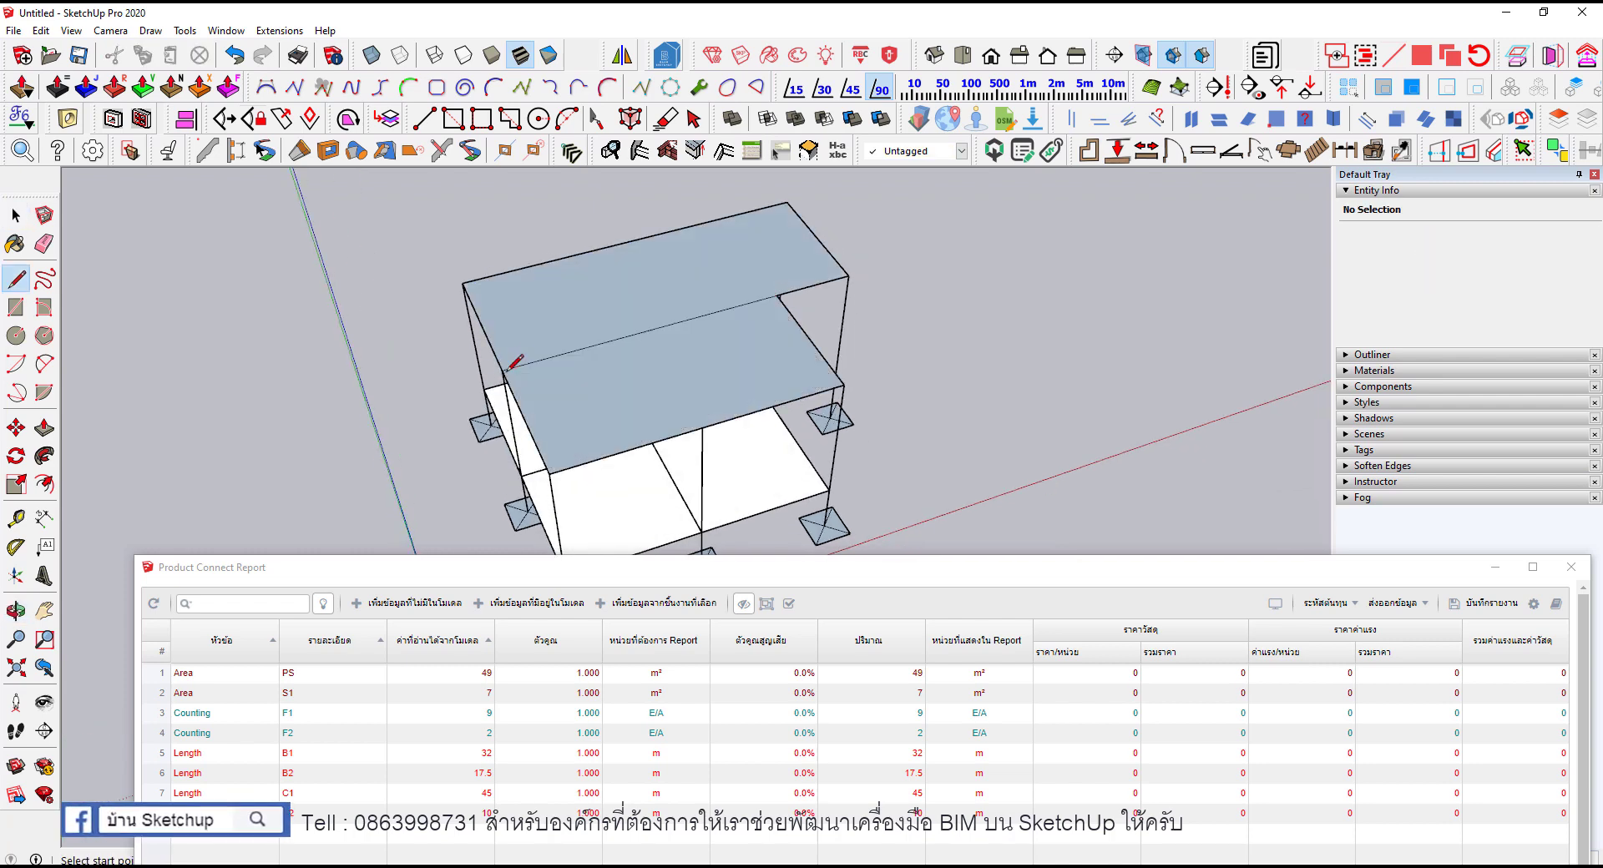
click(702, 427)
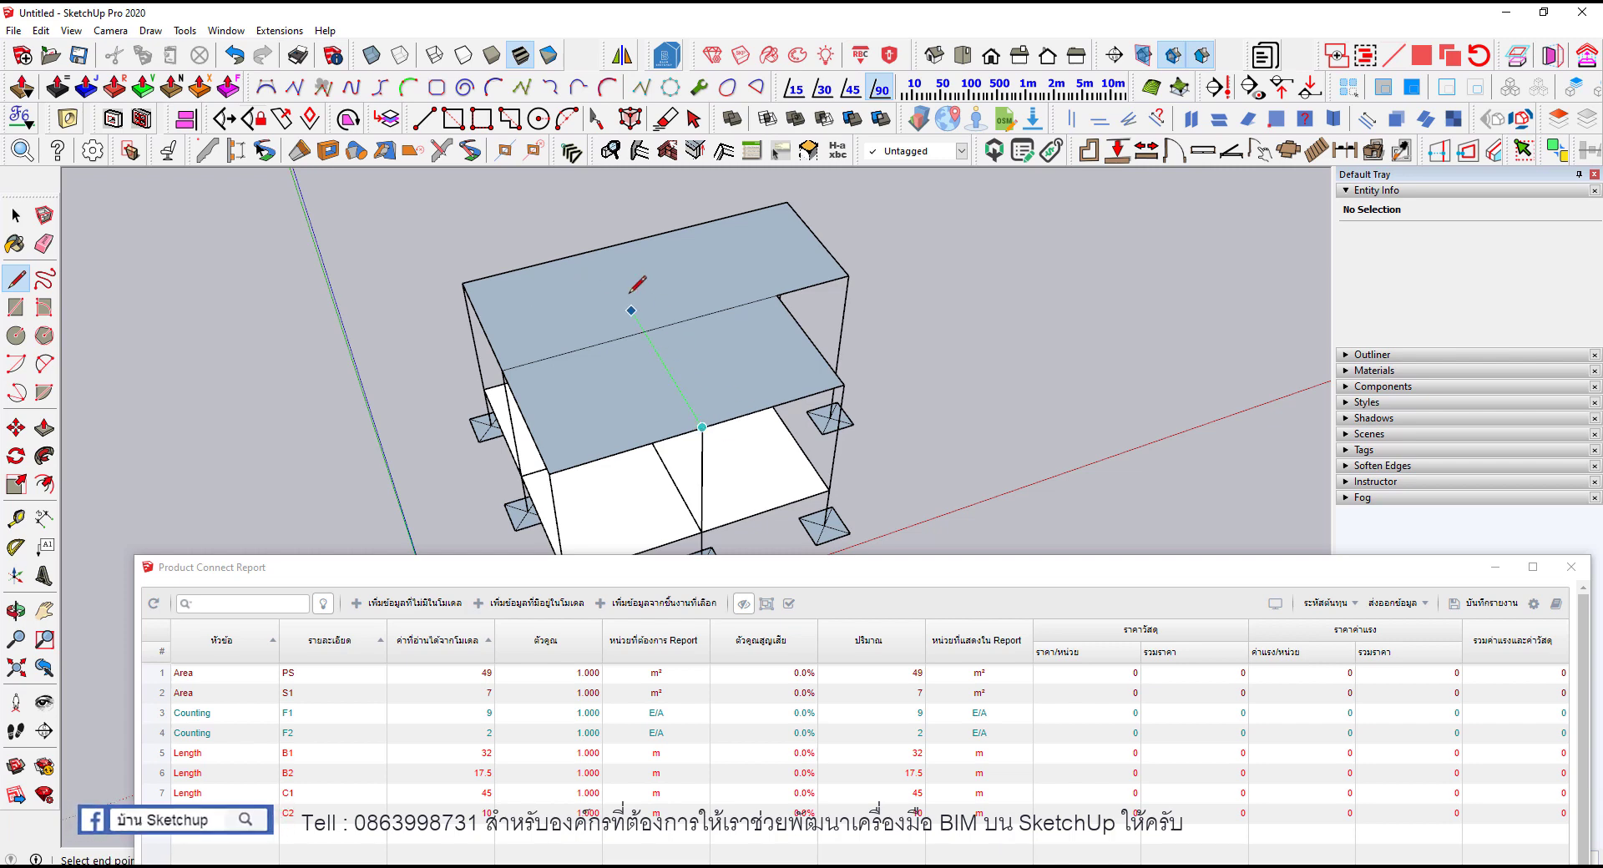
click(596, 251)
click(777, 295)
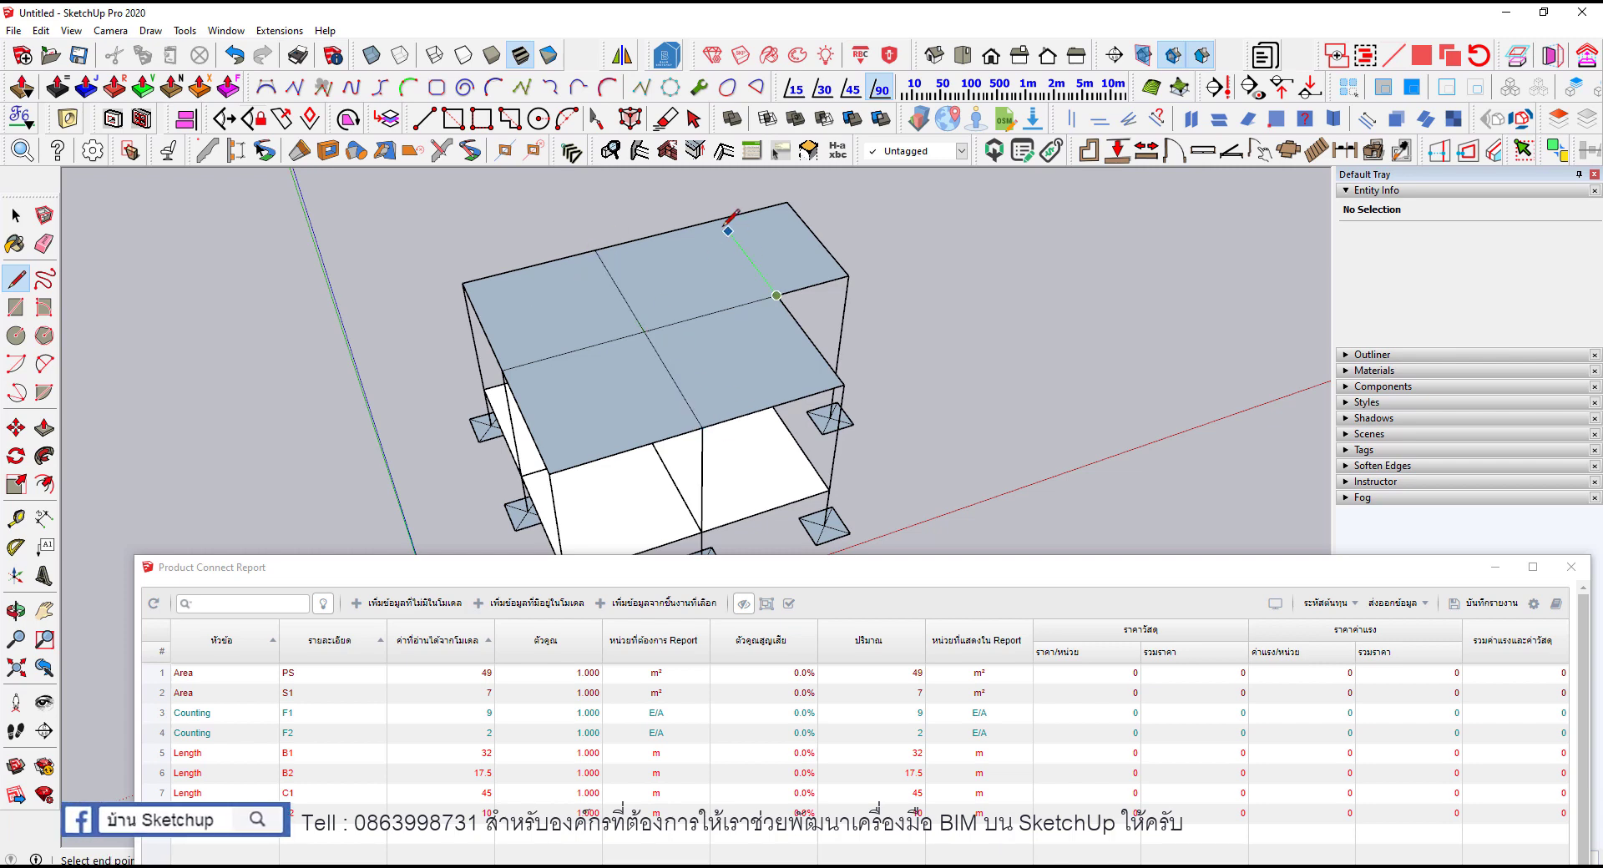
click(720, 220)
key(space)
Step: Delete the five roof faces, leaving only the top edge grid, then select it
click(643, 292)
shift+click(607, 310)
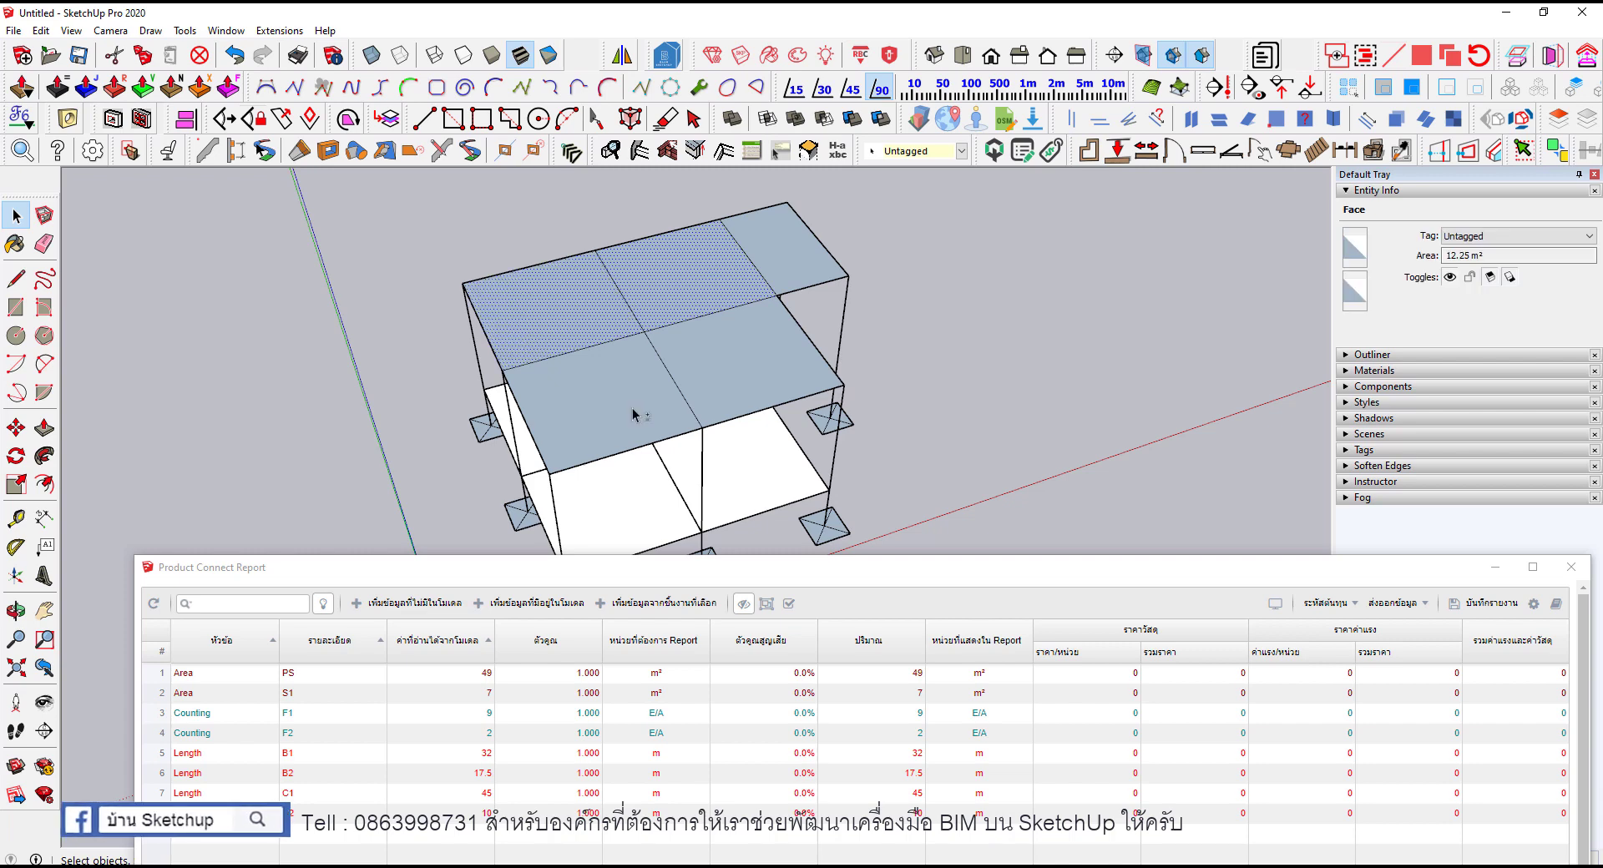
shift+click(646, 415)
shift+click(734, 378)
shift+click(776, 258)
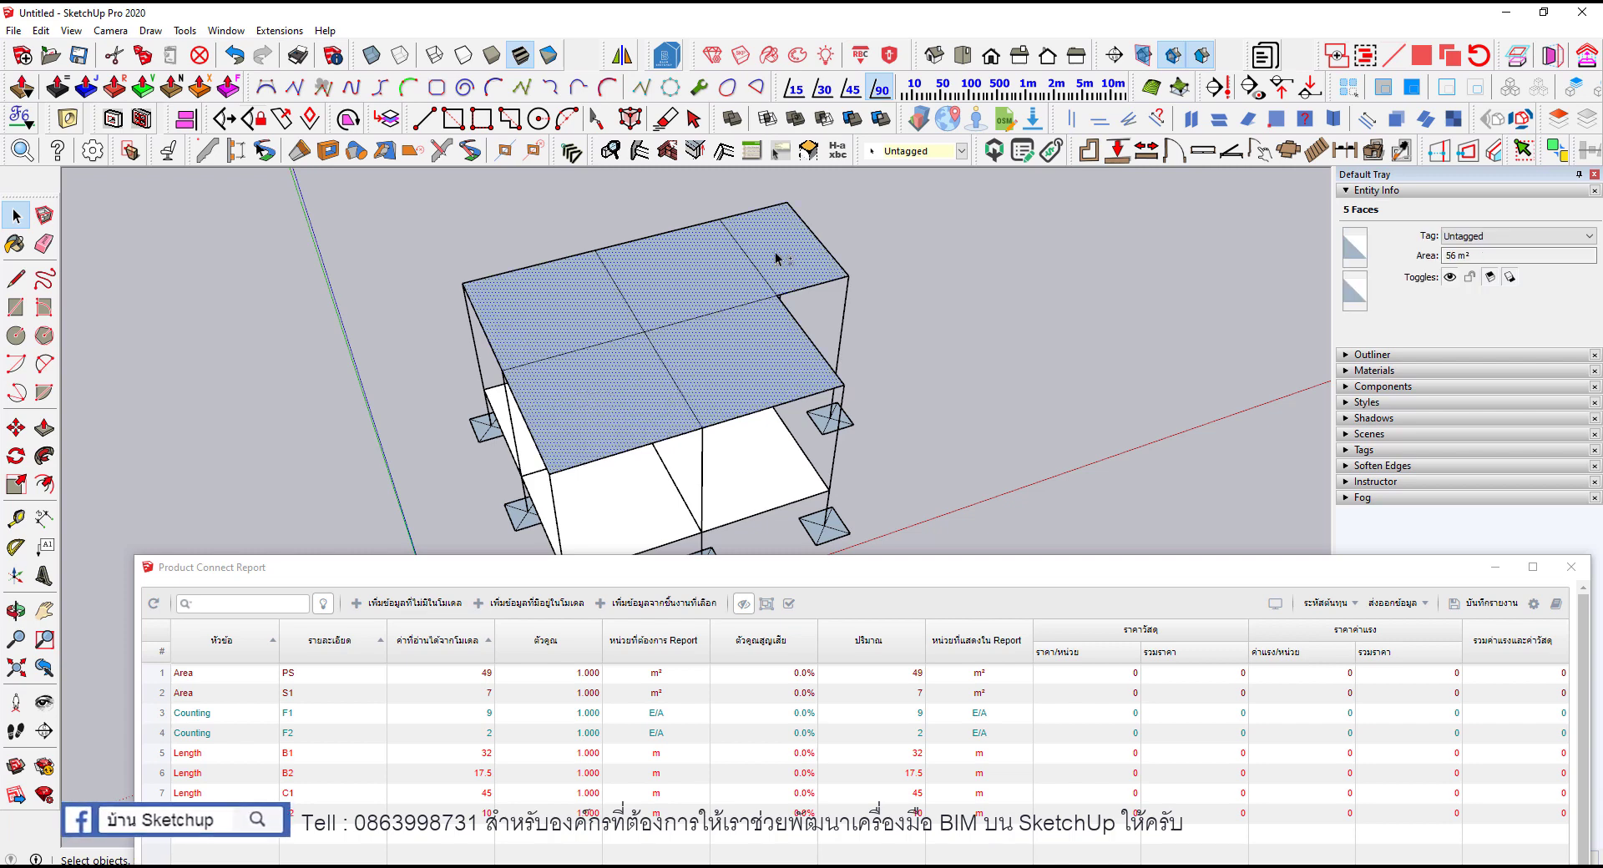
key(Delete)
mouse_move(816, 382)
middle_down()
mouse_move(730, 360)
mouse_move(718, 326)
middle_up()
triple_click(718, 325)
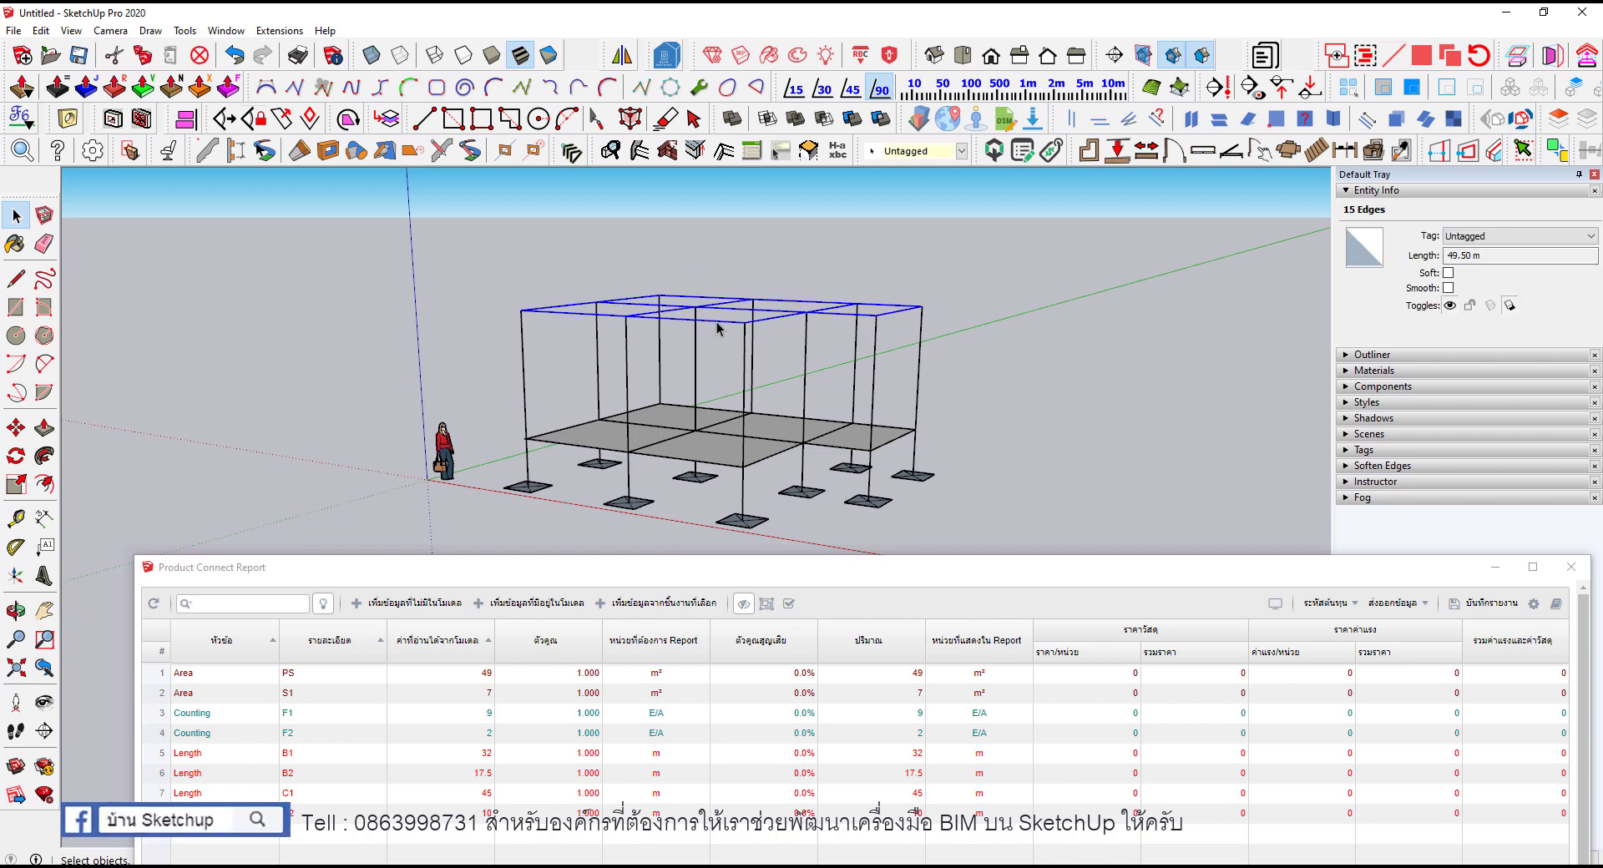
Step: Turn the selected 15-edge upper beam grid into its own component
right_click(717, 327)
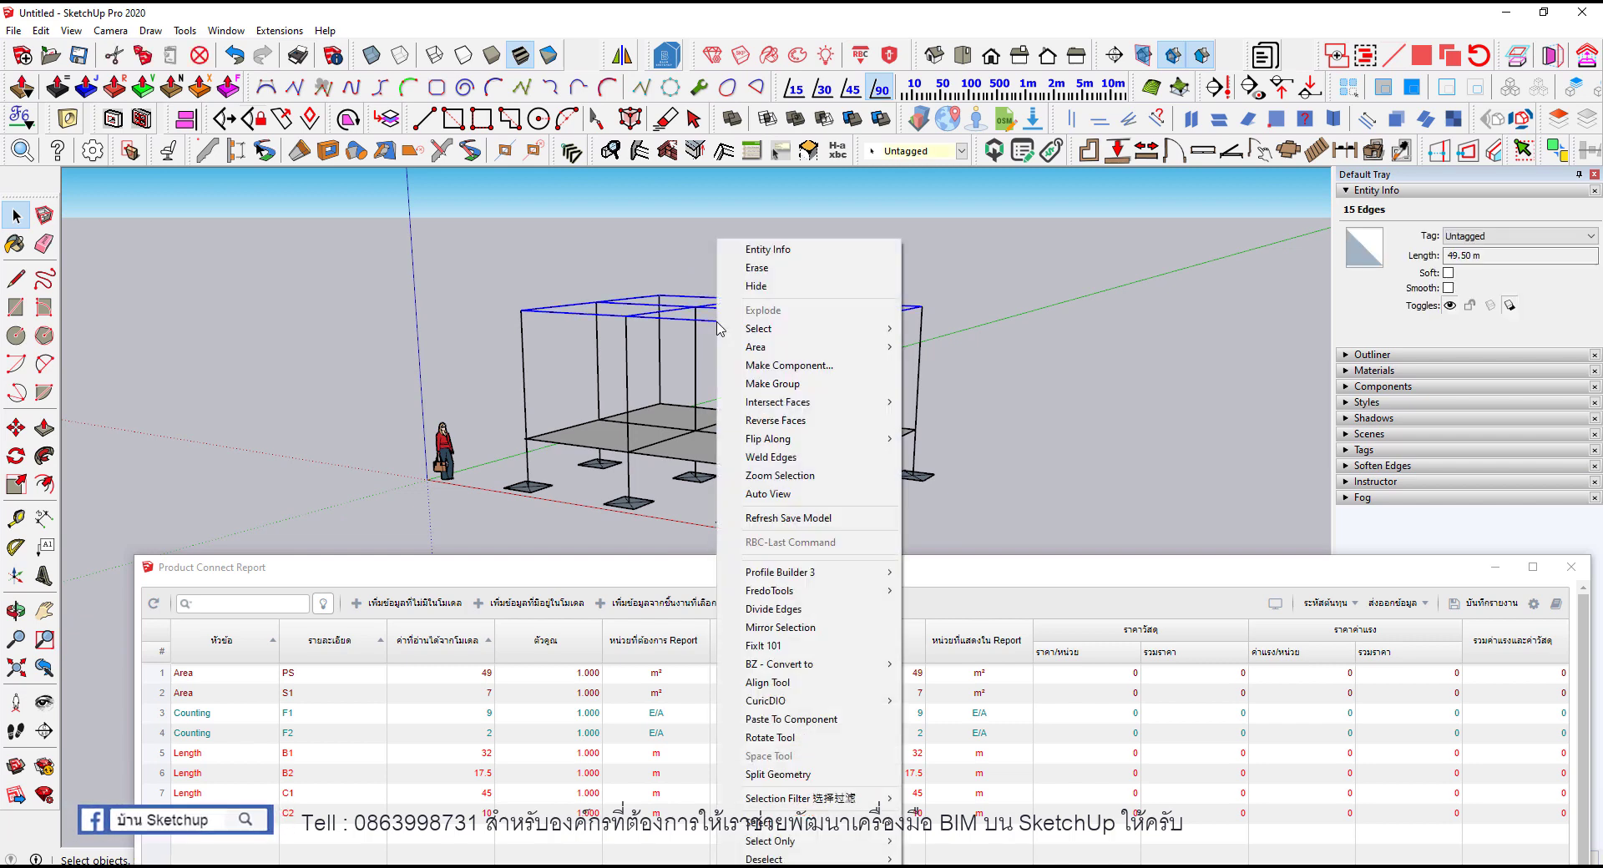
click(800, 375)
text(v)
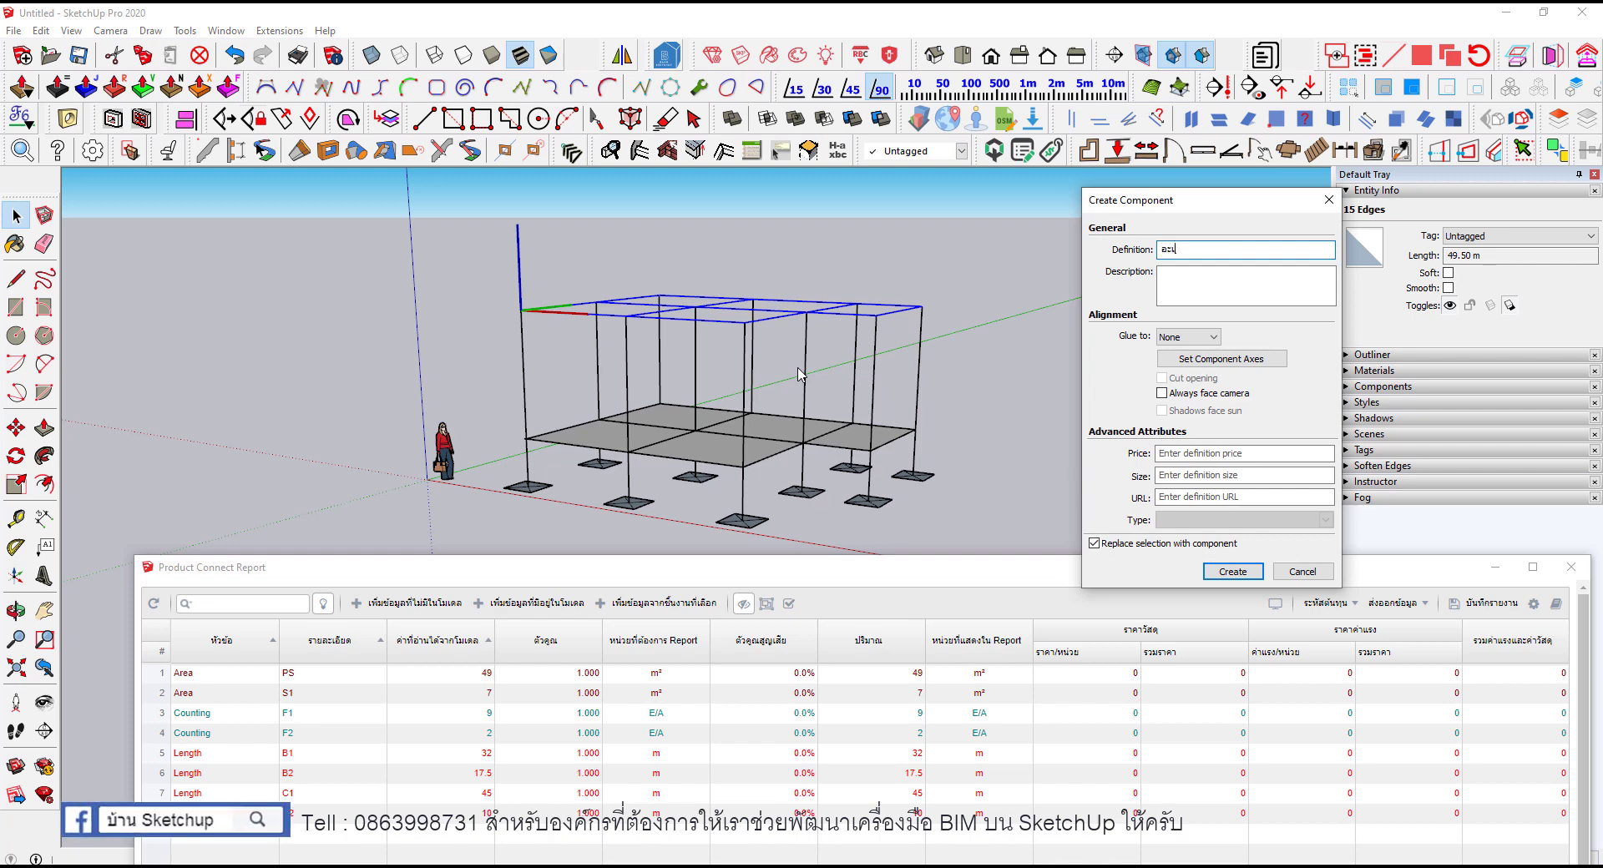
click(1232, 571)
mouse_move(751, 384)
middle_down()
mouse_move(705, 449)
mouse_move(530, 307)
middle_up()
Step: Draw a rectangle across the top frame corners to form the top slab face
key(r)
click(531, 307)
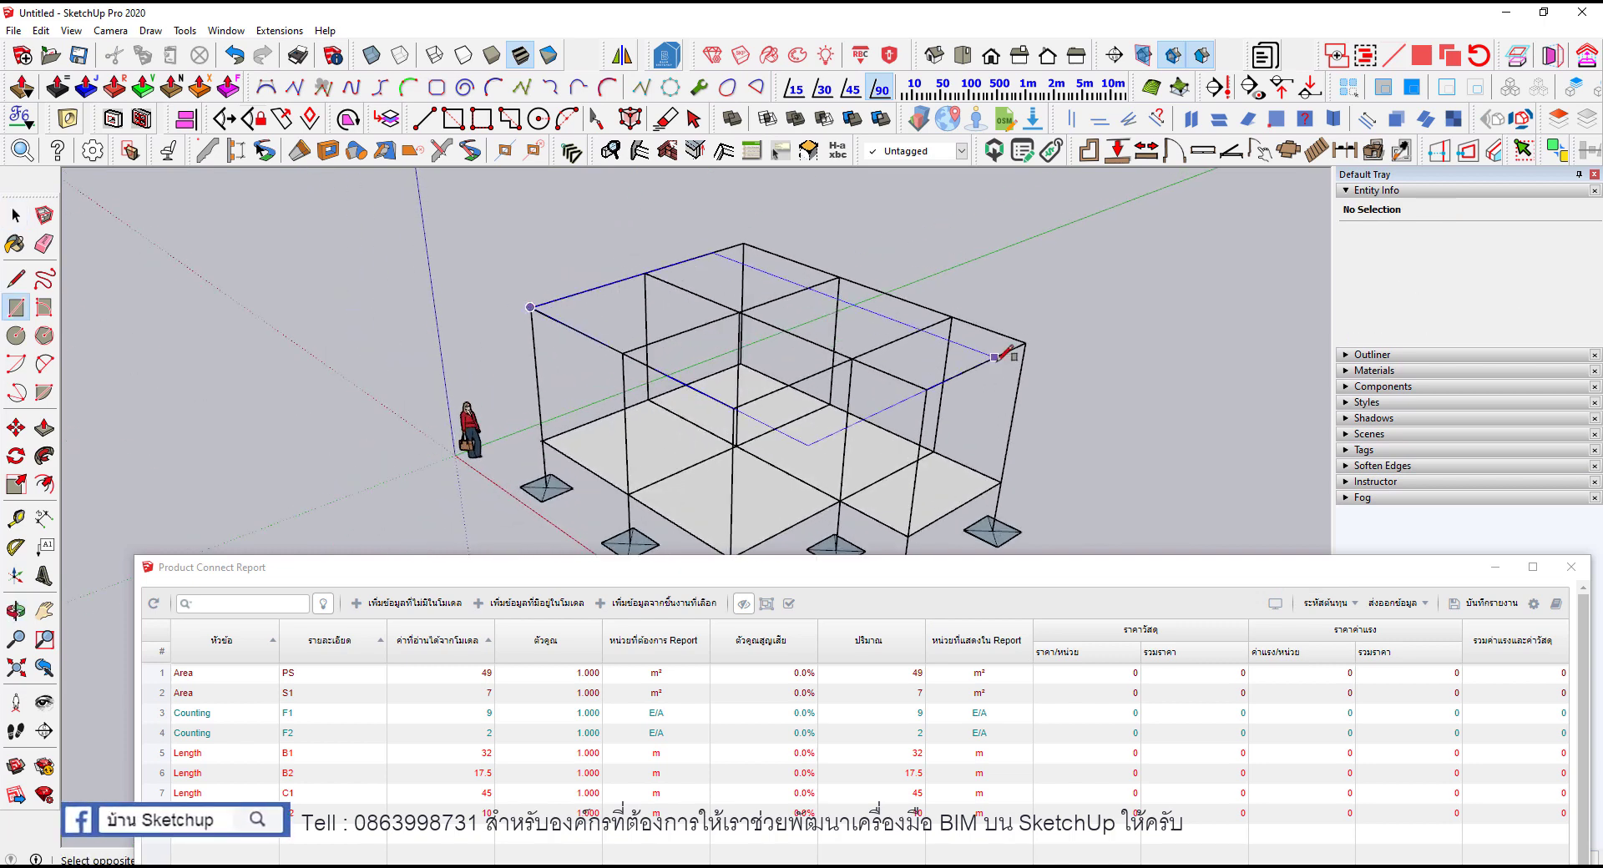
click(1026, 343)
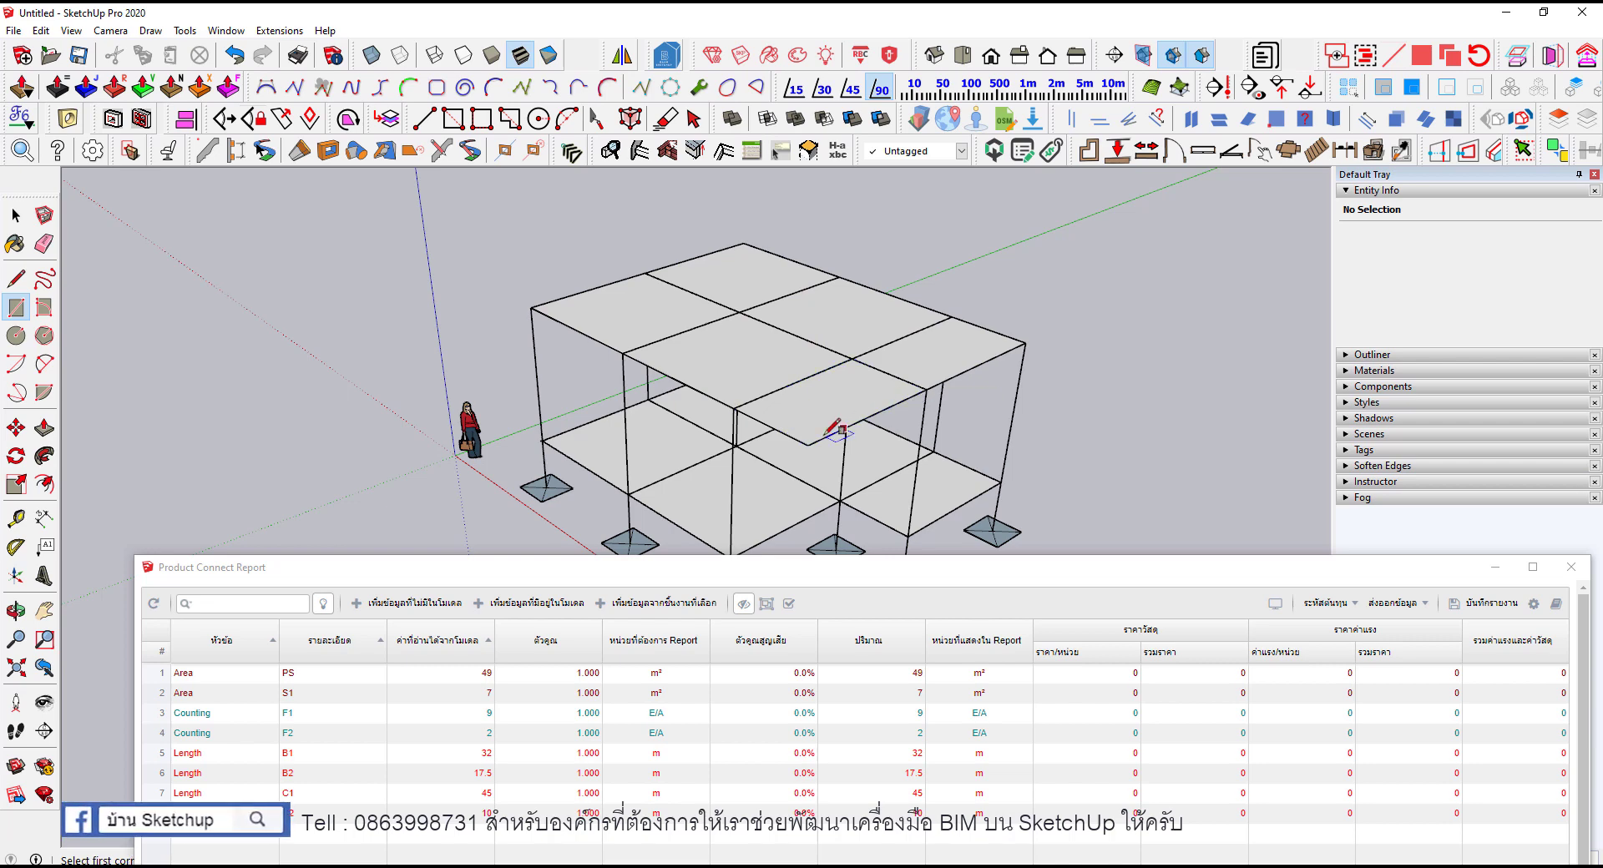
key(space)
scroll(751, 400, down, 3)
click(726, 369)
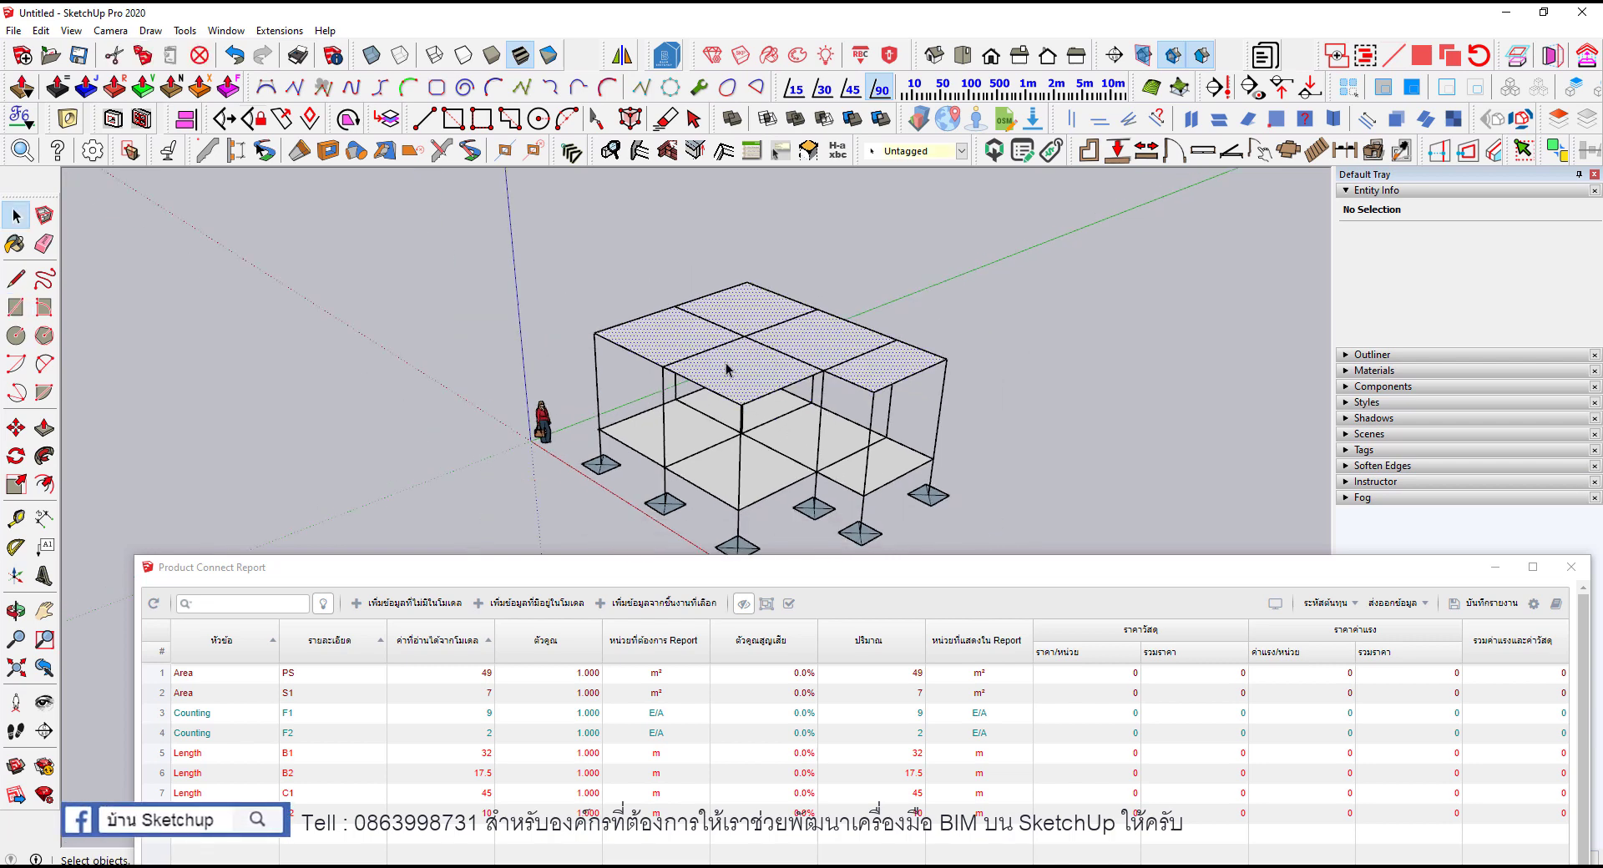
Step: Try drawing a line from the slab corner, then leave the Line tool
mouse_move(726, 363)
middle_down()
mouse_move(494, 326)
mouse_move(982, 387)
middle_up()
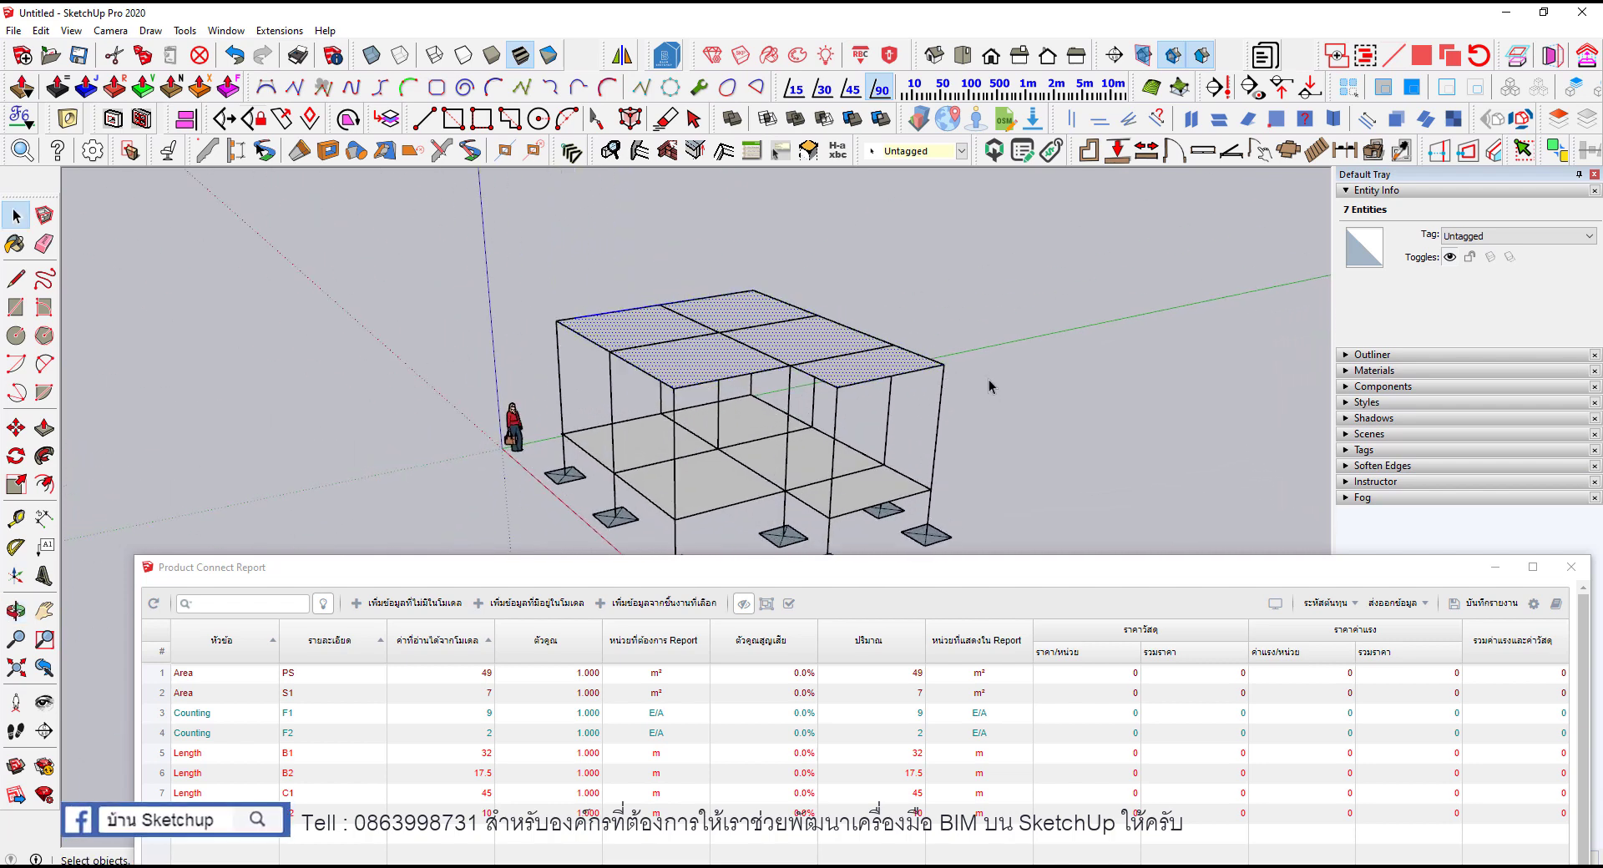
key(l)
click(943, 364)
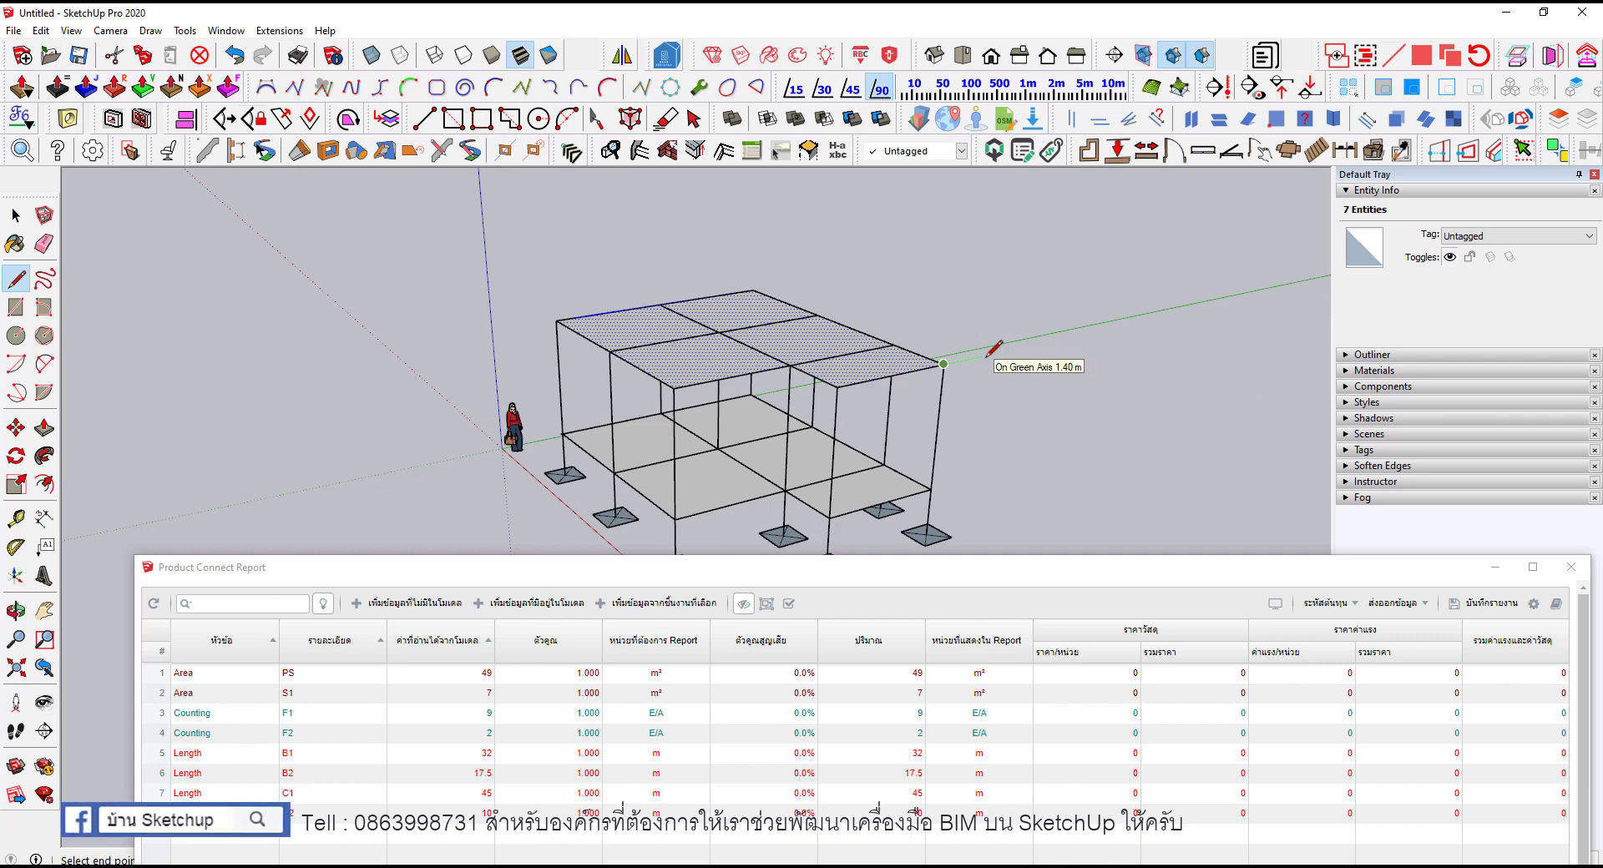
key(Return)
mouse_move(995, 347)
middle_down()
mouse_move(725, 393)
mouse_move(715, 447)
mouse_move(1058, 461)
middle_up()
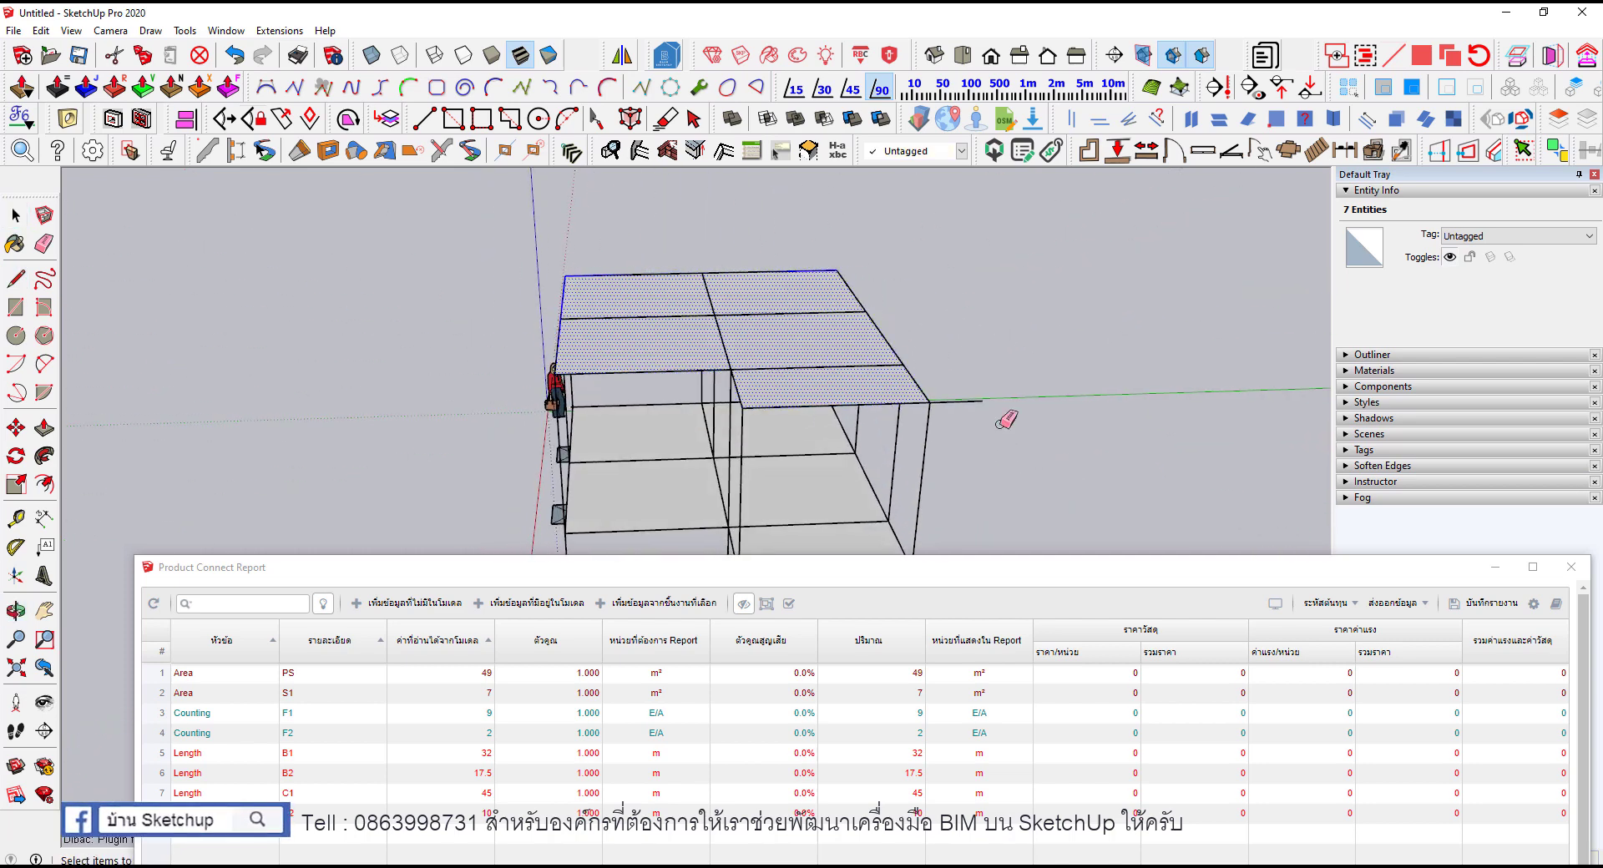
key(space)
Step: Show the 1001bit - tools toolbar and place it beside the model
right_click(1260, 71)
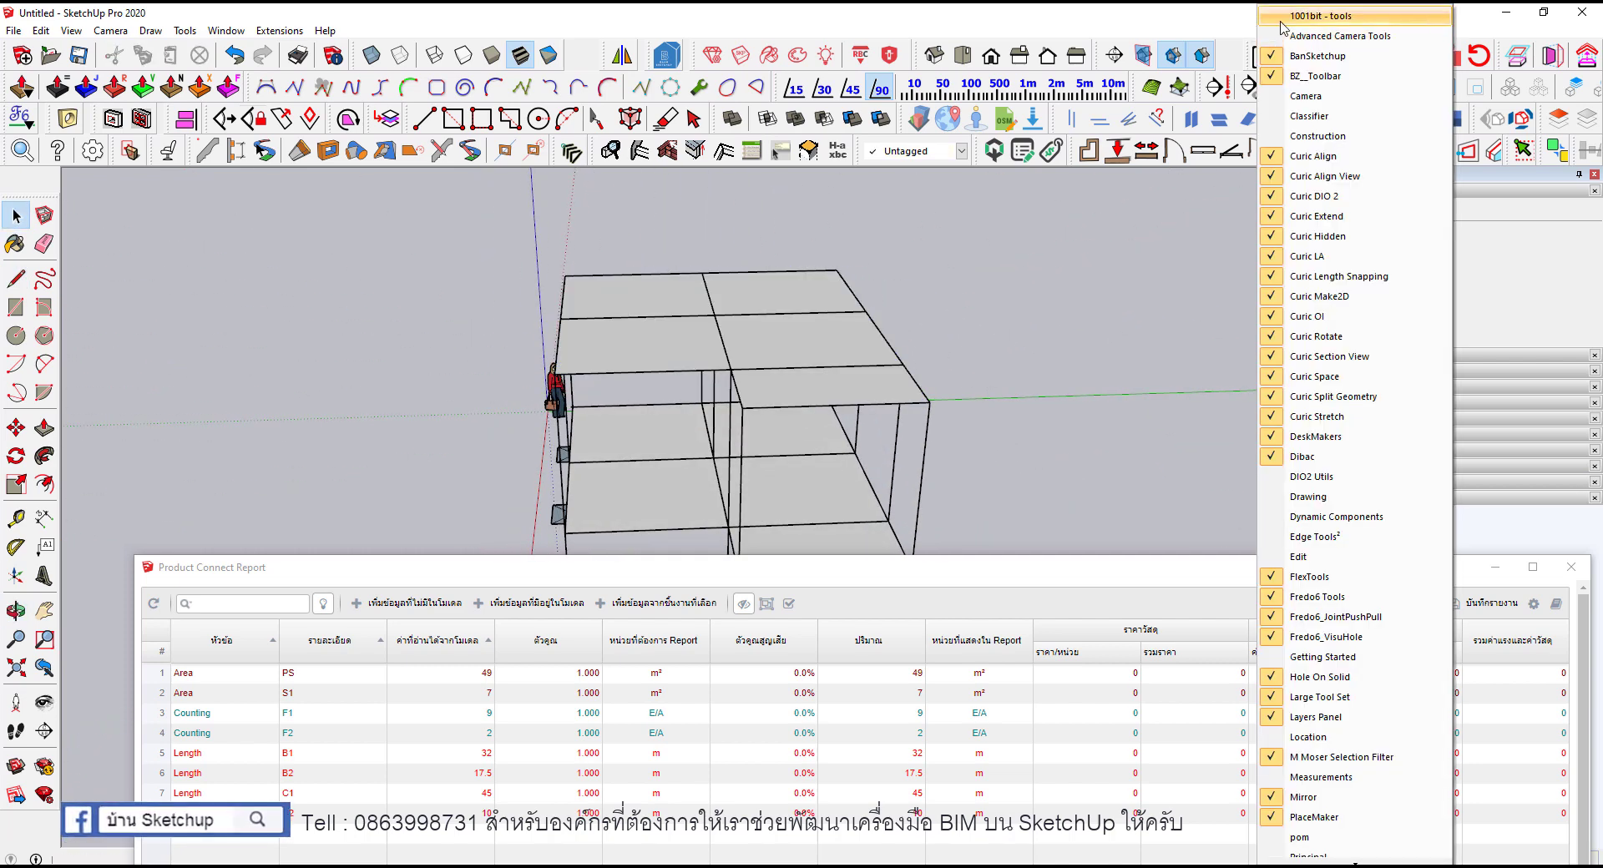
click(1283, 17)
drag(170, 567, 165, 795)
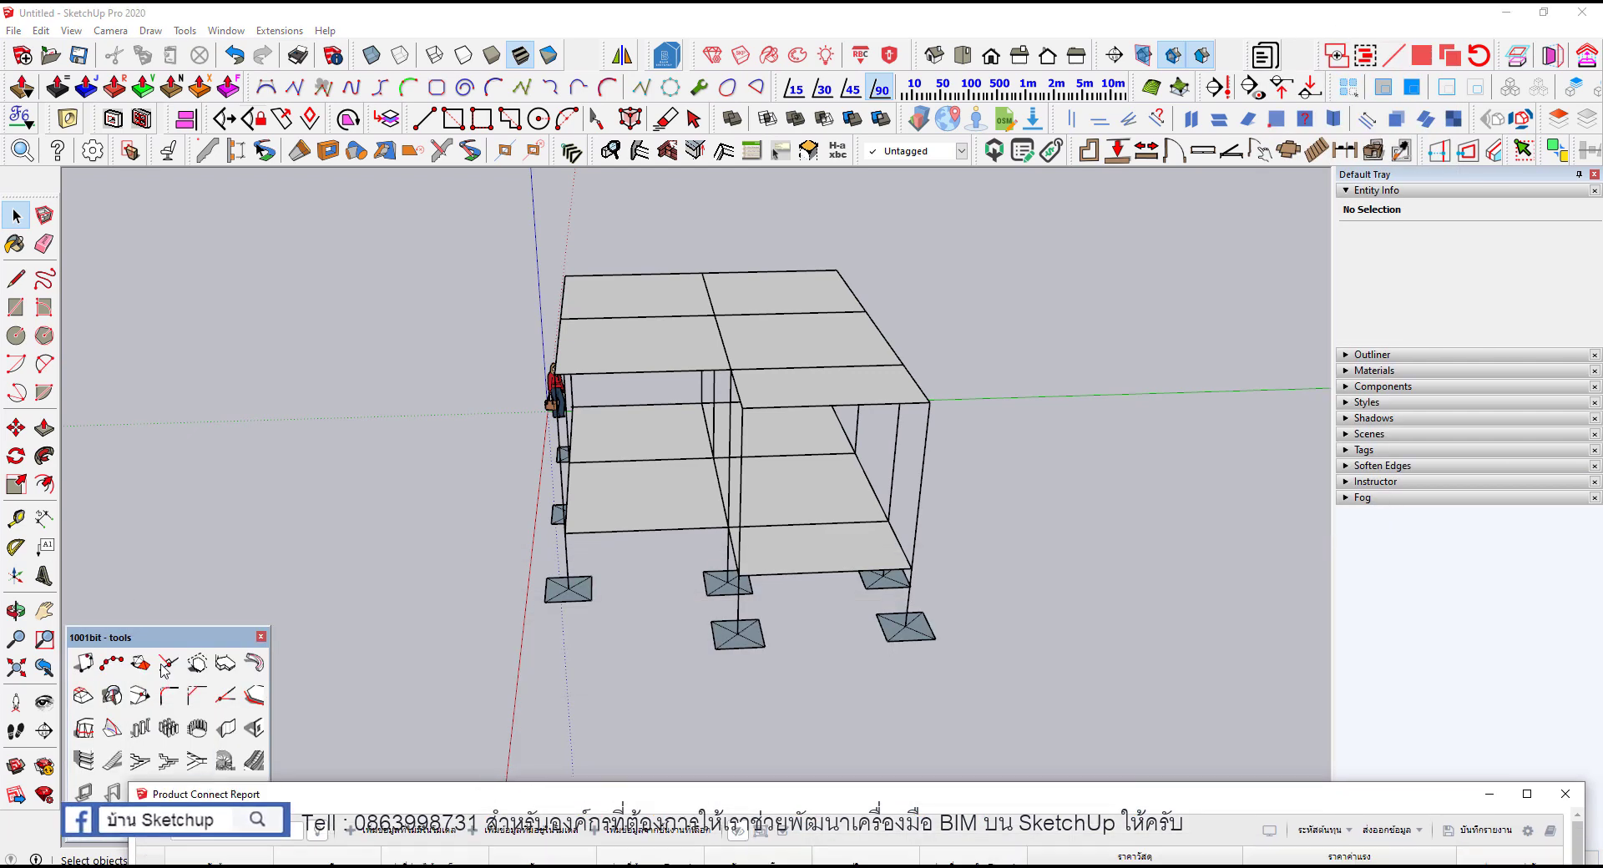
drag(130, 641, 1122, 221)
Step: Create a 1001bit hip roof over the top slab with 1.00 m overhang
double_click(774, 341)
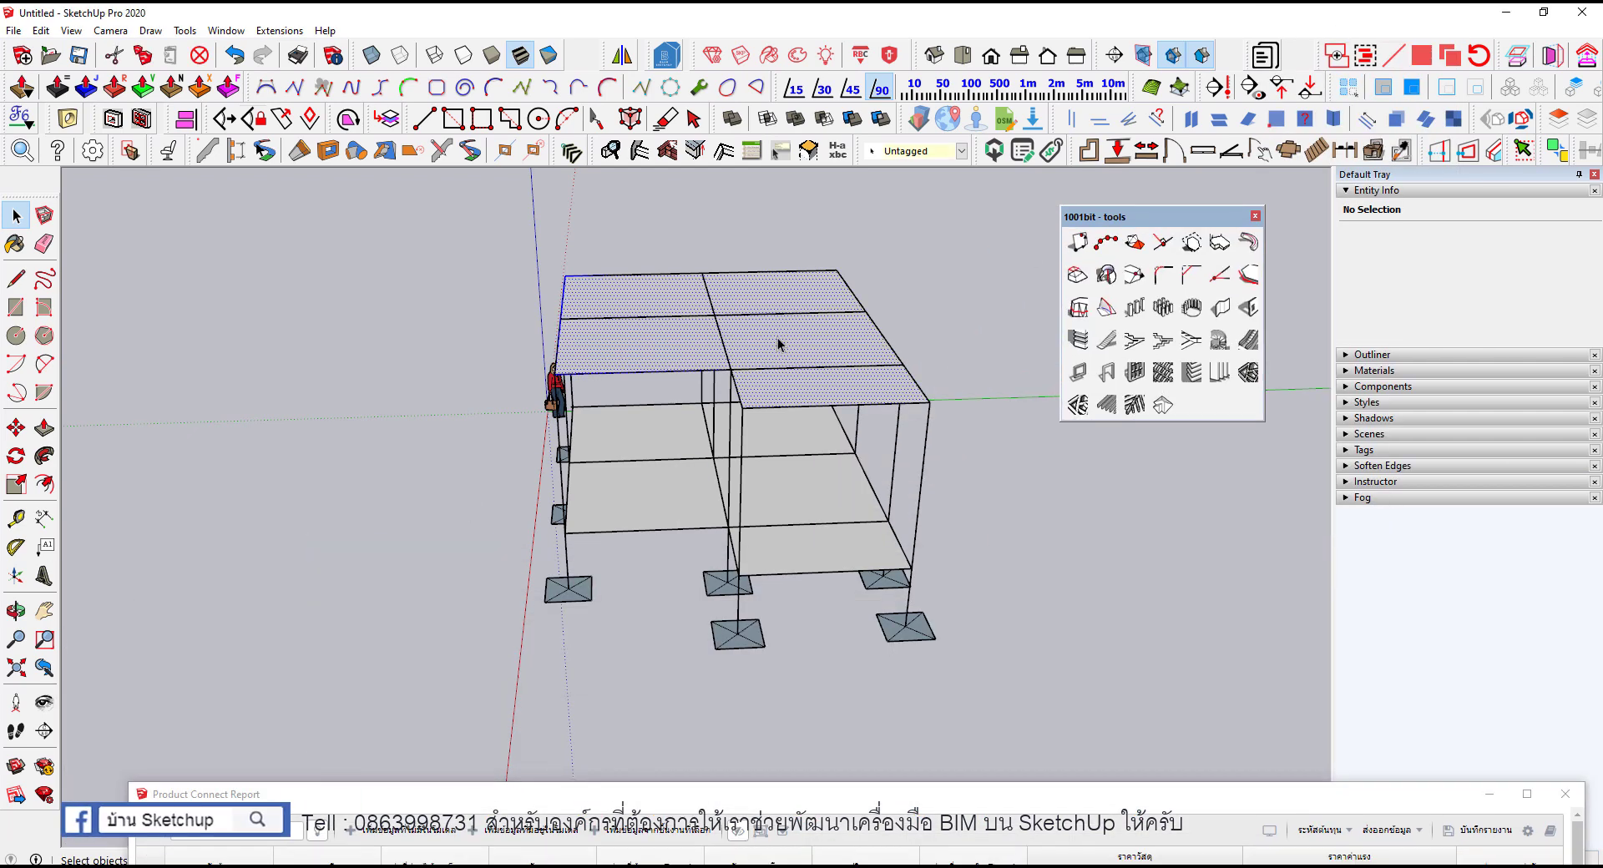
middle_drag(773, 337, 979, 329)
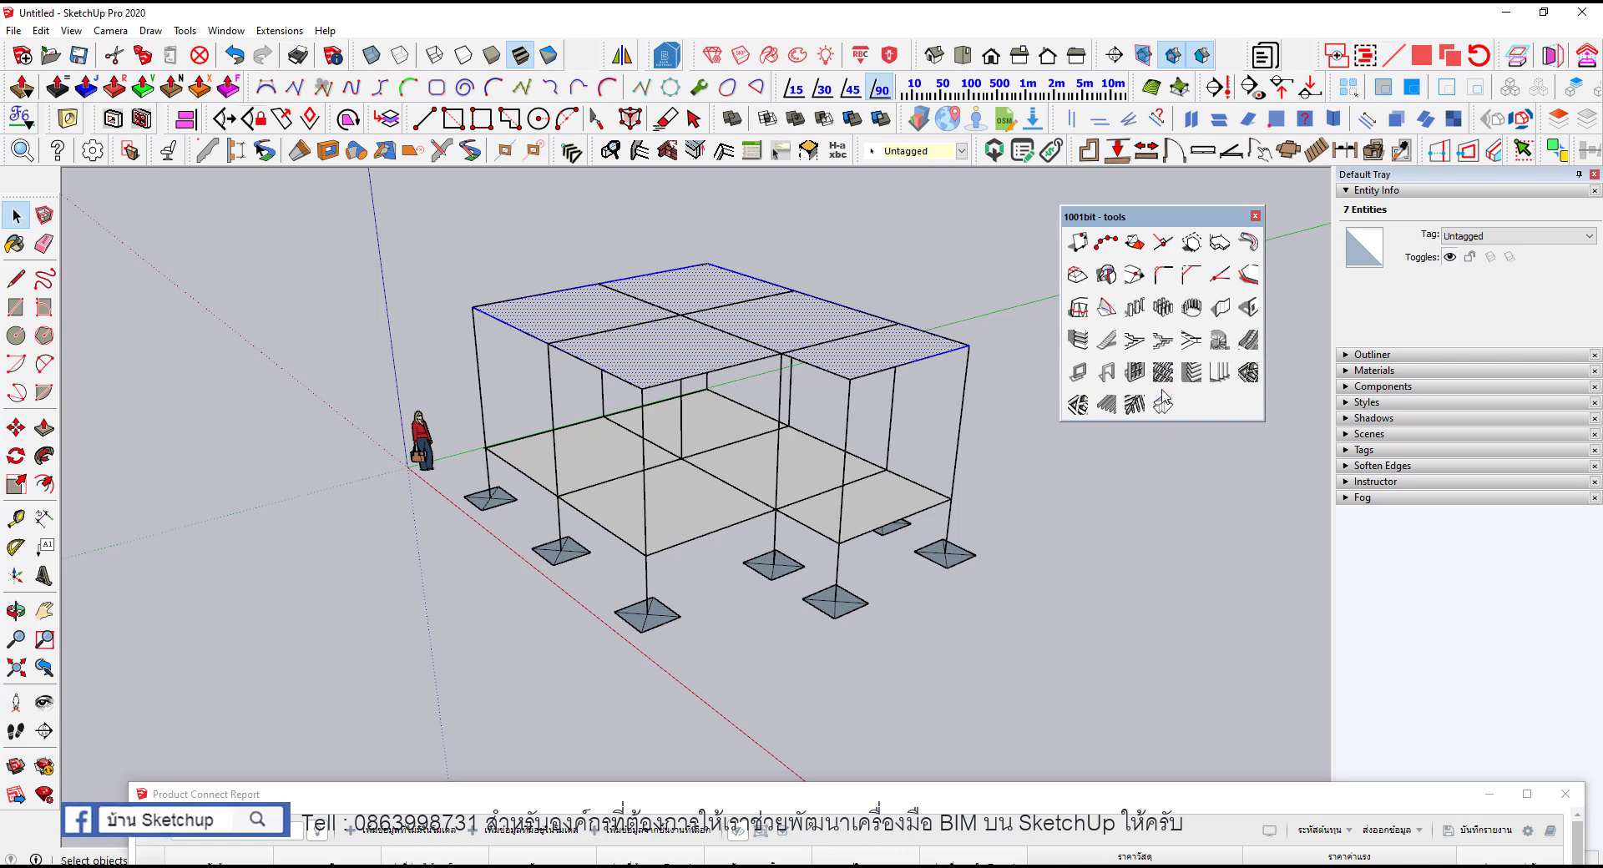
click(1163, 404)
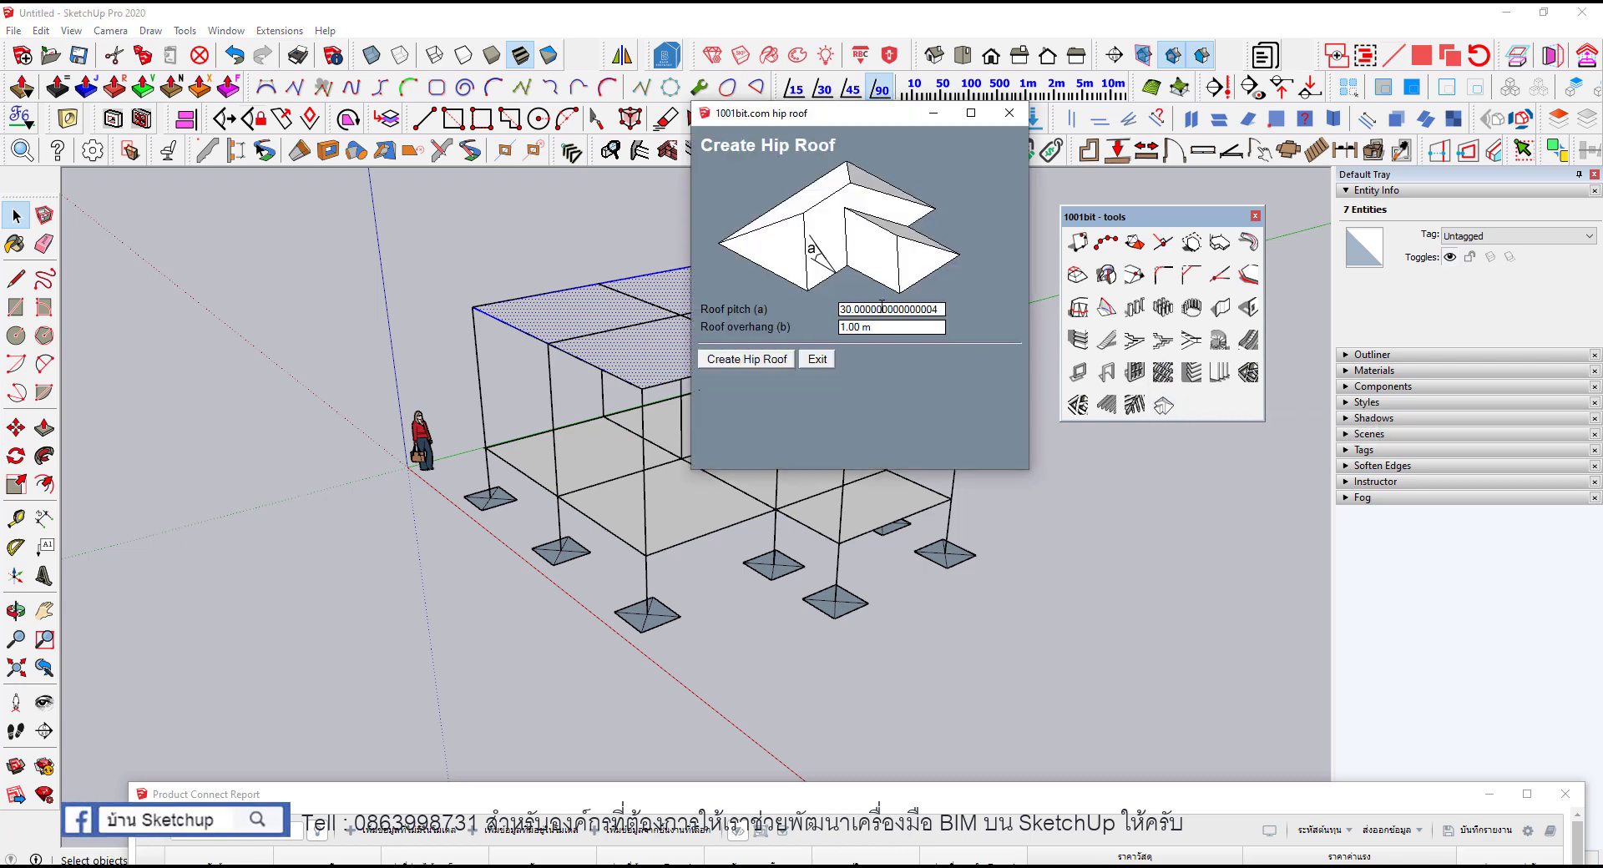
click(886, 329)
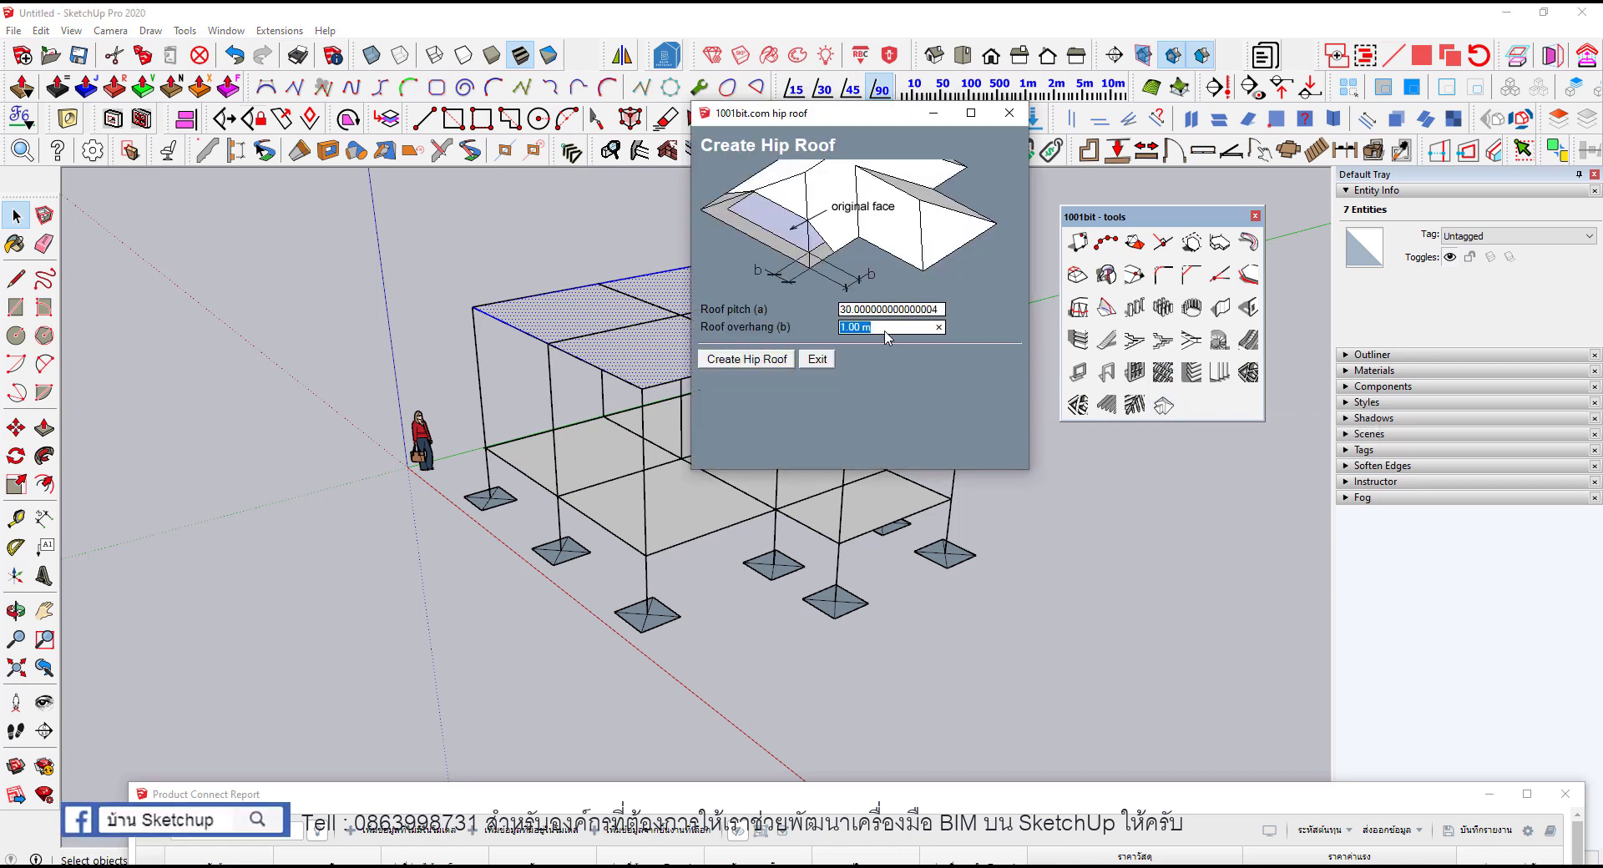
click(780, 361)
mouse_move(780, 360)
middle_down()
mouse_move(733, 257)
mouse_move(652, 364)
mouse_move(705, 384)
middle_up()
Step: Explode the hip roof group into separate faces
right_click(706, 384)
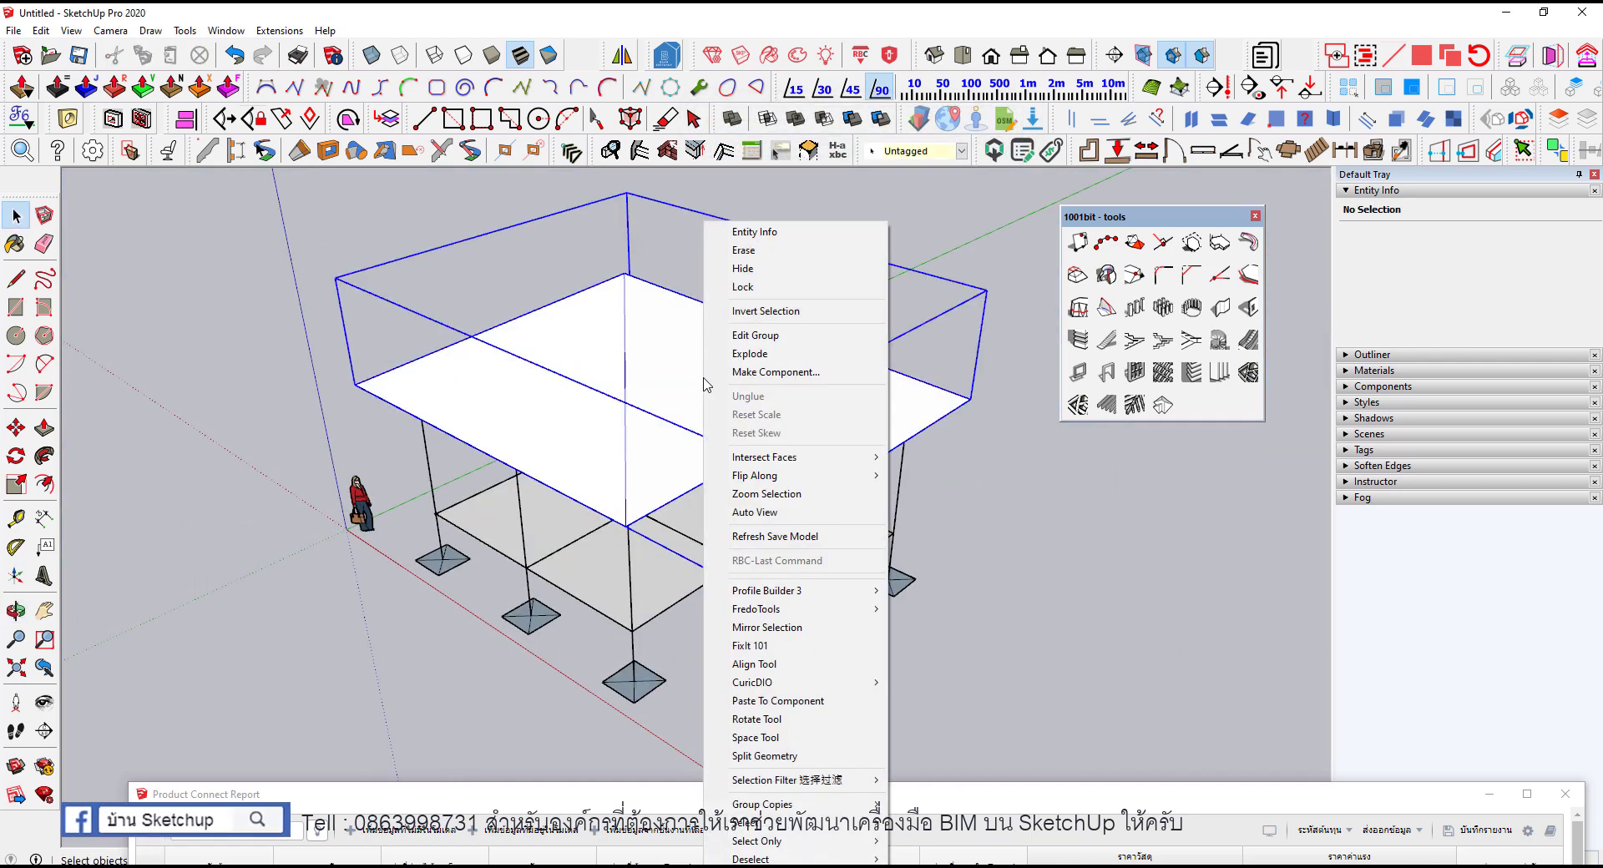
click(761, 354)
right_click(658, 365)
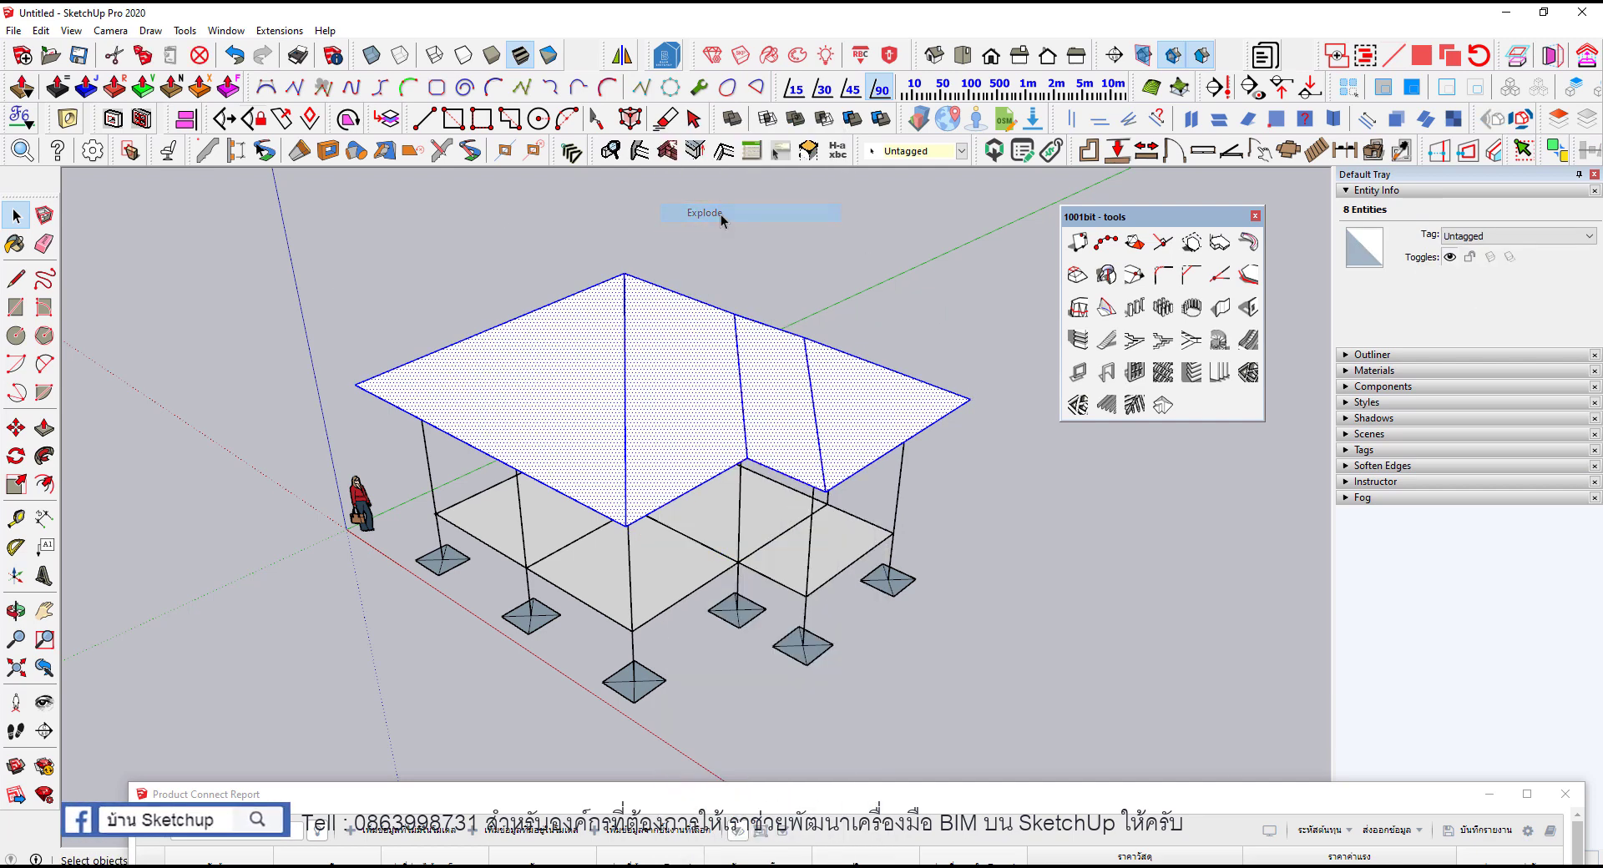
click(705, 213)
click(685, 391)
middle_drag(655, 304, 541, 375)
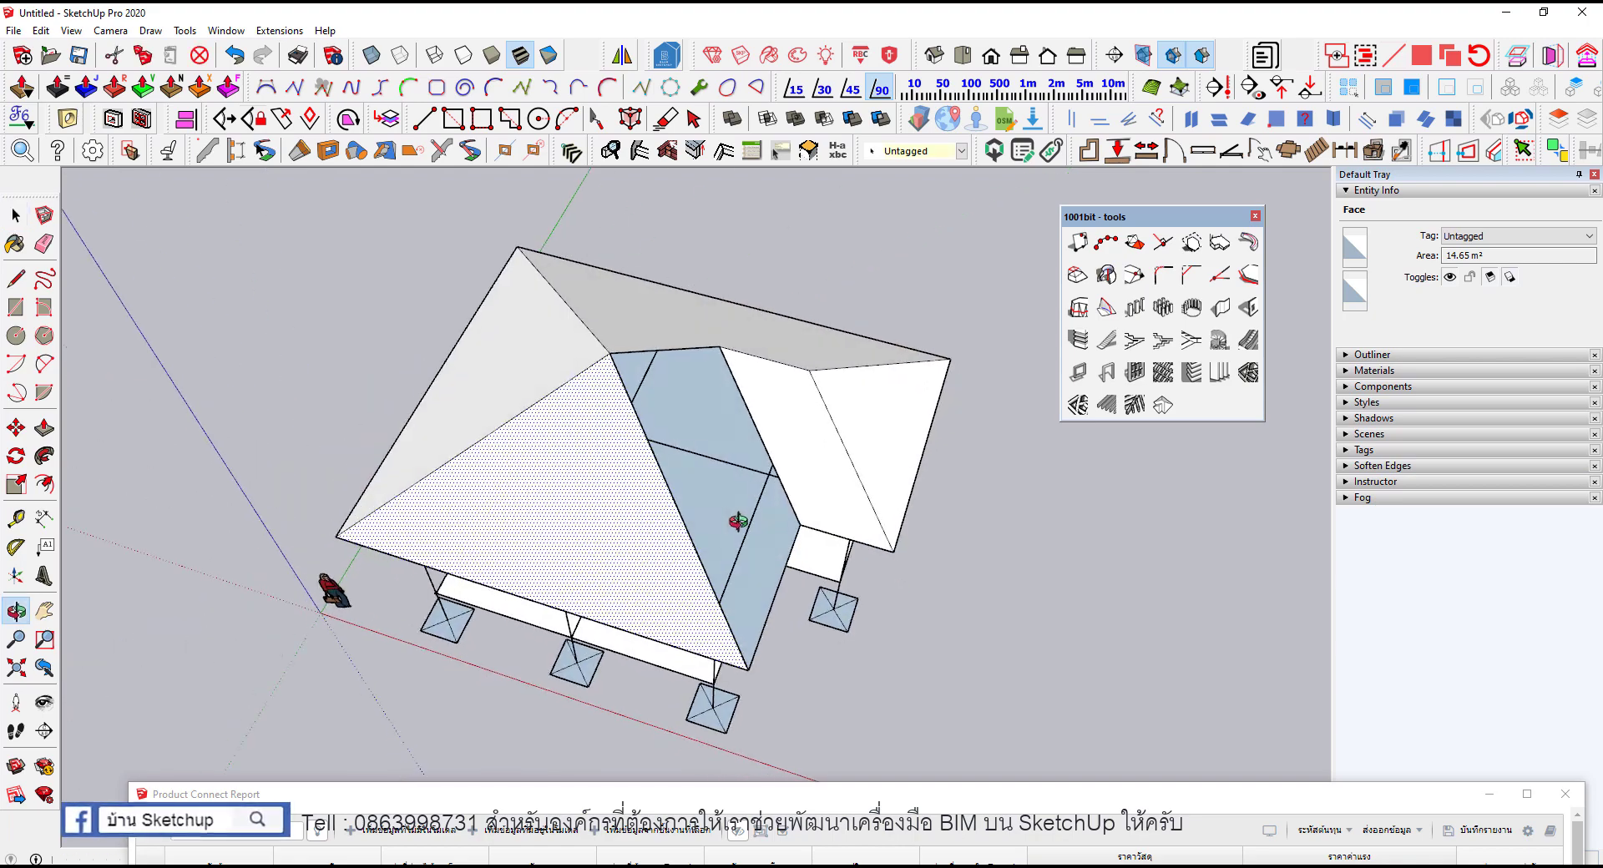
click(619, 331)
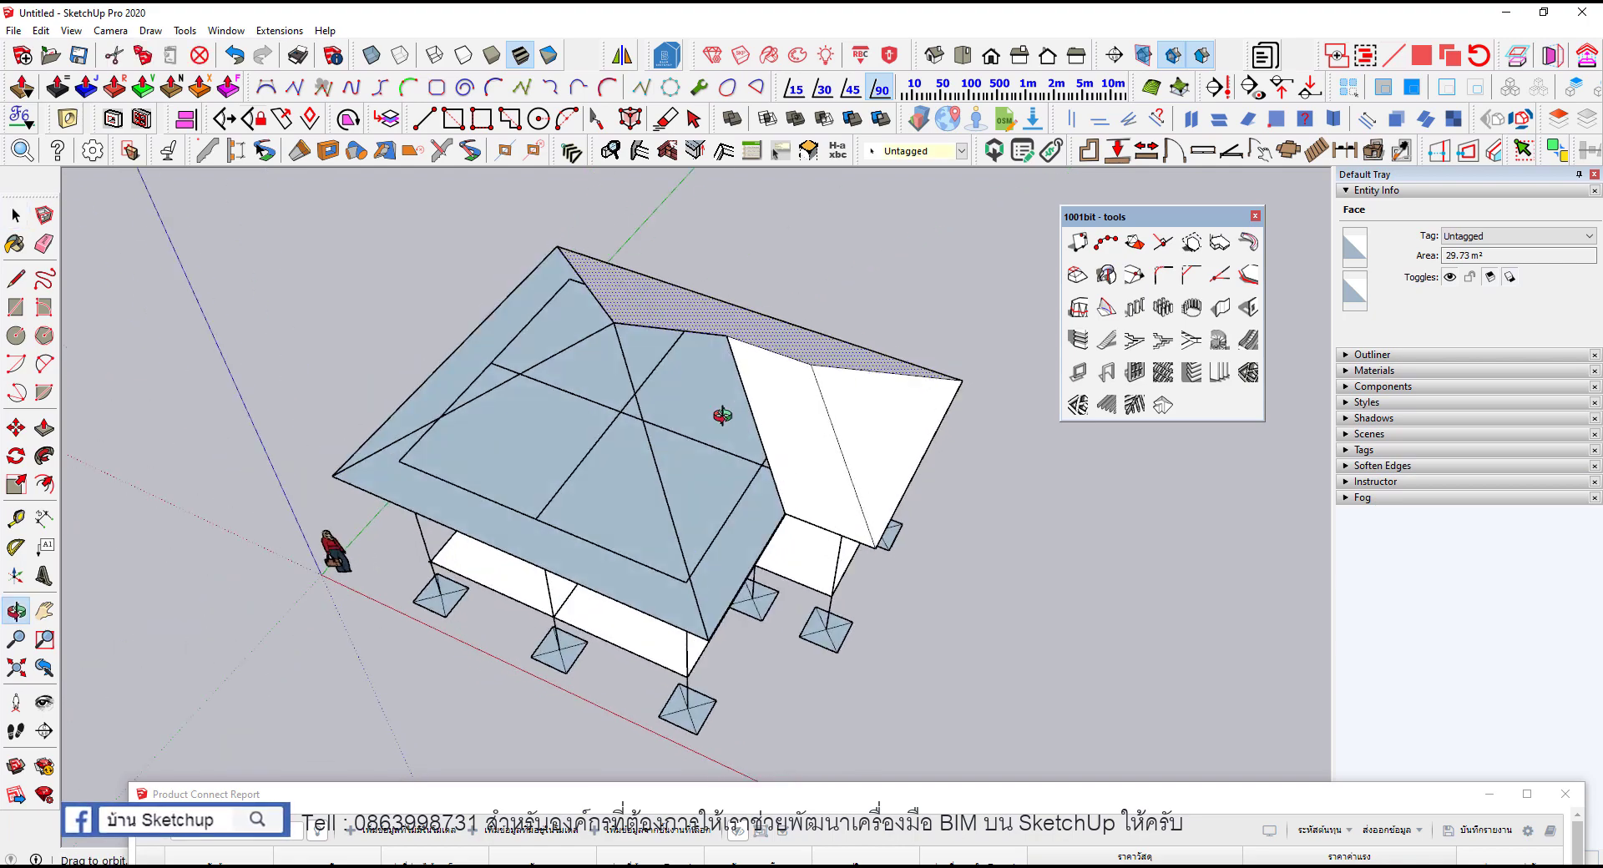
mouse_move(619, 330)
middle_down()
mouse_move(676, 159)
mouse_move(944, 572)
mouse_move(544, 475)
mouse_move(837, 88)
mouse_move(551, 215)
mouse_move(551, 279)
mouse_move(712, 458)
mouse_move(657, 434)
mouse_move(678, 361)
middle_up()
key(ctrl+z)
key(ctrl+z)
Step: Select the whole roof and pick up the Move tool (M)
click(676, 459)
triple_click(658, 434)
scroll(678, 360, down, 2)
key(m)
scroll(678, 360, down, 2)
Step: Place the roof copy above the pavilion
click(674, 356)
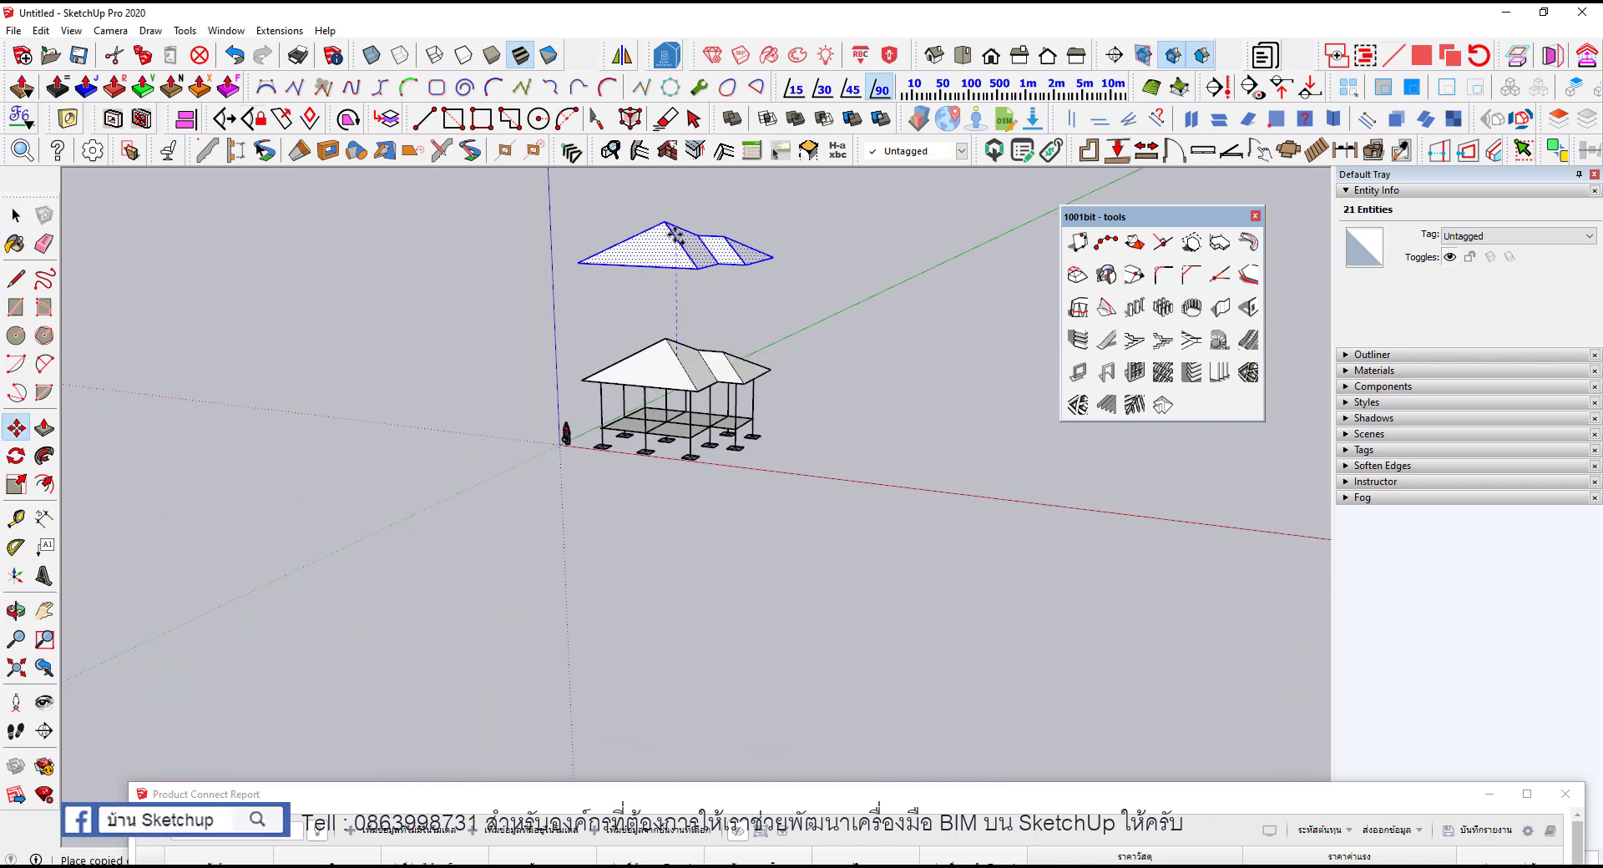
key(Escape)
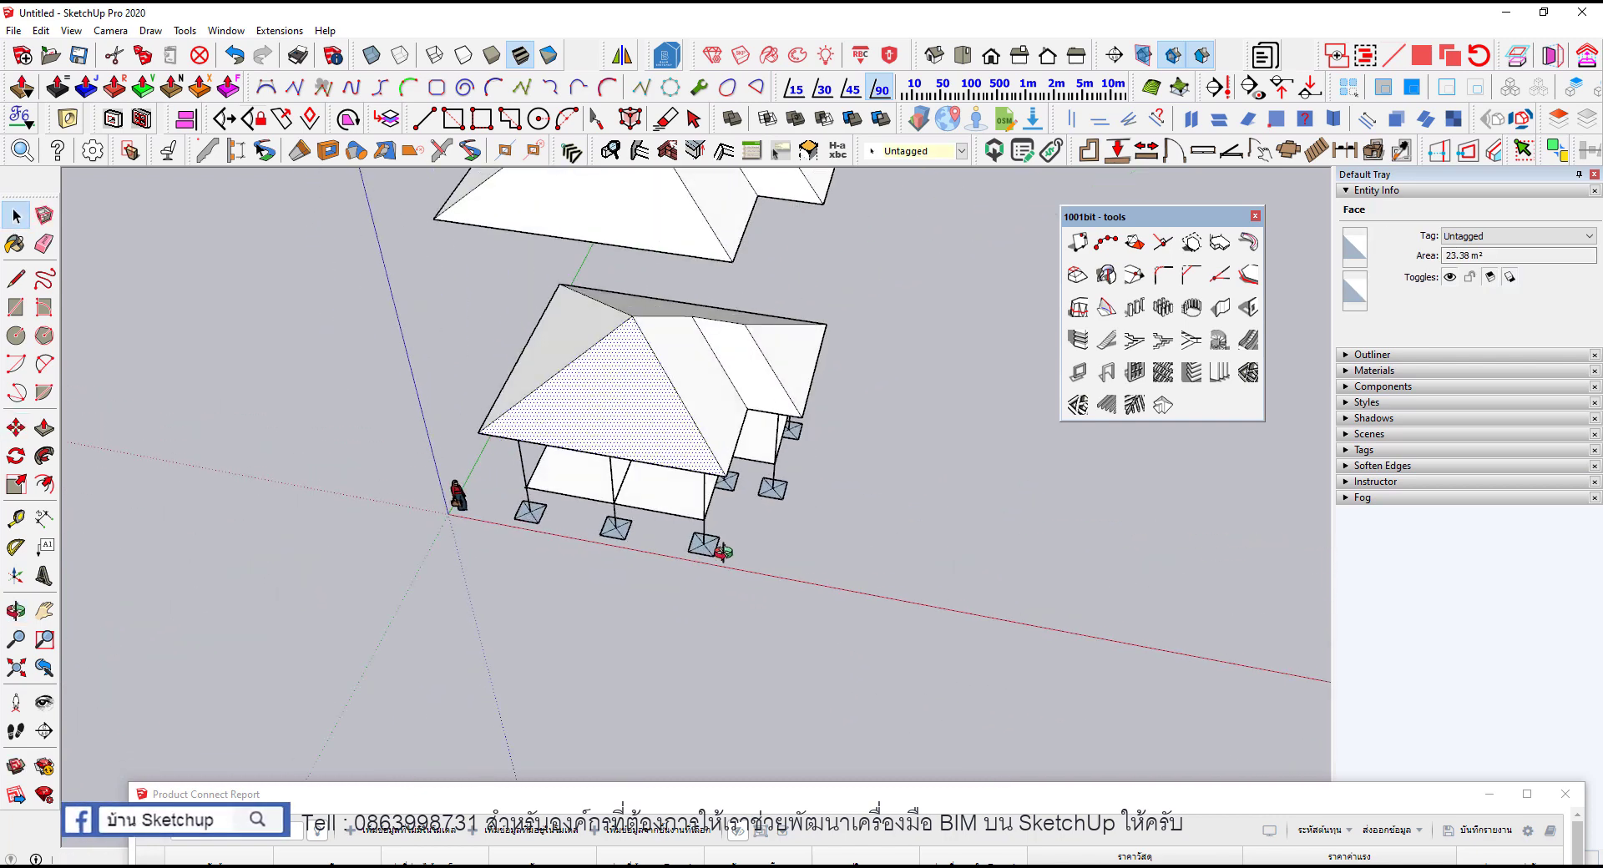
mouse_move(719, 393)
middle_down()
mouse_move(816, 422)
mouse_move(556, 458)
middle_up()
Step: Reverse the five roof faces so they show their blue-grey side
click(555, 458)
click(551, 328)
click(604, 308)
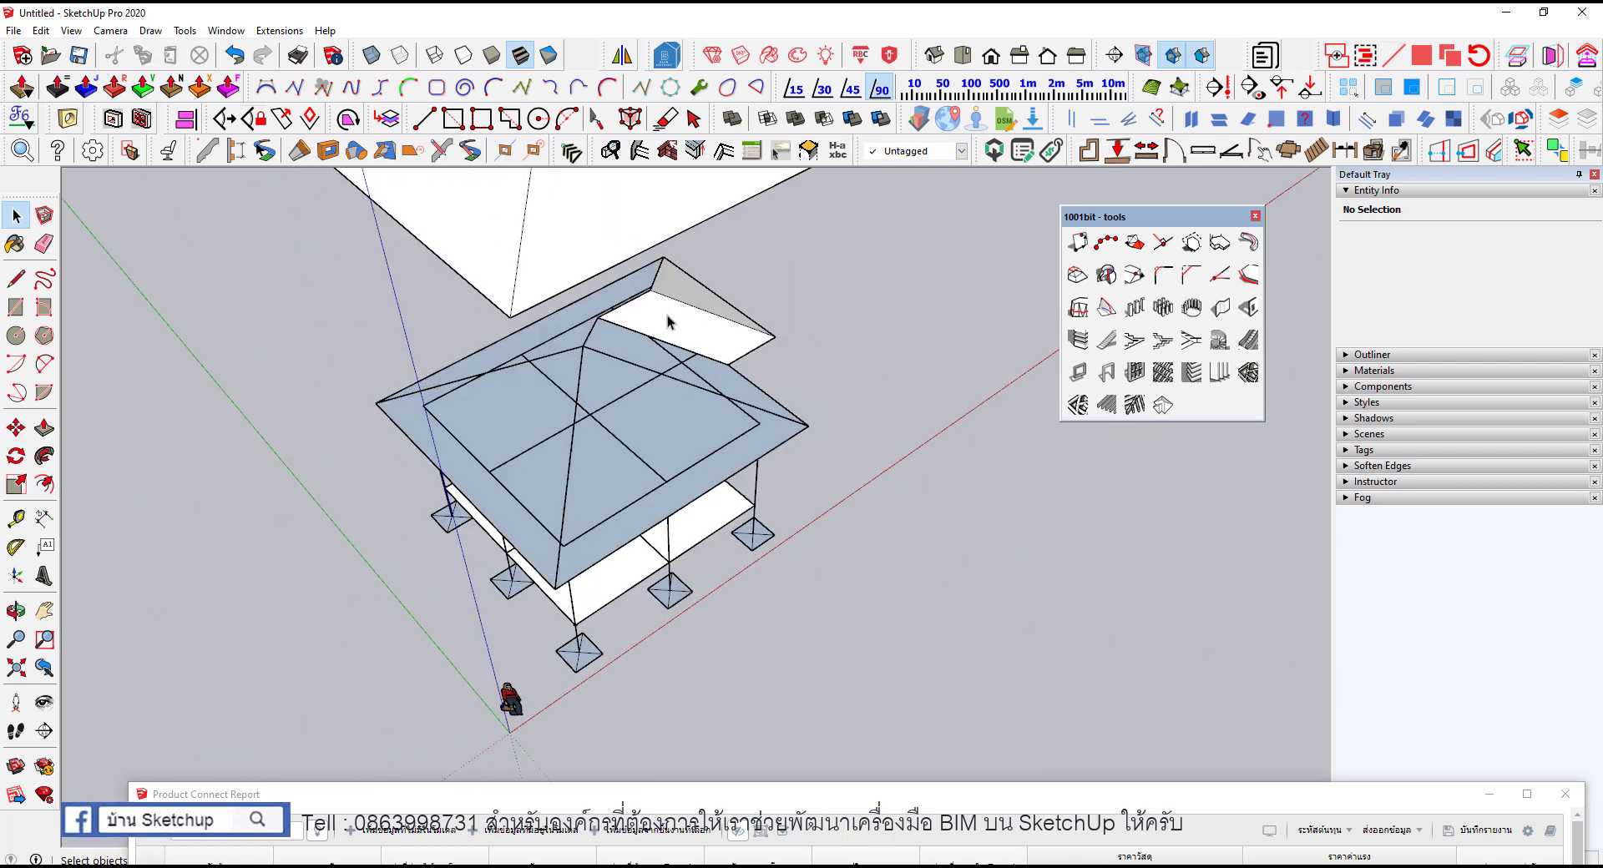
click(683, 312)
click(686, 294)
mouse_move(686, 294)
middle_down()
mouse_move(688, 396)
mouse_move(794, 382)
middle_up()
Step: Select the sloped roof faces, cancel an attempted move, and view the roof from above
click(691, 388)
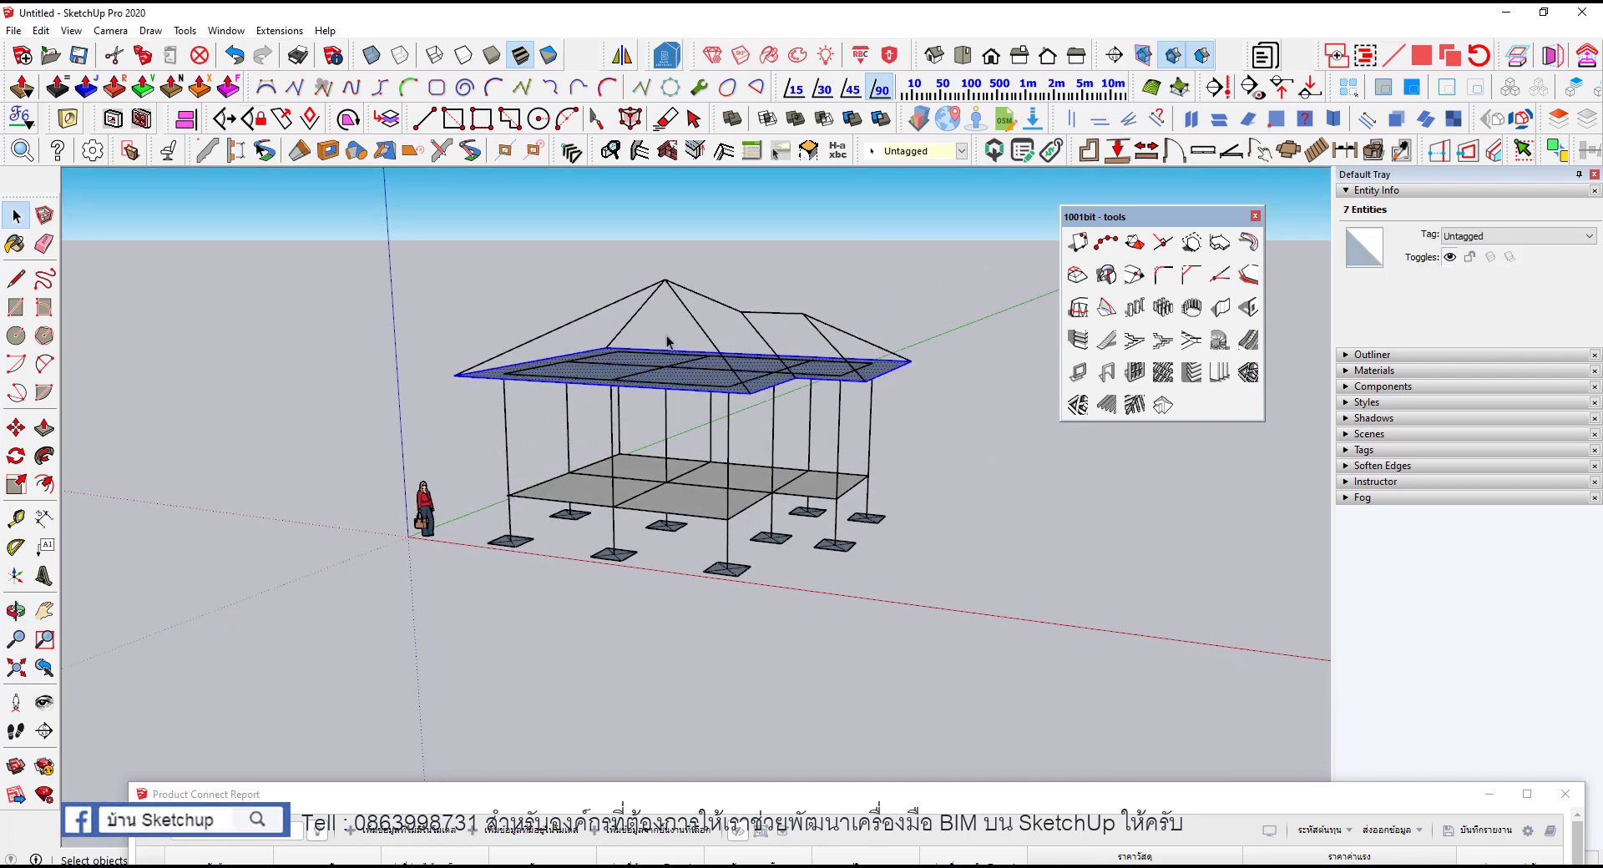
key(m)
click(795, 382)
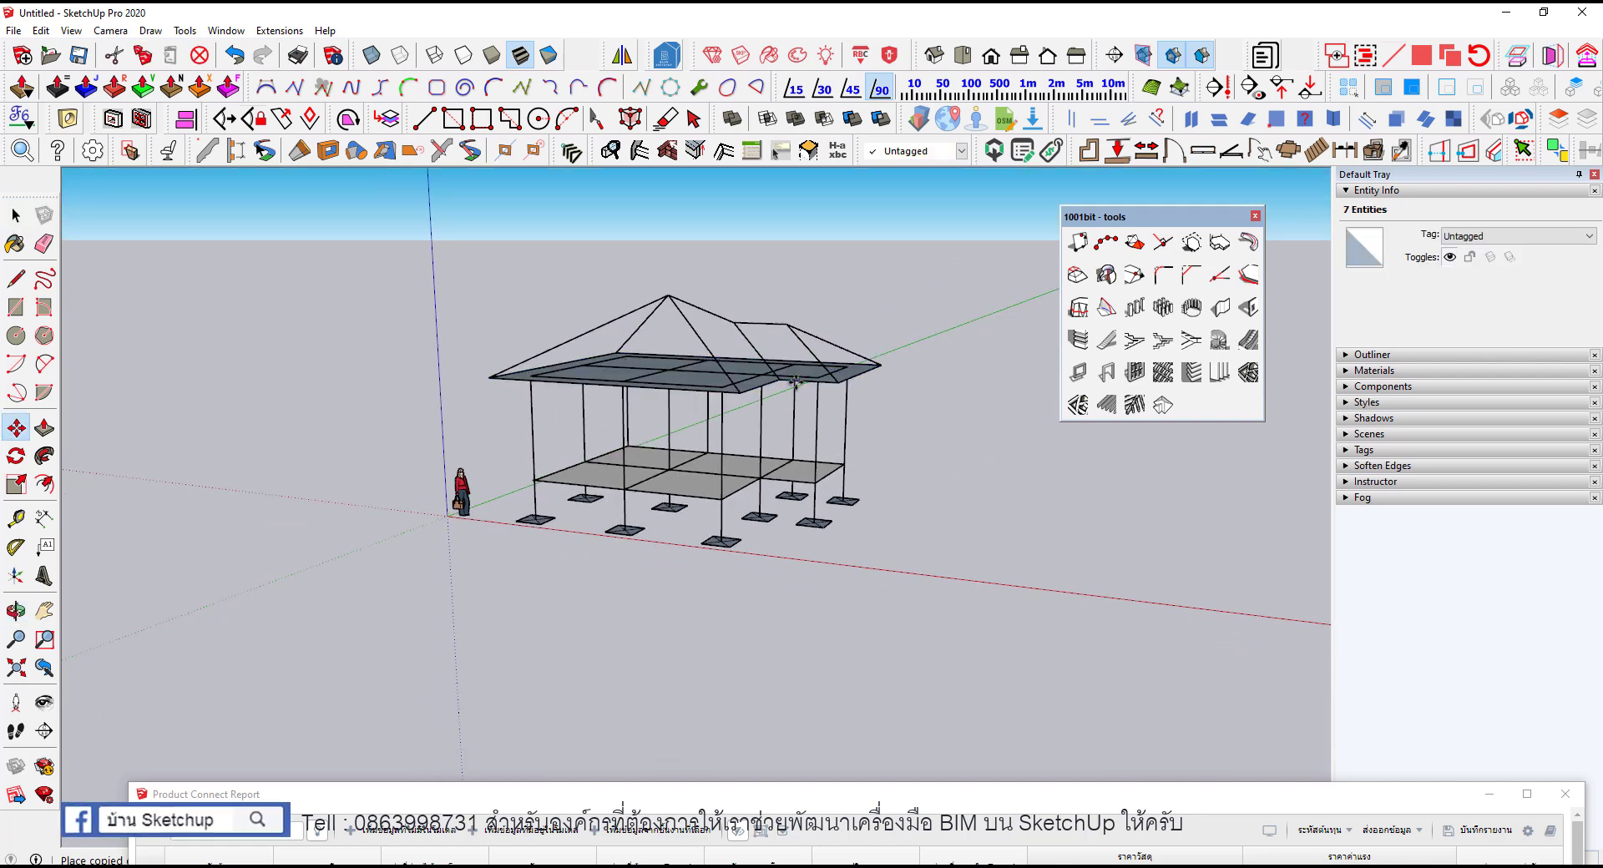
key(space)
middle_drag(795, 382, 759, 472)
scroll(652, 440, up, 2)
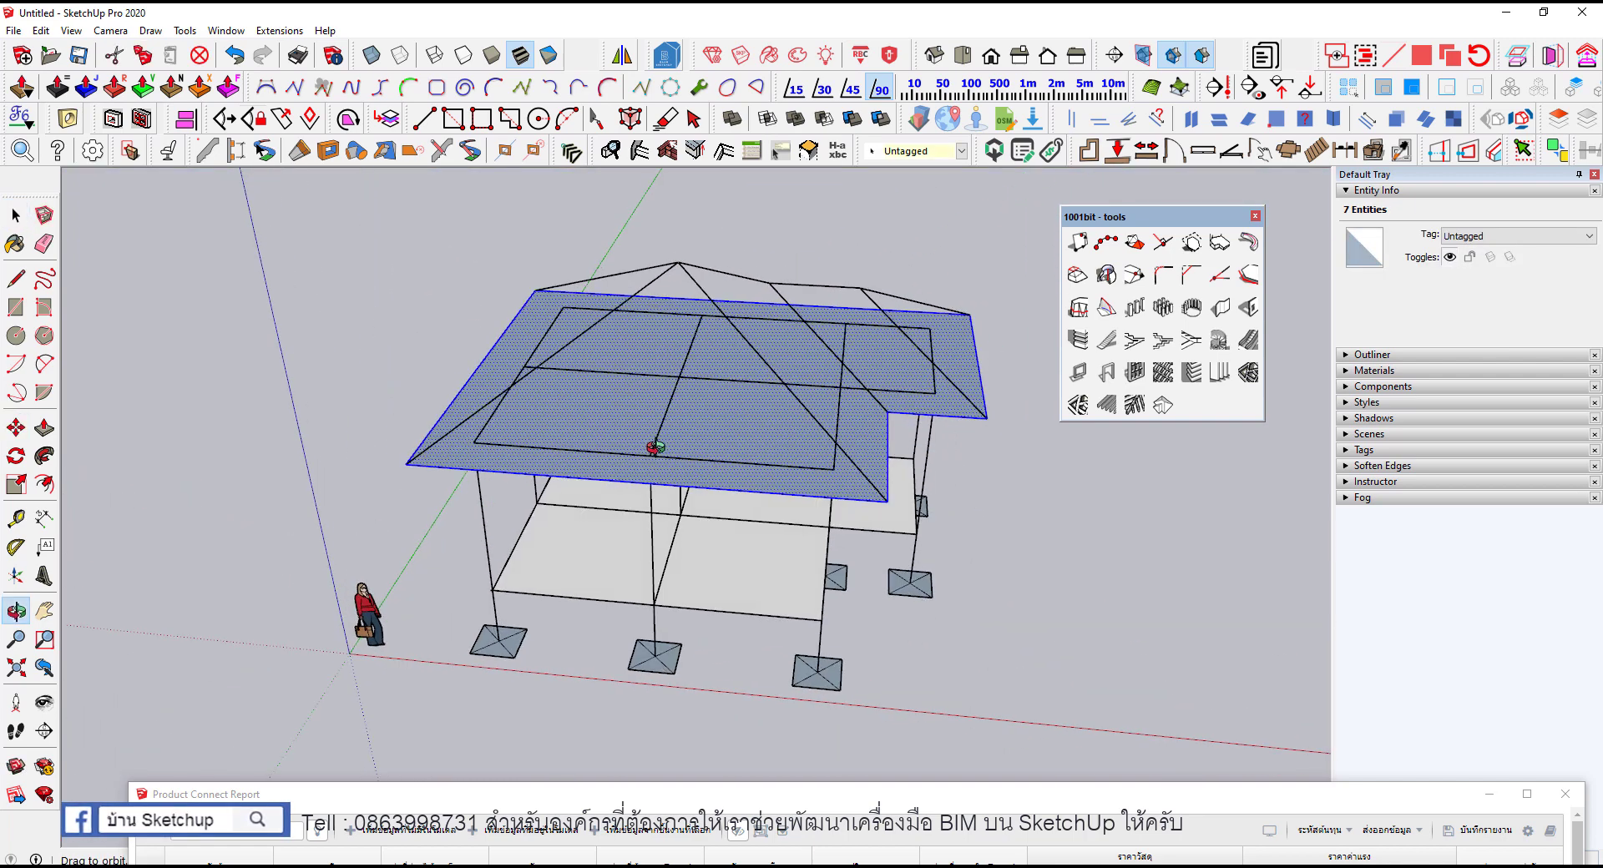
scroll(518, 434, up, 3)
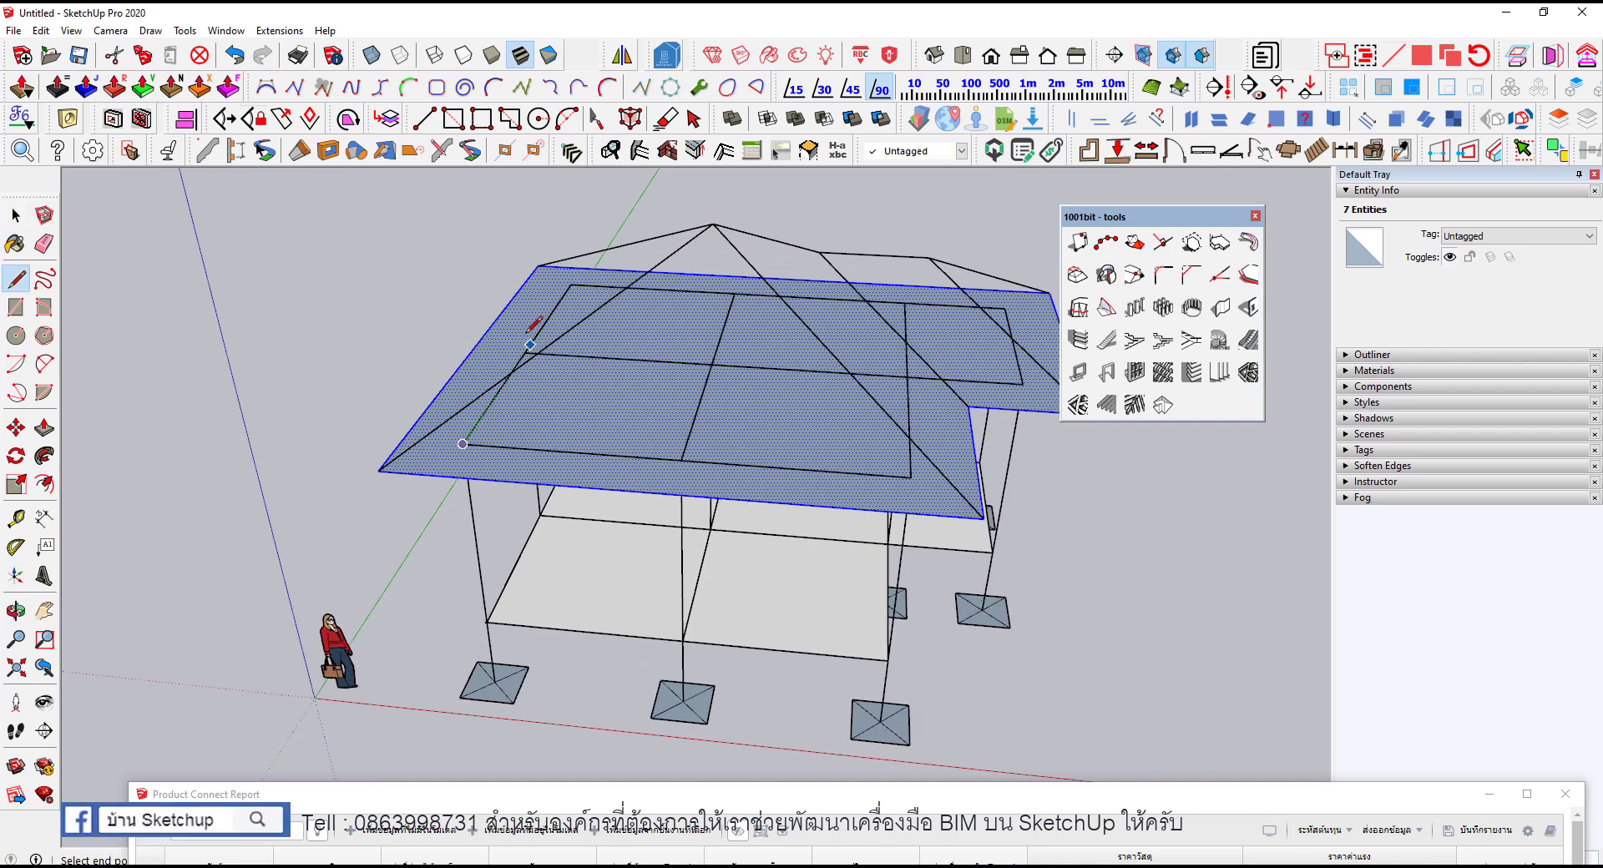
Step: Intersect the eave plane and hip edges with the model
key(space)
triple_click(600, 398)
right_click(599, 398)
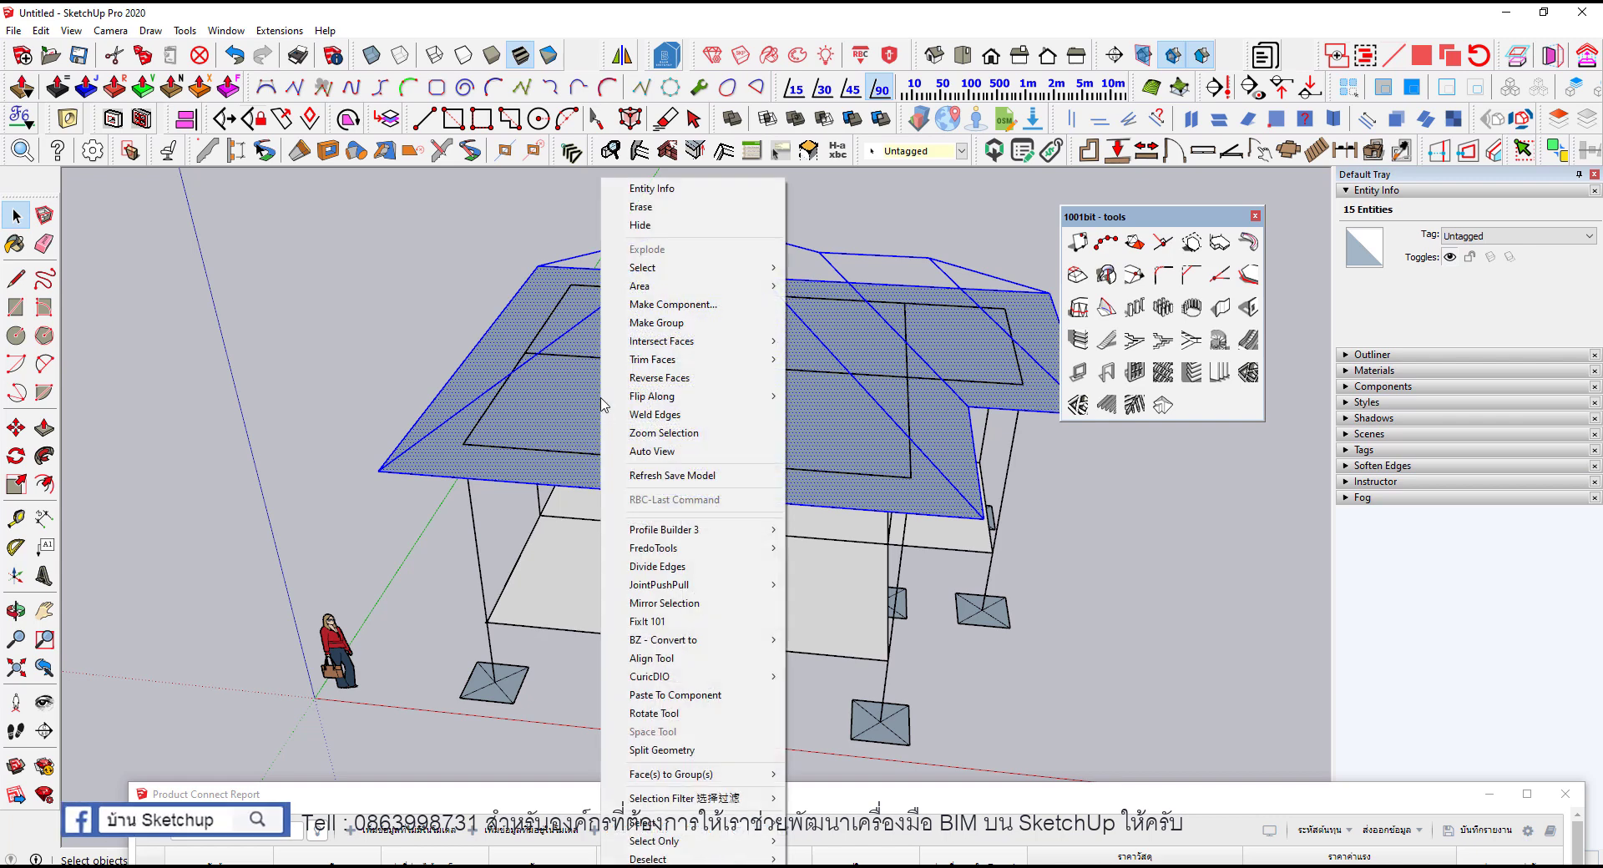
mouse_move(662, 340)
click(859, 342)
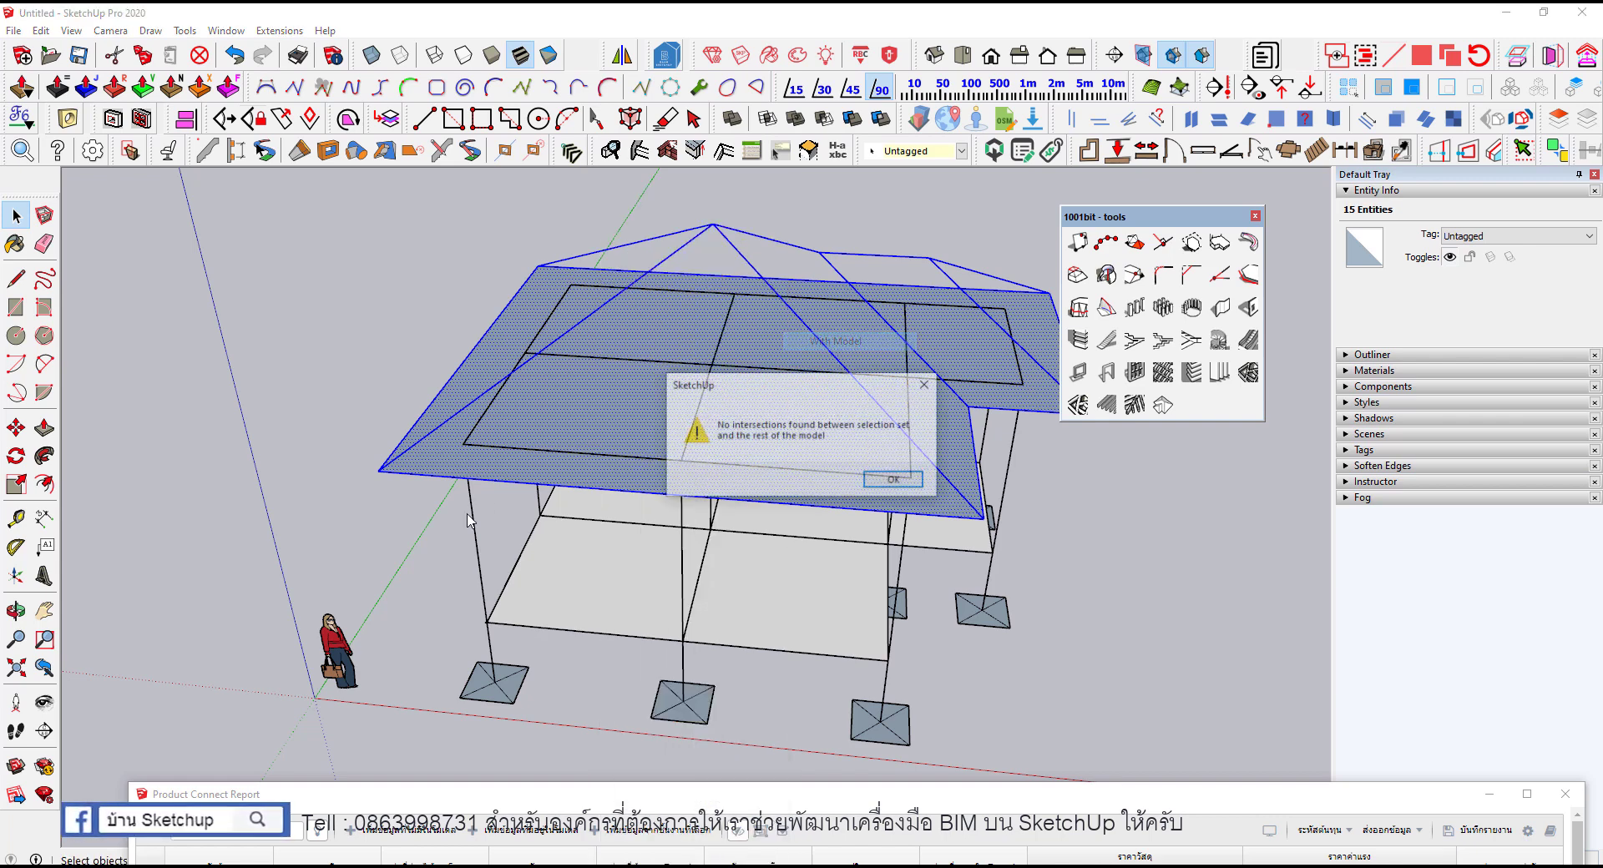
click(896, 483)
Step: Draw a rectangle over the inner ceiling area, then select the whole eave plane
click(542, 411)
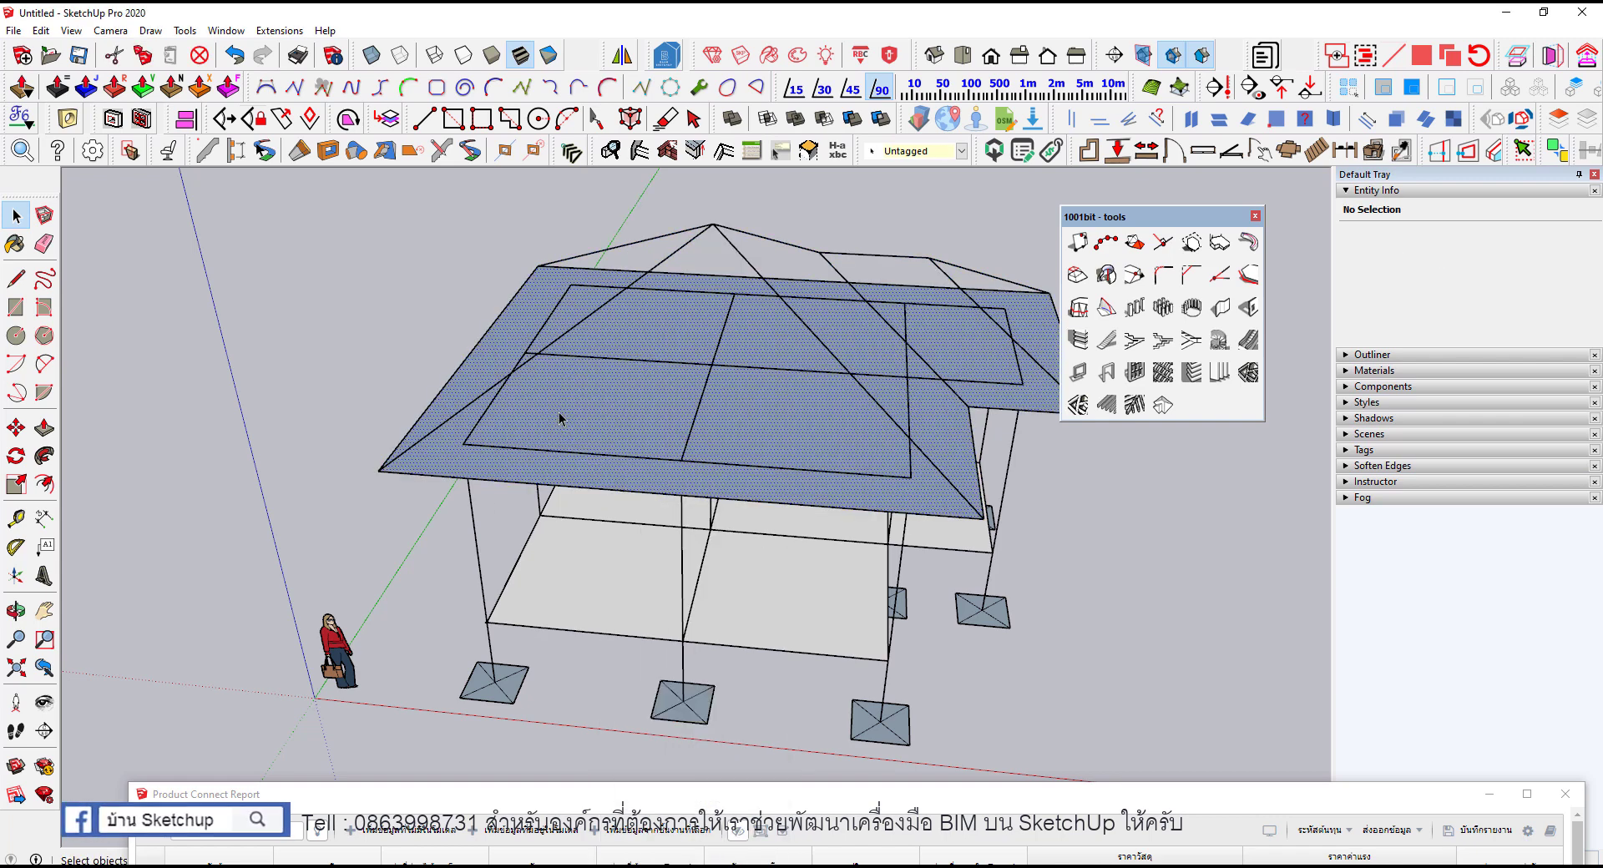
key(r)
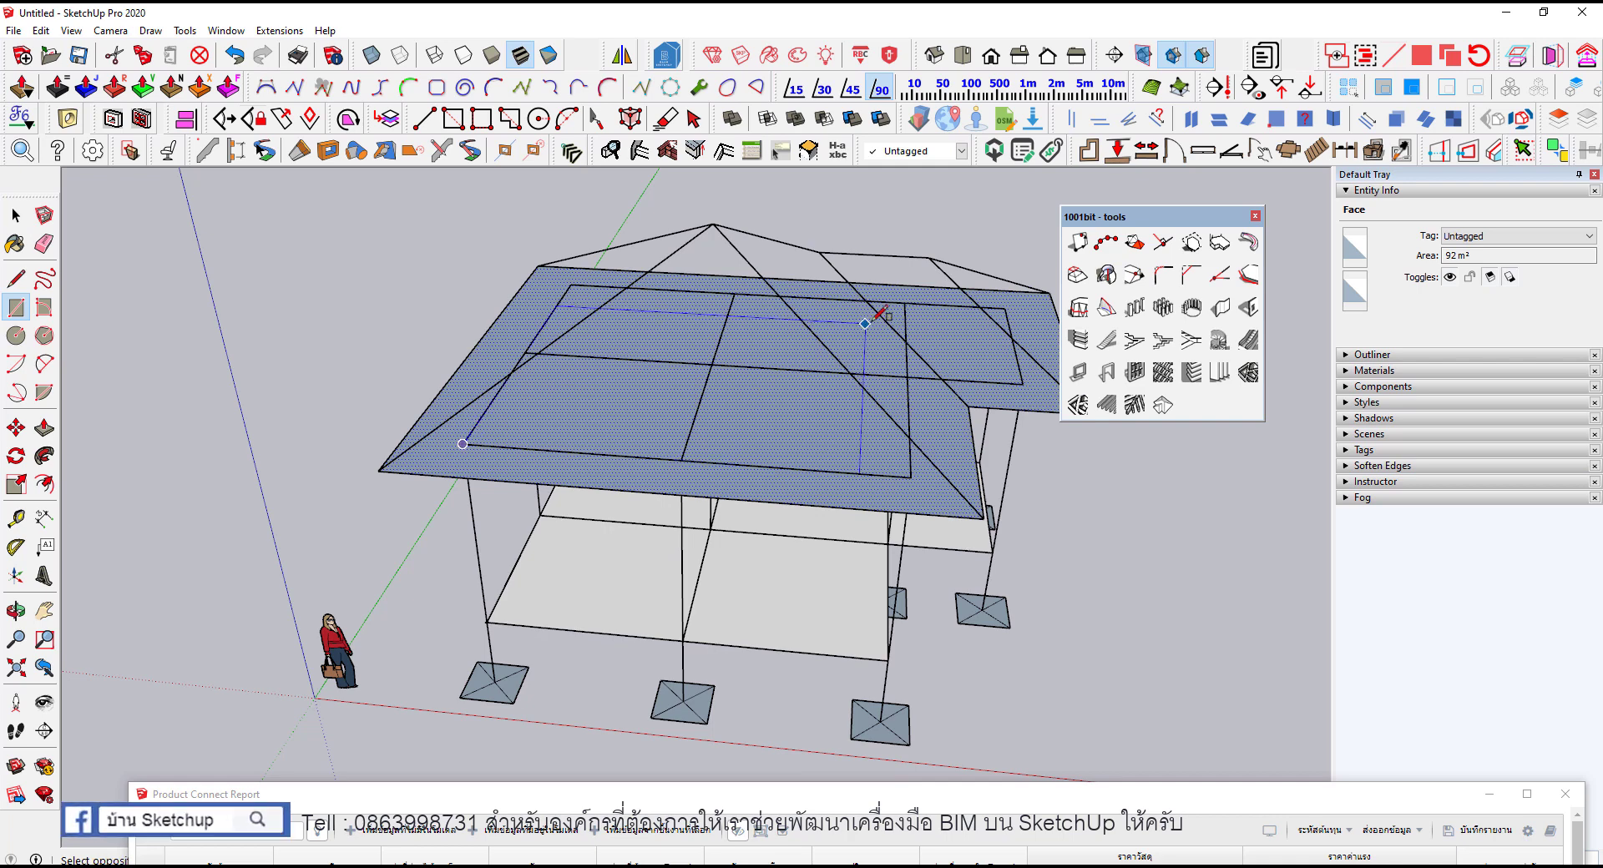
click(908, 302)
click(904, 302)
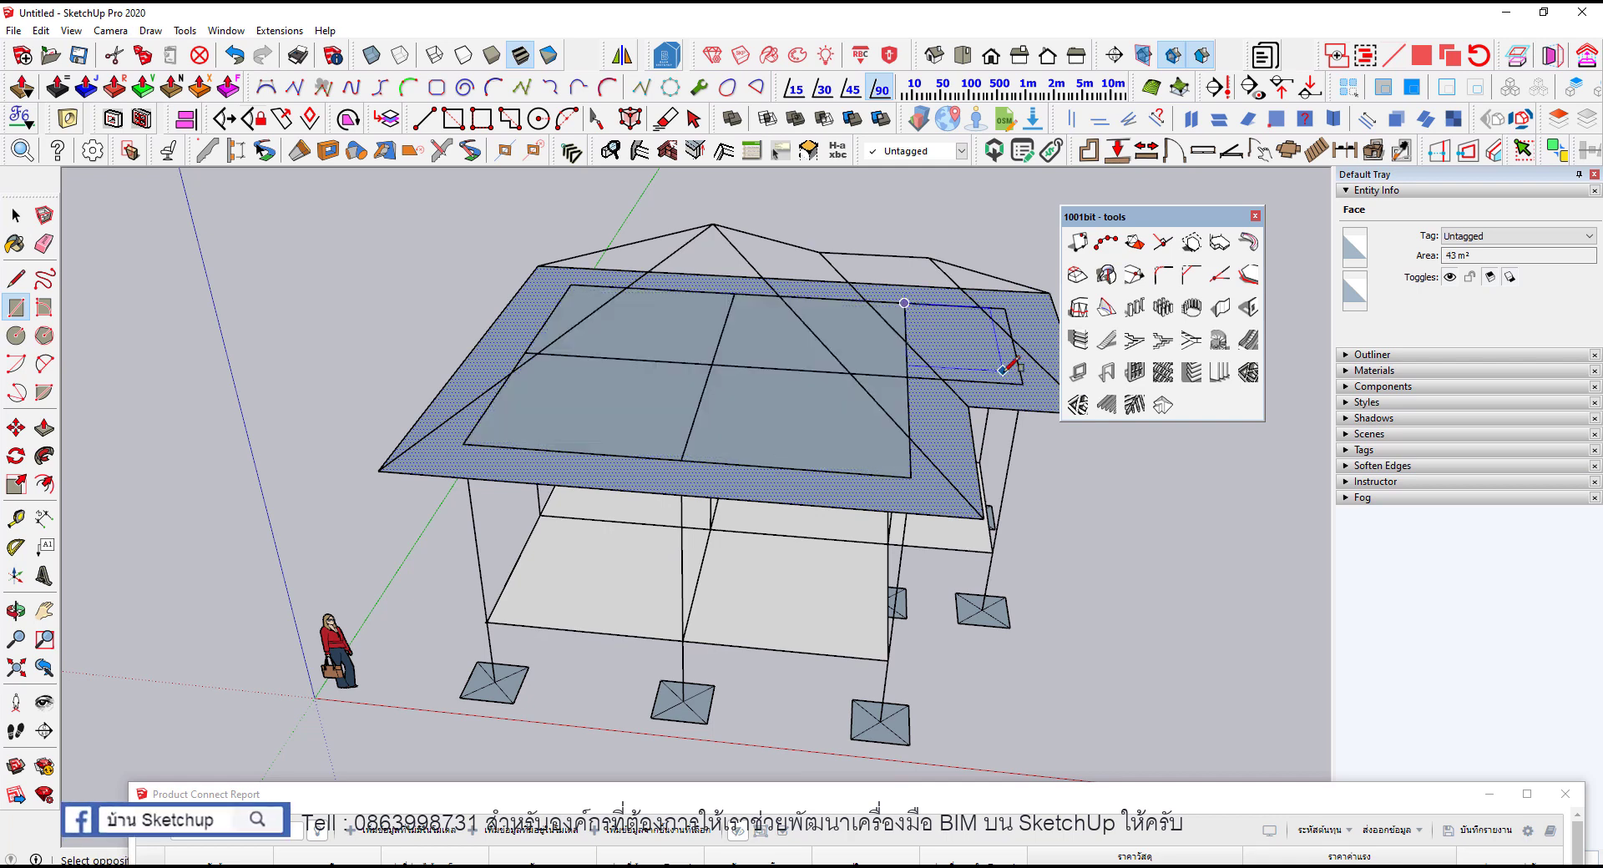
scroll(822, 413, down, 3)
key(space)
mouse_move(823, 414)
middle_down()
mouse_move(612, 526)
mouse_move(780, 413)
mouse_move(733, 439)
middle_up()
triple_click(762, 447)
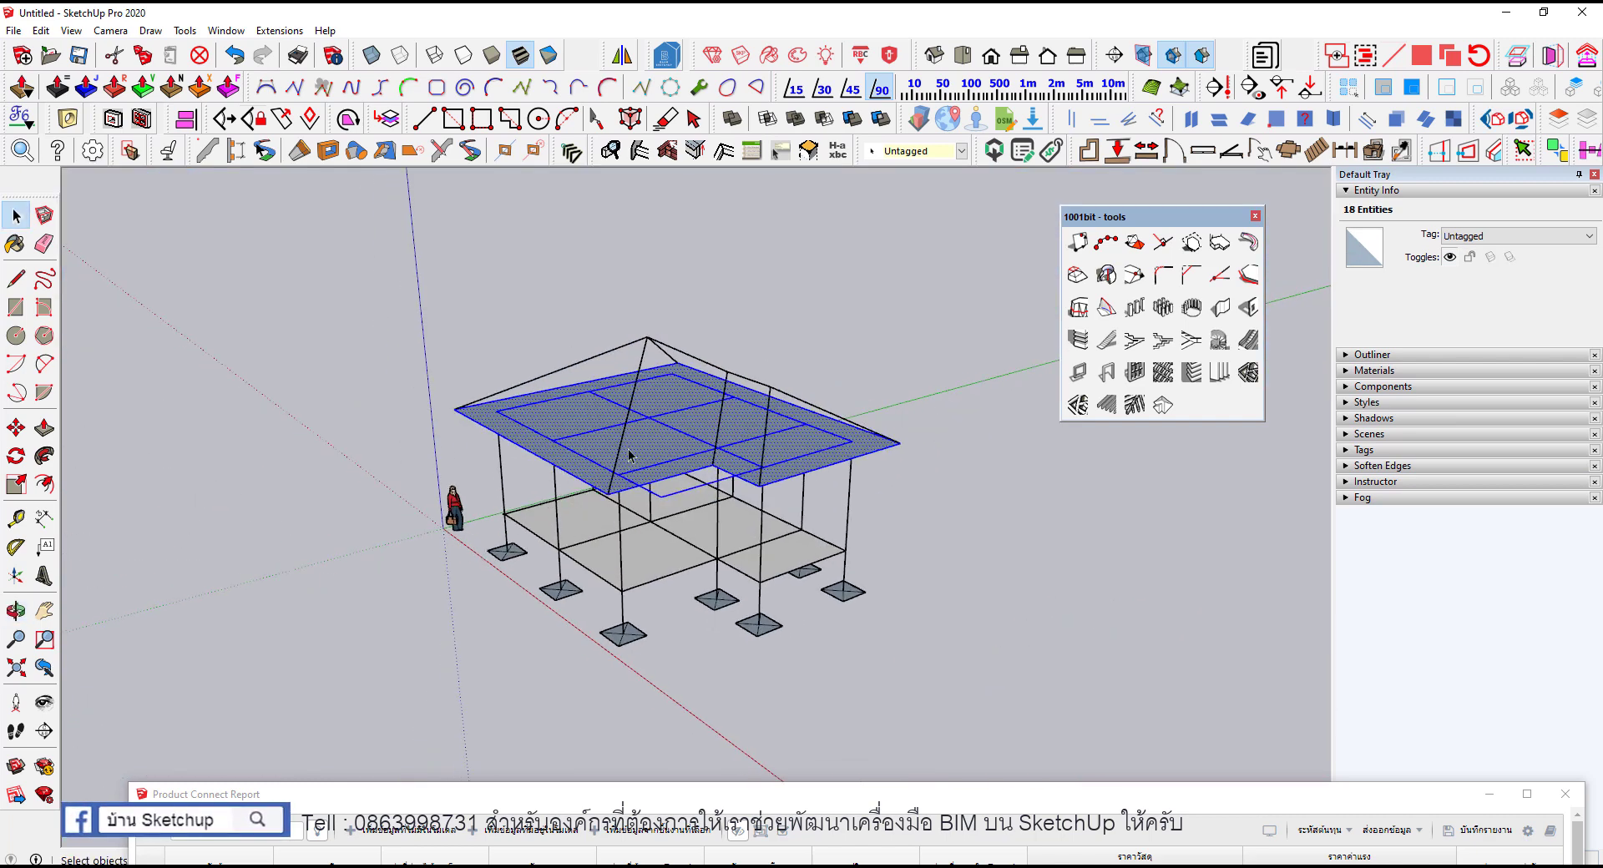
Step: Copy the eave plane straight up above the pavilion
key(ctrl)
click(877, 439)
click(877, 334)
key(space)
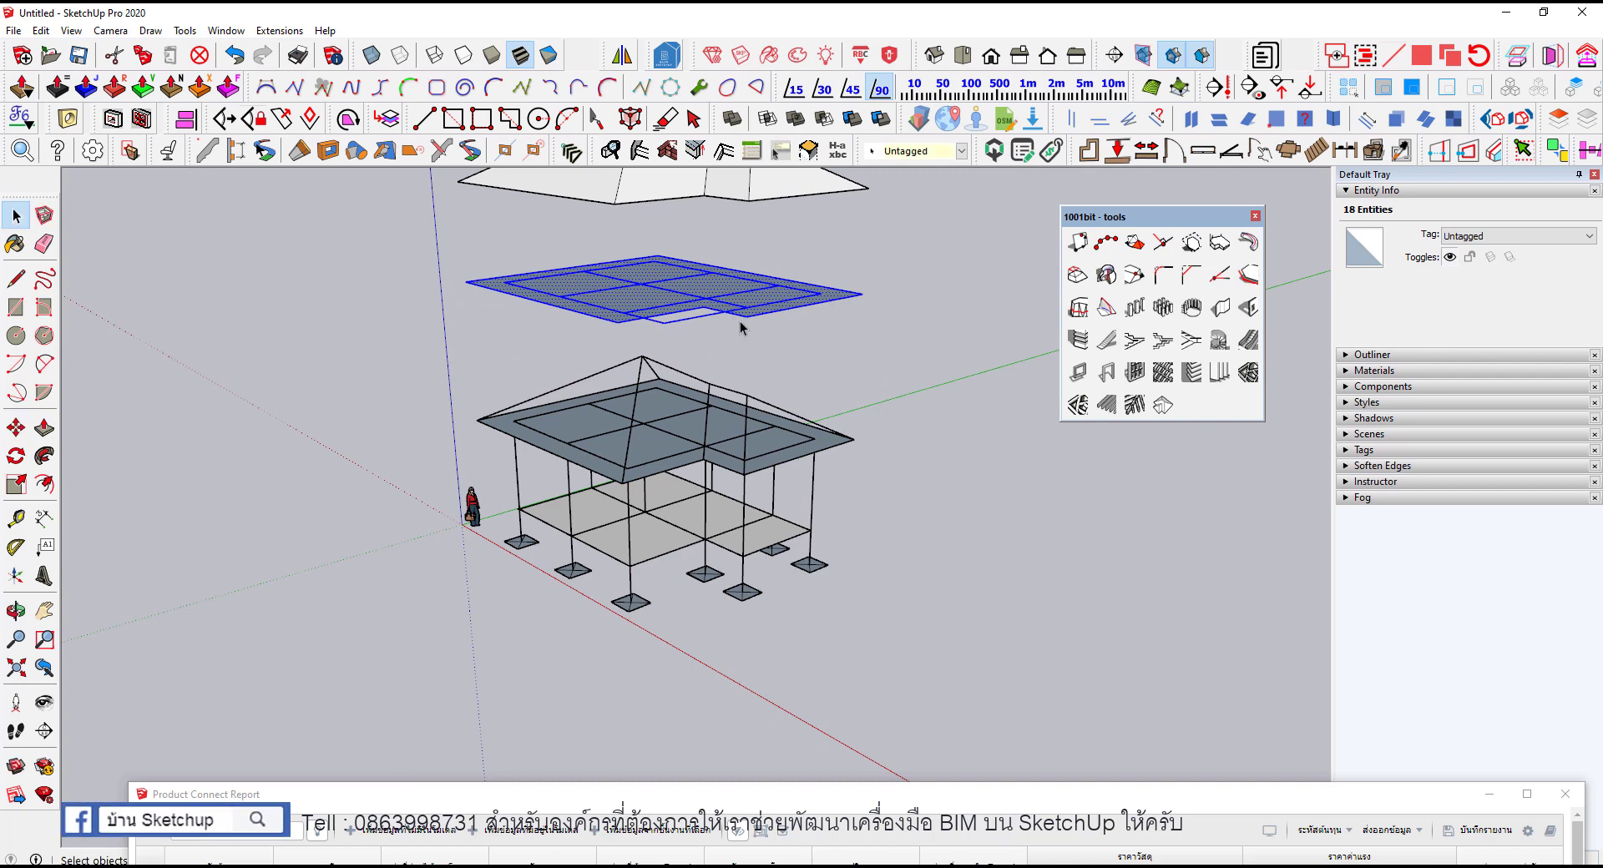
click(740, 327)
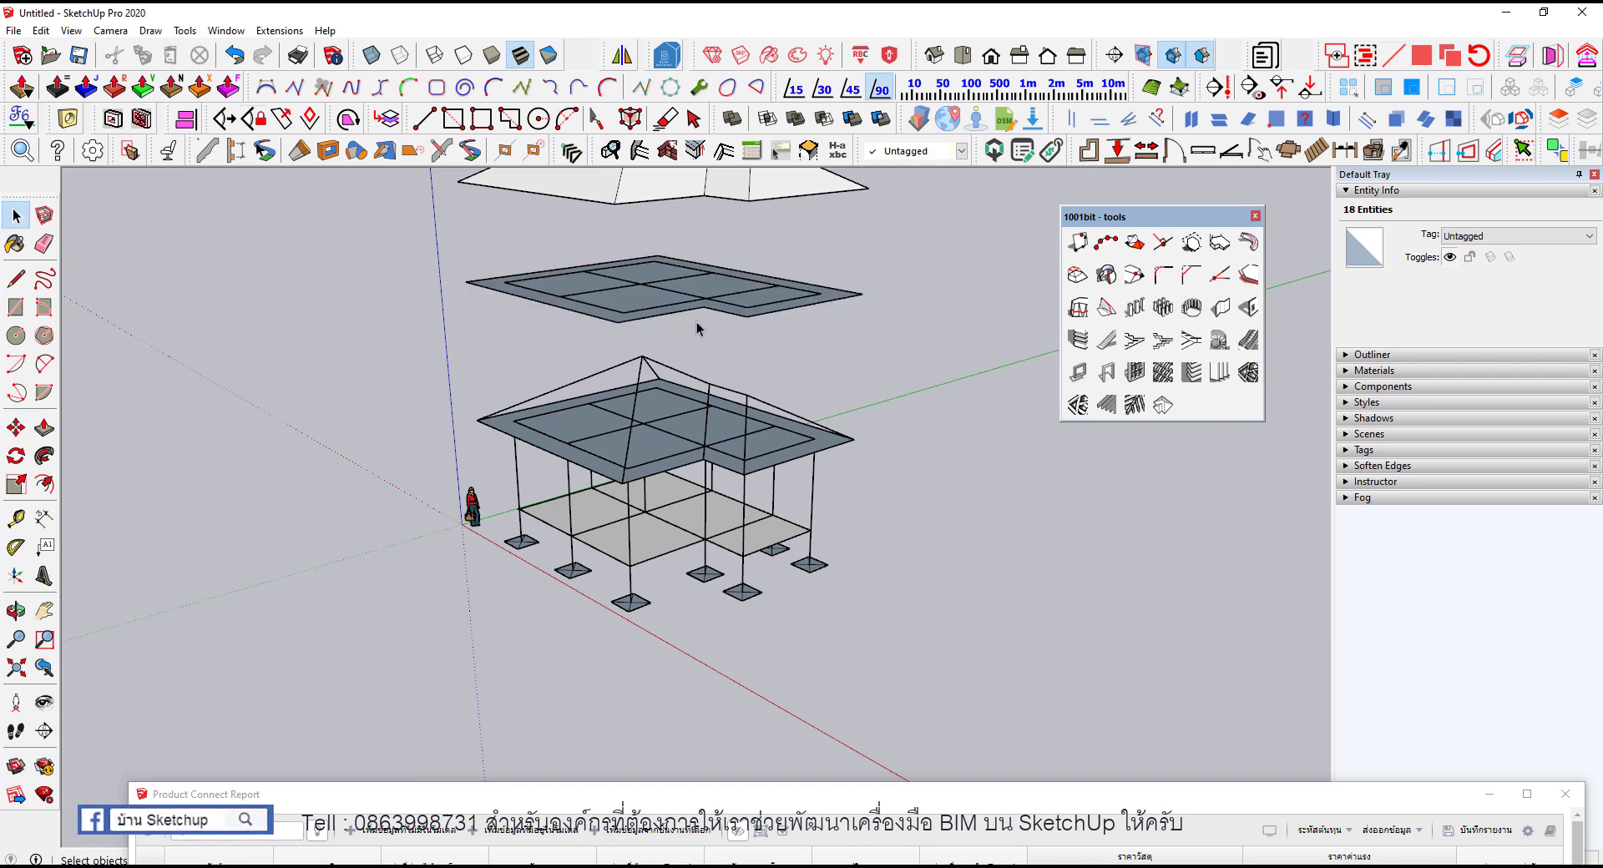
Step: Erase the copy's inner cross lines and select its single ceiling face
click(651, 313)
scroll(656, 311, up, 3)
key(e)
scroll(655, 311, up, 2)
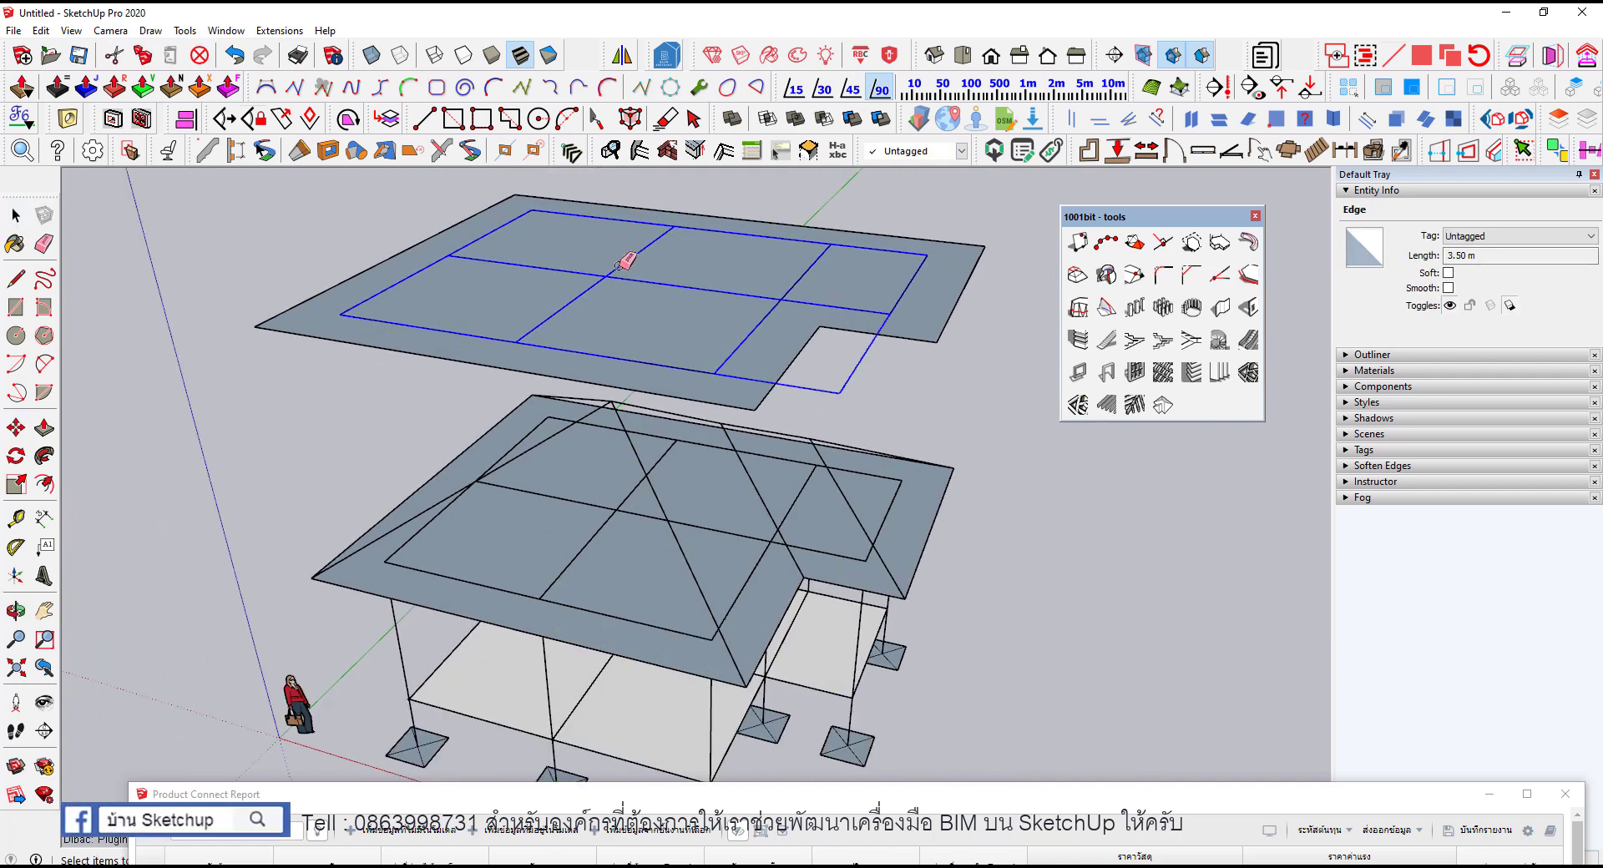
click(618, 267)
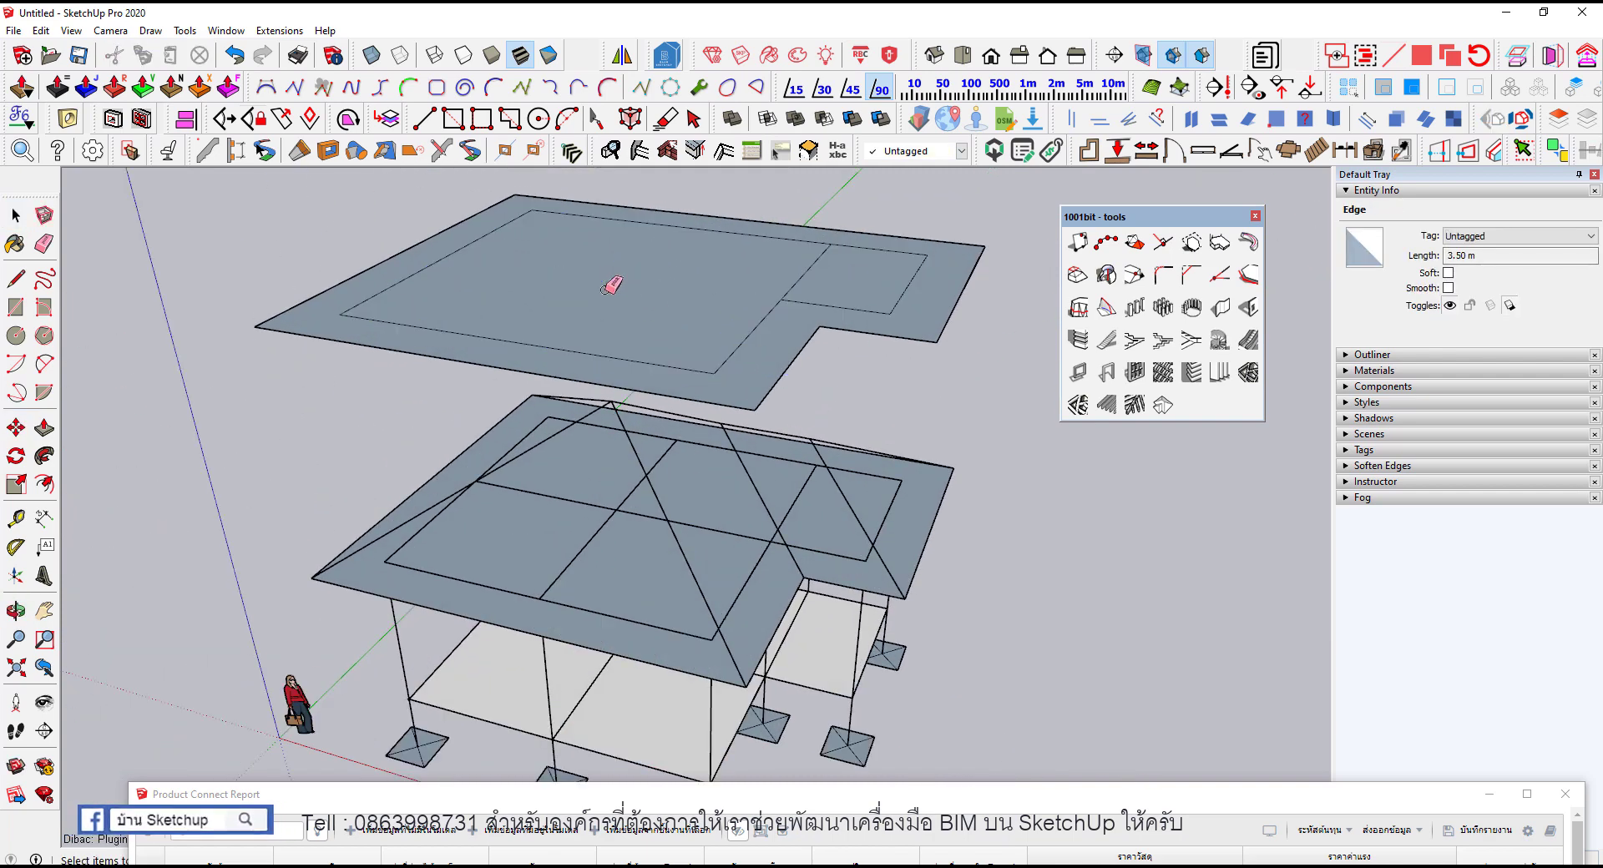
double_click(695, 273)
scroll(638, 289, down, 2)
scroll(643, 275, down, 2)
Step: Lift the inner ceiling face and make it the upper roof plane component
scroll(657, 253, down, 2)
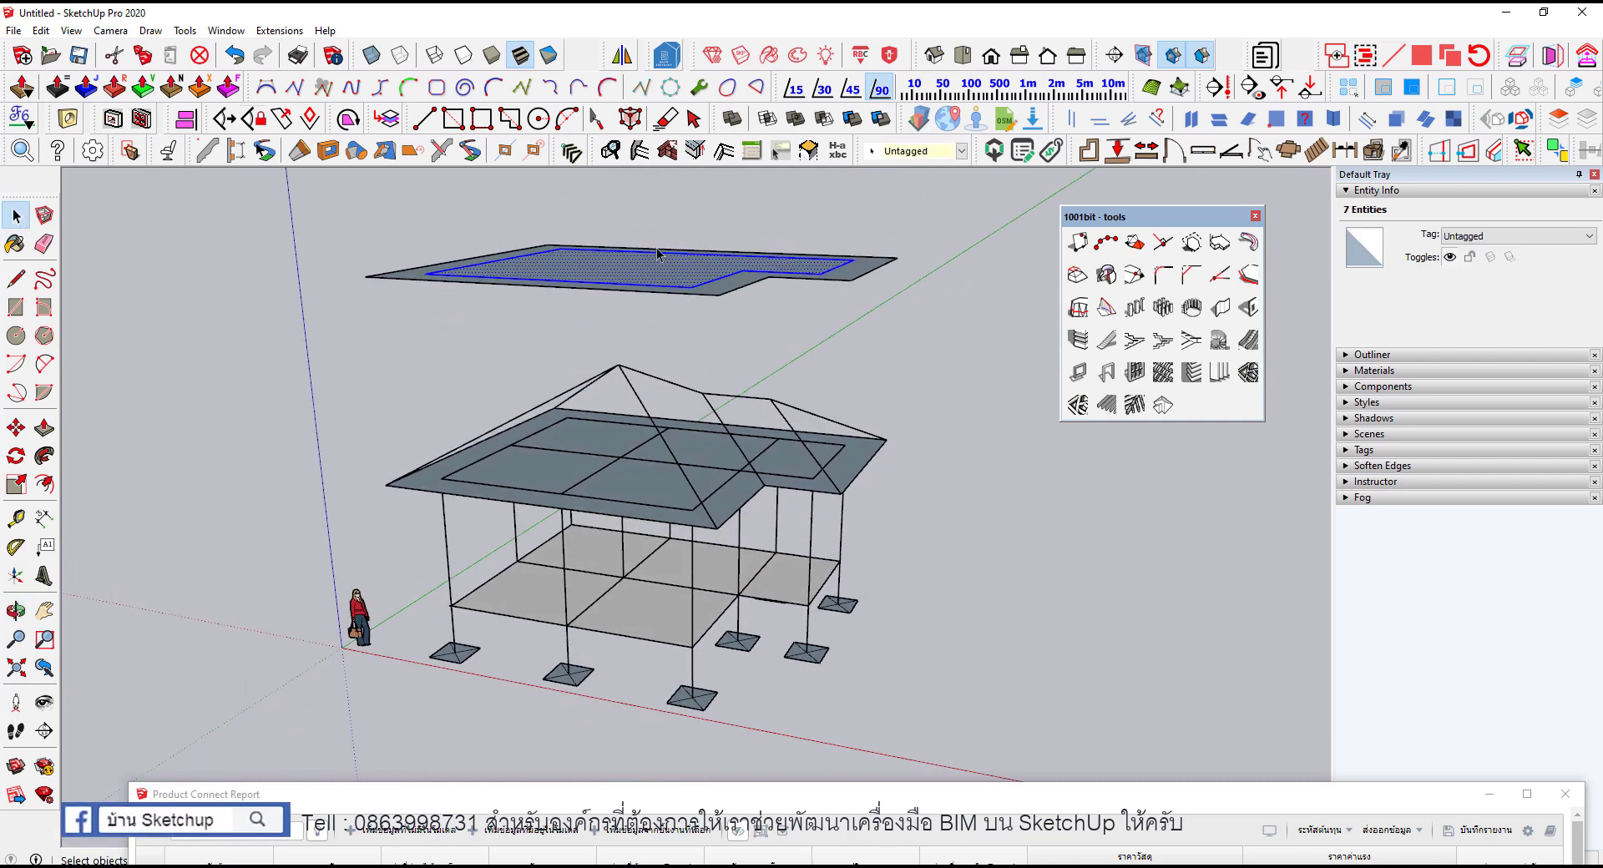
key(m)
drag(668, 267, 668, 227)
right_click(669, 227)
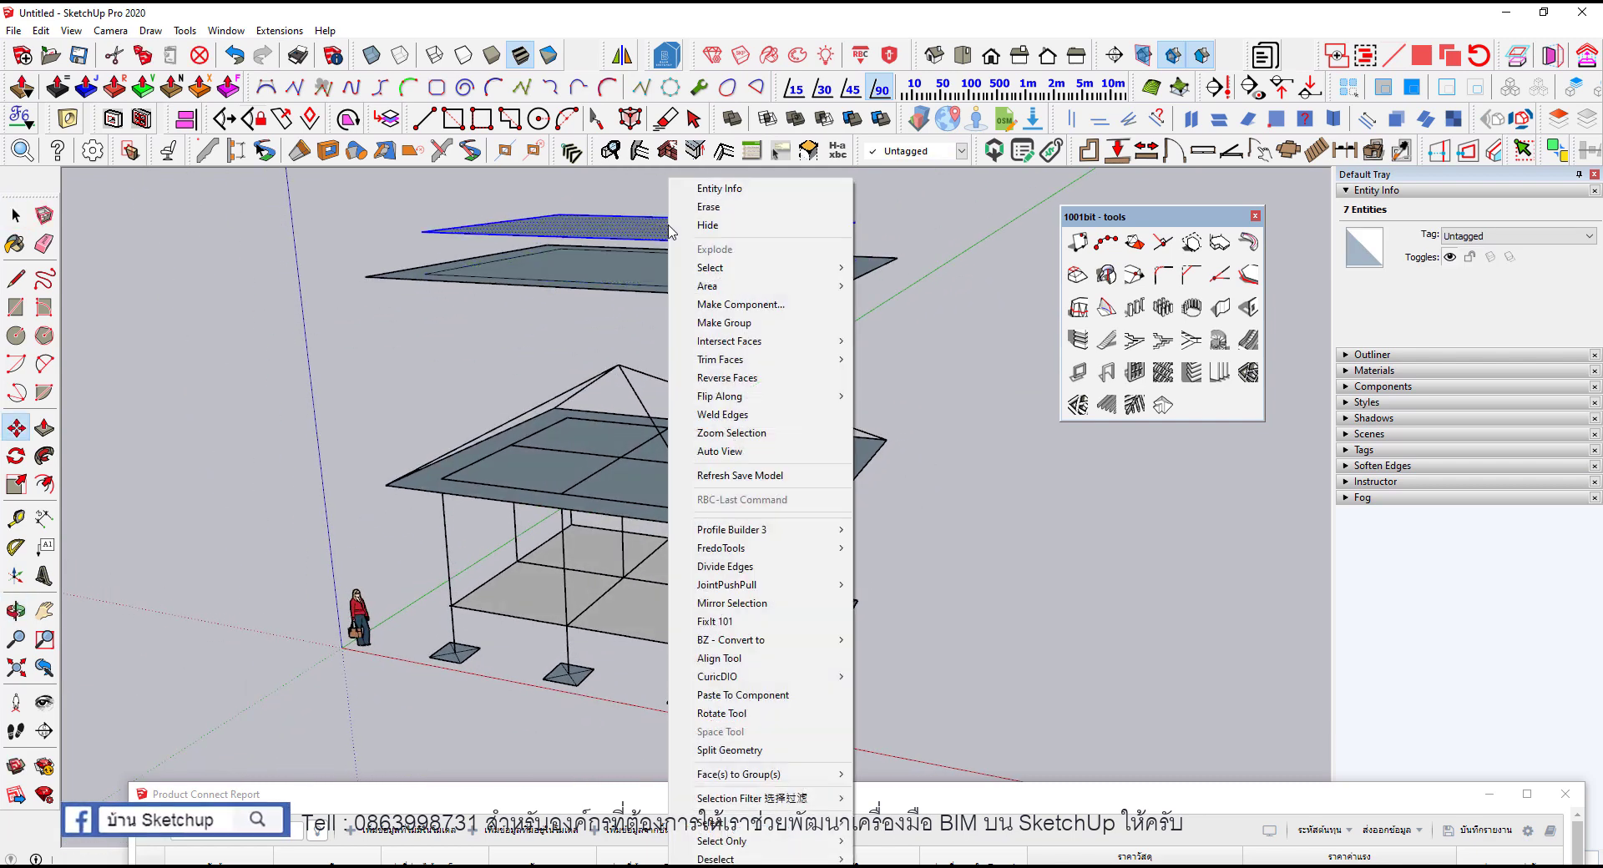
click(772, 305)
text(ฝ้าภายใน)
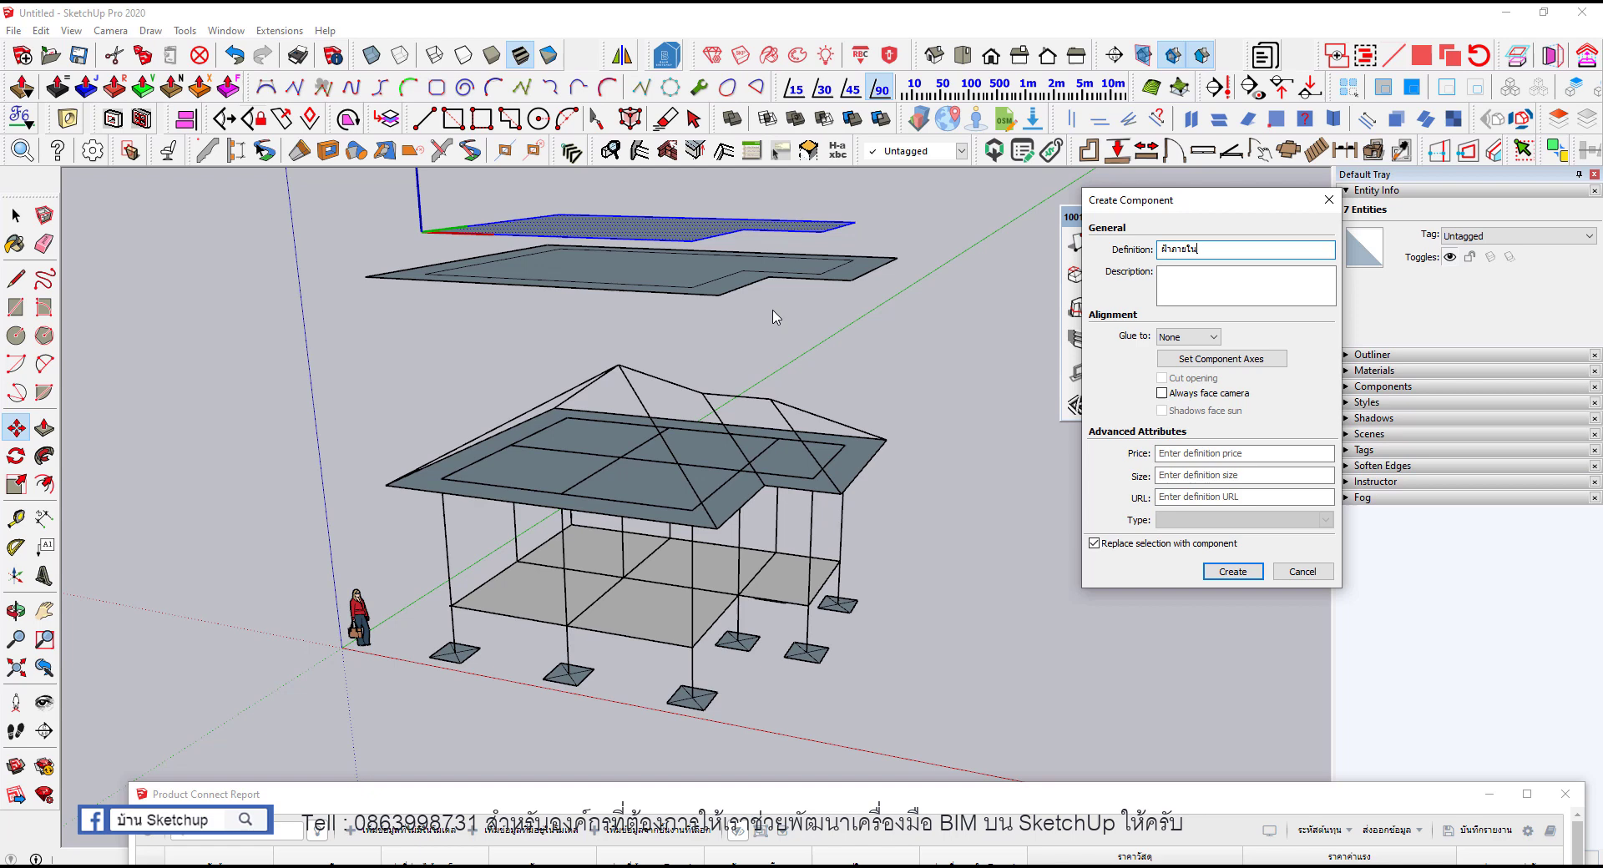
key(Return)
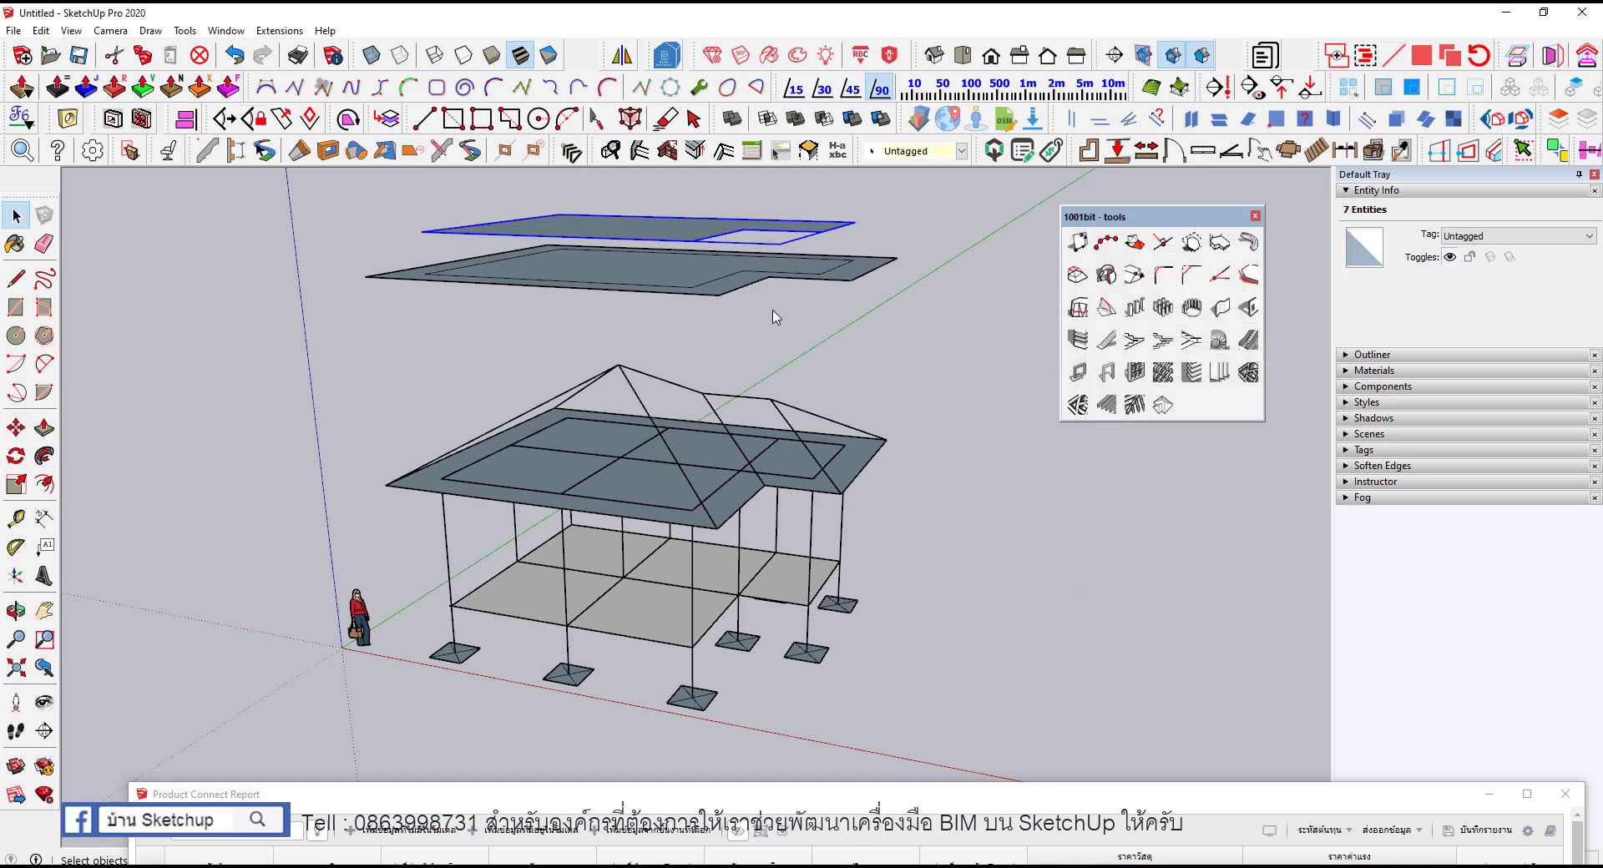
Step: Delete the eave plane's inner face and make the remaining eave ring a component
click(685, 264)
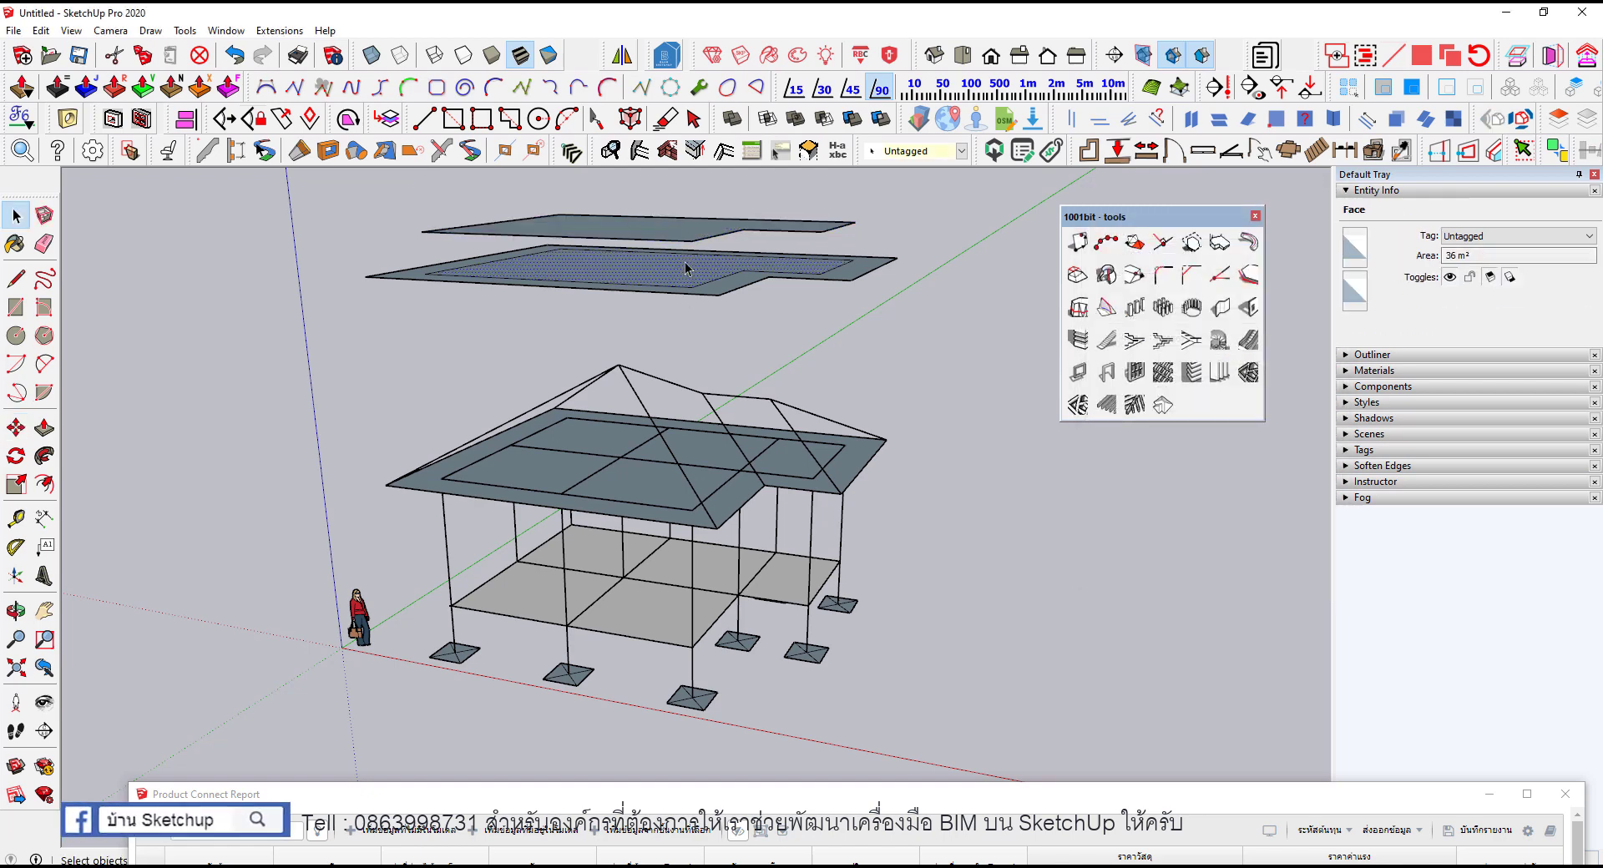
key(Delete)
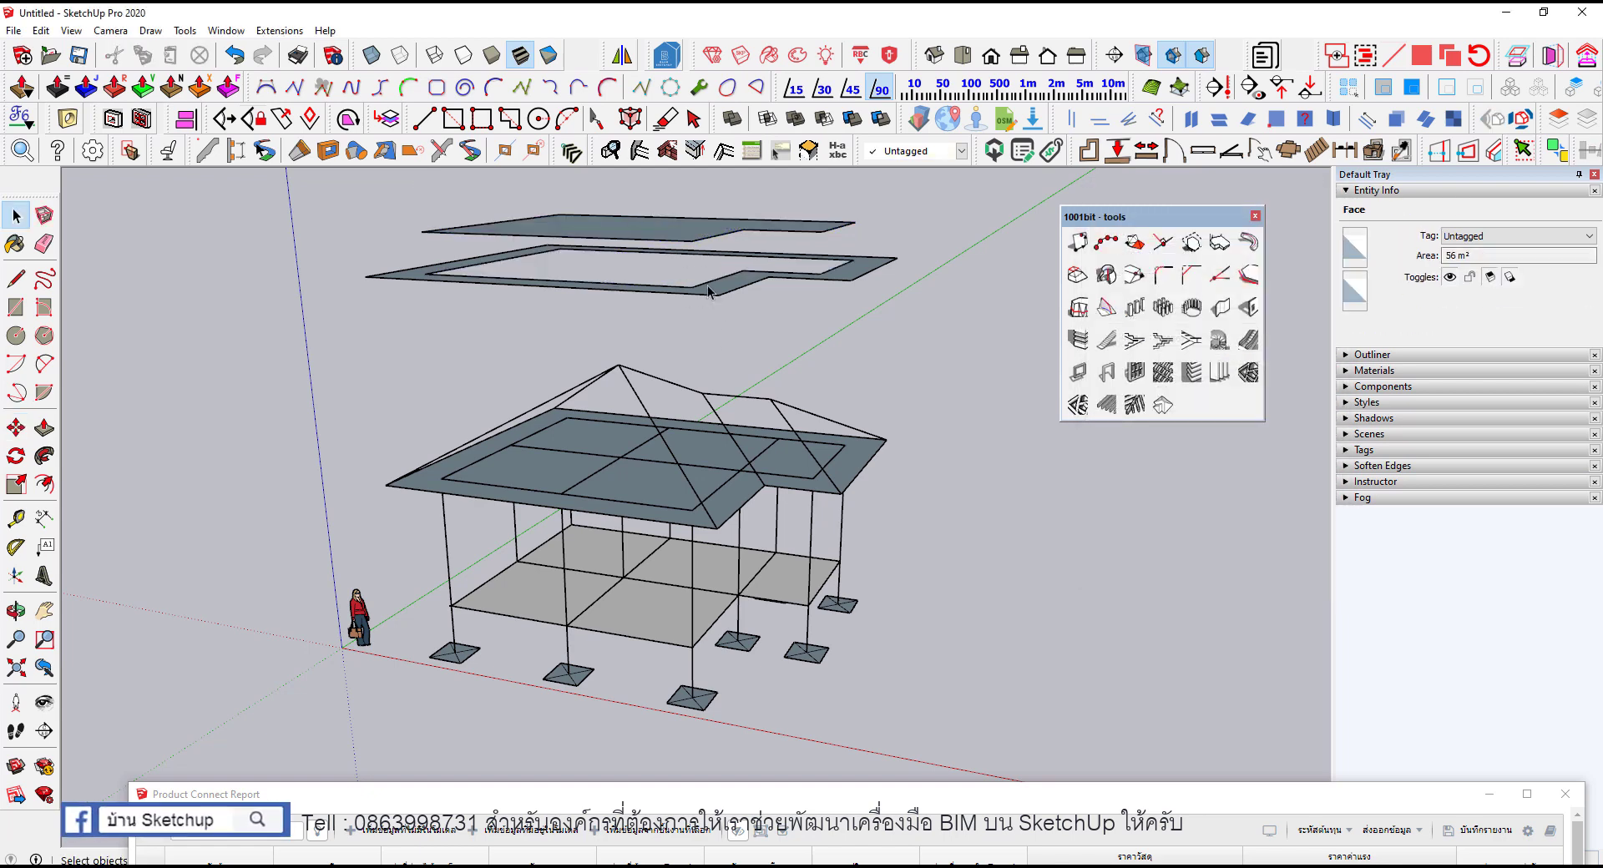
double_click(709, 288)
right_click(709, 288)
click(785, 305)
text(ฝ้าชายคา)
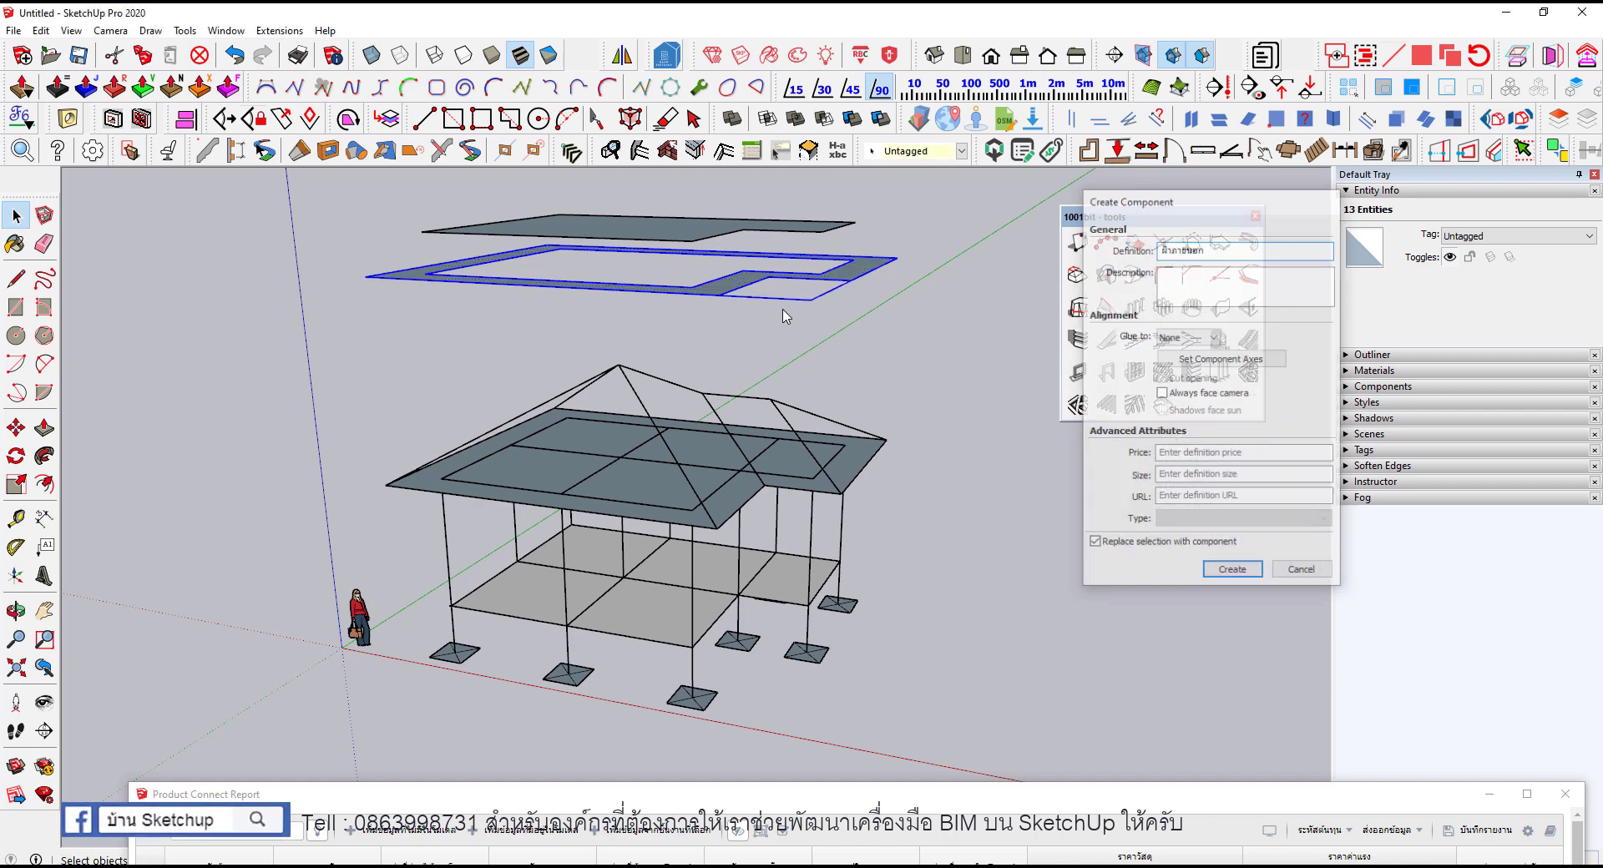
key(Return)
click(755, 338)
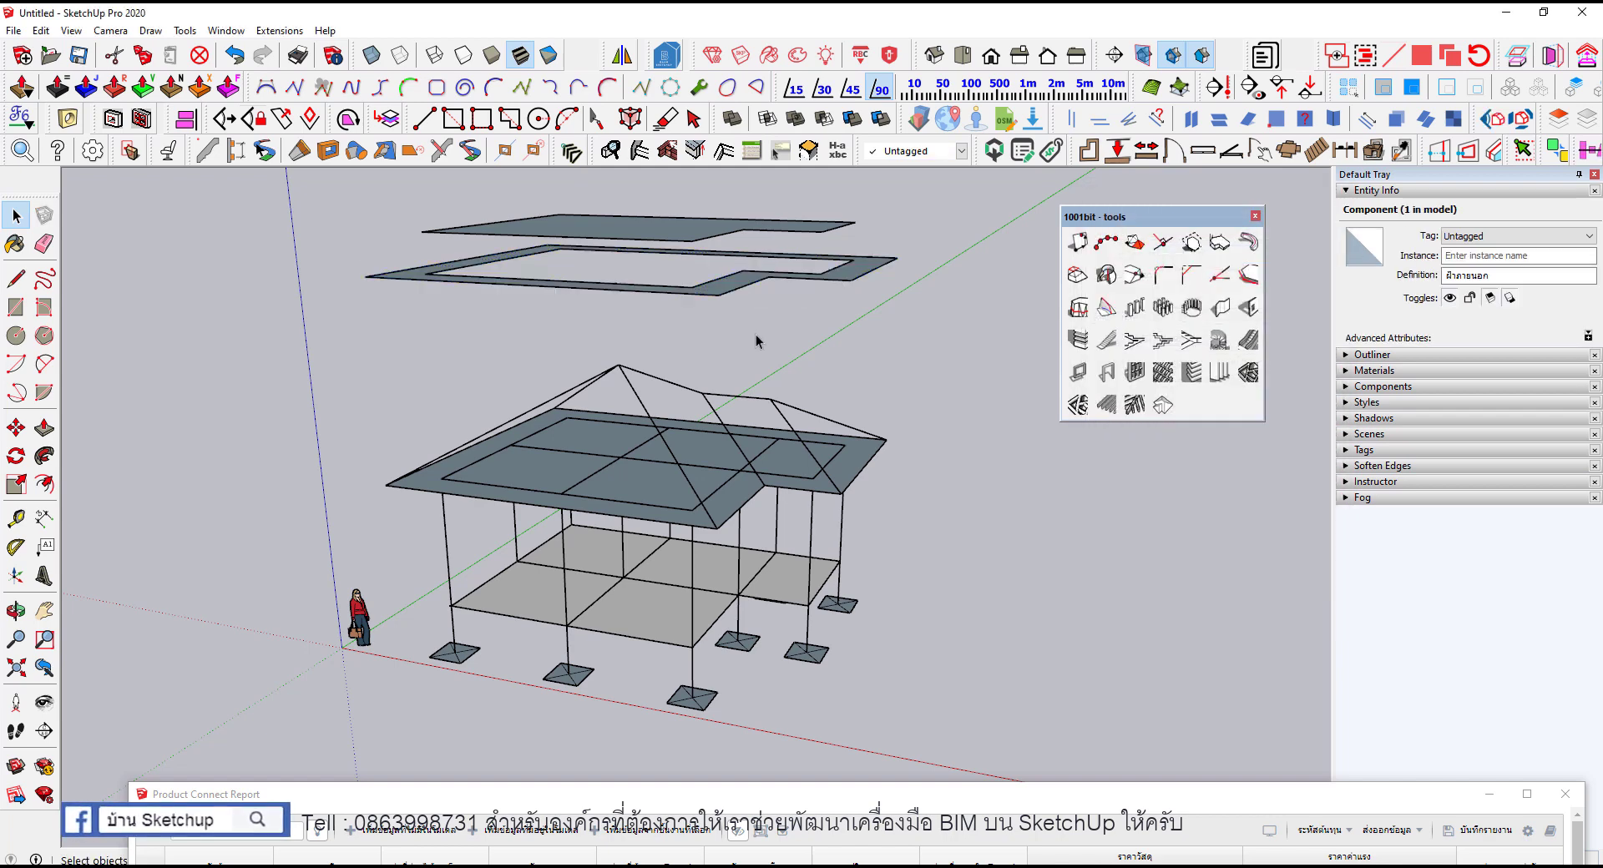
scroll(574, 397, down, 3)
middle_drag(573, 397, 598, 501)
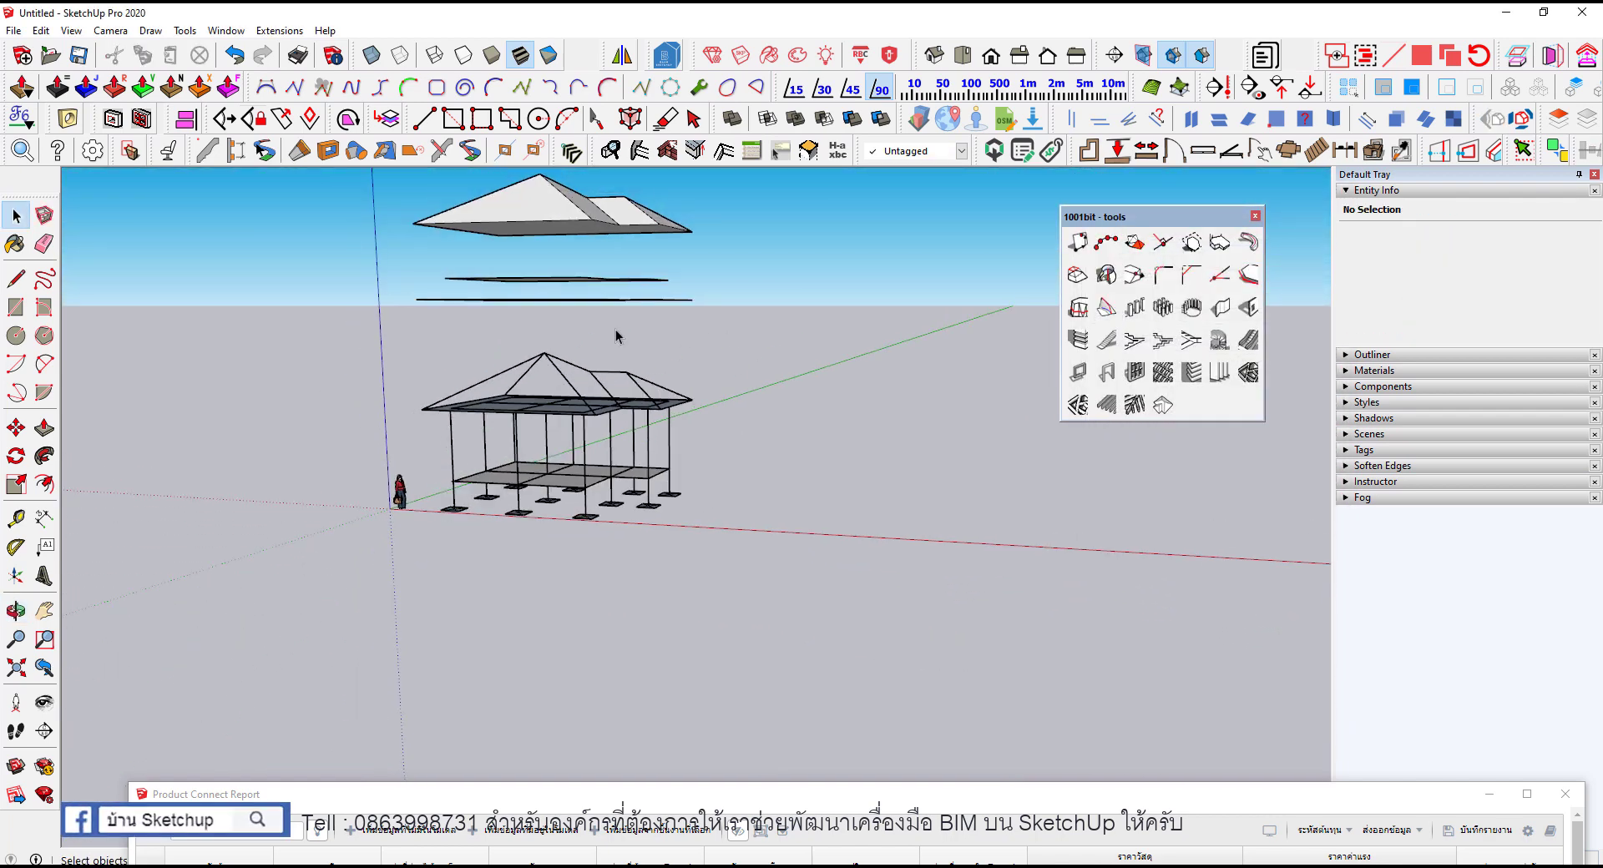
Step: Delete the three faces at the house's roof rim
scroll(565, 421, up, 3)
click(565, 421)
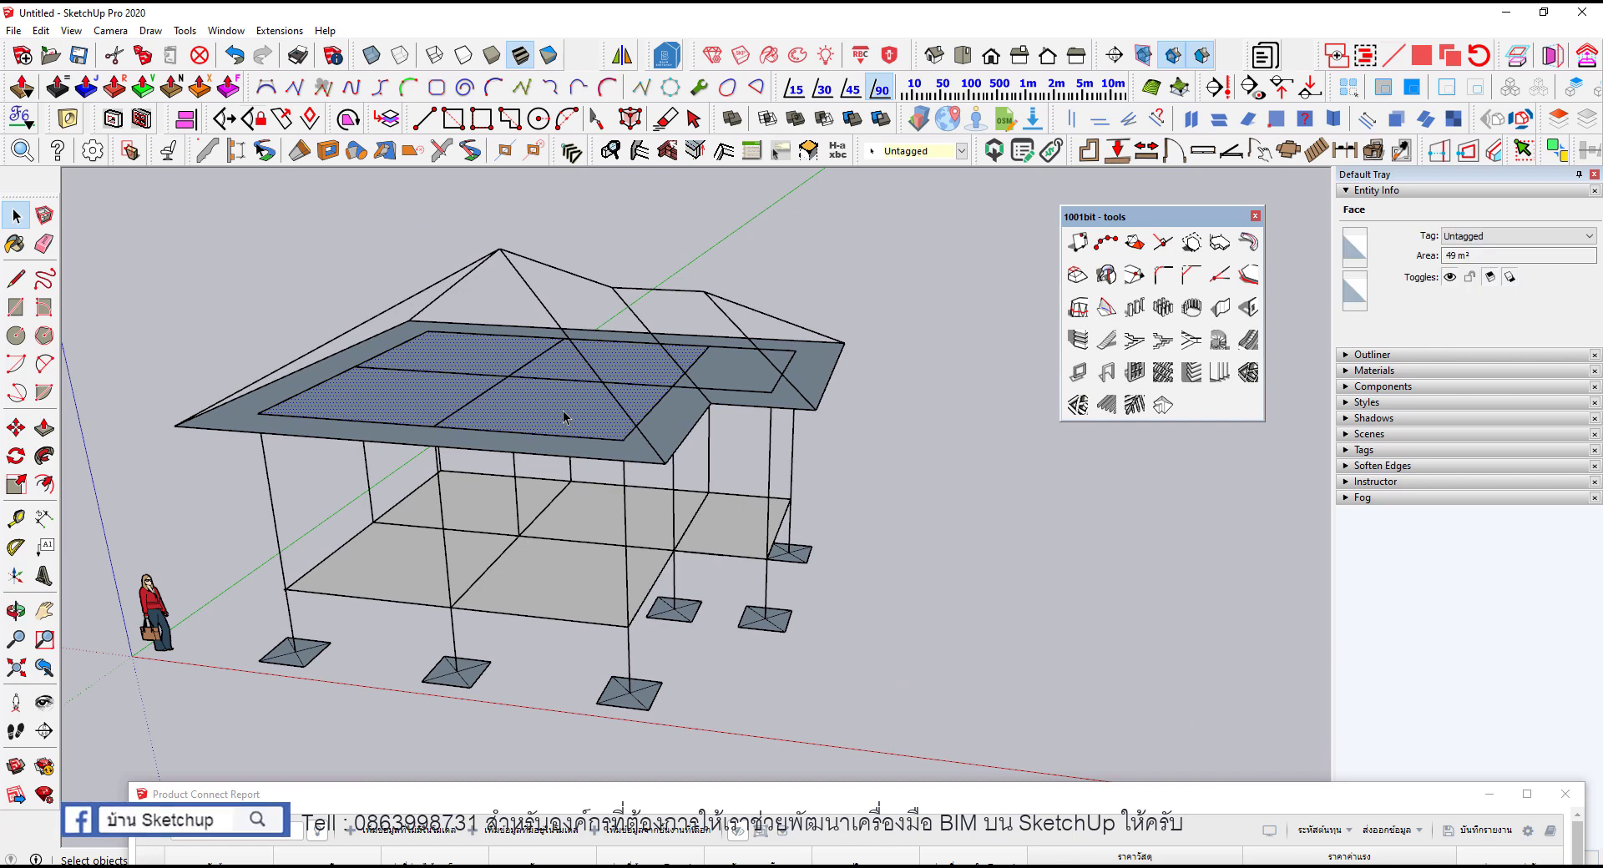
key(Delete)
click(555, 446)
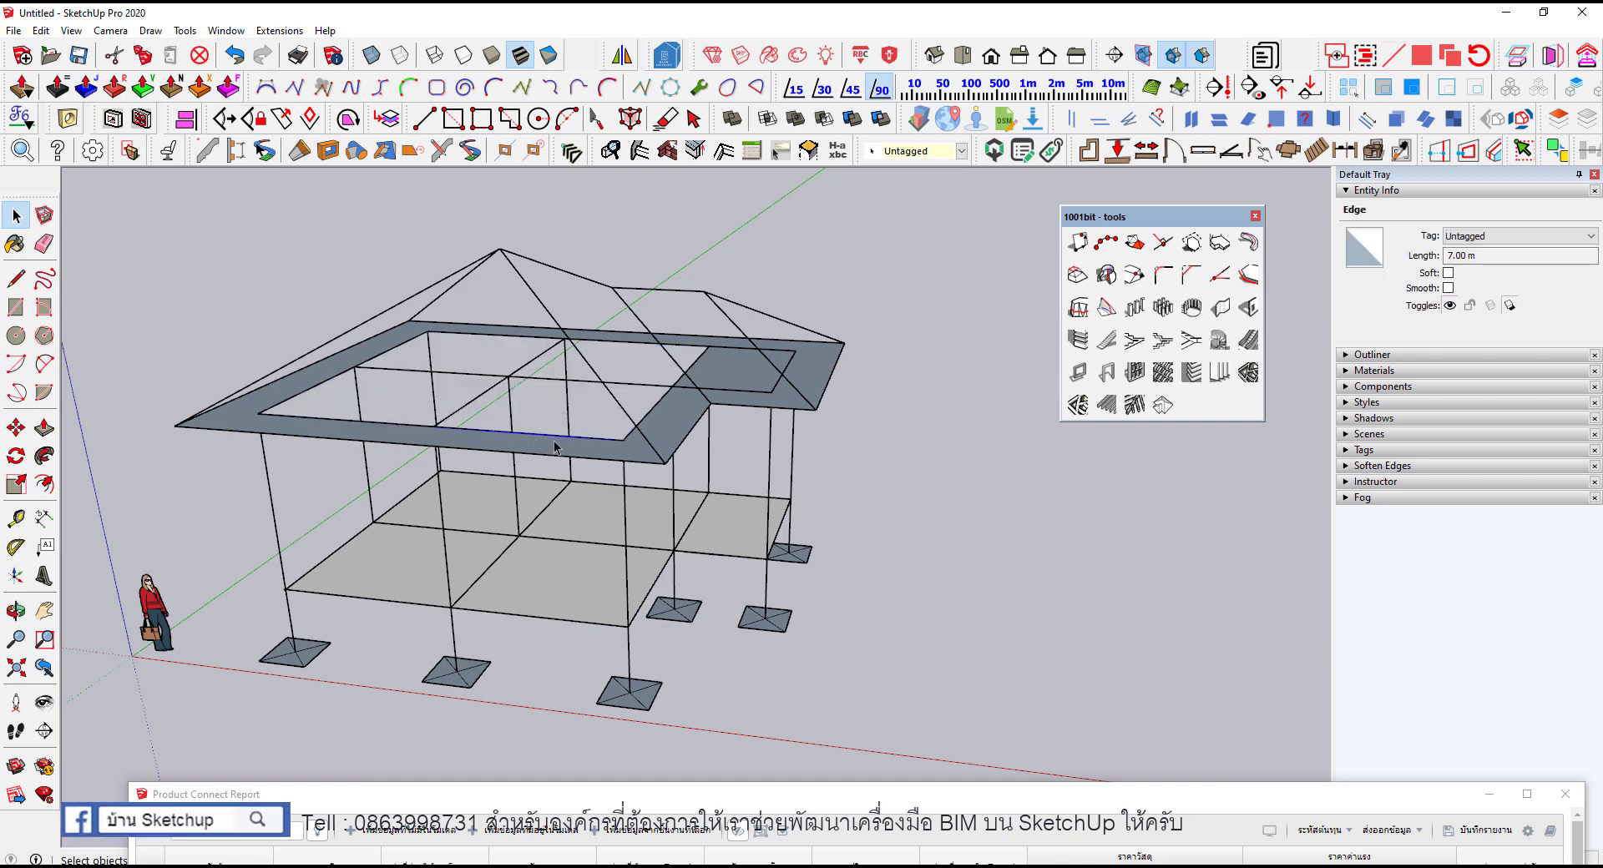
key(Delete)
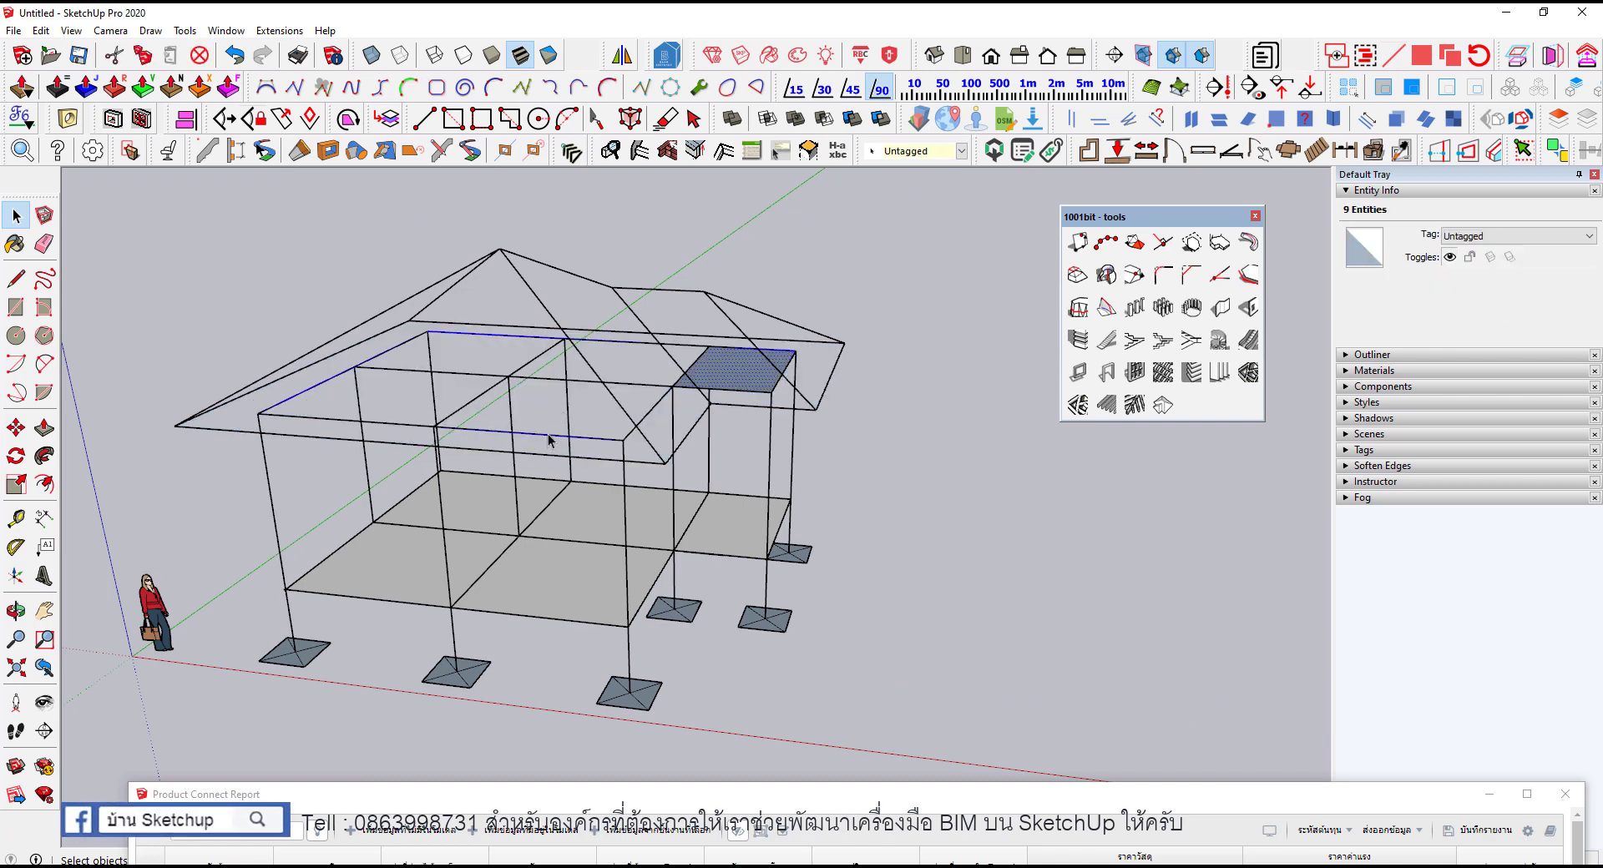
key(Delete)
click(558, 455)
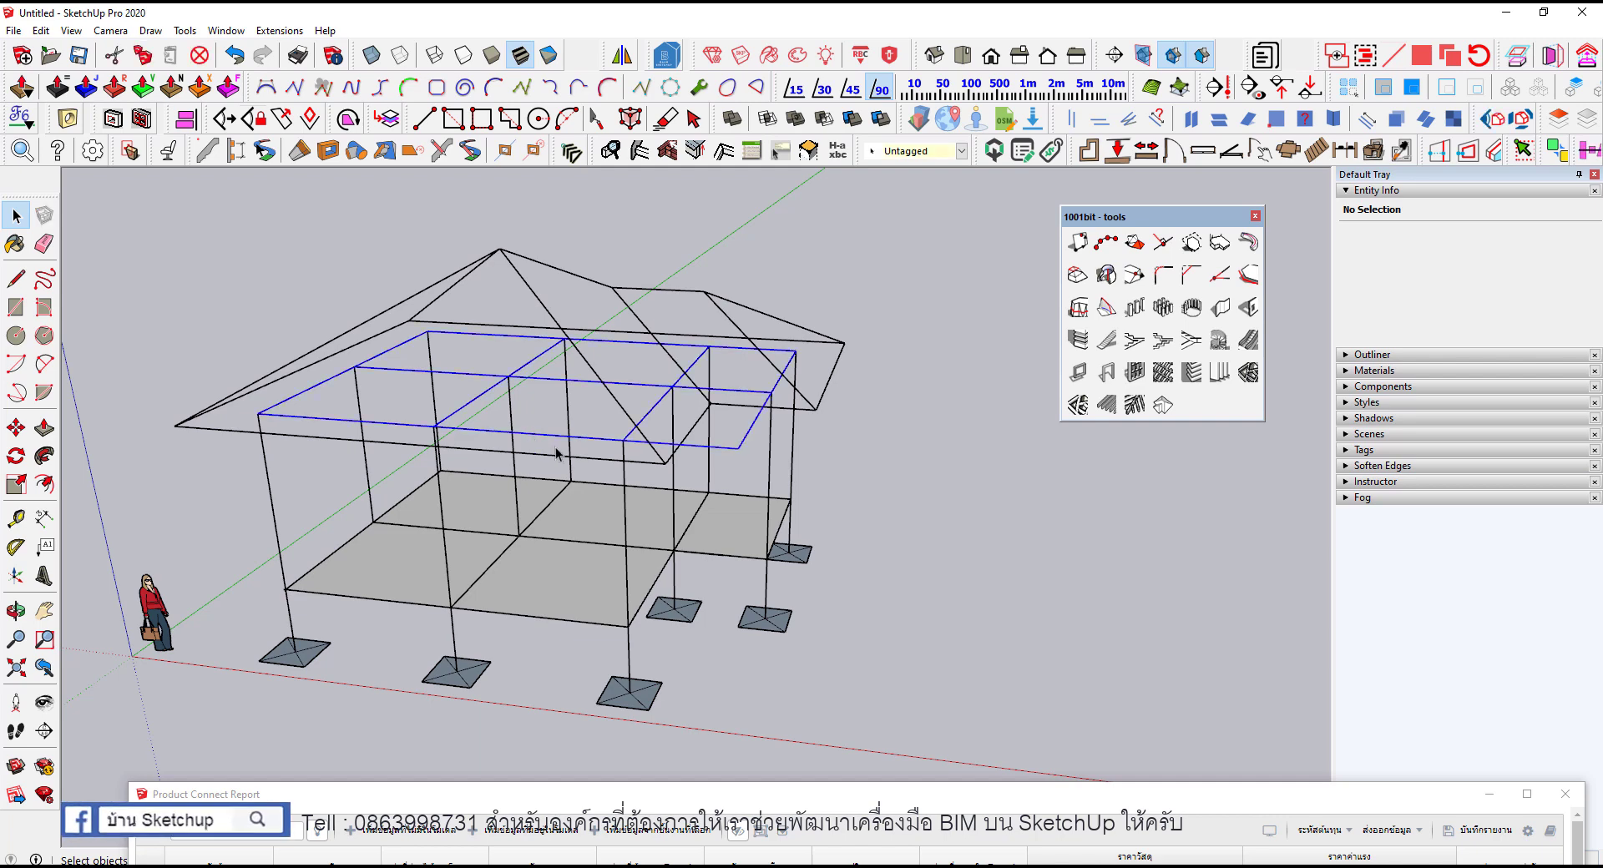
Step: Window-select the remaining roof-rim edges from a low side view
mouse_move(607, 463)
middle_down()
mouse_move(839, 431)
mouse_move(292, 422)
middle_up()
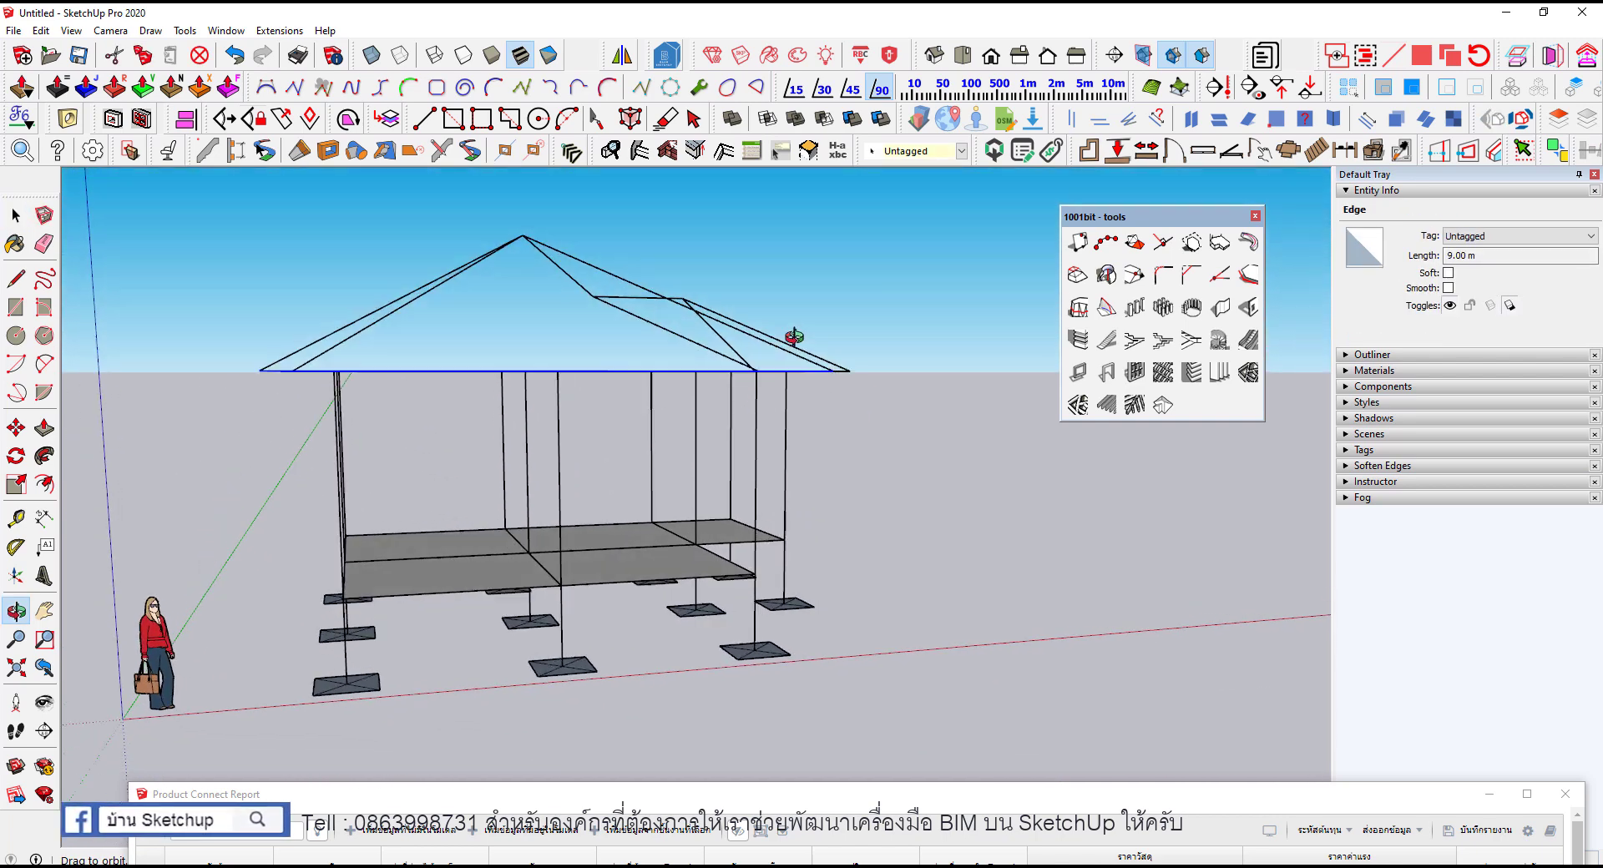
drag(219, 359, 888, 401)
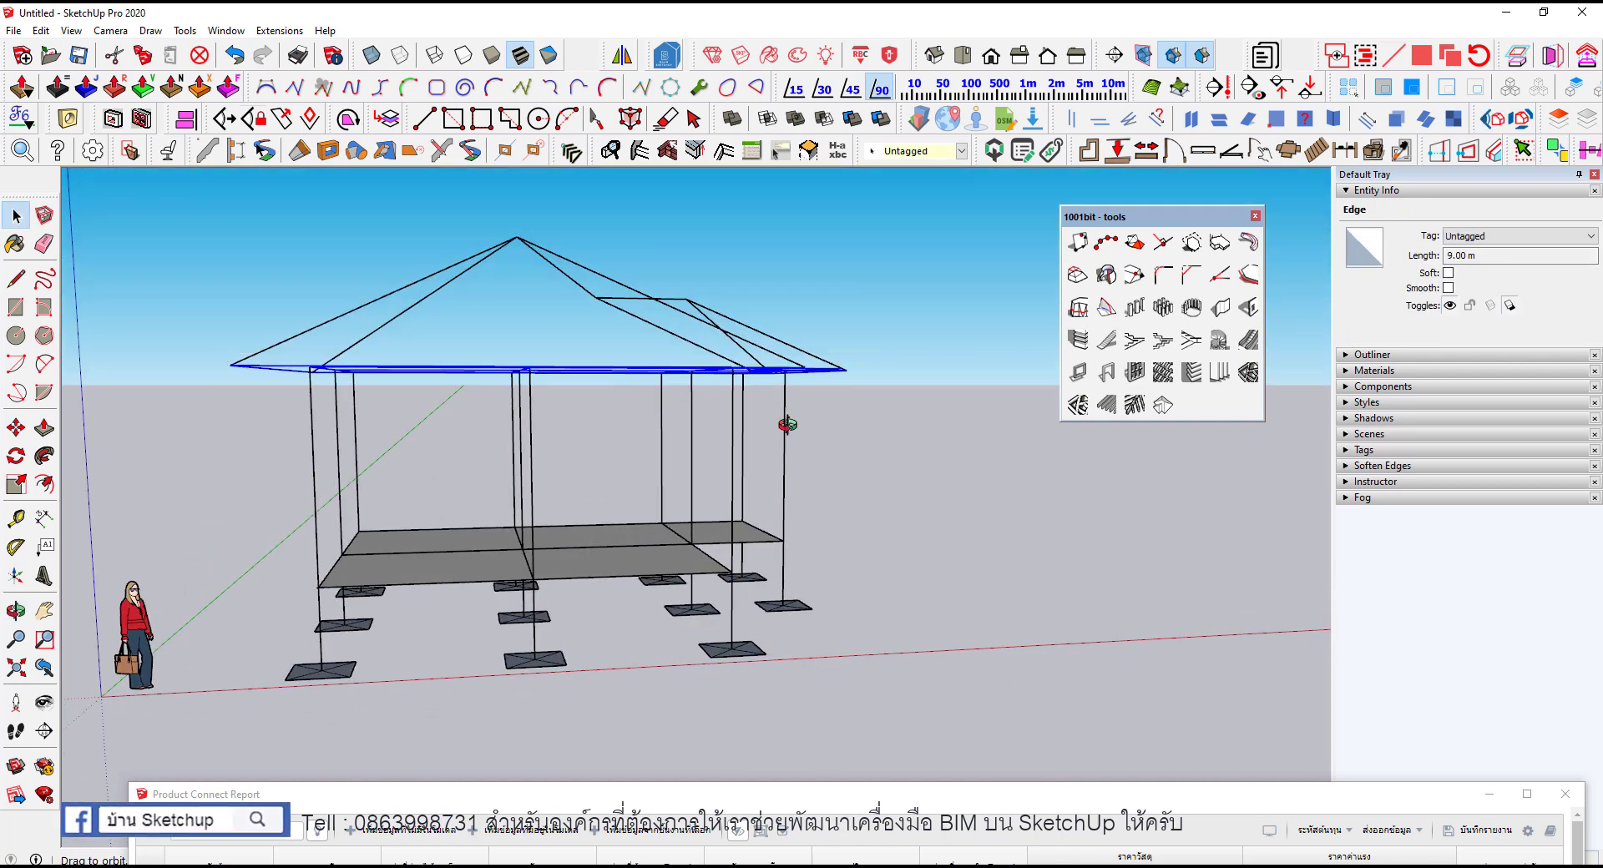
mouse_move(788, 423)
middle_down()
mouse_move(836, 599)
mouse_move(735, 537)
mouse_move(805, 484)
middle_up()
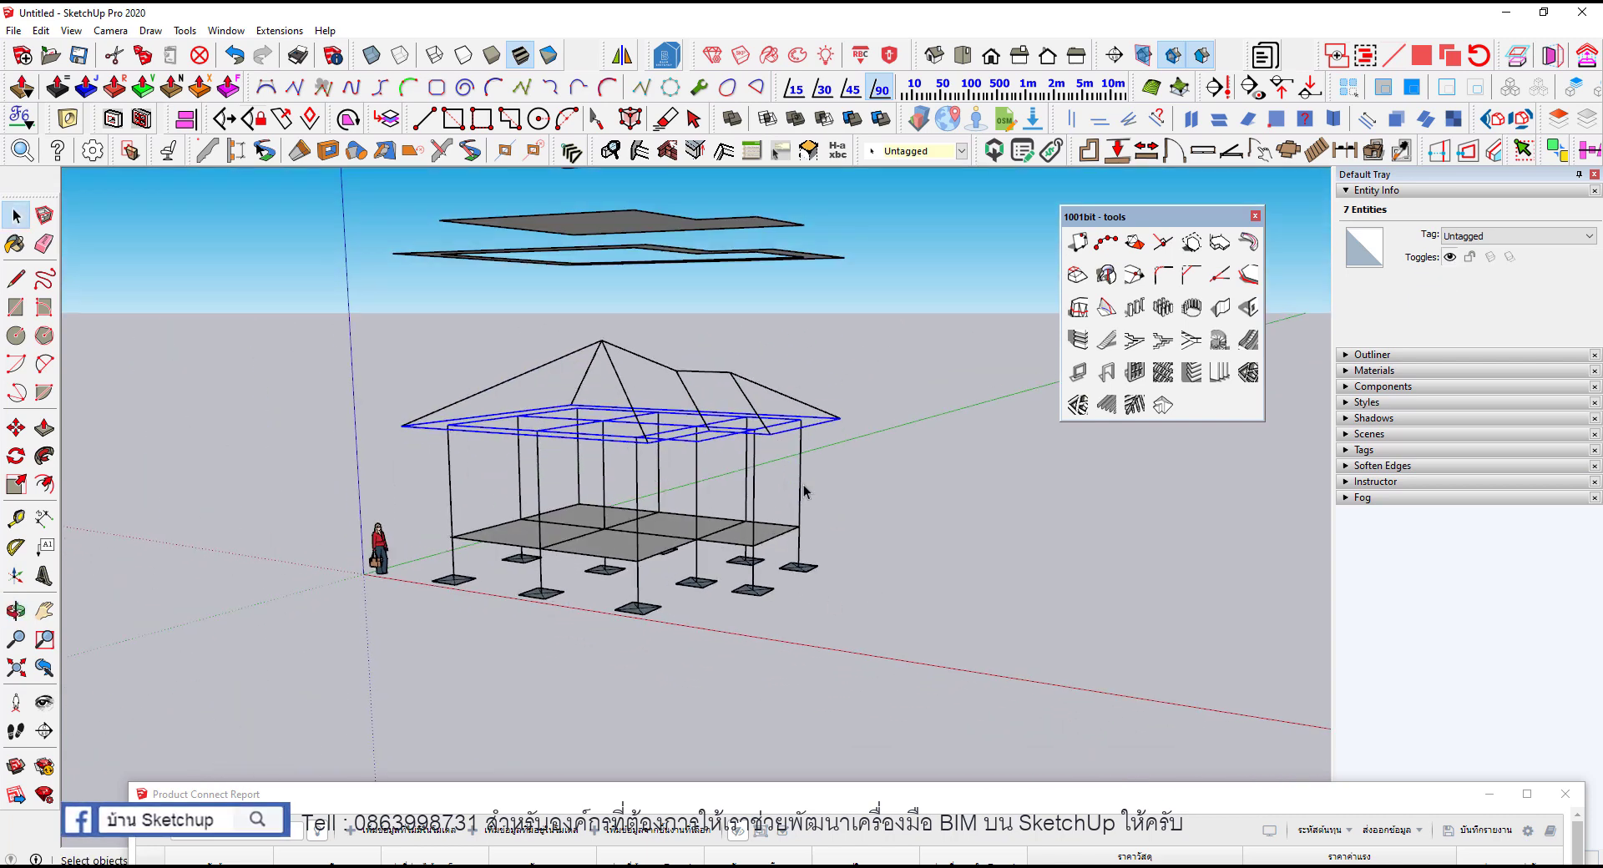
Step: Copy the rim outline above the house and remove its inner lines
key(m)
click(871, 438)
click(849, 373)
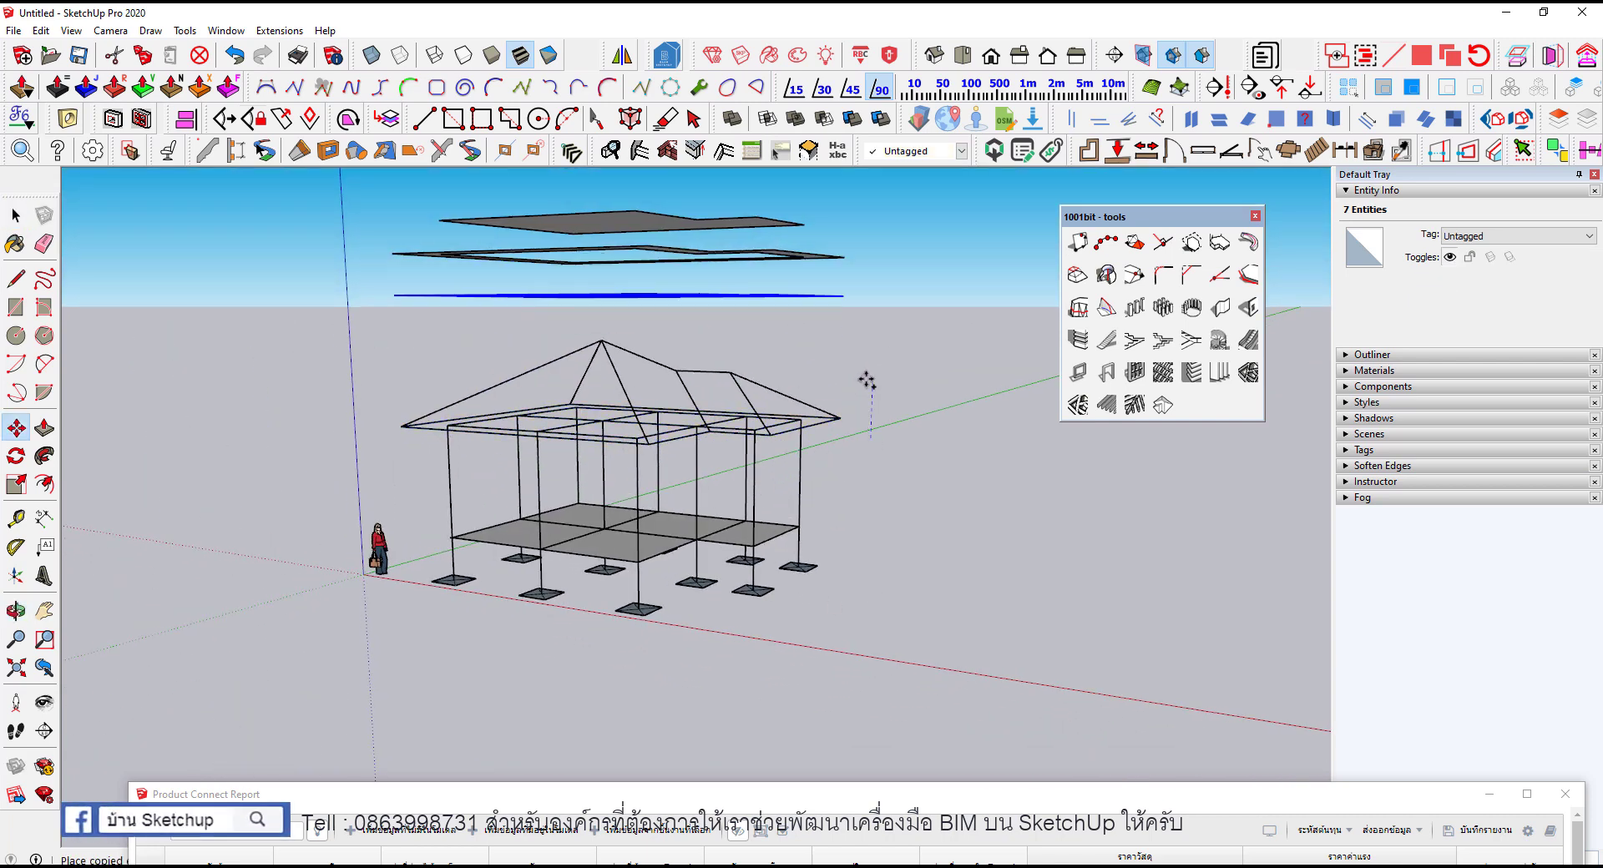
middle_drag(877, 374, 715, 315)
scroll(715, 314, up, 2)
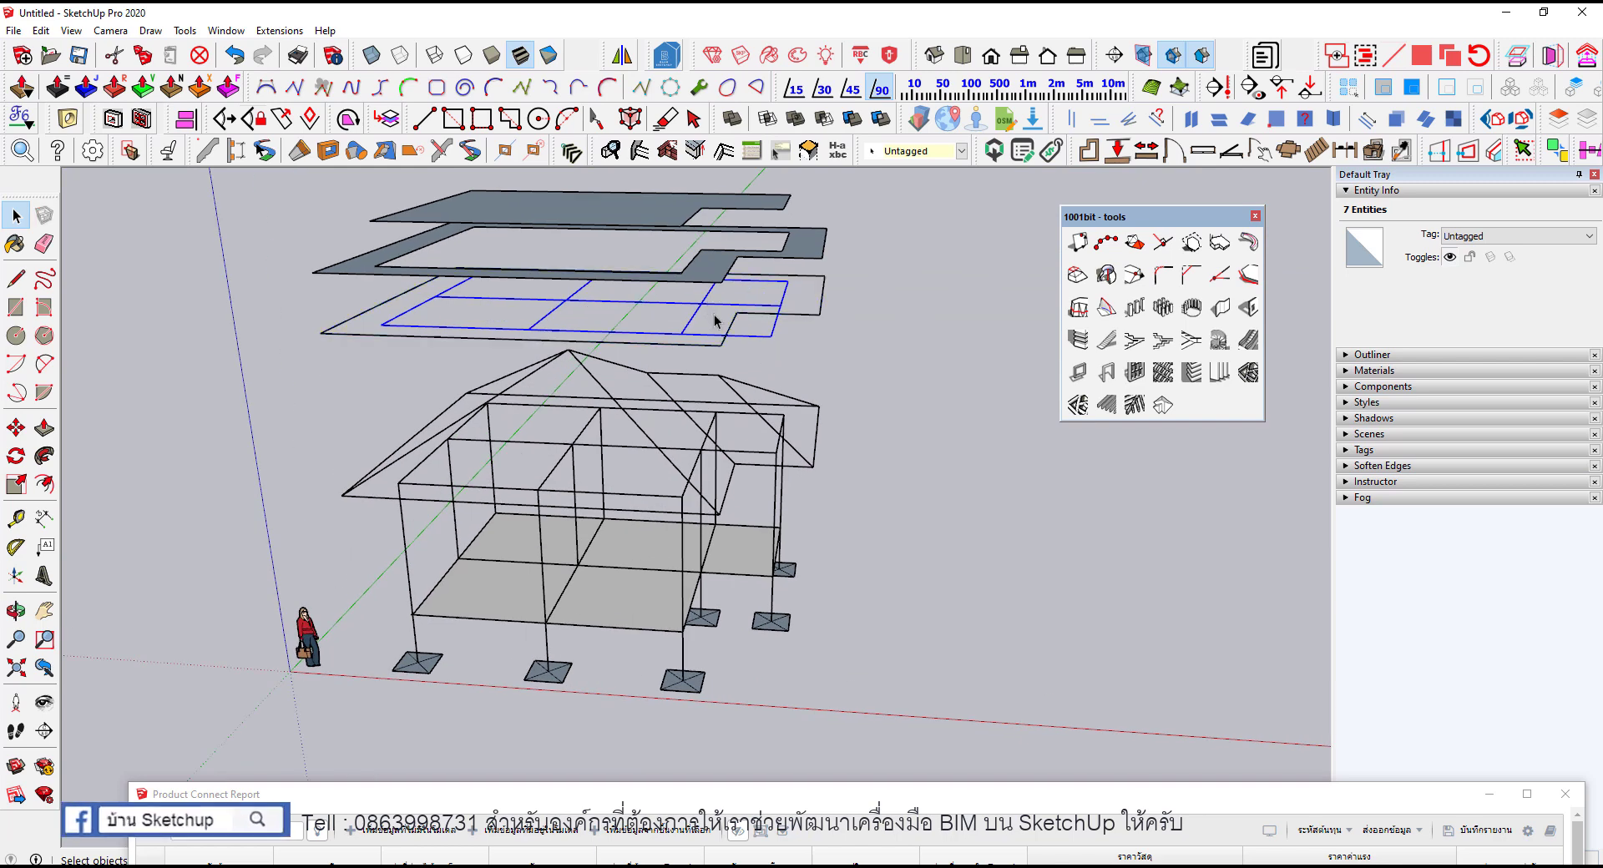
click(713, 317)
scroll(695, 309, up, 3)
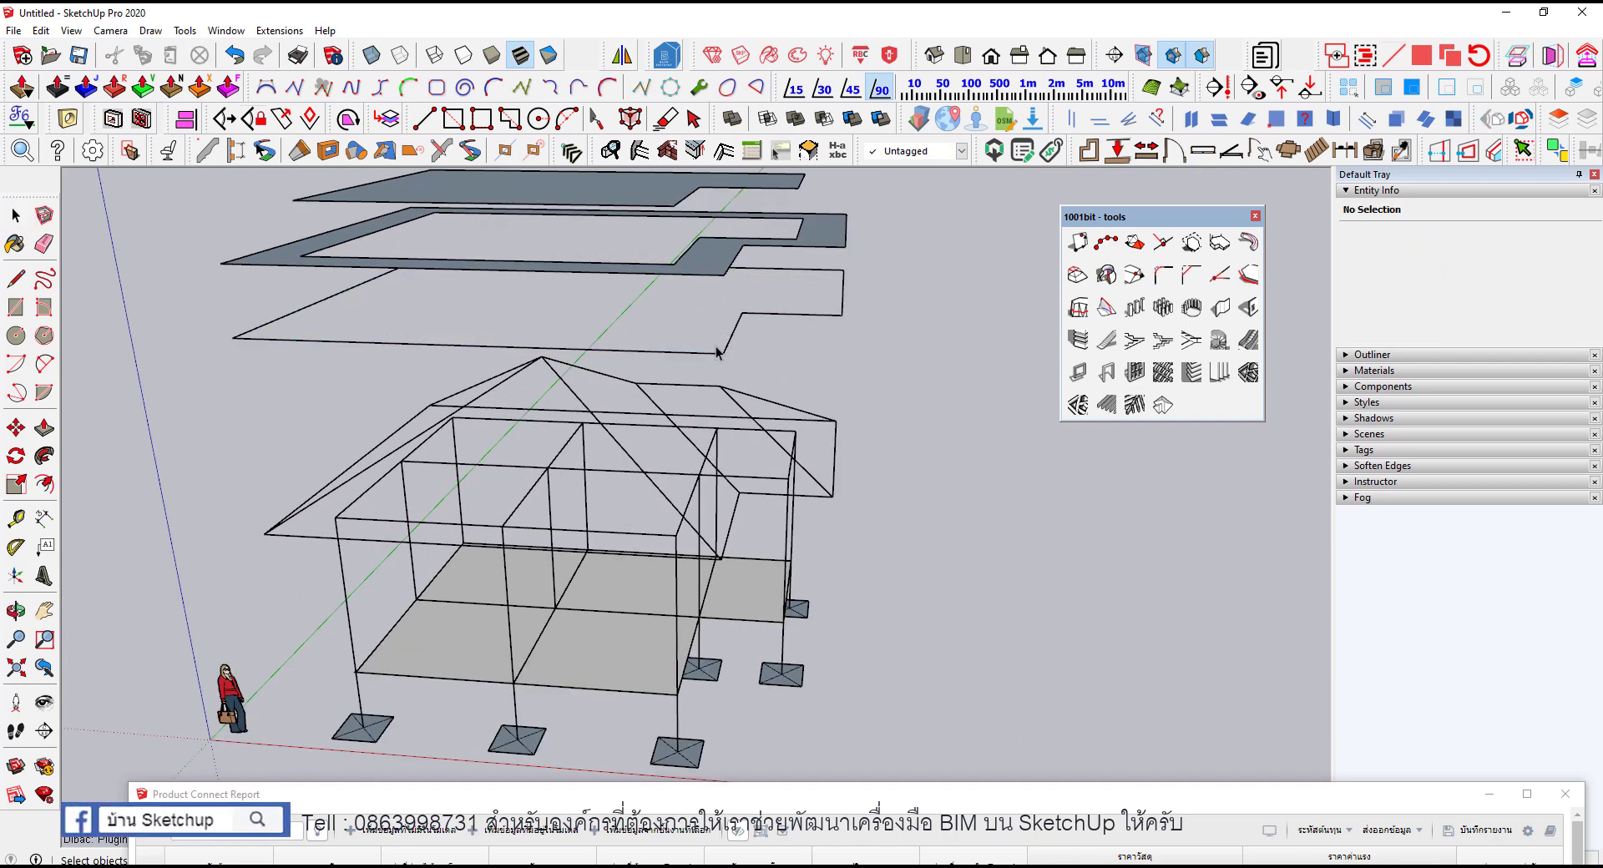
key(space)
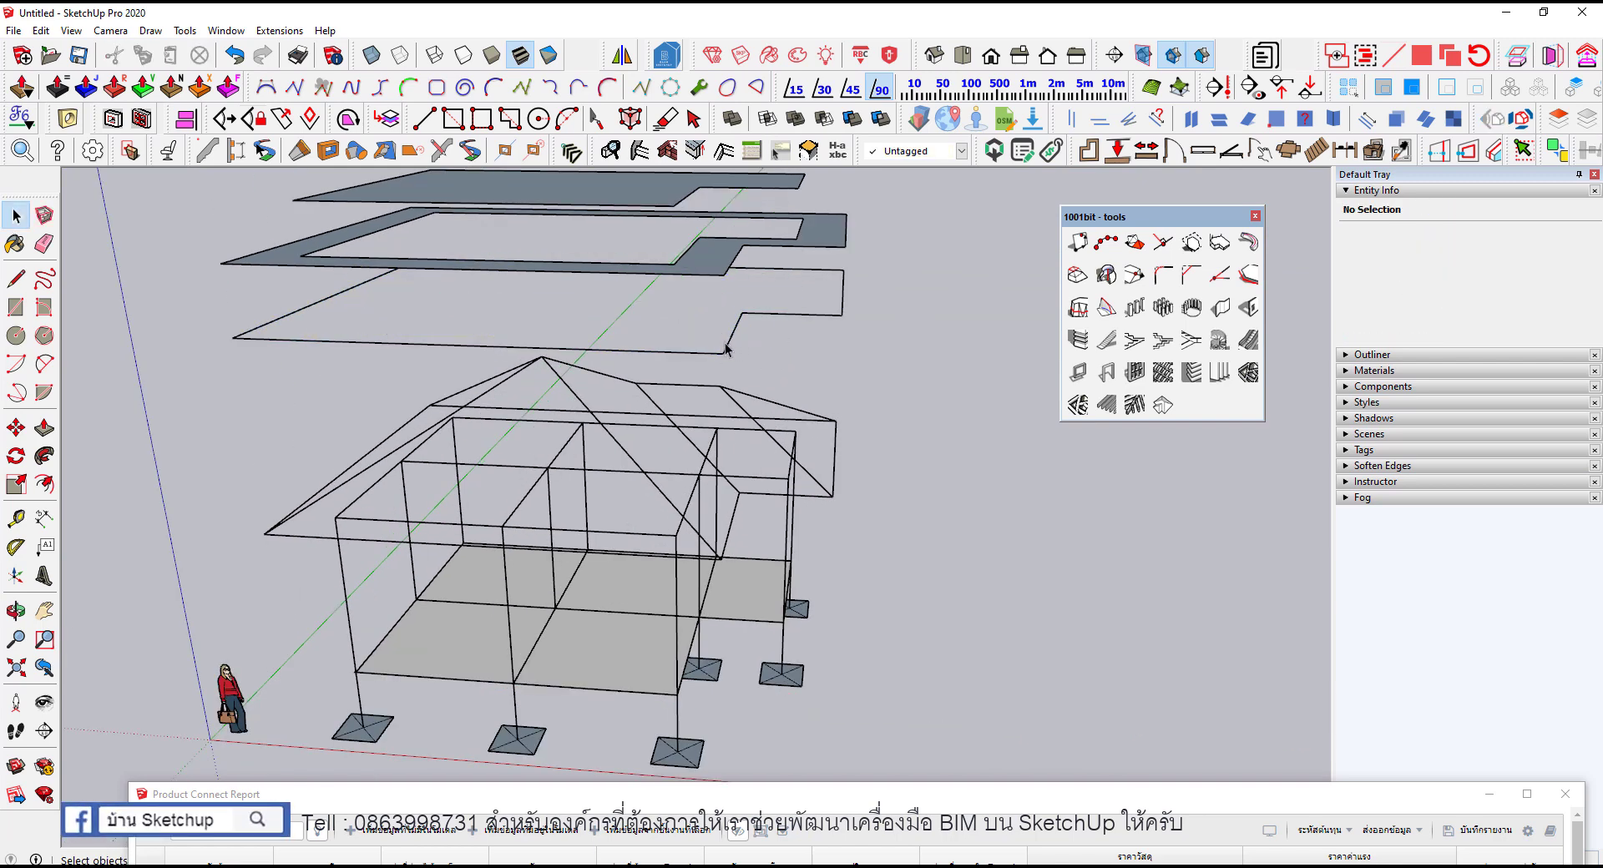
Step: Make the floating six-edge outline a component named เชิงชาย
triple_click(731, 351)
right_click(730, 351)
click(793, 342)
text(เชิงชาย)
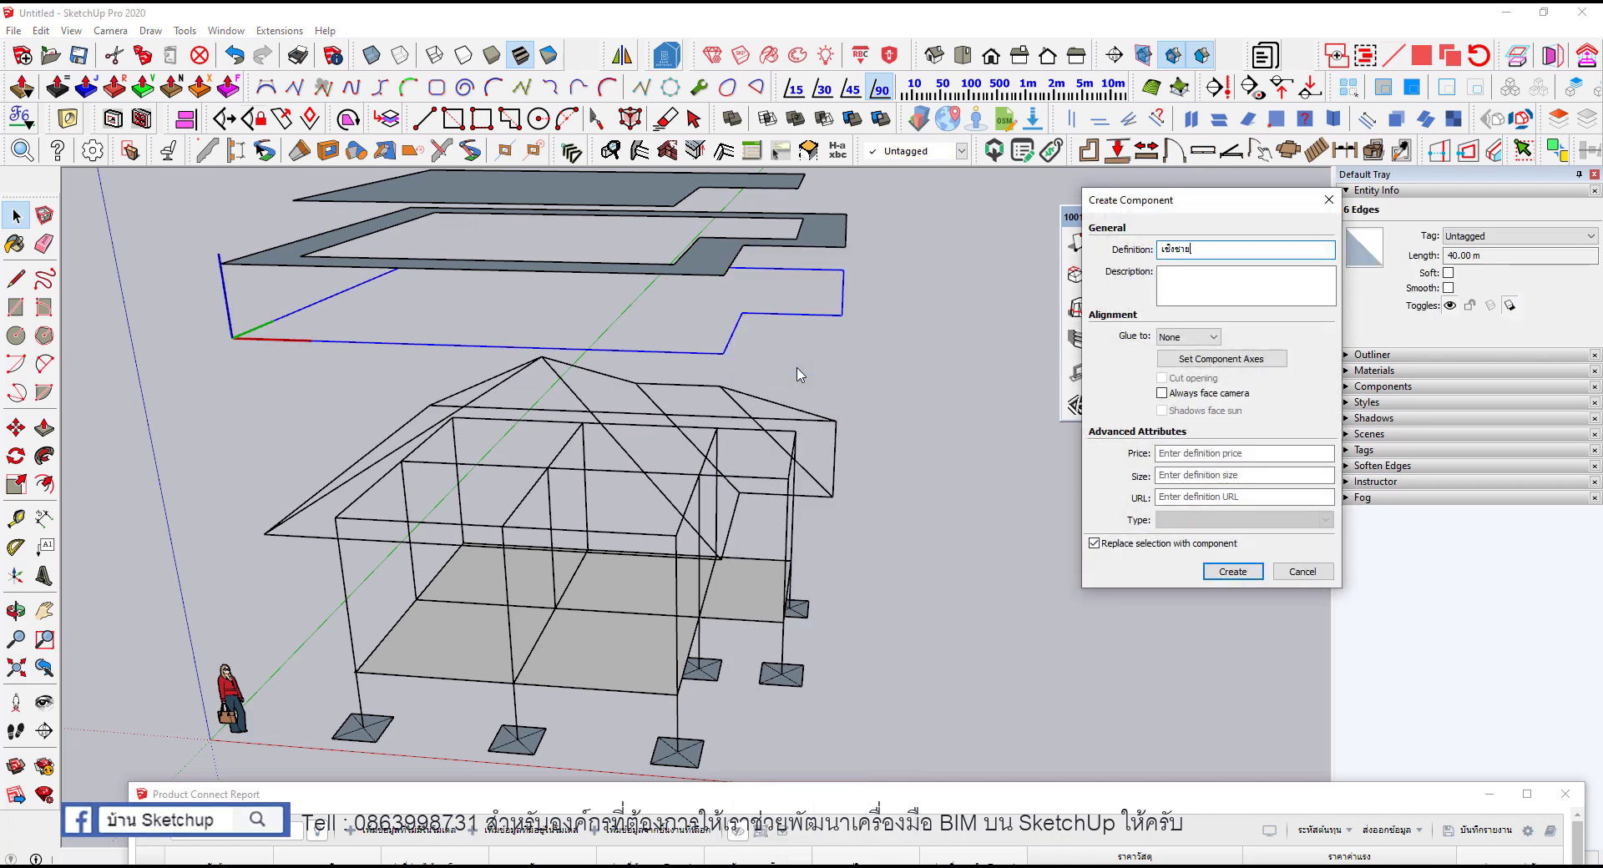
key(Return)
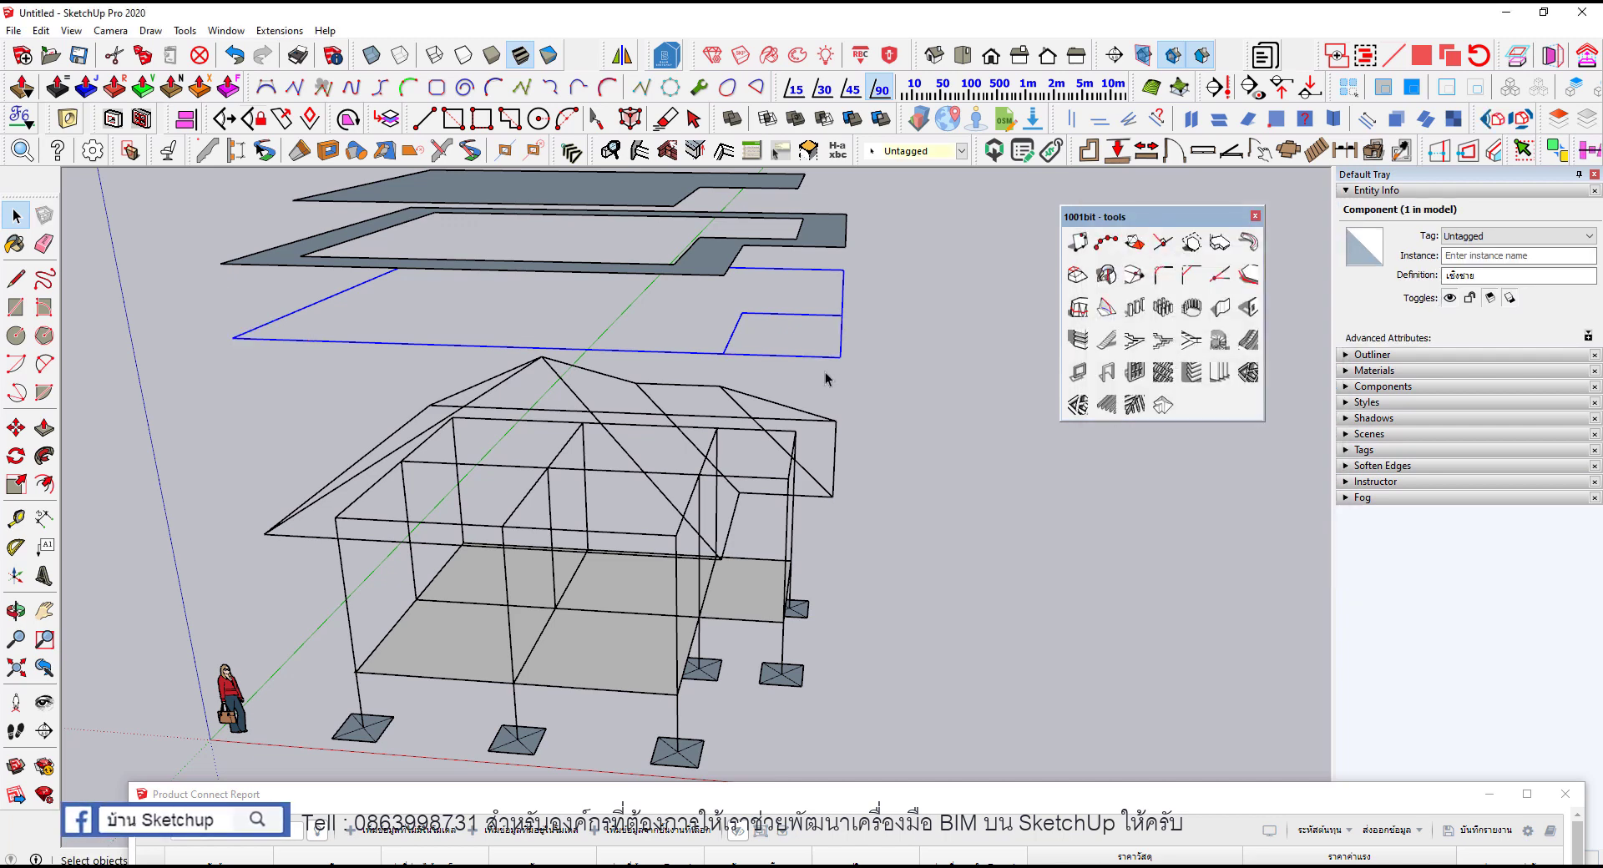
click(910, 396)
mouse_move(639, 511)
middle_down()
mouse_move(625, 462)
mouse_move(643, 393)
middle_up()
Step: Delete the eave outline edges from the house
key(space)
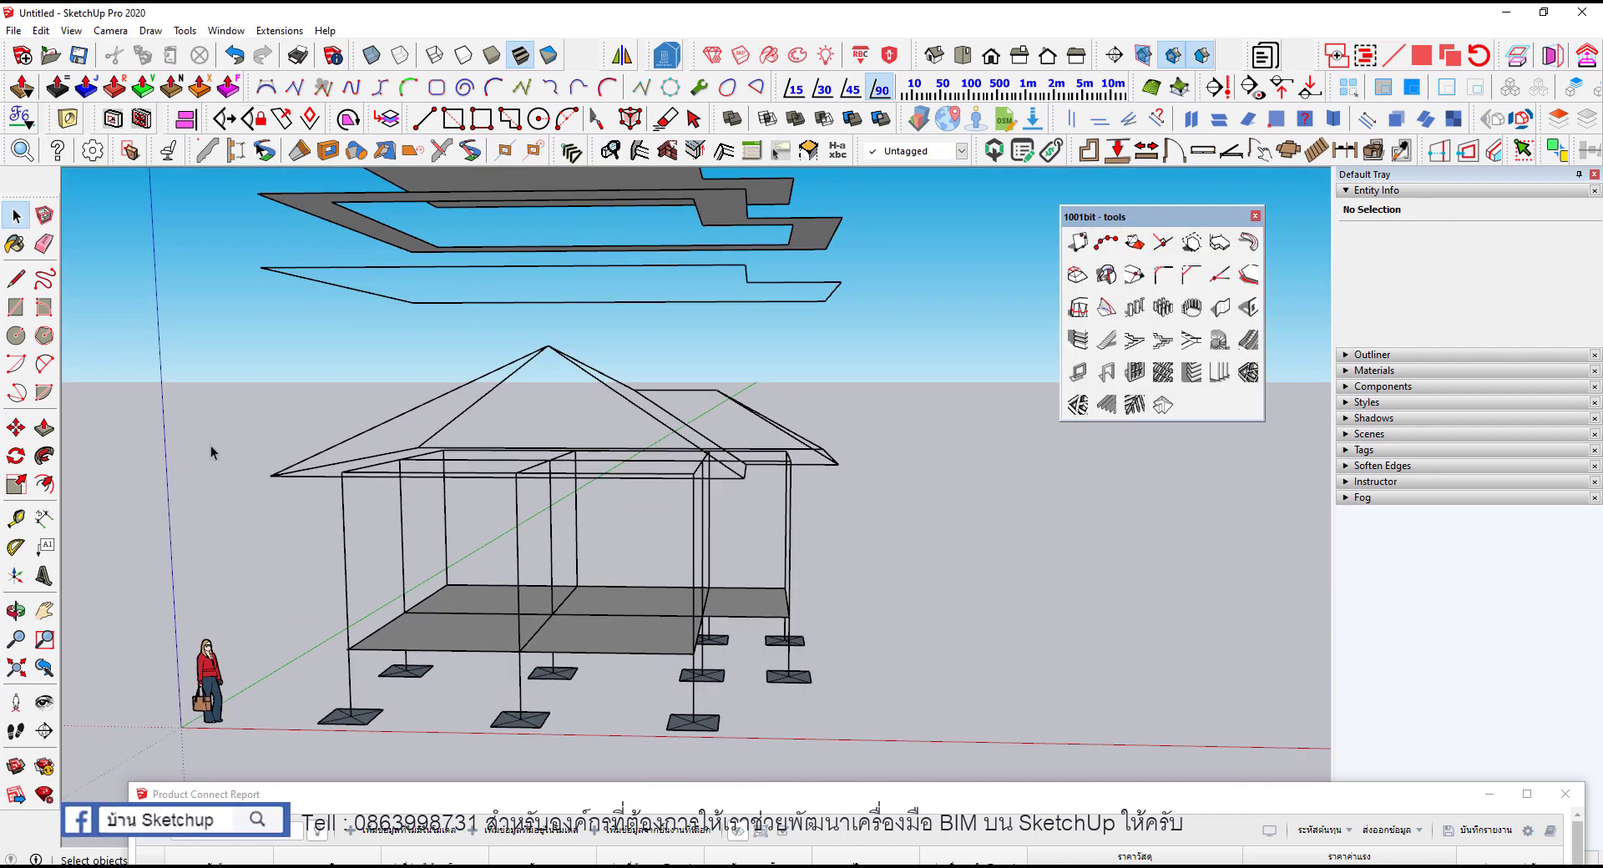
drag(212, 436, 878, 516)
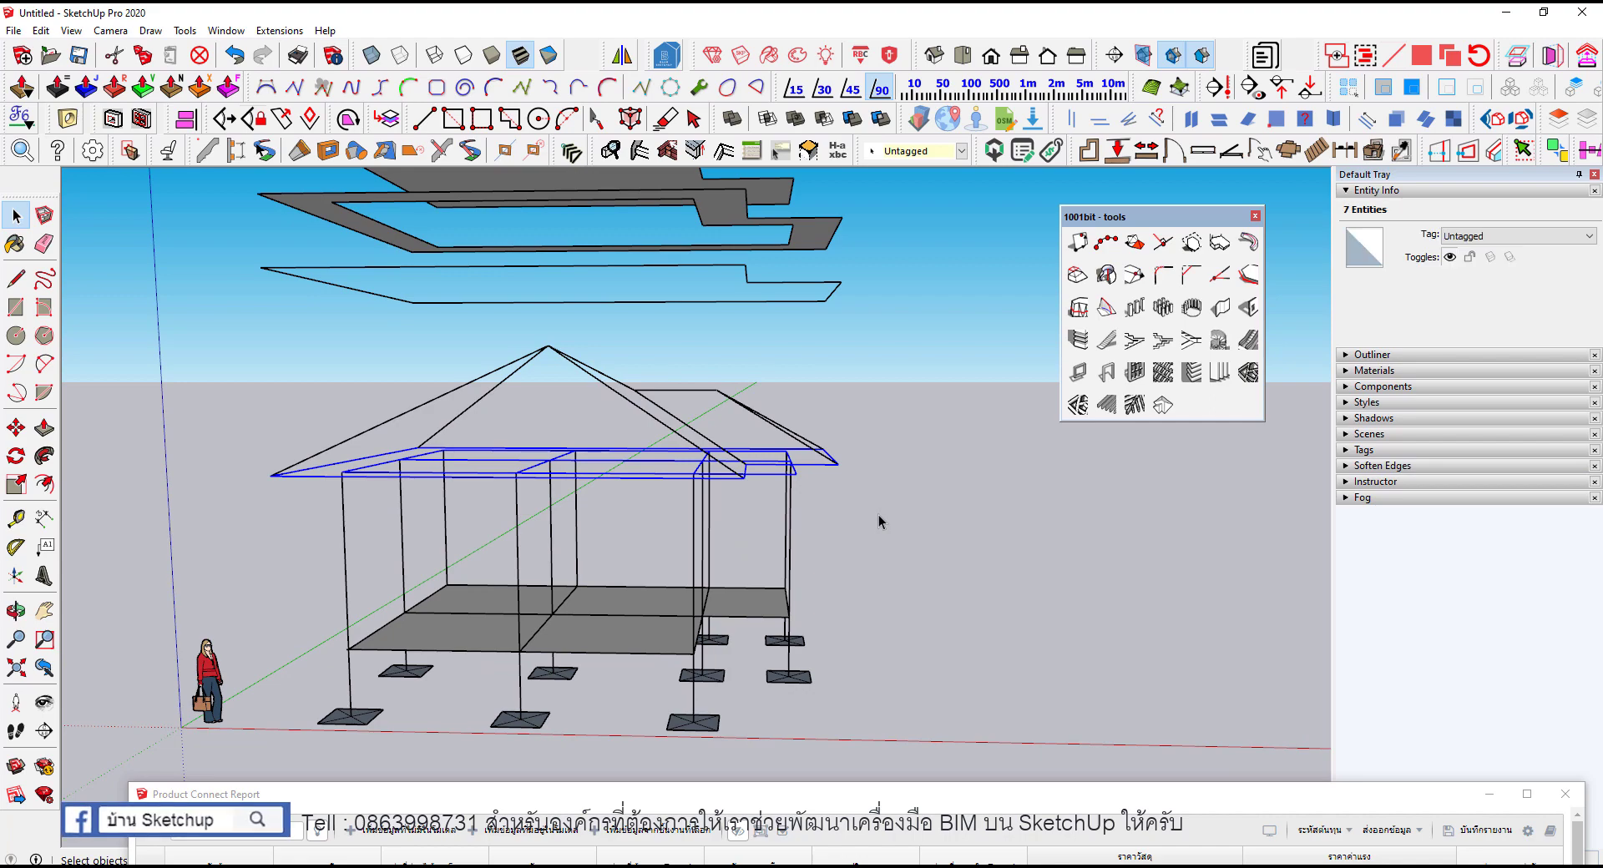
scroll(595, 466, up, 2)
shift+click(601, 467)
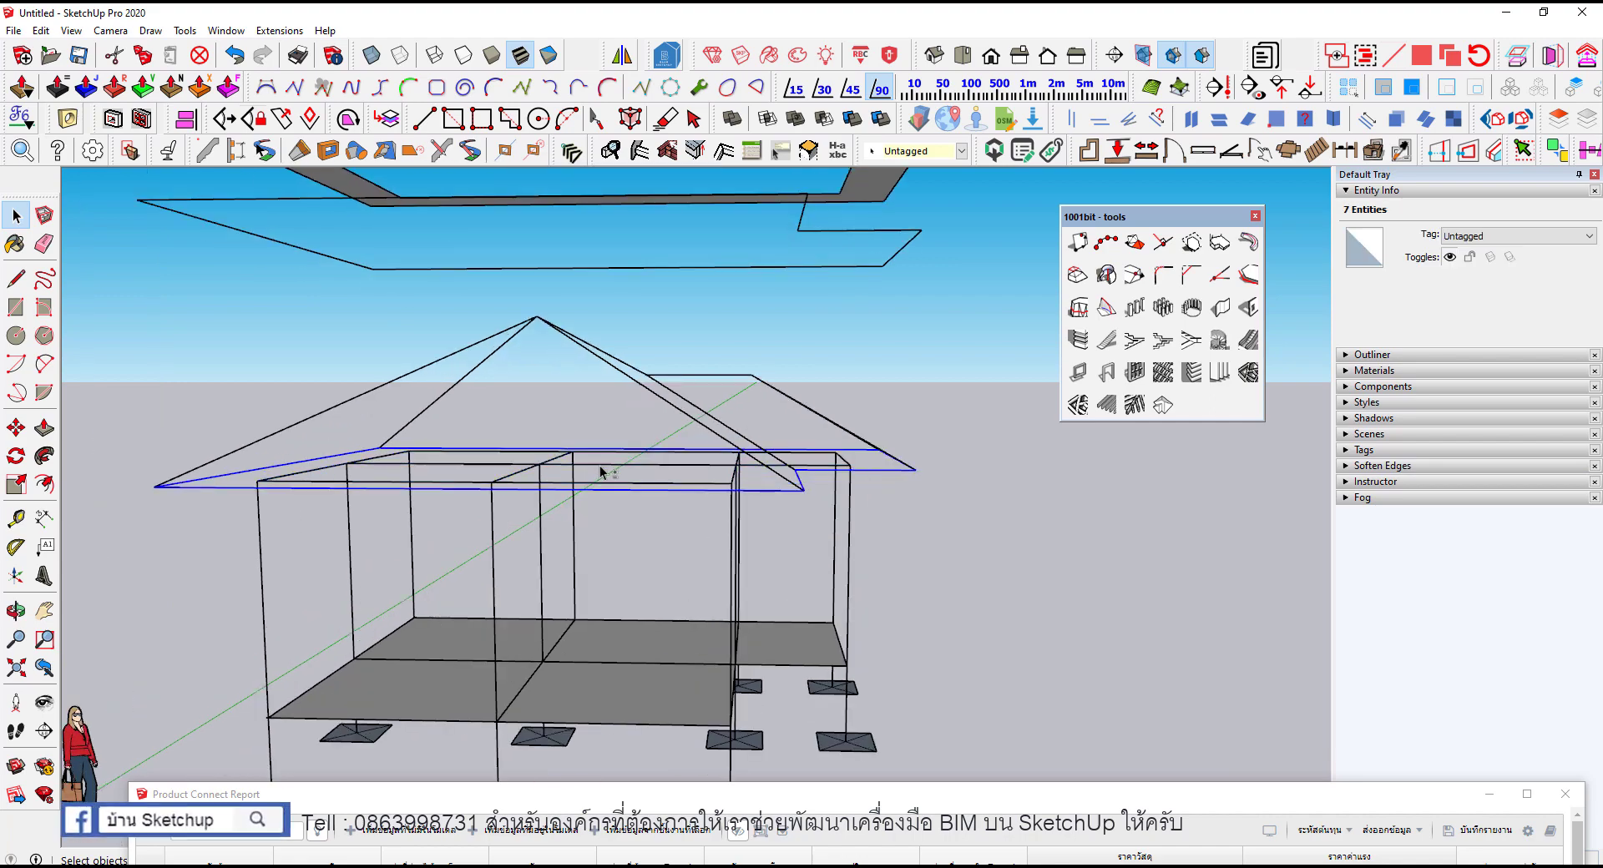
key(Delete)
Step: Group the eight connected hip and ridge lines, totalling 37.90 m
mouse_move(688, 420)
middle_down()
mouse_move(669, 515)
mouse_move(808, 359)
middle_up()
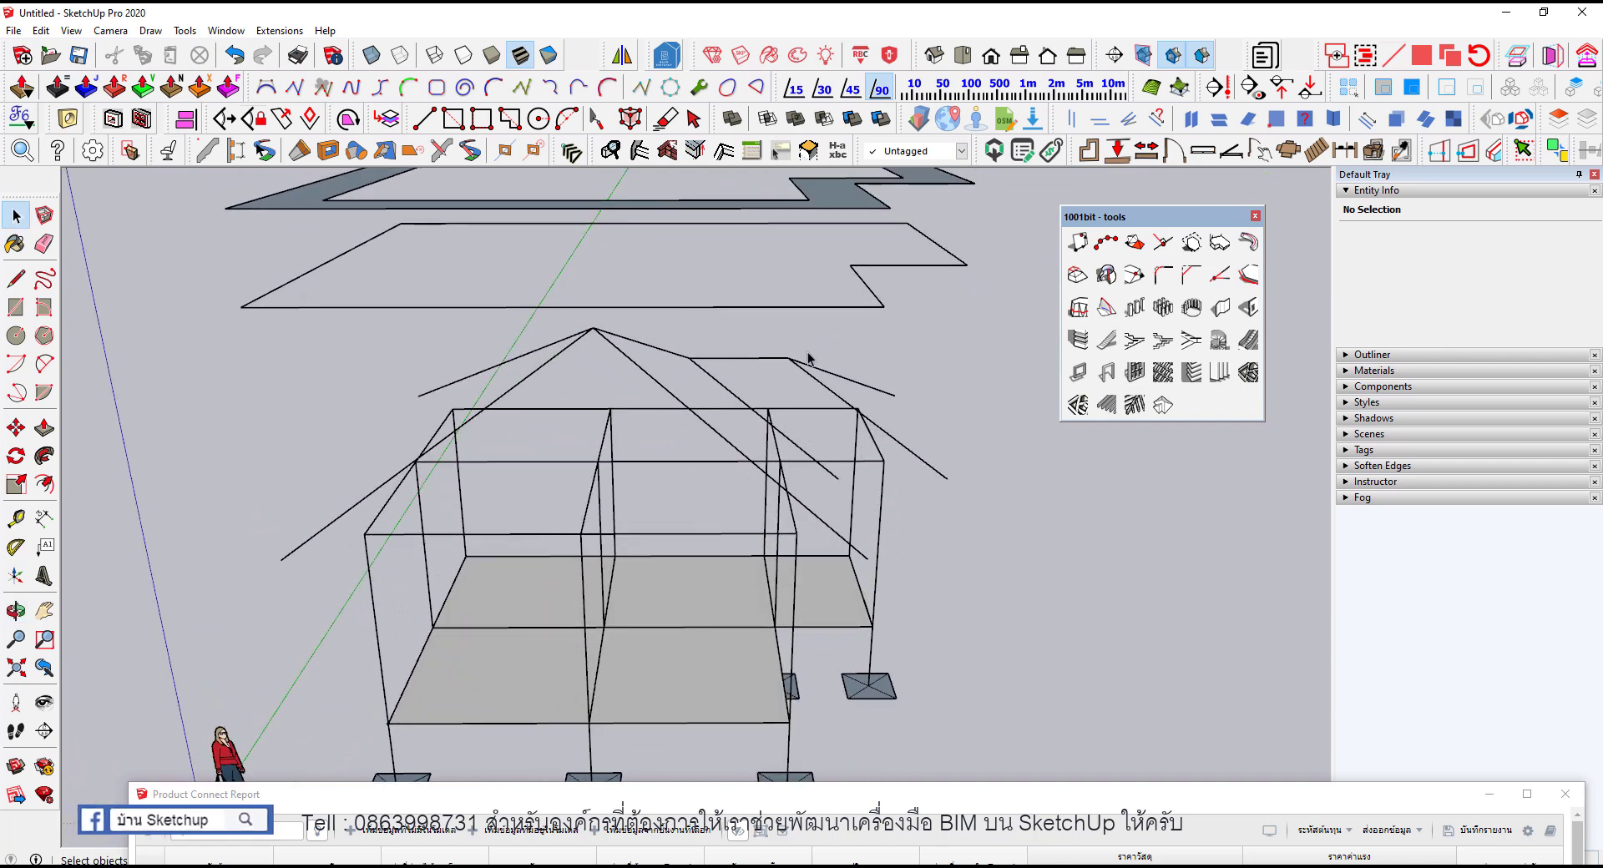
triple_click(750, 362)
right_click(749, 363)
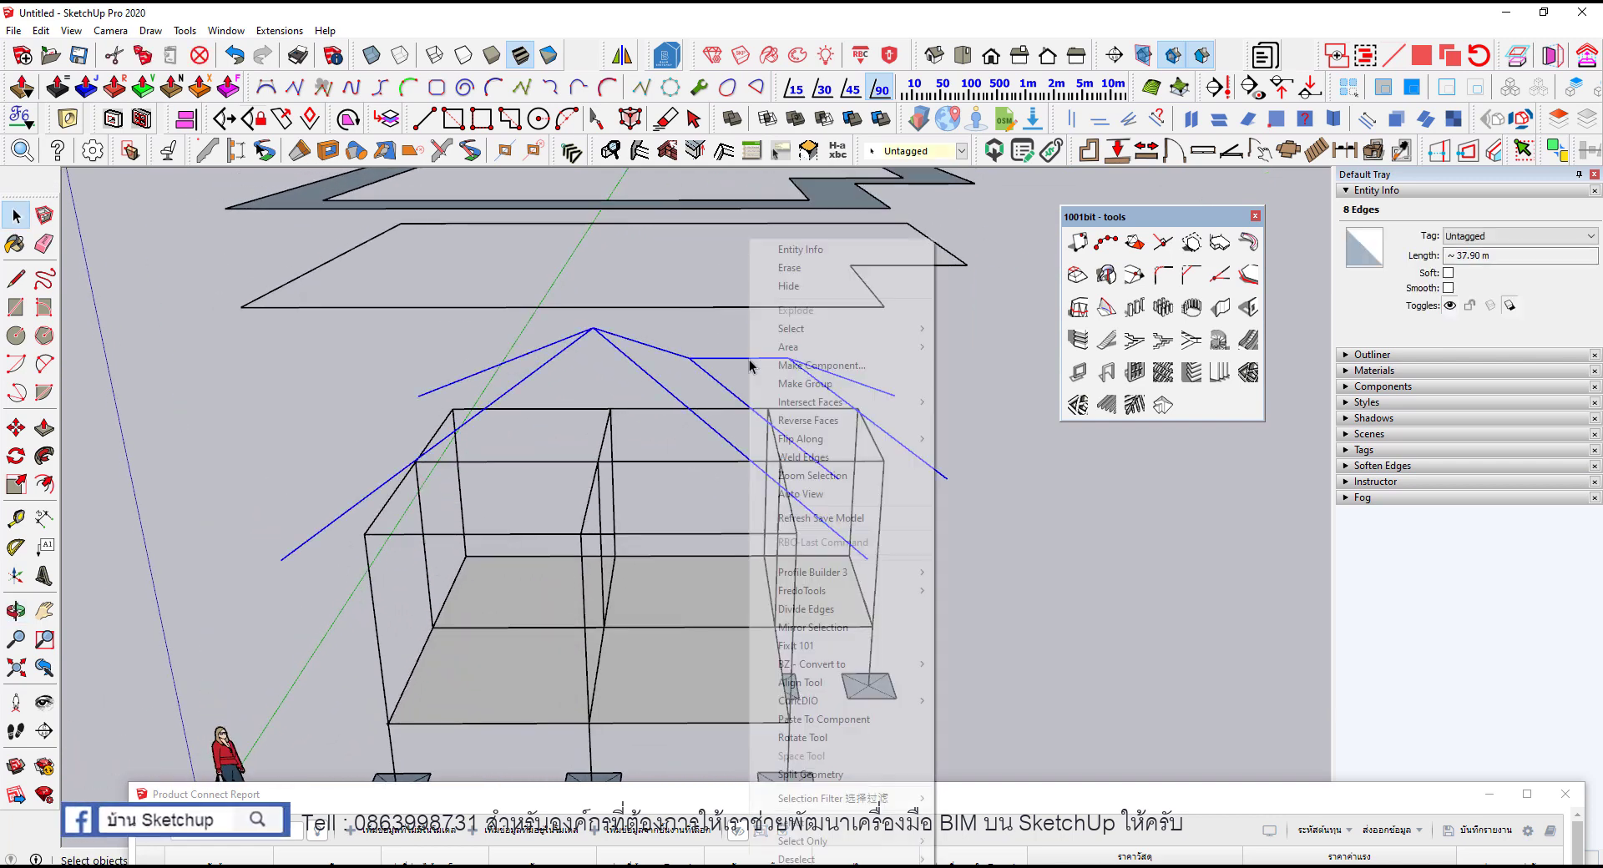
click(793, 382)
Step: Inside the hip-line group, draw a helper triangle and a new rafter line from the hip apex
double_click(732, 364)
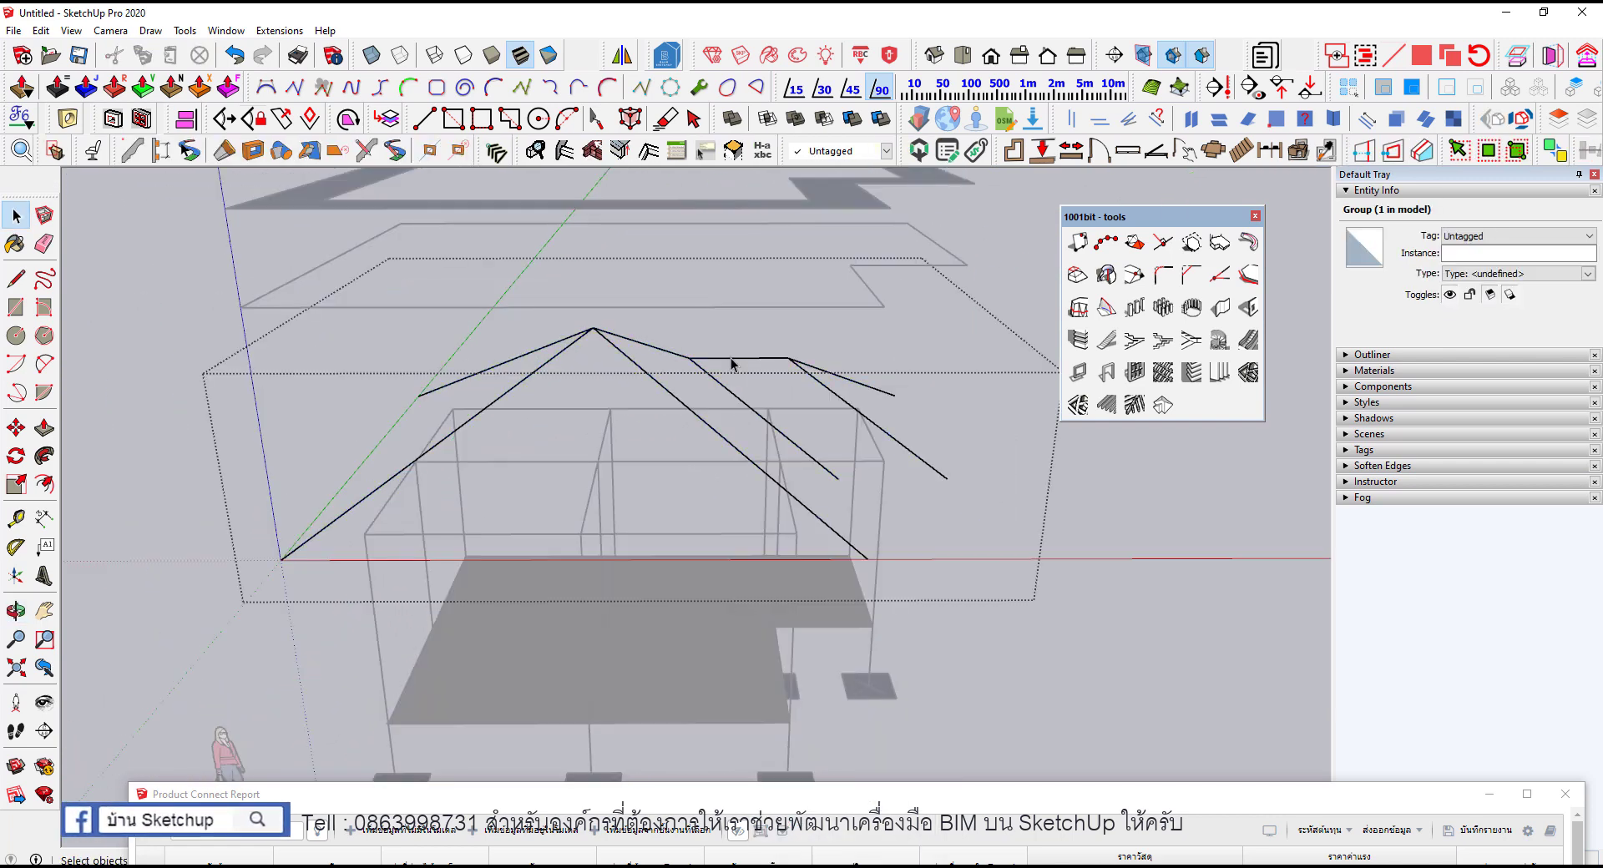
mouse_move(734, 365)
middle_down()
mouse_move(634, 652)
mouse_move(687, 447)
mouse_move(779, 483)
mouse_move(704, 436)
mouse_move(755, 438)
mouse_move(322, 286)
middle_up()
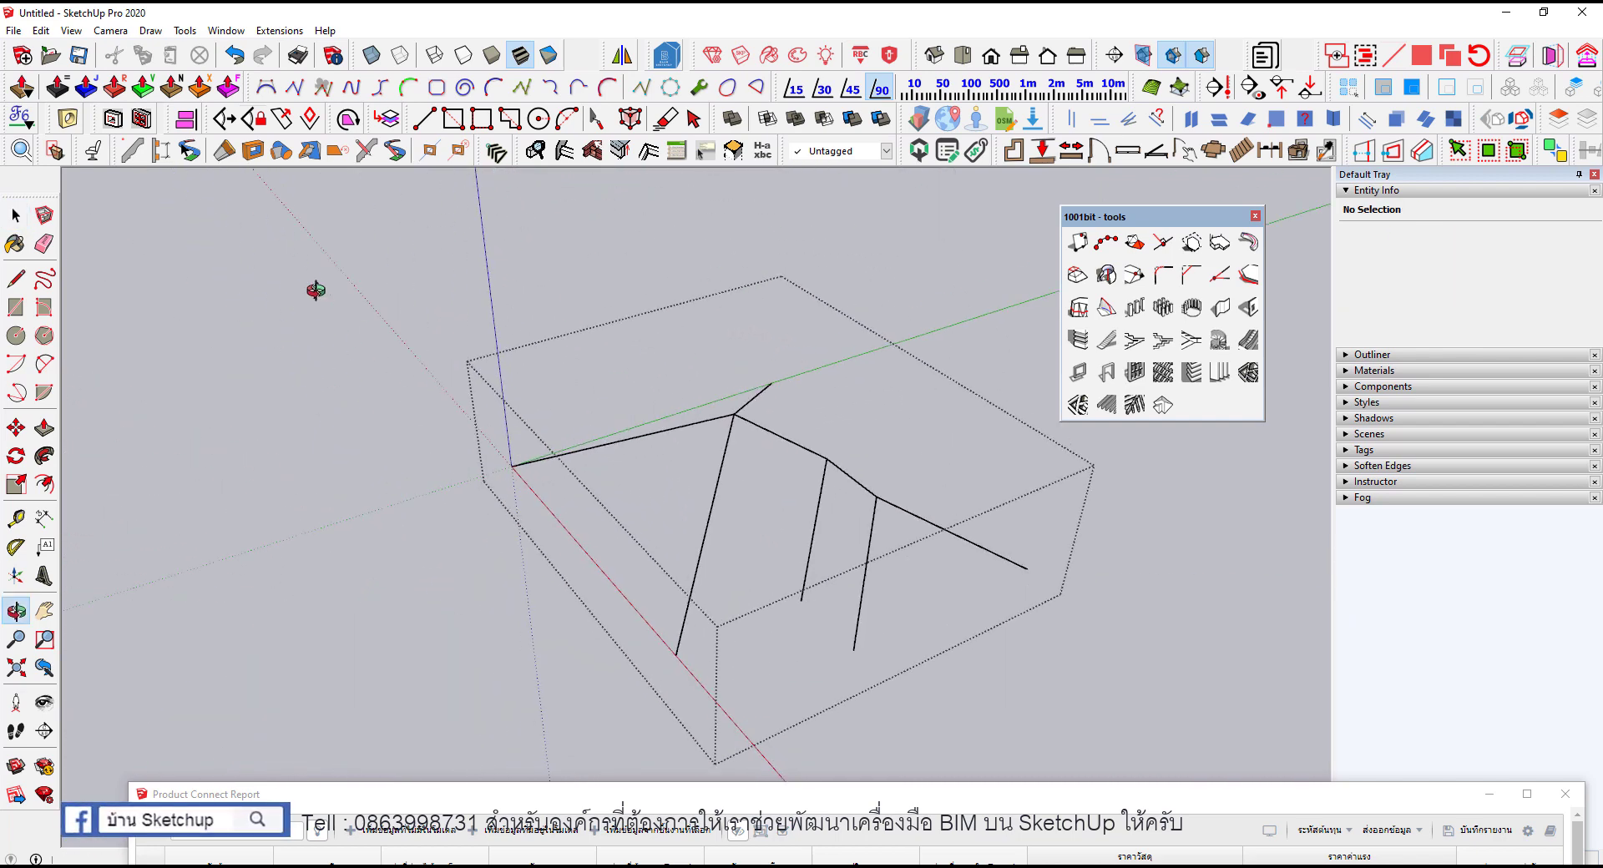
middle_drag(693, 514, 691, 505)
key(l)
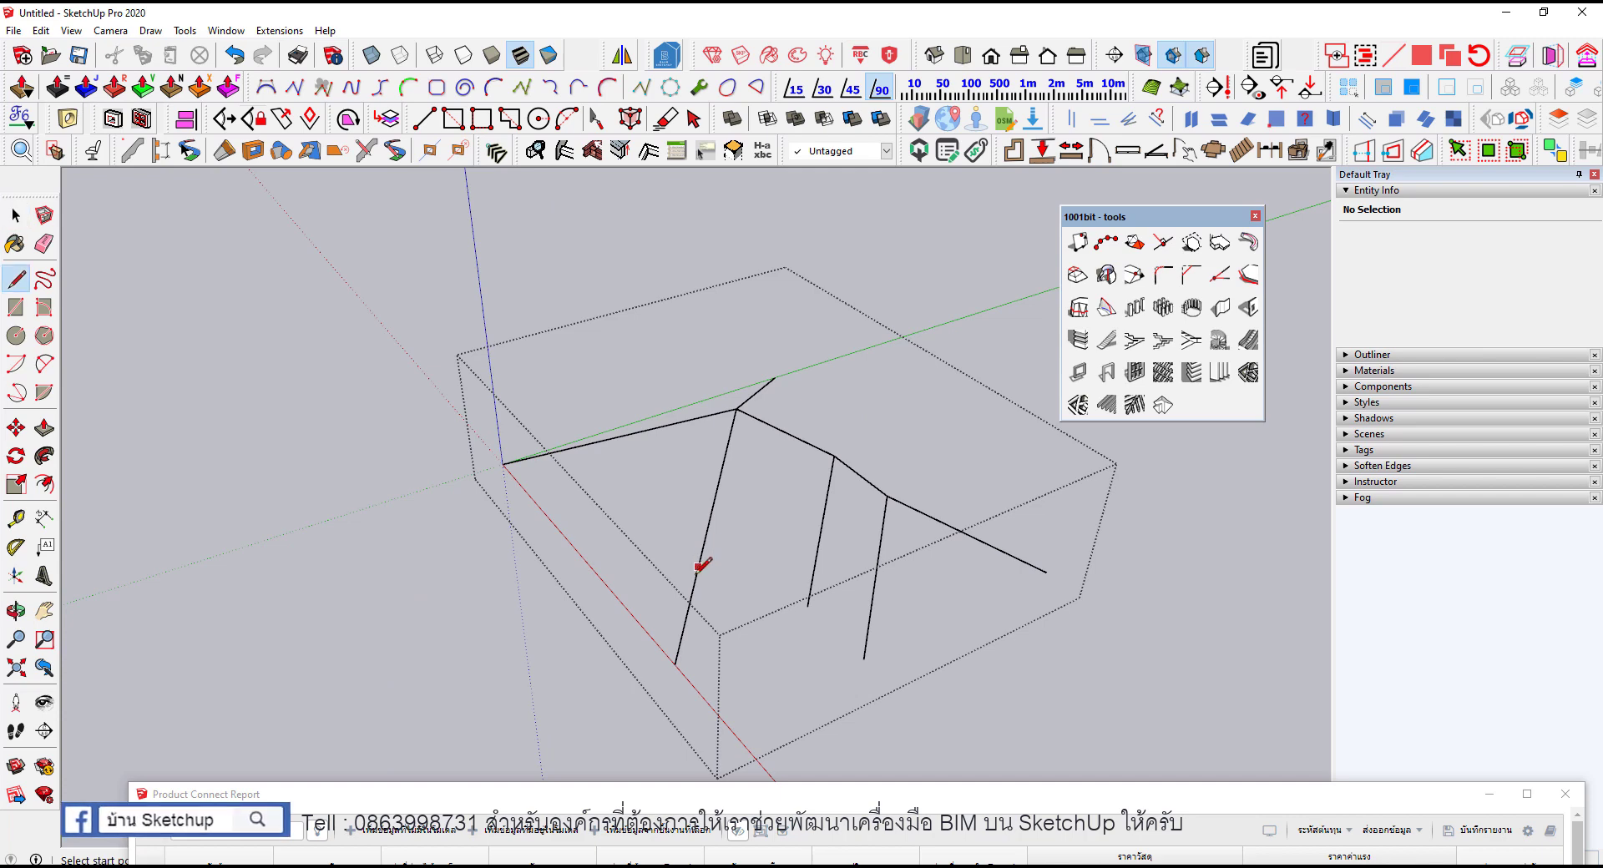
click(502, 463)
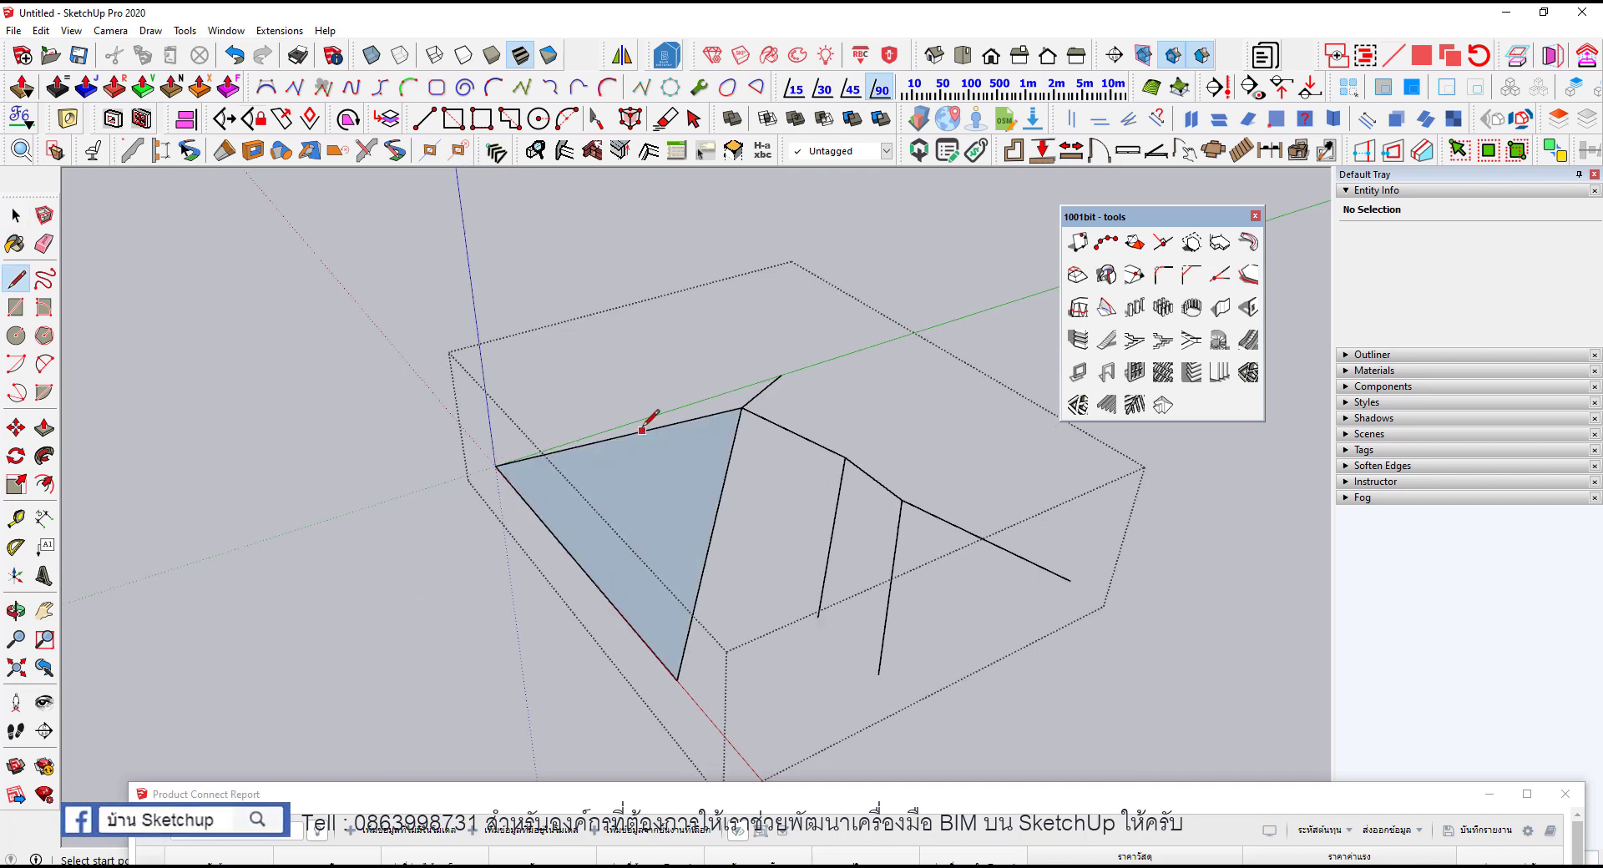
middle_drag(502, 463, 760, 405)
click(762, 403)
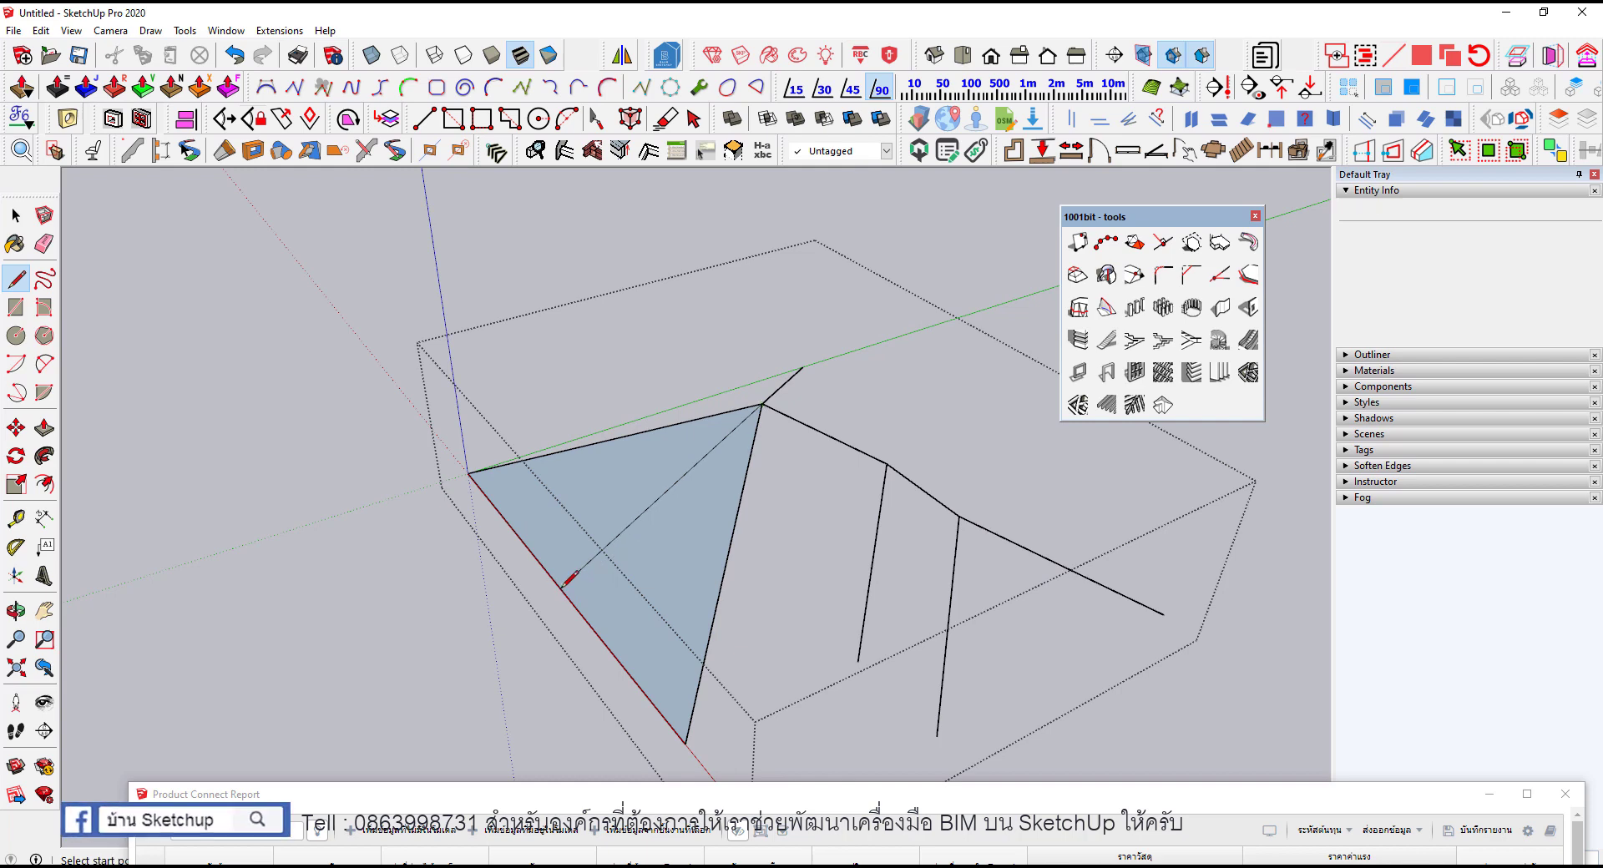
Step: Erase the helper triangle's face and leftover edge
key(space)
click(601, 634)
key(Delete)
click(534, 573)
key(Delete)
key(e)
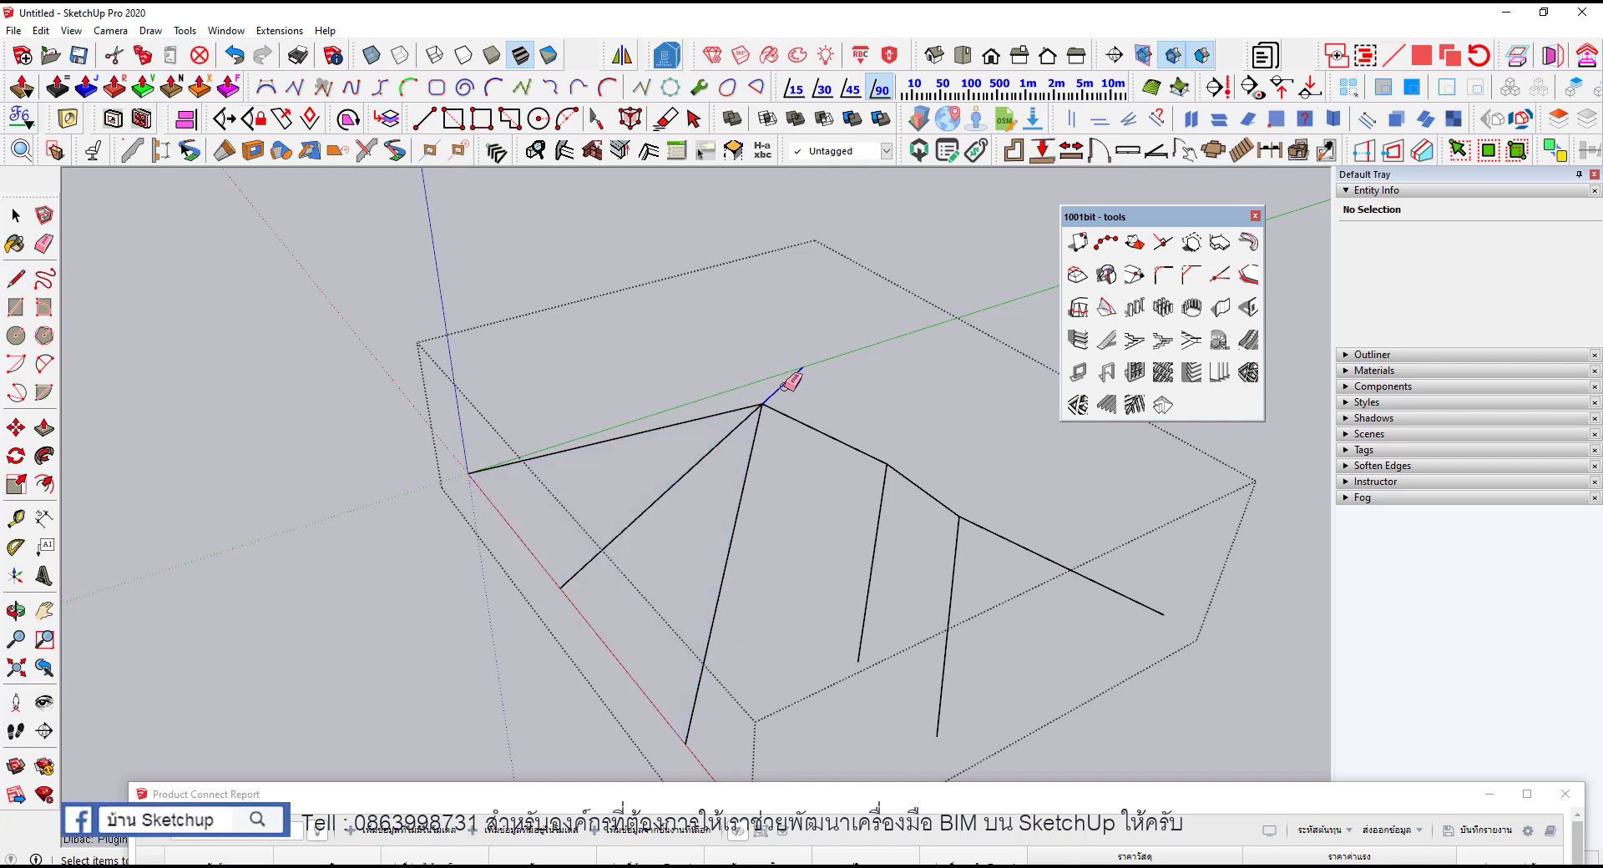
Step: Select the vertical rafter line running from the apex
mouse_move(791, 381)
middle_down()
mouse_move(948, 512)
mouse_move(841, 511)
middle_up()
key(space)
click(834, 501)
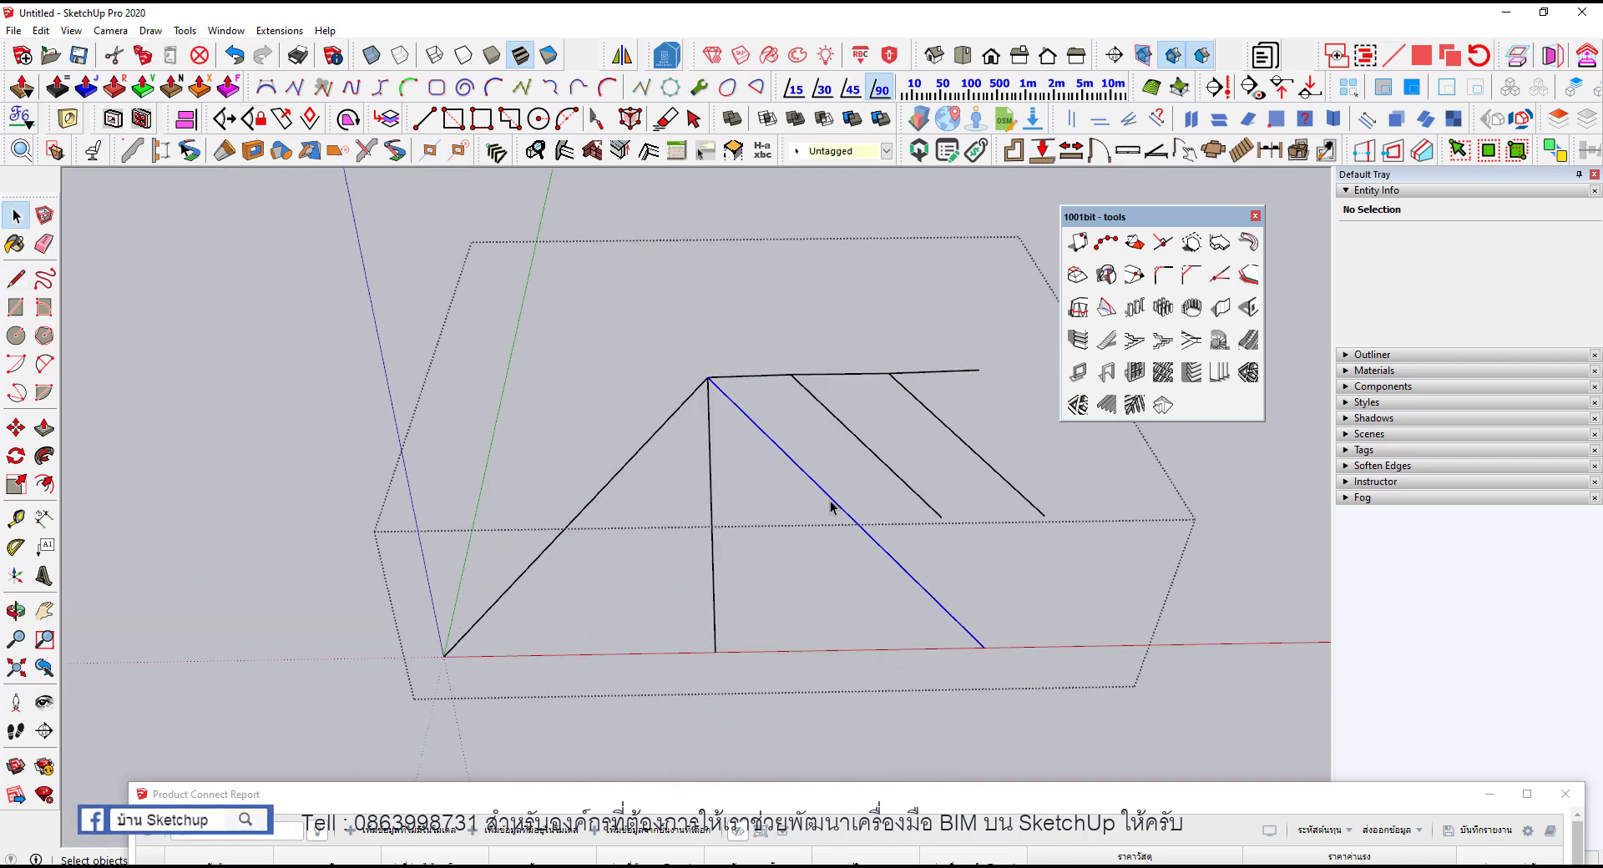
click(723, 565)
middle_drag(723, 564, 748, 547)
Step: Copy the vertical rafter edge and array it at spacing 1 with 3x copies
key(m)
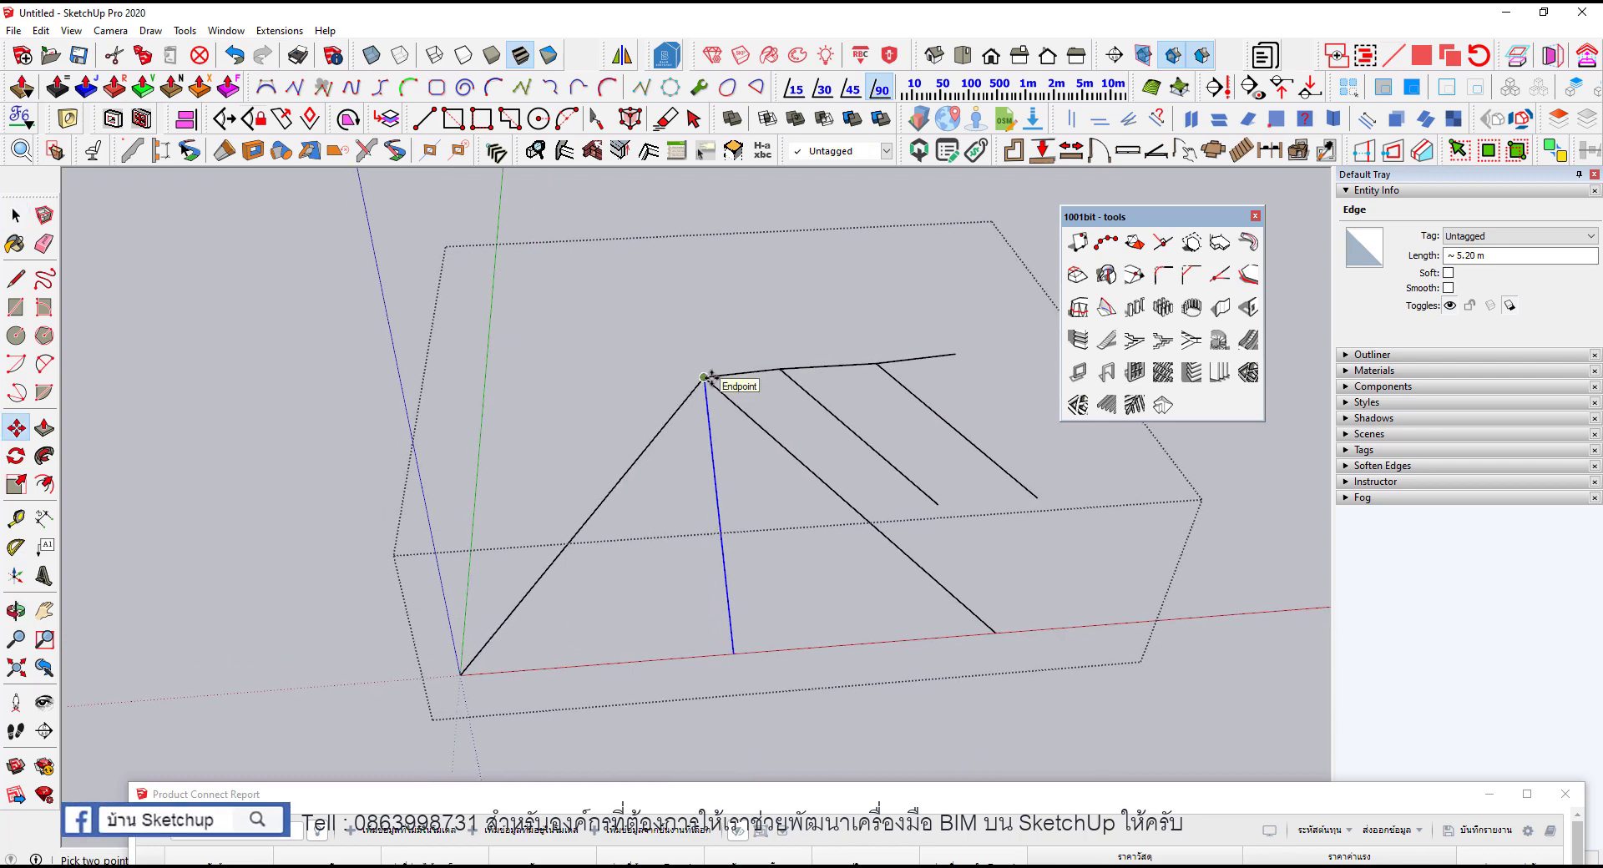
key(ctrl)
click(704, 377)
mouse_move(662, 387)
middle_down()
mouse_move(1037, 368)
mouse_move(758, 435)
mouse_move(1051, 535)
mouse_move(723, 517)
middle_up()
click(748, 451)
key(ctrl)
click(747, 561)
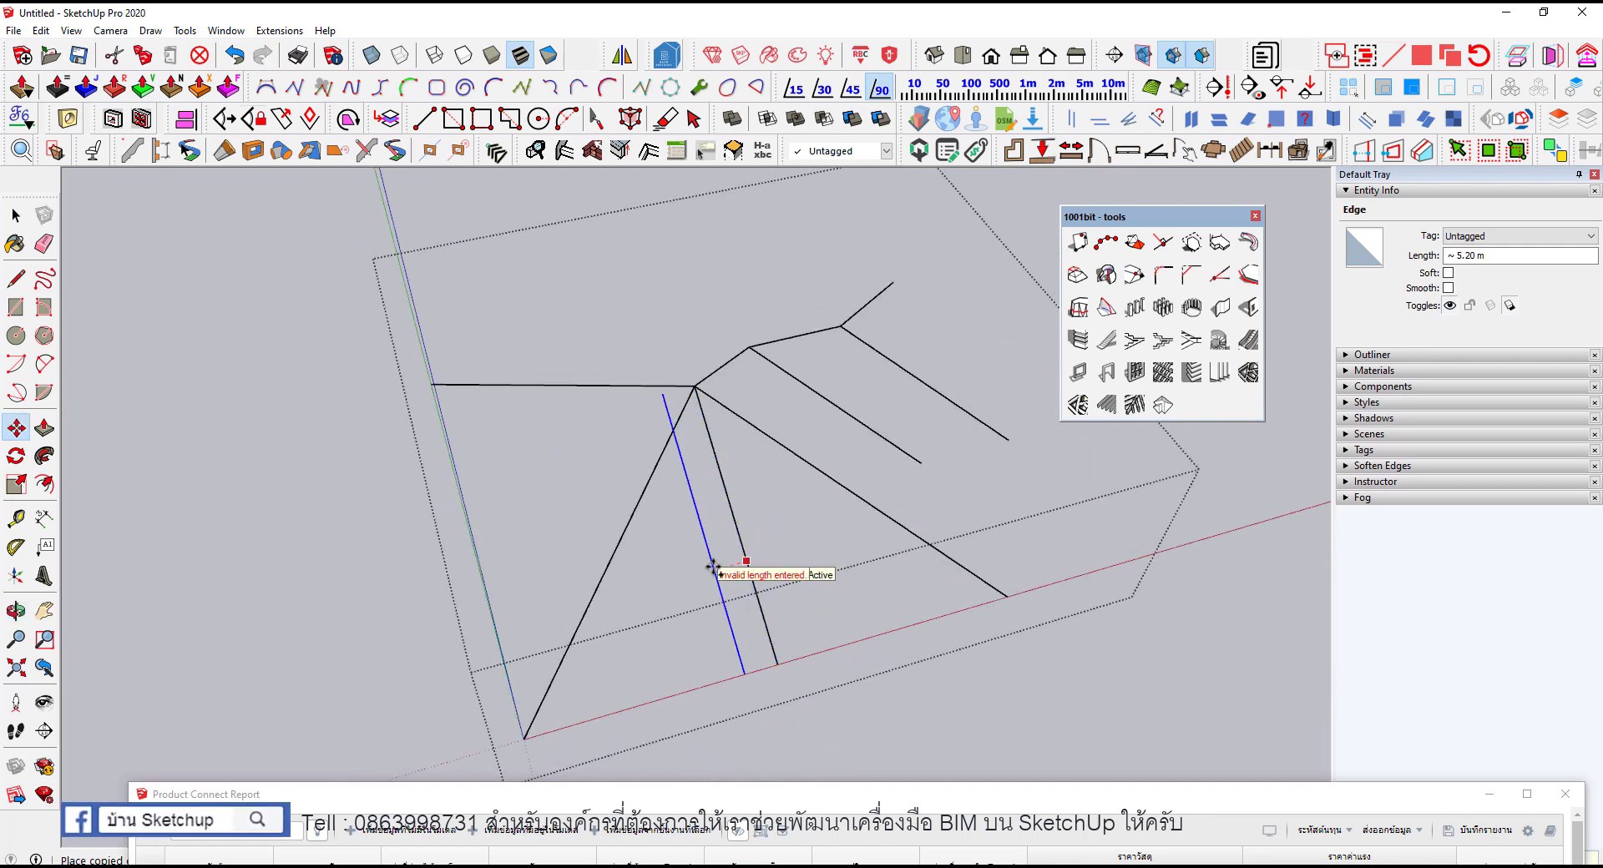
text(1)
key(Return)
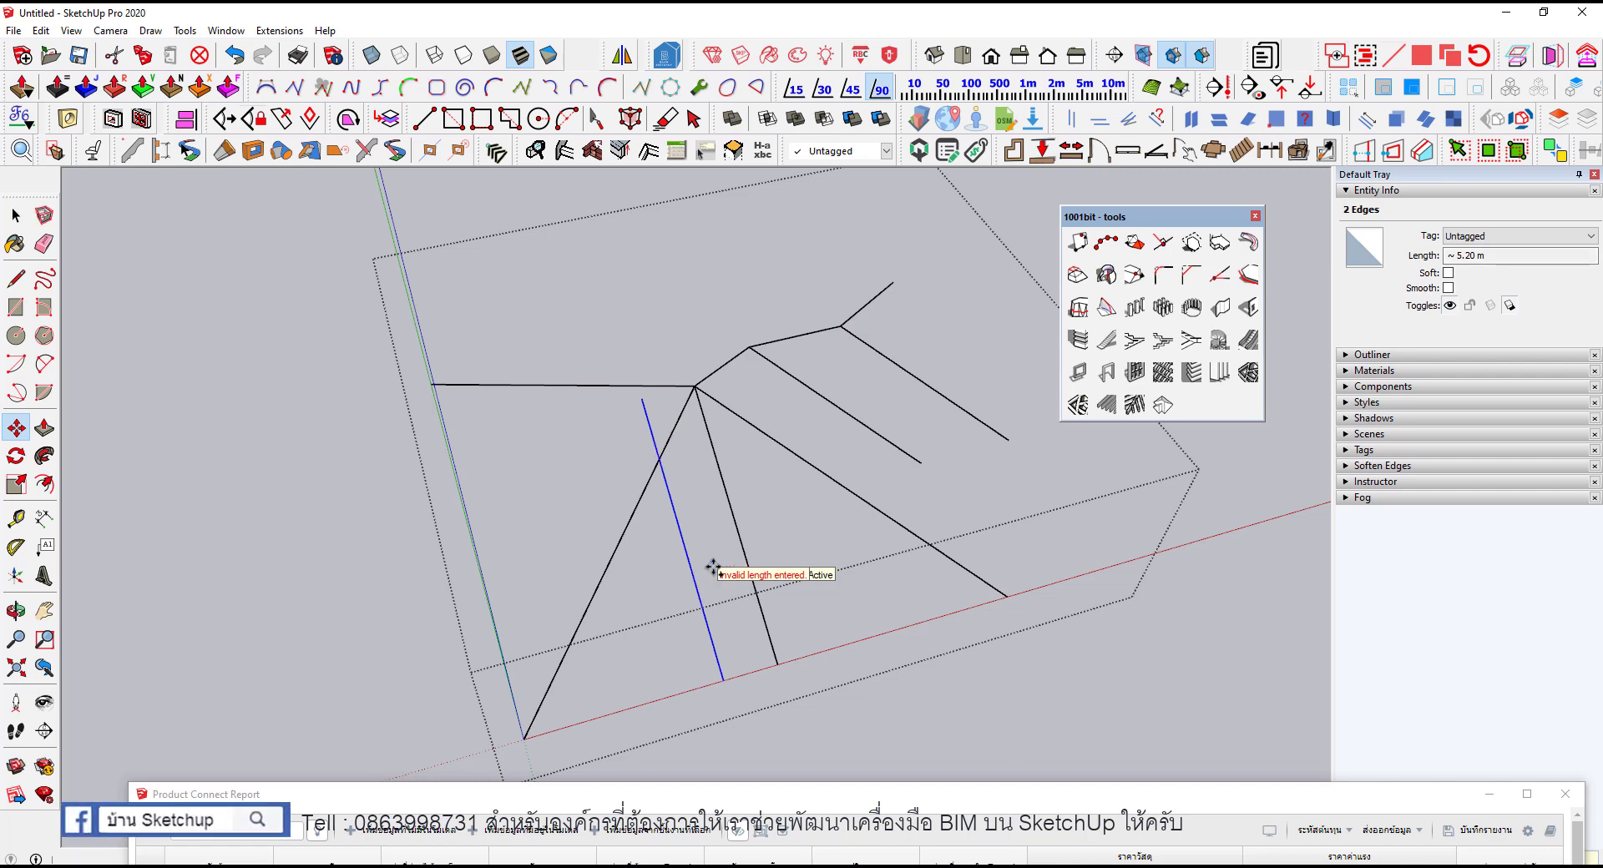
text(3x)
key(Return)
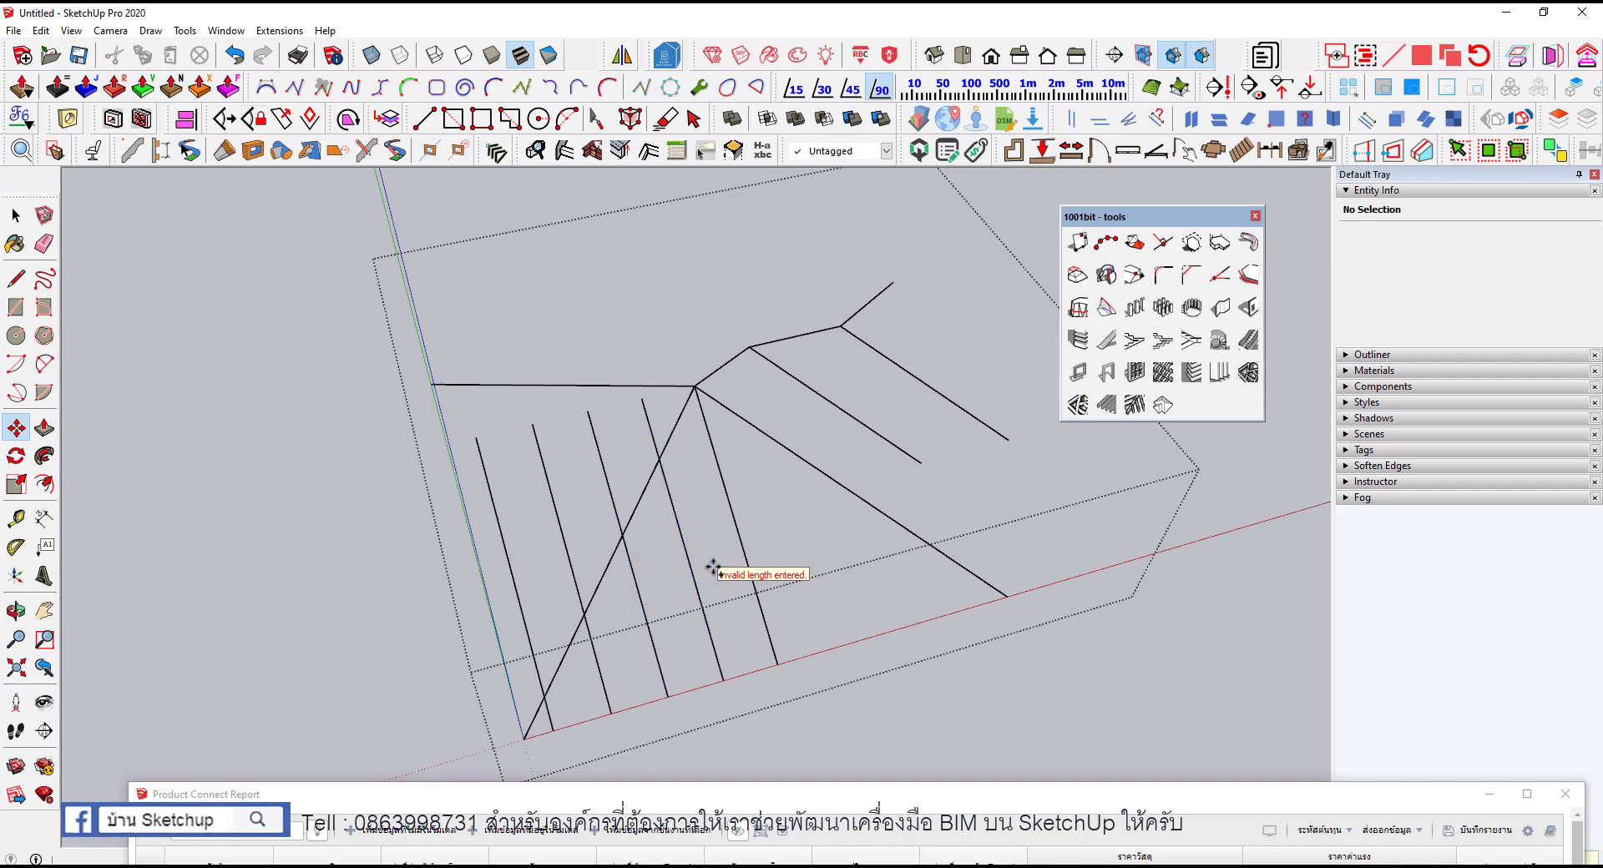
Step: Erase the rafter portions overhanging the left hip line
key(e)
drag(513, 641, 652, 418)
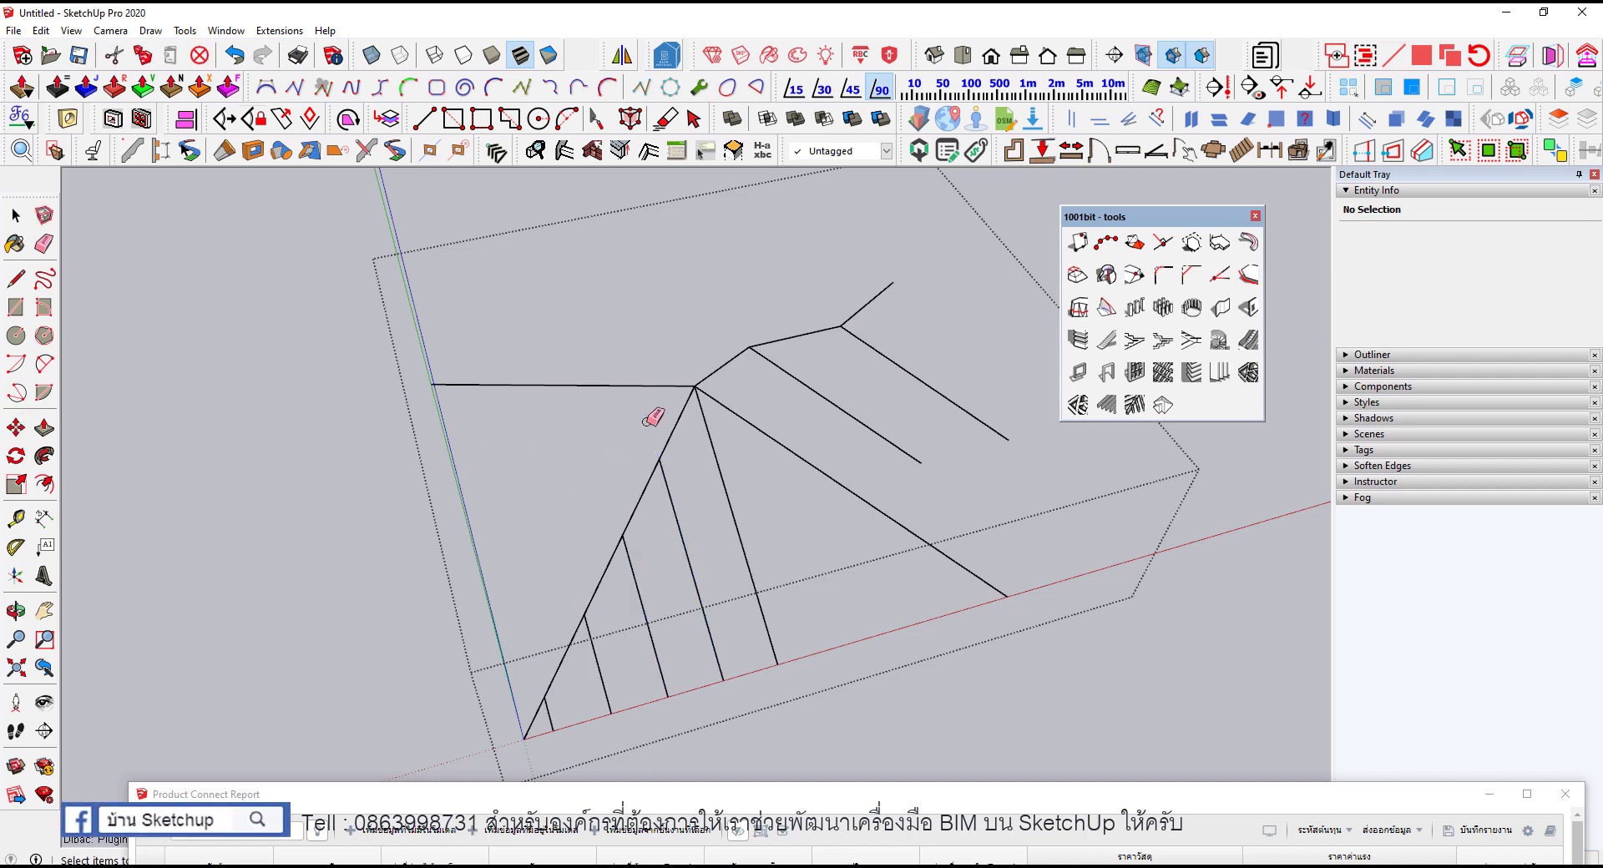
middle_drag(839, 596, 748, 647)
Step: Array a rafter copy toward the right side at spacing 1, 3x copies
key(space)
click(688, 606)
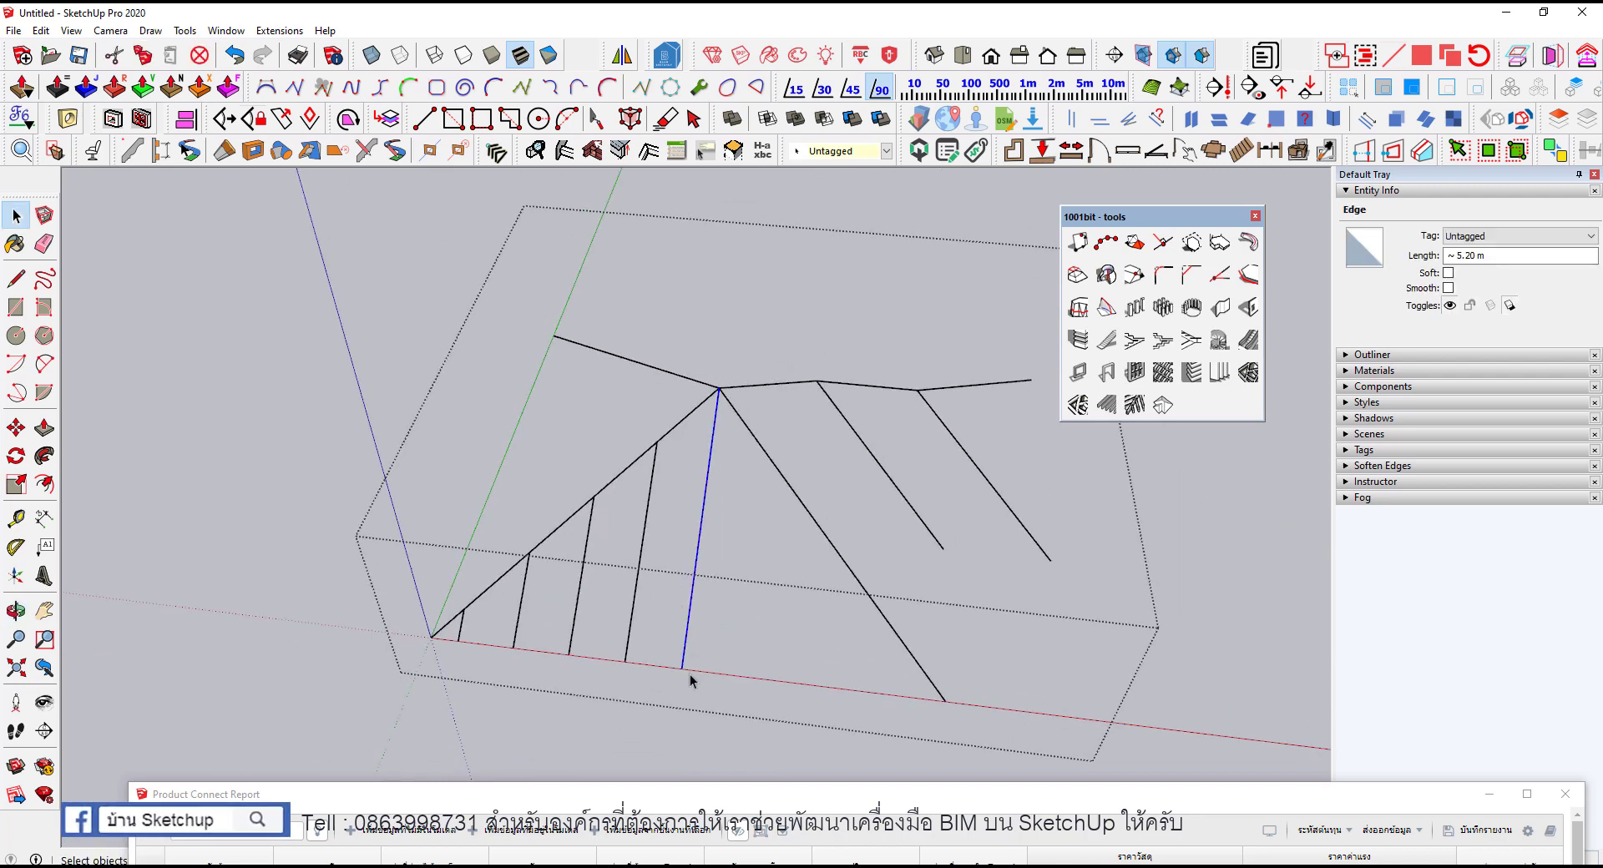
key(m)
click(681, 670)
key(ctrl)
text(1)
key(Return)
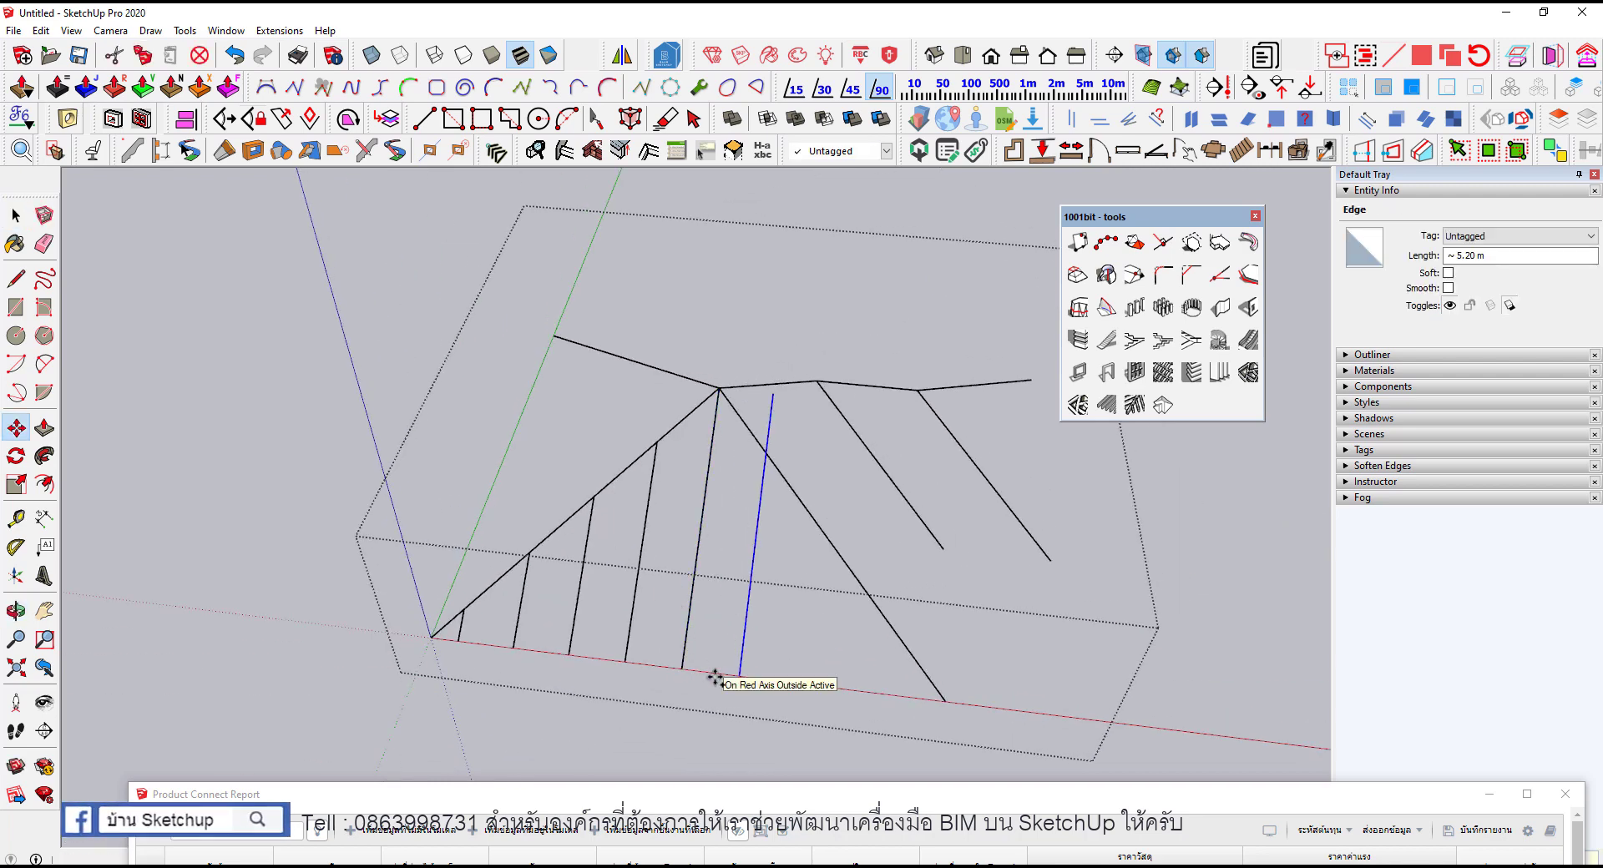
text(3x)
key(Return)
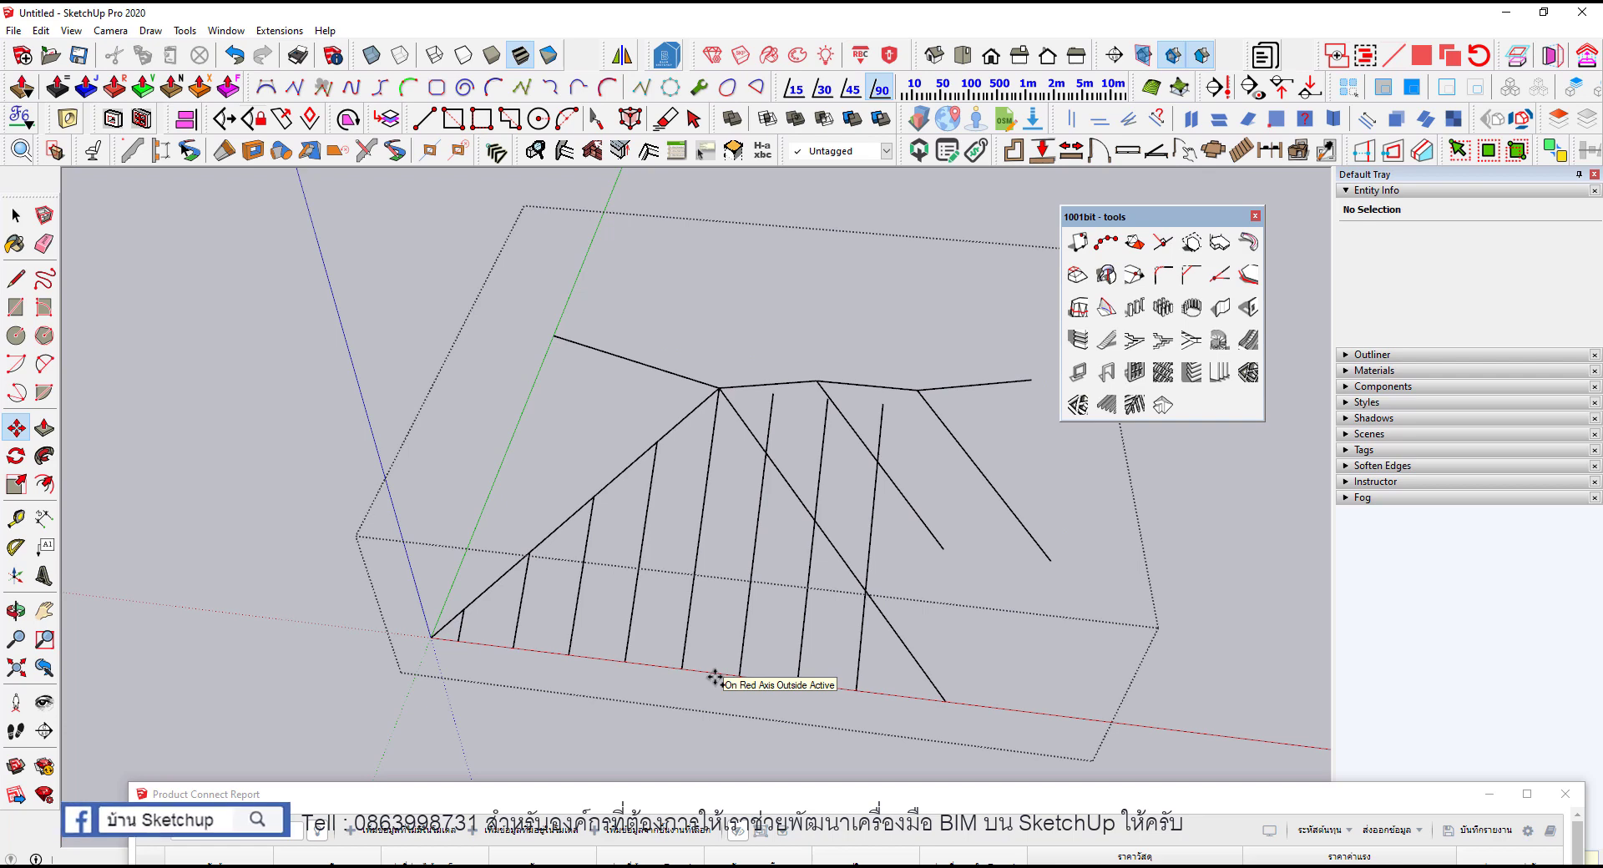
Step: Trim the overhangs past the right hip line and select all eight rafters
key(e)
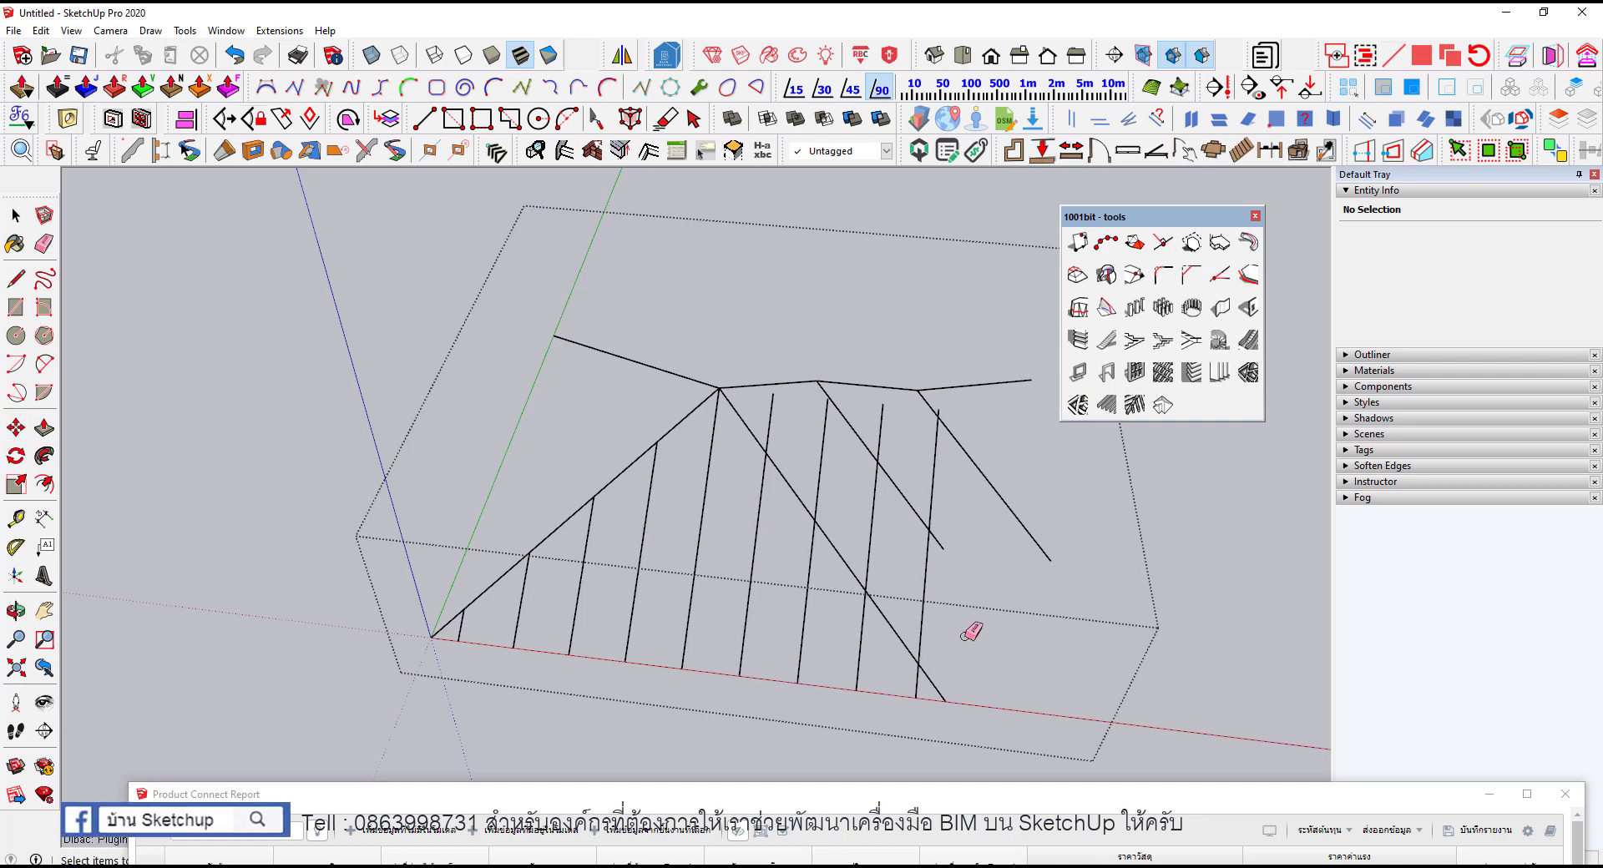
drag(968, 633, 891, 546)
drag(810, 443, 780, 401)
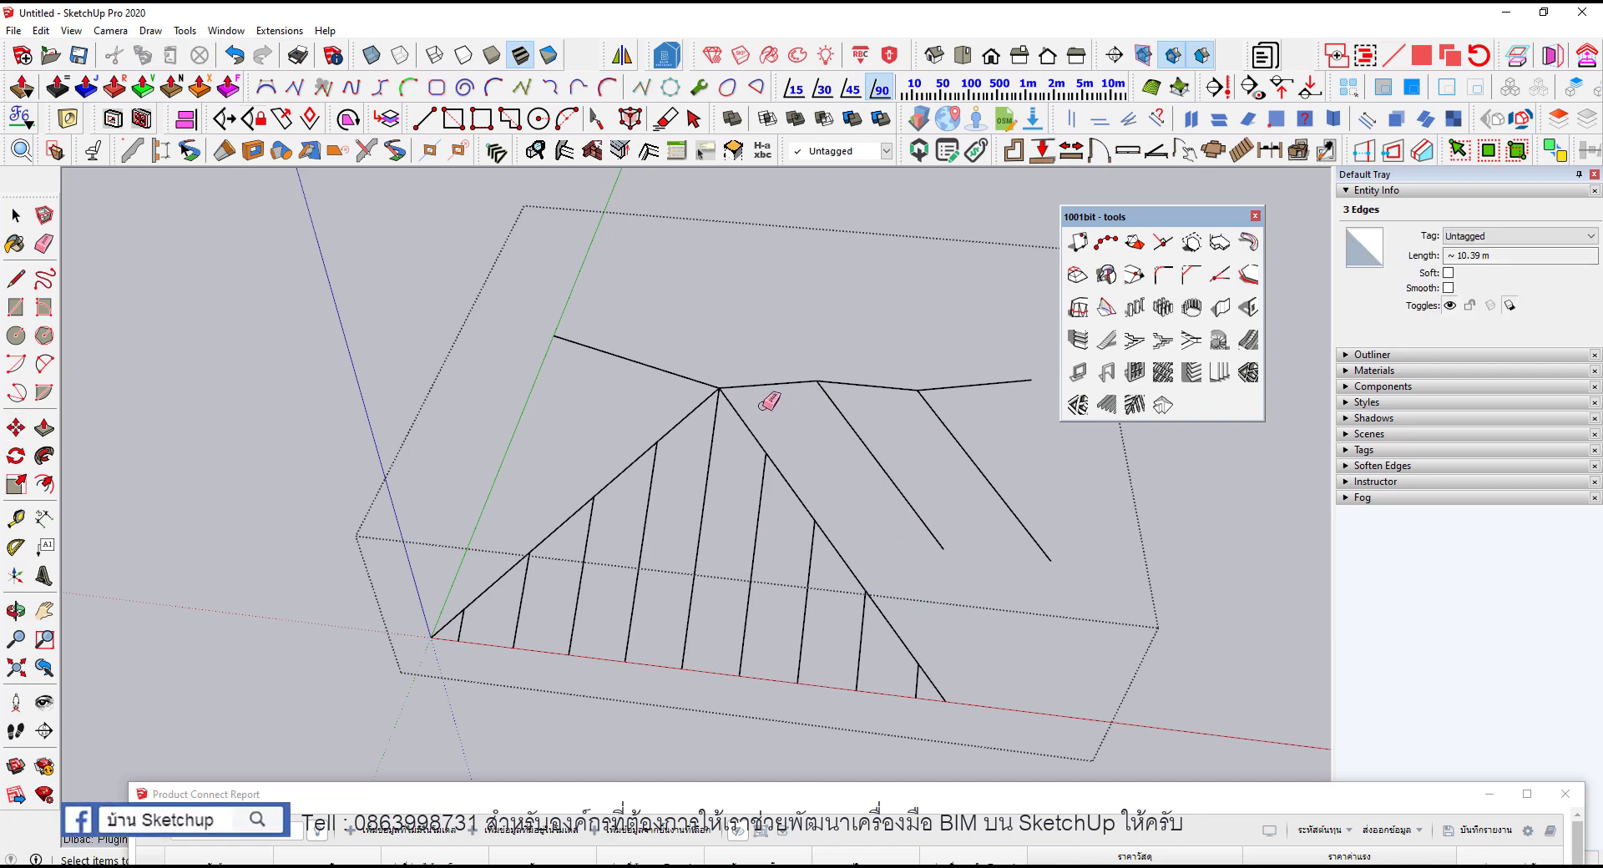
mouse_move(768, 401)
middle_down()
mouse_move(679, 472)
mouse_move(734, 634)
middle_up()
scroll(730, 636, up, 3)
key(space)
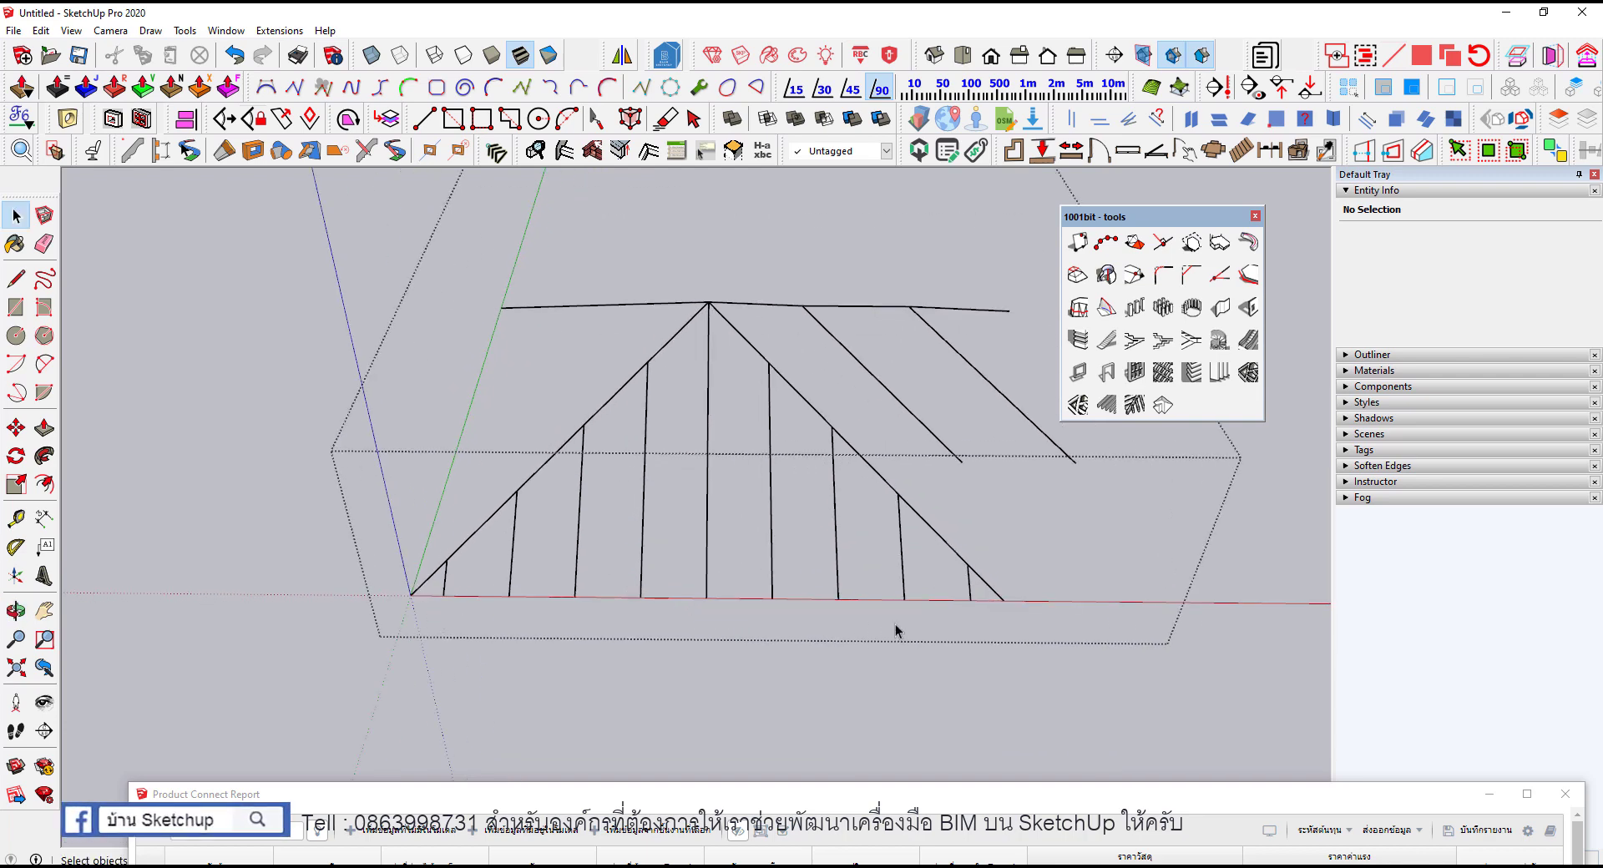
drag(935, 621, 443, 587)
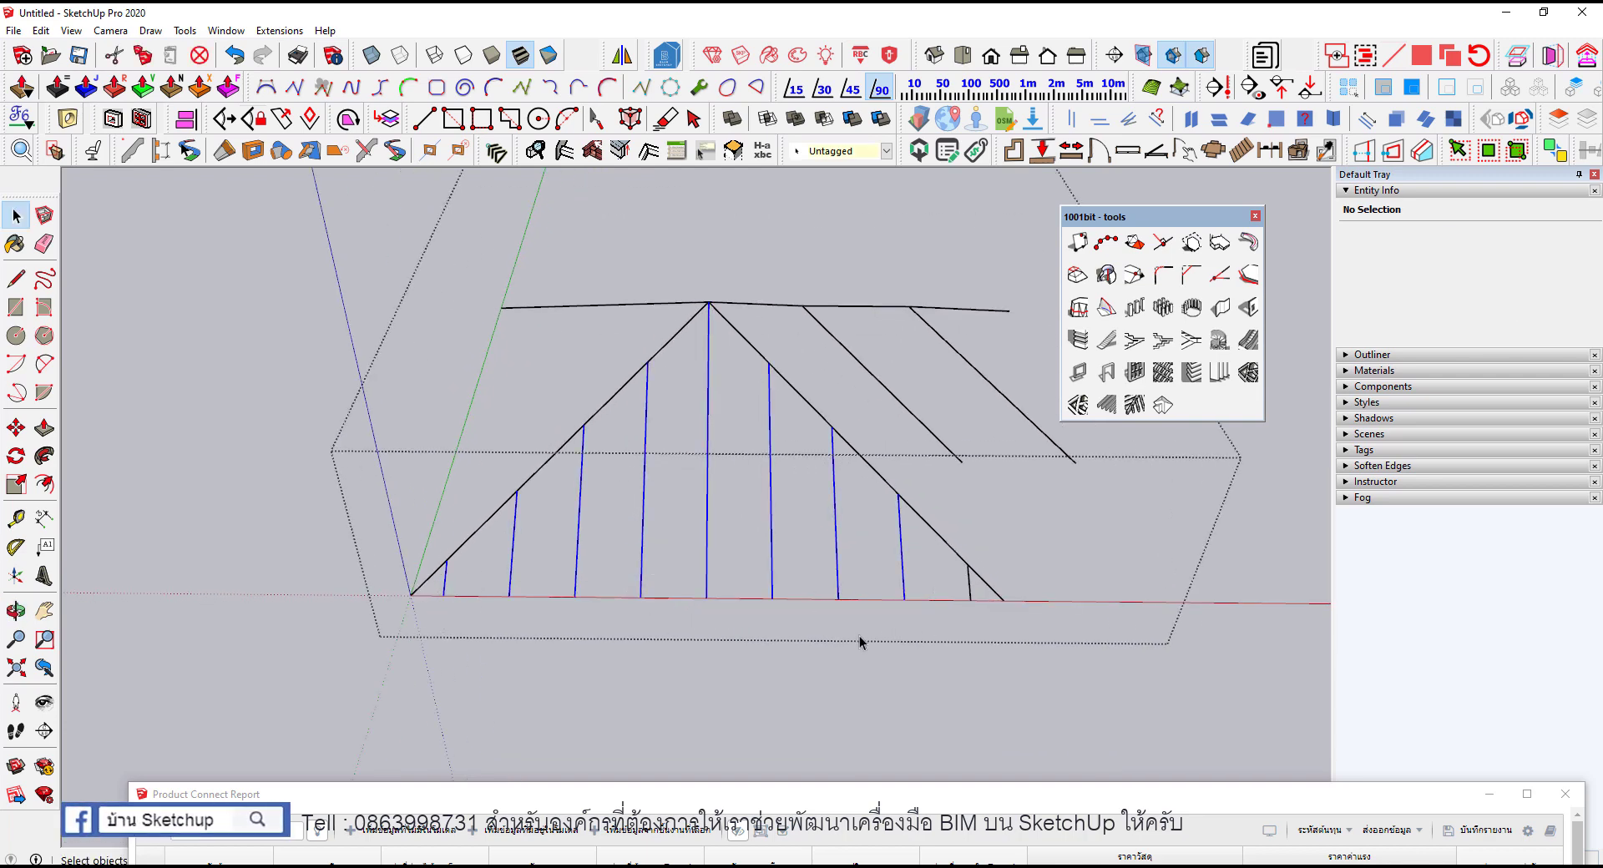
Step: Make the eight selected hip-end rafters into a component
right_click(970, 591)
click(1067, 369)
text(จันทัน)
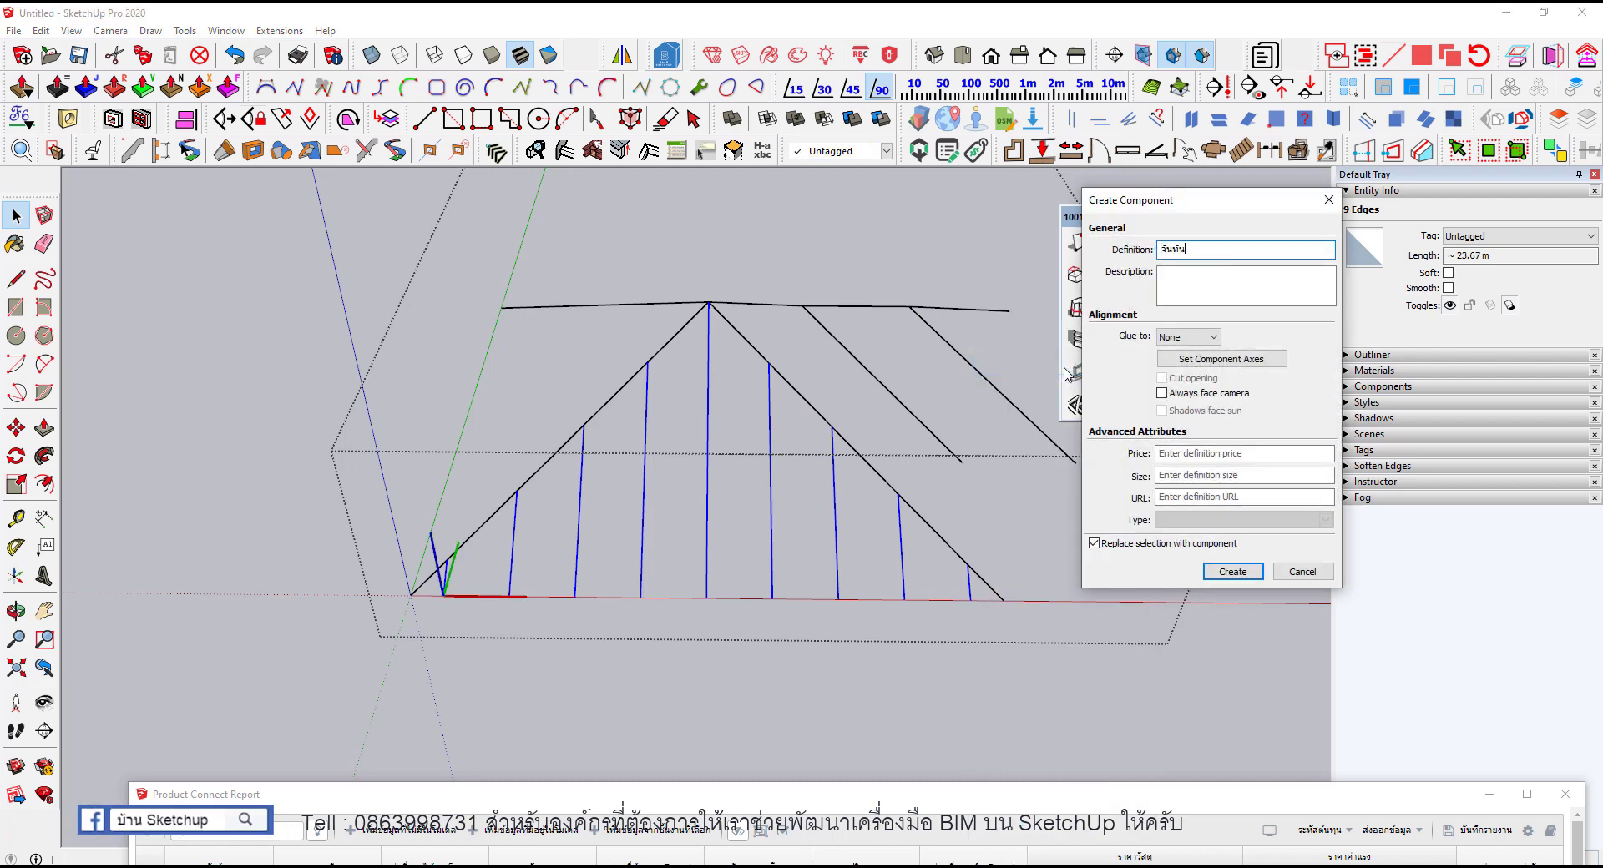
key(Return)
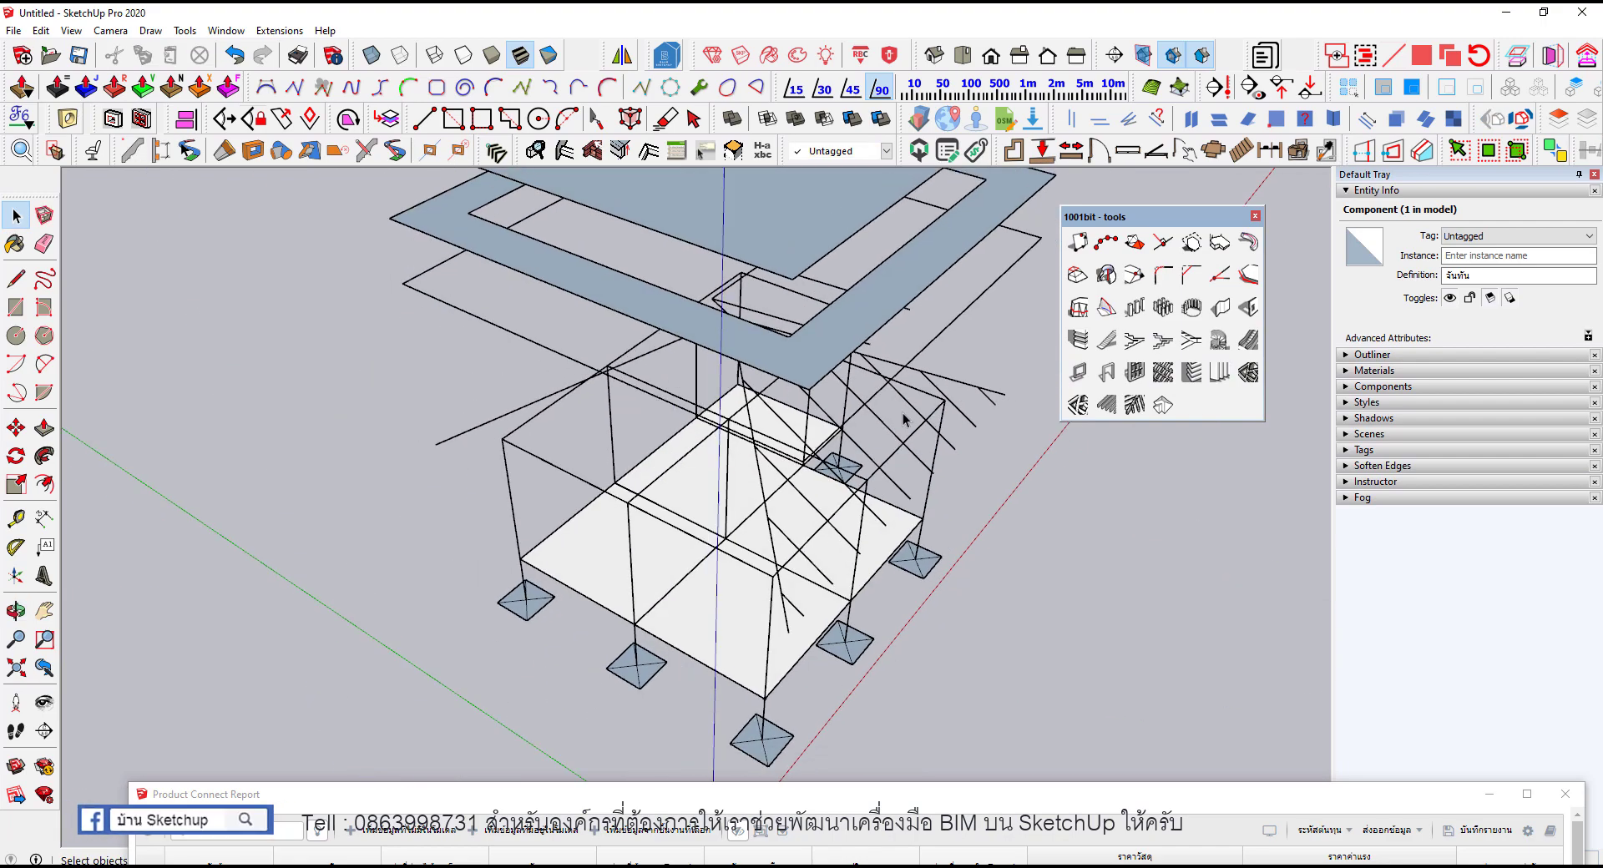
Step: Open the S1 rafter component for editing
click(904, 419)
middle_drag(904, 419, 736, 440)
click(765, 459)
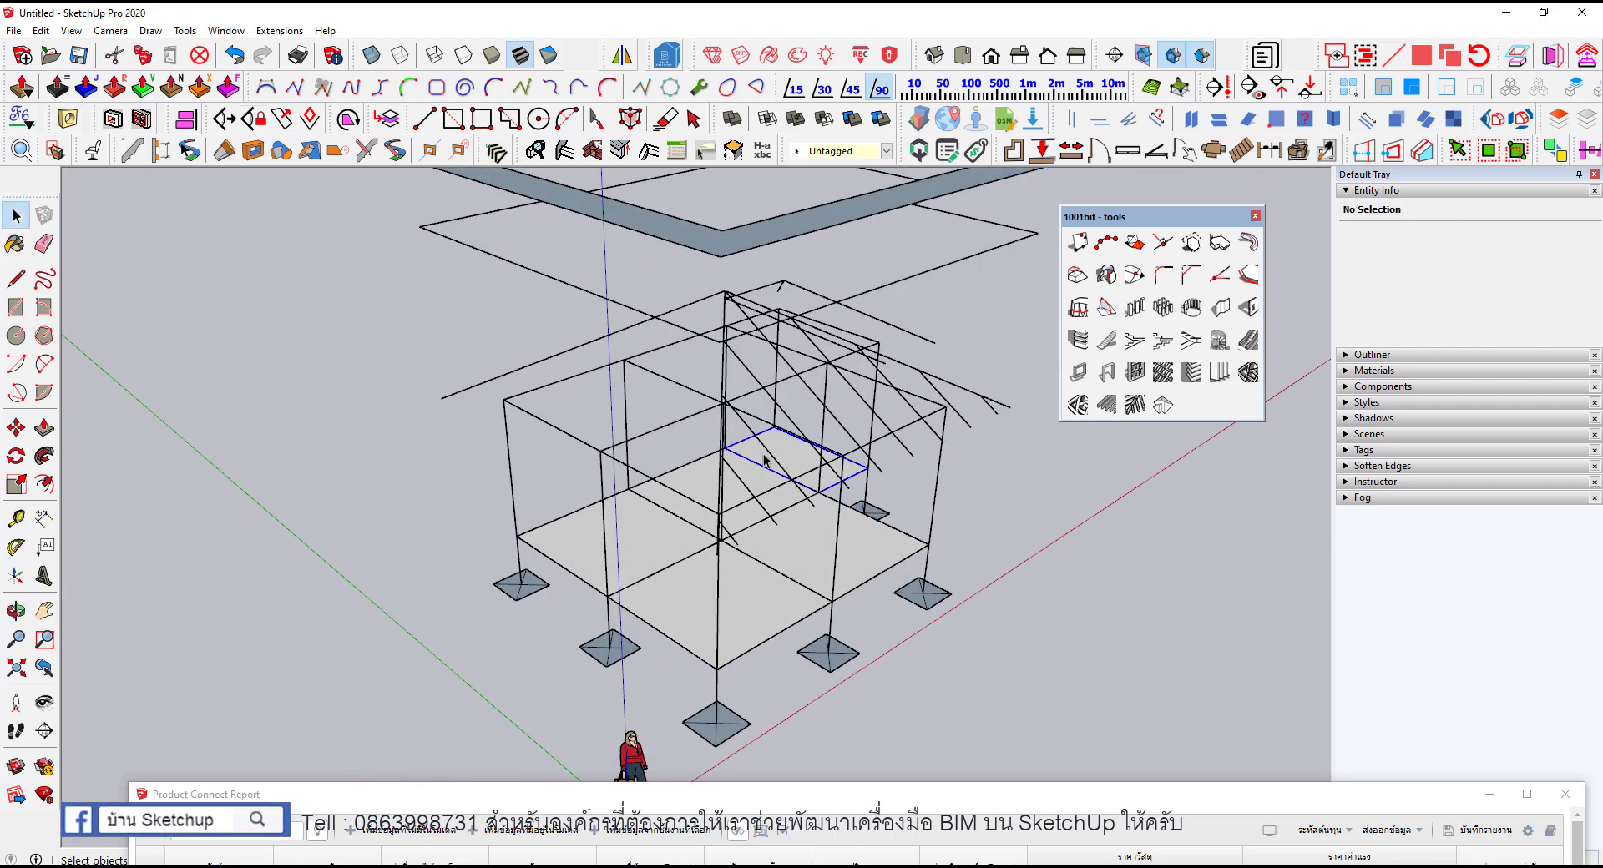
double_click(752, 430)
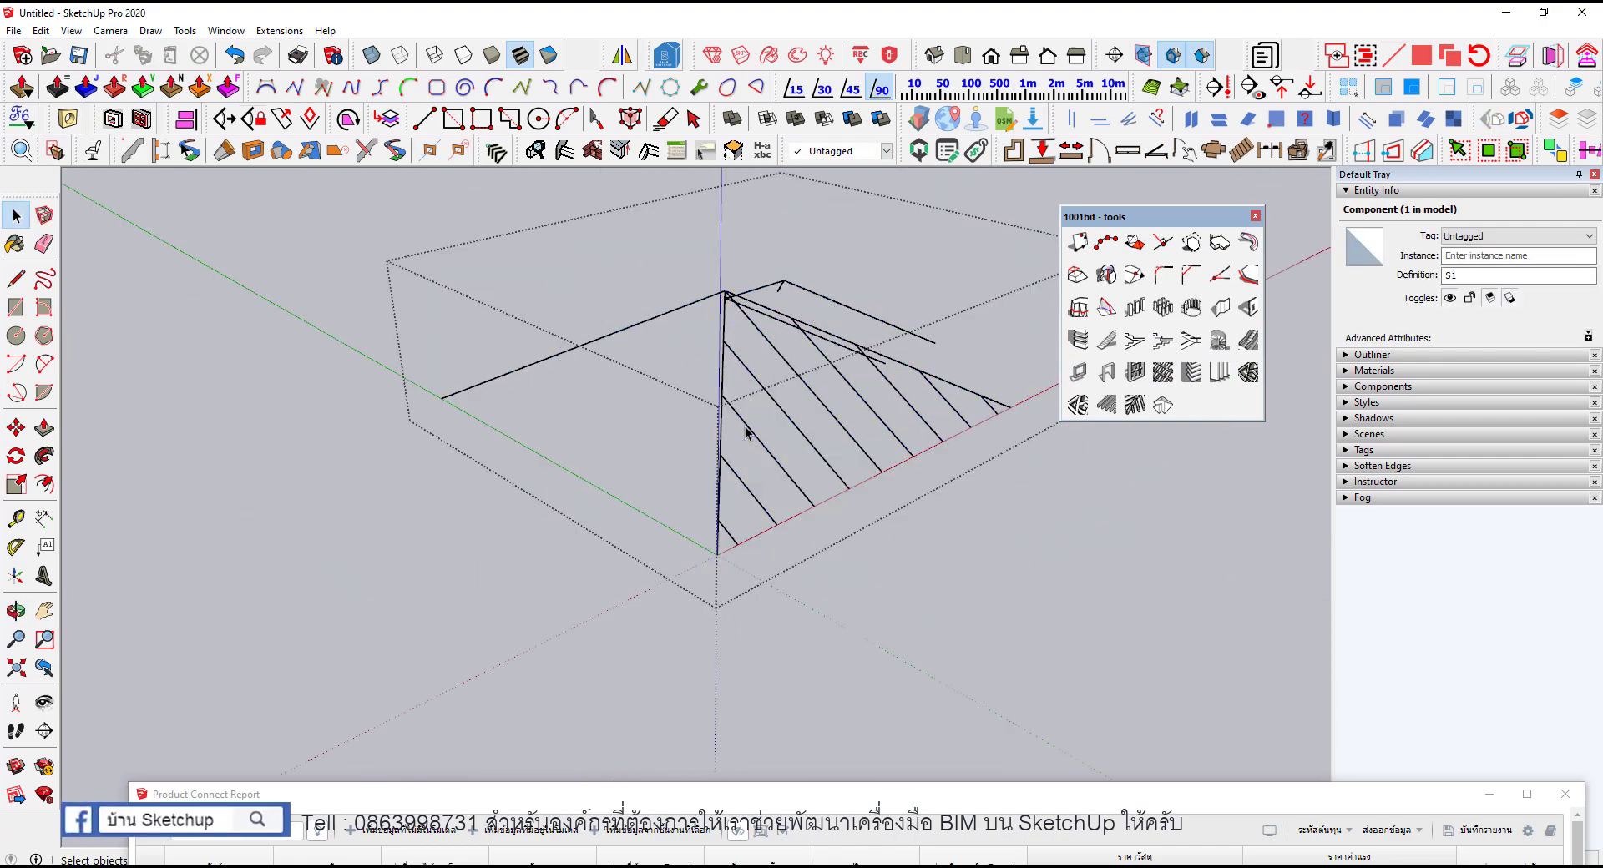
Step: Draw a line along the hip end's base and another from the apex down to it
mouse_move(919, 547)
middle_down()
mouse_move(759, 450)
mouse_move(802, 451)
mouse_move(774, 446)
middle_up()
mouse_move(759, 447)
middle_down()
mouse_move(762, 423)
mouse_move(847, 378)
mouse_move(794, 465)
mouse_move(615, 555)
mouse_move(547, 552)
middle_up()
key(Escape)
key(Escape)
key(l)
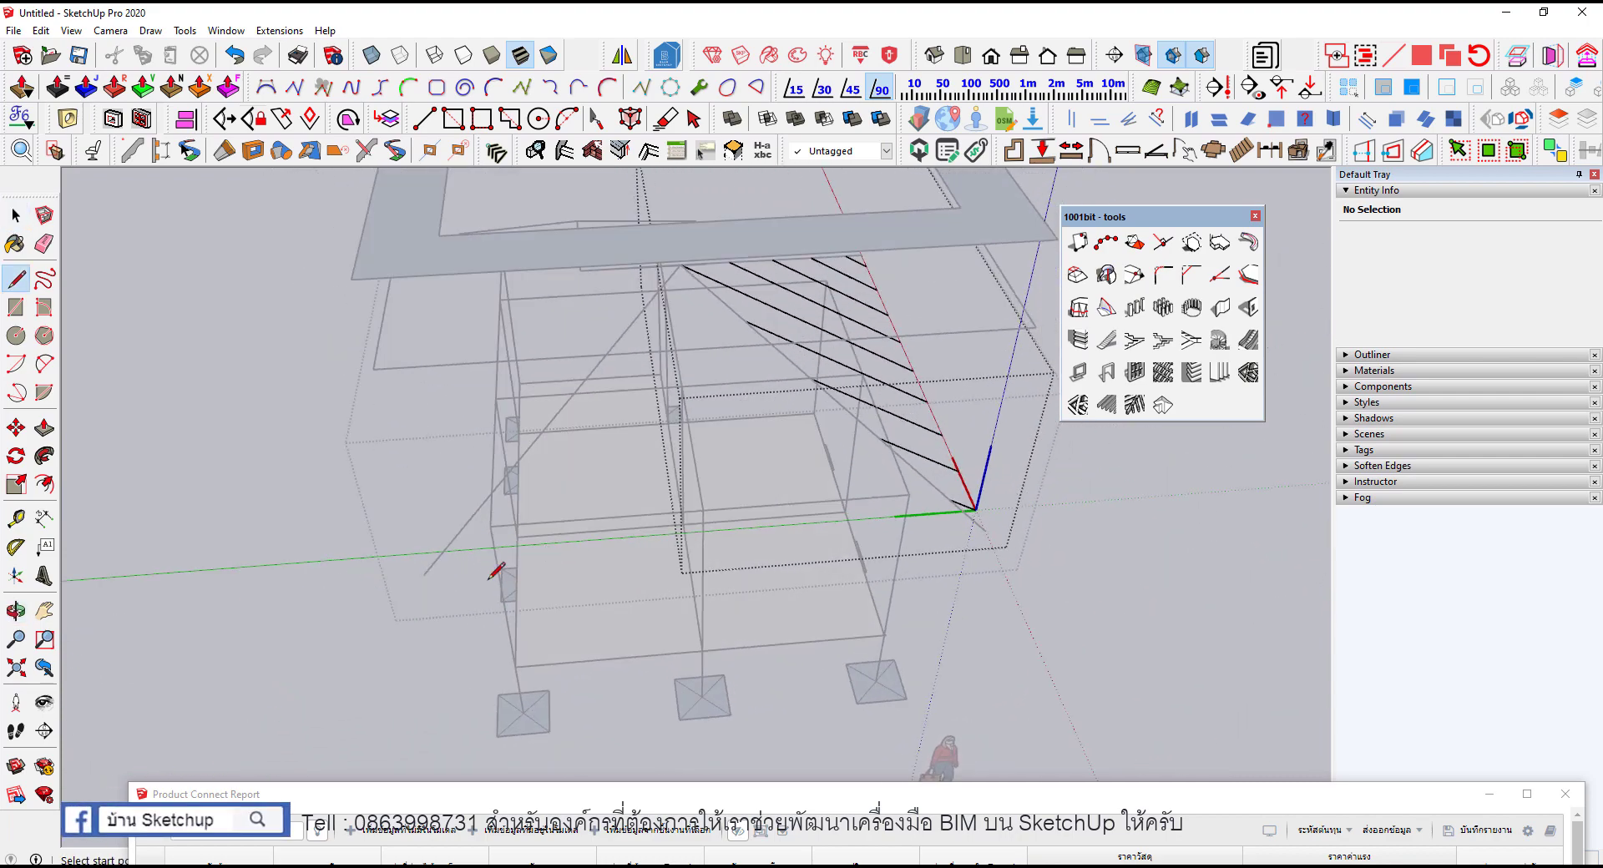
click(424, 575)
click(985, 531)
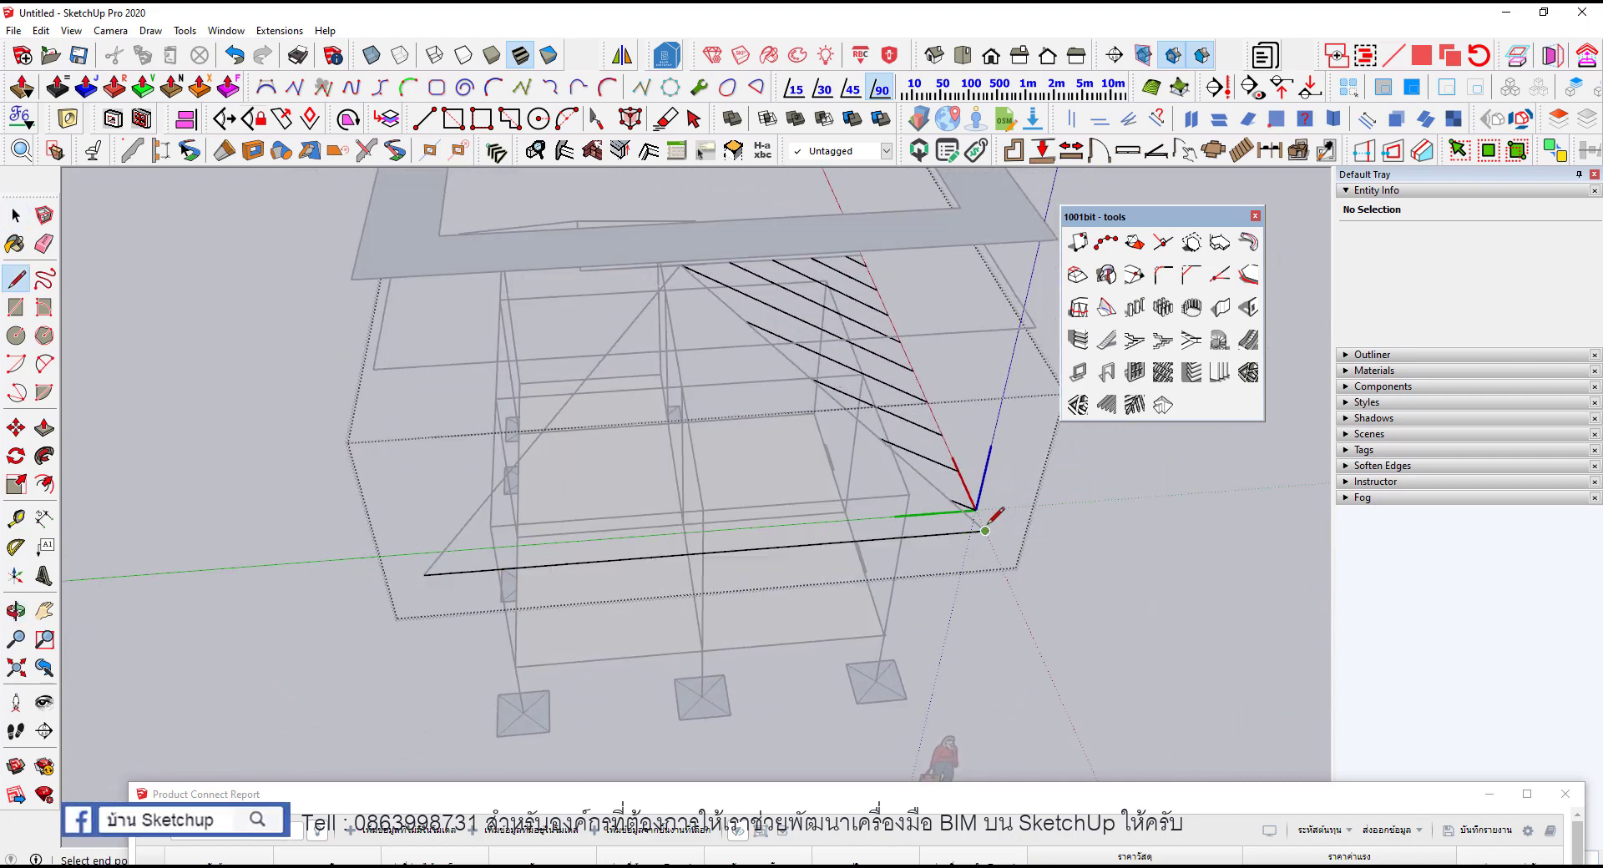
middle_drag(769, 458, 709, 265)
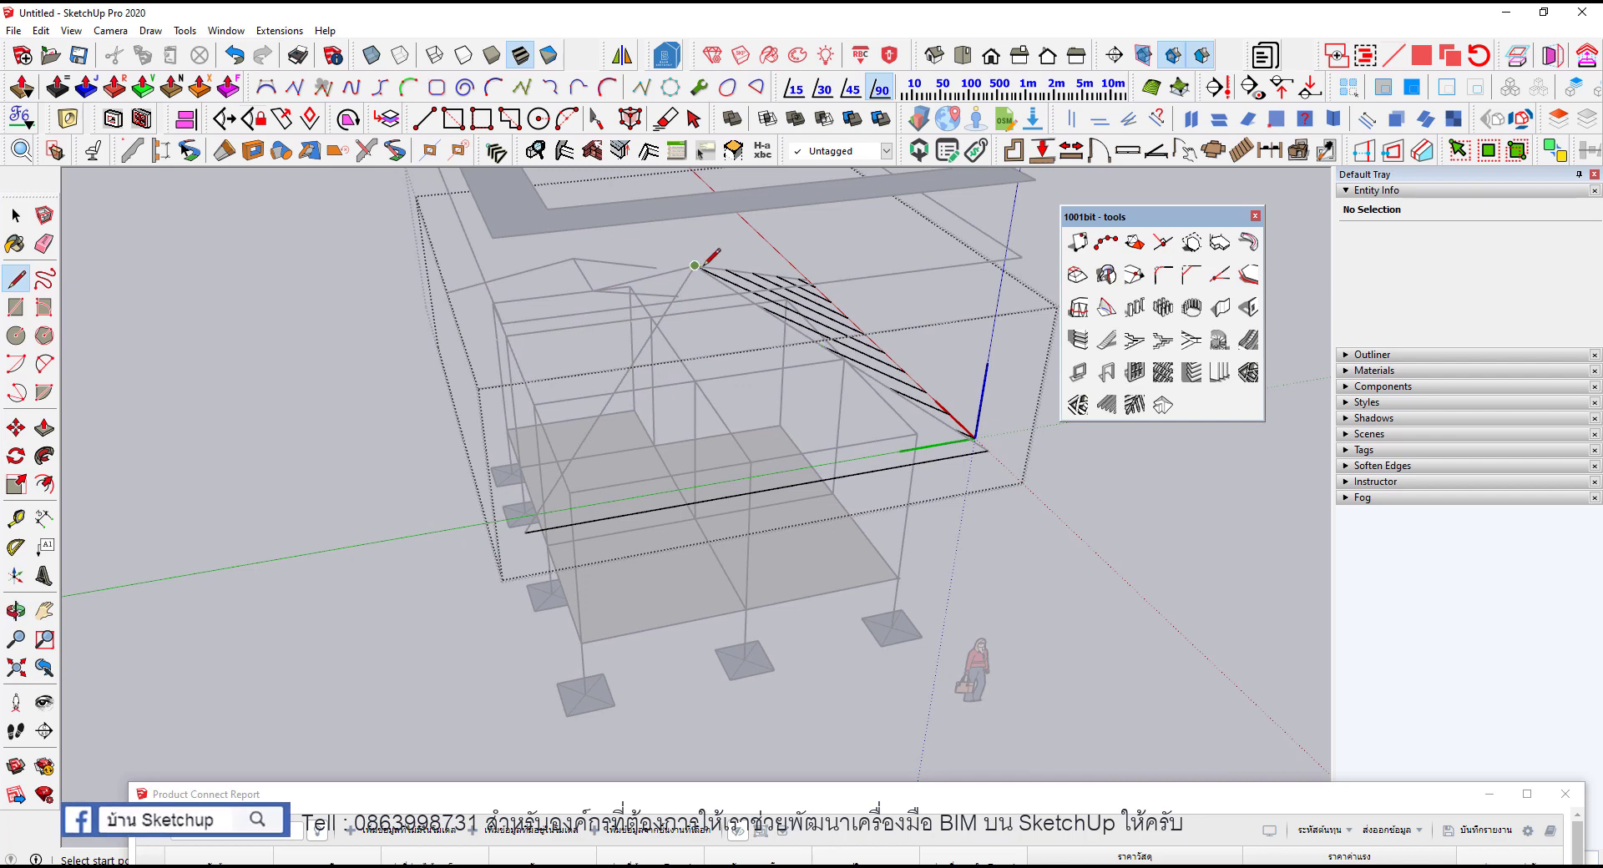
click(769, 488)
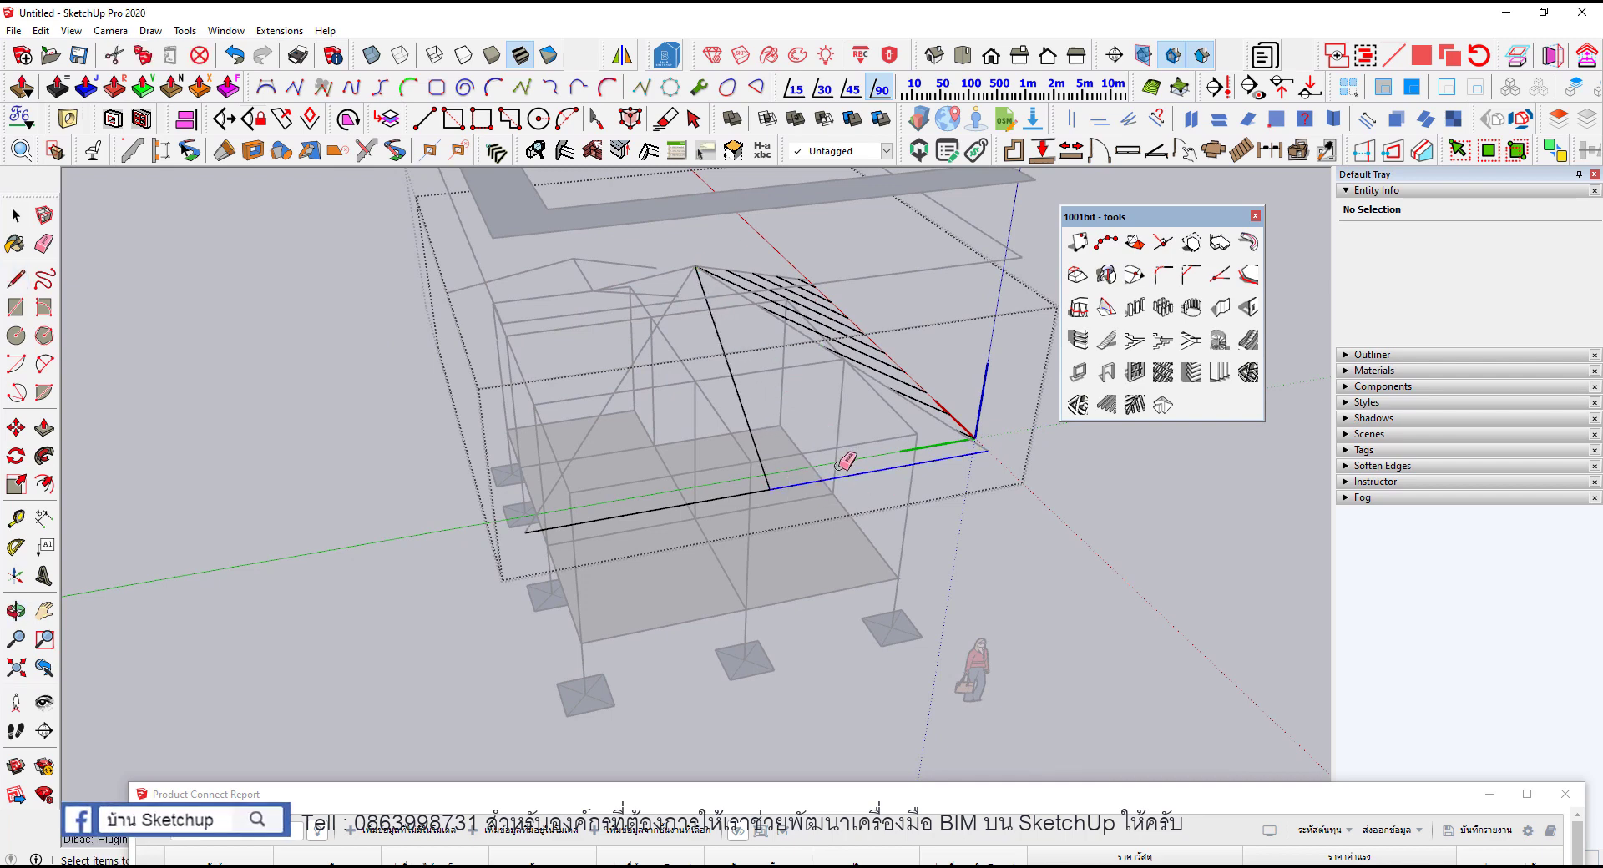
Step: Try a Move copy of the new rafter line, then undo it
mouse_move(704, 493)
middle_down()
mouse_move(693, 615)
mouse_move(722, 543)
middle_up()
key(space)
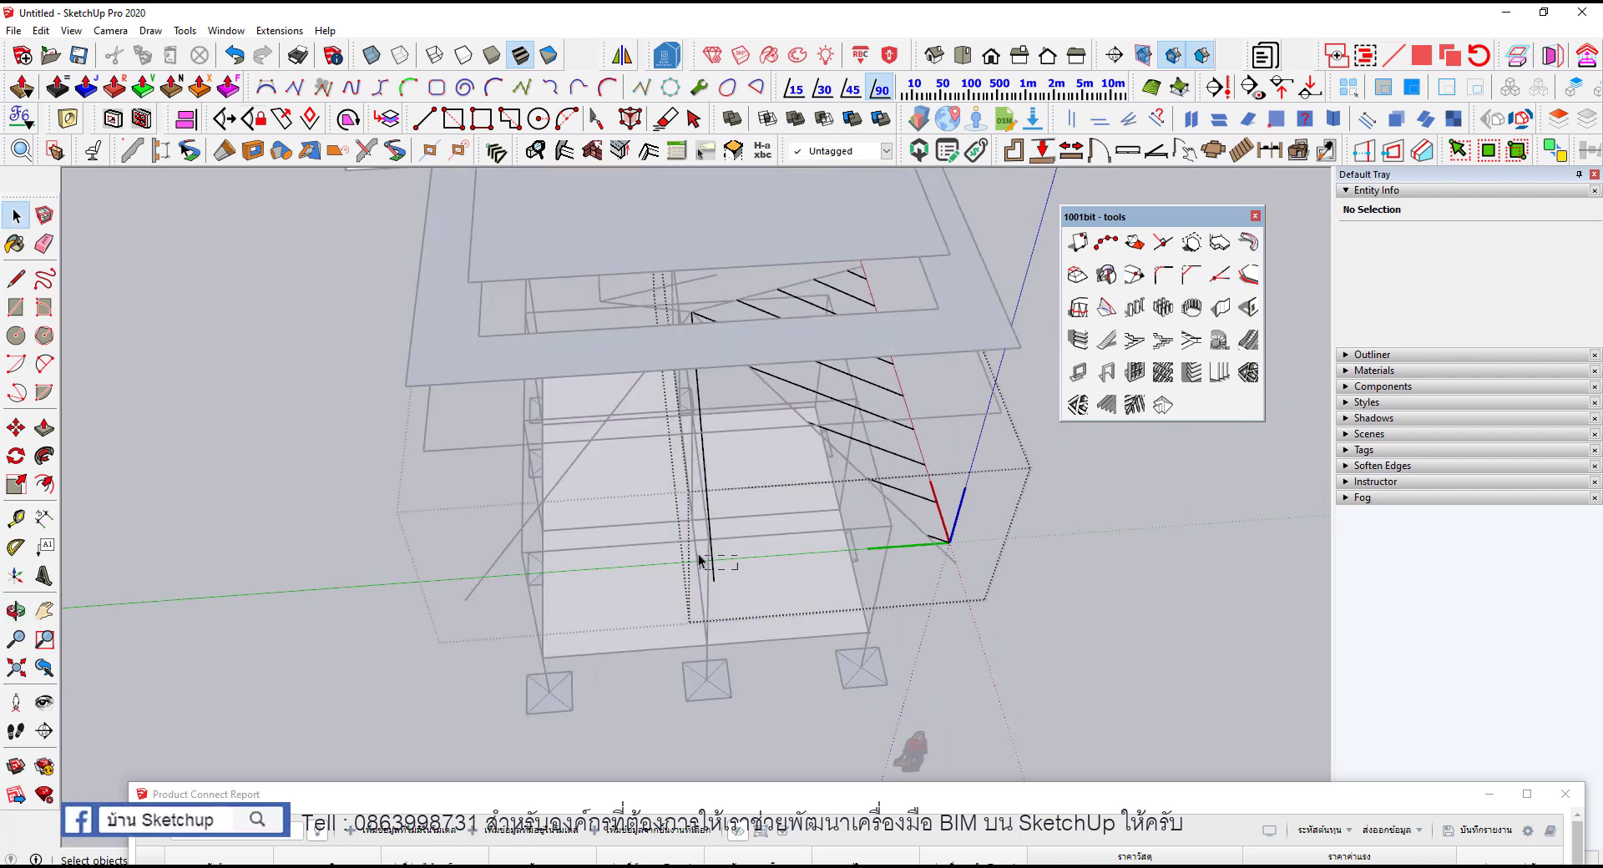
click(707, 558)
key(m)
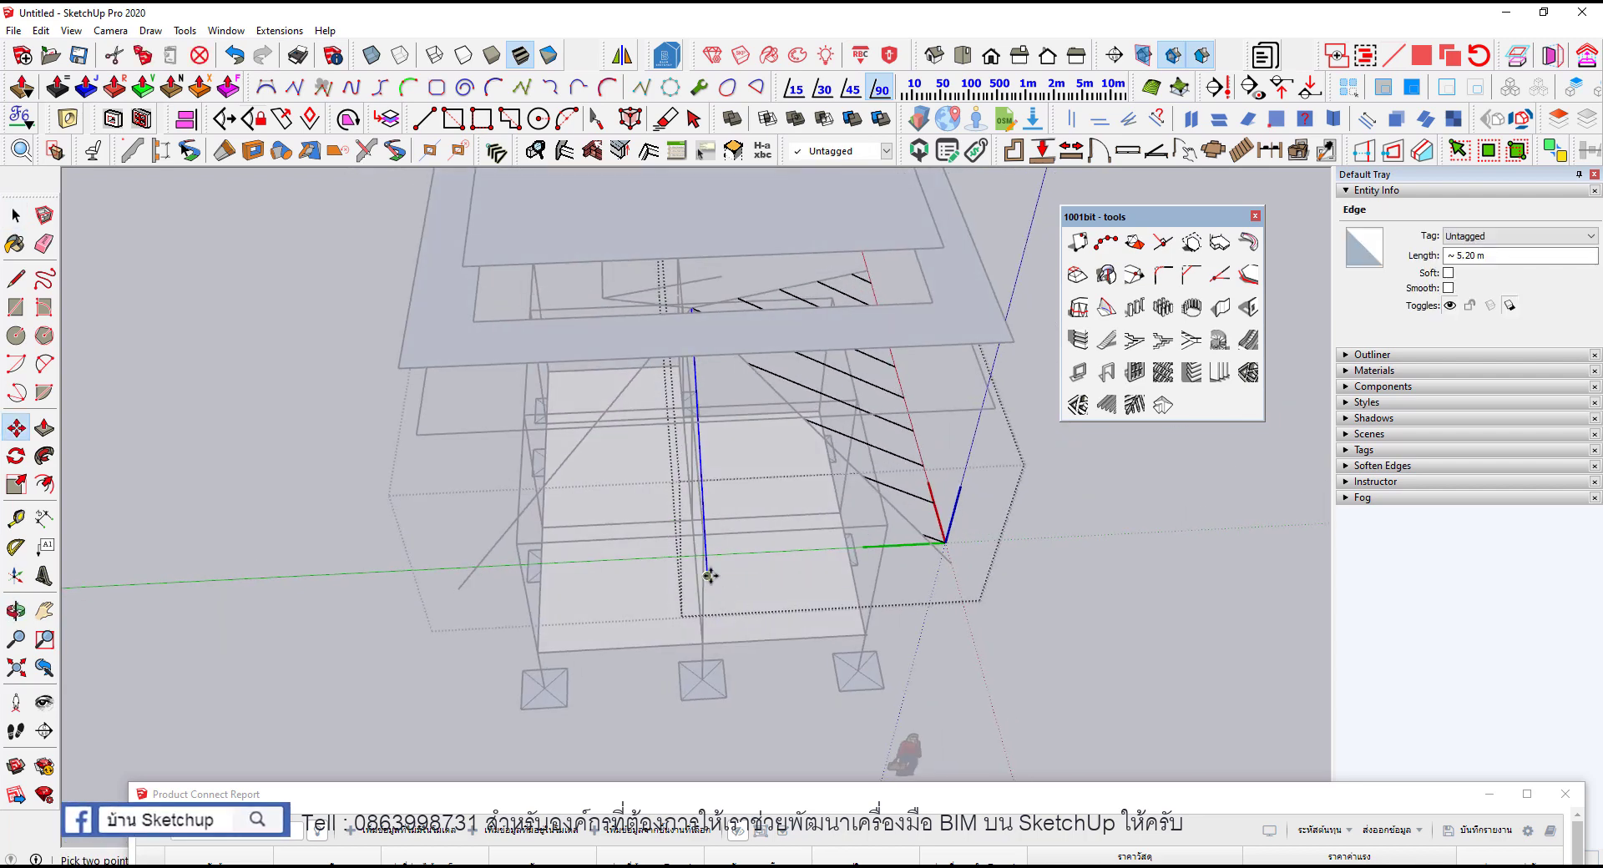
click(707, 574)
key(ctrl)
middle_drag(773, 565, 687, 536)
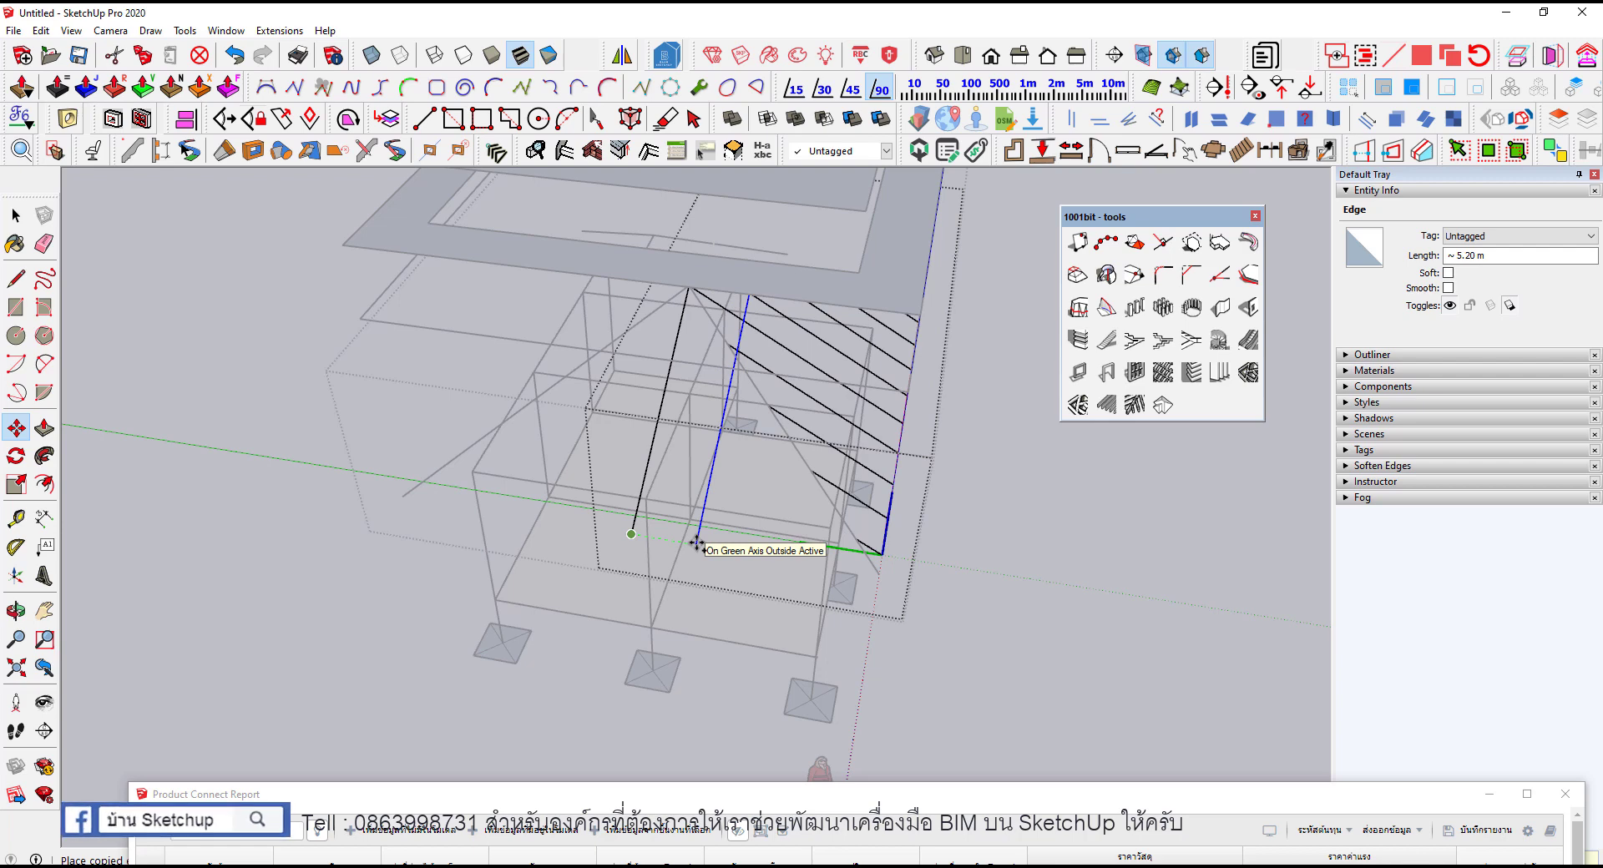
key(Return)
click(697, 544)
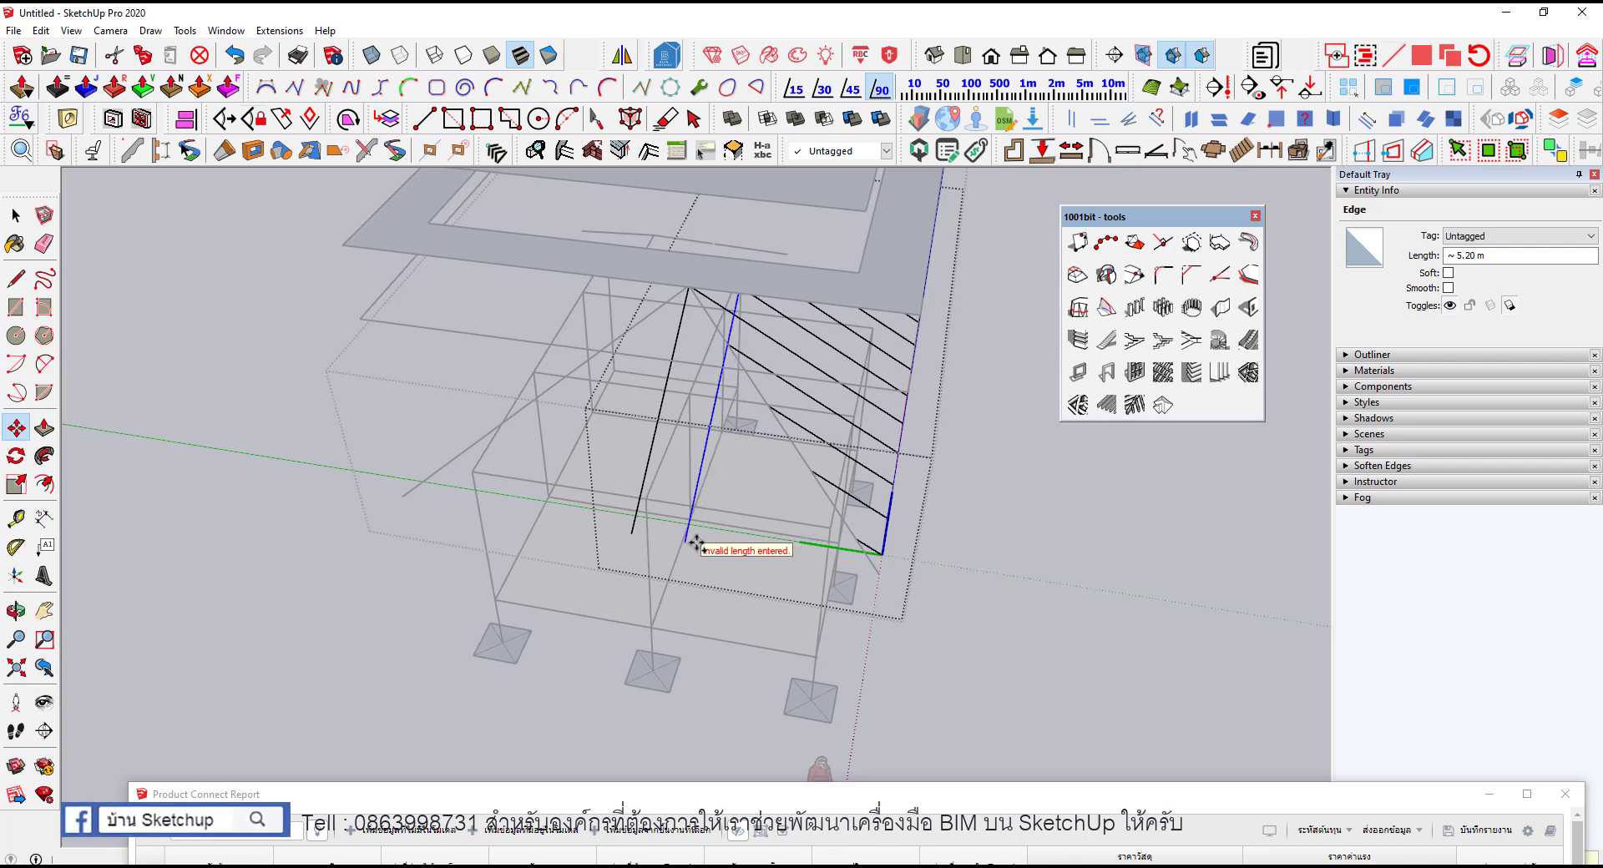
middle_drag(697, 544, 673, 440)
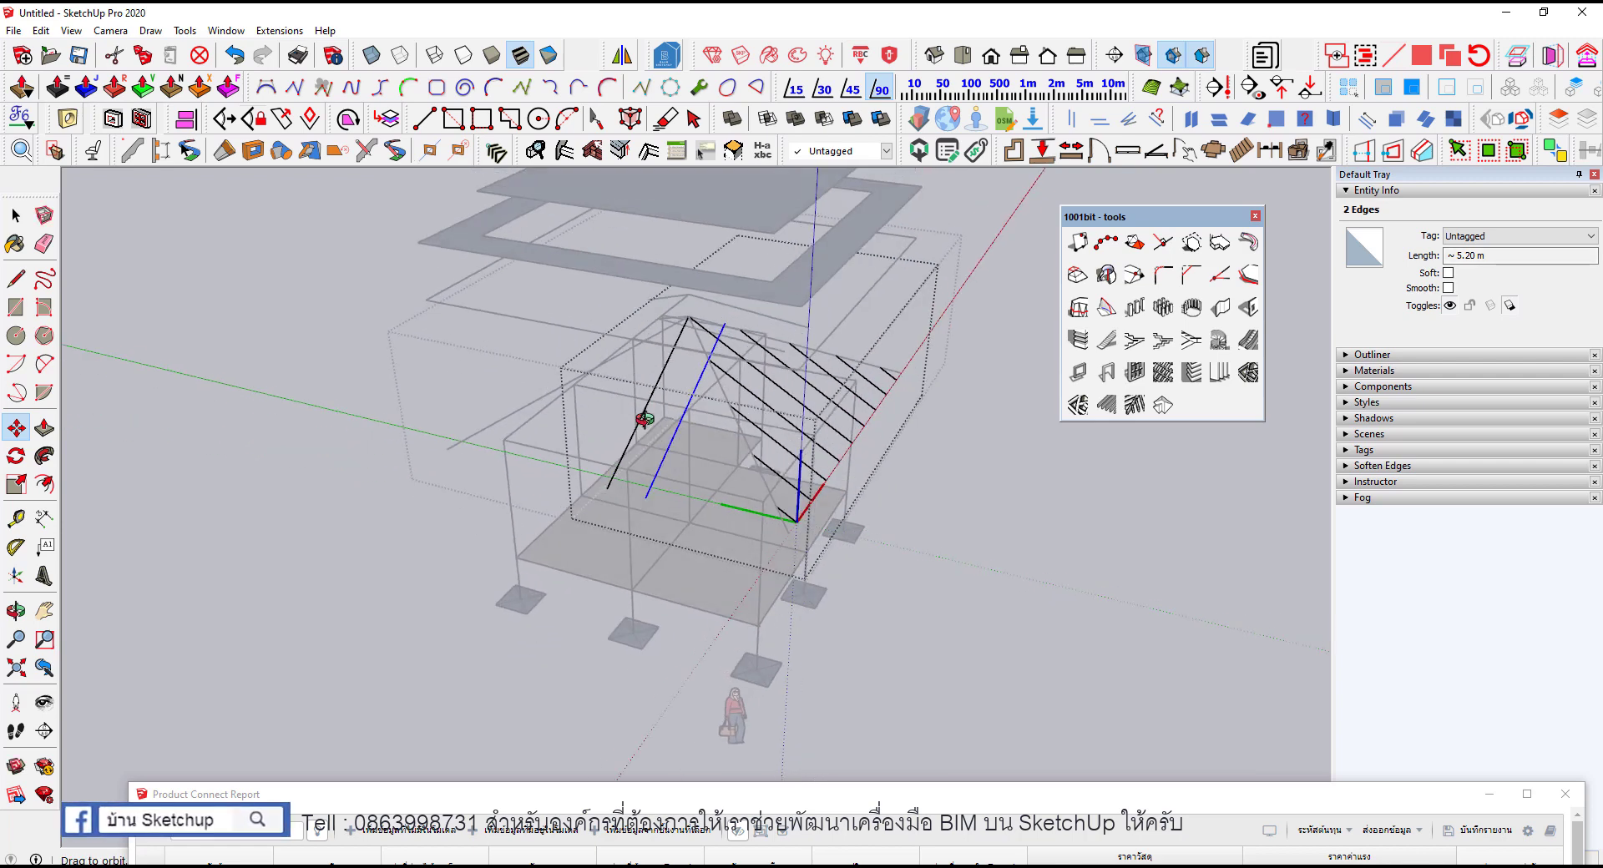
key(ctrl+z)
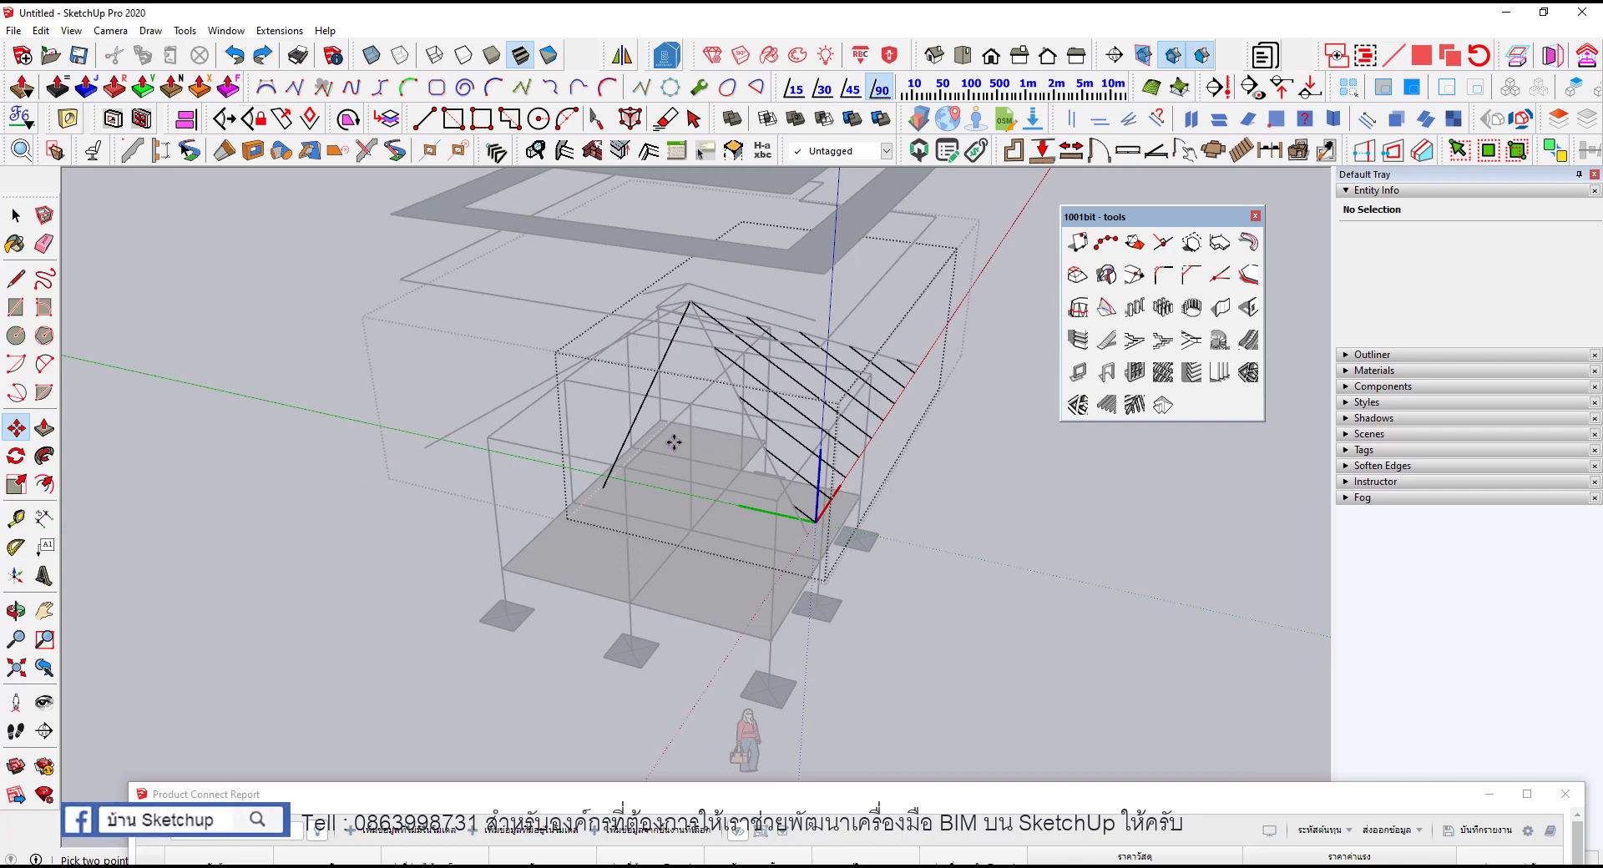
Step: Crossing-select the five rafters on one half of the slope
mouse_move(673, 442)
middle_down()
mouse_move(636, 503)
mouse_move(756, 565)
middle_up()
key(space)
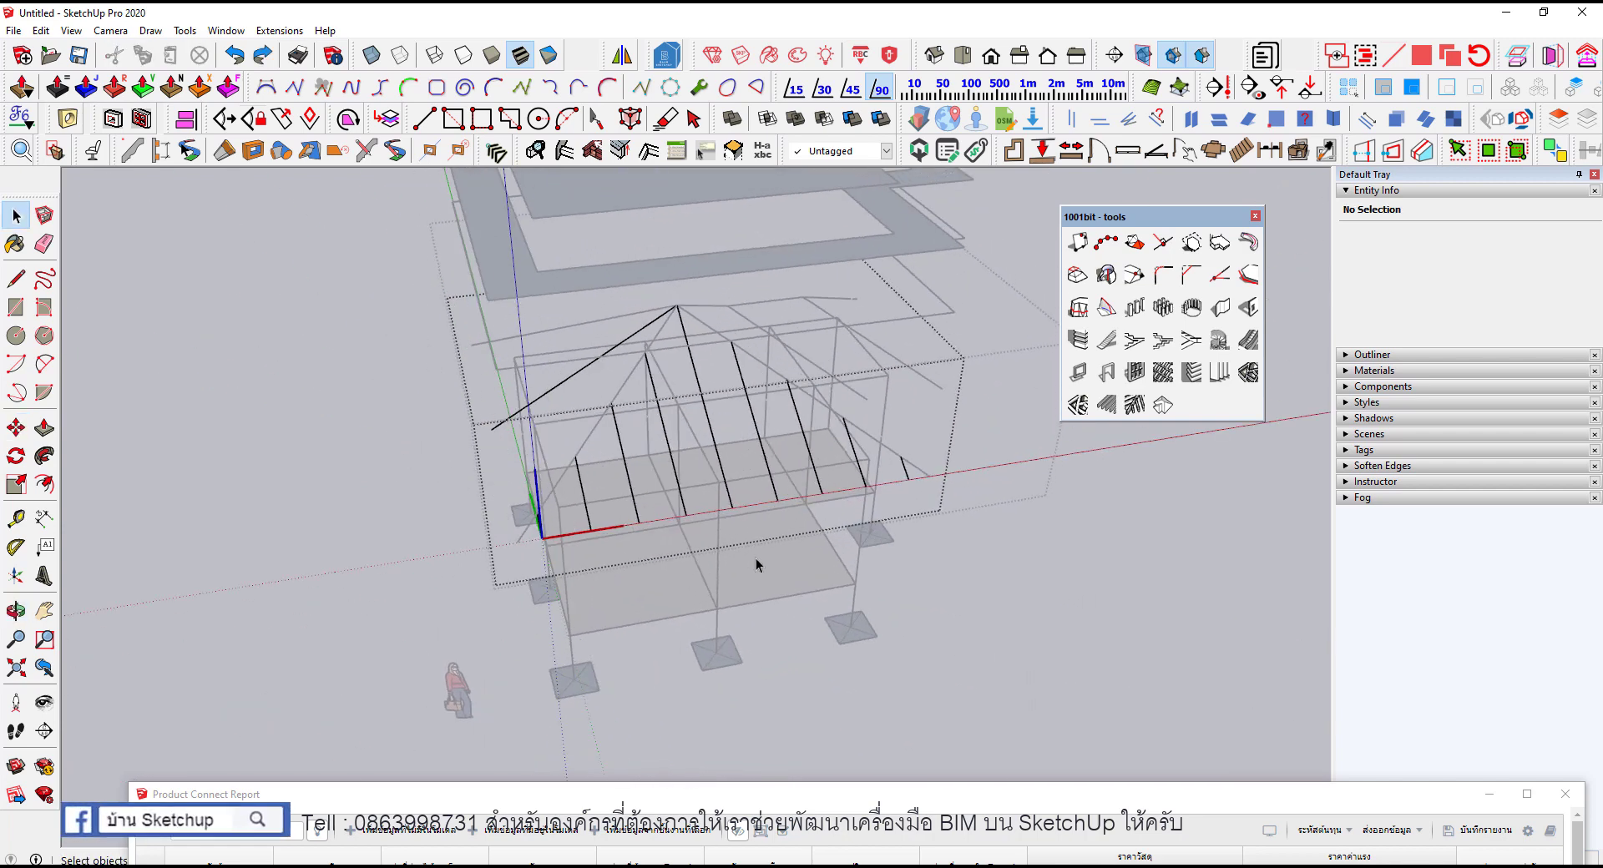
drag(735, 558, 498, 484)
middle_drag(518, 483, 910, 321)
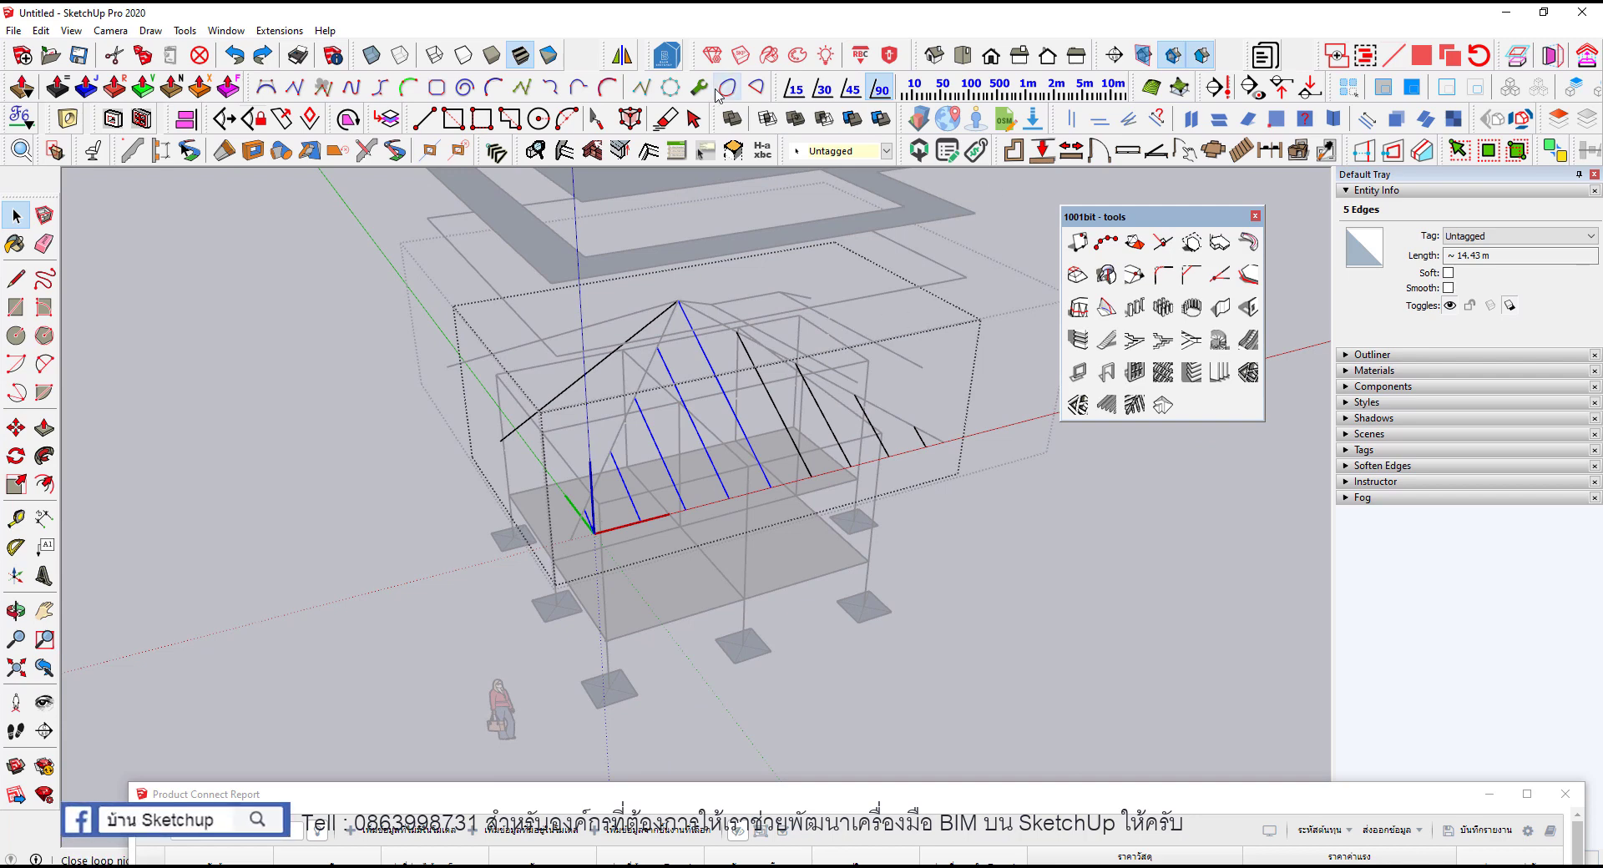
Step: Mirror the five selected rafters to the opposite side, answering No to erasing originals
right_click(996, 117)
scroll(1052, 376, down, 3)
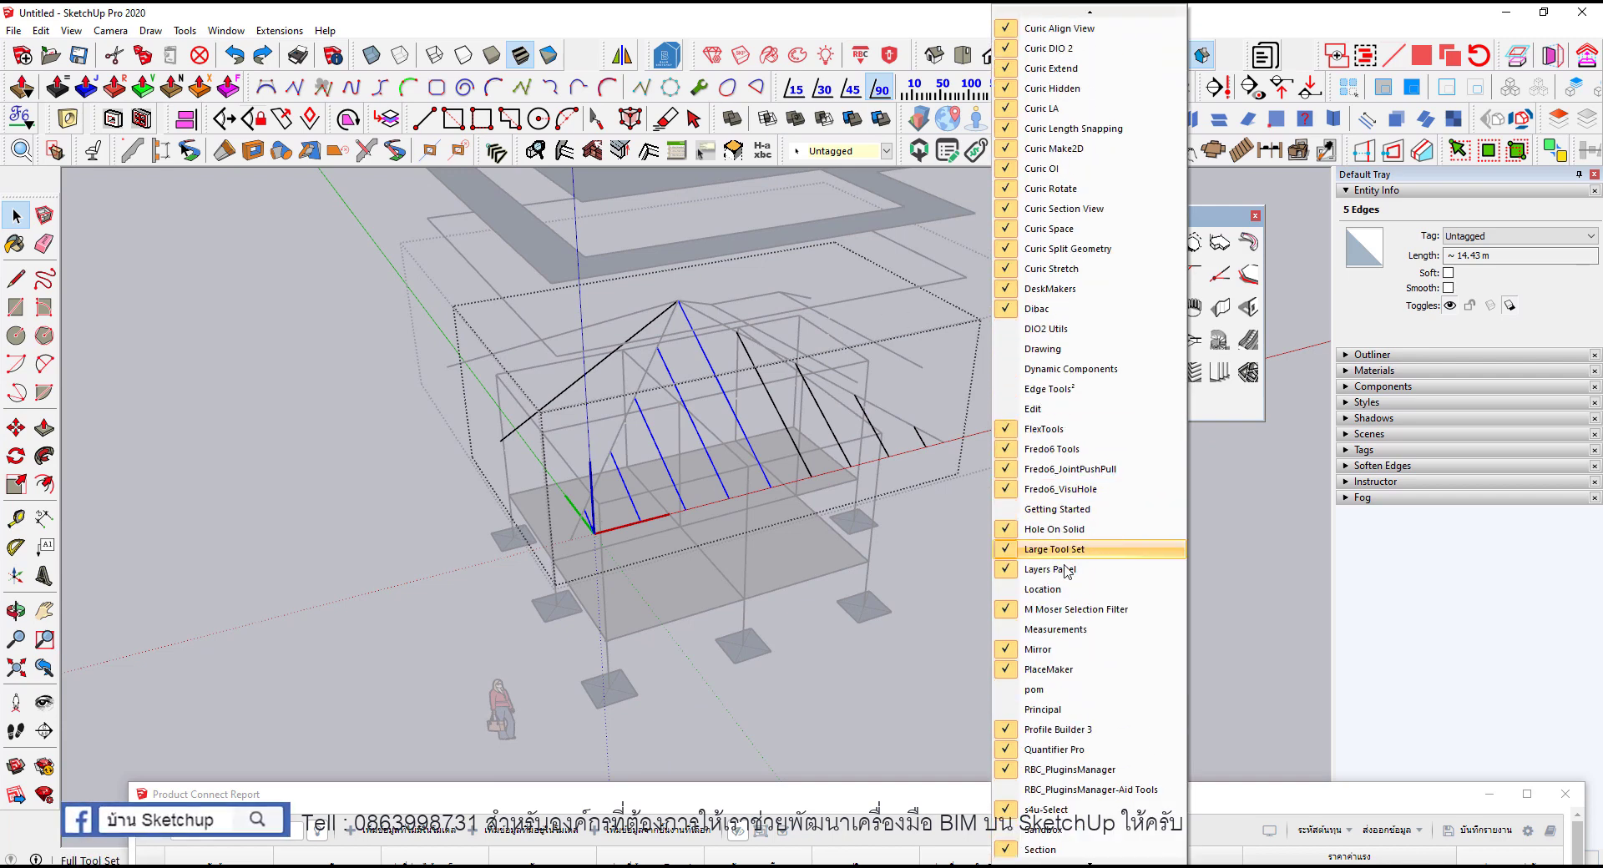
click(619, 63)
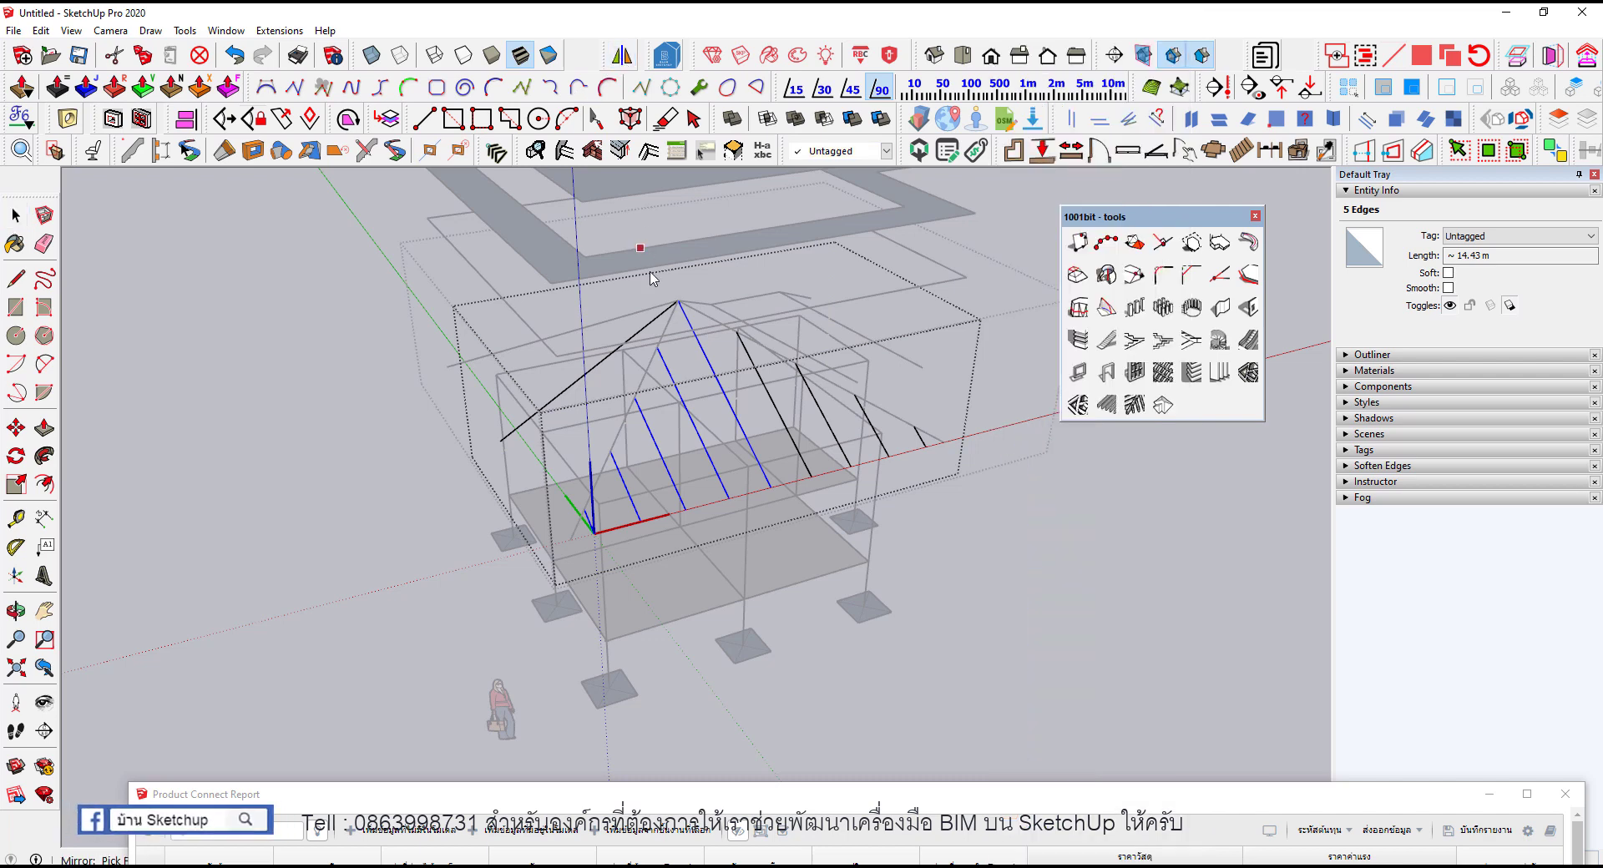
click(570, 540)
key(Return)
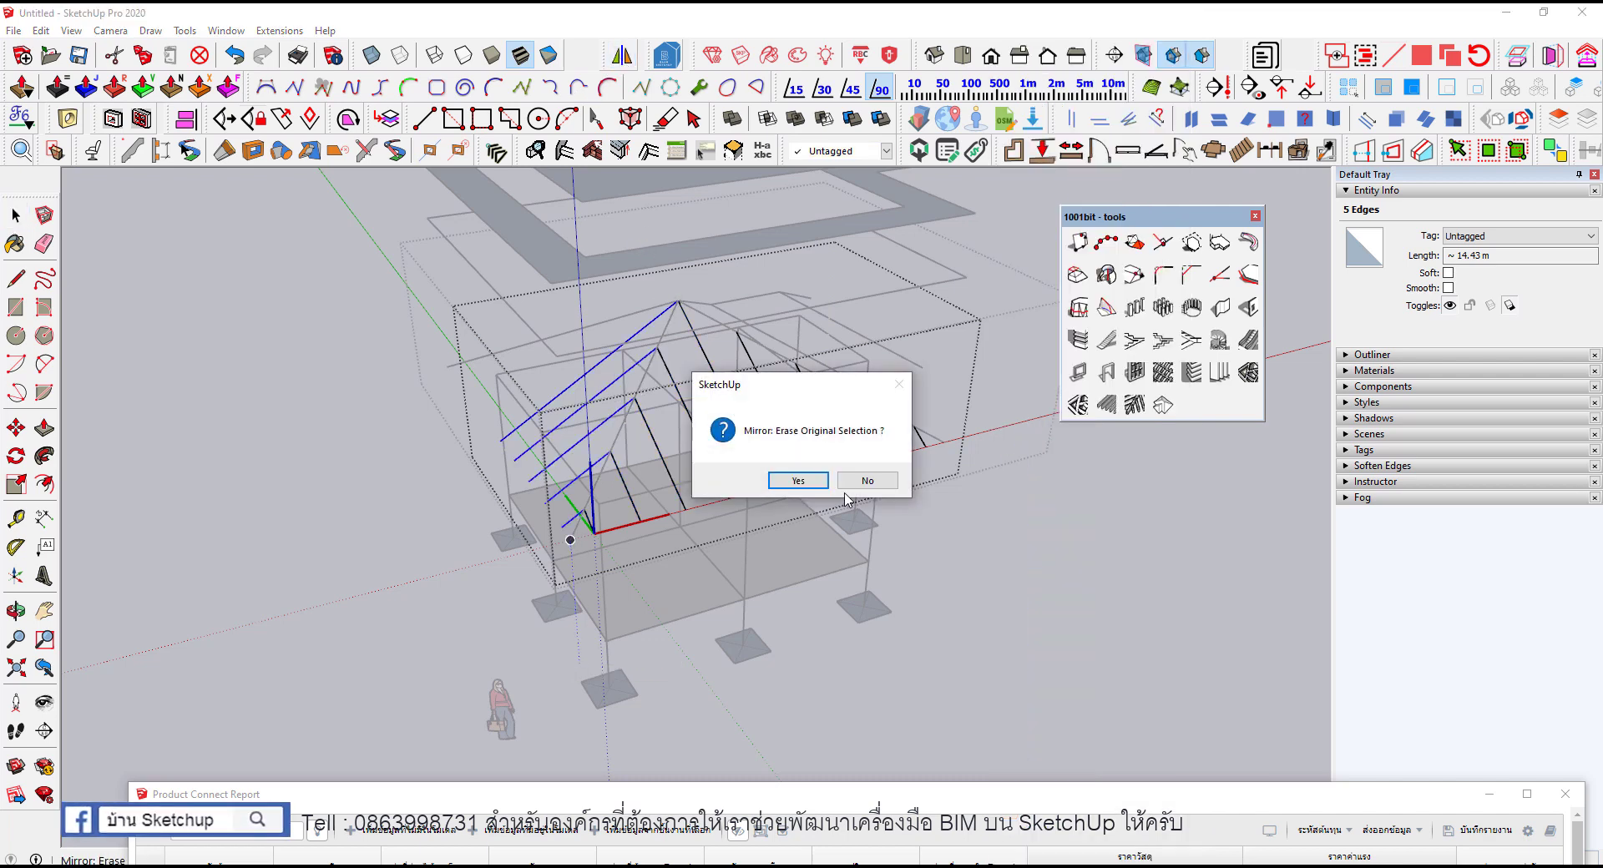
click(860, 481)
mouse_move(859, 481)
middle_down()
mouse_move(809, 482)
mouse_move(838, 565)
middle_up()
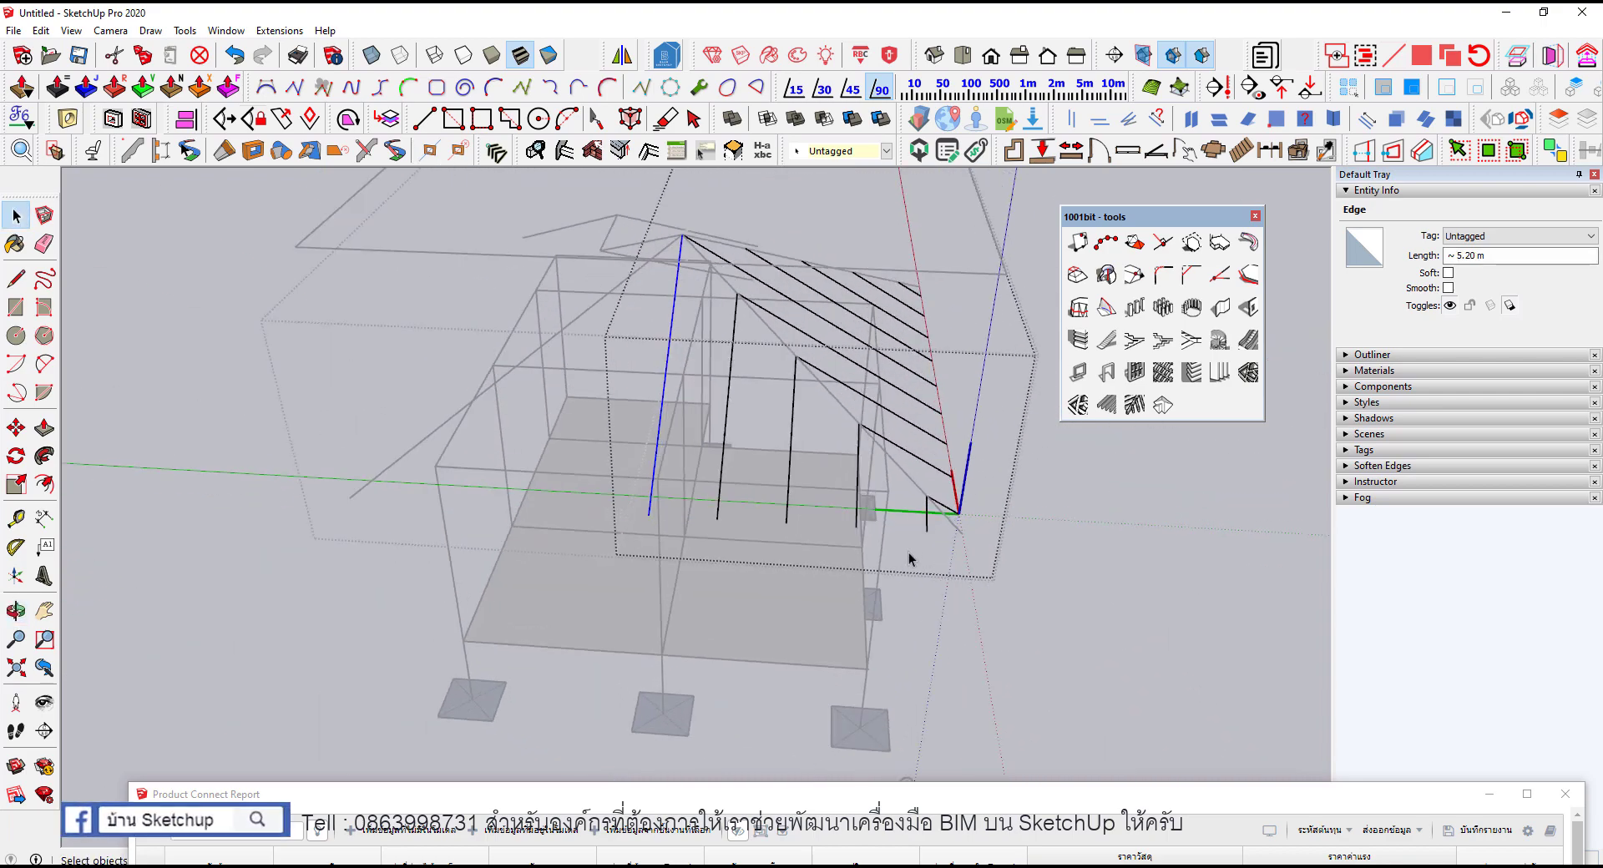
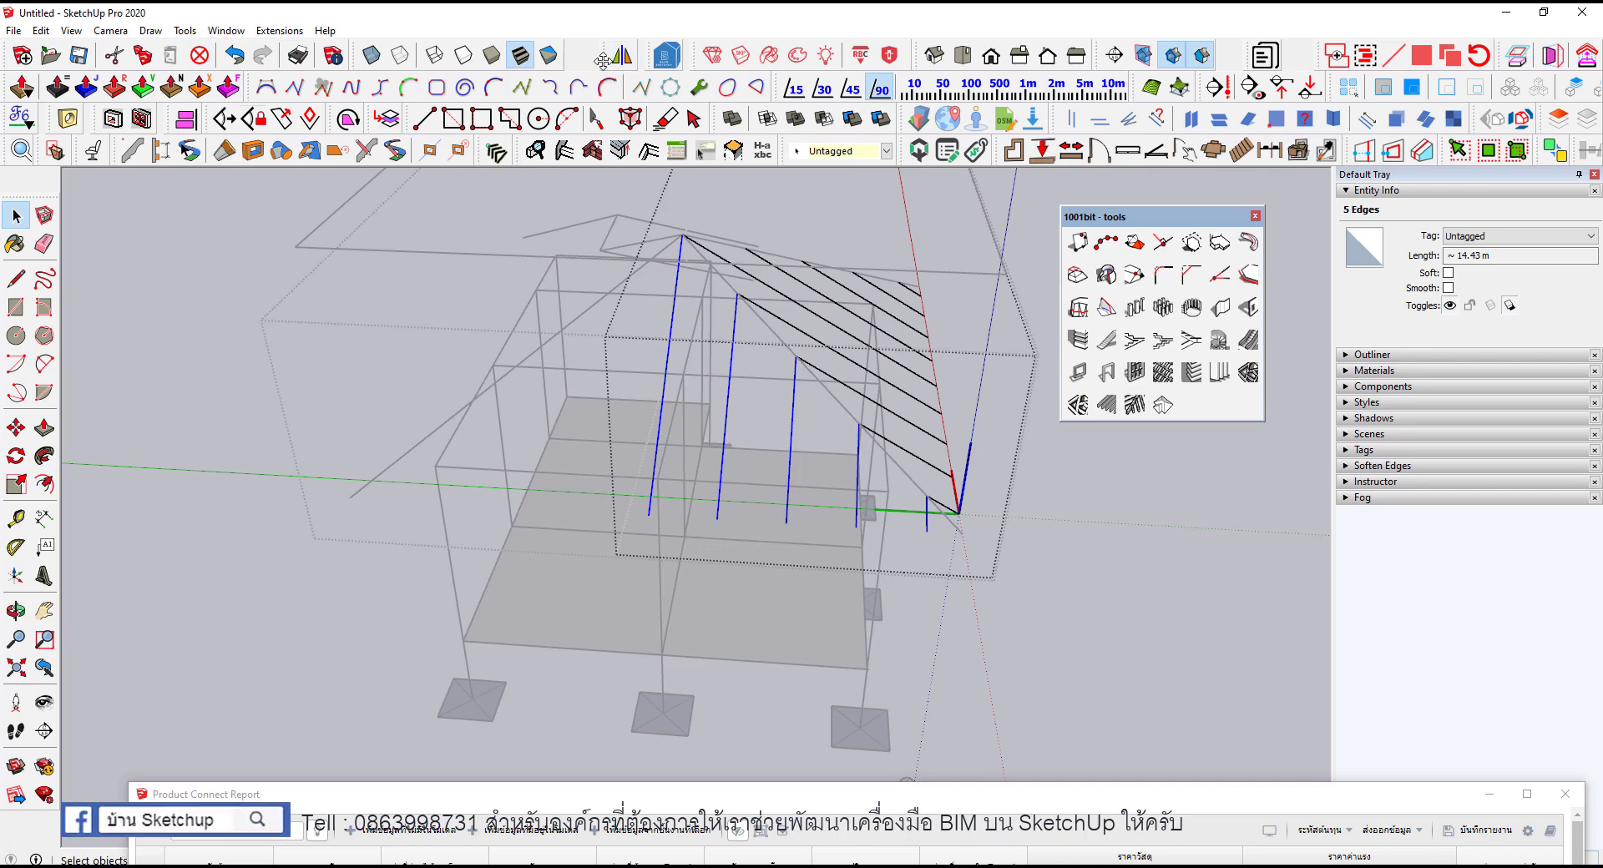
Step: Undock the Mirror toolbar and mirror the selected rafters across the ridge, keeping the originals
drag(604, 55, 354, 315)
click(362, 339)
middle_drag(708, 422, 636, 382)
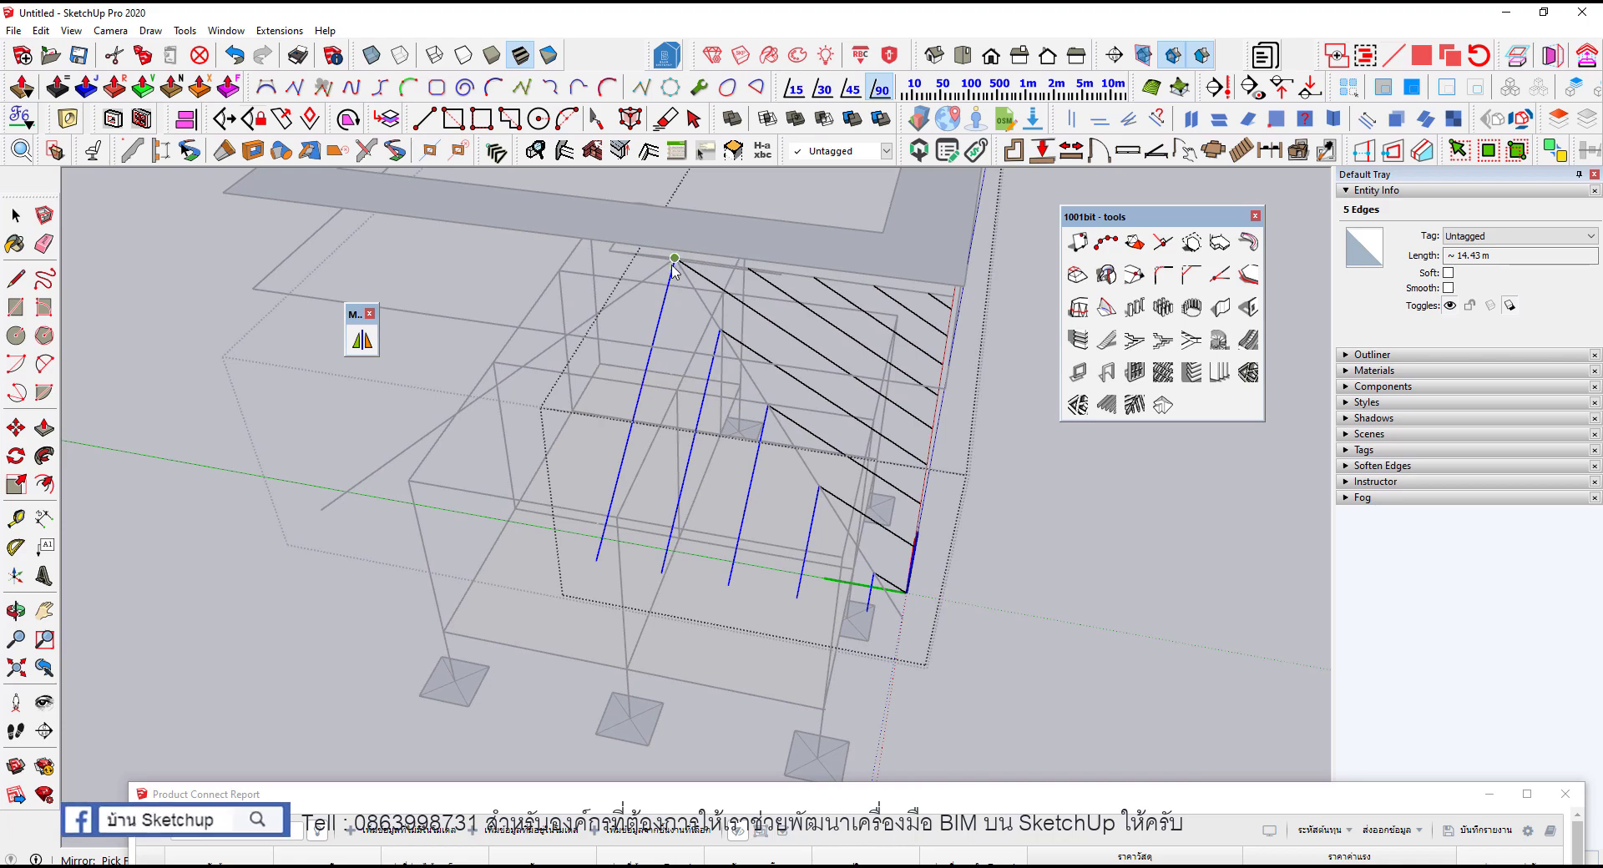
click(603, 636)
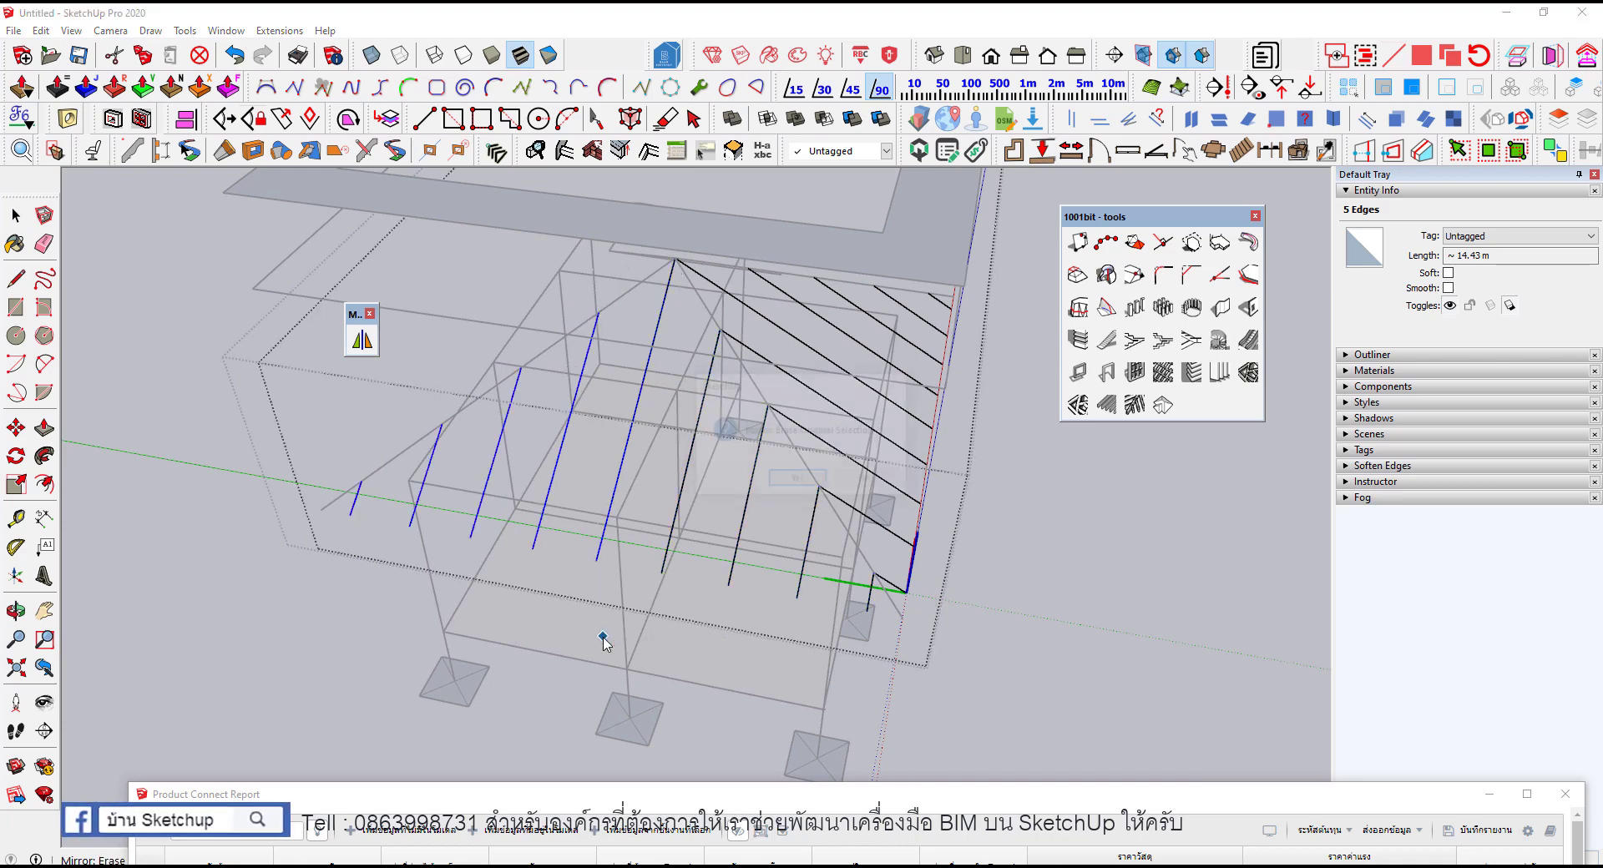
click(862, 488)
mouse_move(862, 488)
middle_down()
mouse_move(716, 429)
mouse_move(1001, 347)
mouse_move(1149, 525)
mouse_move(1001, 438)
mouse_move(197, 526)
mouse_move(404, 548)
middle_up()
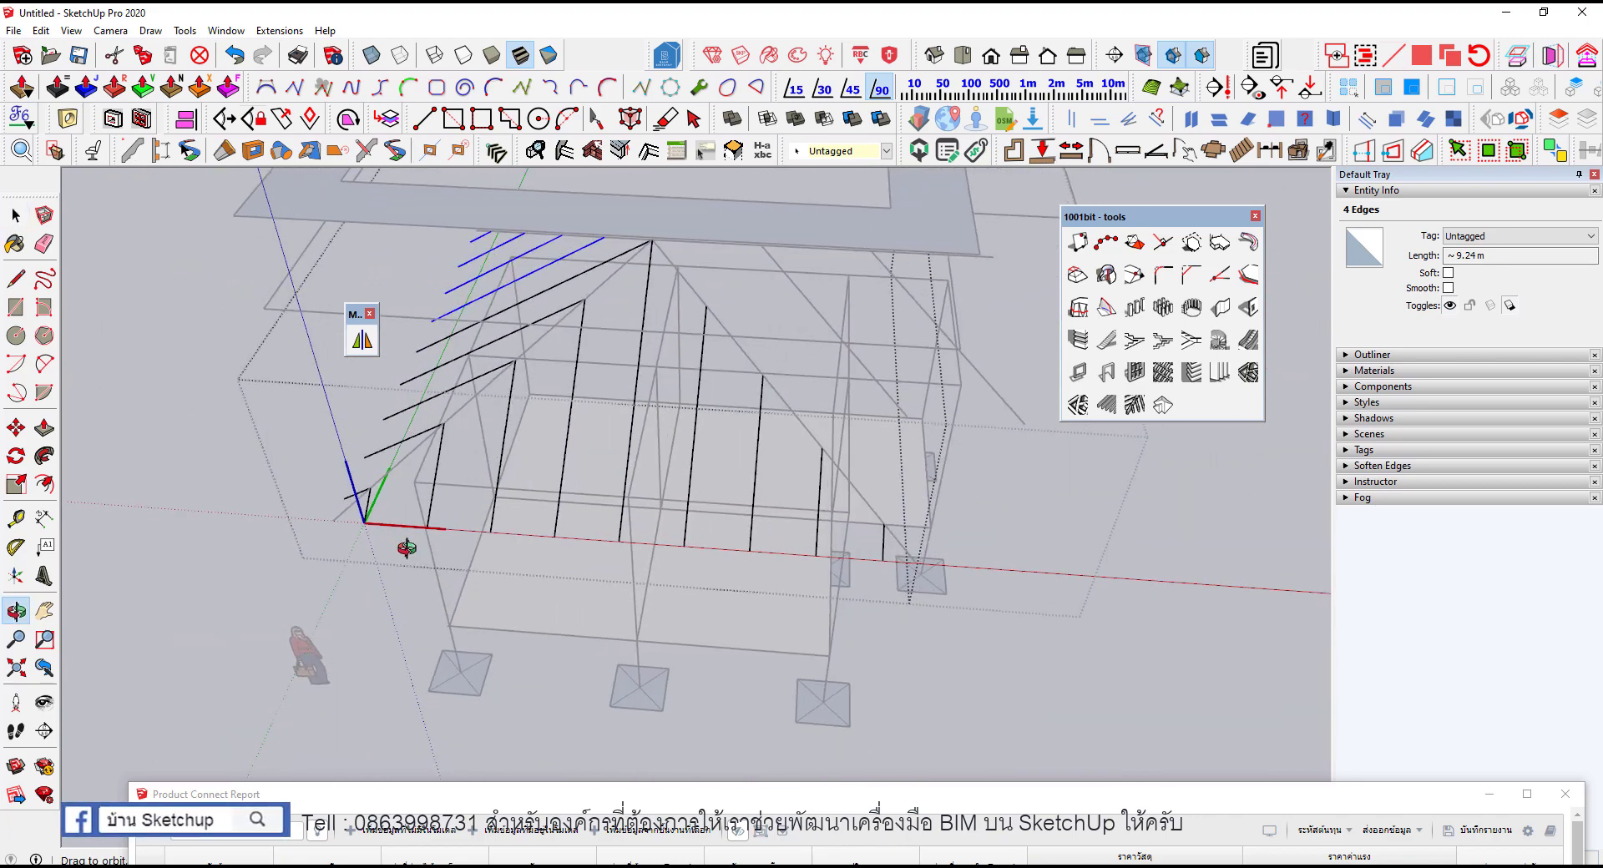
Step: Select the nine rafters on one slope and mirror them onto the opposite slope, keeping both sets
click(884, 569)
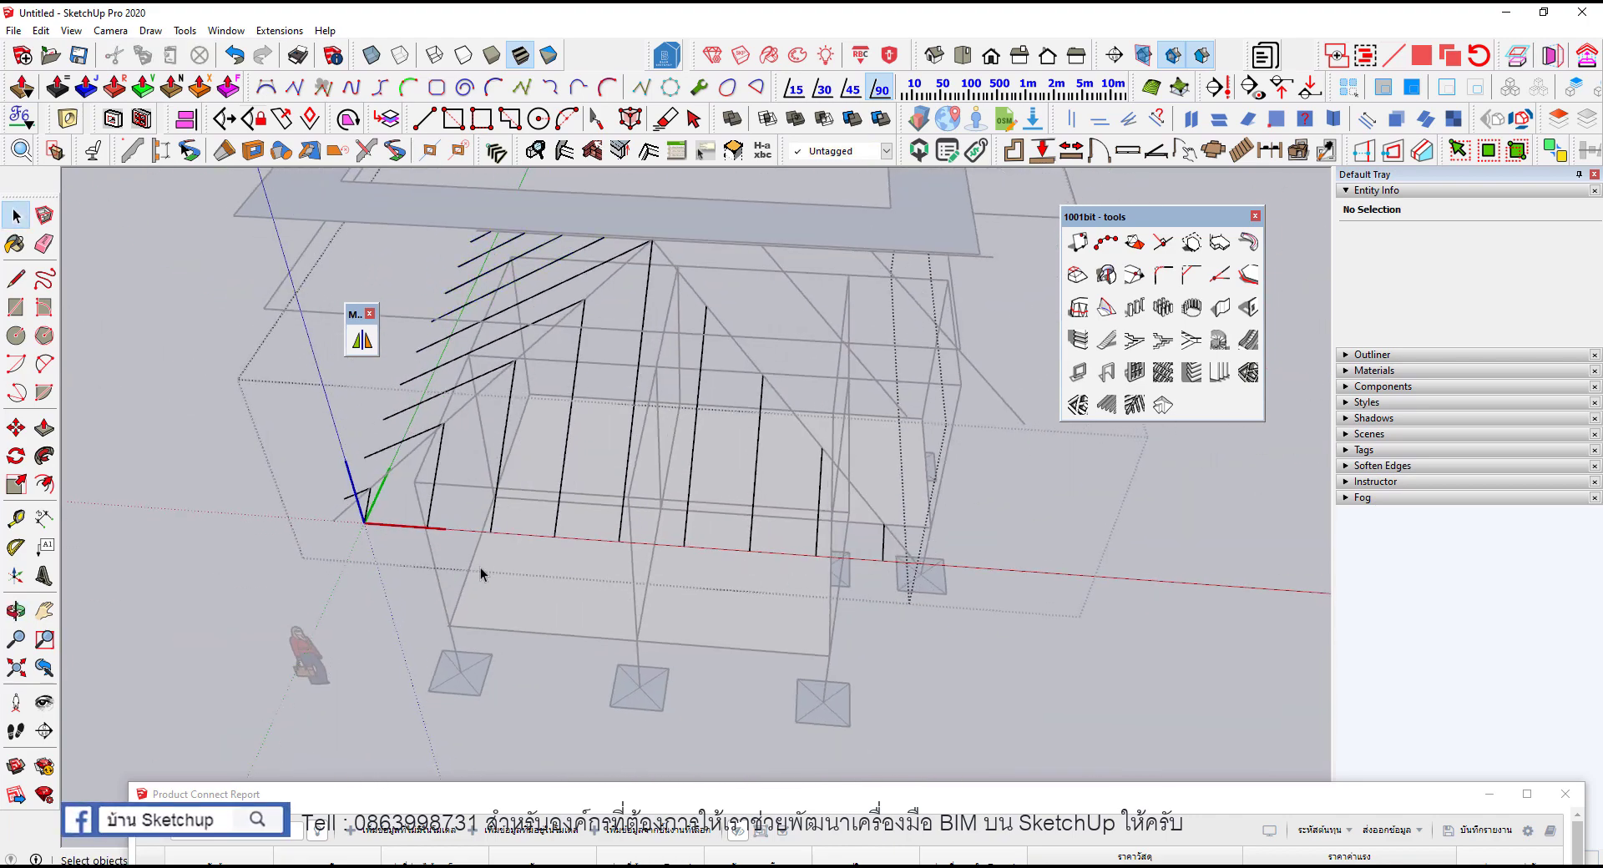
drag(364, 522, 364, 521)
scroll(884, 548, up, 1)
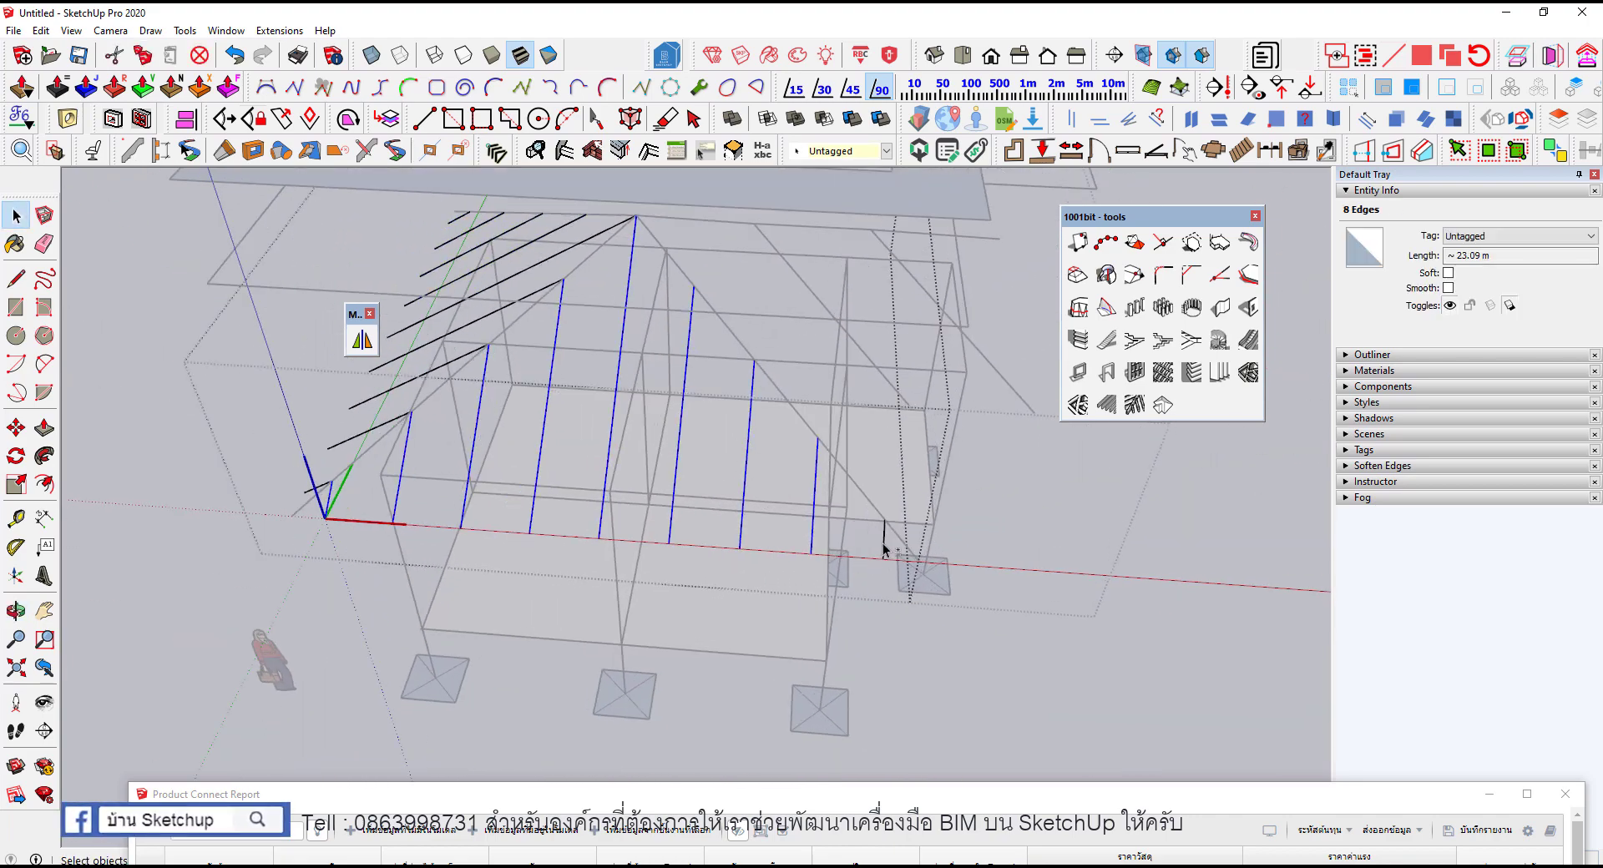
shift+click(884, 543)
mouse_move(884, 548)
middle_down()
mouse_move(1039, 444)
mouse_move(585, 376)
middle_up()
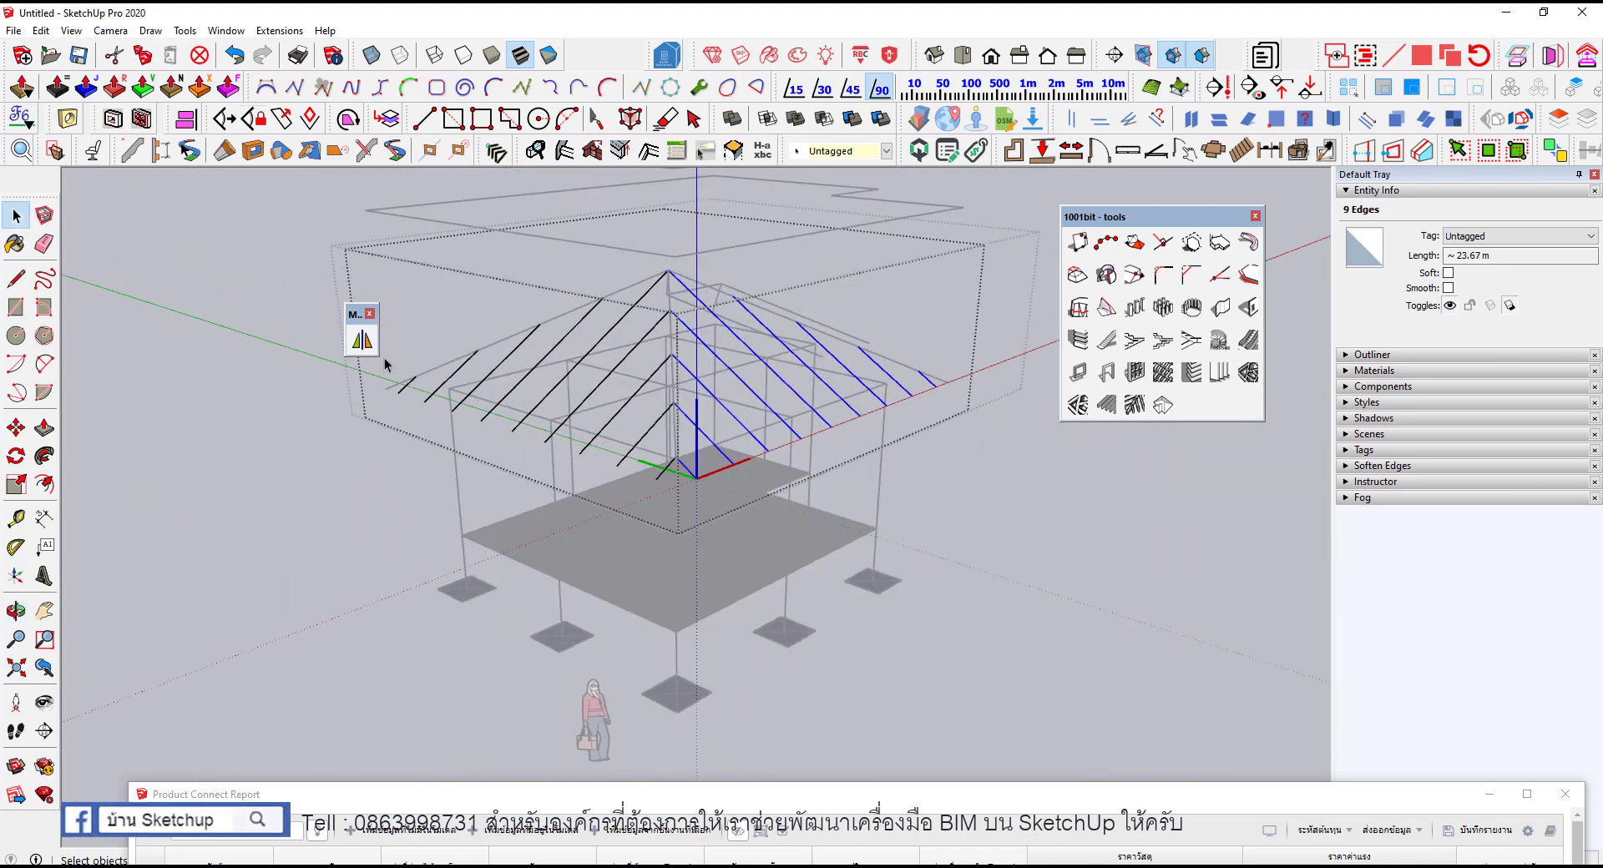
click(361, 340)
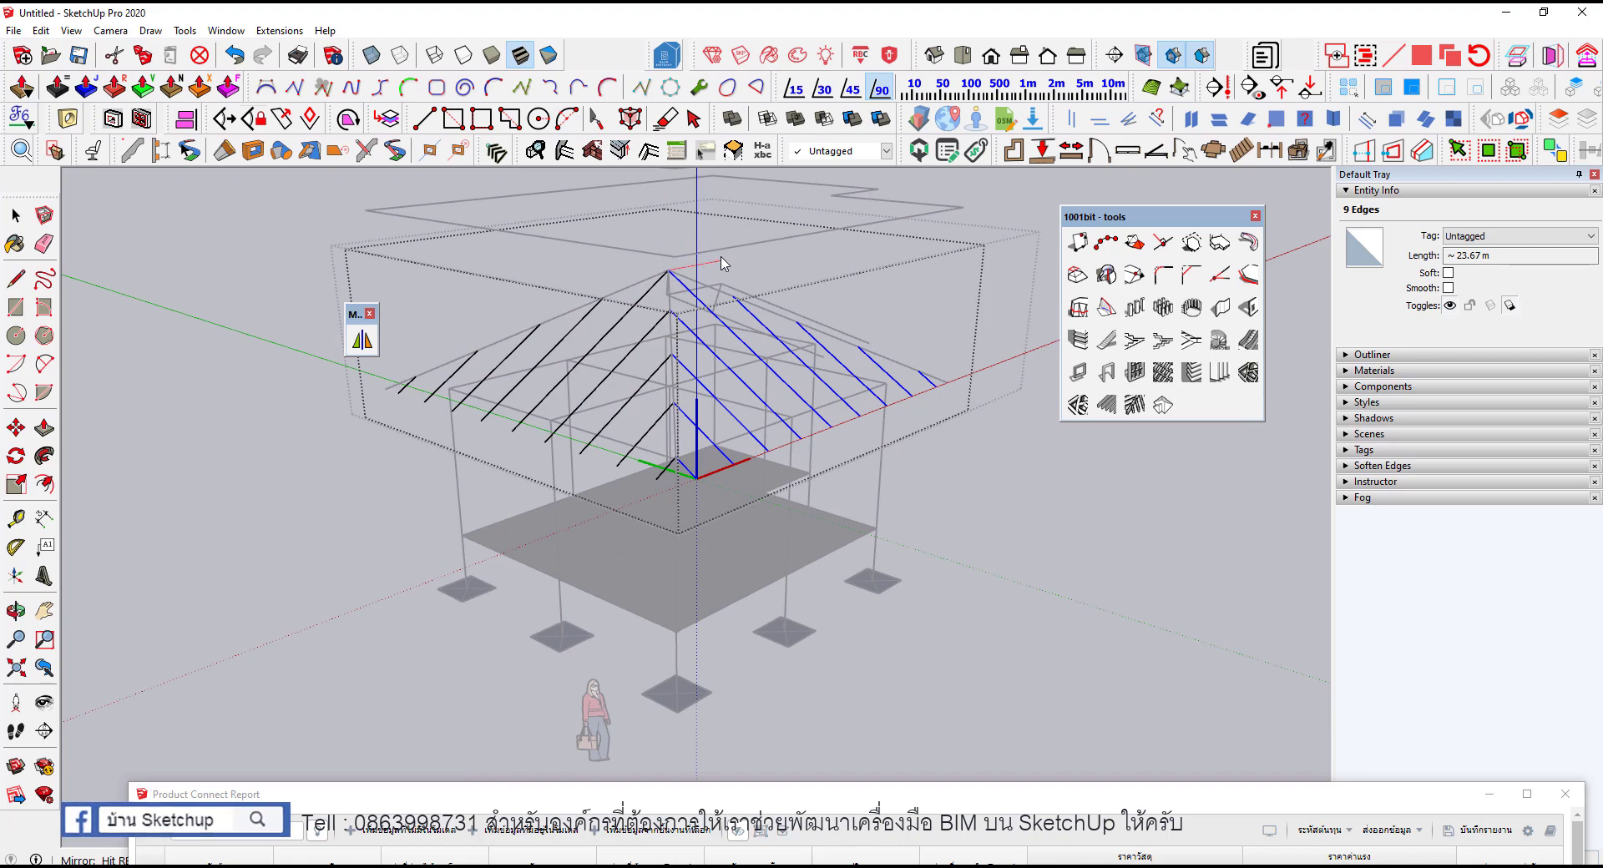
key(Return)
click(867, 482)
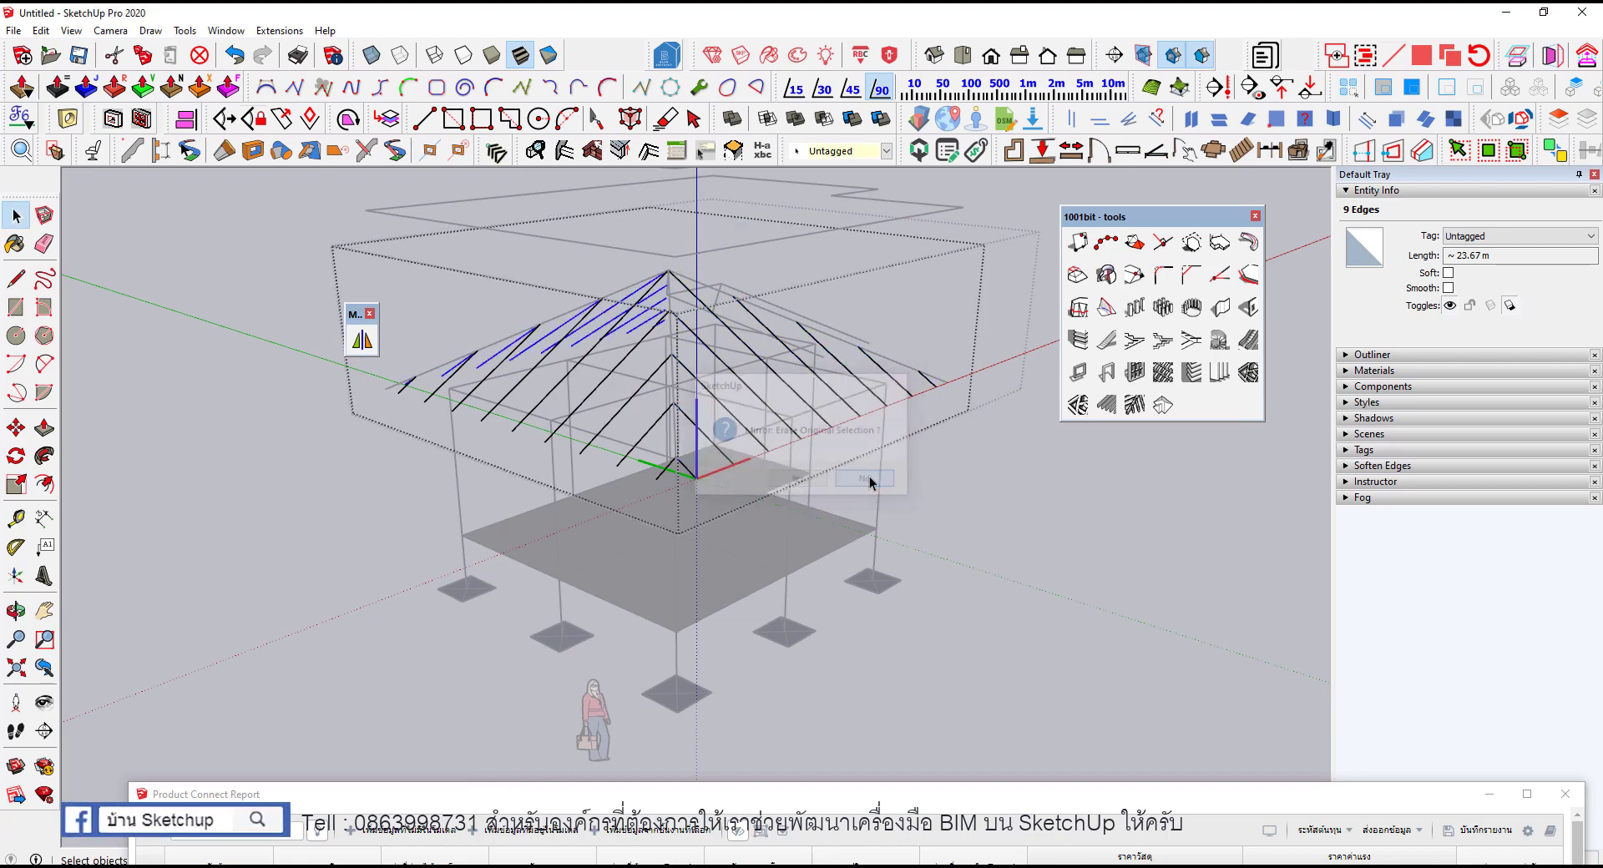
mouse_move(868, 482)
middle_down()
mouse_move(687, 443)
mouse_move(716, 478)
middle_up()
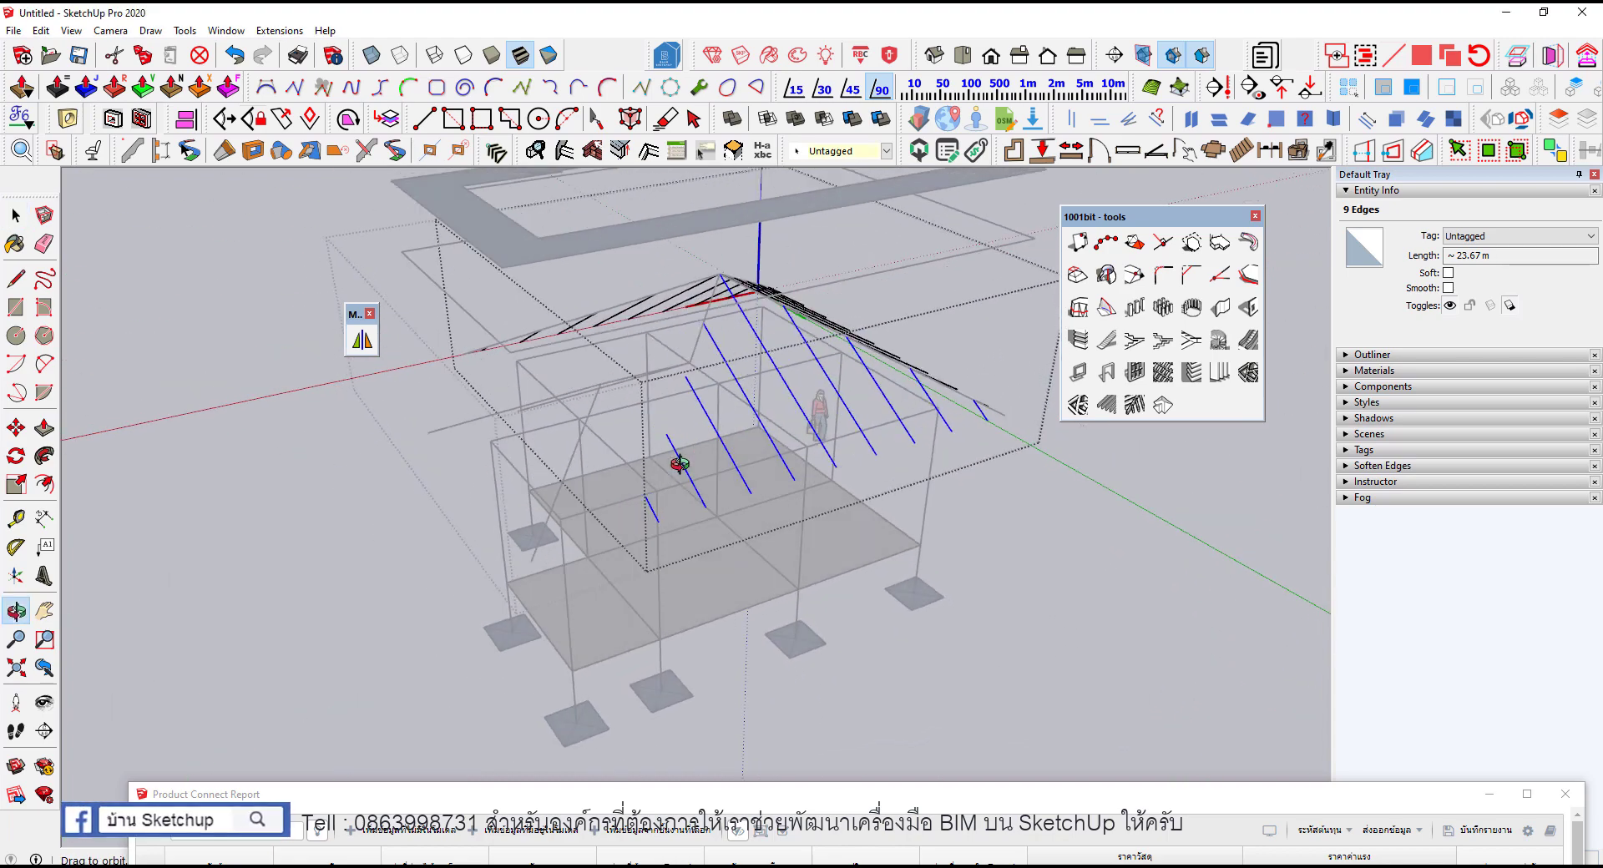
Step: Draw new rafter lines from the rafter end to the green endpoints
key(l)
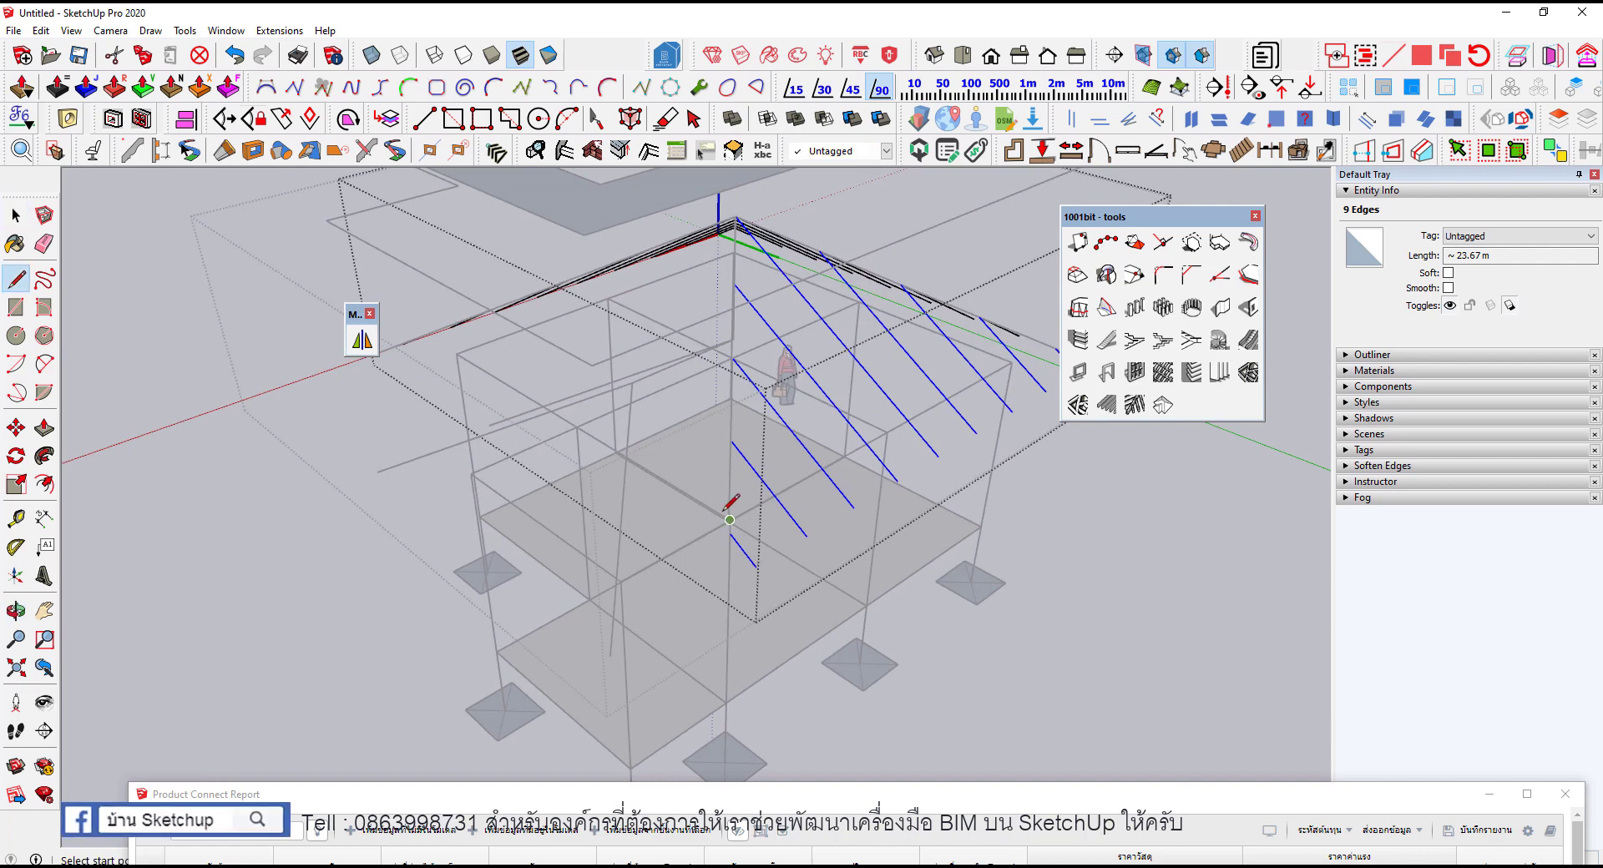
click(730, 533)
click(632, 404)
key(space)
key(l)
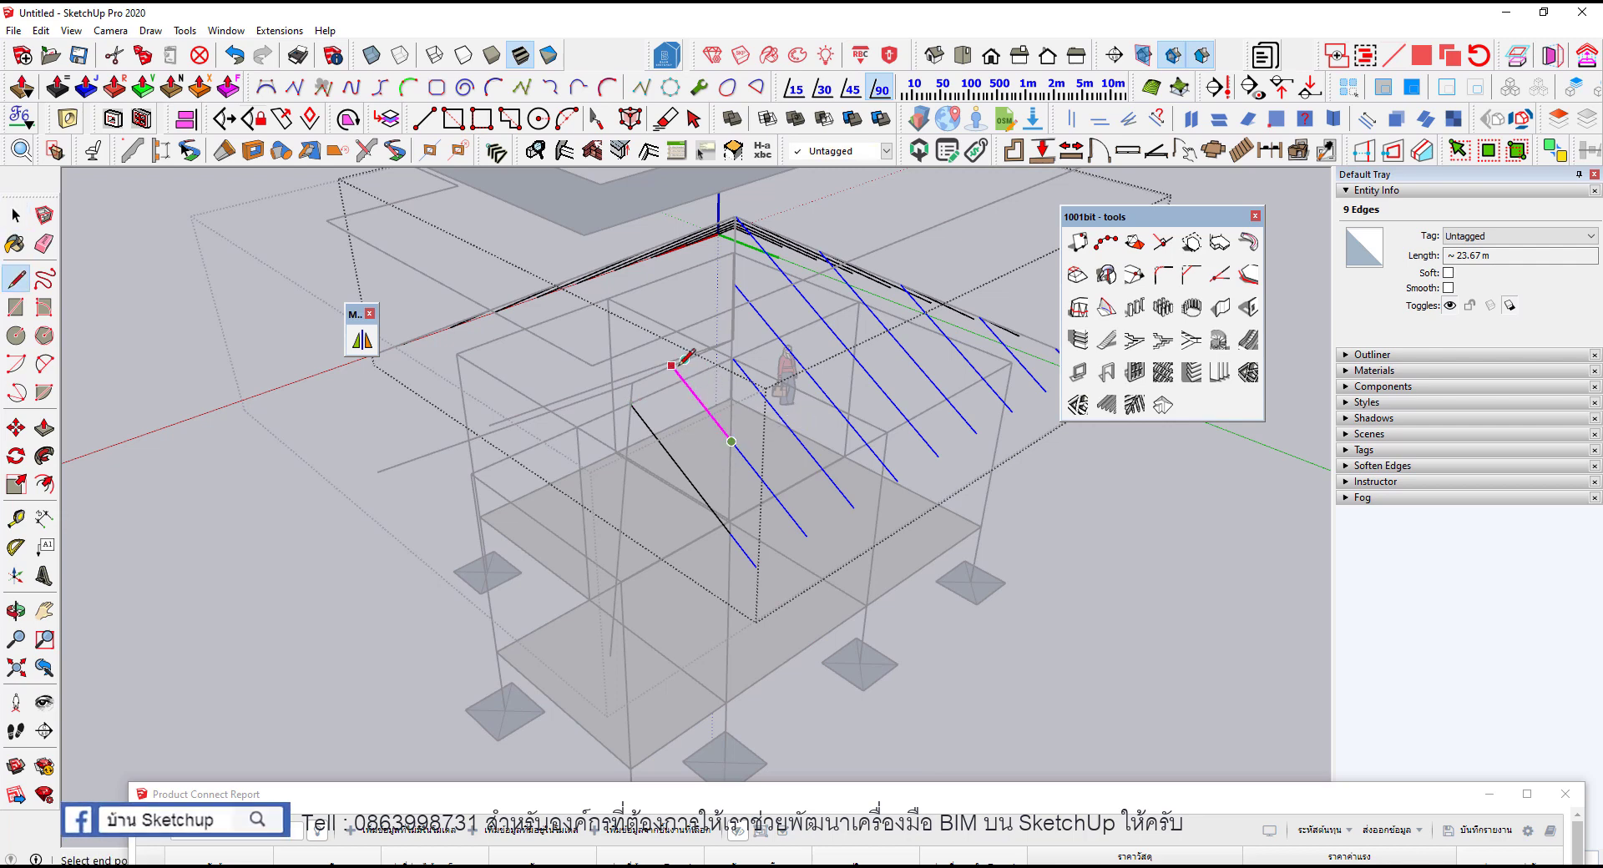
mouse_move(691, 357)
middle_down()
mouse_move(799, 398)
mouse_move(814, 351)
mouse_move(798, 474)
mouse_move(423, 472)
mouse_move(583, 543)
mouse_move(541, 499)
middle_up()
click(815, 356)
key(space)
Step: Copy a rafter edge farther left, draw an edge to the frame corner, and erase the excess vertical line
key(m)
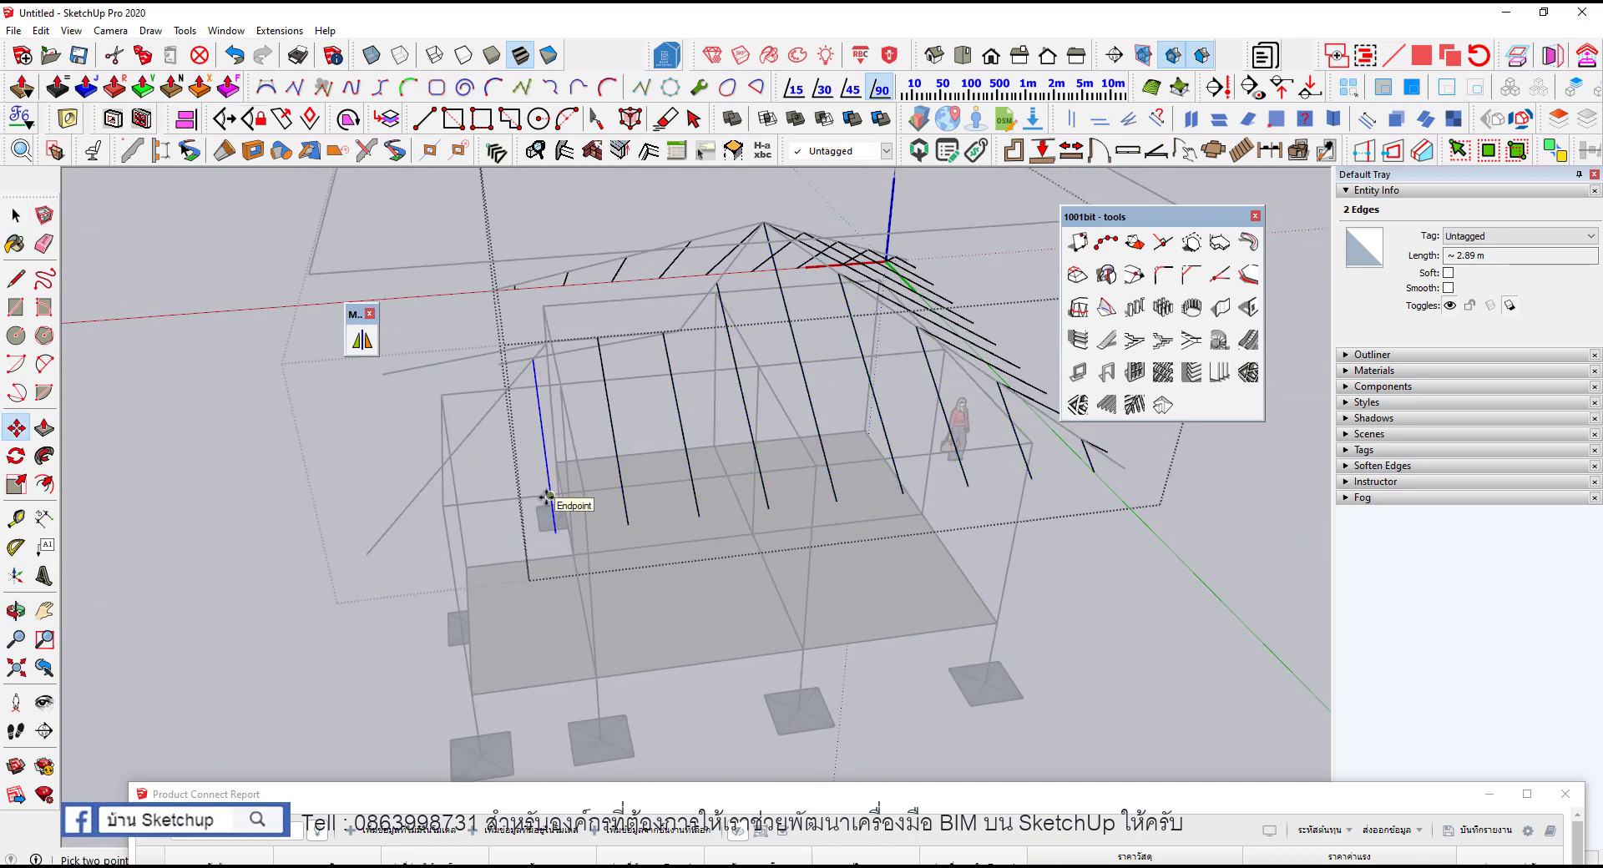
ctrl+click(547, 497)
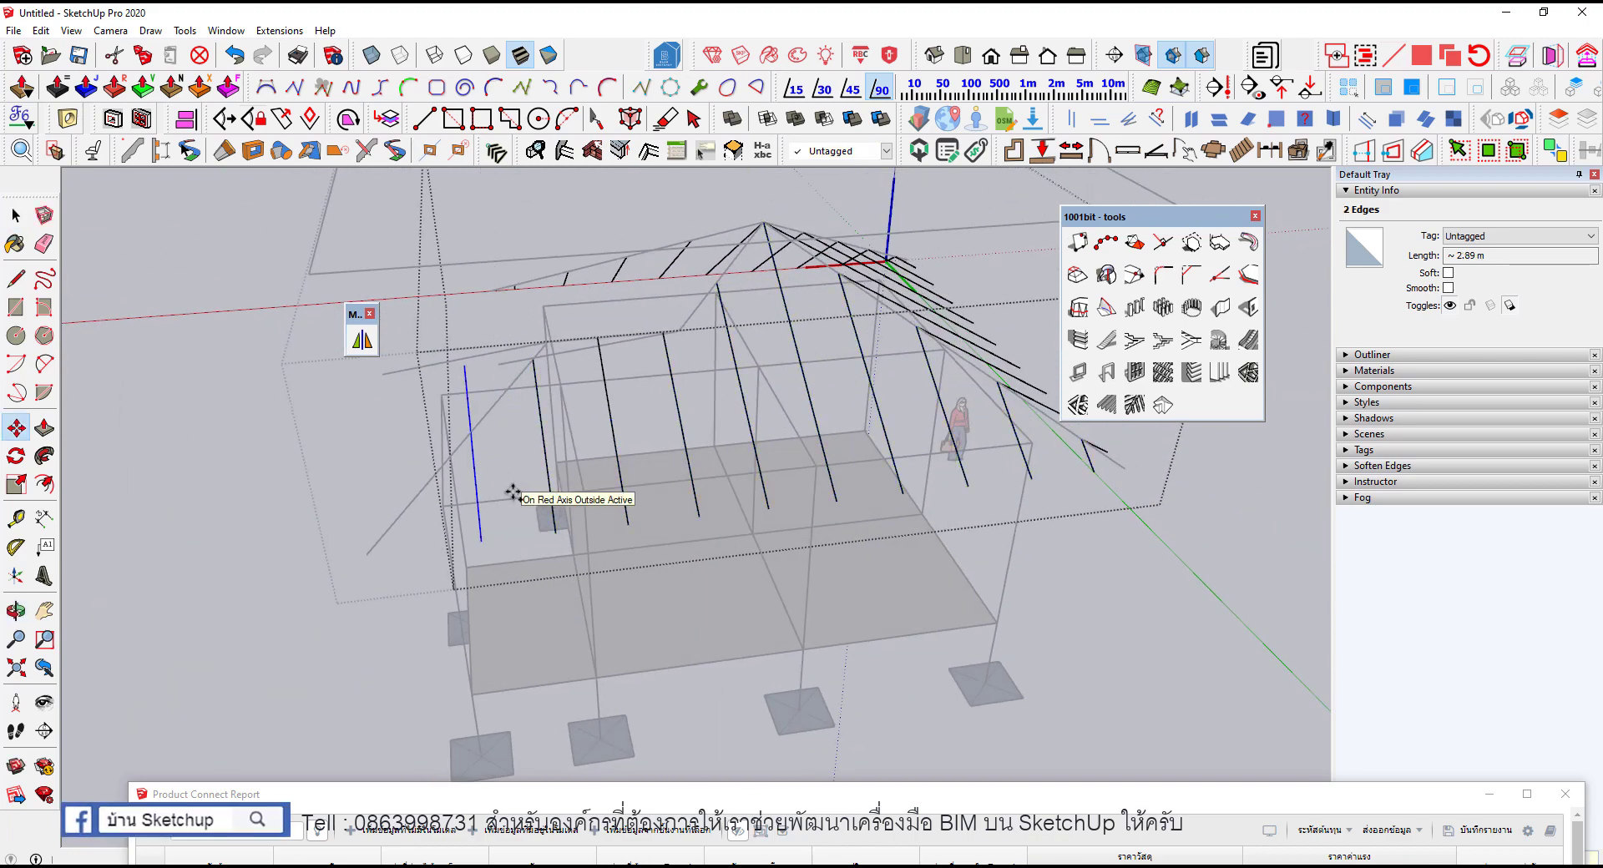
click(513, 493)
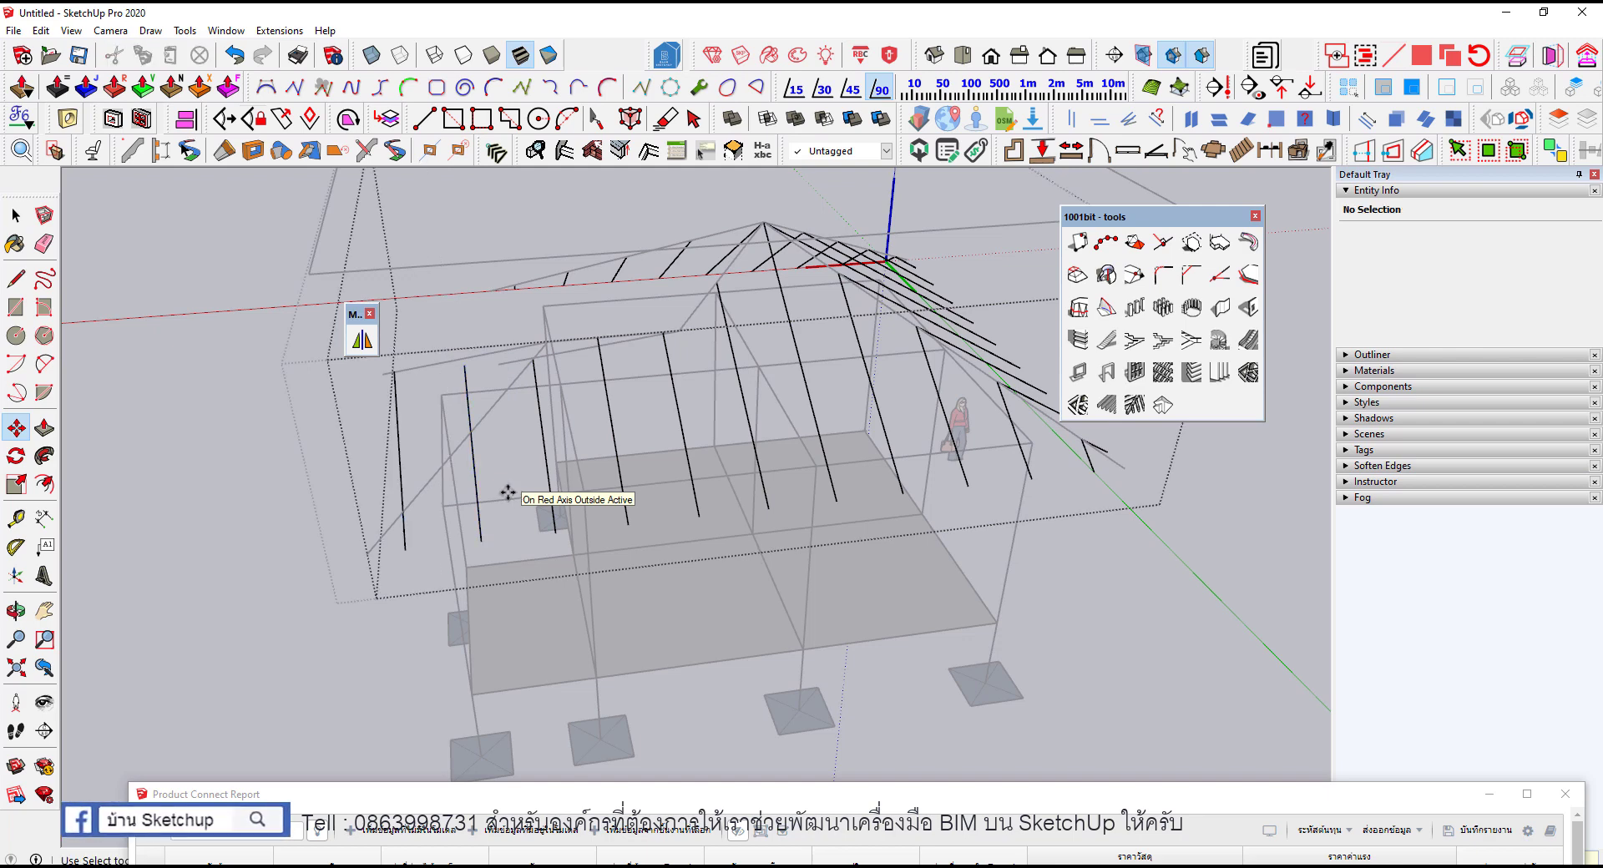
key(l)
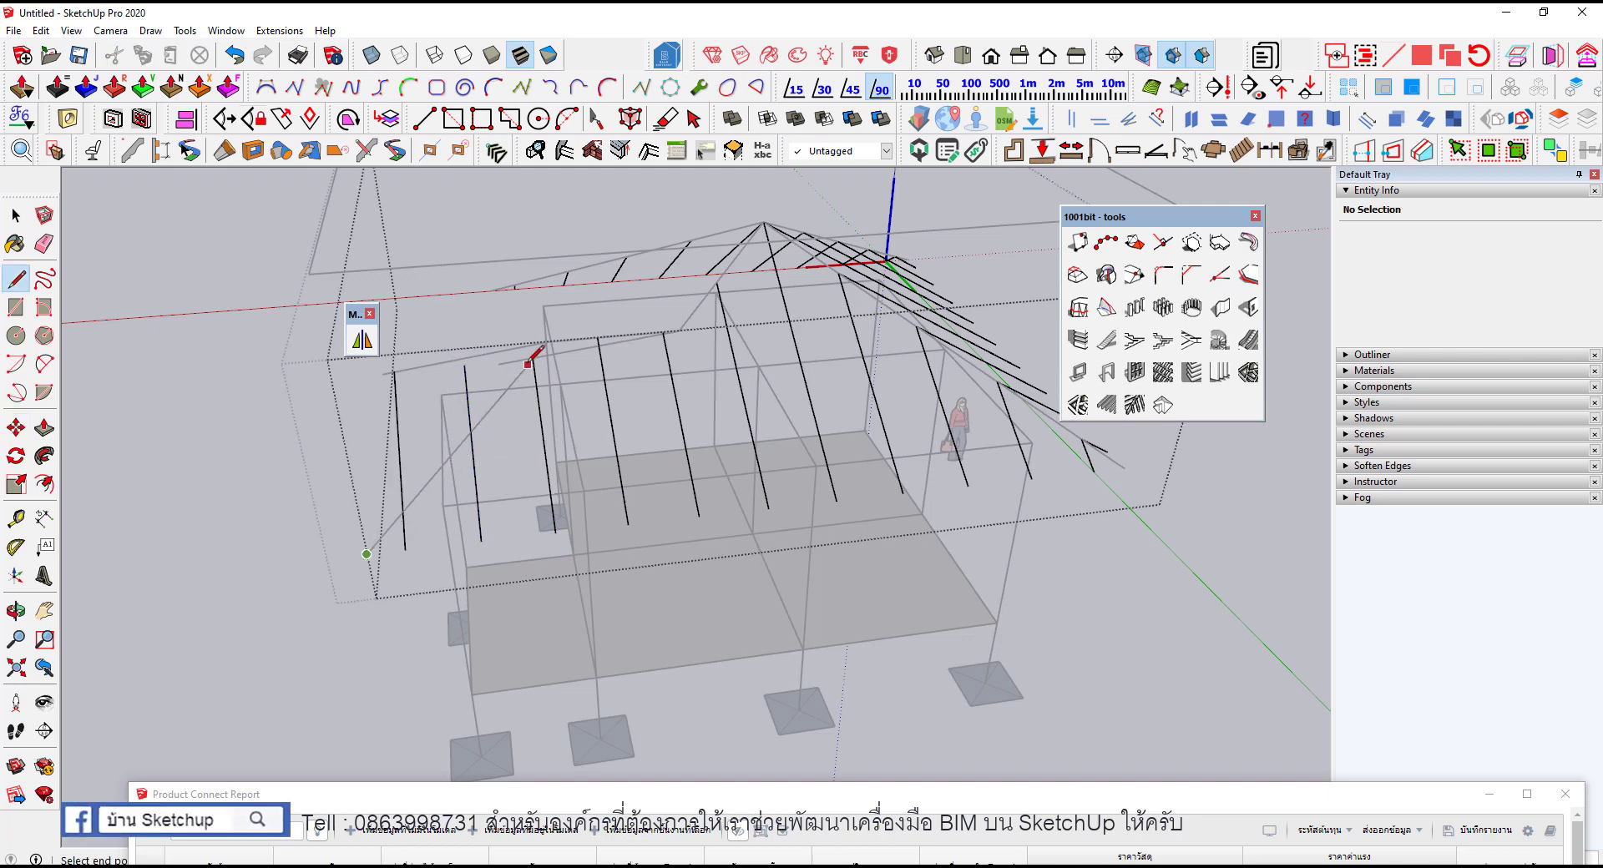
click(533, 359)
key(e)
click(398, 442)
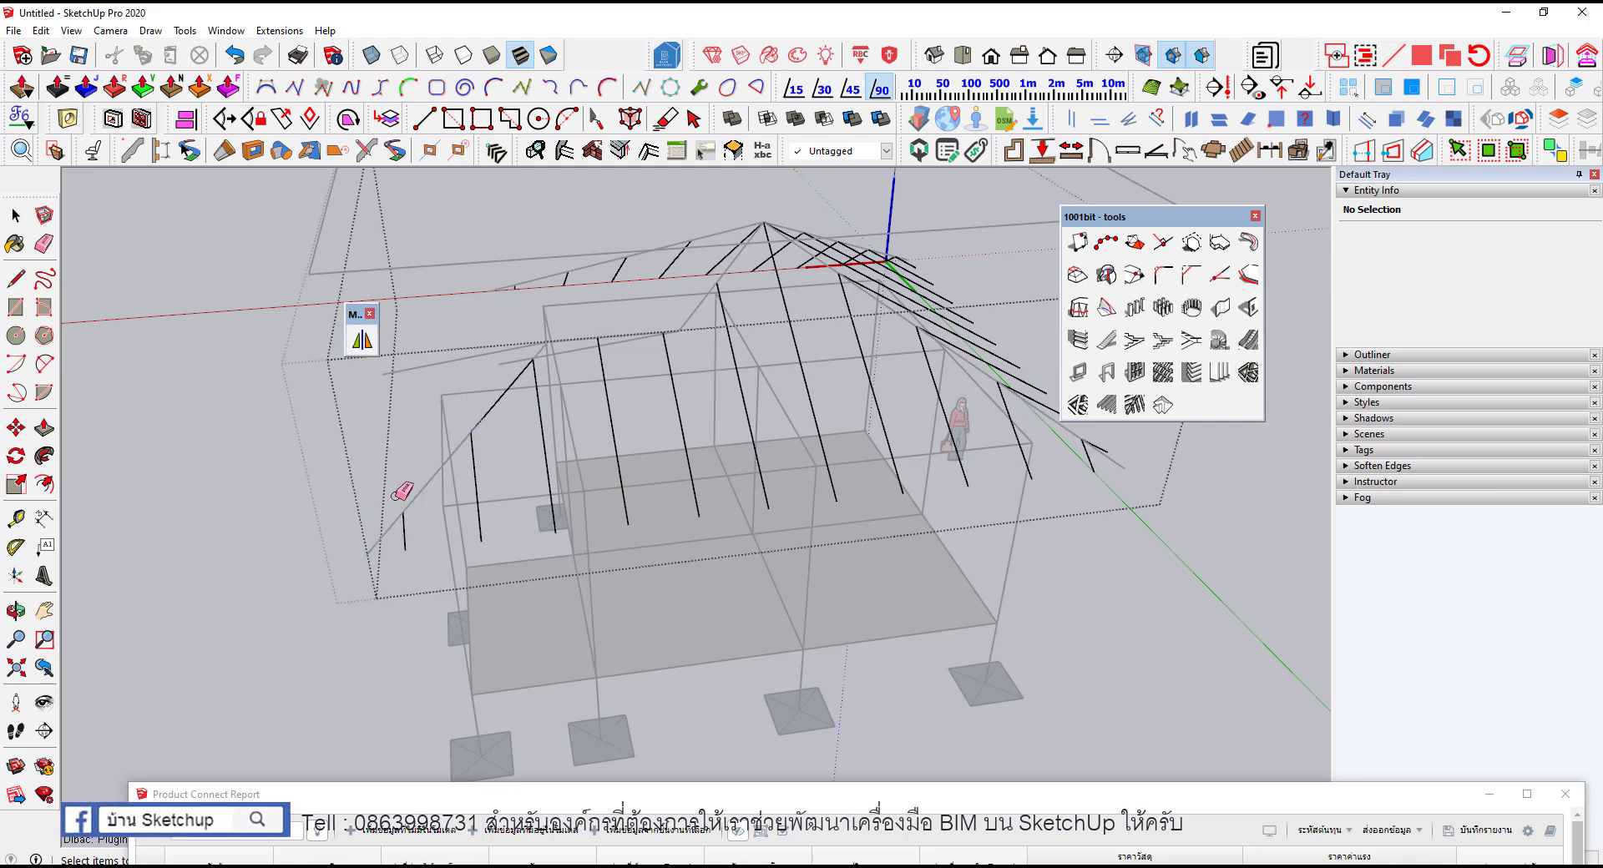
mouse_move(455, 425)
middle_down()
mouse_move(605, 553)
mouse_move(977, 469)
mouse_move(698, 608)
mouse_move(949, 640)
middle_up()
key(space)
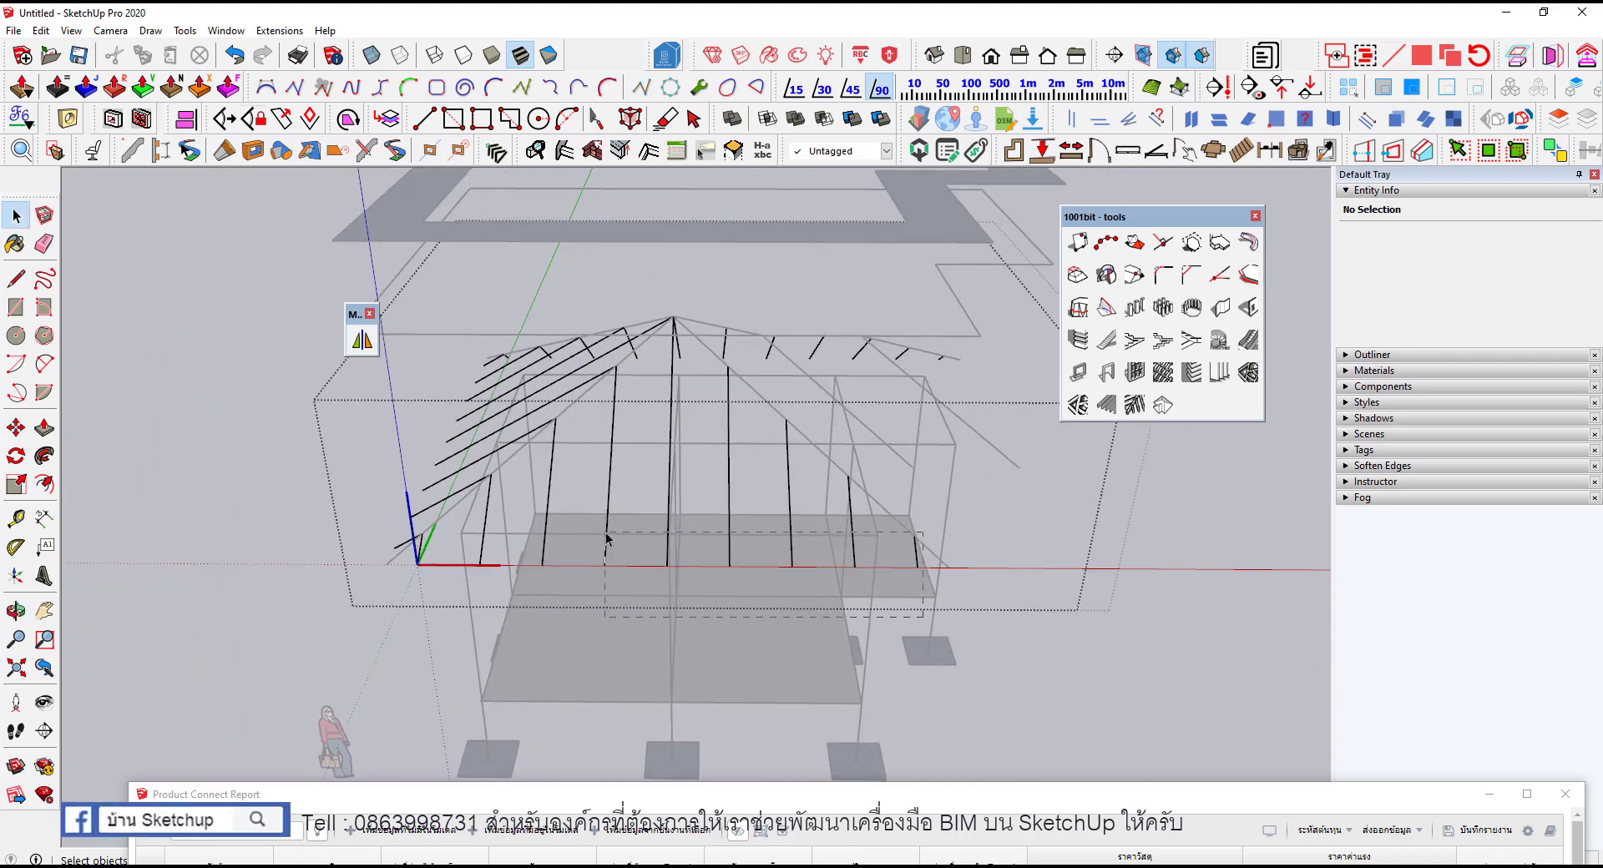
Step: Mirror the six rafters of one slope onto the opposite slope, keeping the originals
drag(607, 539, 605, 535)
middle_drag(605, 534, 399, 294)
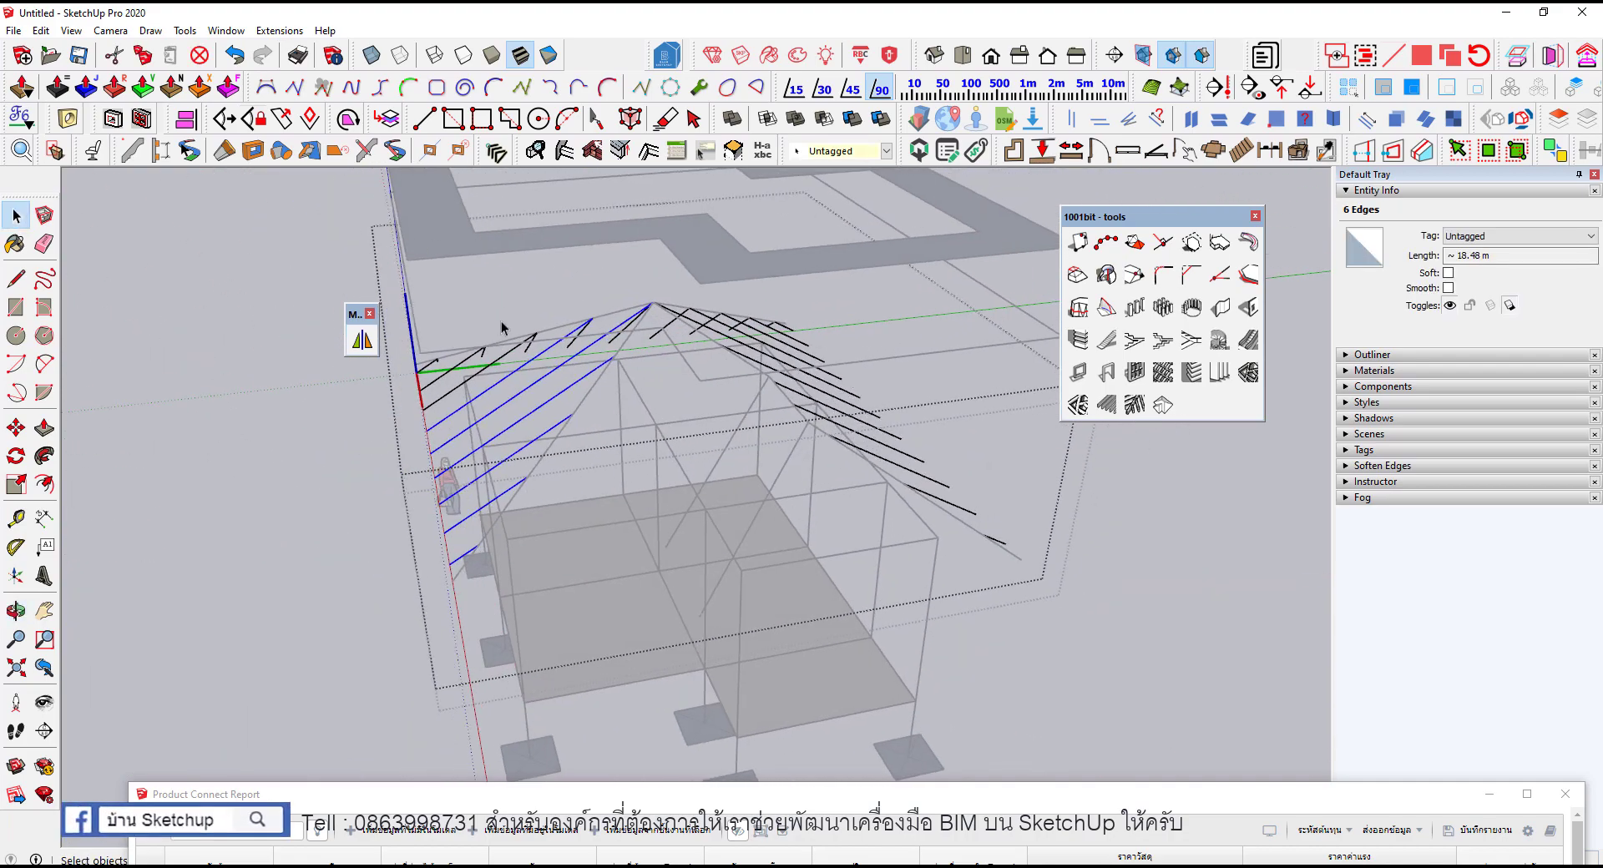
click(361, 339)
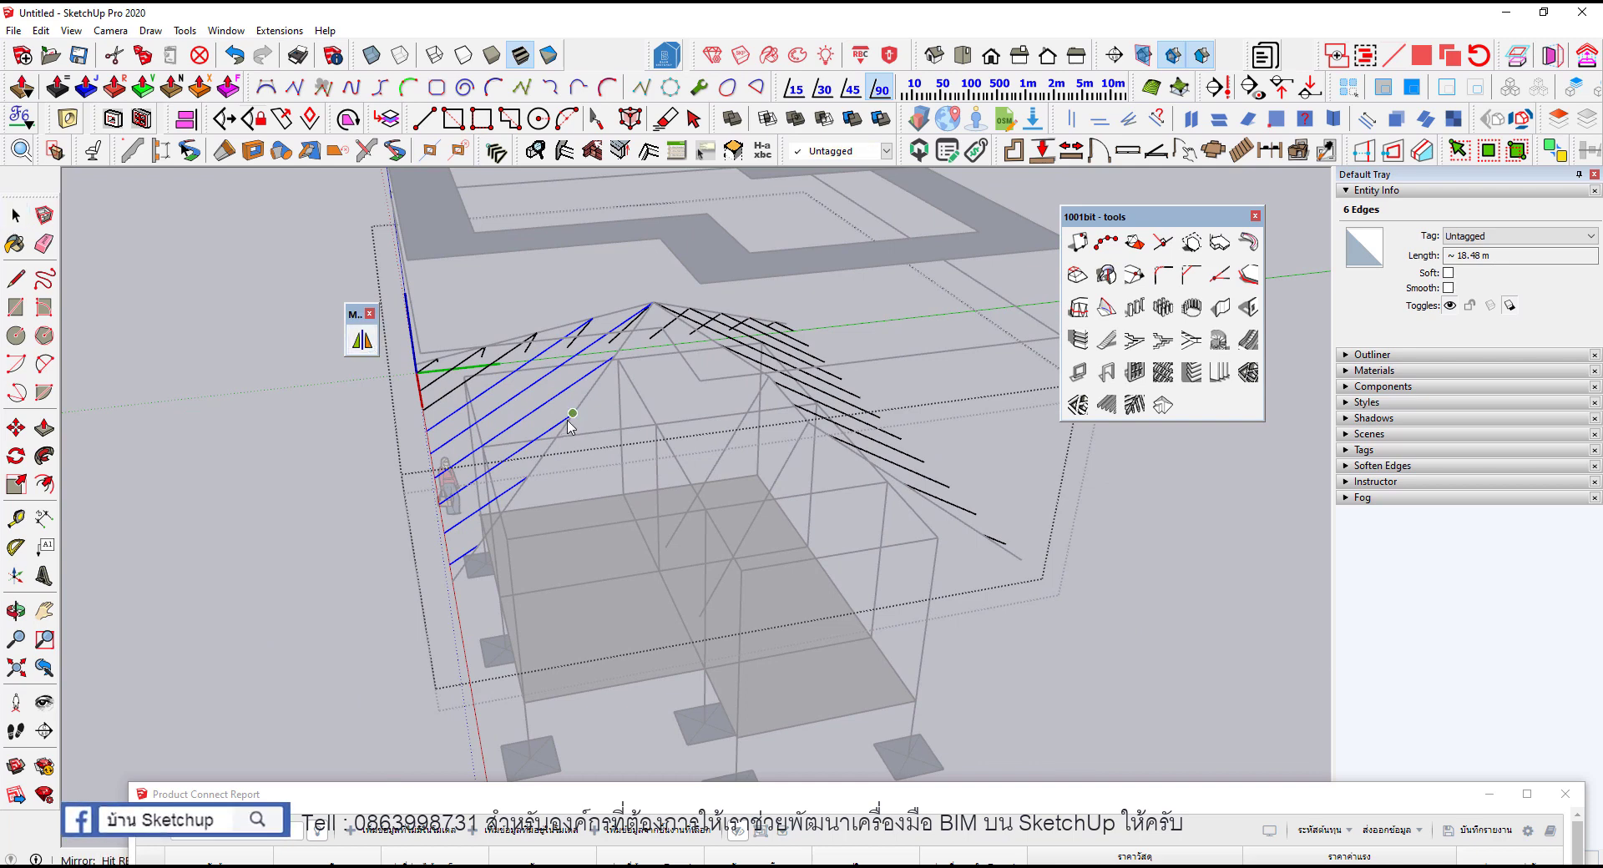
middle_drag(452, 632, 434, 534)
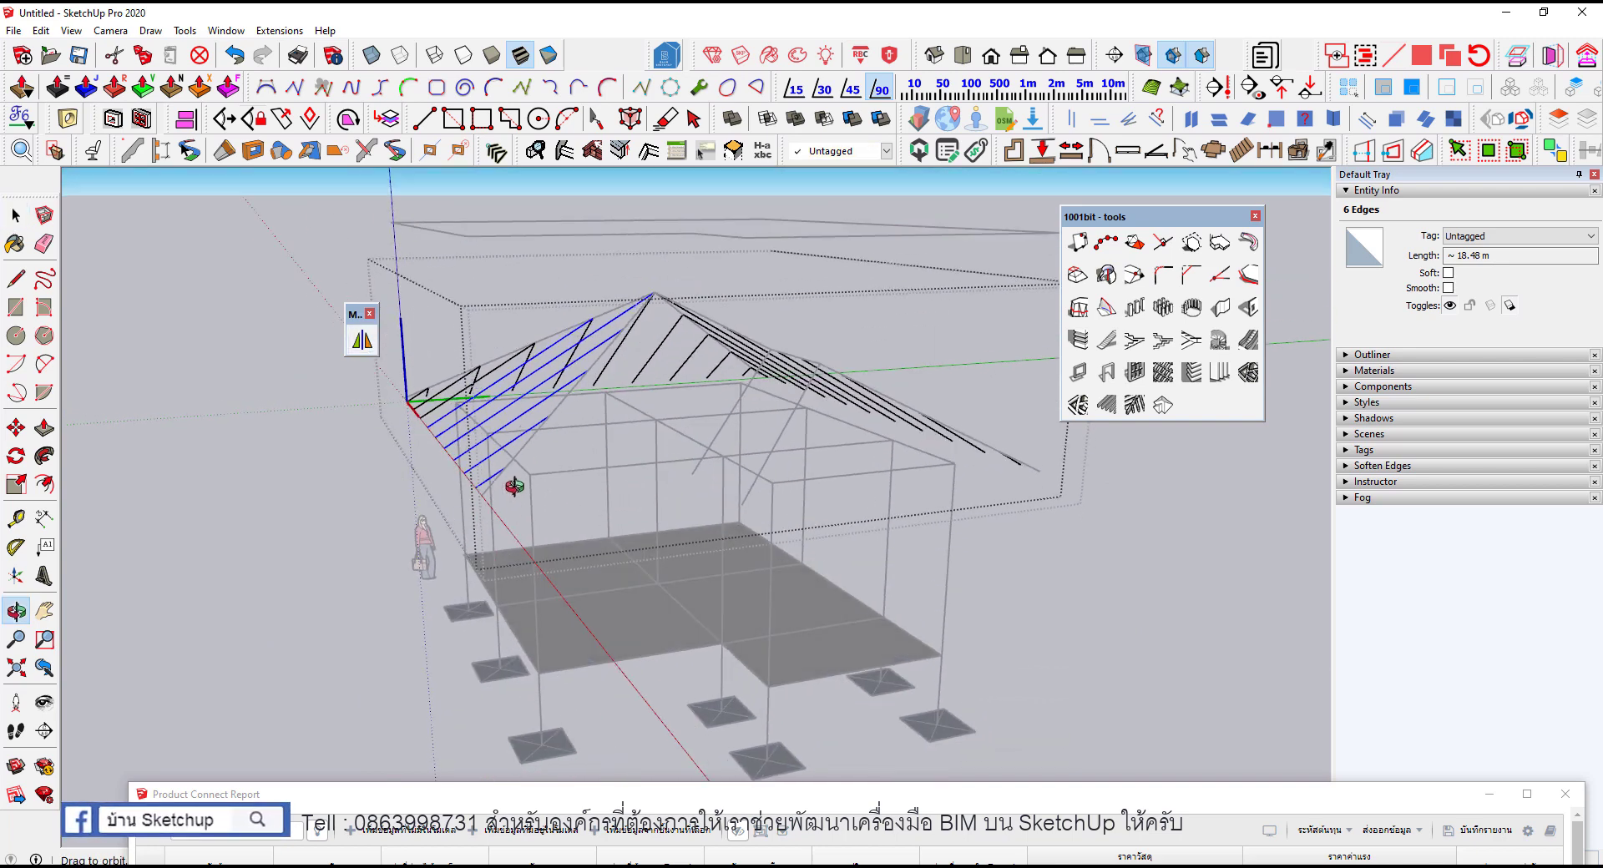
click(483, 740)
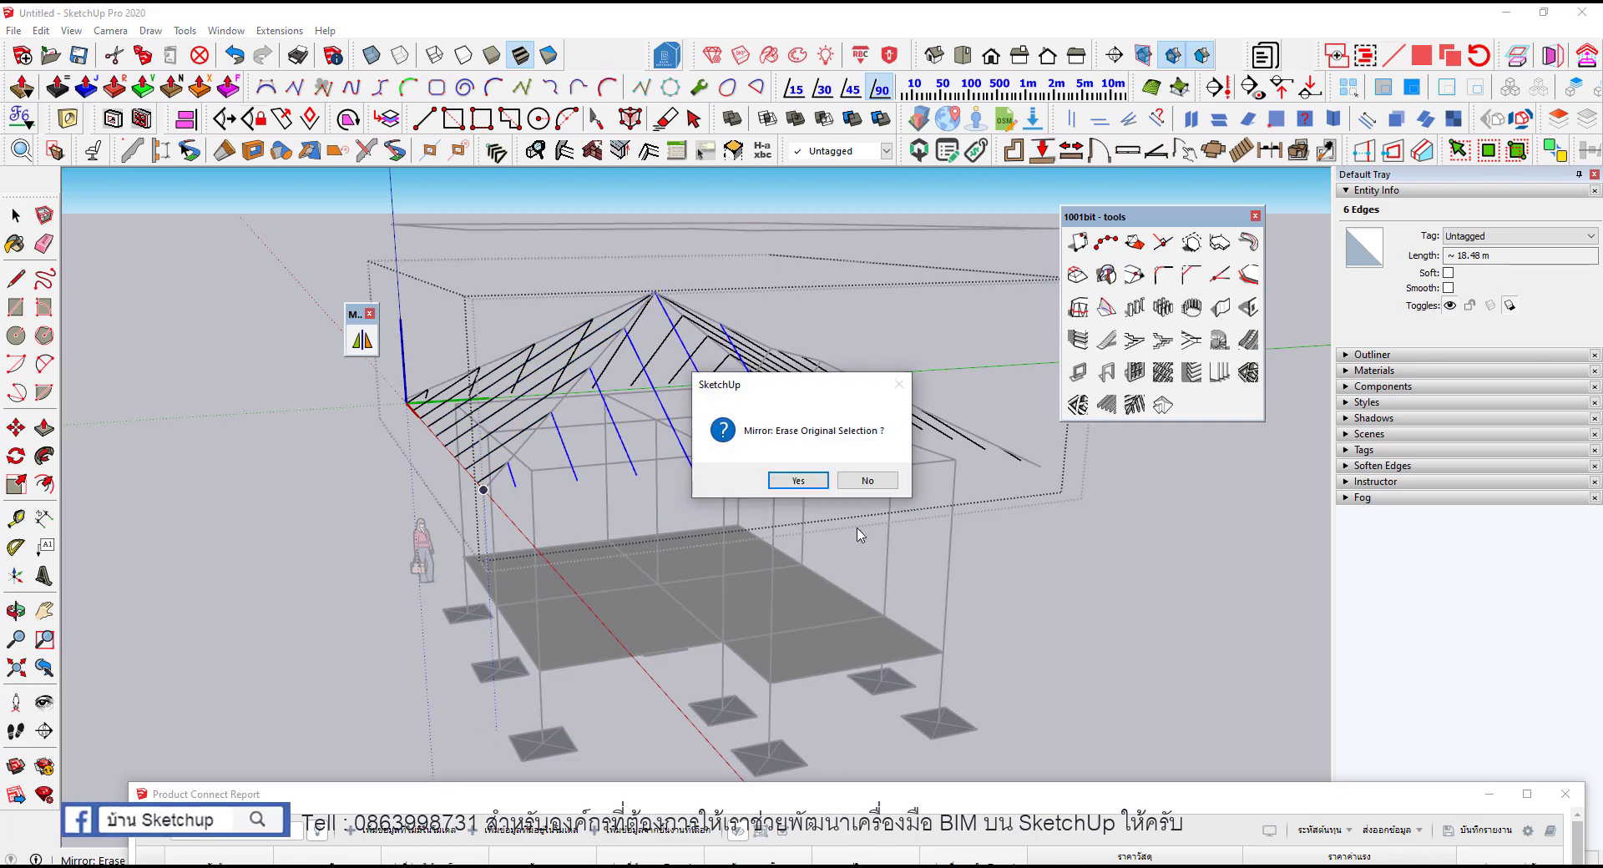
click(865, 483)
mouse_move(865, 489)
middle_down()
mouse_move(590, 526)
mouse_move(419, 579)
mouse_move(559, 573)
mouse_move(713, 468)
middle_up()
Step: Draw a line at the blue rafter's end and erase two stray rafter edges
scroll(684, 535, up, 3)
key(l)
scroll(617, 541, up, 3)
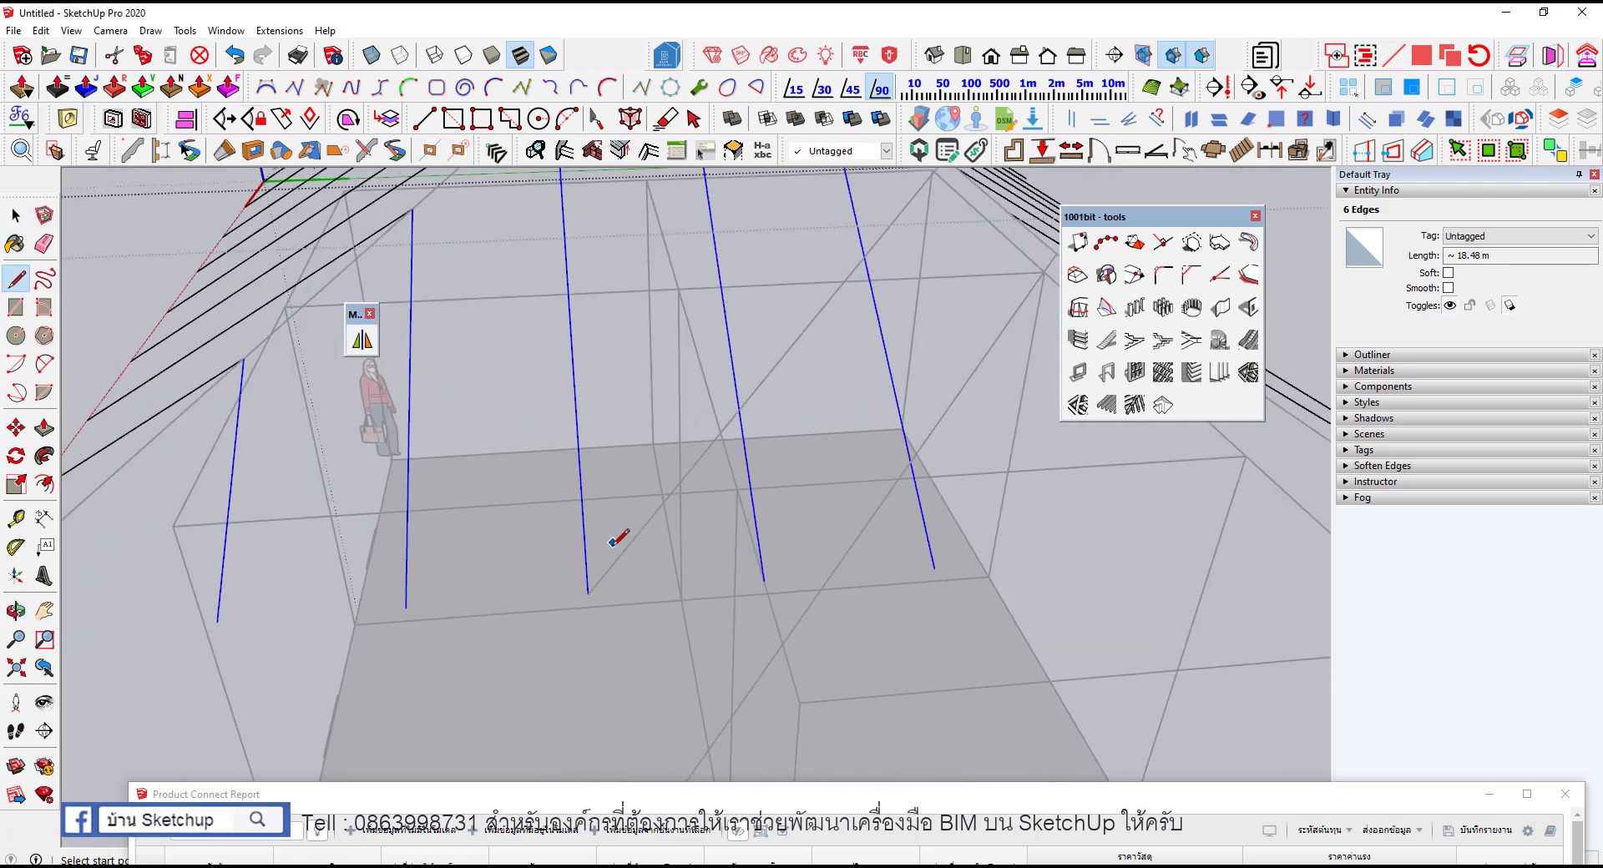
click(587, 594)
scroll(588, 594, down, 3)
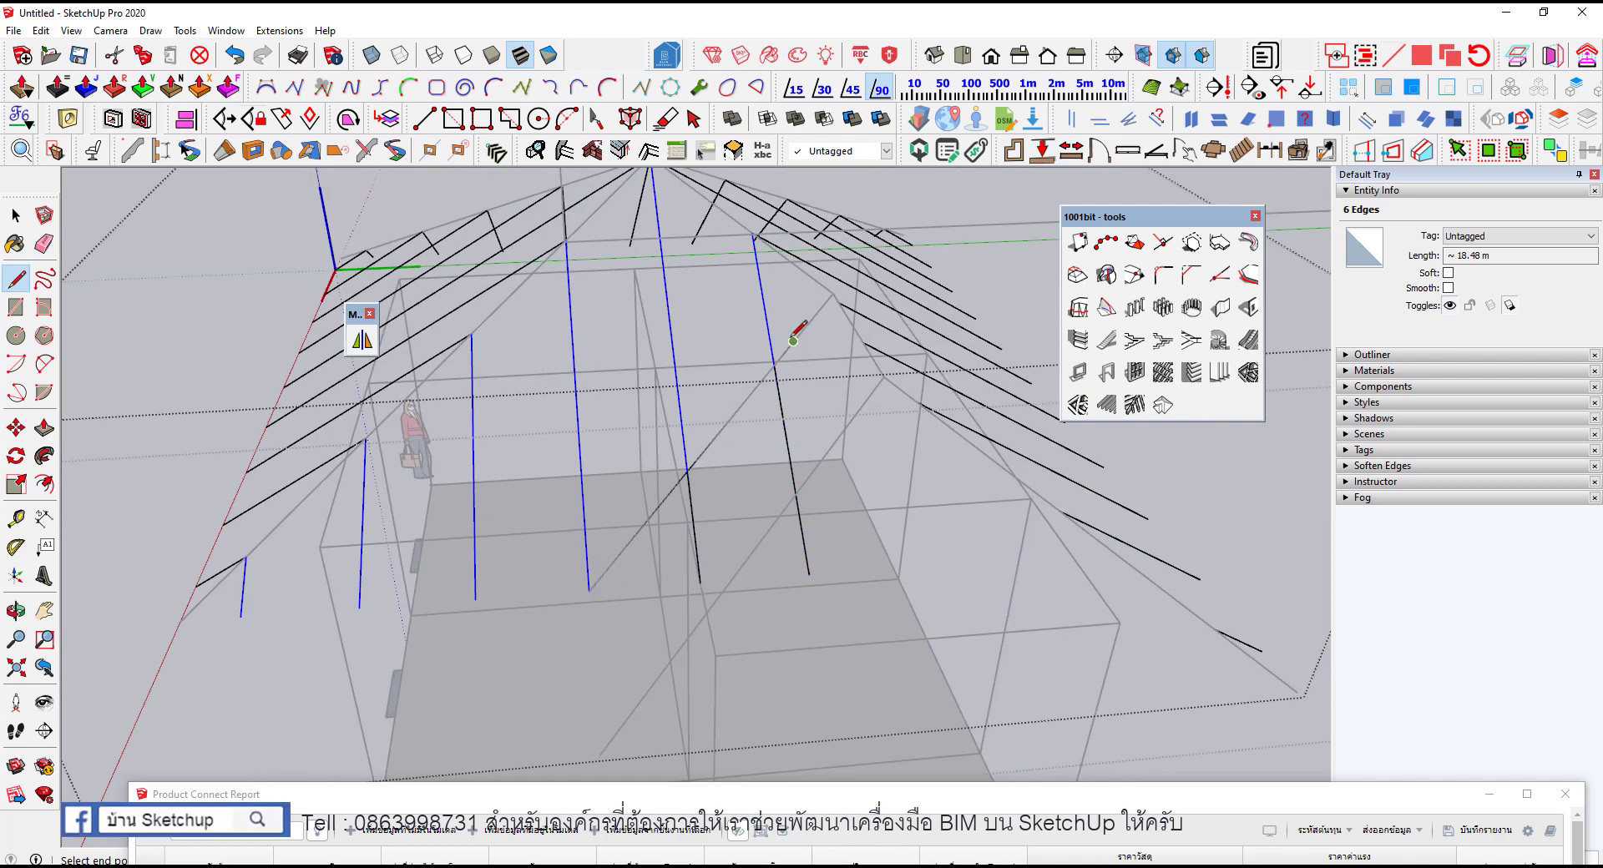
key(e)
click(784, 426)
click(693, 531)
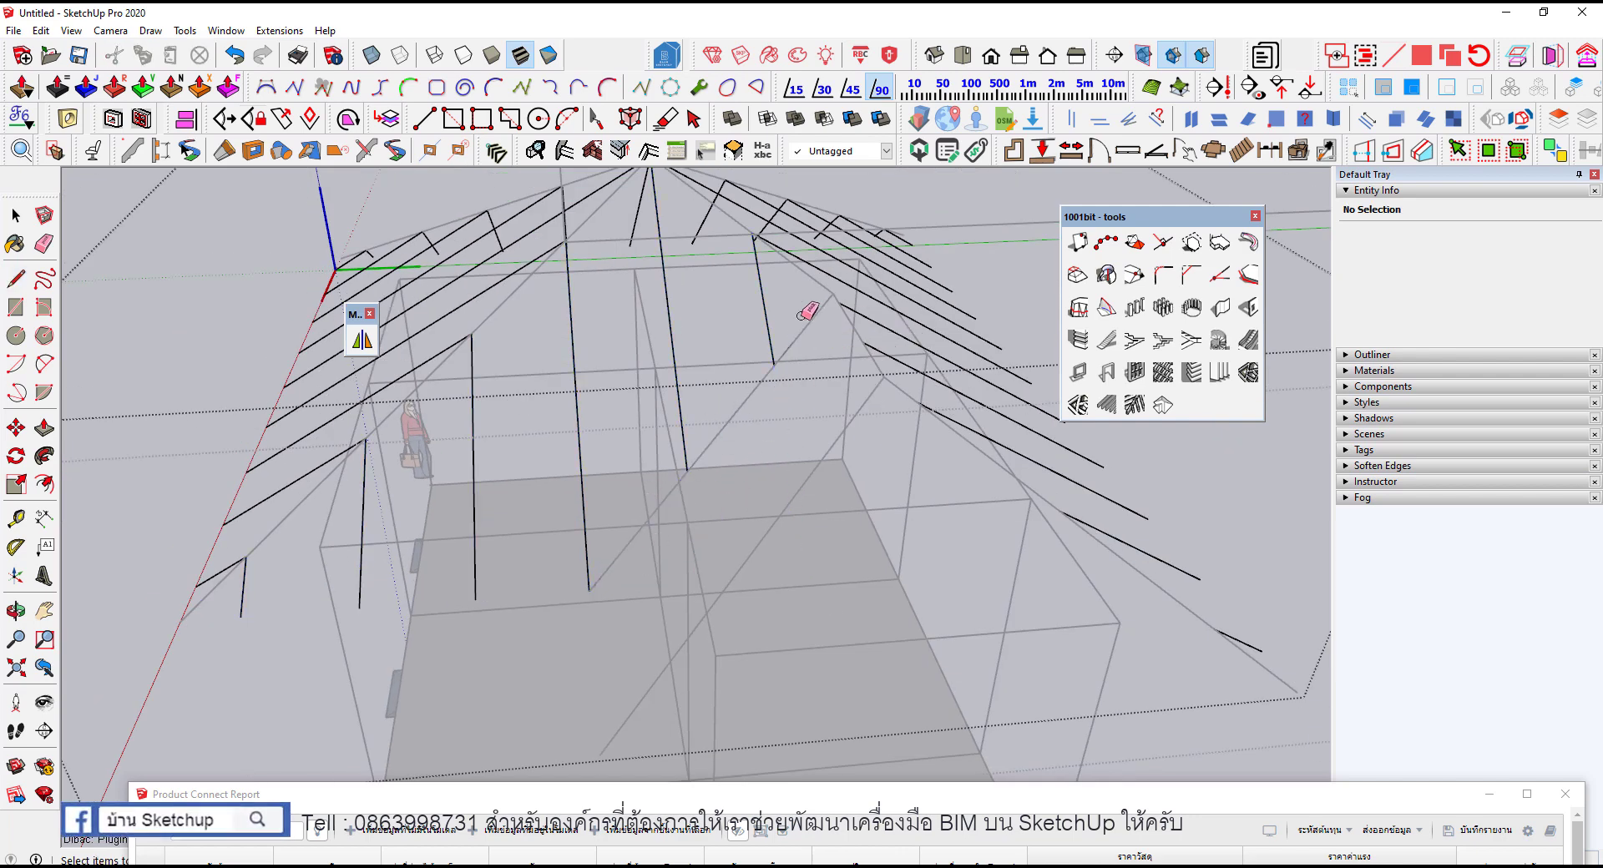
key(space)
mouse_move(534, 604)
middle_down()
mouse_move(679, 446)
mouse_move(833, 465)
mouse_move(791, 530)
middle_up()
Step: Mirror four rafter edges across a two-point mirror line, keeping the originals
drag(723, 346, 723, 347)
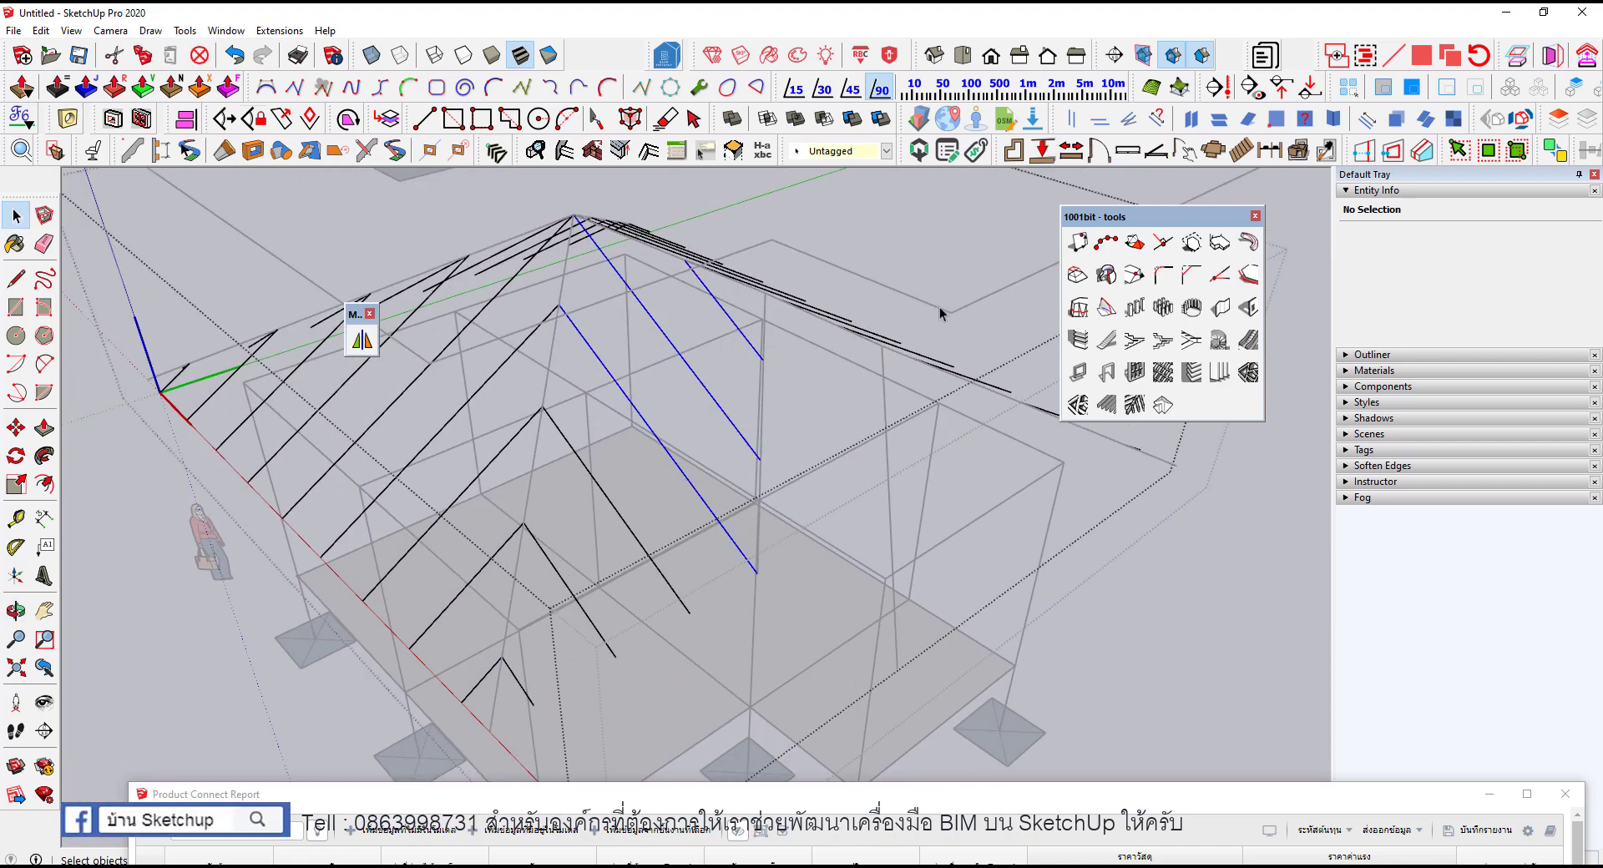
click(362, 338)
middle_drag(501, 375, 577, 397)
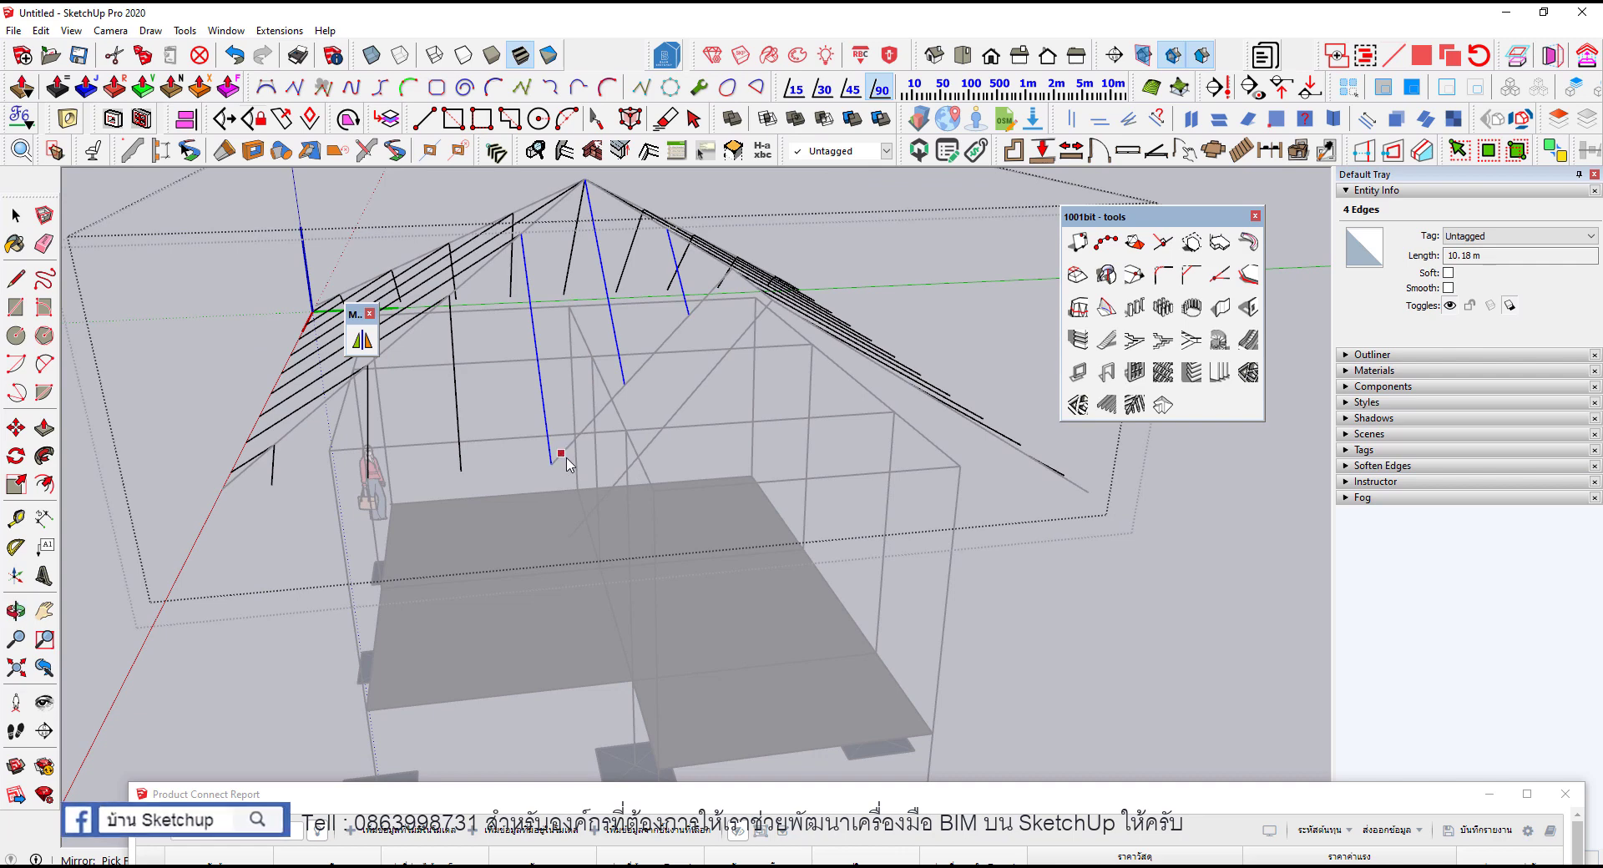
click(689, 315)
click(551, 465)
key(Return)
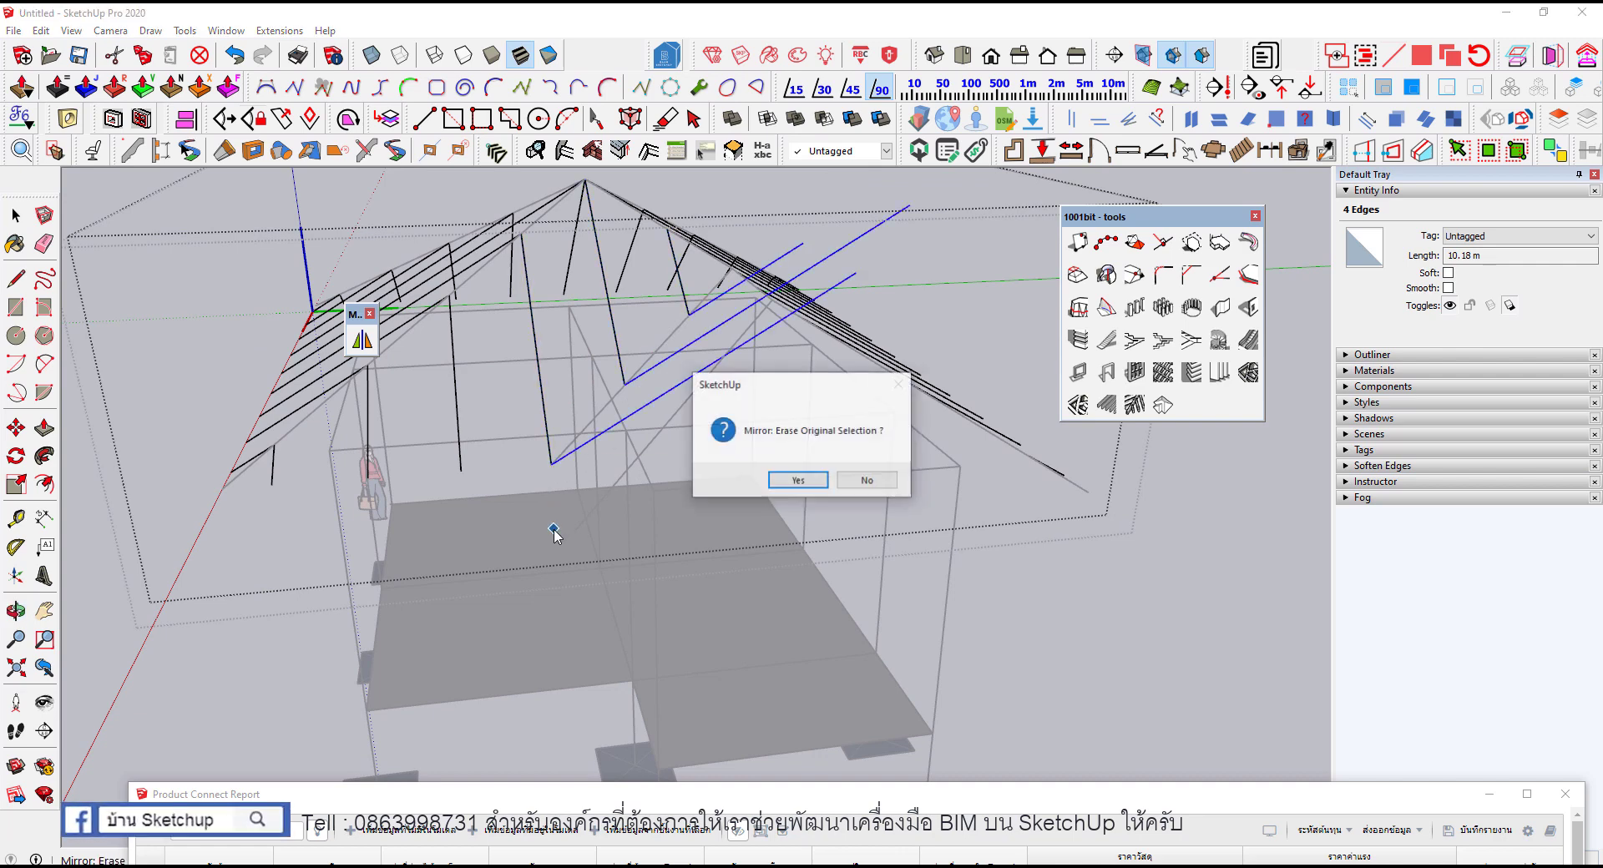
click(868, 484)
mouse_move(704, 469)
middle_down()
mouse_move(973, 358)
mouse_move(905, 323)
mouse_move(726, 382)
mouse_move(765, 315)
mouse_move(618, 312)
mouse_move(823, 352)
middle_up()
Step: Draw a line at the green rafter endpoint and erase a stray segment and the long leftover rafter line
key(l)
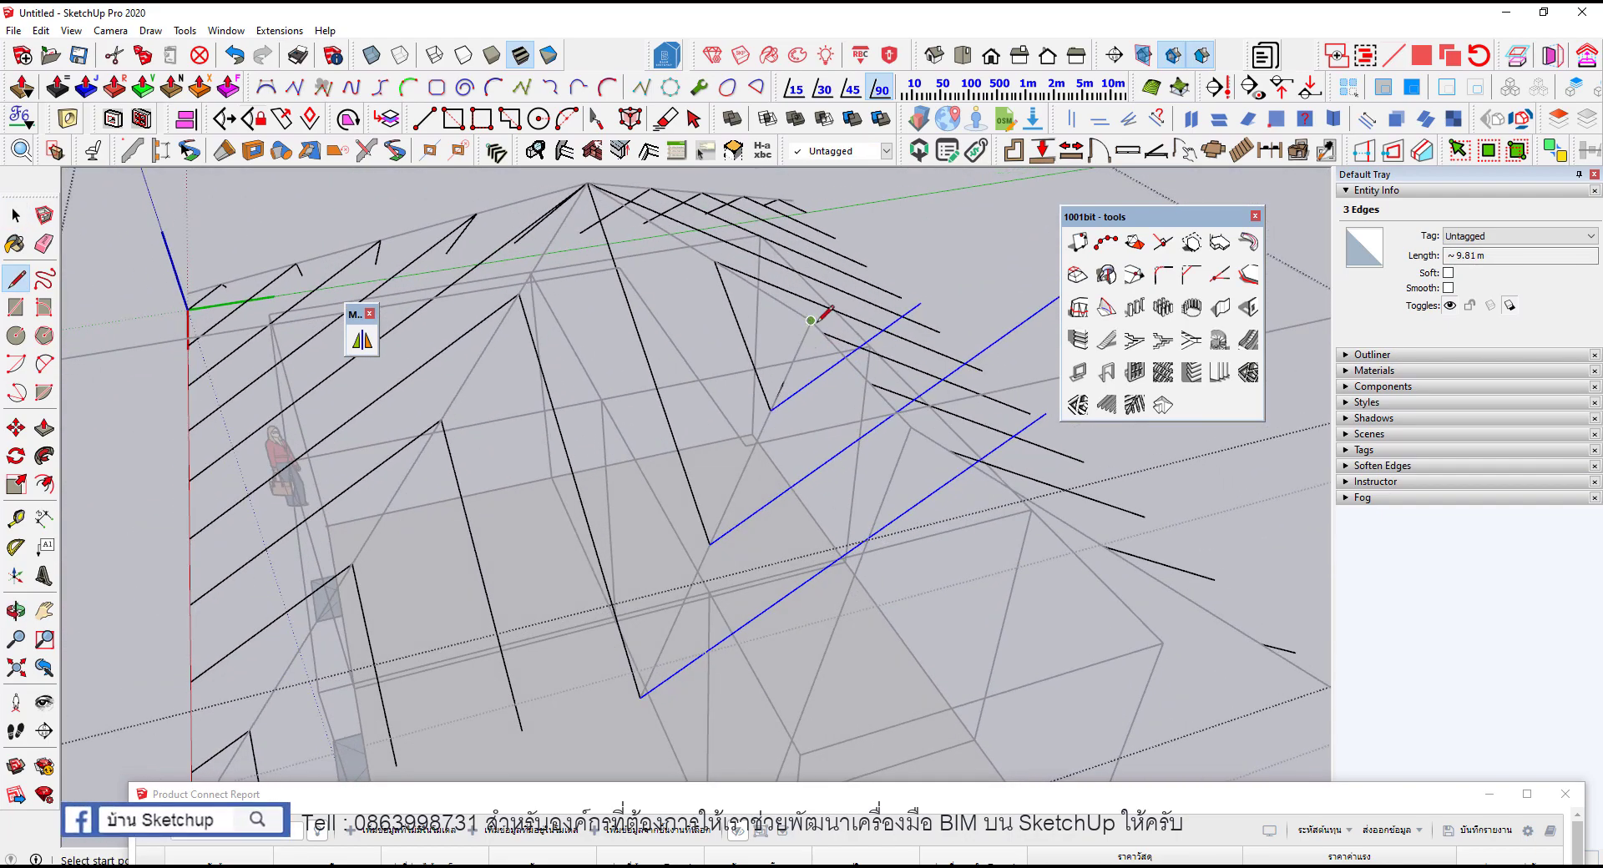
click(810, 320)
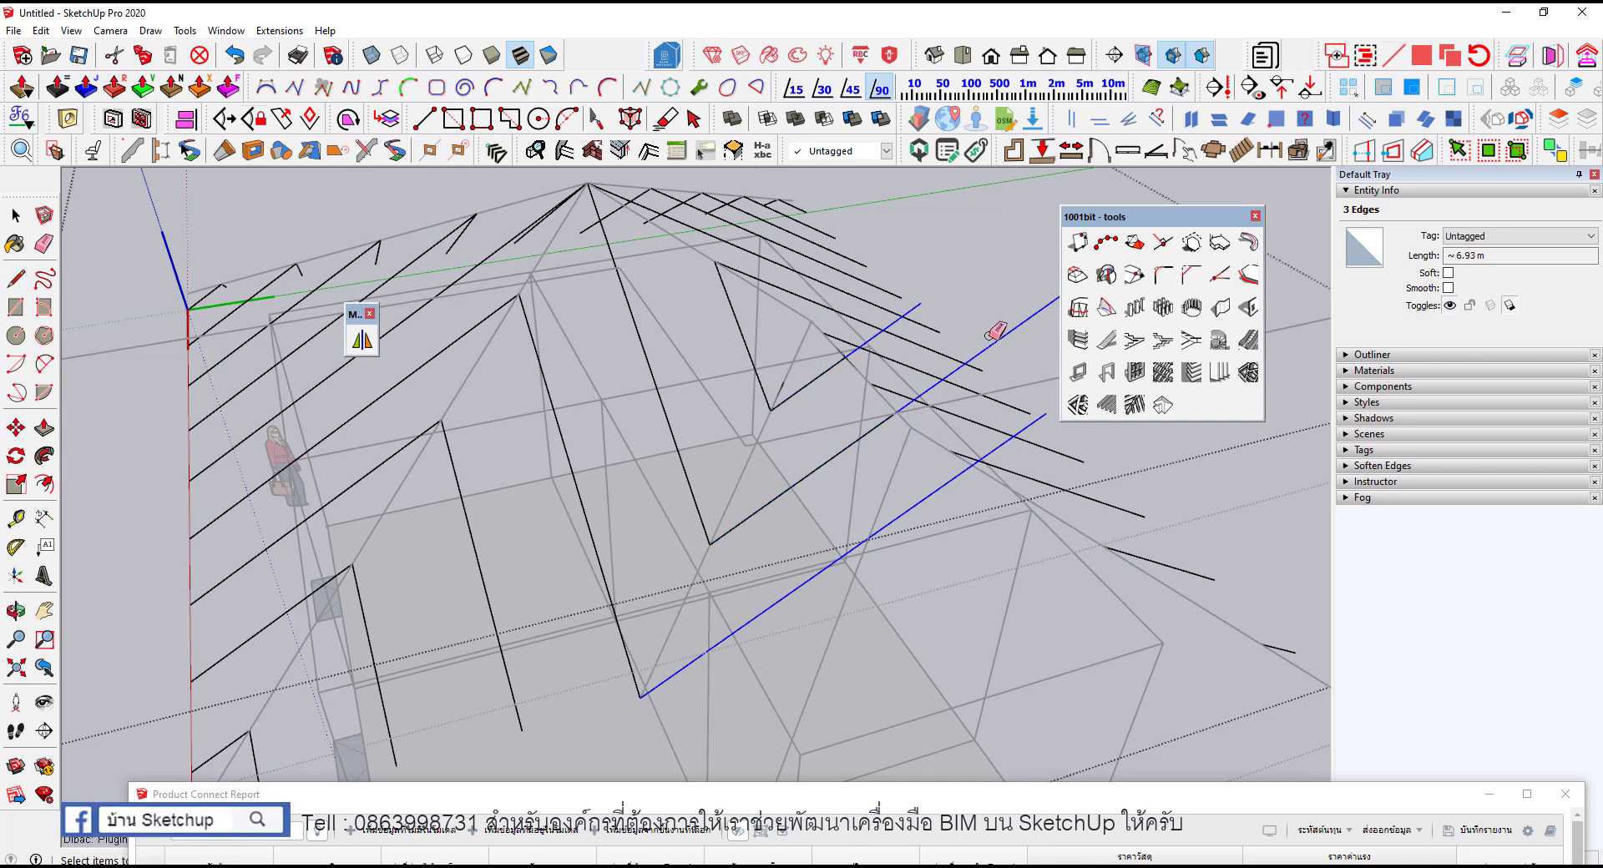
key(e)
click(891, 322)
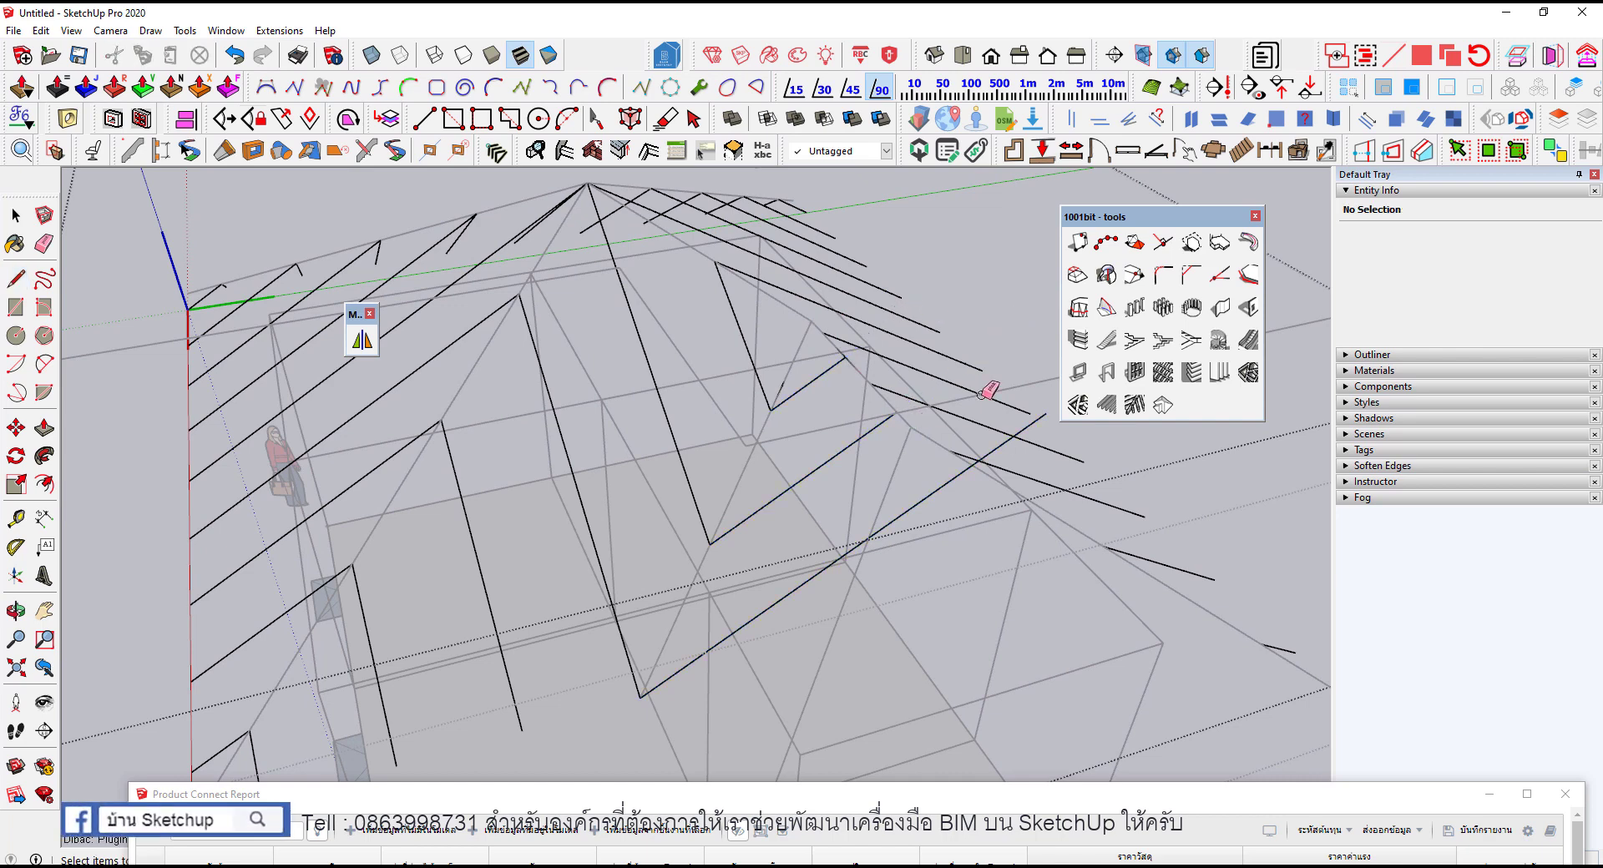
click(1025, 429)
mouse_move(891, 456)
middle_down()
mouse_move(1027, 432)
mouse_move(973, 429)
mouse_move(639, 524)
mouse_move(722, 467)
middle_up()
Step: Redraw a rafter line and erase the overlong segment and the short stray edges near the hip
key(l)
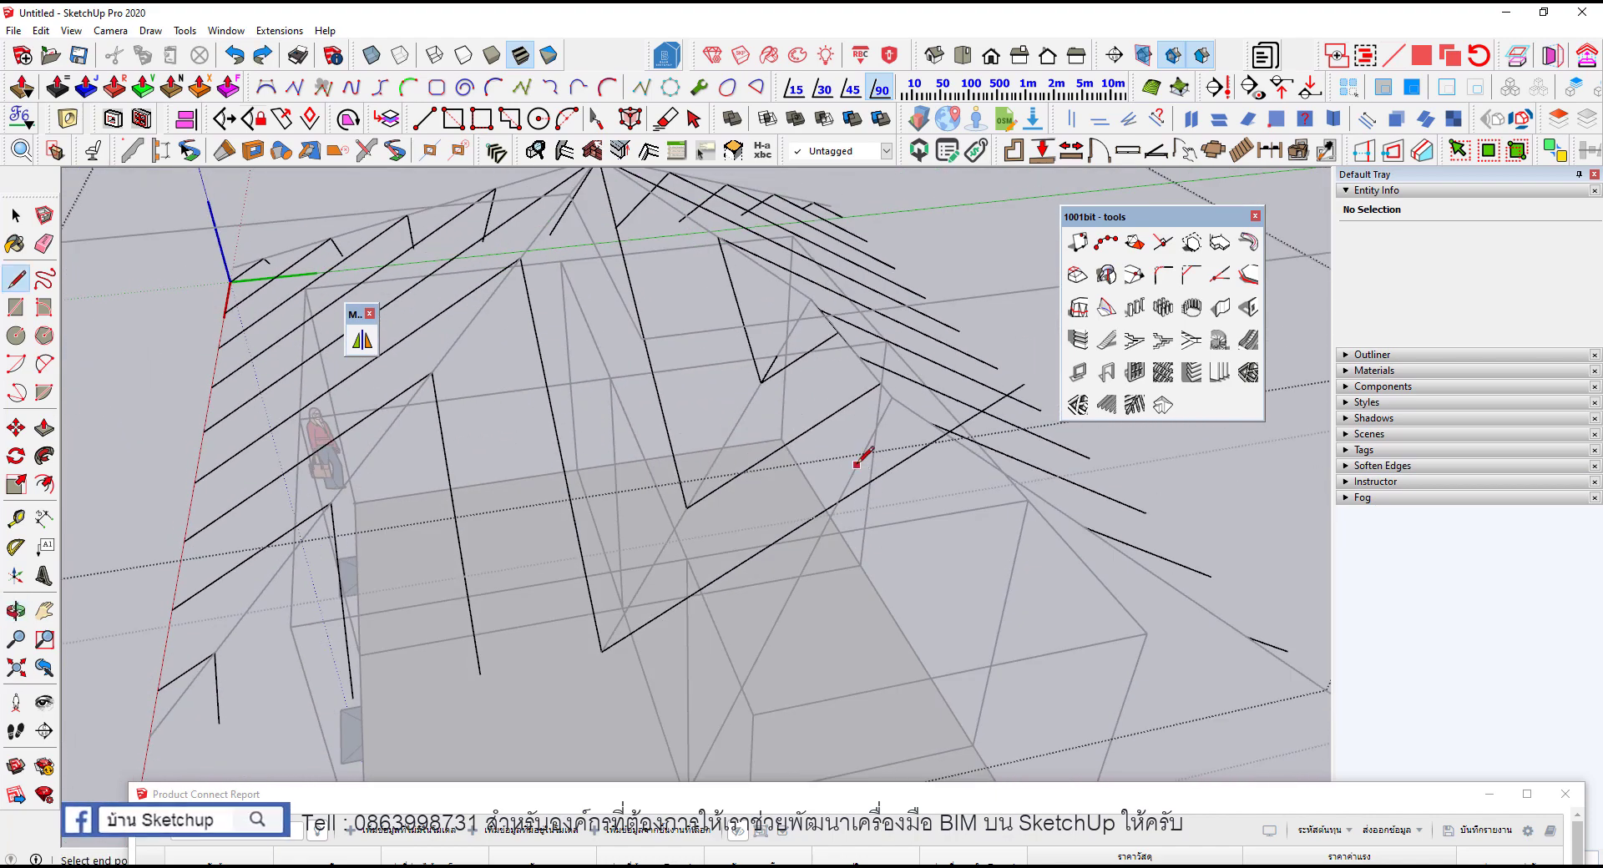
click(825, 524)
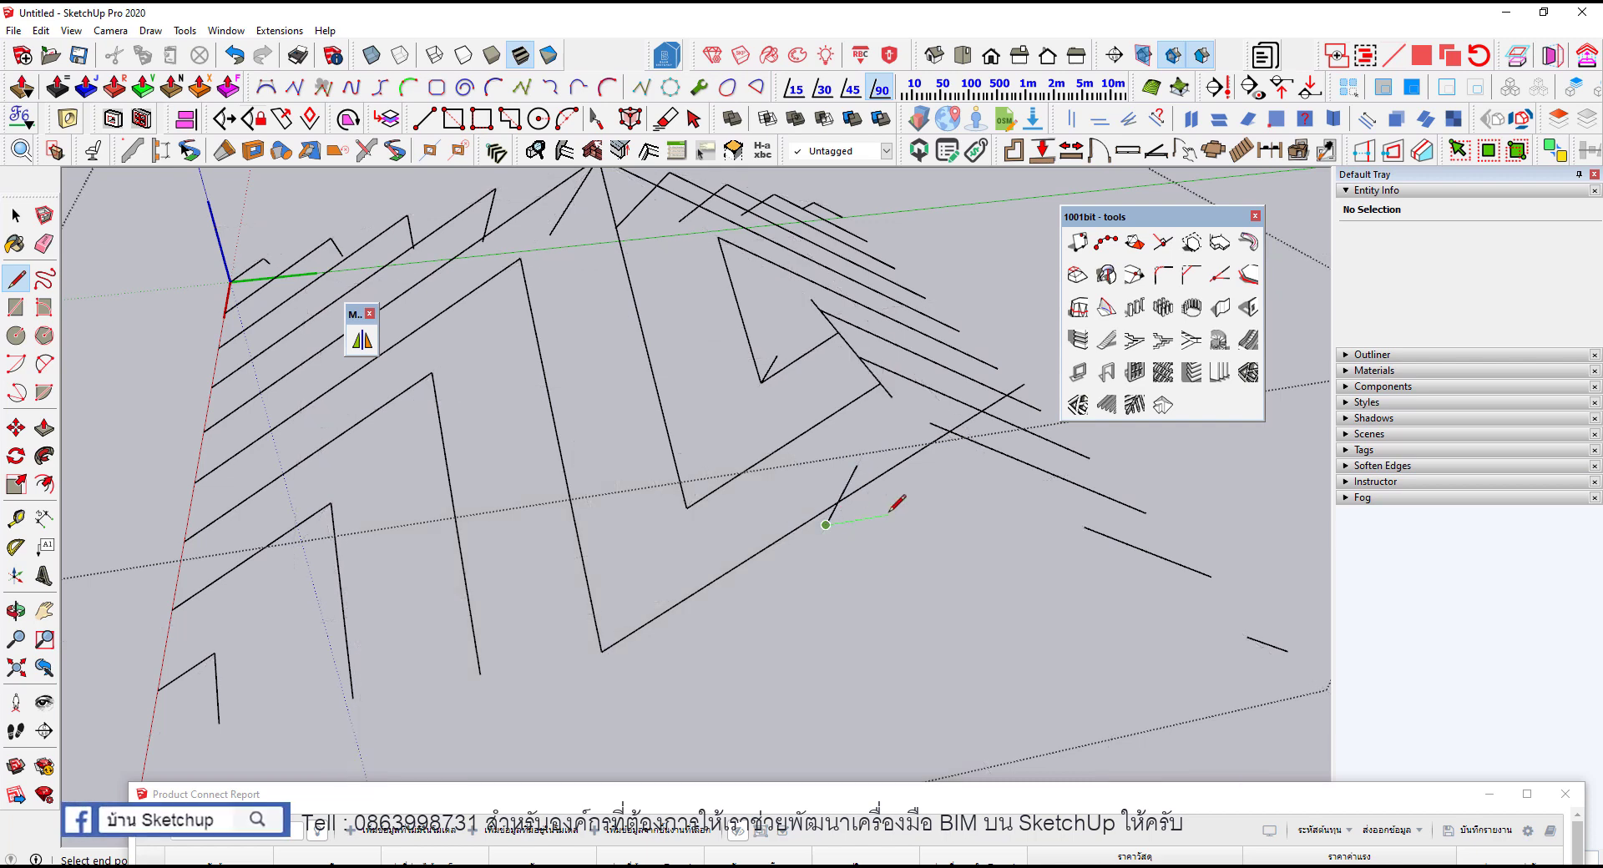
key(e)
click(928, 445)
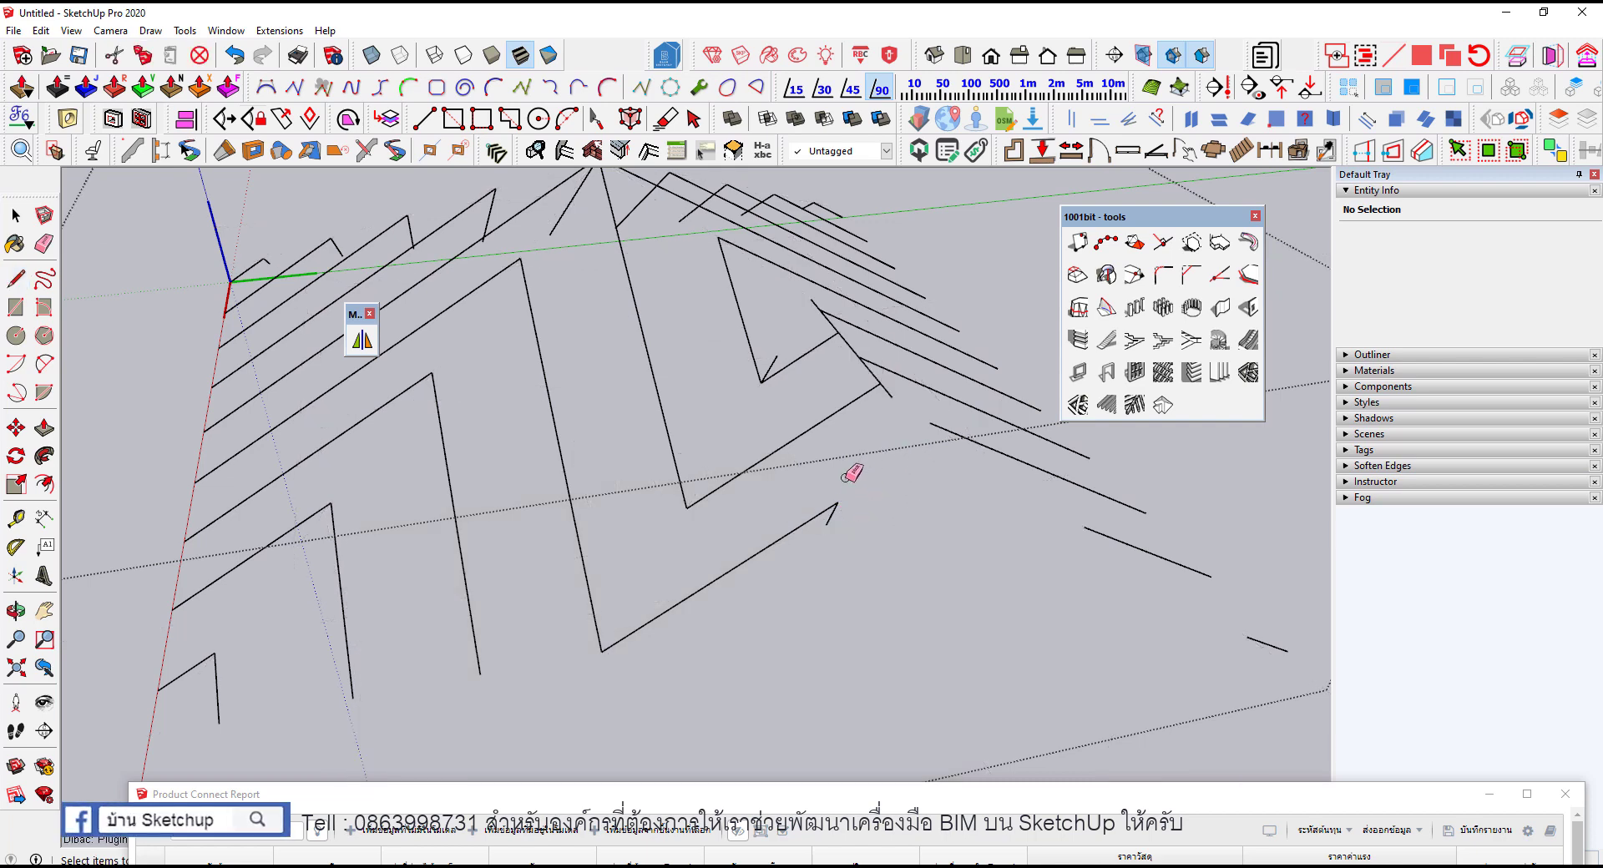
click(835, 511)
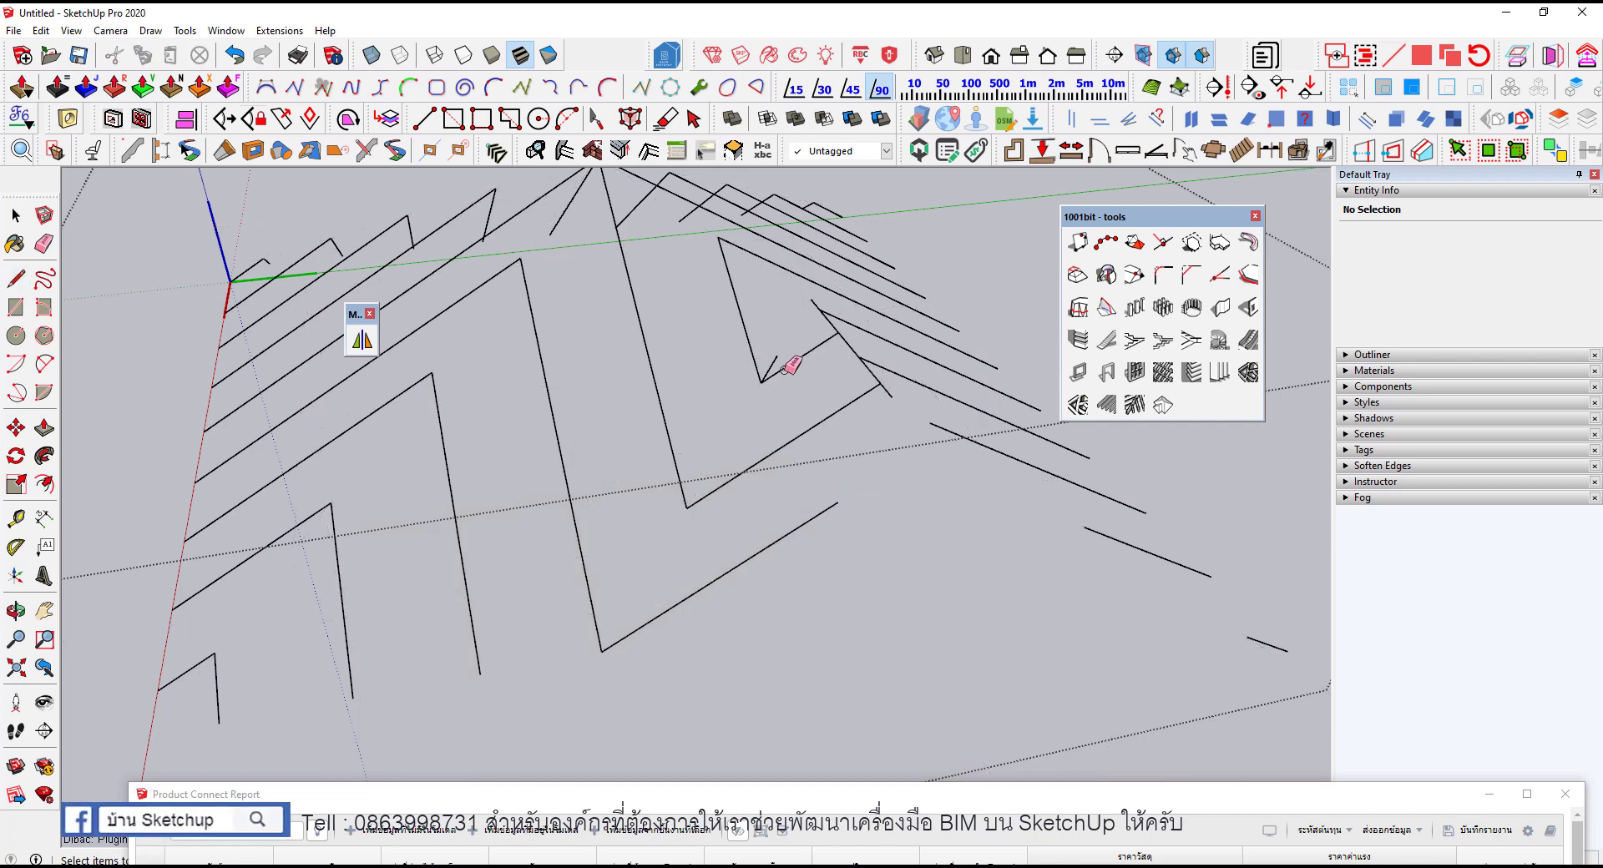
mouse_move(784, 370)
middle_down()
mouse_move(884, 448)
mouse_move(848, 348)
middle_up()
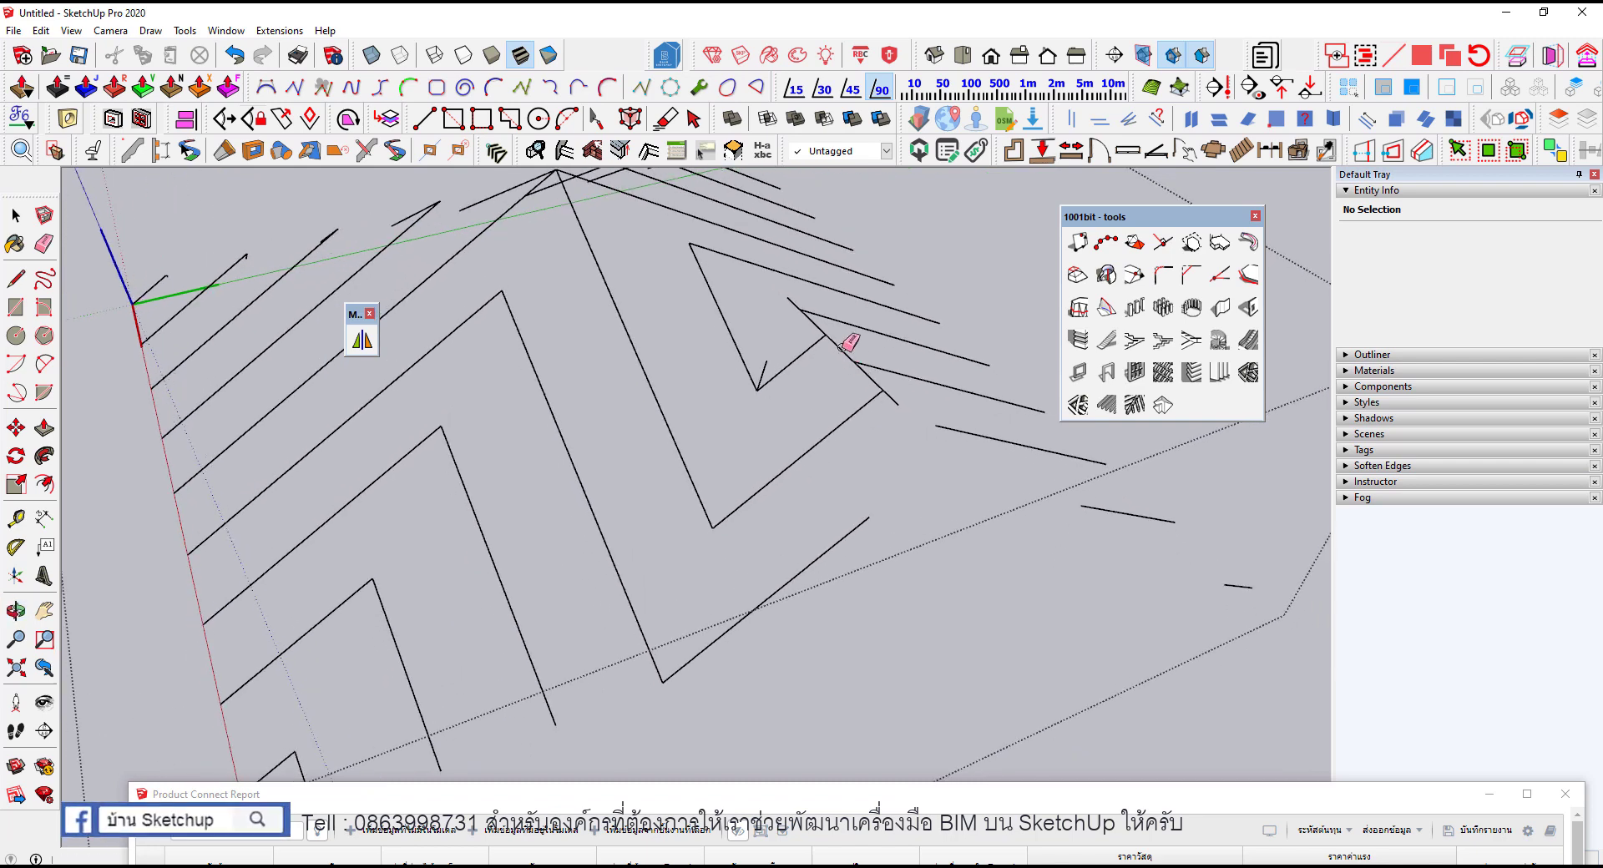
click(806, 318)
click(870, 377)
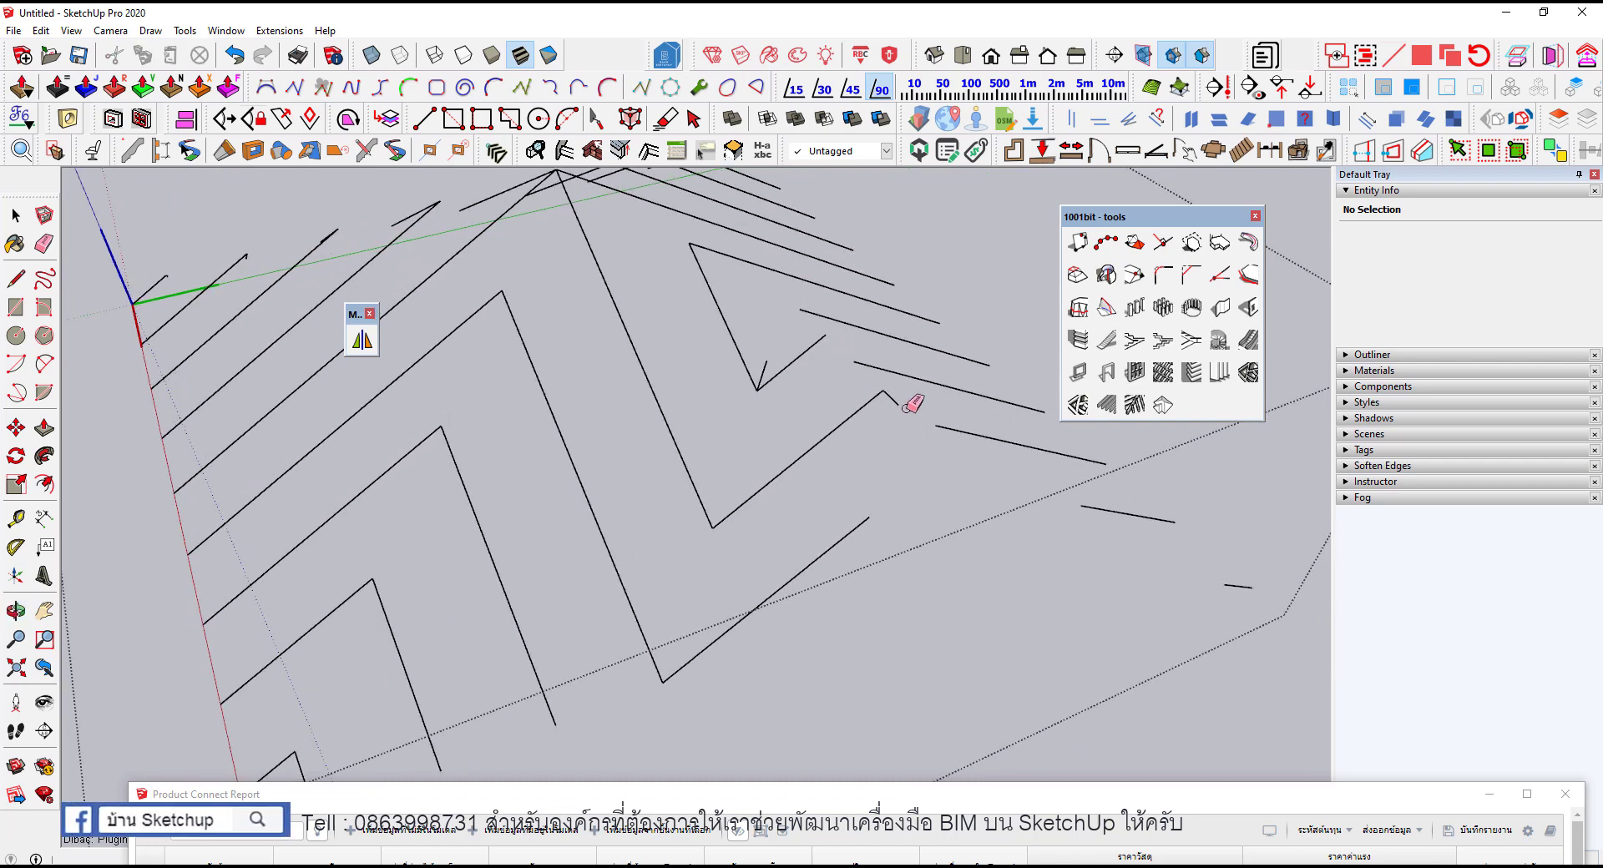
scroll(771, 367, up, 1)
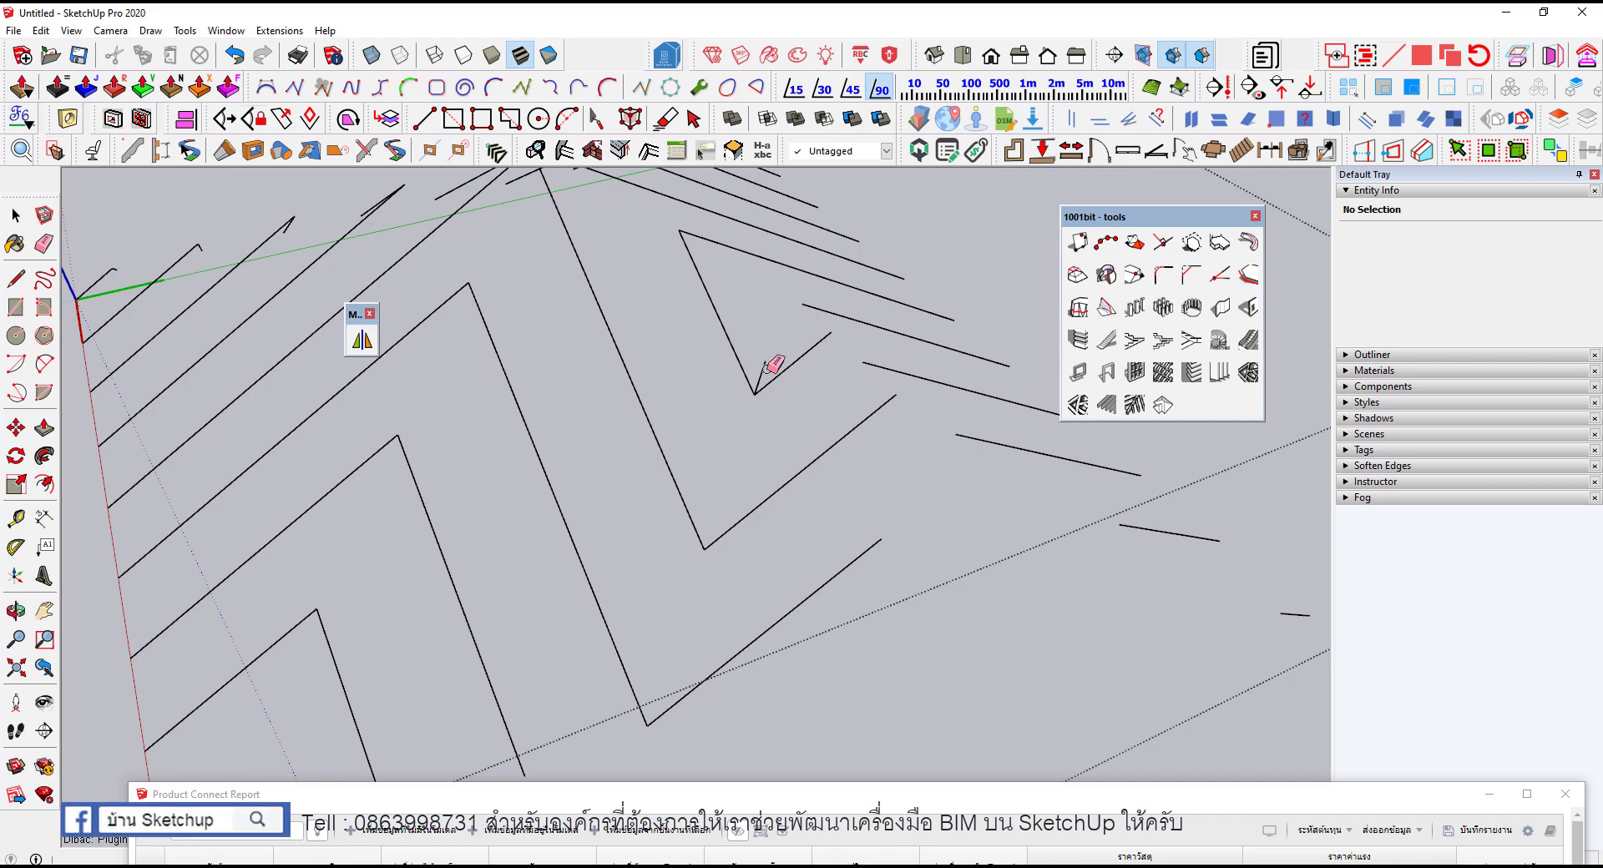
mouse_move(759, 358)
middle_down()
mouse_move(907, 489)
mouse_move(486, 501)
mouse_move(637, 444)
mouse_move(750, 559)
mouse_move(848, 507)
mouse_move(763, 489)
middle_up()
Step: Copy the 2.31 m rafter edge 1.2 m along the frame
scroll(815, 489, up, 2)
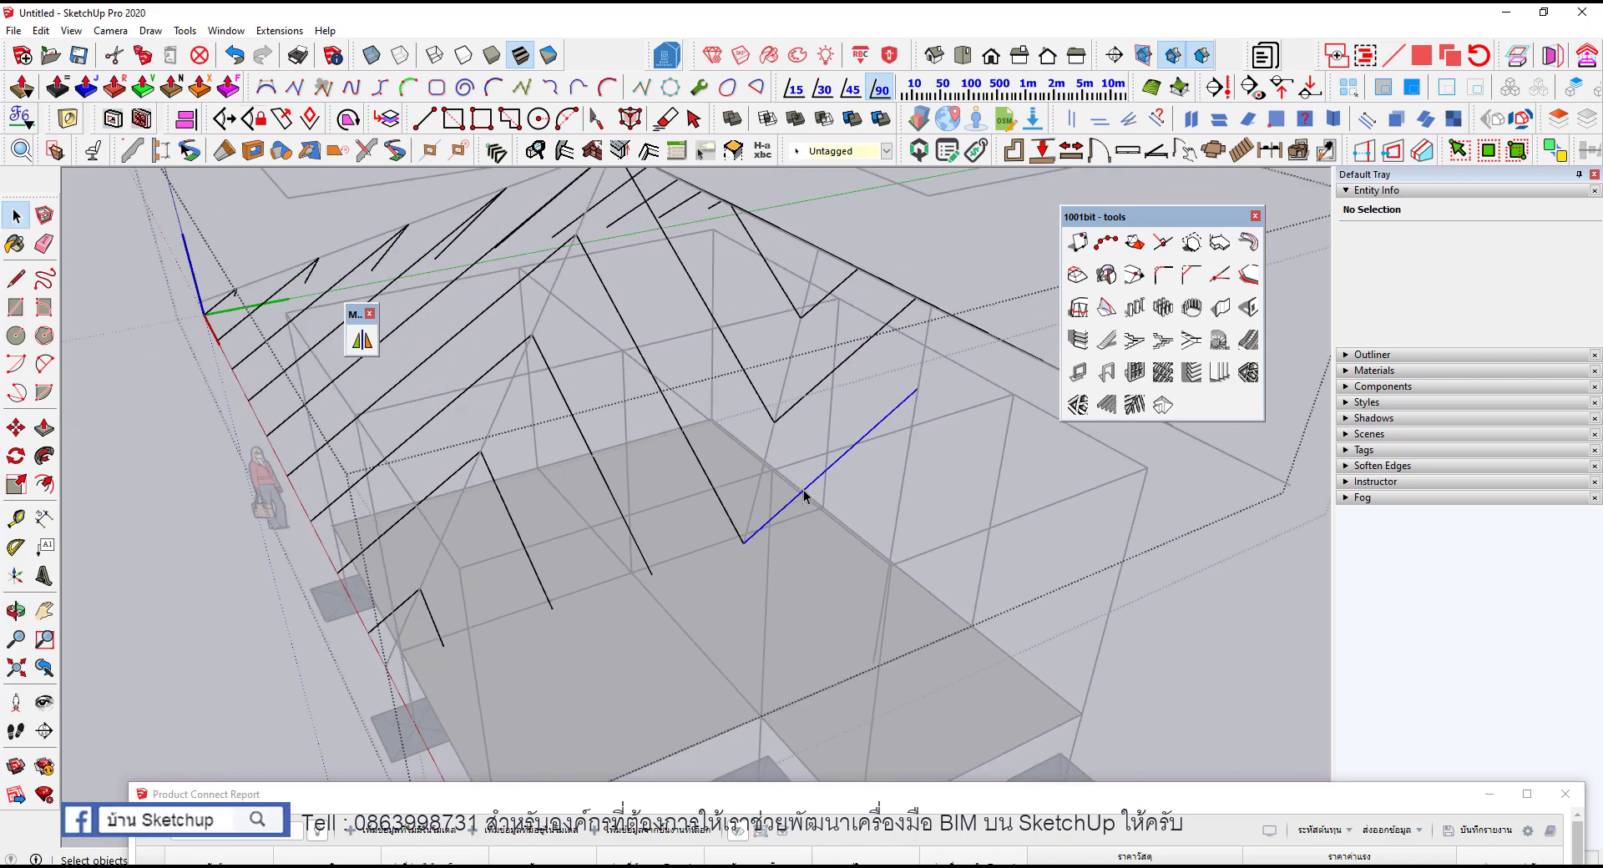
click(804, 496)
scroll(804, 496, down, 3)
middle_drag(872, 462, 916, 443)
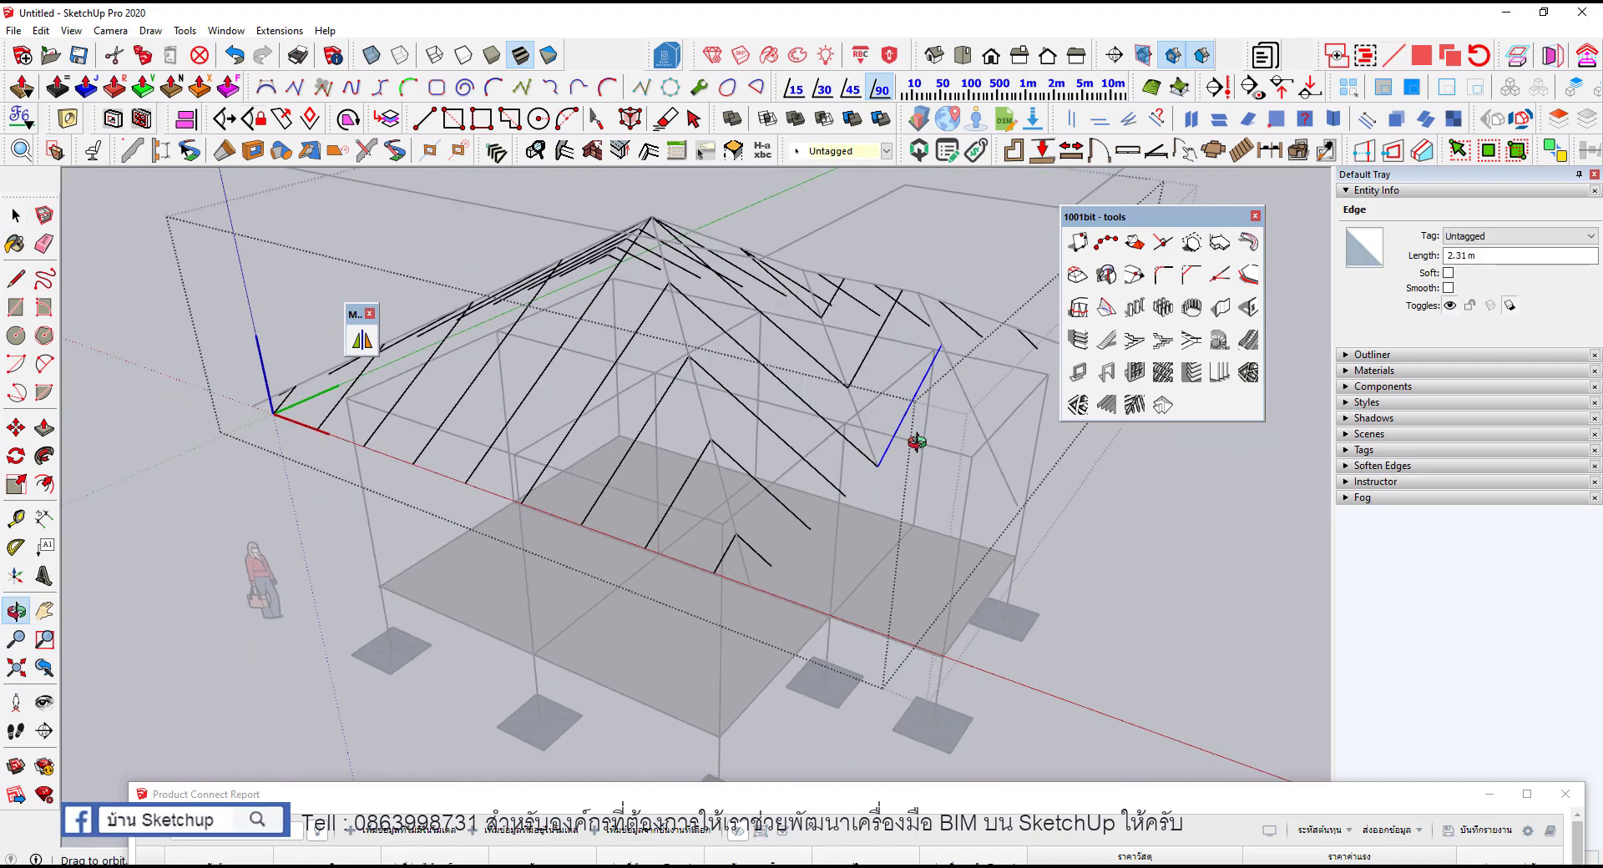
key(m)
key(ctrl)
click(903, 422)
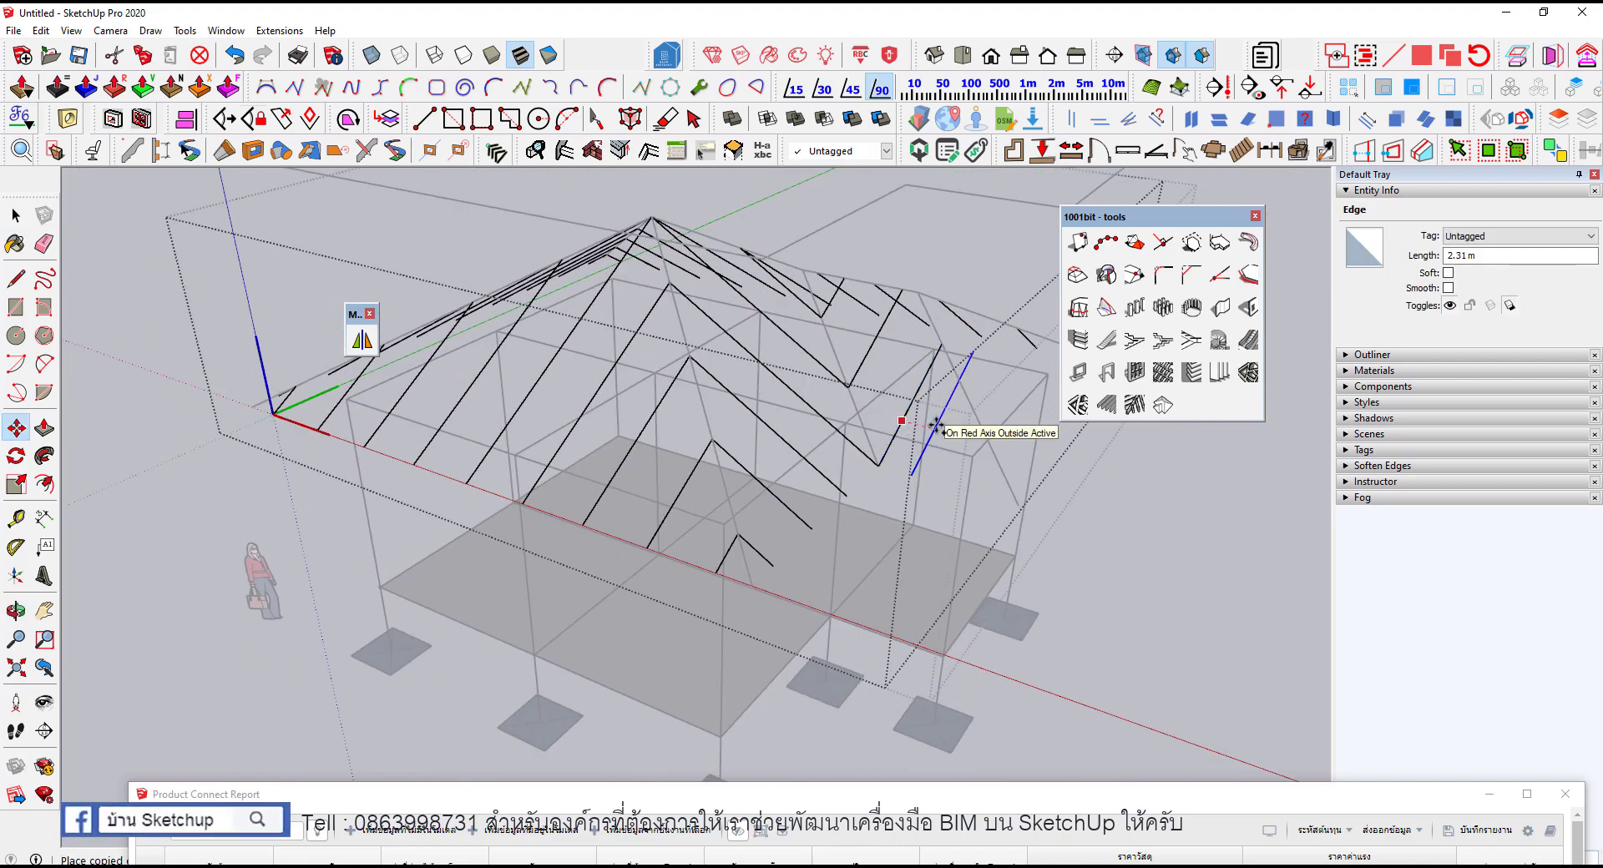
text(1.2)
key(Return)
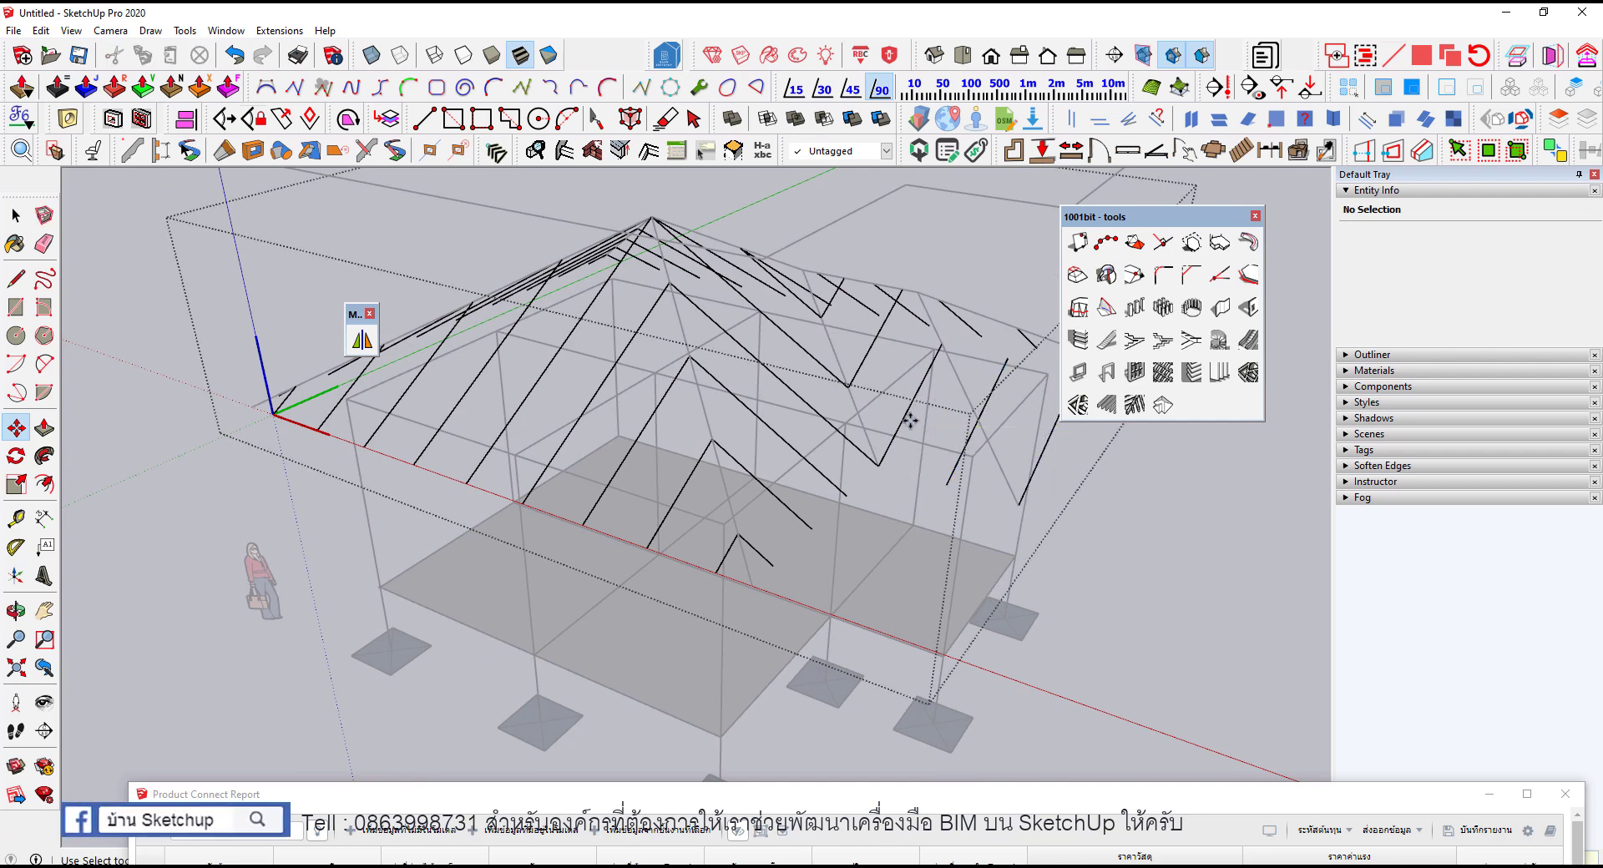
Step: Erase an unwanted rafter edge, draw a new rafter line, and remove the upper leftover segment
key(e)
click(1038, 457)
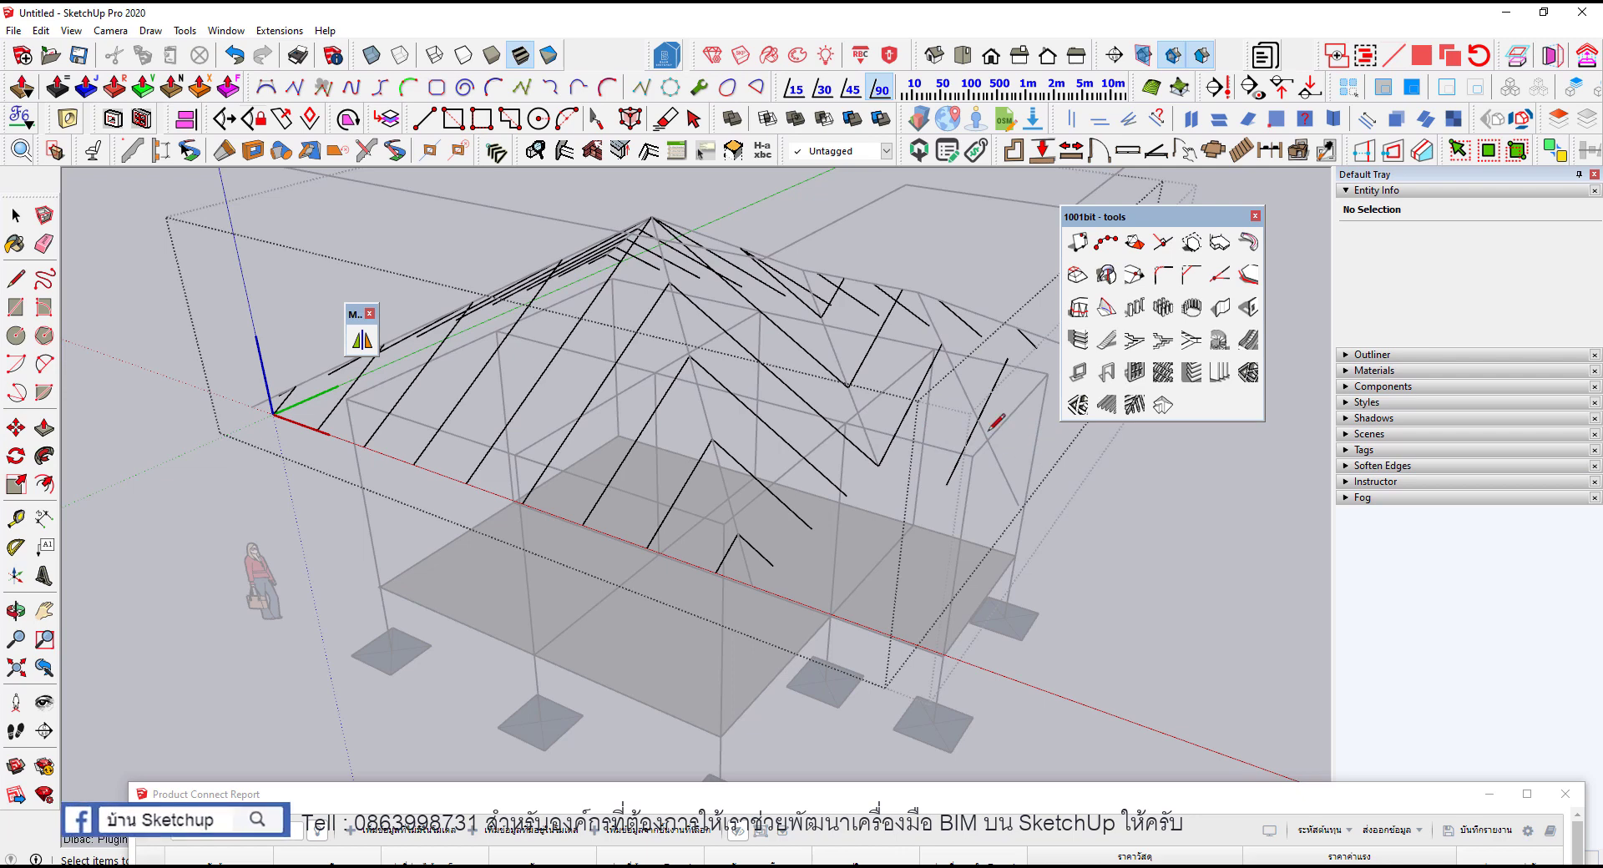
key(l)
scroll(996, 422, up, 3)
click(1004, 447)
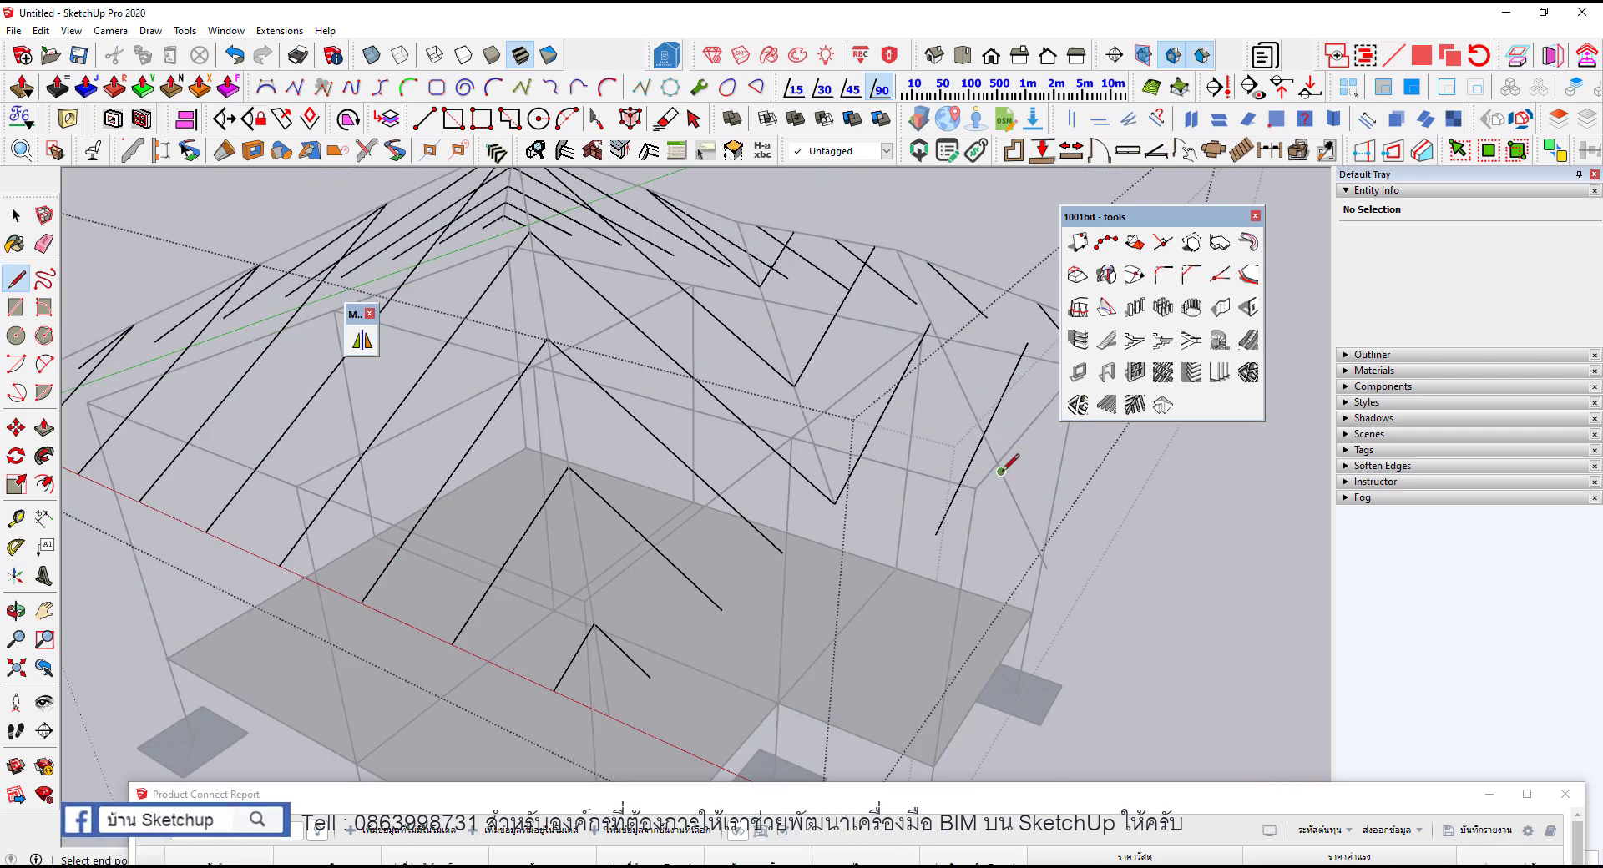
key(e)
click(1021, 355)
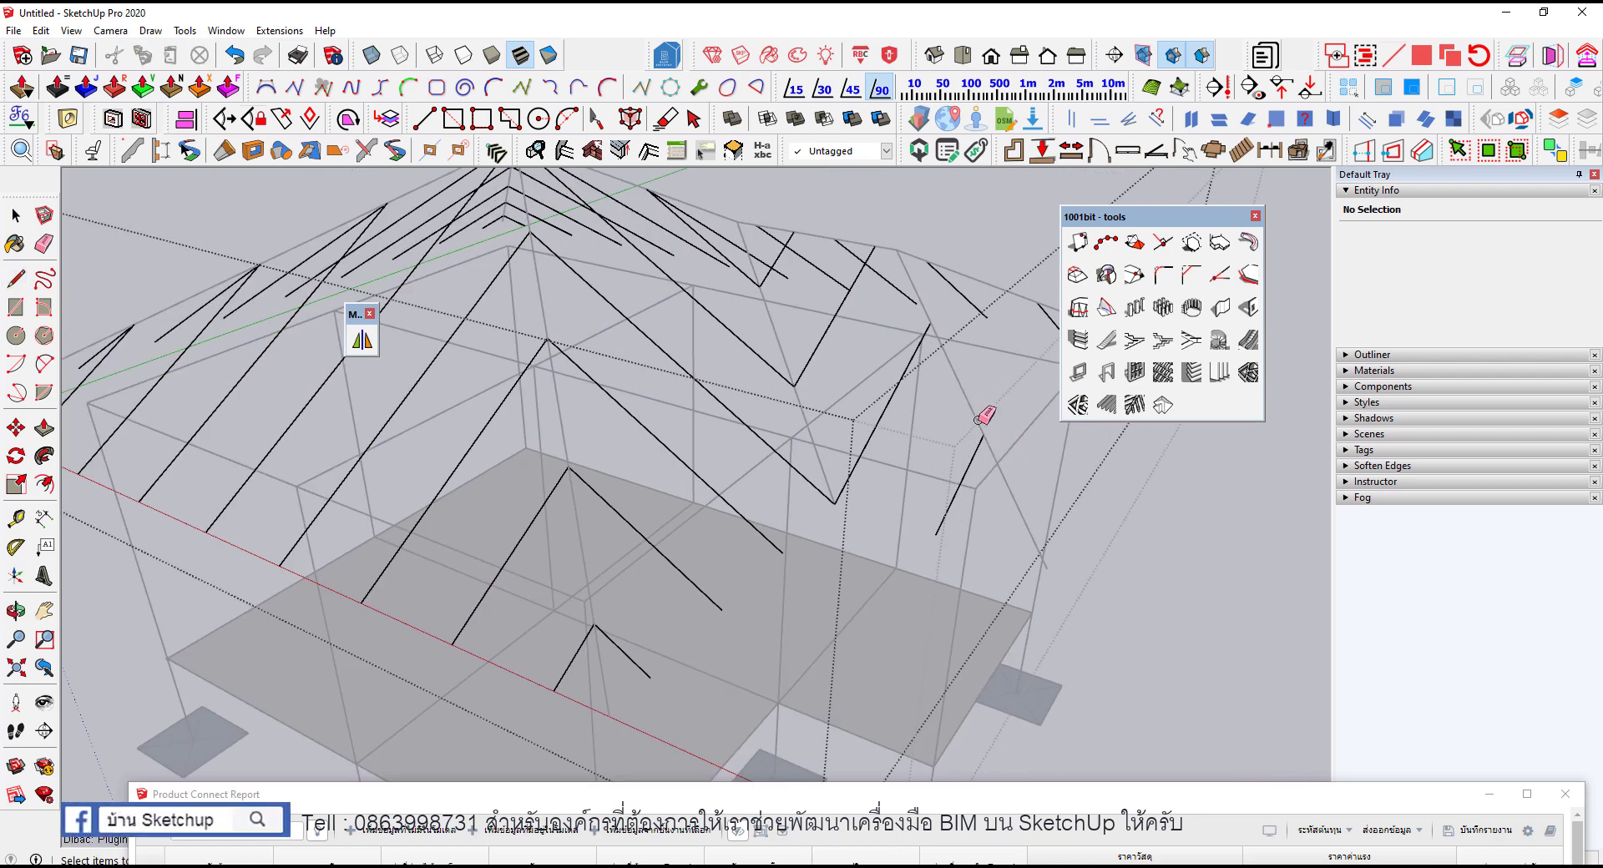
key(space)
mouse_move(983, 418)
middle_down()
mouse_move(700, 632)
mouse_move(851, 716)
middle_up()
Step: Mirror five rafters from one slope across the roof, keeping the originals
drag(727, 493, 734, 496)
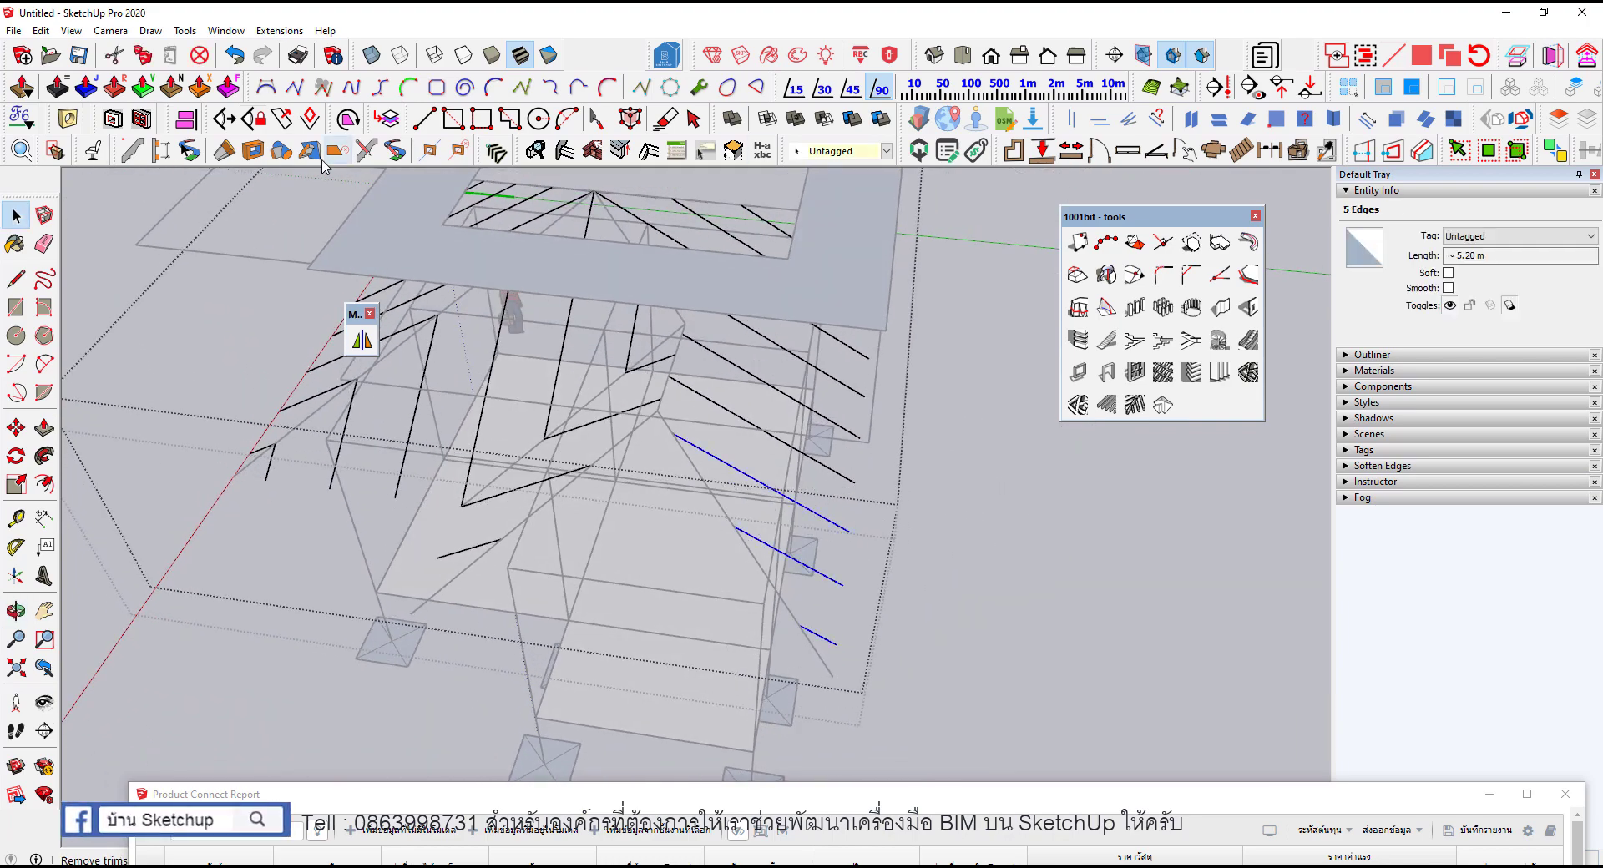
click(361, 339)
middle_drag(493, 424, 948, 628)
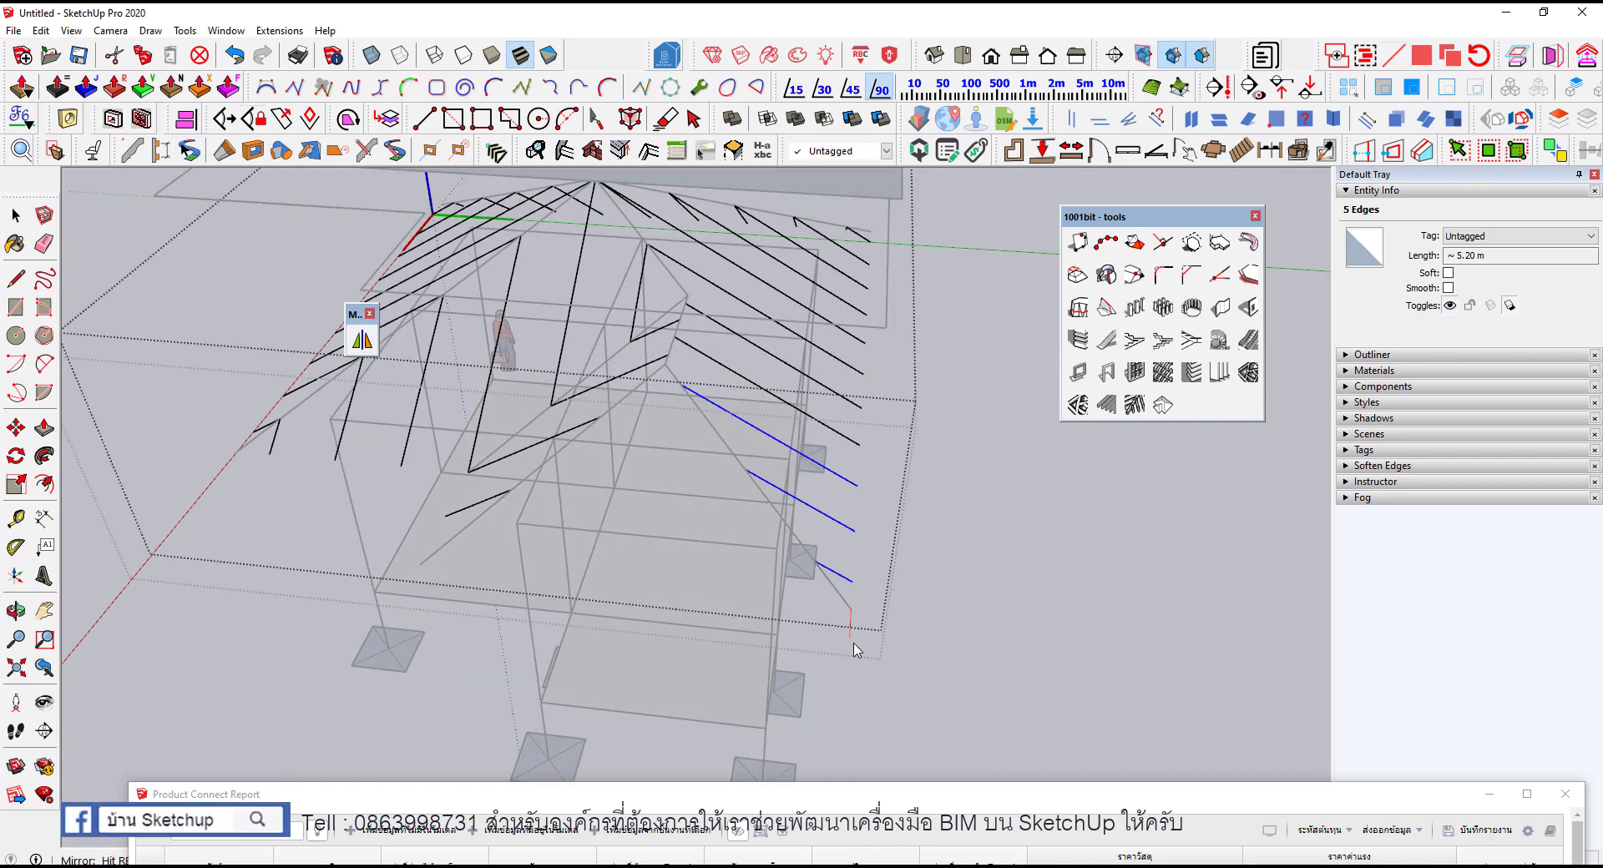
click(860, 684)
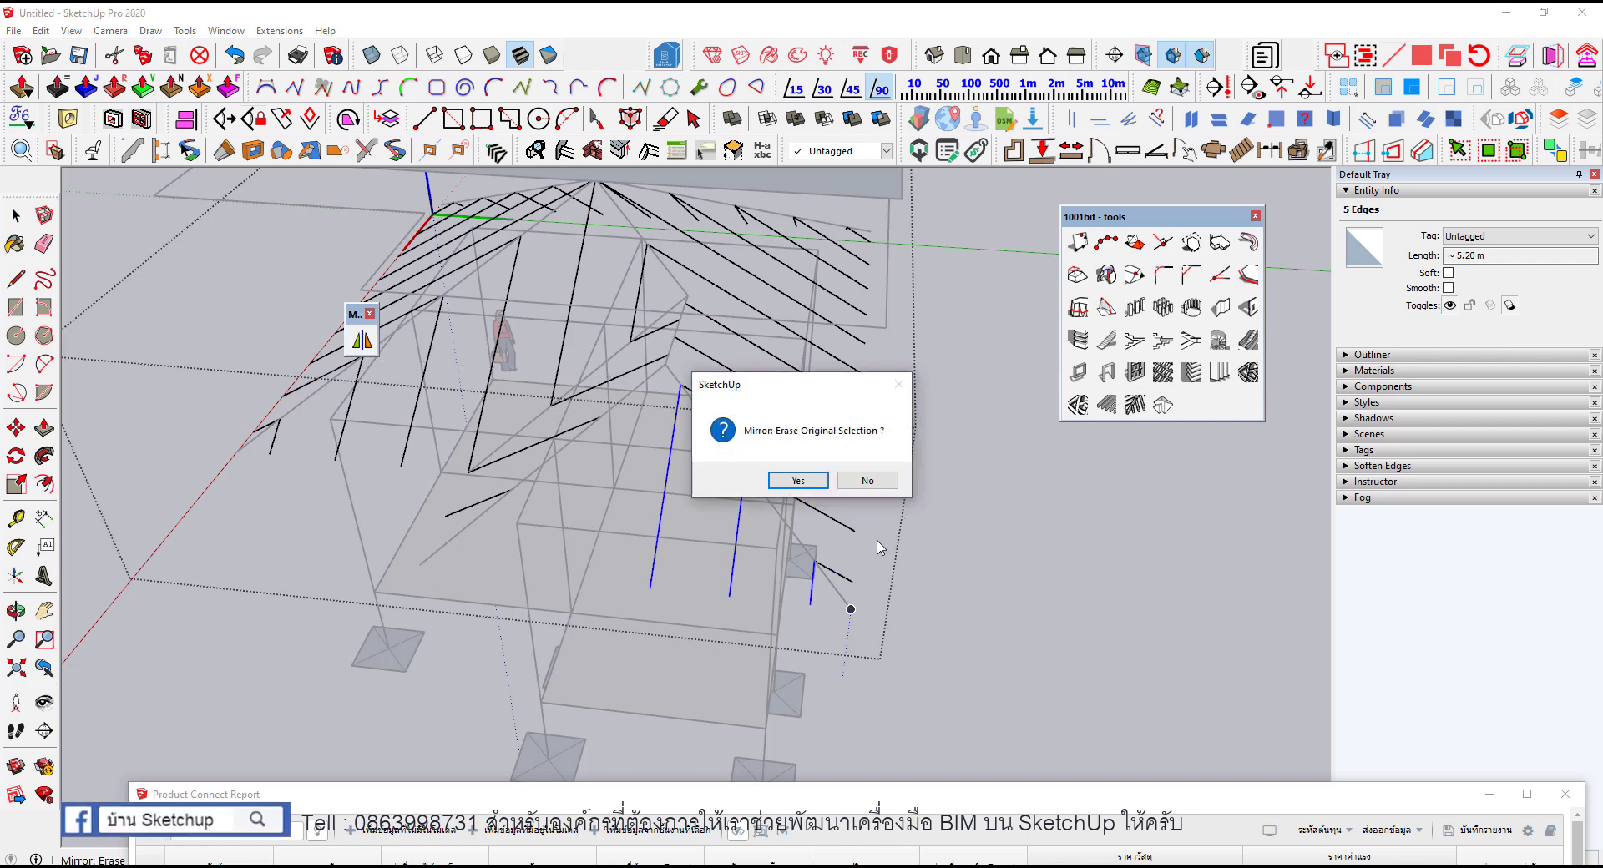
click(868, 483)
mouse_move(868, 483)
middle_down()
mouse_move(679, 476)
mouse_move(693, 541)
middle_up()
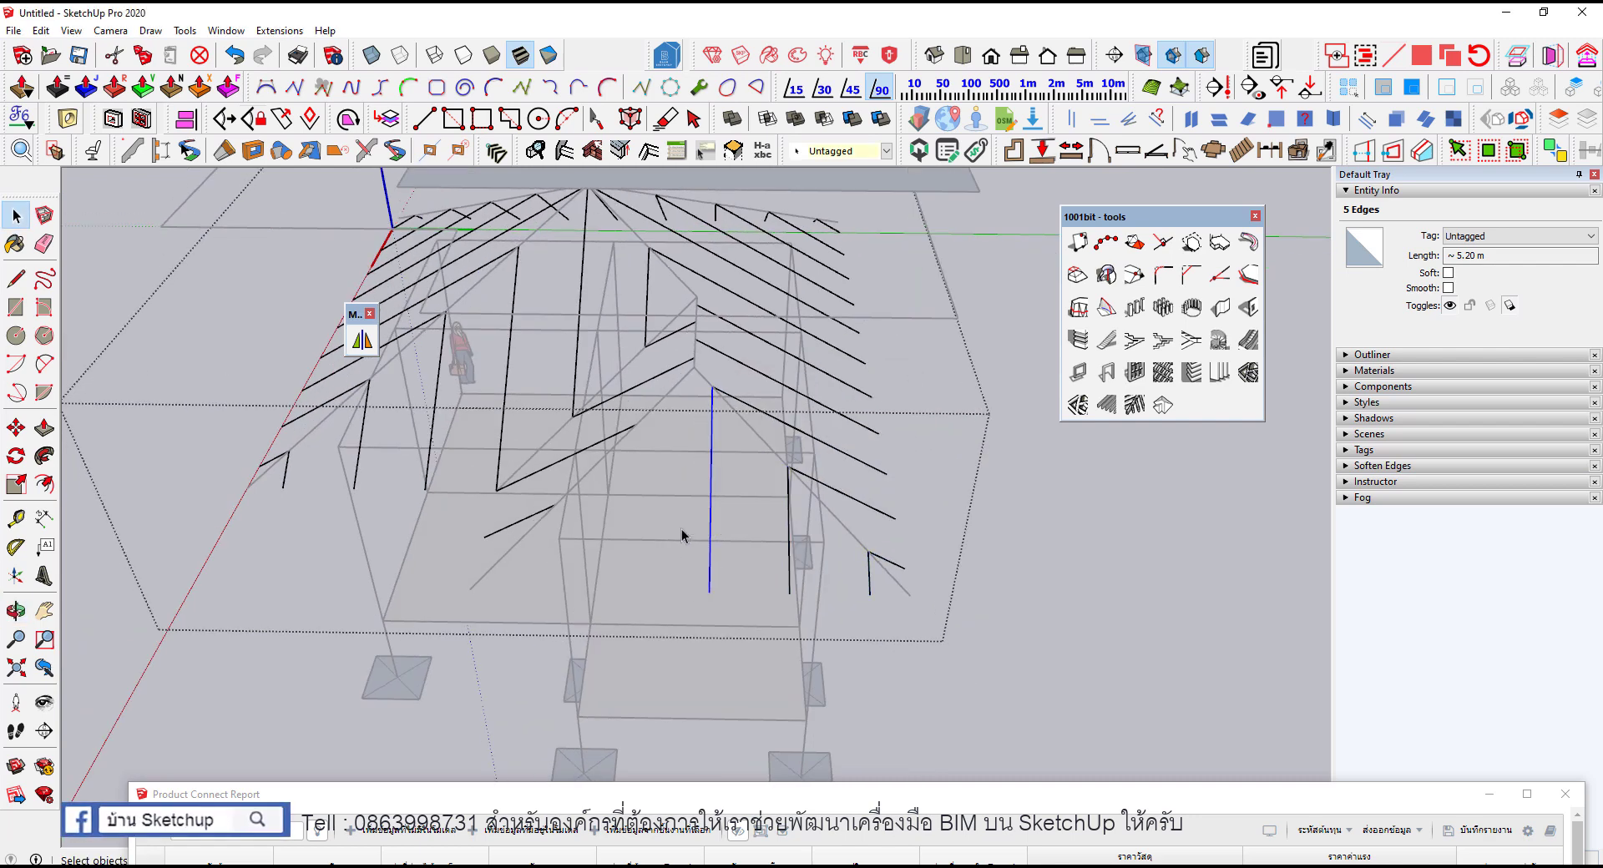
Step: Start a Move copy of a rafter, then switch to the Eraser and view the whole frame
key(m)
click(711, 599)
key(ctrl)
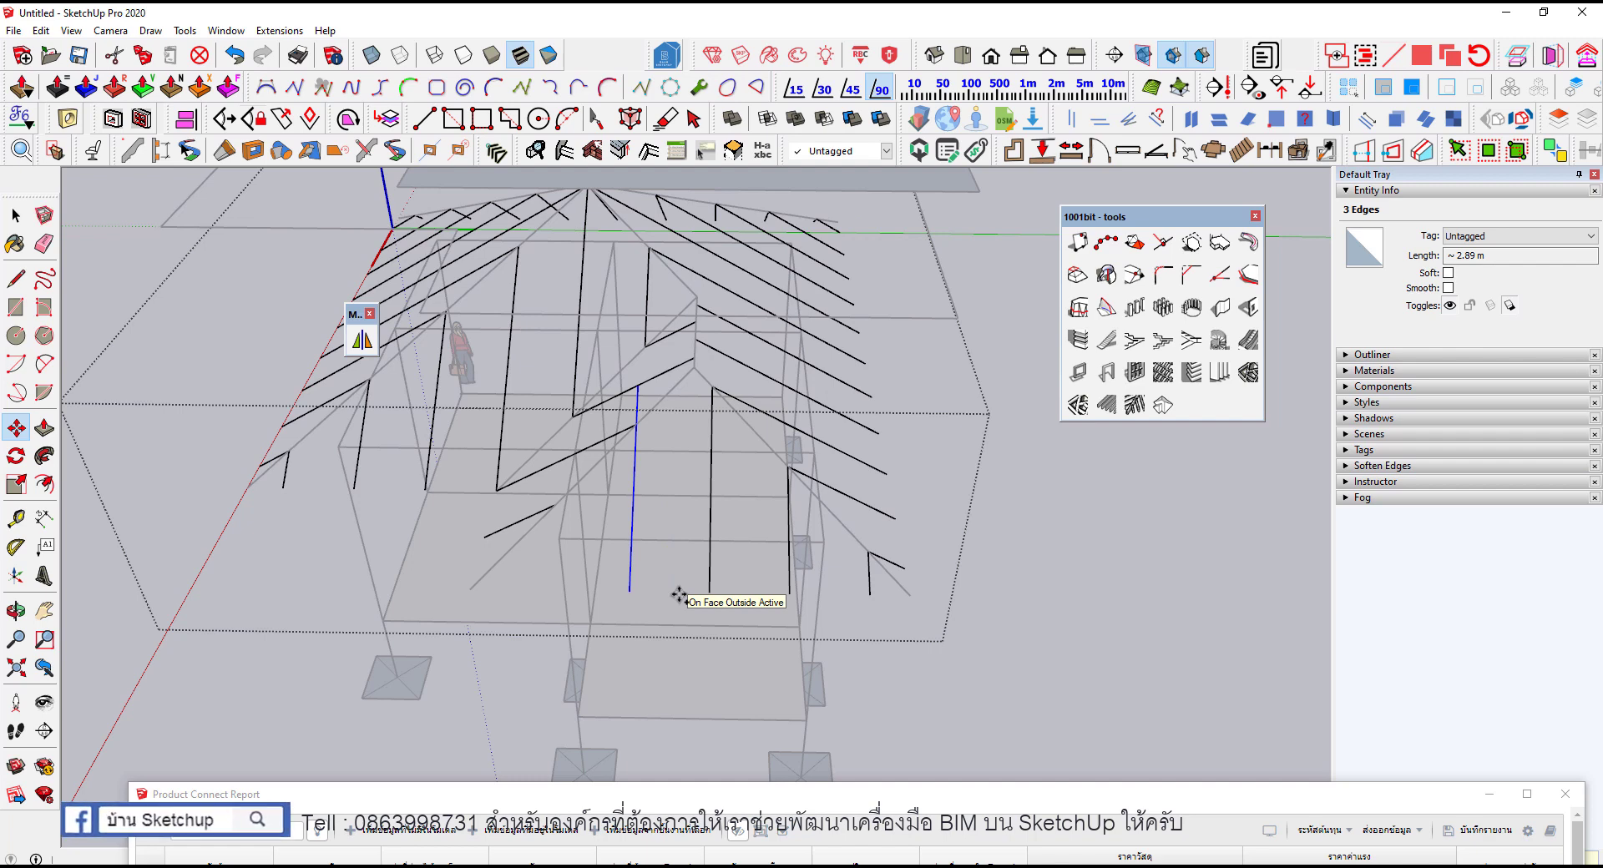
key(e)
scroll(565, 470, up, 3)
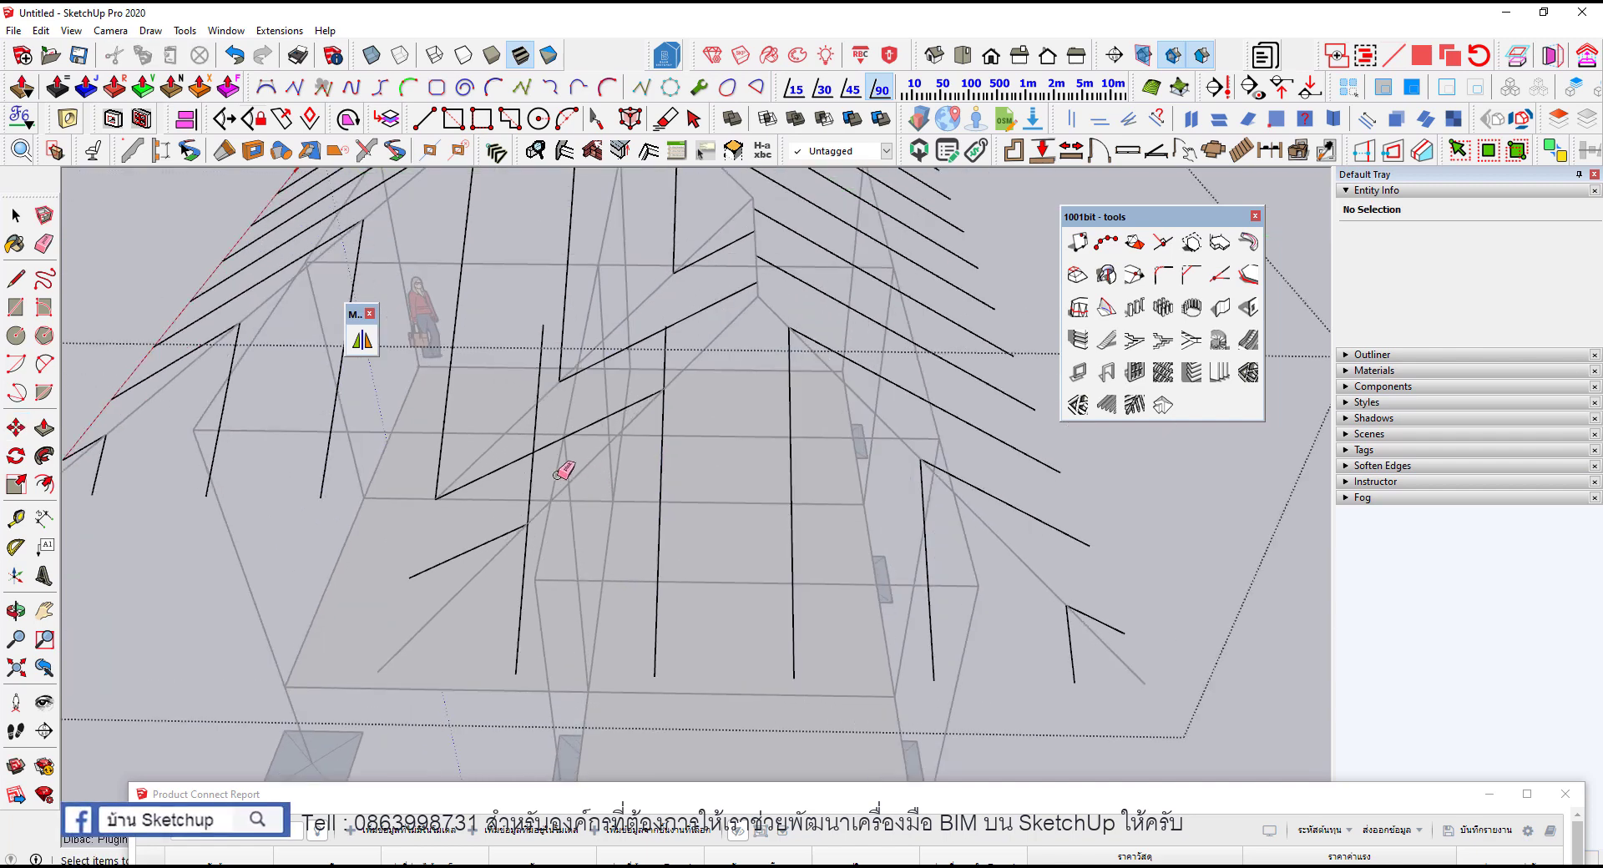
scroll(608, 357, down, 3)
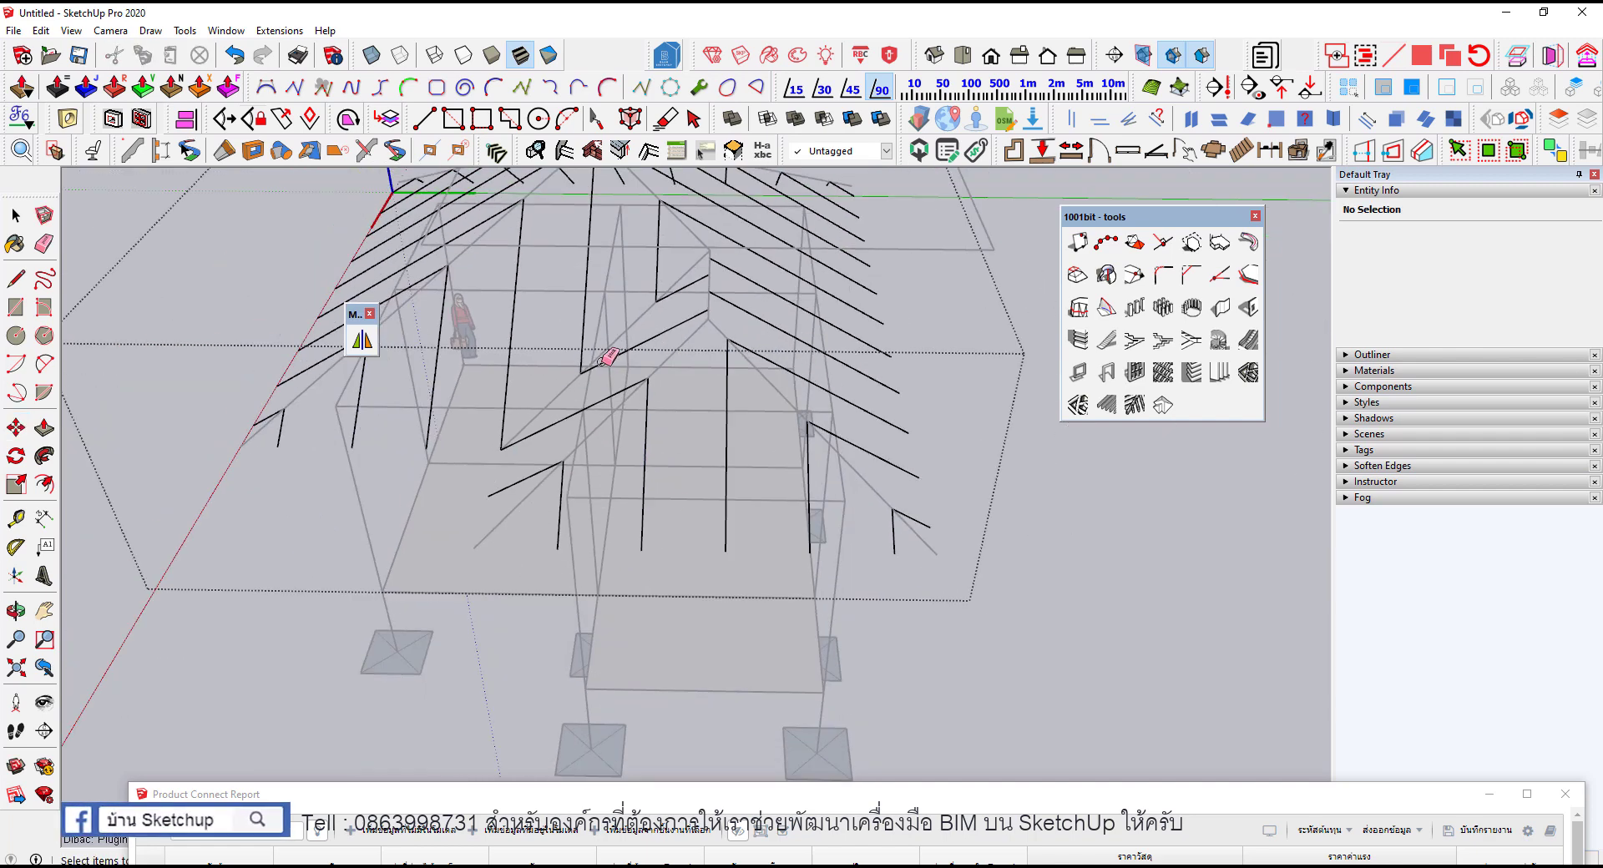
mouse_move(607, 357)
middle_down()
mouse_move(696, 553)
mouse_move(508, 512)
mouse_move(591, 523)
middle_up()
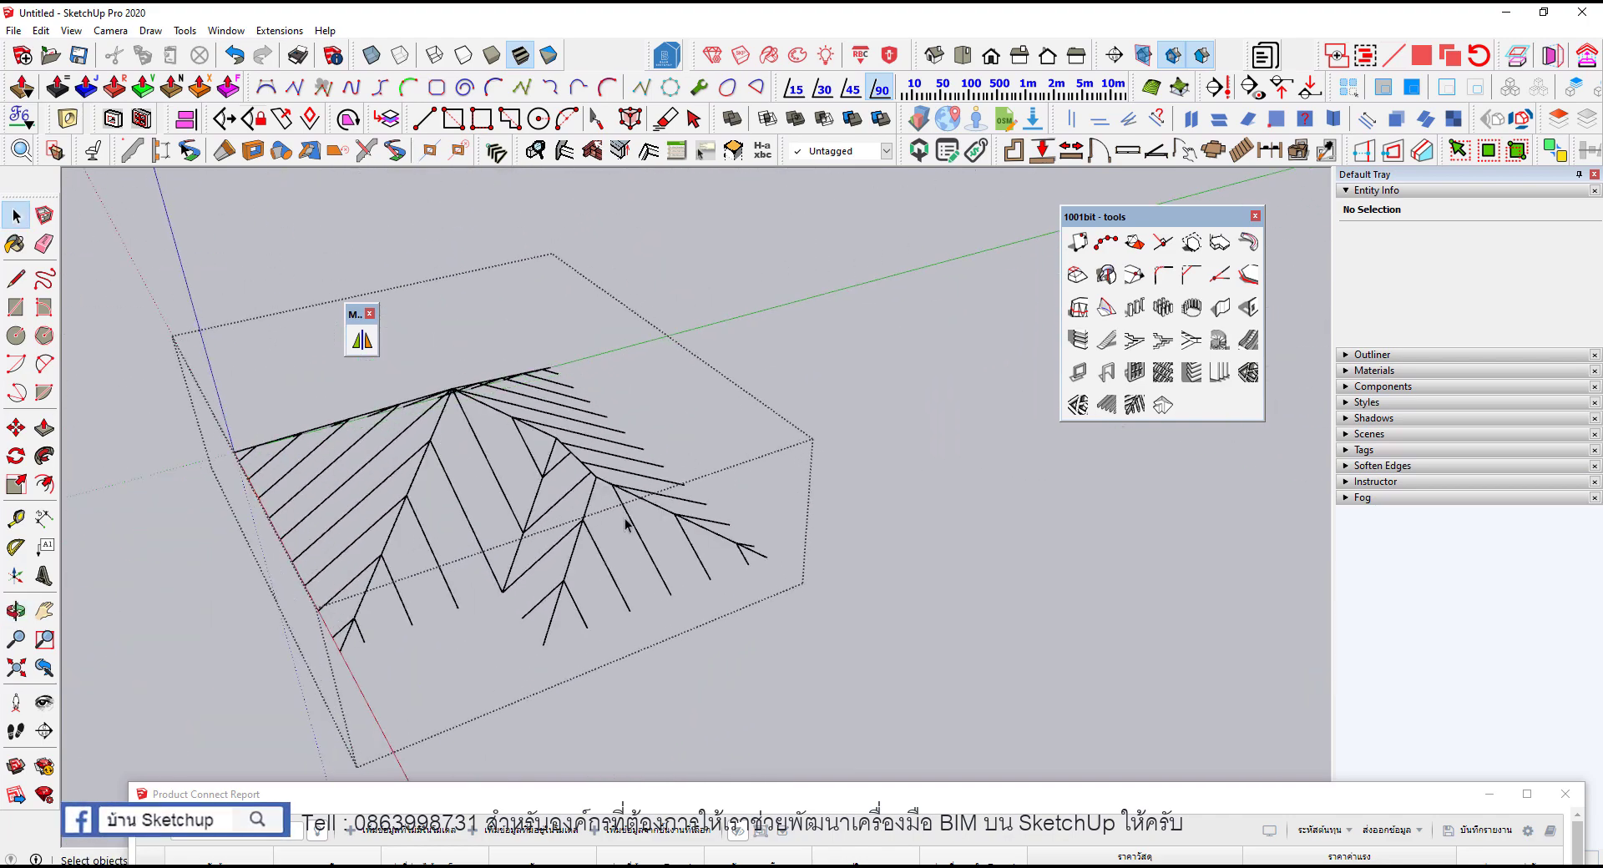
Step: Open the roof frame component for editing and select its ridge and hip edges
click(628, 523)
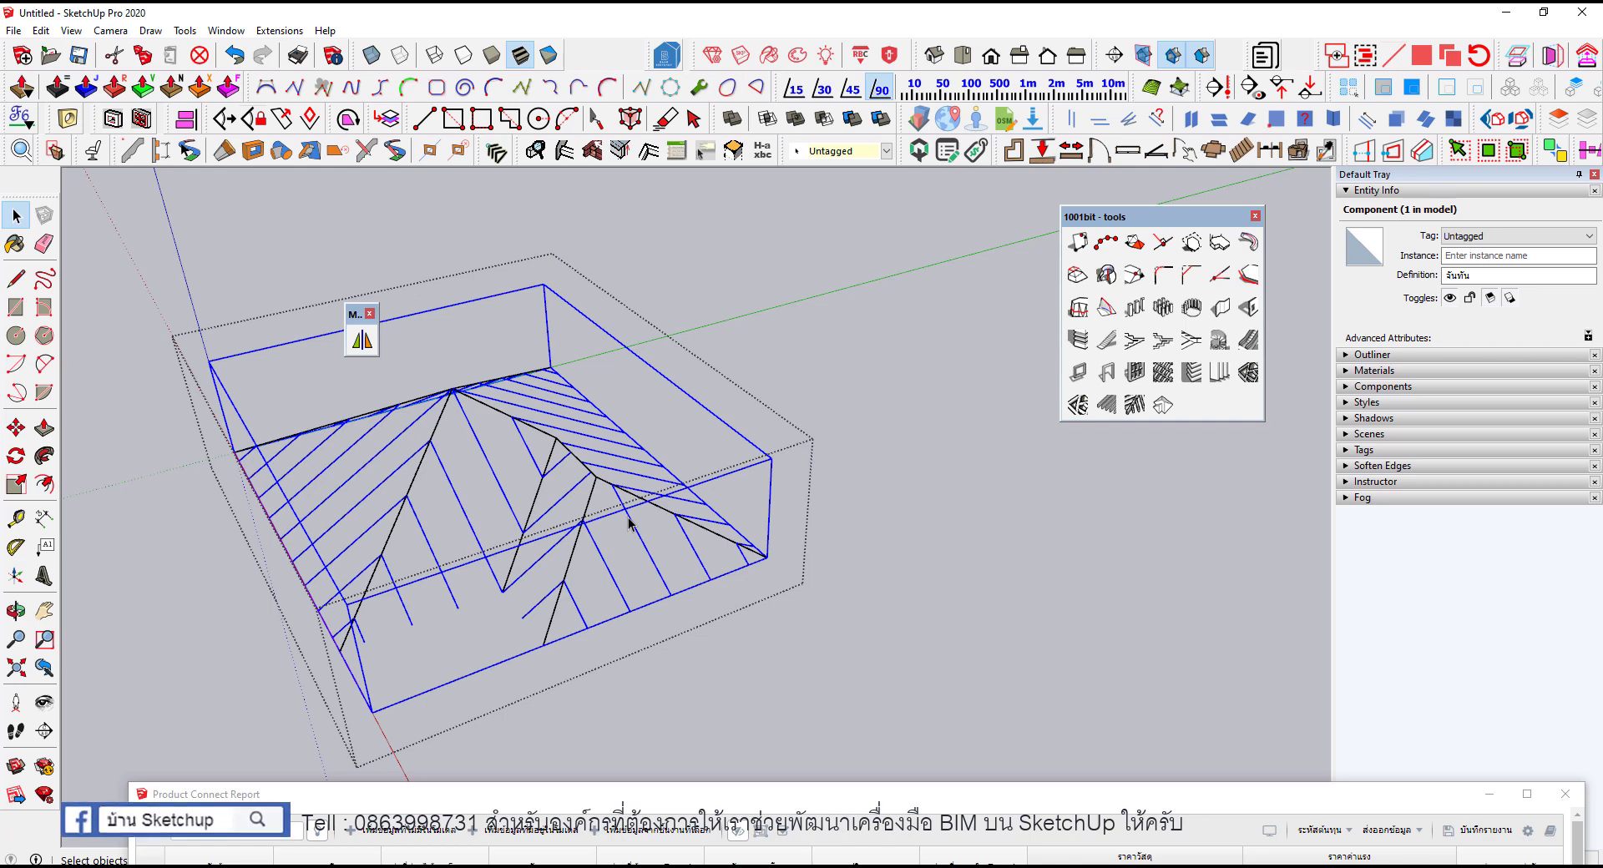
double_click(589, 507)
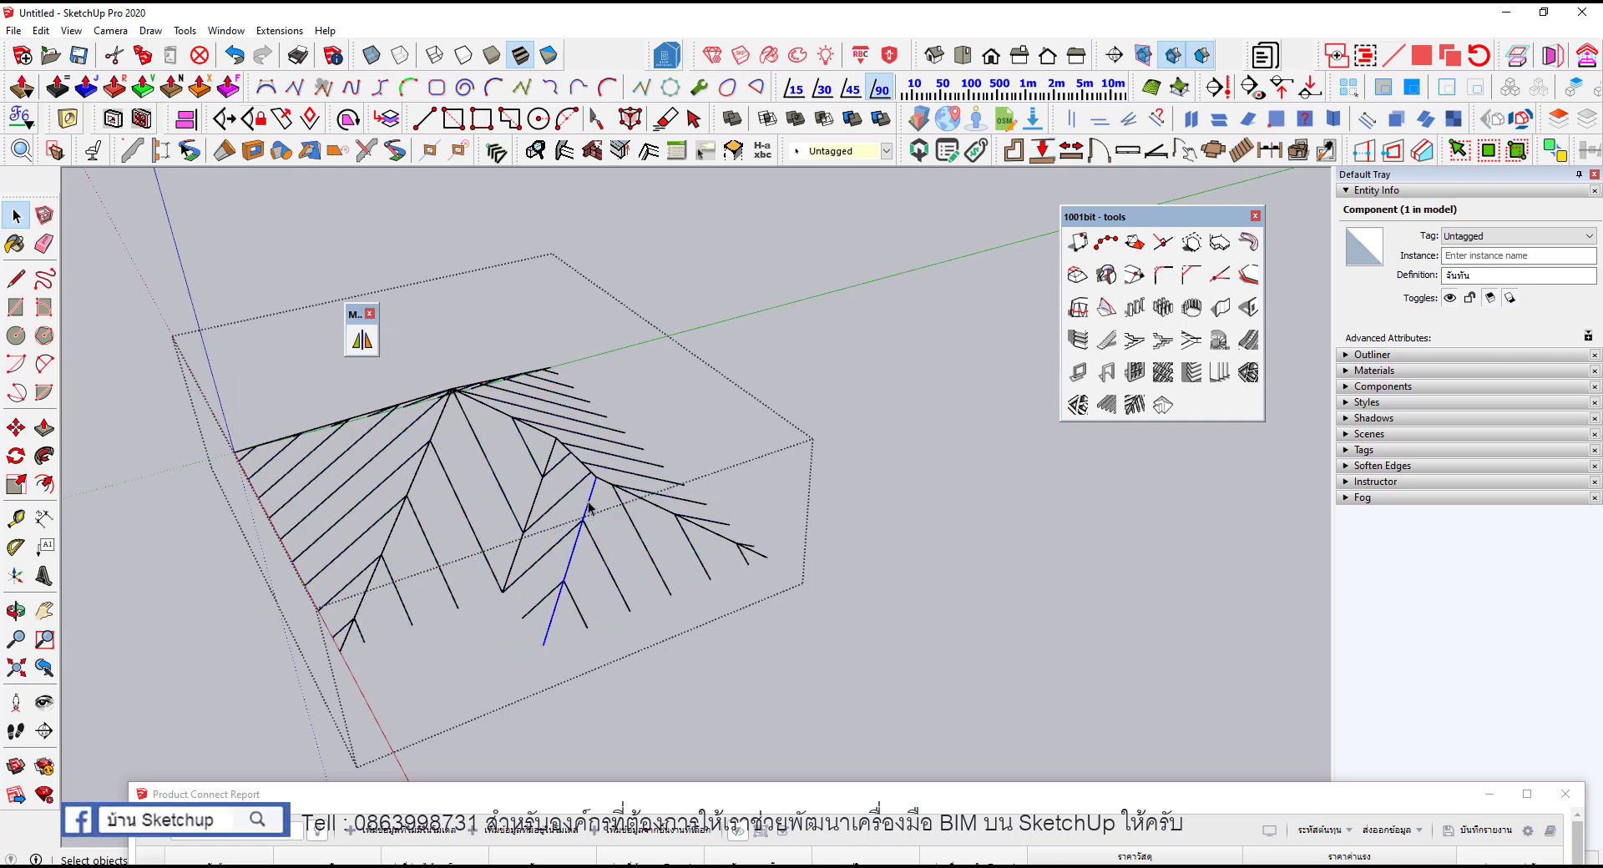
mouse_move(589, 506)
middle_down()
mouse_move(526, 547)
mouse_move(652, 502)
mouse_move(561, 490)
middle_up()
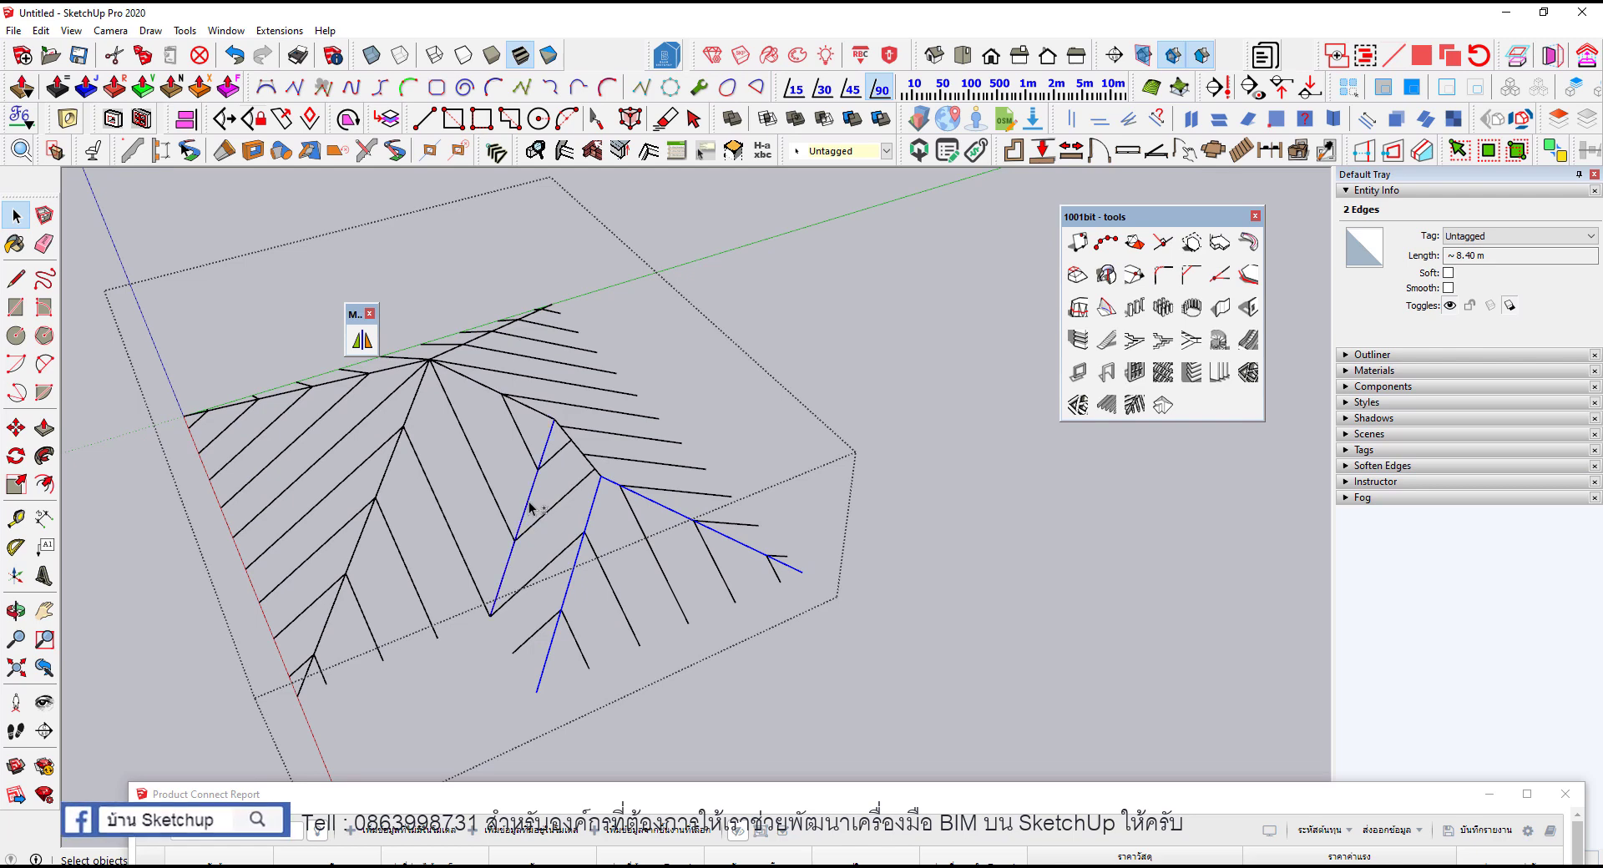
mouse_move(346, 547)
middle_down()
mouse_move(559, 559)
mouse_move(462, 624)
middle_up()
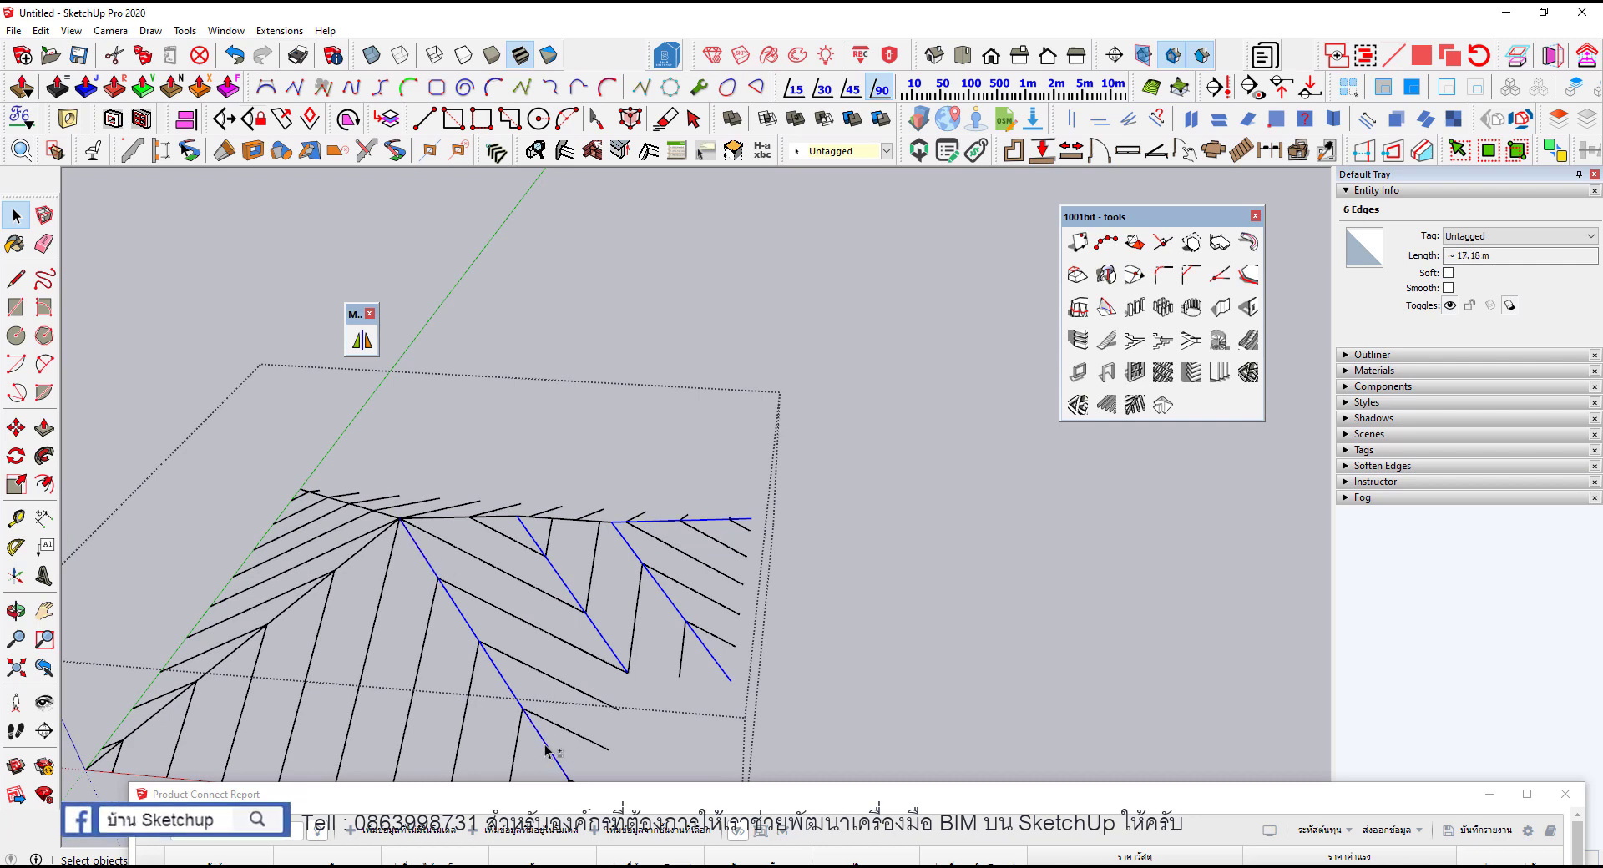
scroll(546, 751, down, 3)
mouse_move(323, 542)
middle_down()
mouse_move(579, 547)
mouse_move(591, 609)
mouse_move(609, 541)
middle_up()
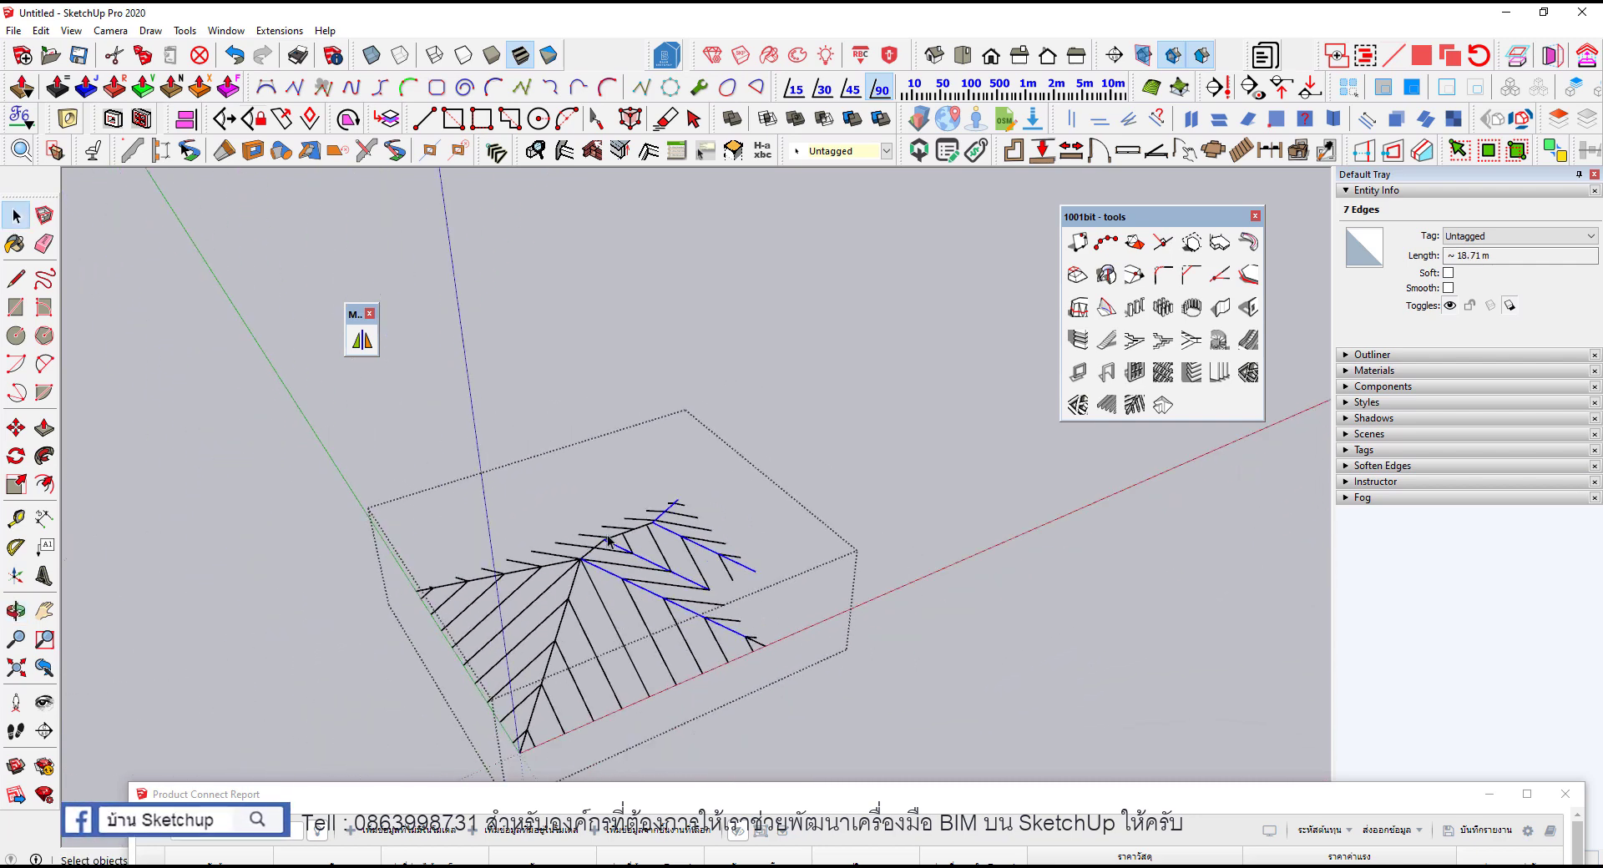
scroll(531, 711, up, 2)
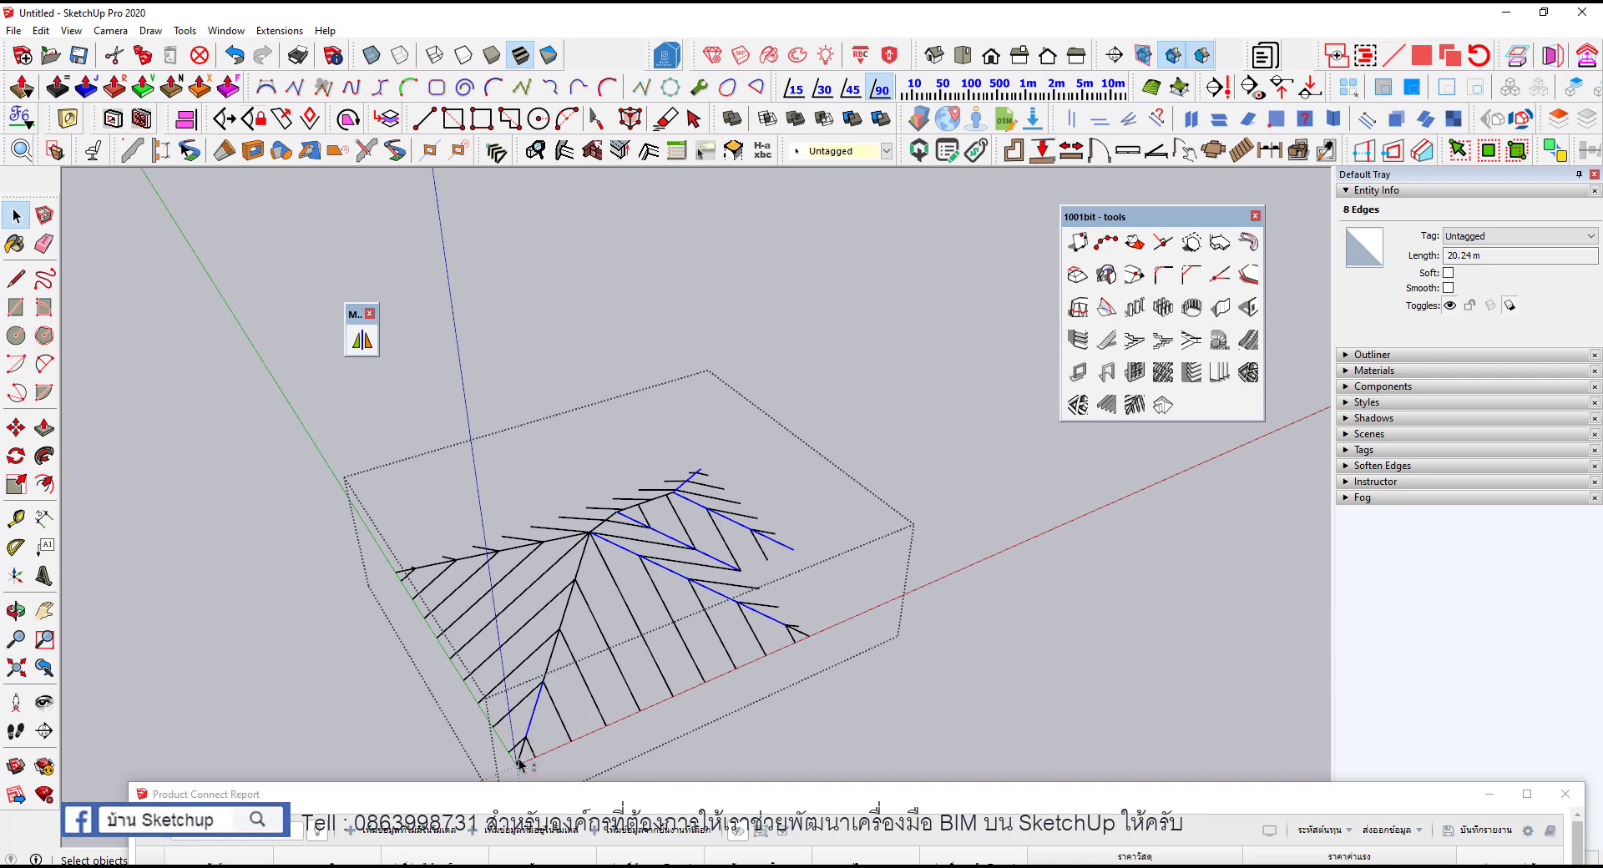
shift+click(567, 621)
mouse_move(589, 563)
middle_down()
mouse_move(1044, 583)
mouse_move(680, 476)
mouse_move(553, 732)
mouse_move(848, 561)
mouse_move(679, 540)
mouse_move(654, 517)
middle_up()
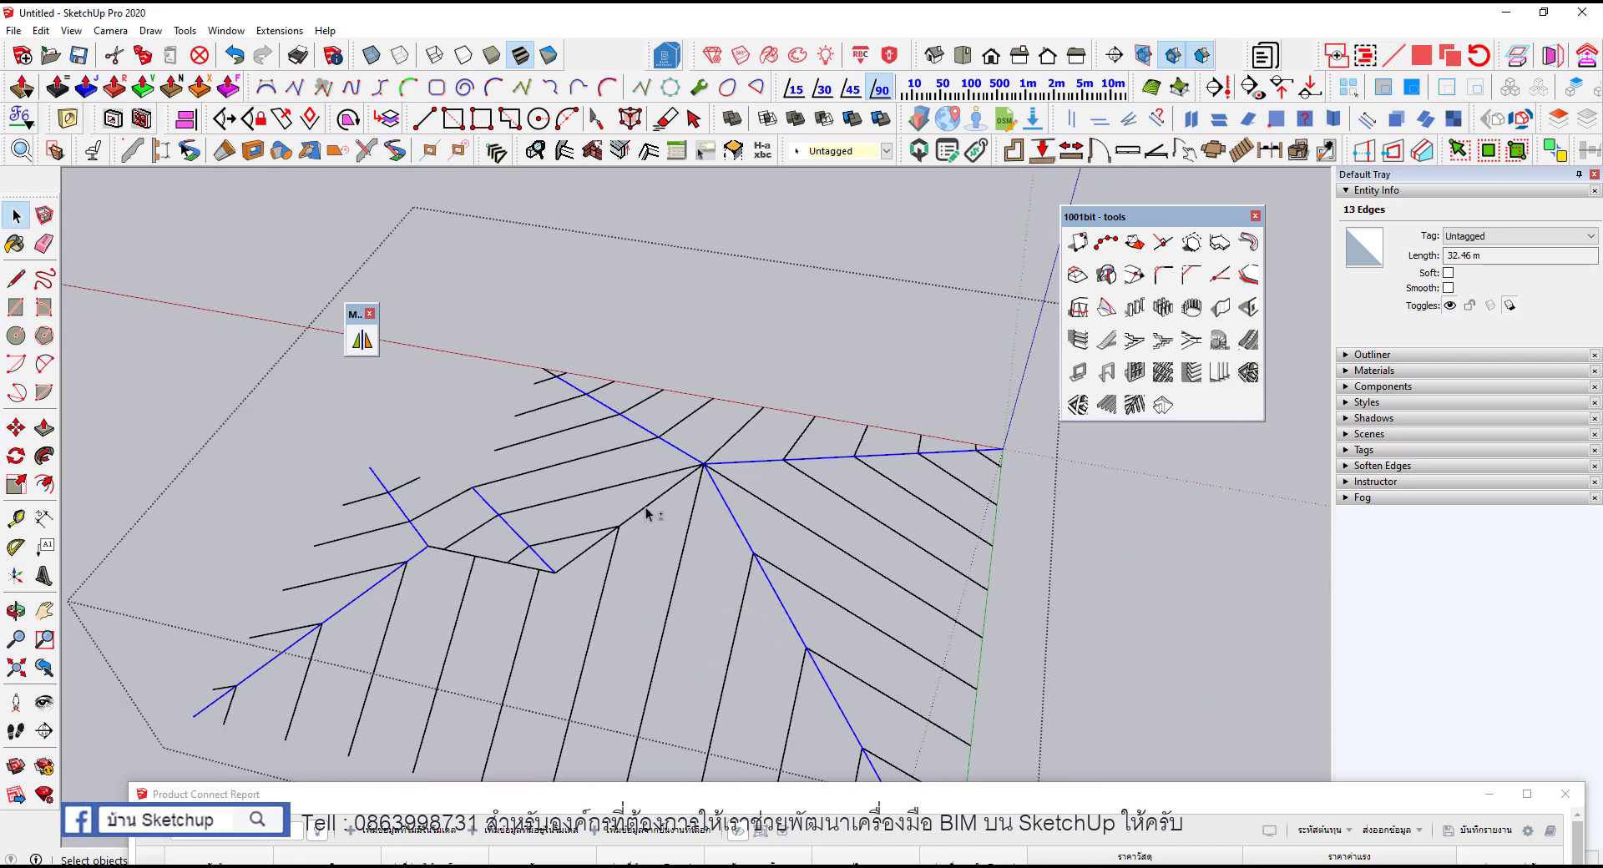
scroll(550, 572, down, 5)
mouse_move(550, 572)
middle_down()
mouse_move(648, 628)
mouse_move(721, 551)
middle_up()
Step: Copy the blue hip edges upward and make the copy a new component
key(m)
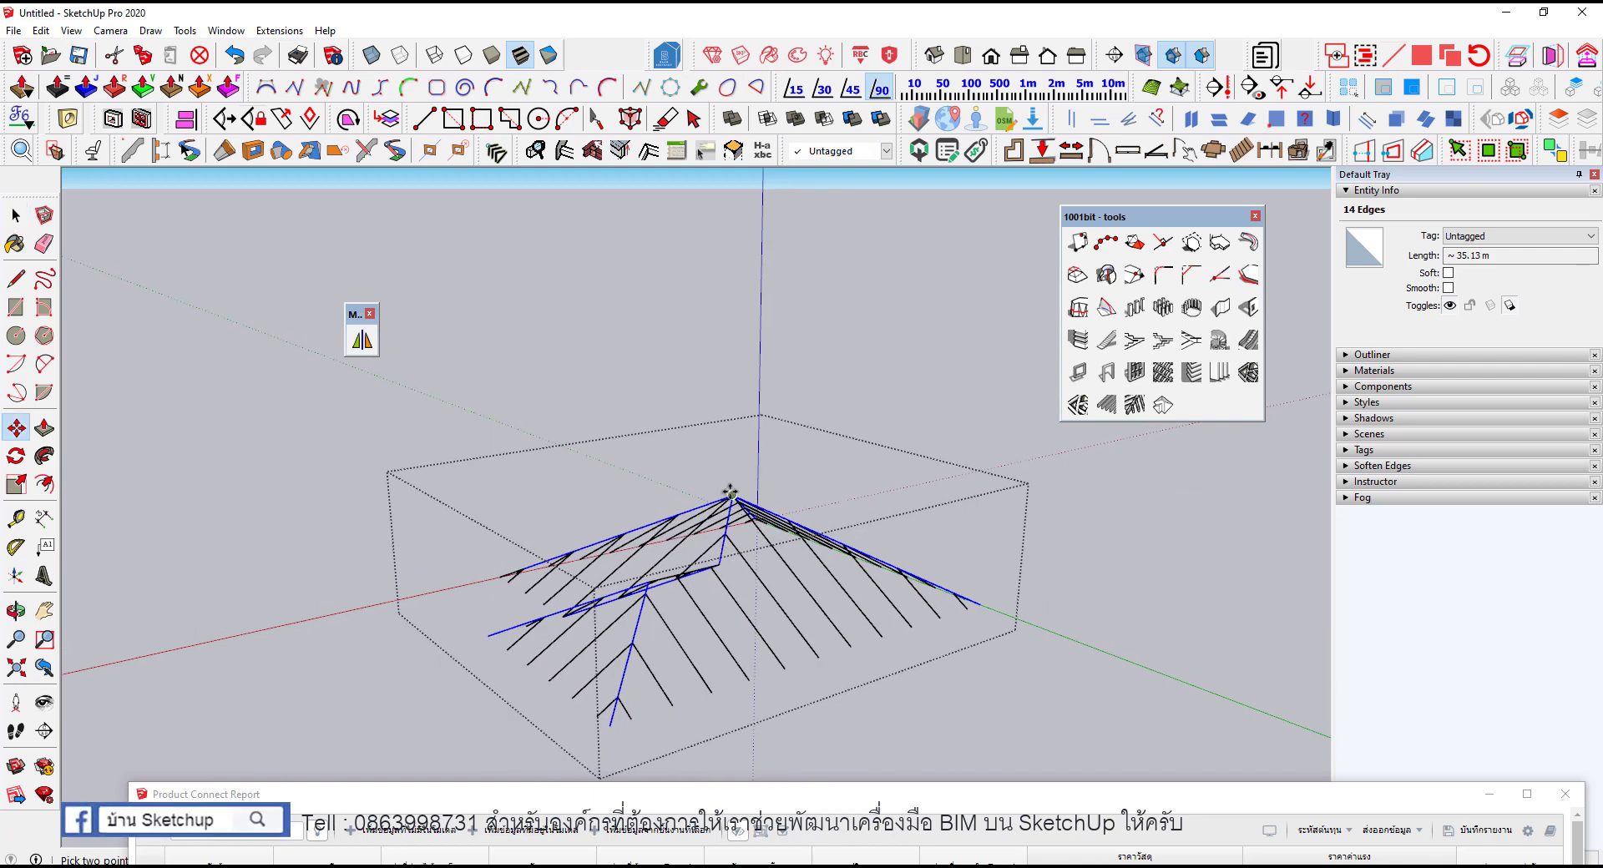
key(ctrl)
click(730, 494)
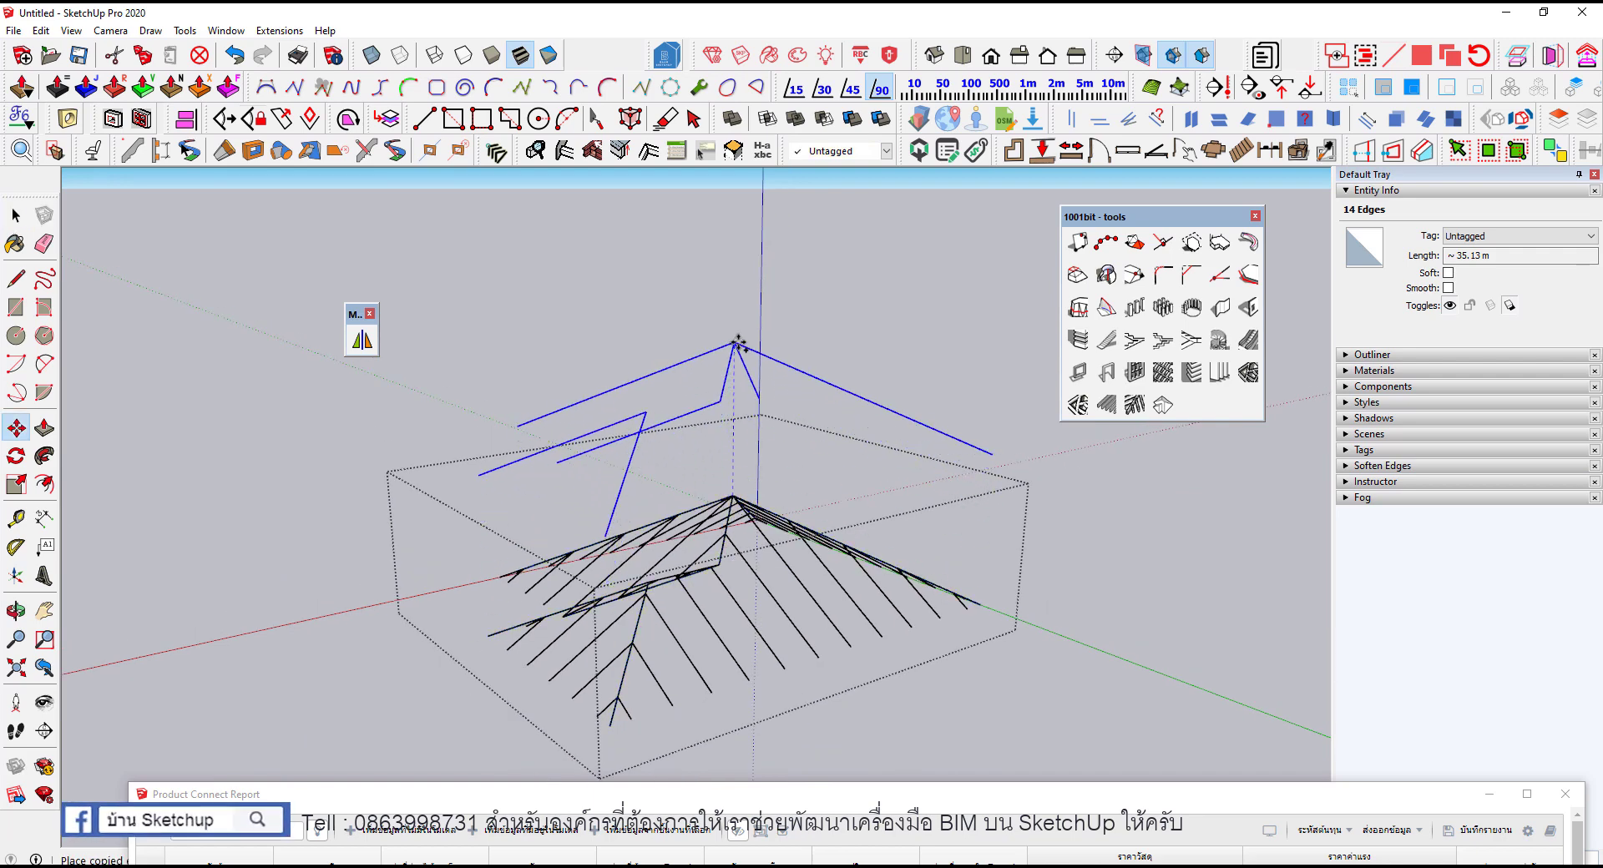
click(734, 319)
right_click(735, 319)
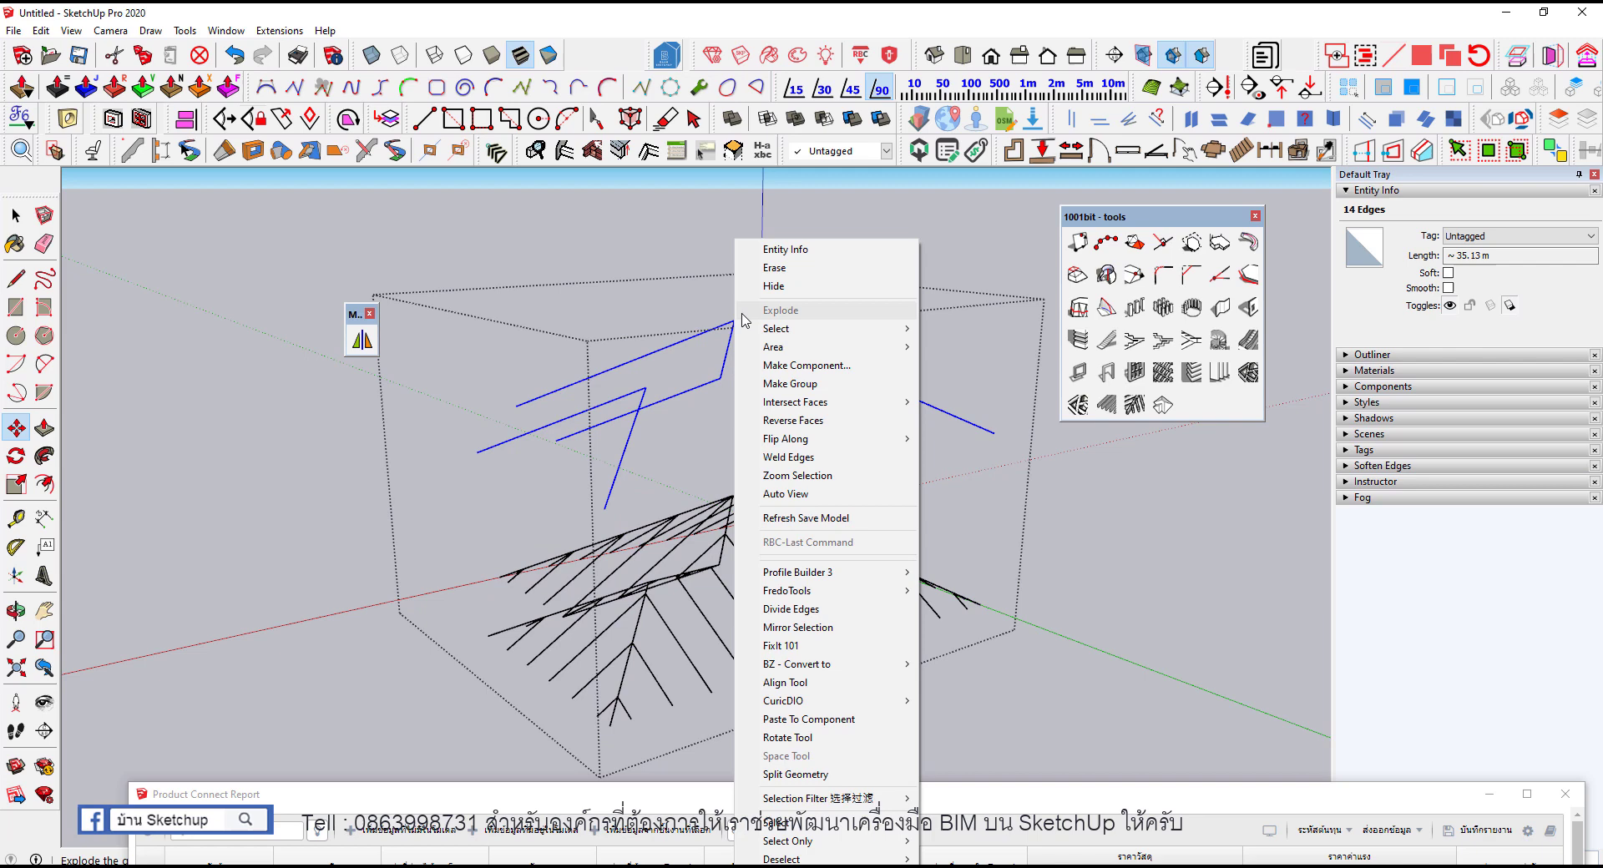
click(809, 365)
text(ตะเข้)
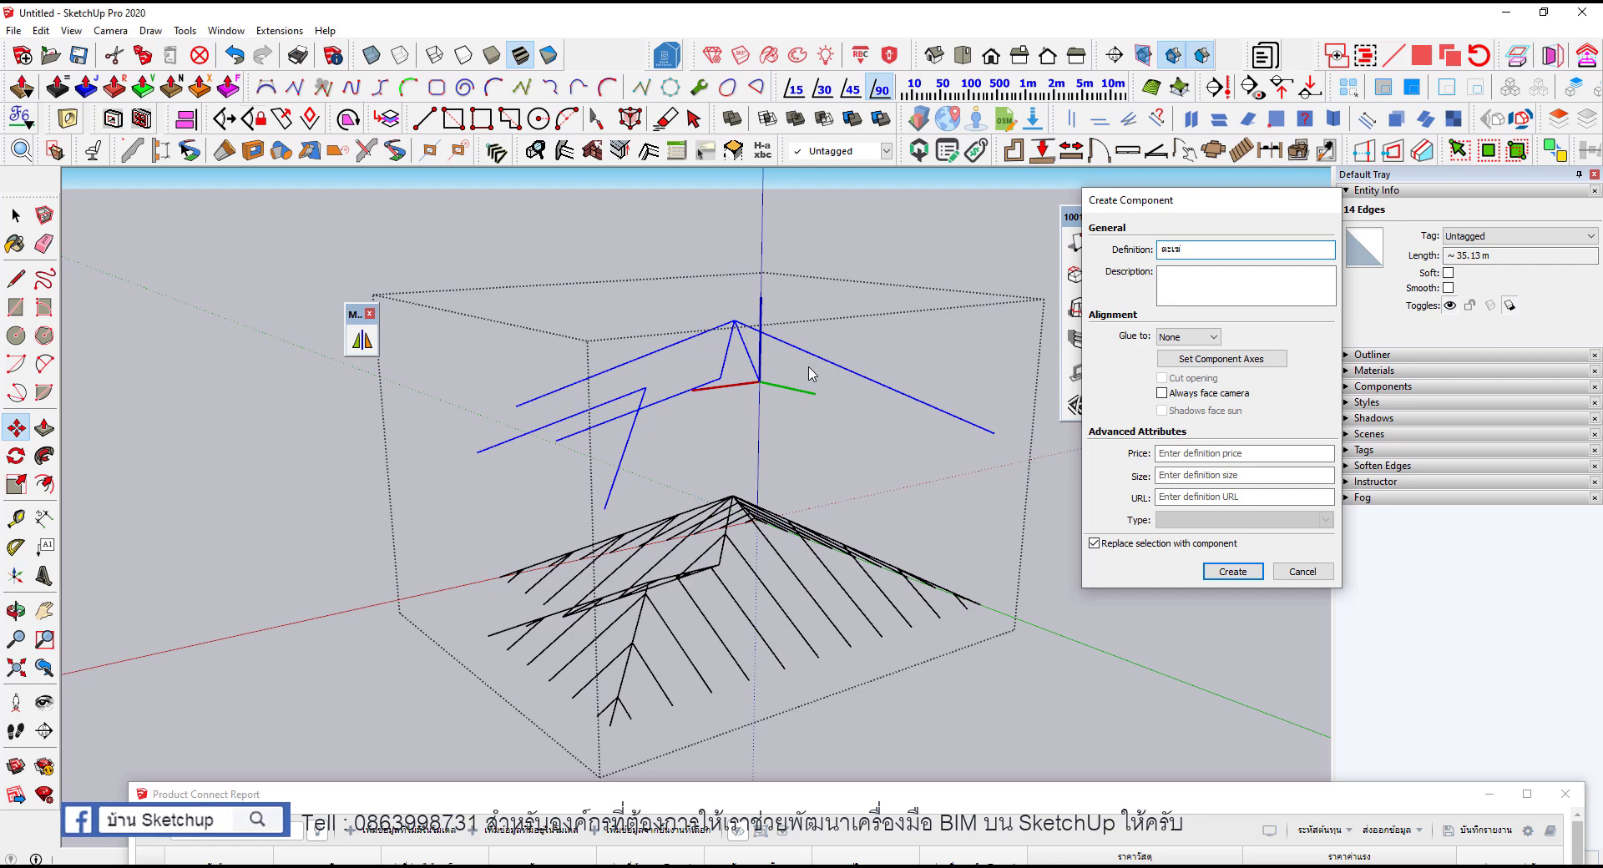
key(Return)
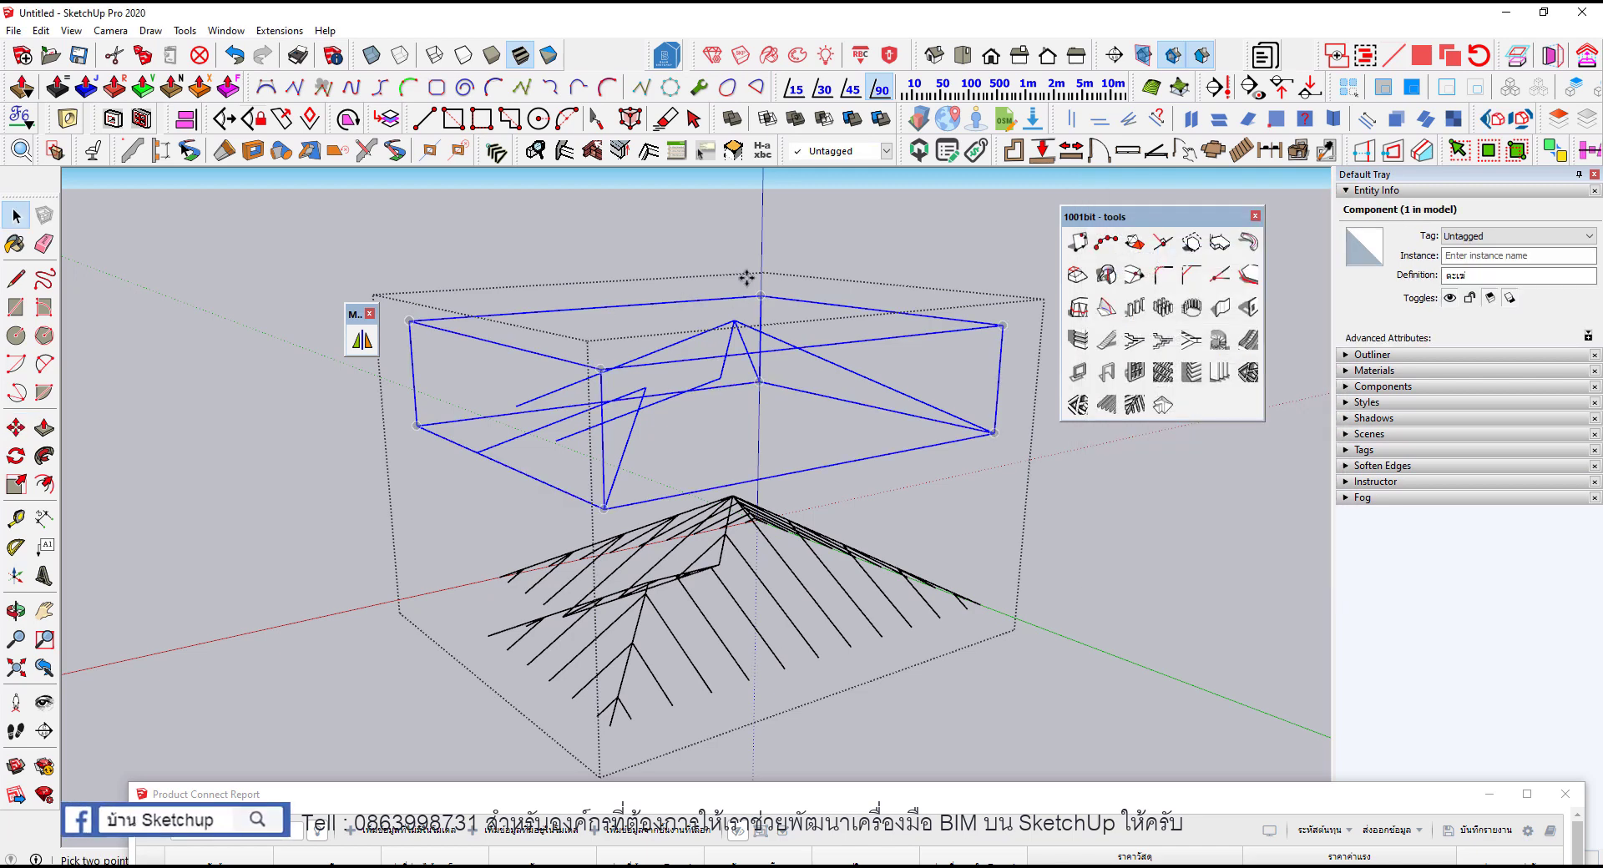
Step: Move the new component down onto the roof apex and clear the selection
click(734, 319)
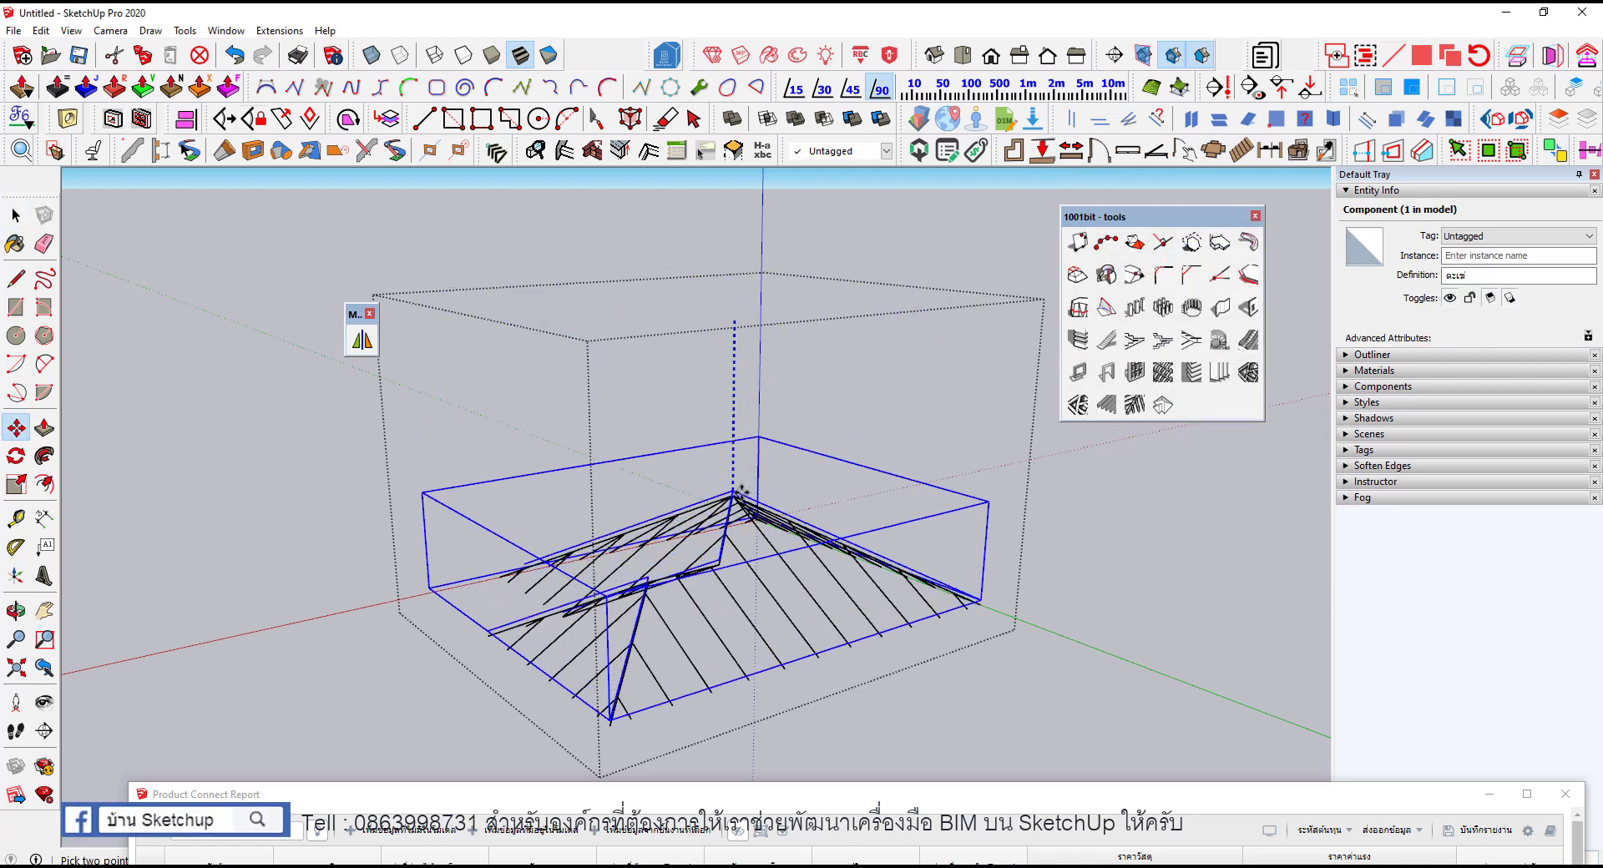
click(738, 499)
scroll(738, 500, up, 5)
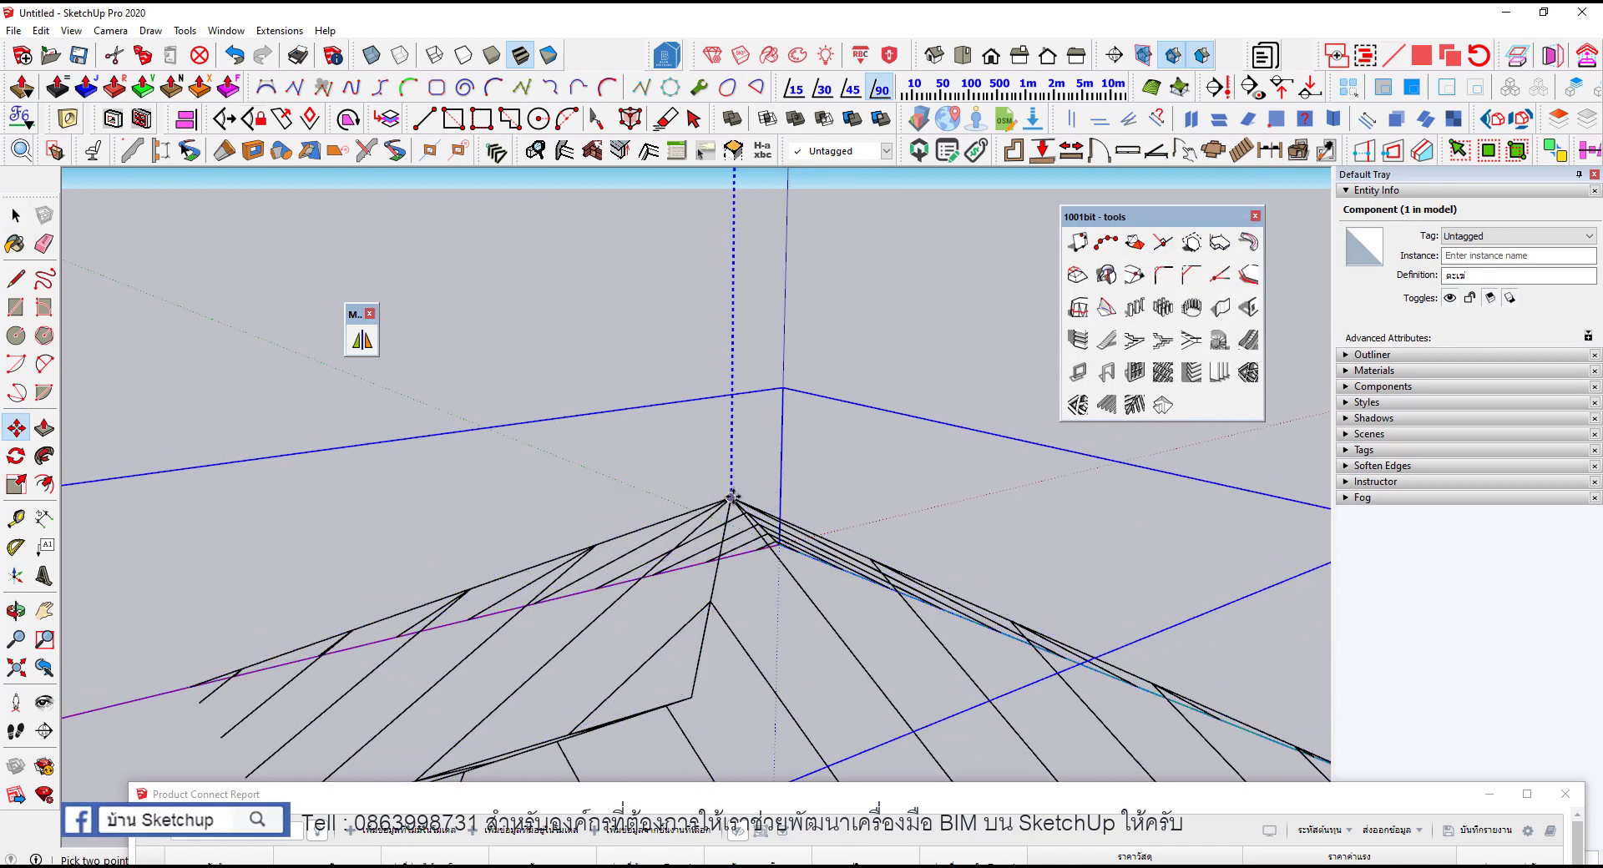
scroll(720, 354, down, 3)
middle_drag(720, 353, 587, 412)
key(space)
key(Delete)
mouse_move(816, 665)
middle_down()
mouse_move(573, 454)
mouse_move(693, 668)
middle_up()
scroll(693, 668, up, 3)
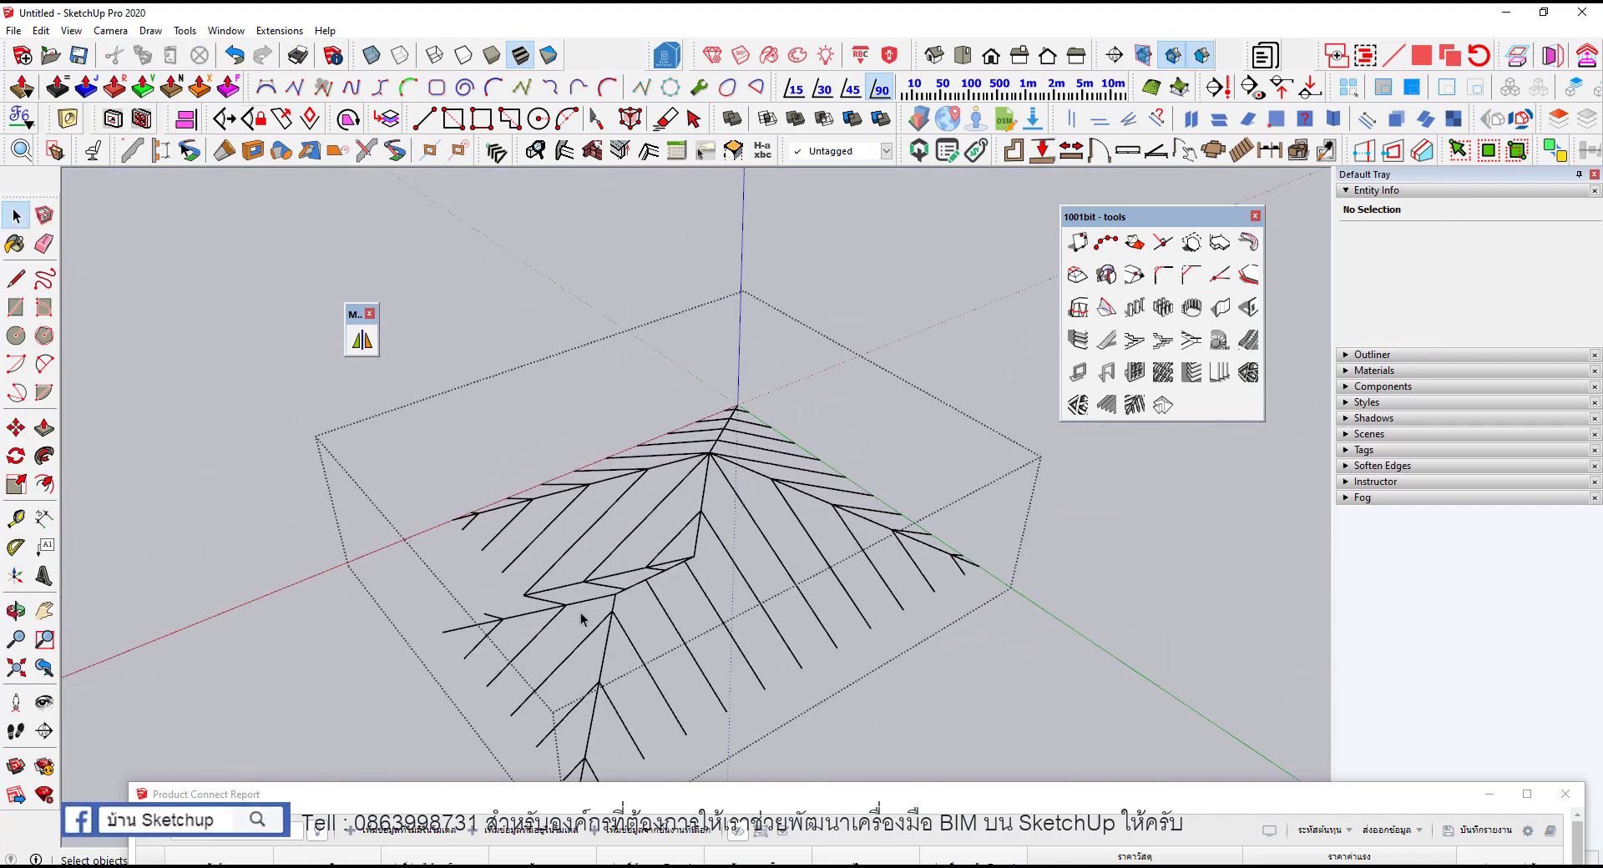
Step: Pick the 2.00 m ridge edge and draw a short new line next to it
click(644, 584)
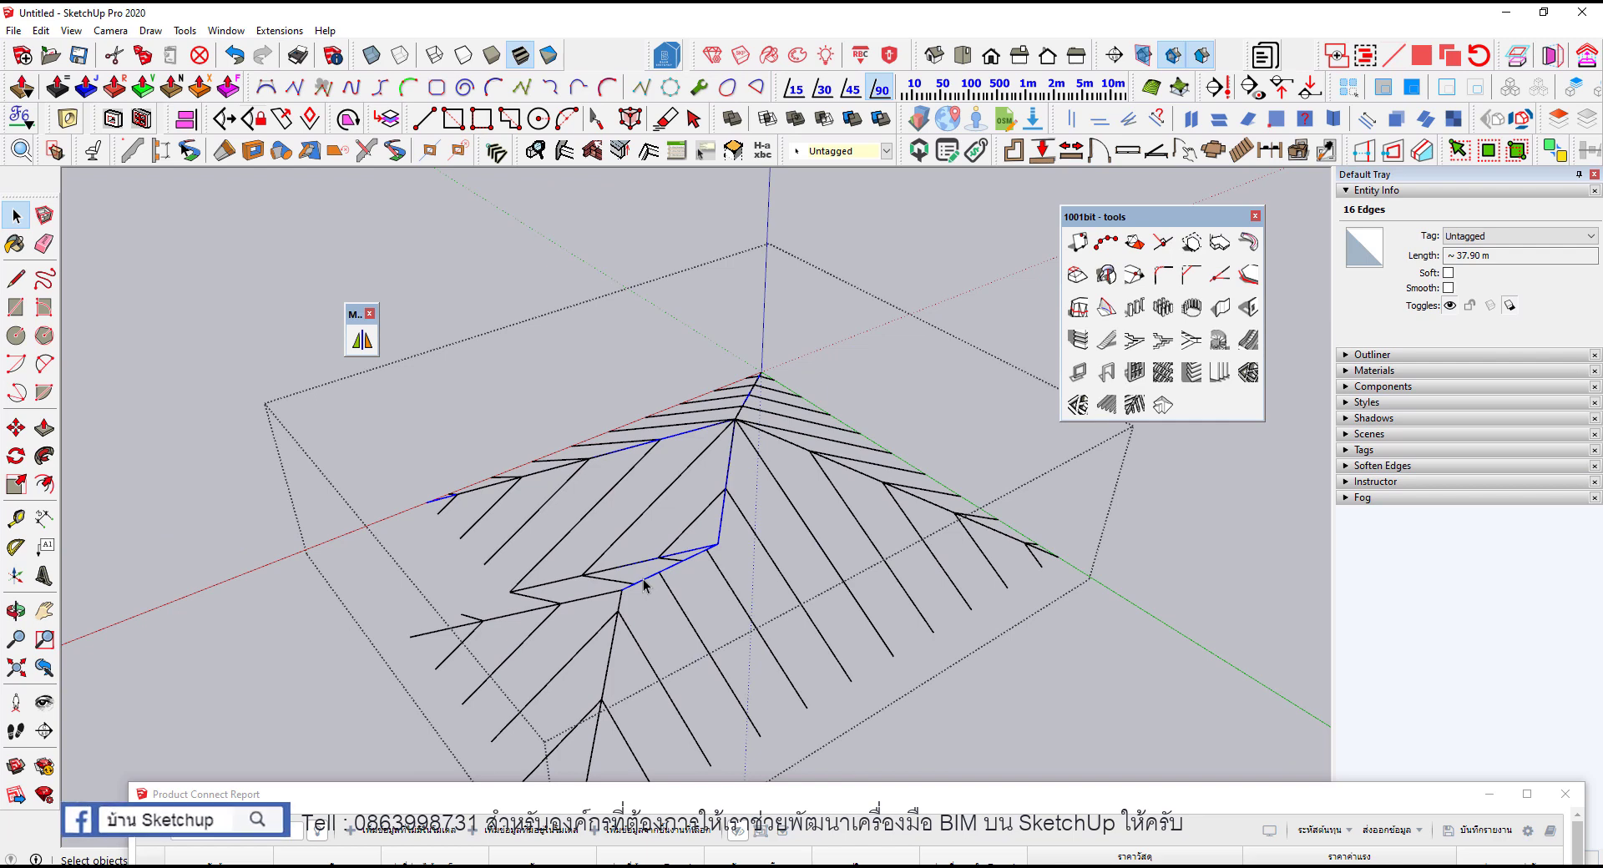
right_click(644, 584)
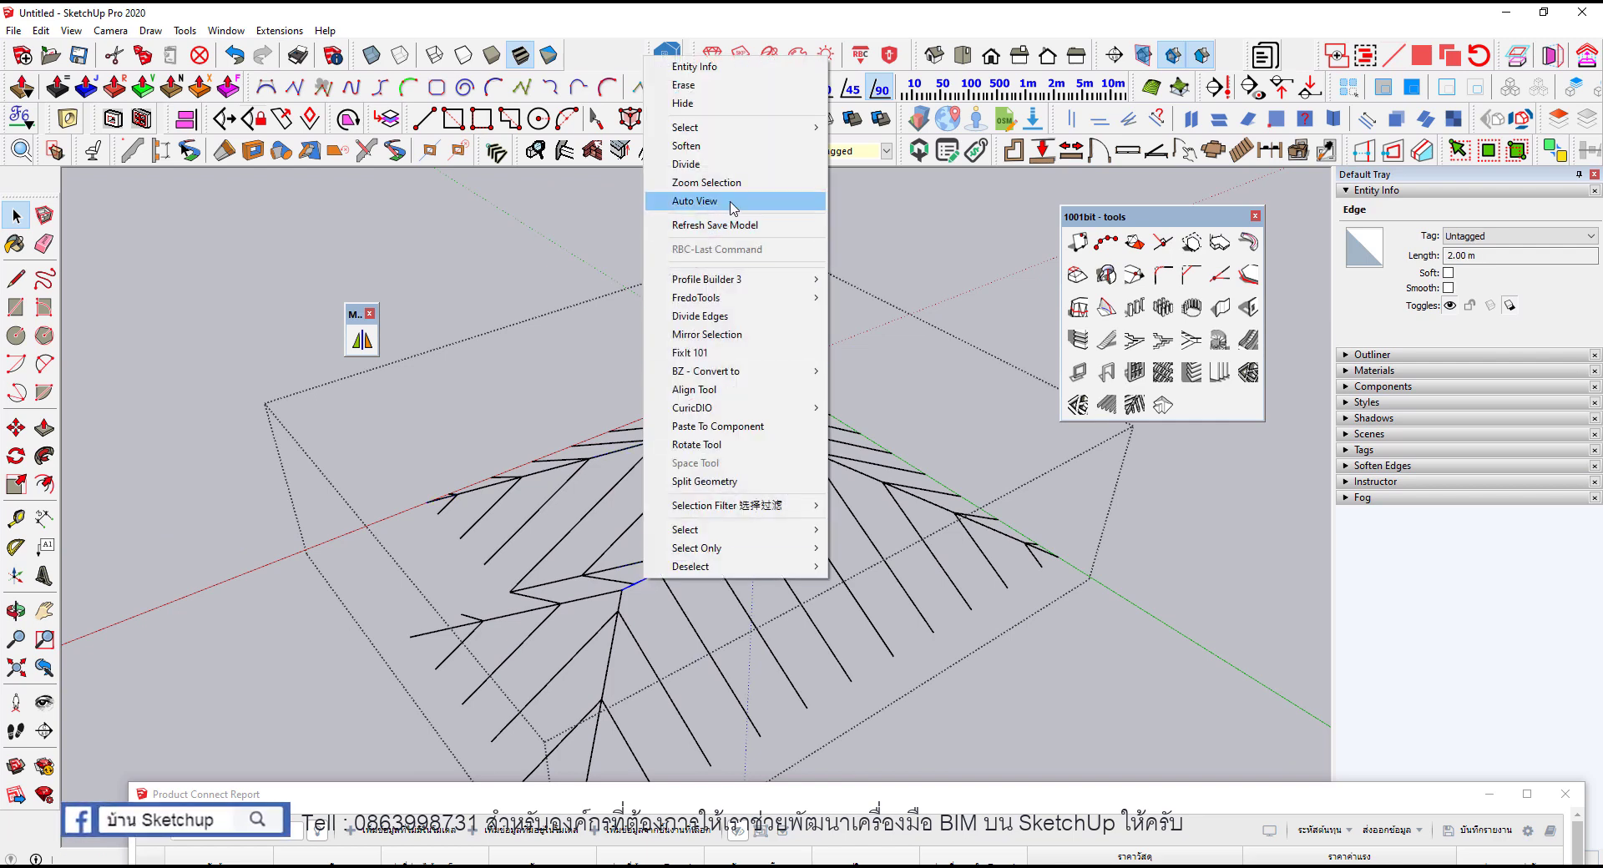
click(639, 587)
scroll(643, 588, up, 1)
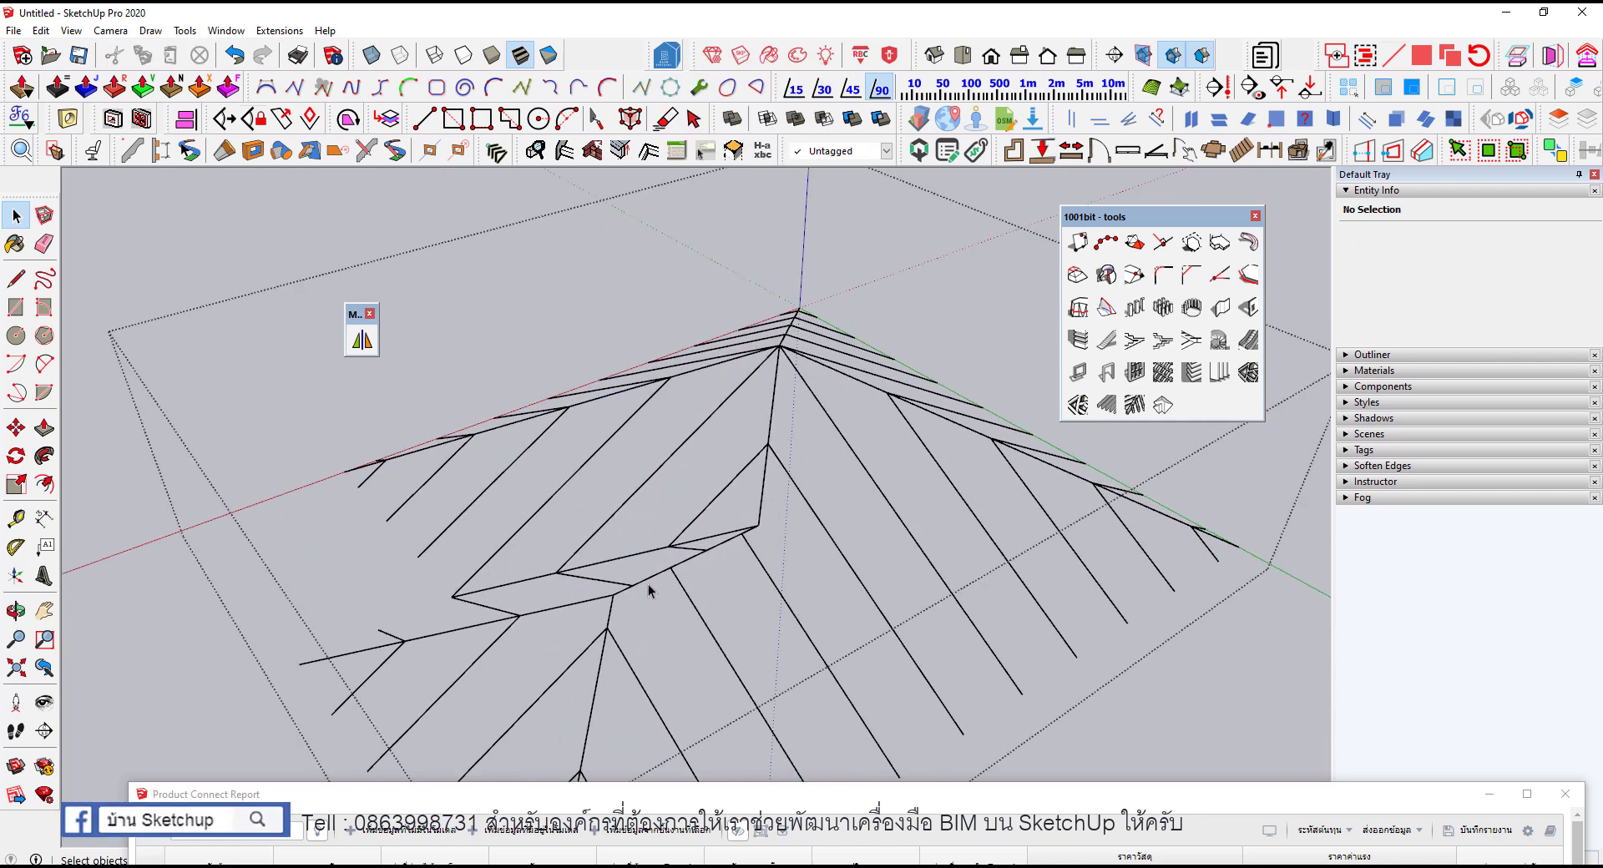
click(648, 584)
key(l)
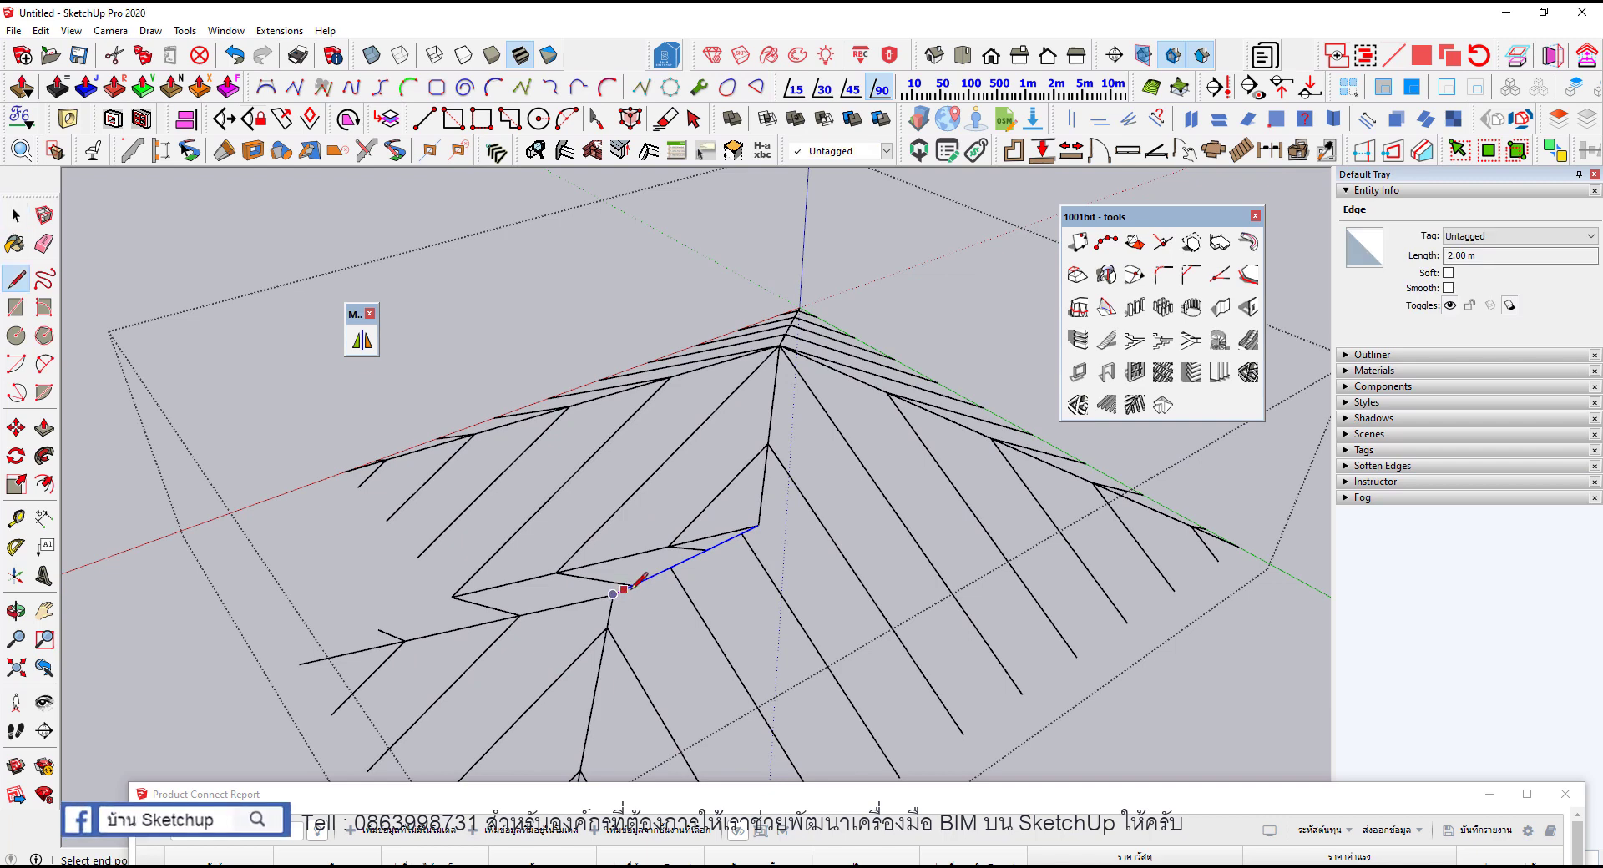
click(670, 568)
key(space)
Step: Turn the two selected ridge edges into a new component
click(662, 573)
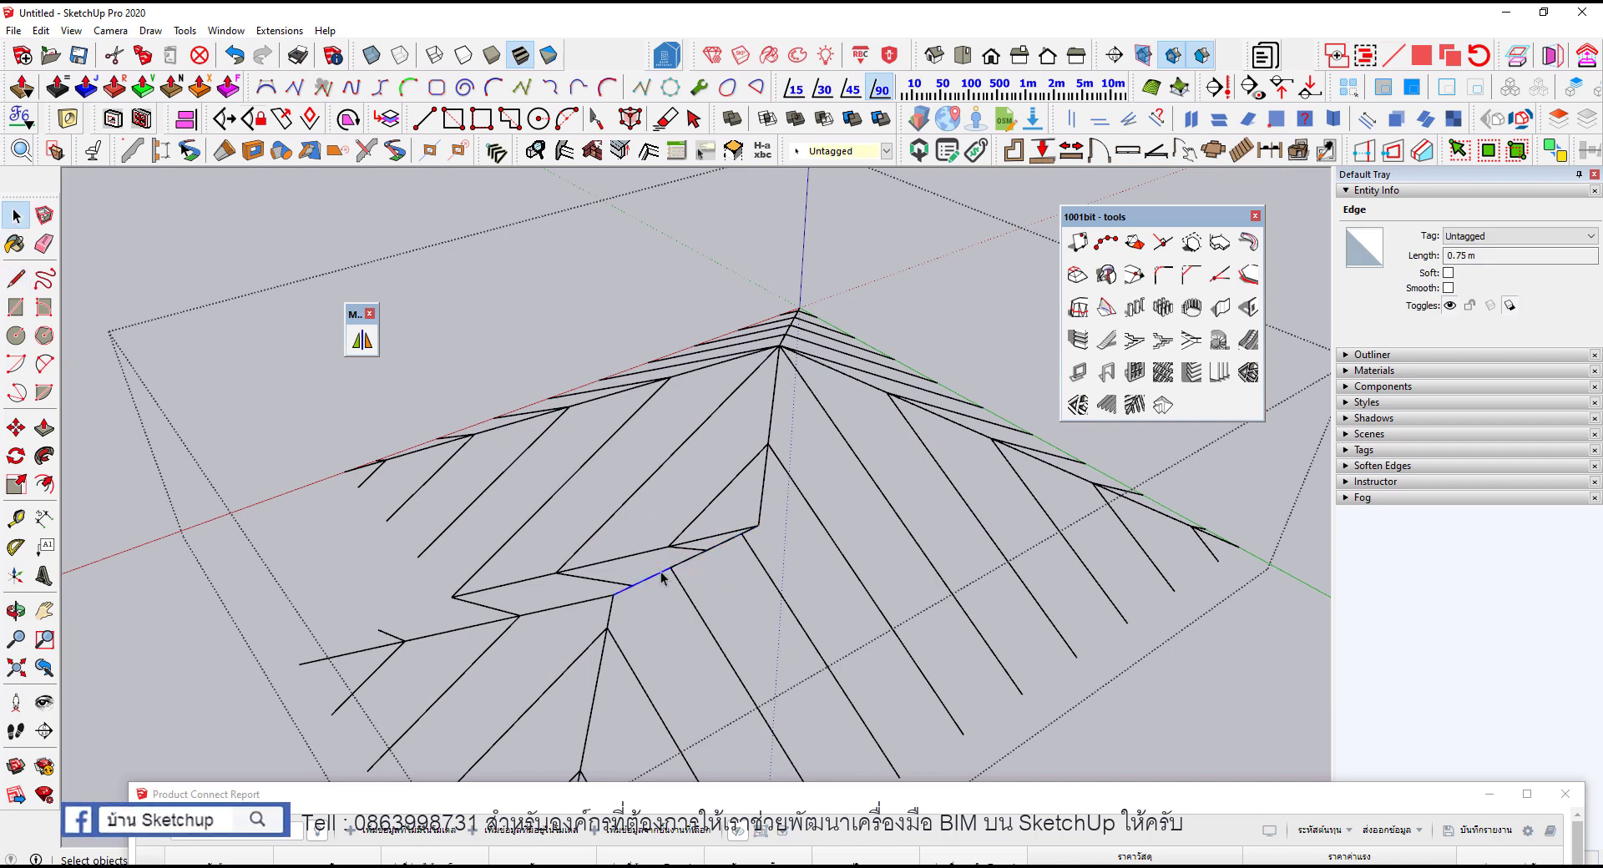
right_click(684, 570)
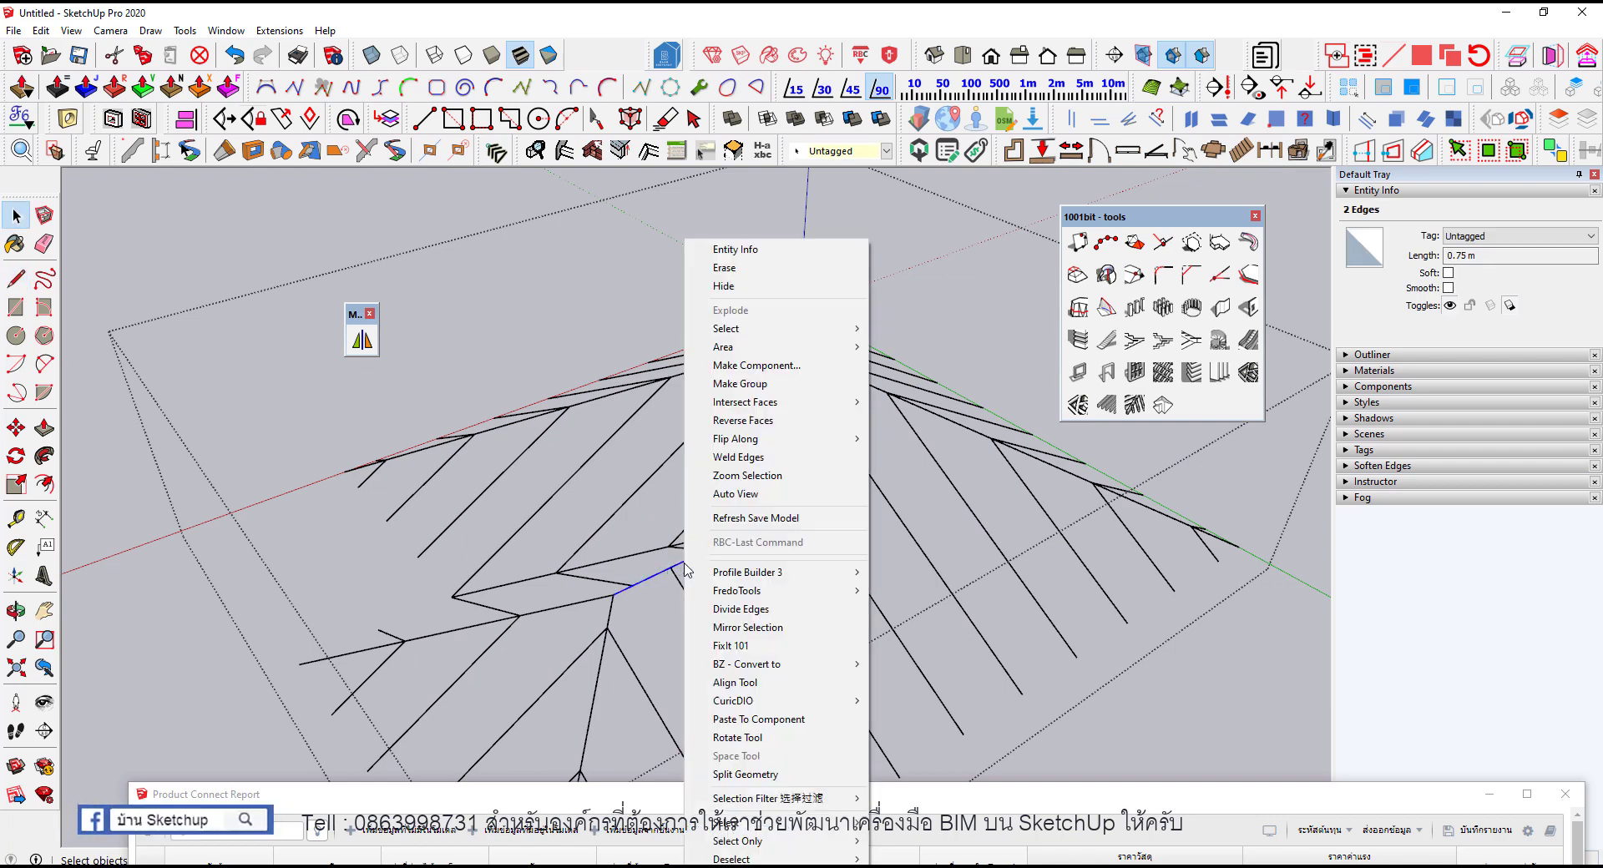
click(768, 361)
text(ลกไก)
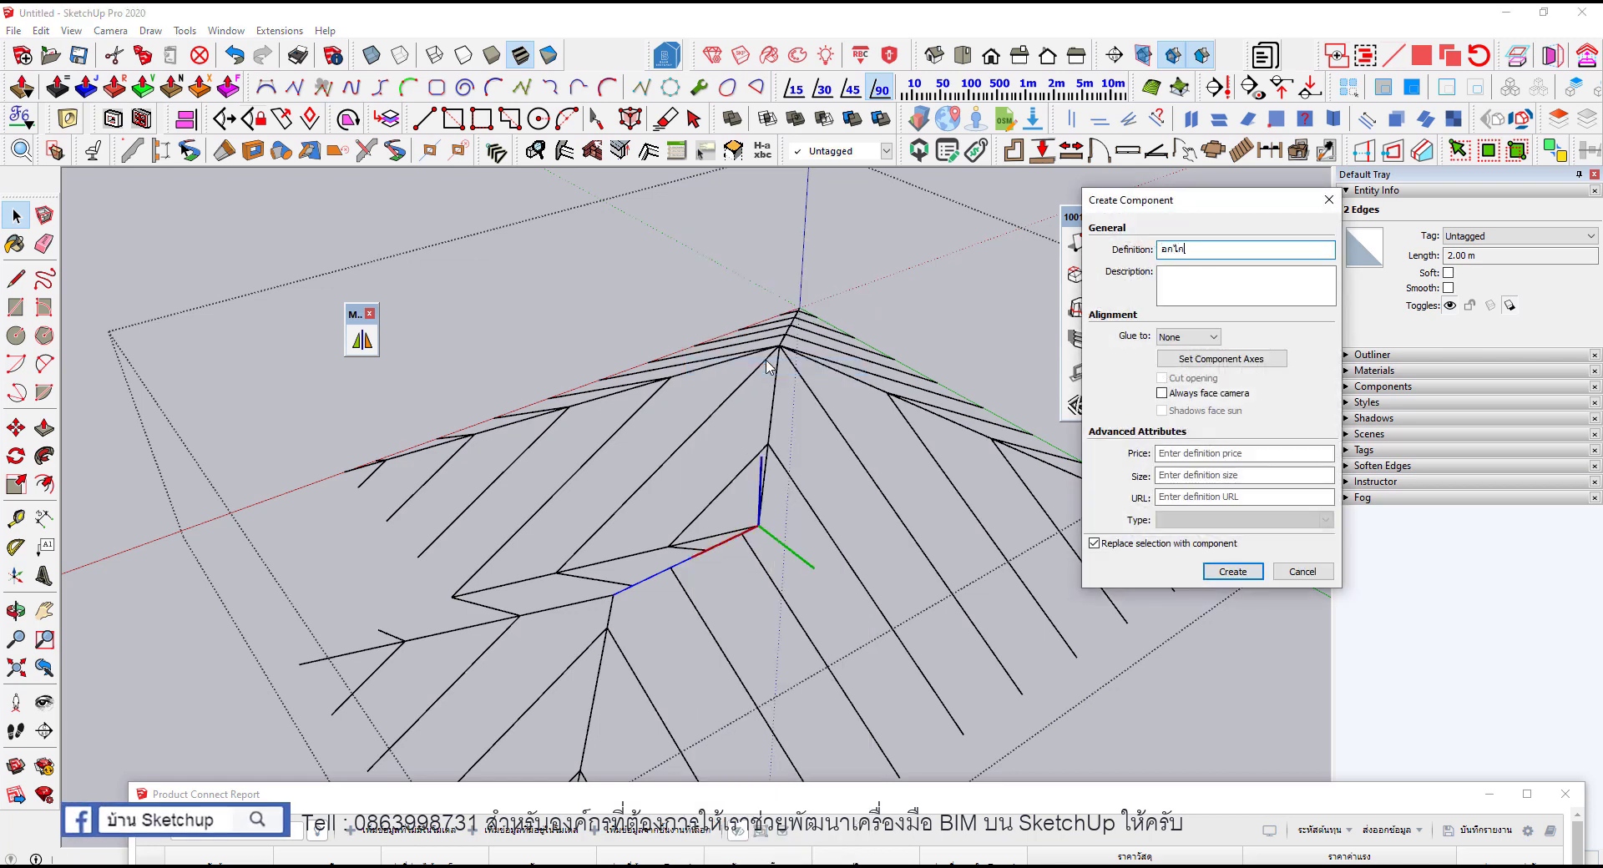
key(Return)
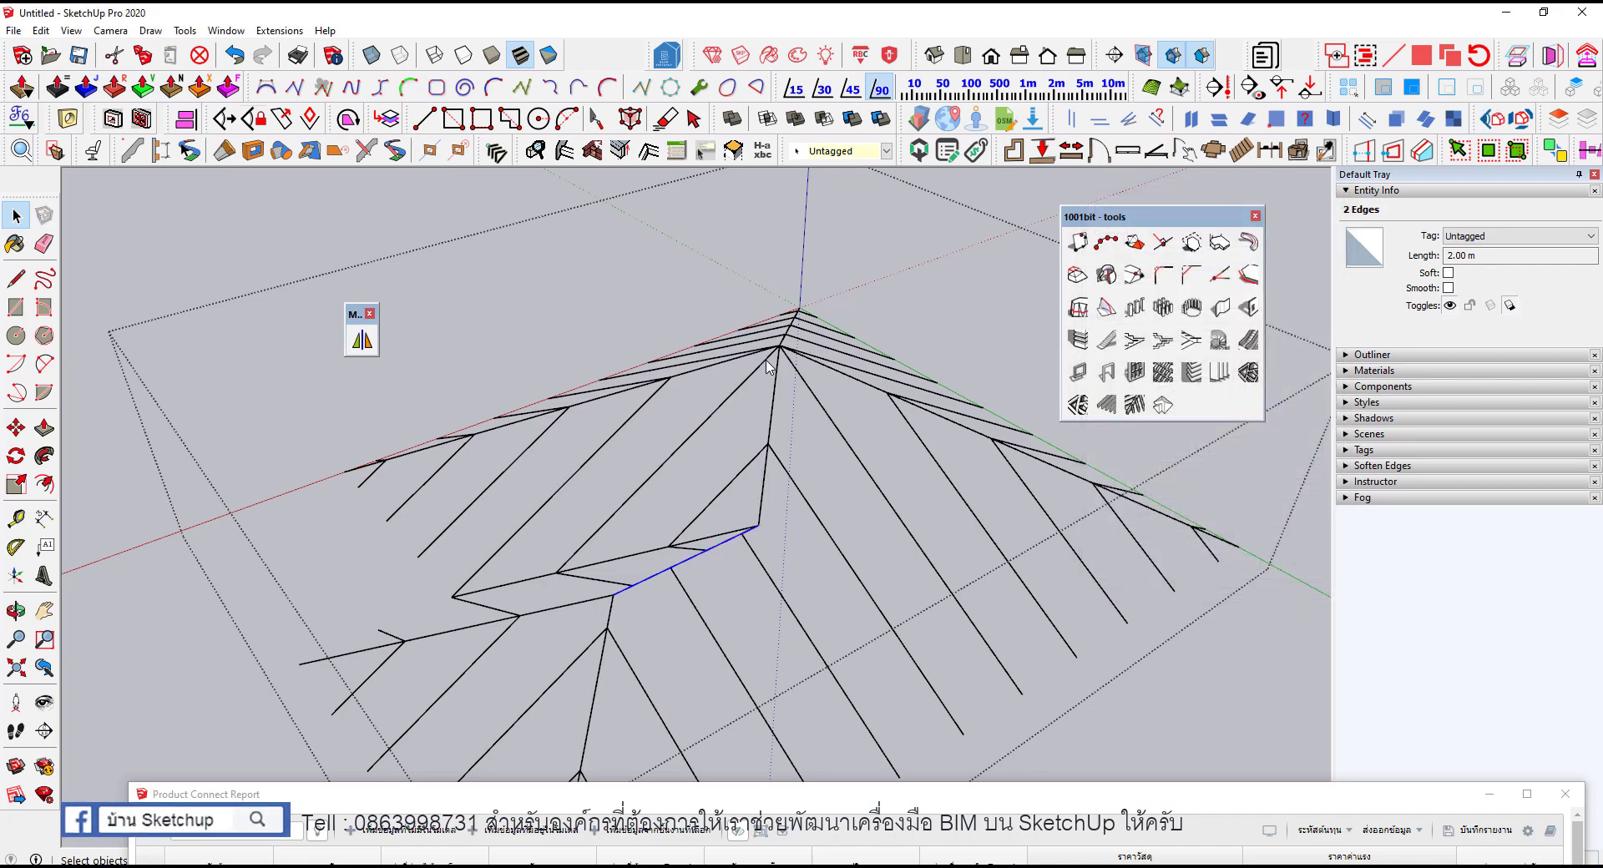
mouse_move(768, 365)
middle_down()
mouse_move(637, 572)
mouse_move(708, 615)
mouse_move(548, 527)
mouse_move(684, 524)
mouse_move(756, 549)
mouse_move(682, 524)
mouse_move(769, 465)
mouse_move(715, 544)
mouse_move(730, 551)
mouse_move(727, 250)
mouse_move(685, 603)
middle_up()
Step: Show the house layer using the Curic LA layer manager
scroll(683, 524, up, 1)
scroll(683, 524, up, 2)
scroll(683, 524, up, 1)
key(l)
click(991, 475)
Step: Draw a vertical post line down from the eave point of the roof
key(l)
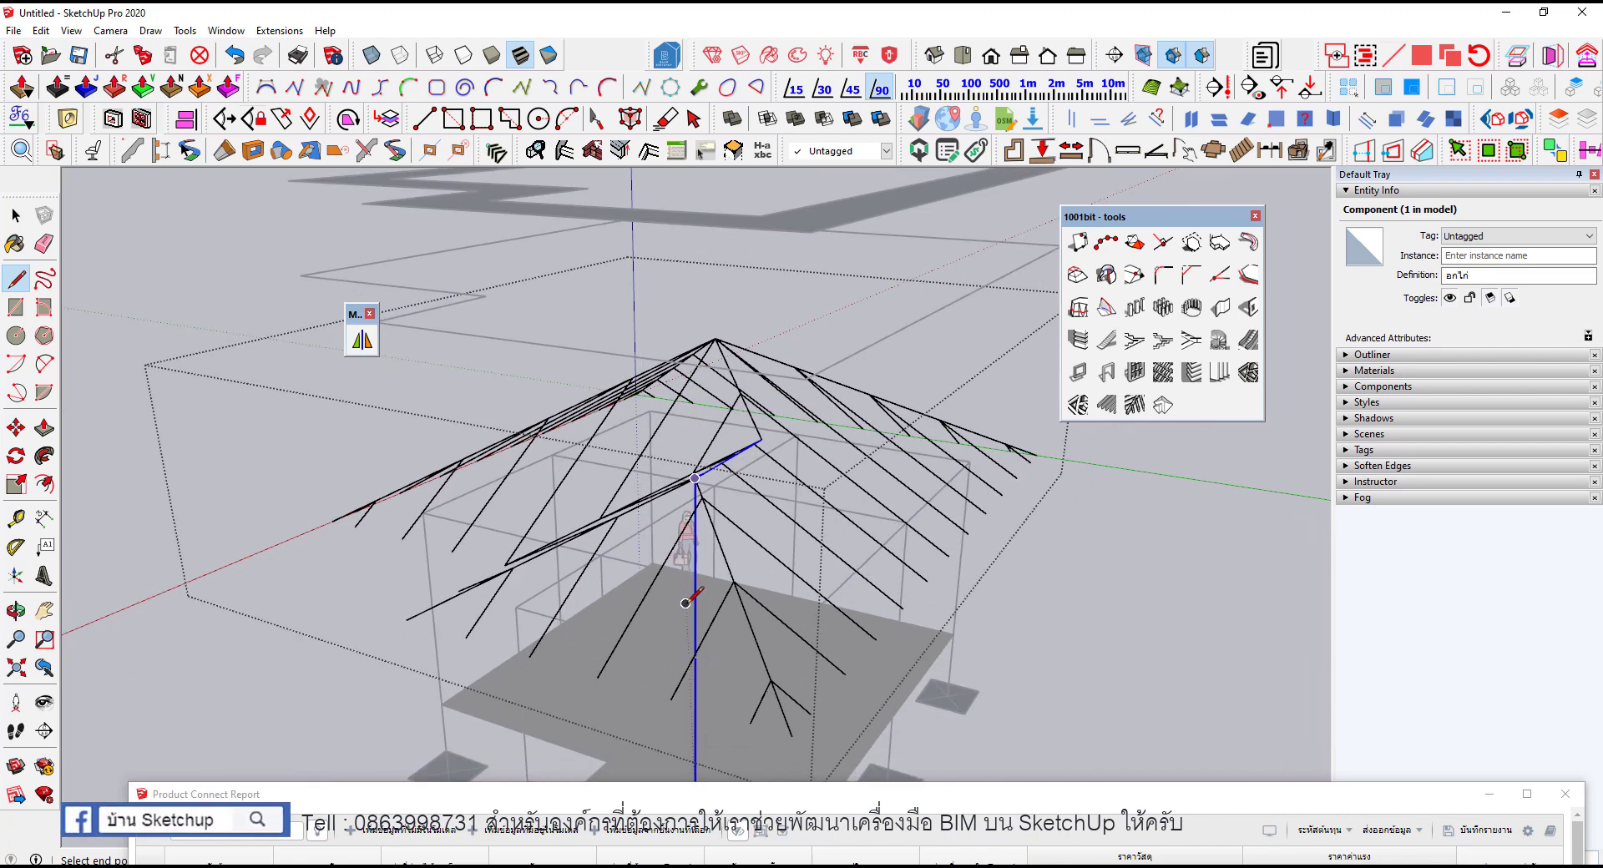
mouse_move(785, 535)
middle_down()
mouse_move(608, 543)
mouse_move(637, 536)
mouse_move(668, 468)
middle_up()
click(668, 444)
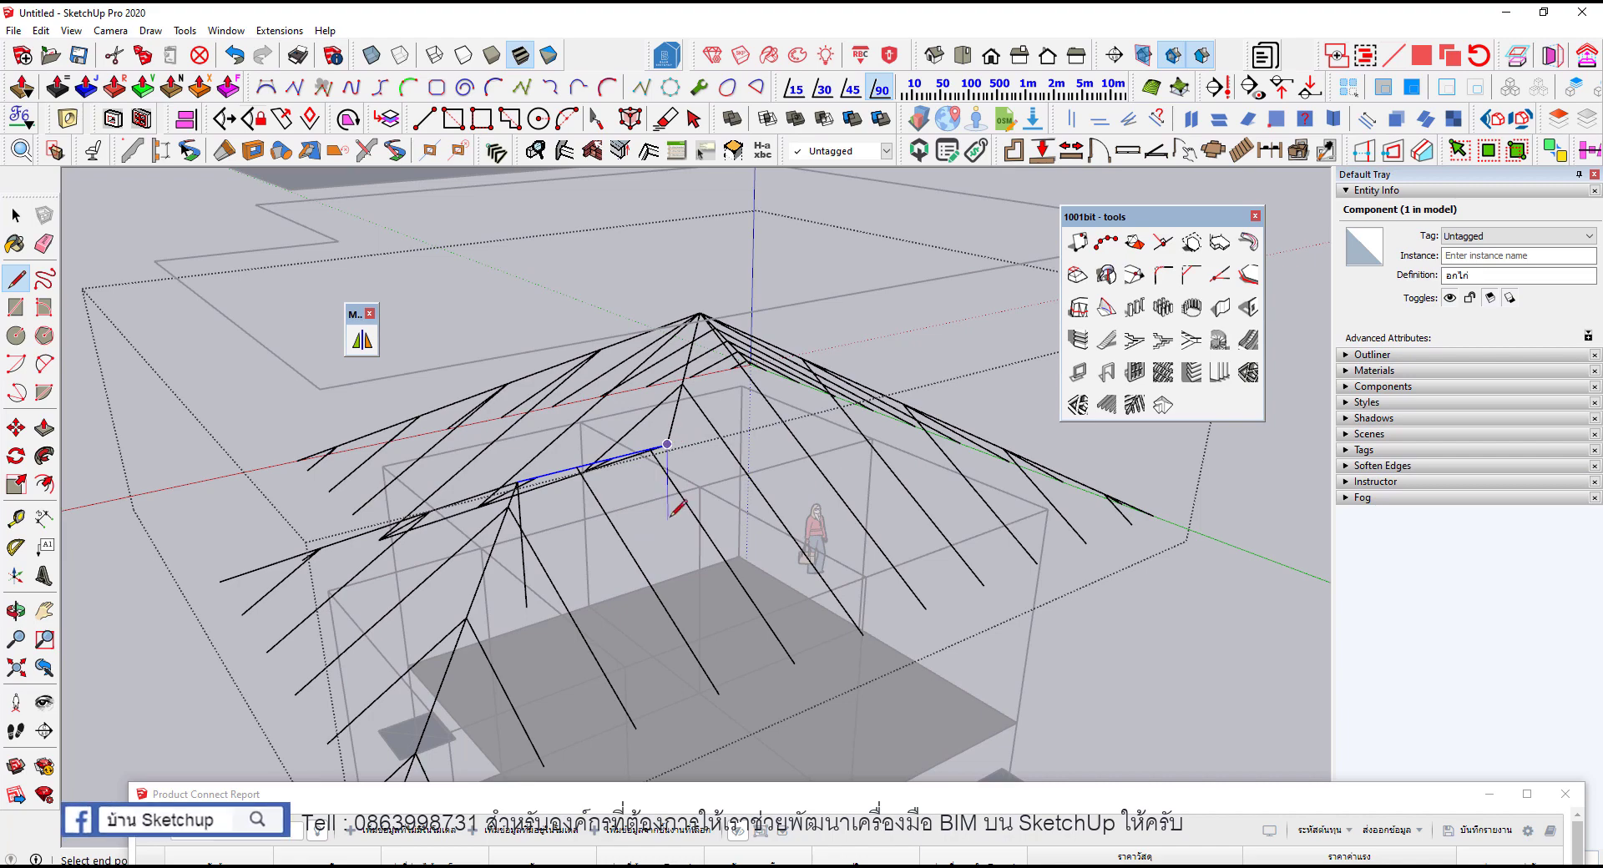
click(668, 547)
mouse_move(643, 505)
middle_down()
mouse_move(830, 561)
mouse_move(937, 483)
middle_up()
key(space)
key(l)
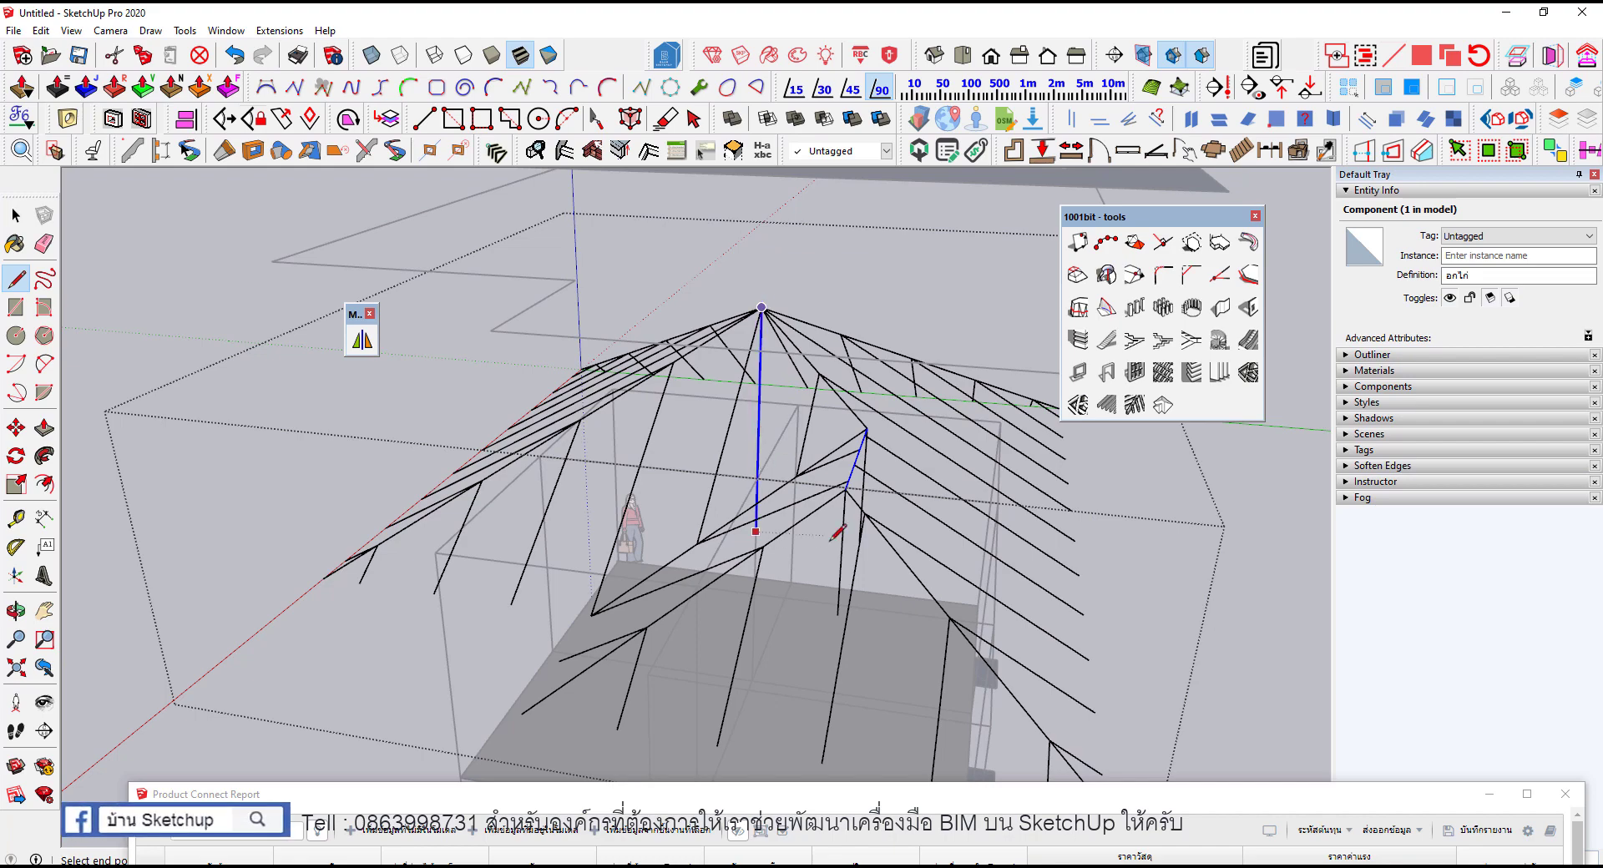
key(space)
middle_drag(847, 599, 578, 587)
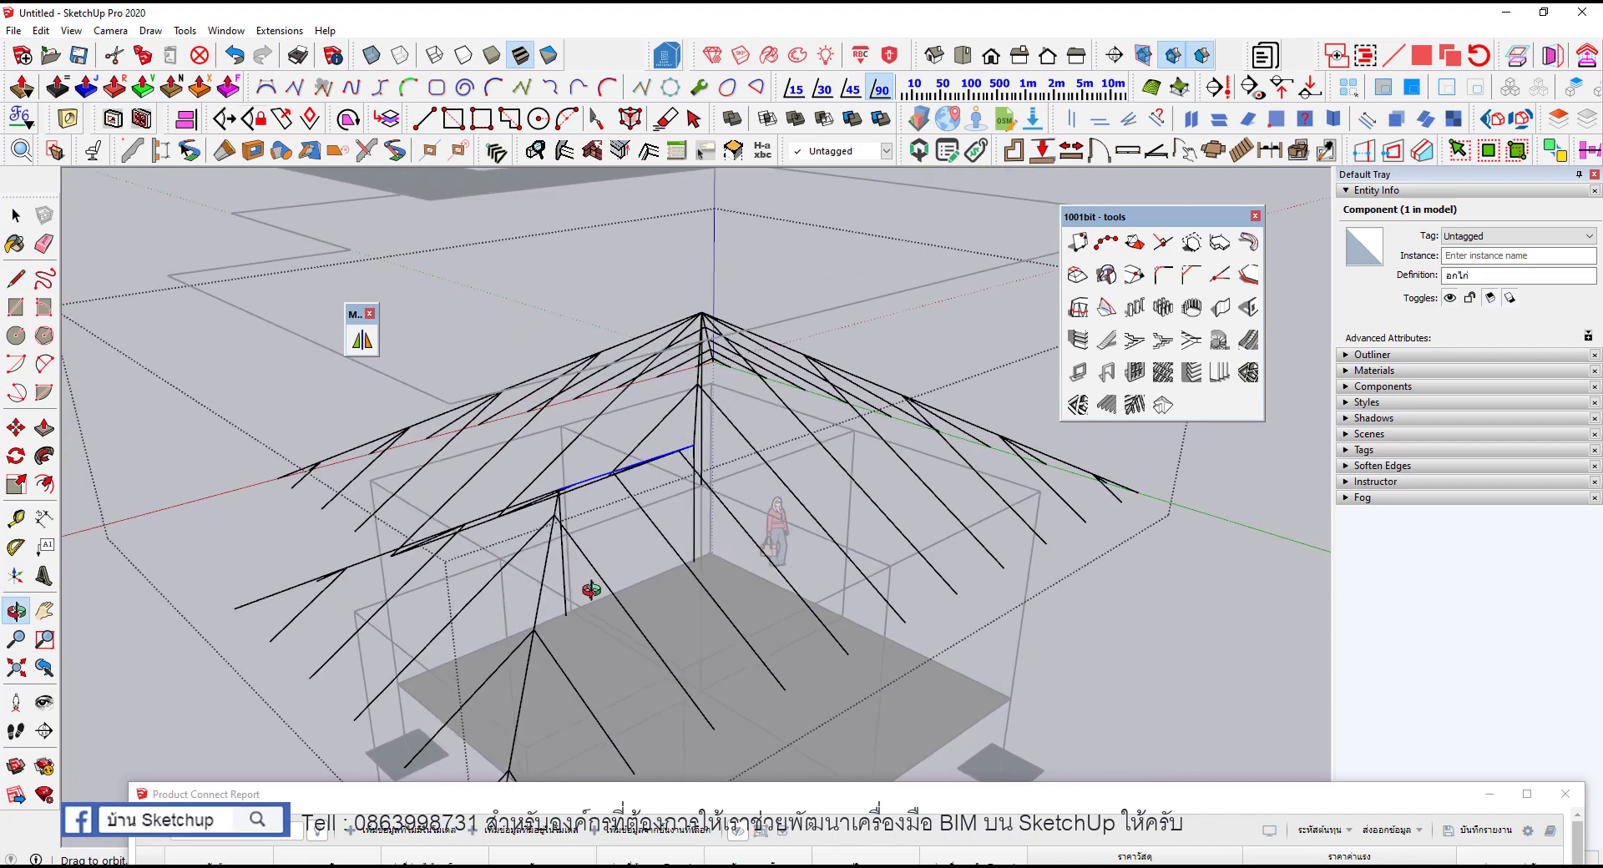
Step: Inside the wall frame group, draw a line from the wall corner that splits the floor area
scroll(578, 588, up, 2)
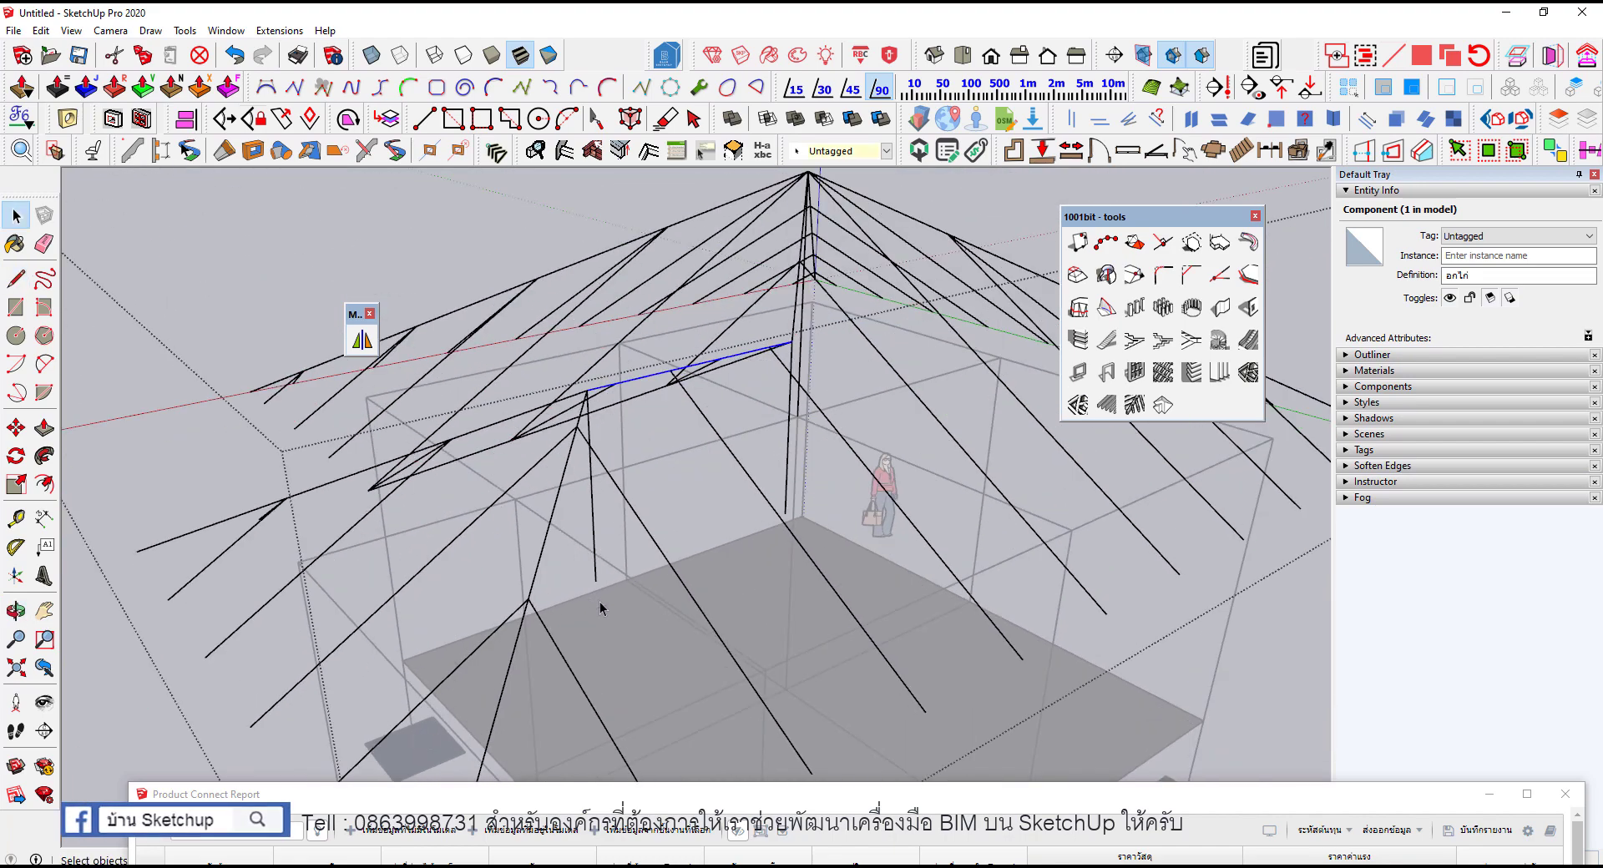
scroll(635, 584, up, 4)
double_click(663, 582)
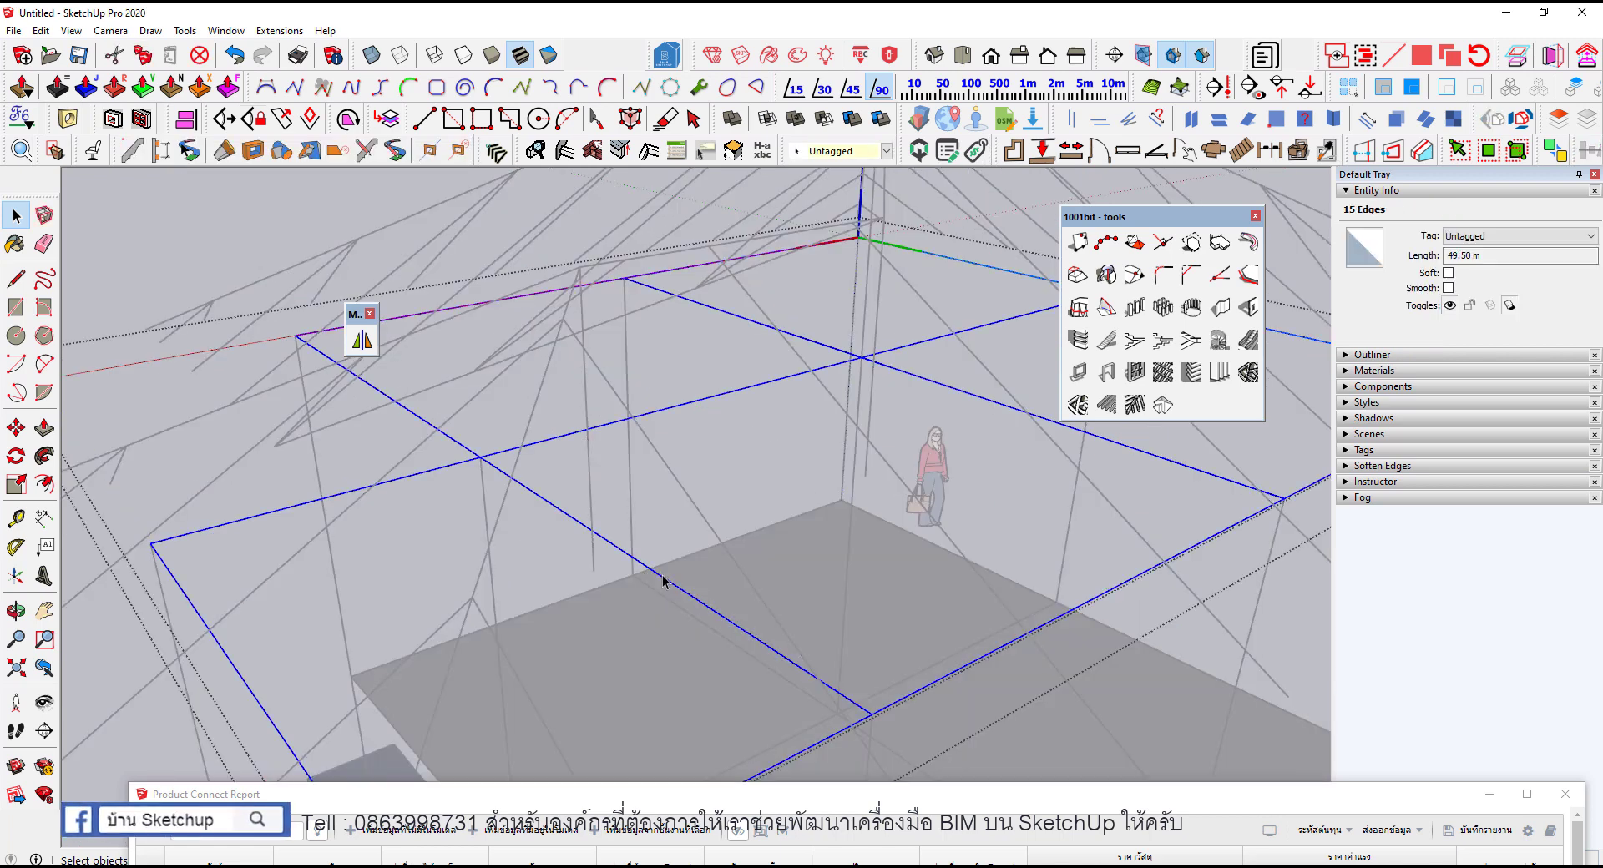
scroll(647, 578, down, 2)
key(l)
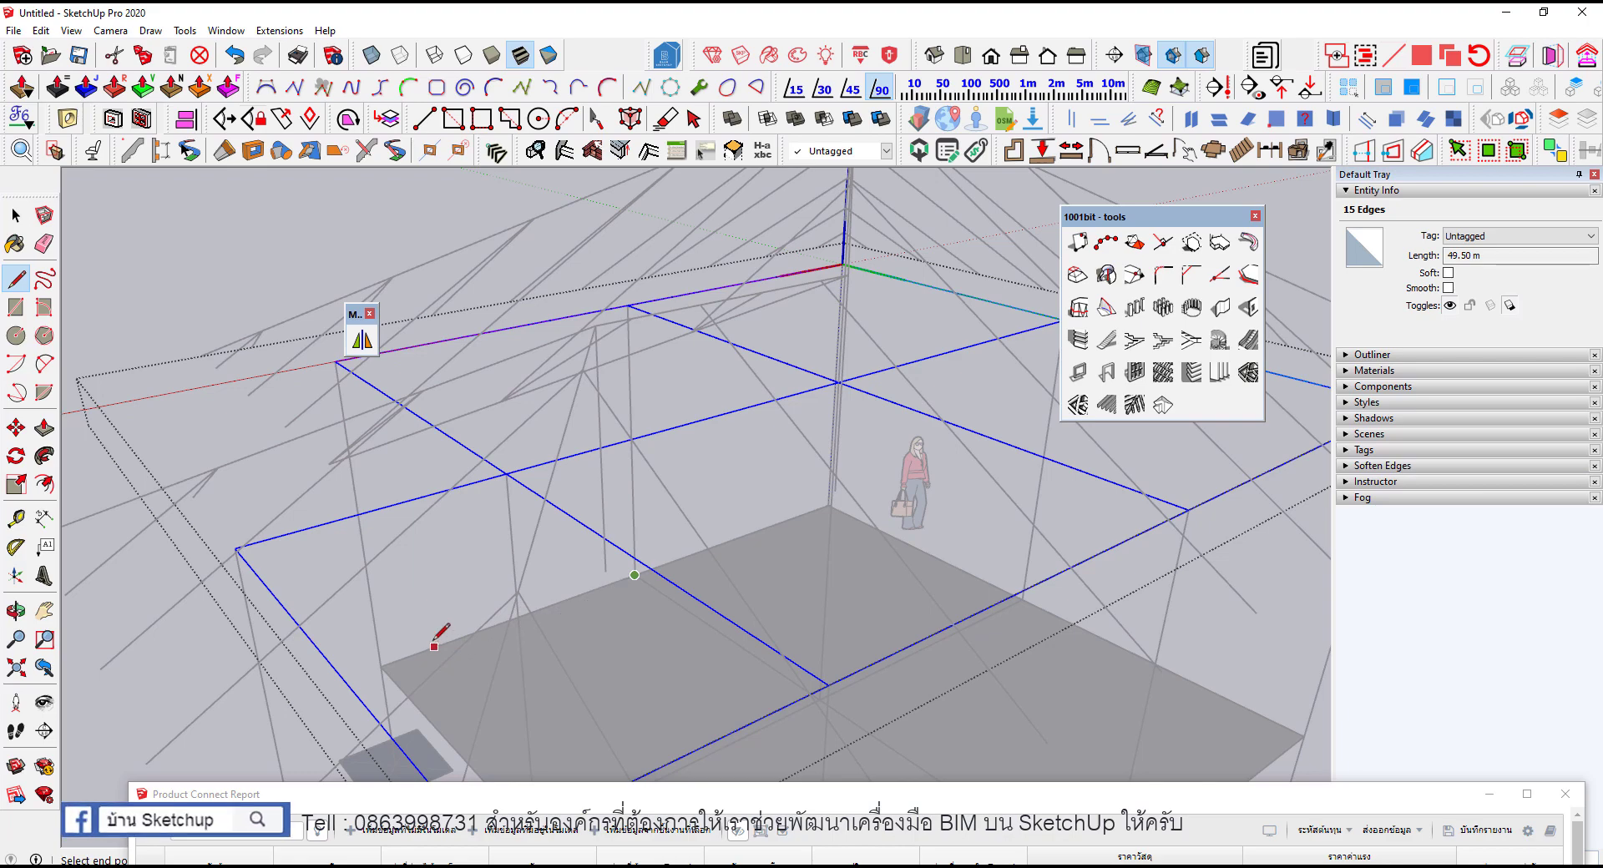
mouse_move(668, 601)
middle_down()
mouse_move(751, 522)
mouse_move(766, 541)
middle_up()
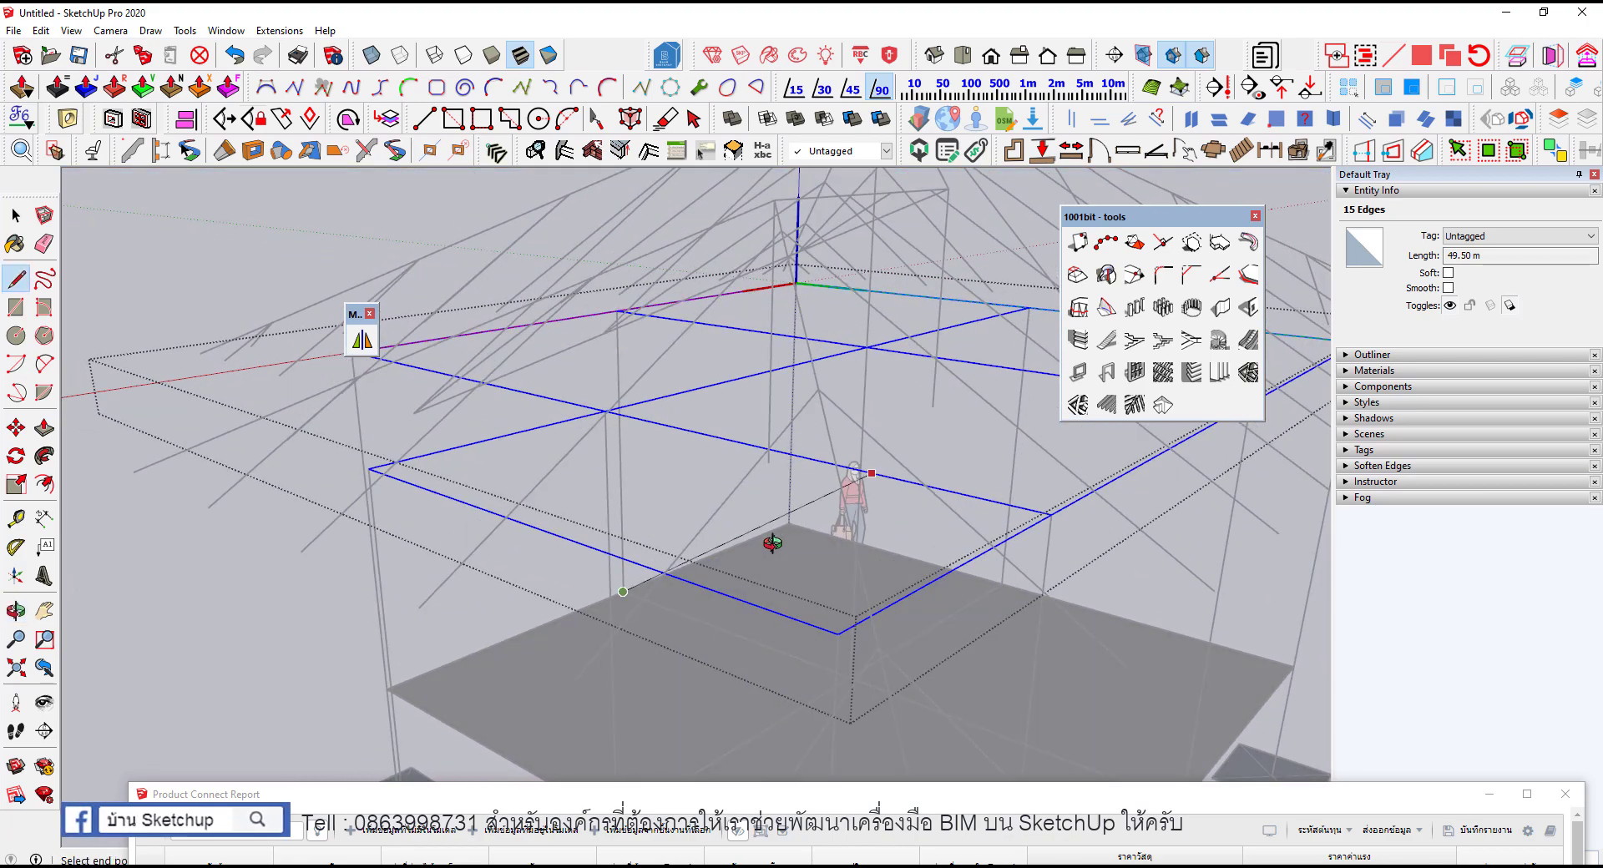
scroll(751, 442, up, 3)
scroll(776, 401, up, 3)
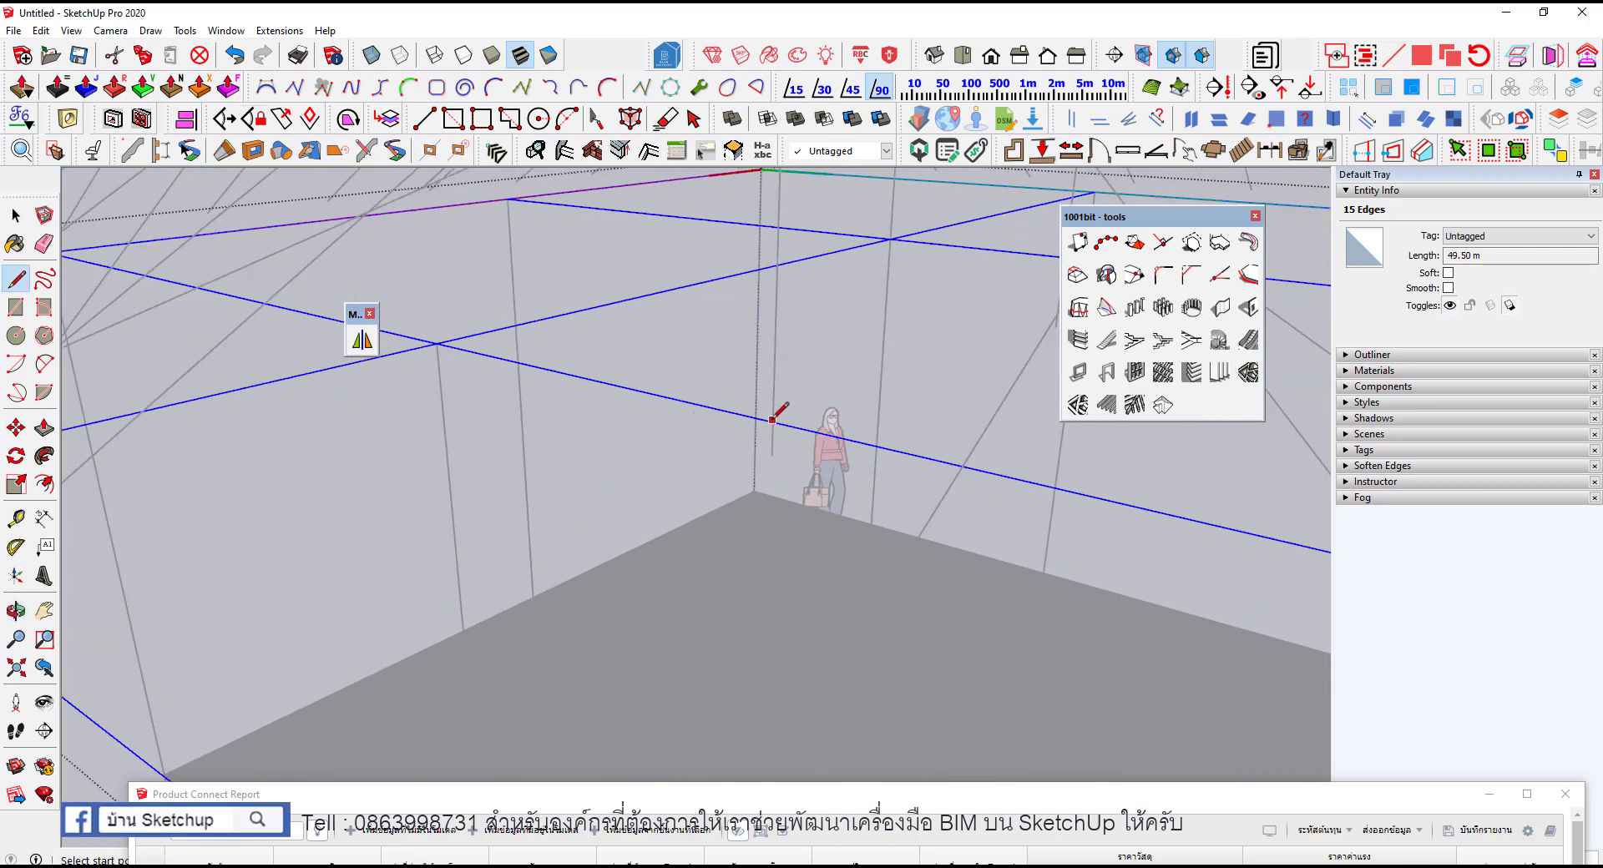
mouse_move(772, 430)
middle_down()
mouse_move(601, 458)
mouse_move(619, 464)
middle_up()
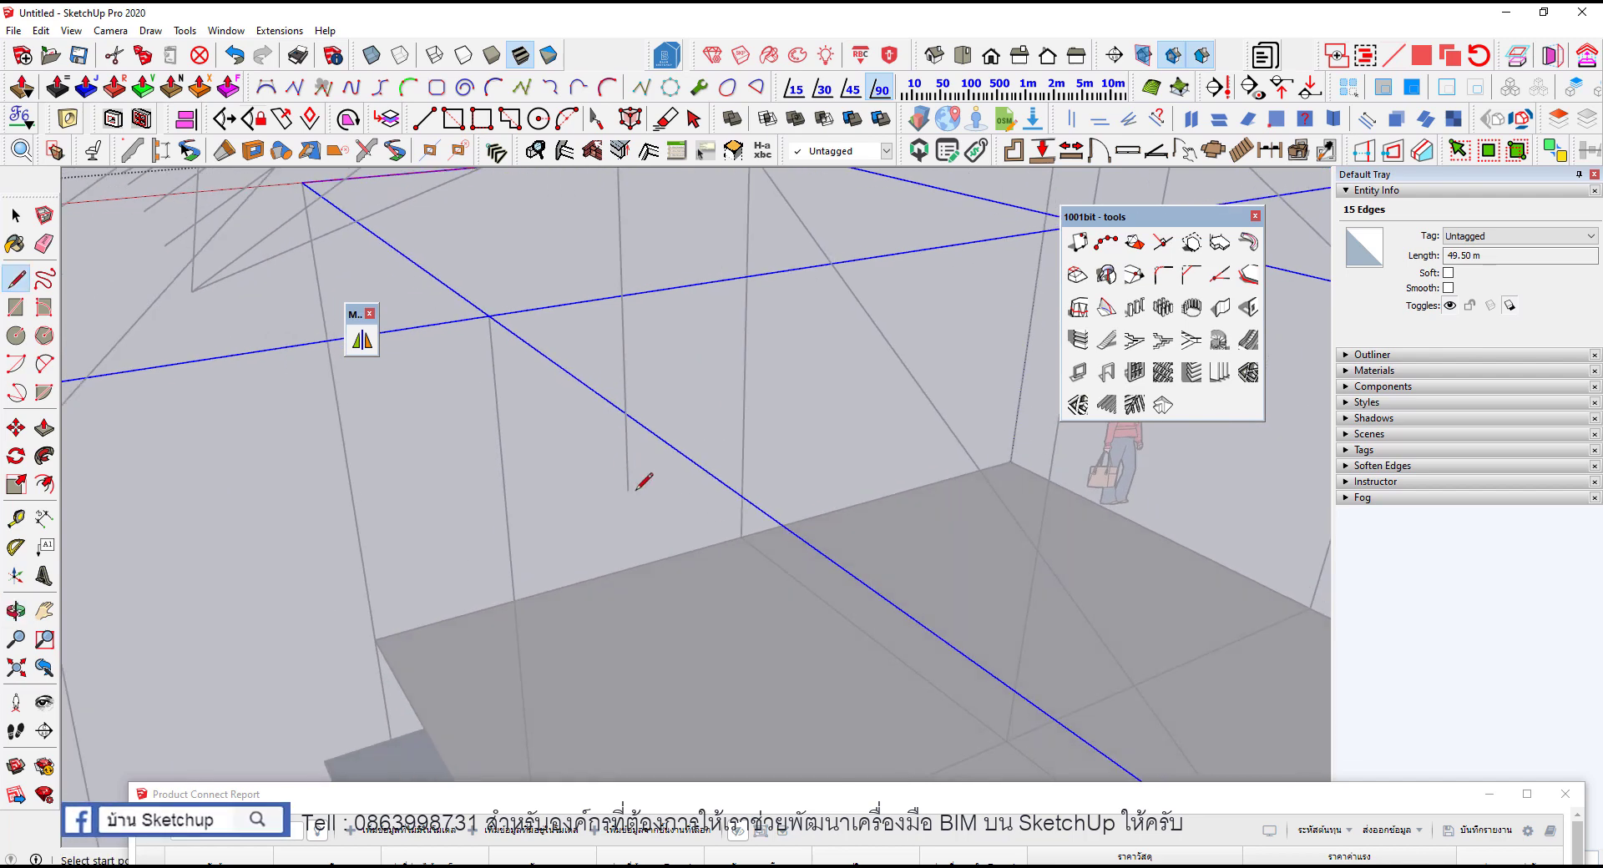
click(628, 490)
scroll(590, 510, down, 4)
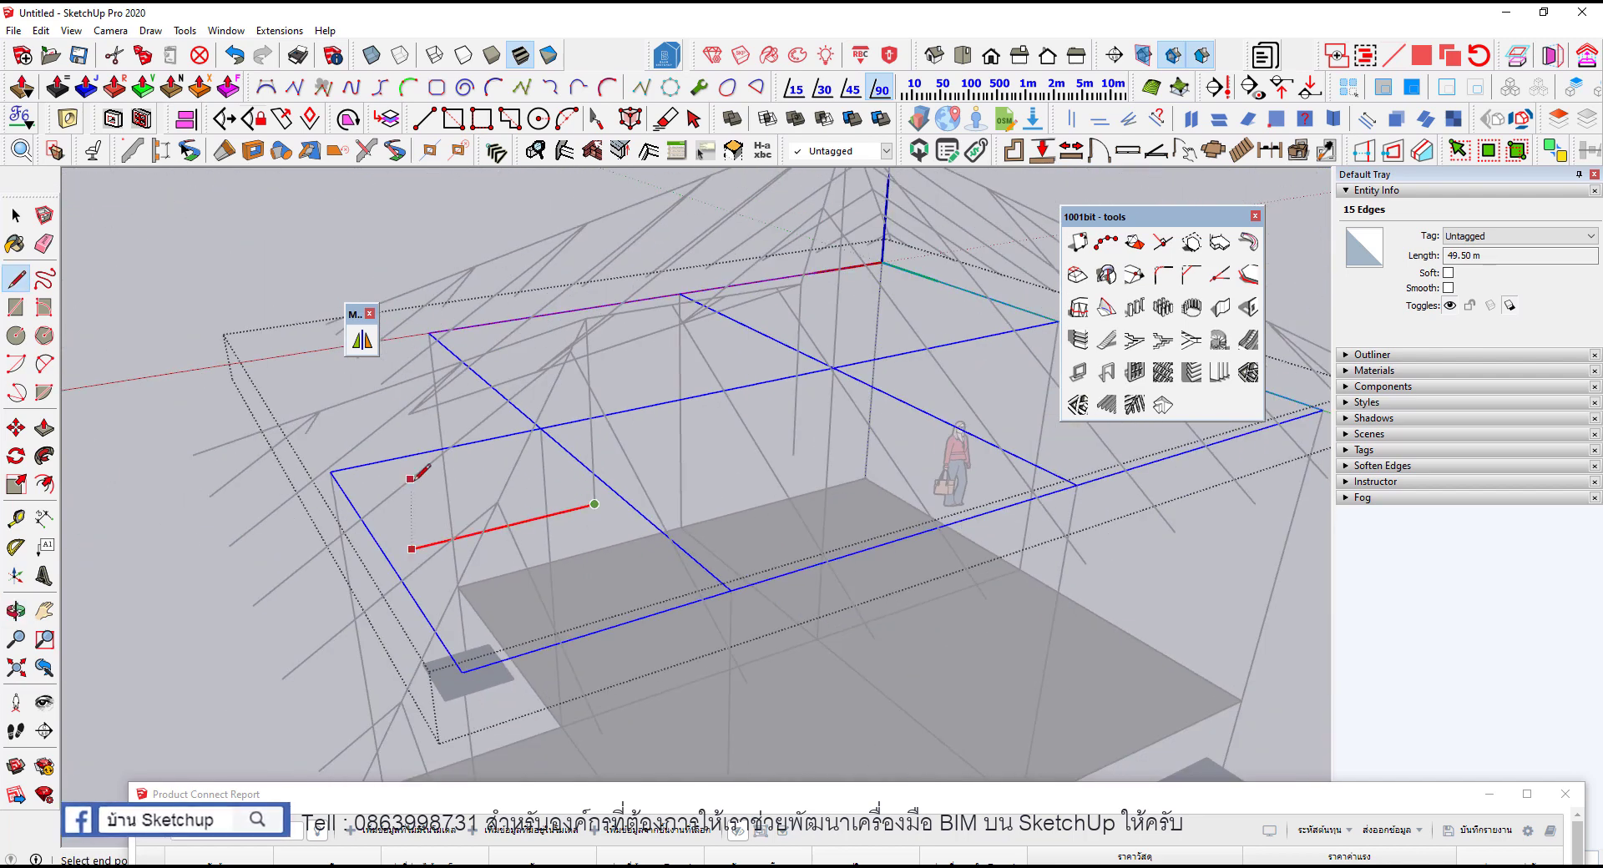
scroll(334, 465, down, 1)
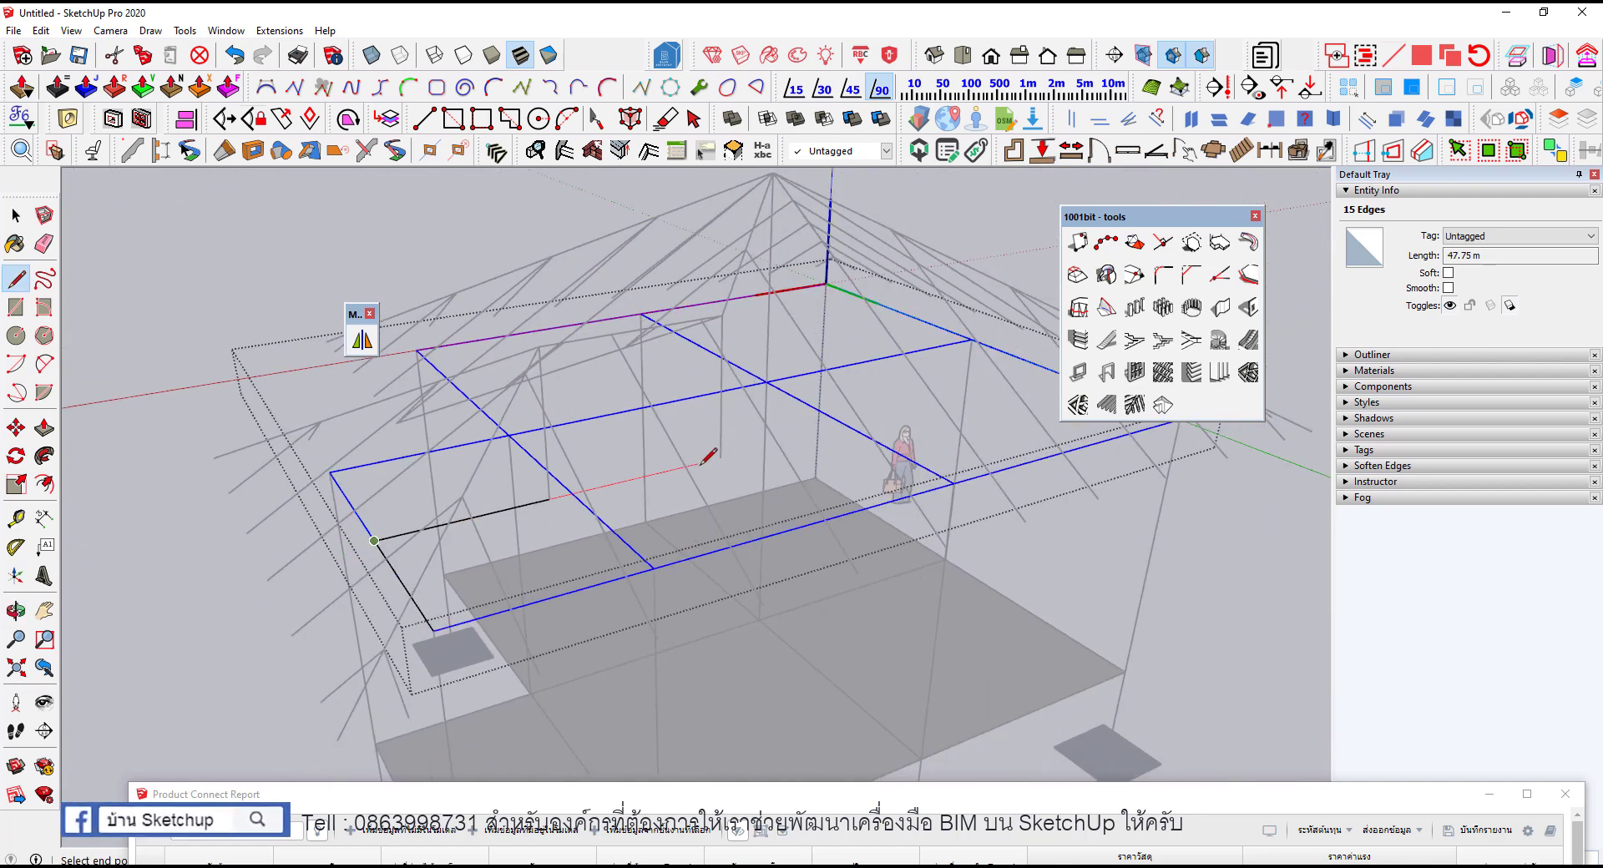
click(850, 427)
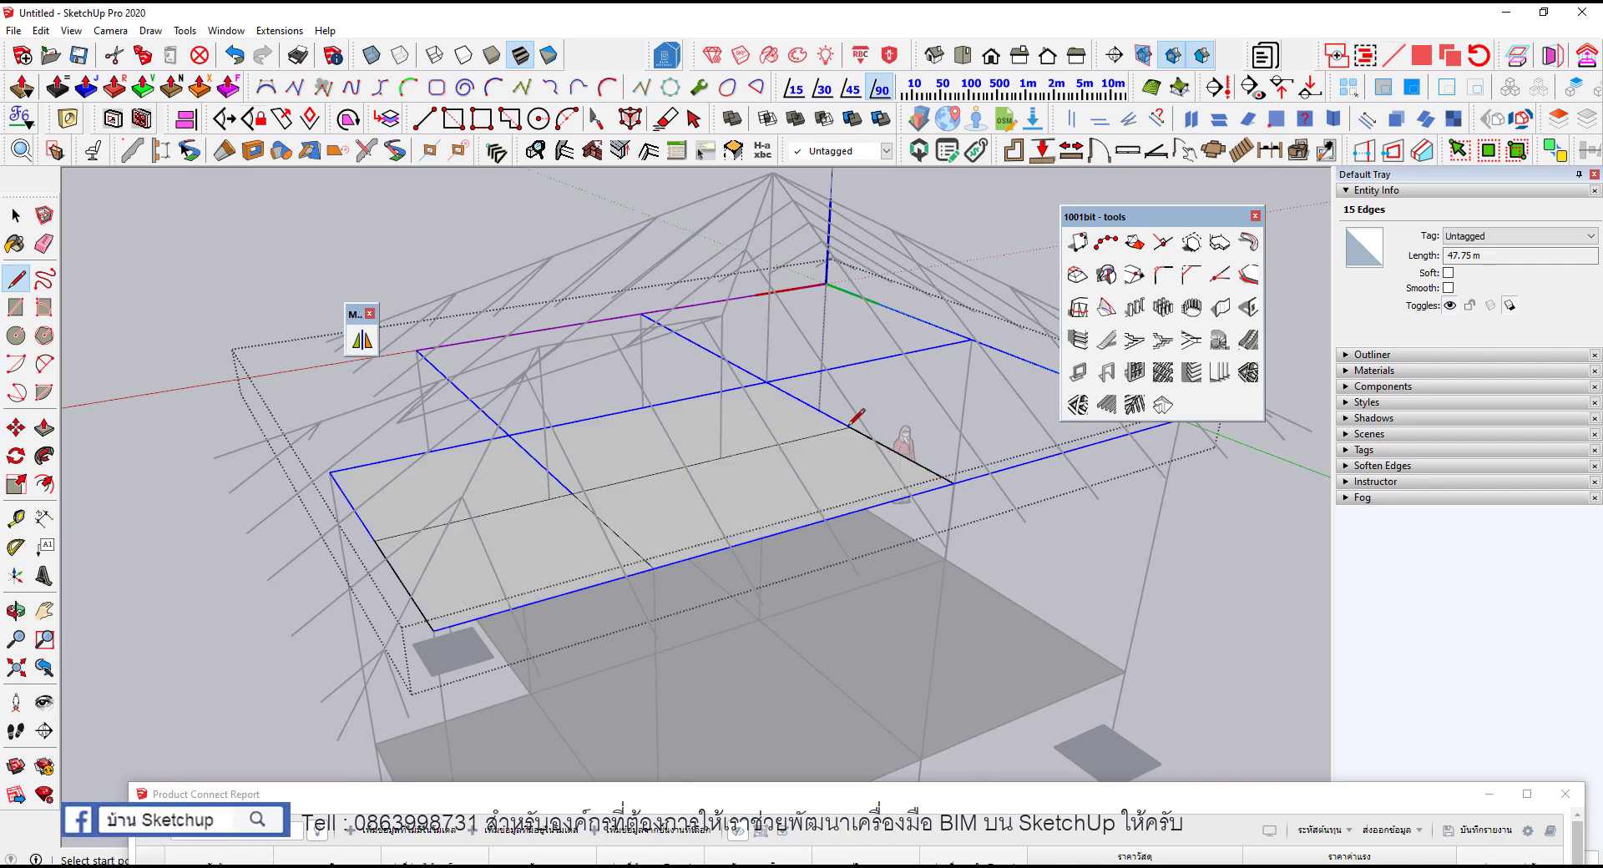
Step: Delete the right-hand floor face and both left floor face pieces
key(space)
click(773, 474)
key(Delete)
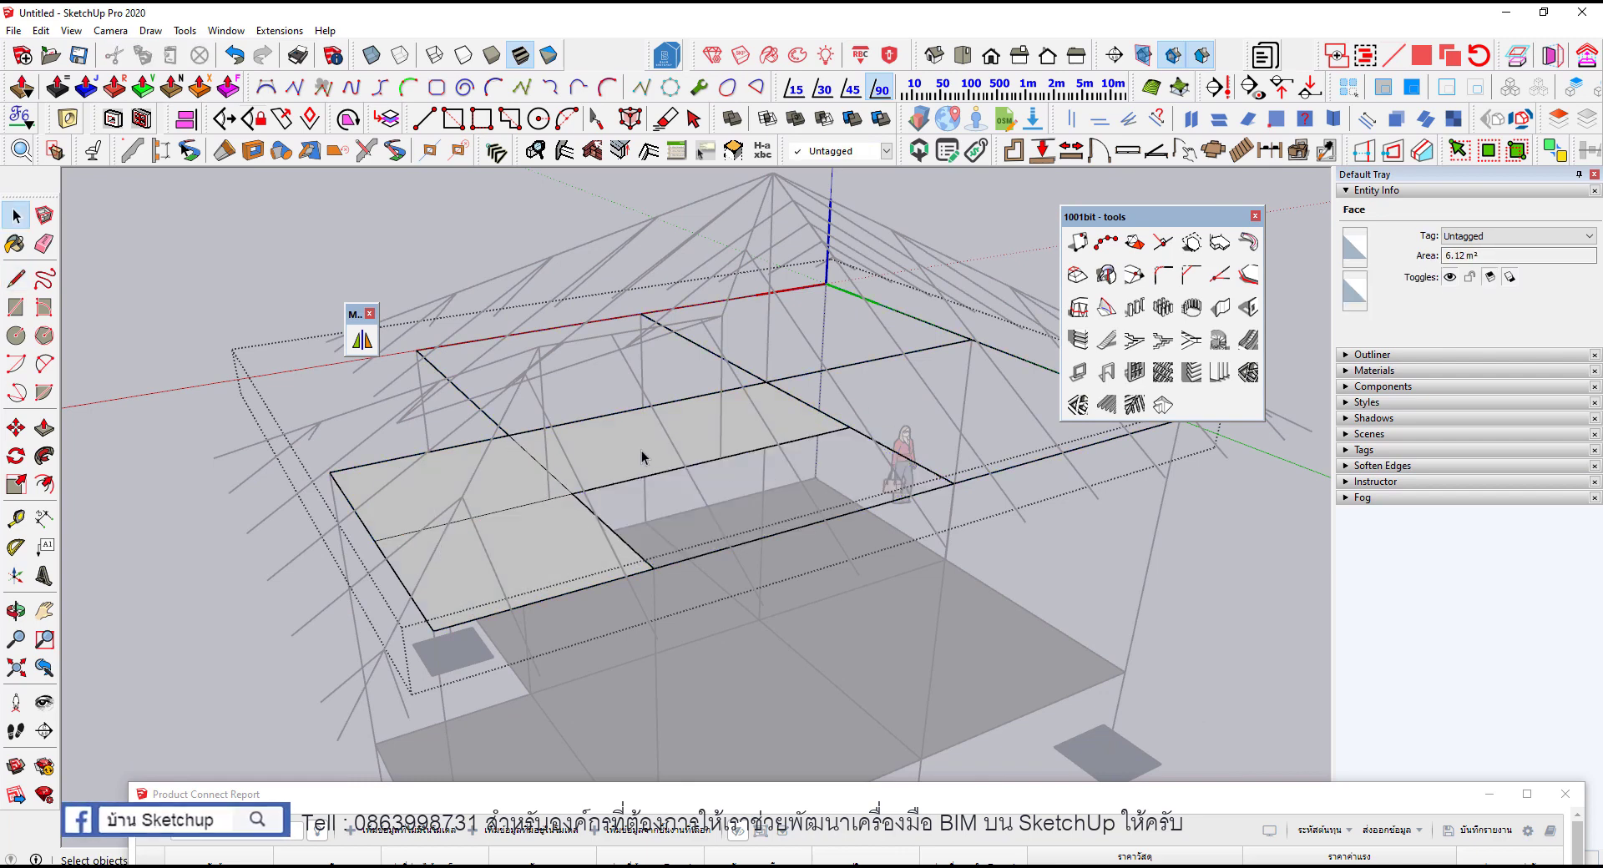
click(565, 543)
key(Delete)
click(503, 478)
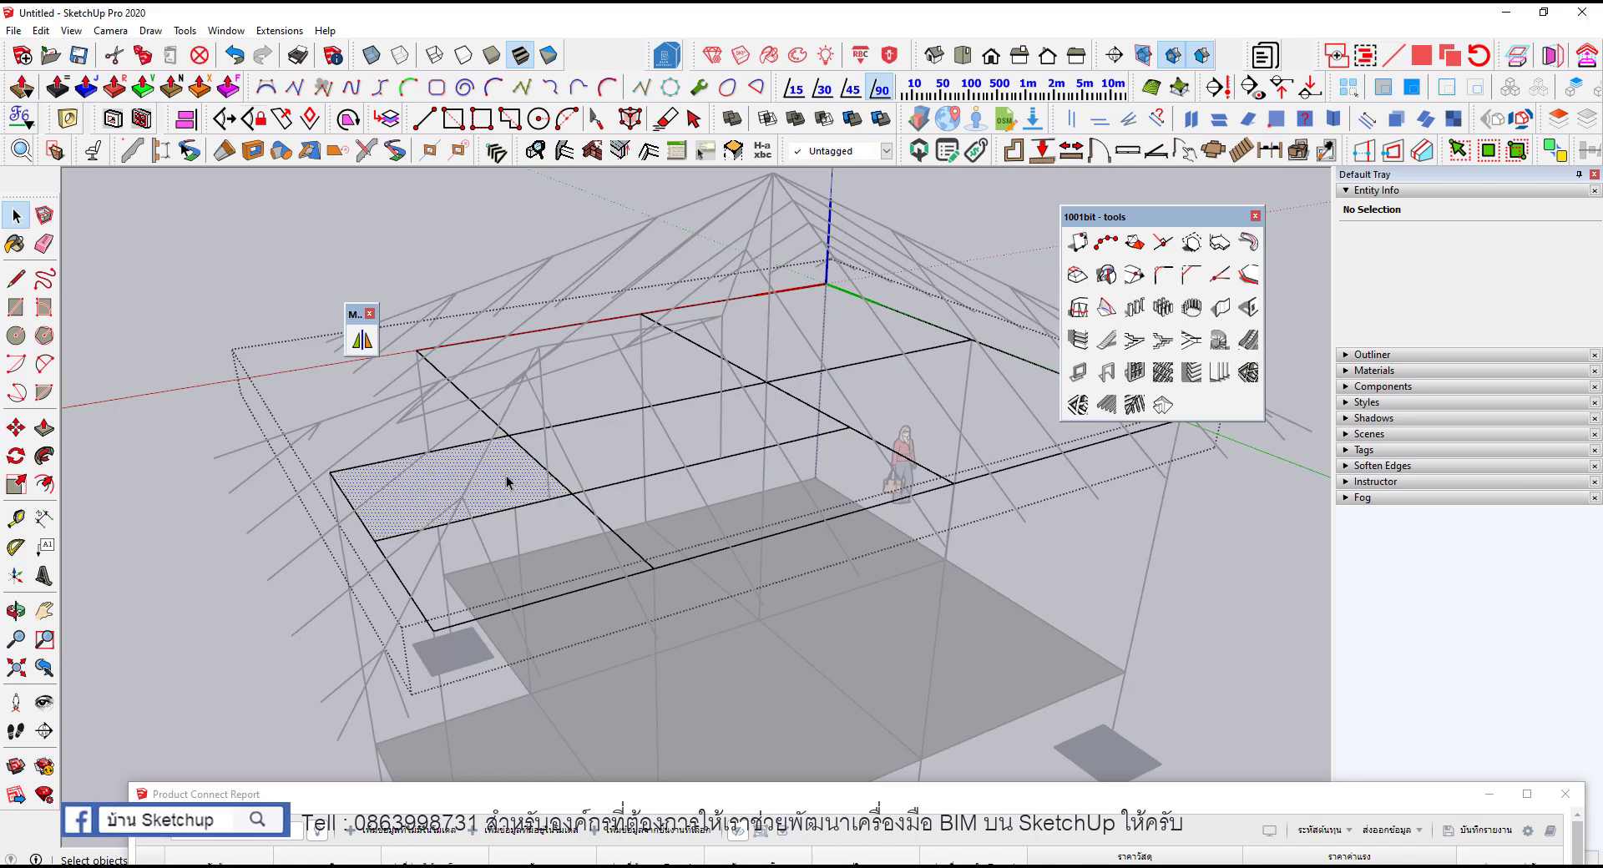
key(Delete)
mouse_move(502, 478)
middle_down()
mouse_move(693, 507)
mouse_move(618, 504)
middle_up()
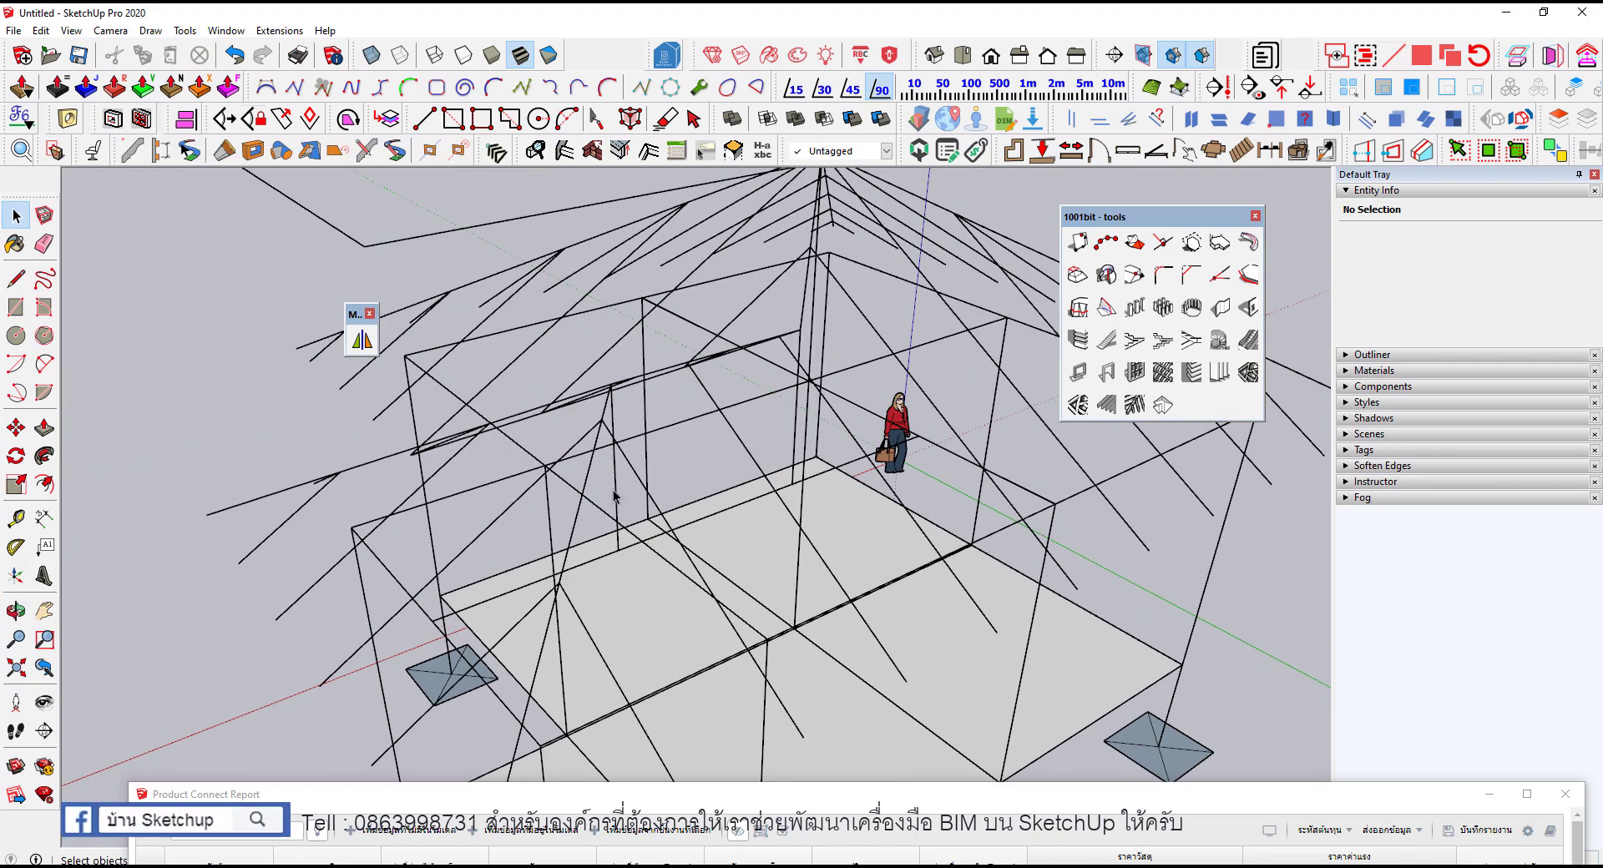
Step: Open the roof frame group and select its vertical post edges
click(622, 487)
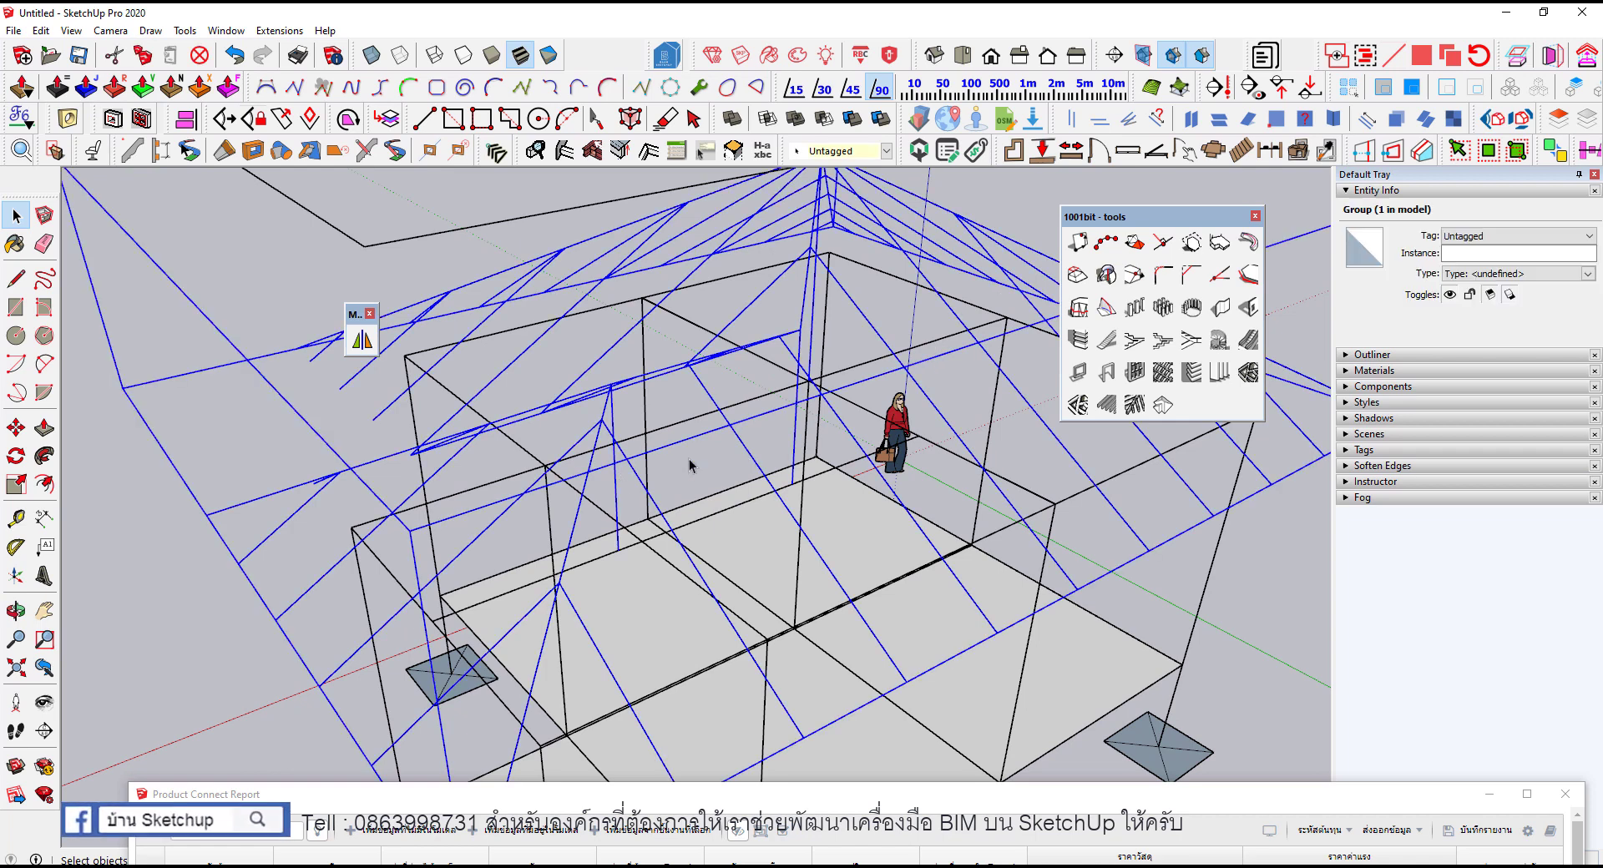
double_click(615, 493)
click(616, 493)
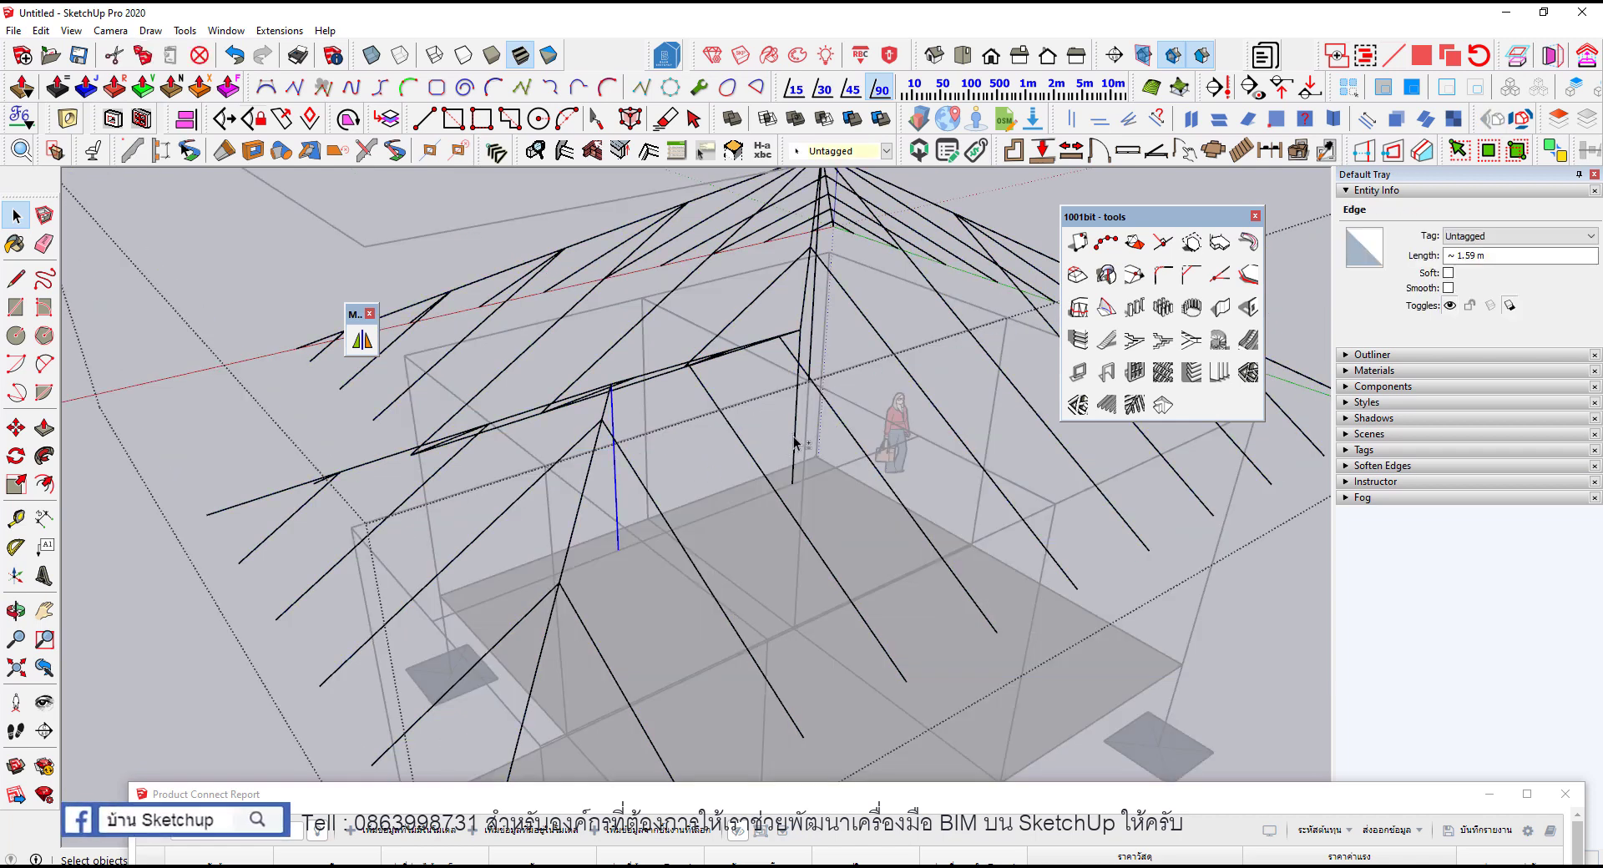
mouse_move(799, 442)
middle_down()
mouse_move(626, 465)
mouse_move(762, 365)
middle_up()
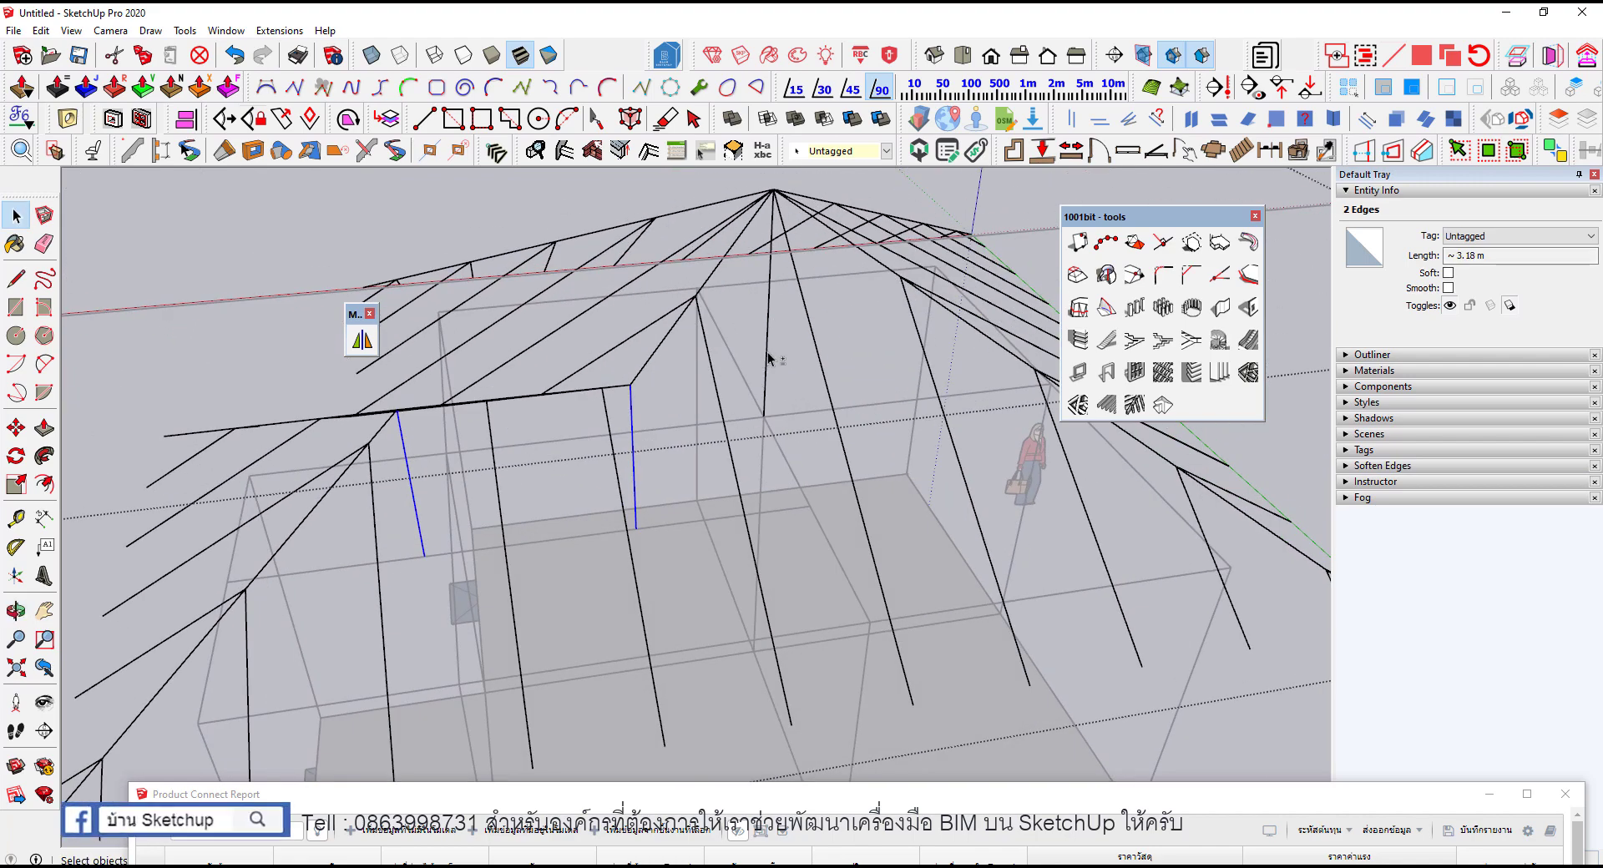
right_click(768, 359)
Step: Make the three selected post edges into their own component
click(845, 371)
text(ส้ง)
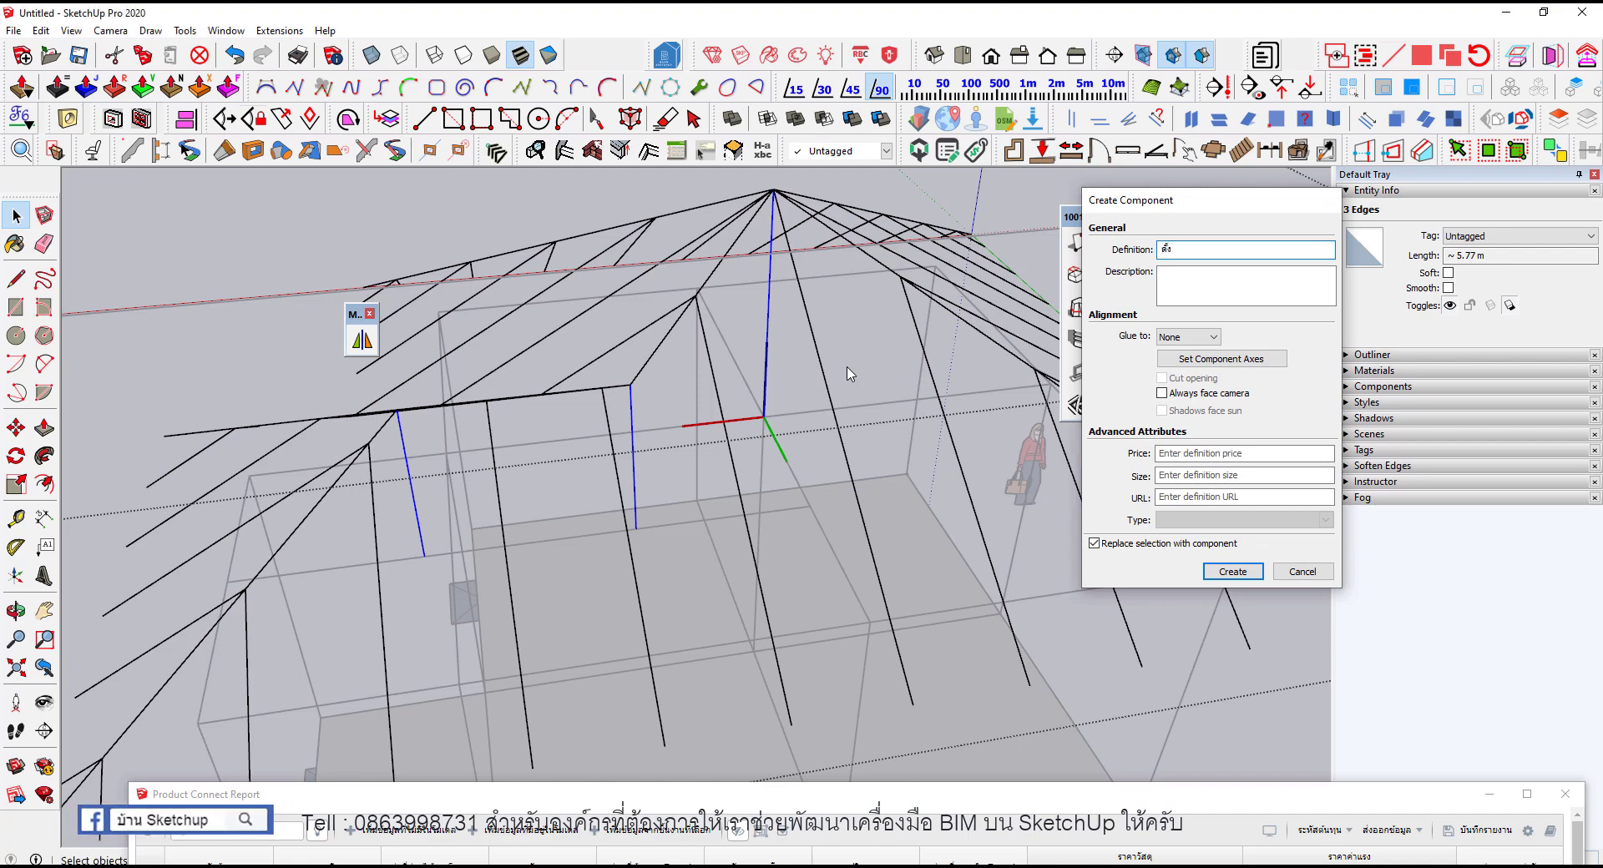
key(Return)
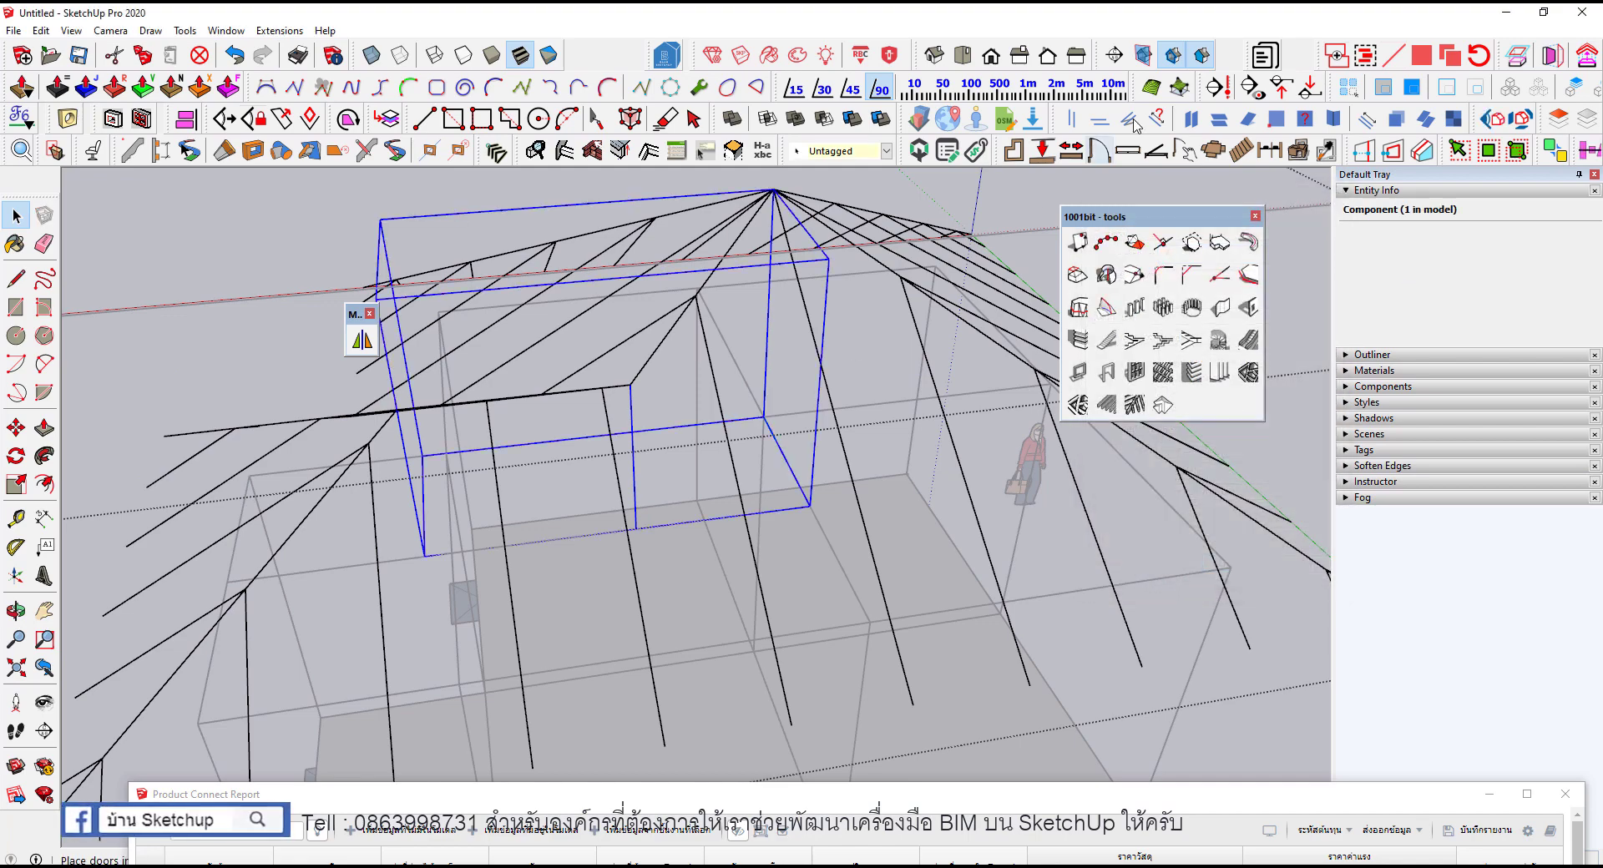
scroll(849, 373, down, 5)
mouse_move(848, 417)
middle_down()
mouse_move(888, 526)
mouse_move(928, 409)
middle_up()
Step: Return to selection and pick the roof frame group without changing it
key(Escape)
click(927, 384)
right_click(927, 384)
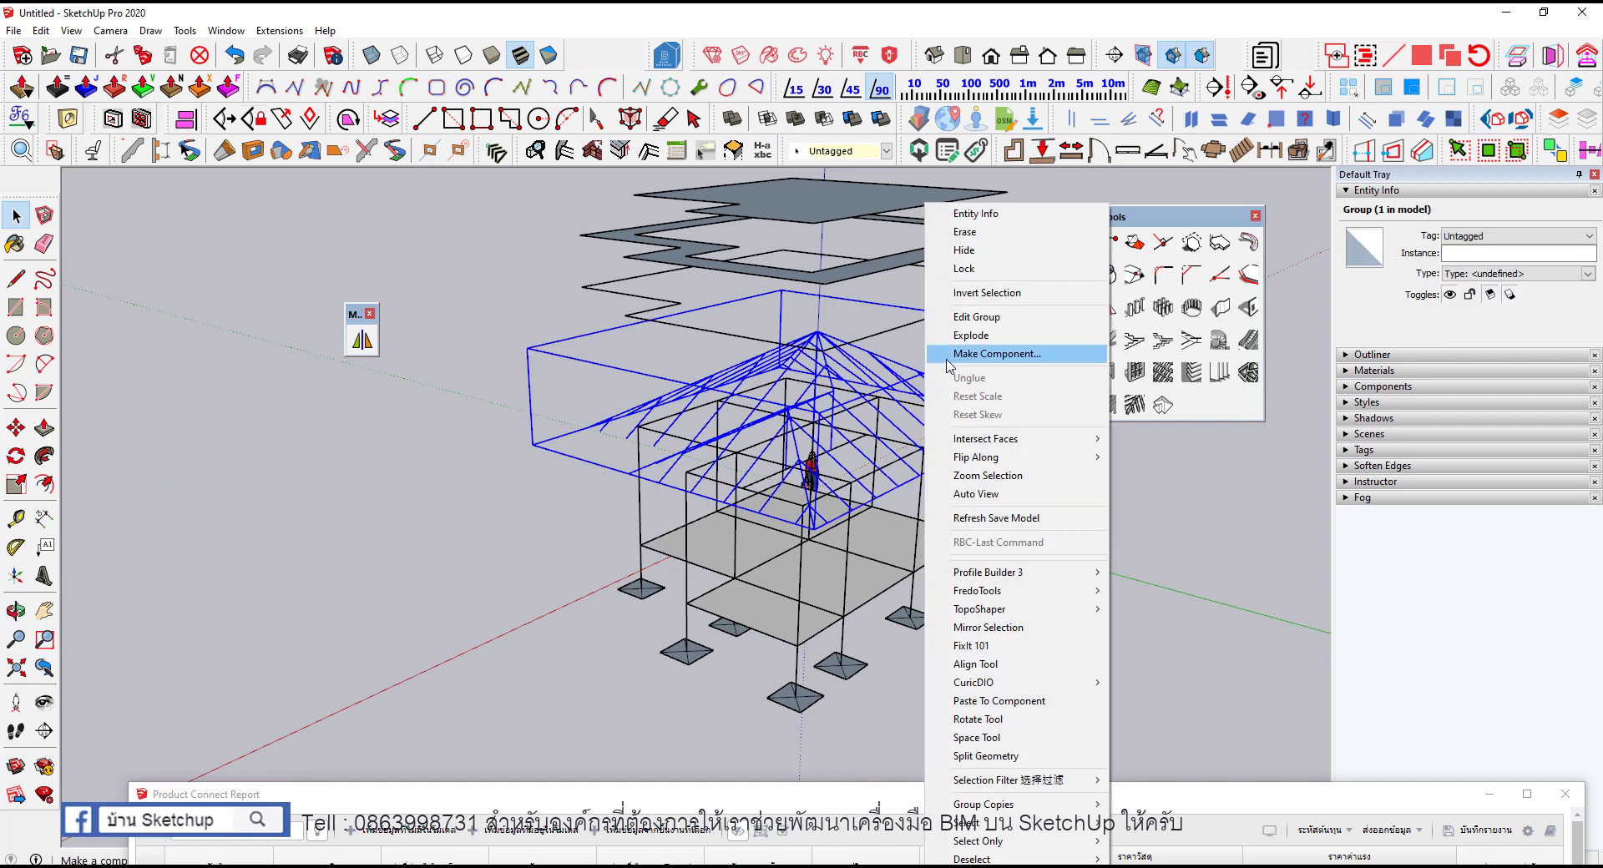
click(826, 377)
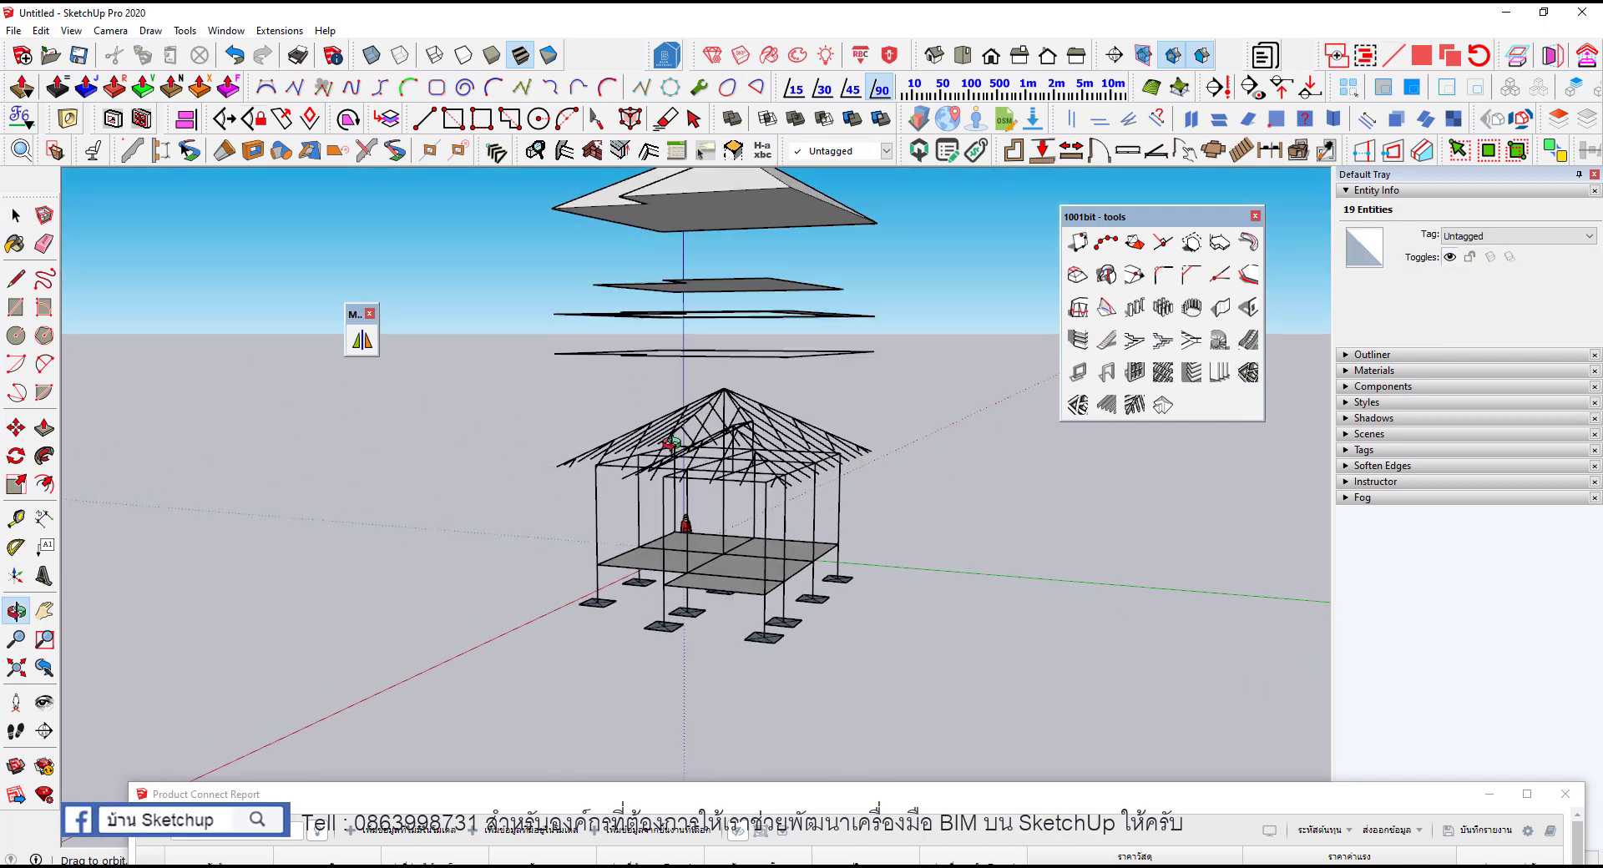
Step: Window-select the 15 lower roof members and start moving them along the blue axis
drag(546, 401, 919, 457)
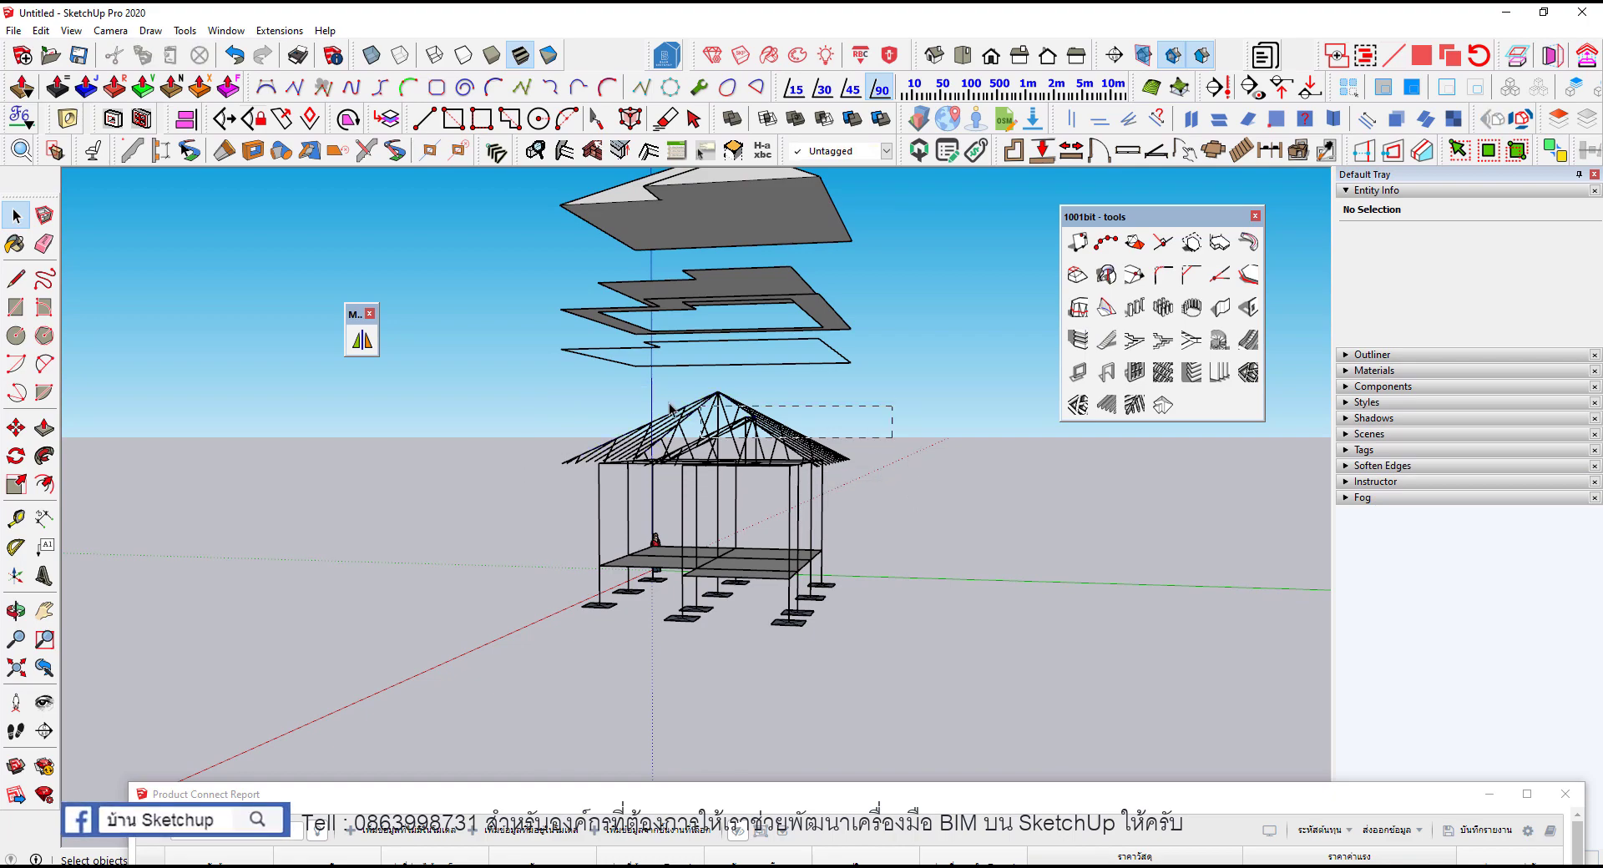
scroll(750, 484, up, 5)
middle_drag(751, 467, 749, 484)
scroll(750, 485, up, 2)
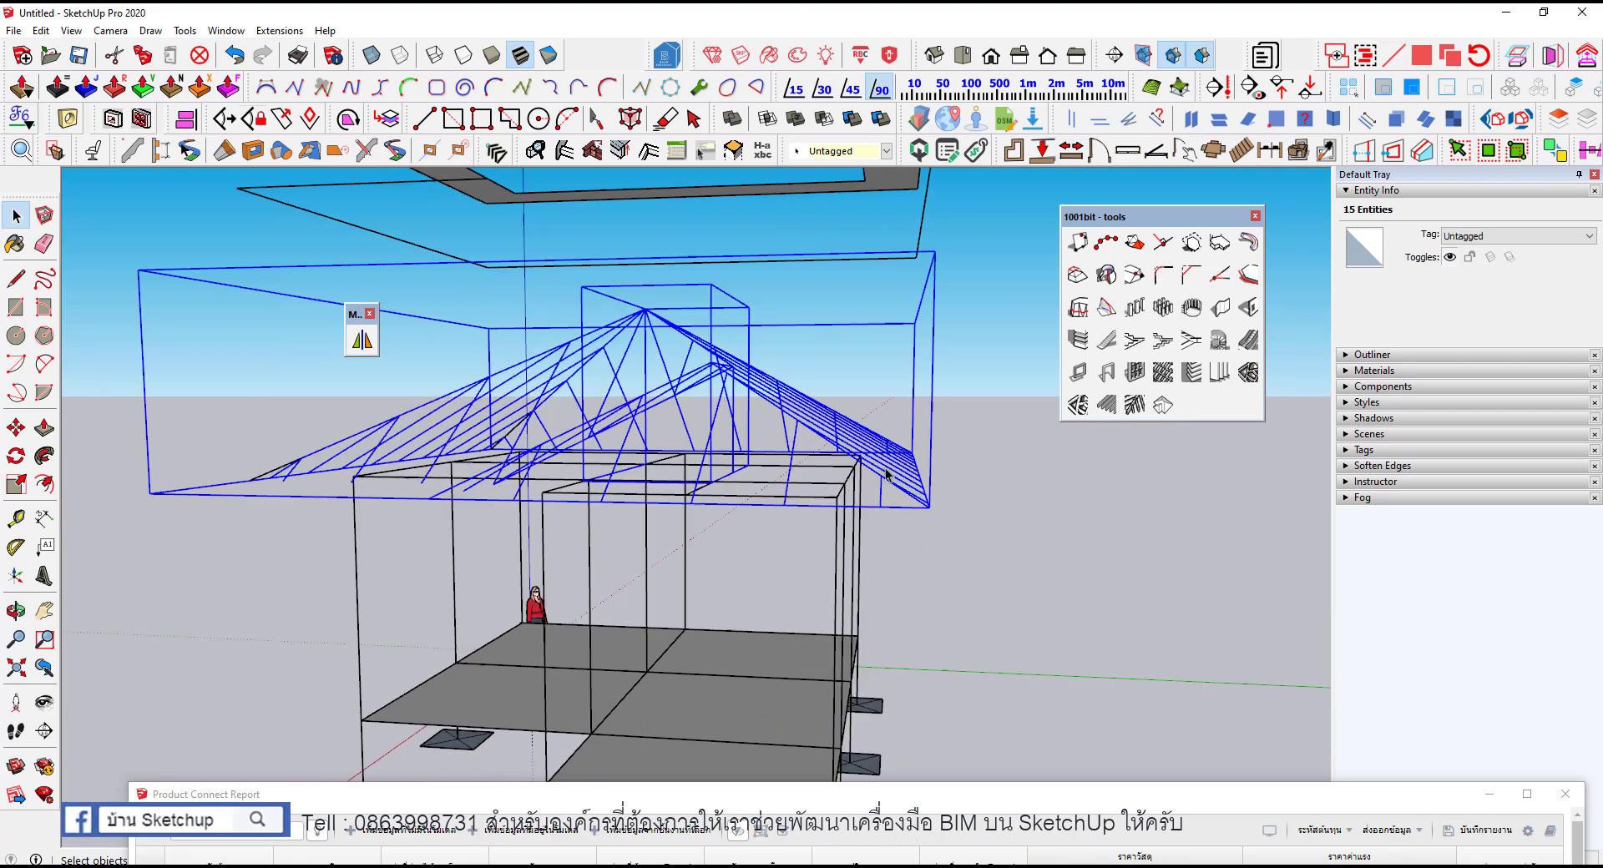
scroll(759, 463, up, 2)
scroll(773, 443, up, 2)
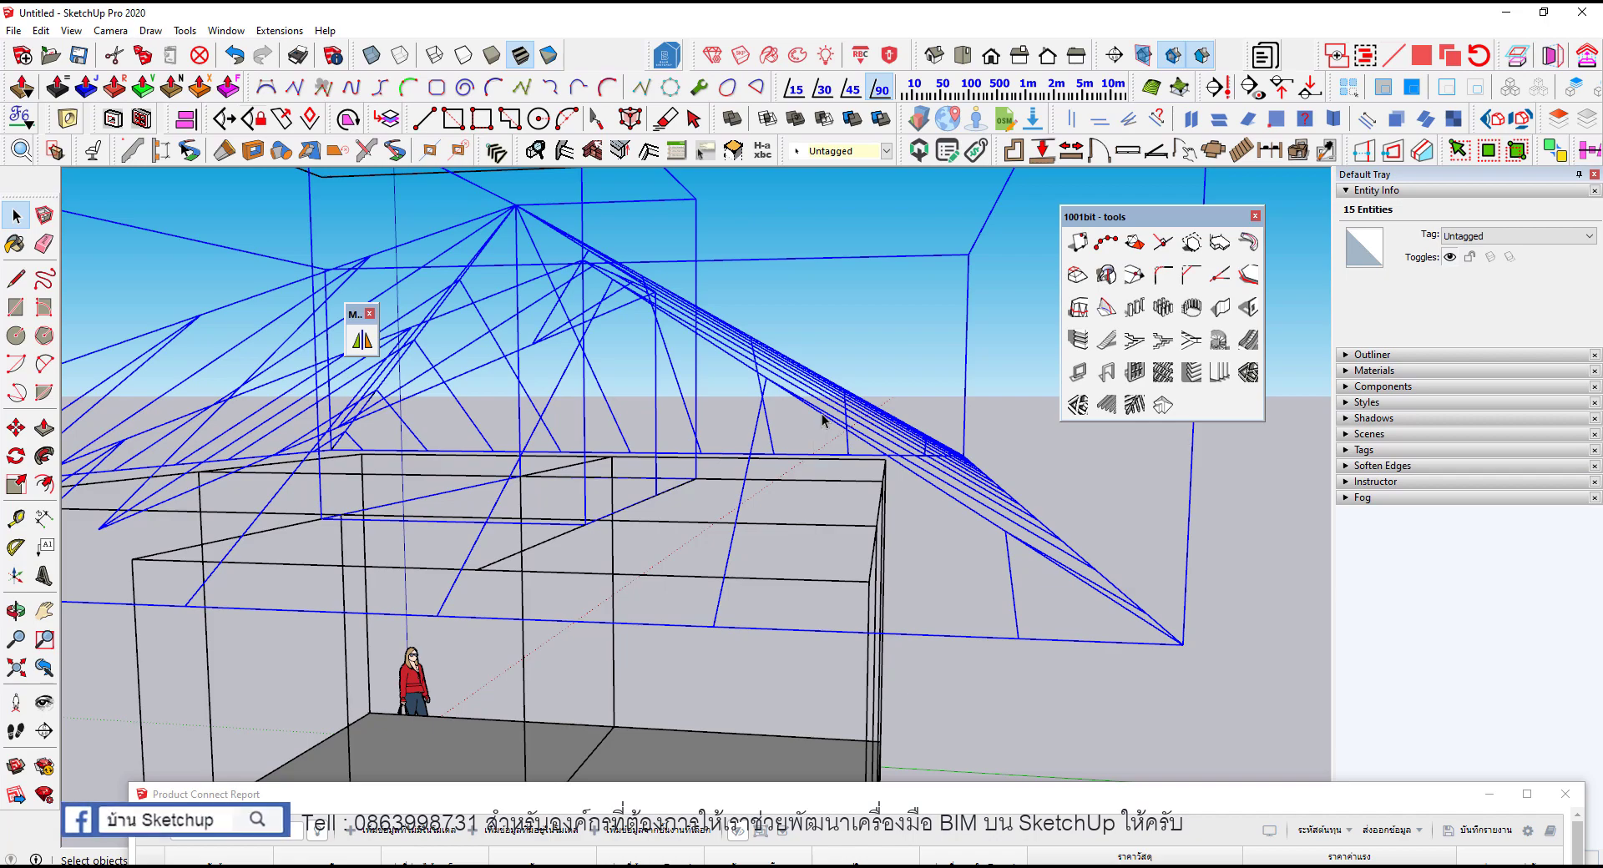
middle_drag(822, 420, 810, 401)
key(m)
click(795, 393)
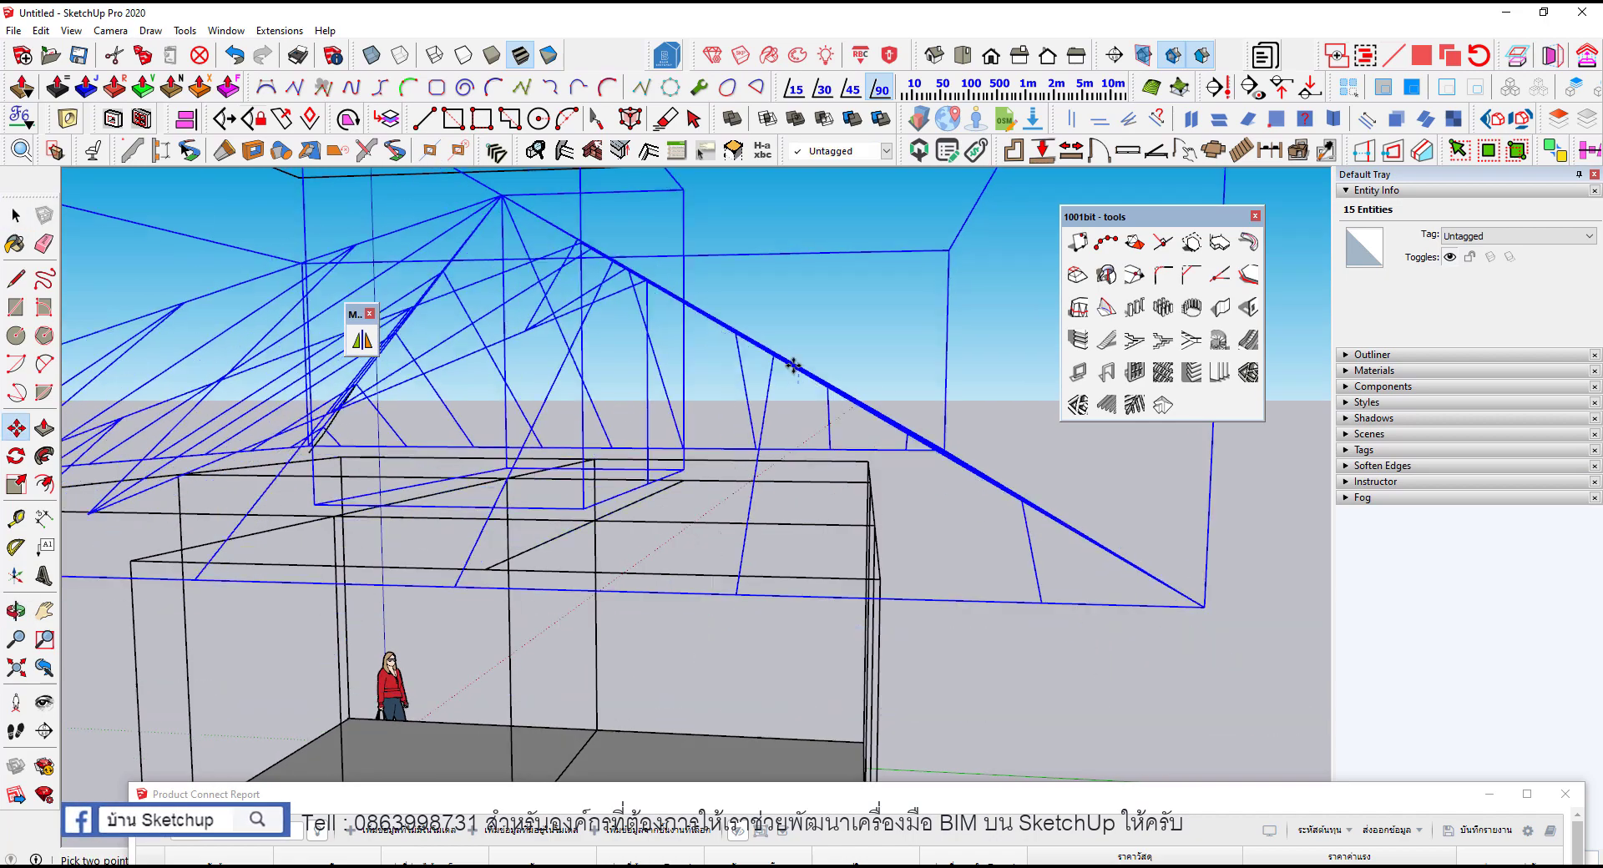
mouse_move(906, 513)
middle_down()
mouse_move(964, 478)
mouse_move(561, 546)
mouse_move(768, 340)
mouse_move(848, 370)
mouse_move(859, 472)
mouse_move(759, 458)
mouse_move(978, 652)
mouse_move(488, 573)
middle_up()
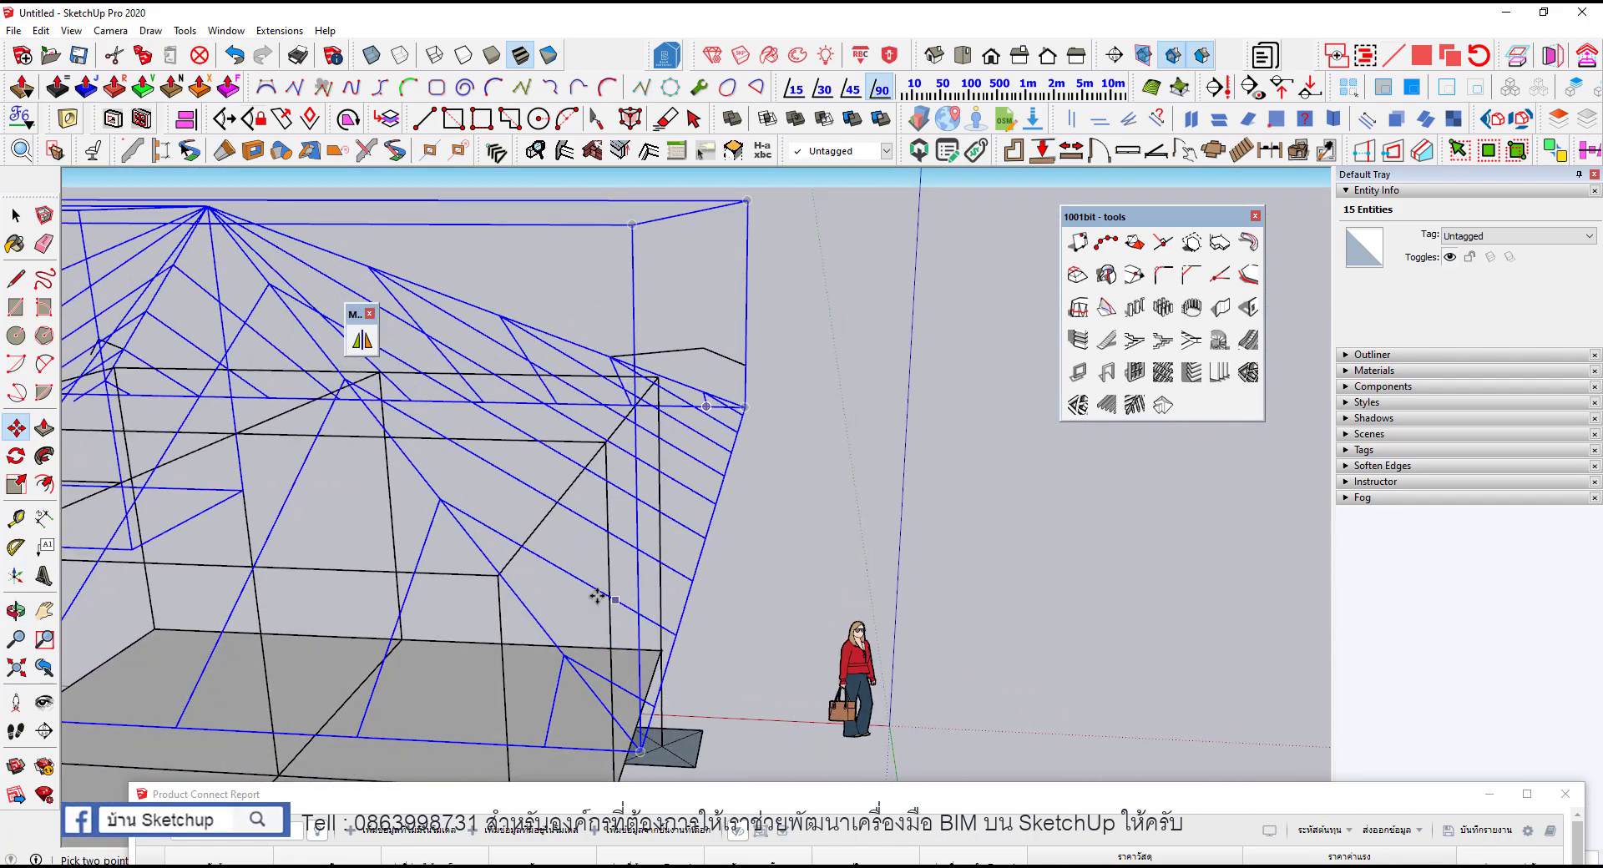
Step: Select the whole hip-rafter component in the roof
scroll(488, 573, up, 2)
scroll(418, 562, up, 1)
scroll(422, 562, up, 3)
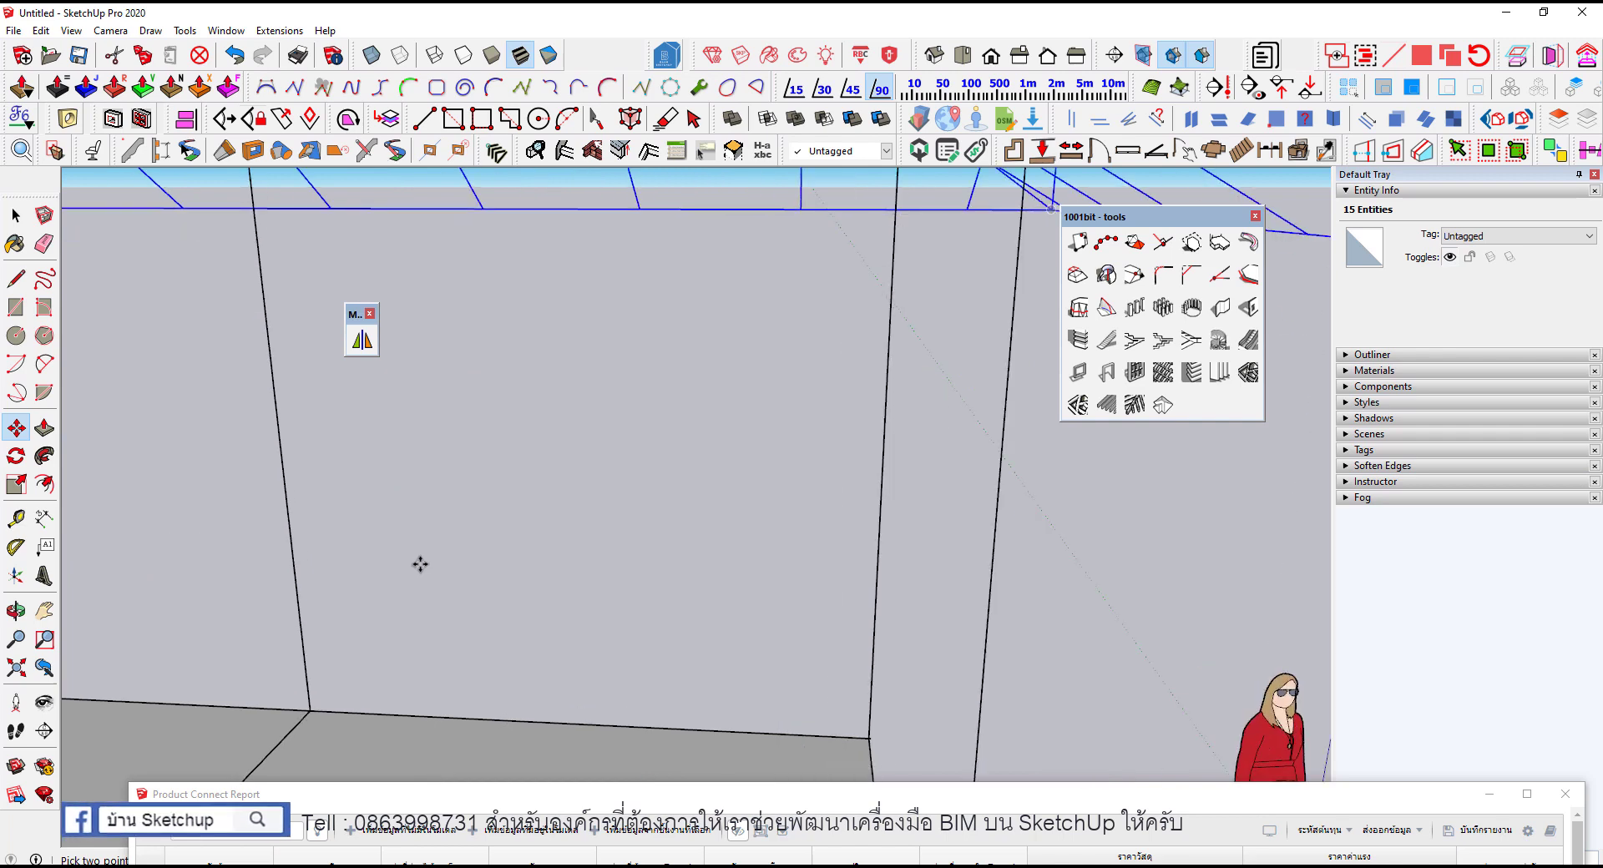
scroll(474, 549, down, 3)
key(l)
scroll(491, 545, up, 1)
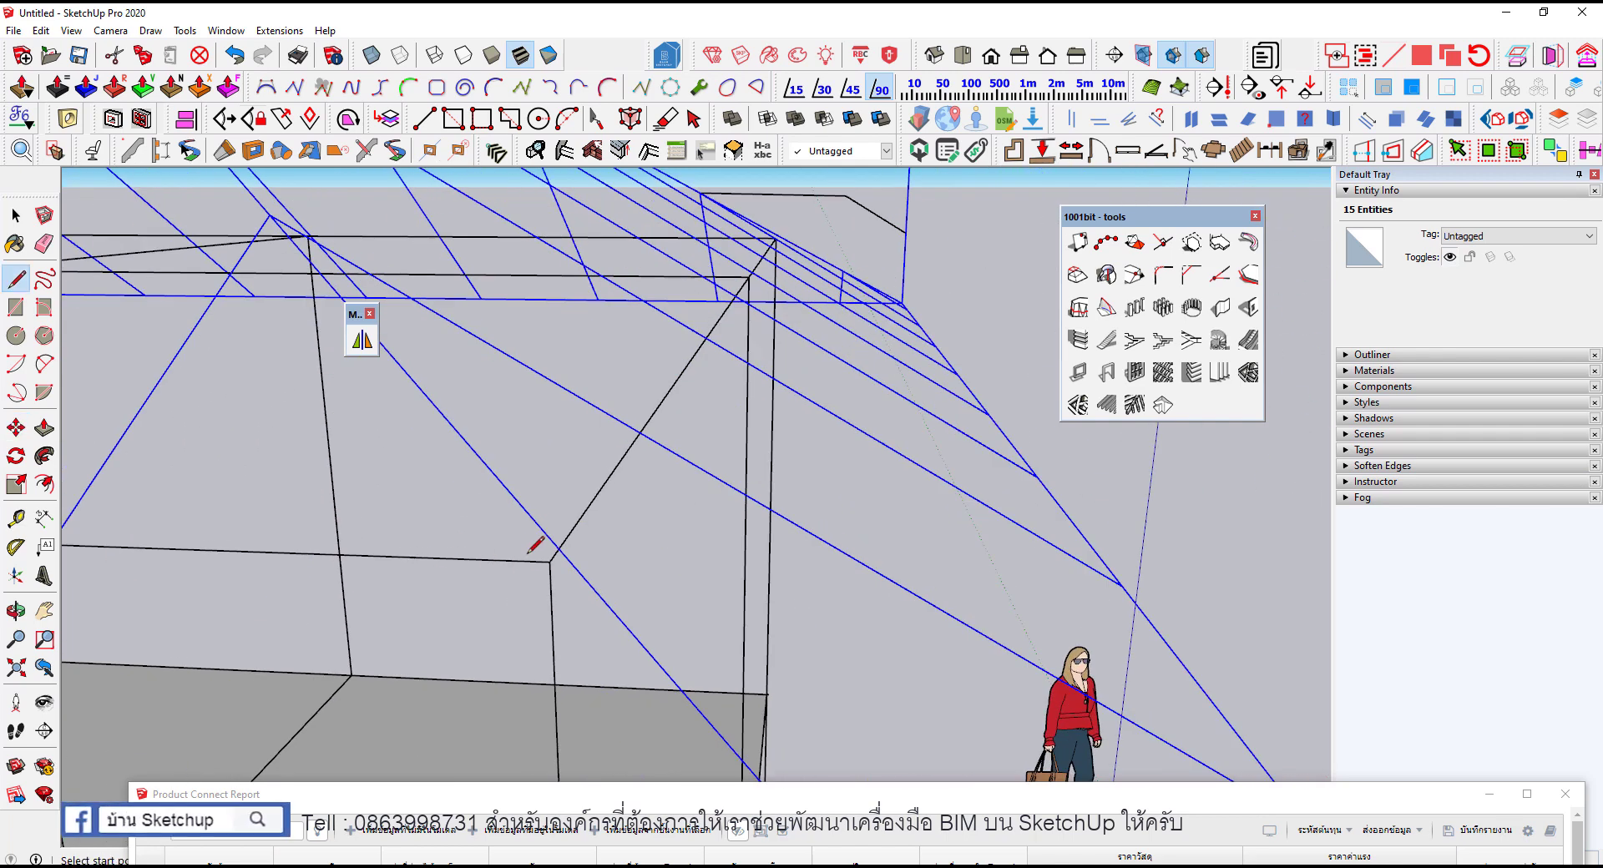
key(space)
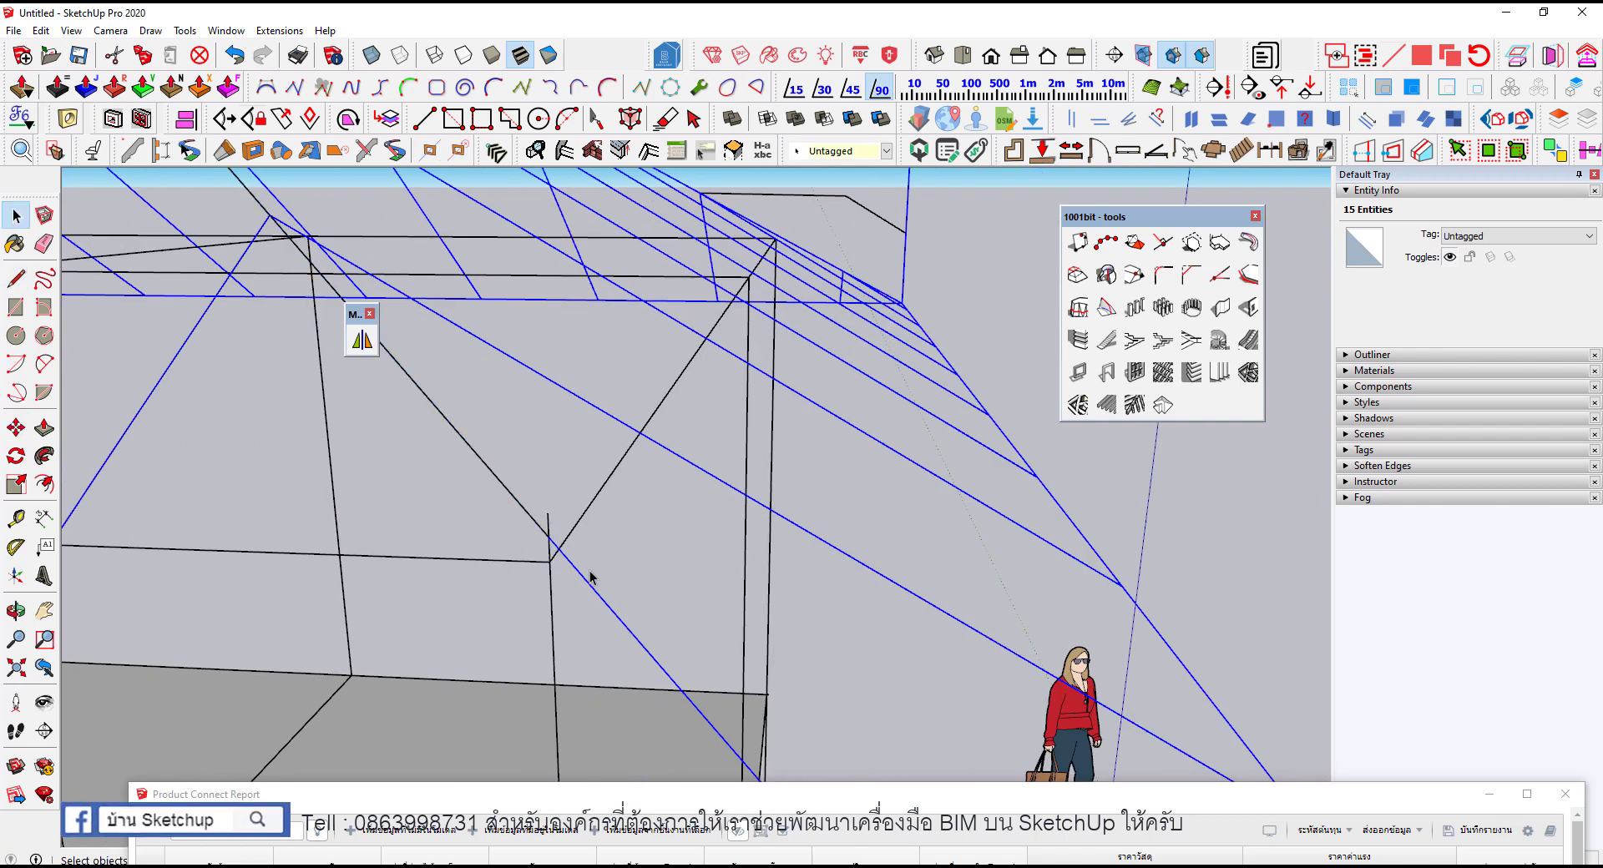
triple_click(531, 518)
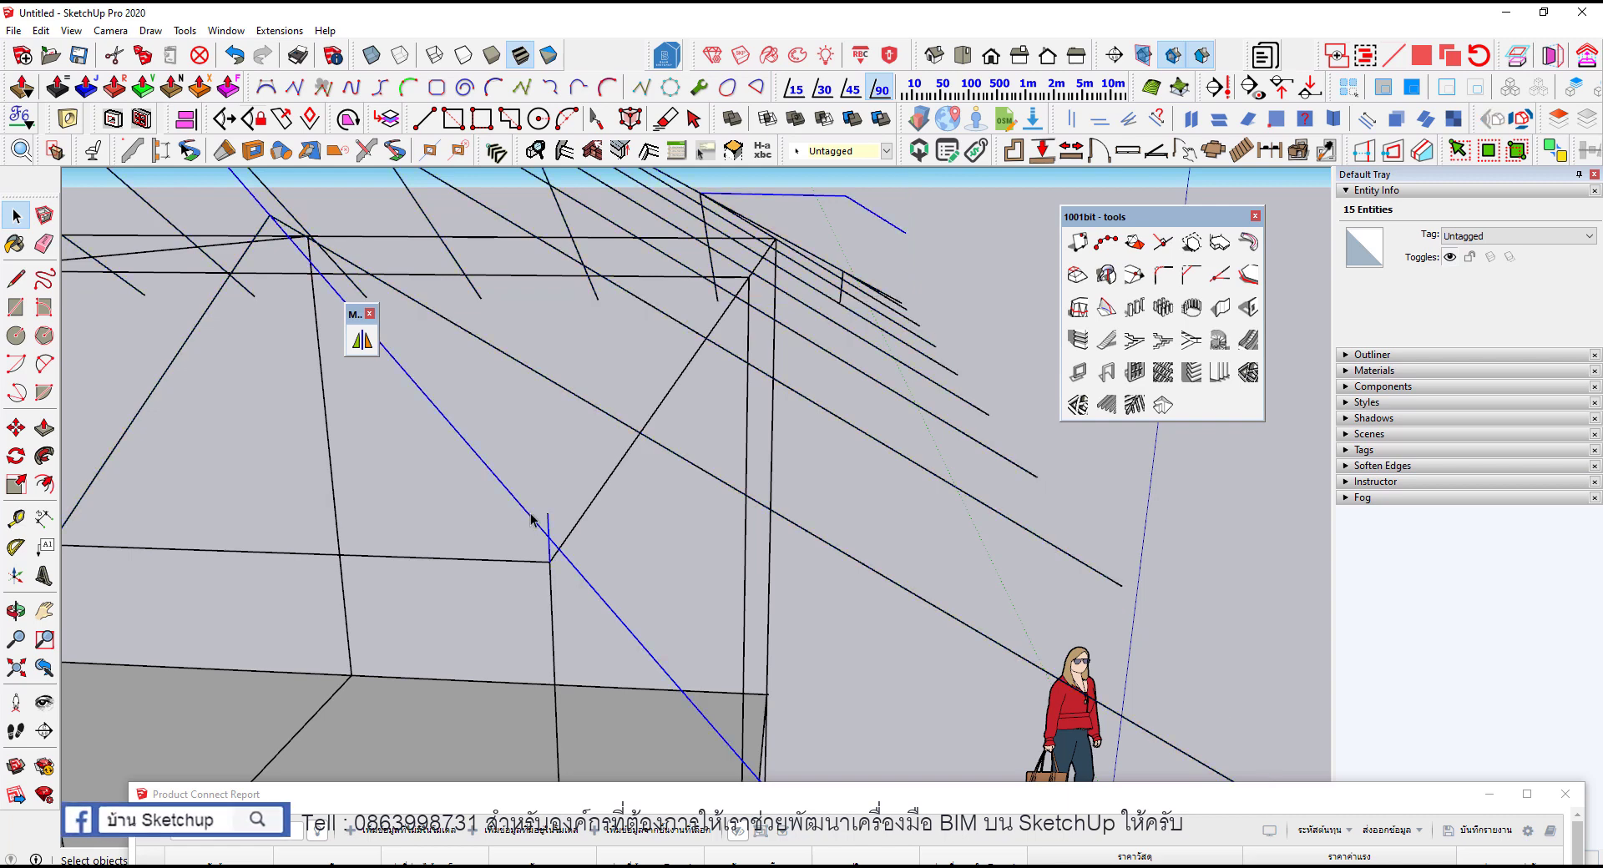
scroll(531, 518, down, 2)
scroll(531, 519, down, 2)
scroll(532, 519, down, 2)
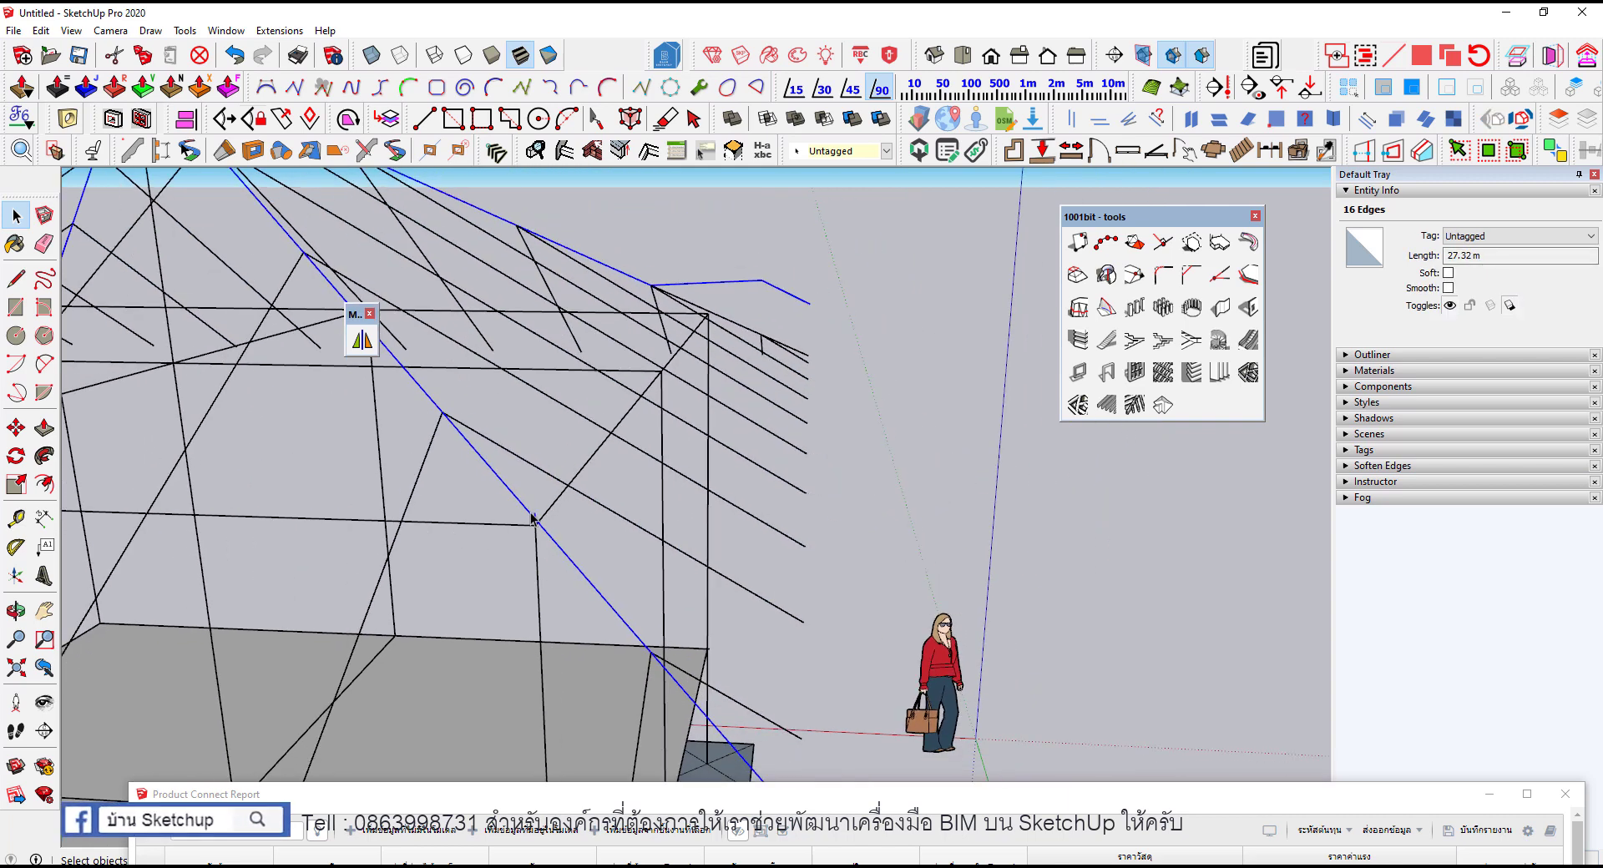
click(532, 519)
Step: Start a move of the hip-rafter component, then orbit out to the whole roof frame
scroll(534, 526, up, 3)
scroll(538, 539, up, 3)
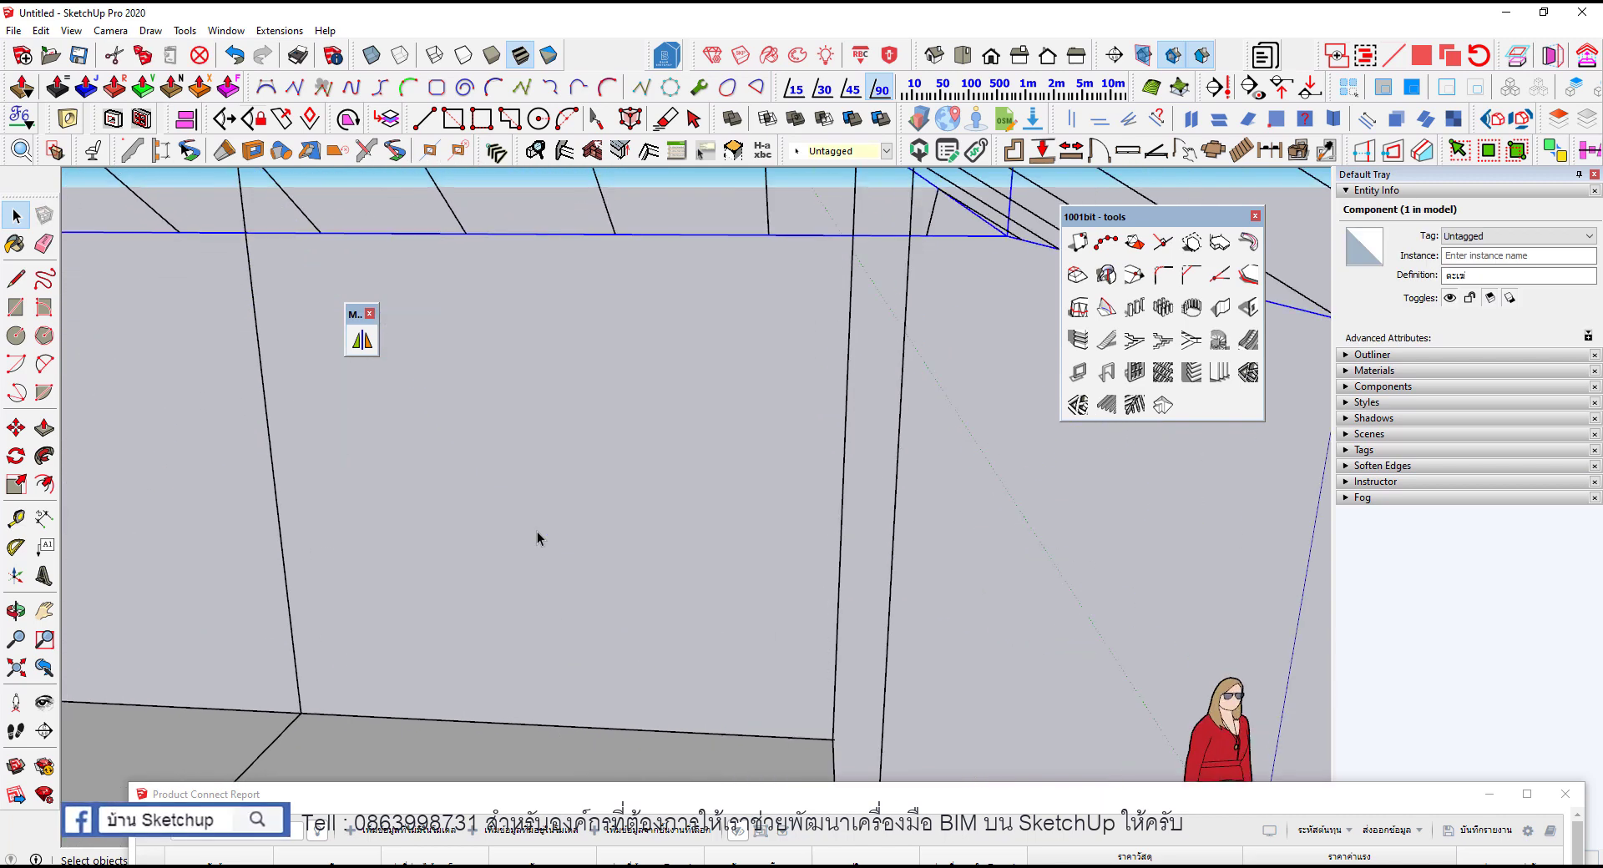
scroll(537, 537, down, 3)
key(l)
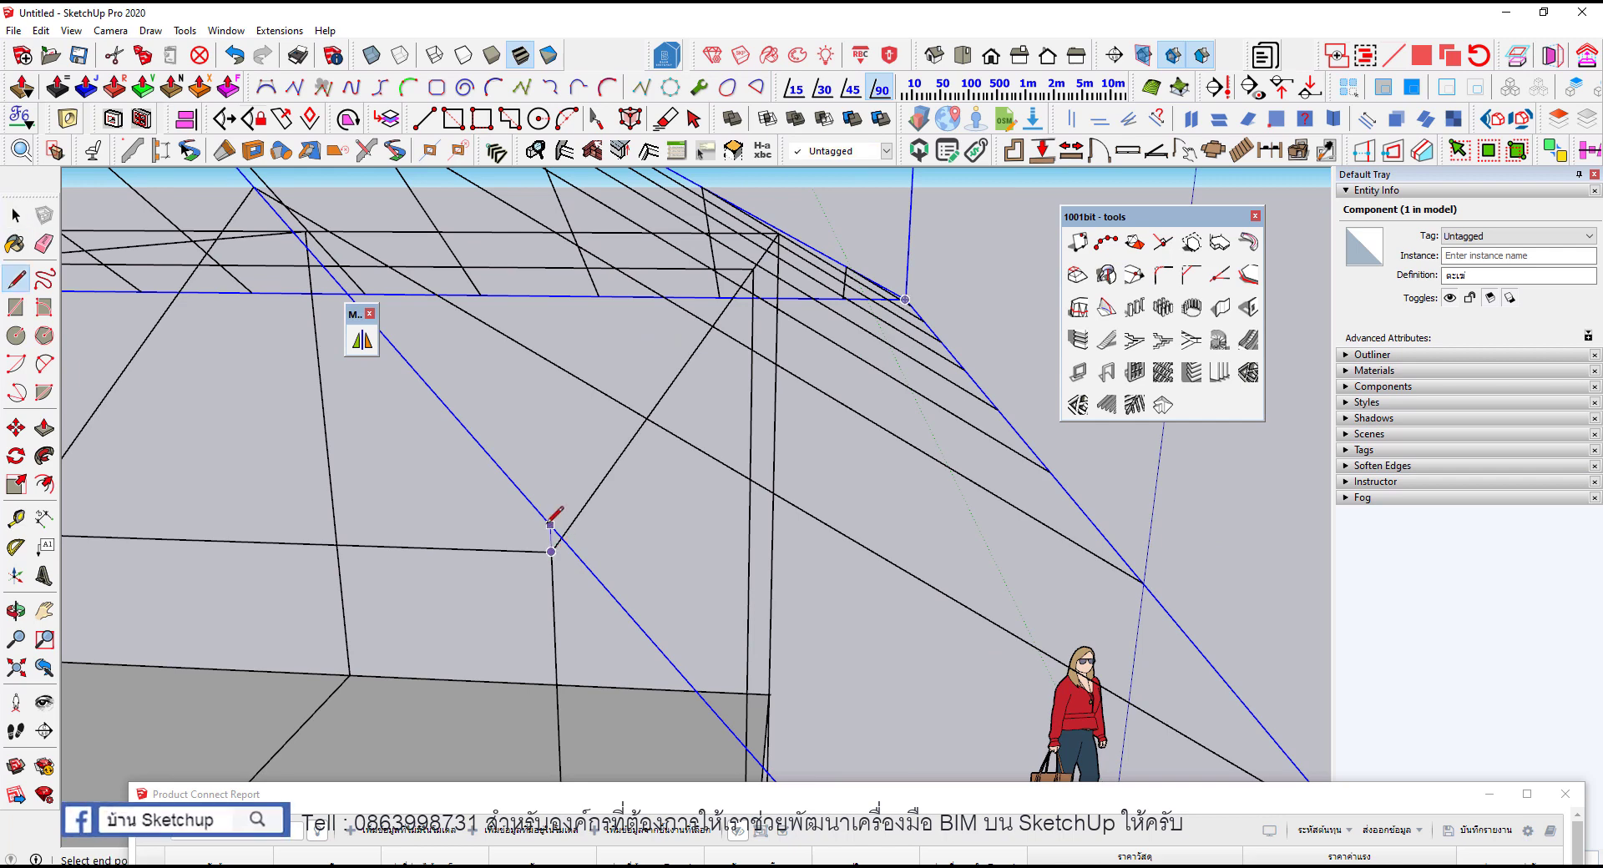
key(space)
scroll(551, 525, up, 1)
key(m)
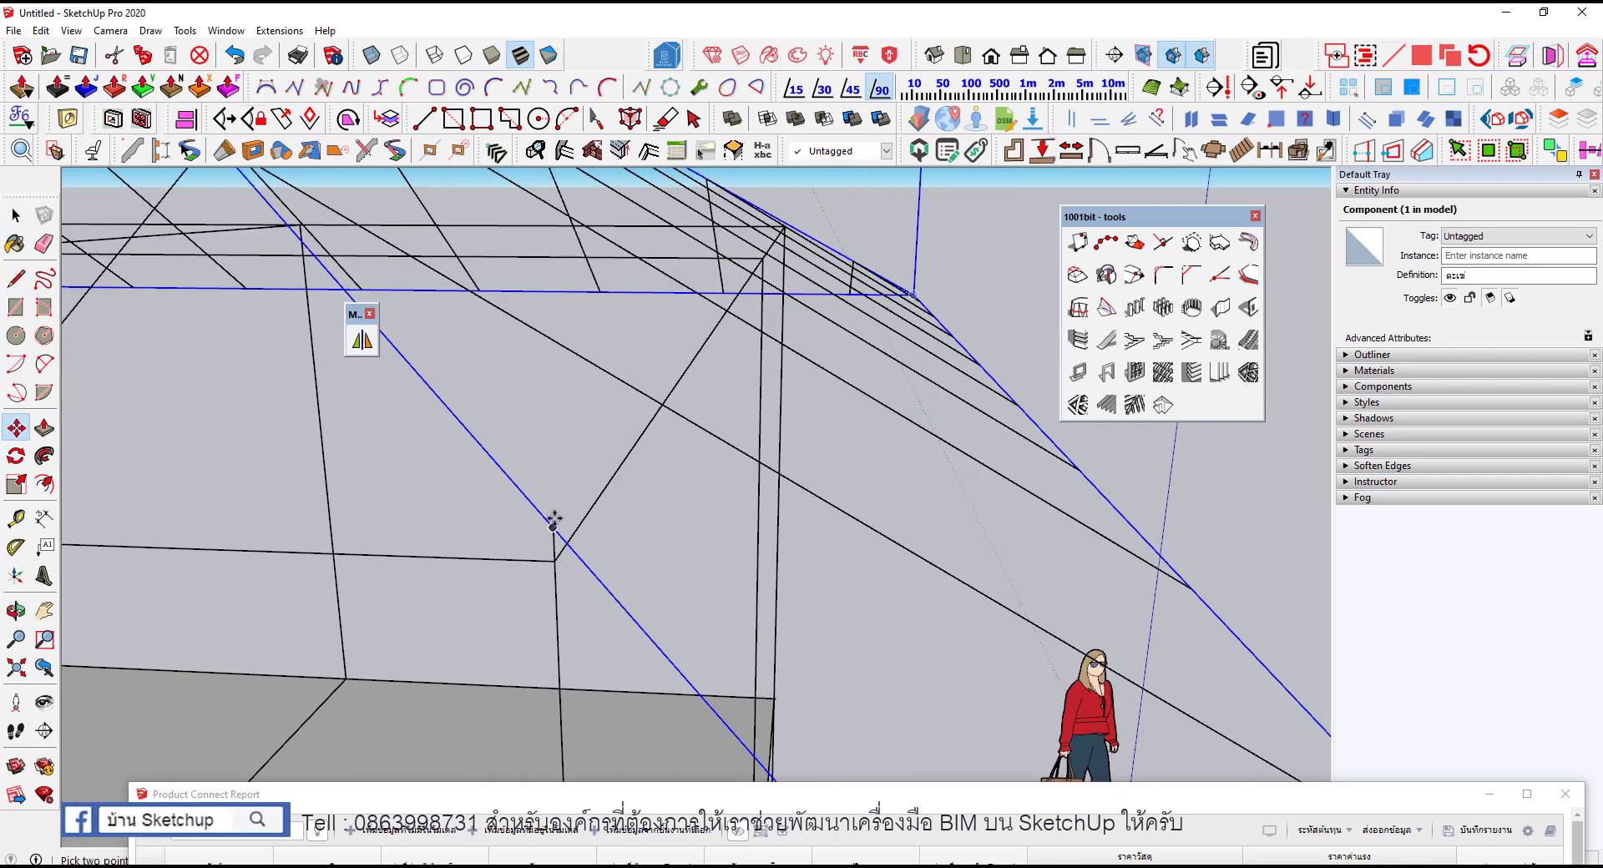
click(554, 530)
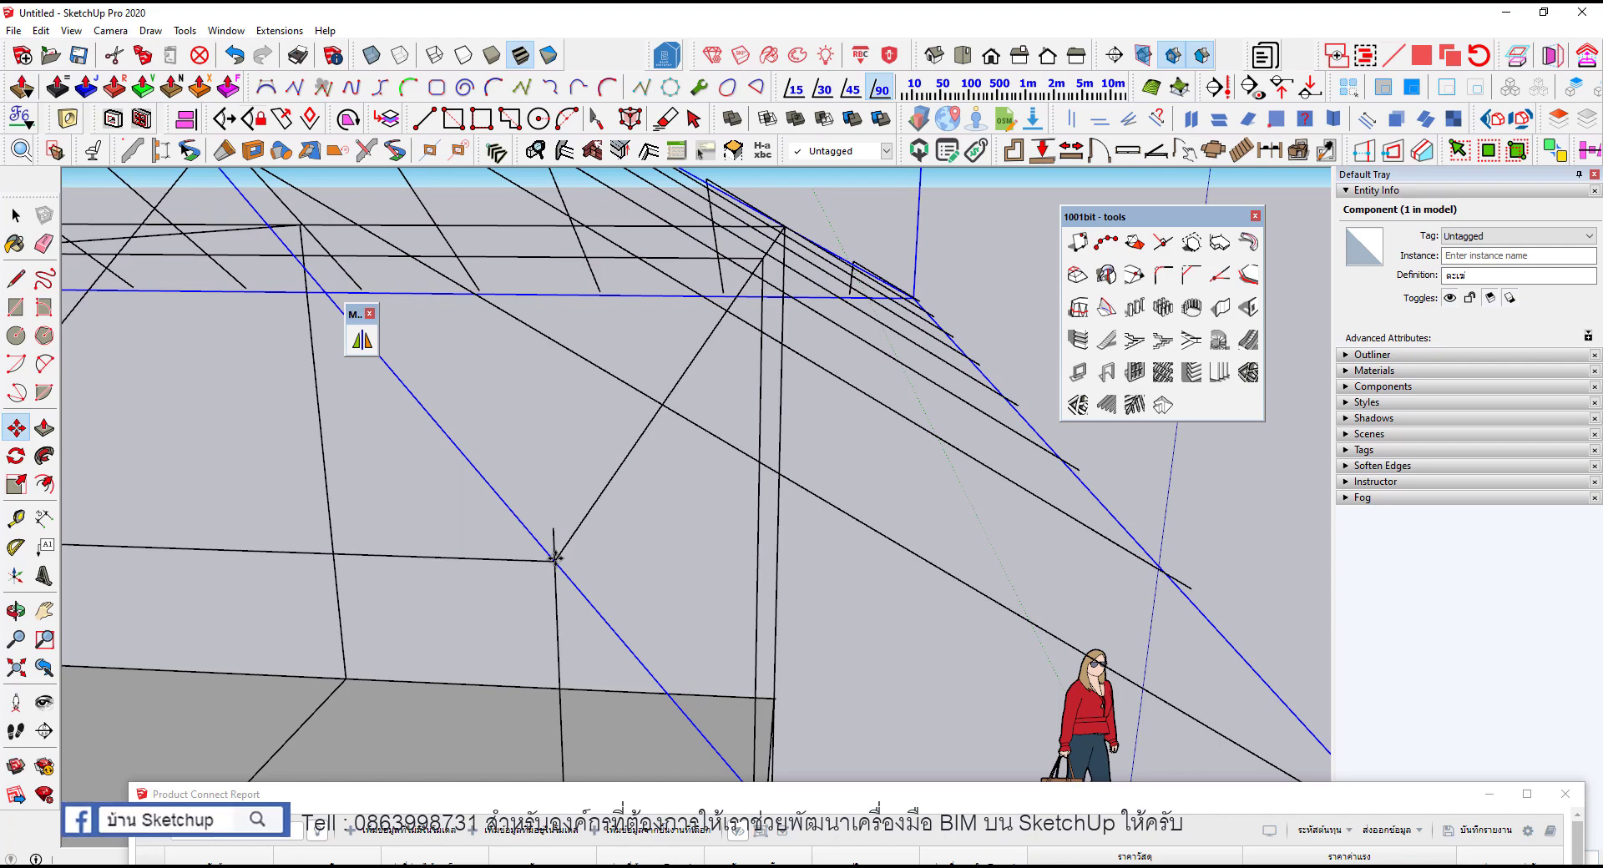
middle_drag(555, 542, 518, 420)
scroll(538, 524, down, 5)
Step: Select the entire roof frame and add model elements to the report by Length
key(space)
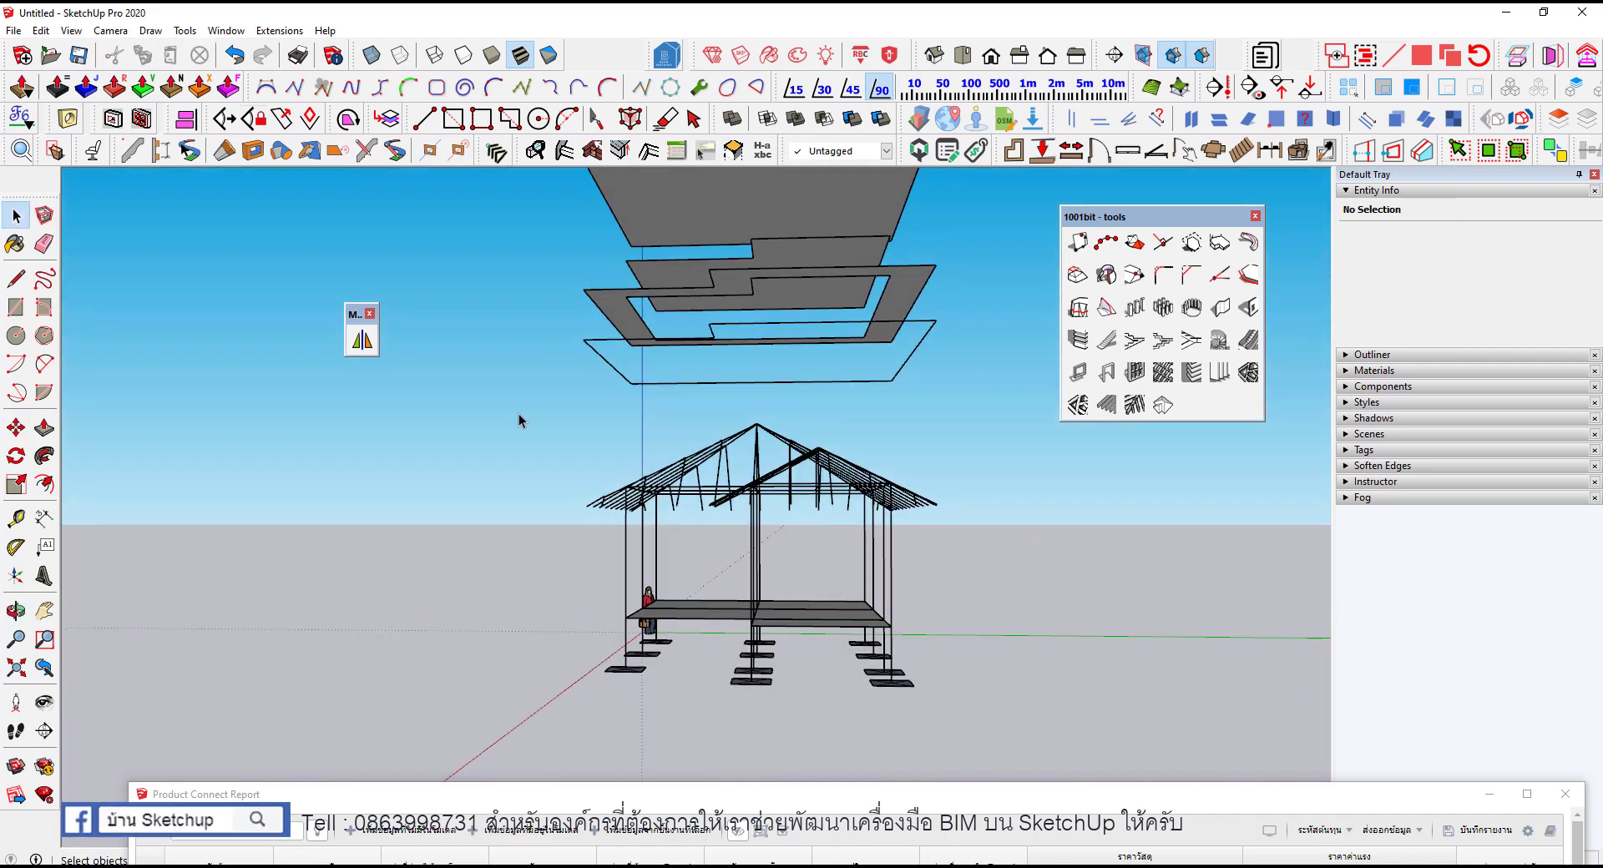
drag(519, 419, 1027, 549)
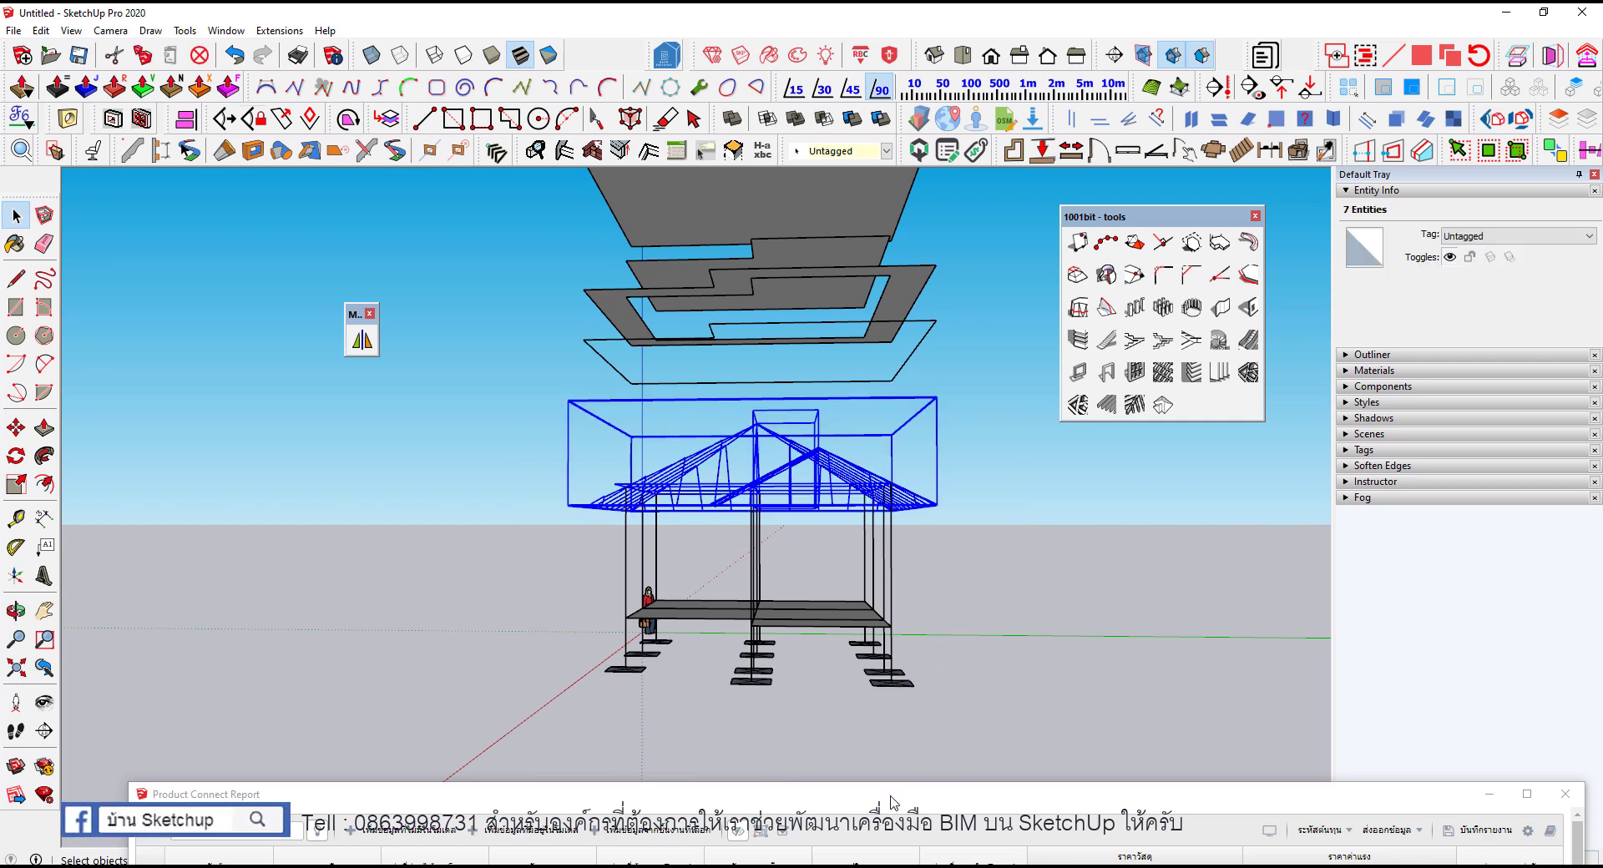
drag(893, 802, 891, 497)
drag(890, 458, 897, 457)
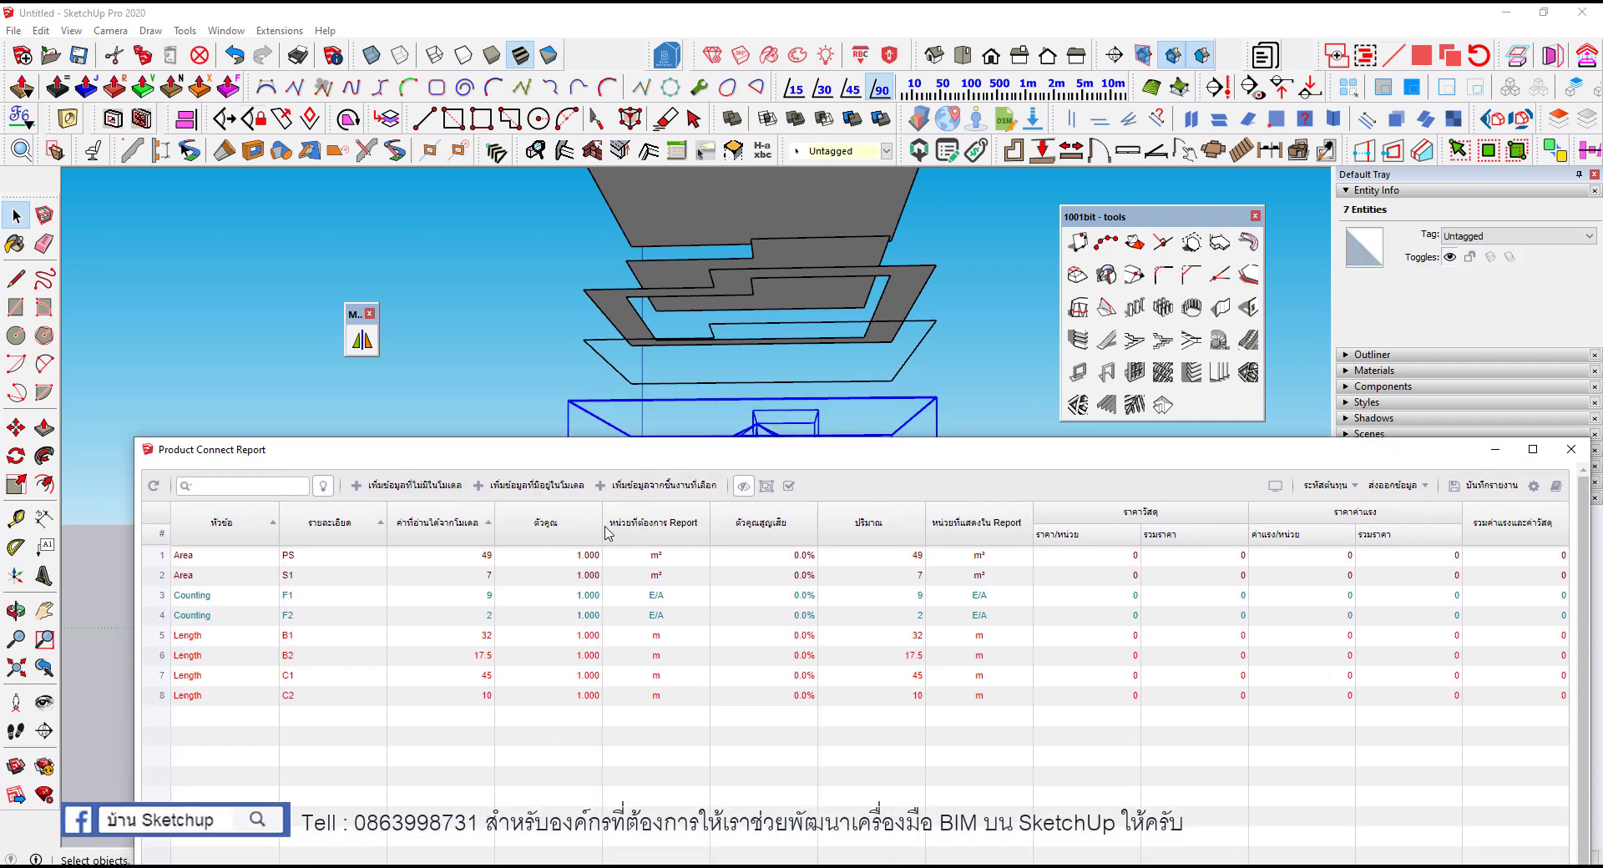
click(538, 485)
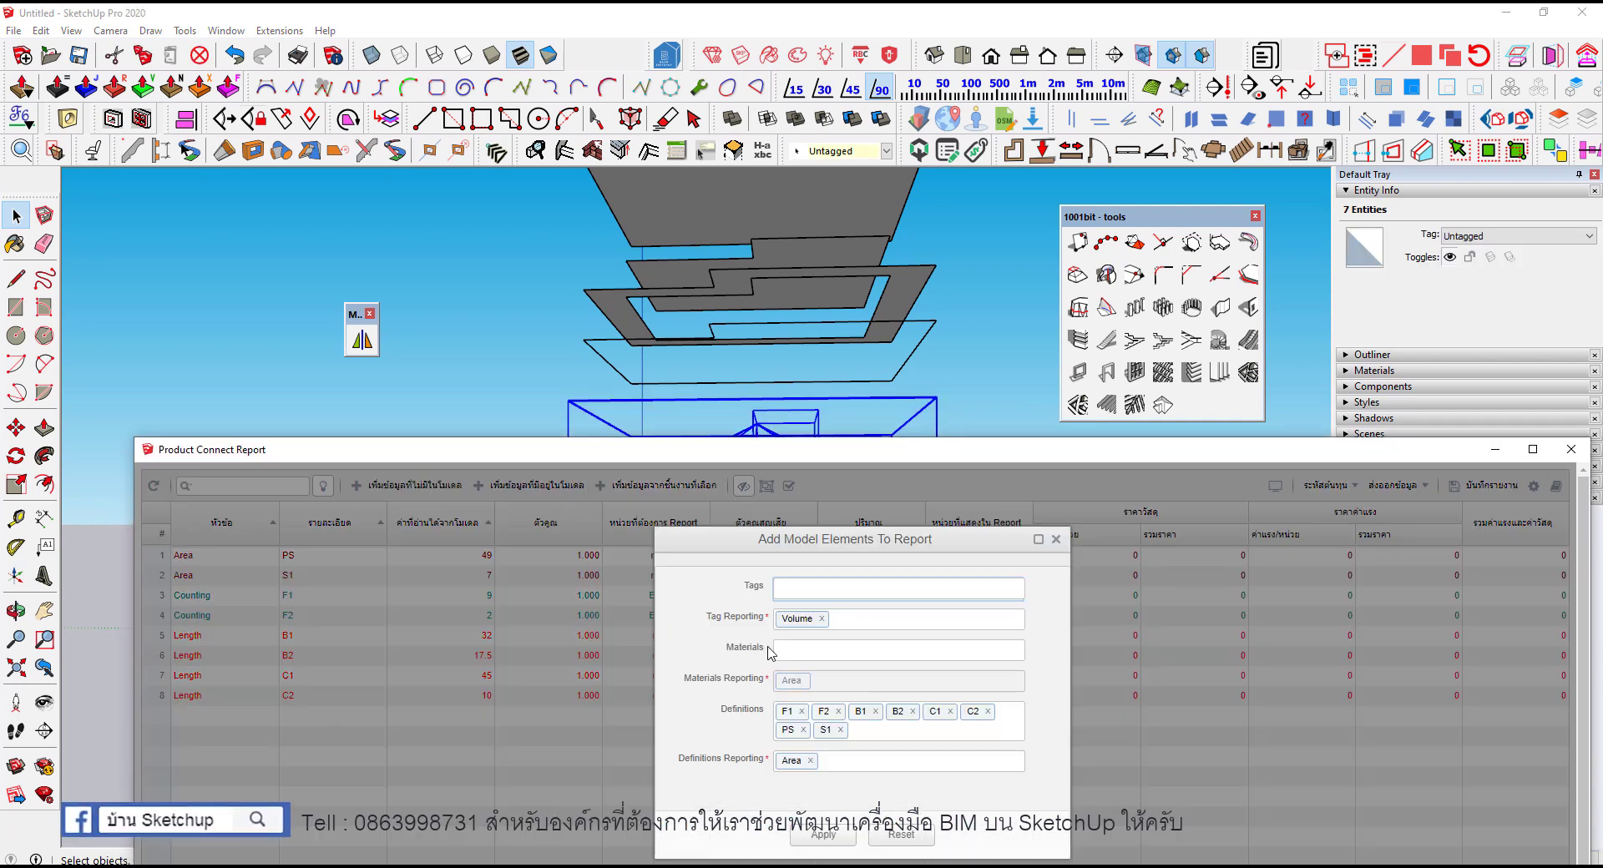
click(795, 766)
click(814, 845)
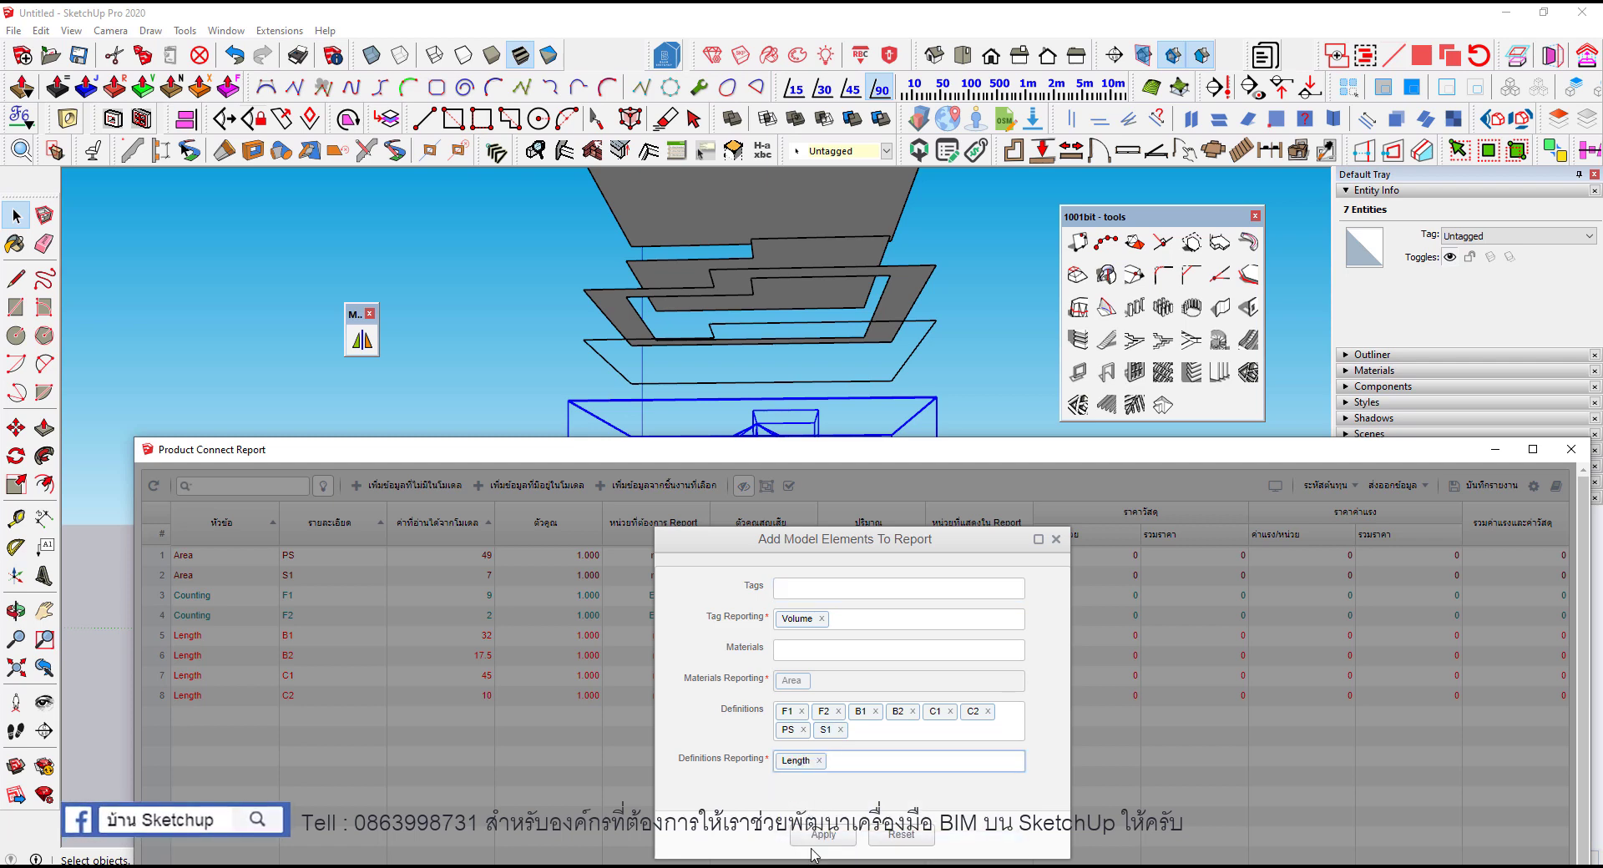
click(813, 841)
Step: Add the five selected roof member definitions to the report as Length rows
drag(705, 451, 722, 599)
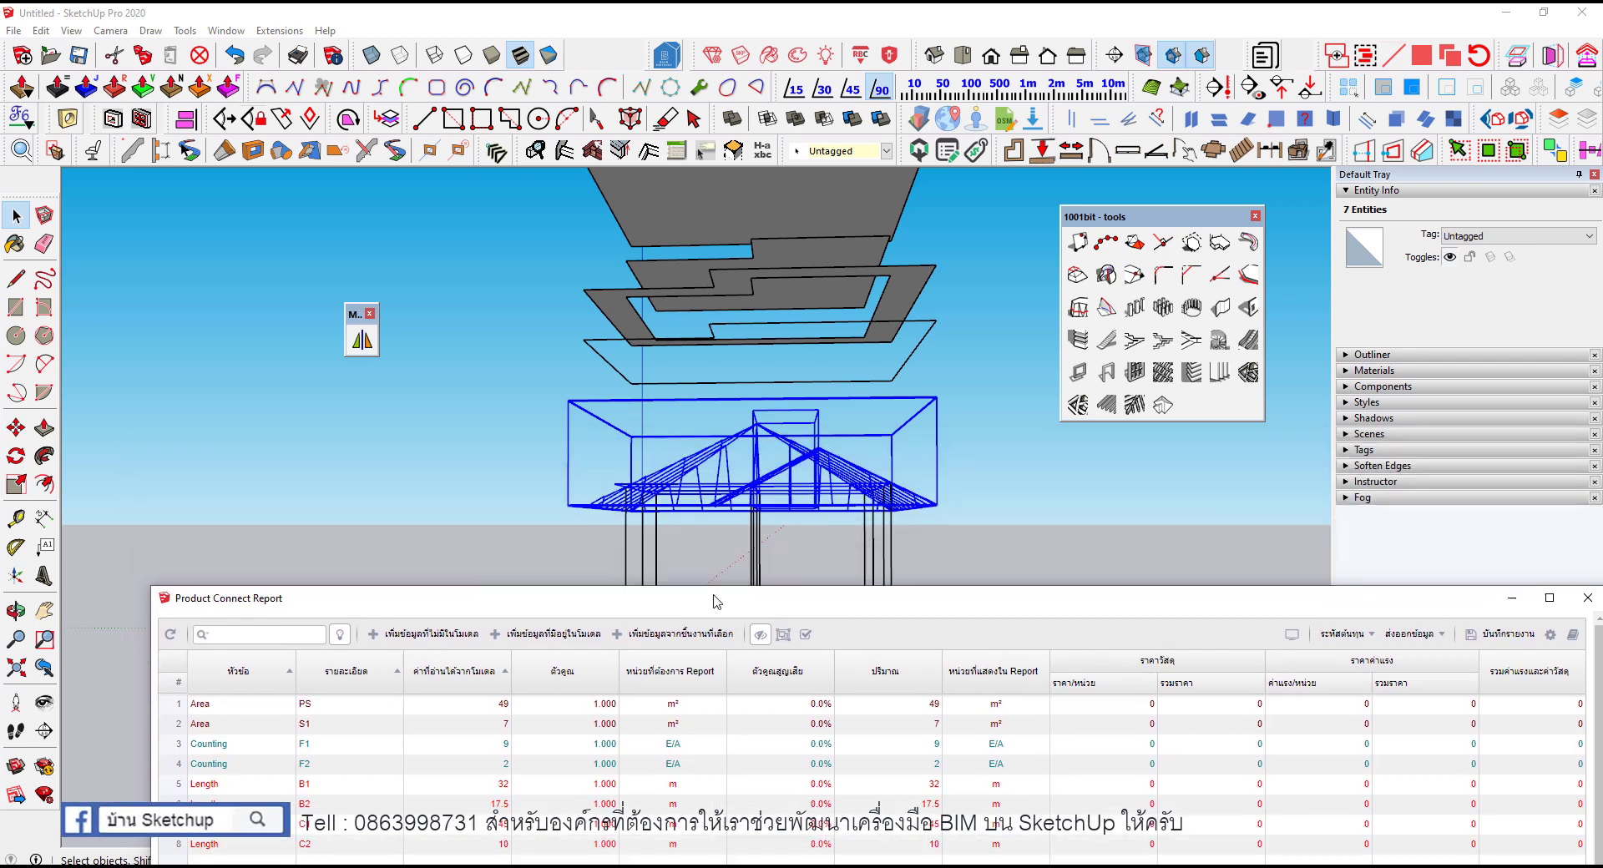
click(534, 392)
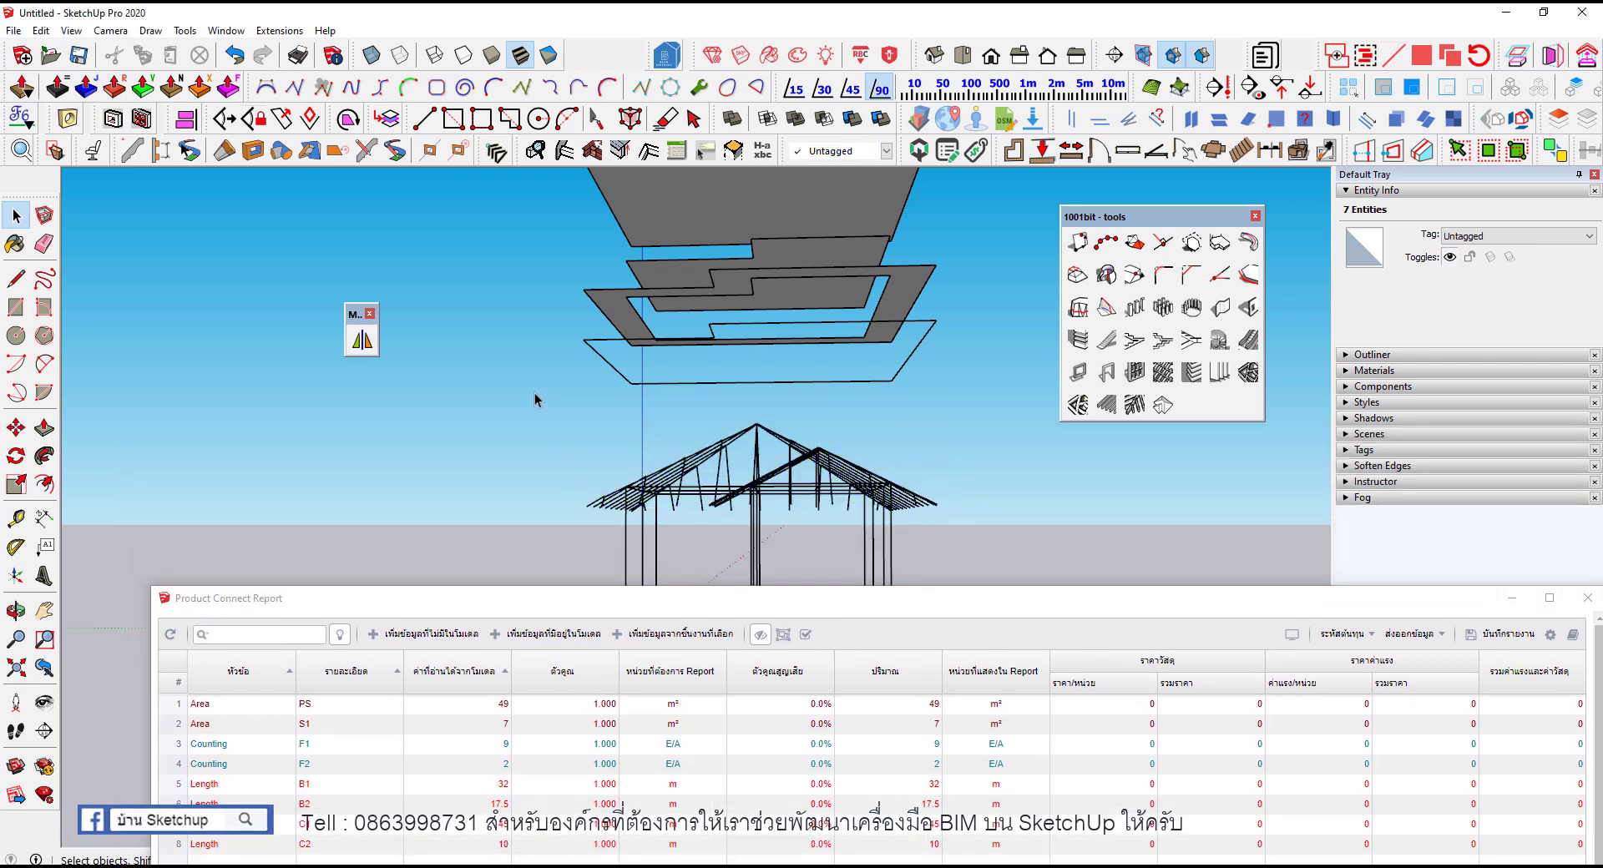
click(681, 636)
drag(685, 609, 669, 373)
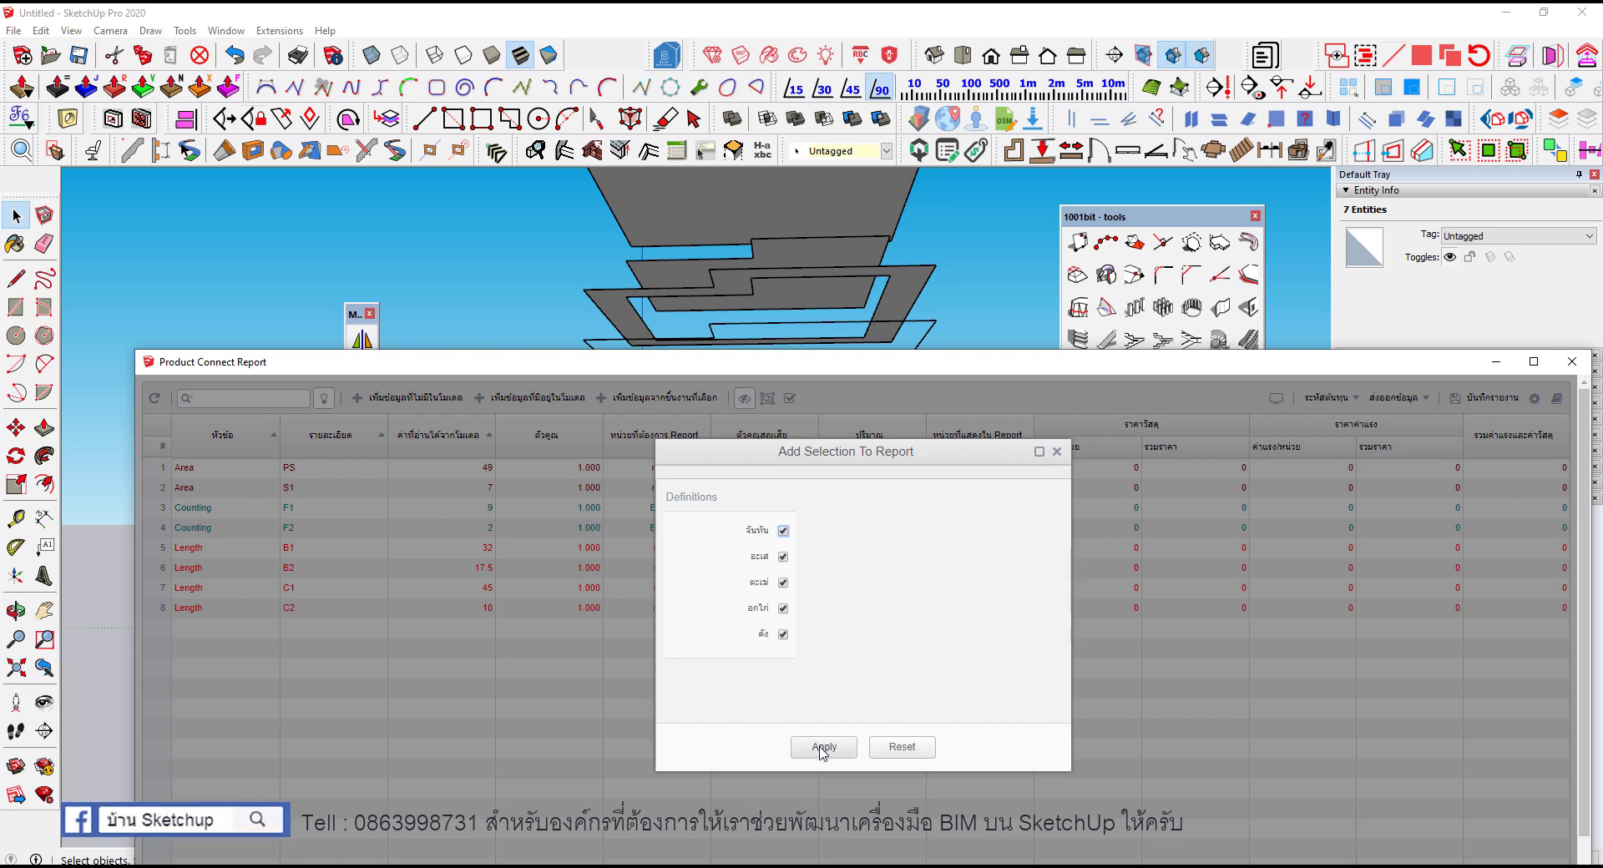
click(822, 749)
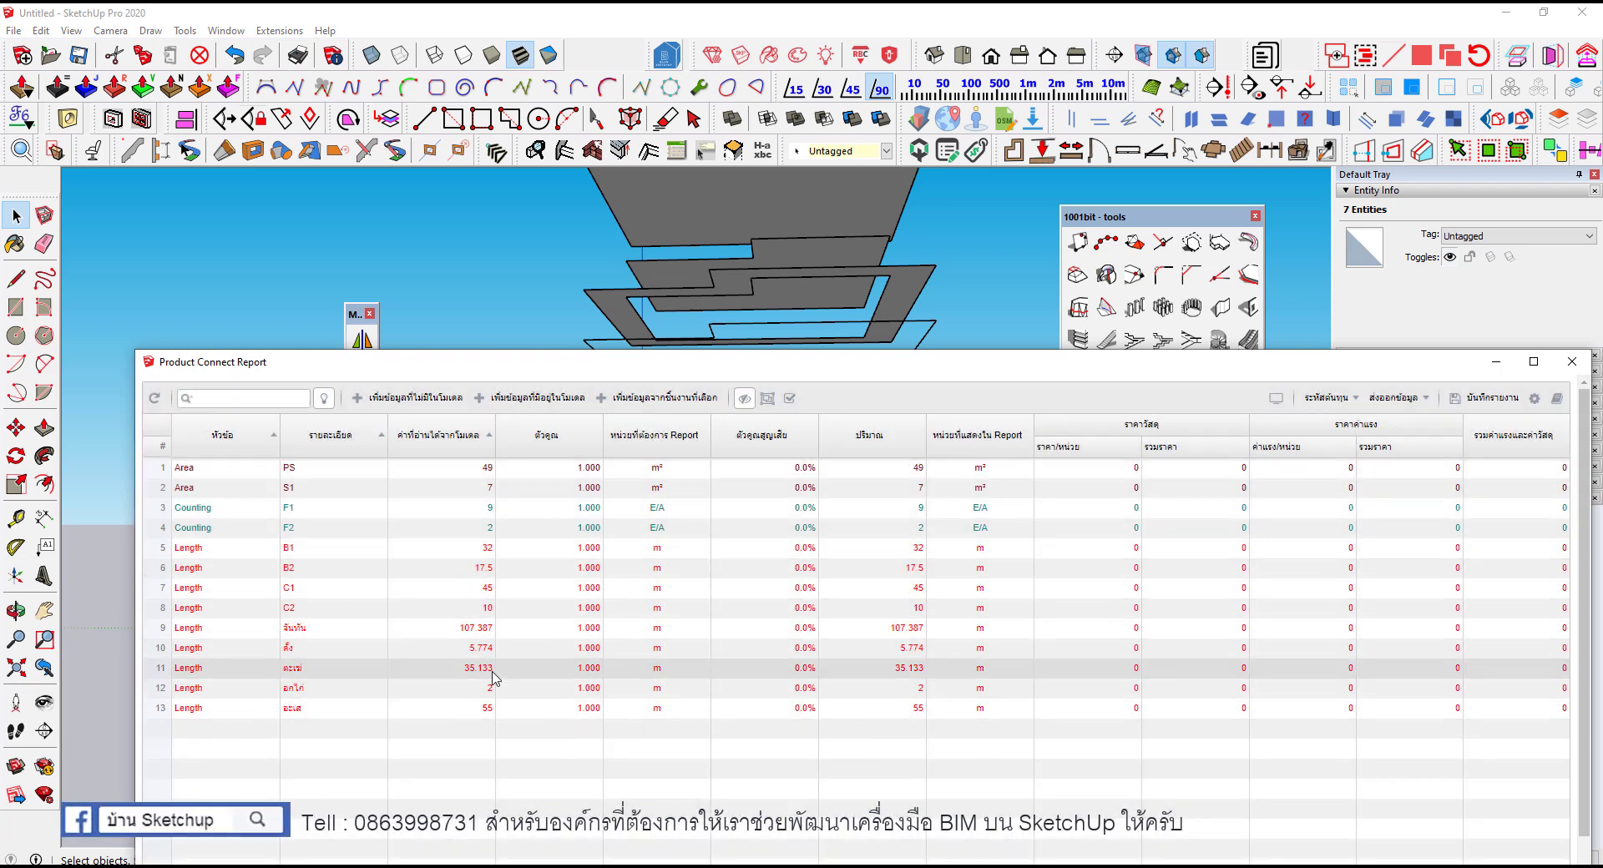
Step: Make the whole hip roof surface a component named กระเบื้องมุงหลังคา
drag(668, 361, 679, 654)
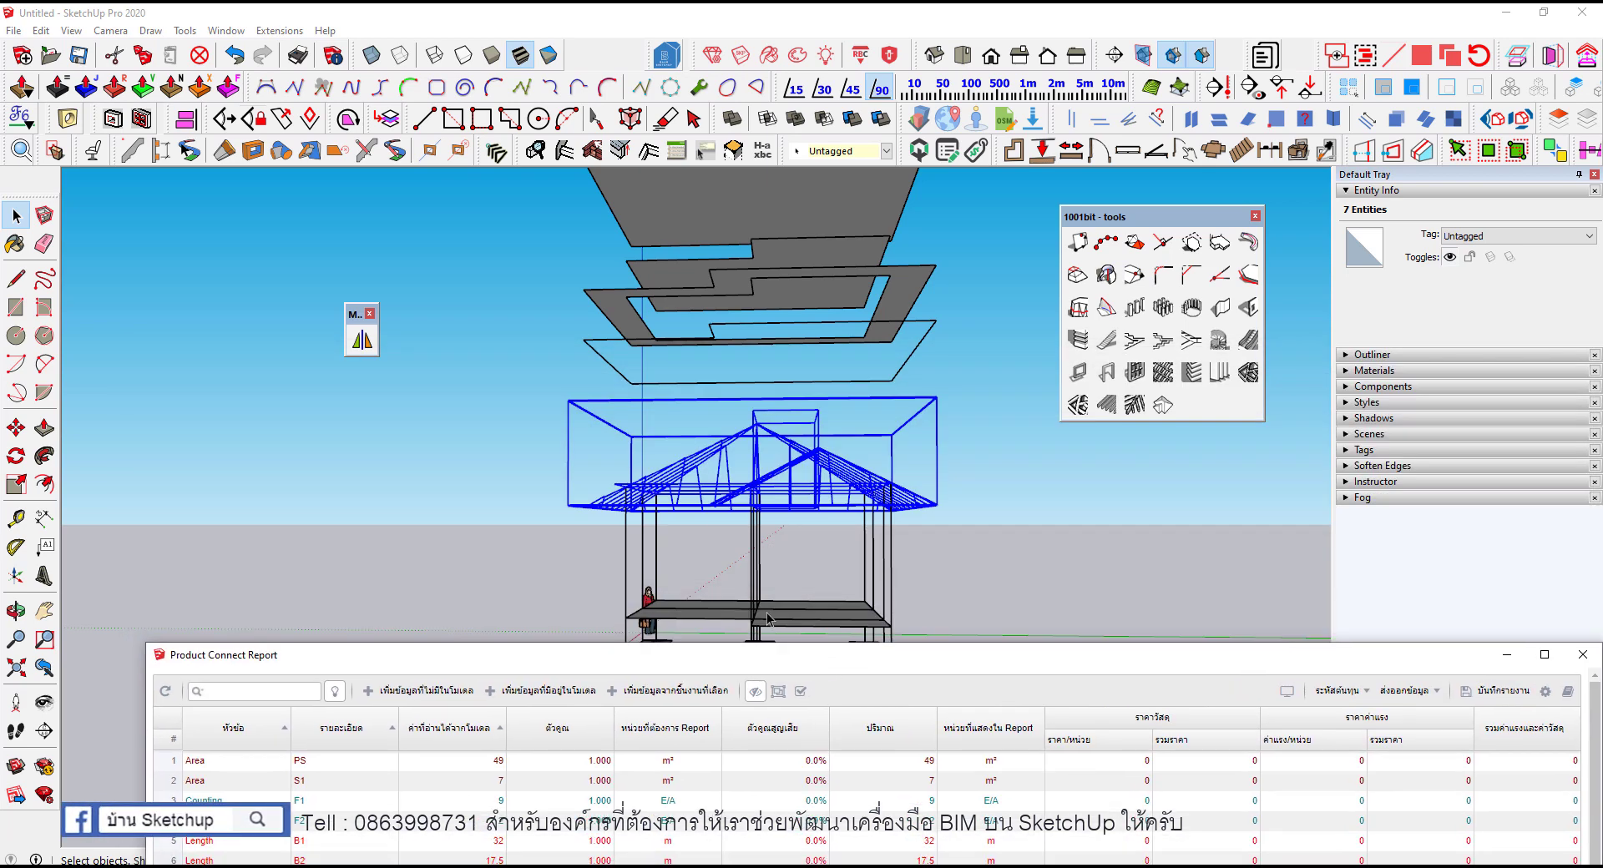
scroll(693, 420, down, 2)
middle_drag(693, 420, 760, 275)
click(730, 339)
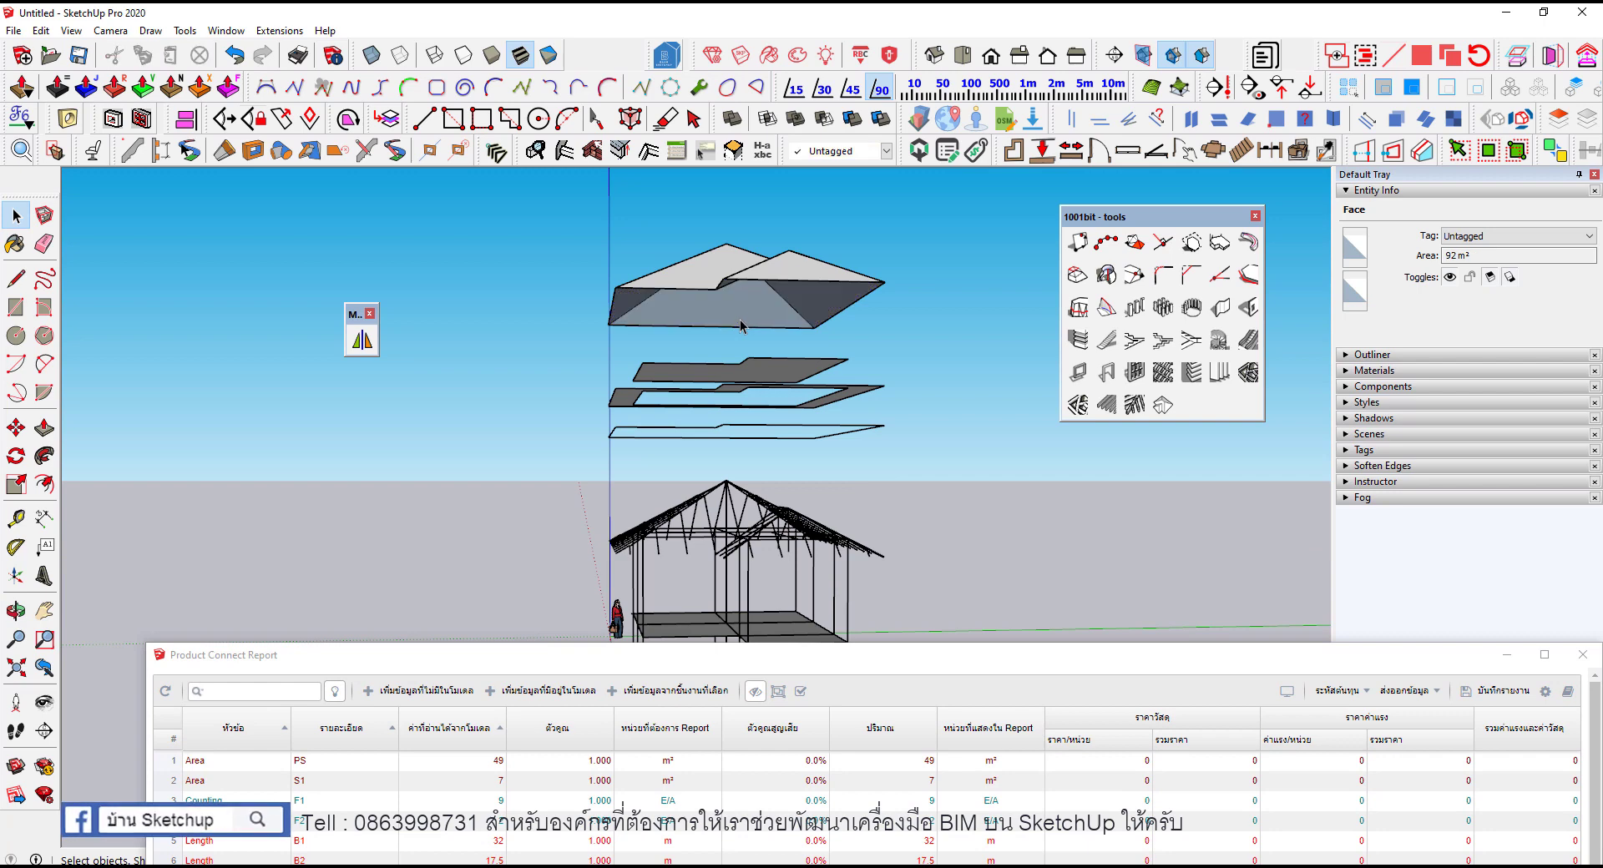
triple_click(759, 275)
right_click(760, 276)
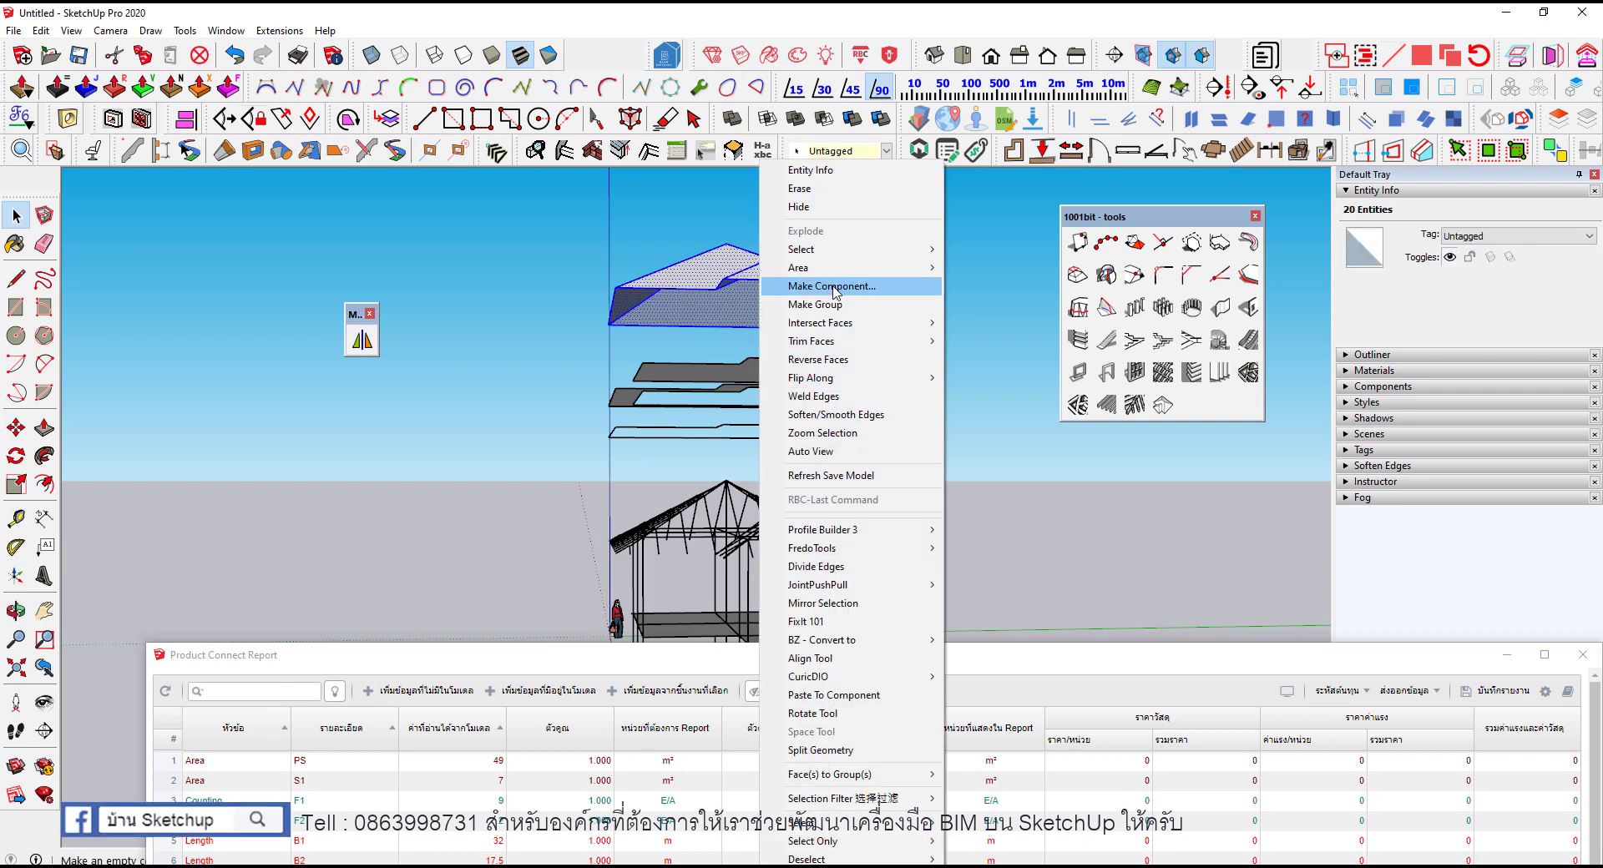
click(838, 286)
text(กระเบื้องมุงหลังคา)
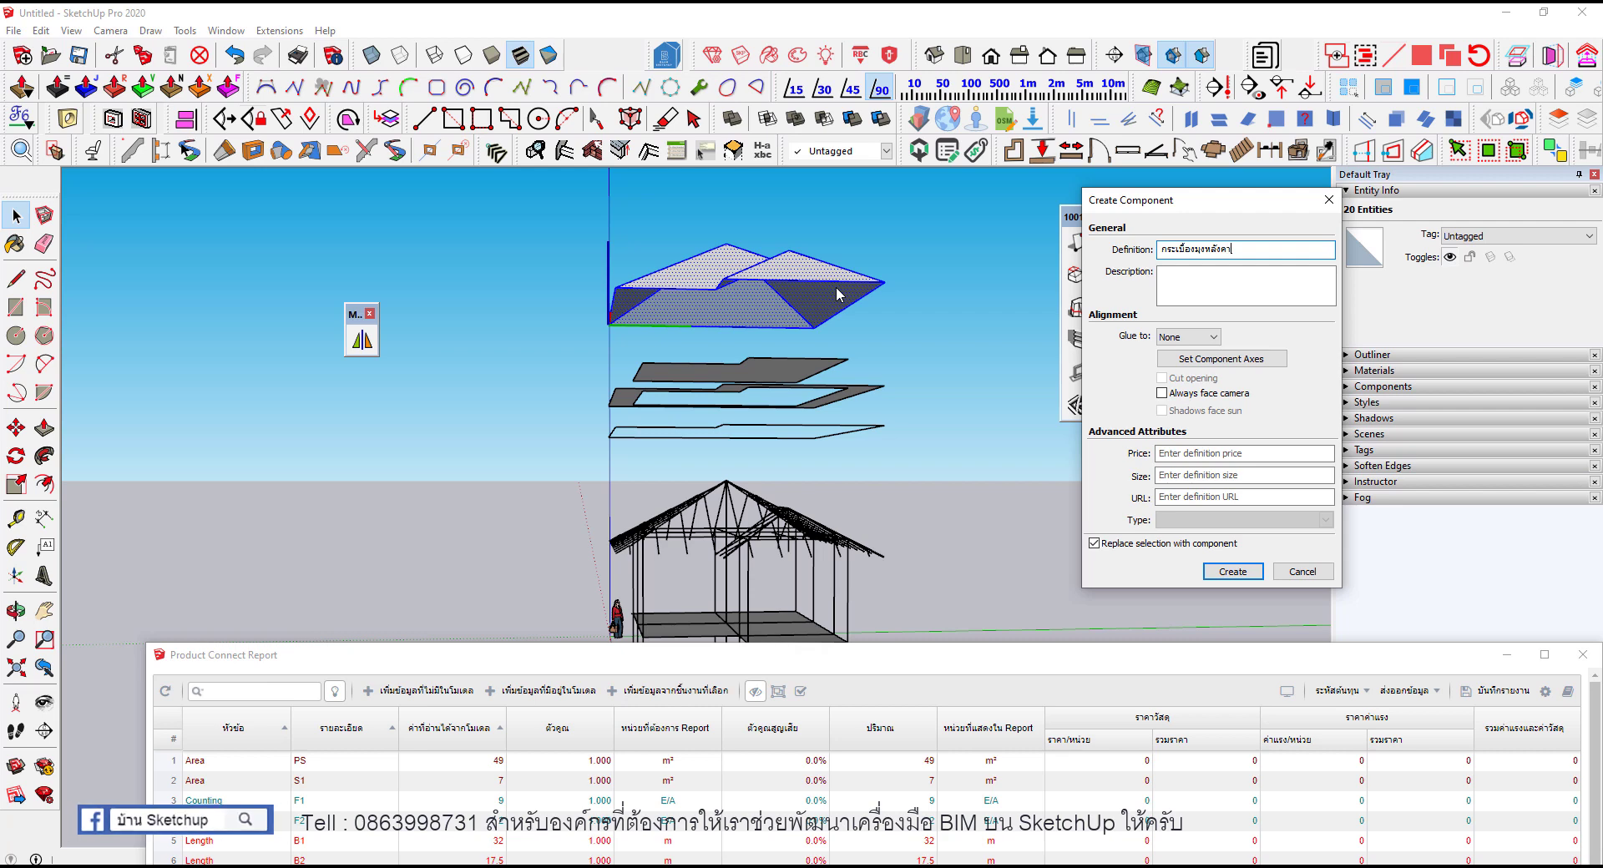
key(Return)
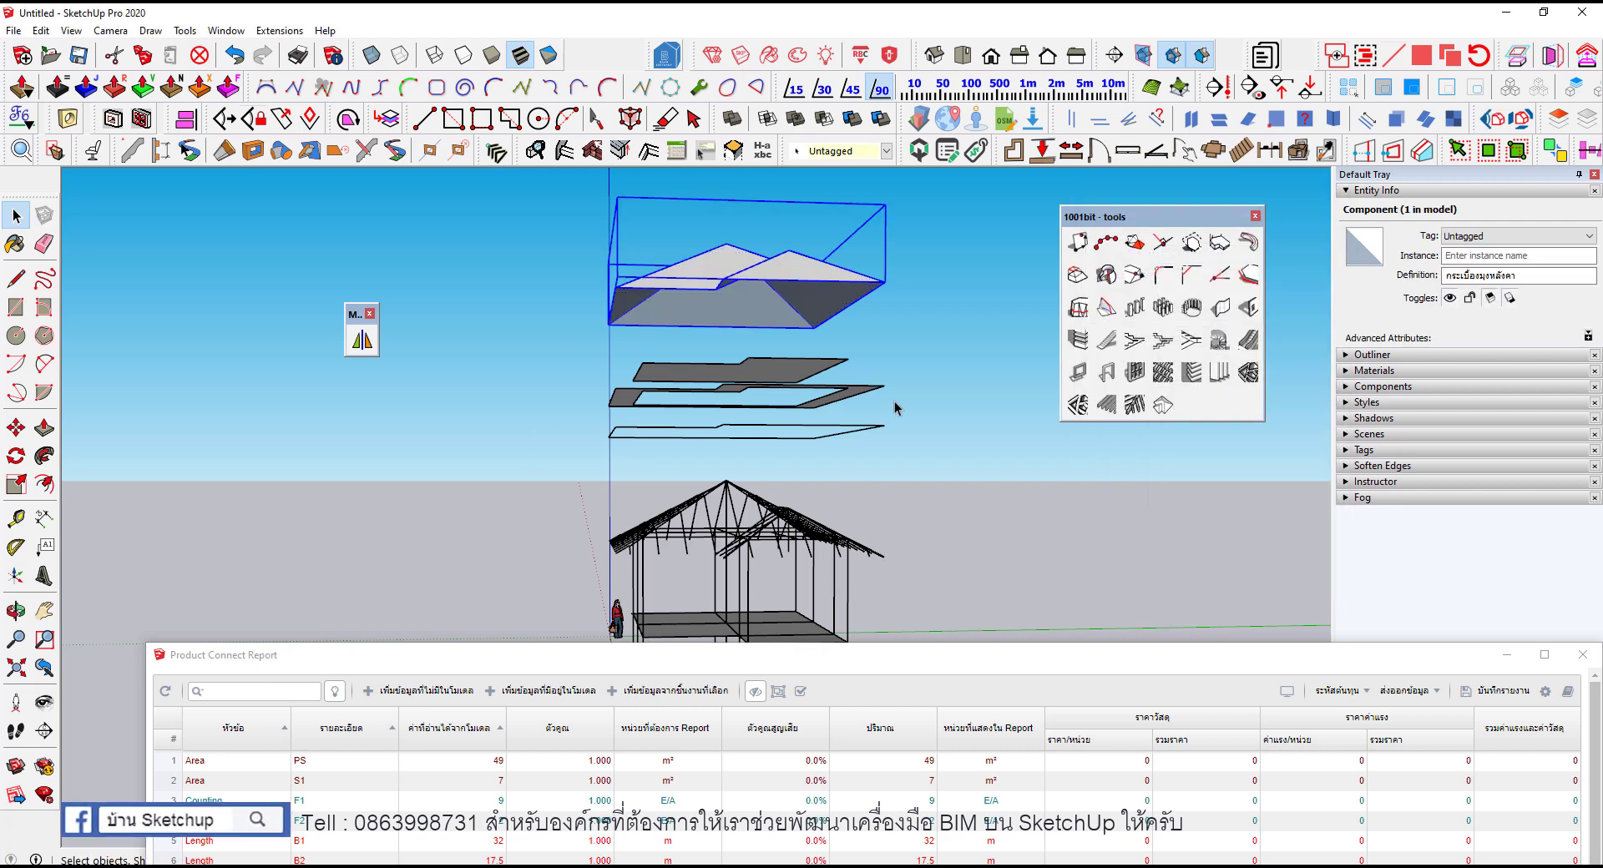
Step: Select the roof and the two ceiling components, with the report window raised again
drag(549, 215, 549, 215)
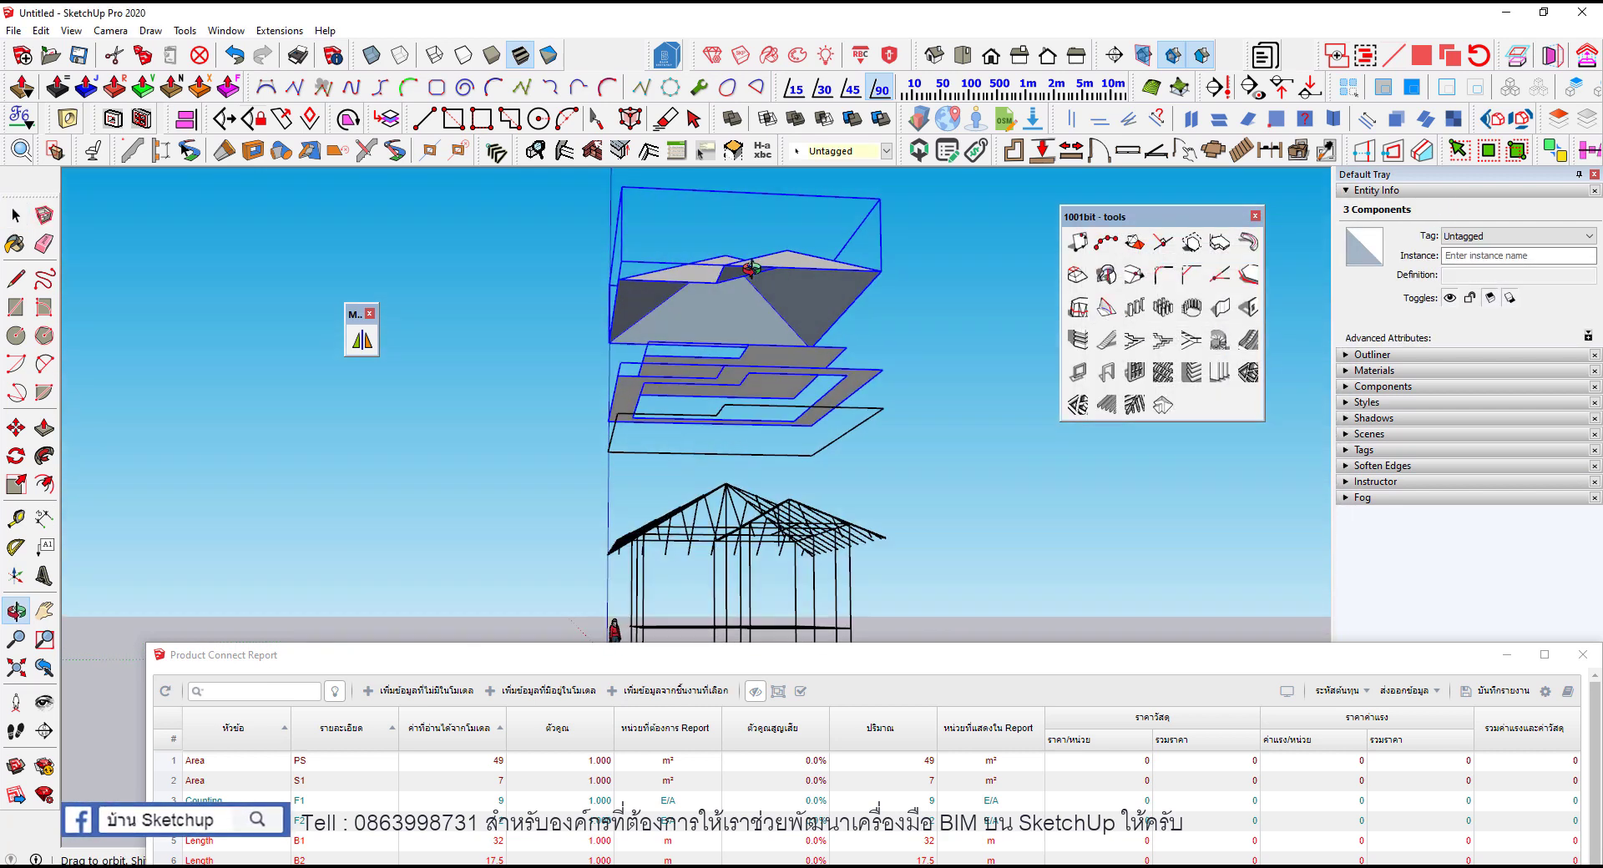
middle_drag(769, 347, 769, 369)
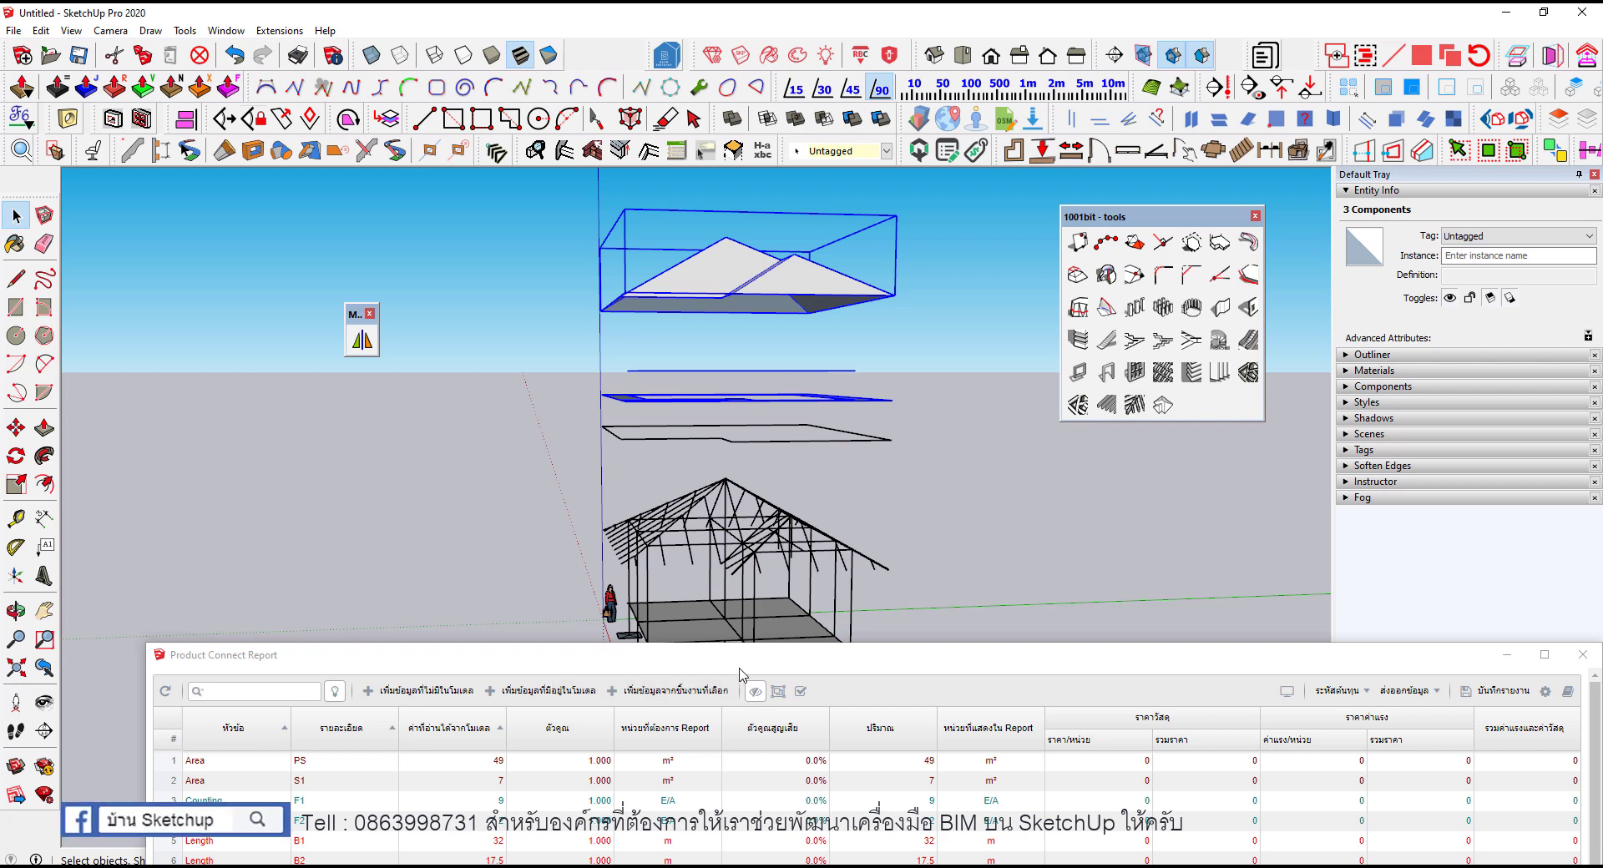
drag(740, 675, 718, 542)
Step: Change Definitions Reporting from Length to Area in Add Model Elements and apply
click(526, 558)
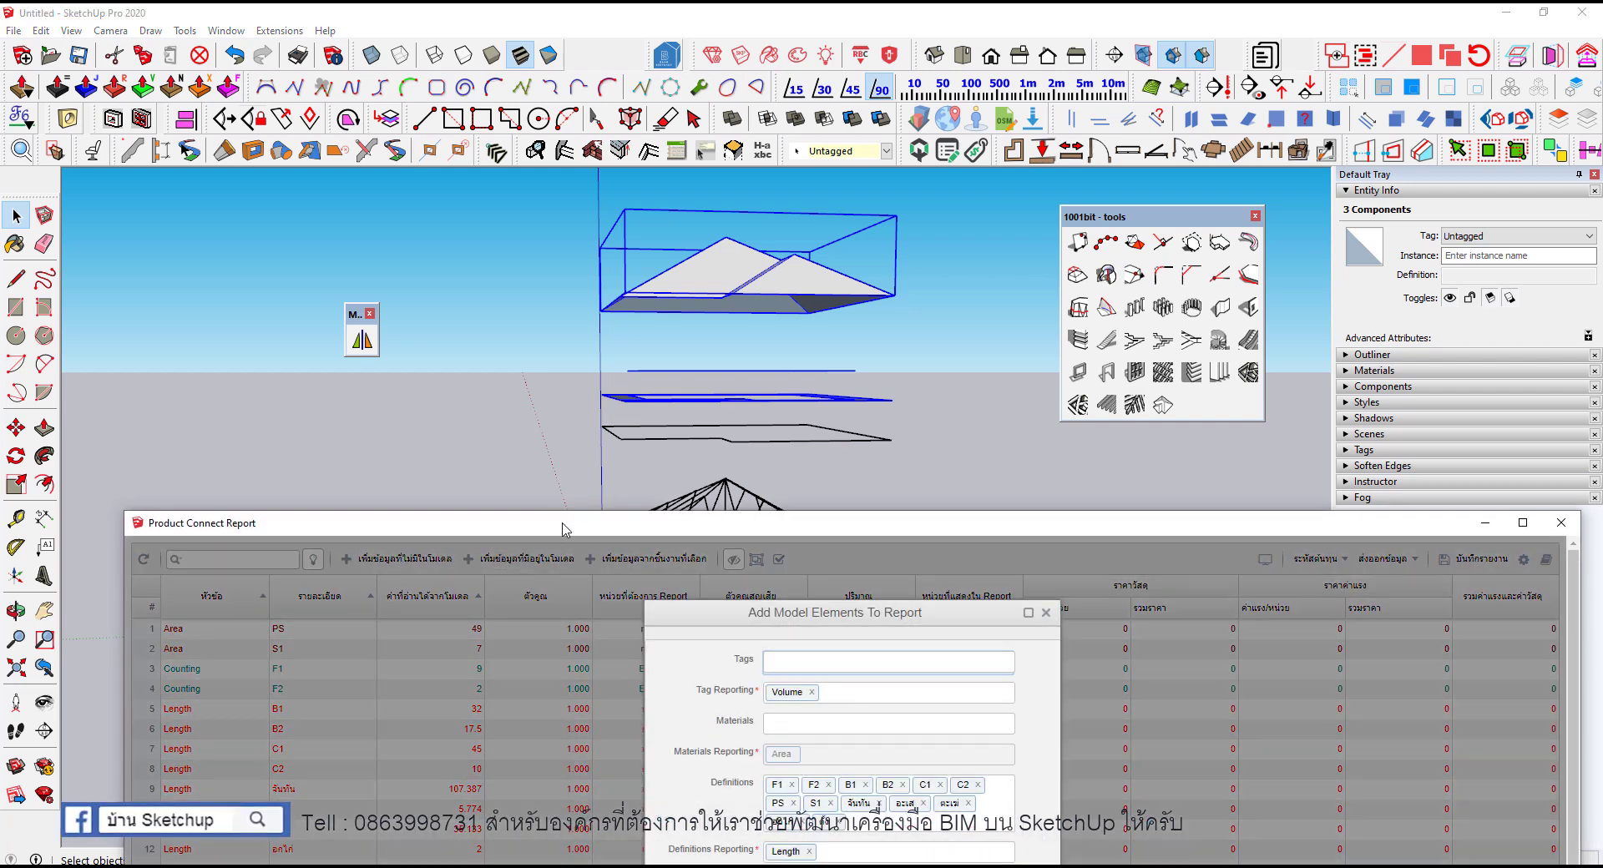
drag(562, 530, 534, 393)
click(782, 717)
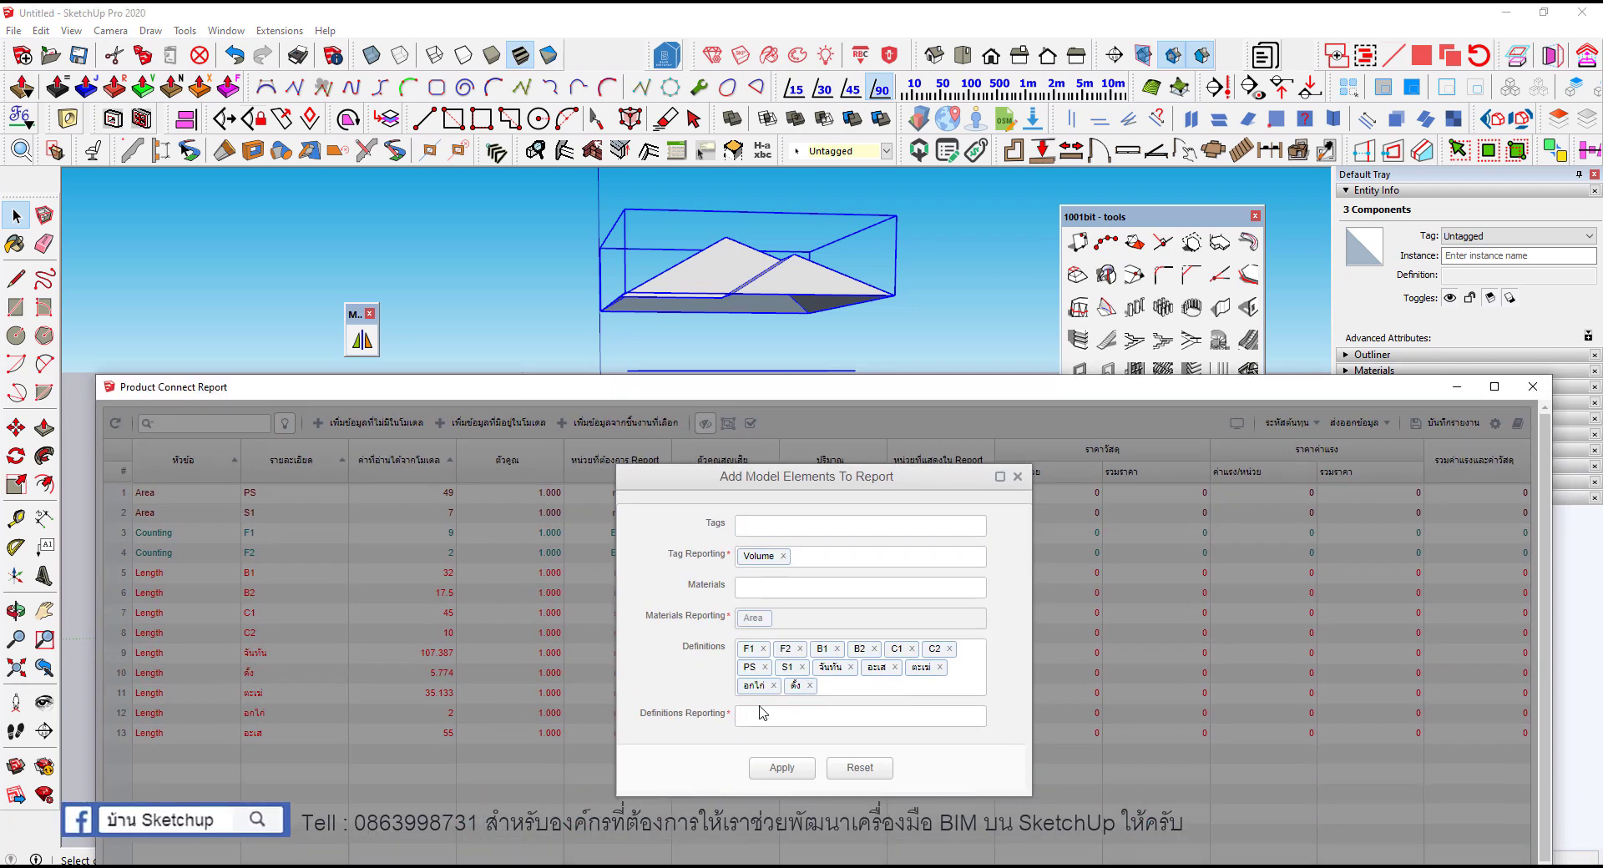
click(766, 722)
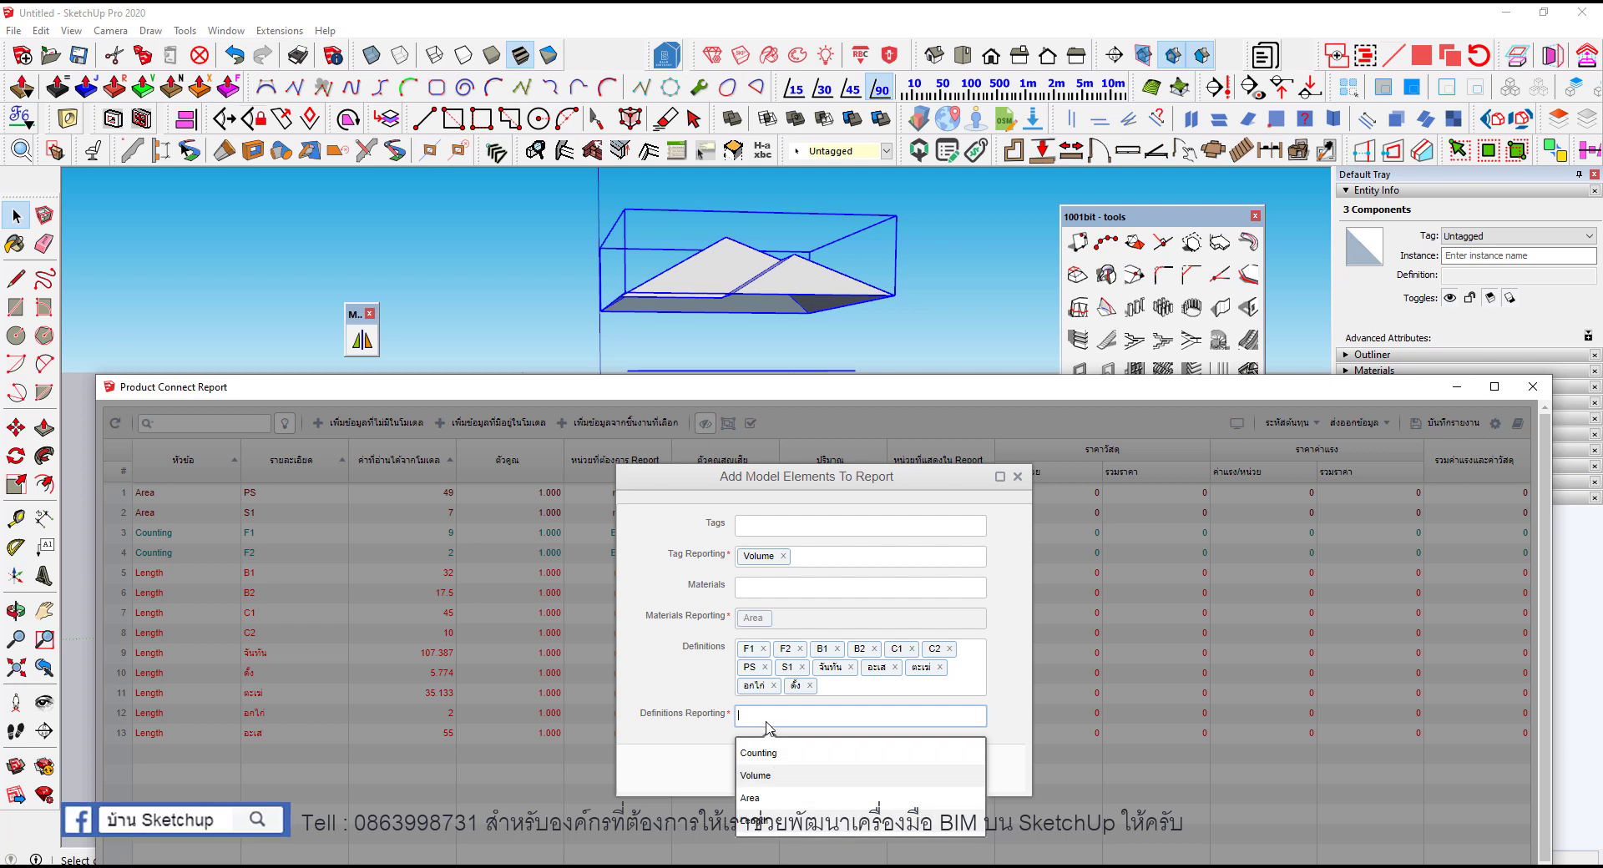
click(764, 800)
click(781, 767)
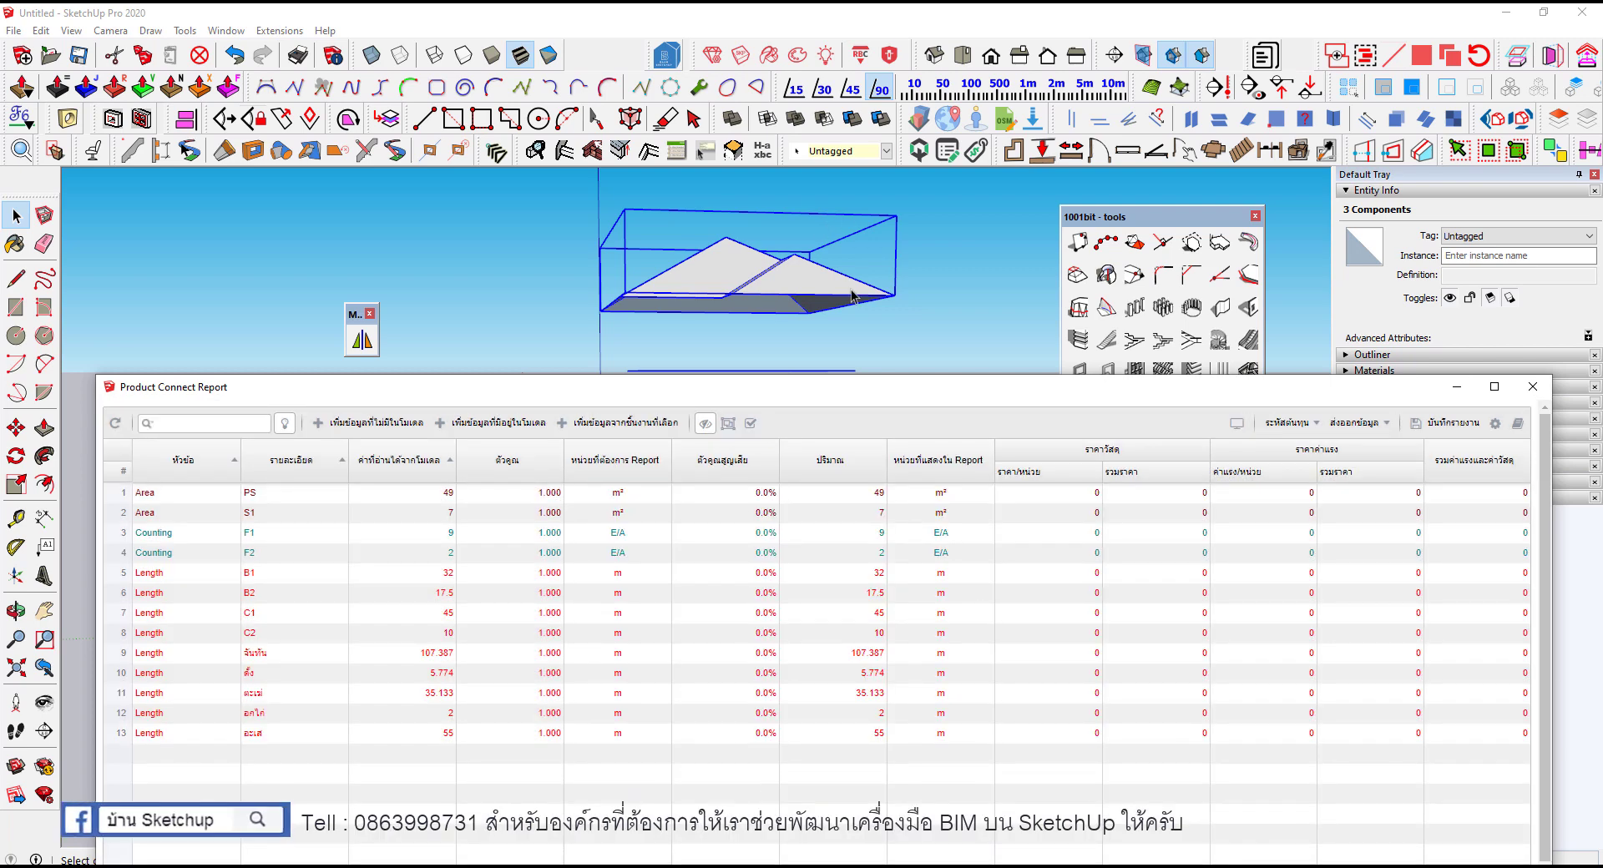
Step: Add the roof and two ceiling definitions as Area rows: 29.734, 36 and 56 m²
scroll(587, 271, down, 2)
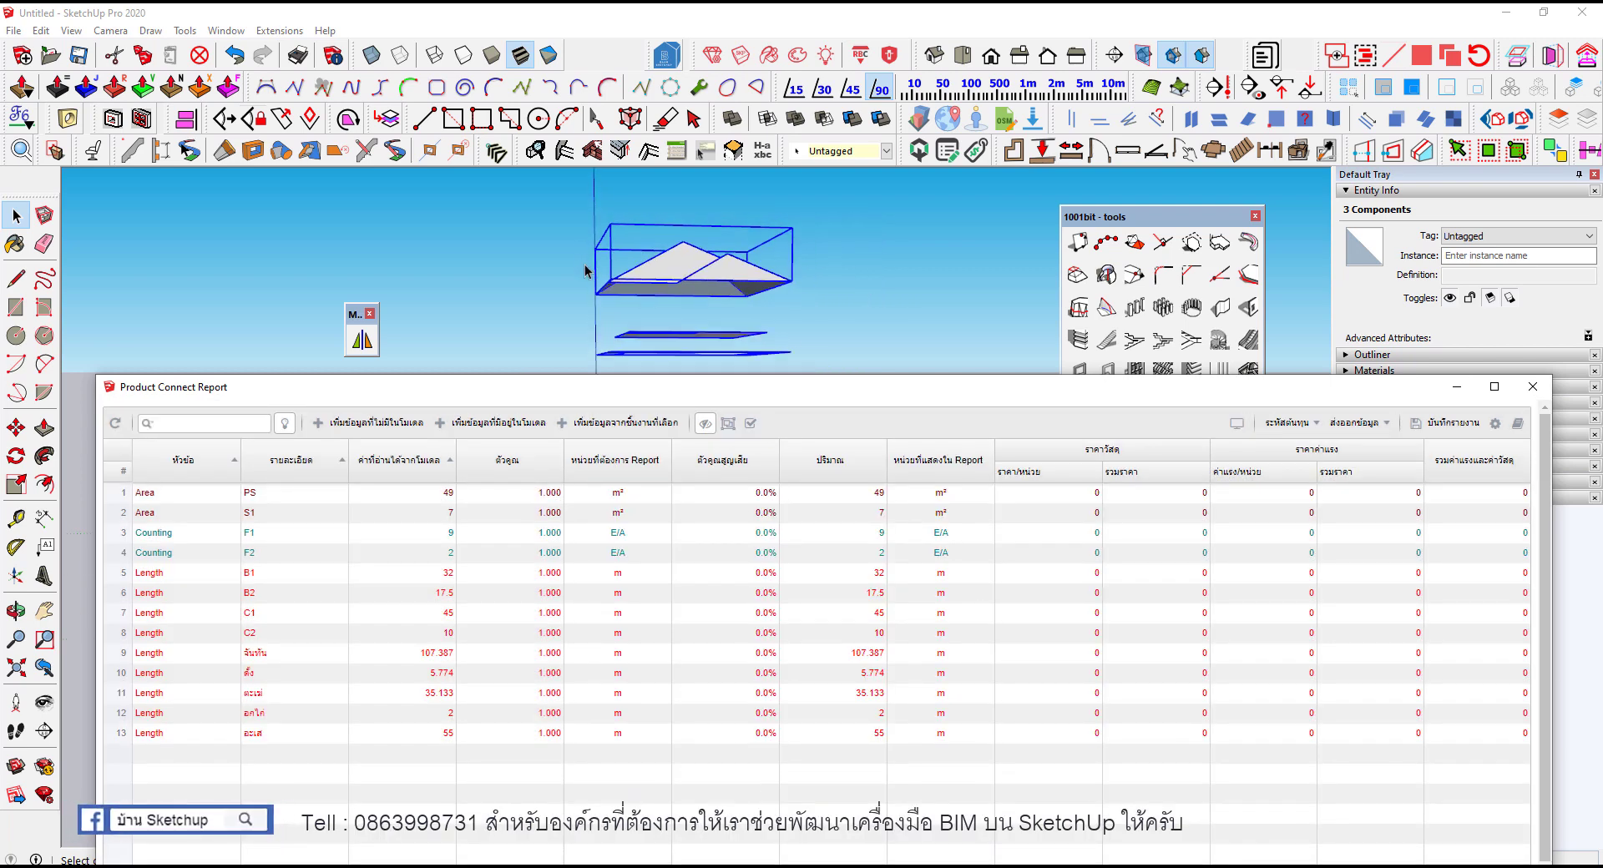
click(644, 422)
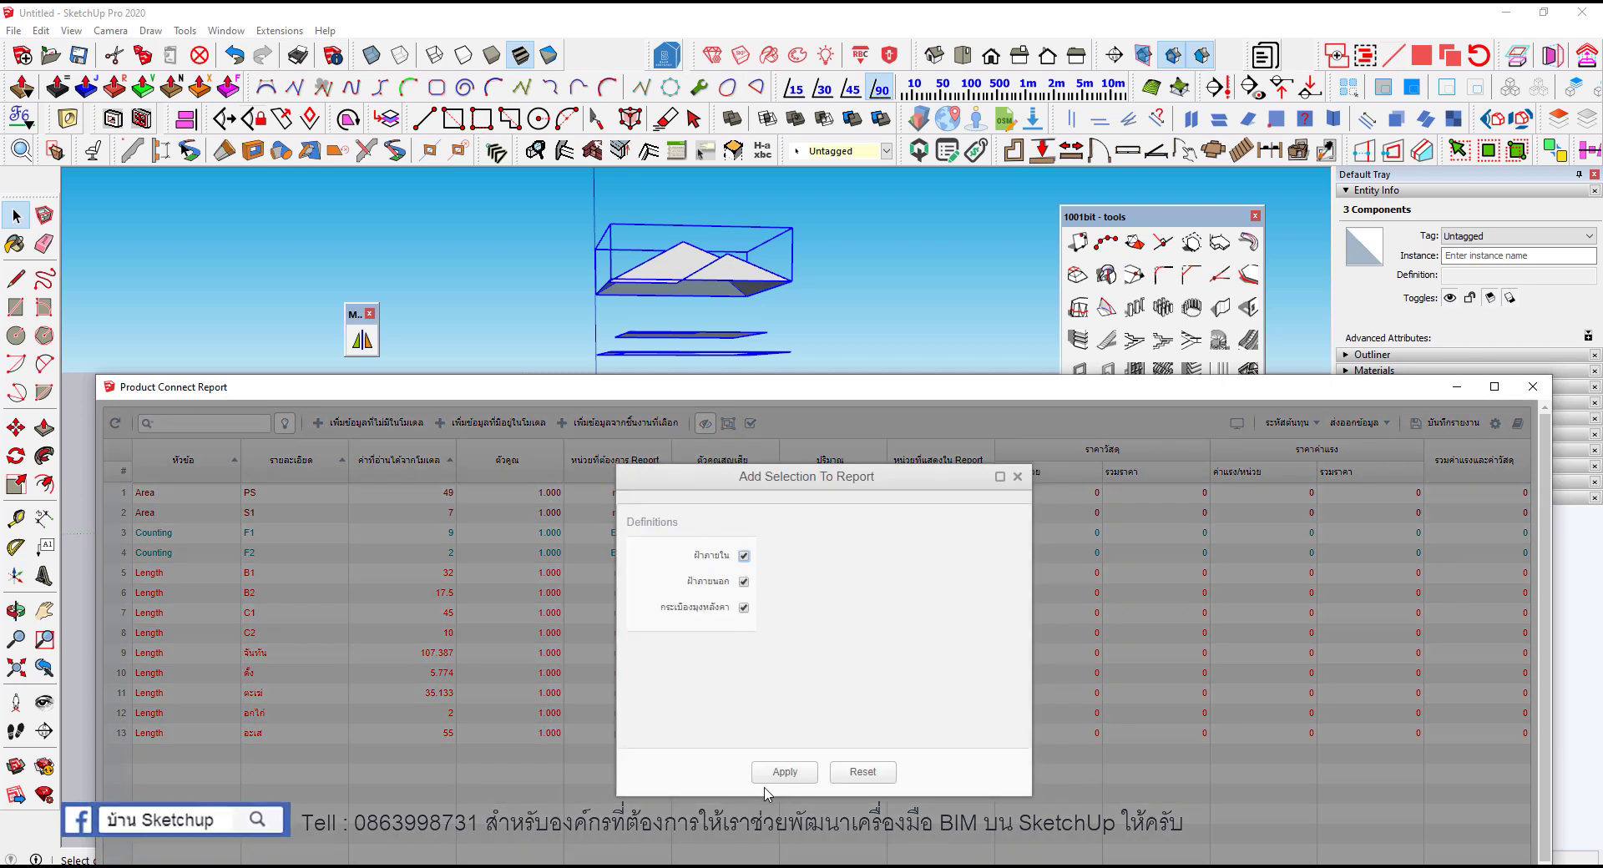
click(782, 773)
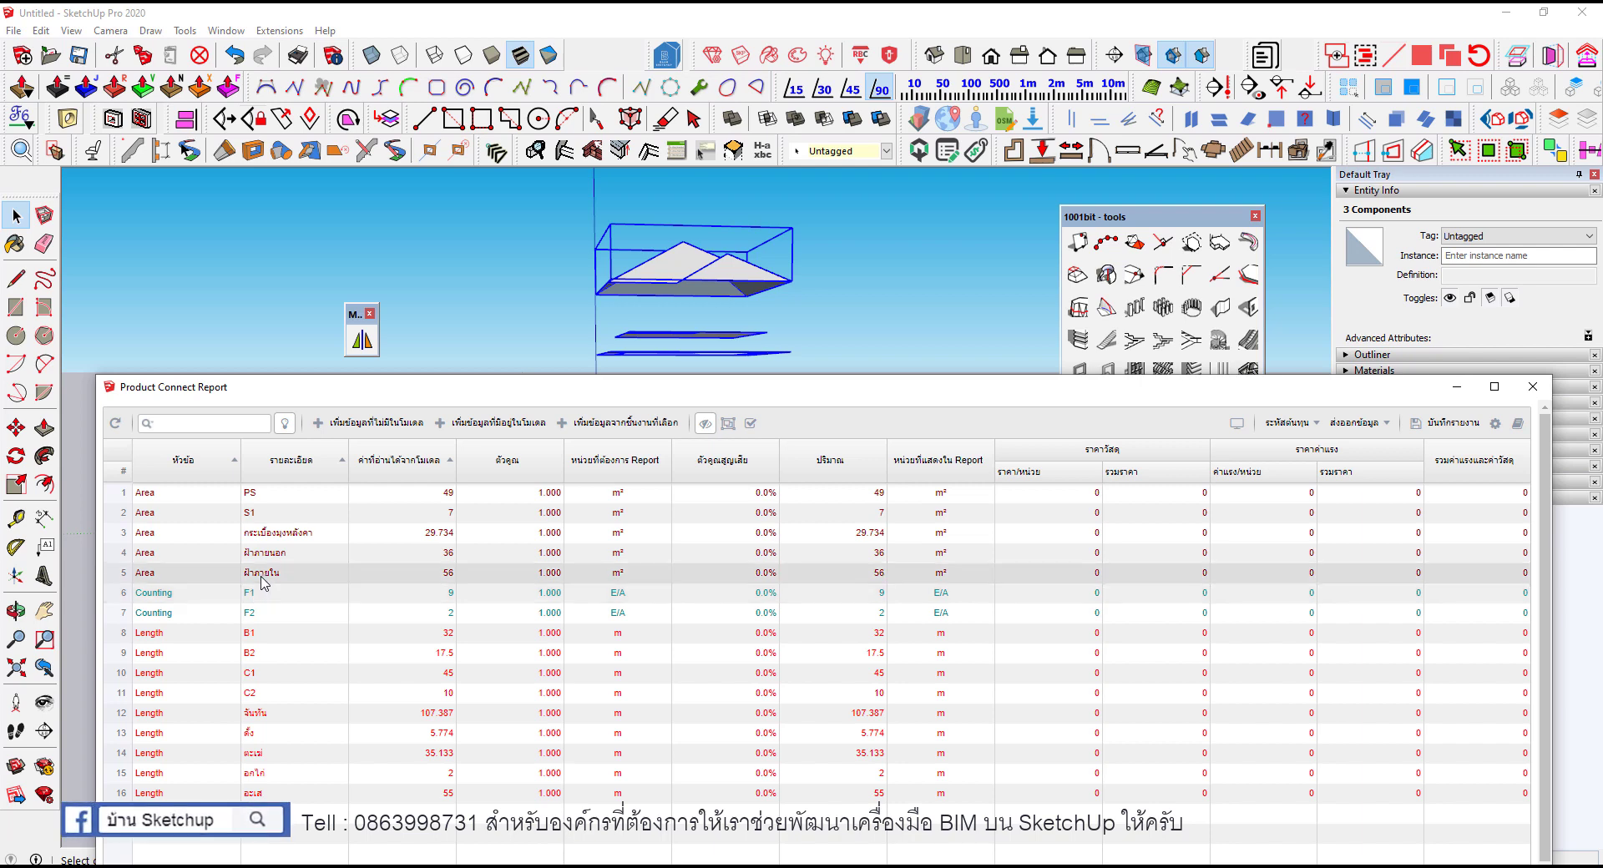
Step: Add the selected เข็งชาย fascia definition to the report, measured by Length instead of Area
drag(547, 394, 565, 499)
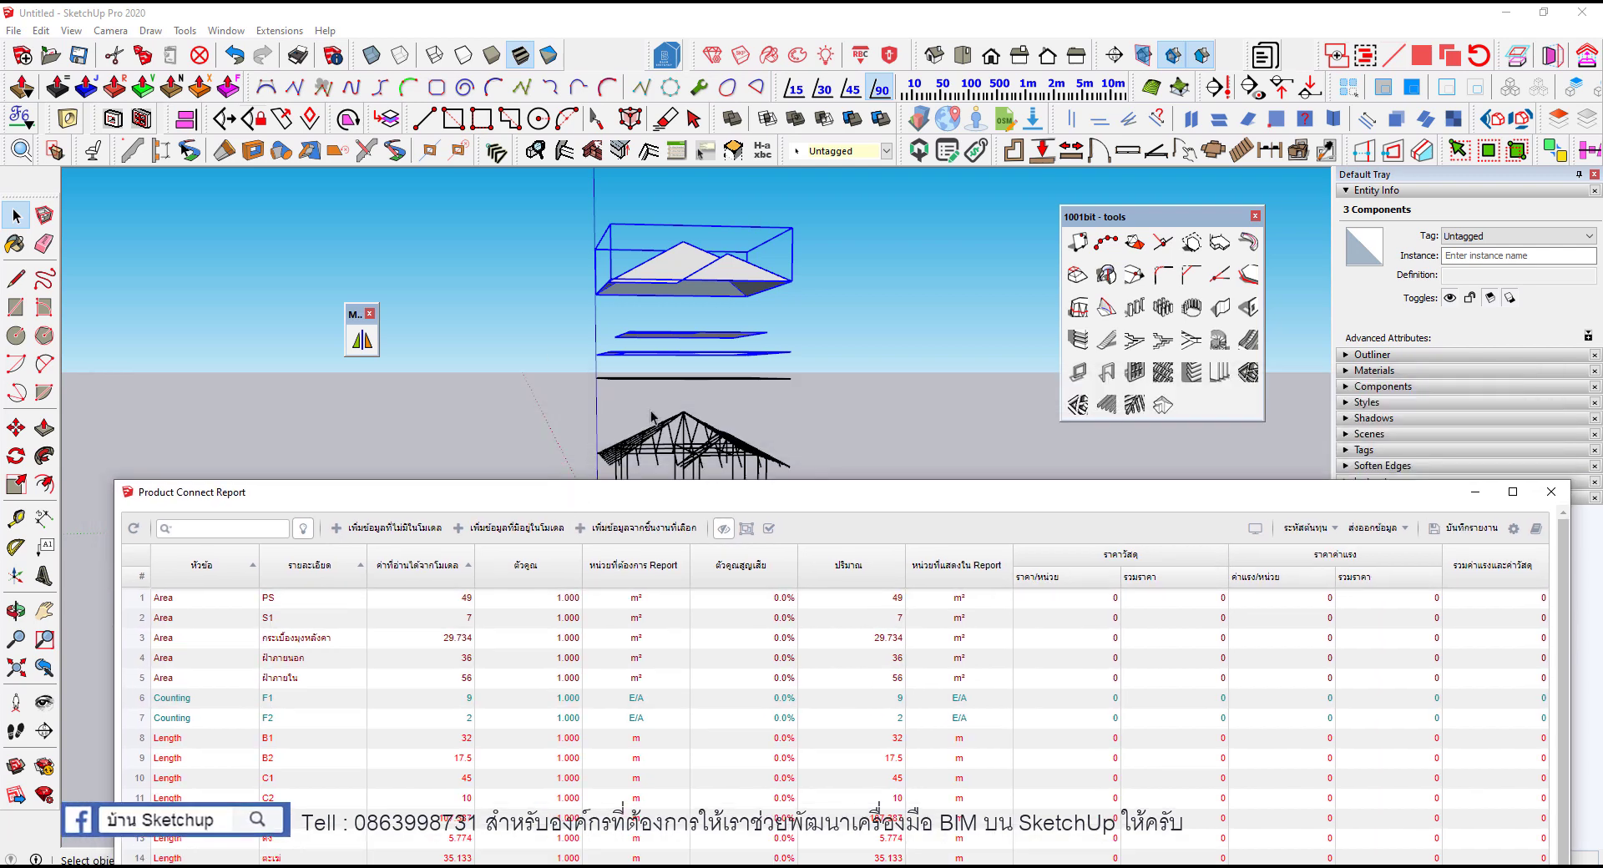
click(793, 382)
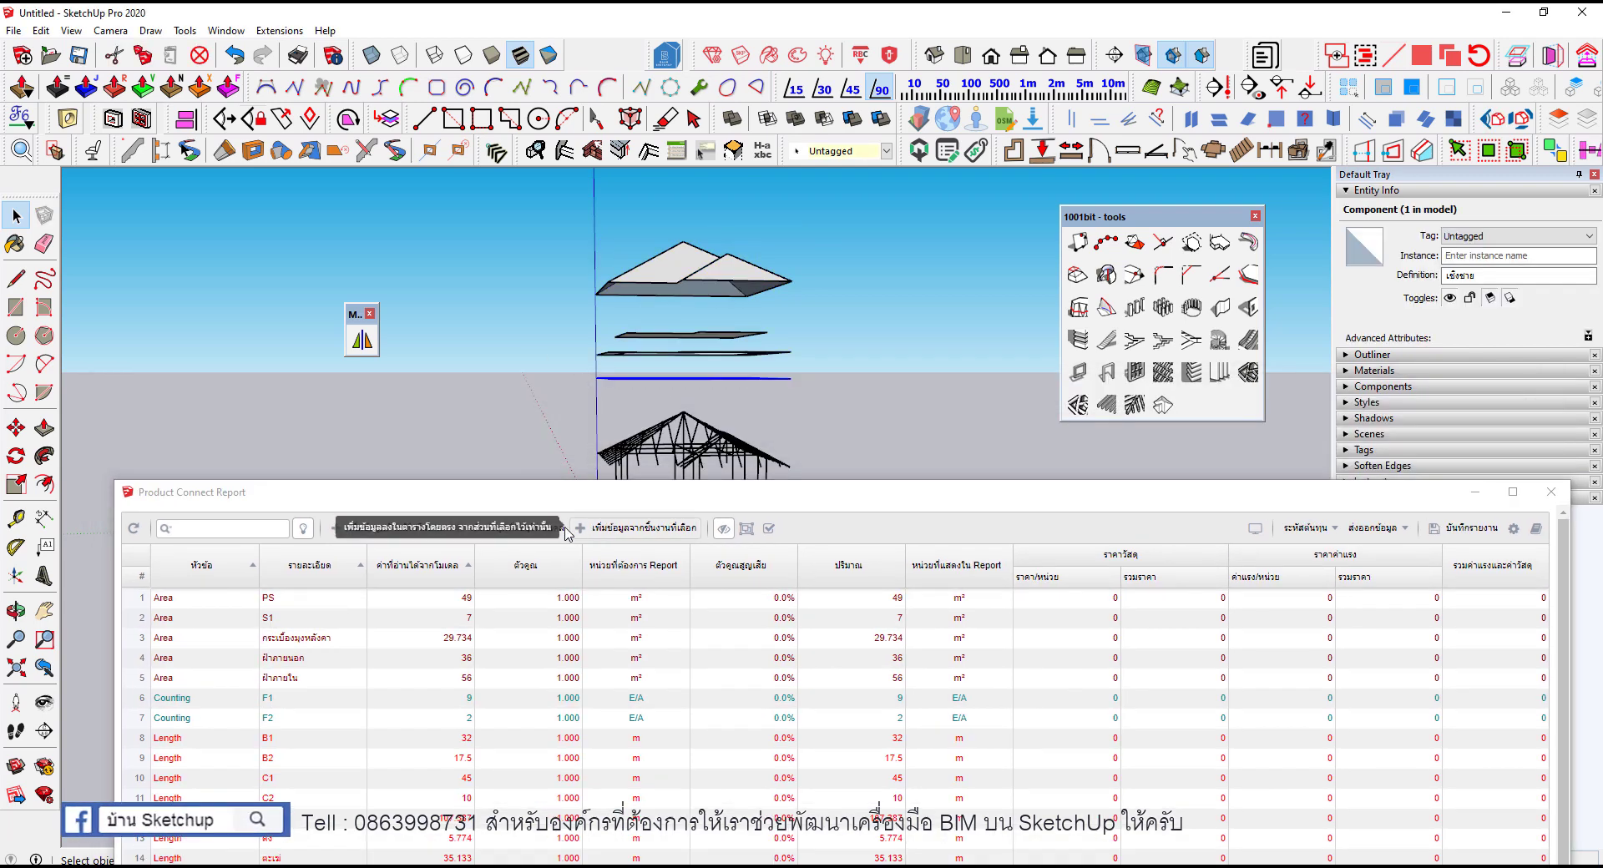
click(601, 526)
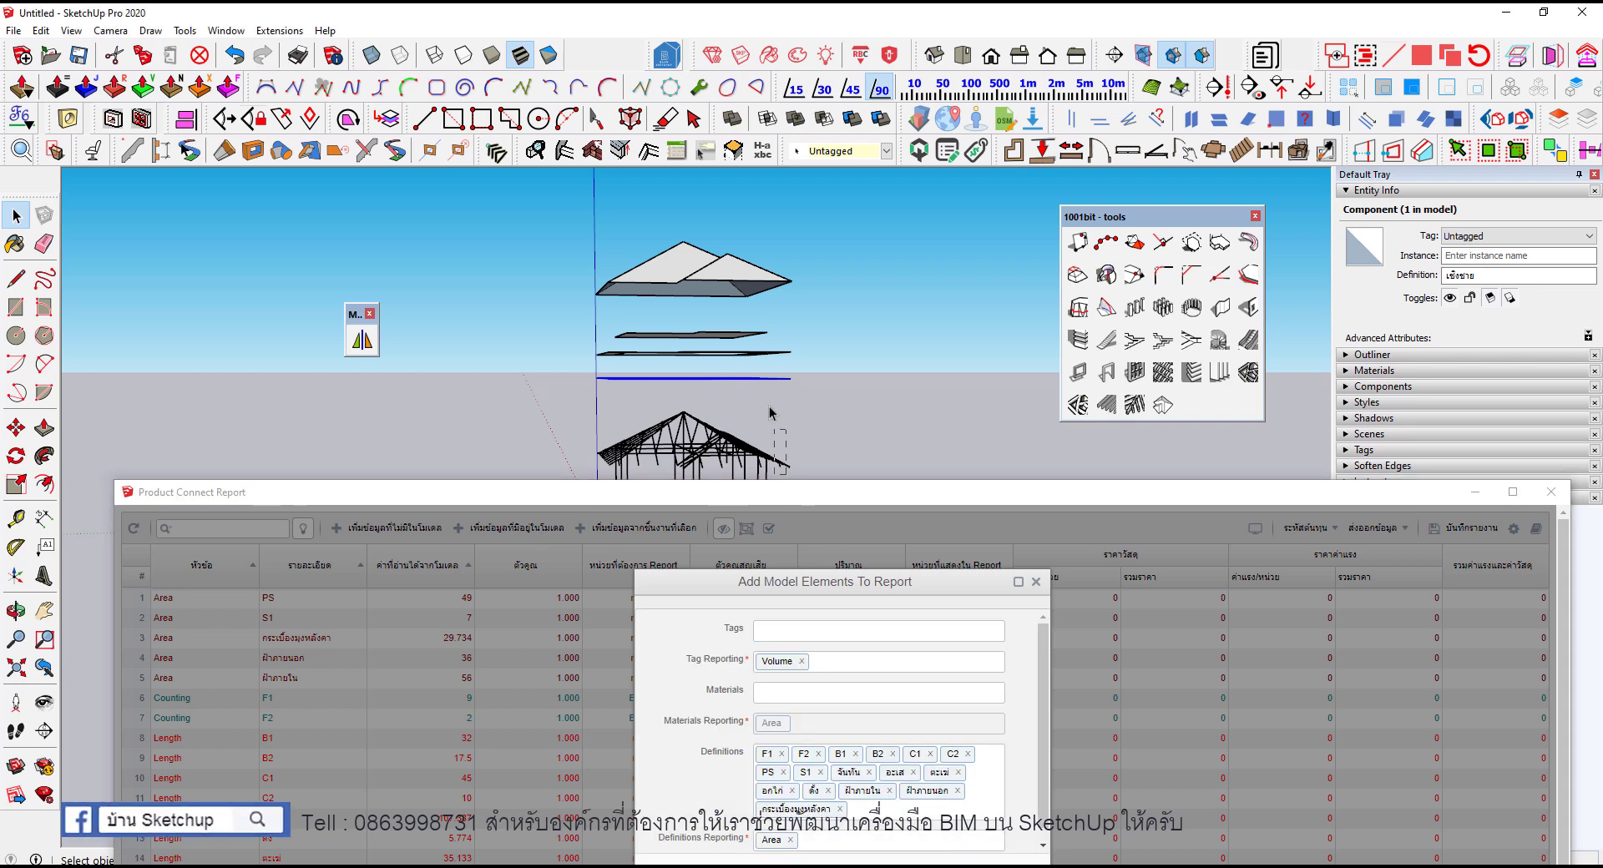
drag(756, 322, 772, 417)
drag(755, 499, 736, 348)
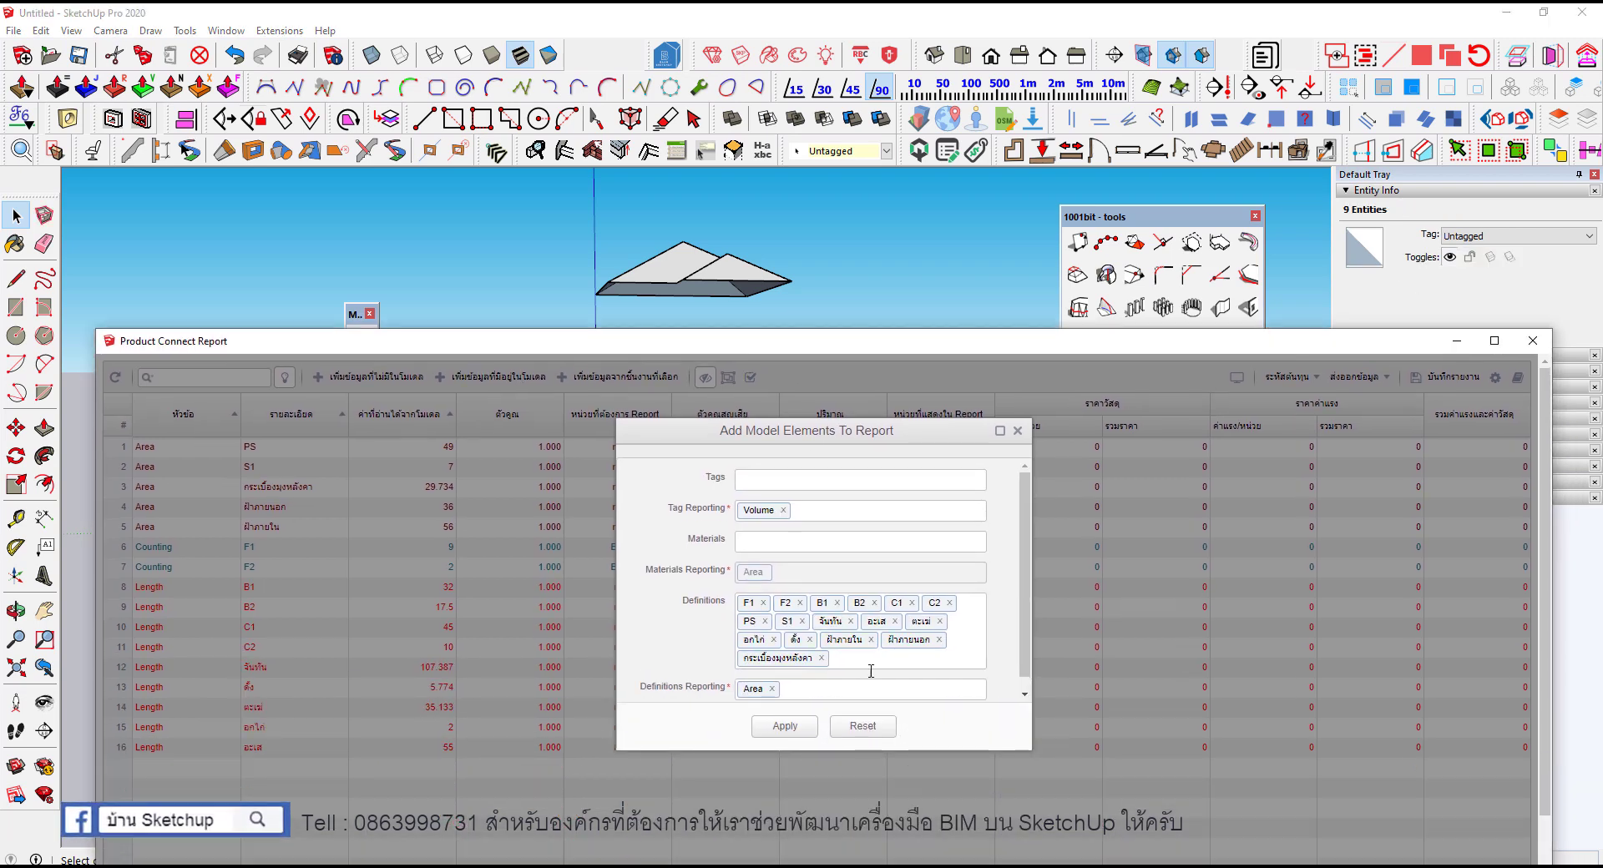
click(876, 672)
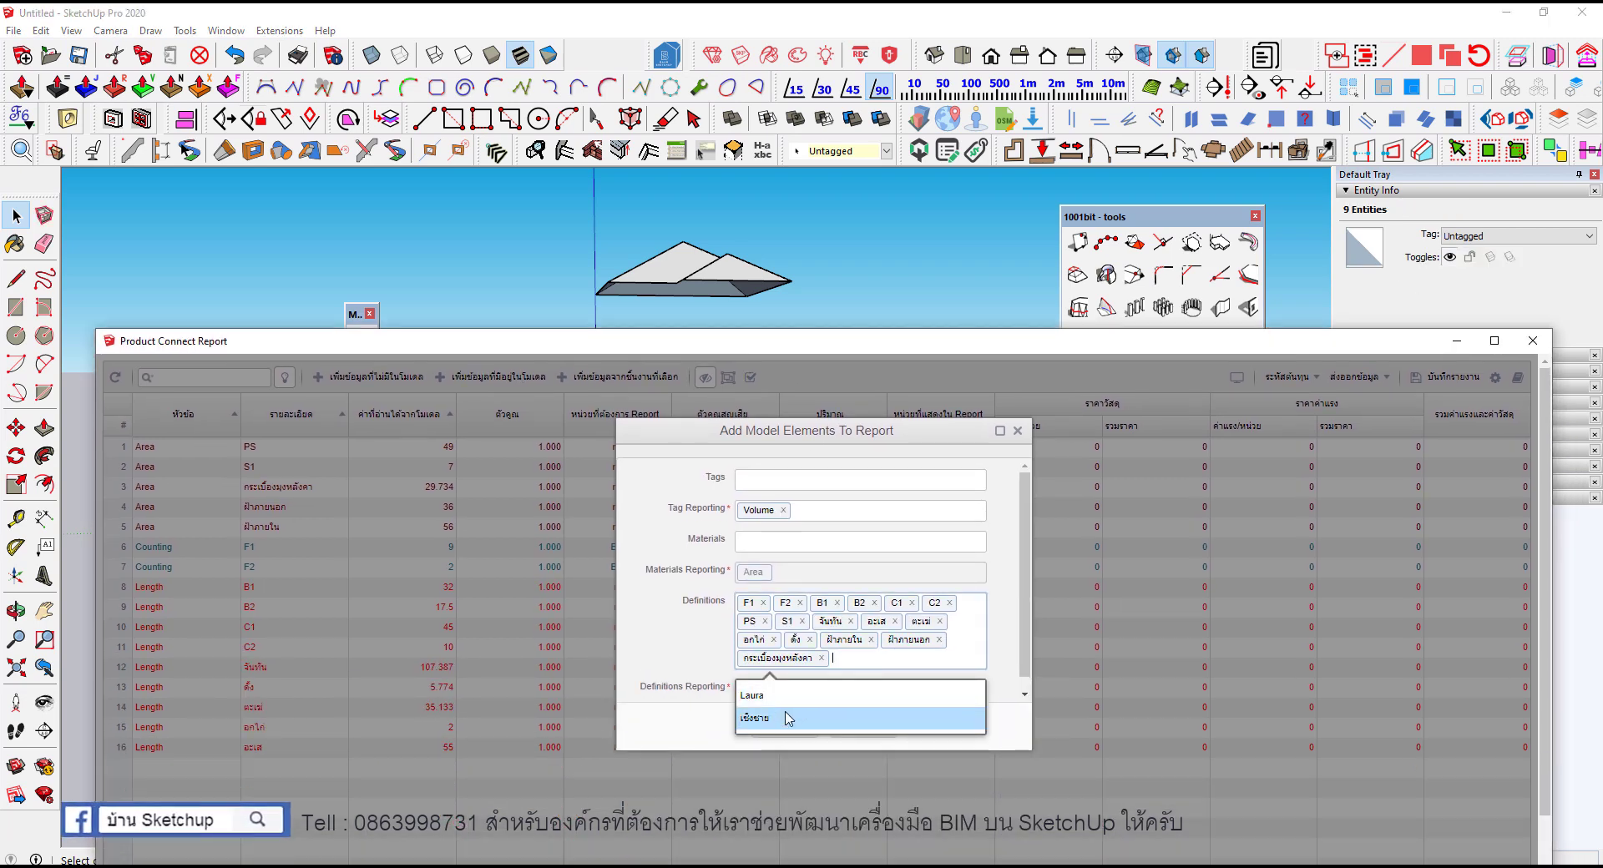
click(781, 718)
click(772, 689)
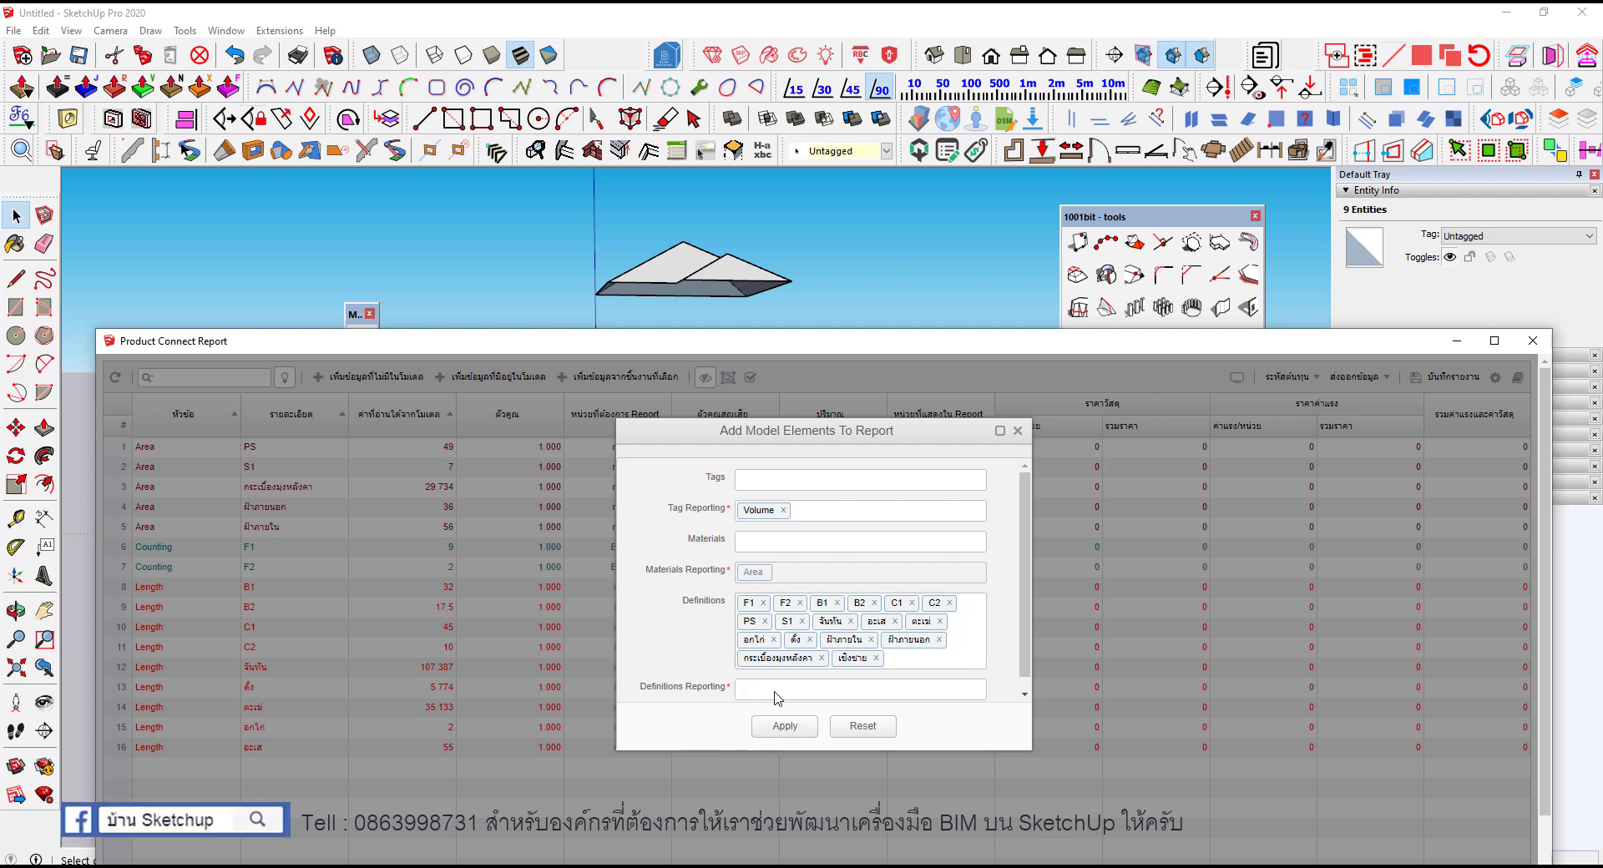
click(785, 792)
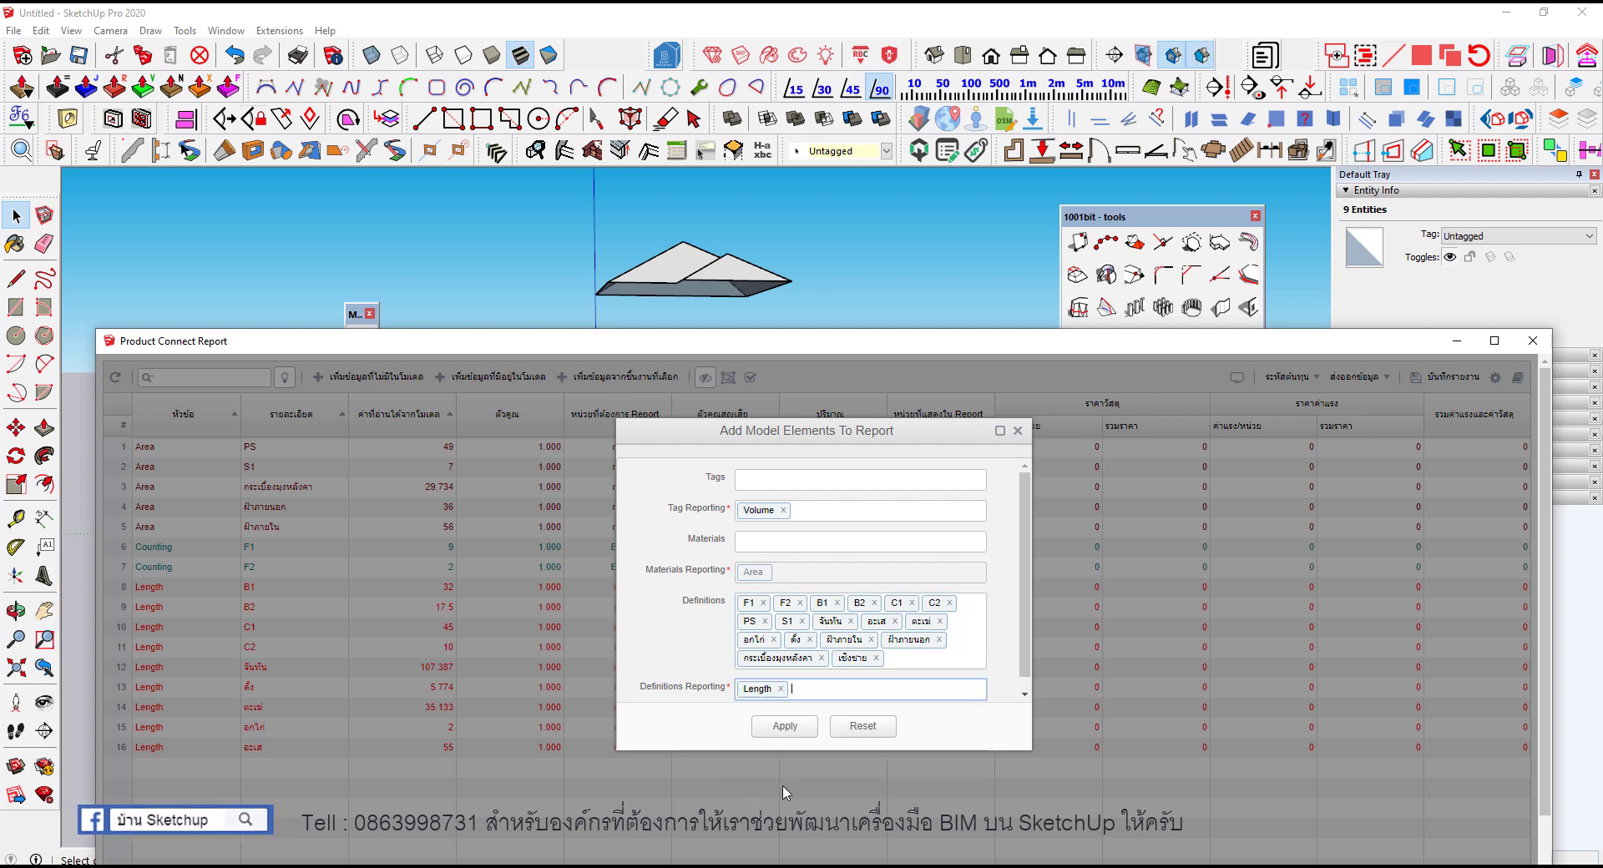
Step: Add the เข็งชาย row to the report as Length 40 m and move the report window aside
click(785, 735)
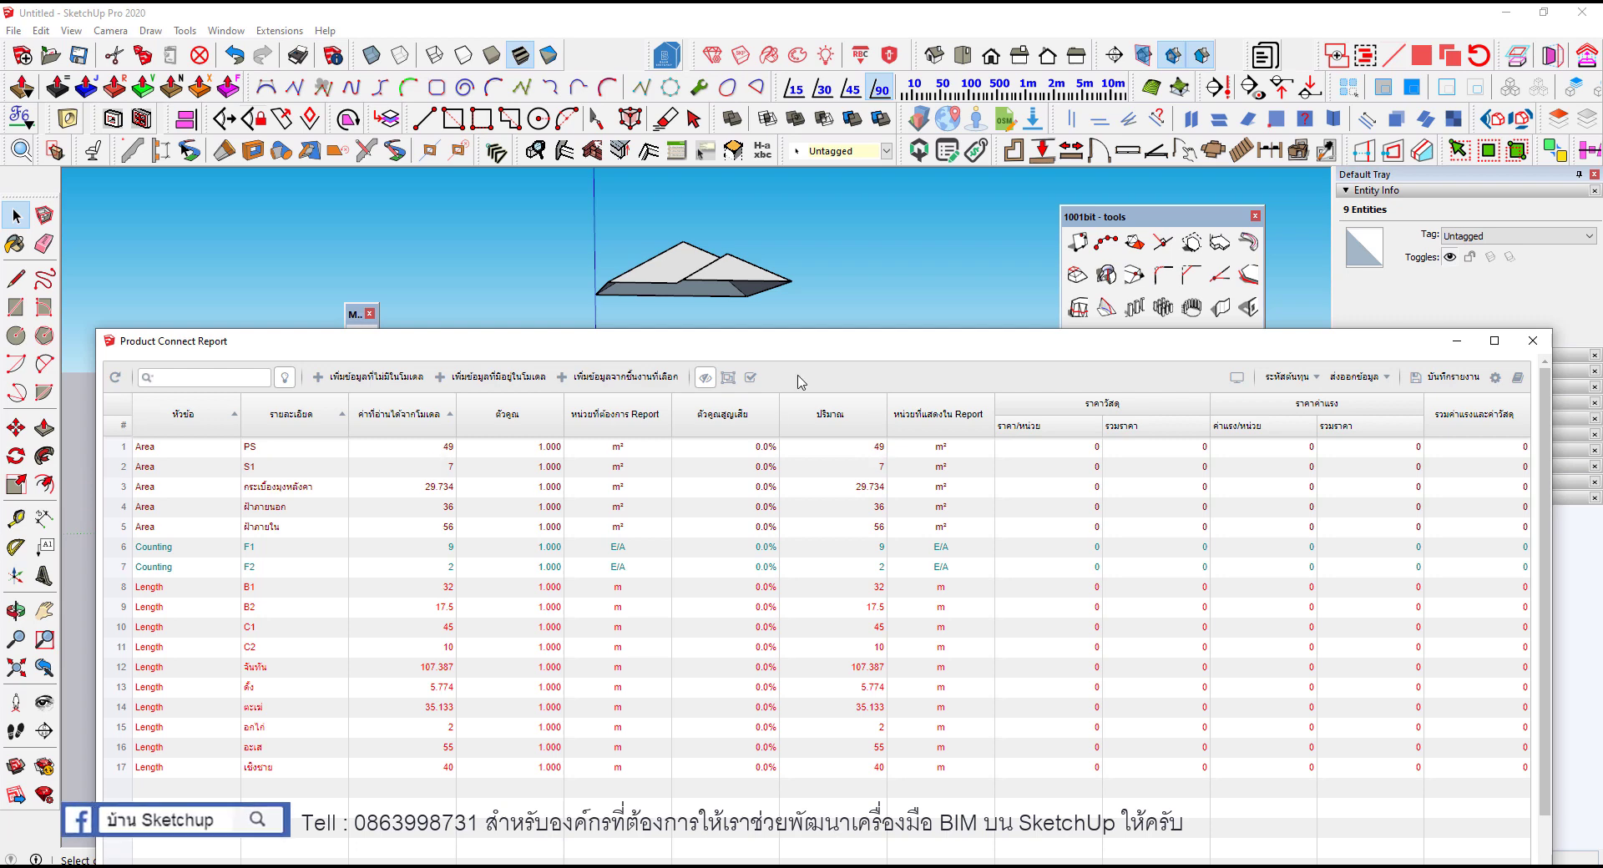
drag(803, 351, 843, 487)
scroll(552, 386, down, 3)
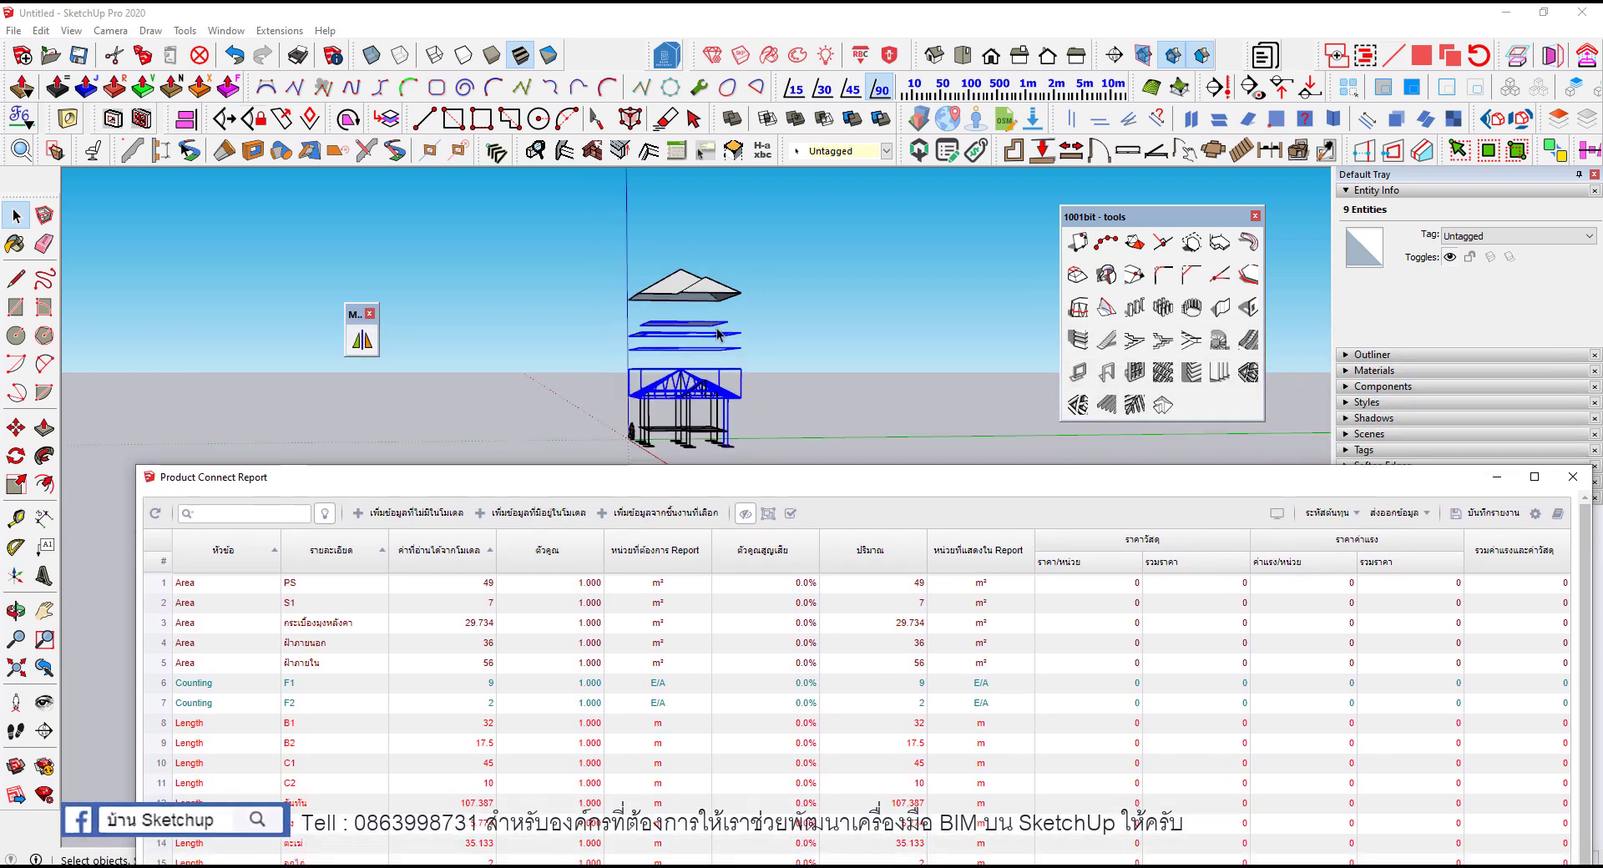
click(553, 386)
middle_drag(553, 386, 595, 445)
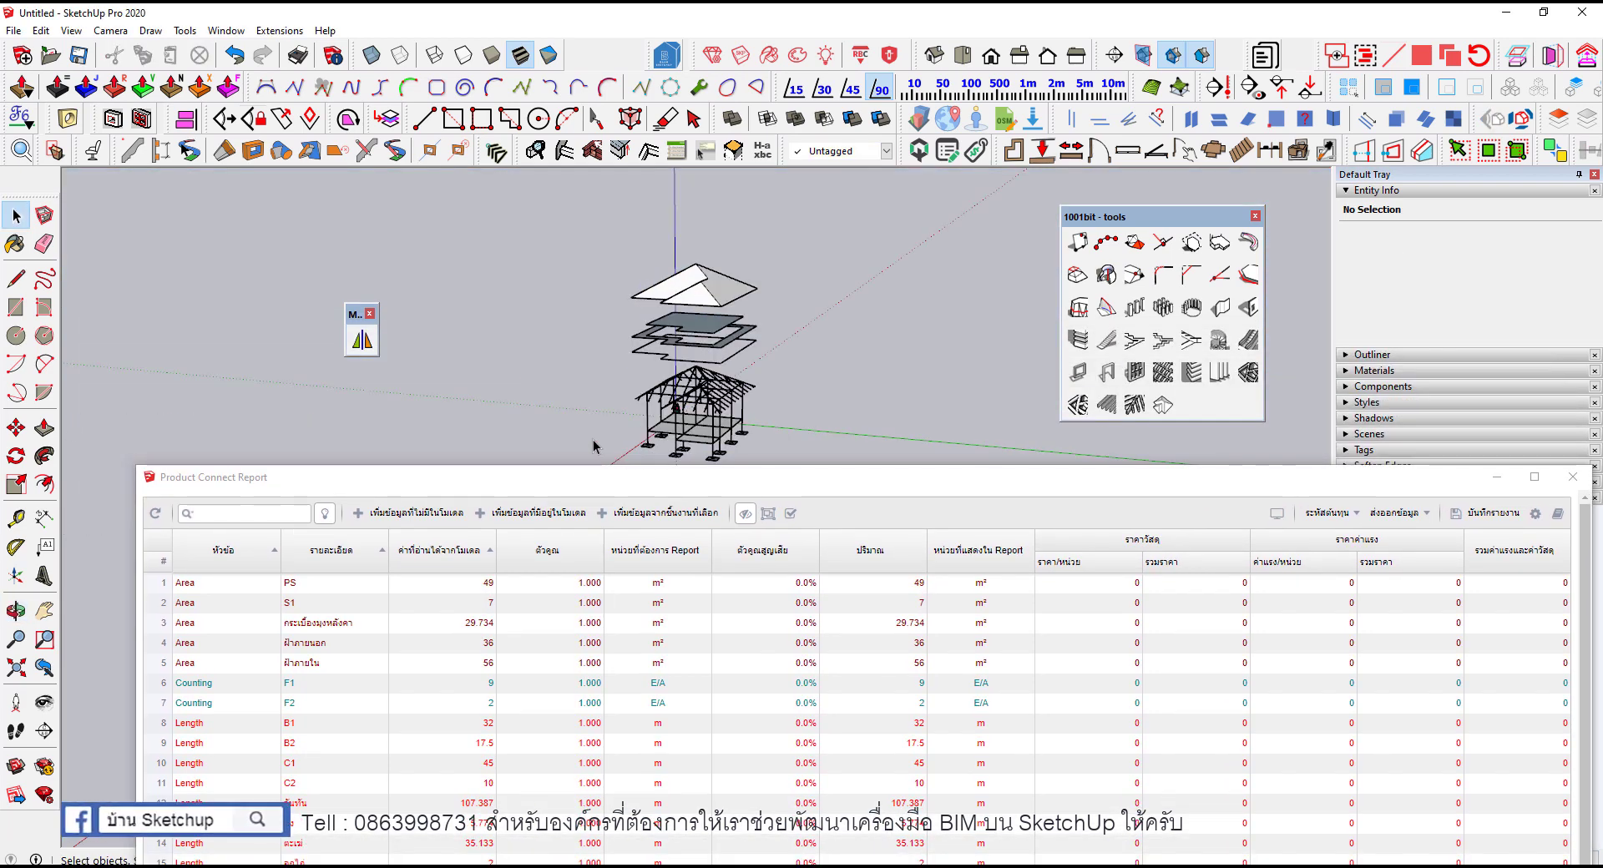
mouse_move(825, 338)
middle_down()
mouse_move(801, 409)
mouse_move(720, 332)
middle_up()
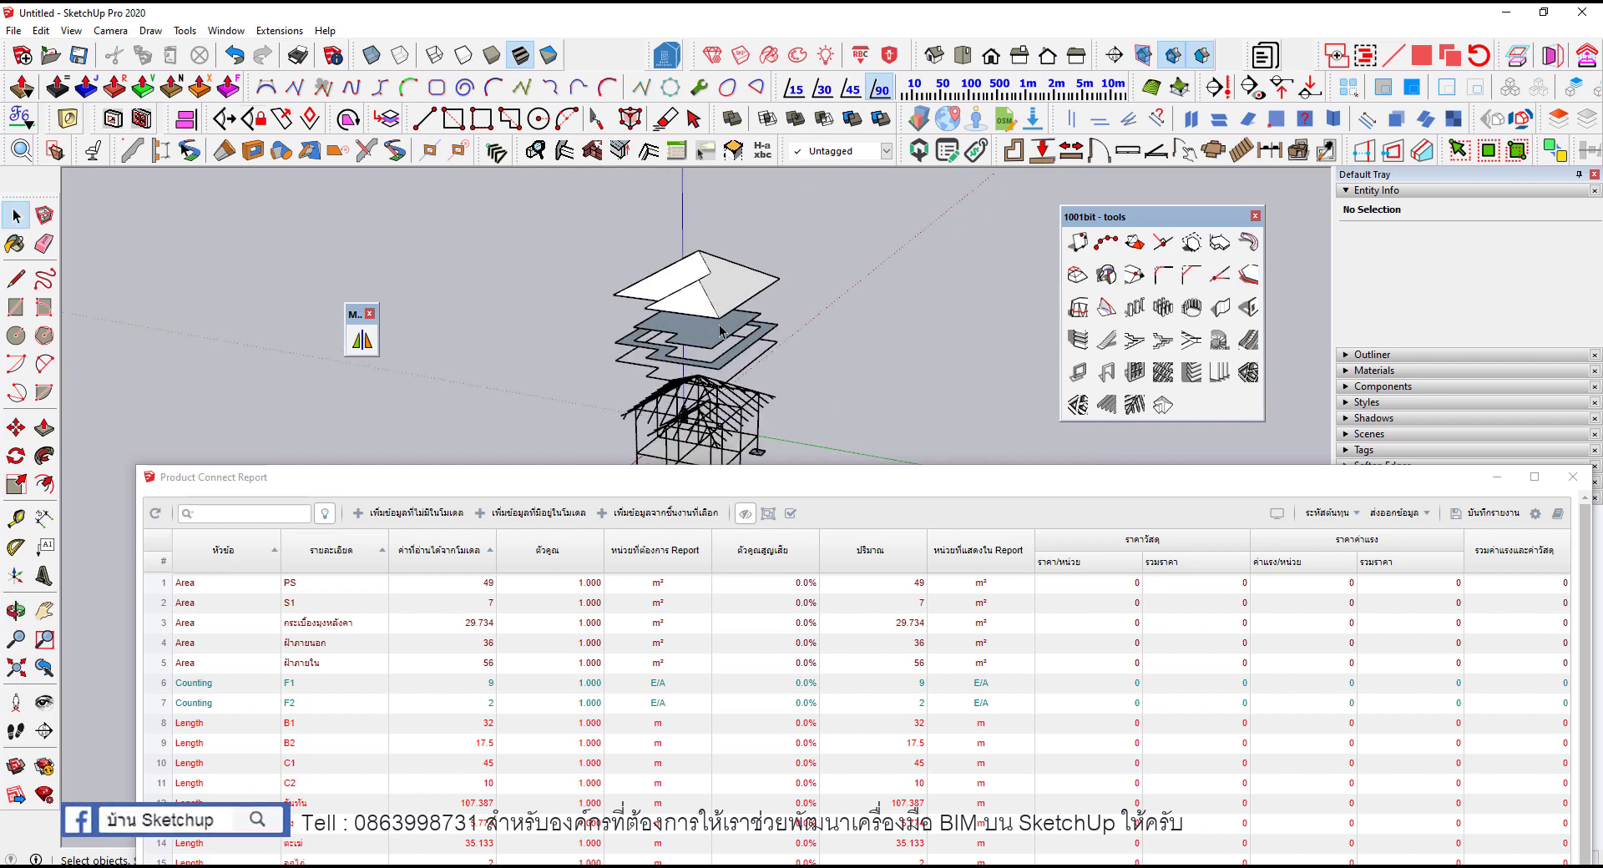
Step: Explode the roof component and copy it straight up above the original roof
right_click(740, 279)
click(784, 207)
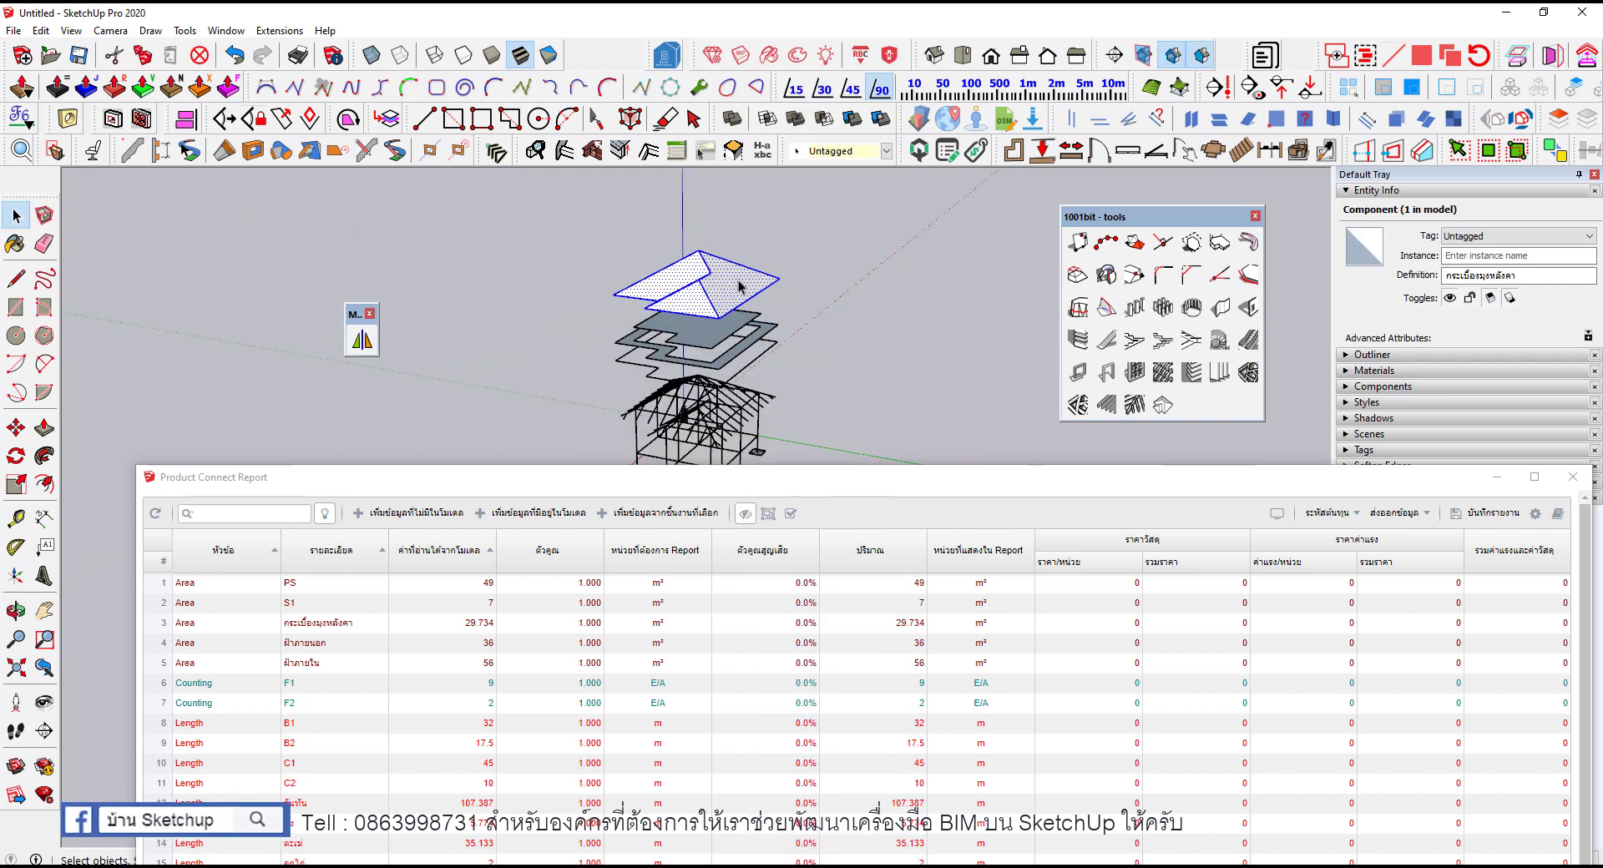
middle_drag(719, 277, 668, 101)
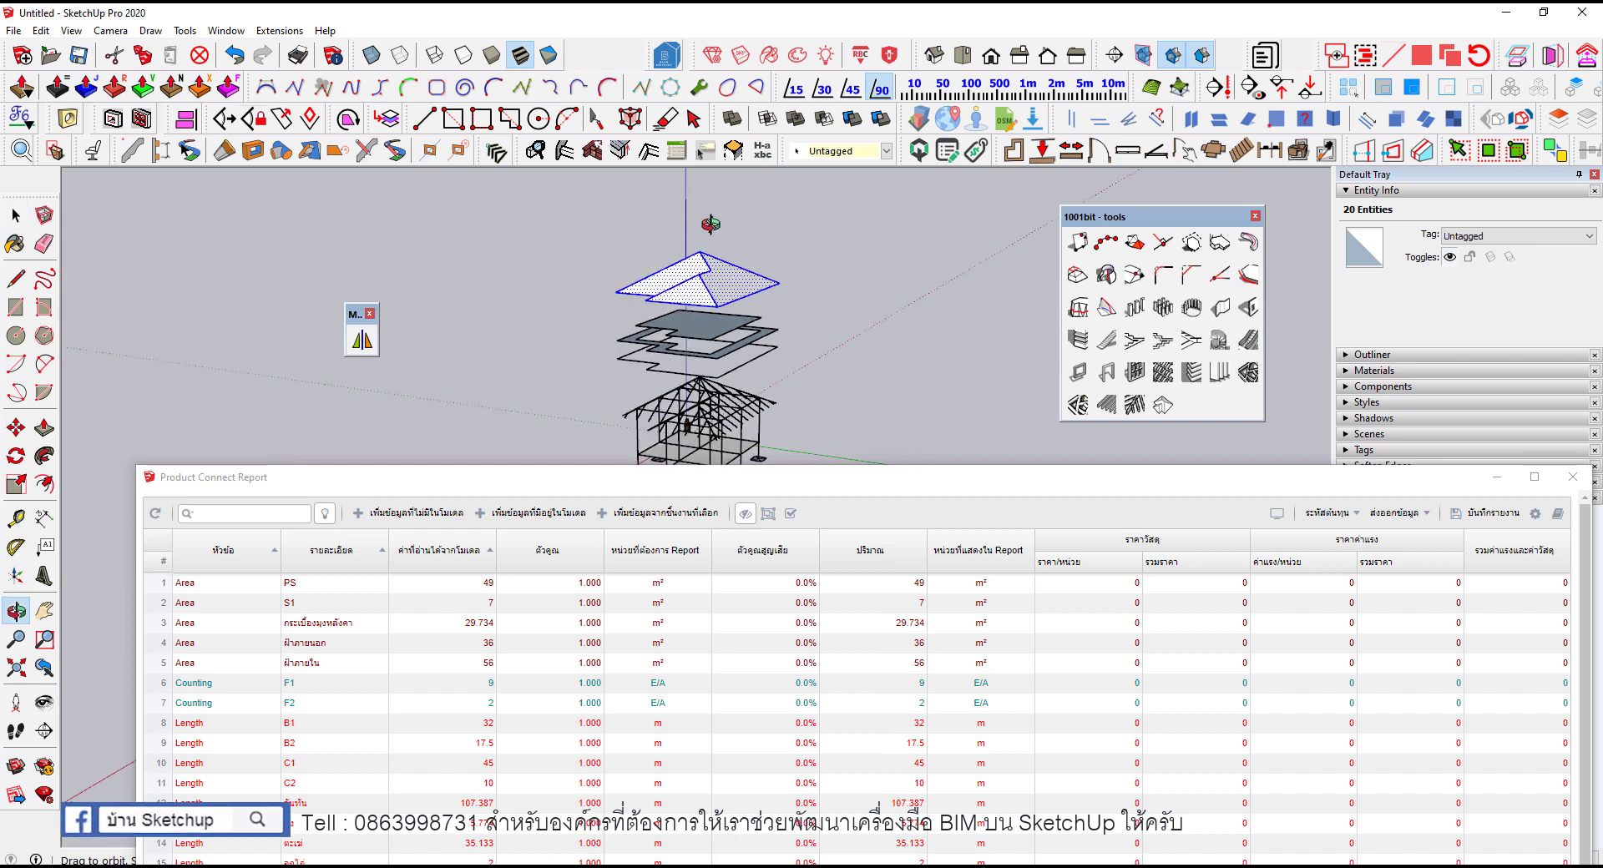
key(m)
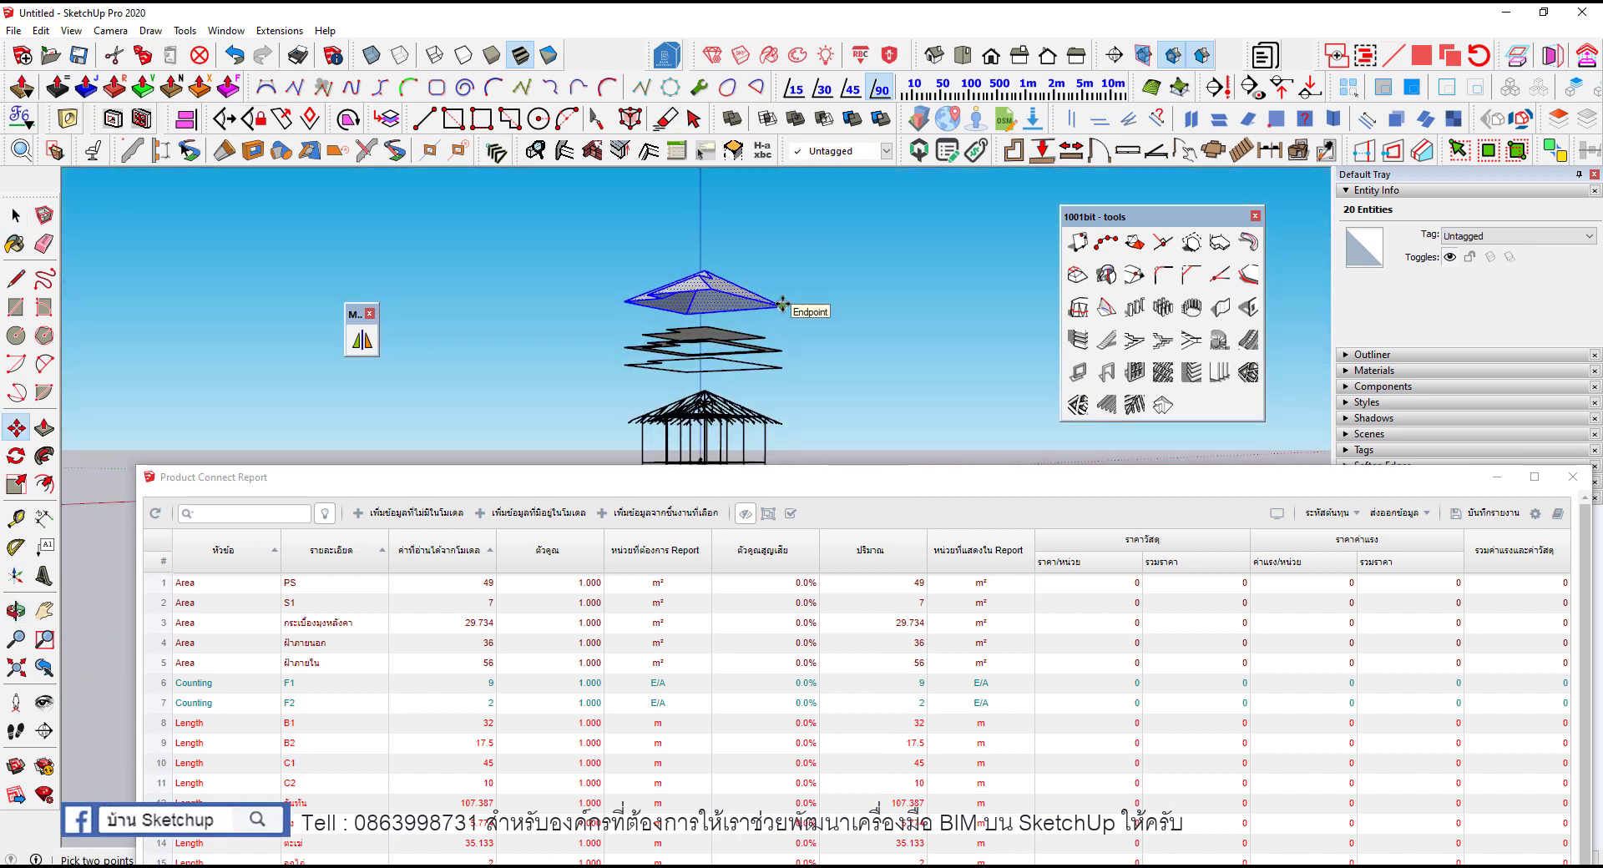
click(782, 303)
key(ctrl)
scroll(804, 425, up, 4)
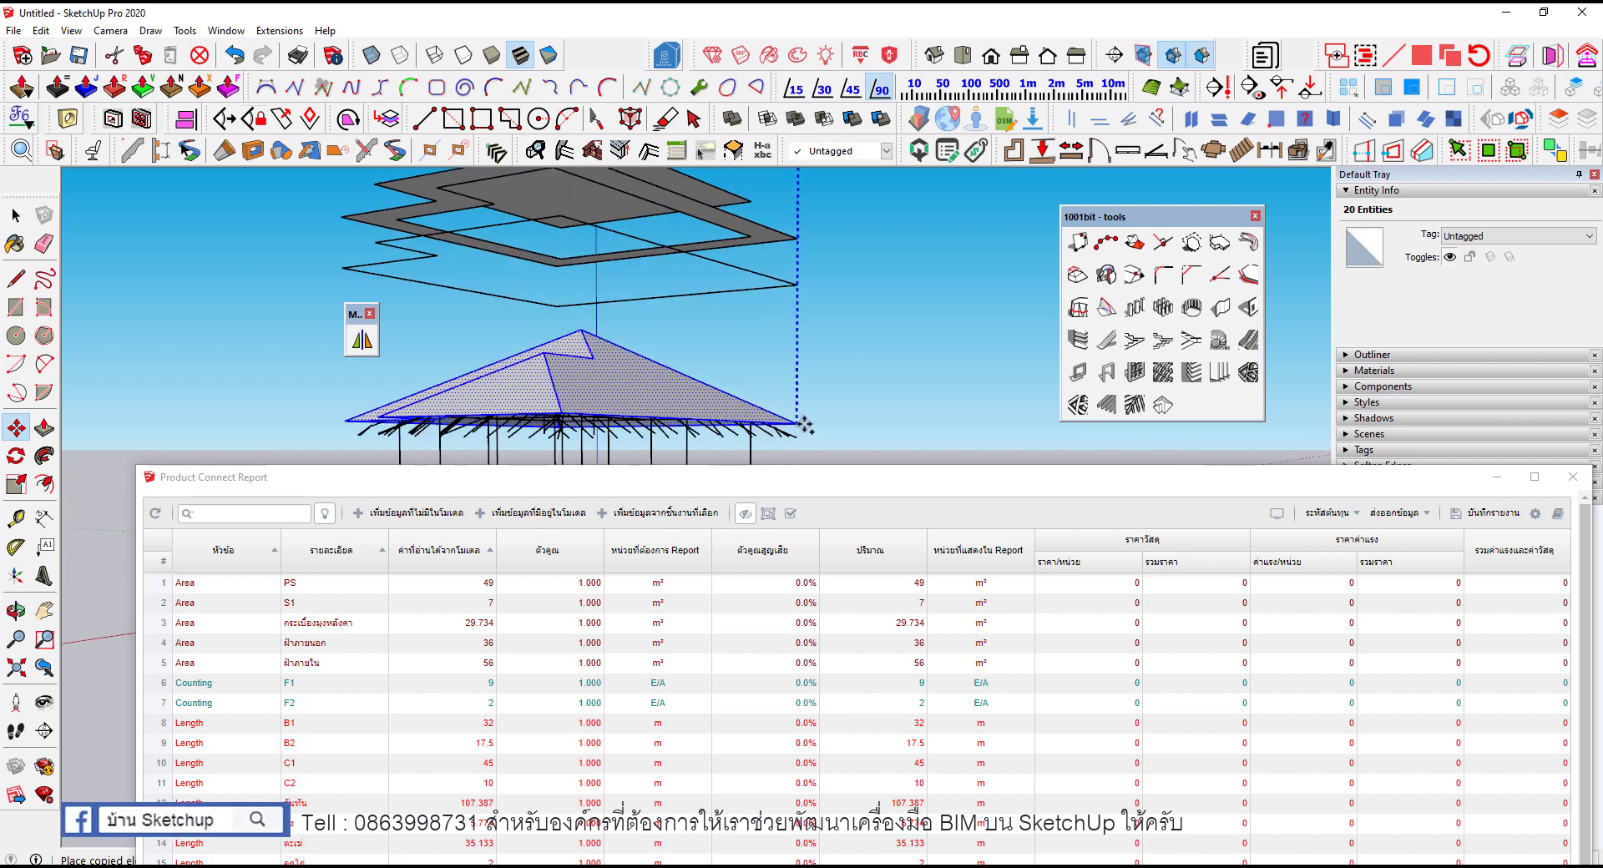
scroll(718, 276, down, 3)
scroll(756, 305, down, 2)
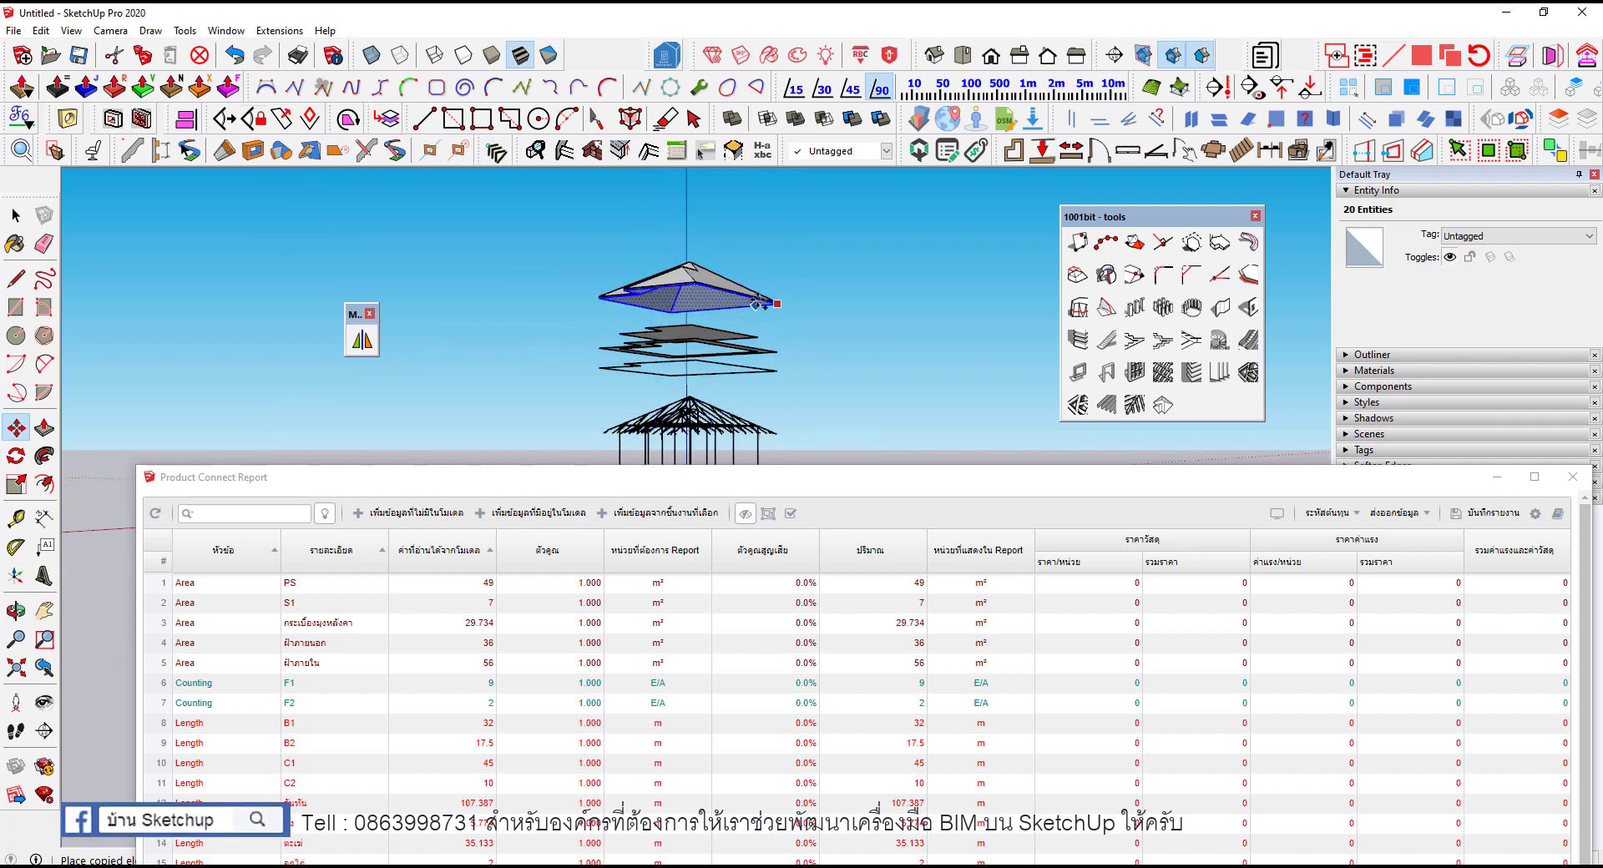
click(756, 303)
mouse_move(757, 303)
middle_down()
mouse_move(702, 339)
mouse_move(735, 280)
middle_up()
Step: Group the exploded roof copy, then enter the group and select all its contents
key(space)
right_click(722, 296)
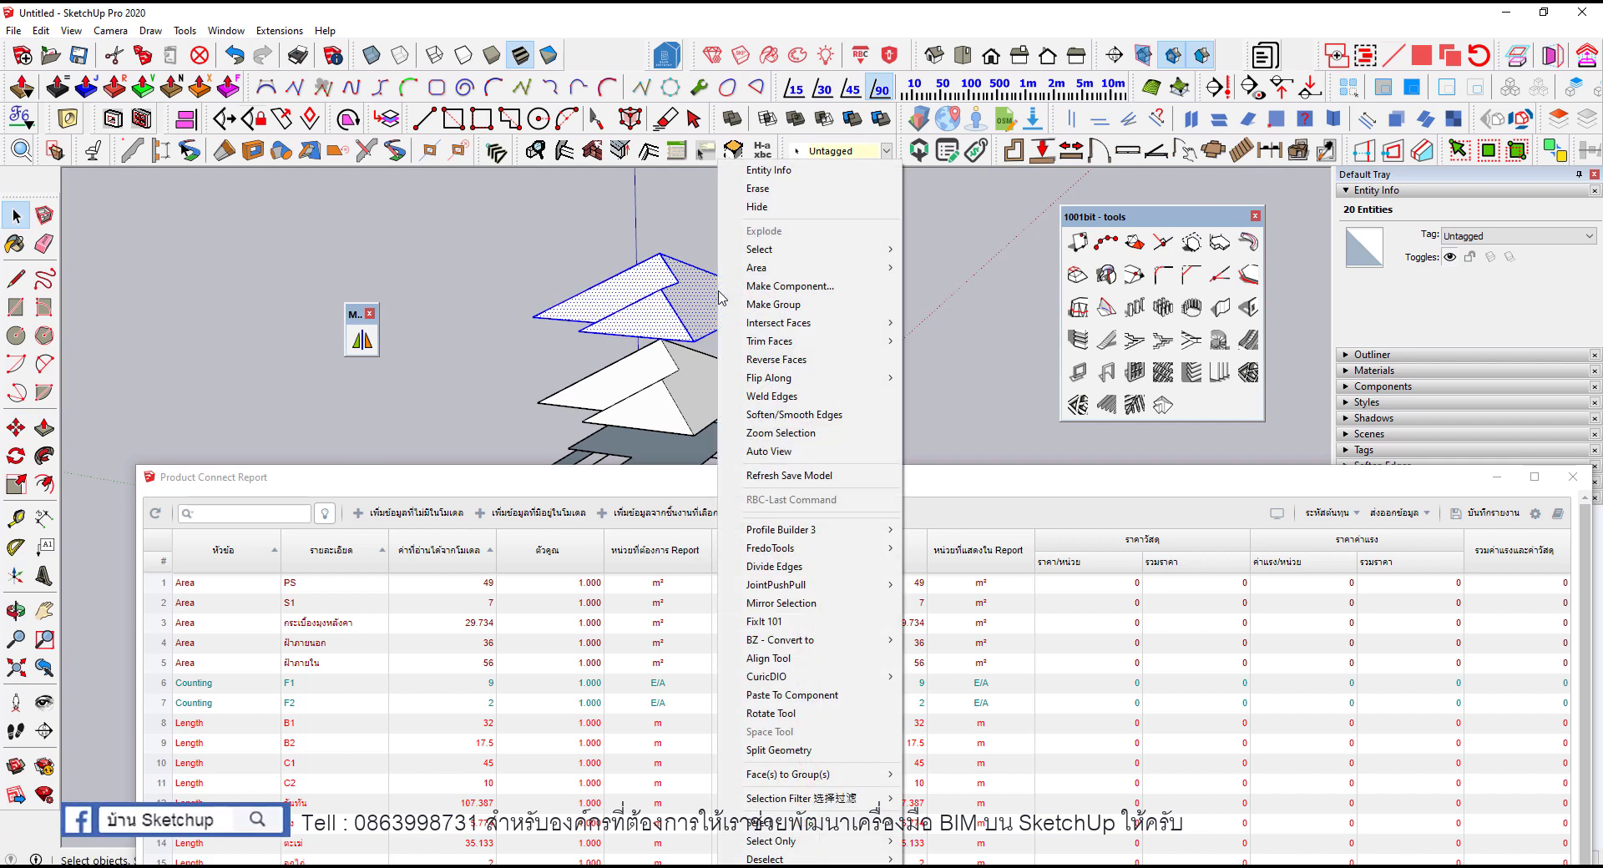
click(772, 304)
middle_drag(654, 315, 607, 361)
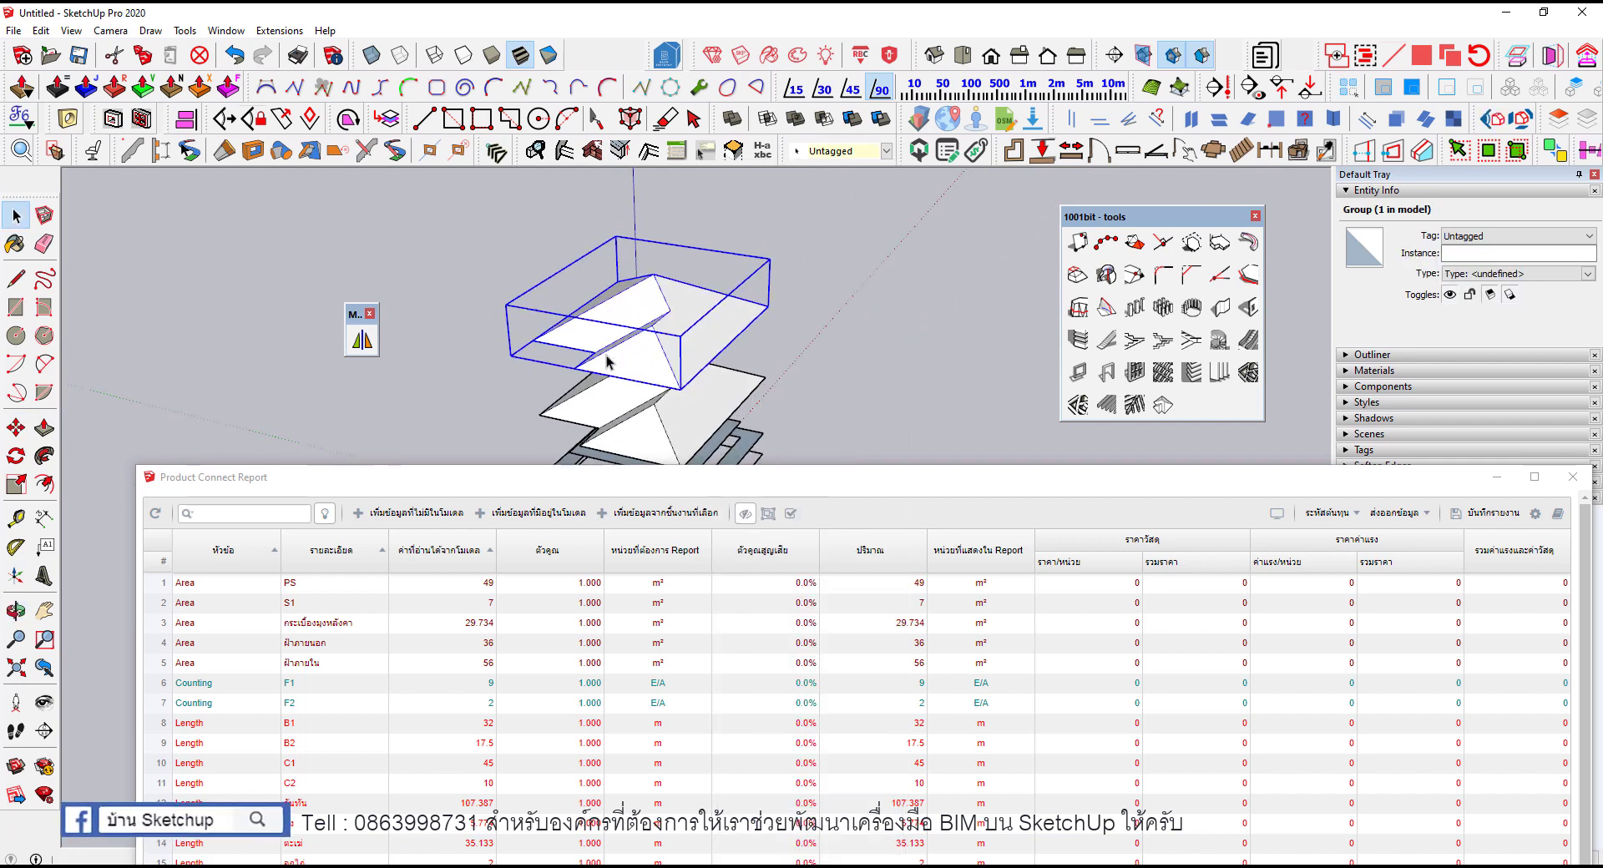
double_click(610, 355)
click(614, 341)
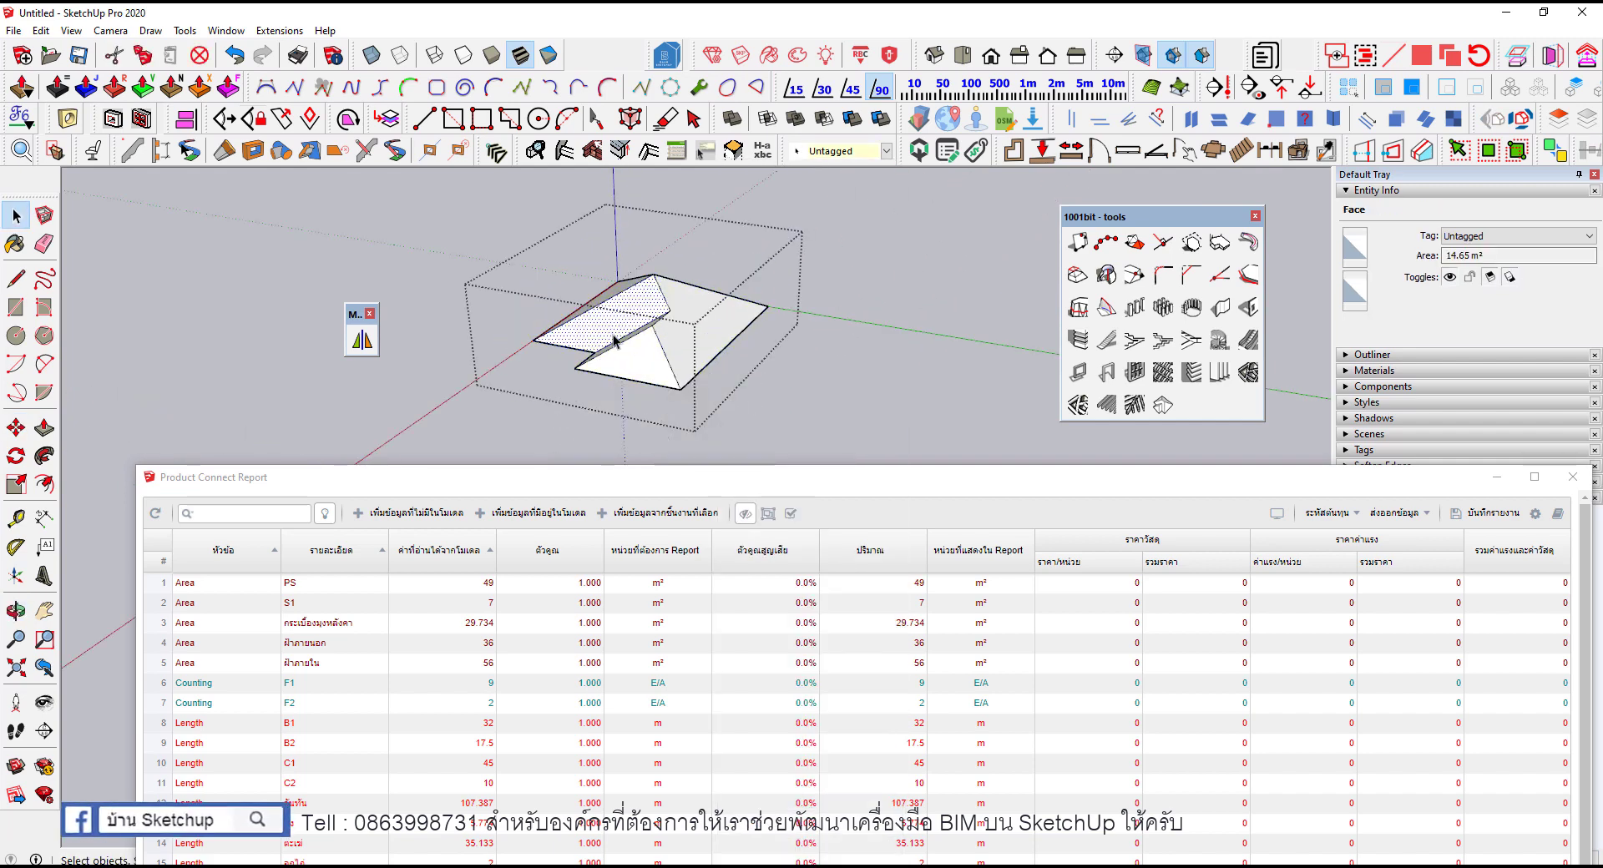
right_click(614, 341)
key(Escape)
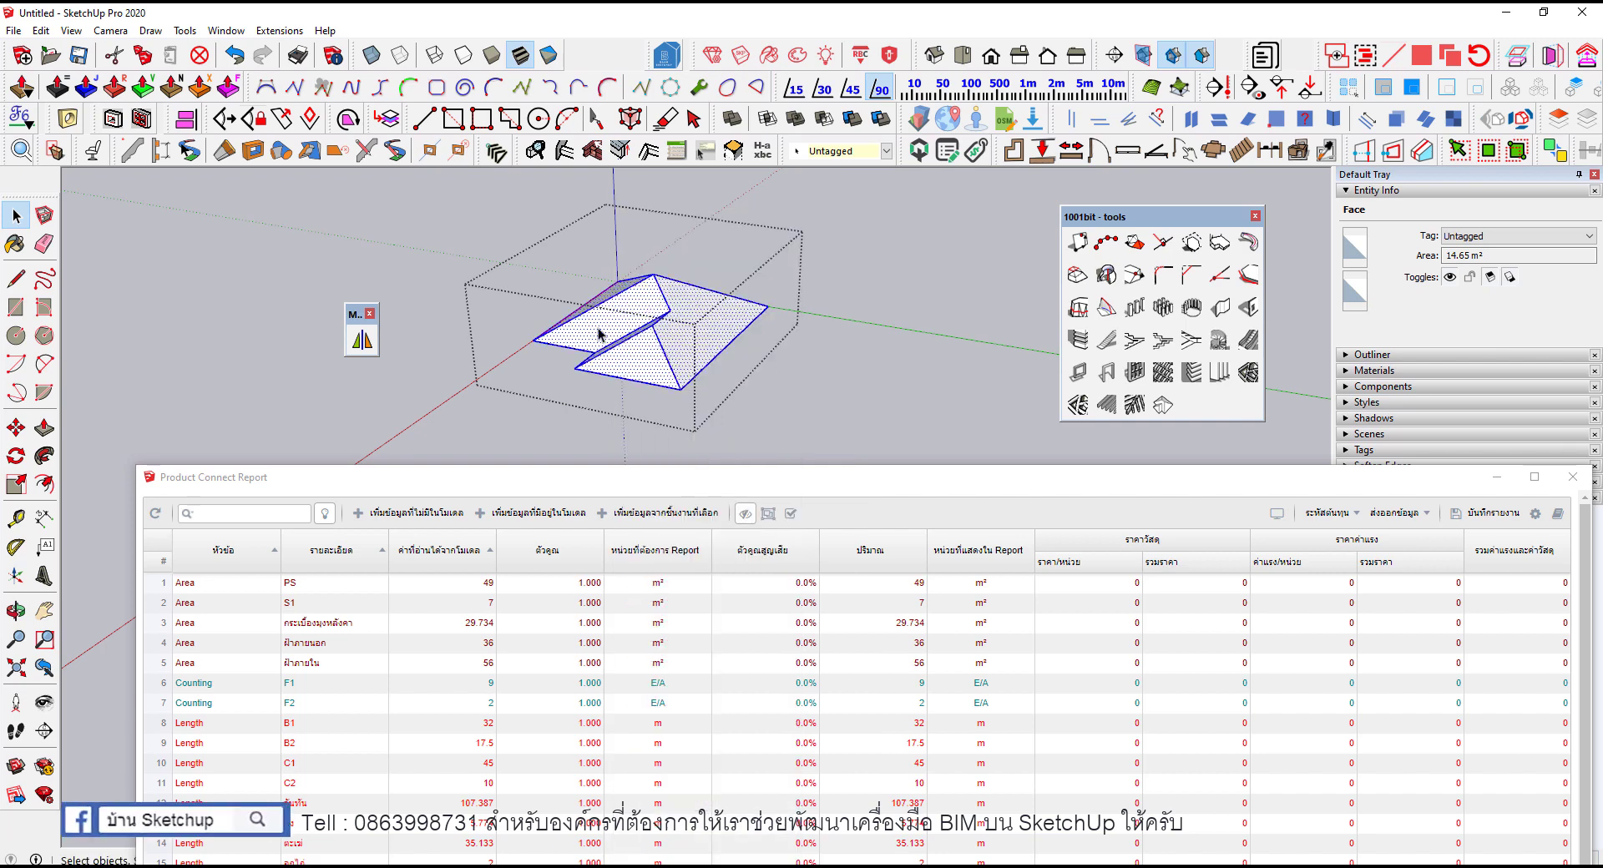
right_click(598, 335)
click(818, 355)
Step: Draw a large flat rectangle enclosing the roof base inside the roof group
key(o)
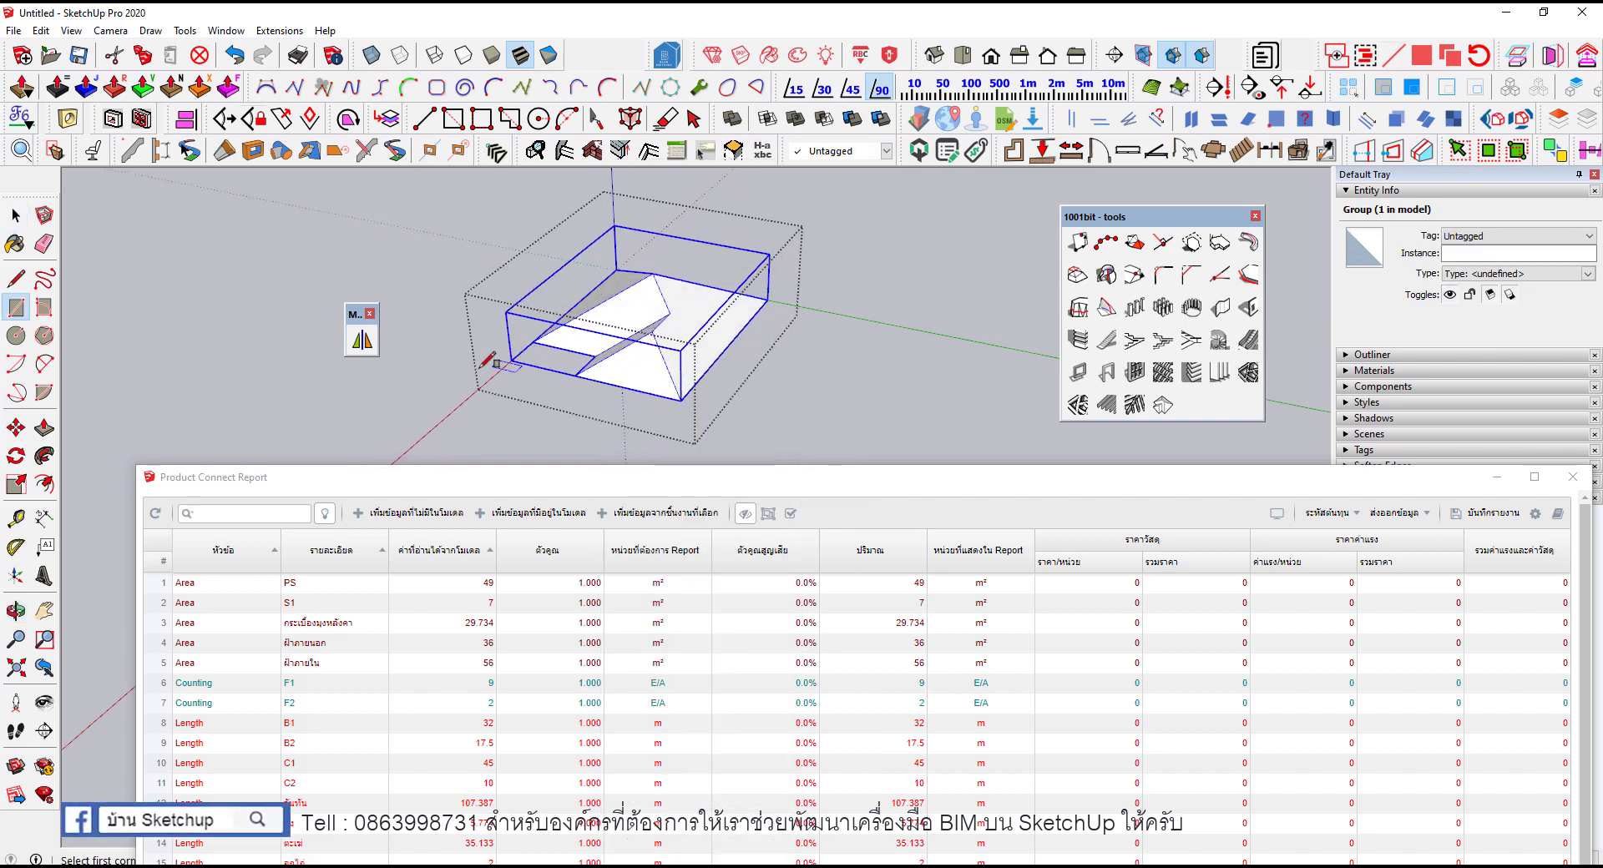
key(r)
click(406, 388)
click(853, 281)
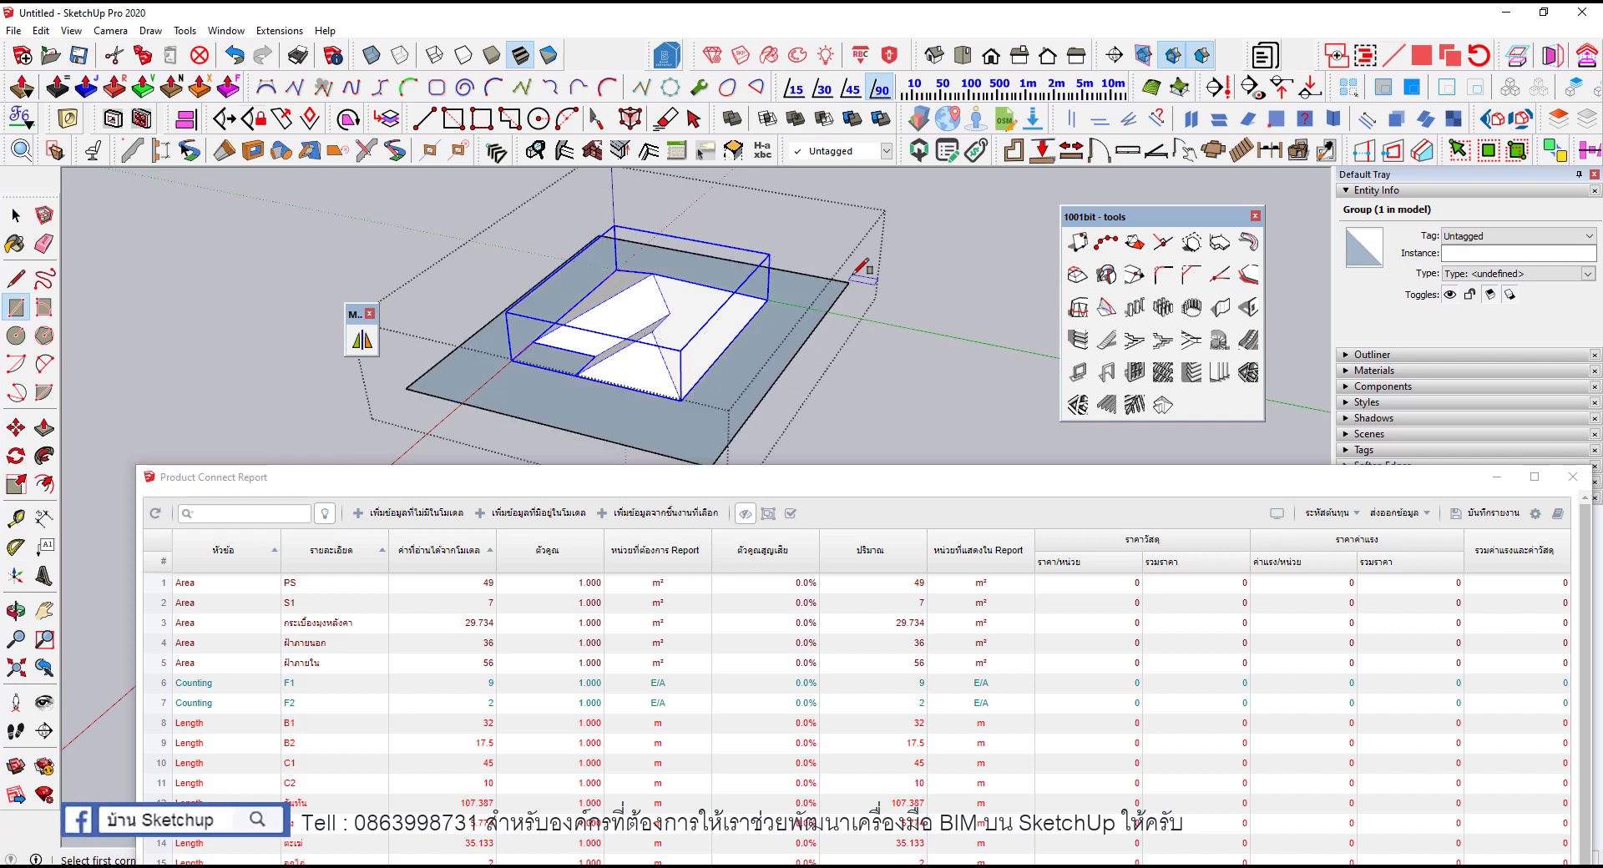
key(space)
mouse_move(733, 411)
middle_down()
mouse_move(734, 339)
mouse_move(729, 410)
middle_up()
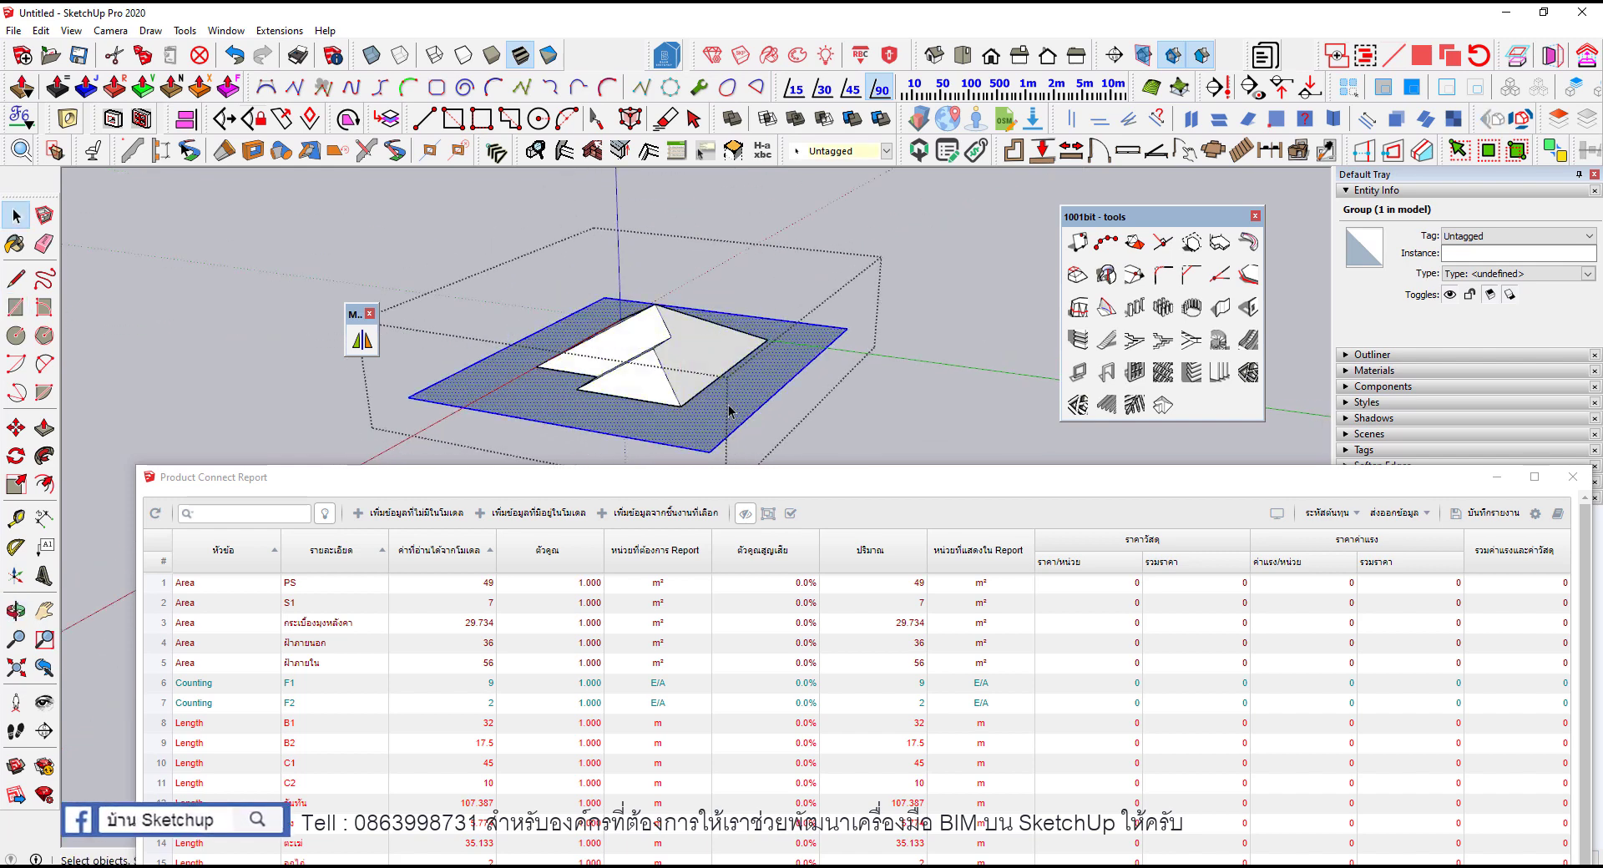
right_click(729, 388)
Step: Make the flat base rectangle its own group
click(751, 323)
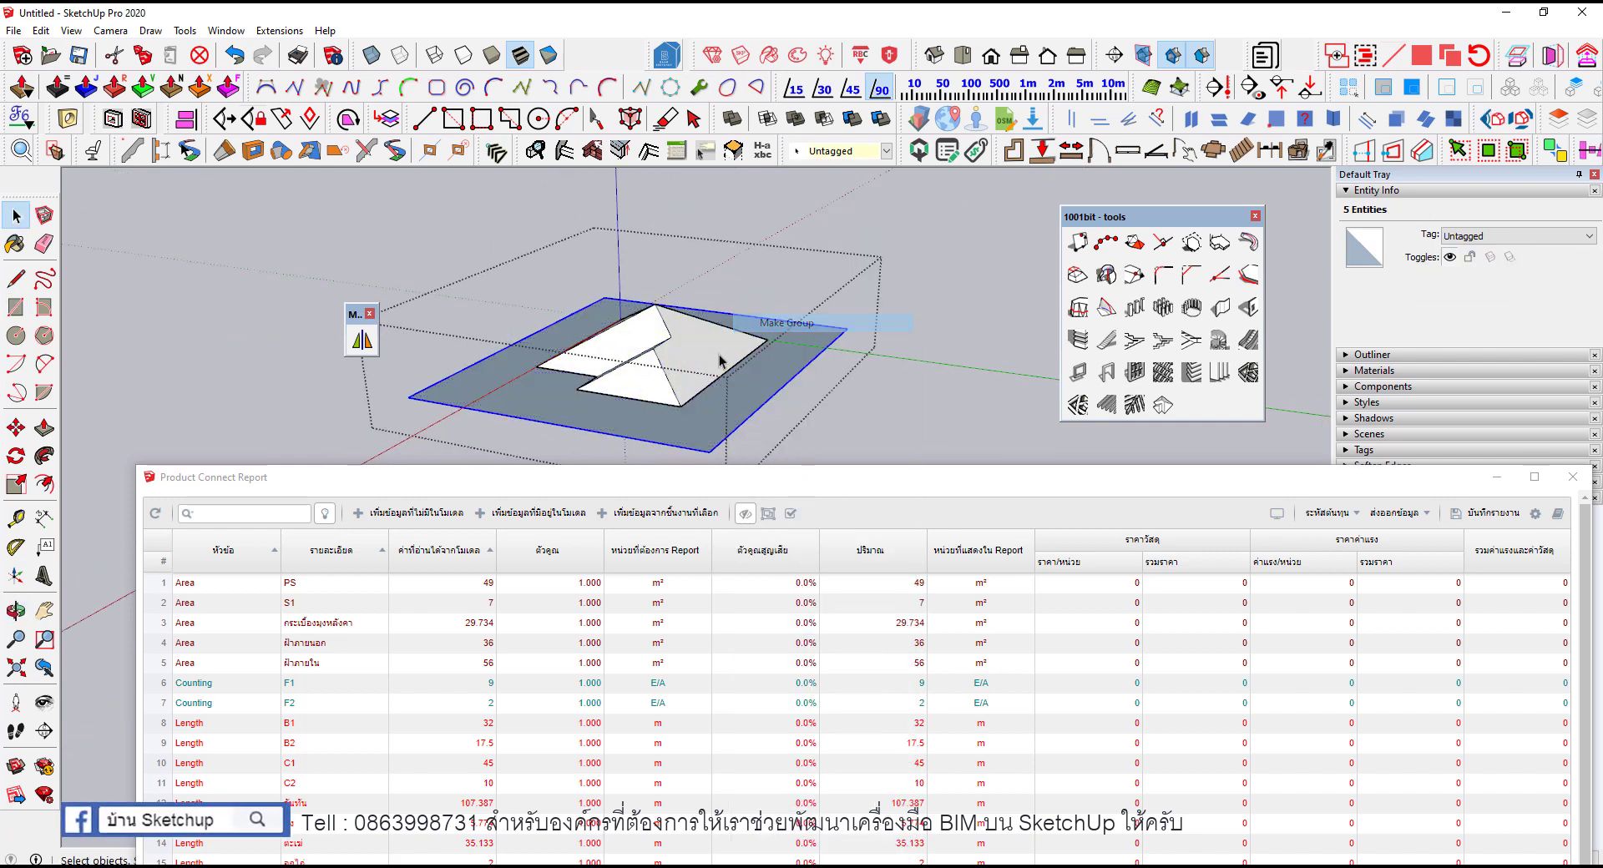
scroll(720, 361, up, 1)
scroll(699, 372, up, 3)
scroll(746, 371, down, 3)
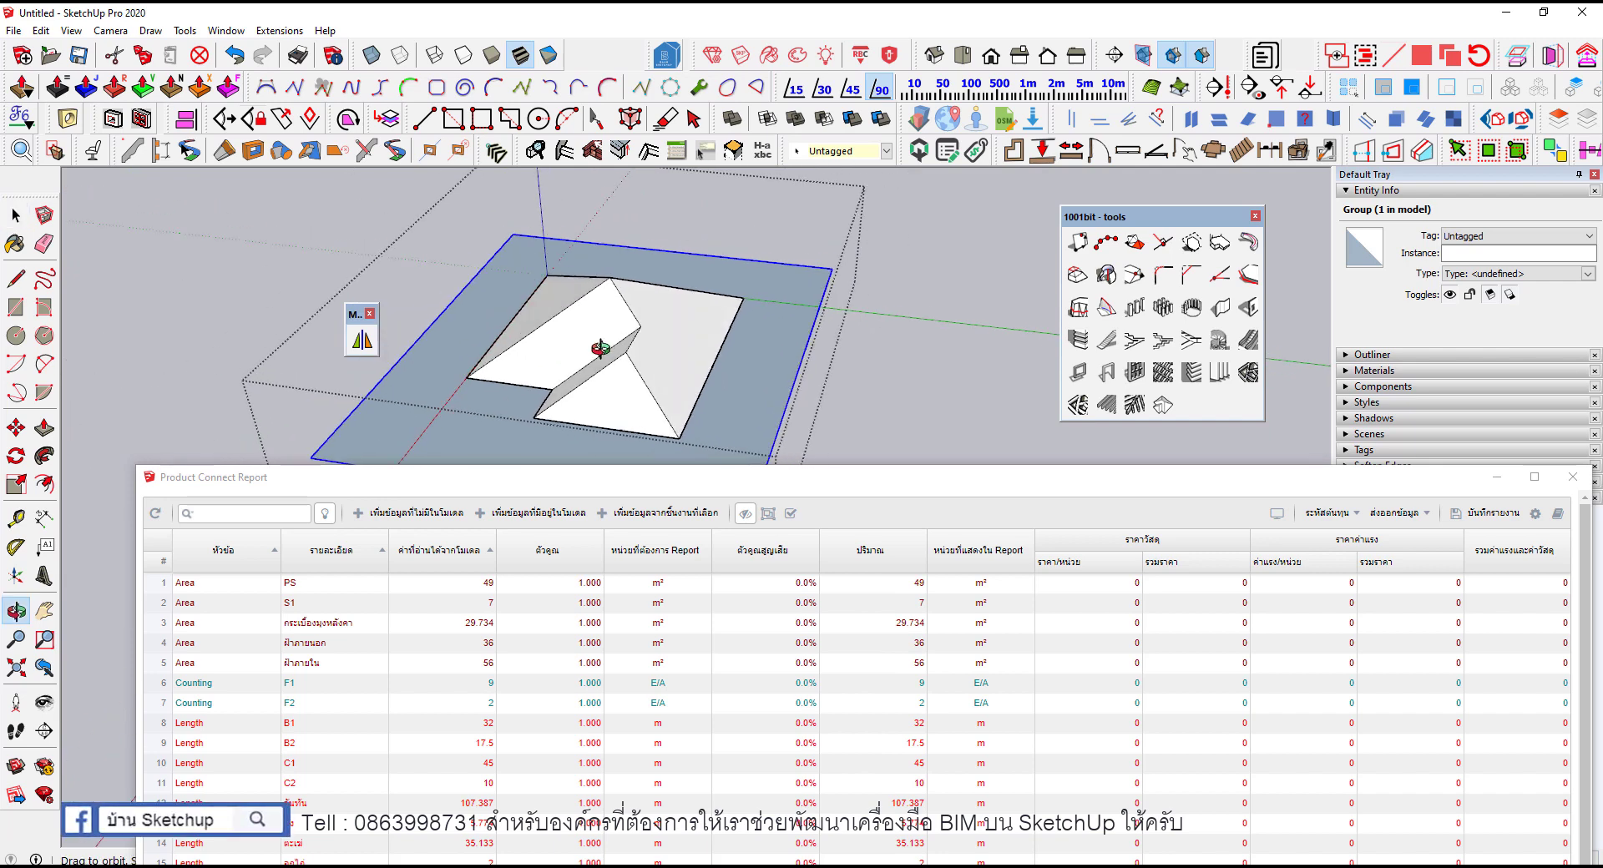
mouse_move(746, 372)
middle_down()
mouse_move(763, 358)
mouse_move(589, 332)
mouse_move(744, 355)
middle_up()
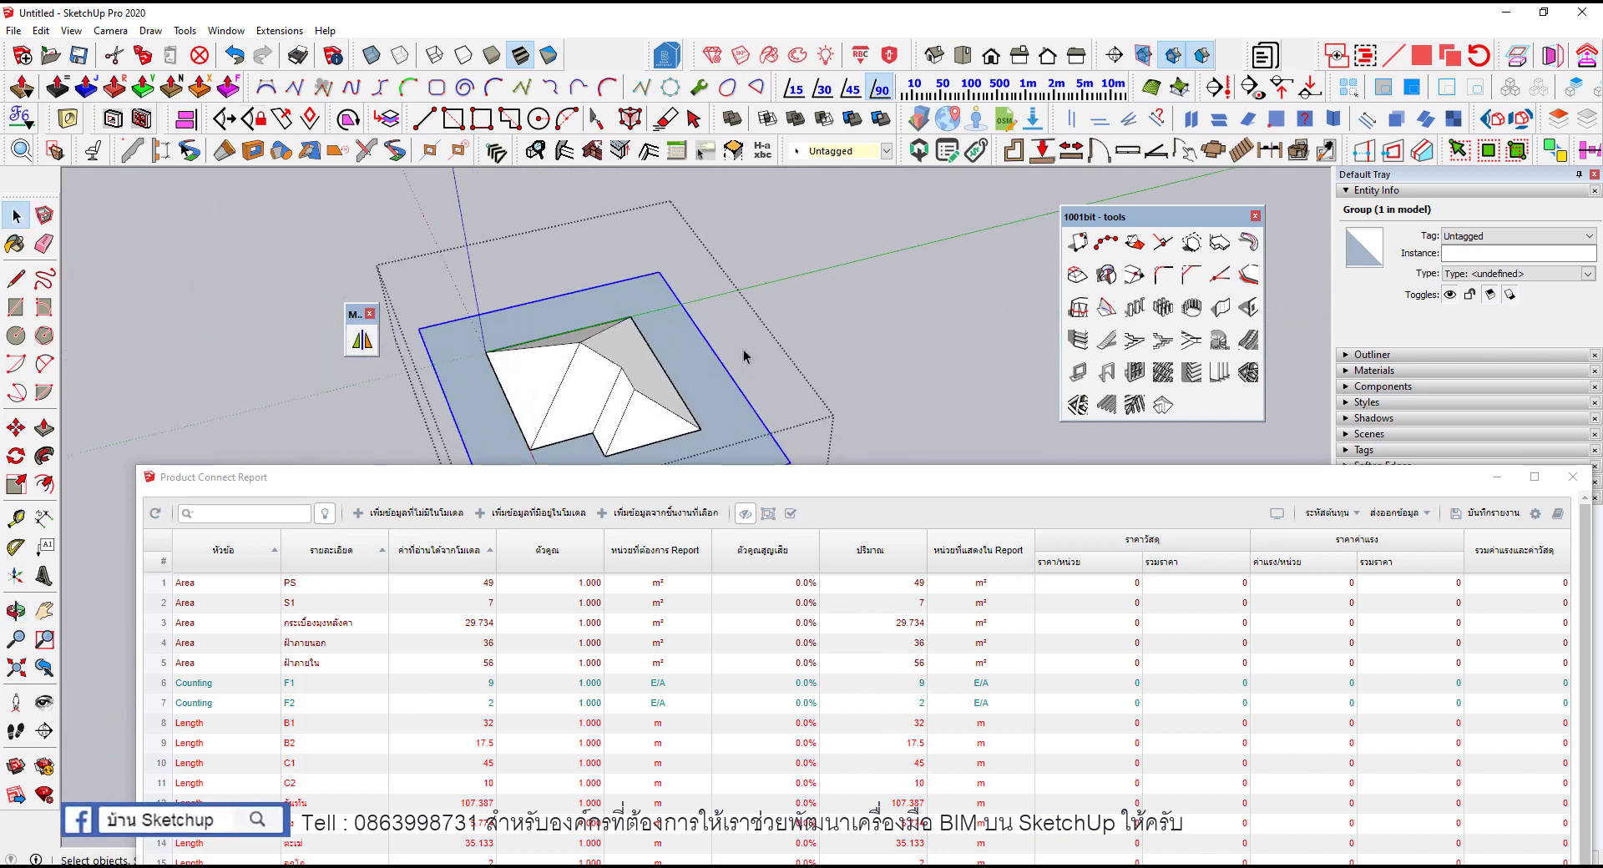
scroll(458, 423, up, 2)
Step: Copy the plane group up to the roof's peak and move the Report window out of the way
key(m)
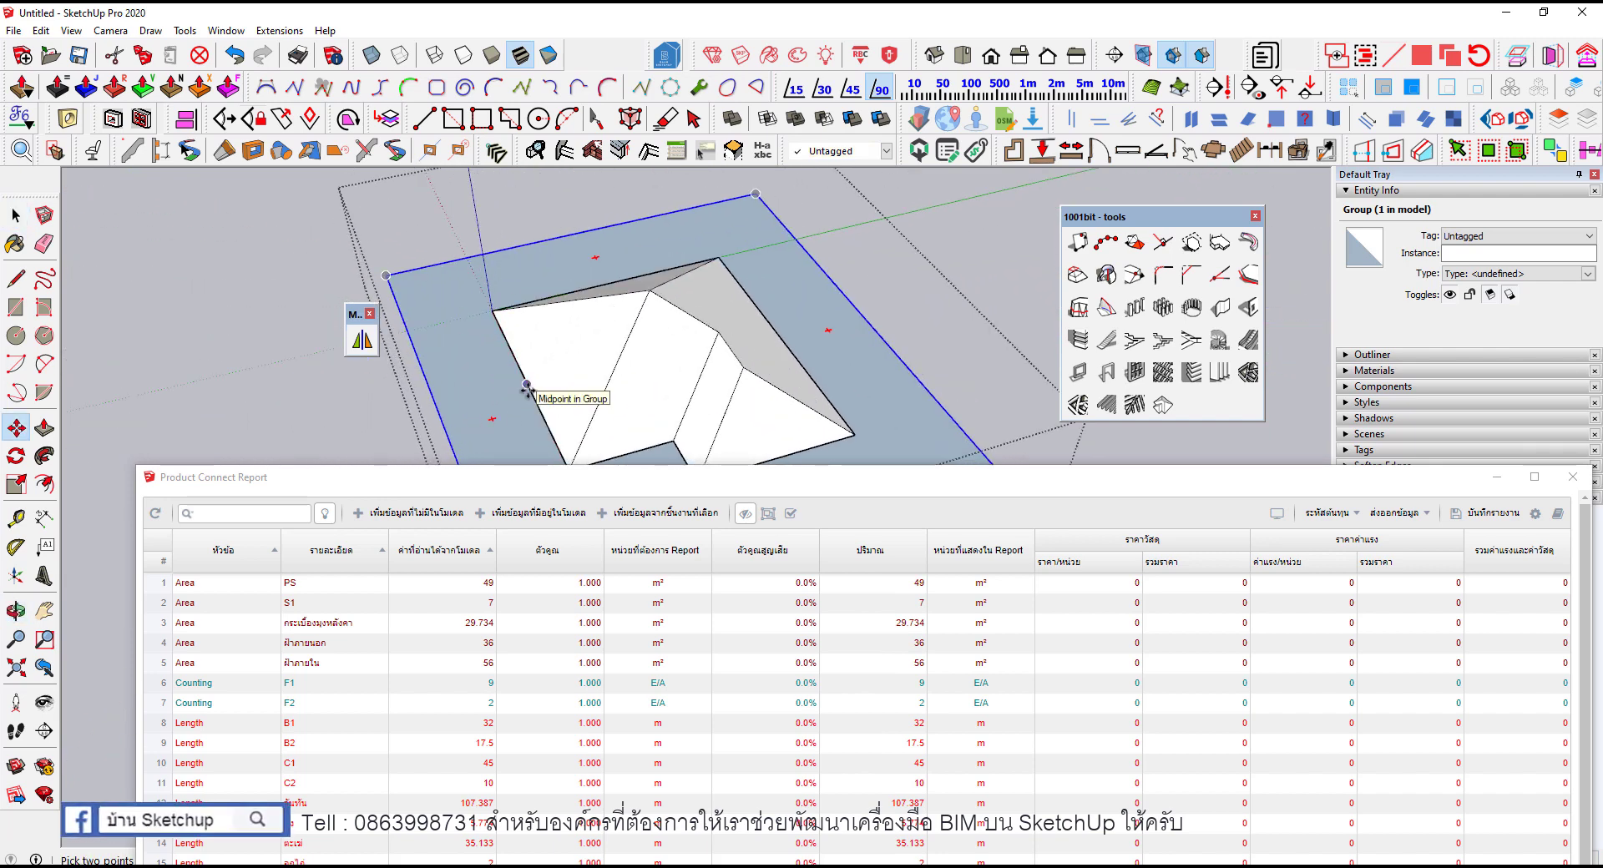
click(527, 386)
key(ctrl)
scroll(536, 340, down, 3)
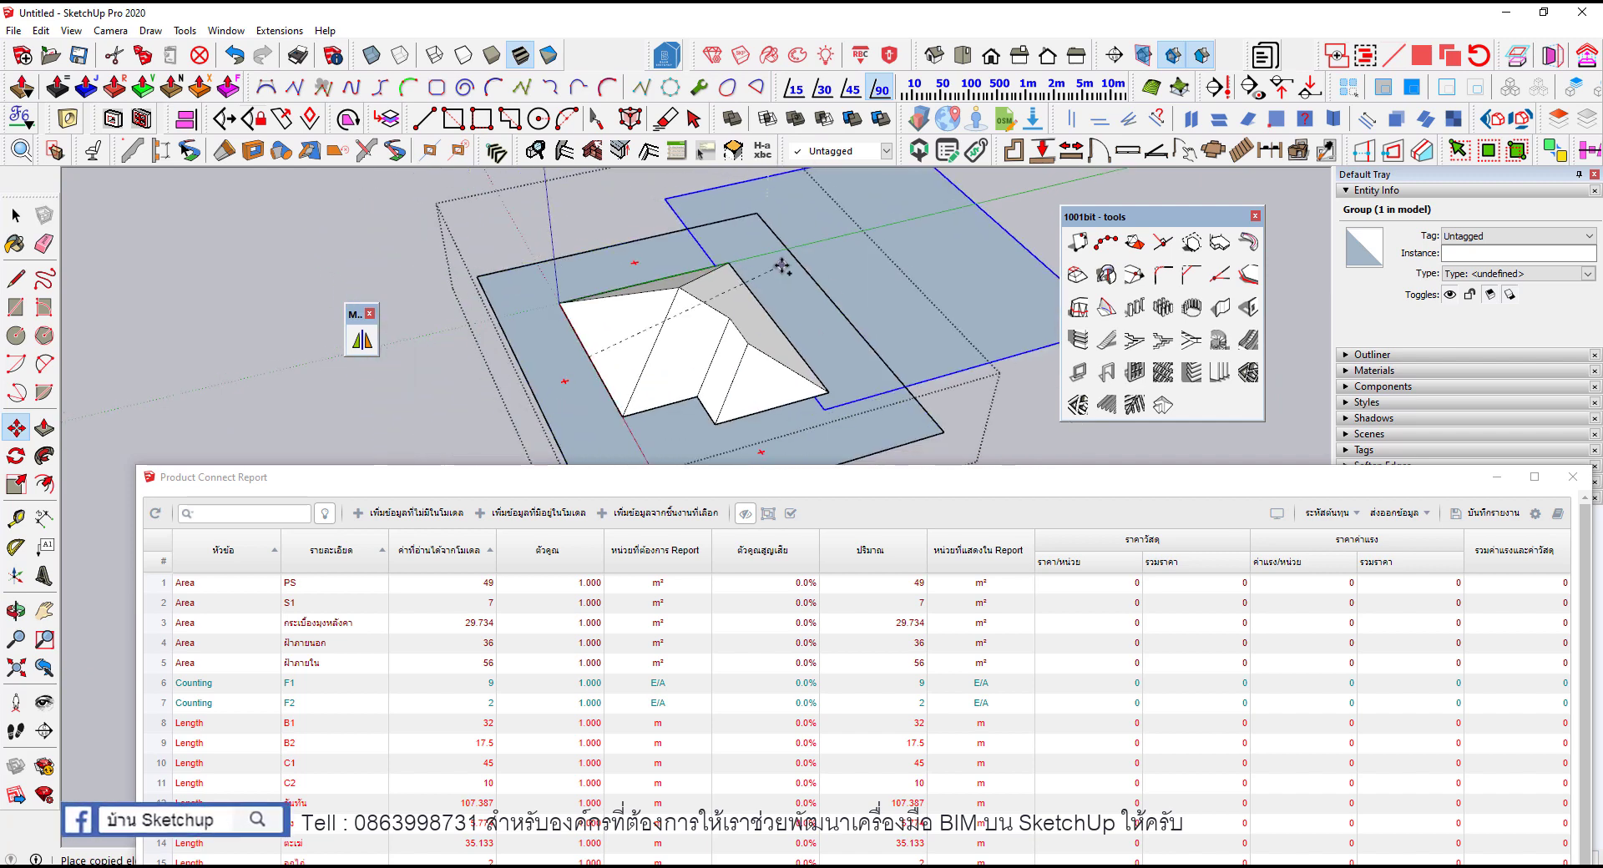
scroll(630, 299, up, 2)
scroll(716, 276, up, 2)
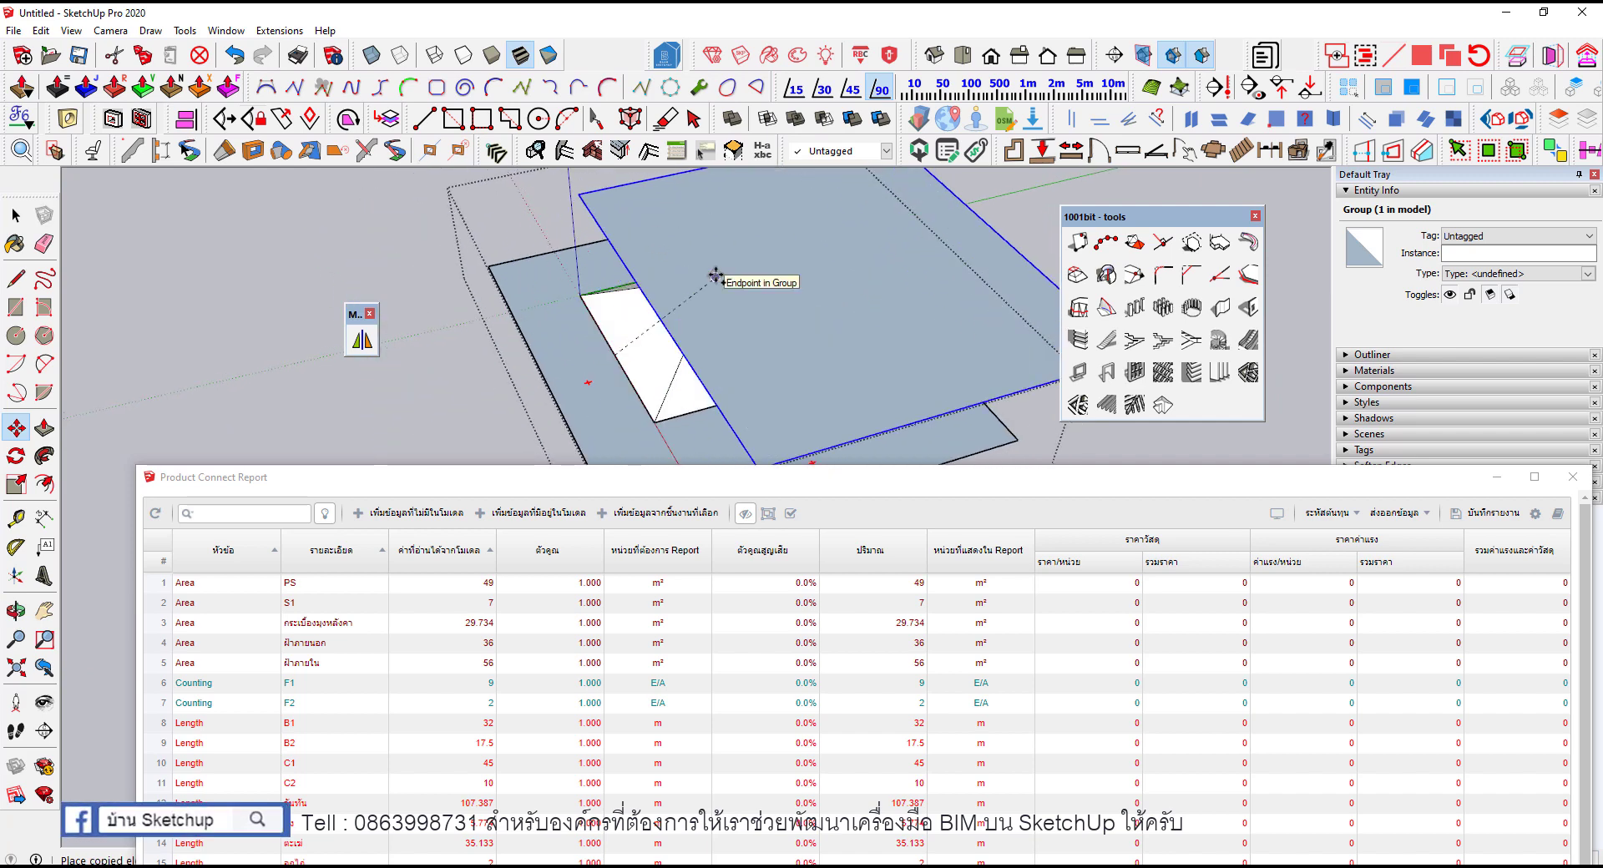
click(716, 276)
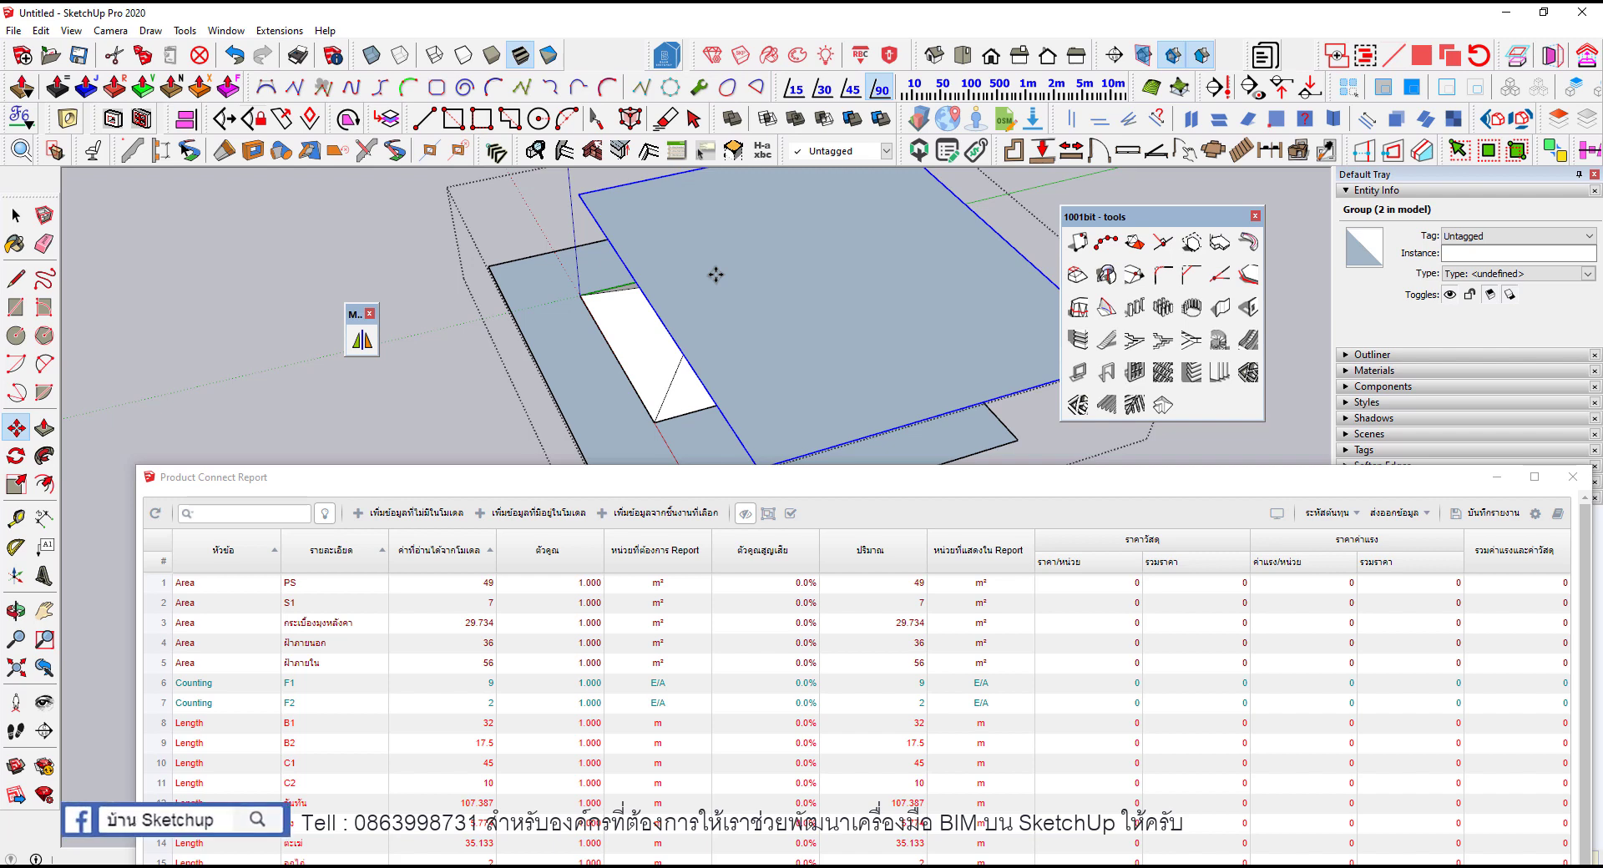
drag(993, 480, 787, 548)
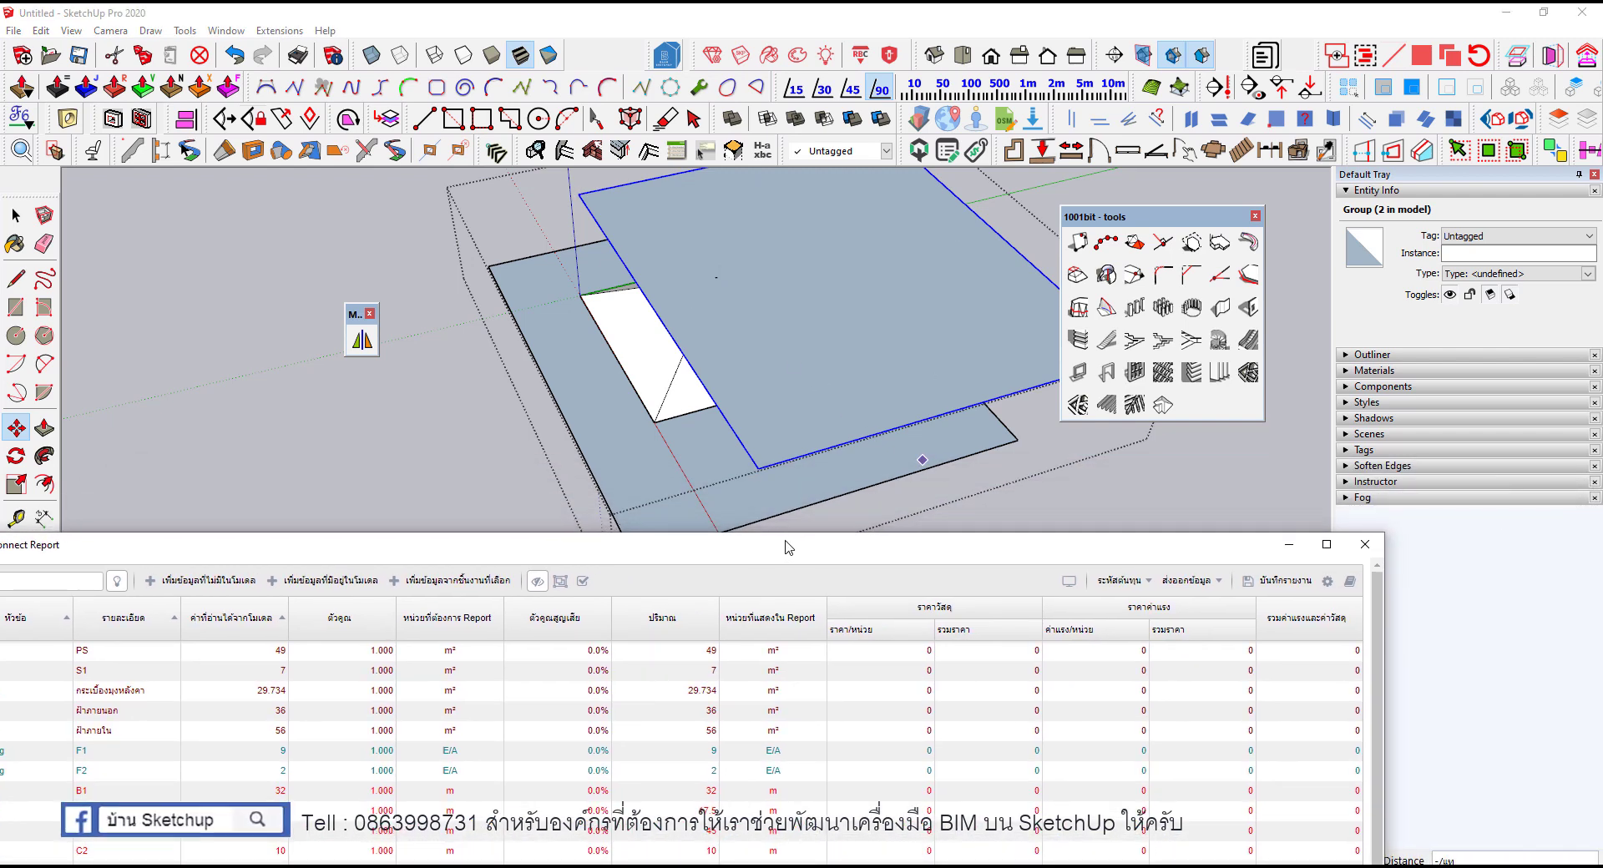
scroll(618, 342, down, 2)
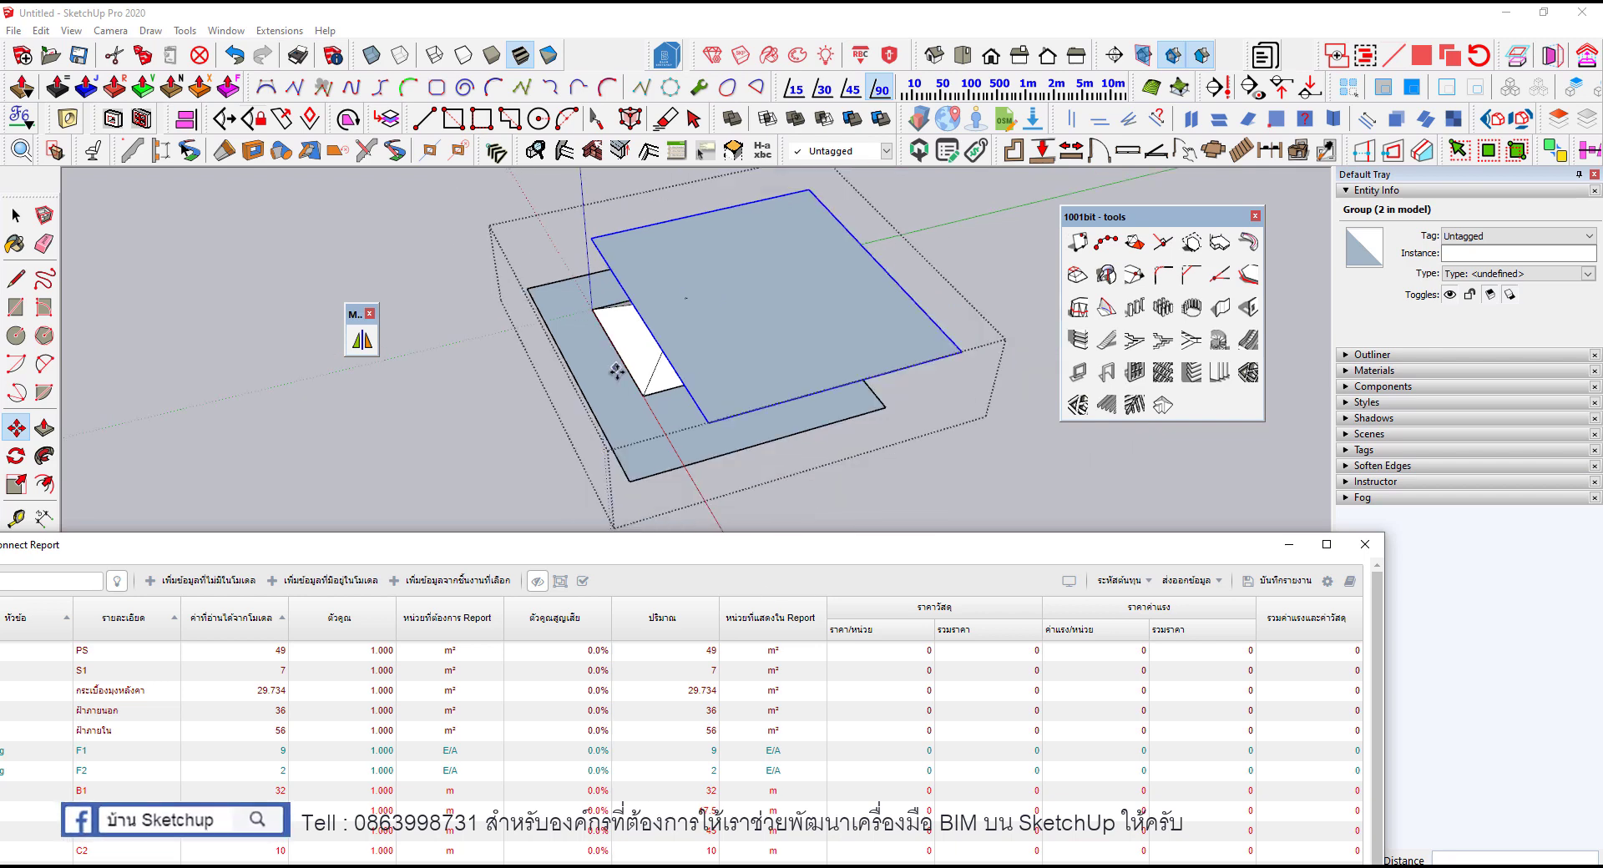
middle_drag(648, 380, 727, 345)
Step: Select the base plane group, start a move, then cancel and view the stacked planes
key(space)
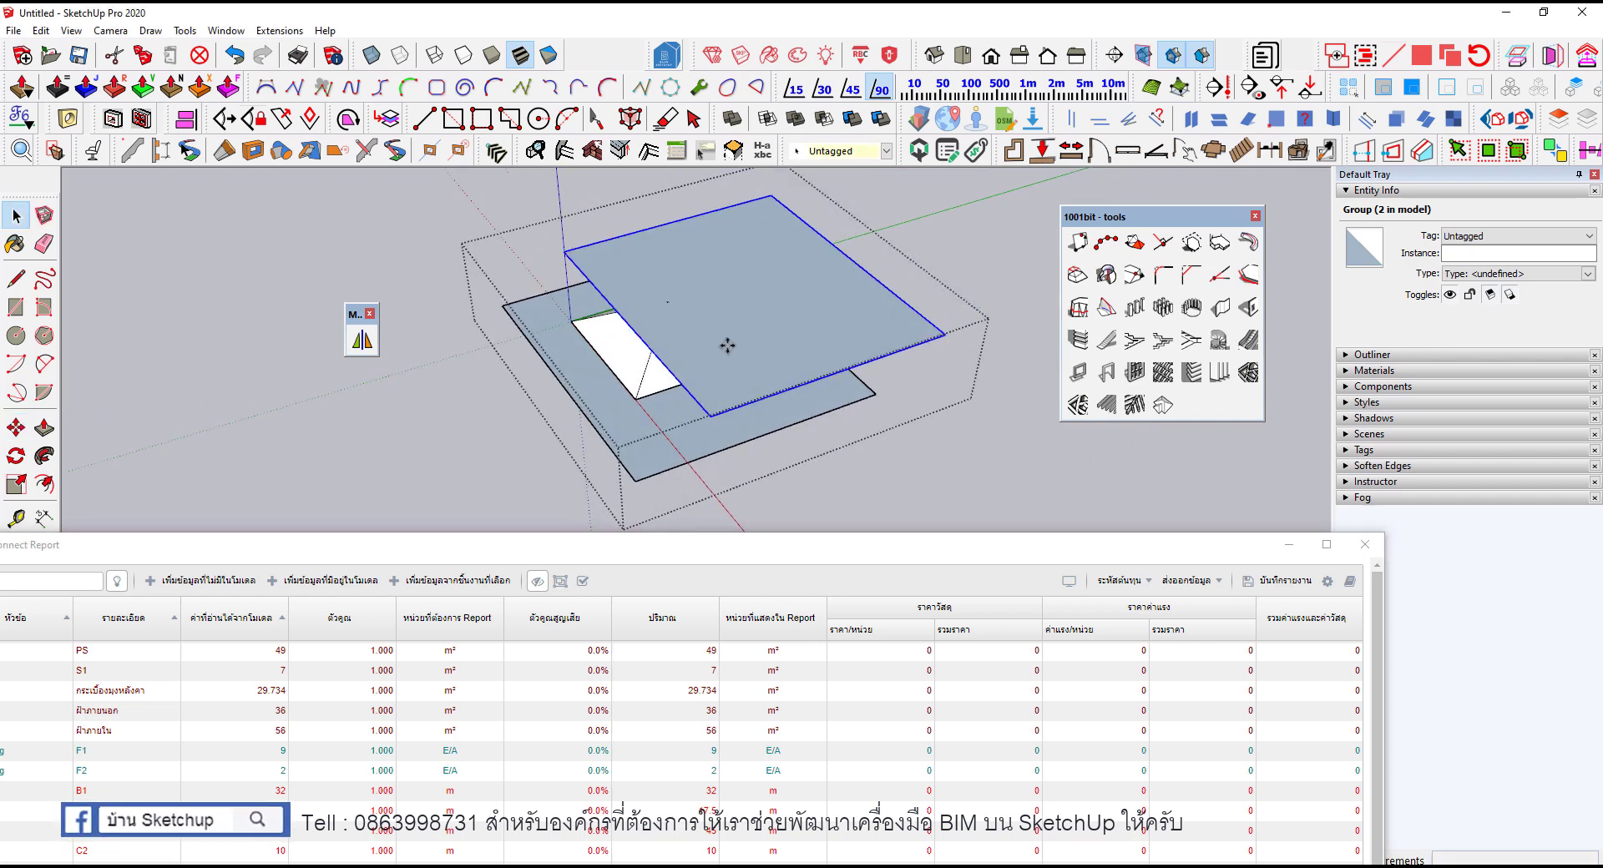
click(615, 404)
scroll(596, 397, up, 3)
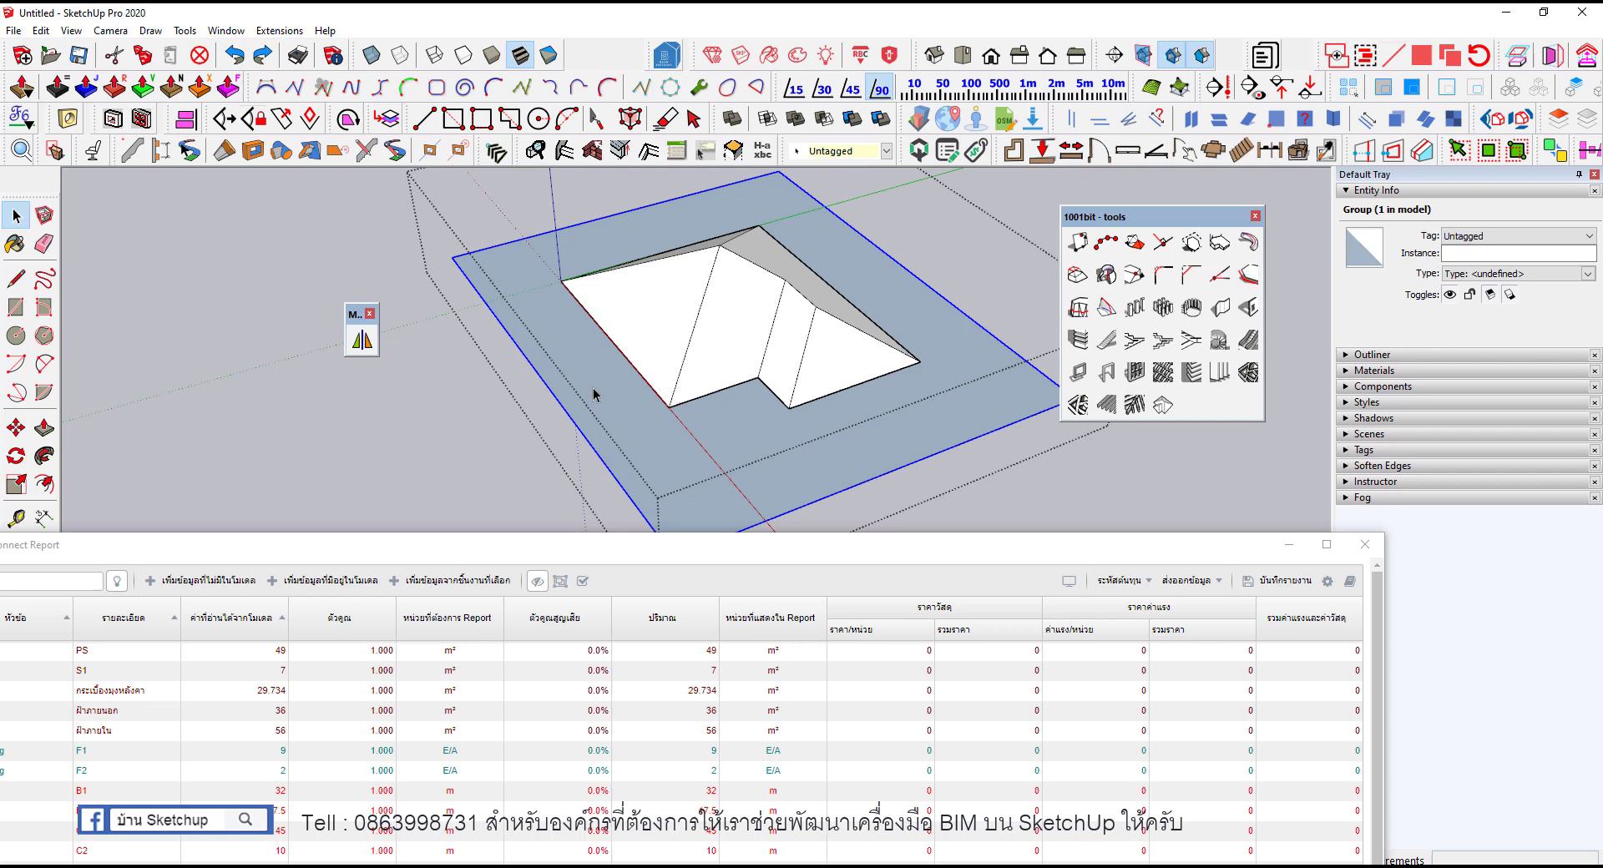
key(m)
click(618, 346)
text(32)
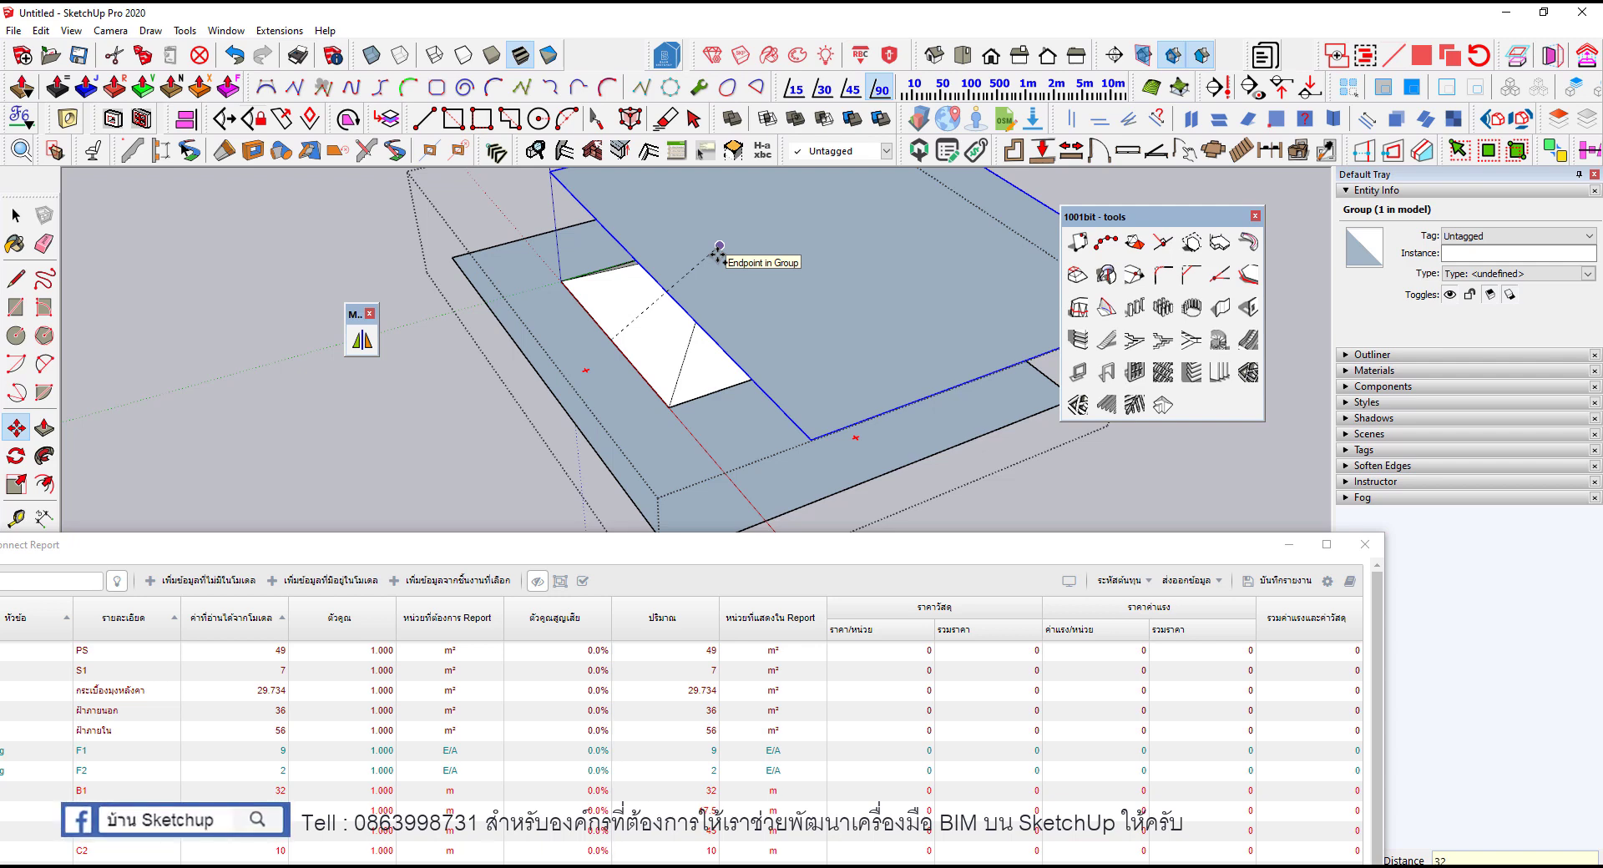
key(Escape)
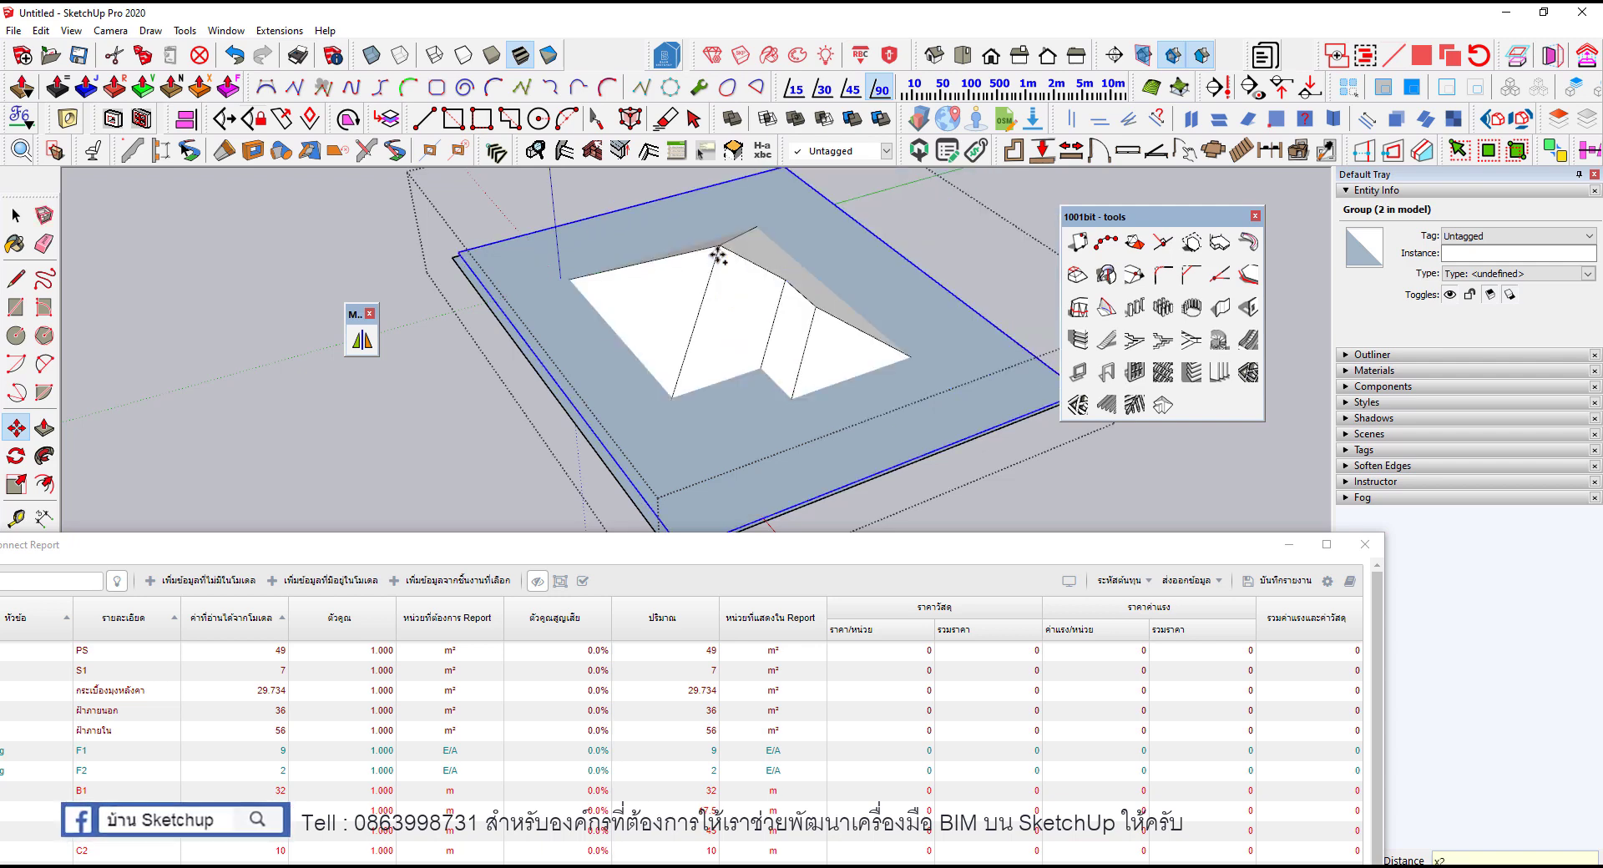
middle_drag(718, 256, 871, 190)
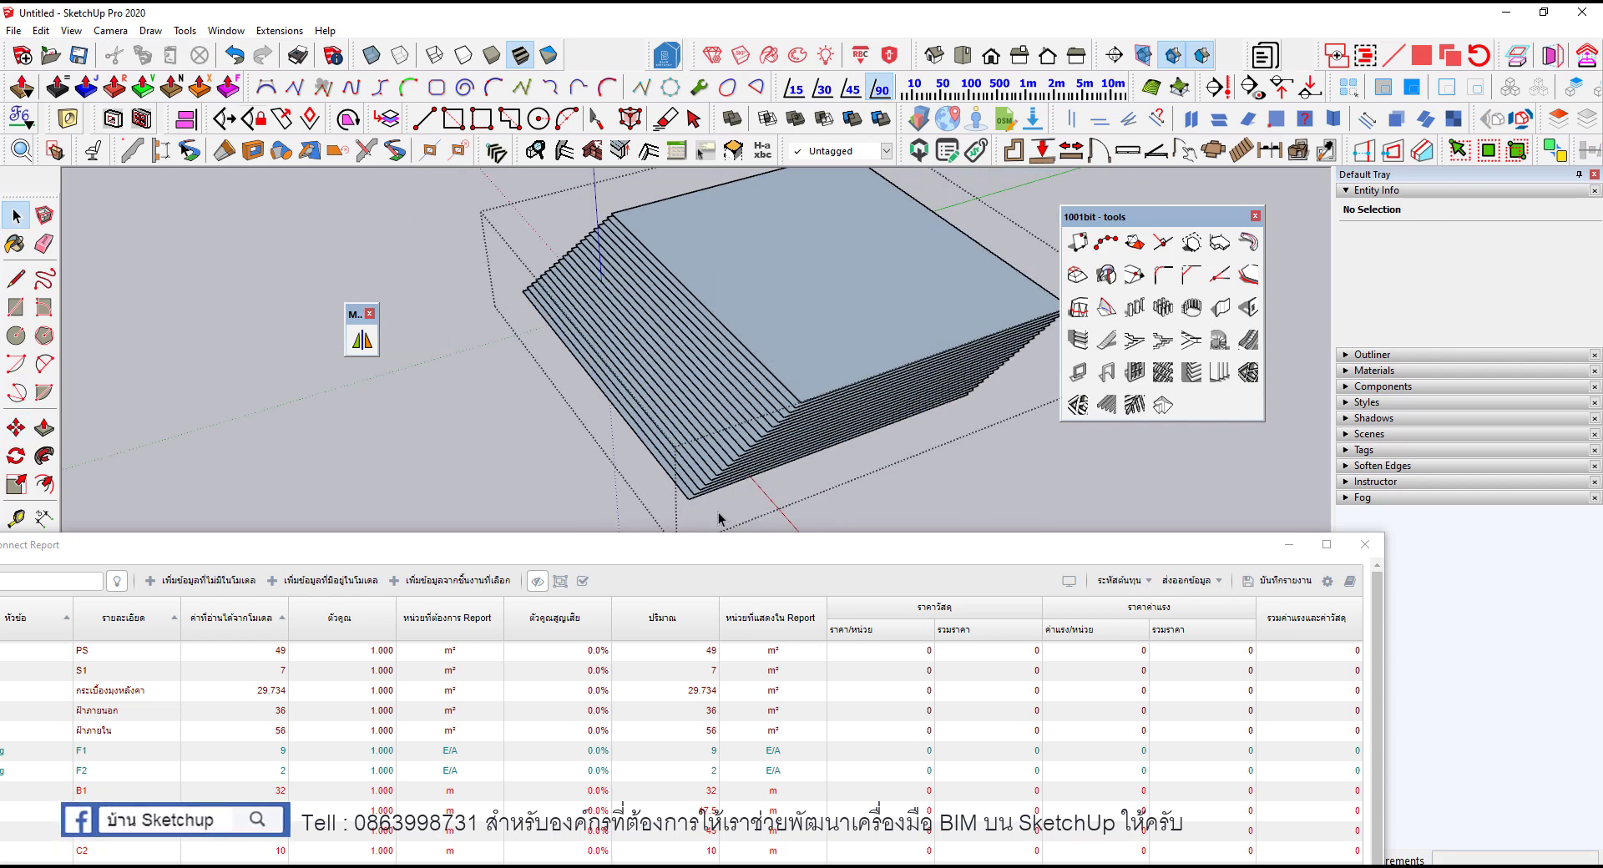
scroll(826, 325, down, 1)
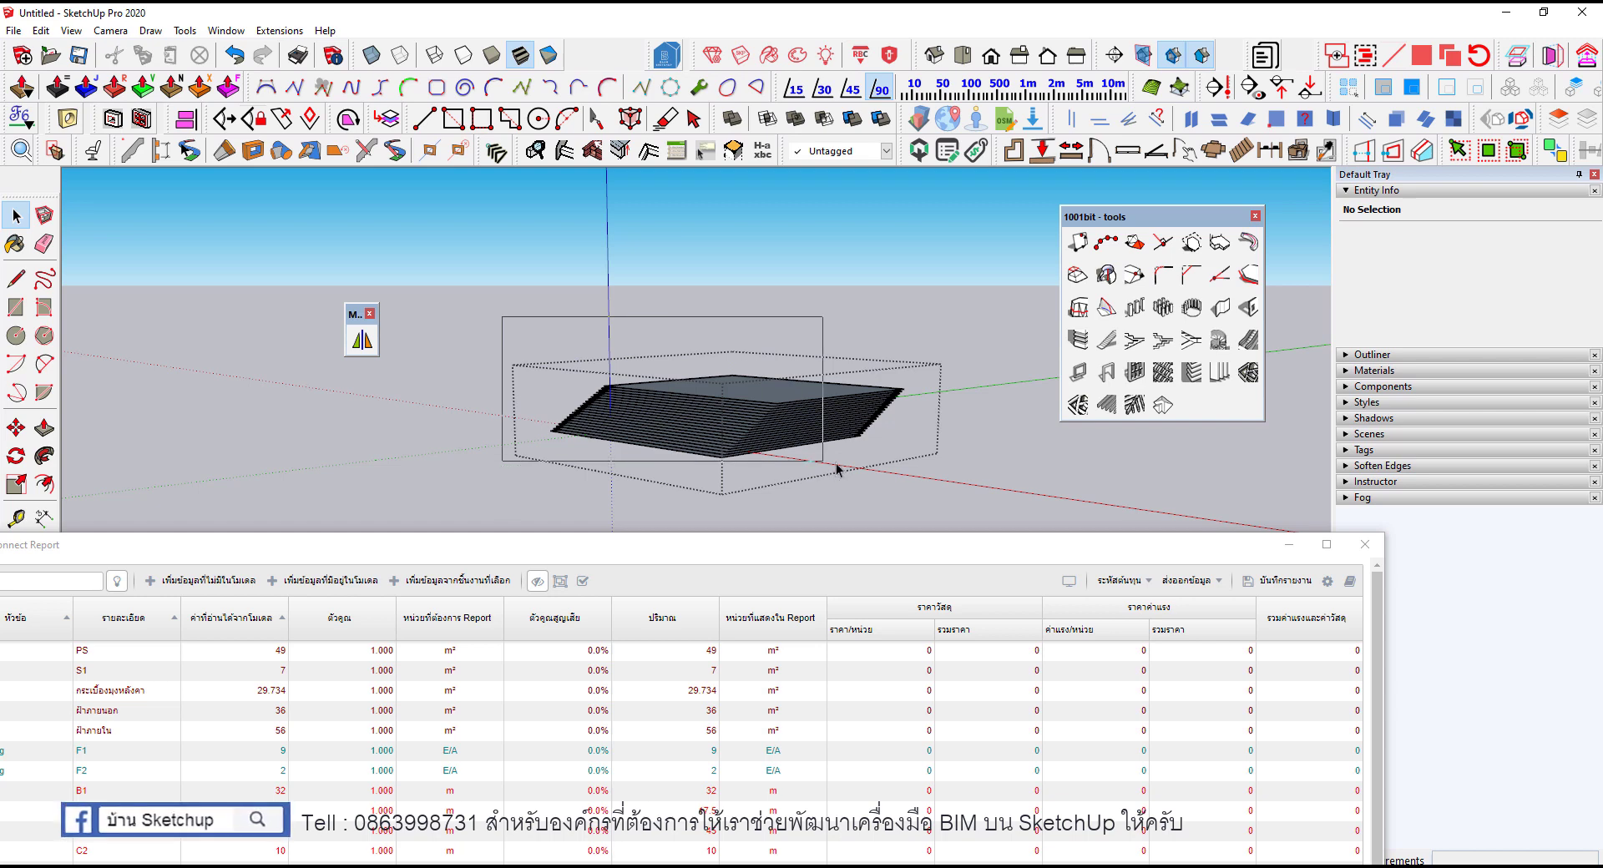
Step: Intersect the stacked plane layers with the roof copy
click(737, 411)
scroll(737, 411, up, 1)
right_click(714, 378)
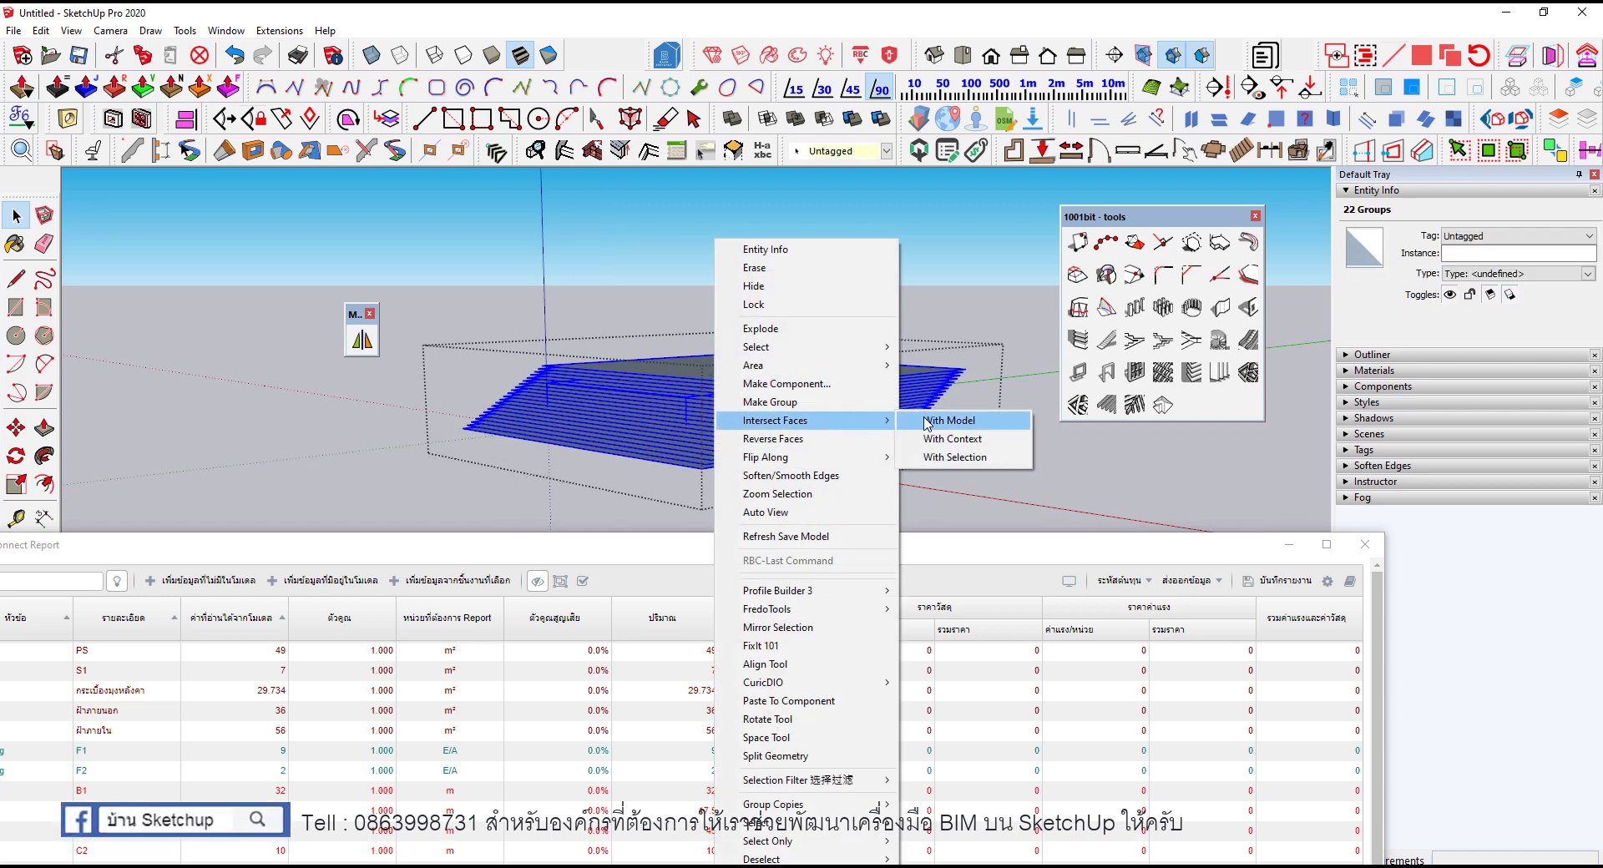
mouse_move(776, 419)
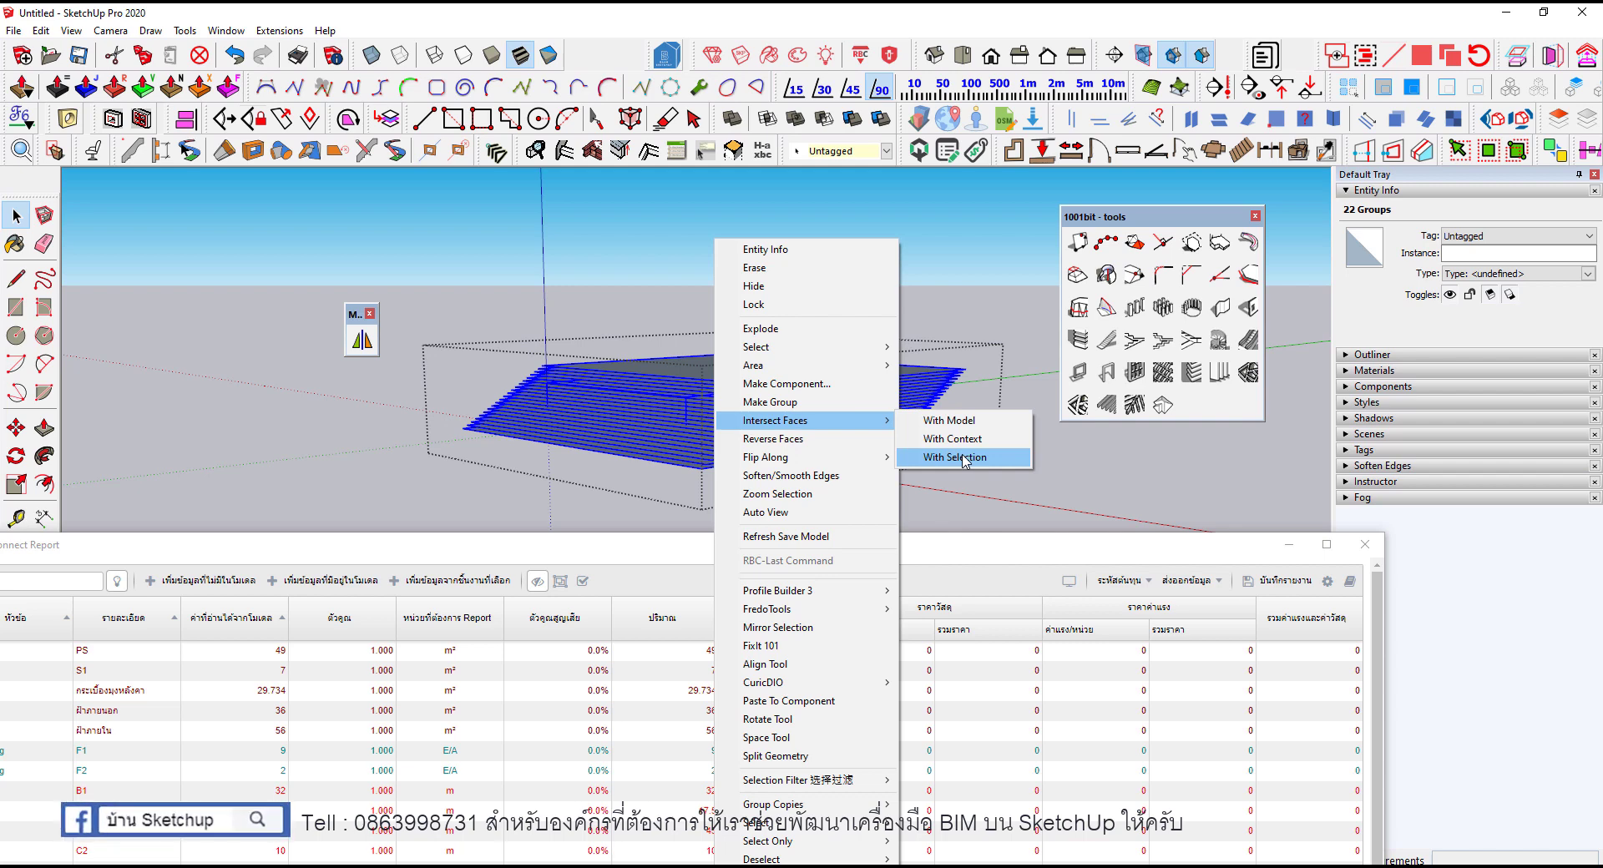
click(964, 459)
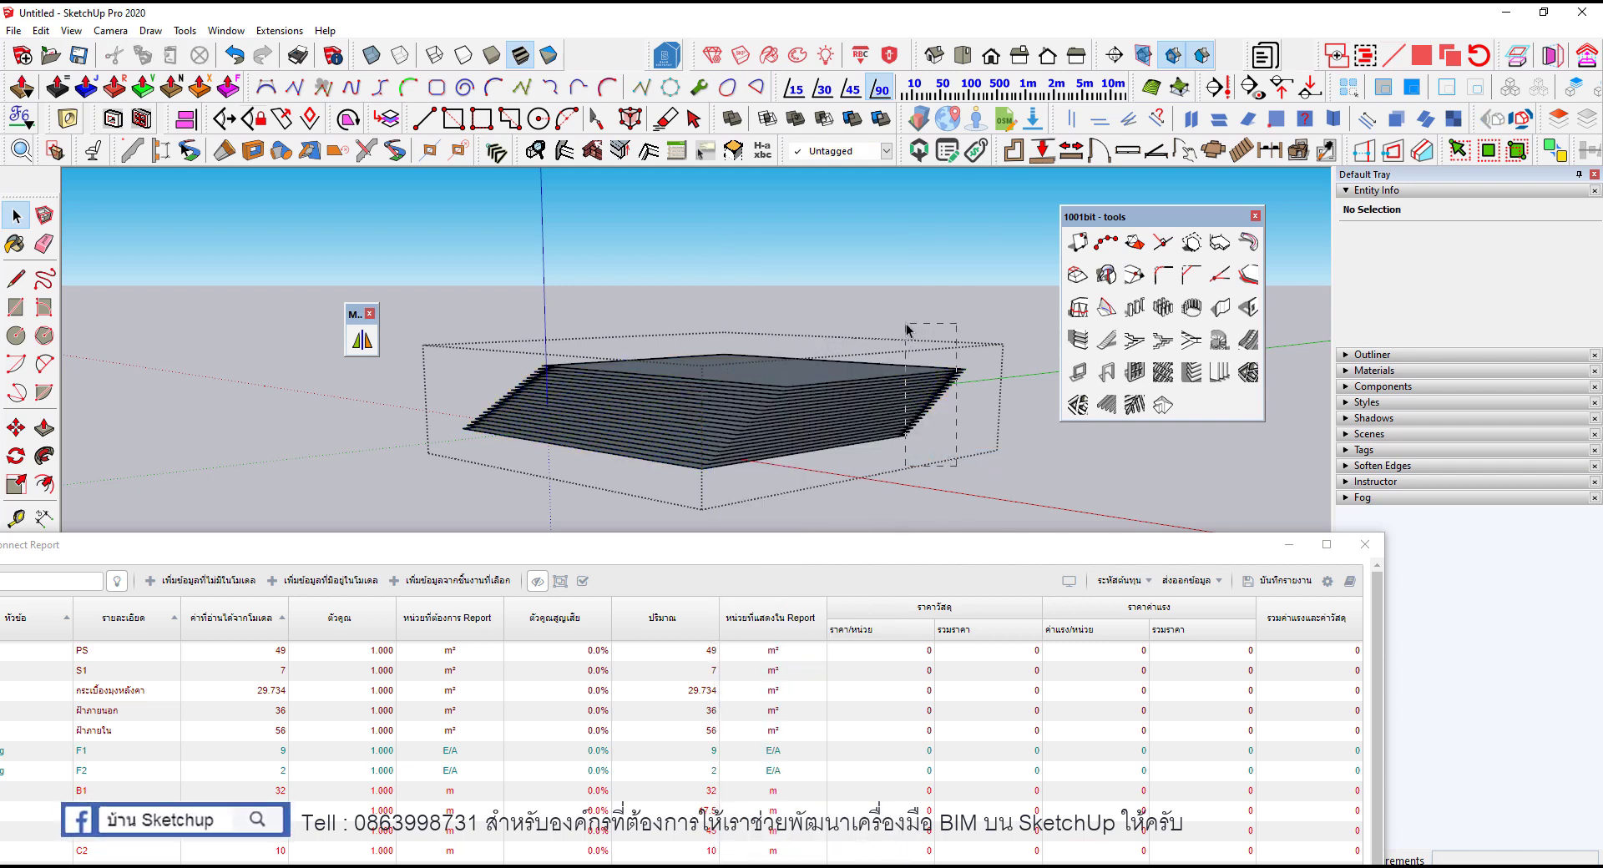
Step: Delete the excess sliced pieces and select the remaining contour-outline group
drag(900, 328, 899, 328)
key(Delete)
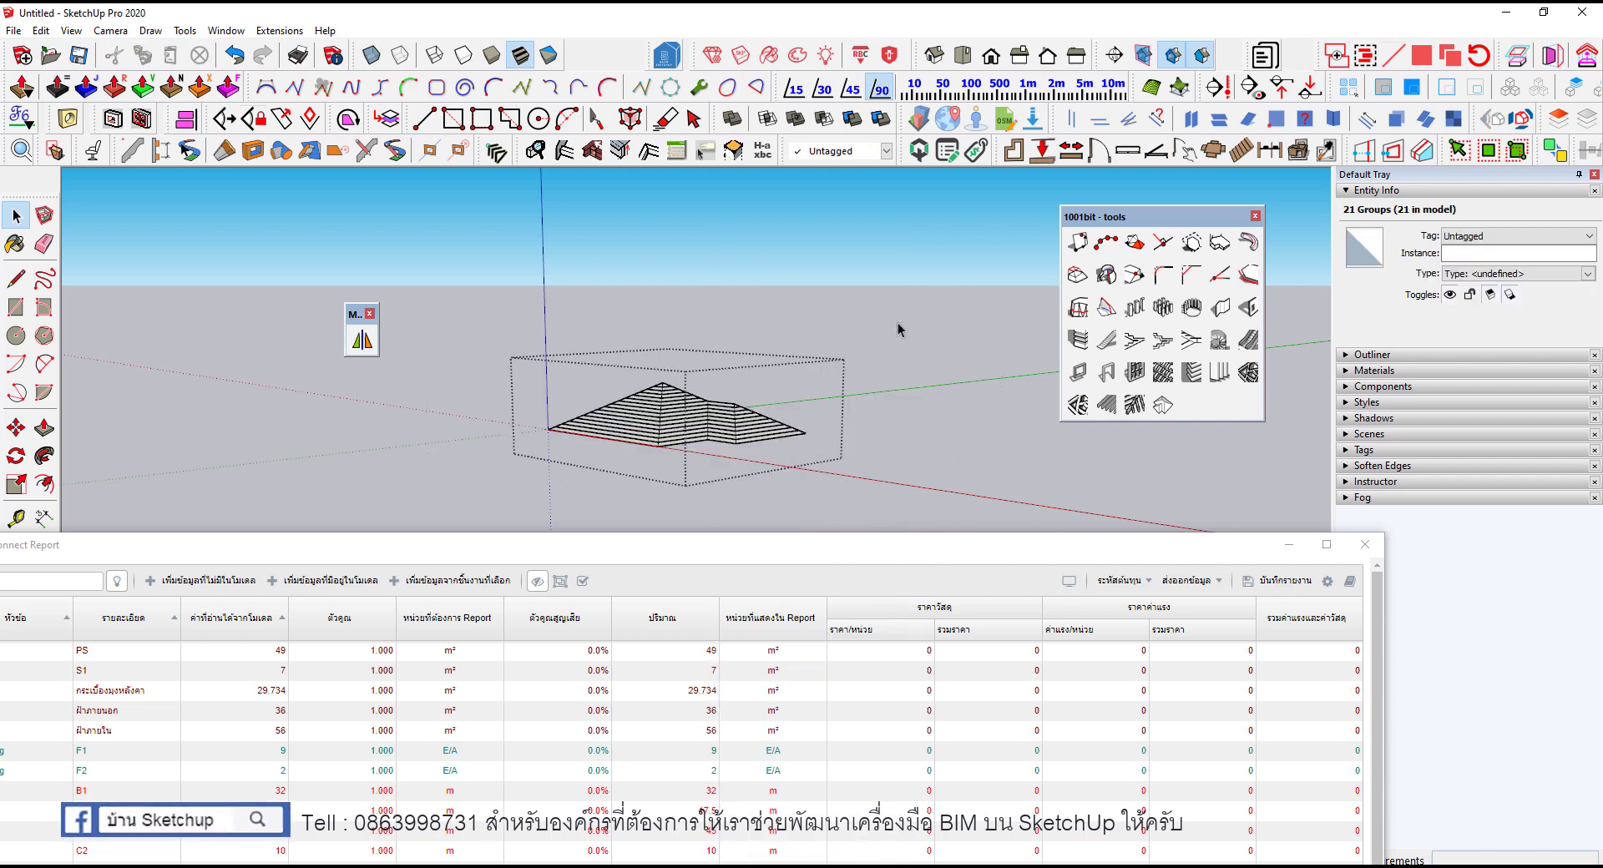
middle_drag(899, 328, 774, 630)
scroll(748, 462, up, 2)
scroll(748, 462, up, 2)
click(729, 464)
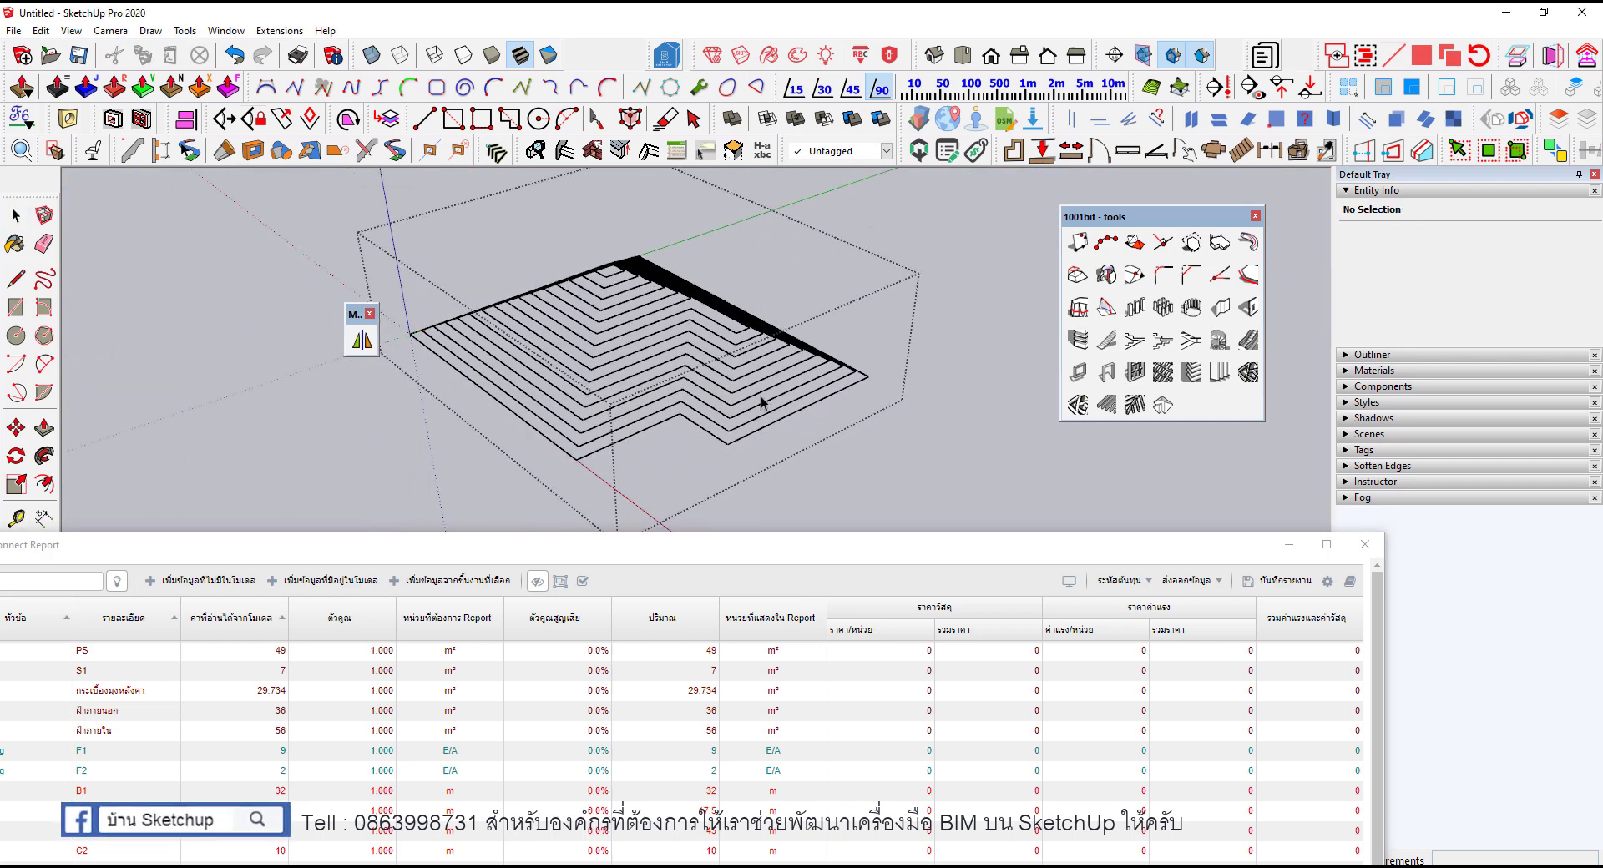
middle_drag(728, 464, 764, 415)
scroll(764, 415, up, 2)
click(764, 409)
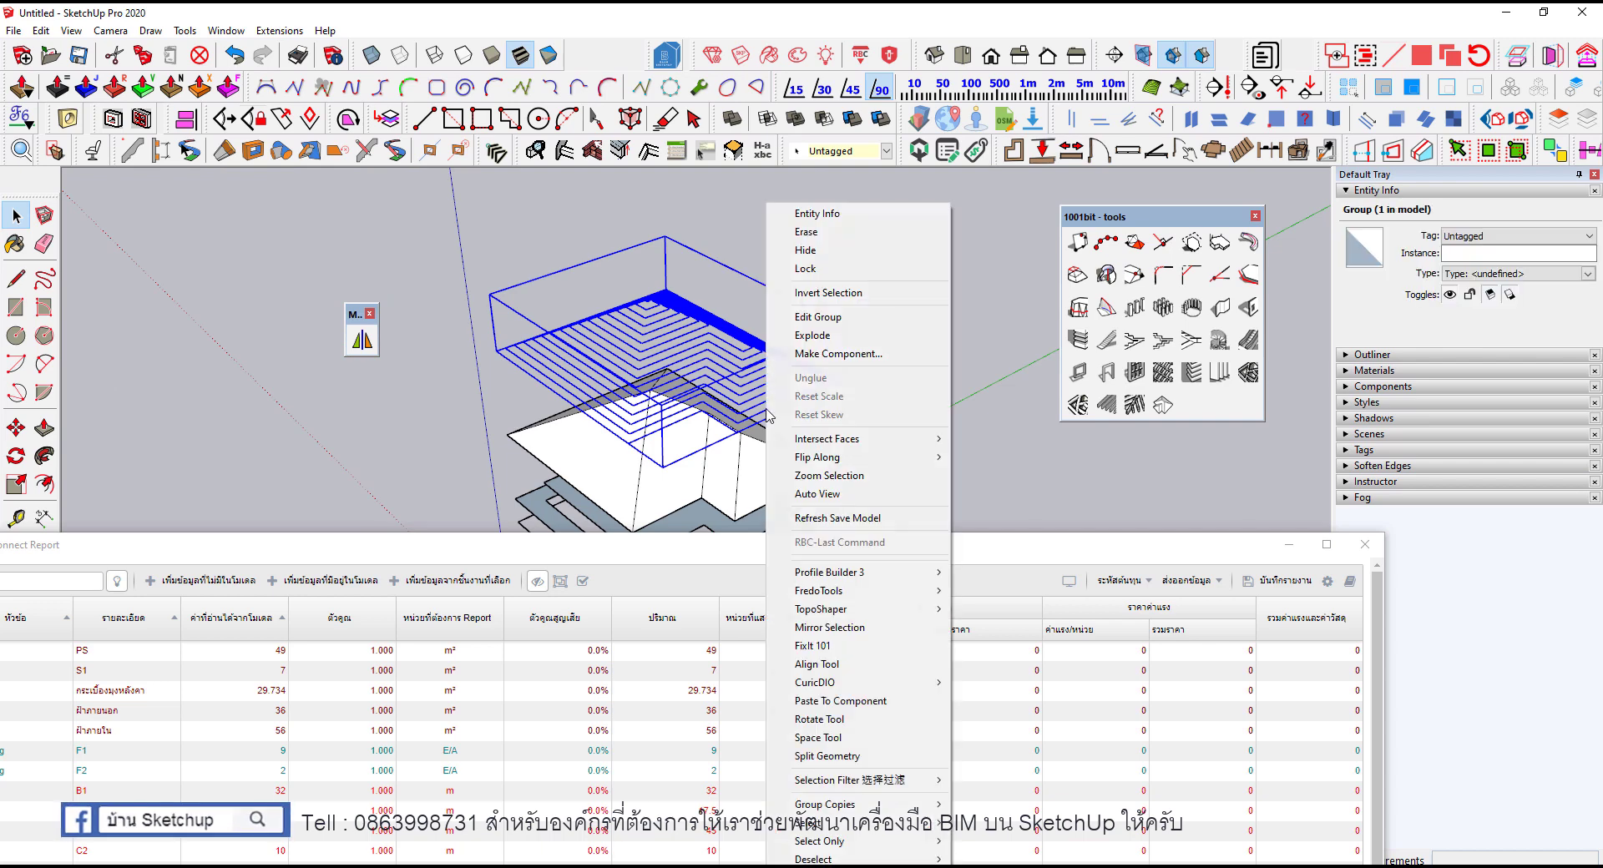
Step: Turn the layered outline group into a component named แป
right_click(766, 205)
click(835, 356)
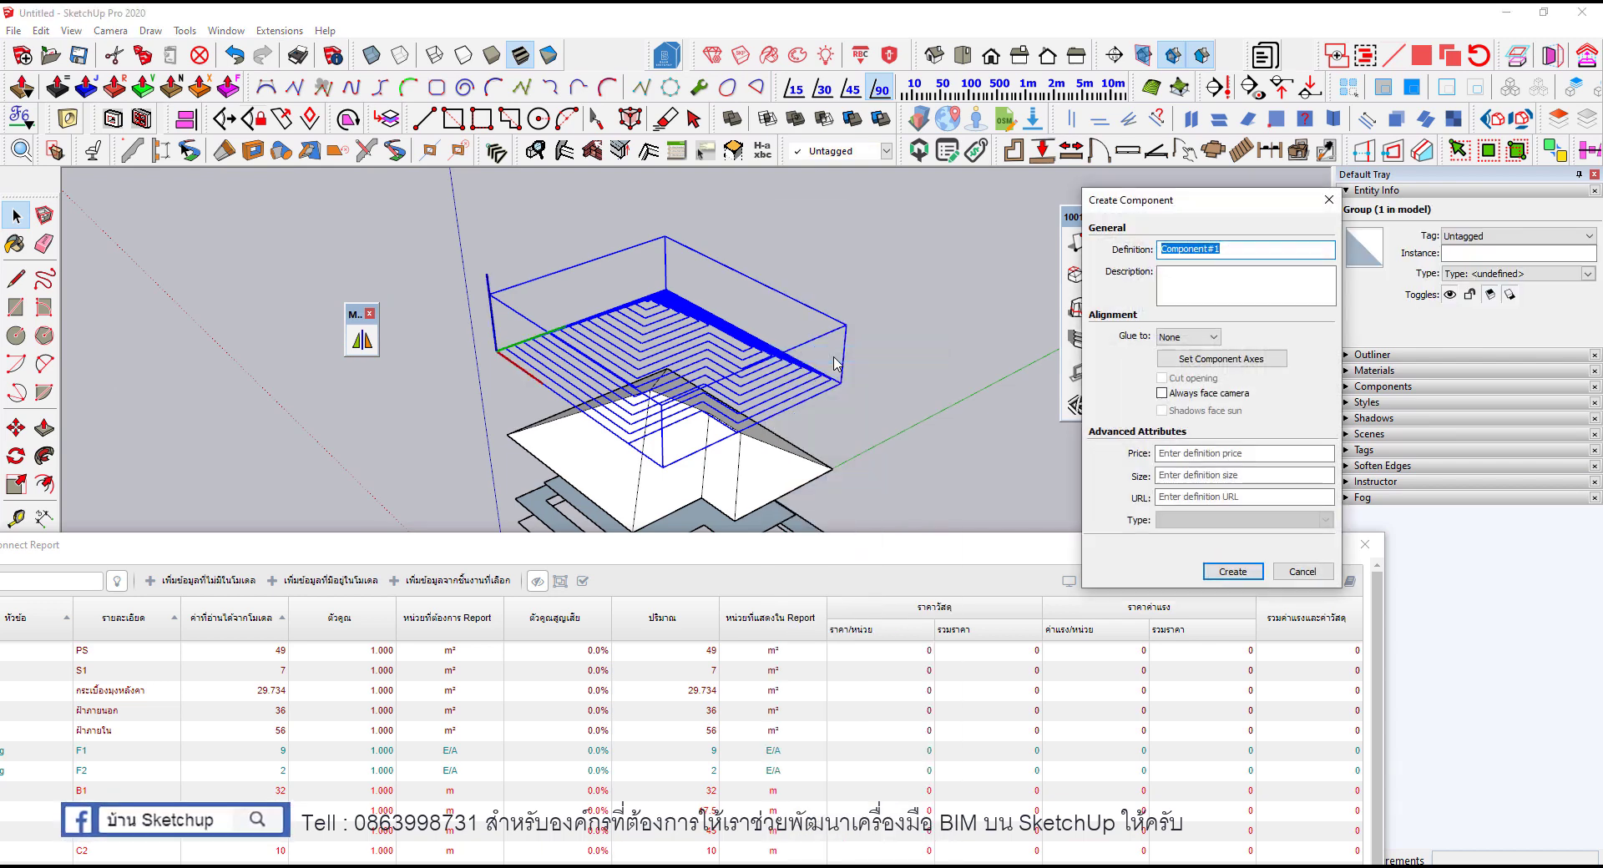
text(แป)
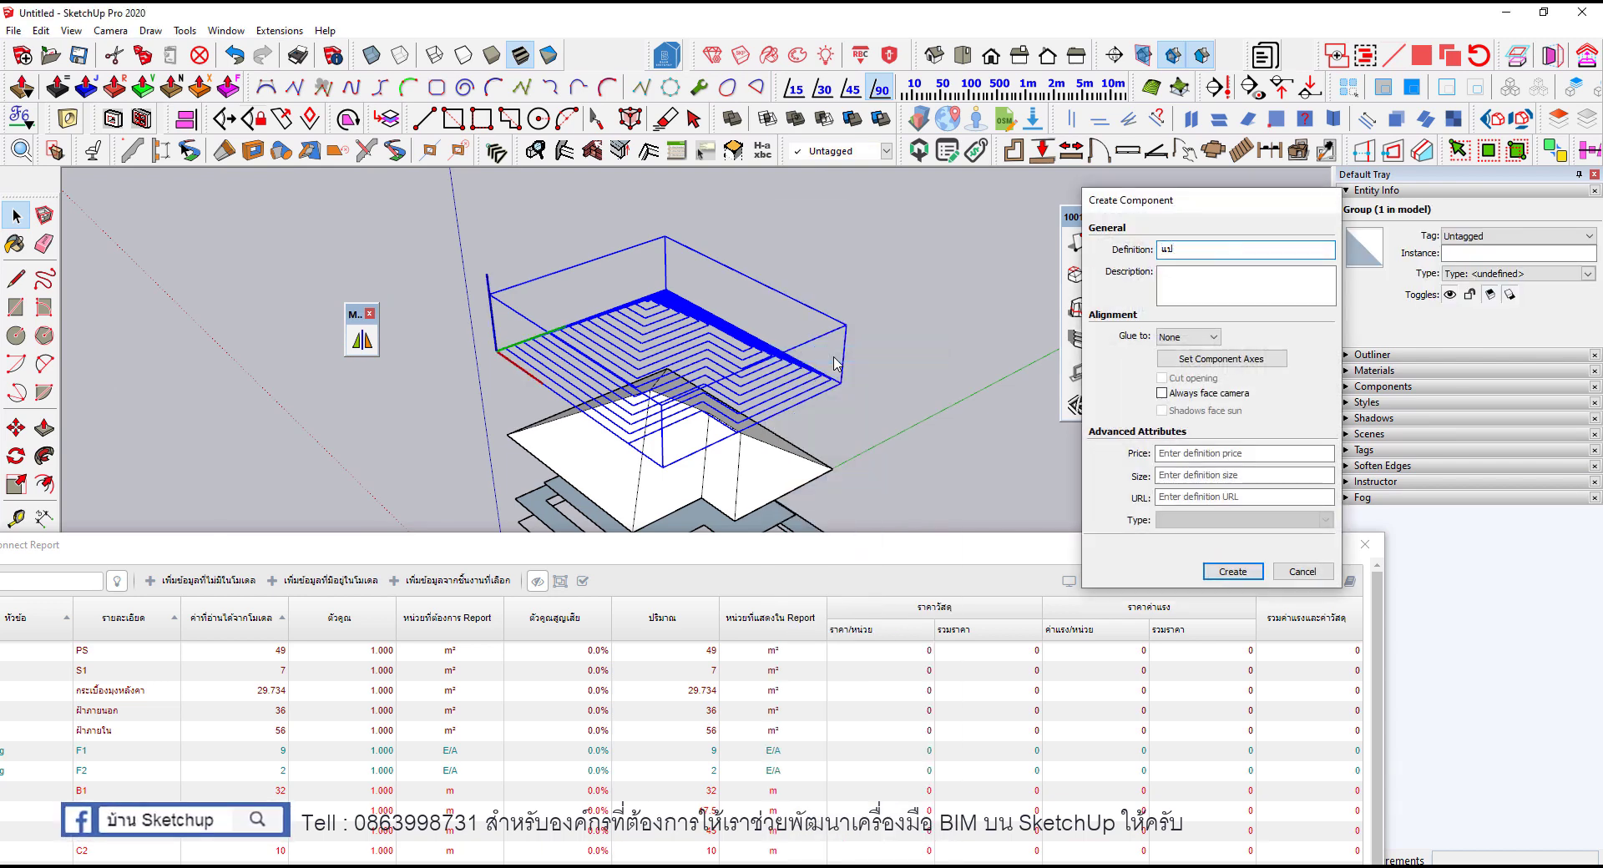
key(Return)
scroll(819, 334, down, 2)
Step: Move the แป component vertically along the blue axis to its new height
key(m)
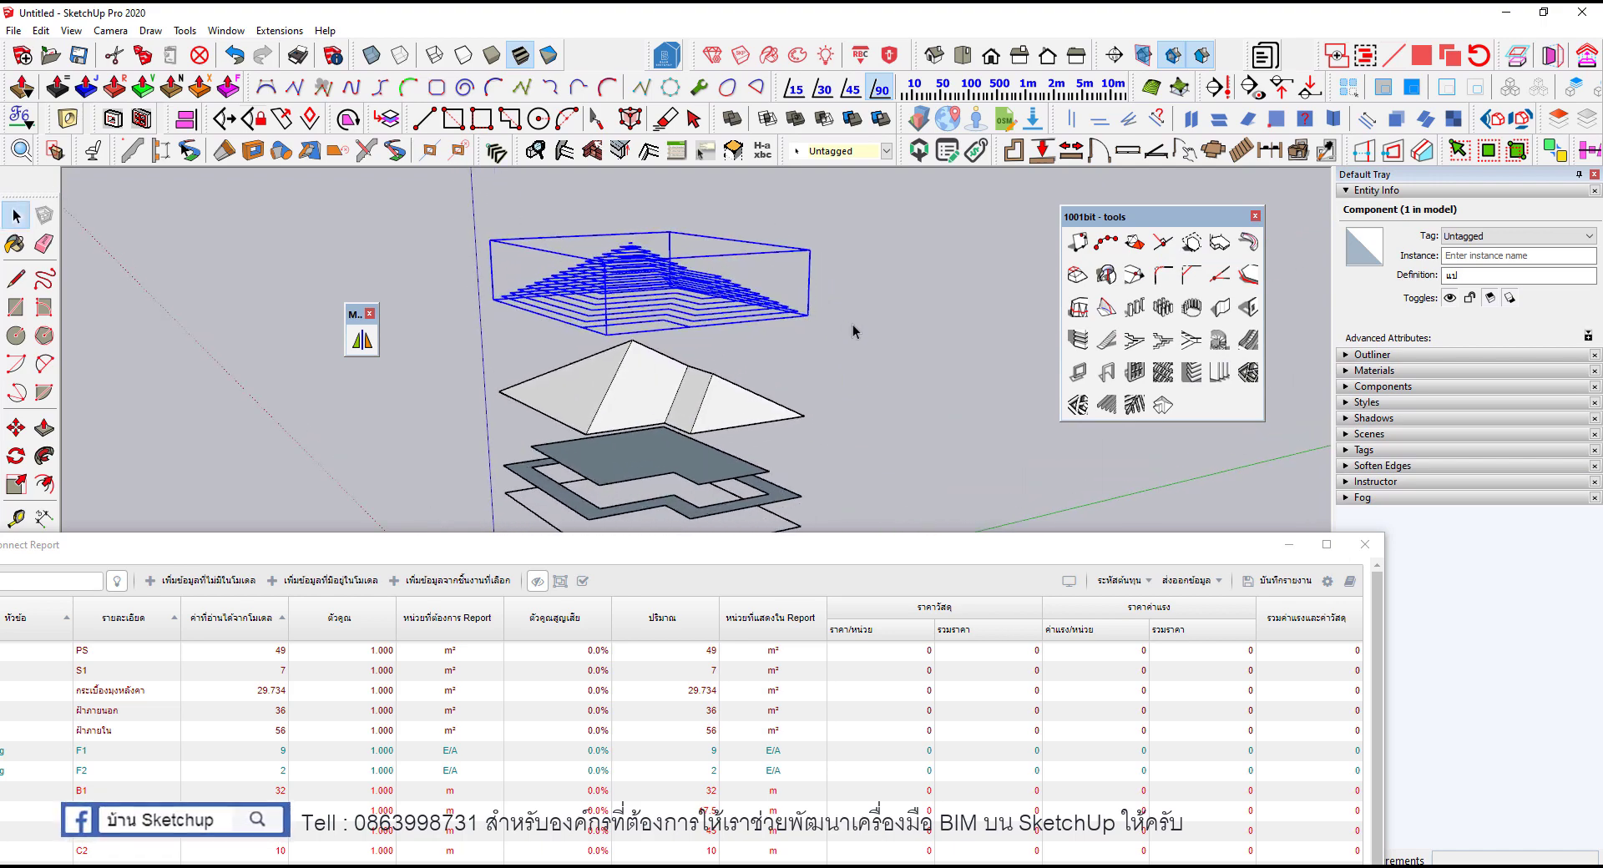
click(811, 320)
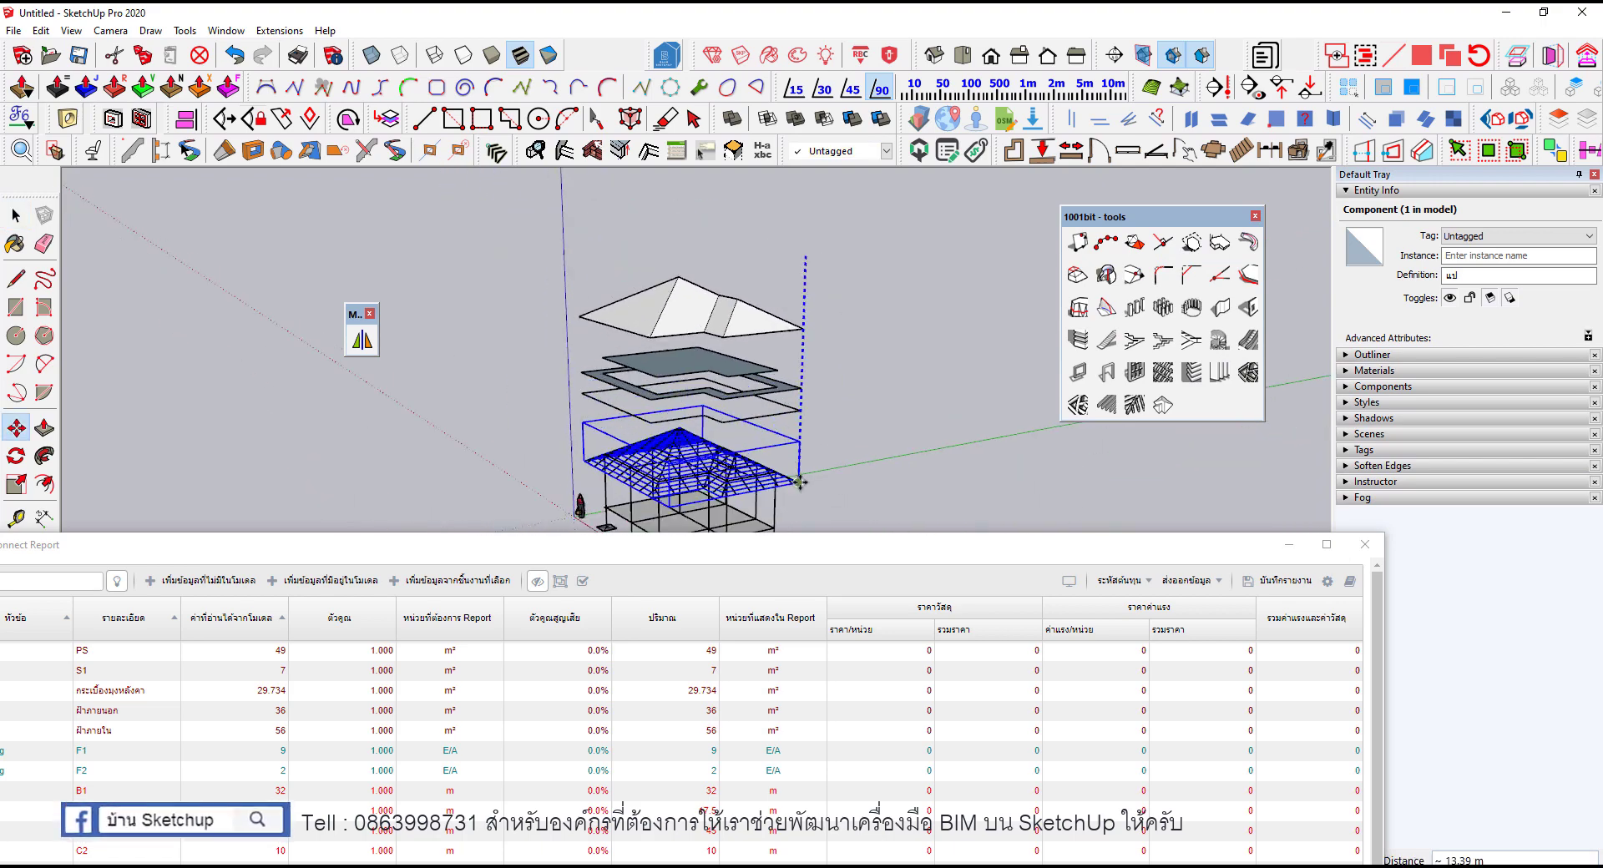
scroll(814, 489, up, 3)
click(787, 311)
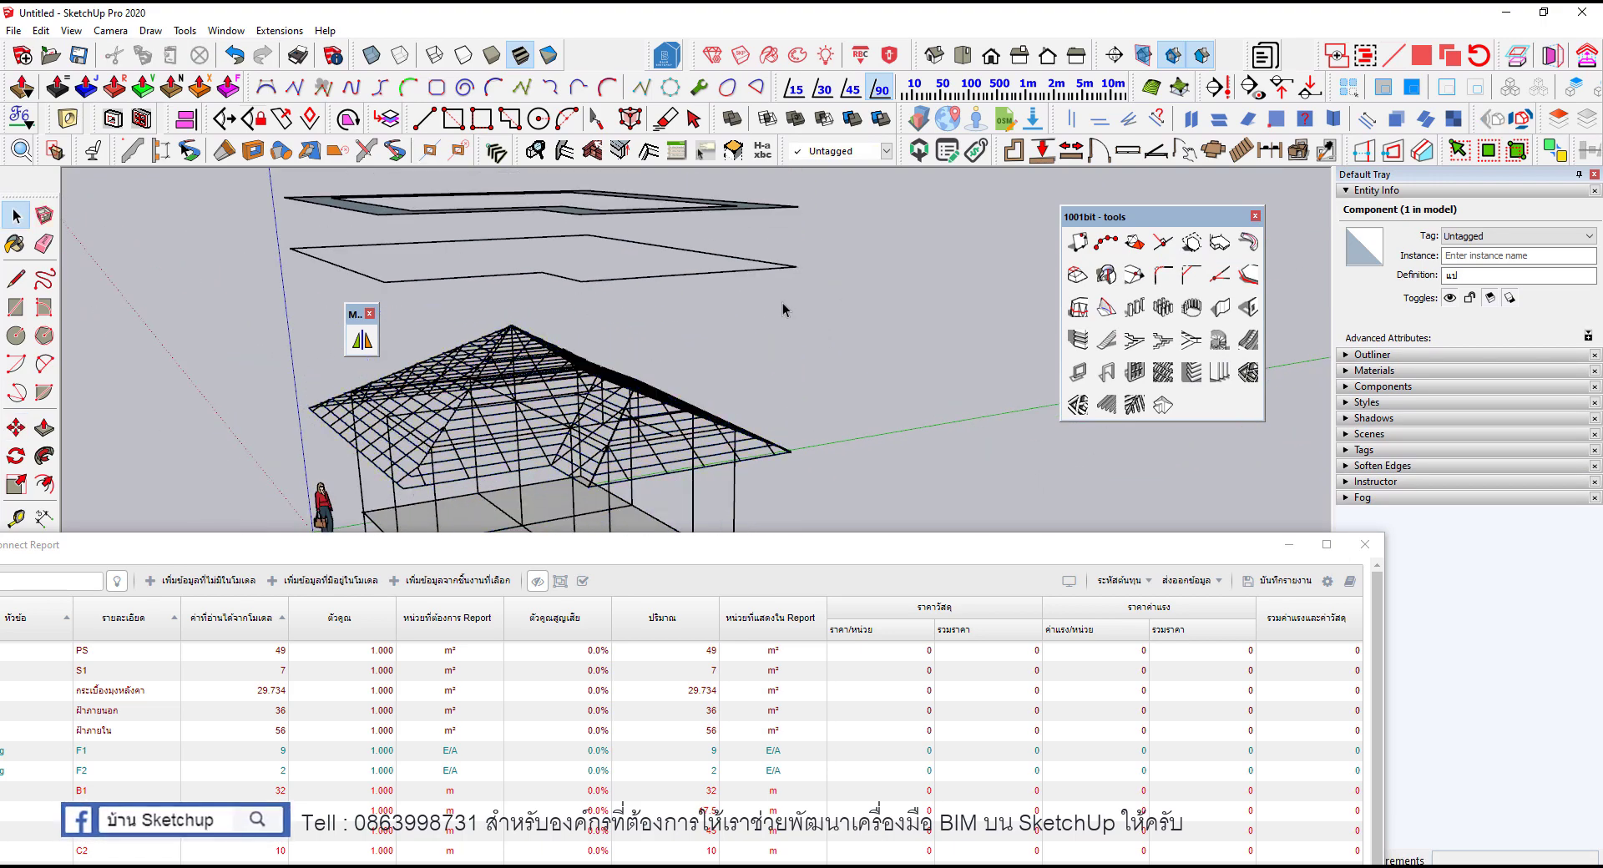
scroll(787, 311, down, 5)
key(space)
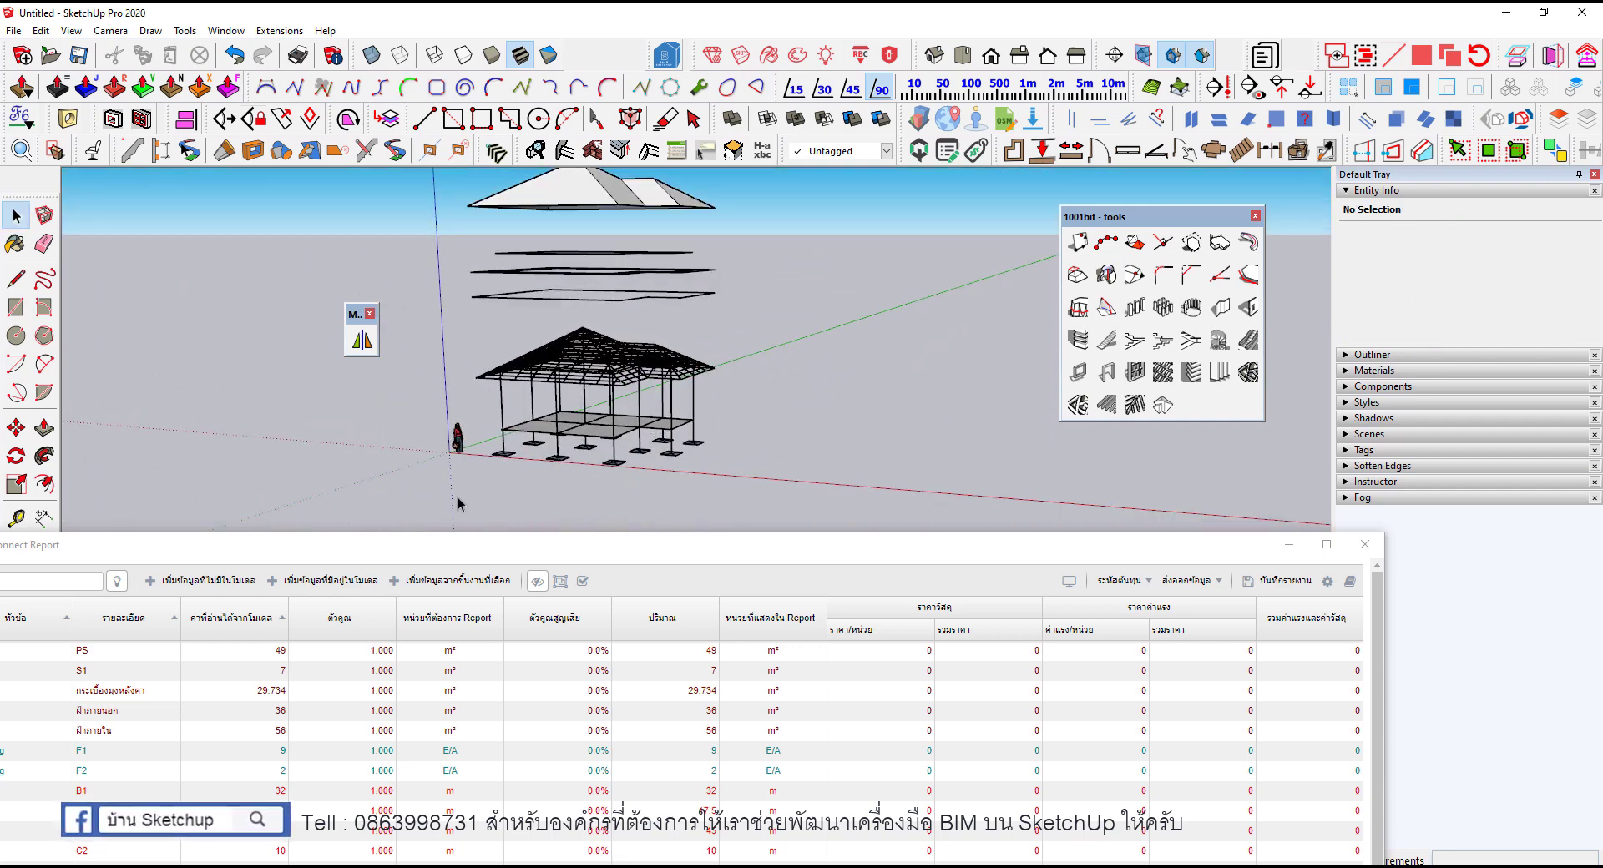
Step: Add the แป definition to the report as a Length item of 350.485 m
click(321, 581)
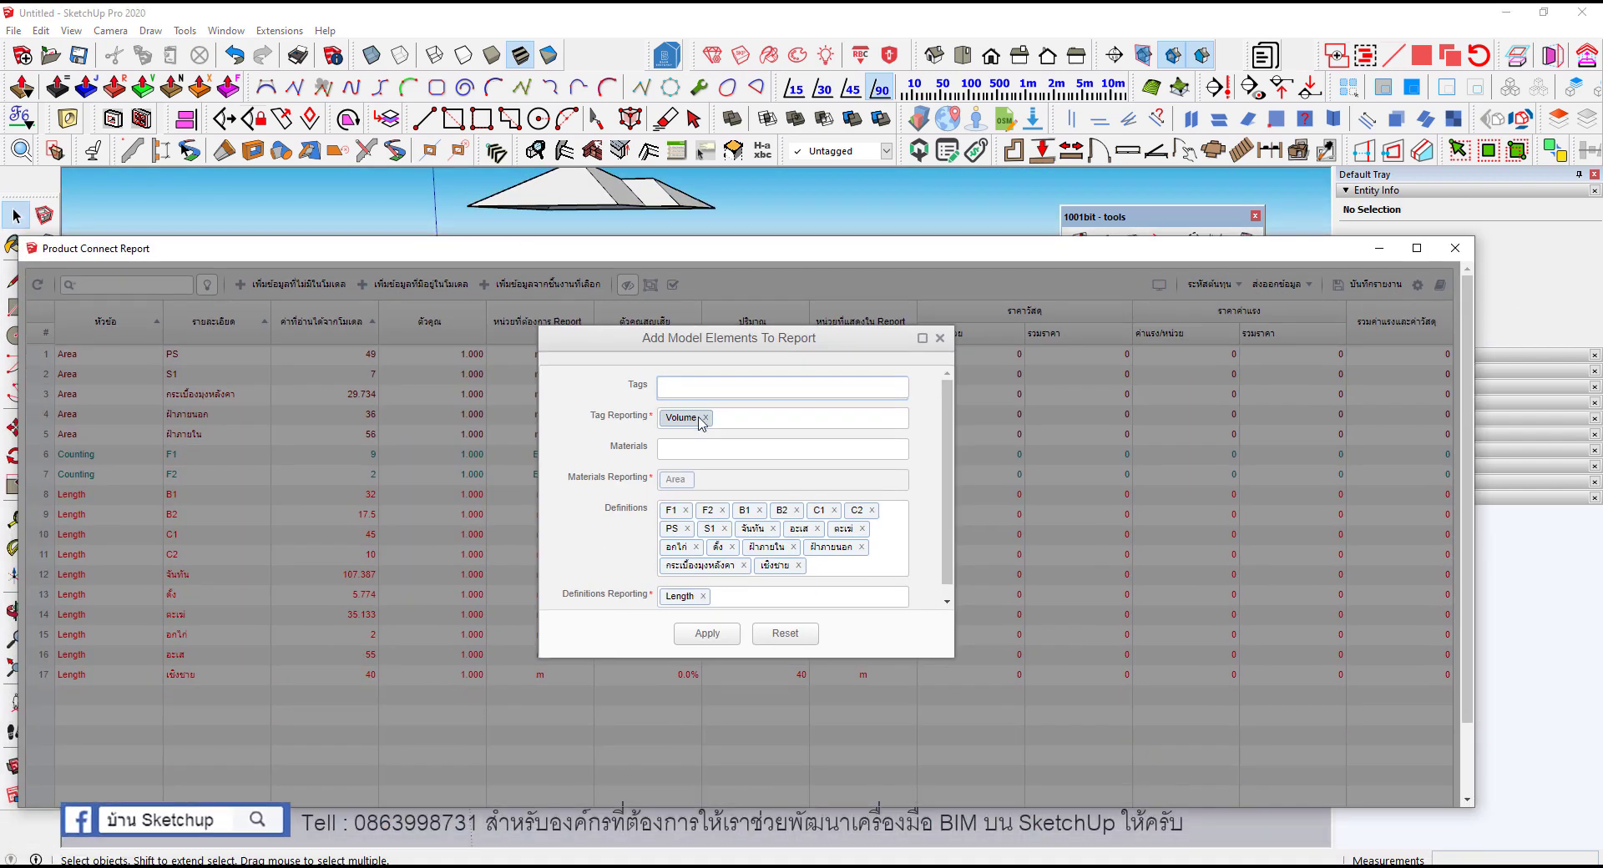
click(849, 570)
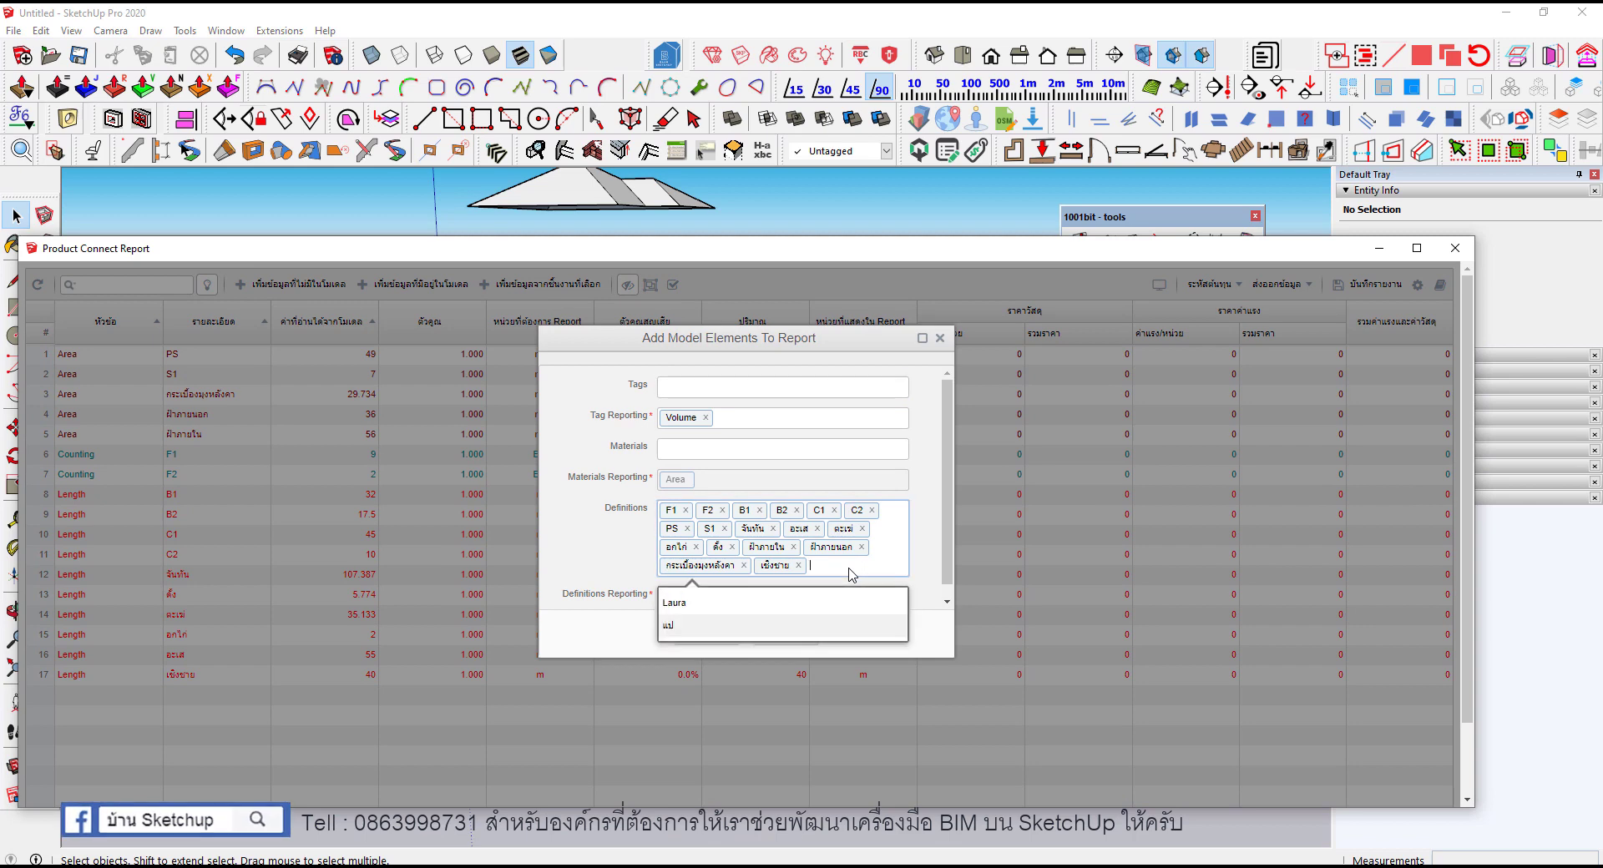
text(c)
key(BackSpace)
text(c)
key(BackSpace)
text(แป)
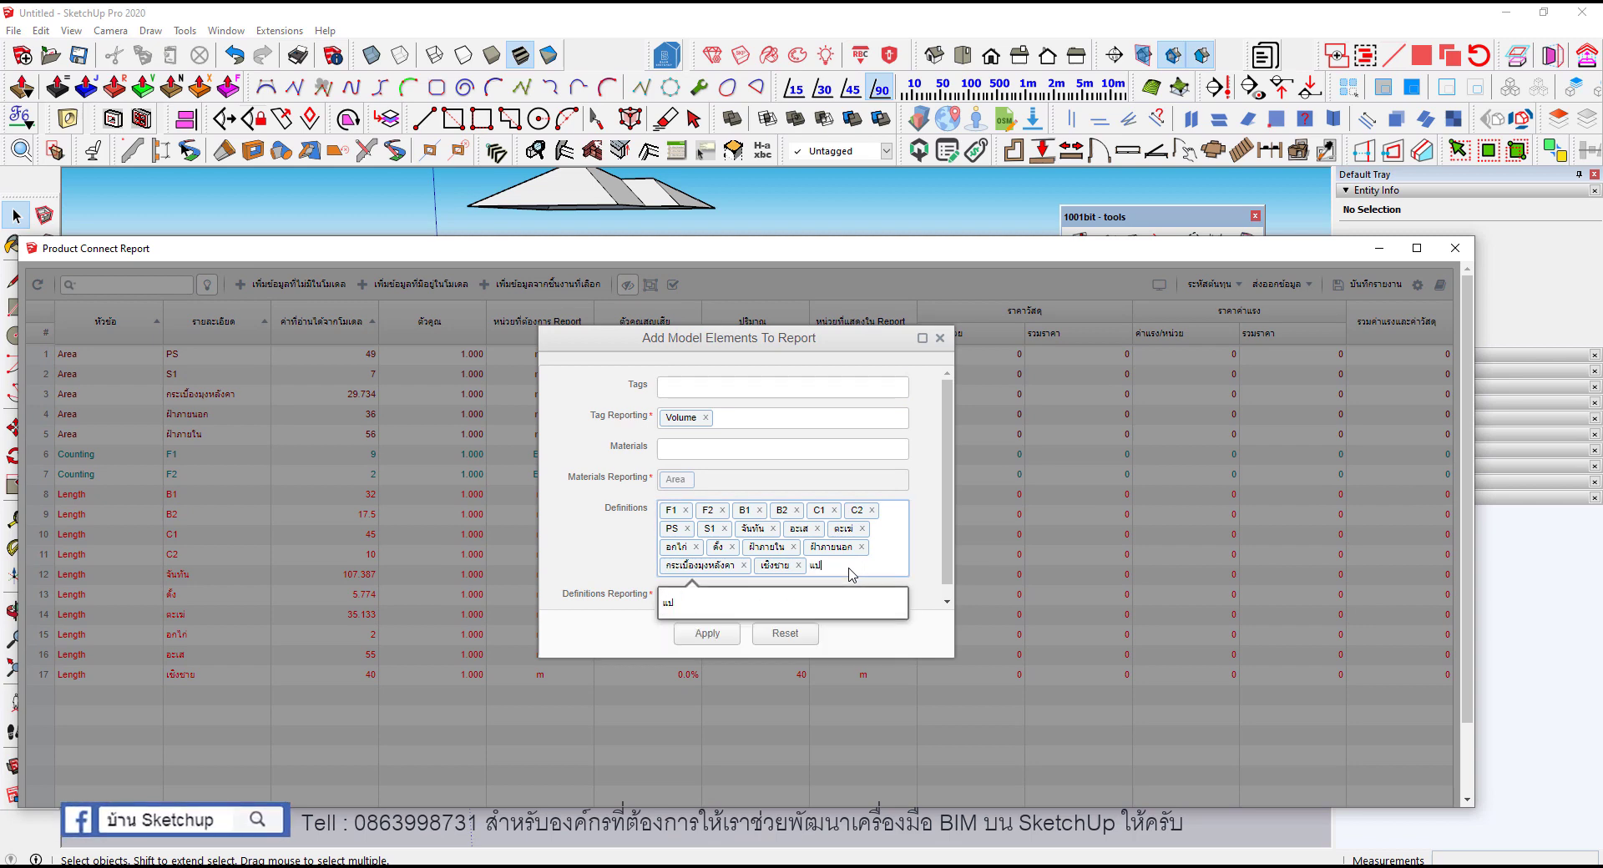
click(752, 603)
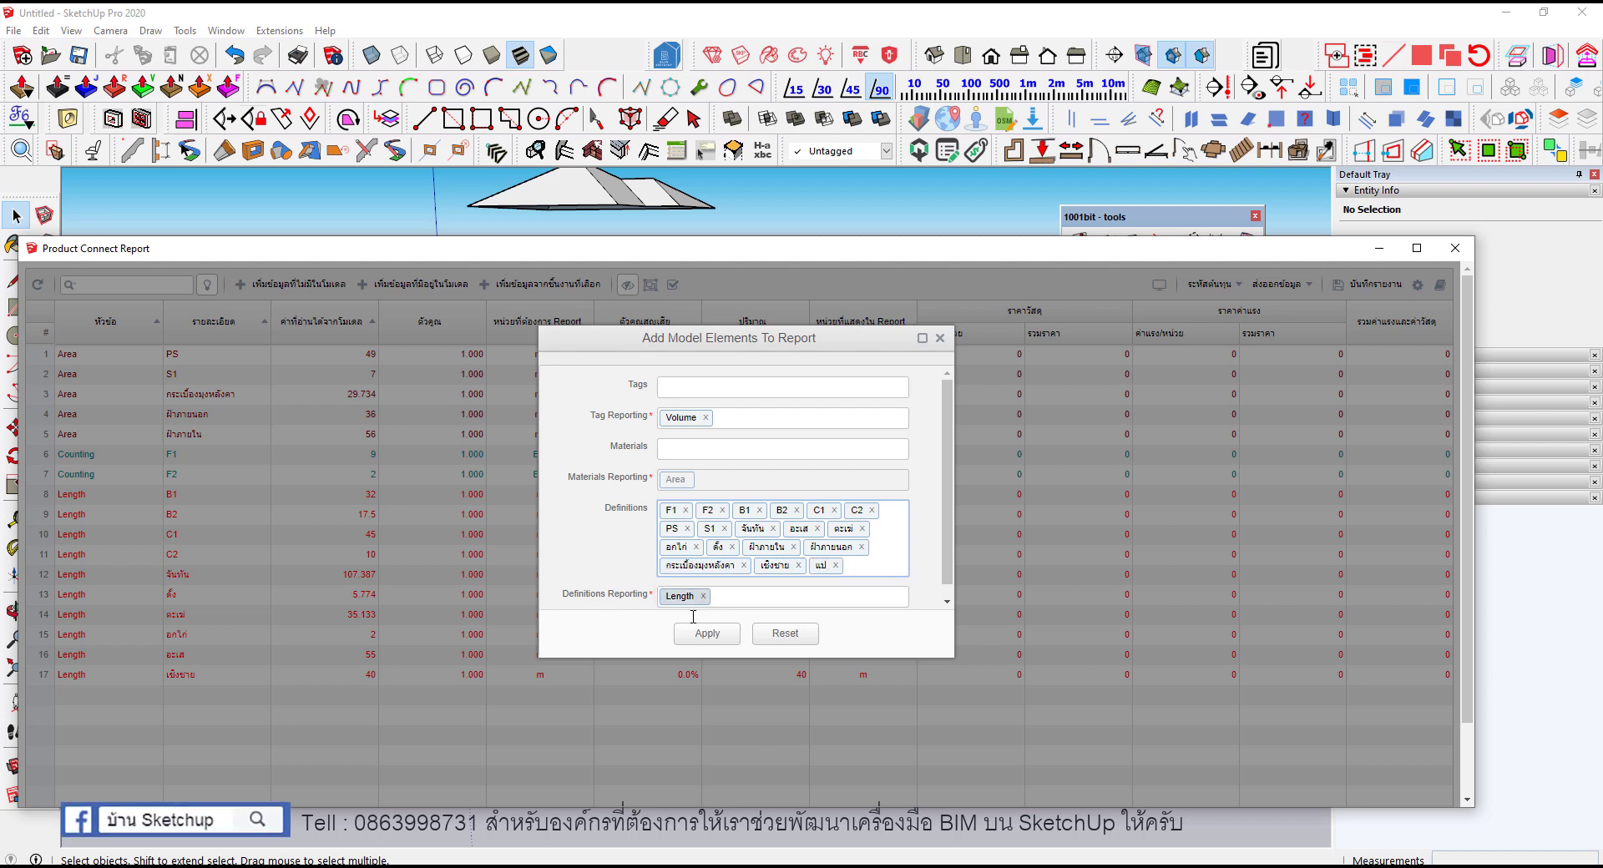
click(706, 636)
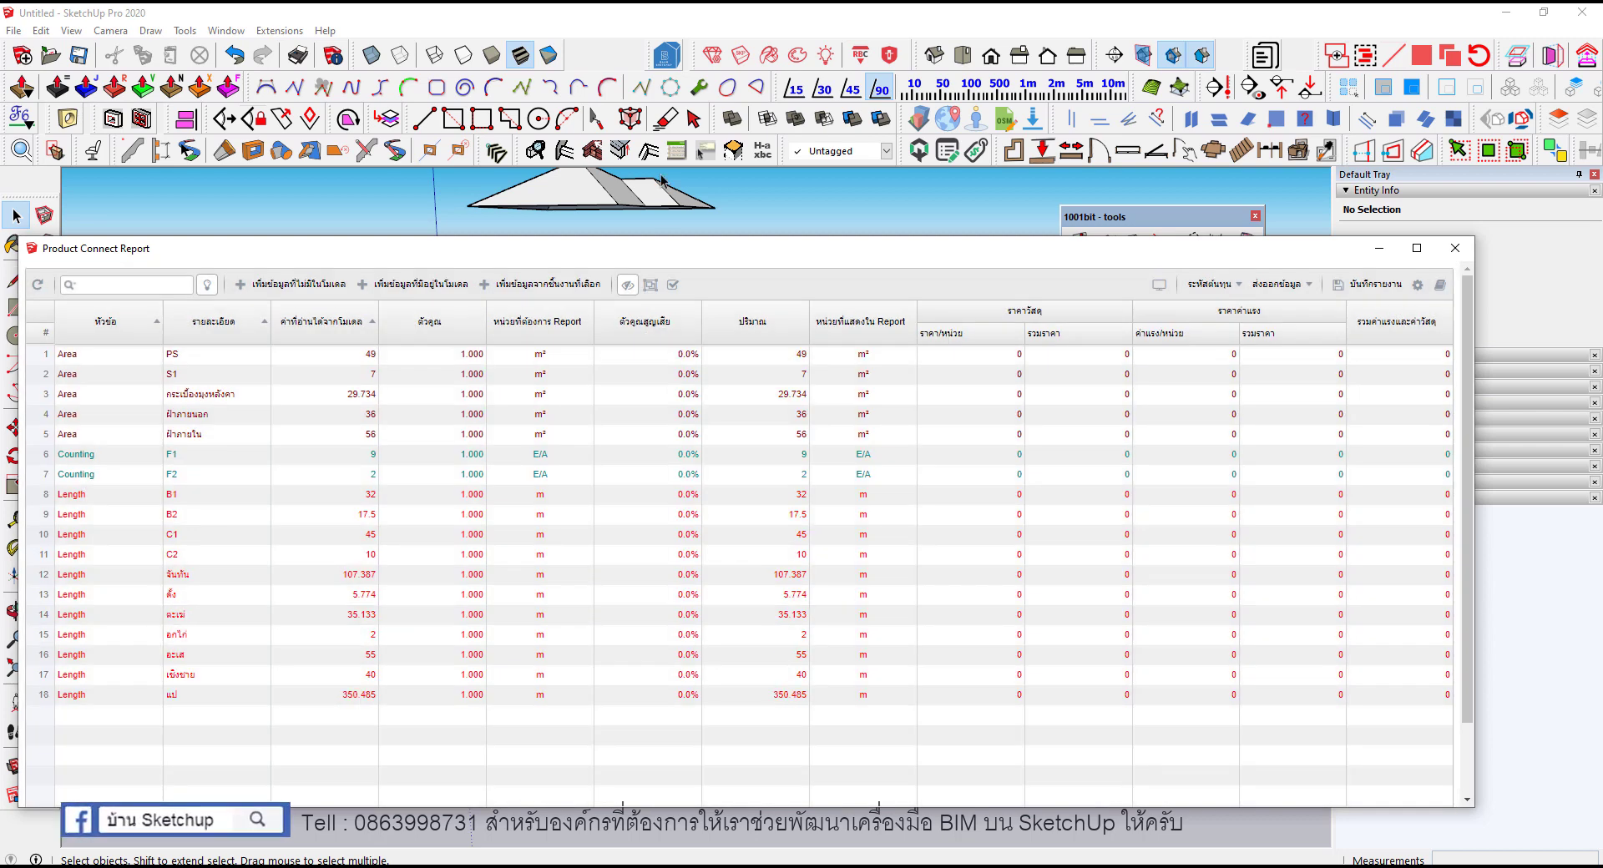
Step: Set the category of the จันทัน, ตะเฆ่ and ตั้ง rows to โครงหลังคา
drag(605, 248, 875, 235)
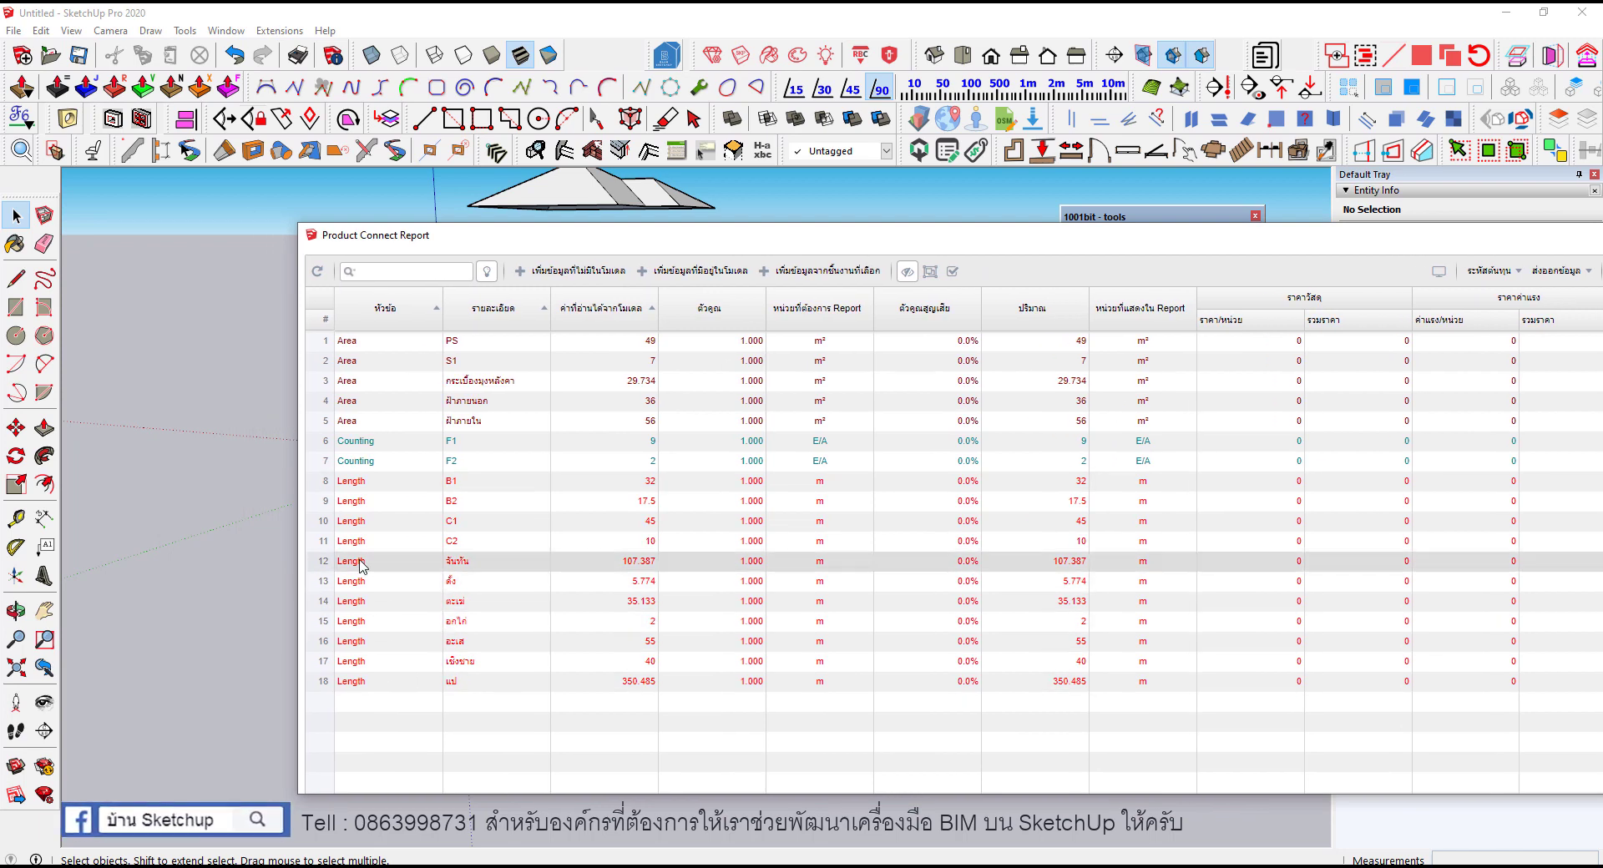
double_click(360, 561)
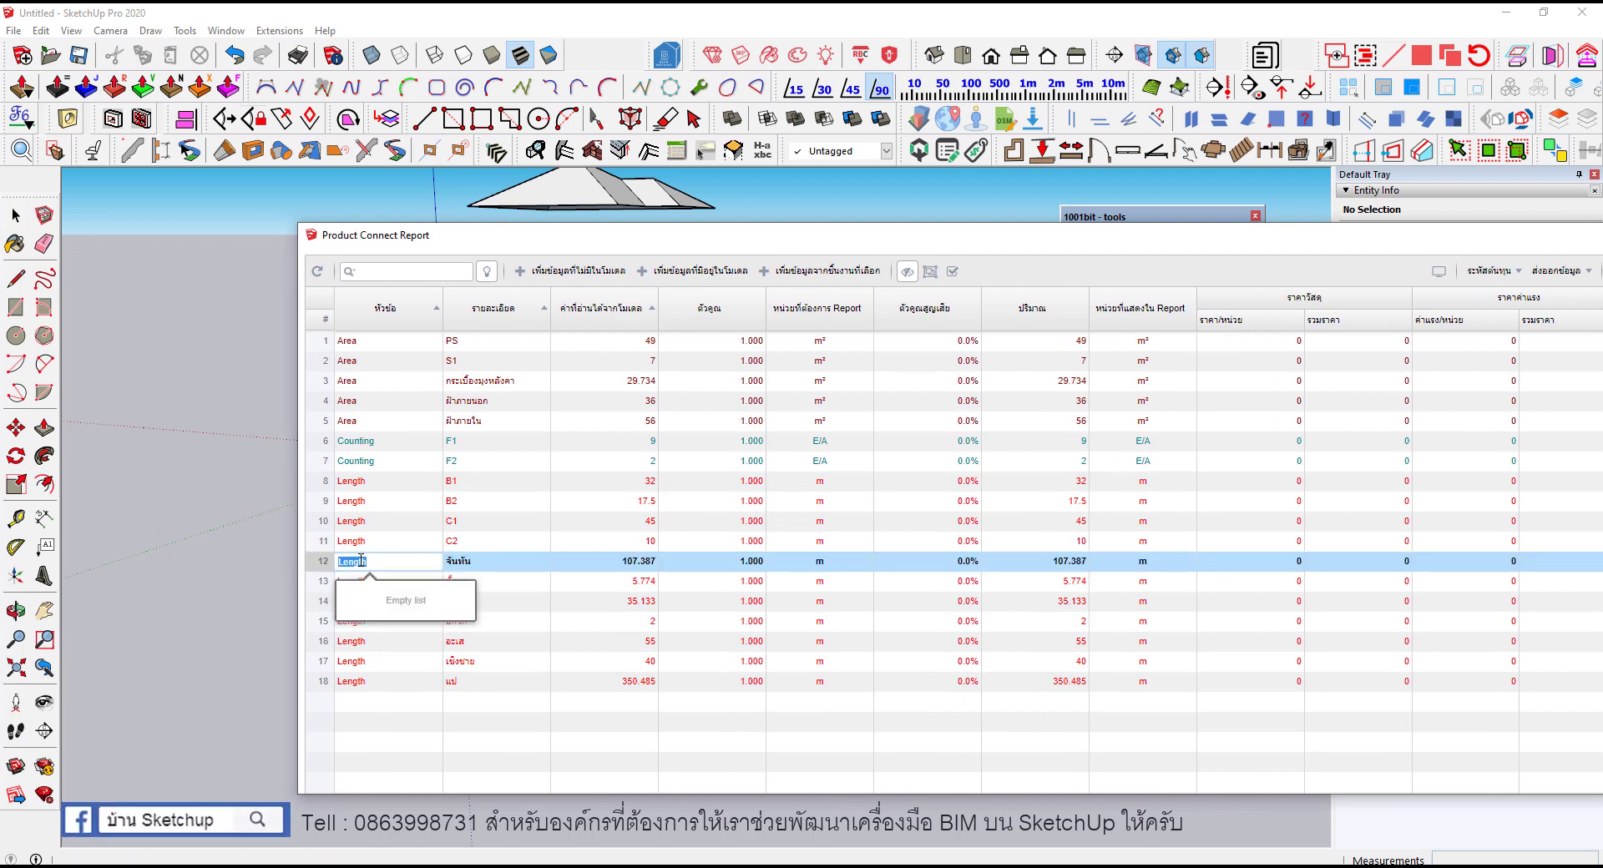
text(F)
key(BackSpace)
text(โครงหลังคา)
key(Return)
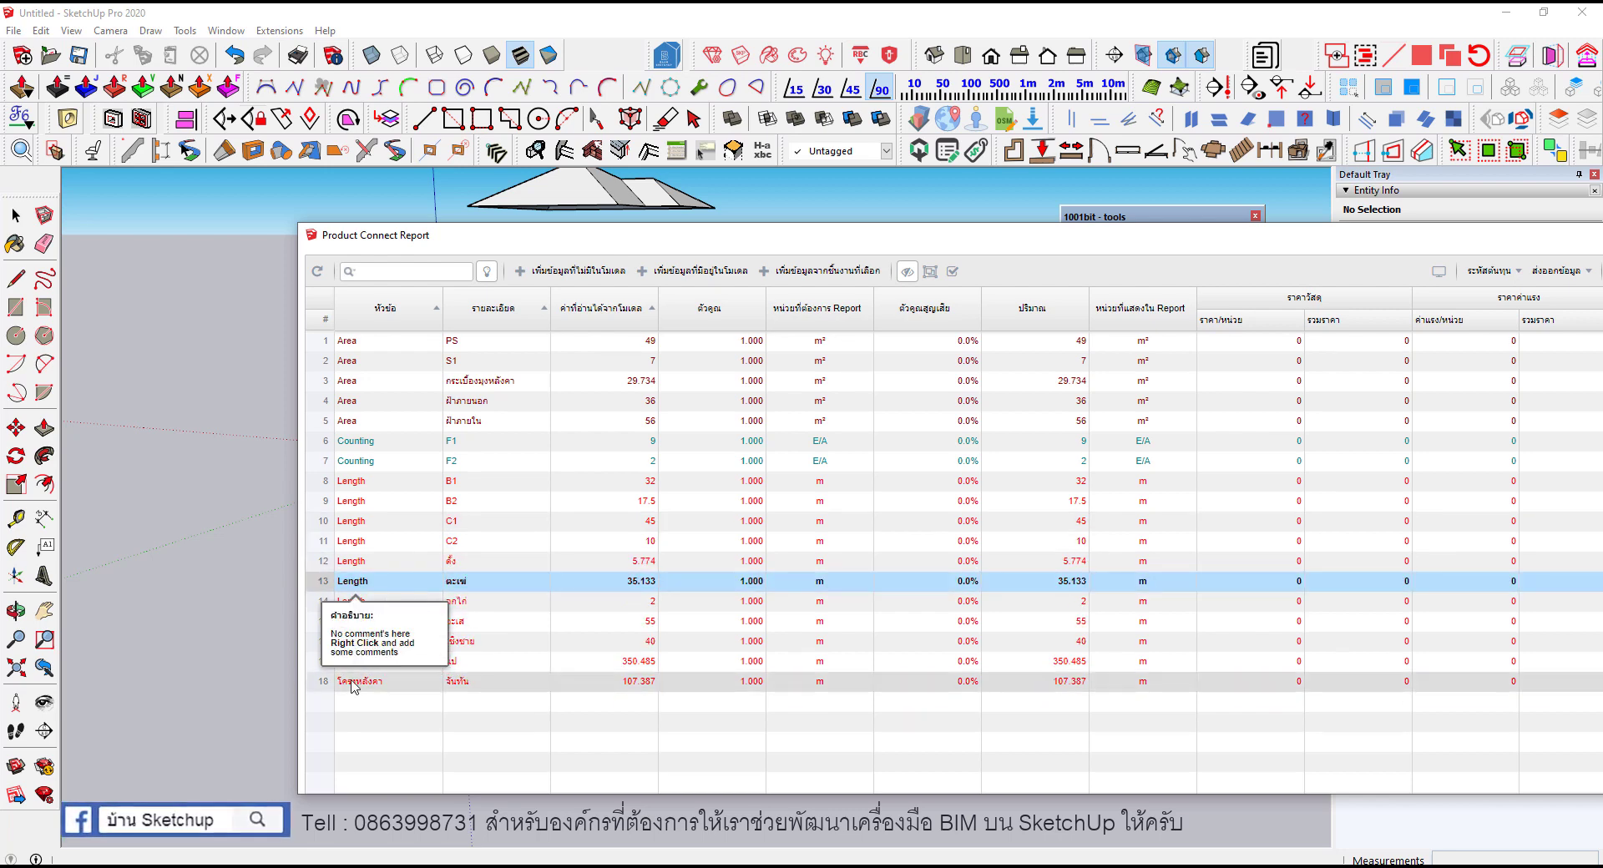
double_click(409, 581)
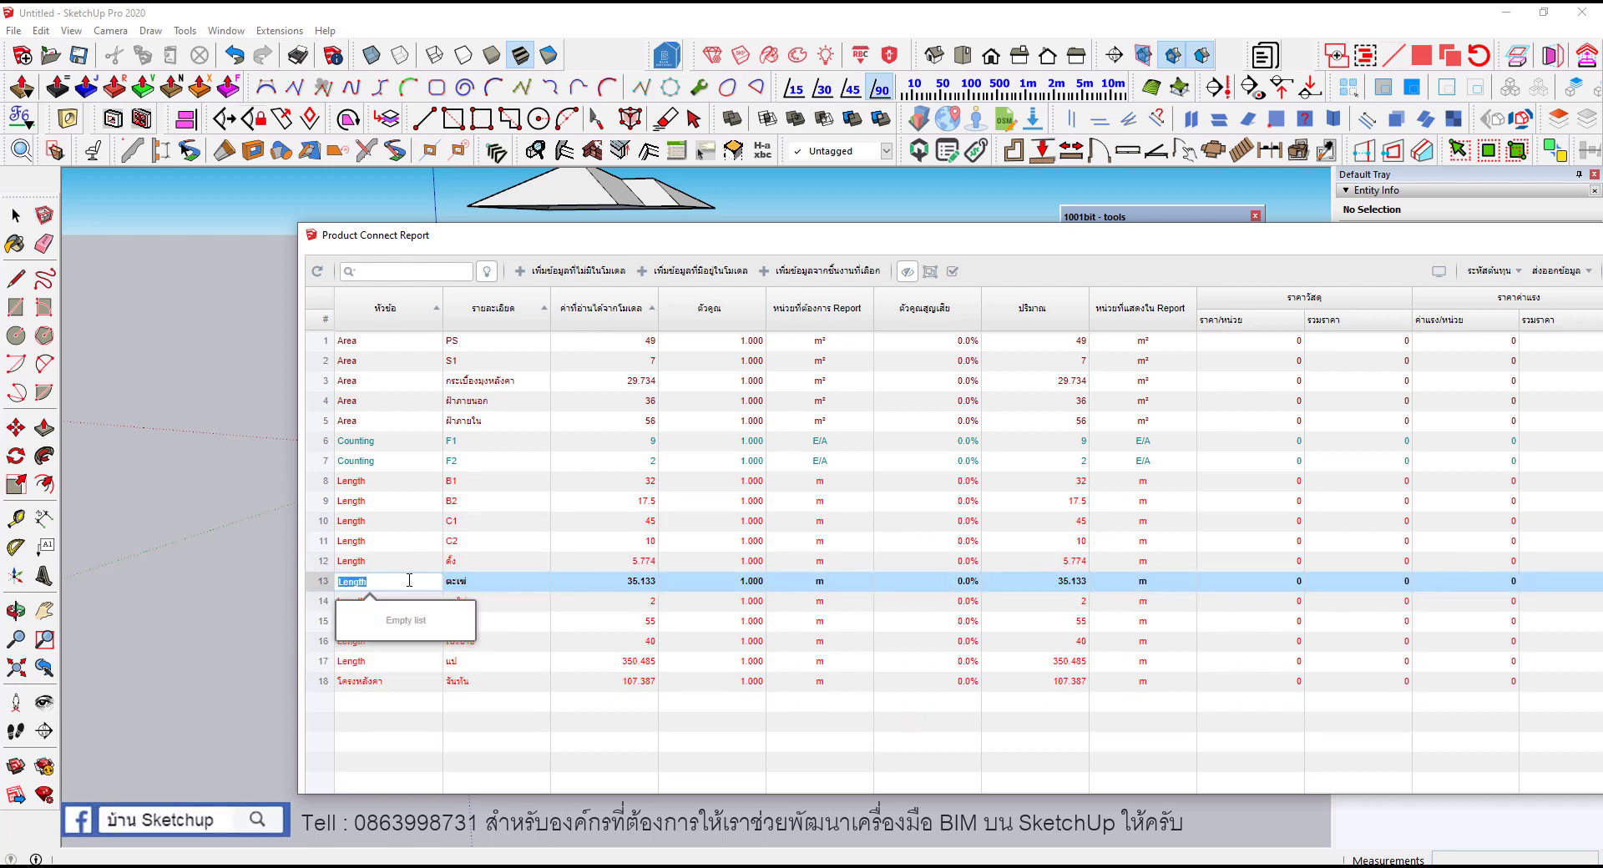
text(โครงหลังคา)
key(Return)
double_click(378, 562)
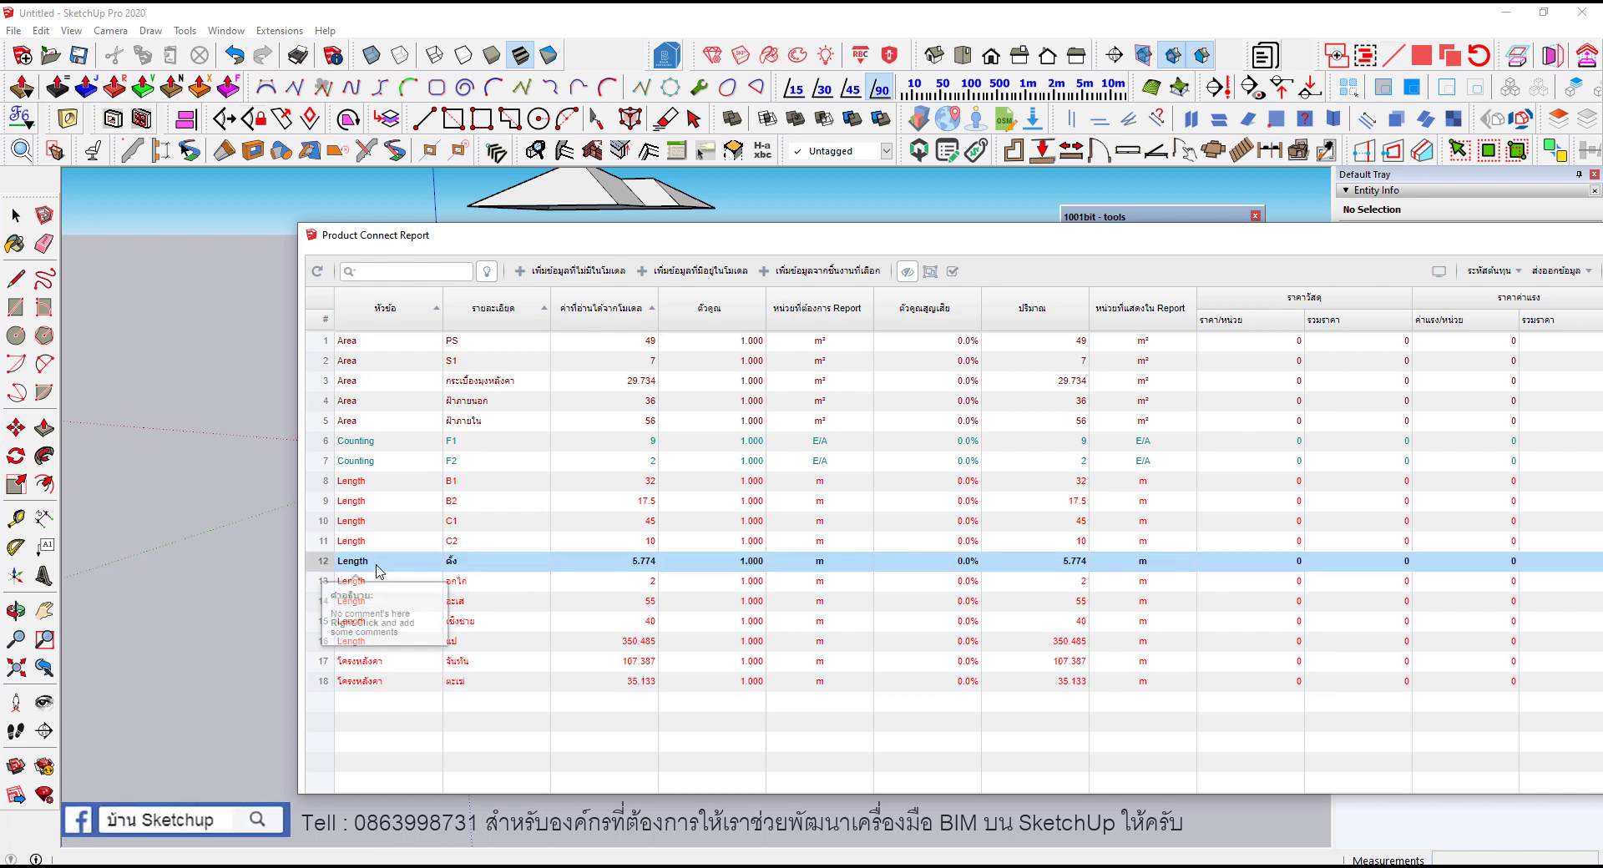
key(Return)
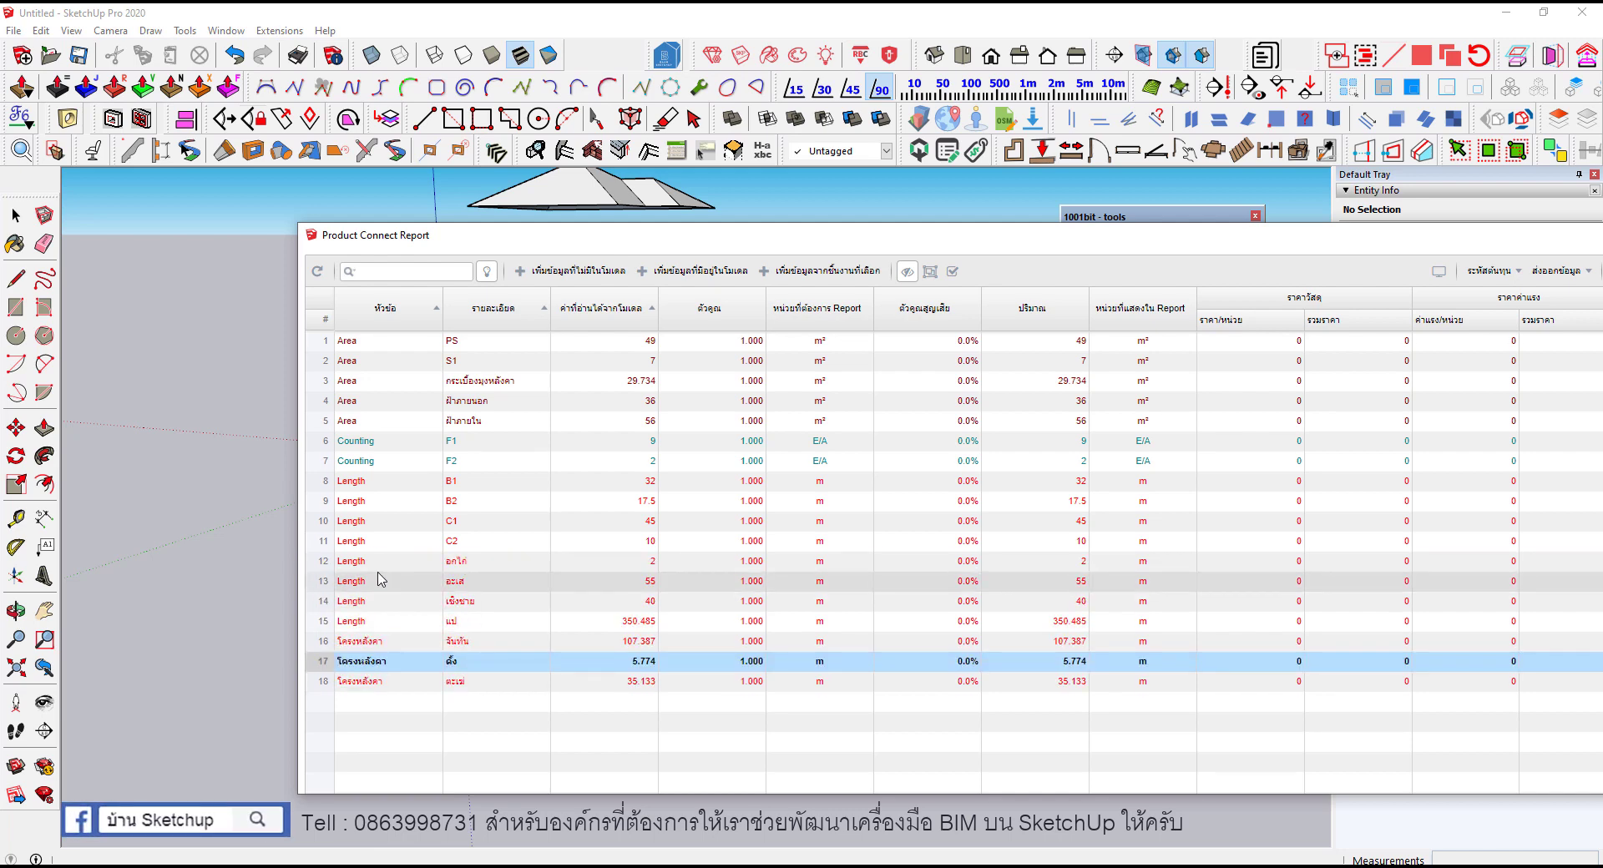
Step: Set the อกไก่, อะเส, เชิงชาย and แป rows' category to โครงหลังคา as well
double_click(363, 561)
text(โครงหลังคา)
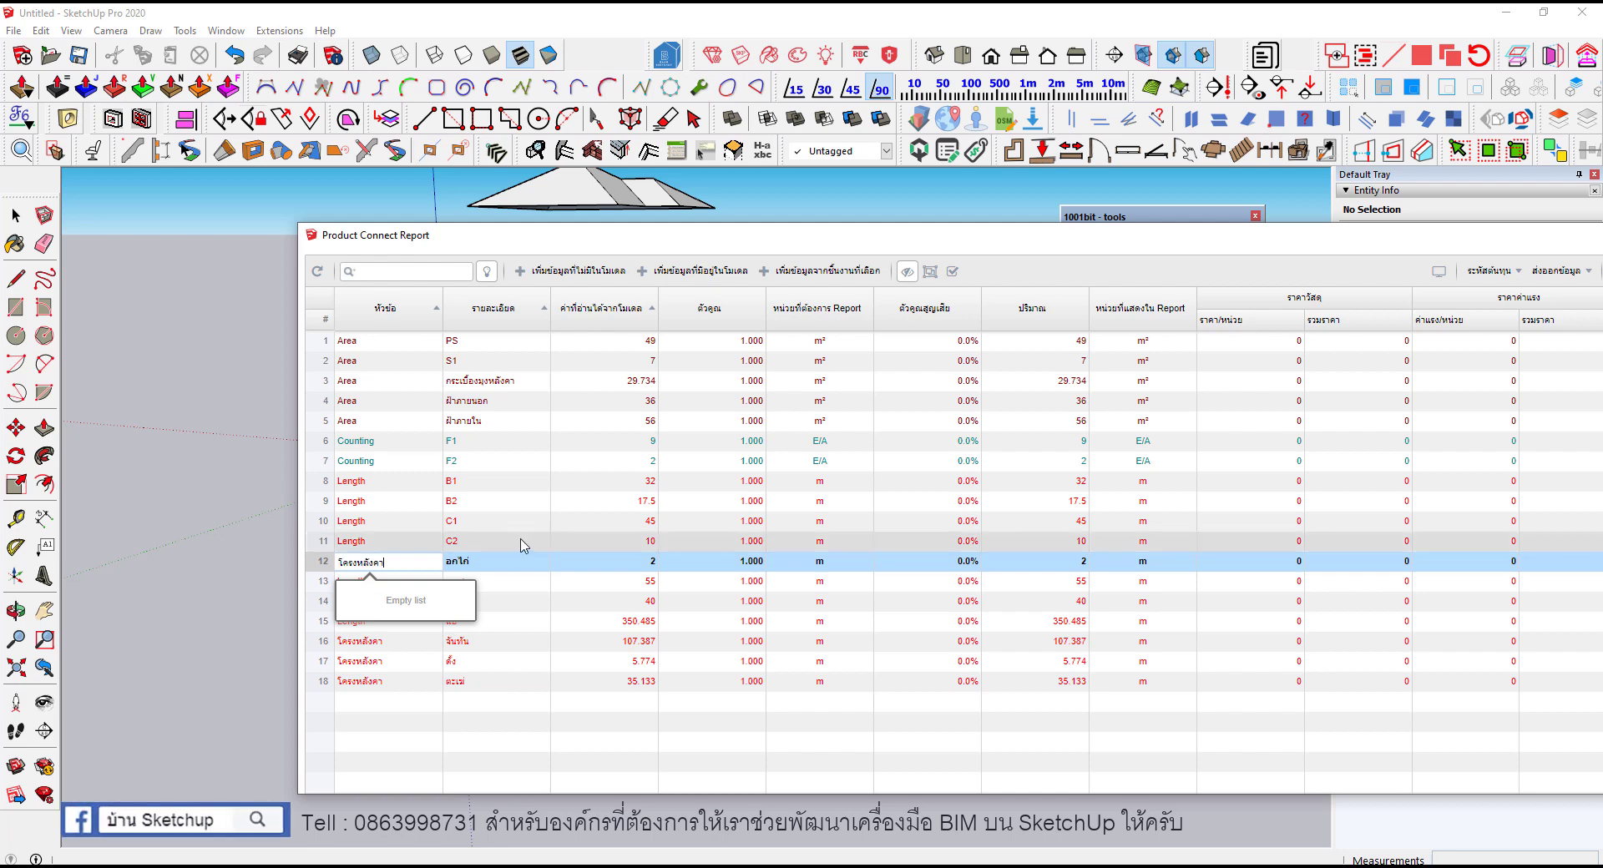
key(Return)
double_click(365, 562)
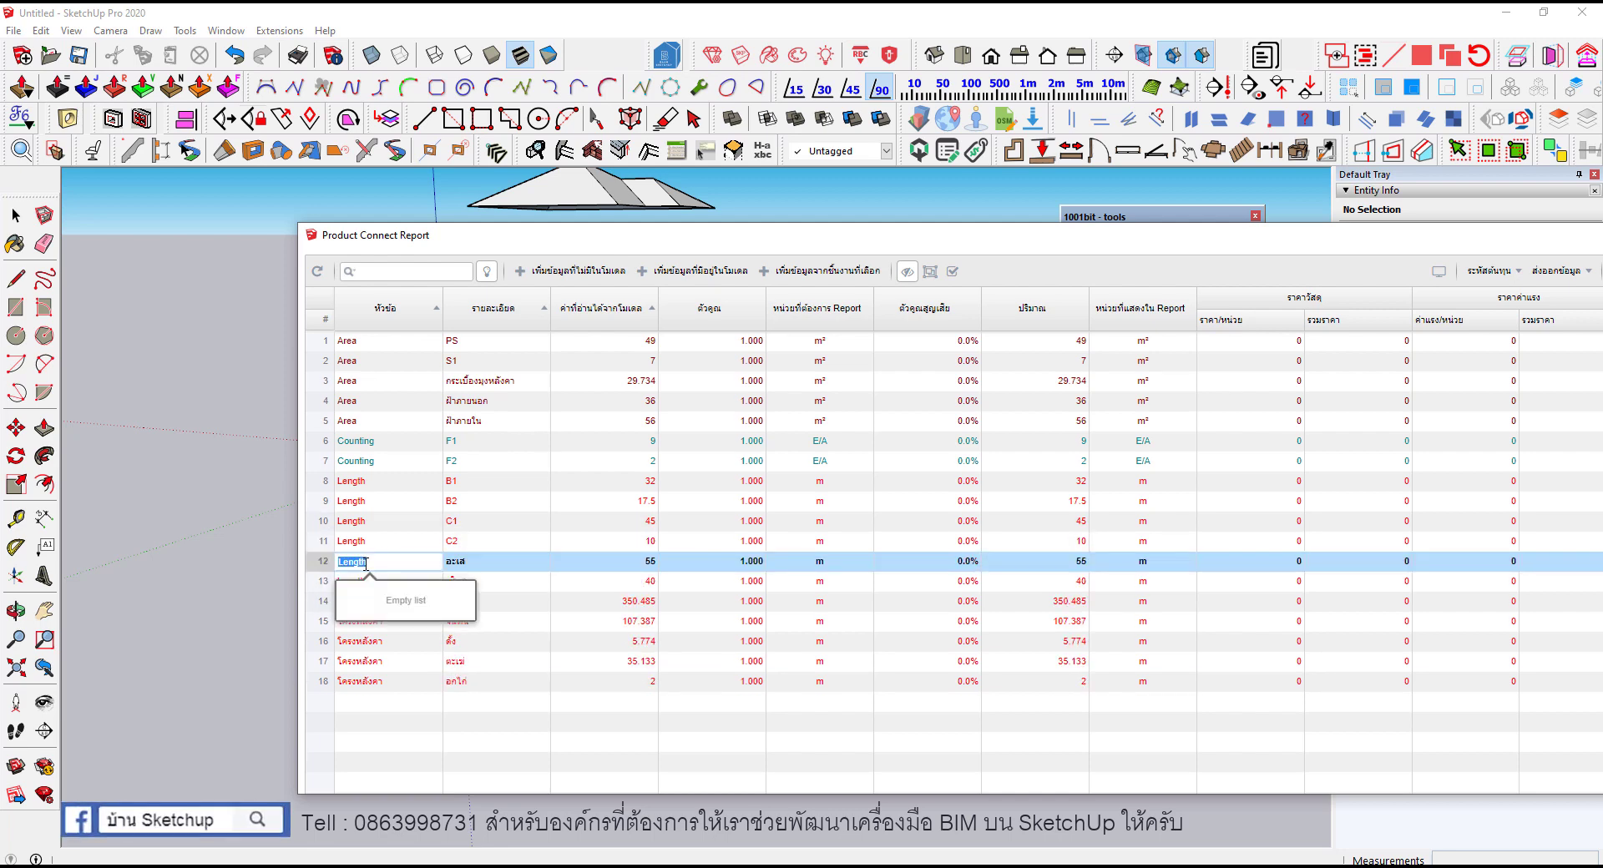
key(Return)
double_click(370, 563)
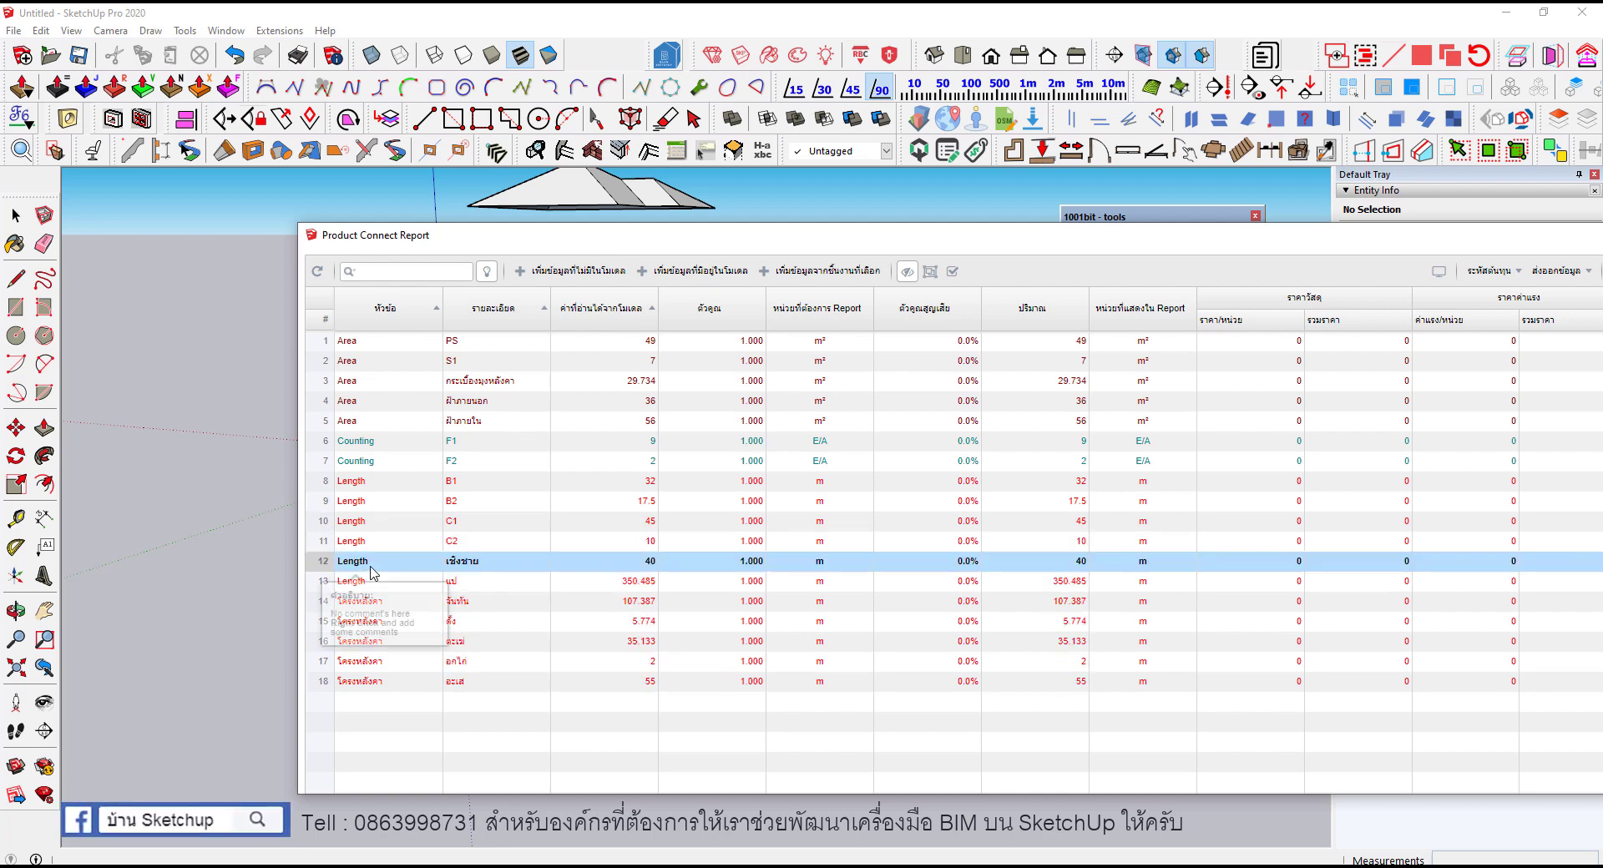
text(โครงหลังคา)
key(Return)
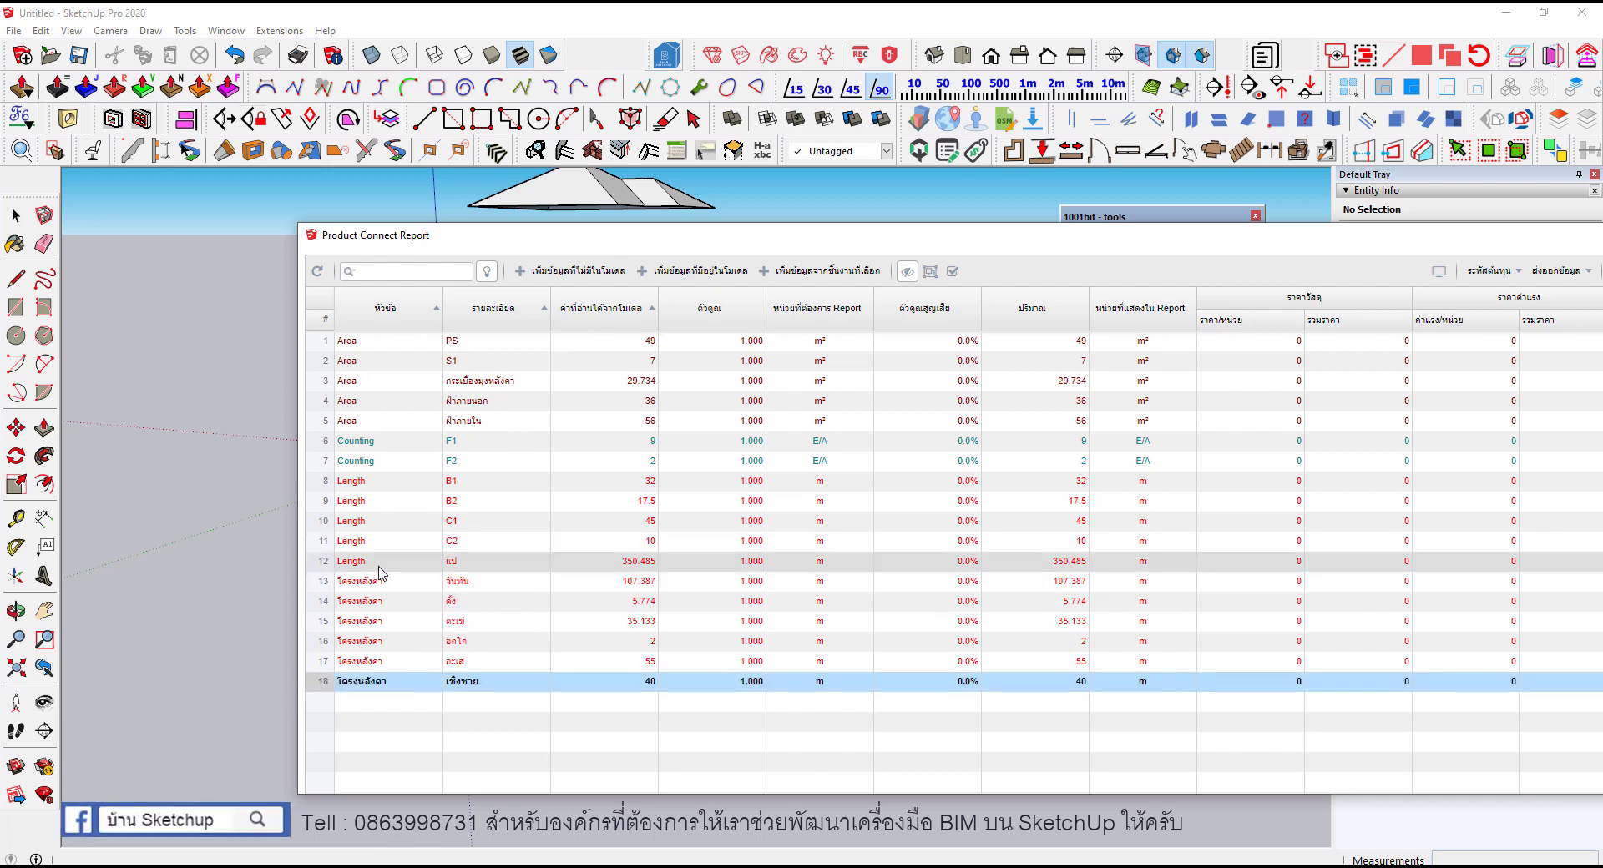
double_click(373, 570)
text(โครงหลังคา)
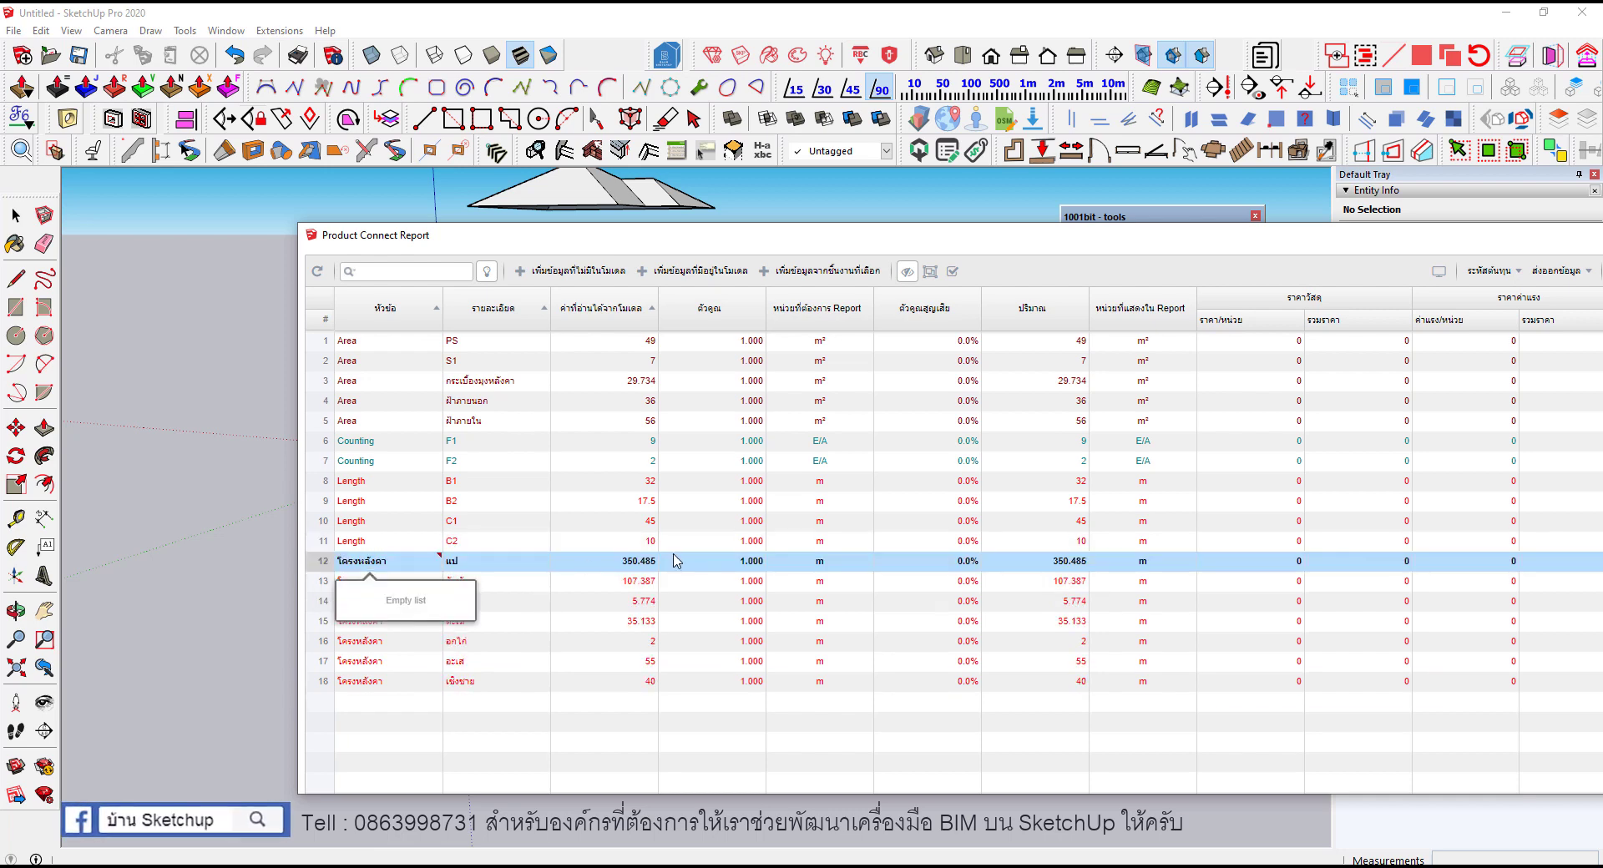
key(Return)
mouse_move(359, 441)
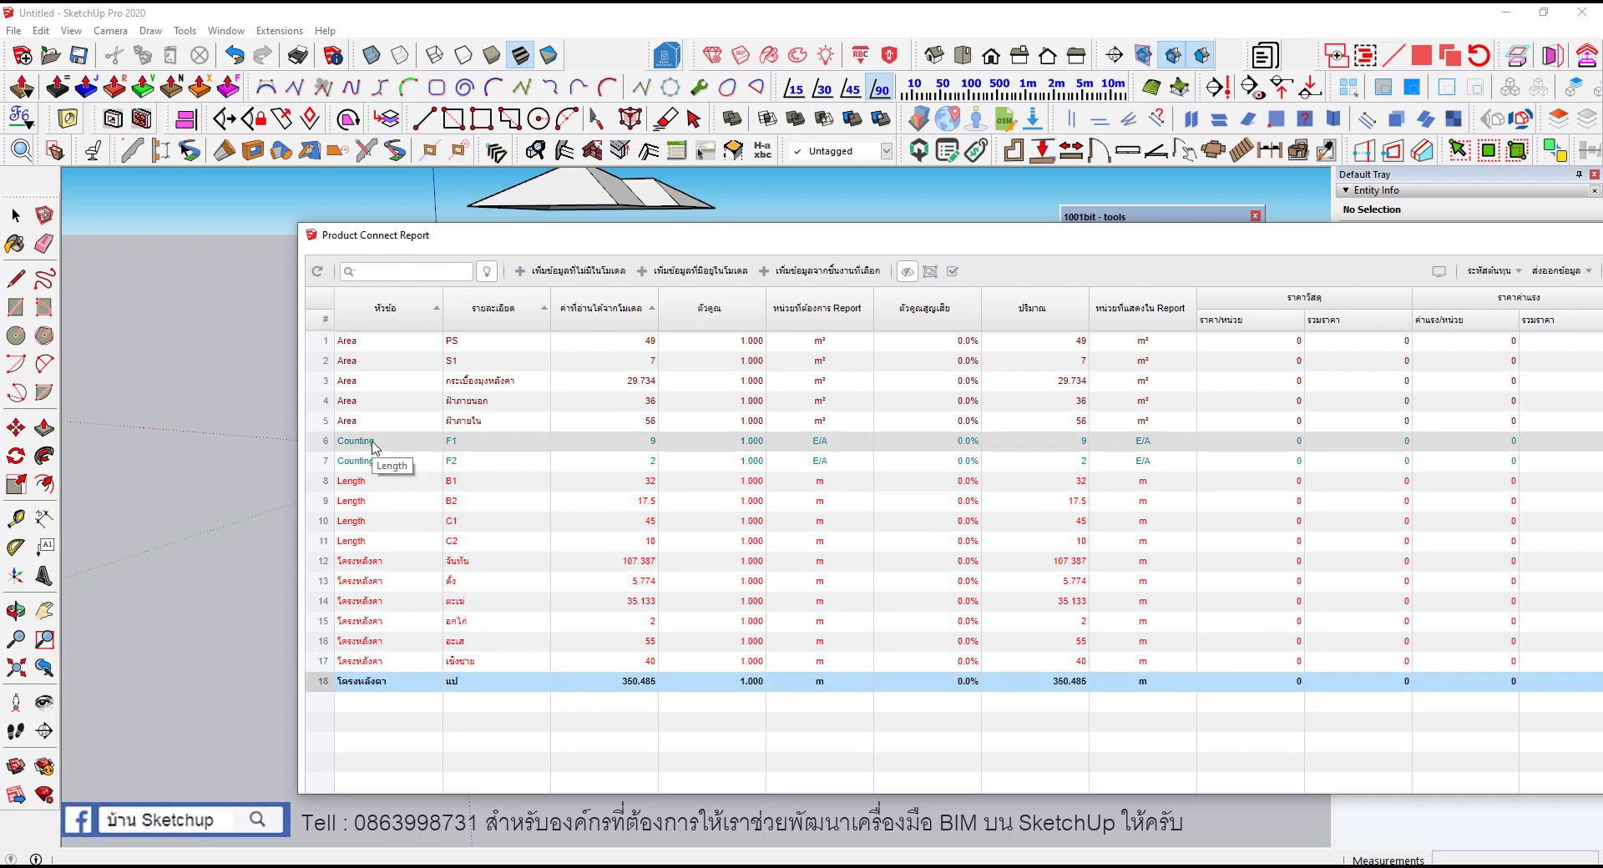
Step: Rename the F1 and F2 rows' category to คอนกรีตเสริมเหล็ก
double_click(372, 442)
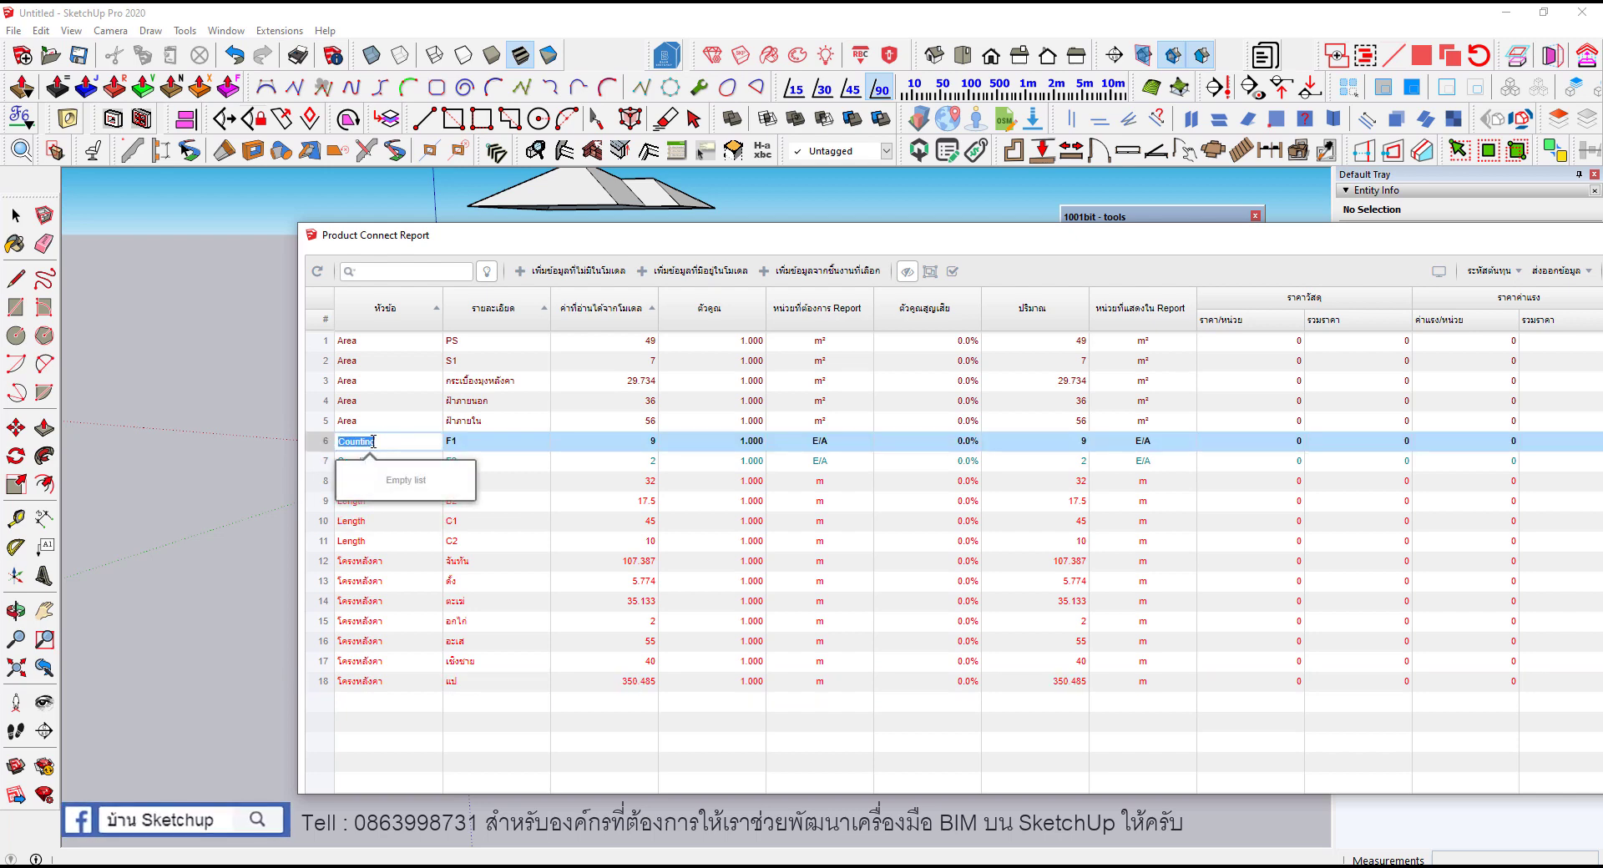
text(V)
key(BackSpace)
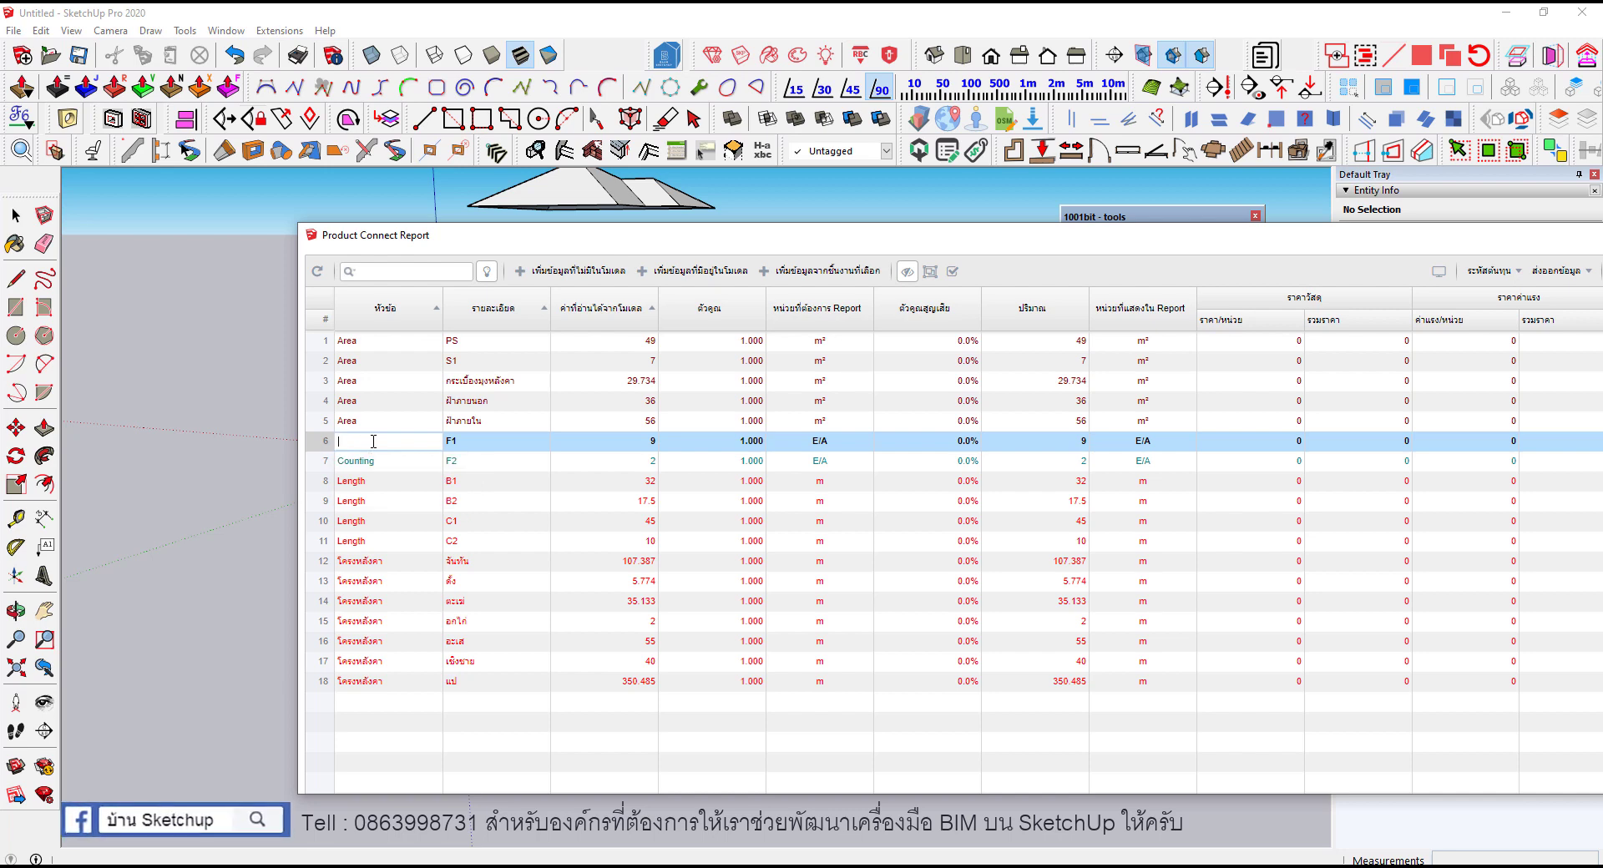
text(คอนกรีตเสริมเหล็ก)
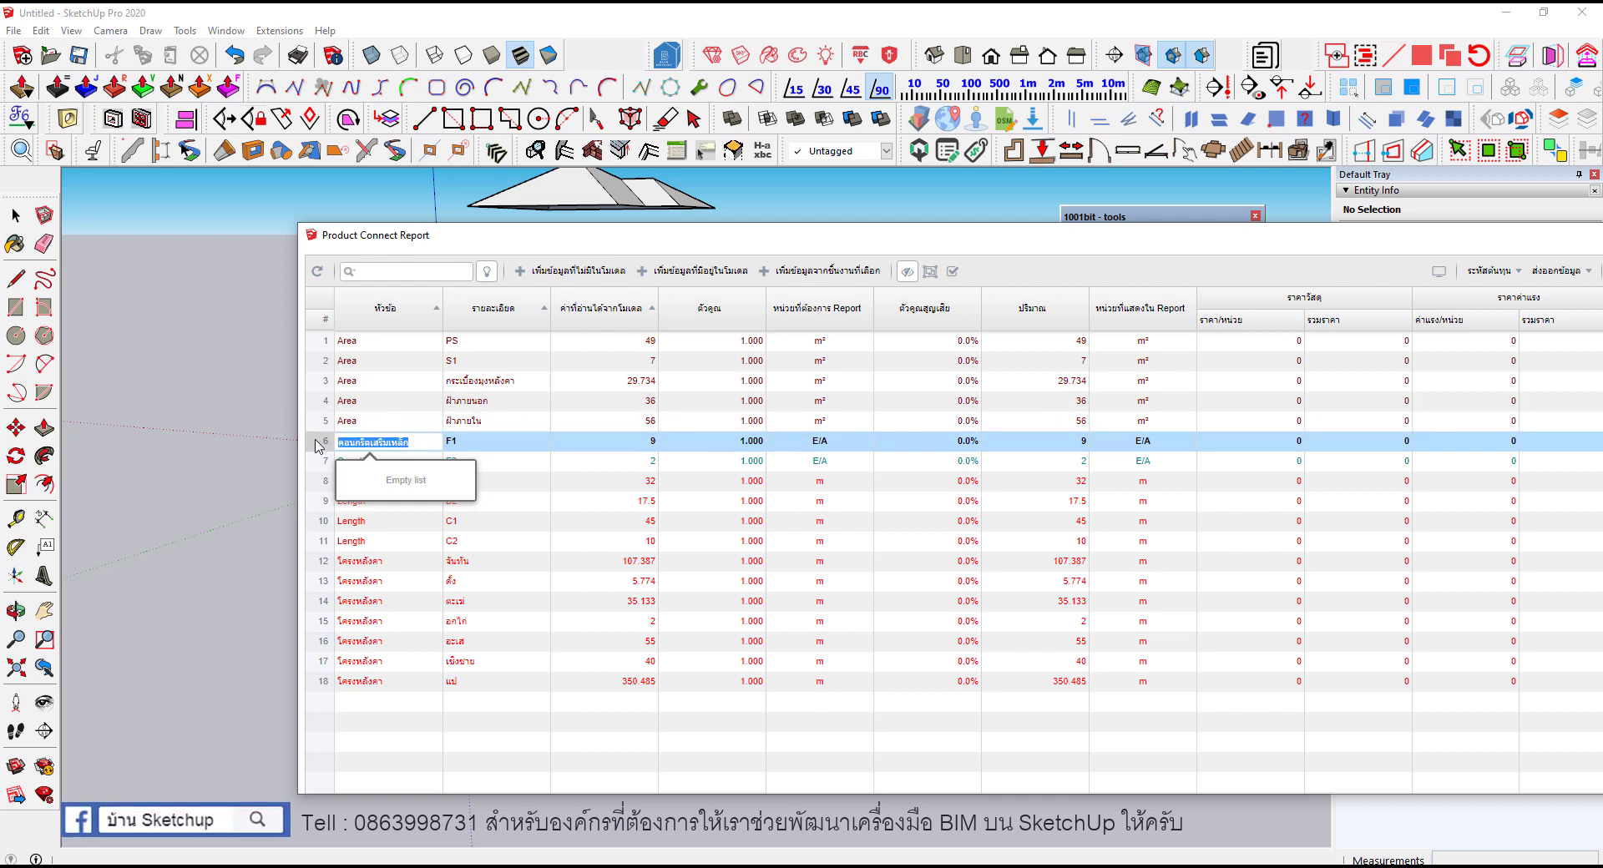
key(Return)
click(366, 446)
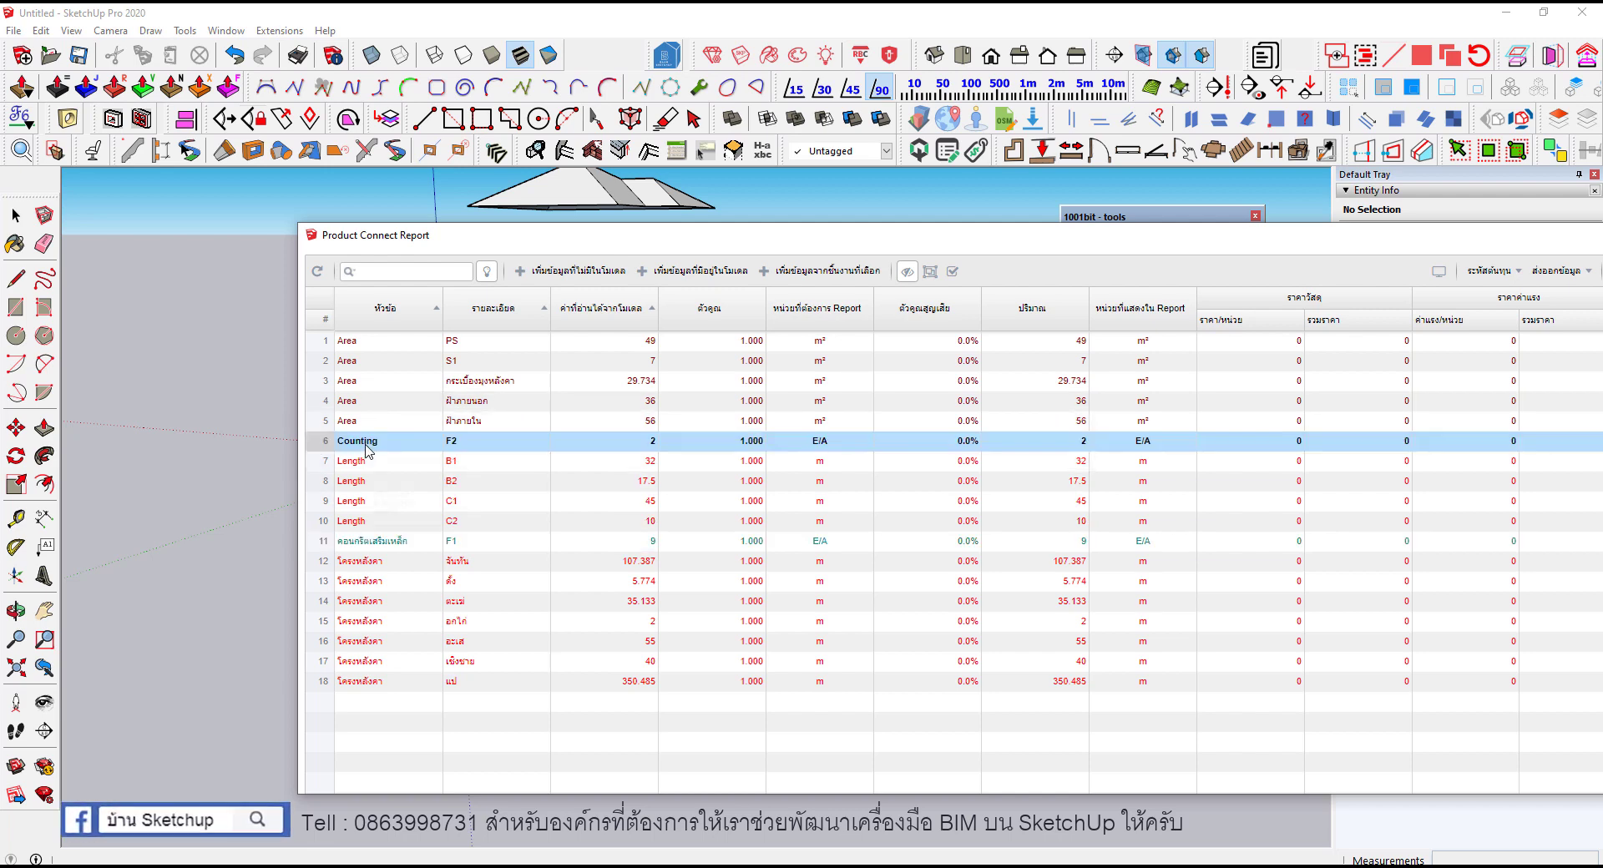
click(366, 448)
key(Return)
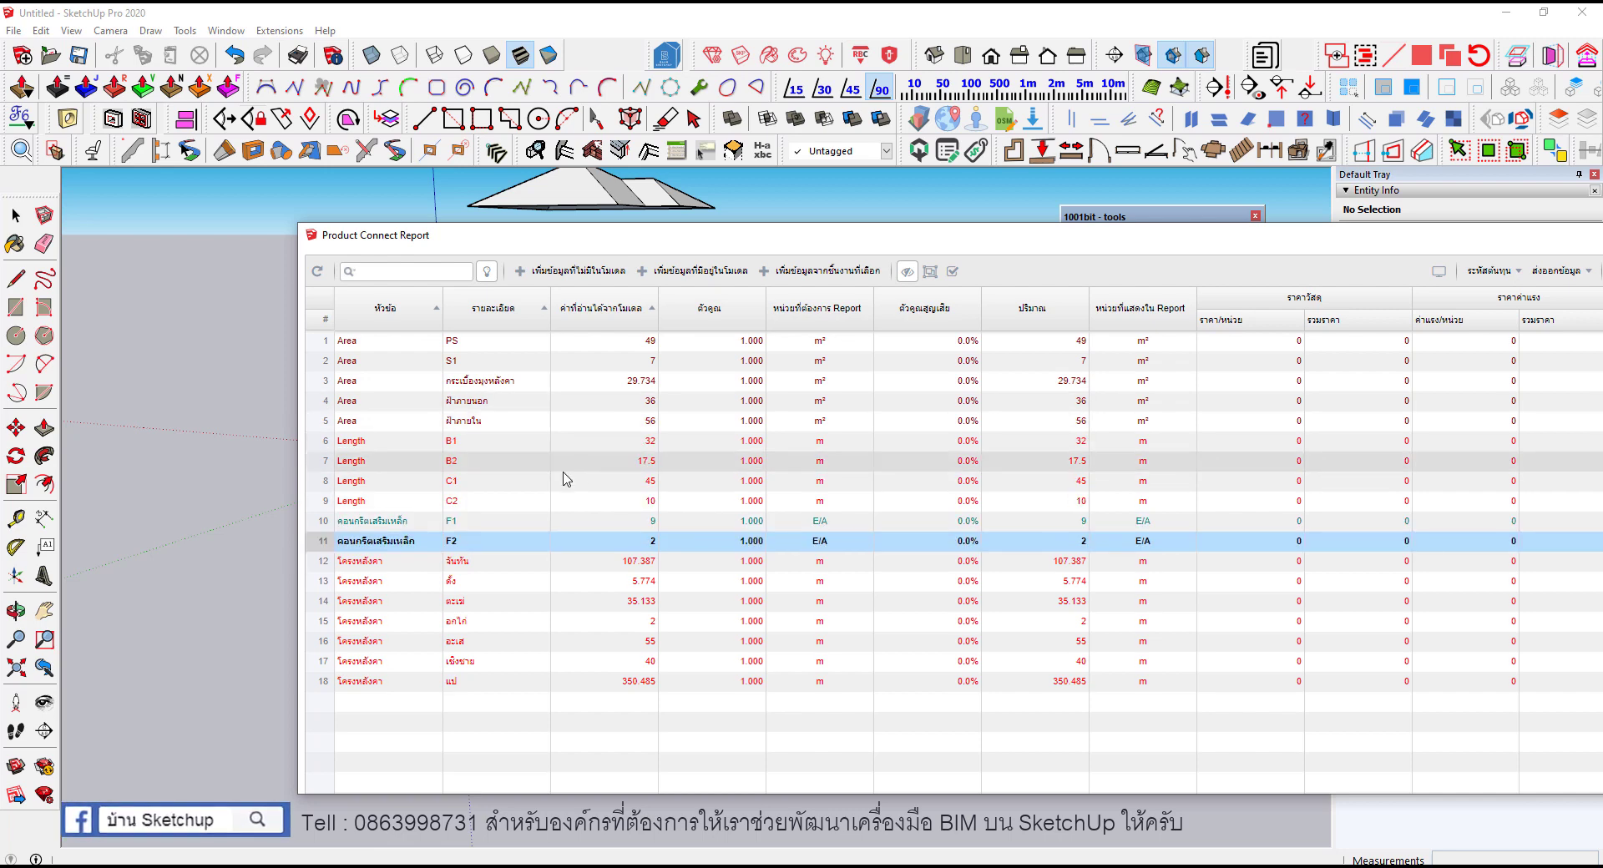
Step: Set the B1, B2, C1 and C2 rows' category to คอนกรีตเสริมเหล็ก too
click(368, 442)
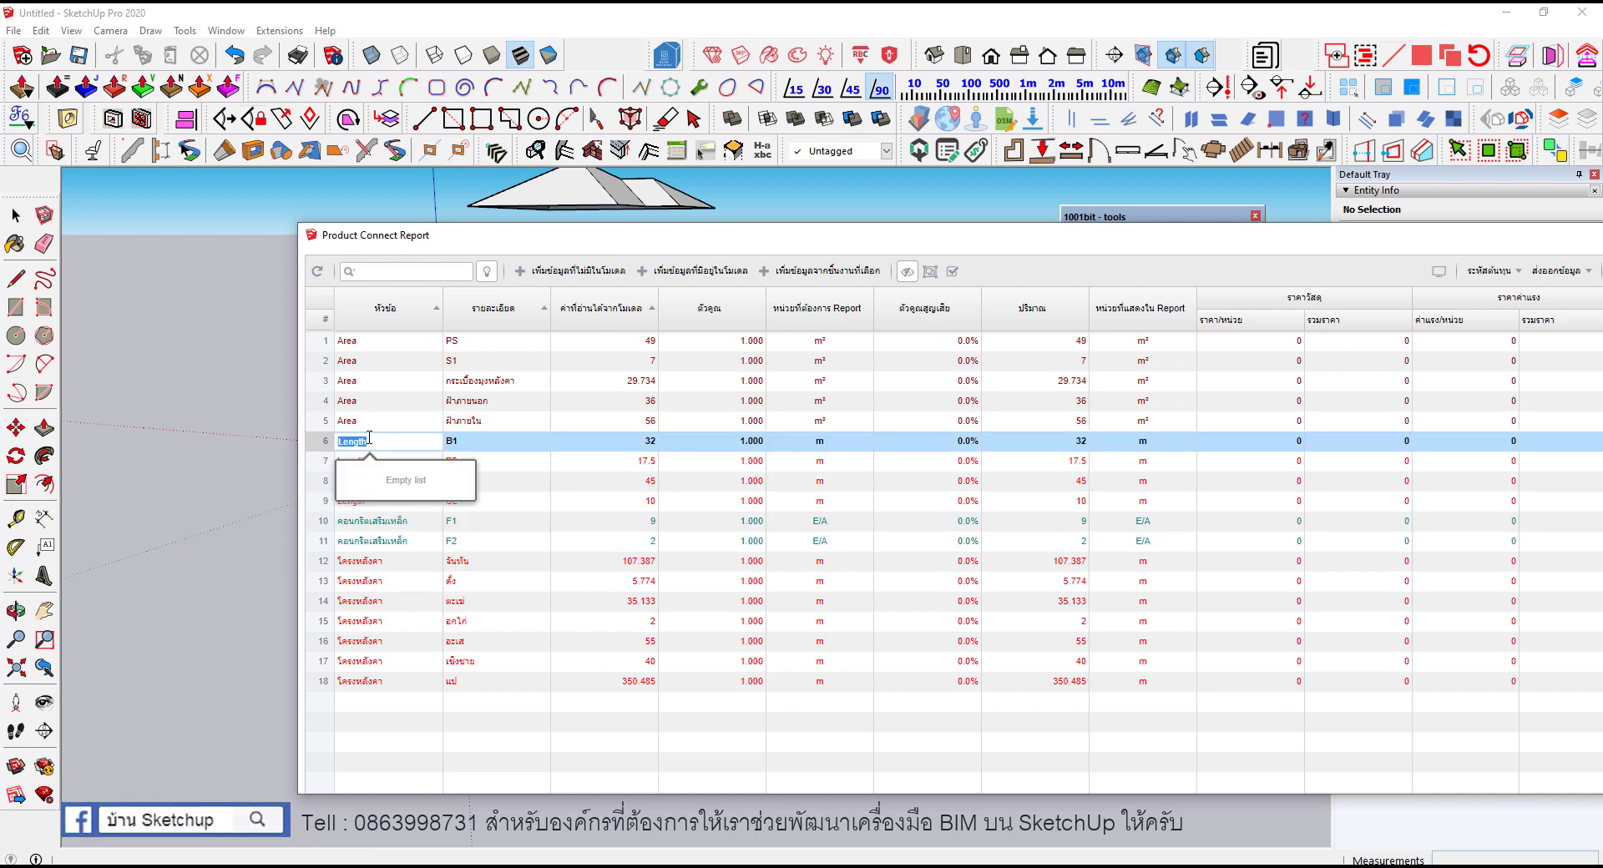
key(Return)
click(375, 443)
click(378, 442)
text(คอนกรีตเสริมเหล็ก)
key(Return)
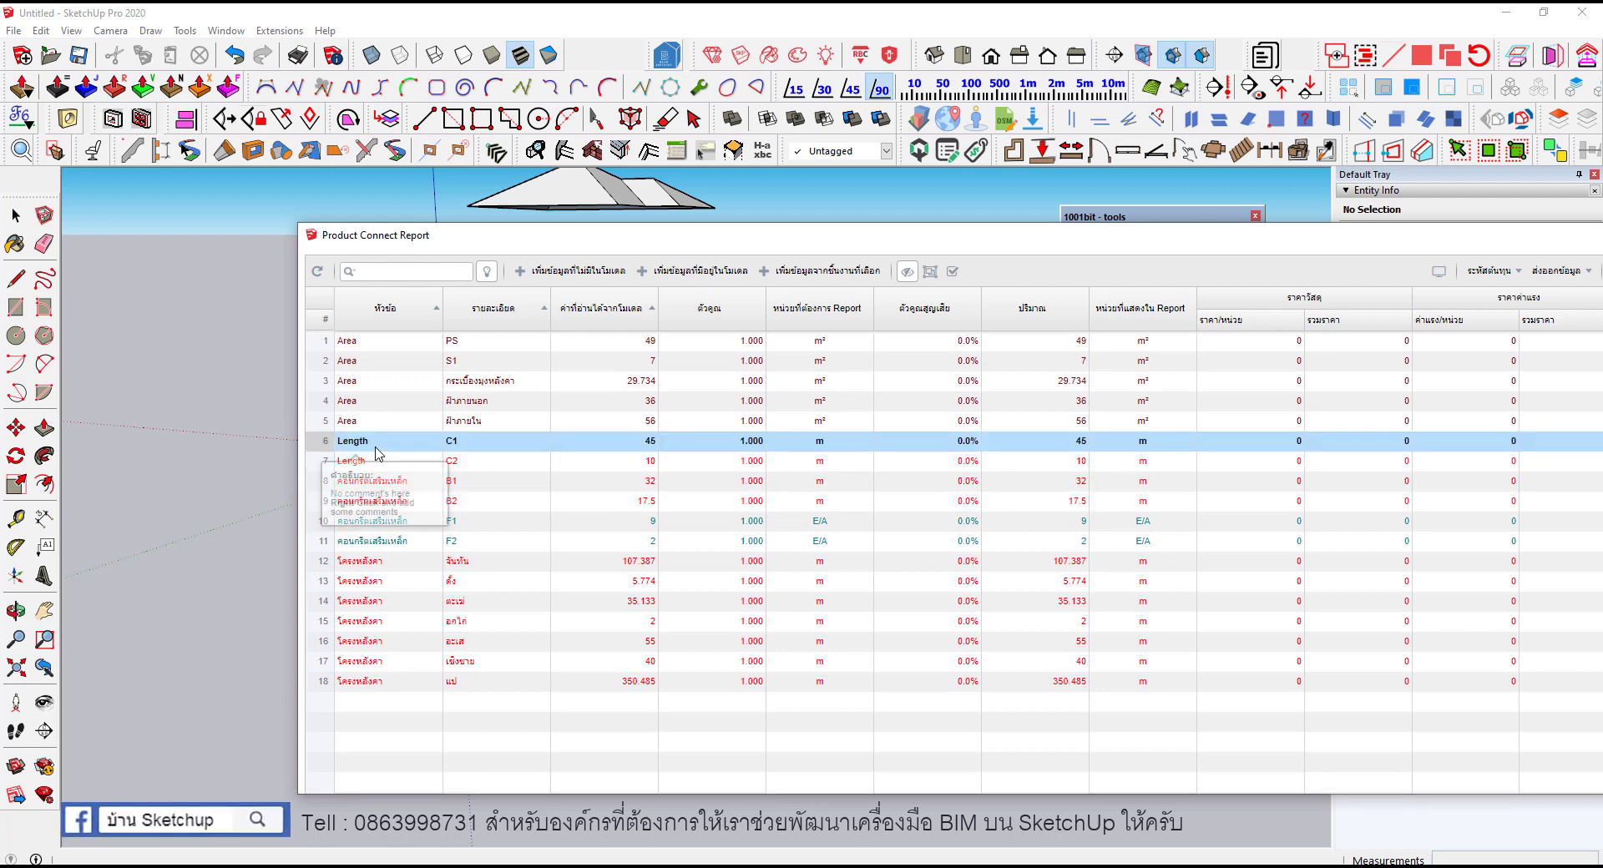
click(374, 443)
key(Return)
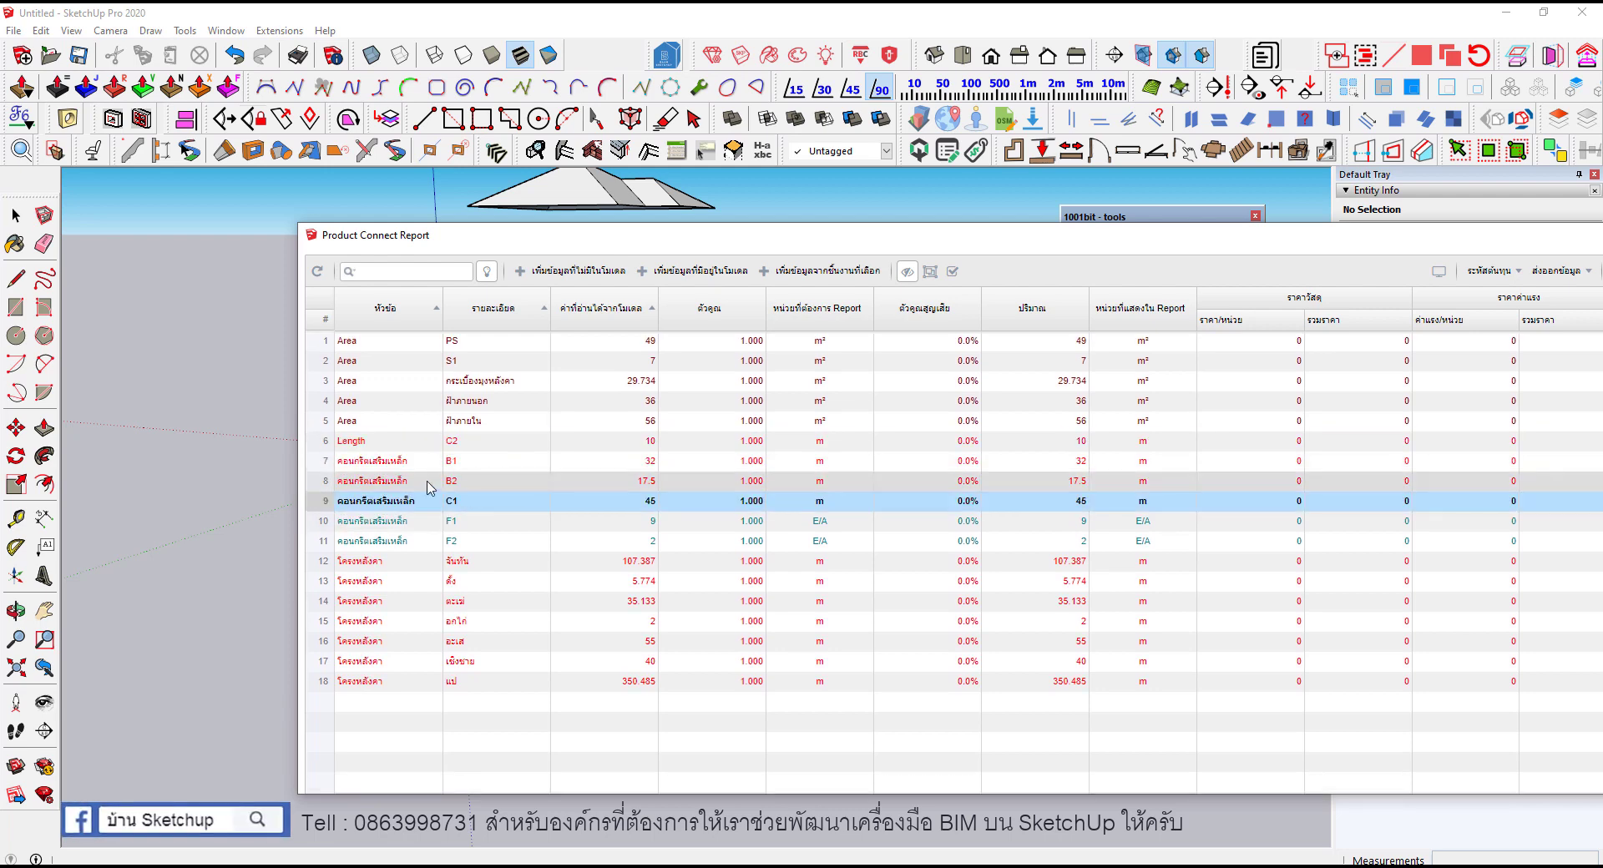
click(372, 446)
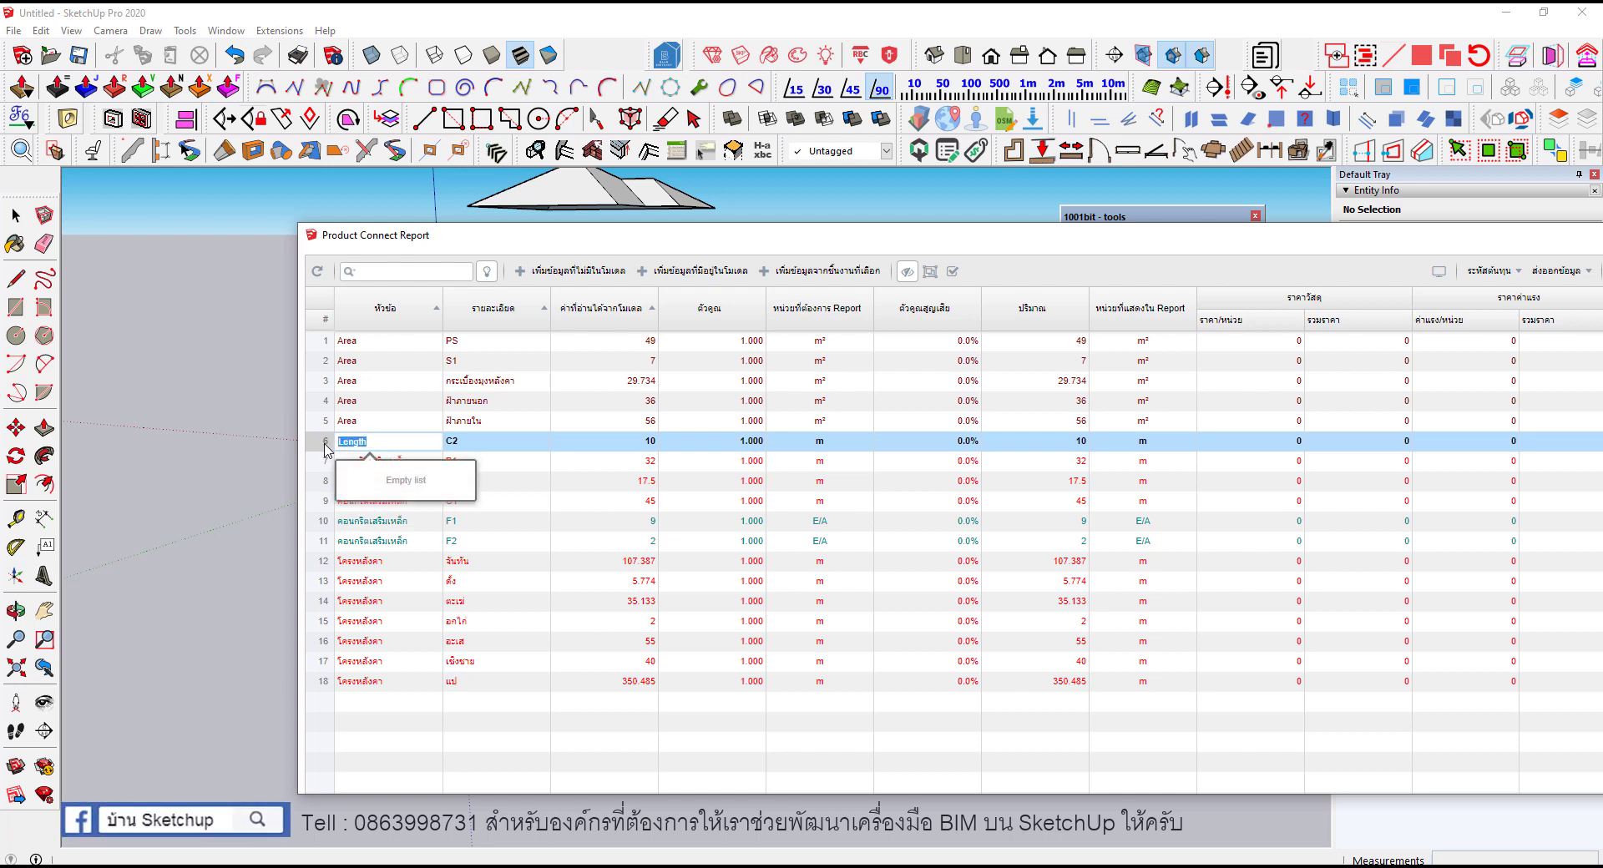
key(Return)
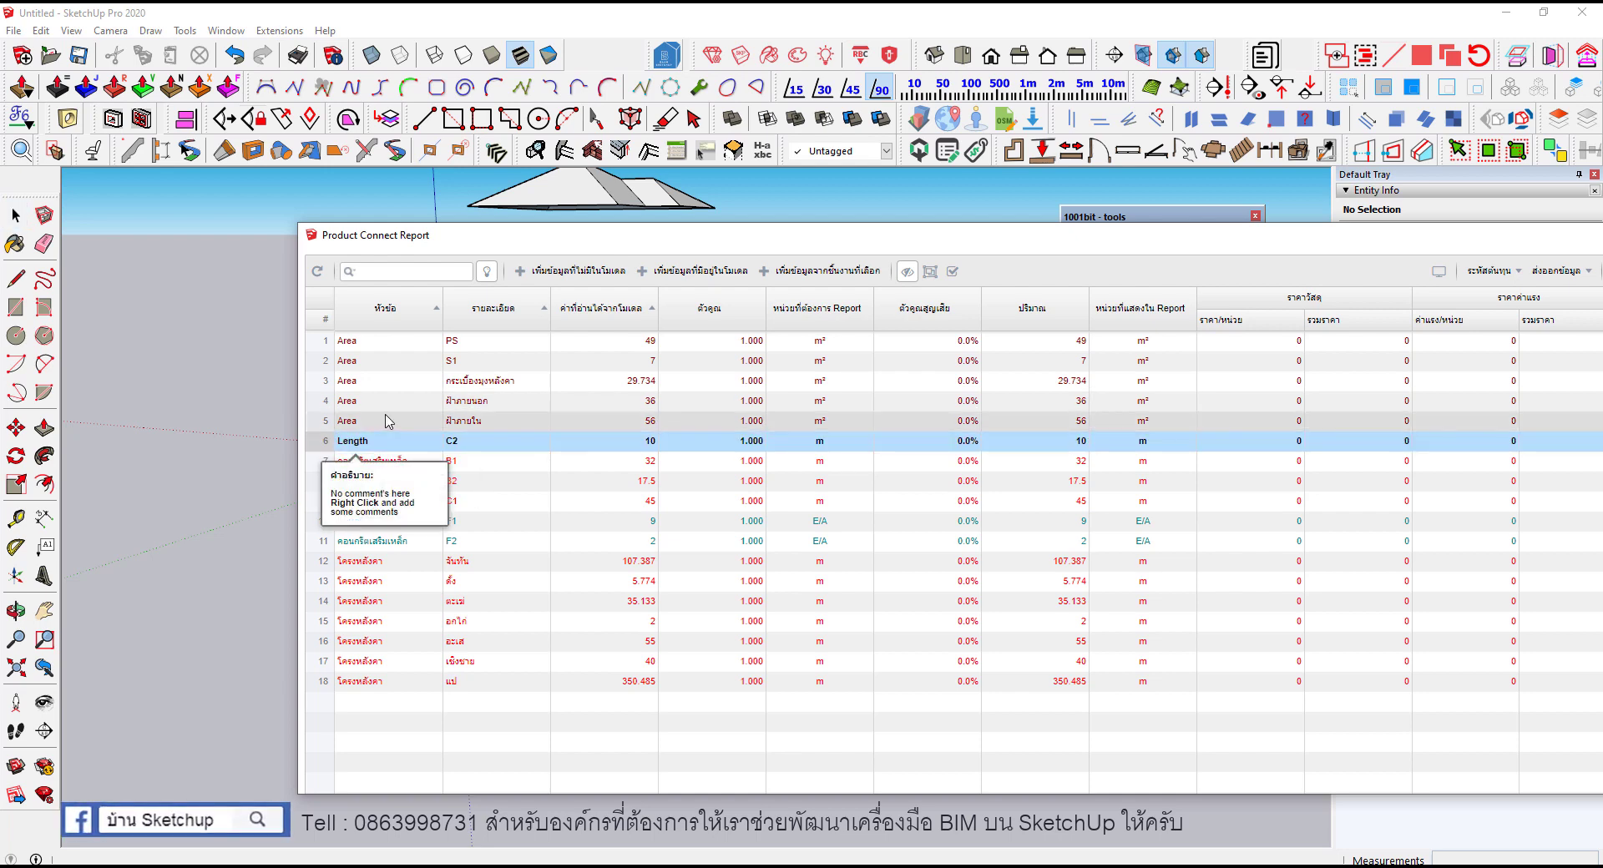
click(376, 441)
text(คอนกรีตเสริมเหล็ก)
key(Return)
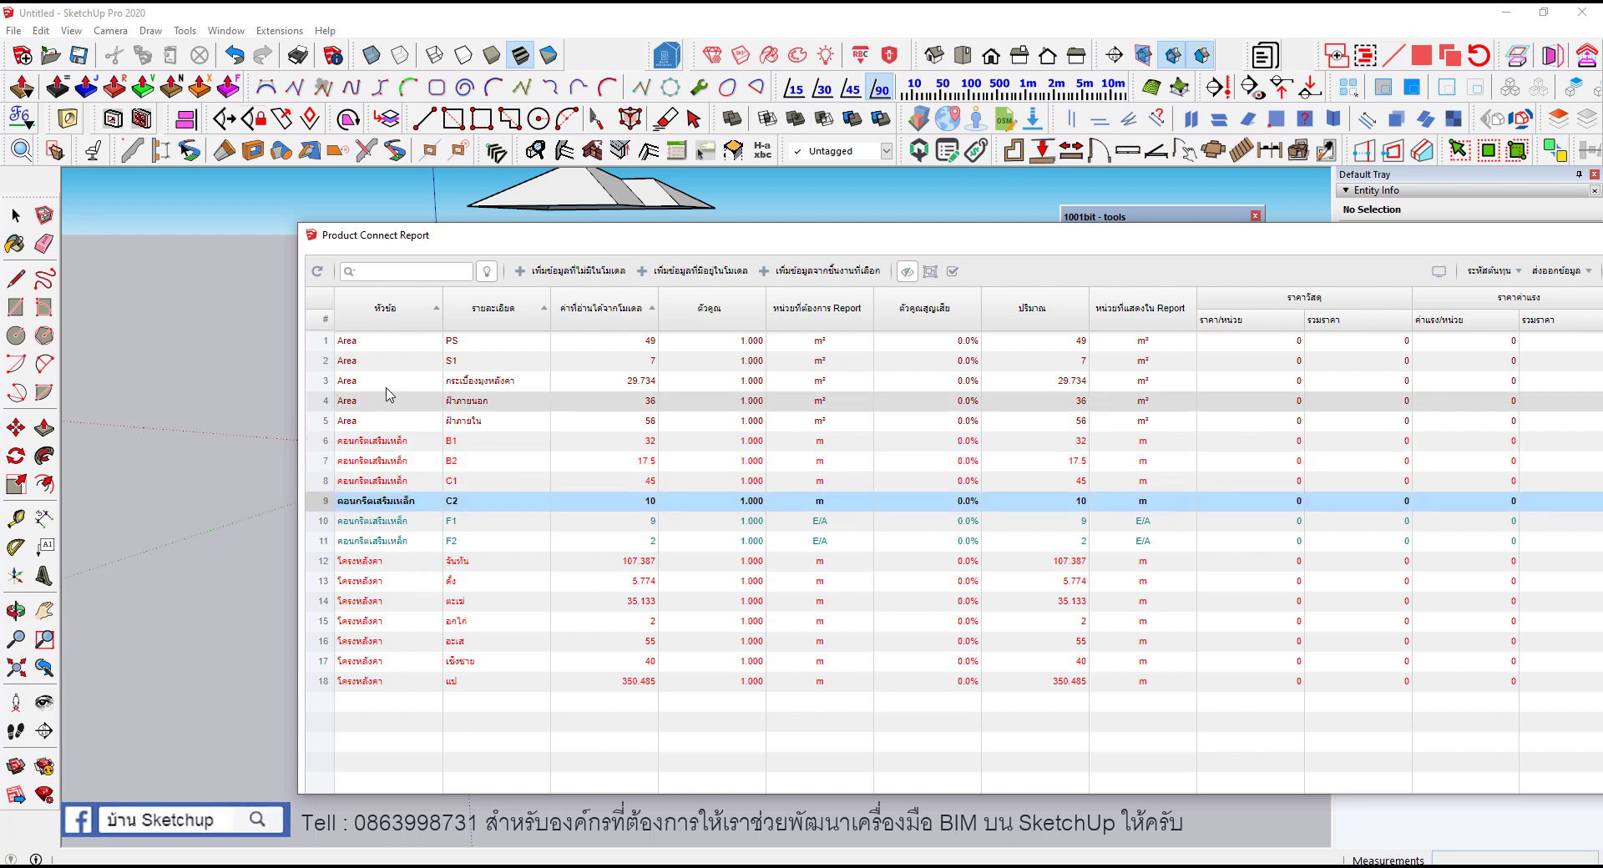
Step: Set the PS and S1 rows' category to คอนกรีตเสริมเหล็ก
double_click(368, 349)
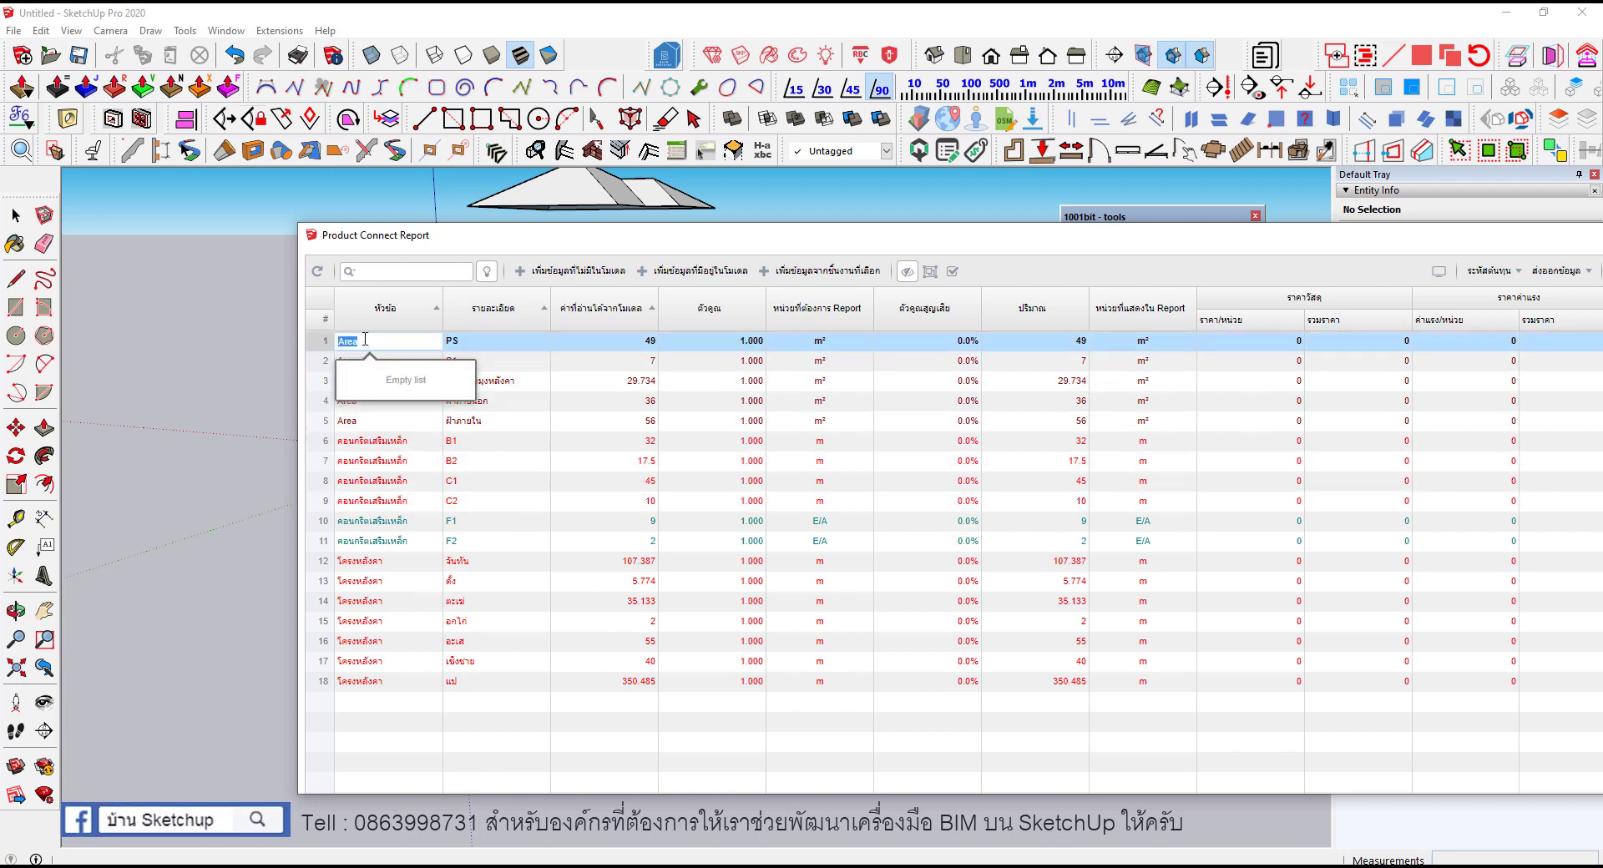
key(Return)
double_click(375, 340)
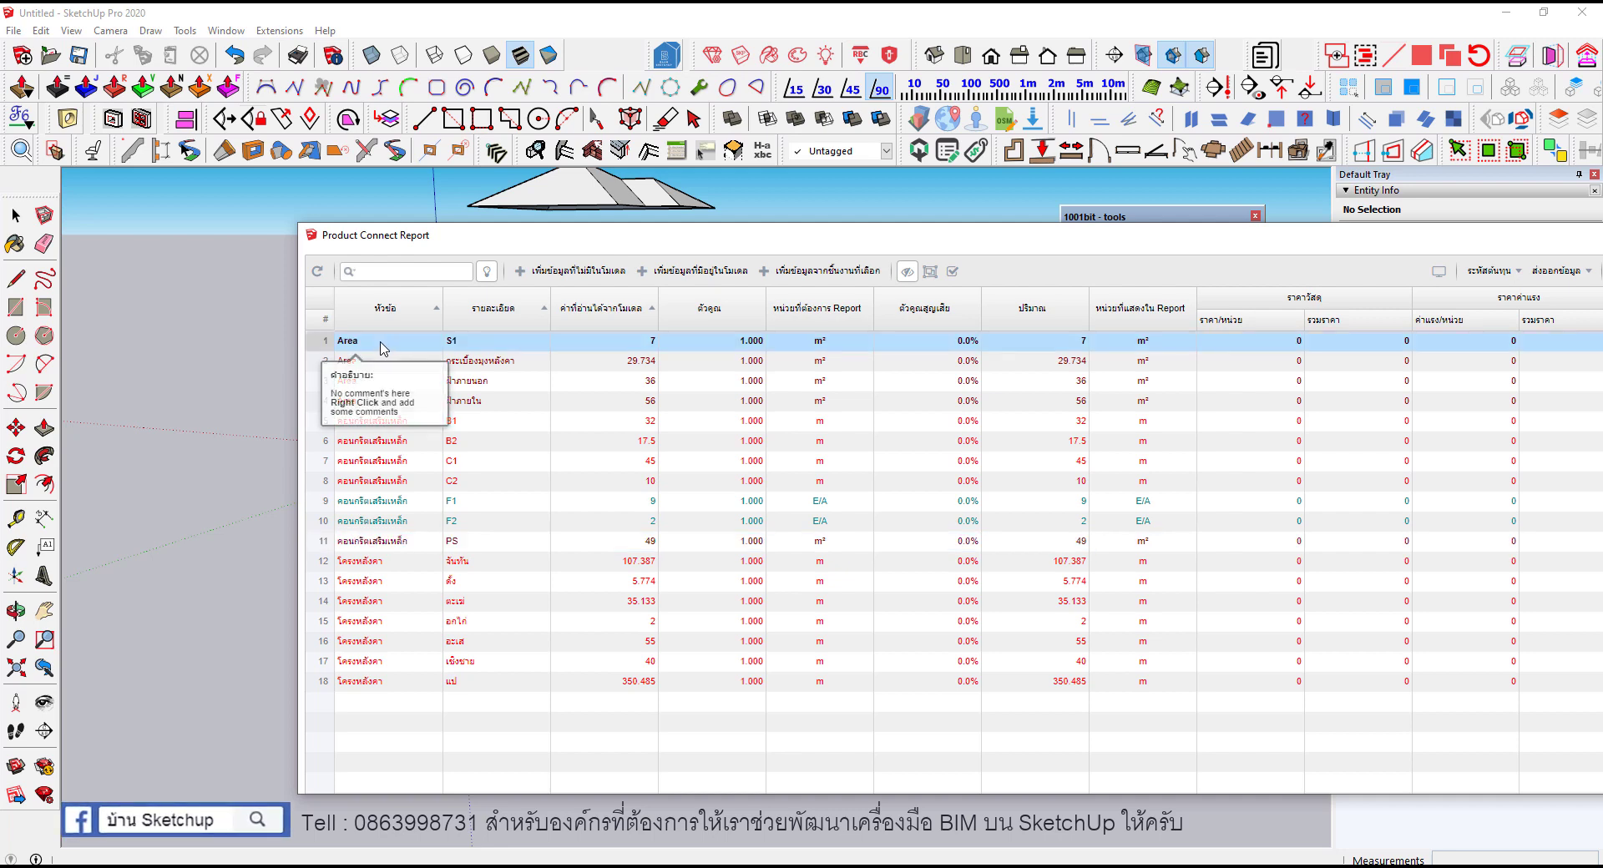
text(คอนกรีตเสริมเหล็ก)
key(Return)
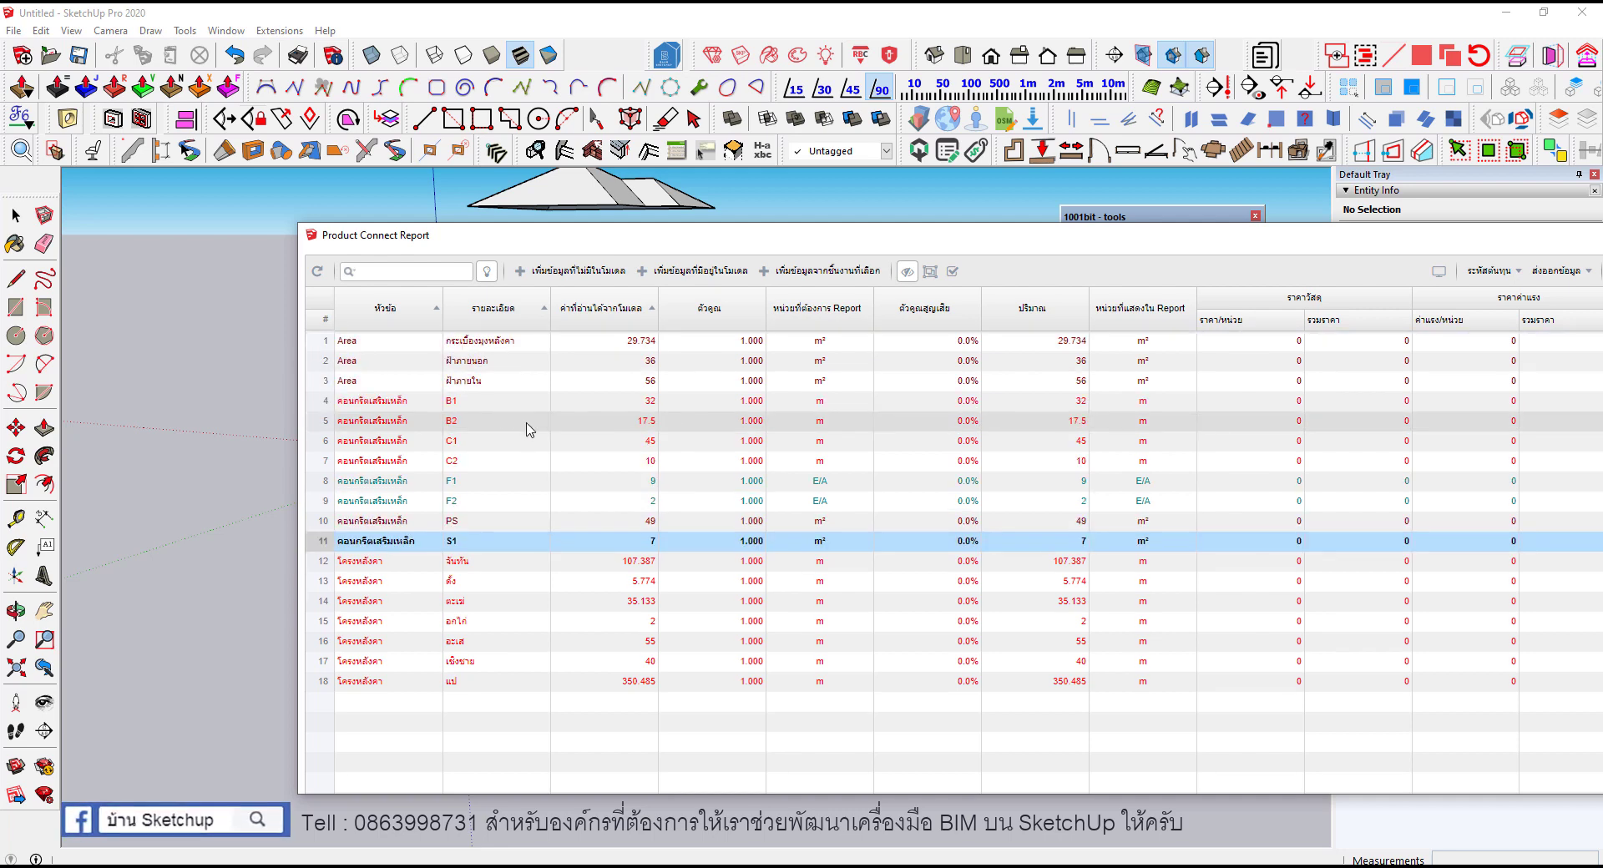
Step: Set the roof tile, exterior ceiling and interior ceiling rows' category to งานสถาปัตยกรรม
double_click(368, 341)
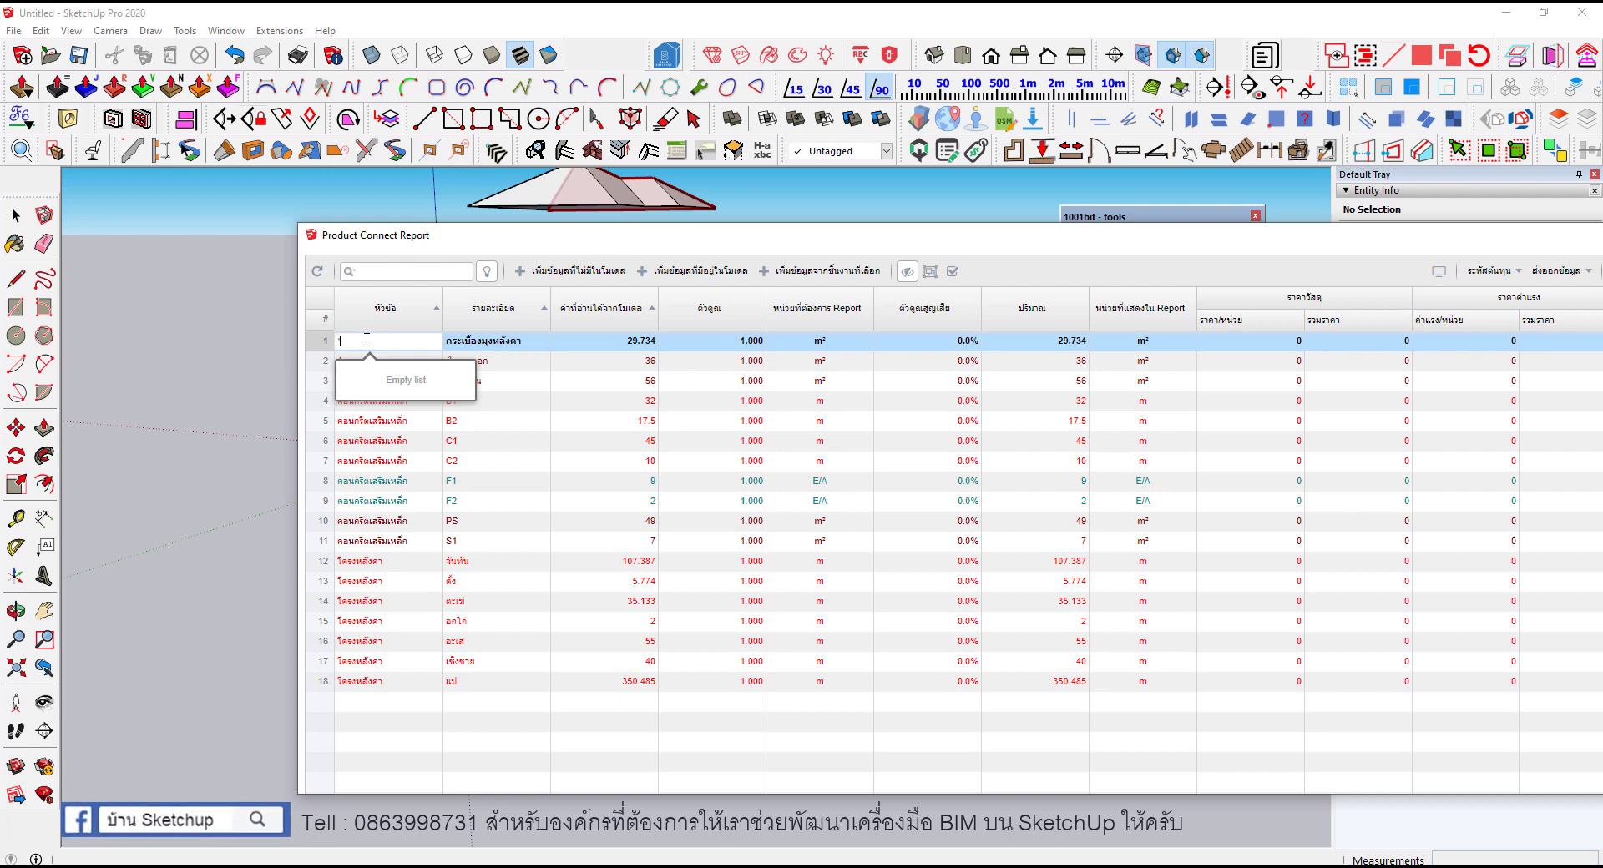
text(งานสถาปัตยกรรม)
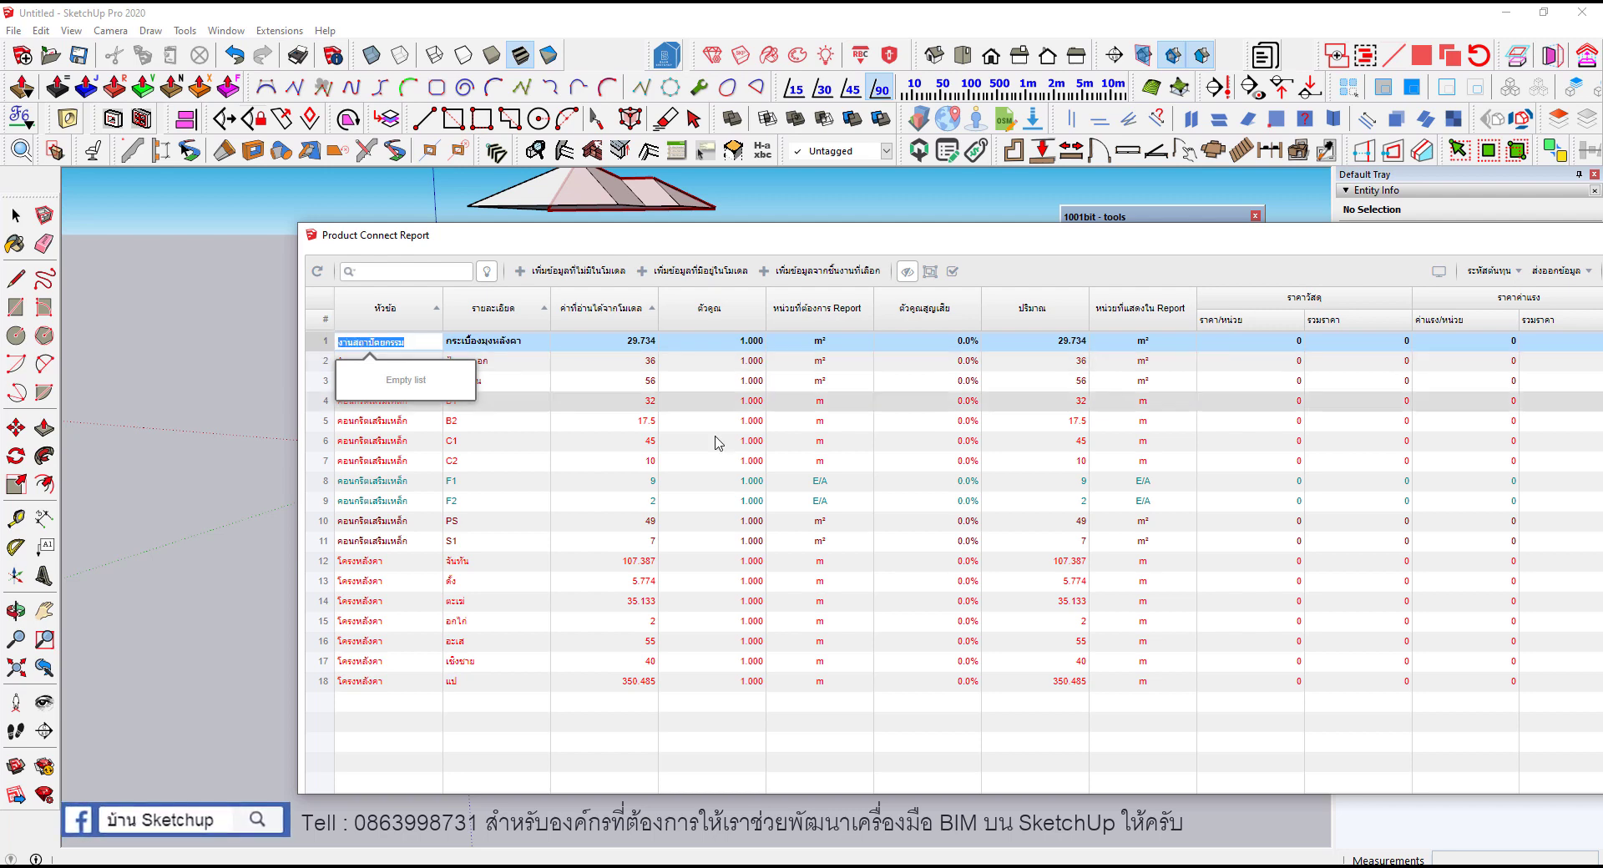
key(Return)
double_click(374, 341)
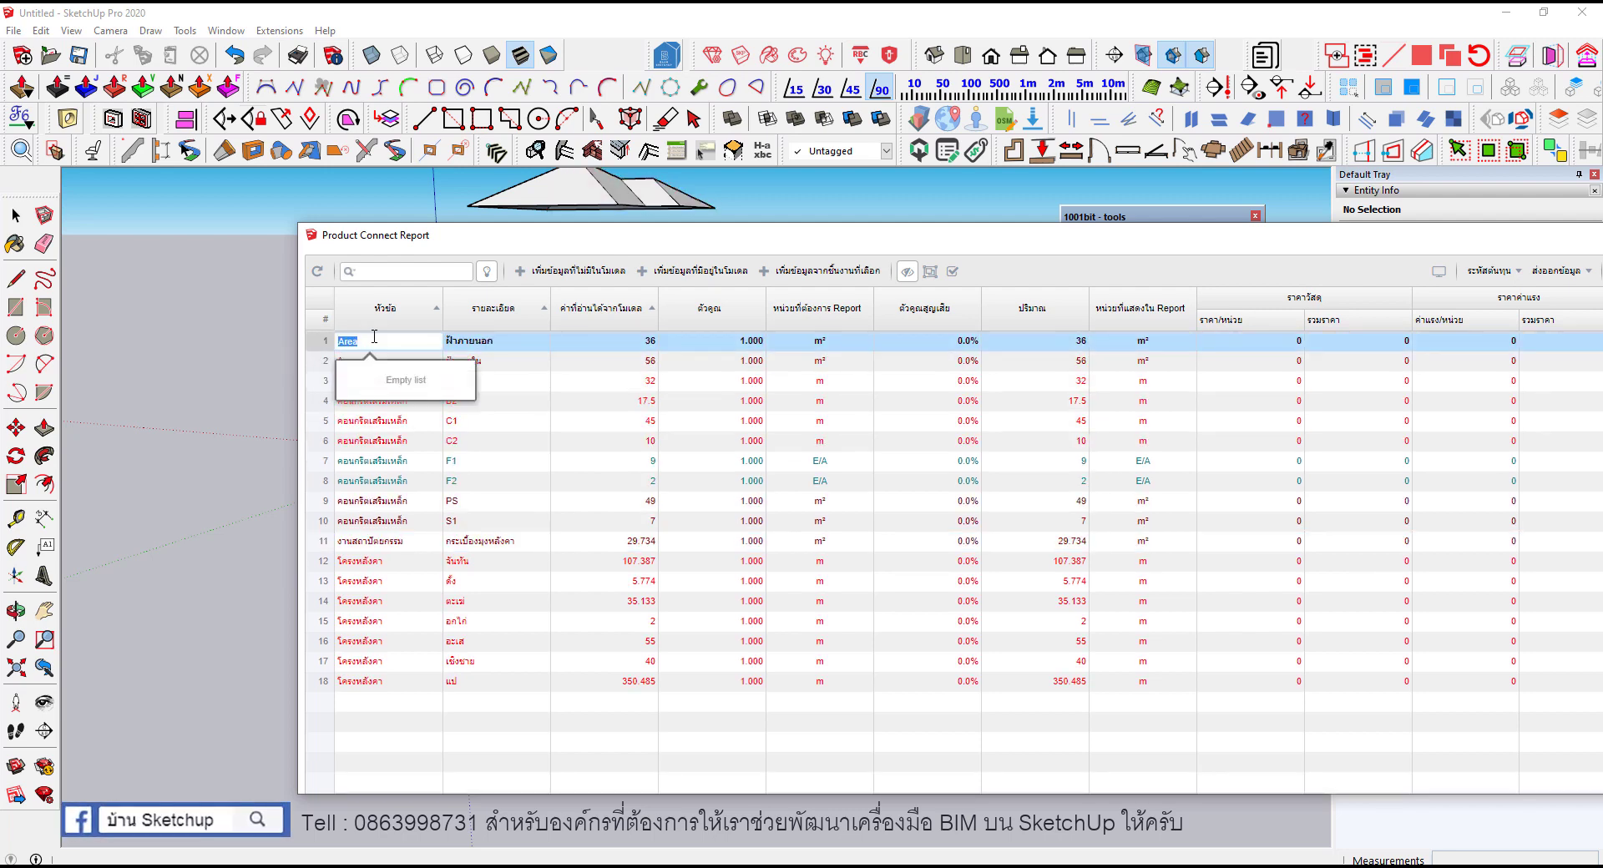
text(งานสถาปัตยกรรม)
key(Return)
double_click(371, 344)
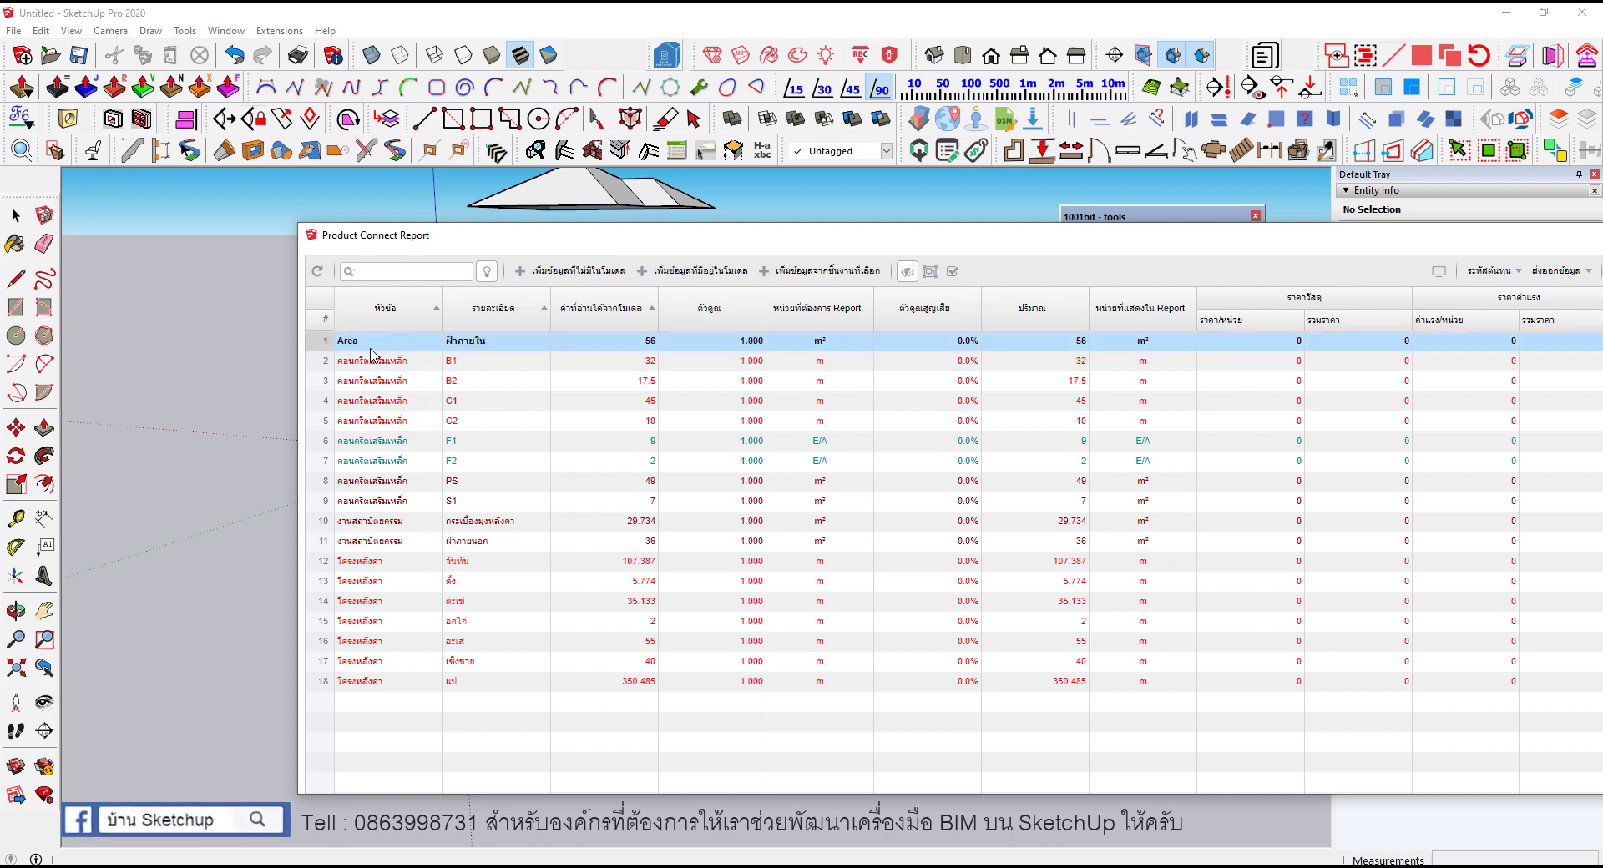
key(Return)
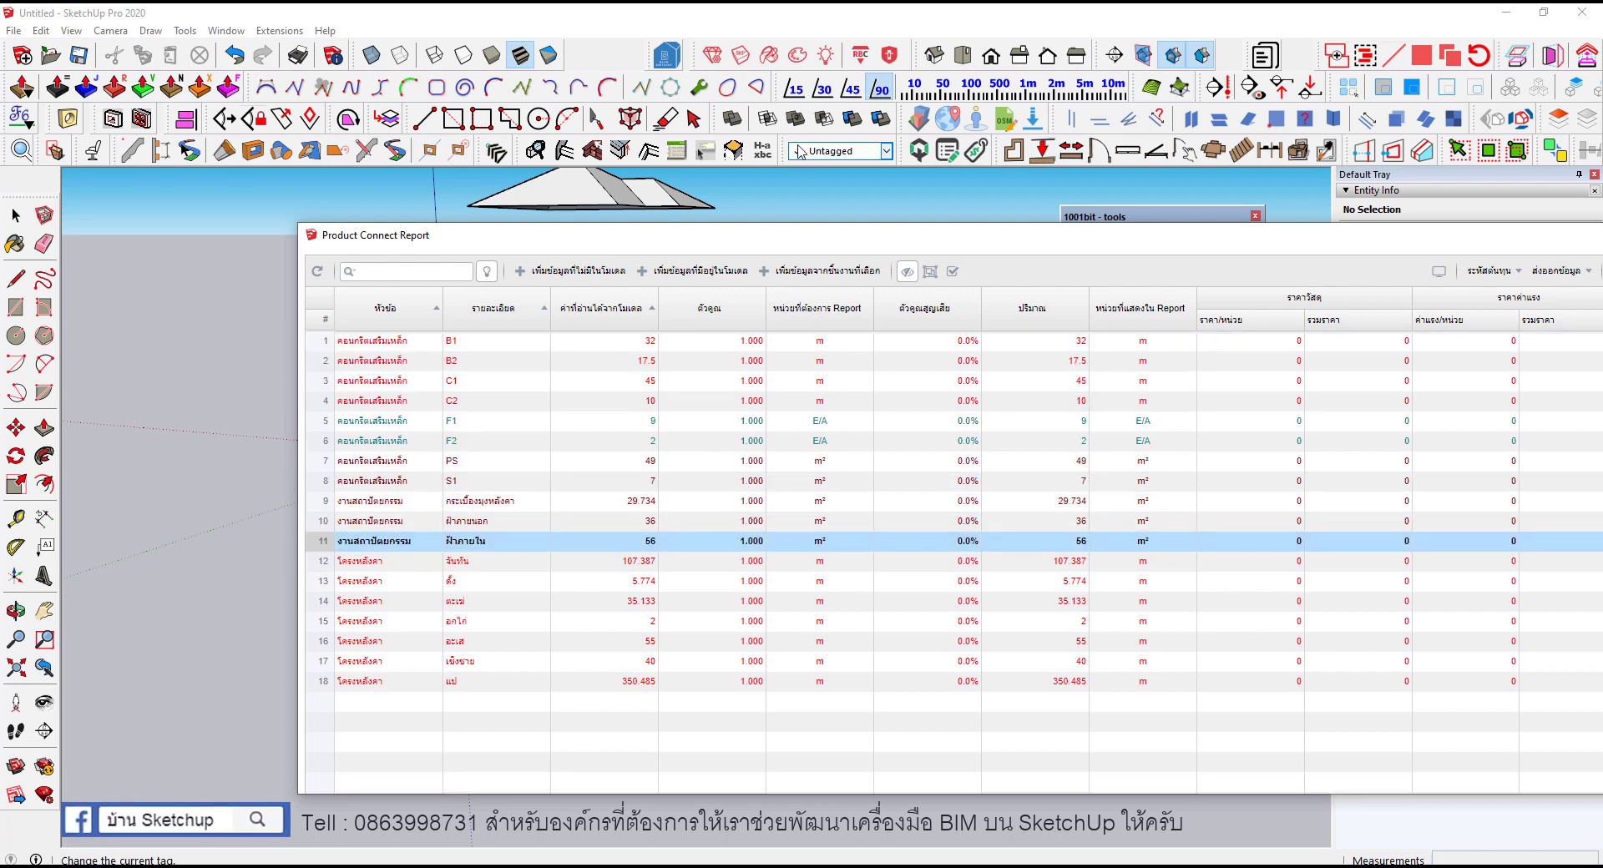
Step: Refresh the report with the new categories and open the grouped Document Presentation view
click(316, 271)
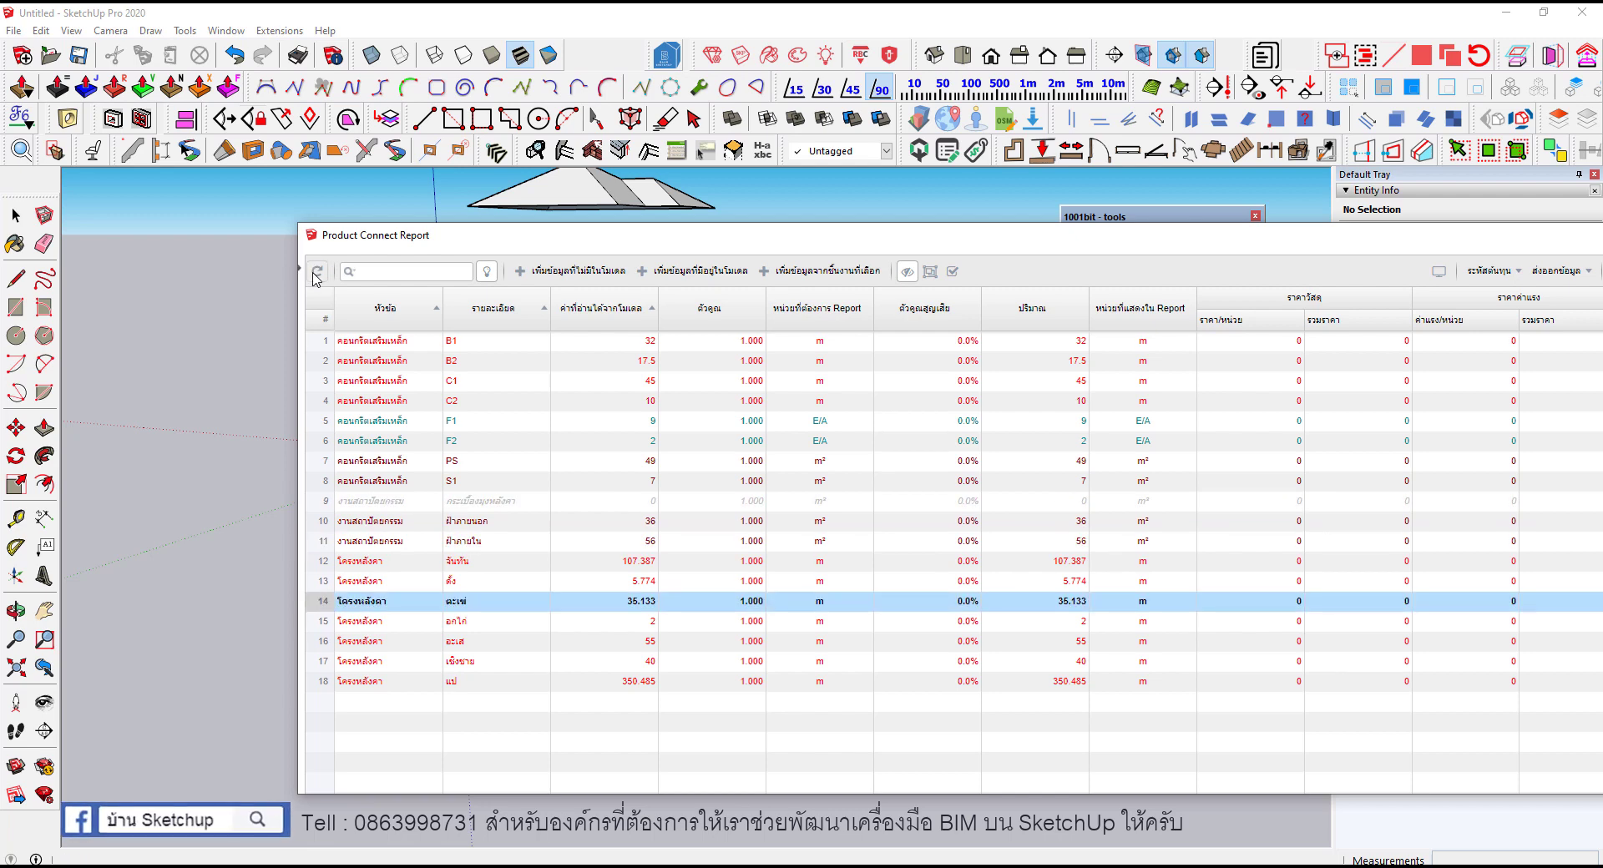
drag(477, 237, 287, 415)
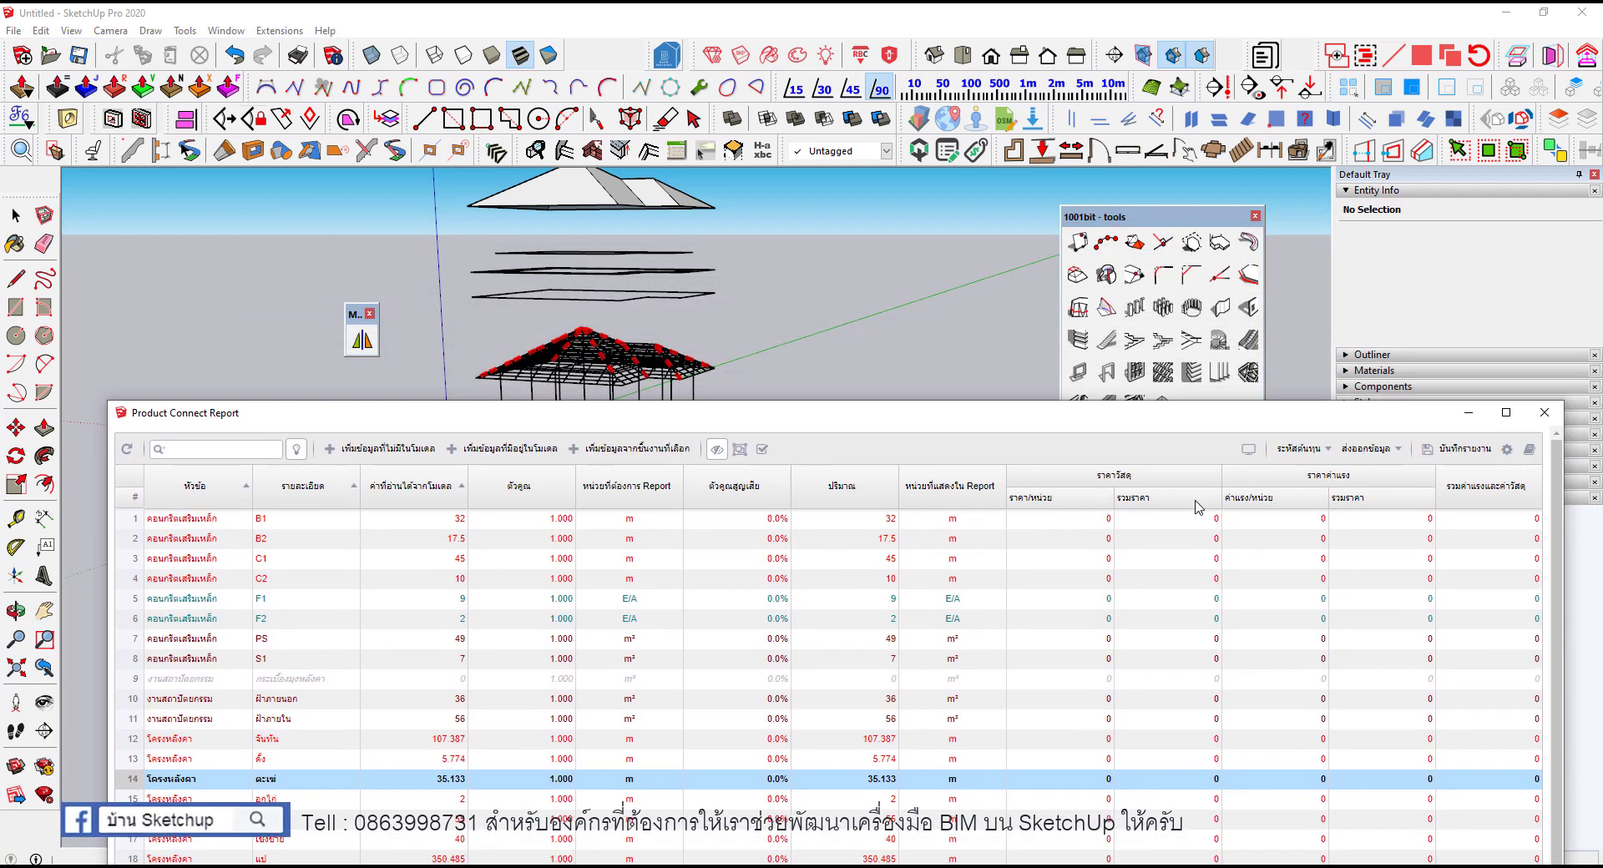
click(1247, 449)
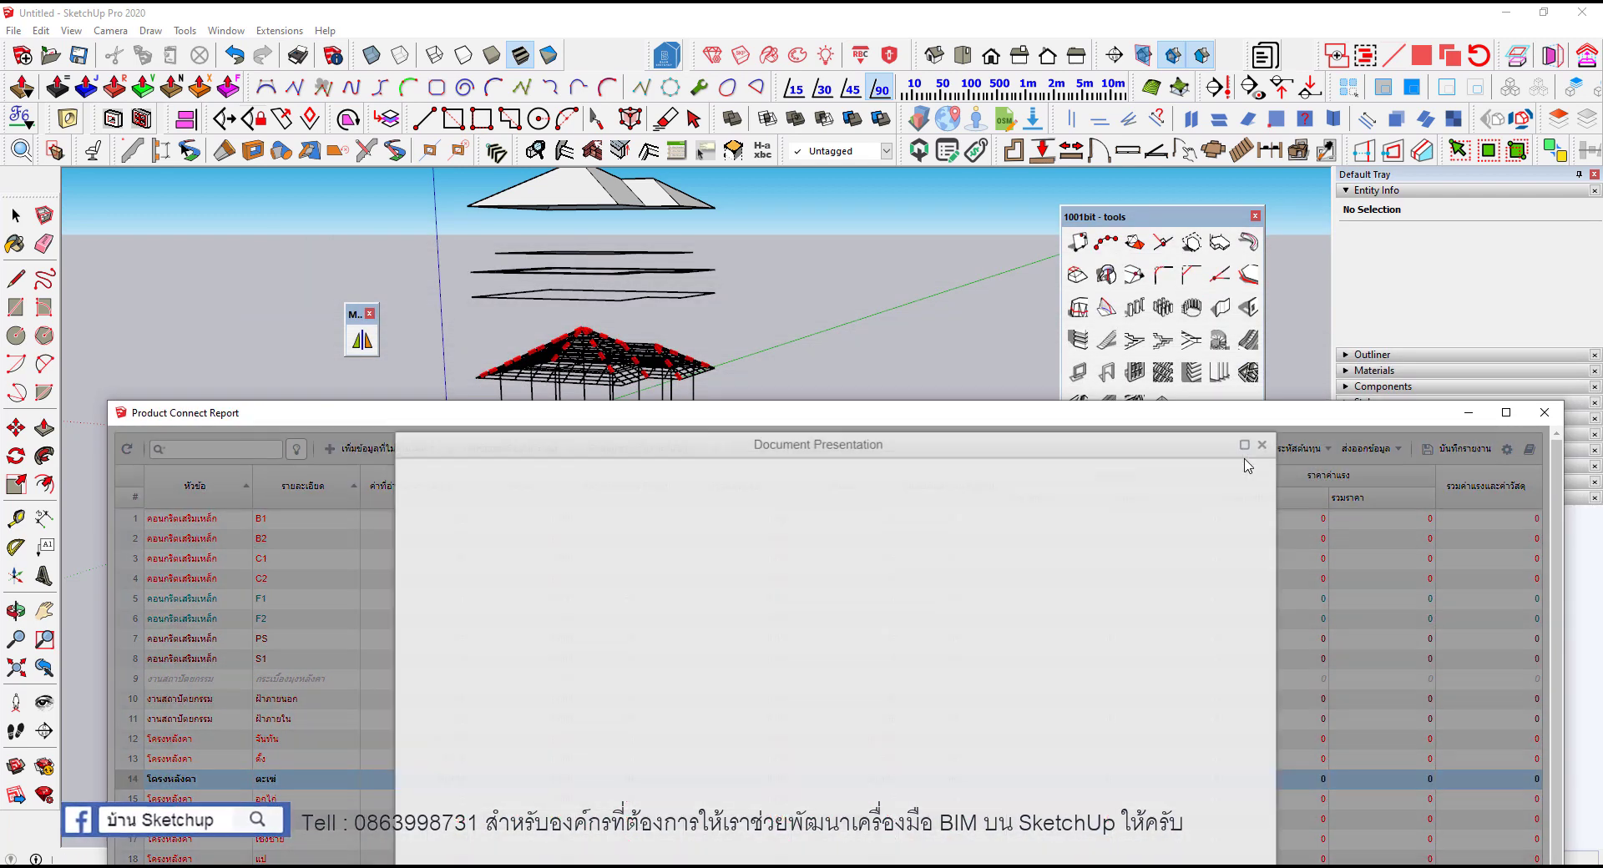
drag(890, 420, 1351, 284)
scroll(316, 576, down, 2)
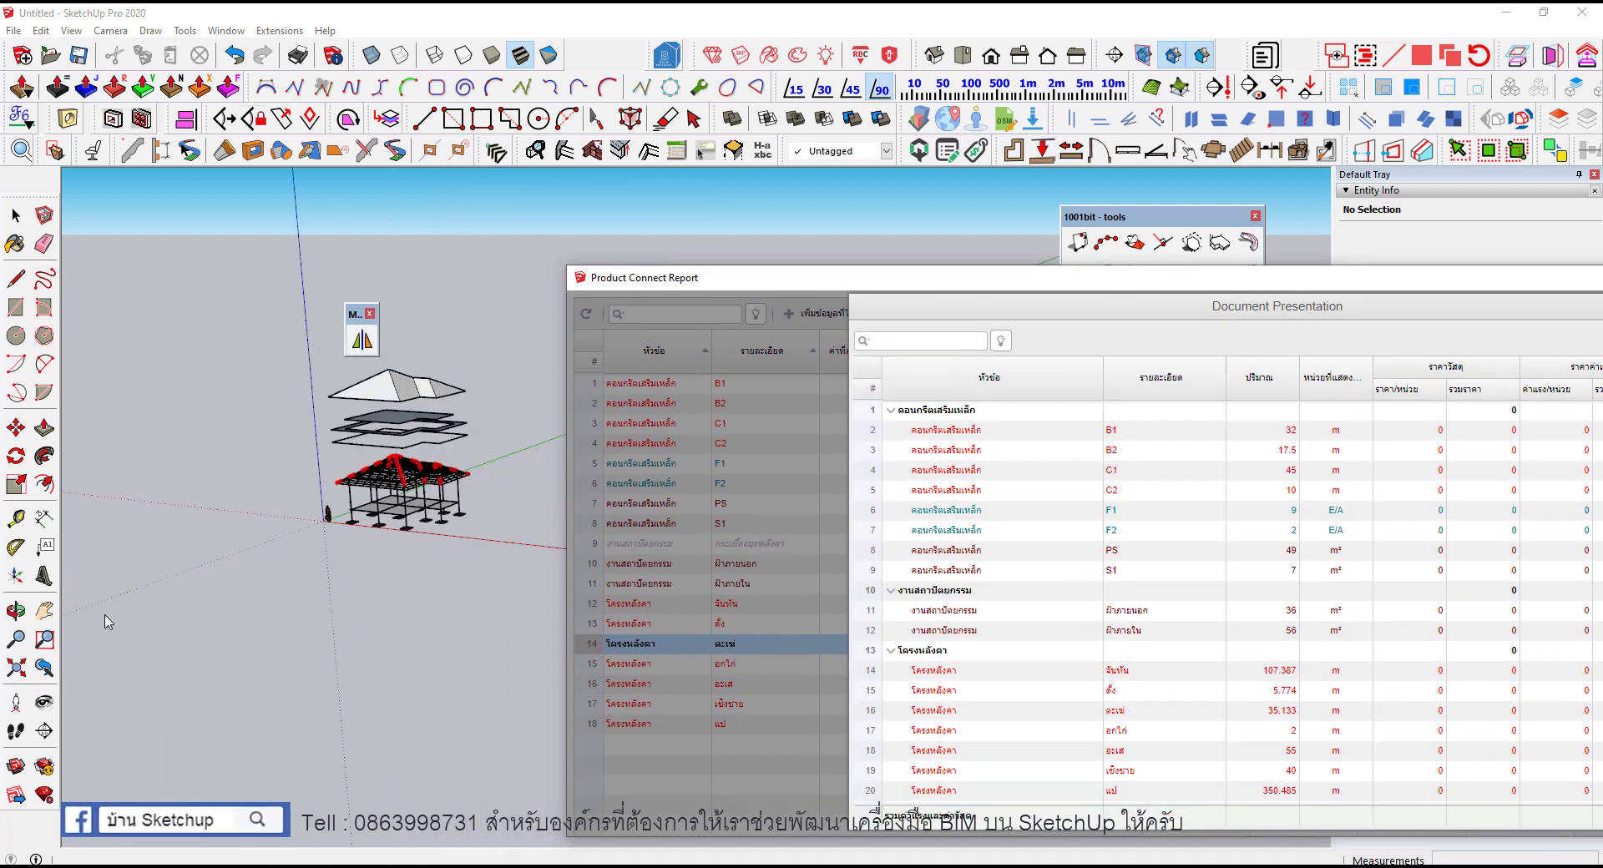
shift+middle_drag(417, 585, 304, 598)
scroll(280, 481, up, 1)
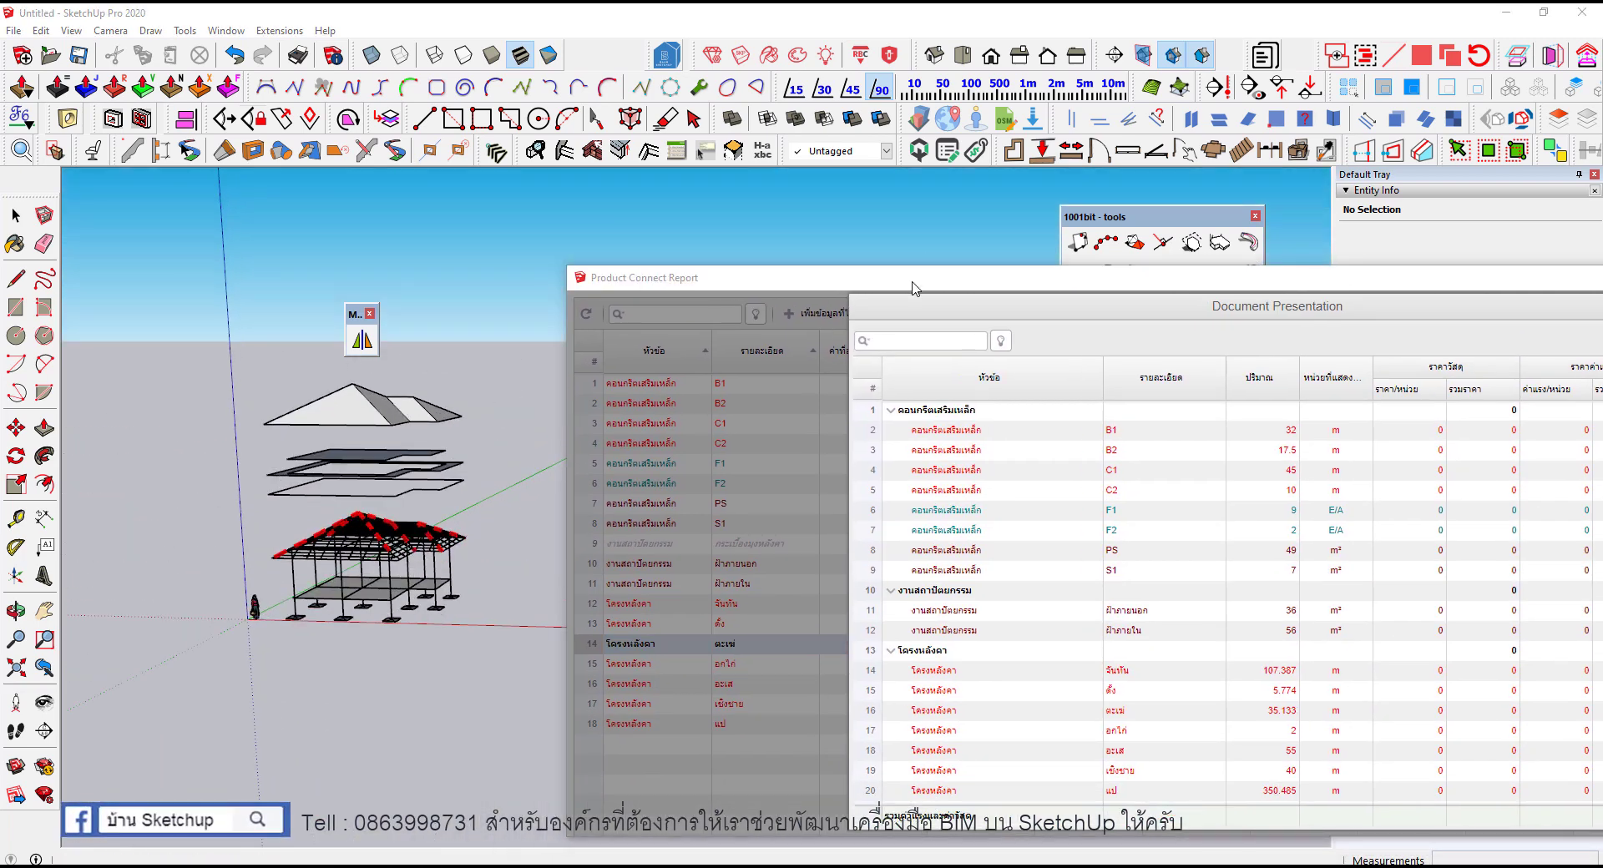
drag(936, 299, 930, 238)
Step: Select the คอนกรีตเสริมเหล็ก group and orbit the model to review its members
click(930, 358)
scroll(407, 501, up, 3)
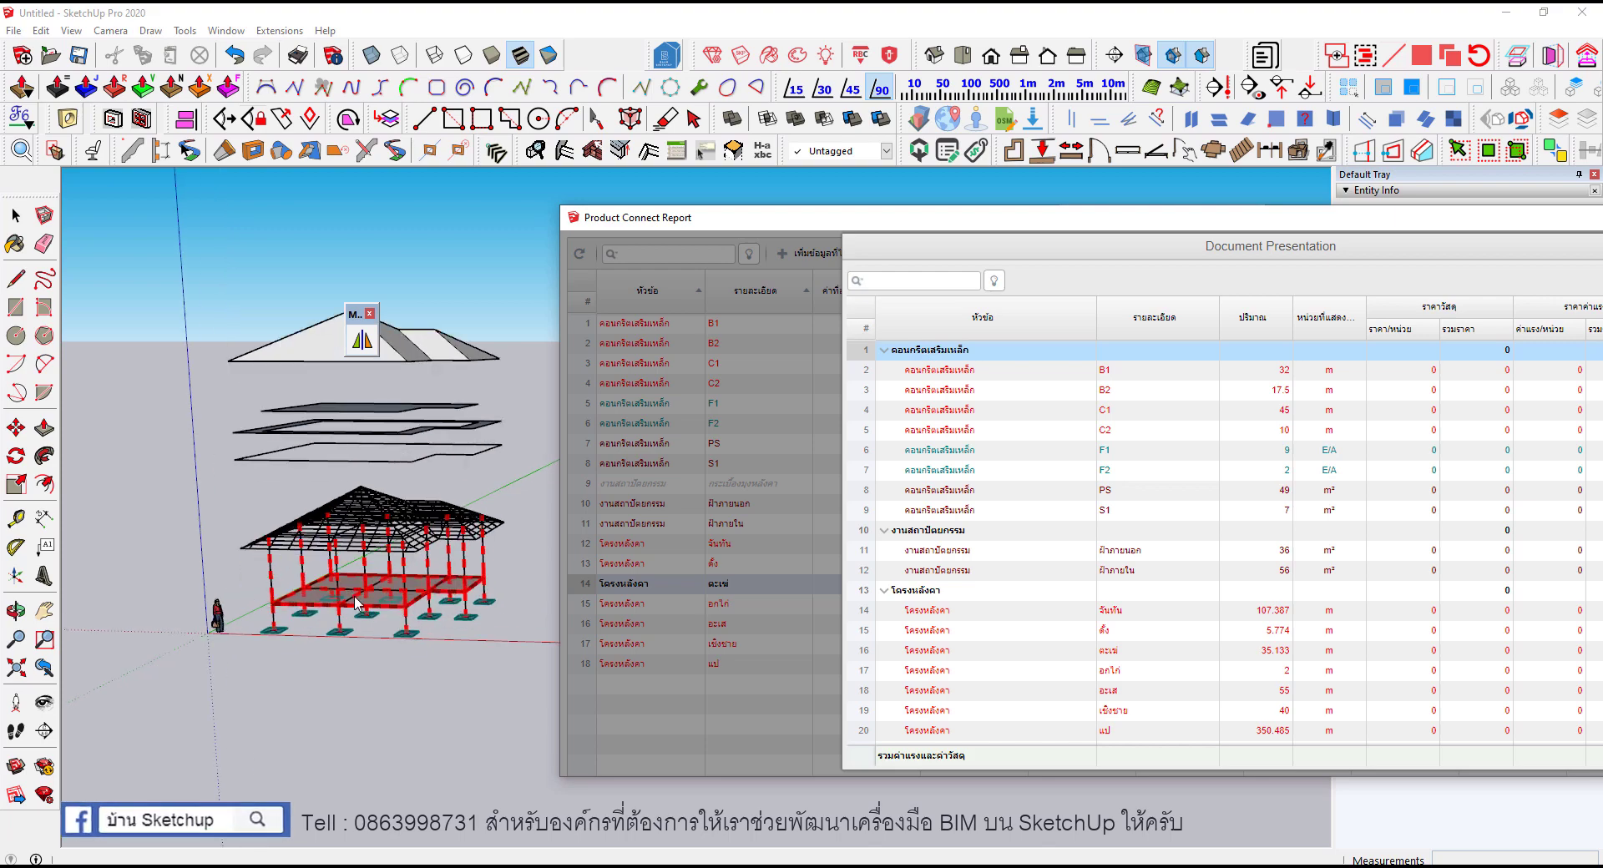
middle_drag(406, 584, 406, 555)
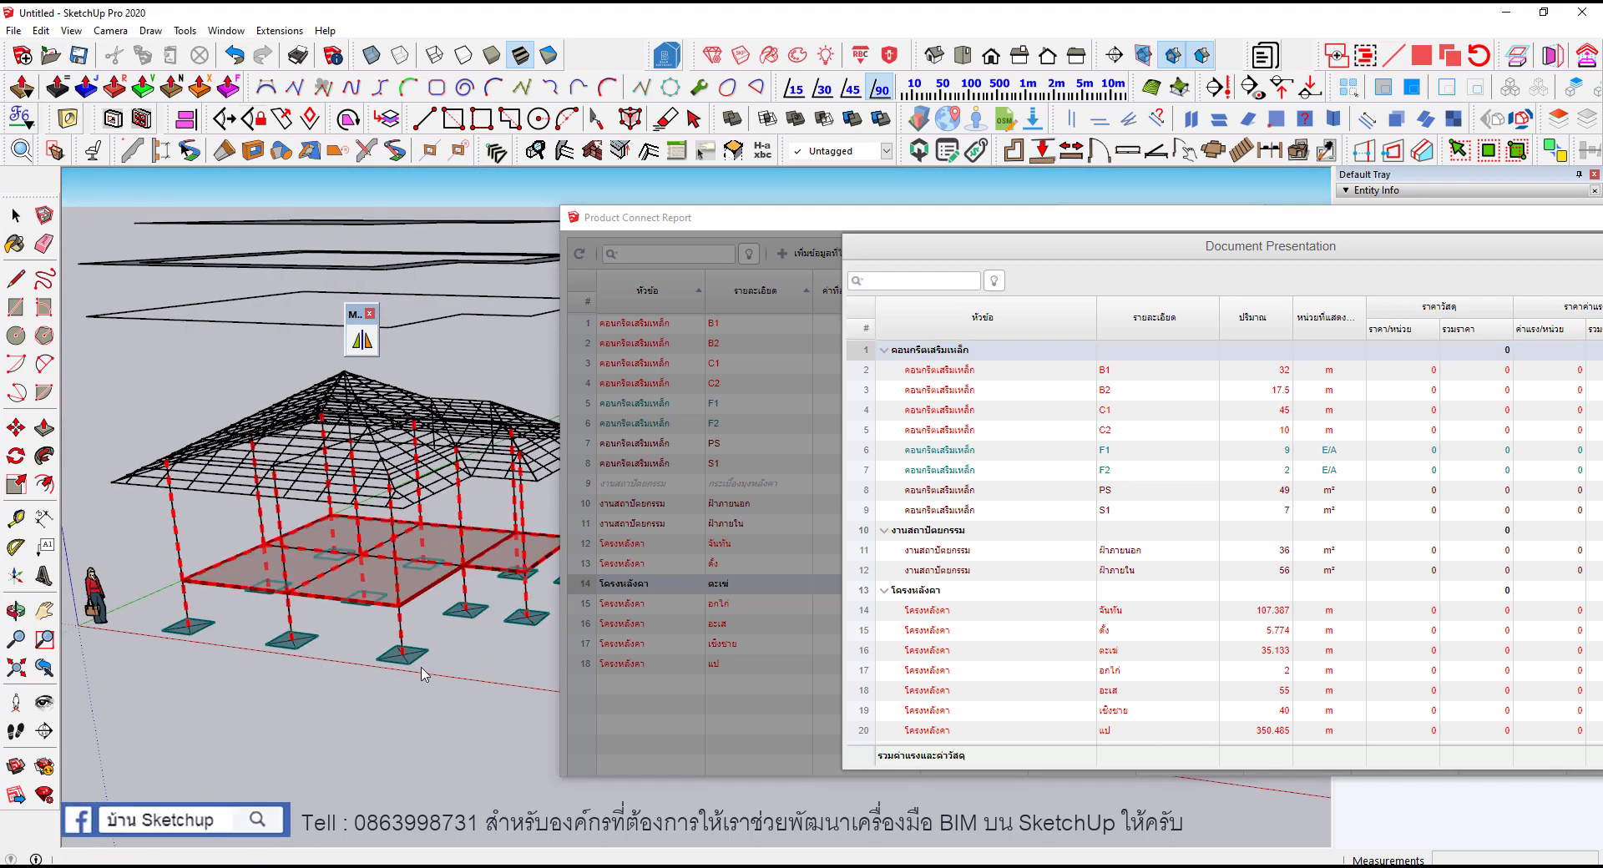
scroll(418, 663, up, 2)
scroll(377, 662, up, 3)
scroll(355, 653, down, 5)
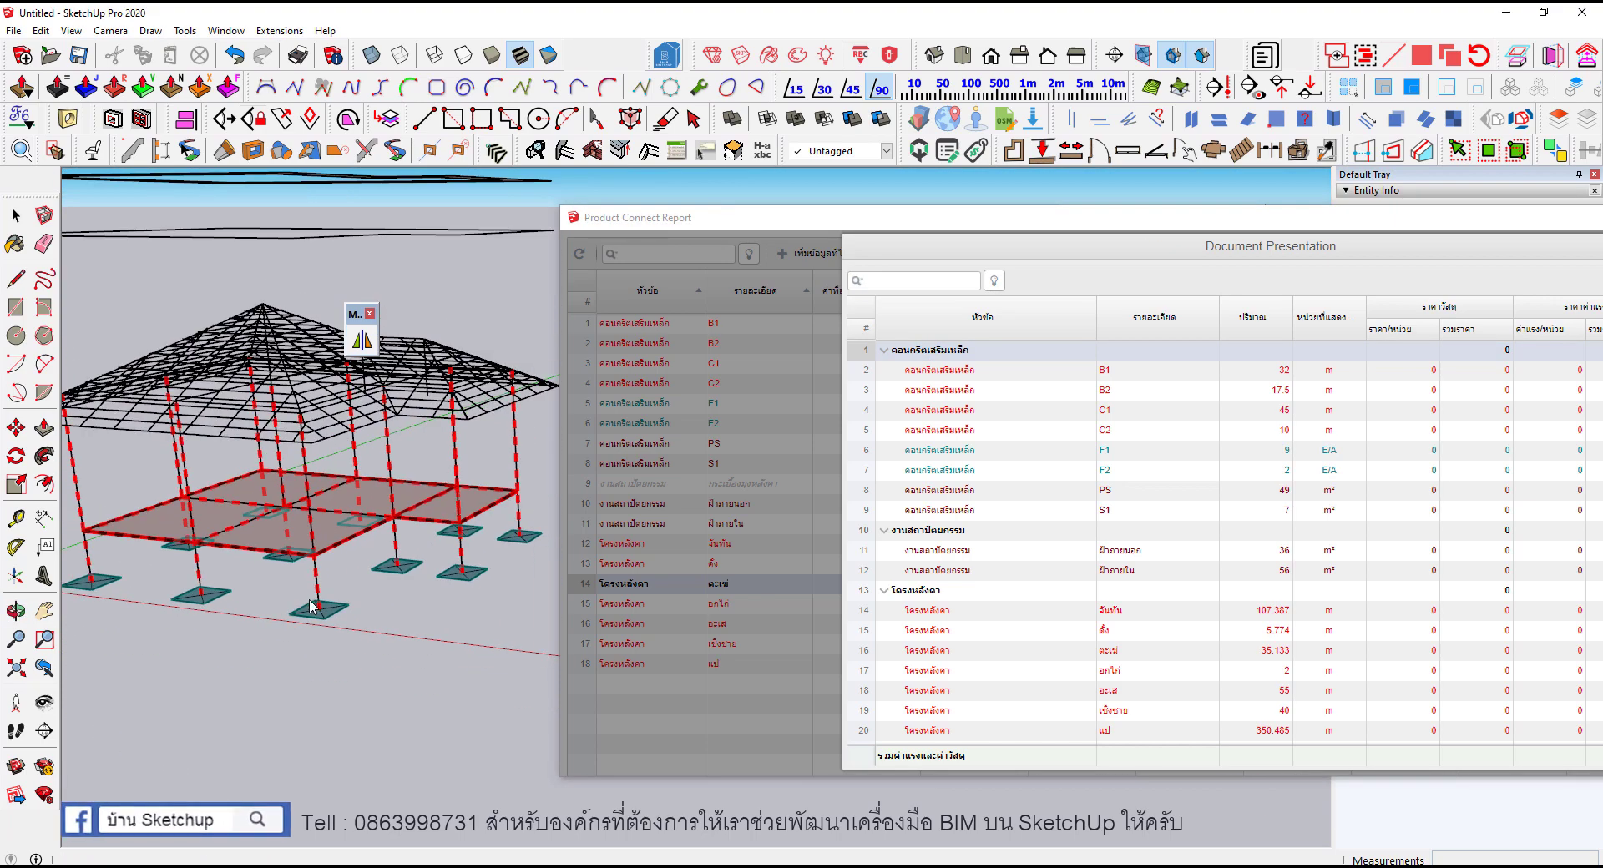
scroll(317, 601, down, 2)
scroll(359, 518, down, 1)
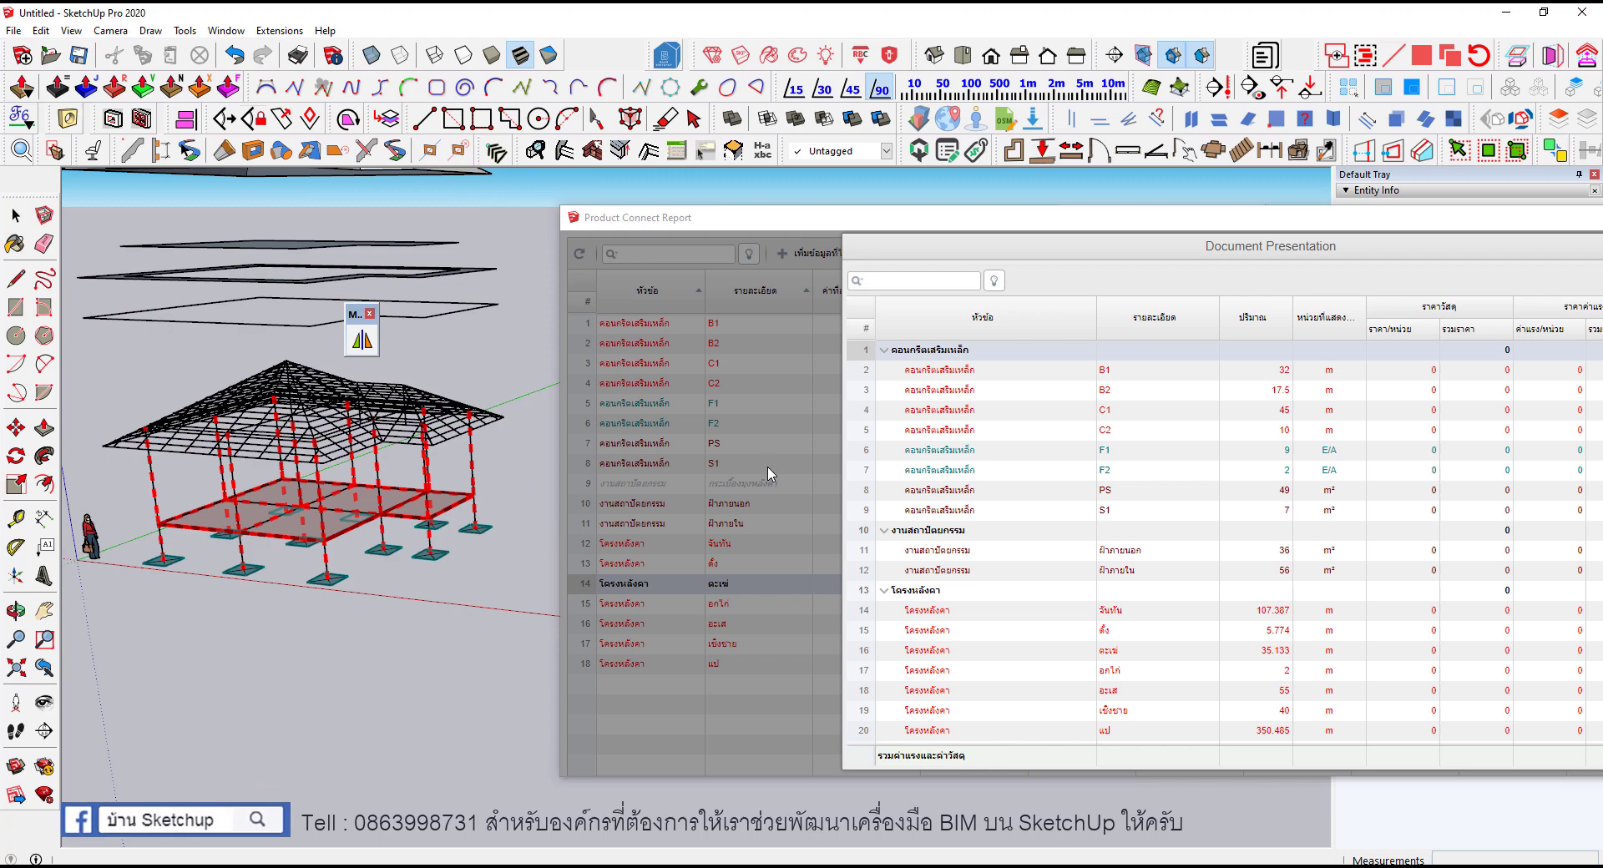
Step: Select the งานสถาปัตยกรรม group and orbit to inspect its highlighted slabs
click(931, 530)
scroll(222, 426, down, 2)
scroll(221, 426, up, 2)
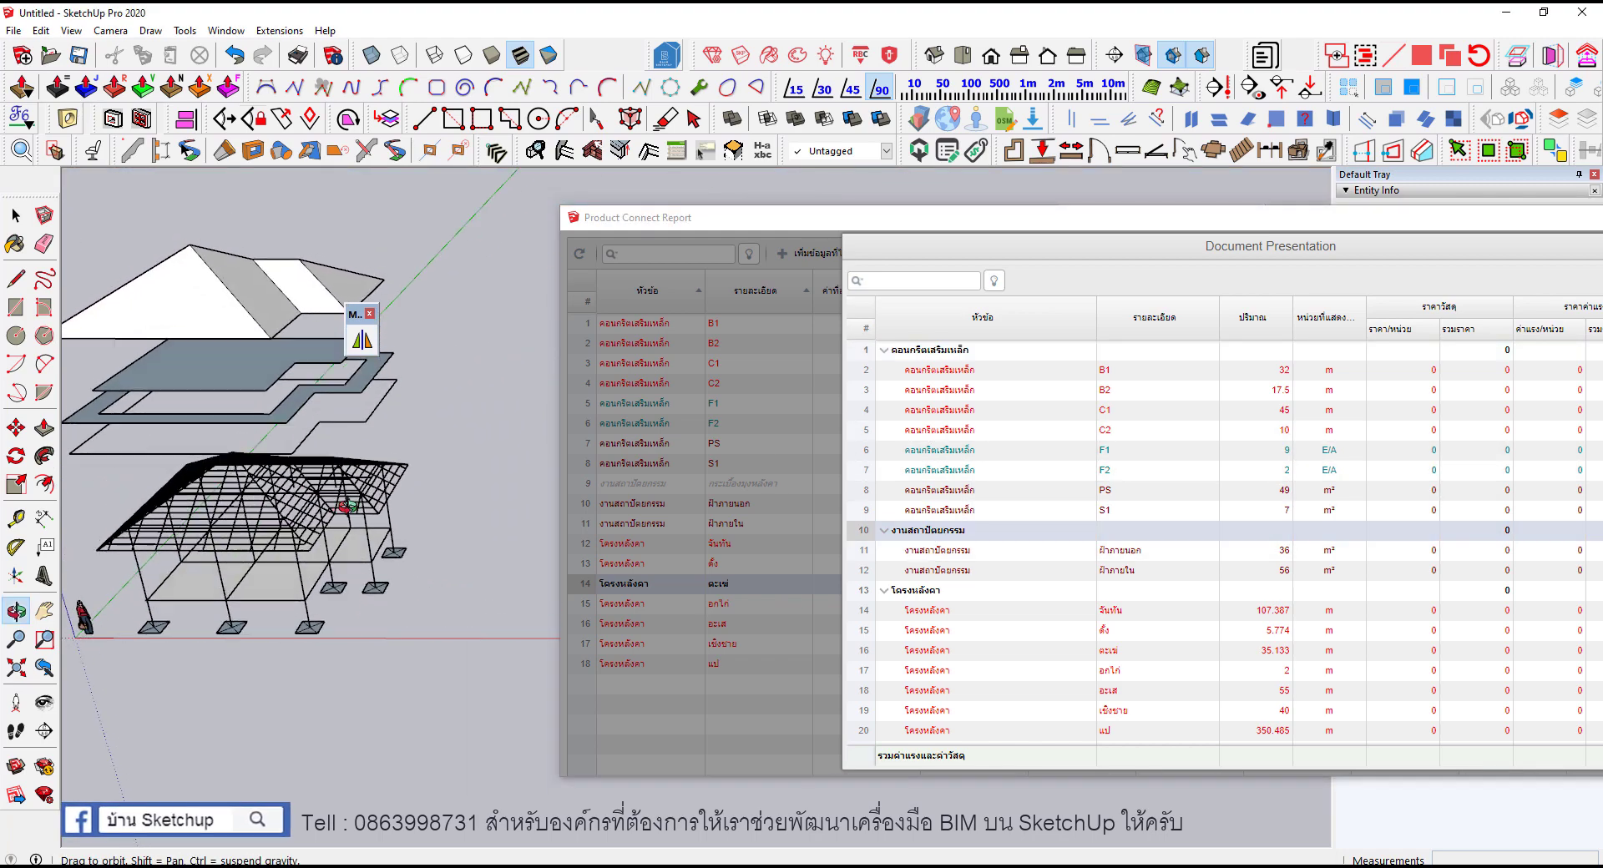
middle_drag(221, 426, 351, 434)
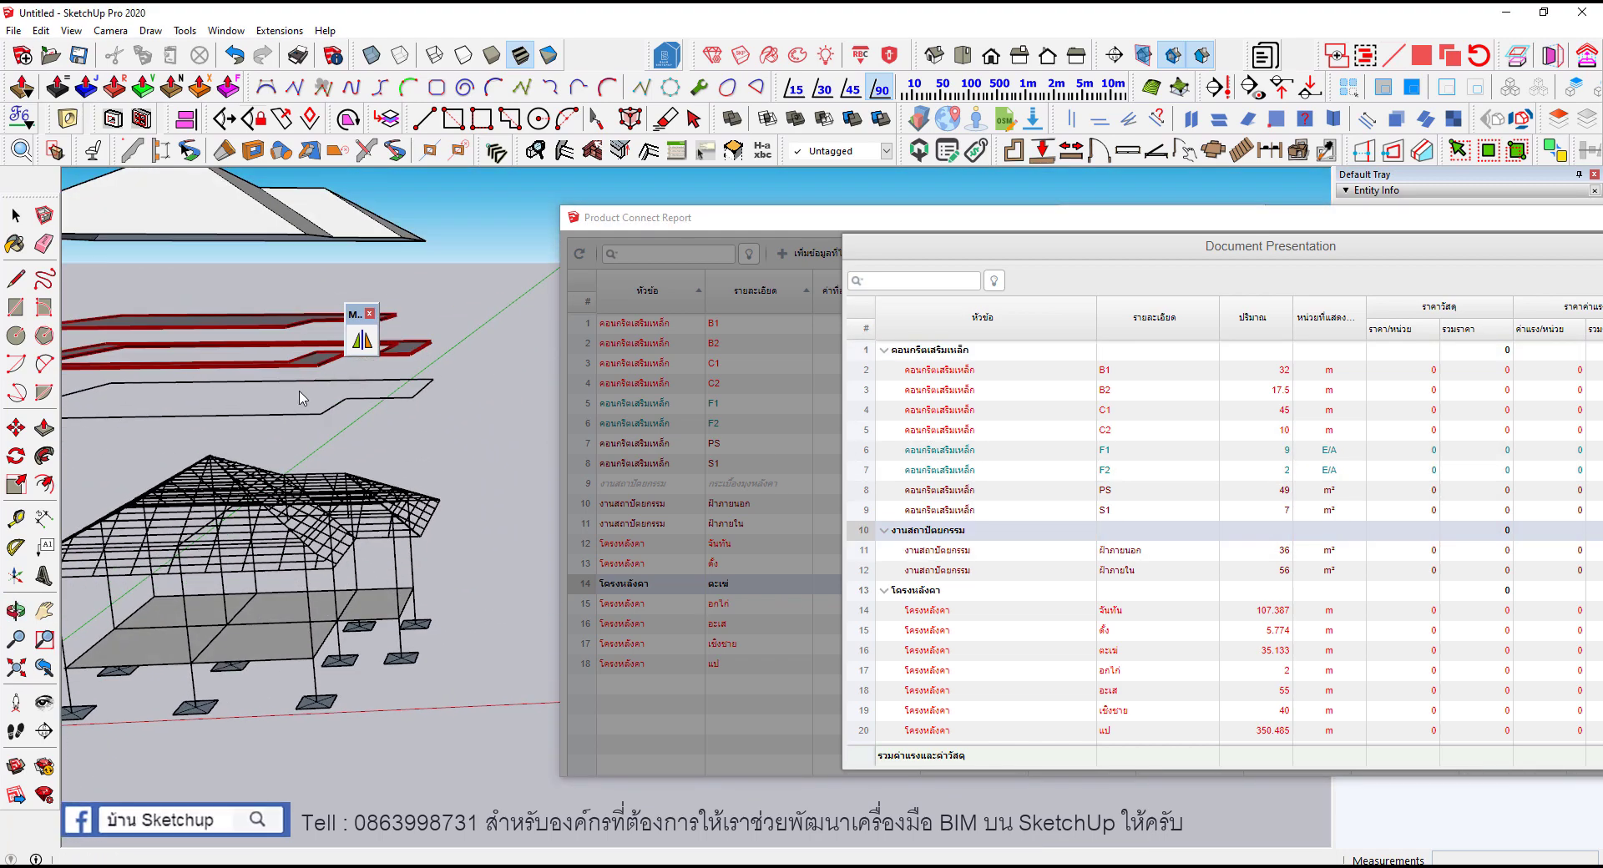
scroll(377, 442, up, 5)
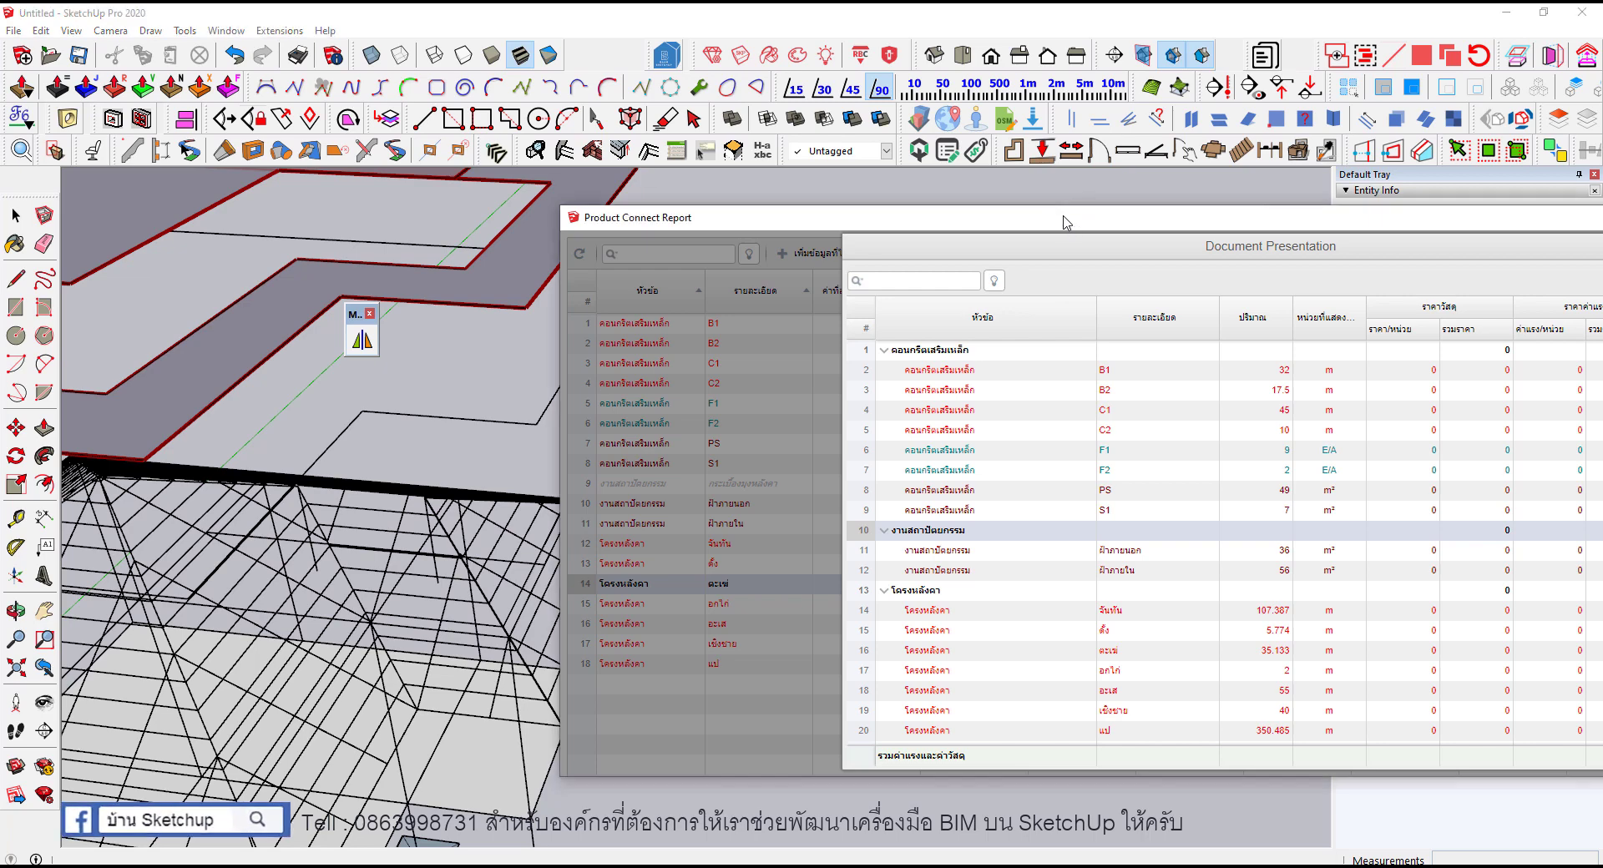
drag(1072, 219, 1067, 207)
Step: Close Document Presentation and bring up the Add Model Elements To Report dialog
key(space)
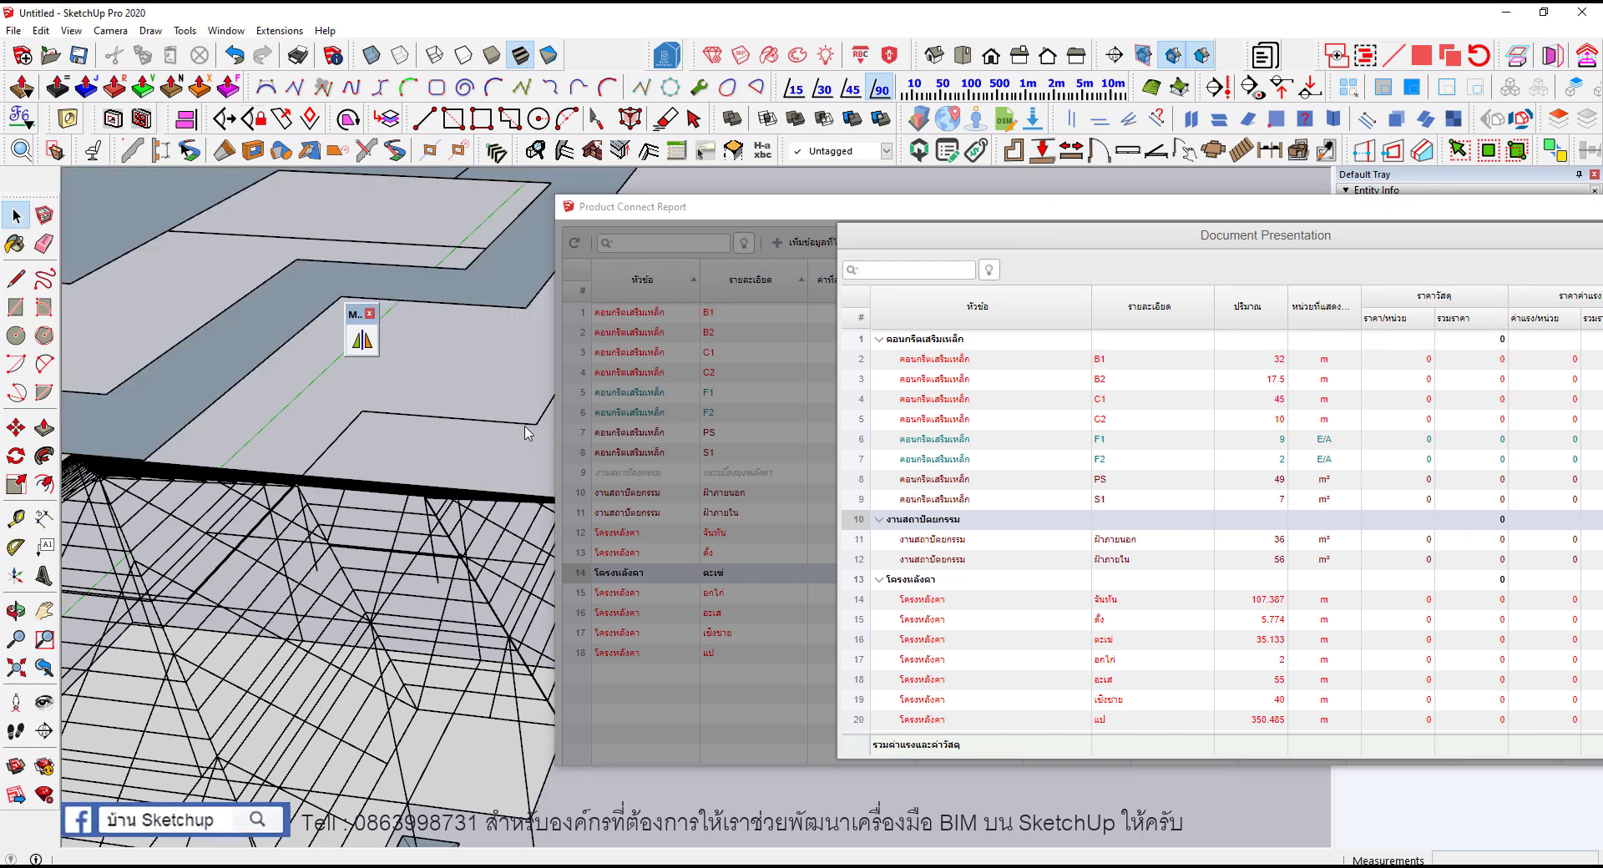
click(526, 431)
scroll(542, 427, down, 2)
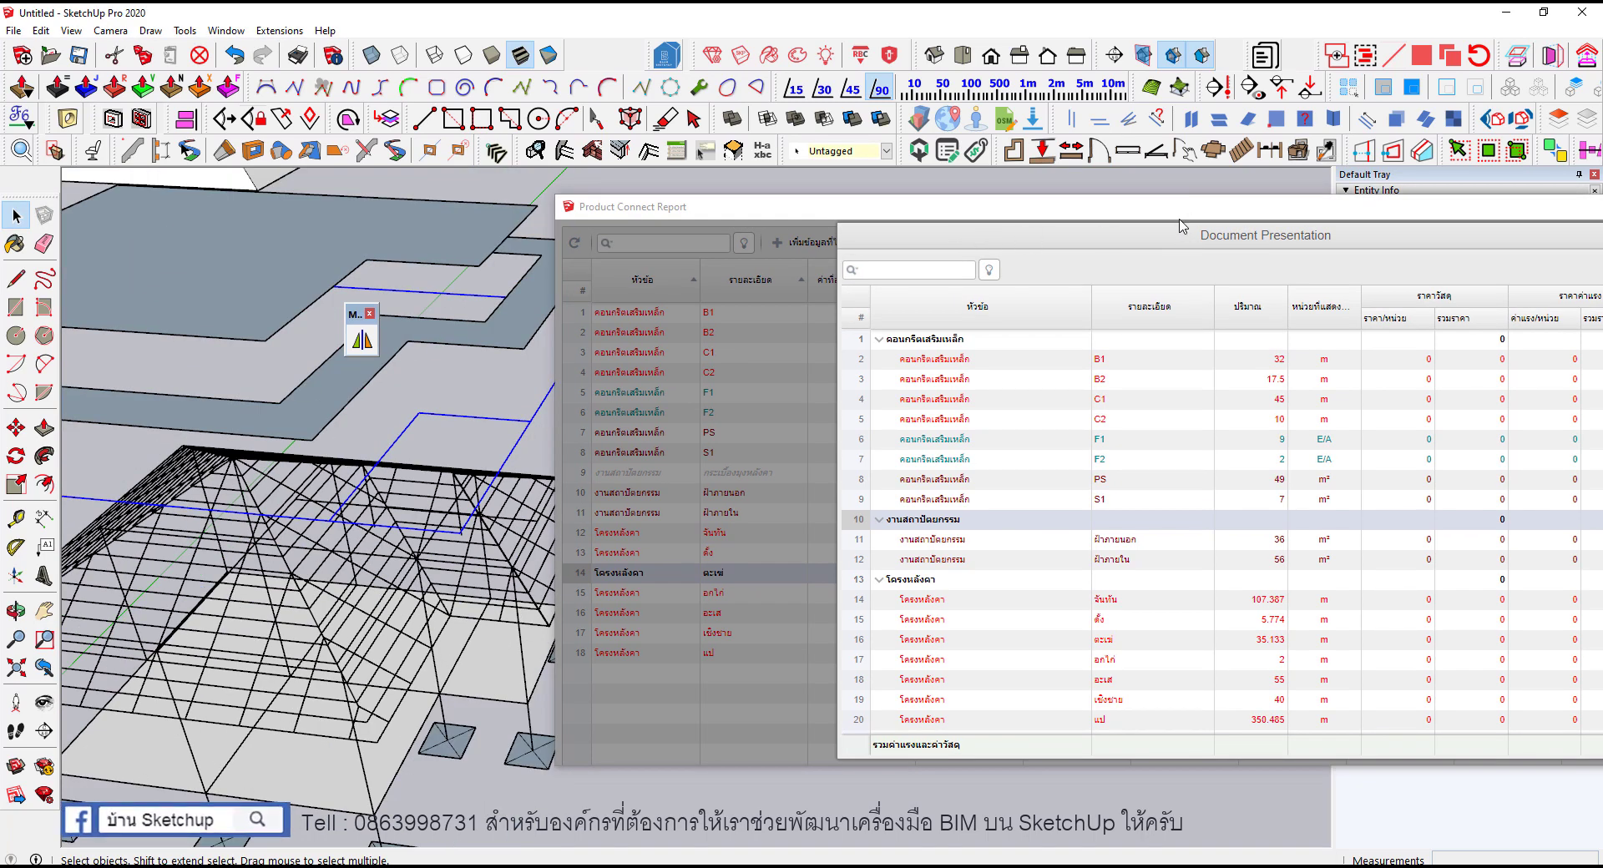
drag(1182, 227, 978, 131)
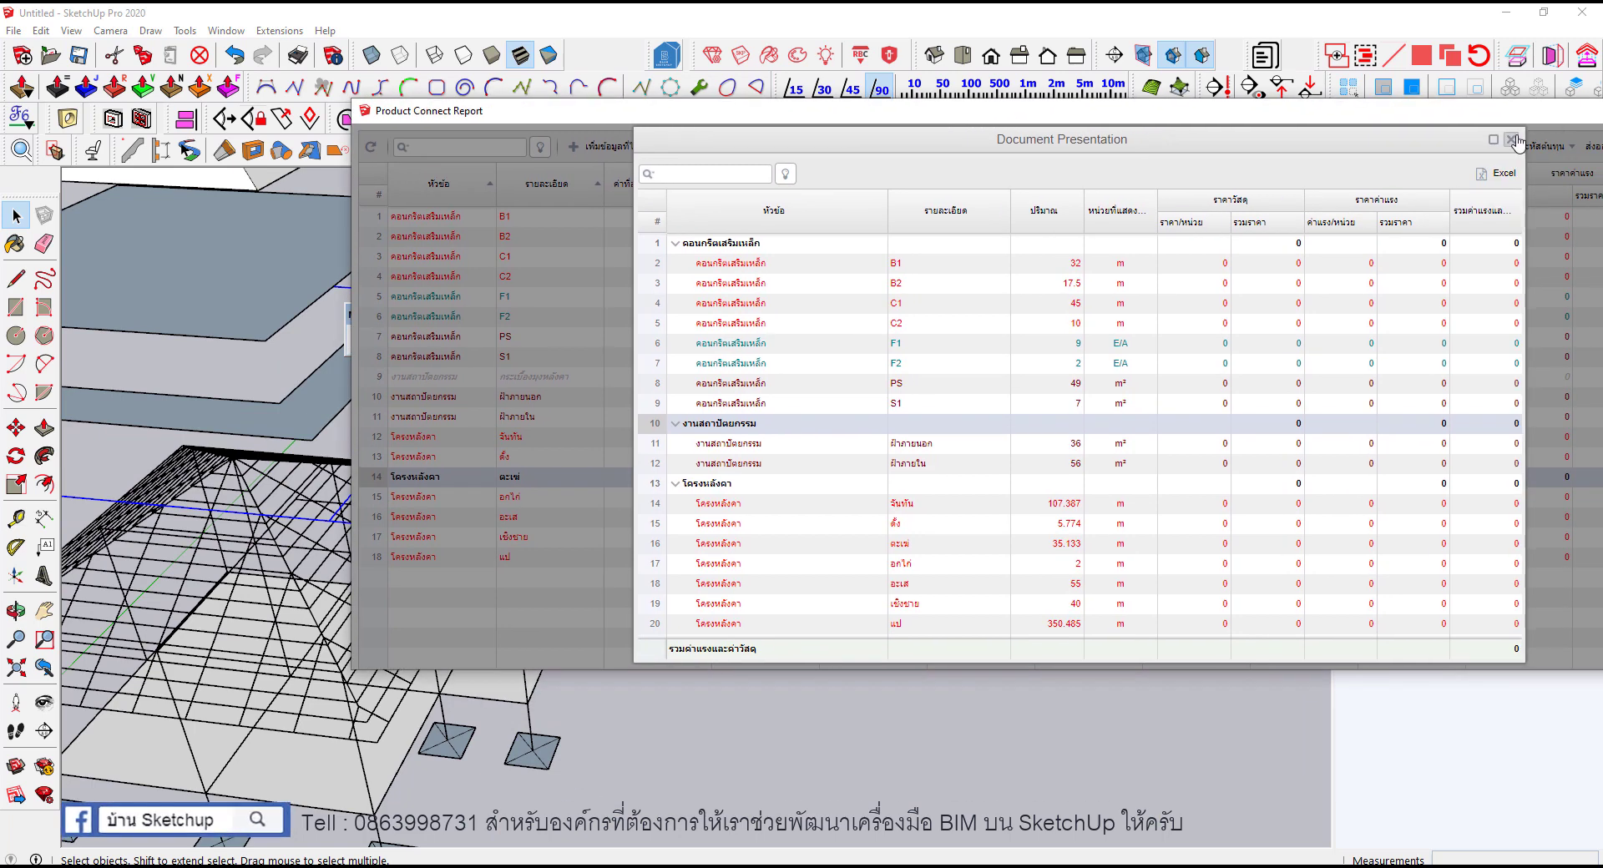
click(1511, 139)
click(752, 150)
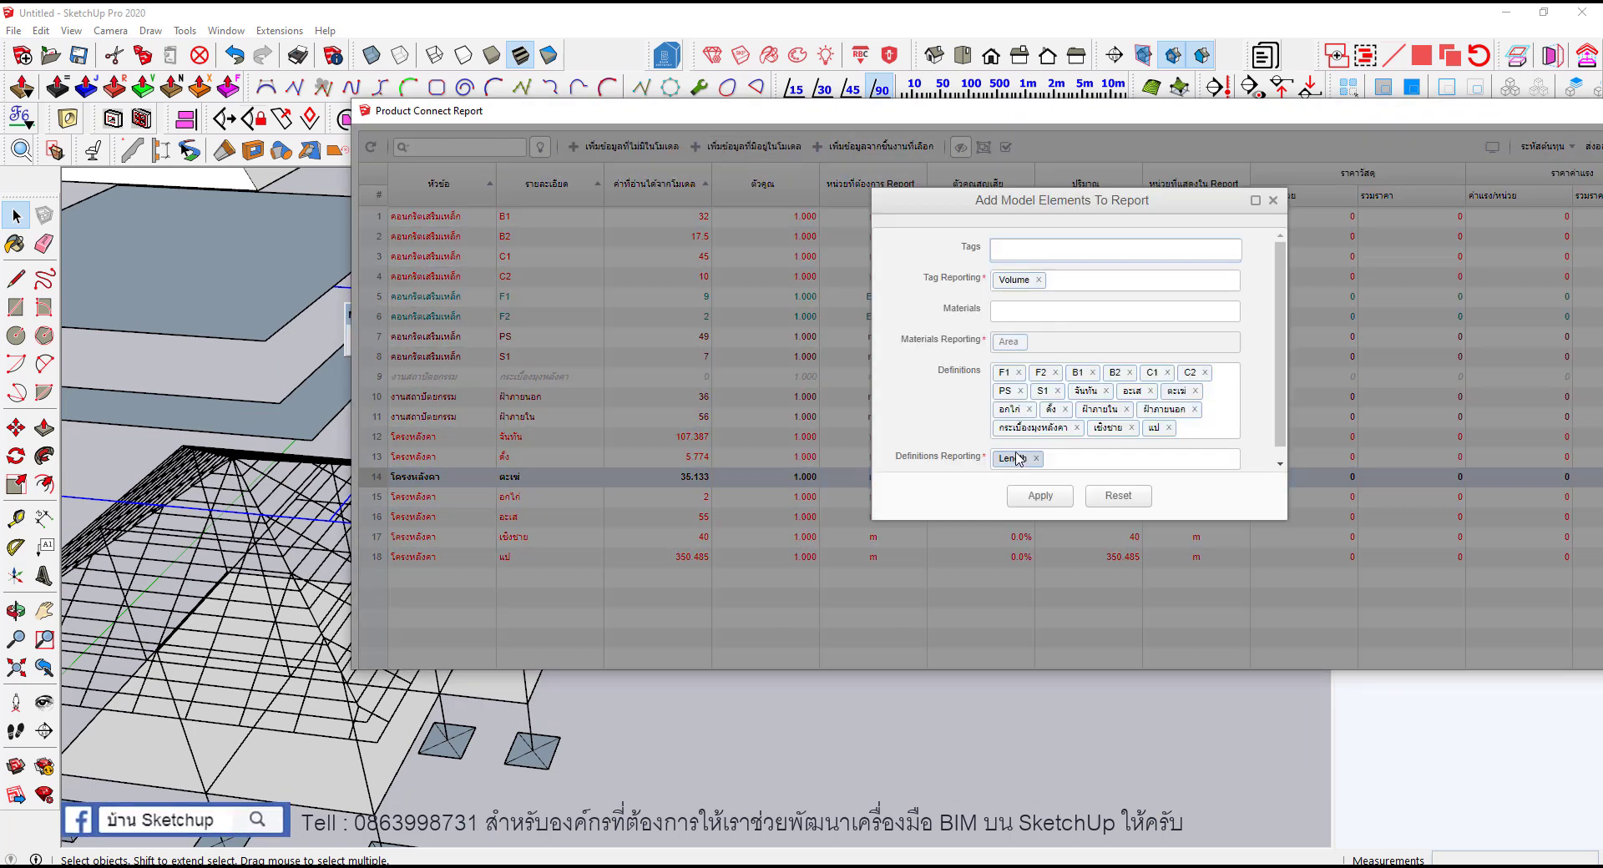
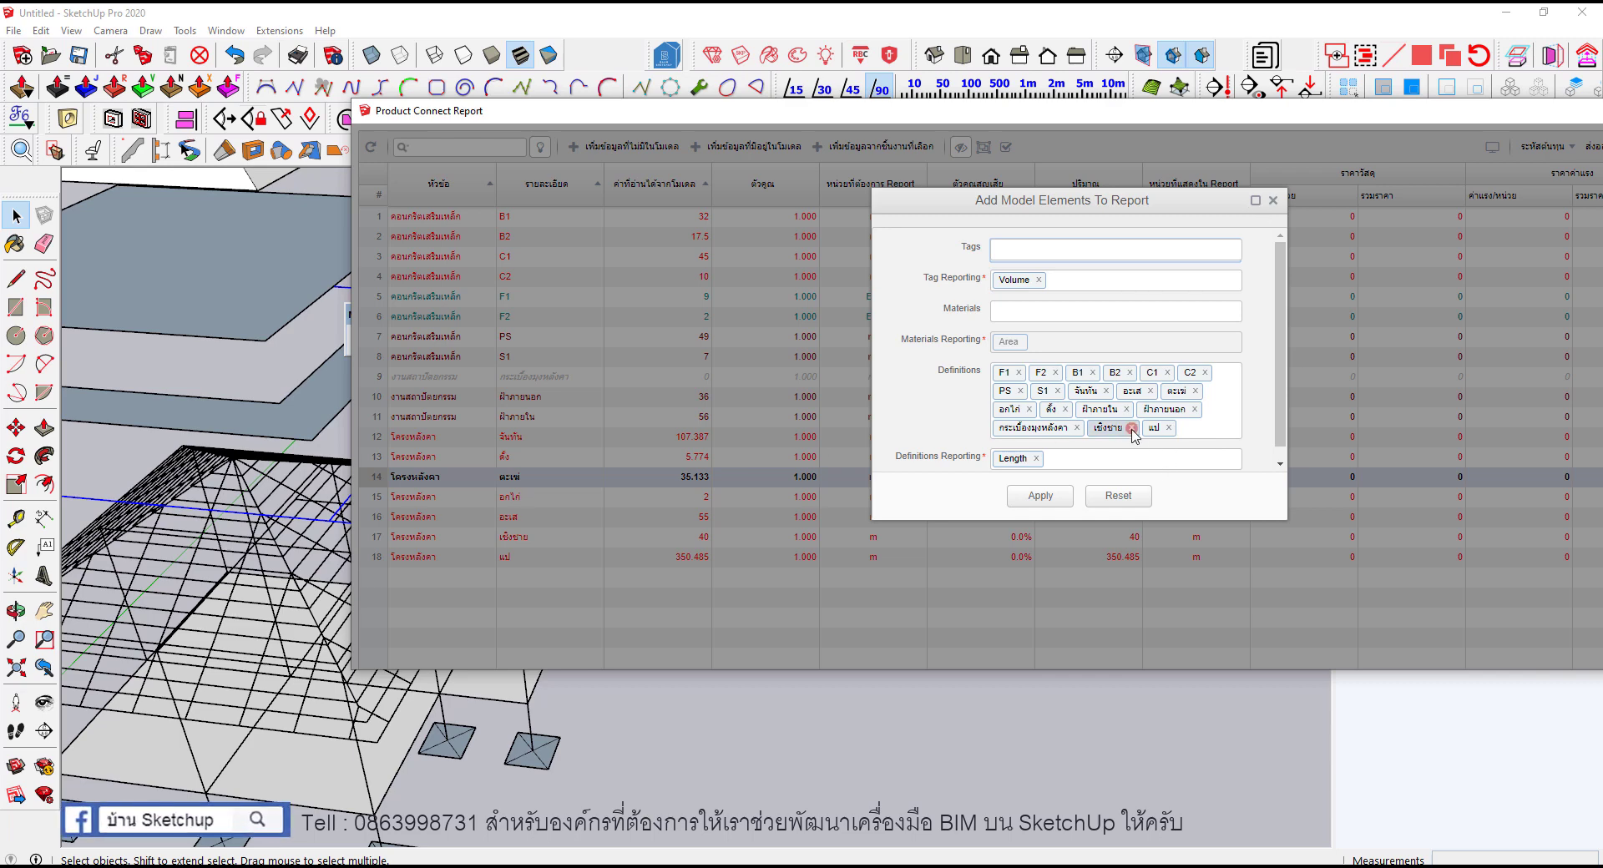
Step: Remove the เชิงชาย definition from the report's Definitions list and apply, leaving 17 rows
scroll(151, 452, down, 2)
scroll(151, 453, down, 2)
scroll(151, 452, down, 2)
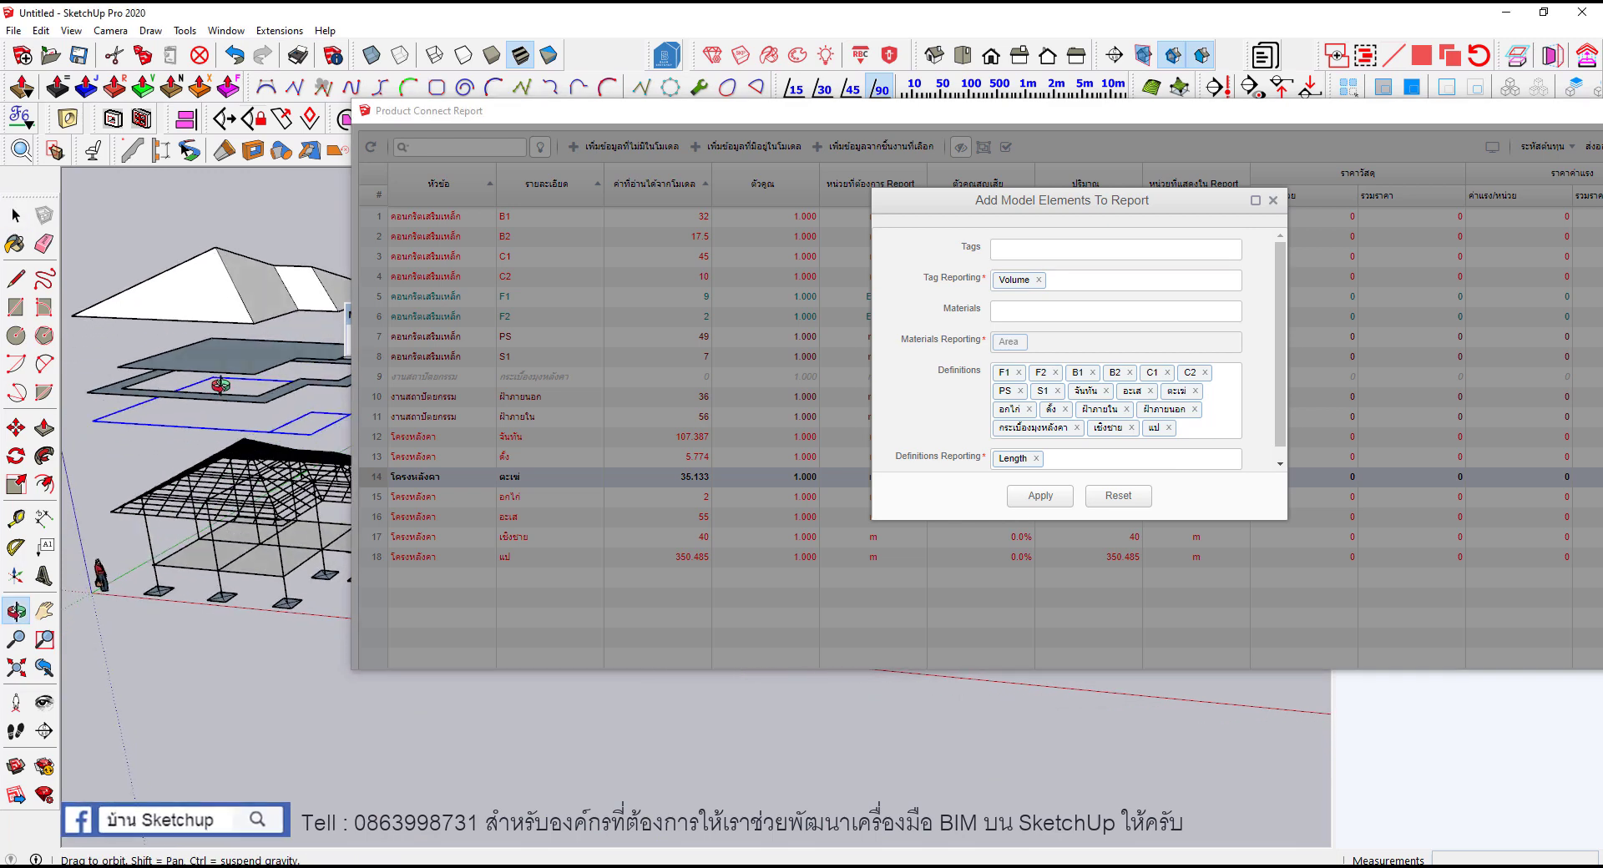
click(163, 433)
right_click(162, 433)
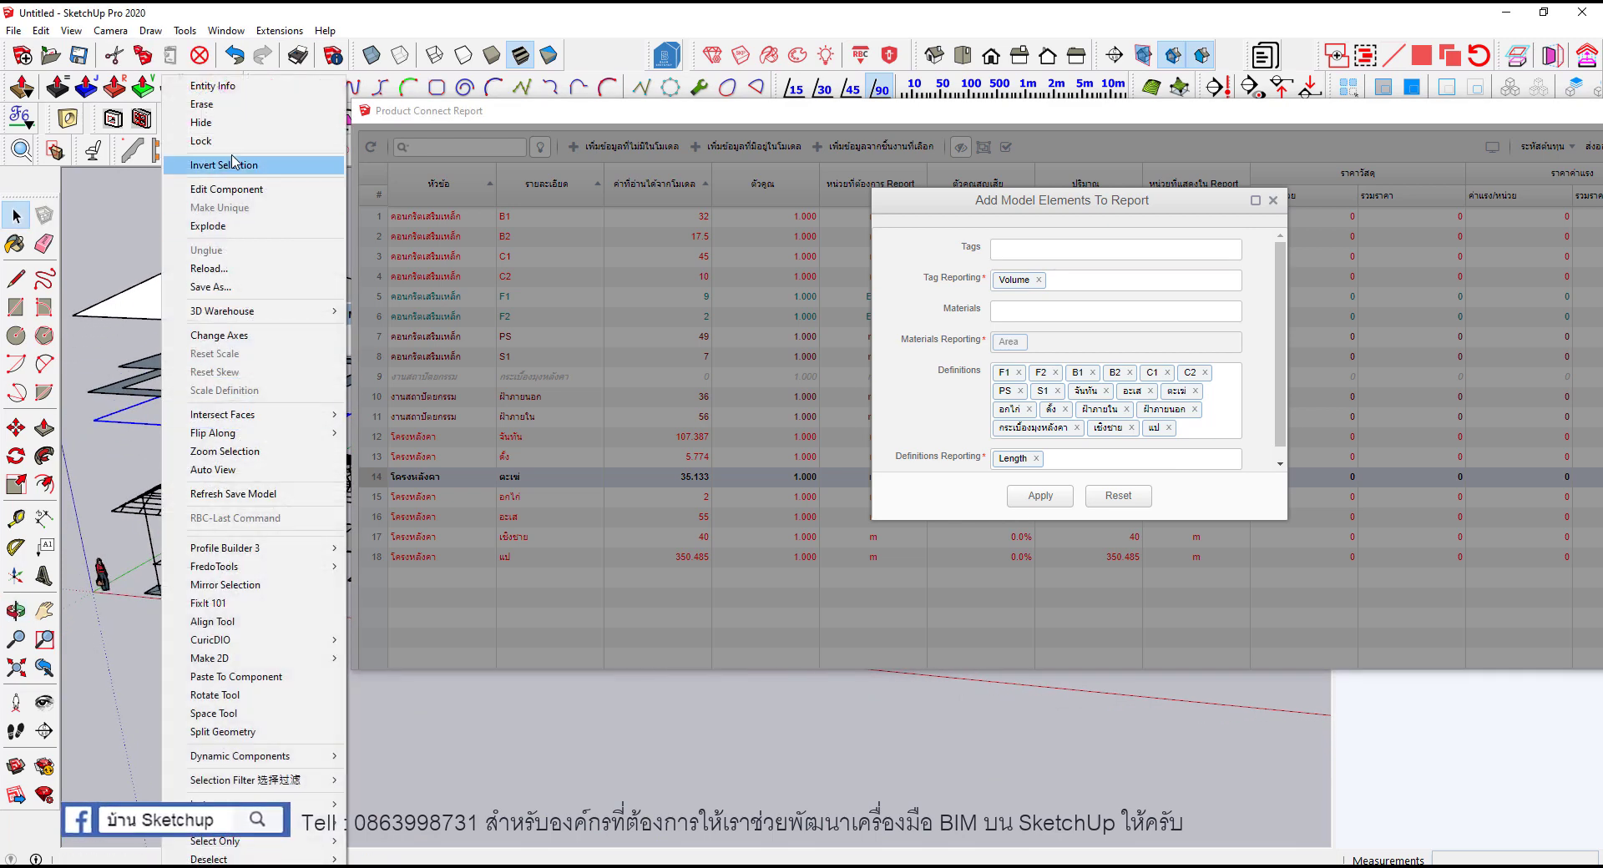
key(Escape)
click(931, 70)
drag(940, 125, 981, 250)
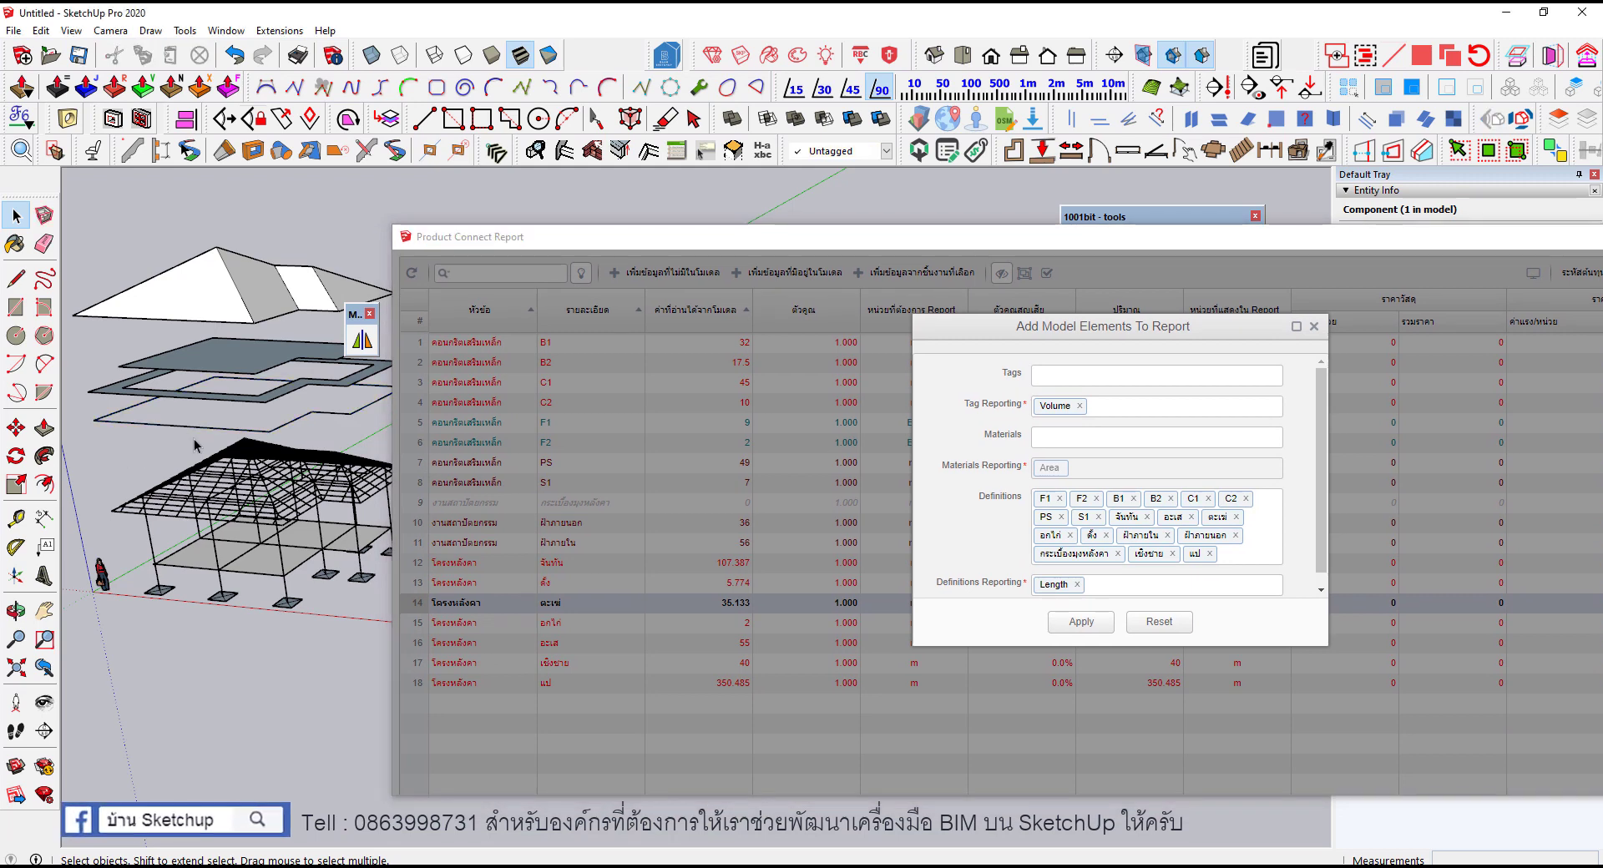
scroll(179, 447, up, 2)
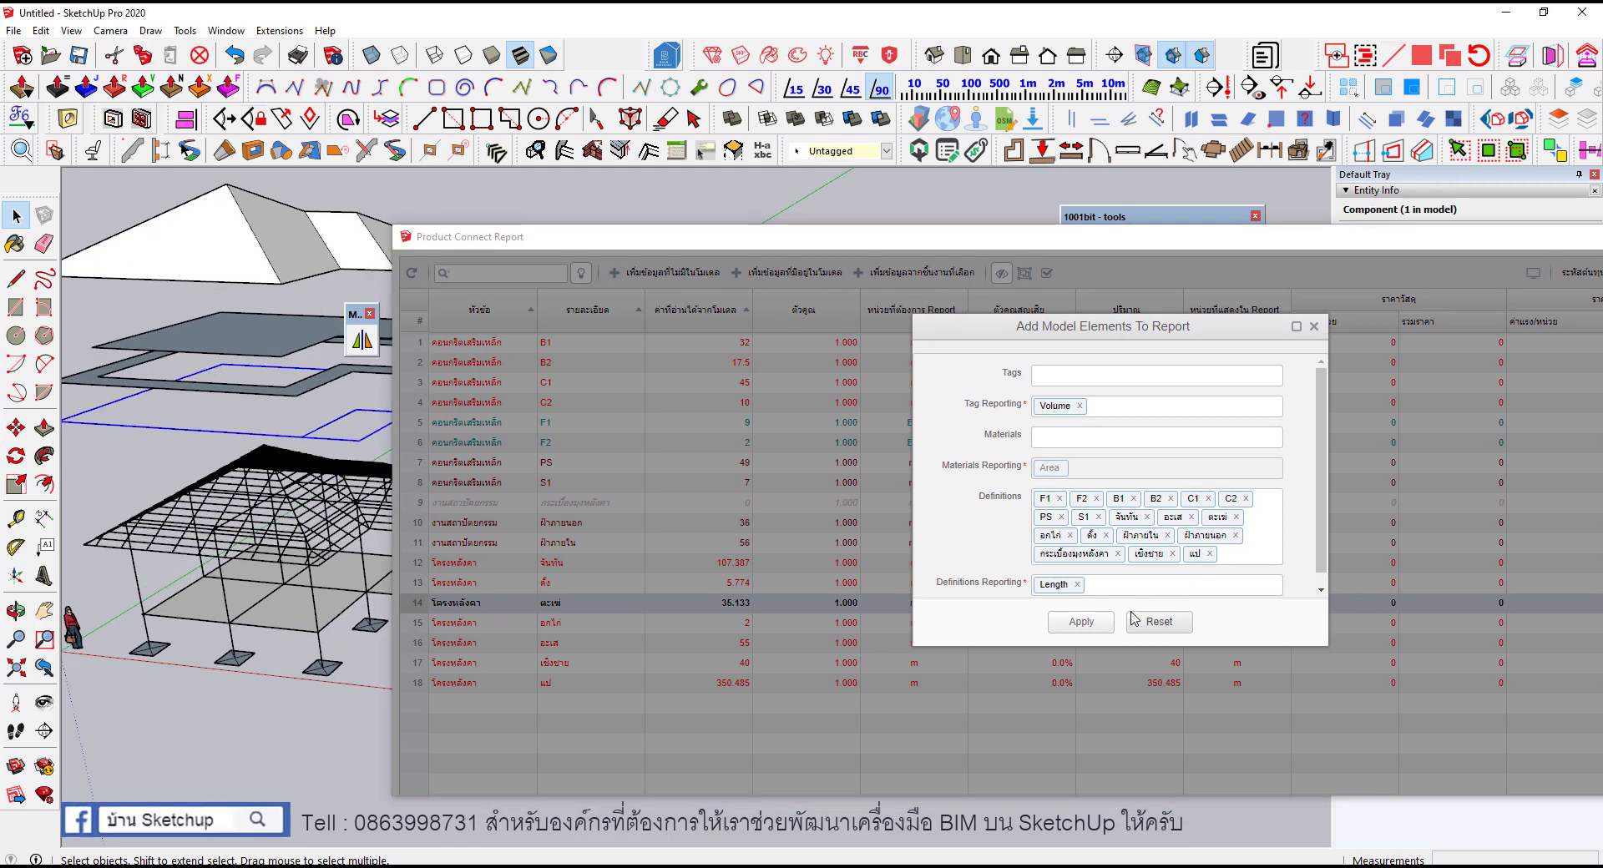
click(1173, 554)
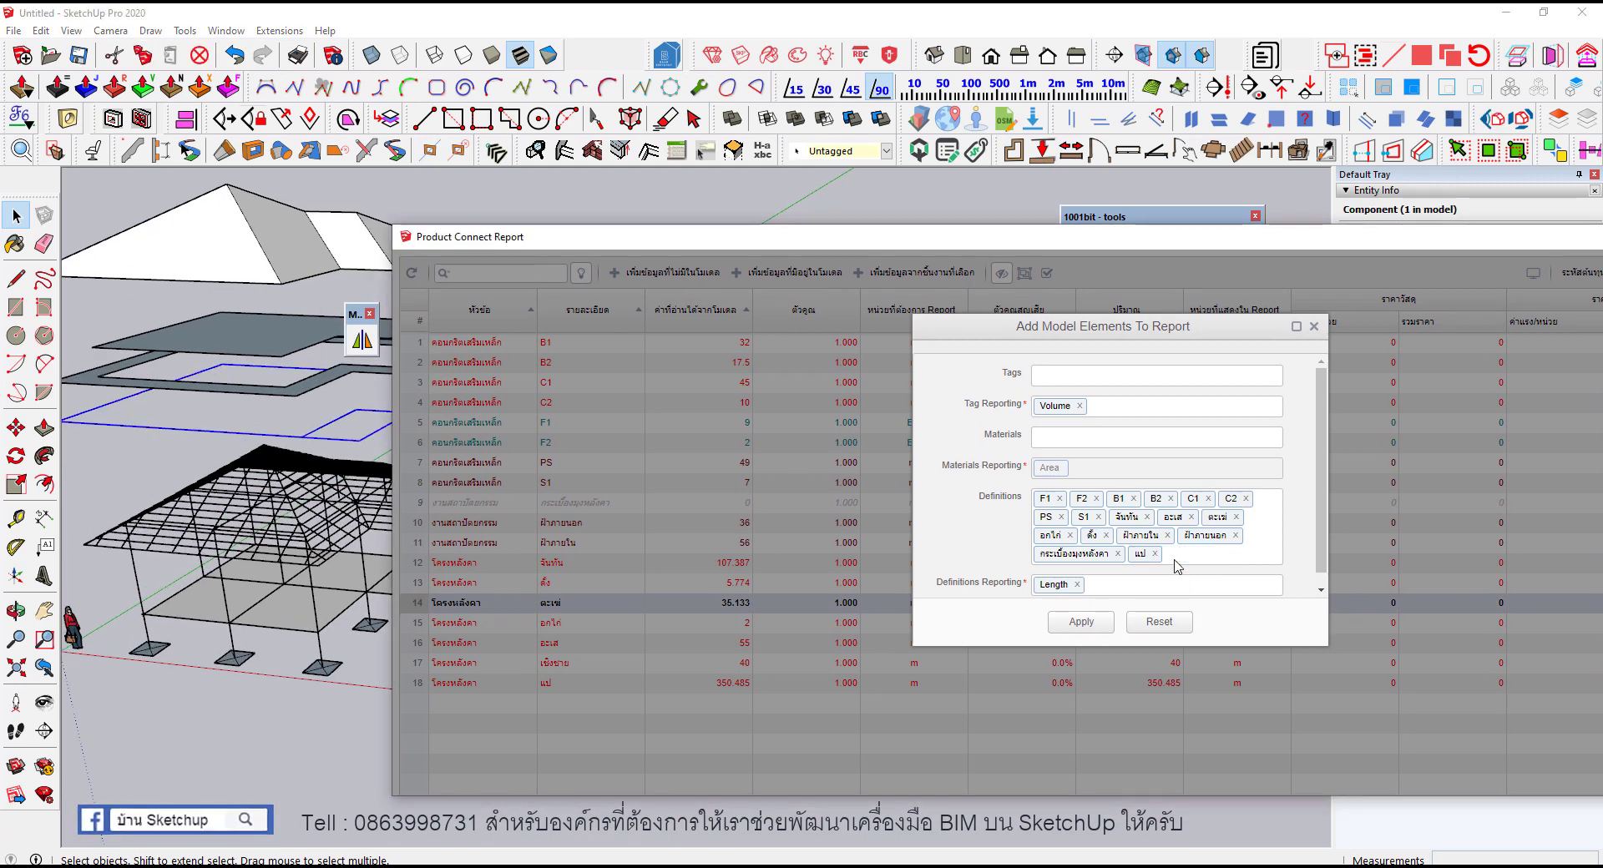
click(1081, 619)
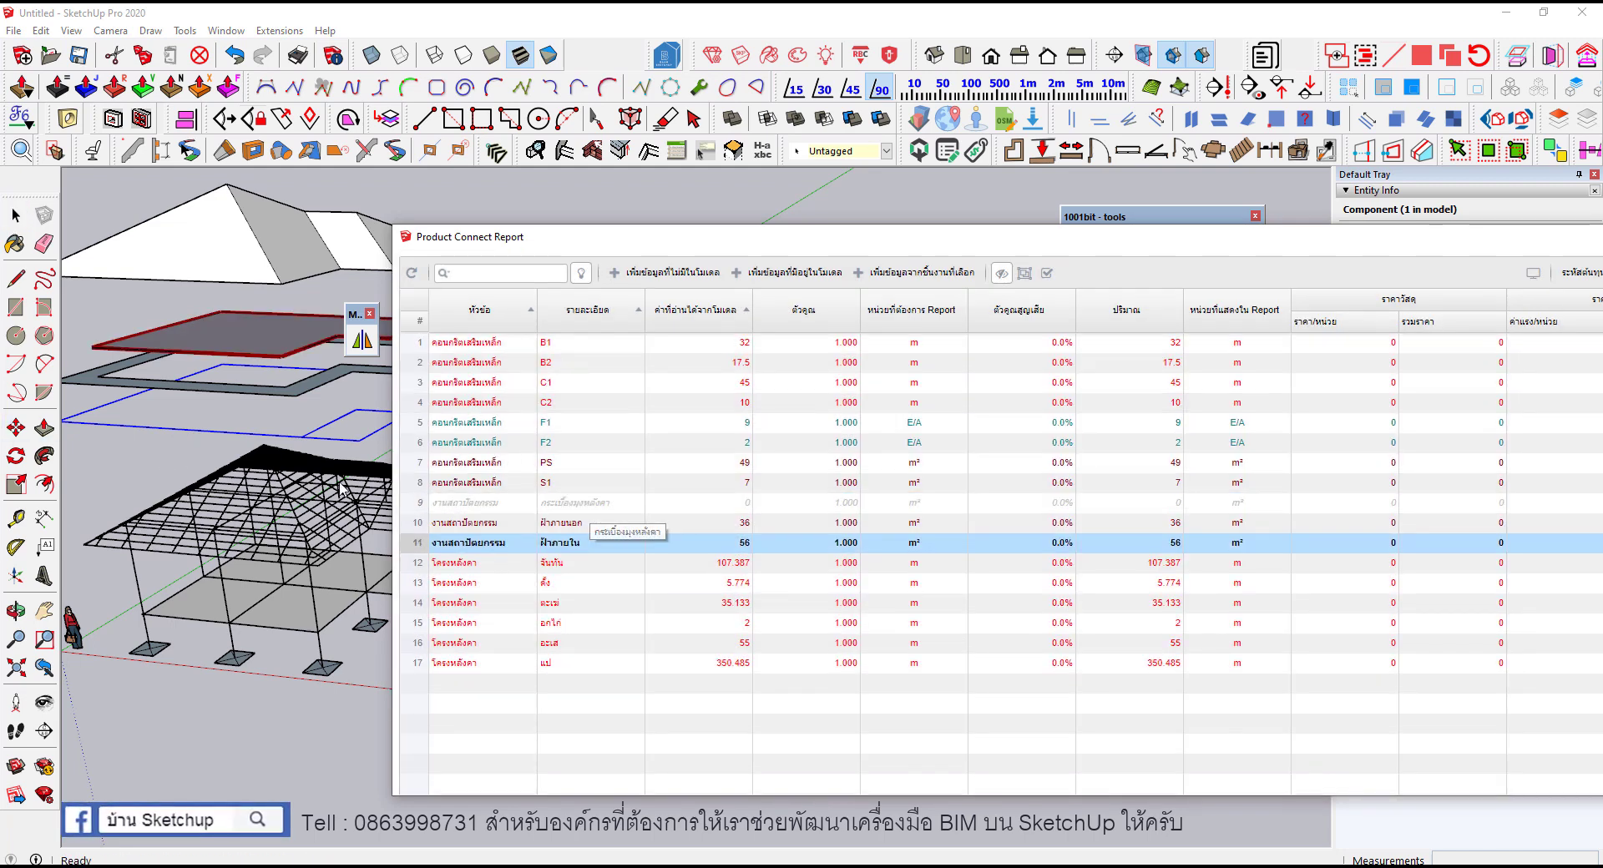
Step: Add the selected eave element back into the report and apply it
click(156, 460)
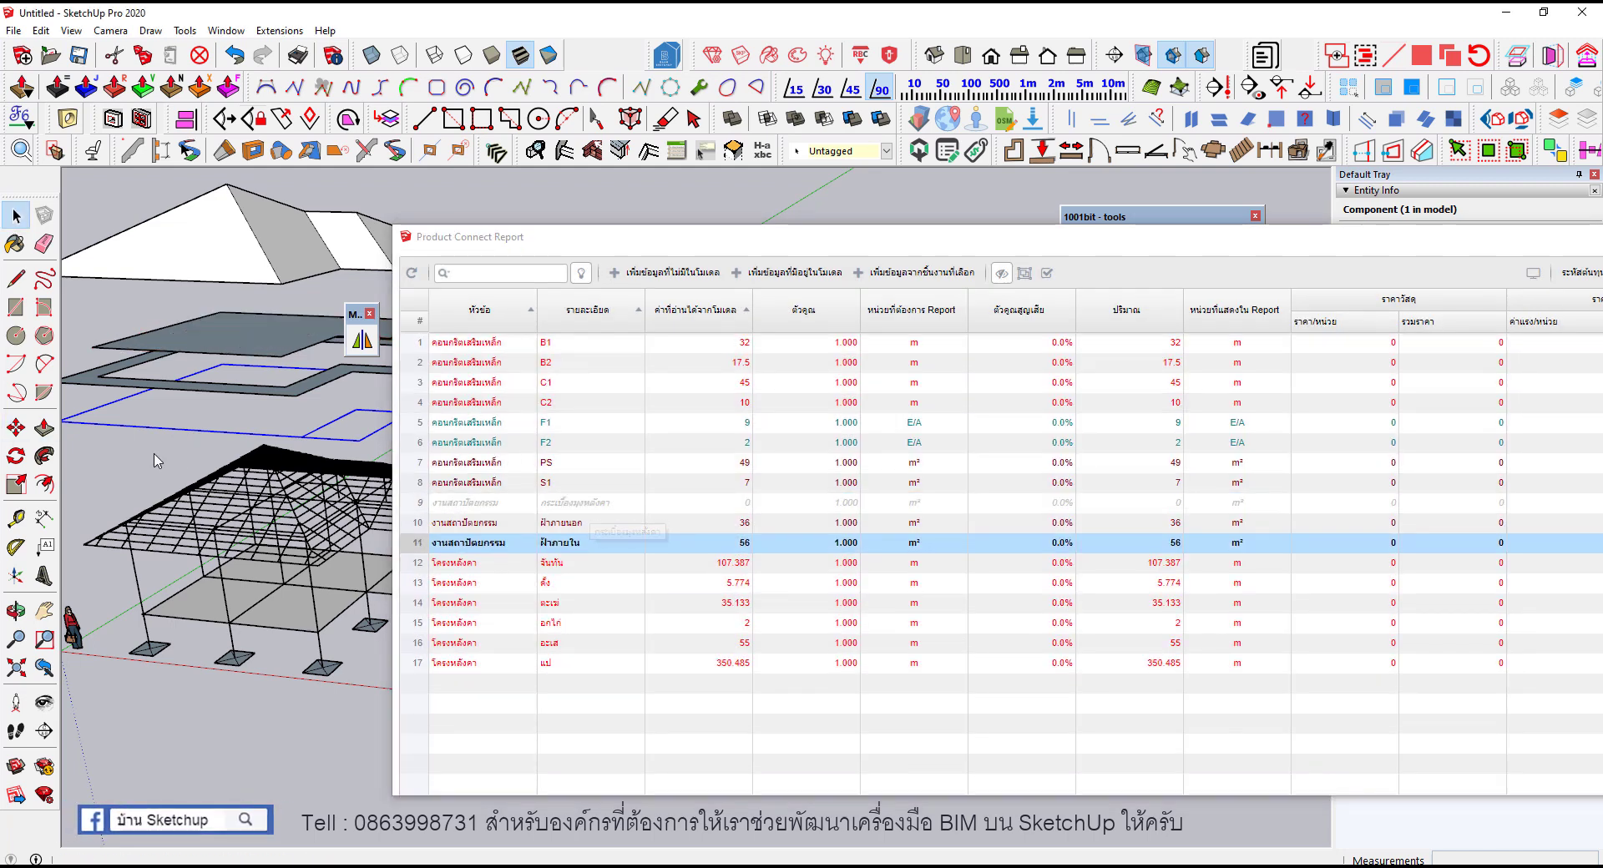
click(923, 275)
click(1069, 622)
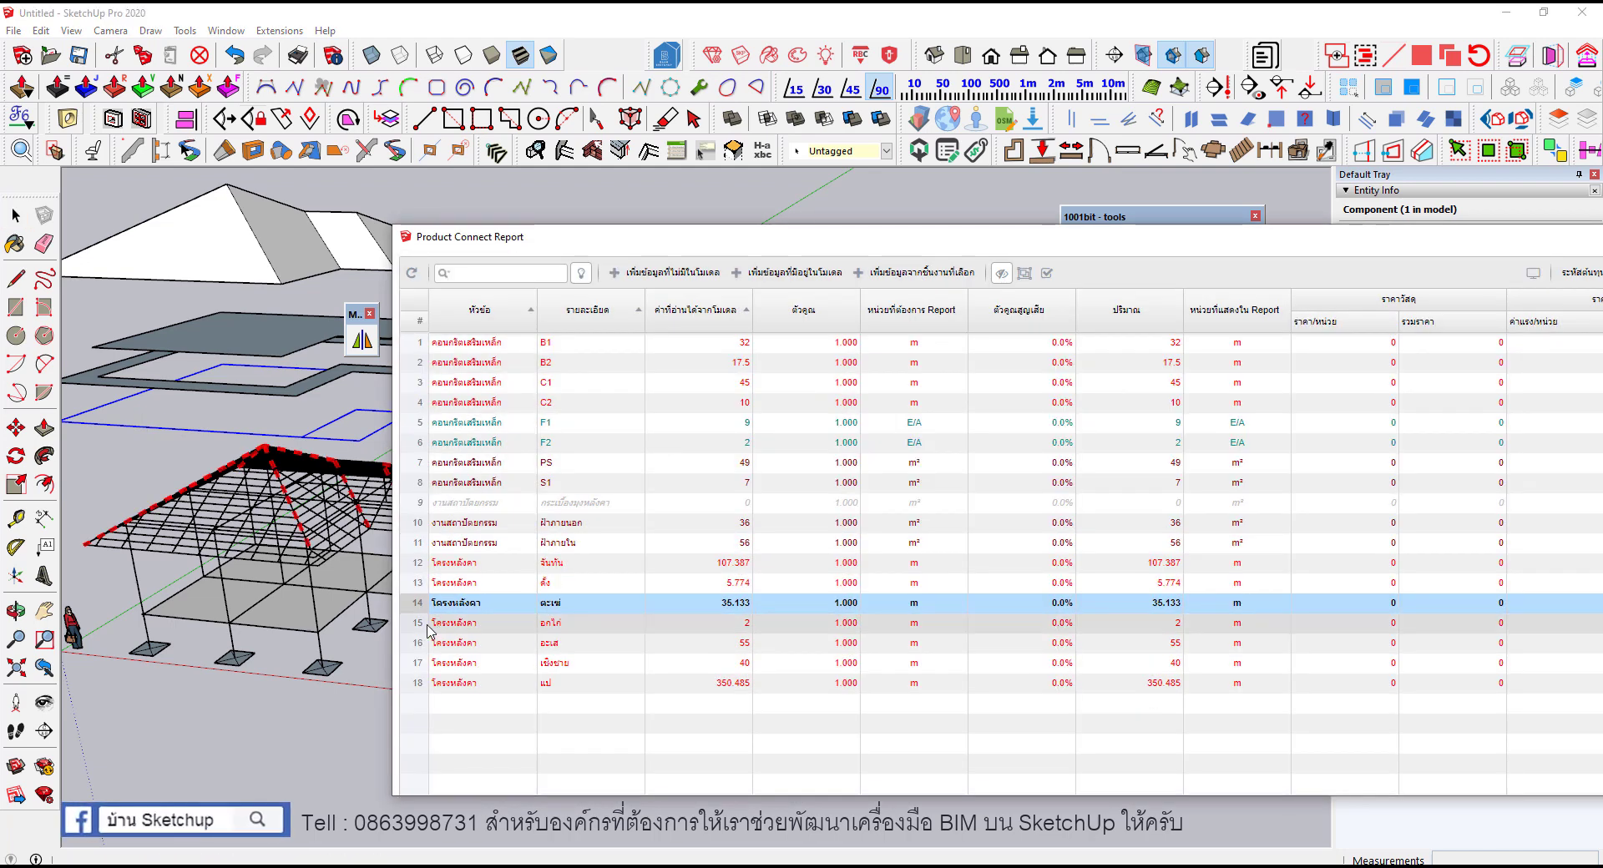
Step: Change the 40 m เชิงชาย row's category to งานสถาปัตยกรรม
double_click(476, 668)
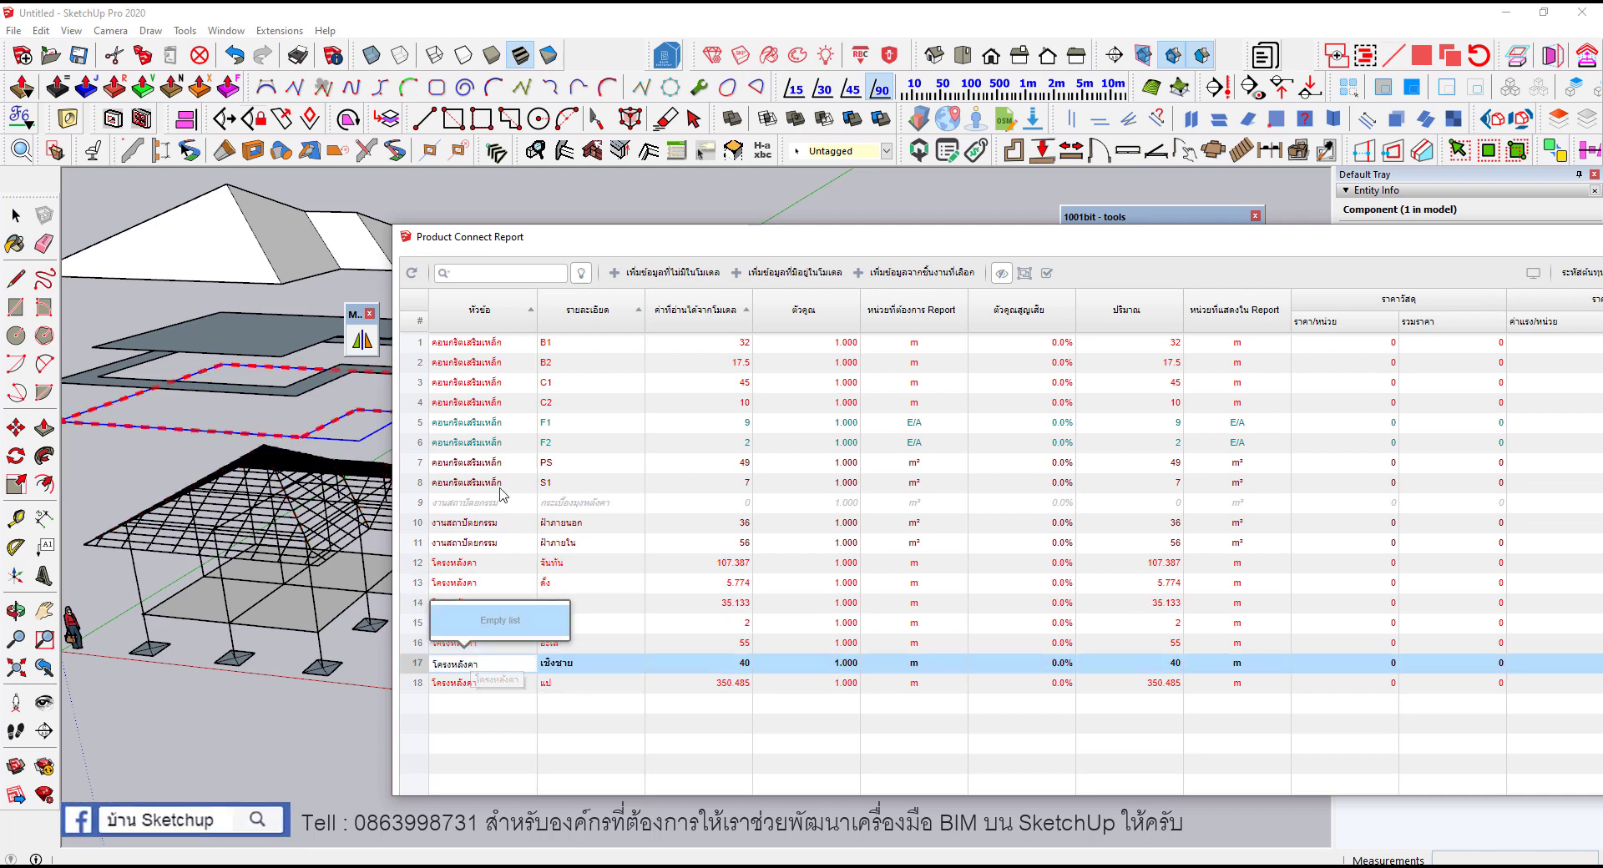
double_click(474, 524)
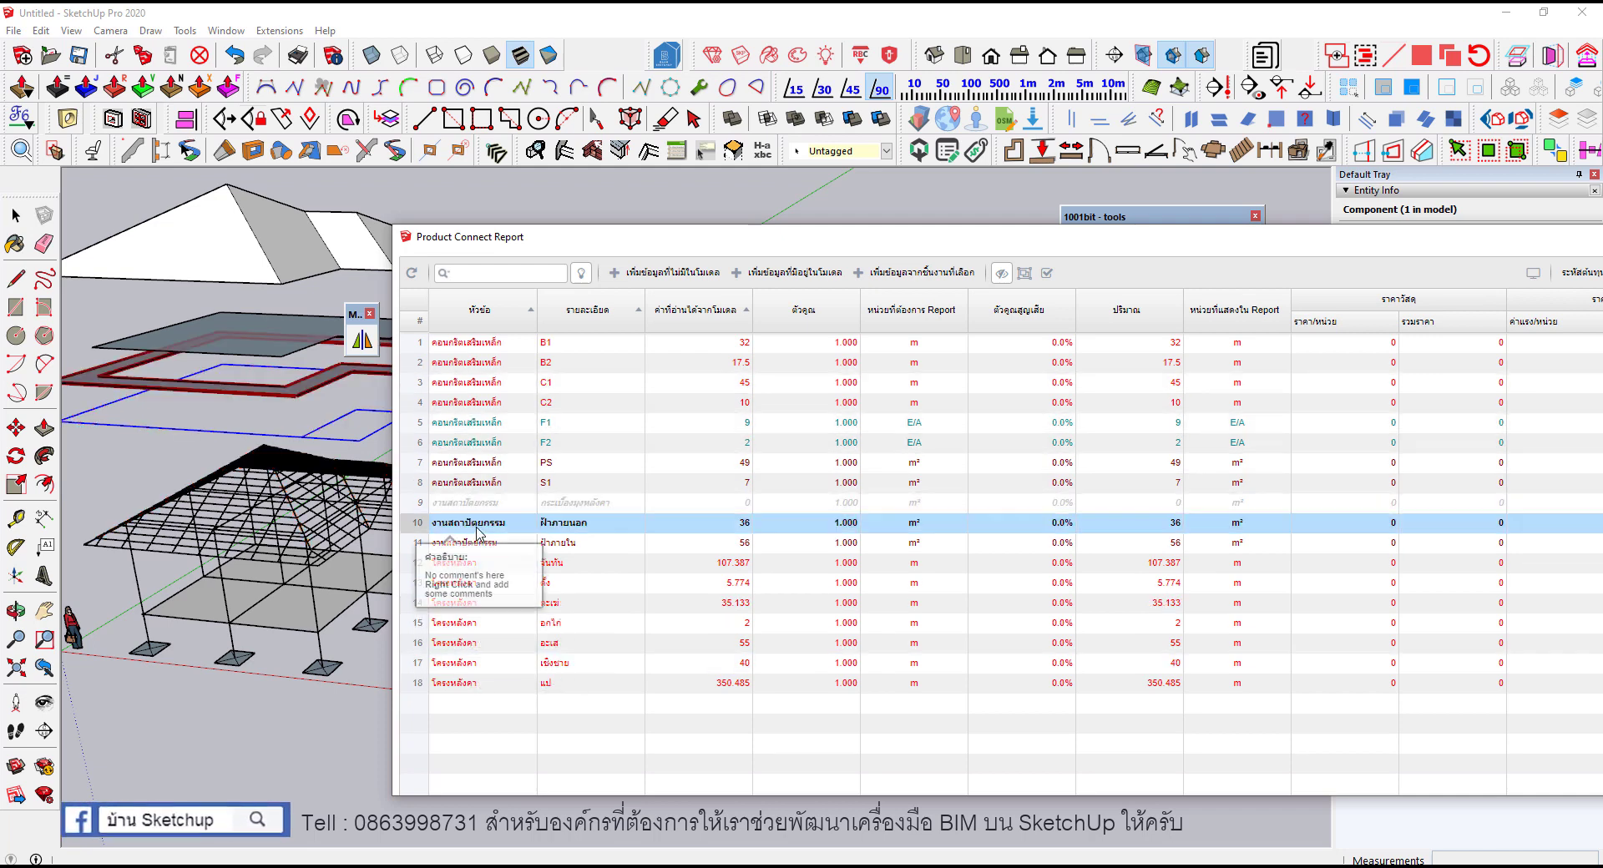
double_click(472, 663)
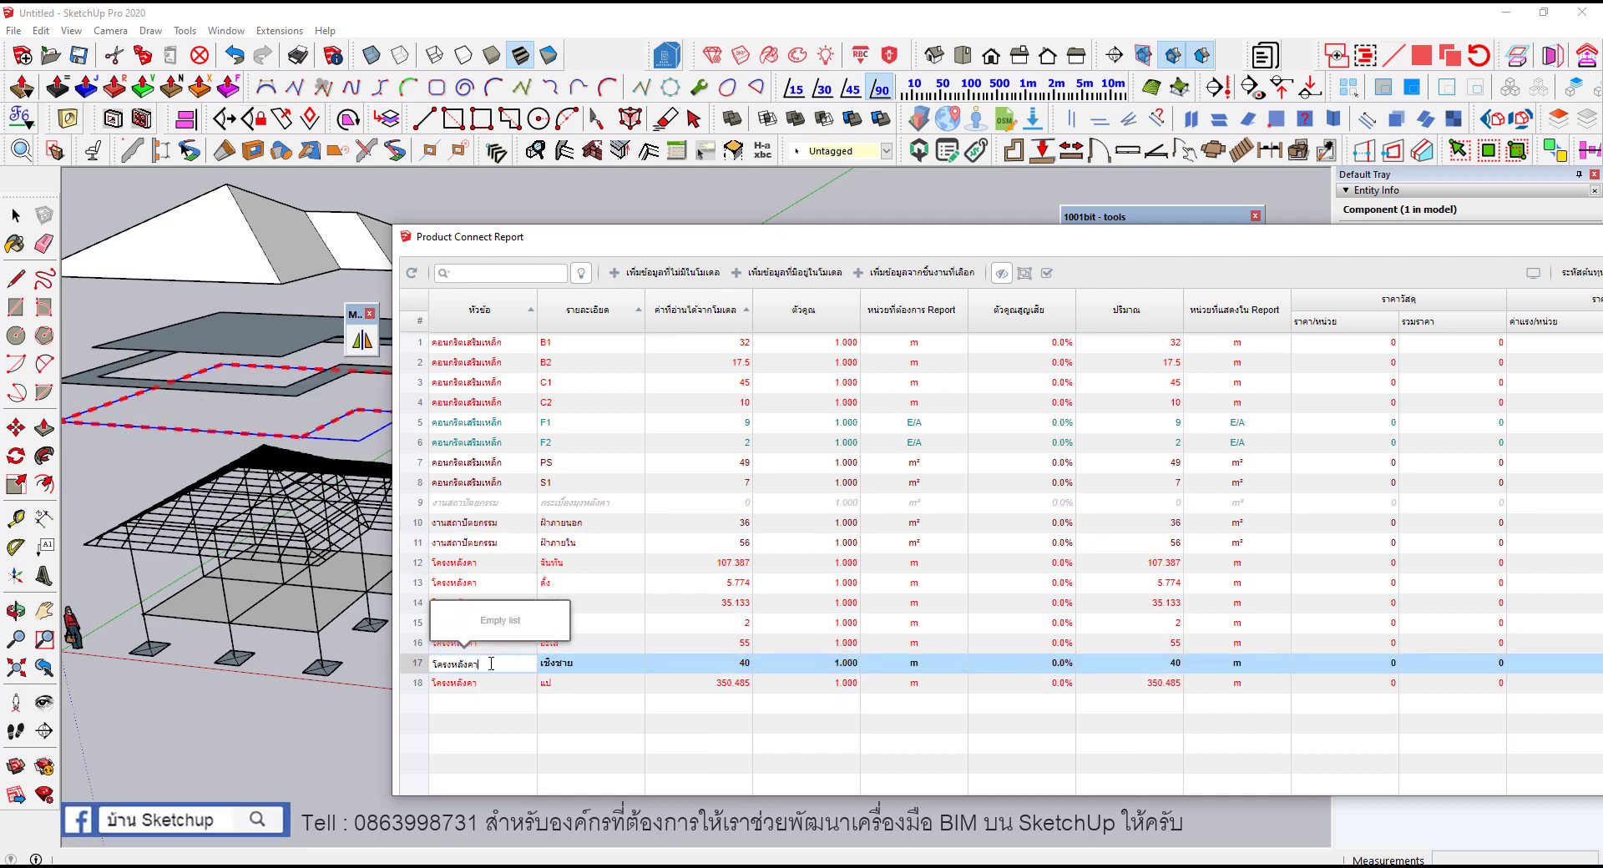
text(งานสถาปัตยกรรม)
key(Return)
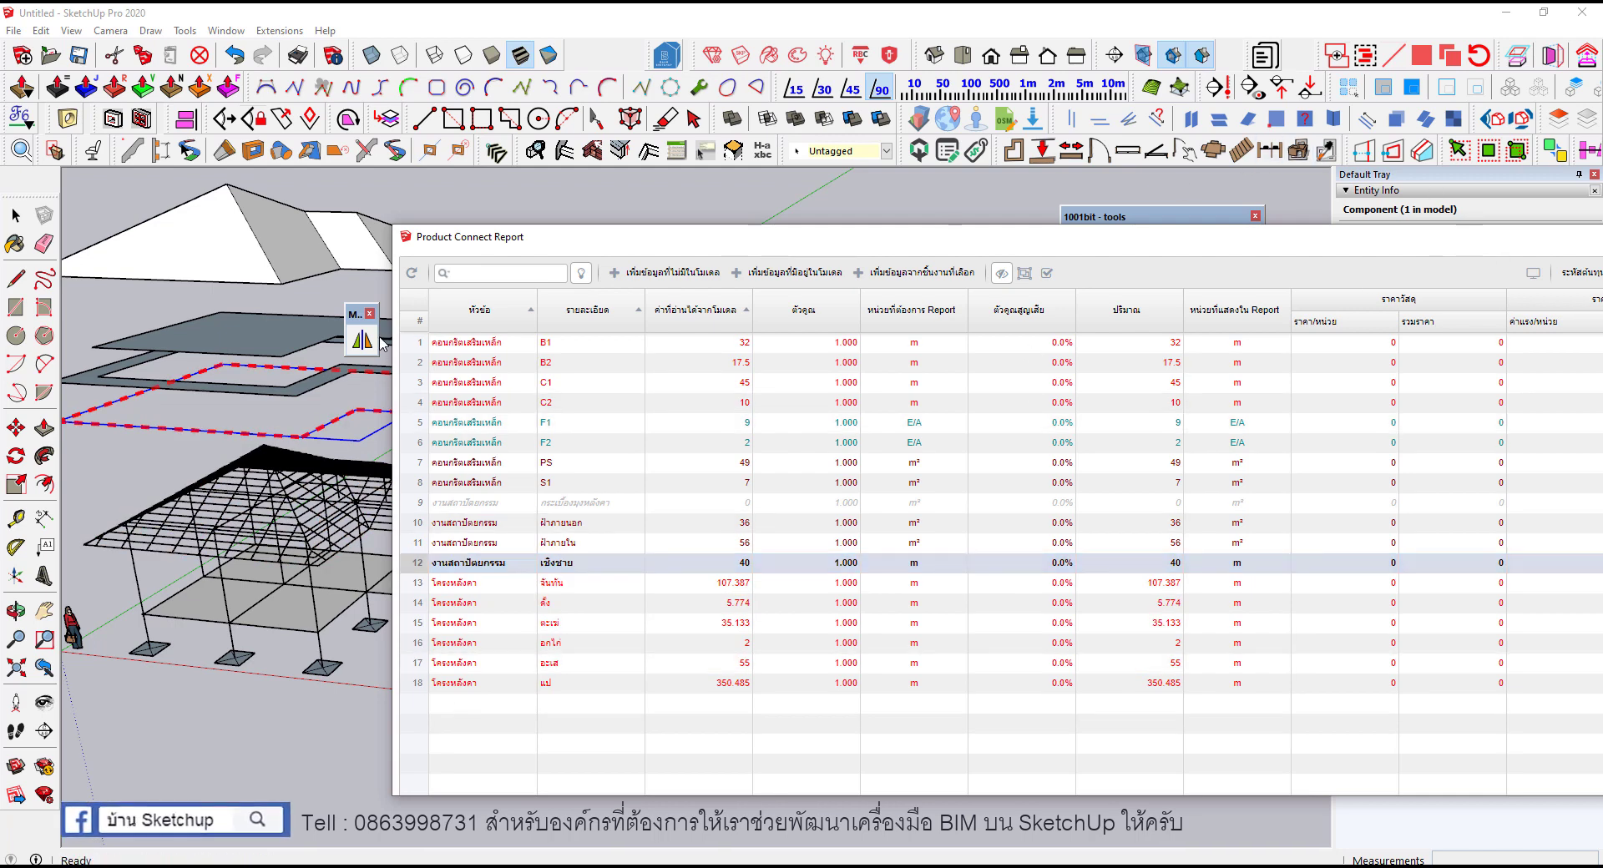
Step: Highlight the อกไก่ row's element and filter the report to the selection
click(411, 277)
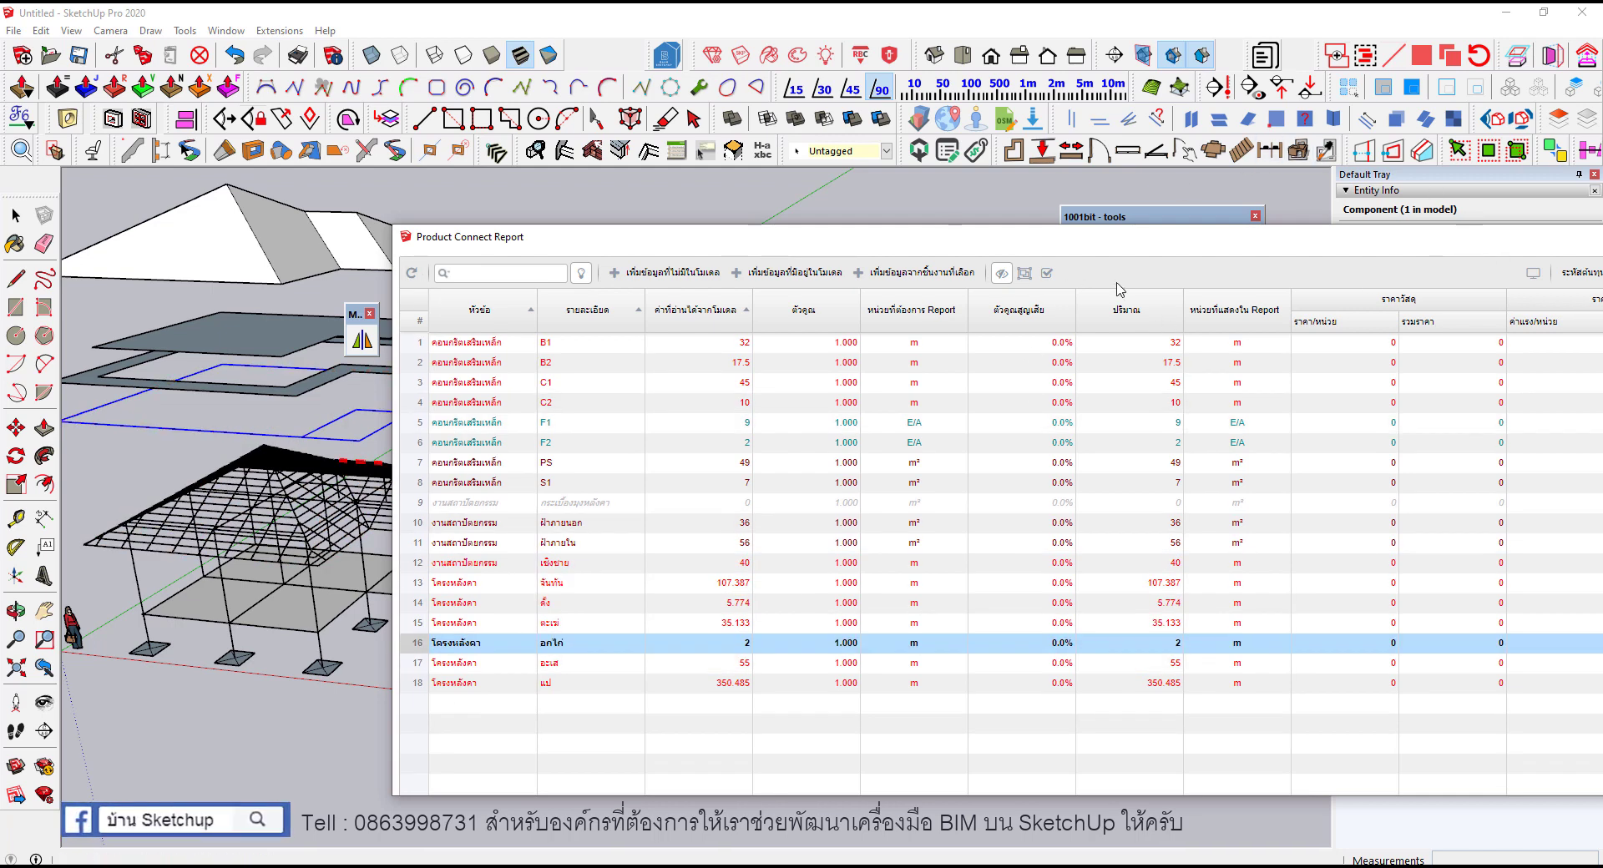
click(1024, 273)
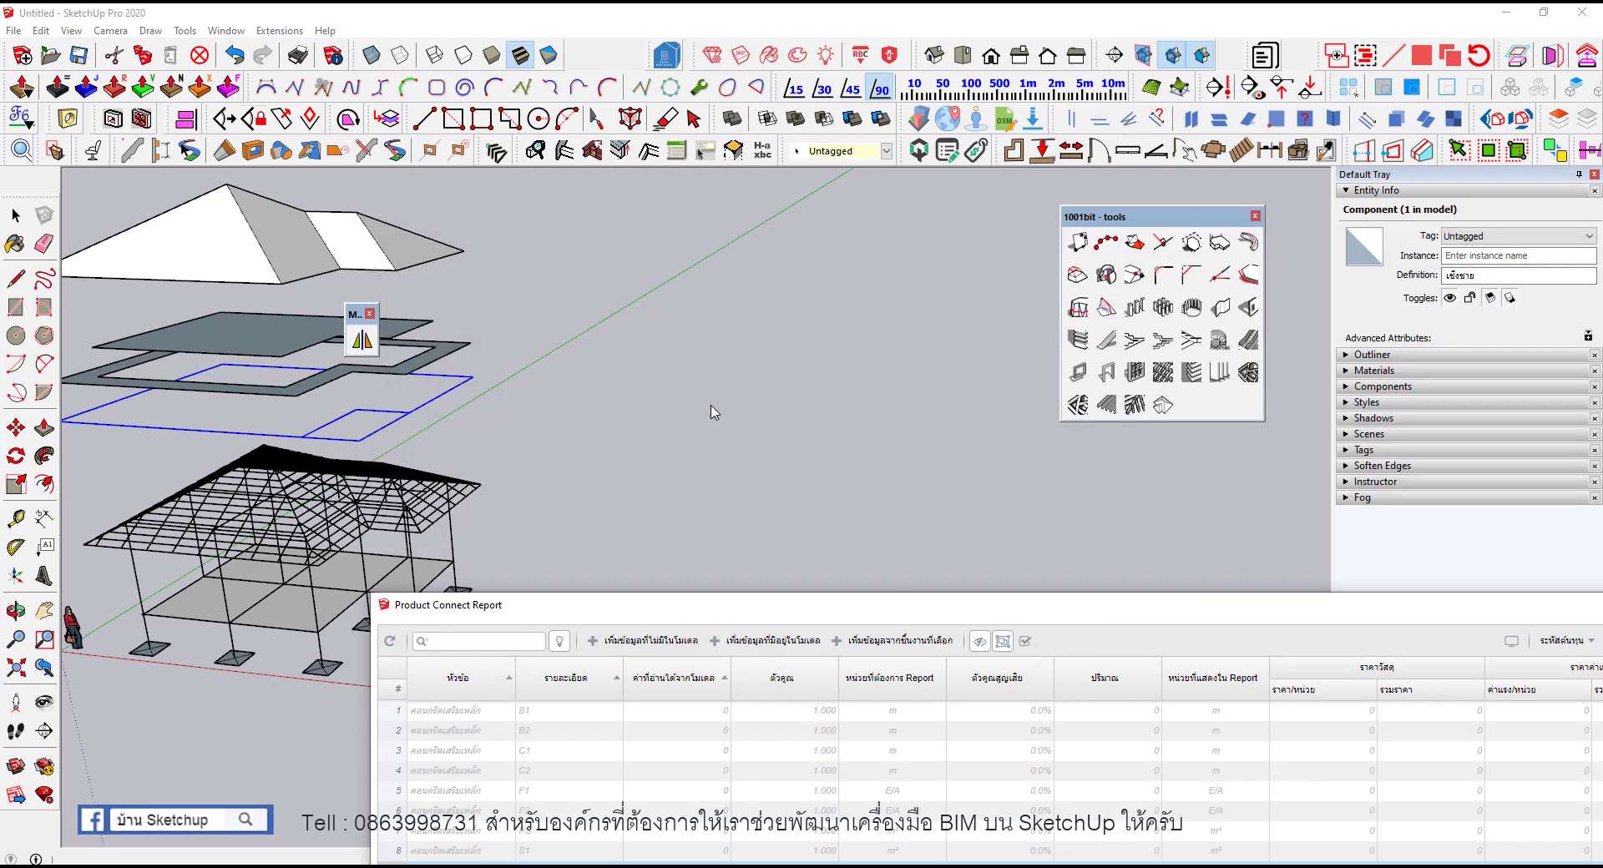
scroll(714, 413, down, 1)
Step: Clear the model selection and refresh the report quantities for all rows
click(769, 396)
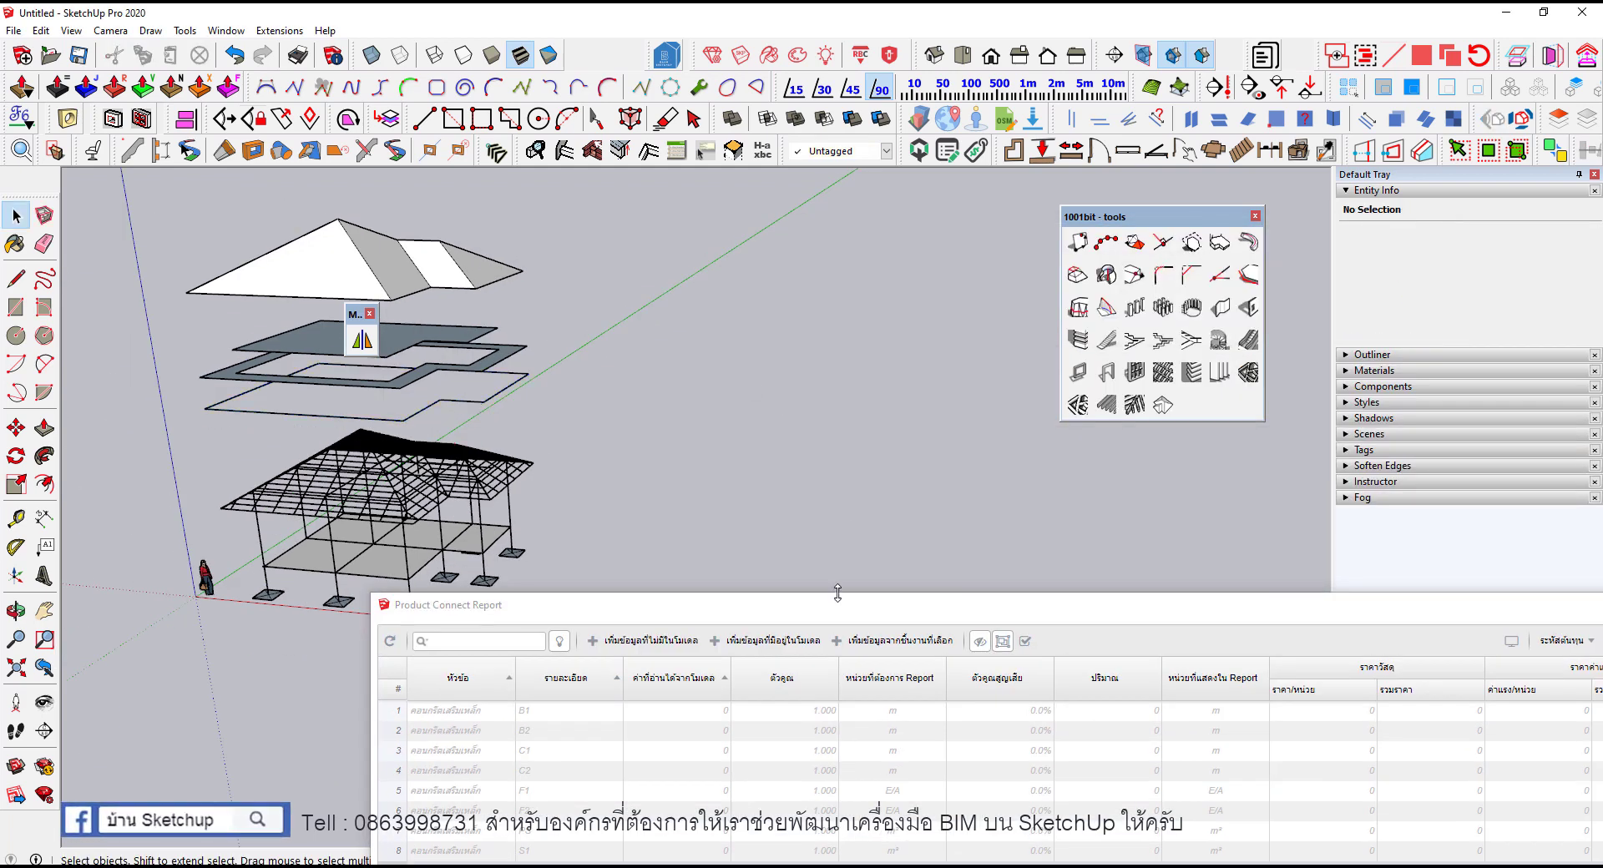
drag(829, 615, 820, 518)
click(386, 545)
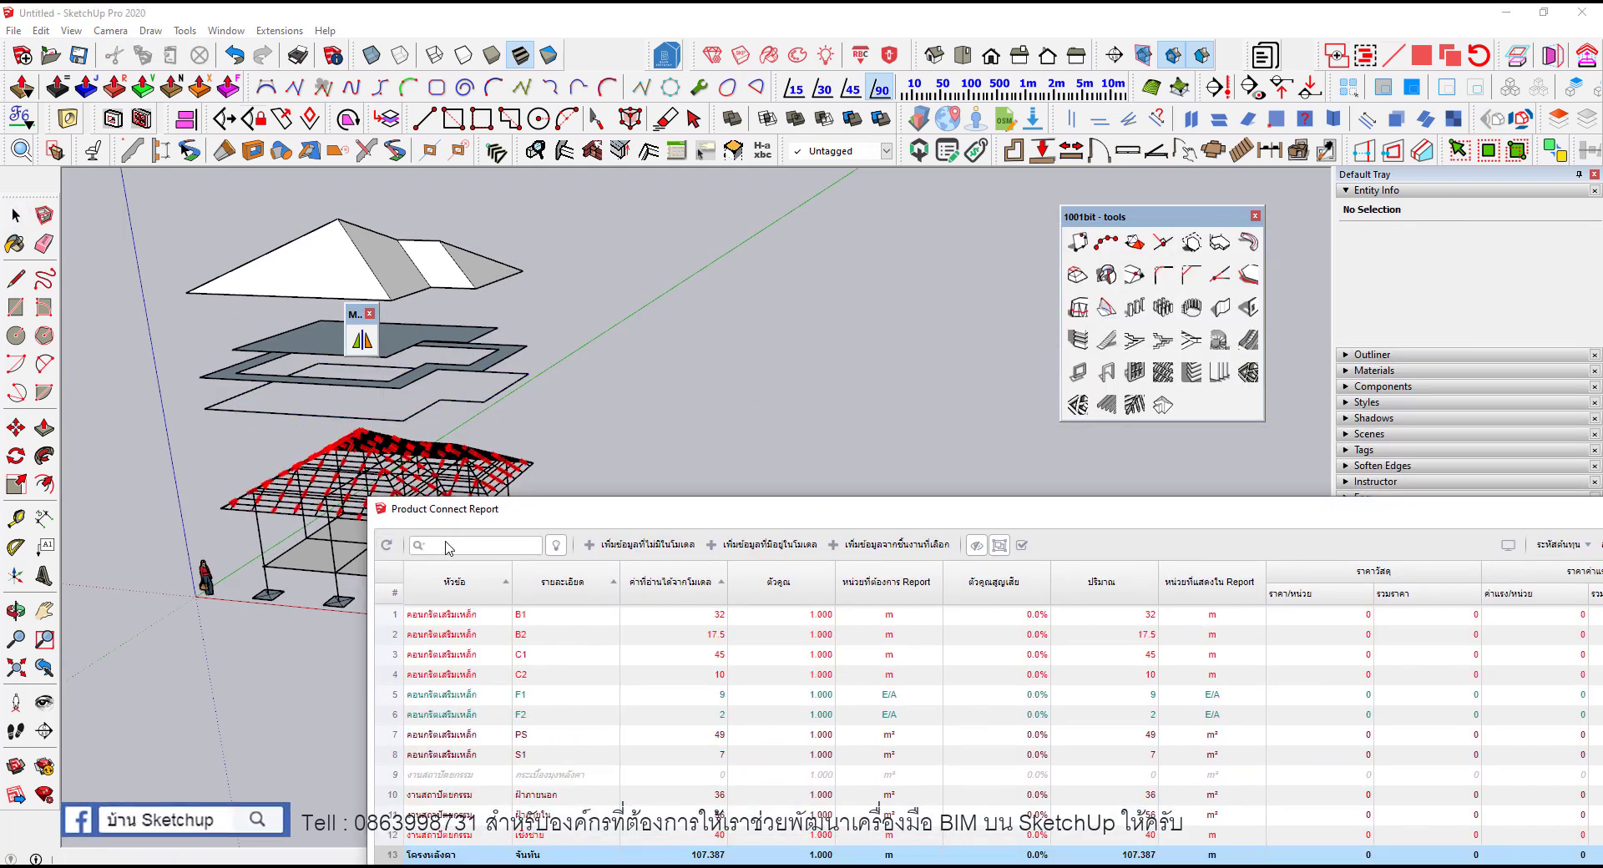
Step: Review the grouped Document Presentation summary at full size, then close it
click(1507, 544)
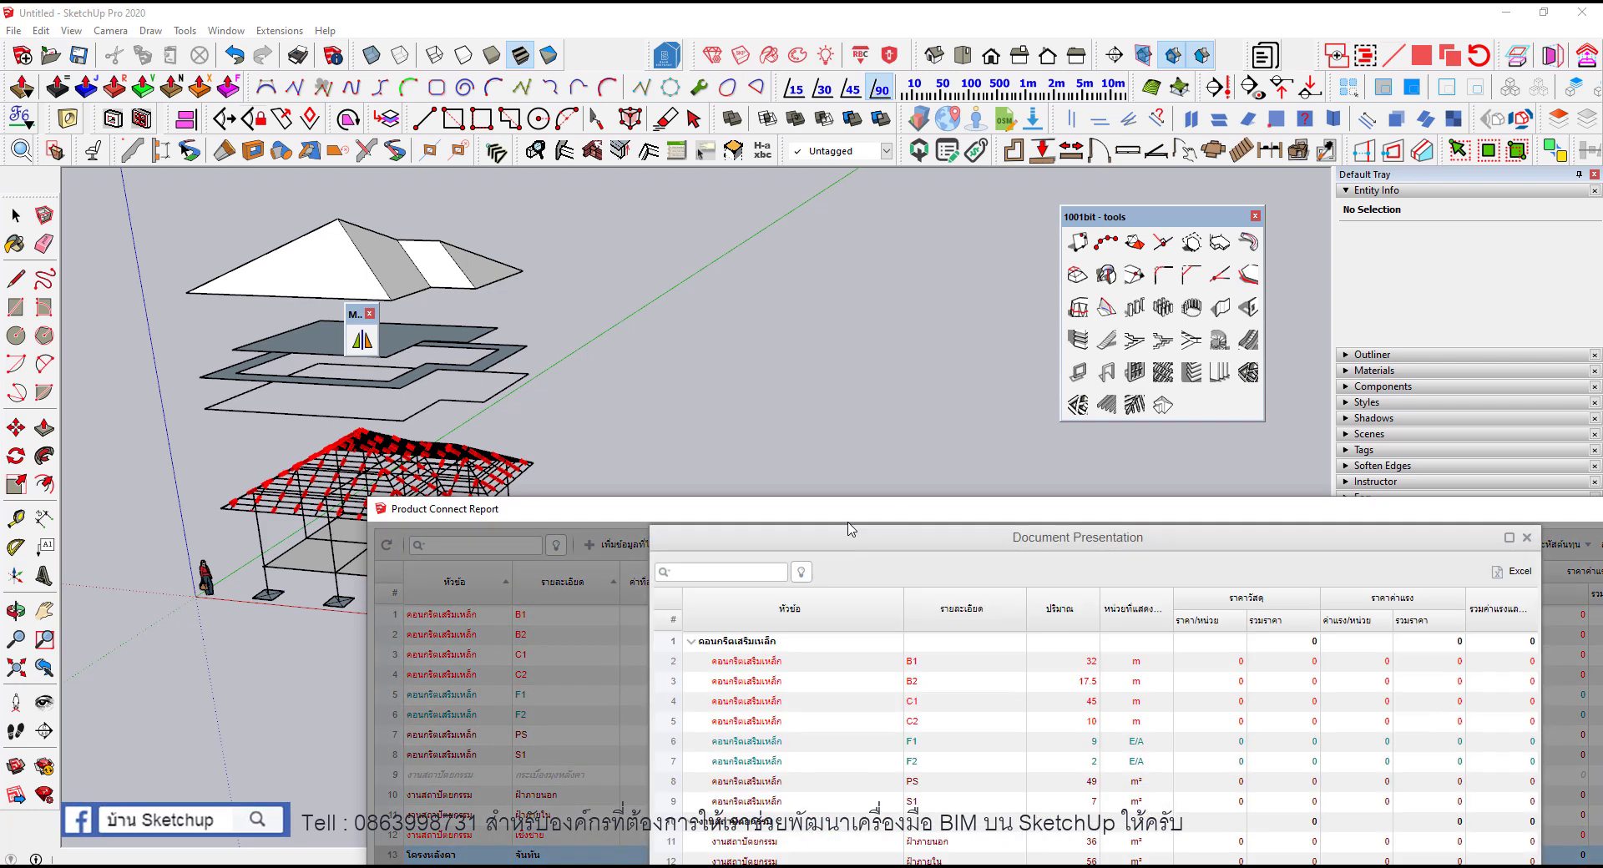
mouse_move(843, 517)
mouse_down()
mouse_move(1105, 299)
mouse_move(1144, 245)
mouse_up()
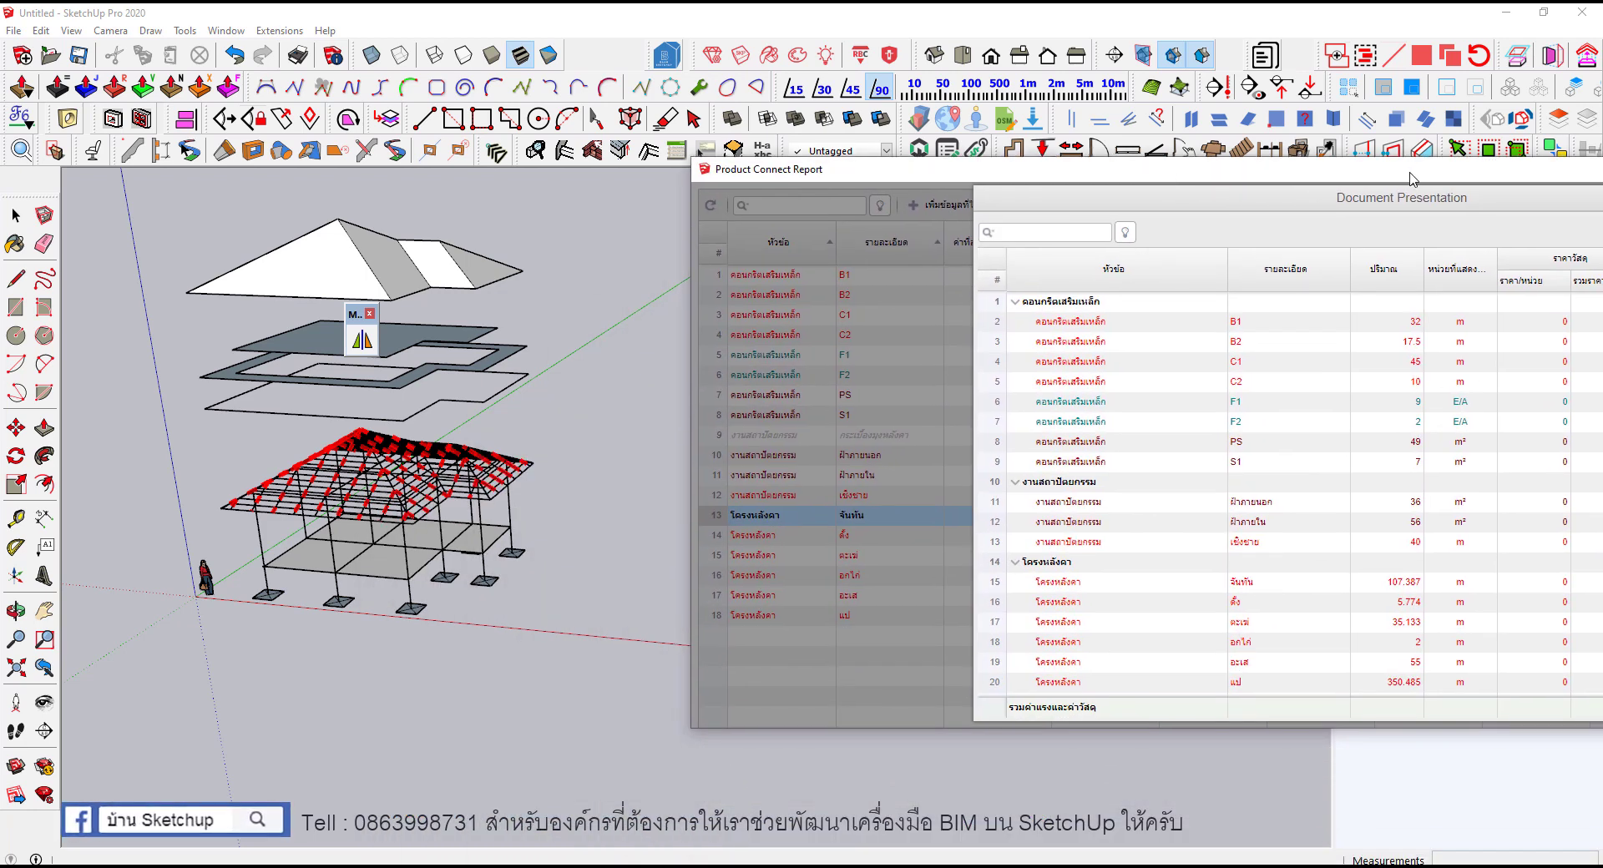
drag(1410, 178, 1077, 157)
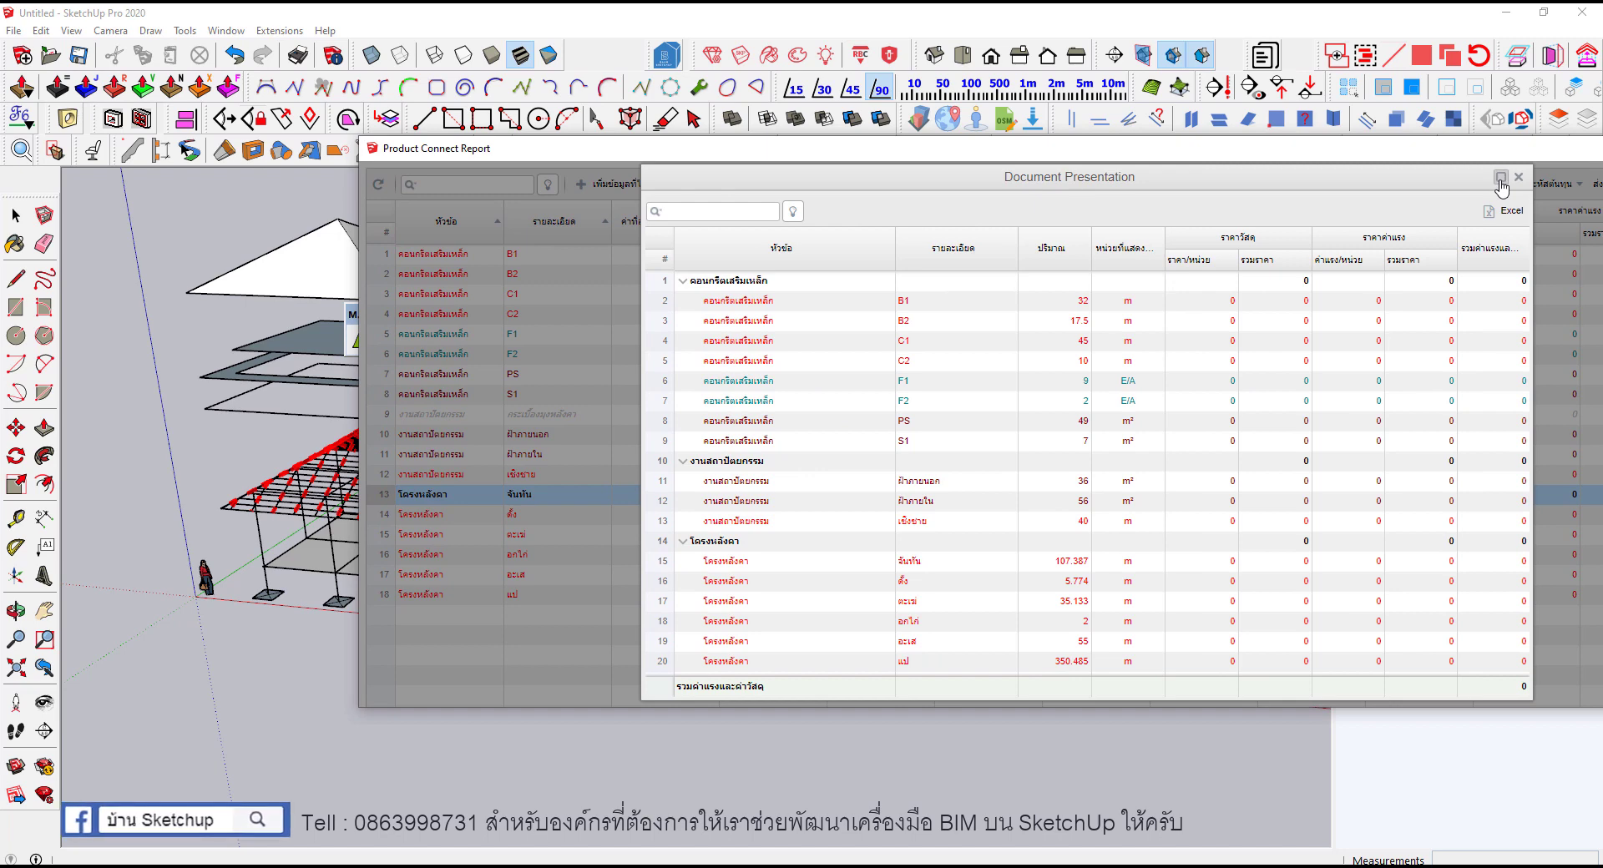
click(1500, 178)
drag(733, 158, 1199, 173)
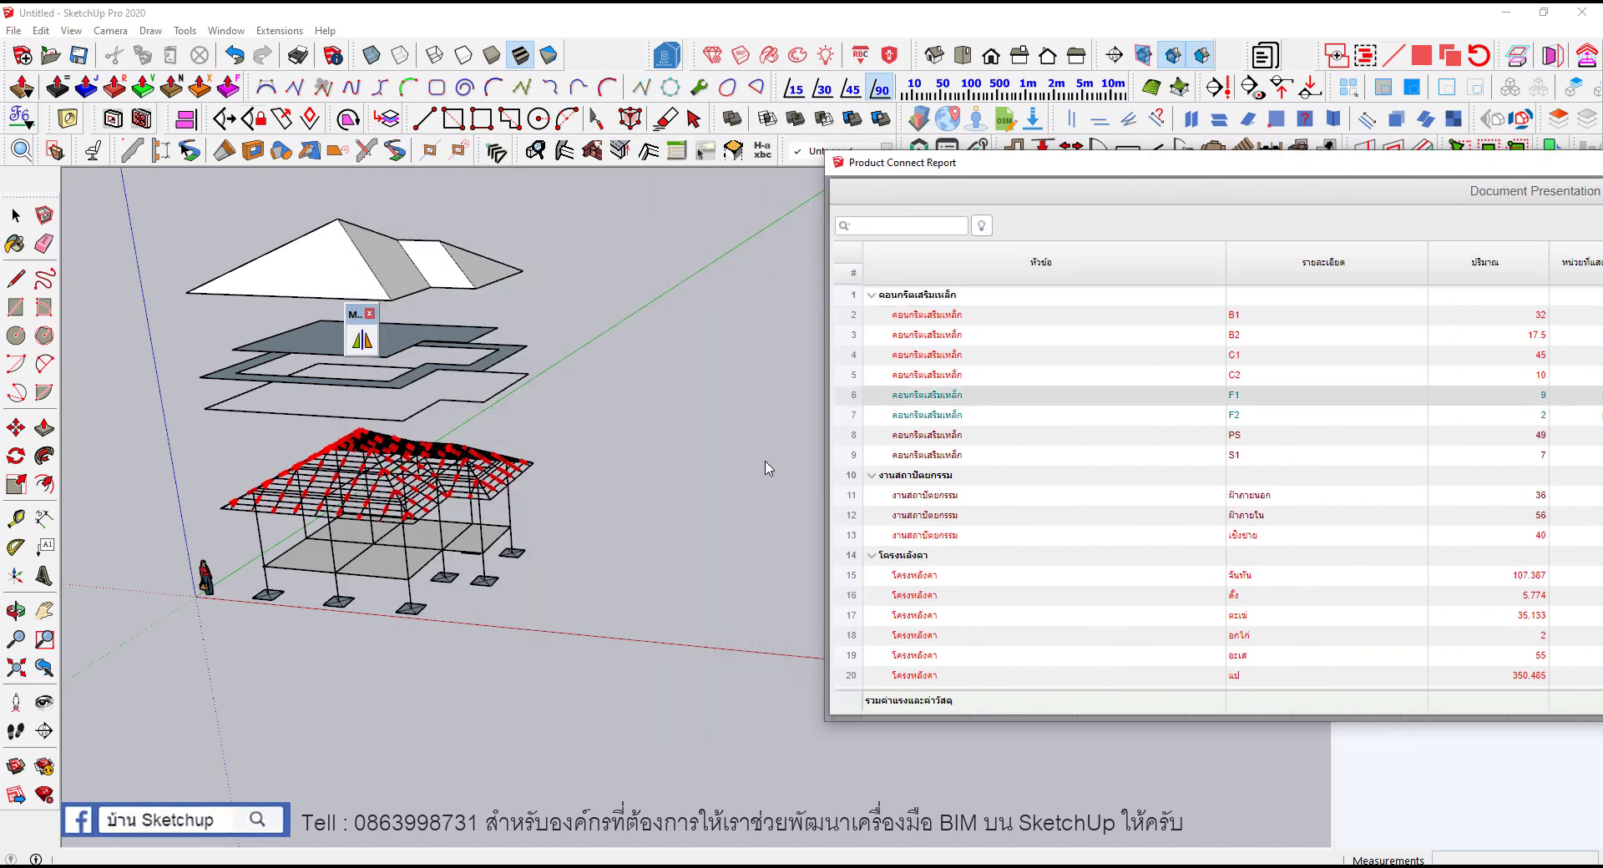
click(929, 475)
scroll(301, 350, down, 2)
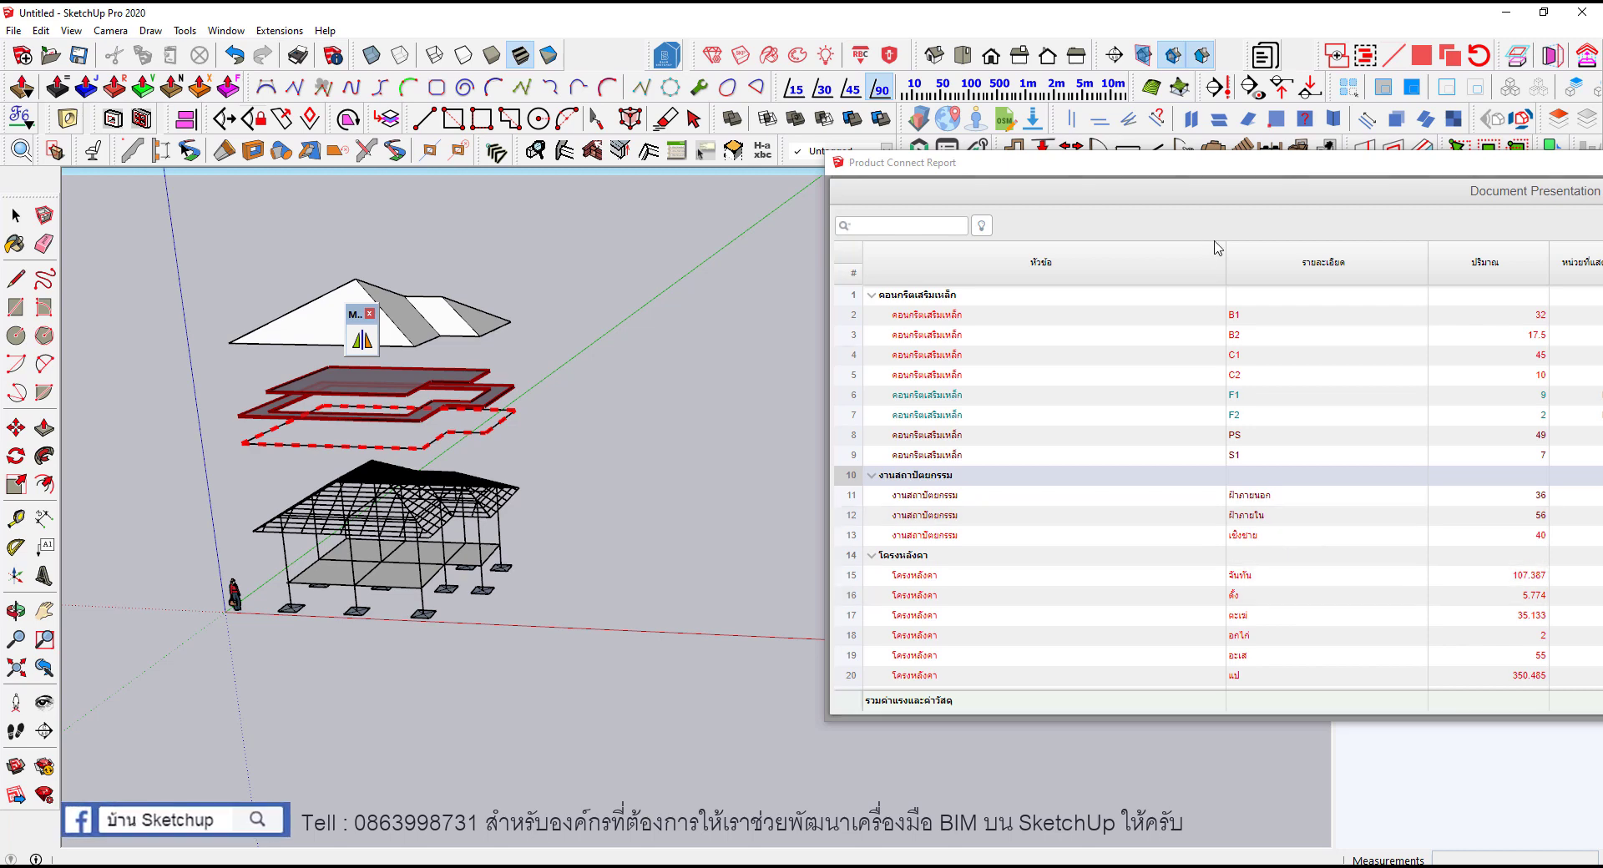
mouse_move(1242, 175)
mouse_down()
mouse_move(969, 239)
mouse_move(732, 221)
mouse_up()
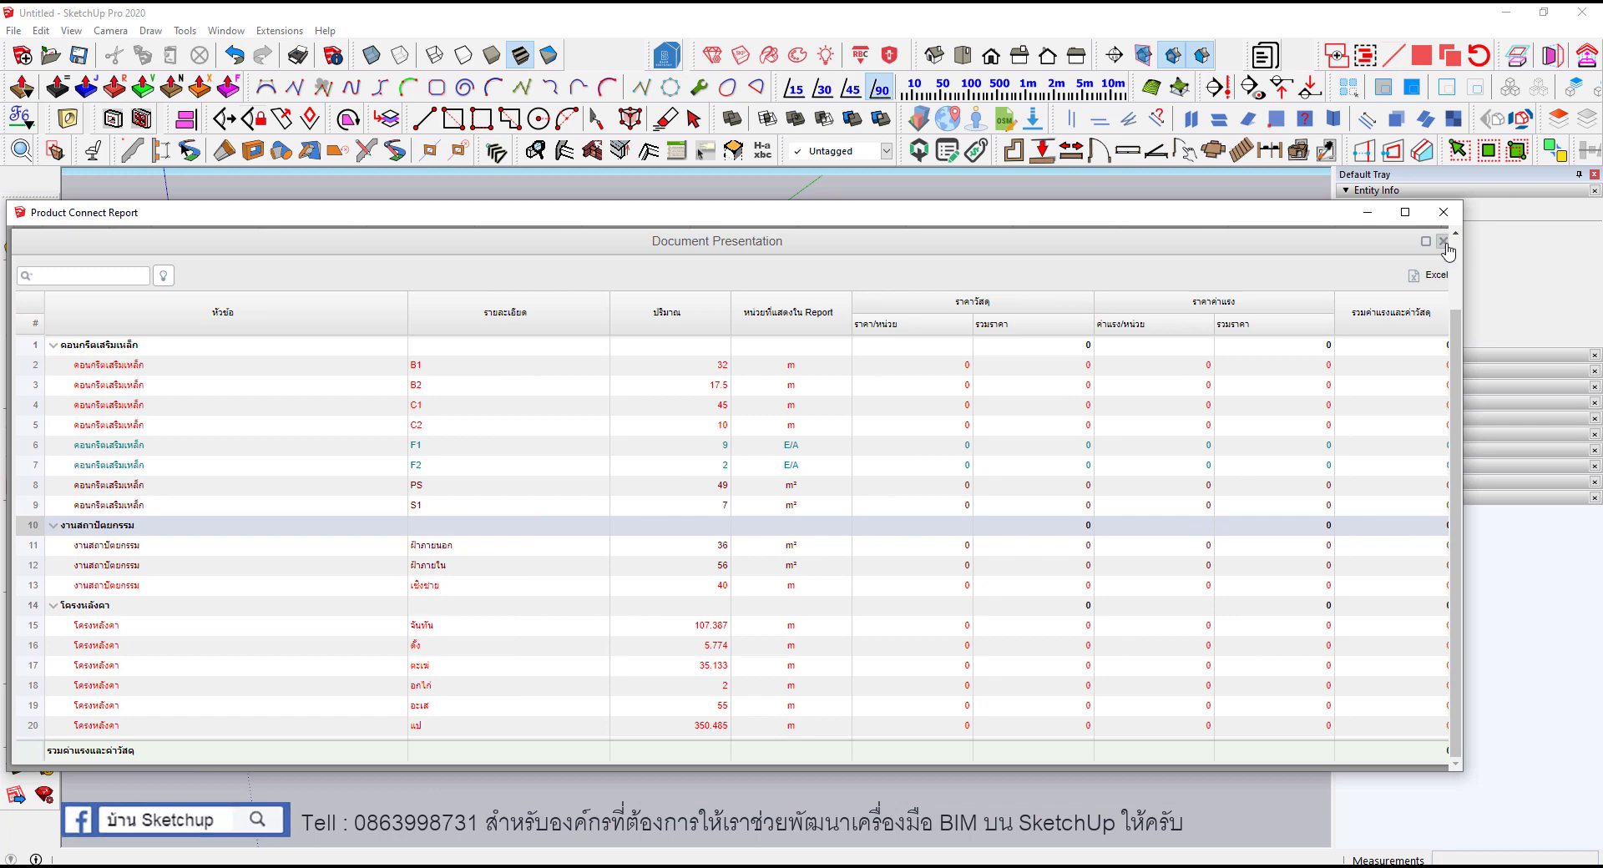
click(1443, 241)
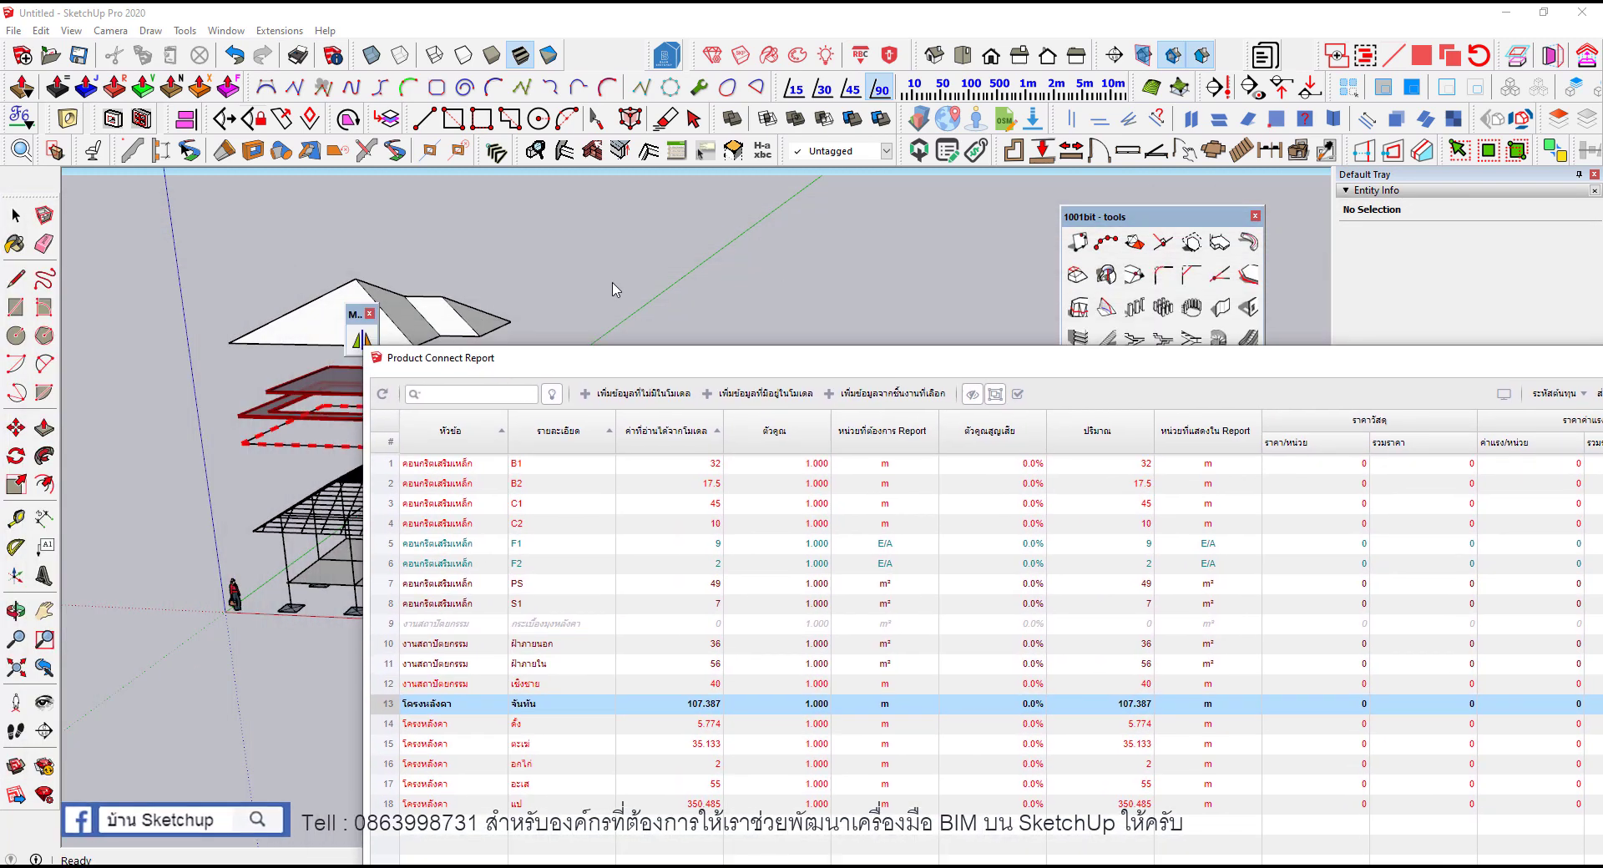
Step: Select all the roof geometry and orbit to a more level view
click(363, 338)
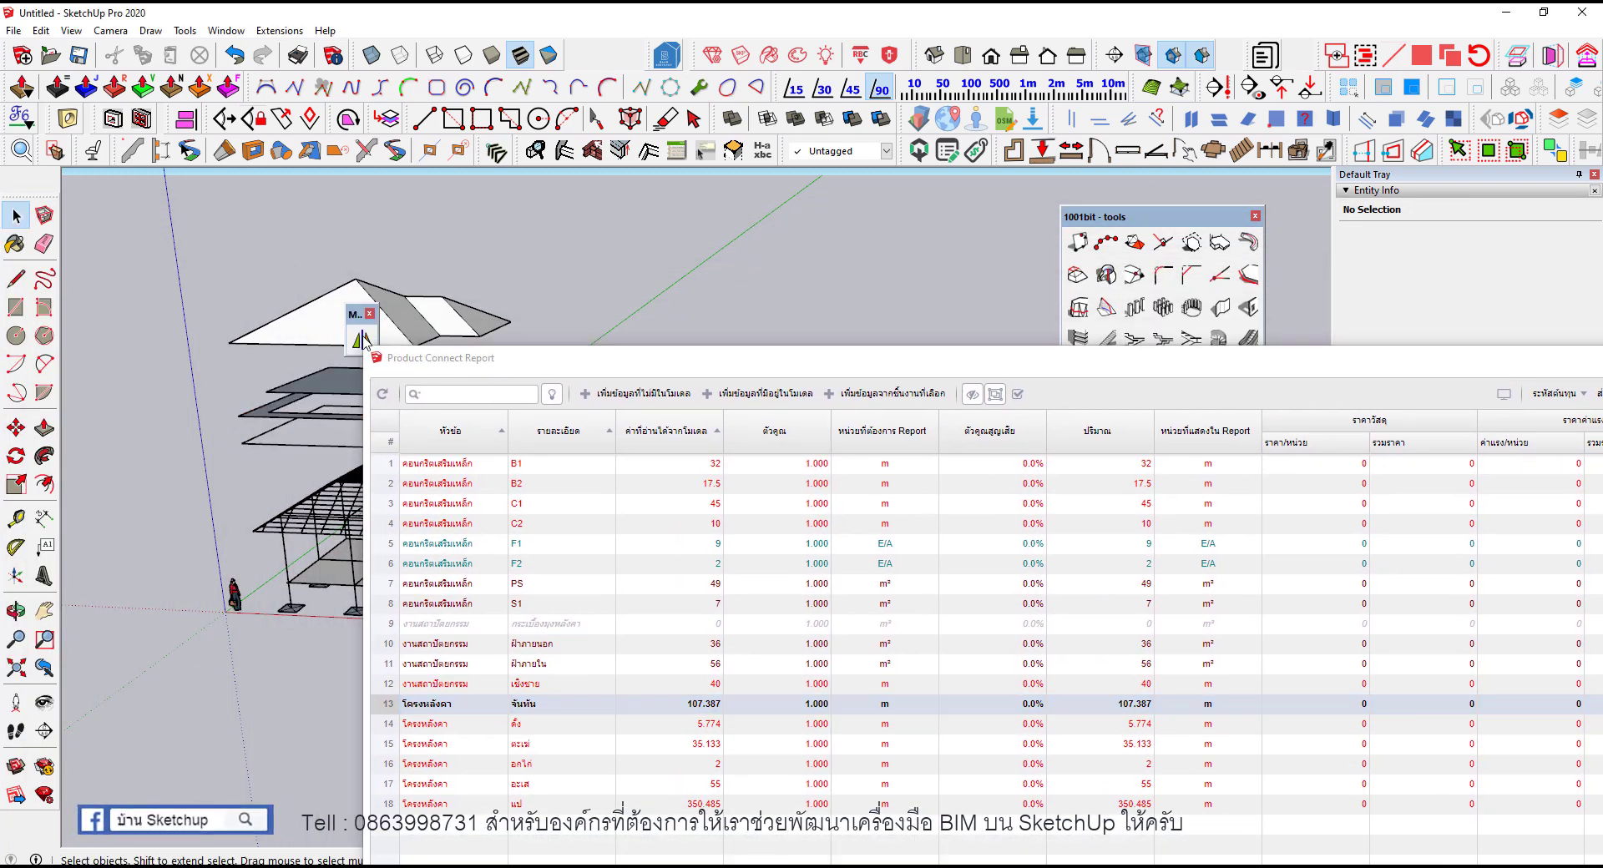
triple_click(338, 296)
scroll(342, 242, down, 1)
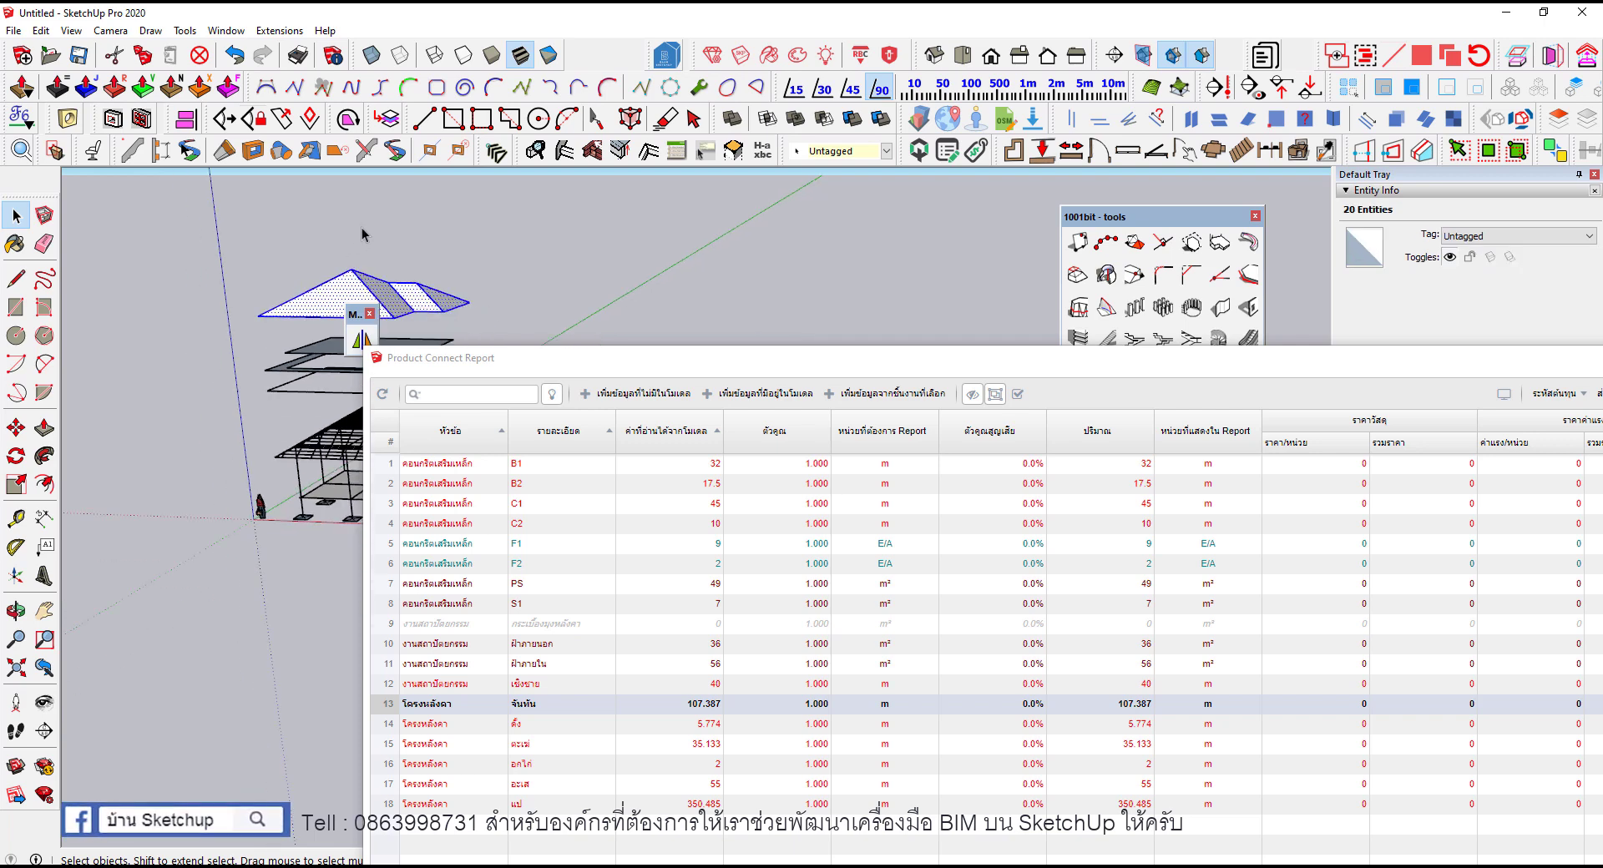
middle_drag(363, 233, 359, 159)
scroll(317, 267, up, 1)
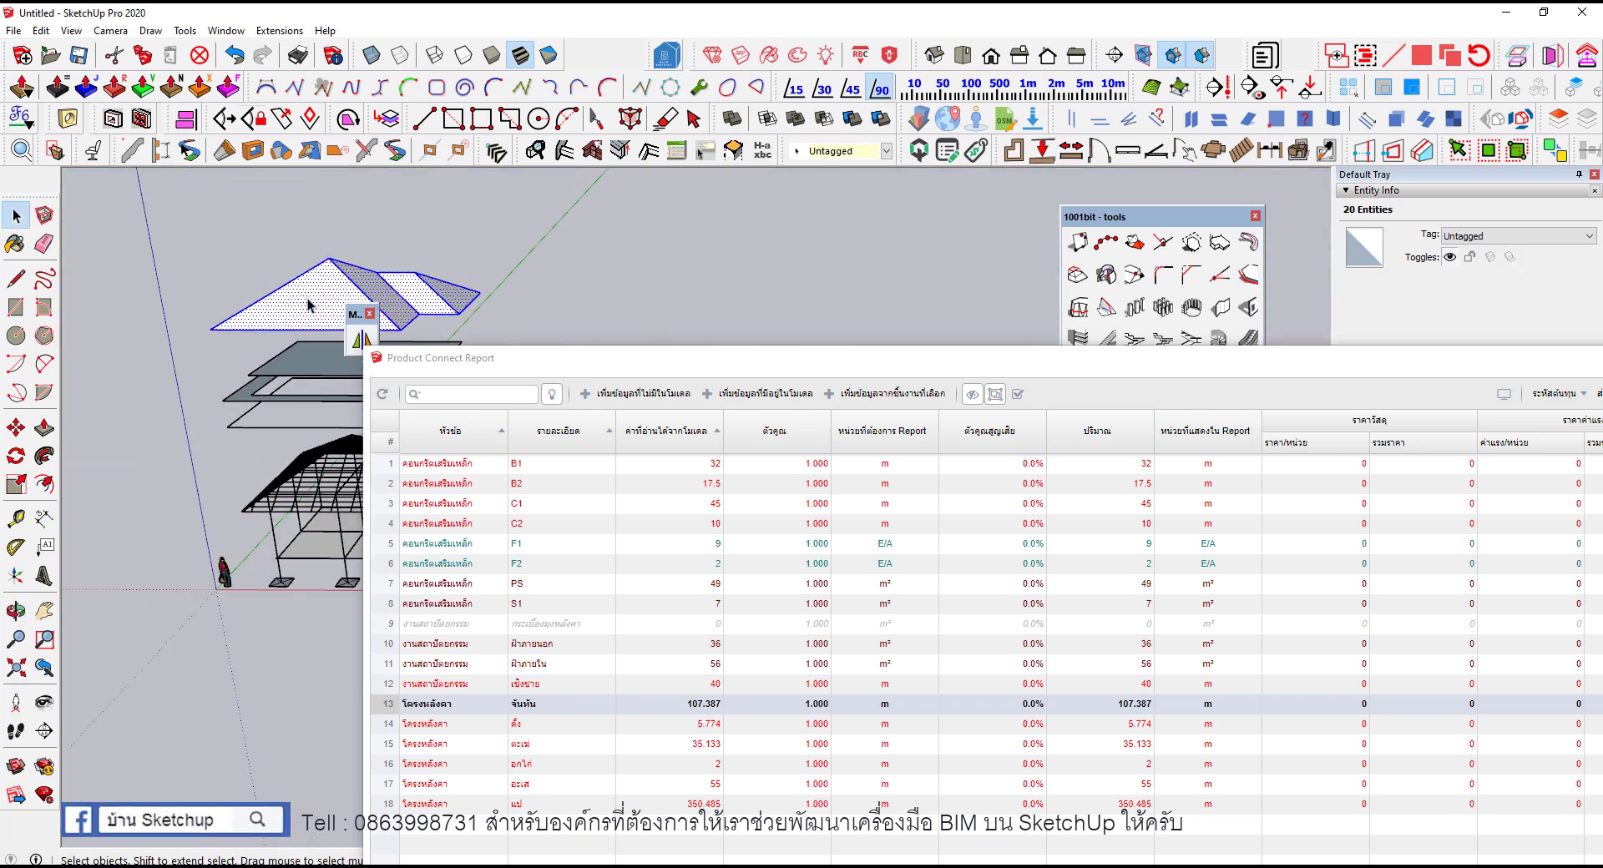
Step: Make the roof a component named กระเบื้องมุงหลังคา, replacing the existing definition
right_click(312, 298)
click(364, 287)
text(กระเบื้องมุงหลังคา)
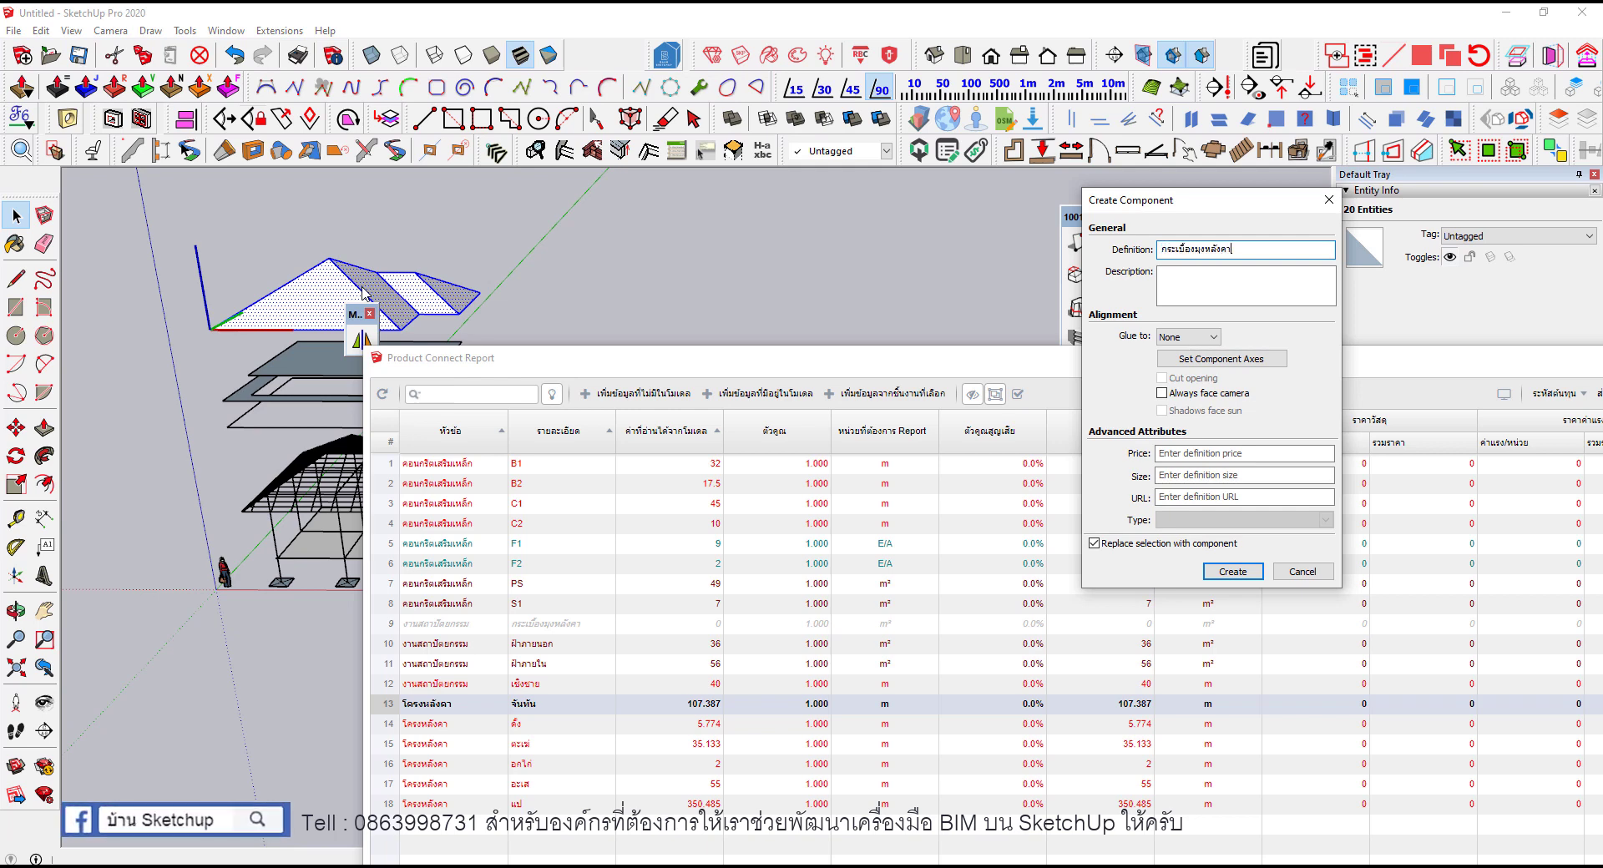
key(Return)
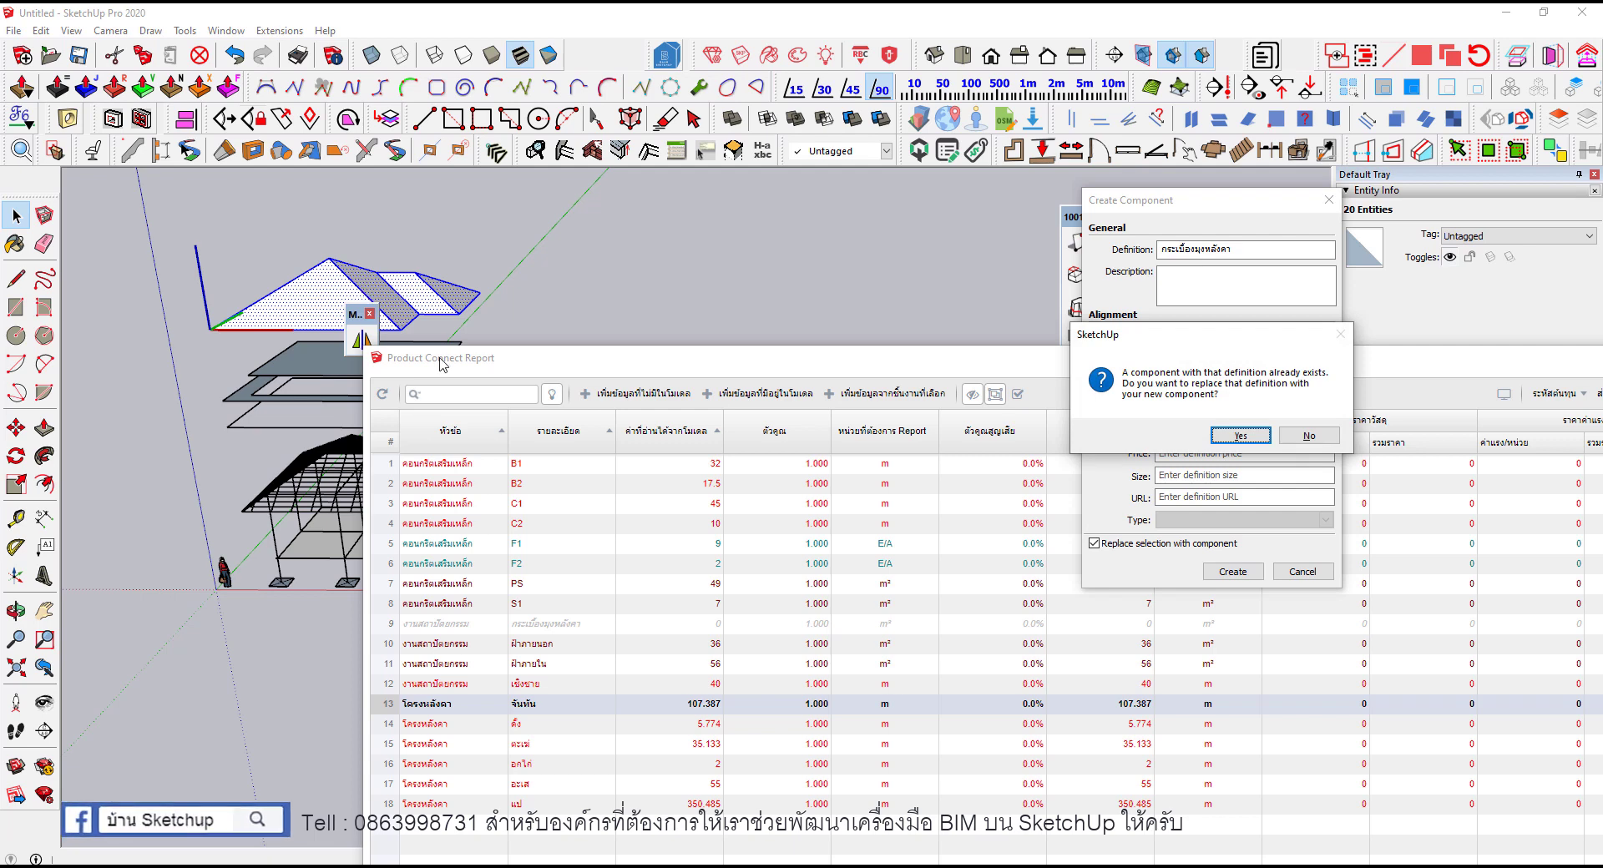
click(1218, 449)
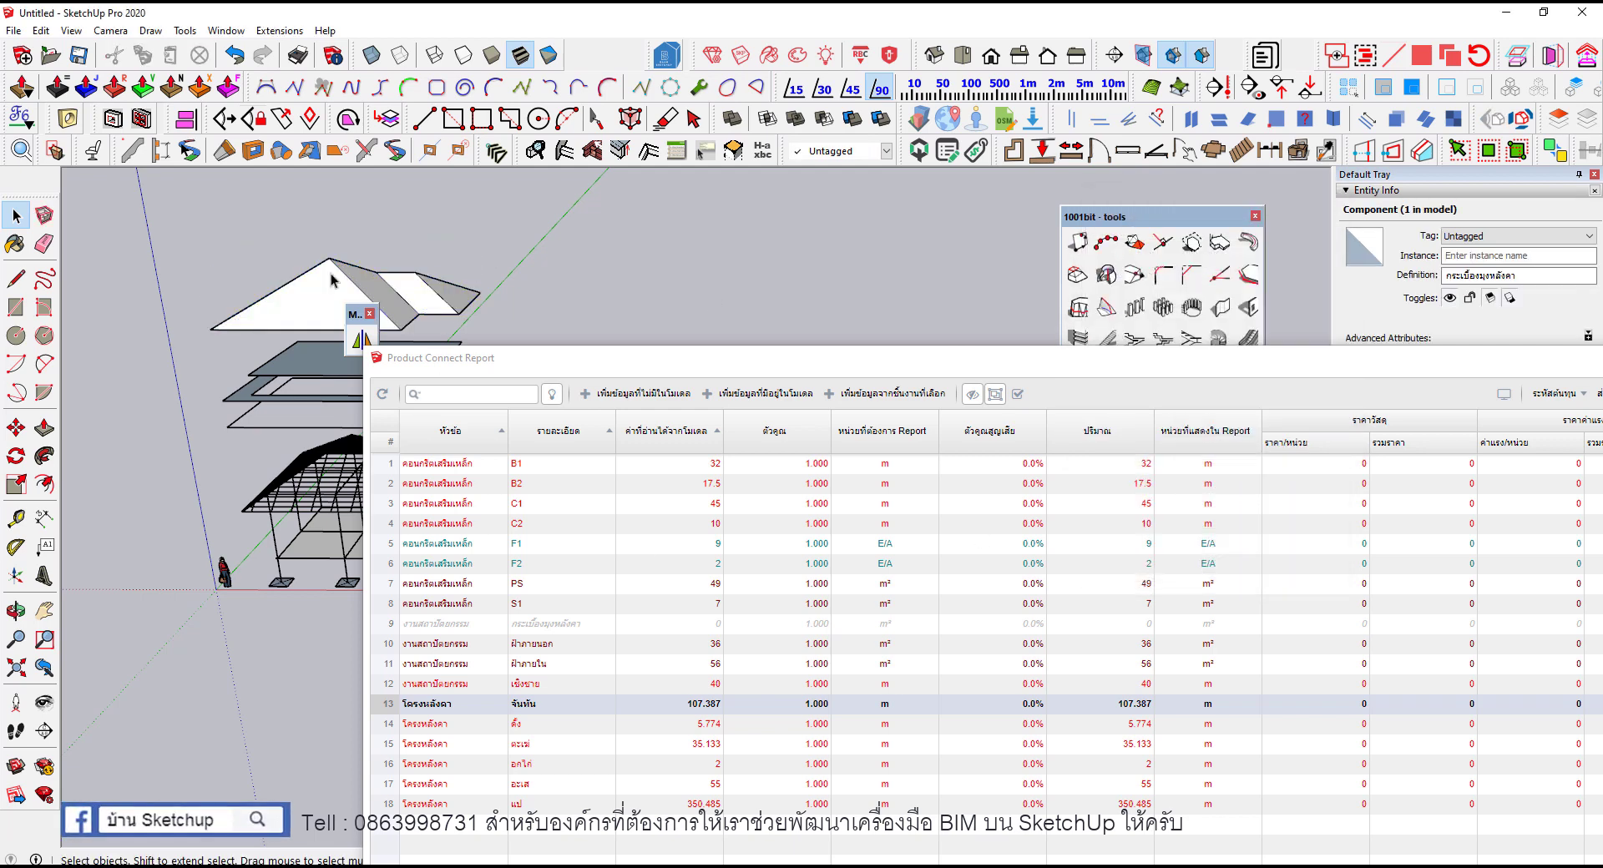
click(759, 405)
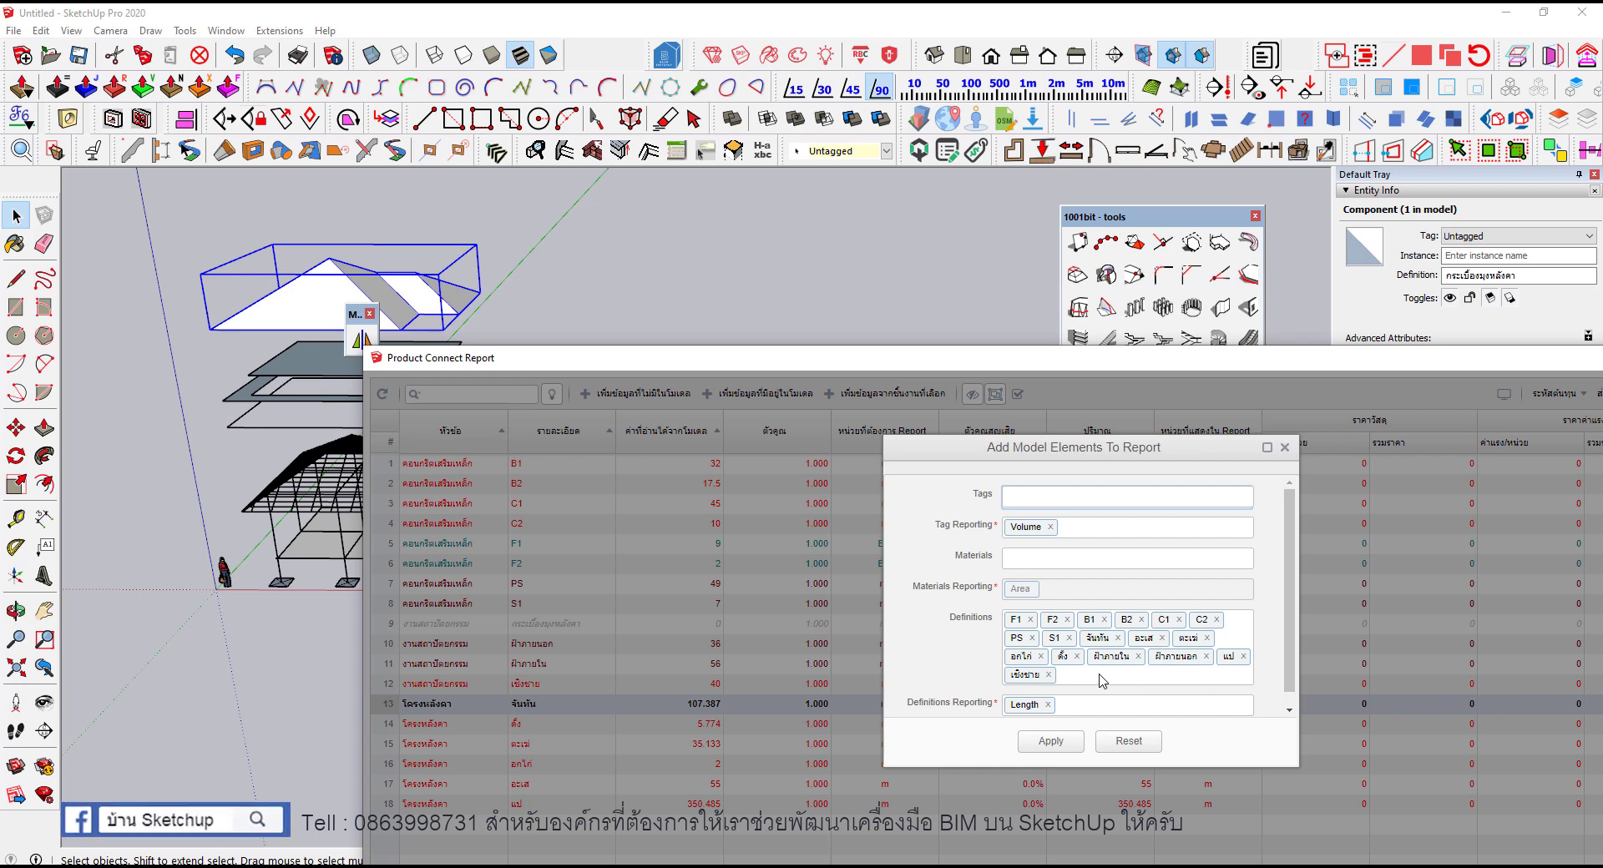
Step: Add the กระเบื้องมุงหลังคา definition reported by Area, apply, and refresh the quantities
click(1102, 681)
text(ค)
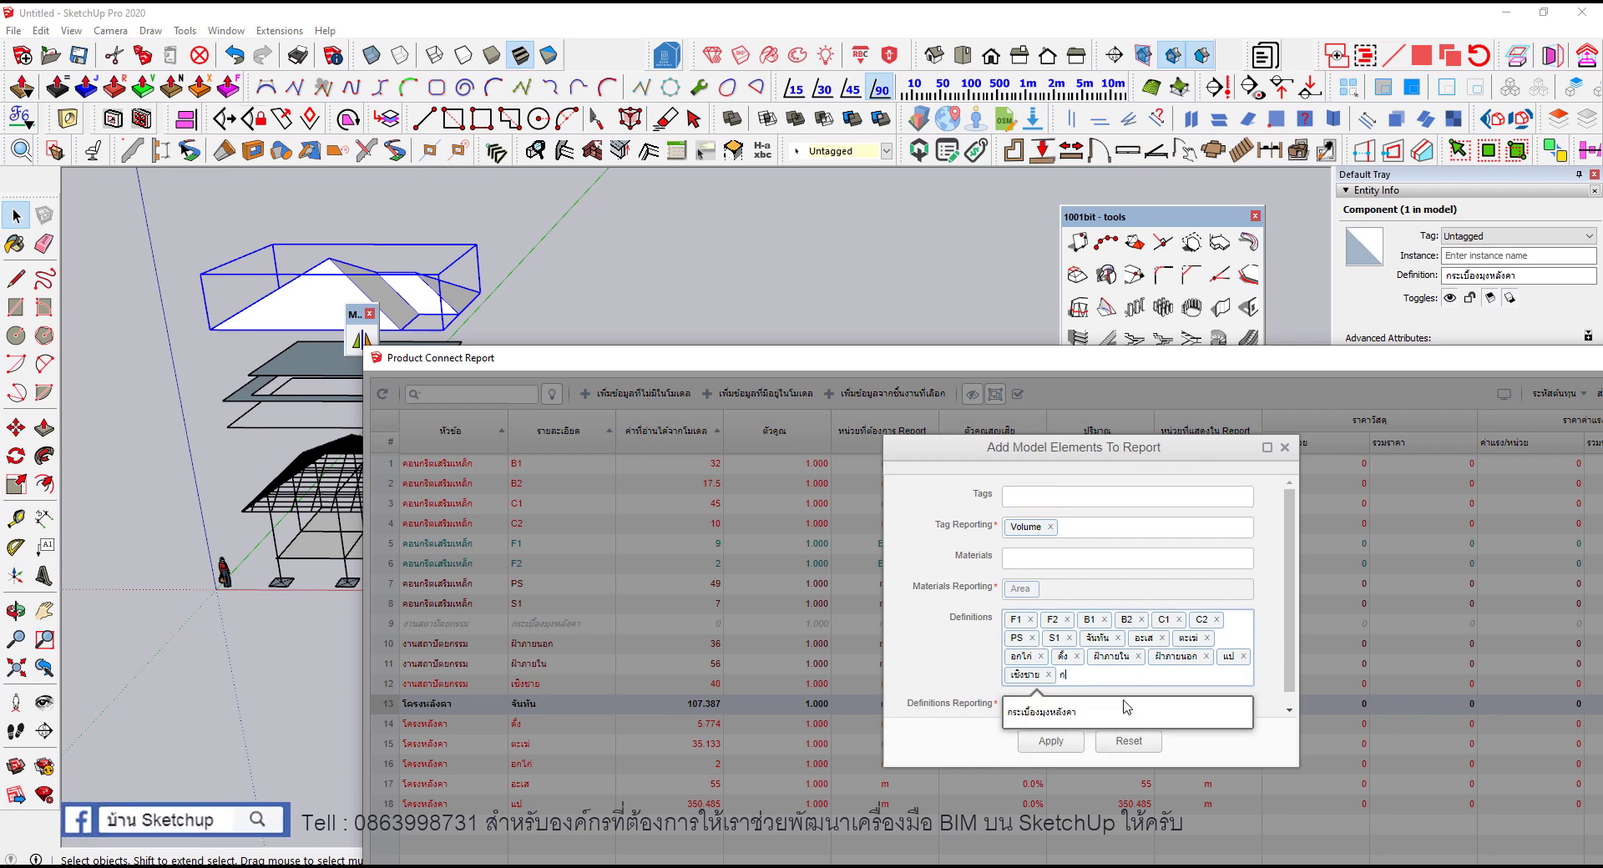
click(1094, 711)
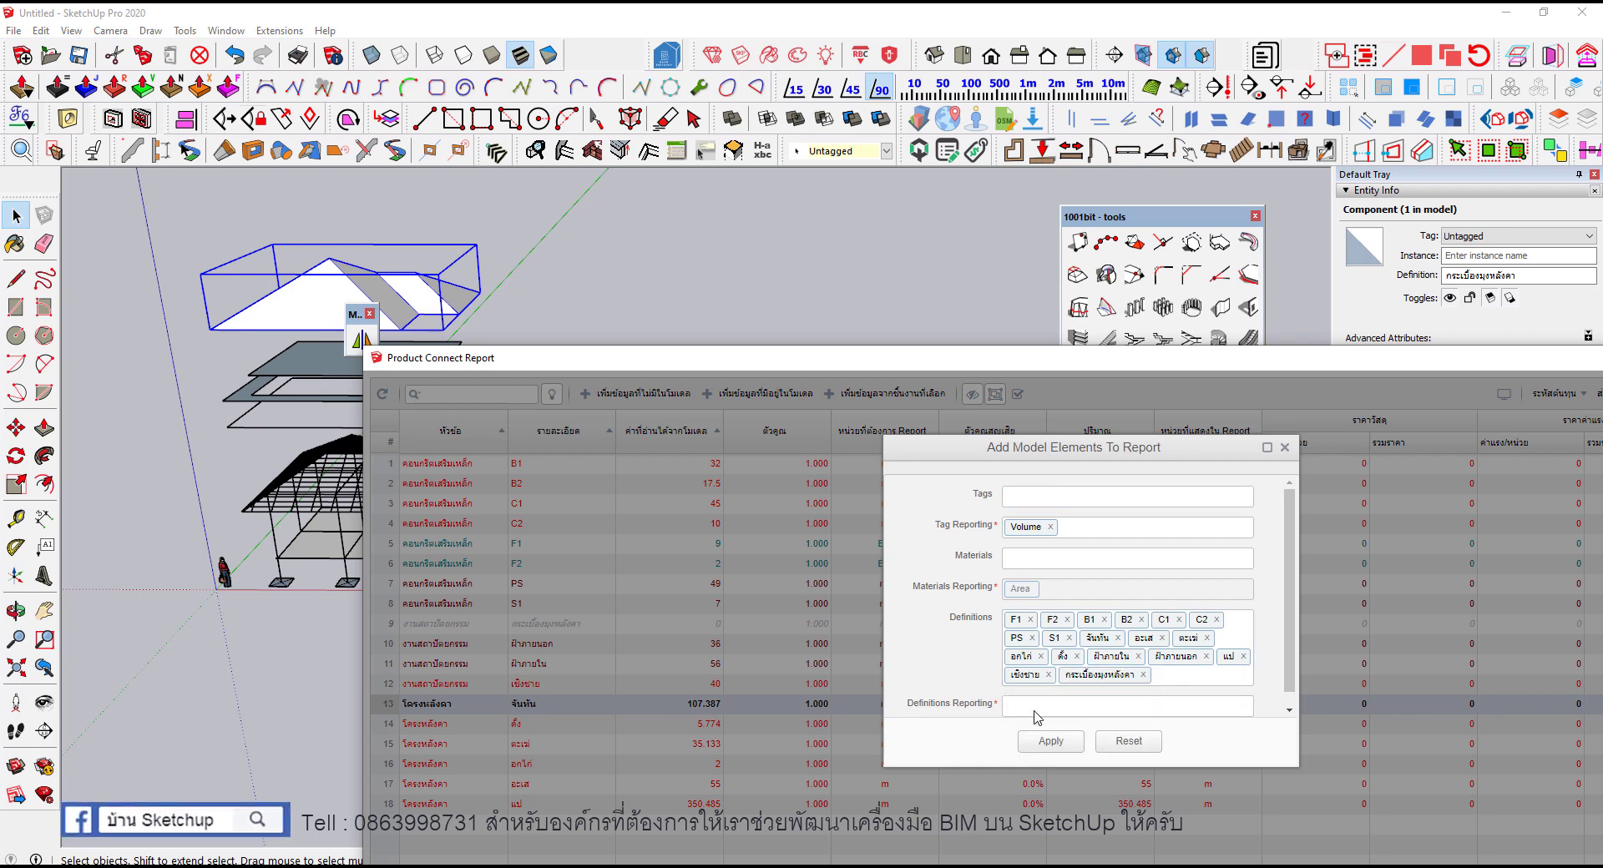
click(1035, 714)
click(1035, 778)
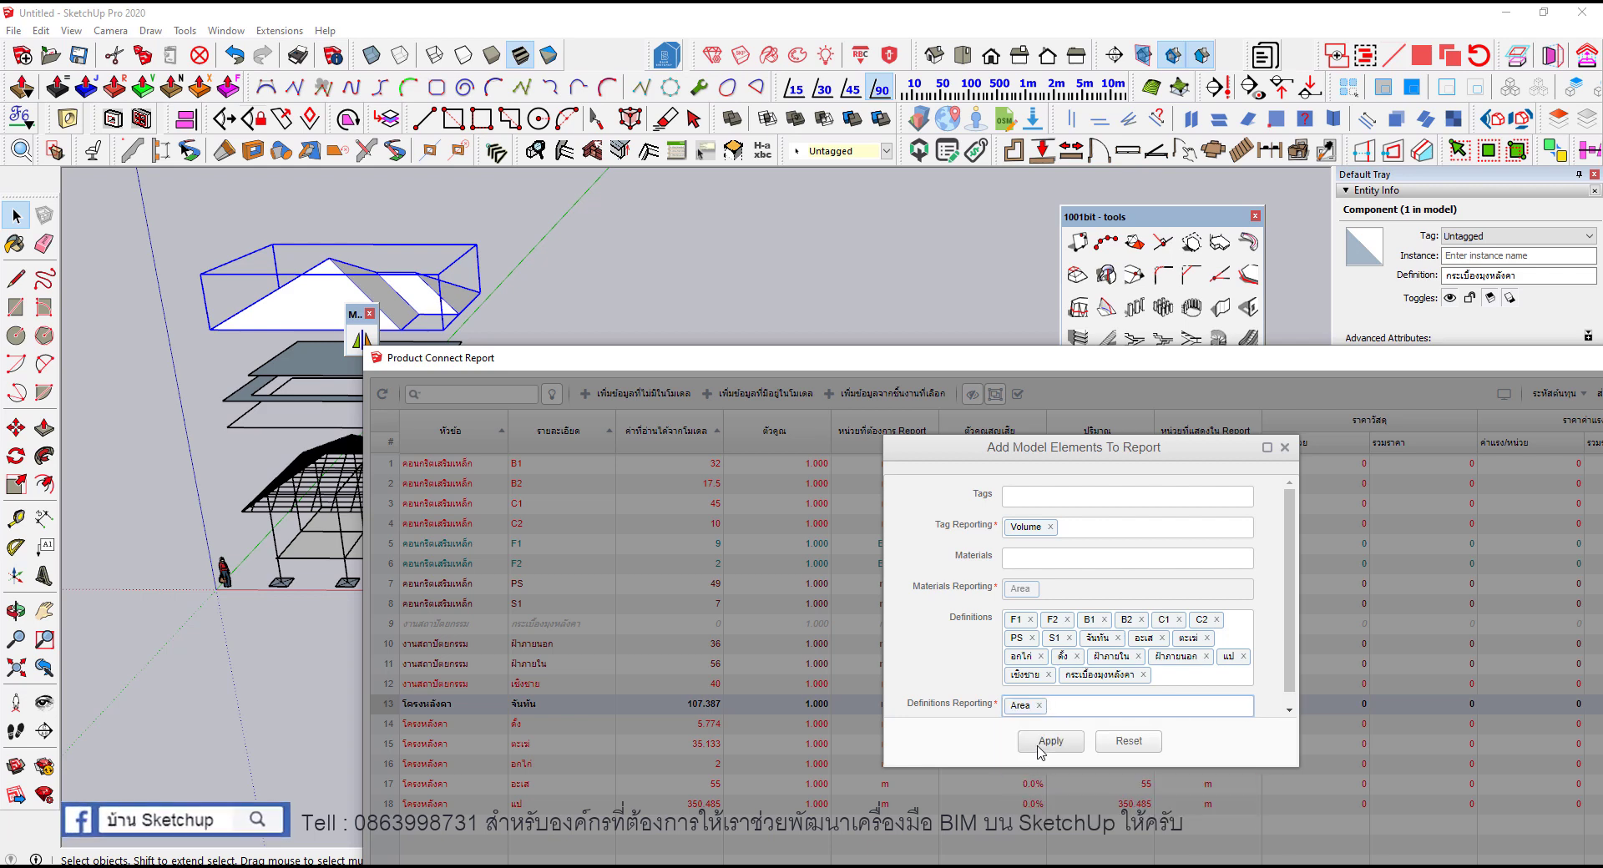
click(1039, 747)
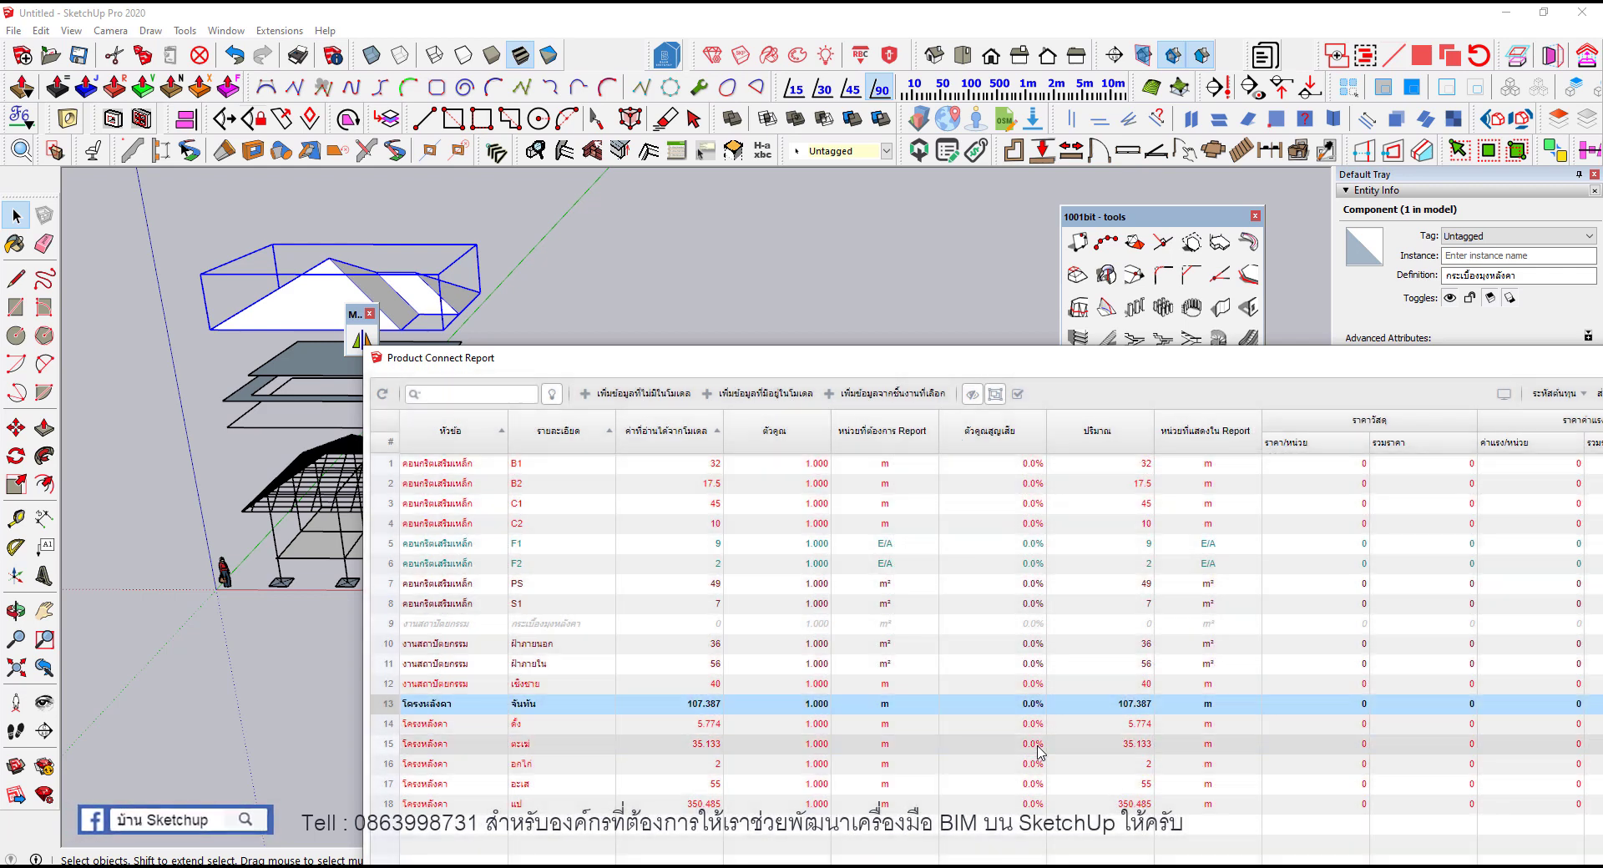
click(383, 394)
click(637, 281)
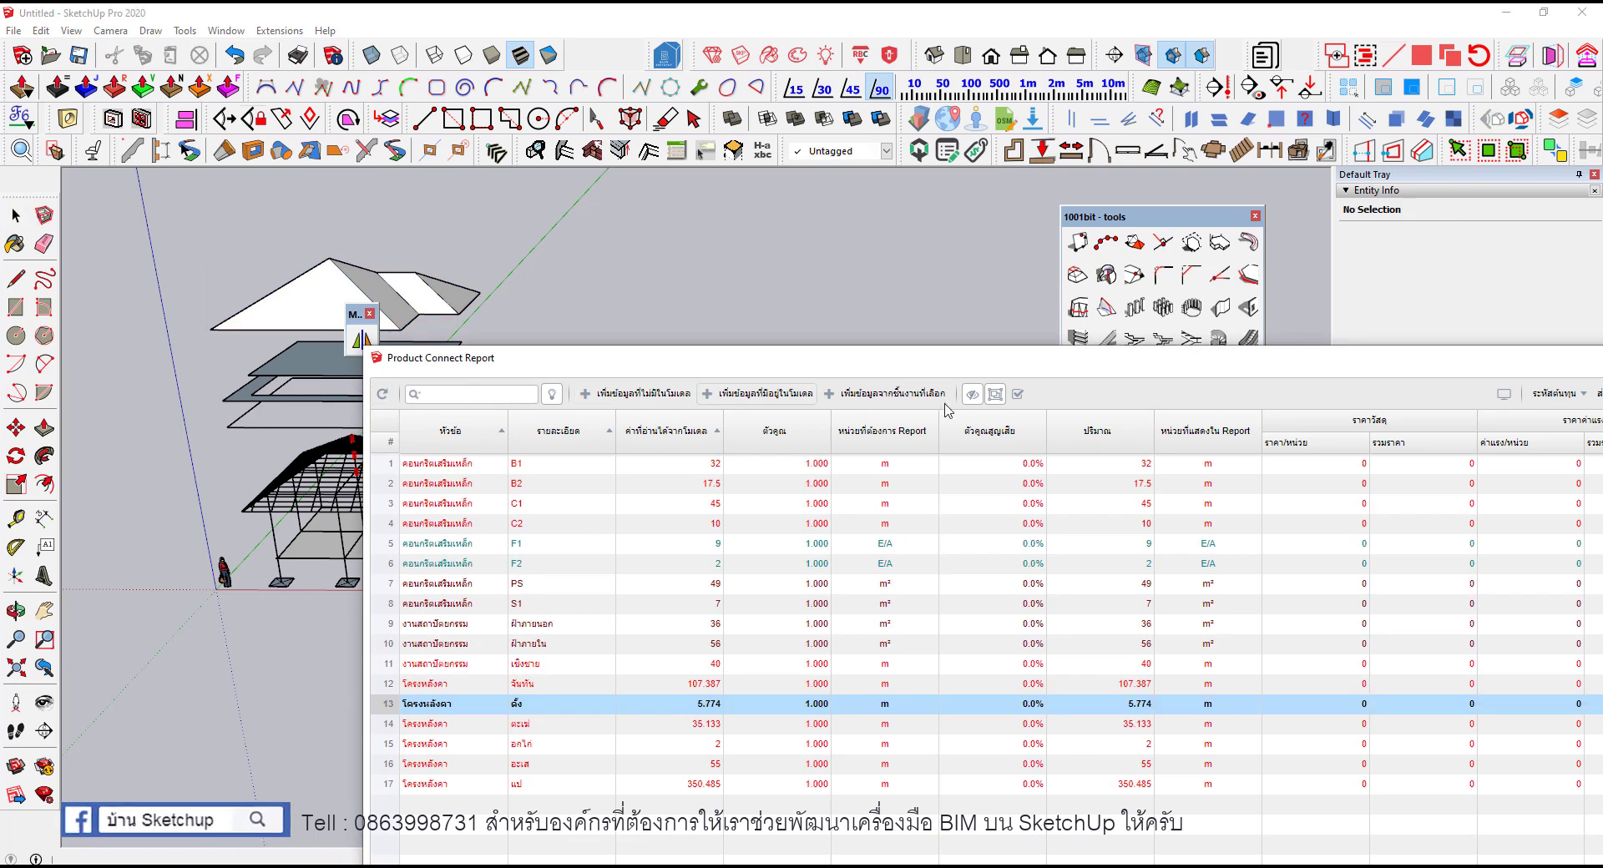
Step: Open the Document Presentation view and rearrange and maximize the report windows
click(1505, 394)
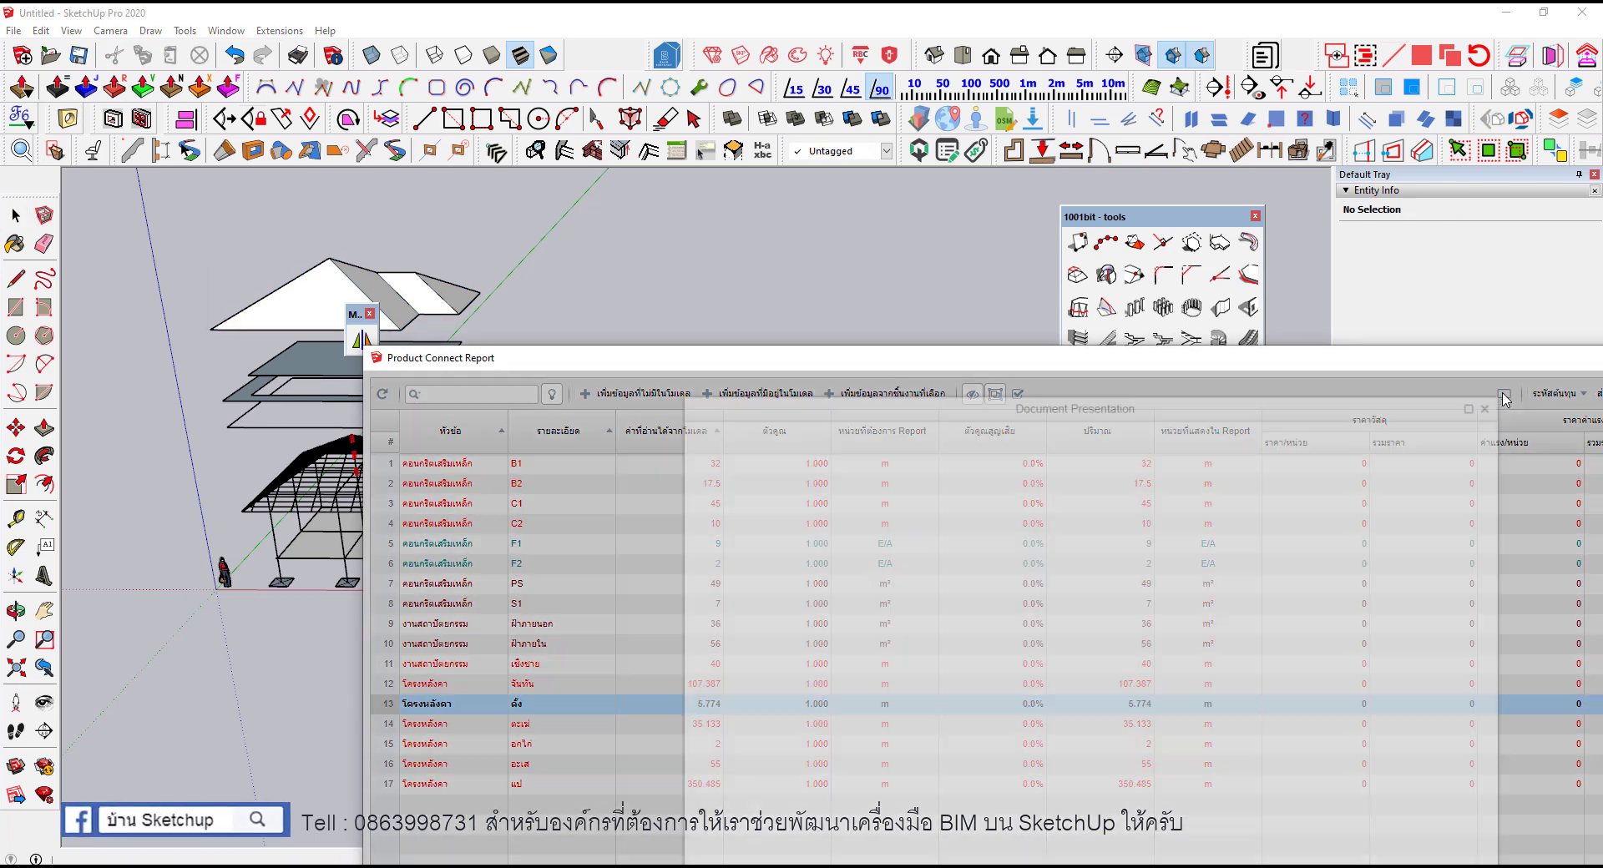
drag(1058, 382, 1356, 258)
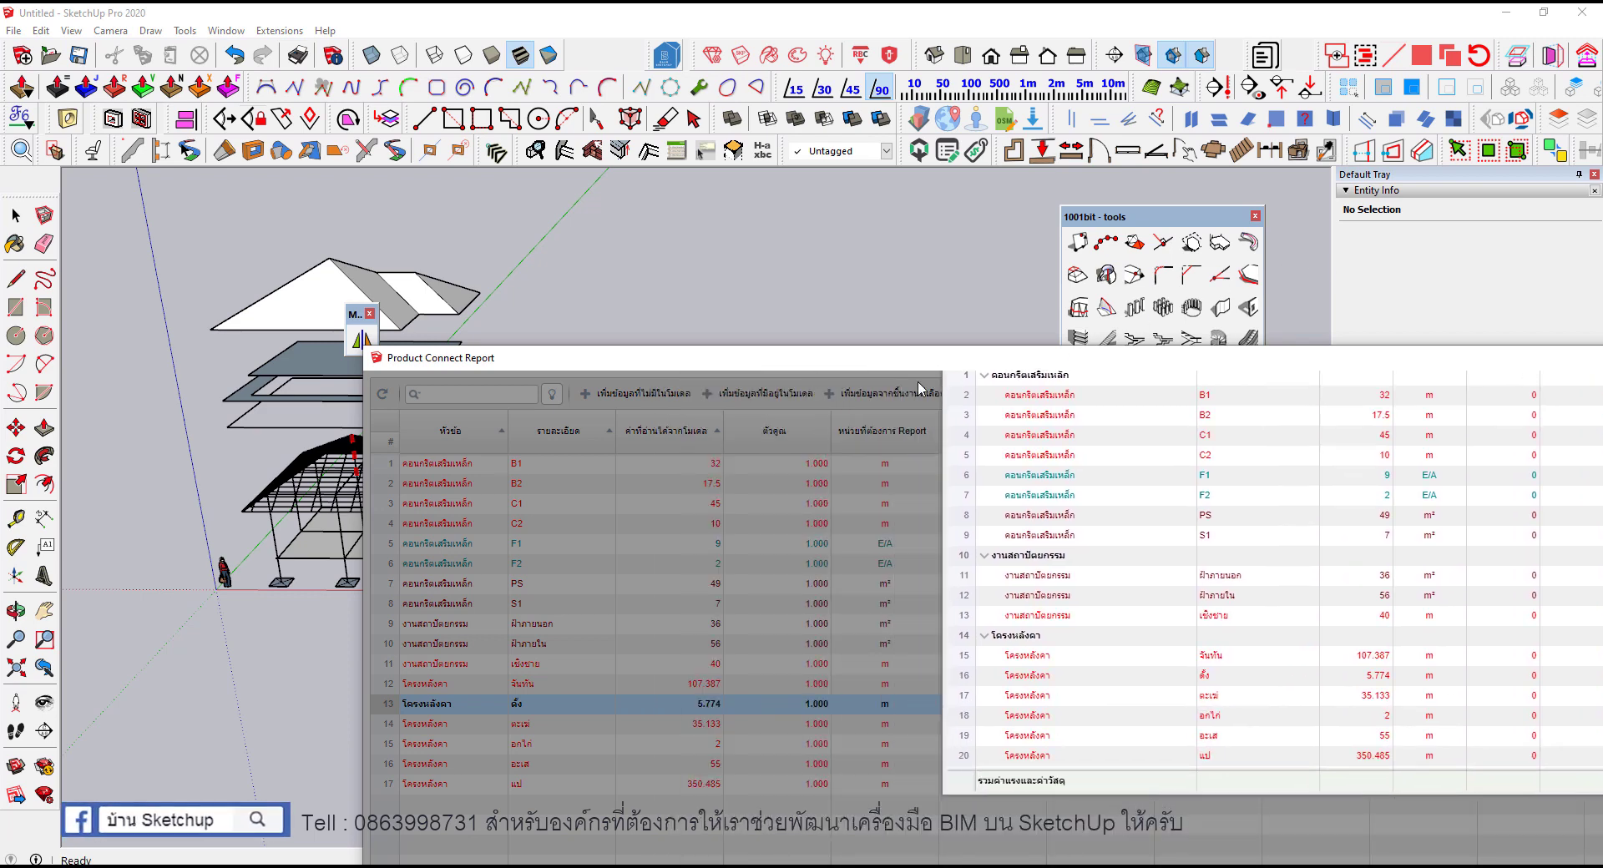
drag(902, 357, 628, 349)
click(1471, 348)
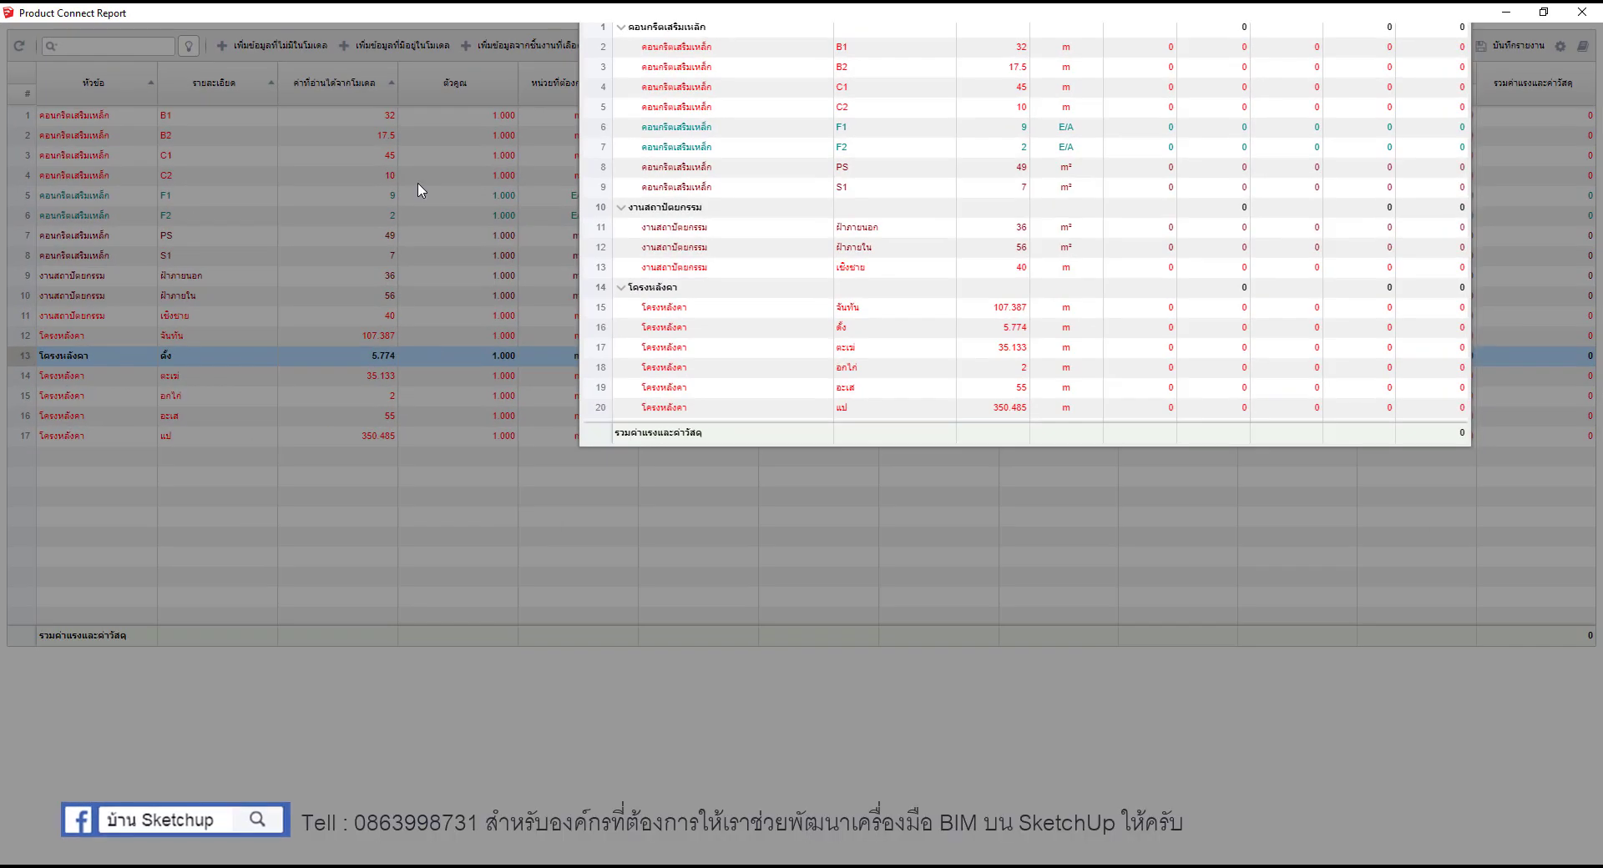
drag(682, 20, 1275, 523)
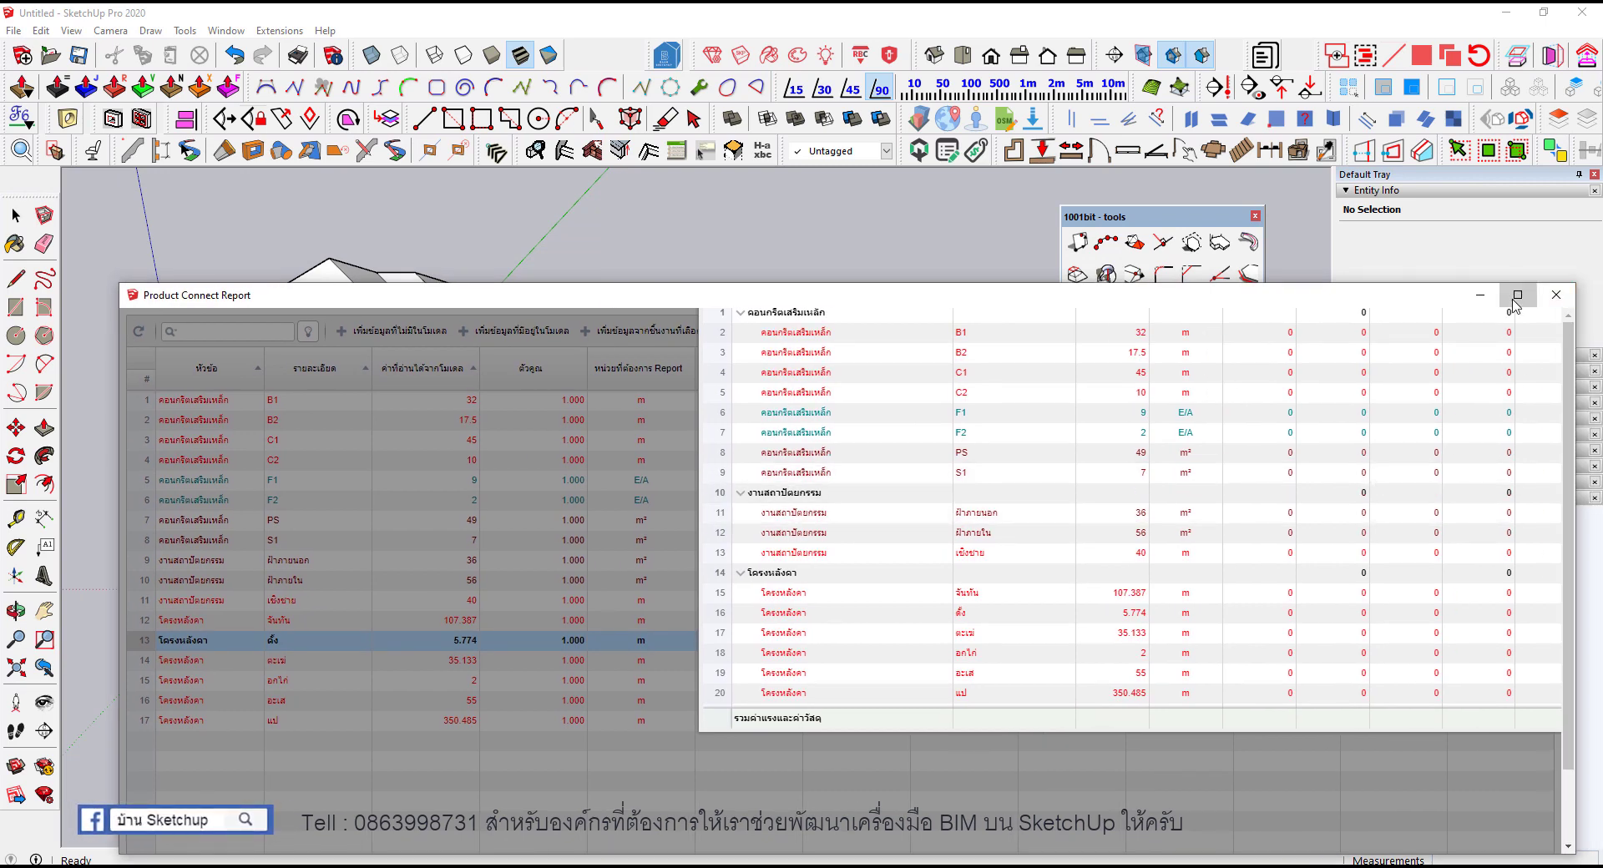
Step: Close the Product Connect Report window and open the Product Connect catalogue
click(1517, 295)
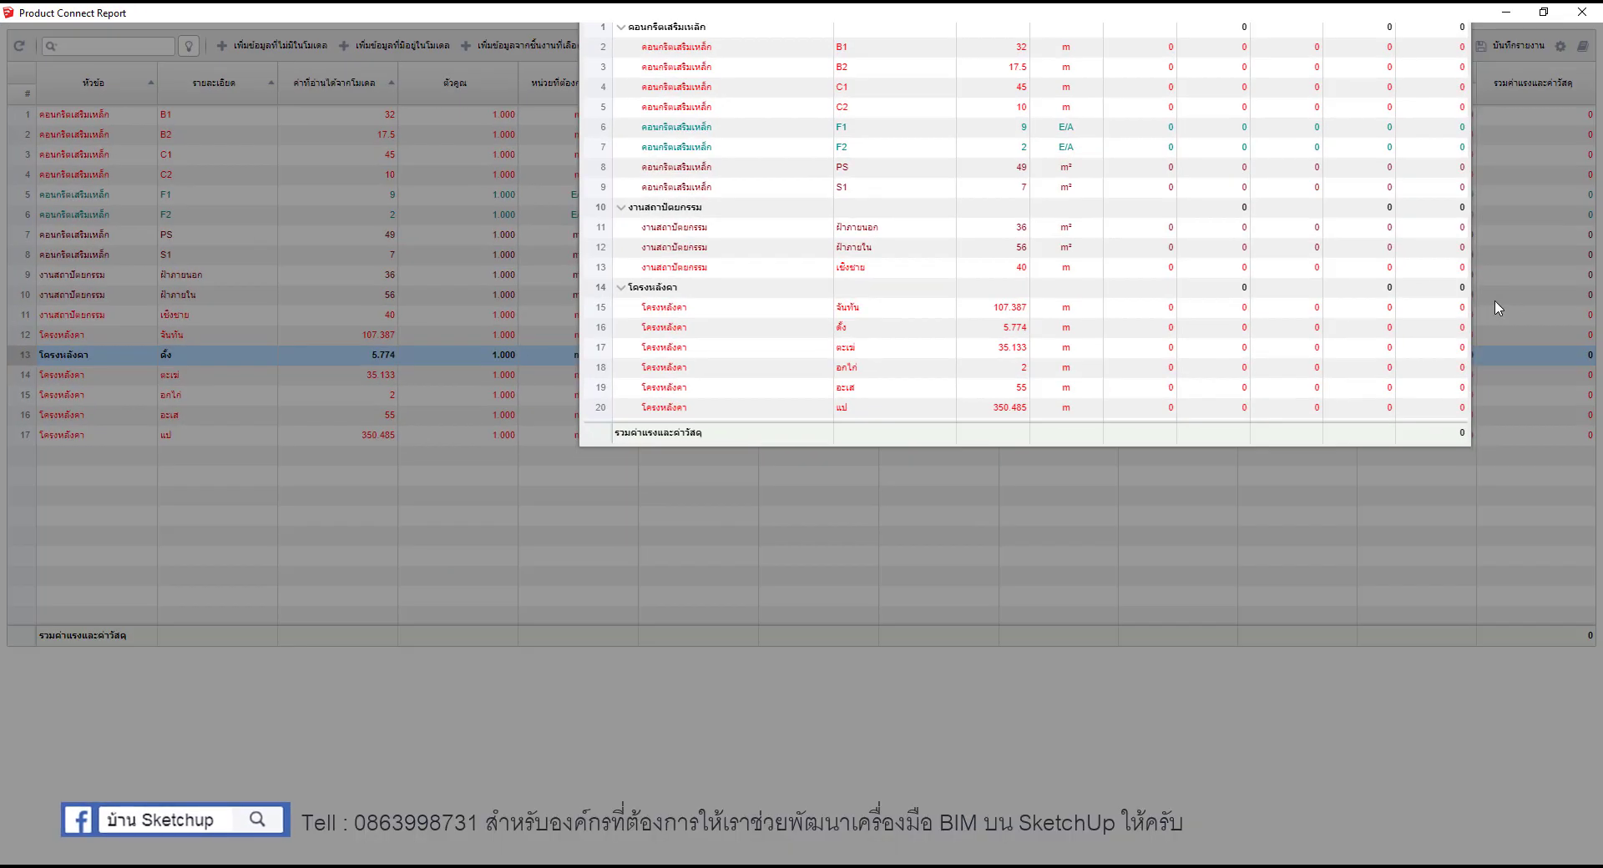
click(1584, 17)
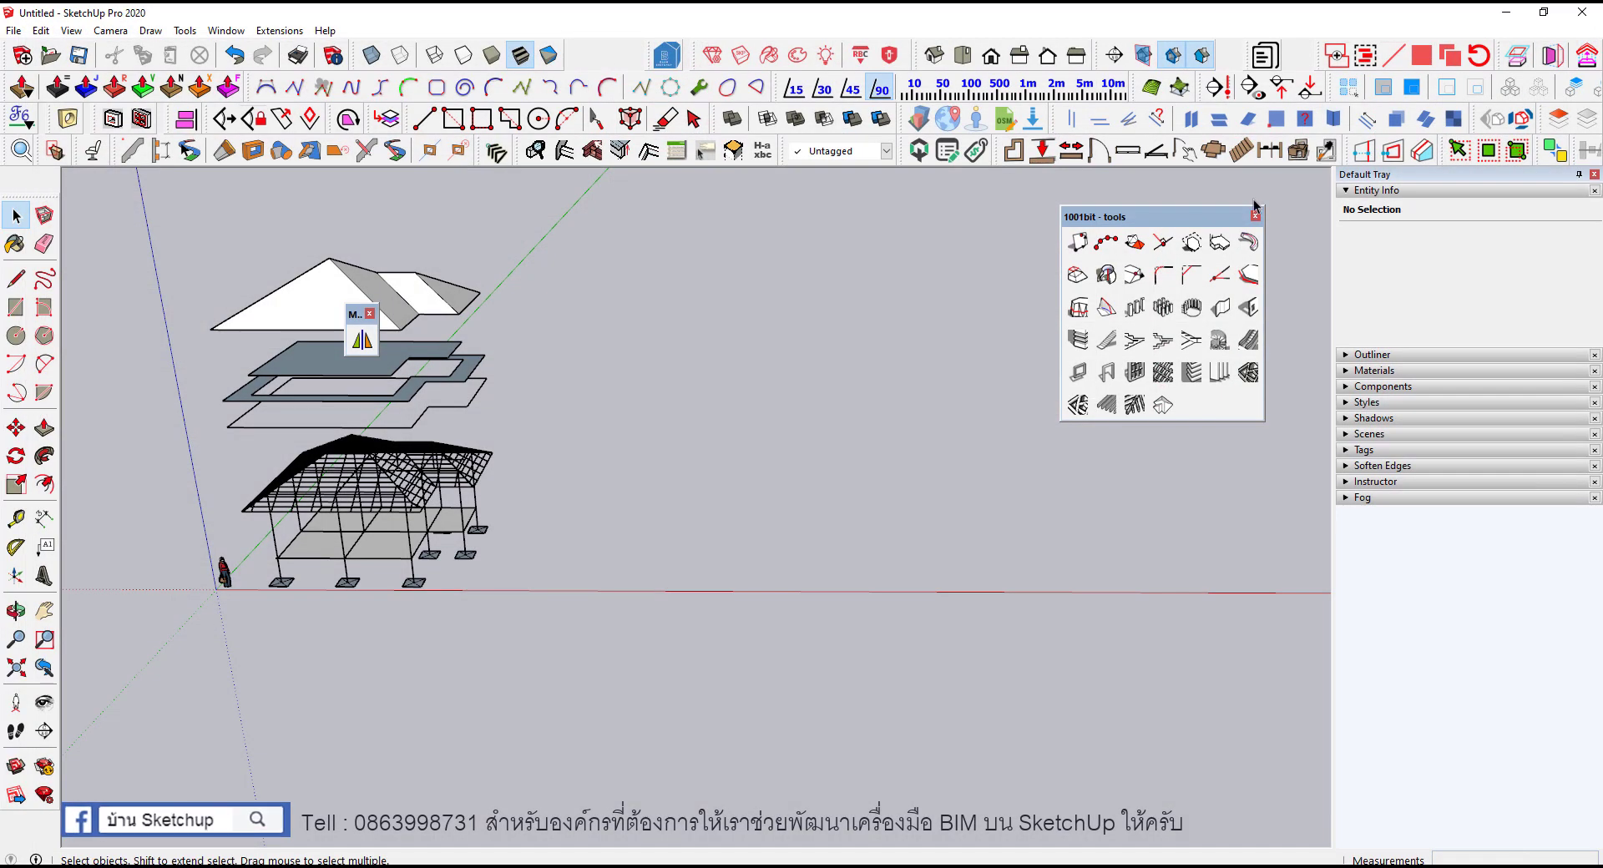
click(667, 66)
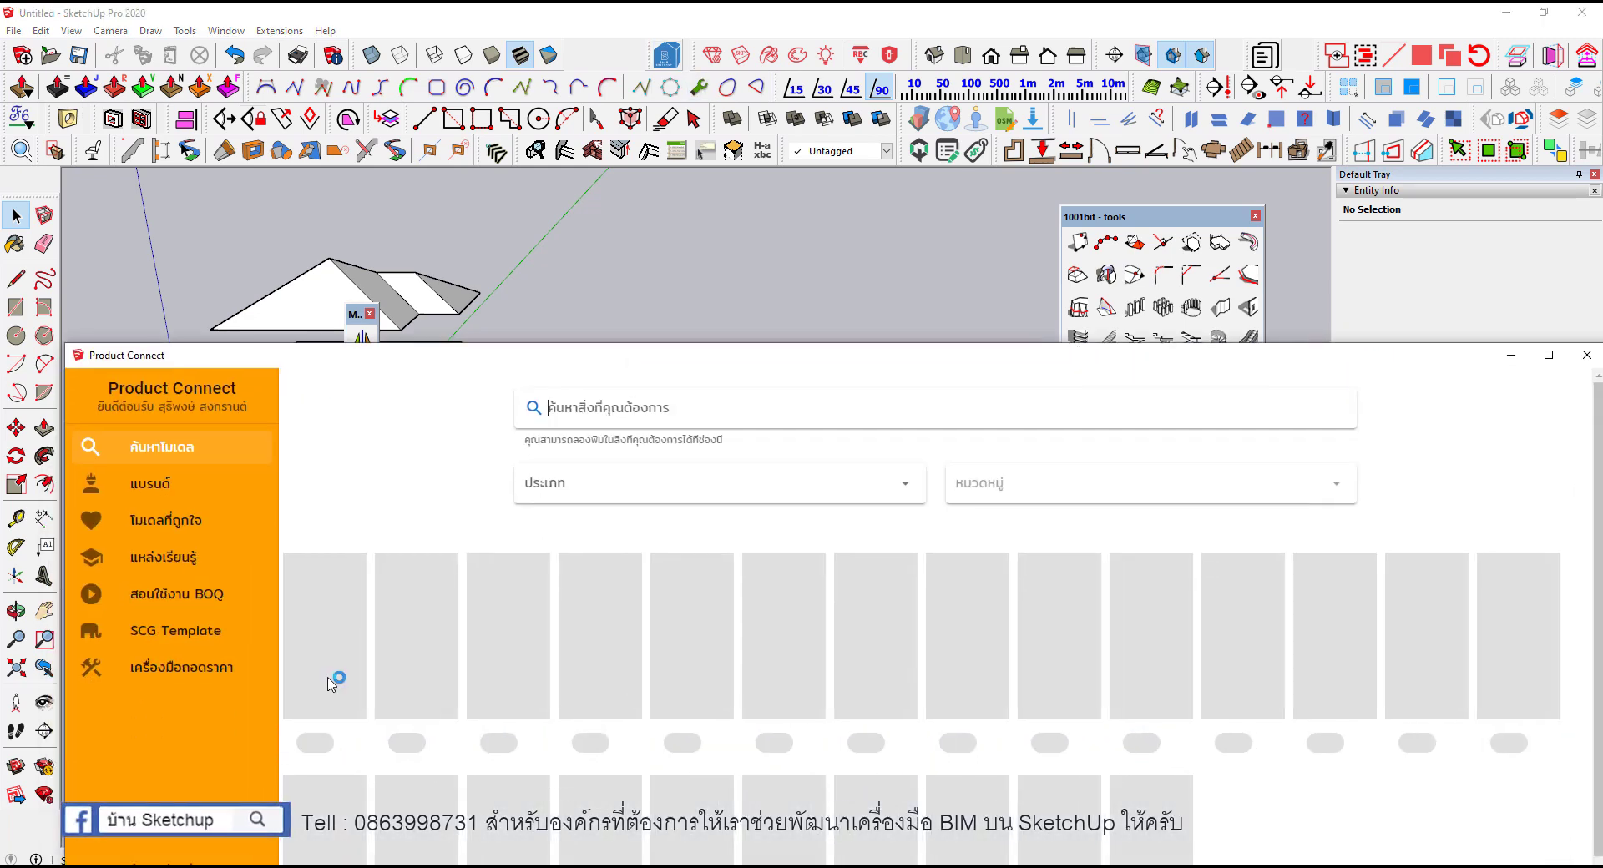
Step: Show the quantity report's grouped Document Presentation beside the model, highlighting the architectural slabs
click(159, 675)
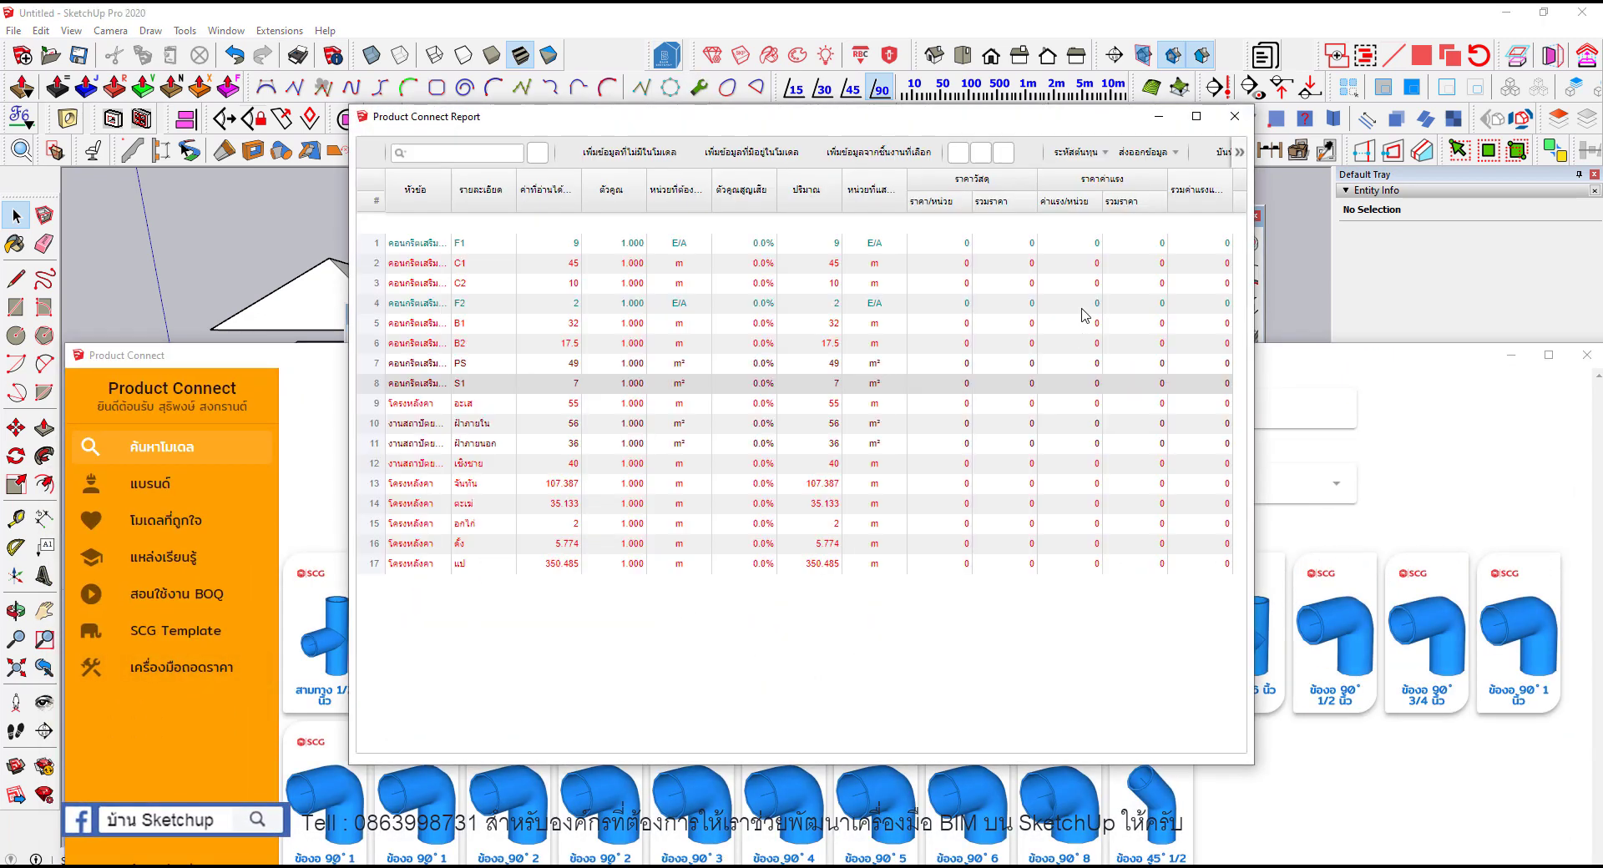
click(1035, 153)
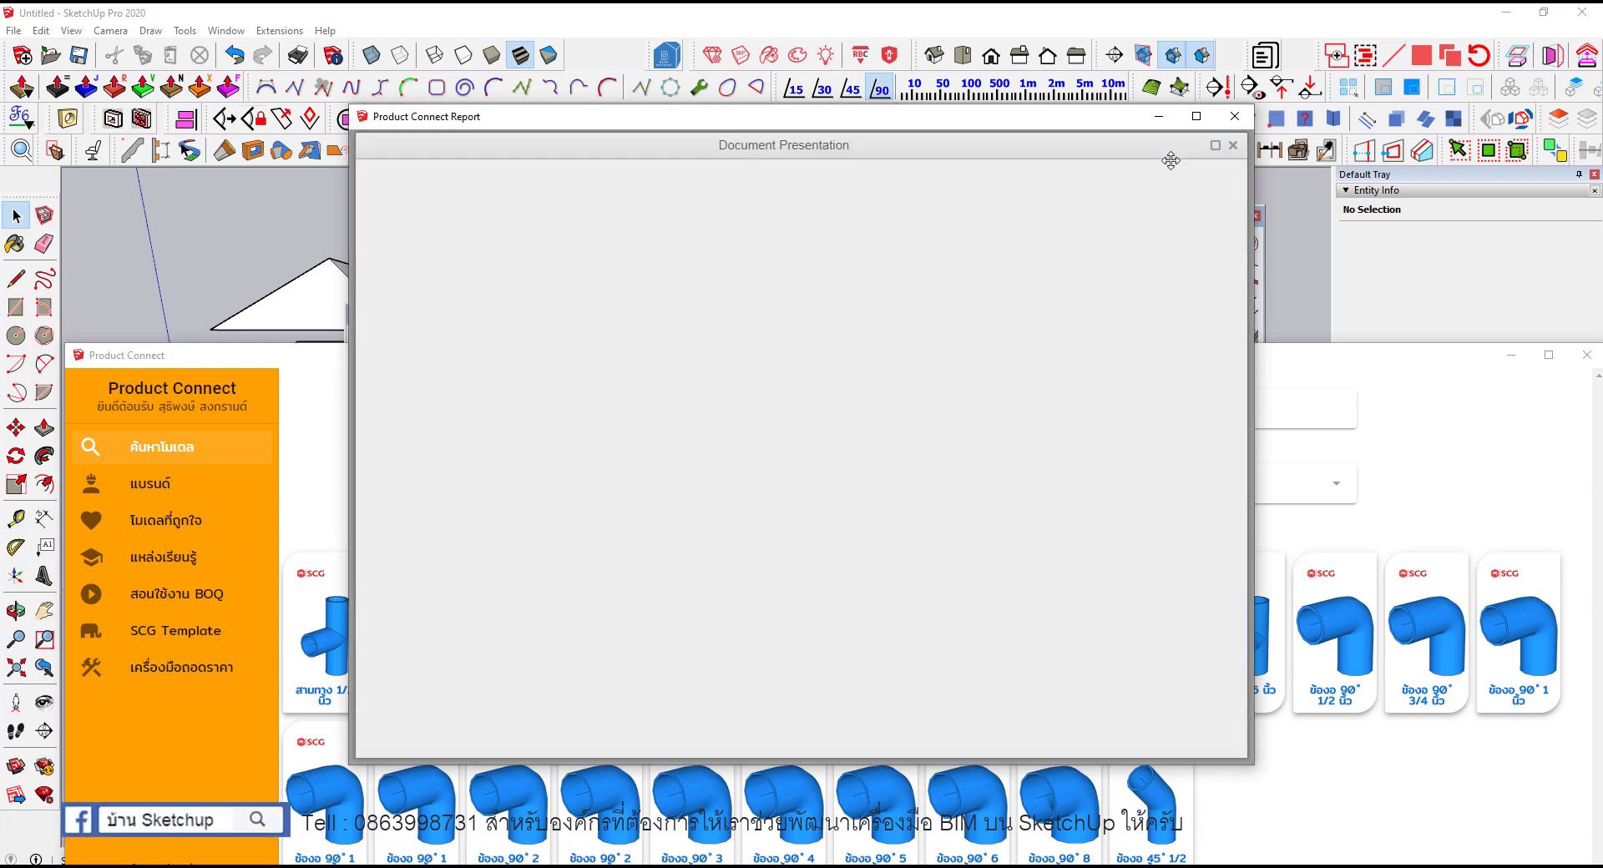
drag(788, 125, 1337, 226)
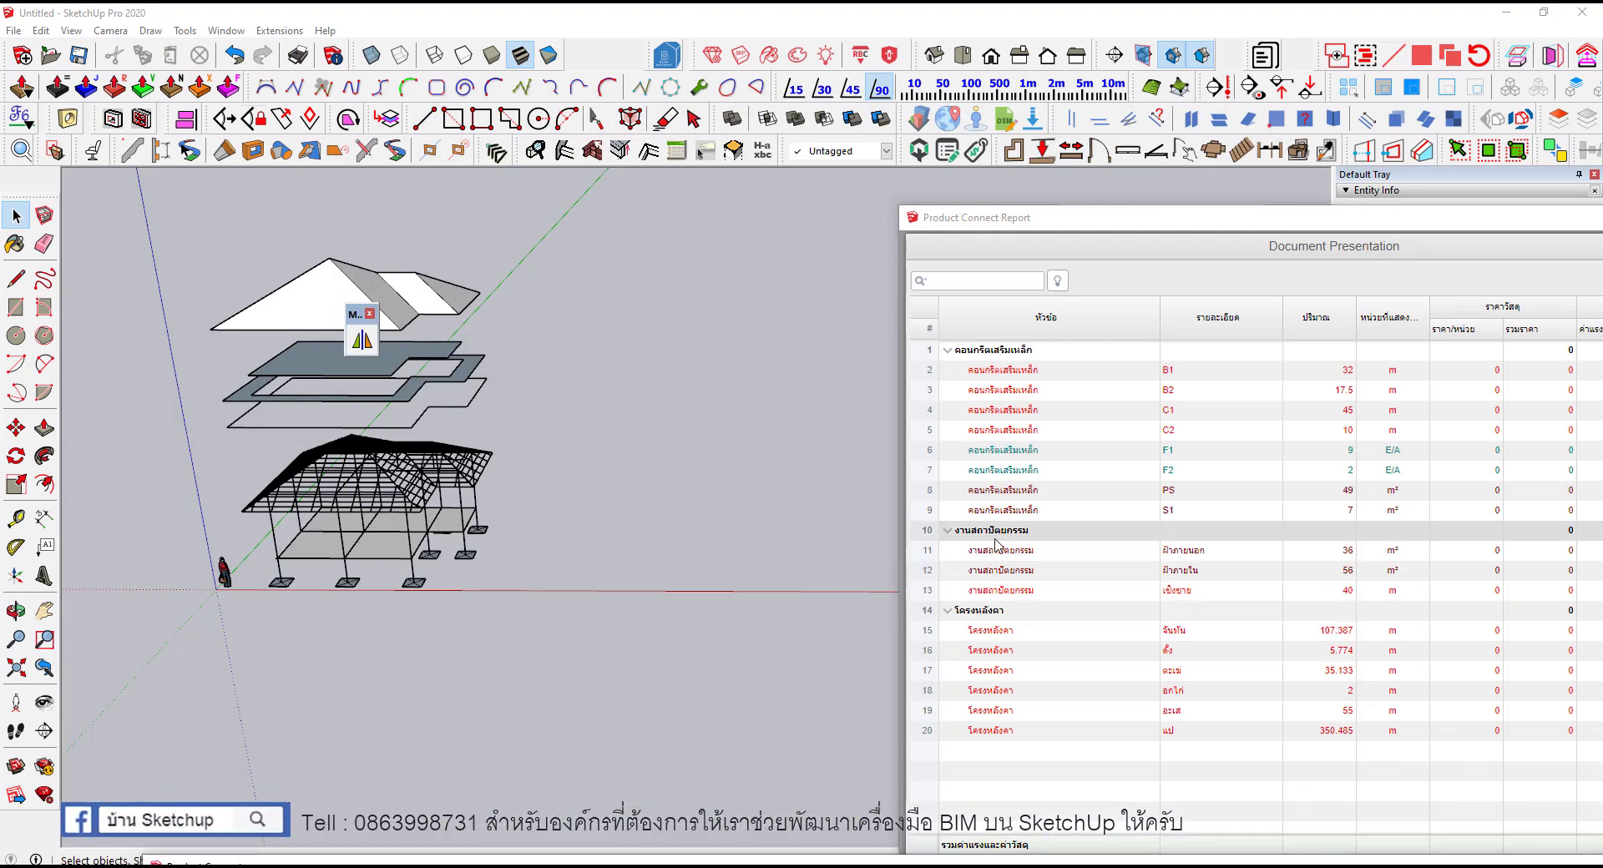
click(995, 534)
middle_drag(834, 518, 616, 474)
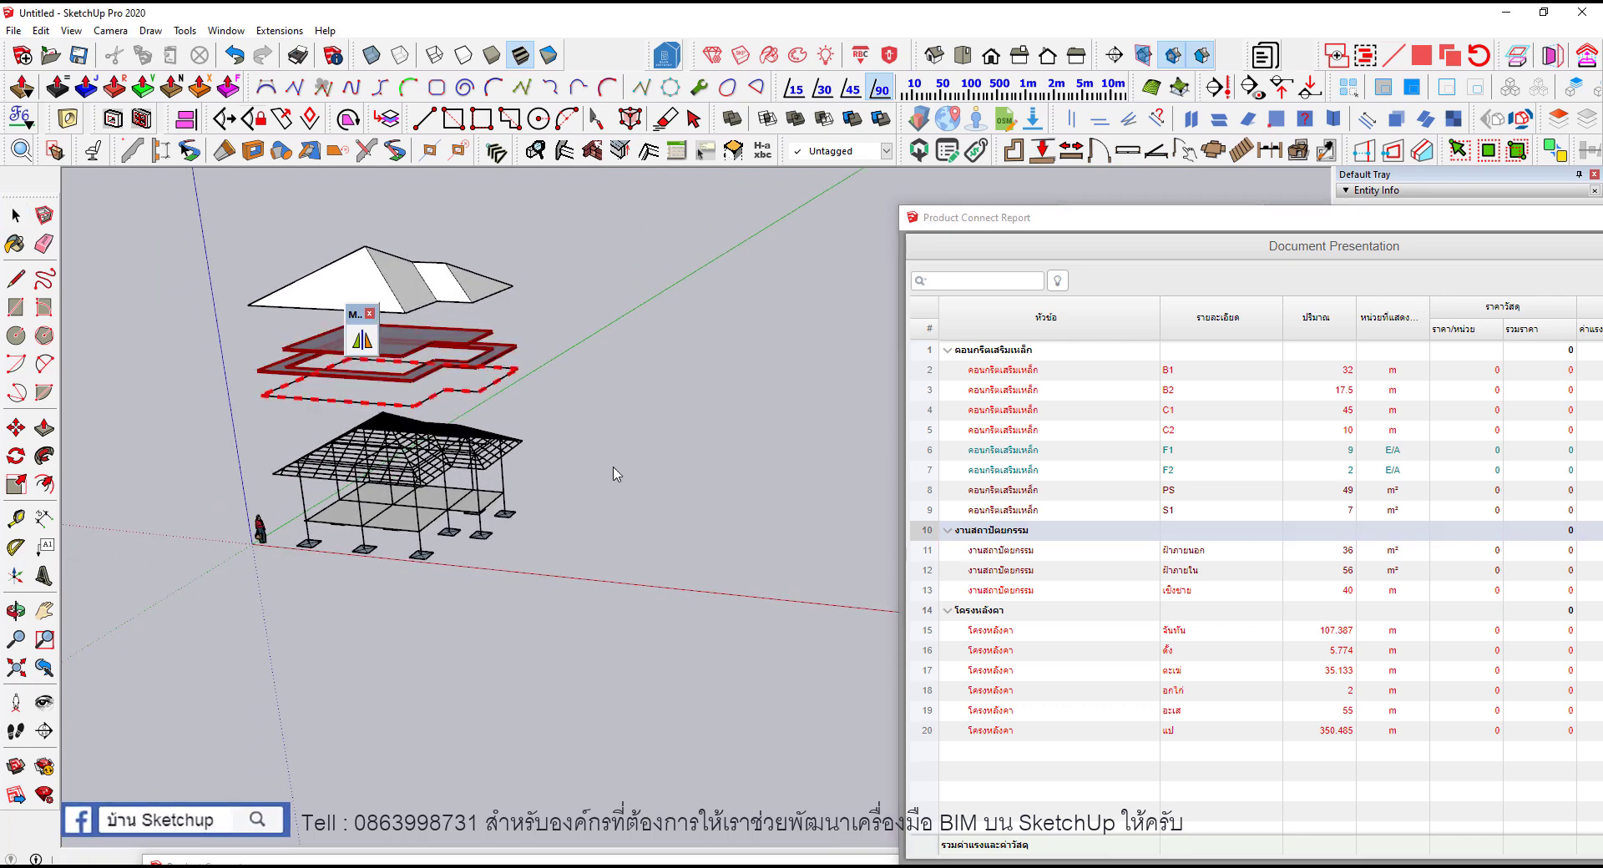
drag(1141, 223, 849, 146)
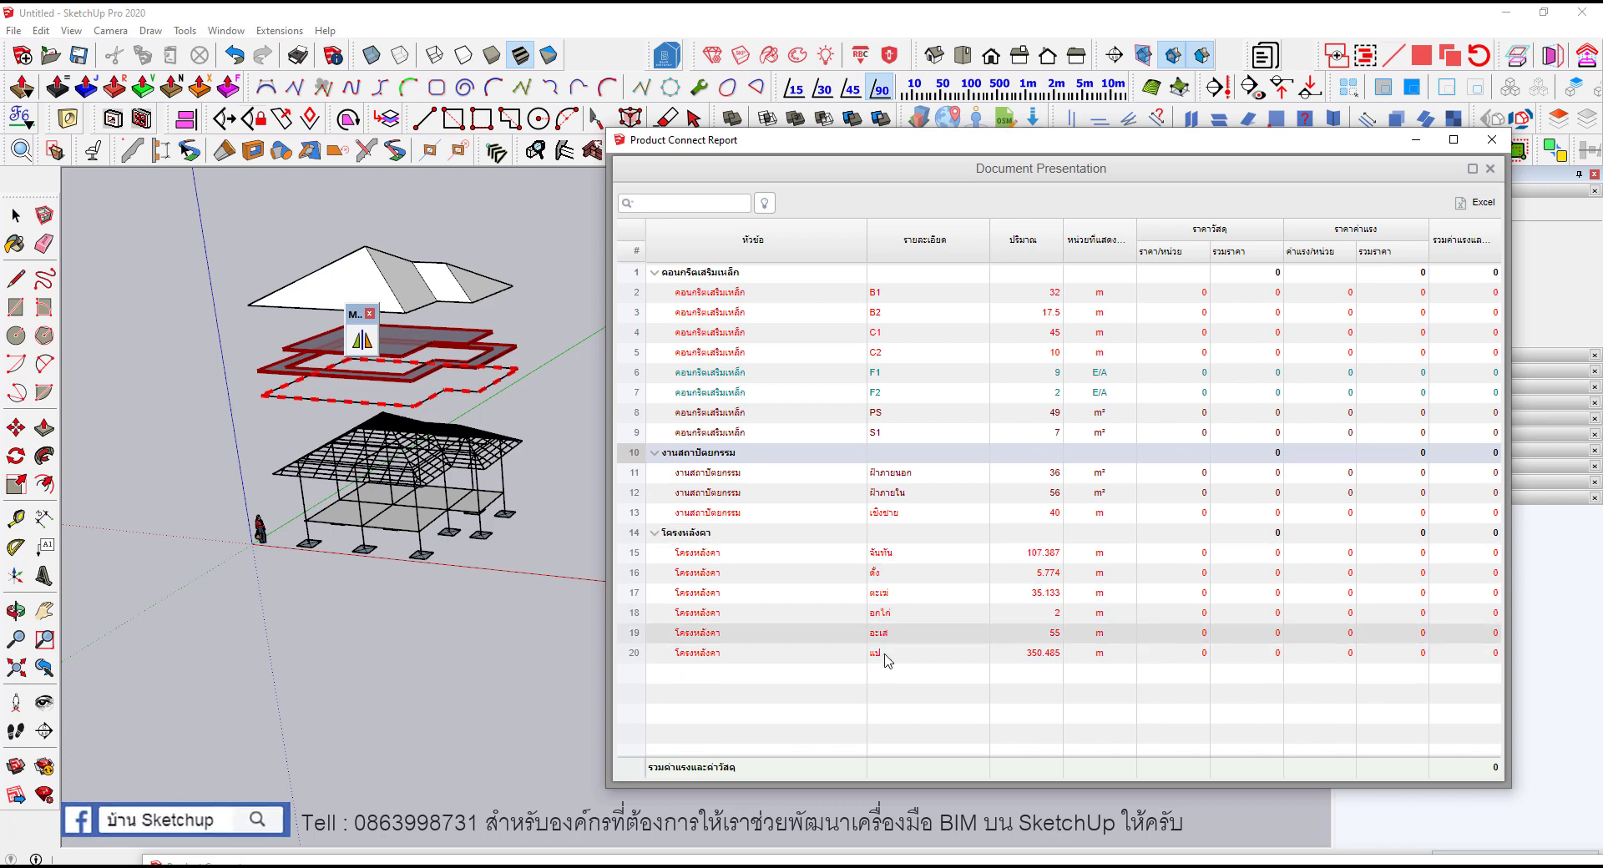
Step: Close the grouped presentation, clear the slab highlight and select the roof
click(1490, 168)
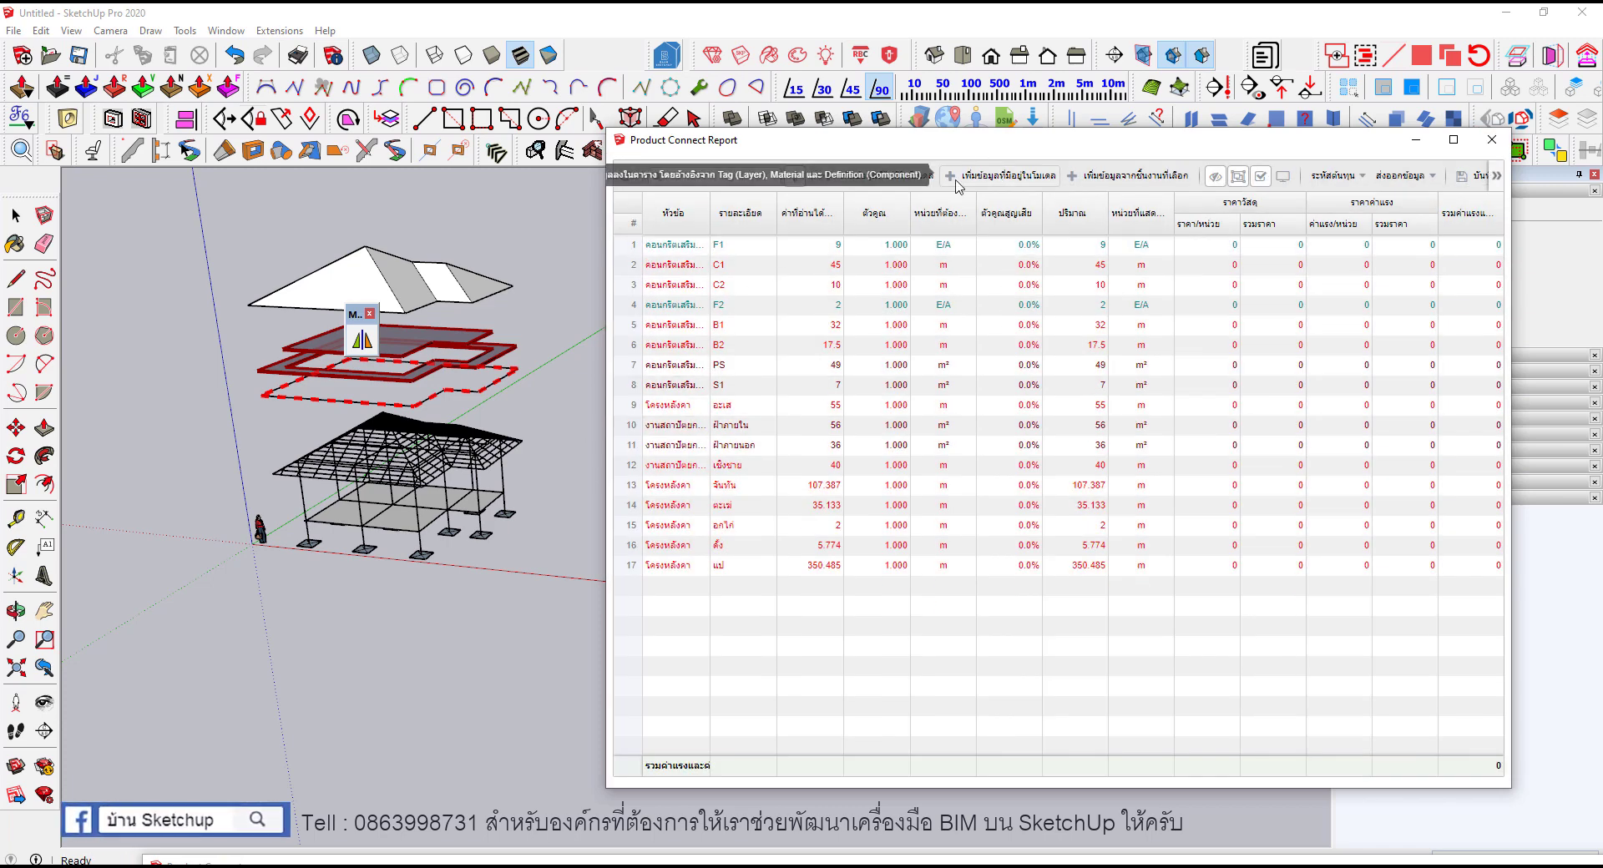
click(356, 290)
click(357, 289)
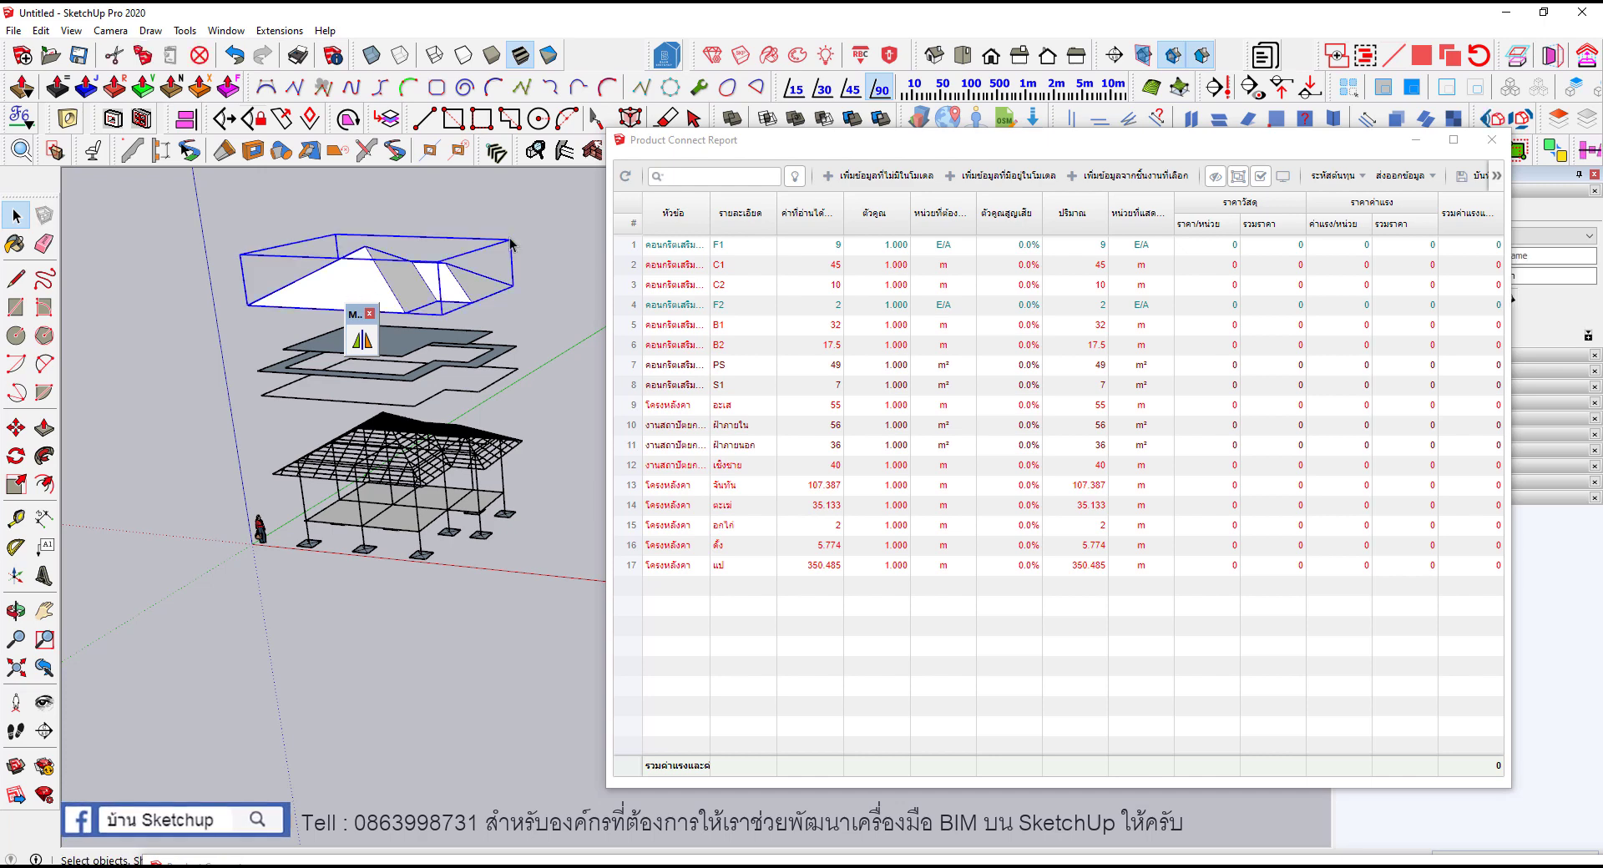
Step: Add the กระเบื้องมุงหลังคา definition measured by Area to the report, giving 29.734 m²
click(1035, 178)
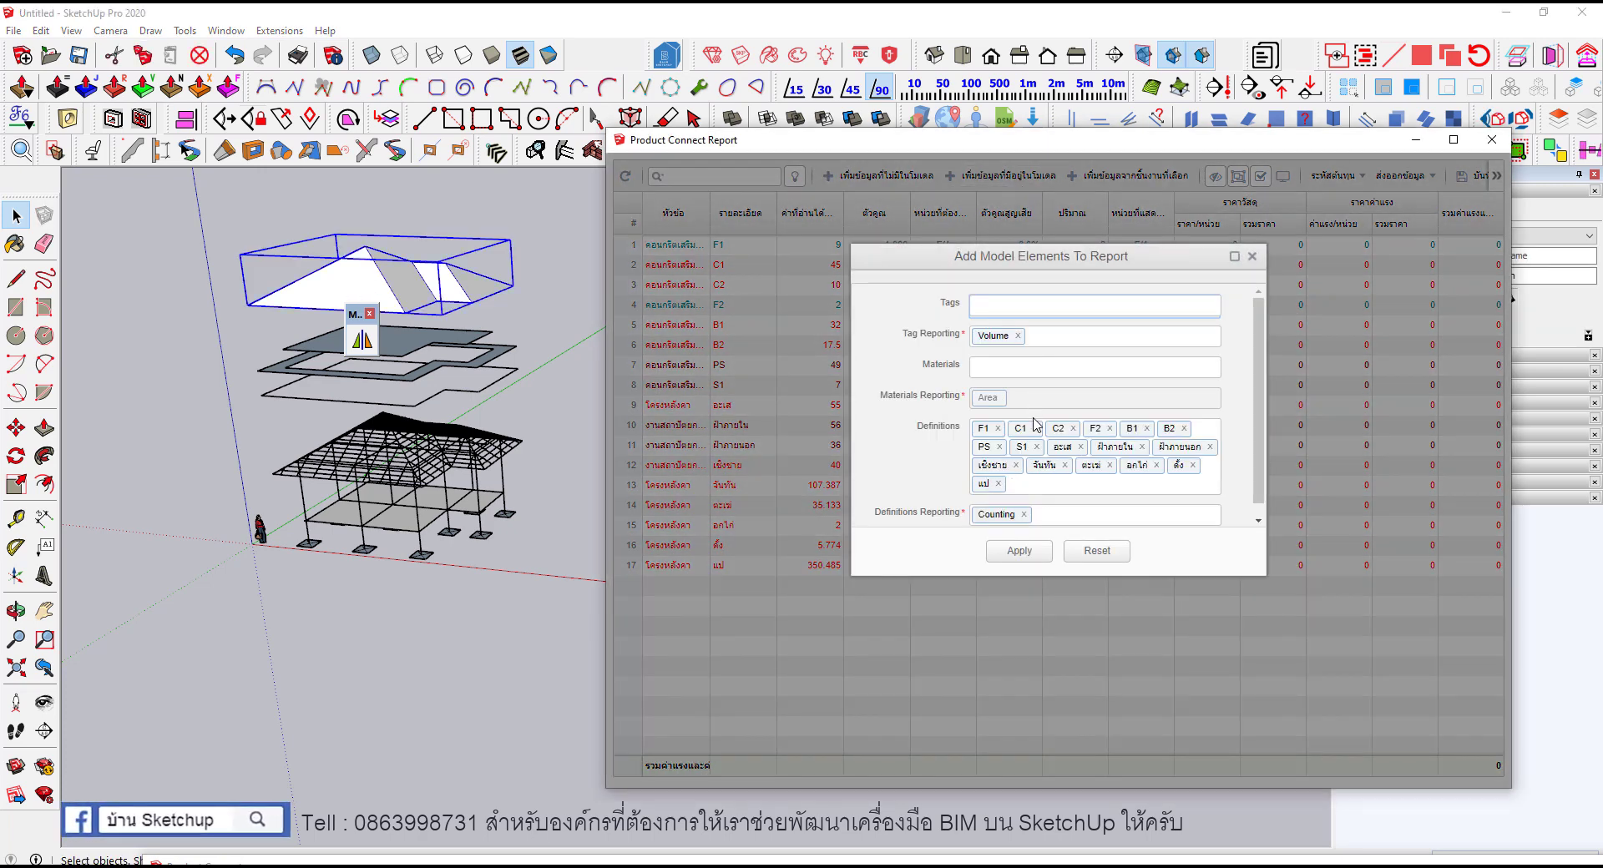
click(1043, 492)
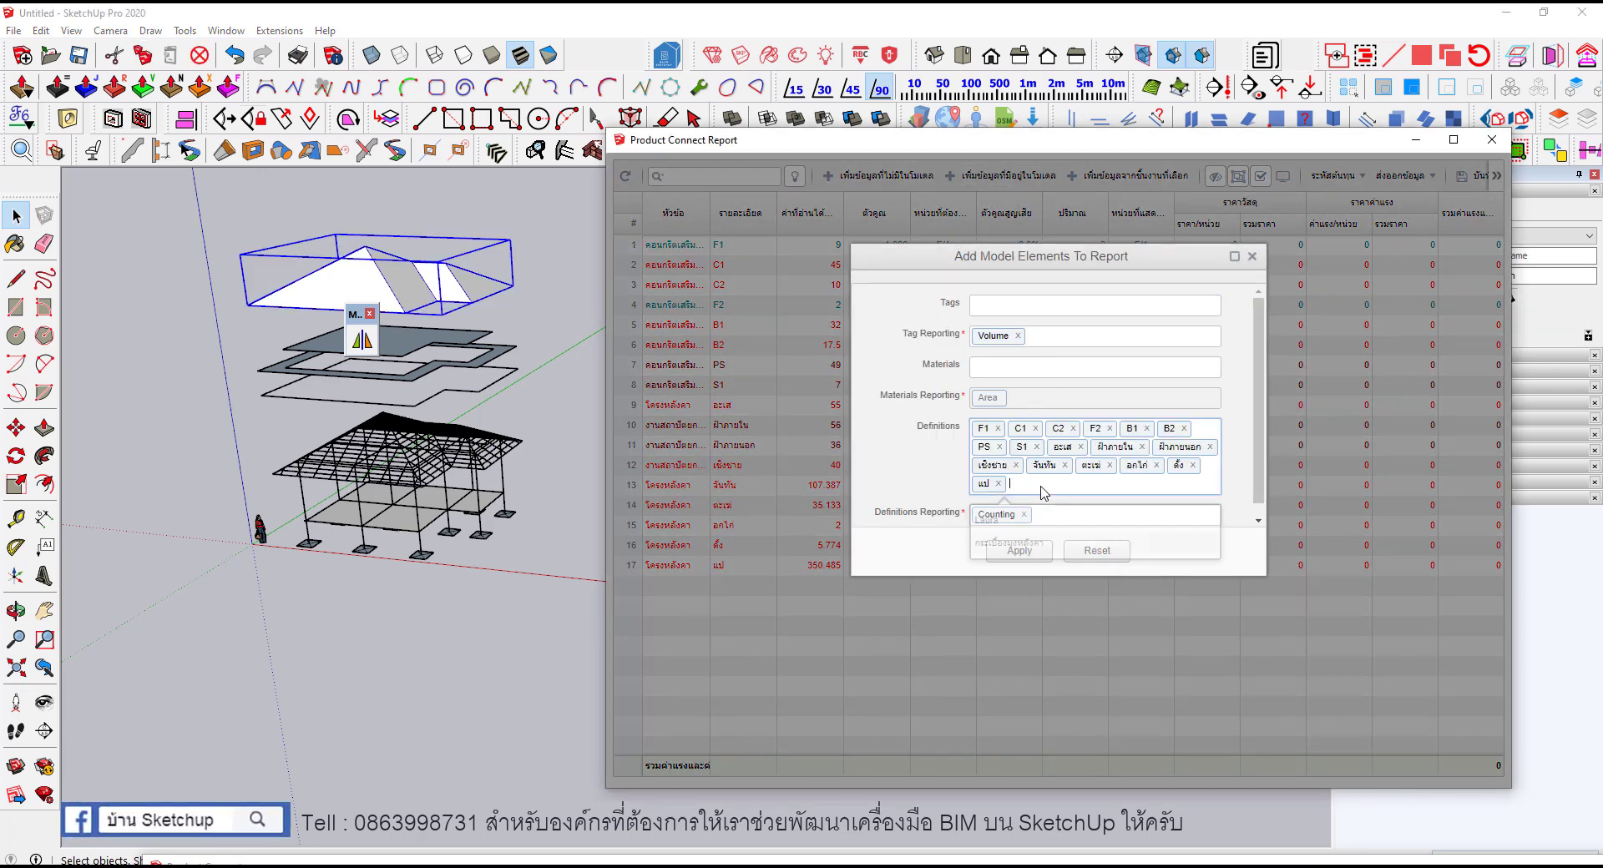
click(1018, 542)
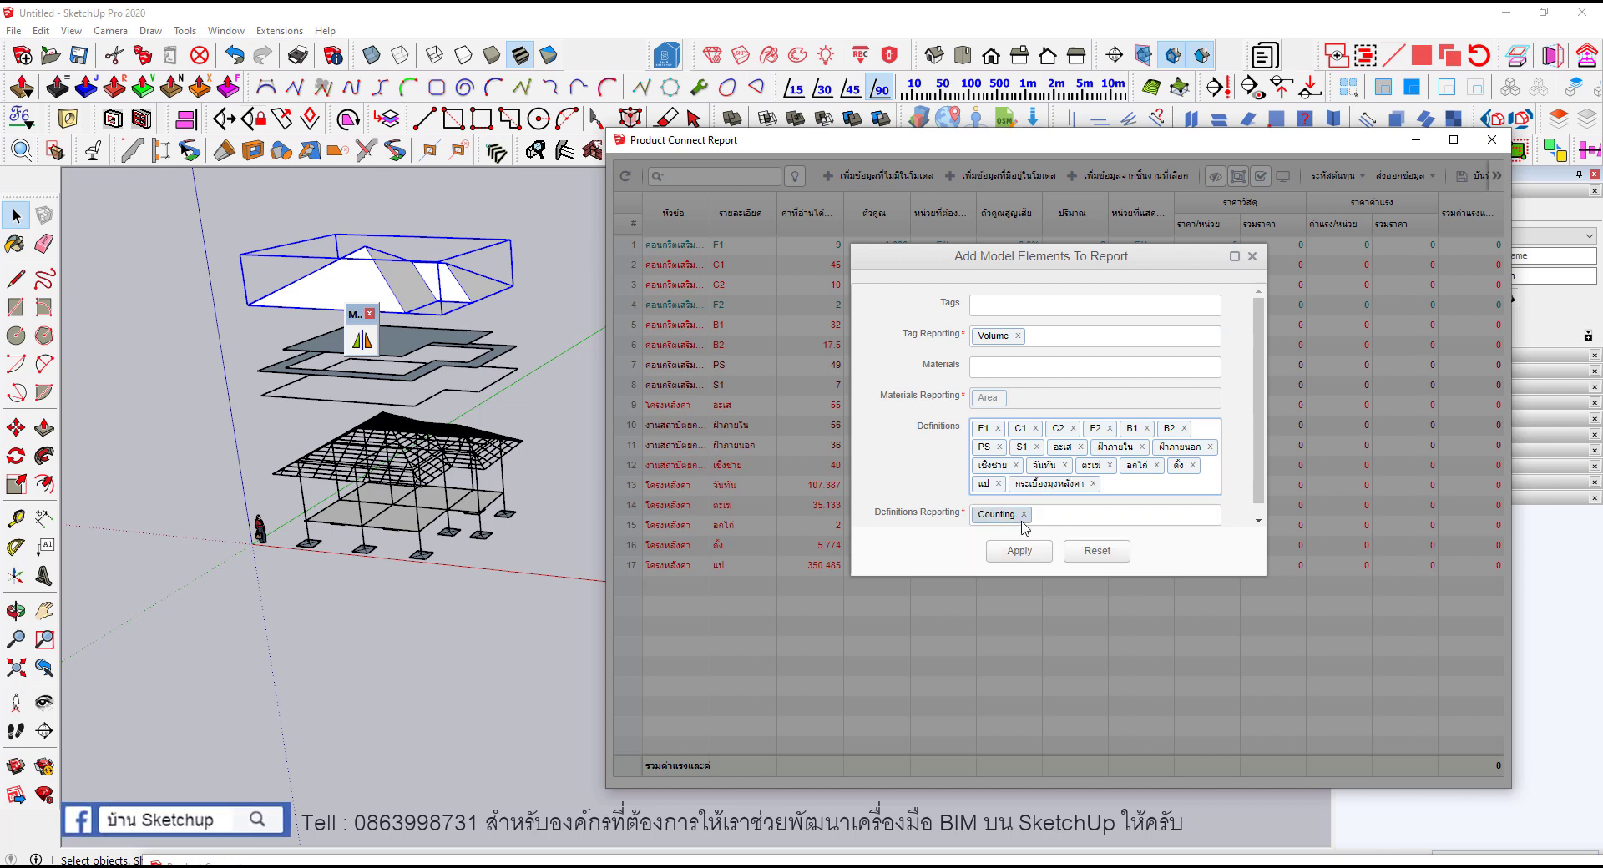
click(1029, 518)
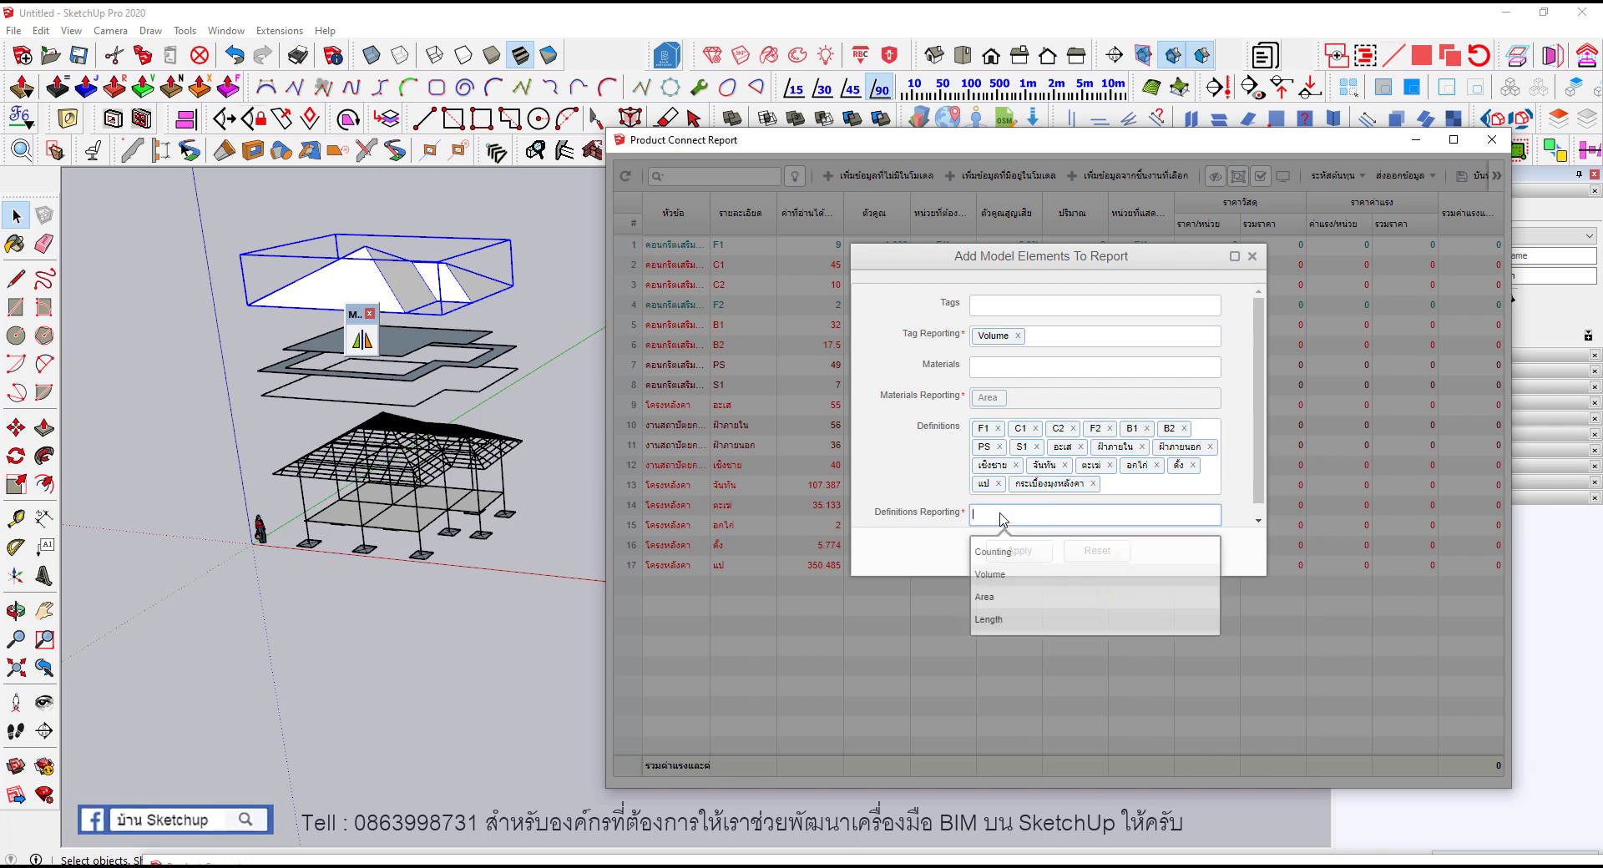
click(1001, 595)
click(1019, 551)
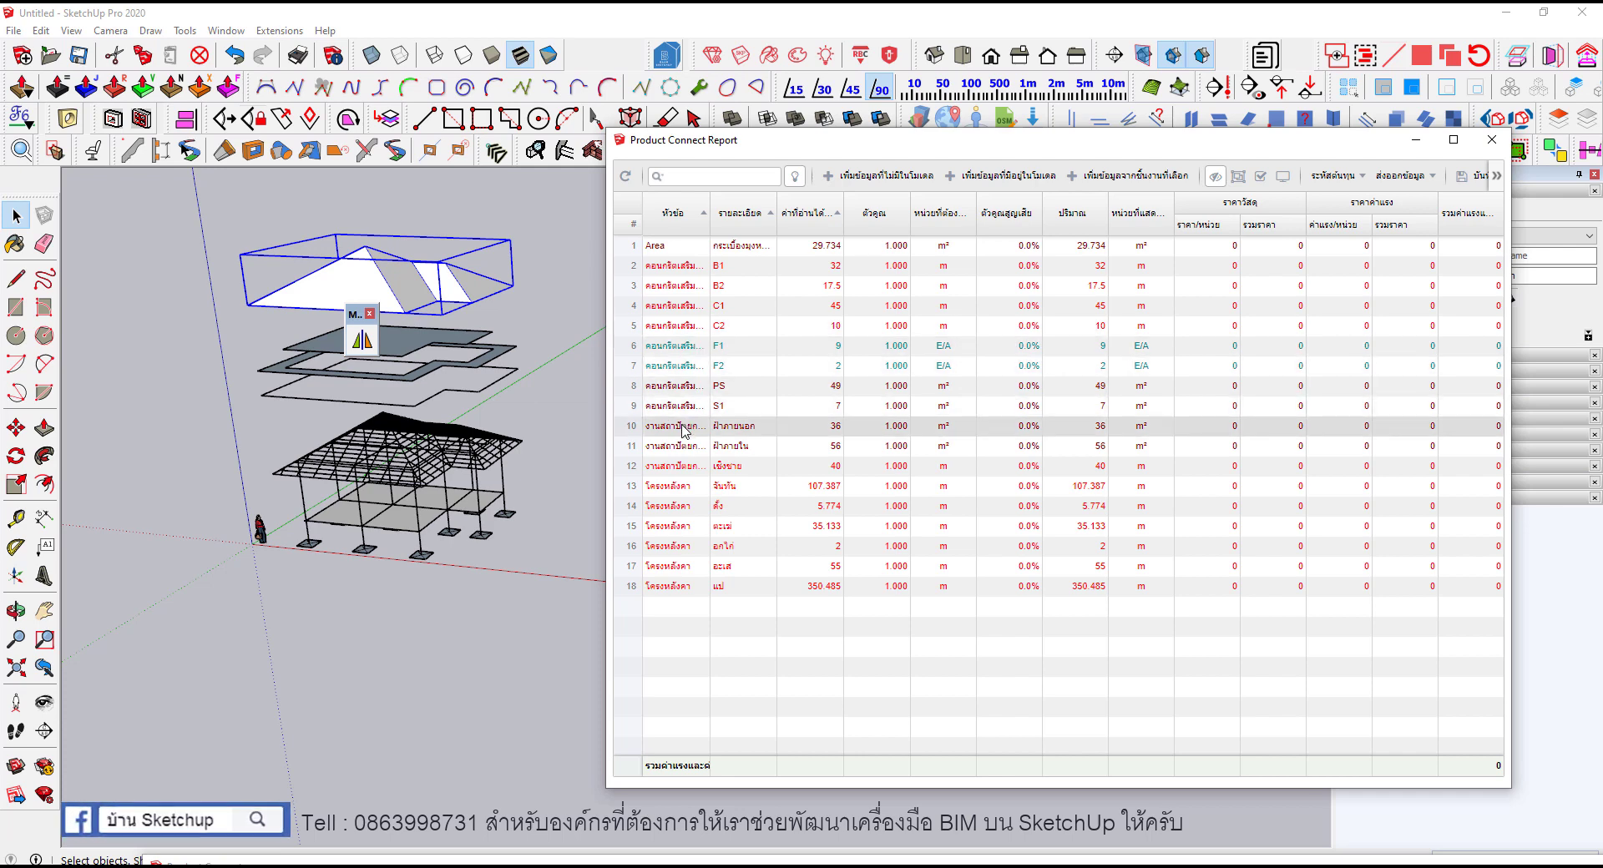
Step: Close the roof item's empty category list and select the re-sorted roof tile item in row 9
double_click(683, 427)
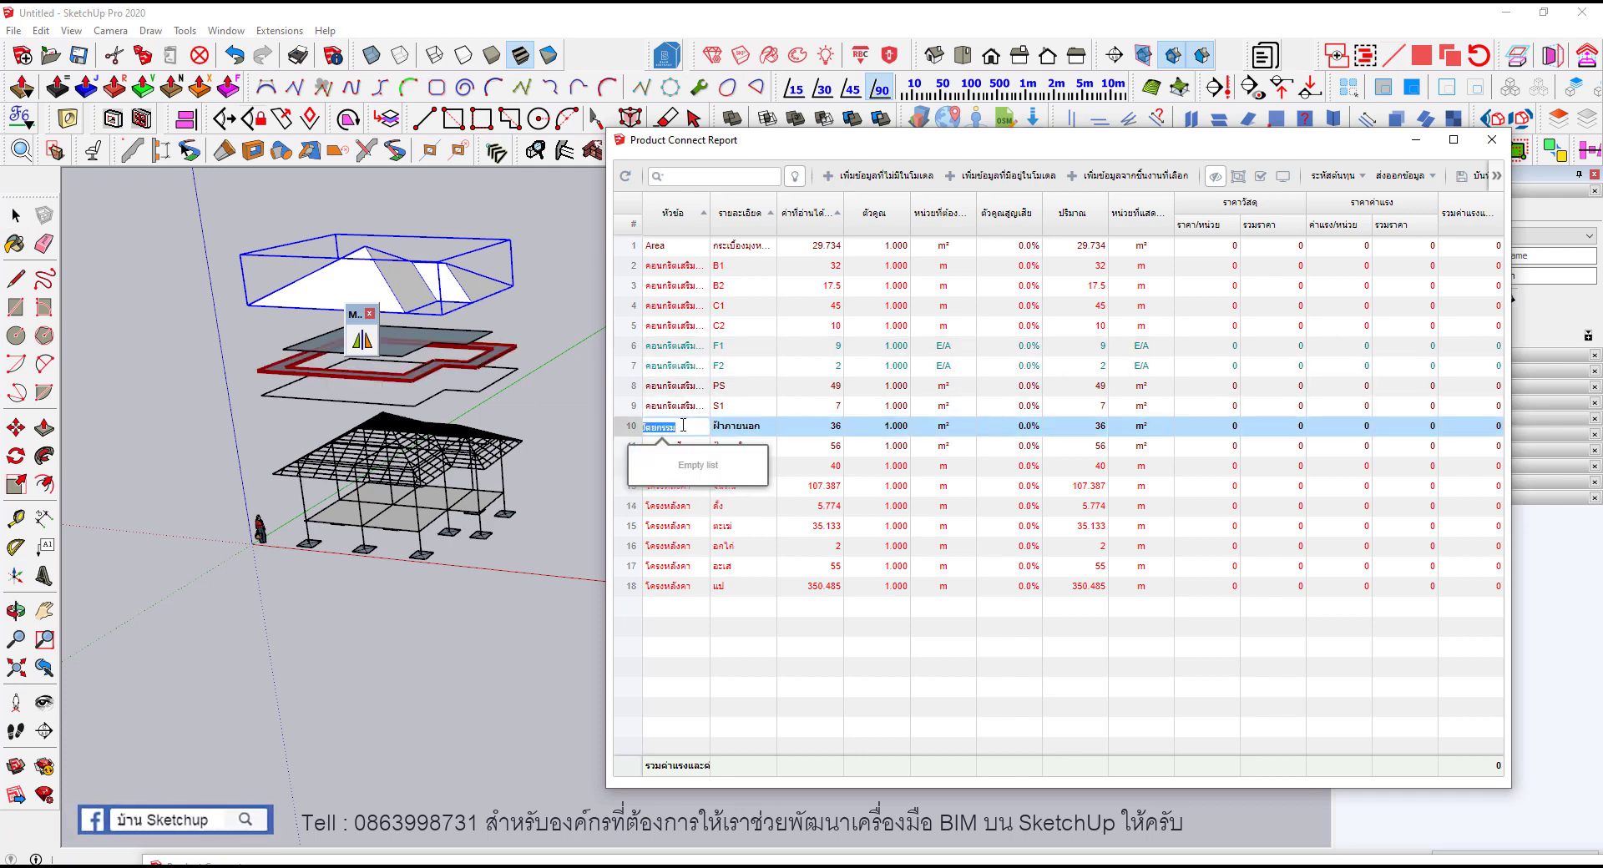
double_click(667, 247)
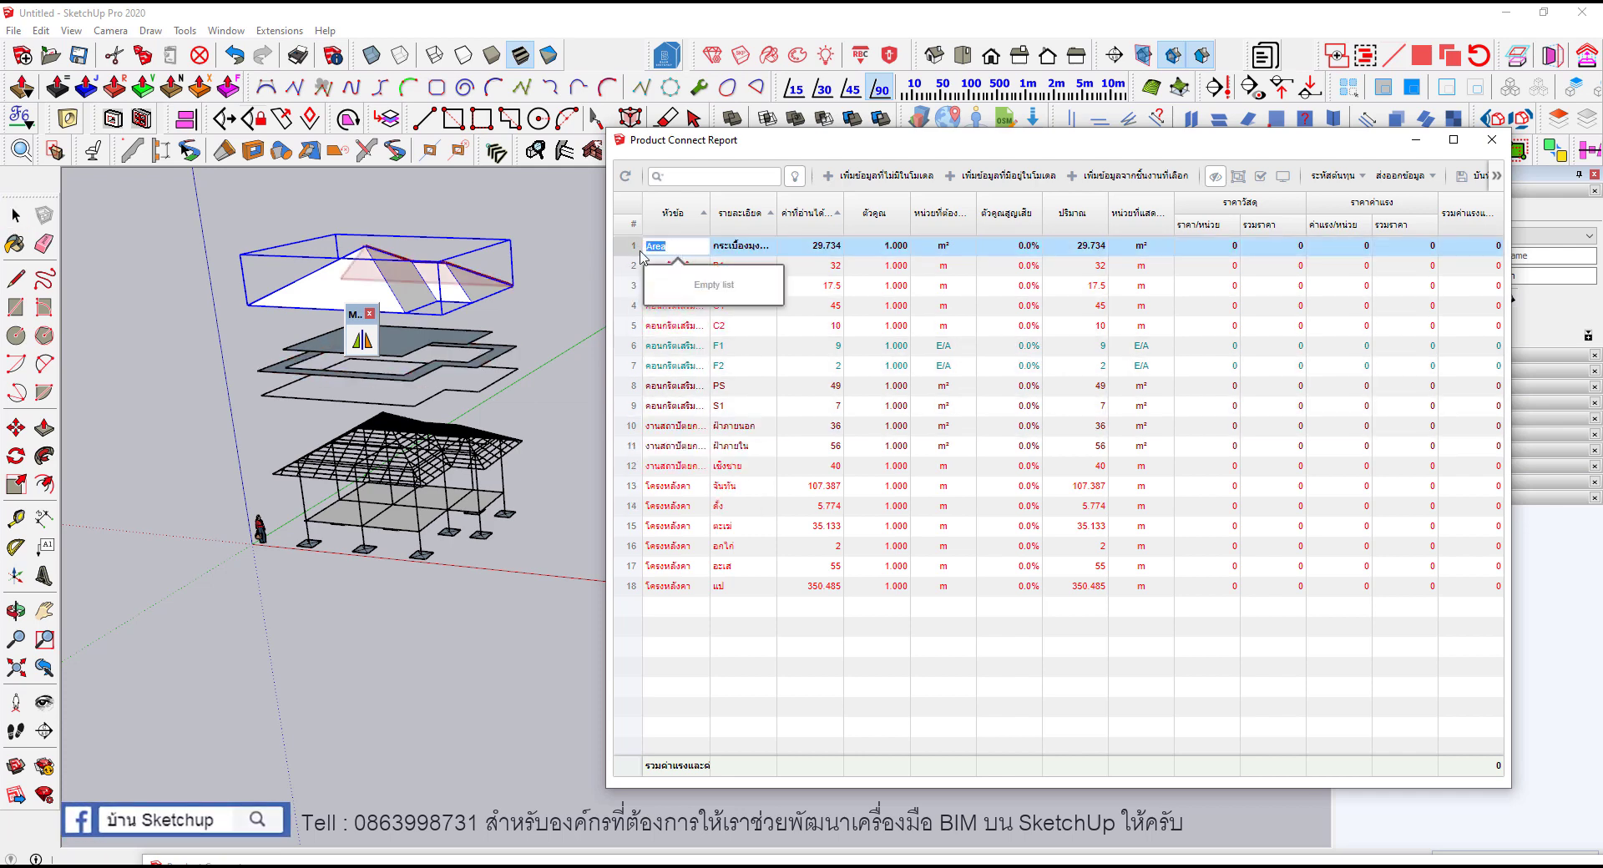
click(639, 198)
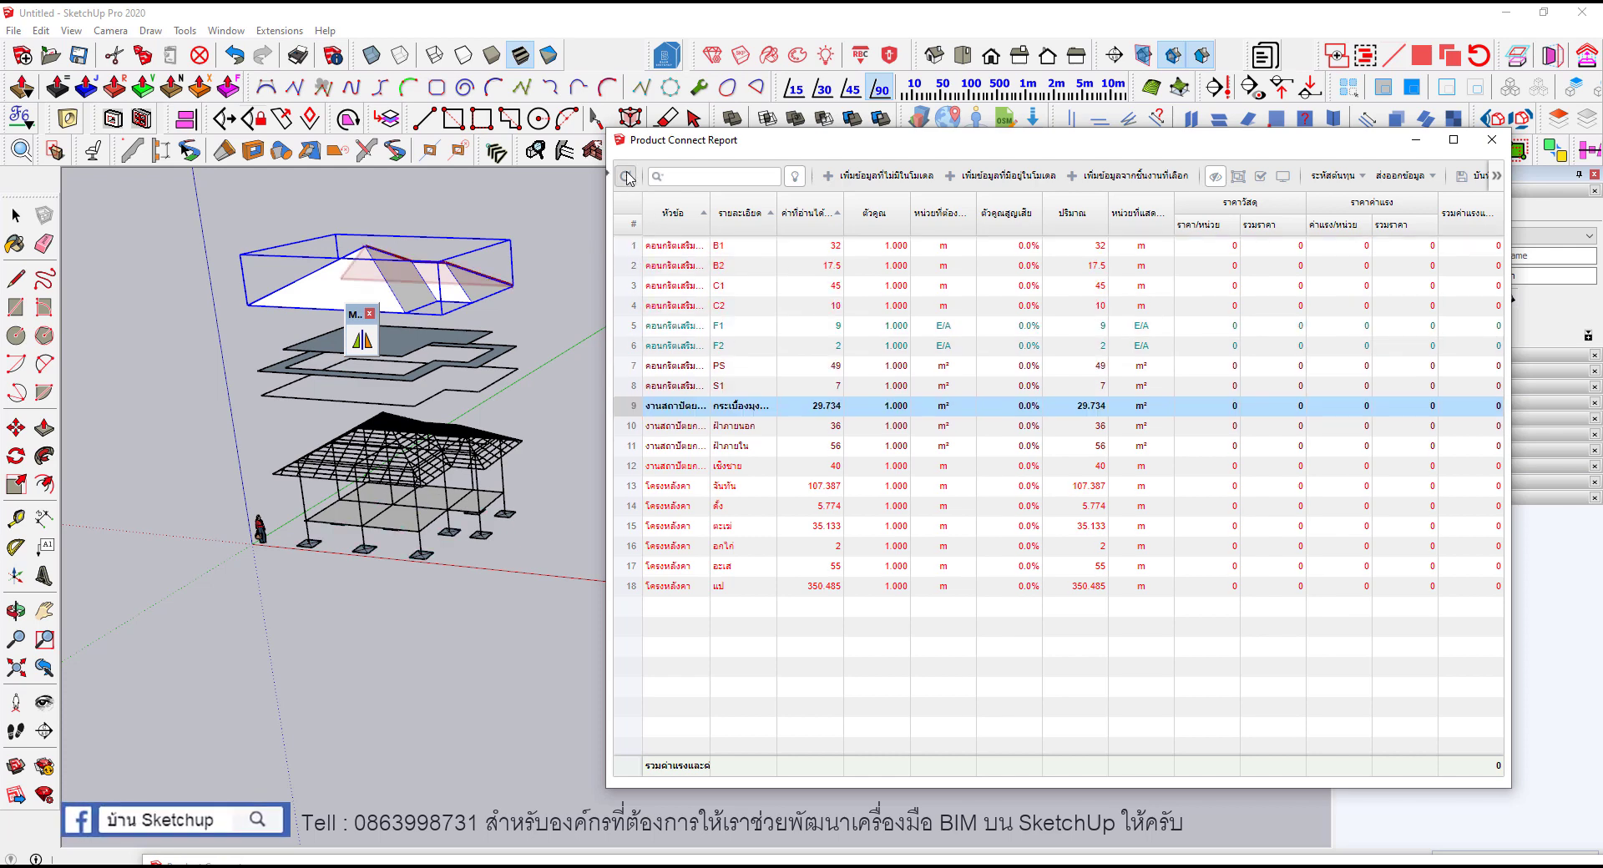
click(628, 178)
click(589, 213)
key(space)
click(584, 226)
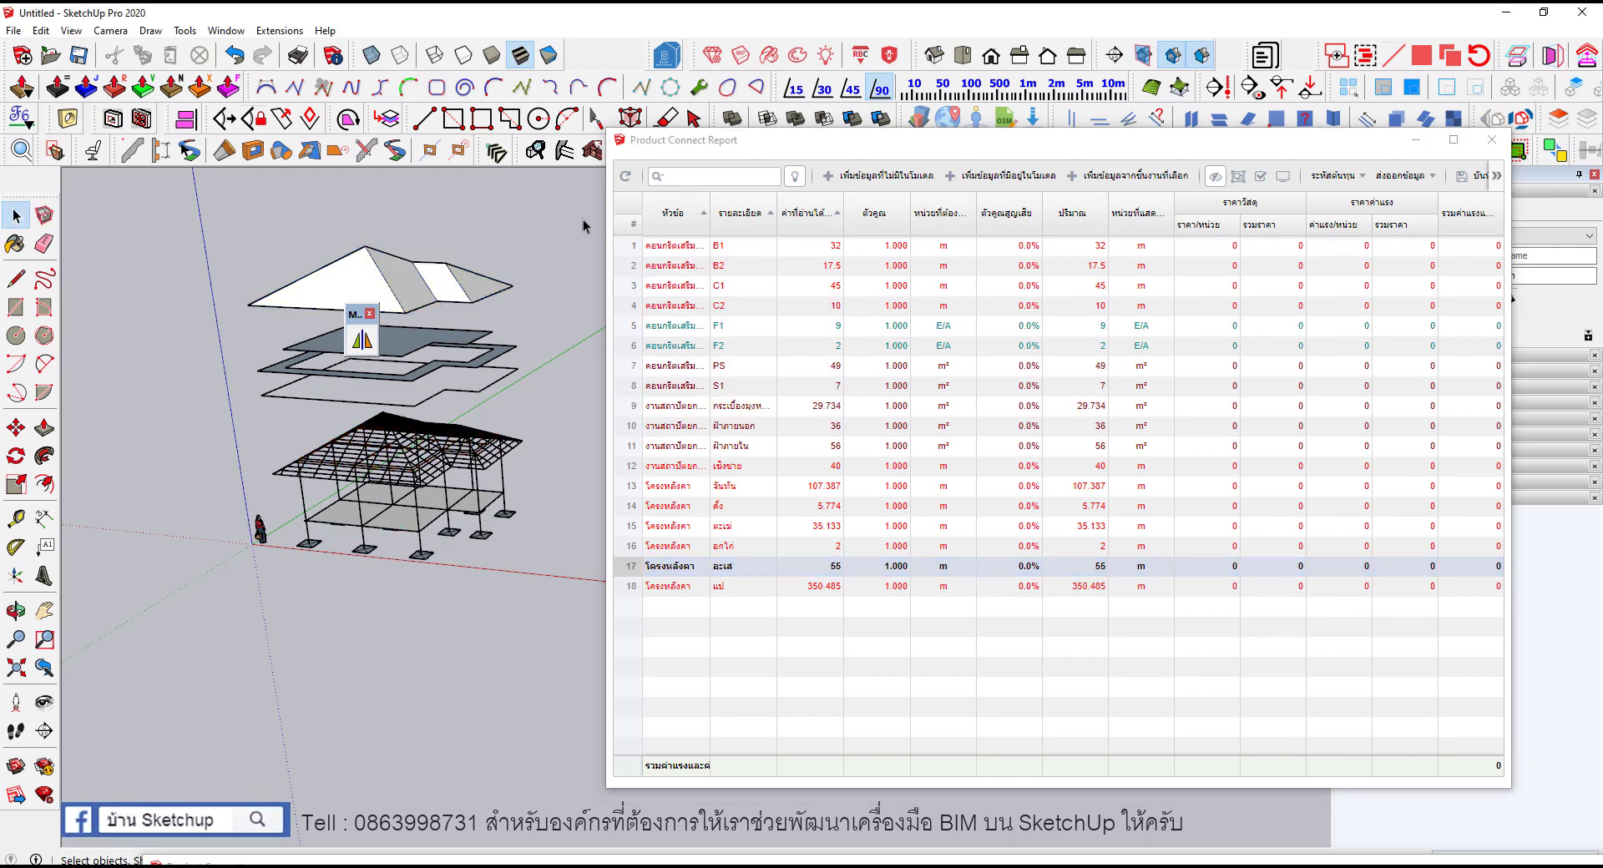
click(624, 177)
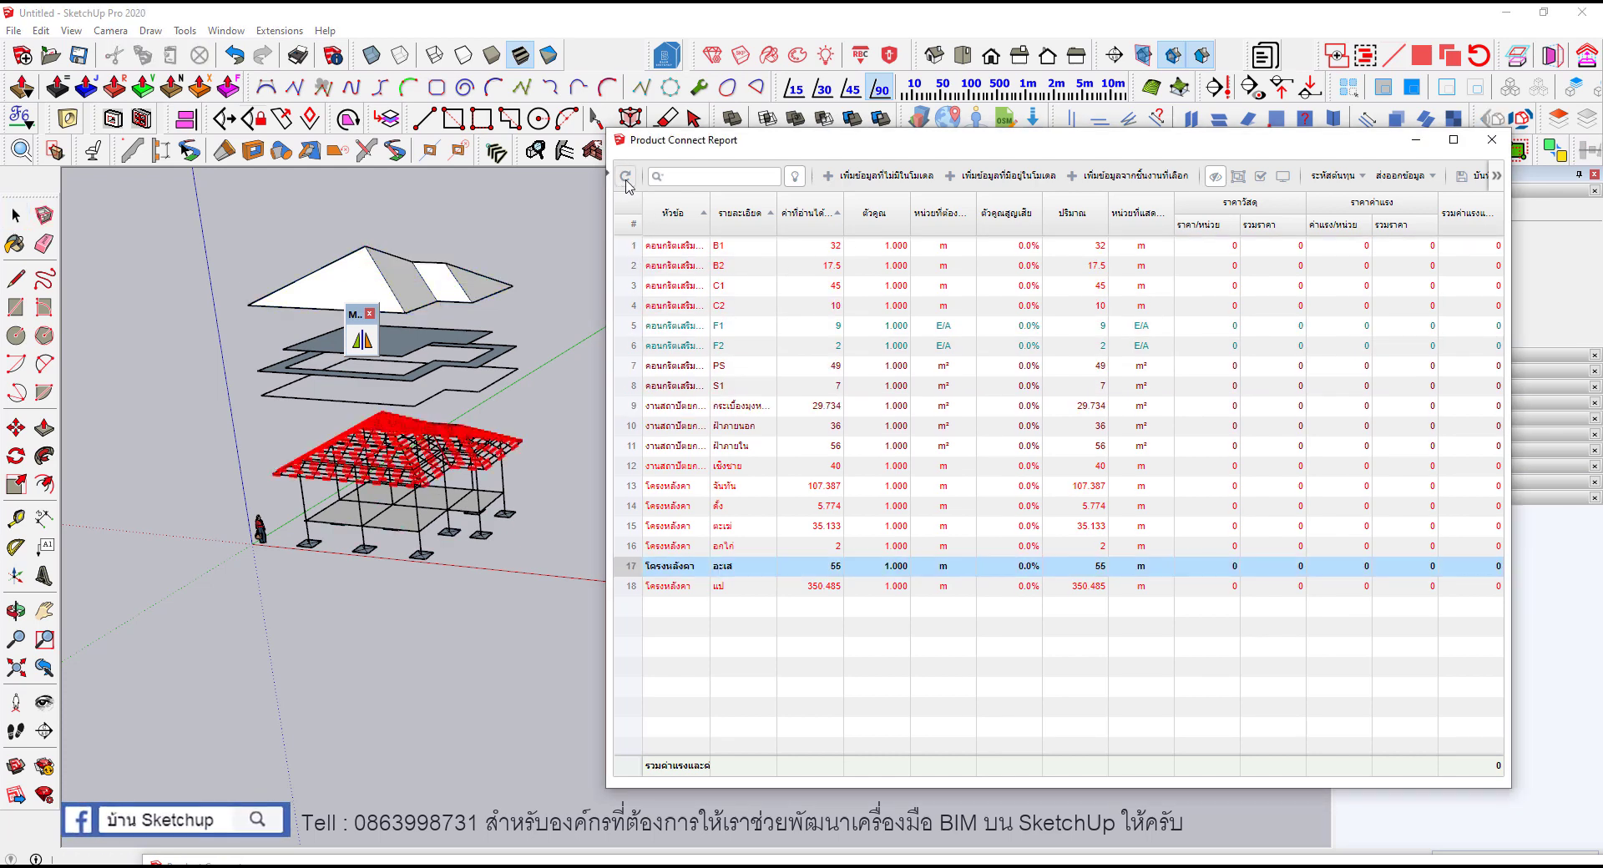
click(1289, 177)
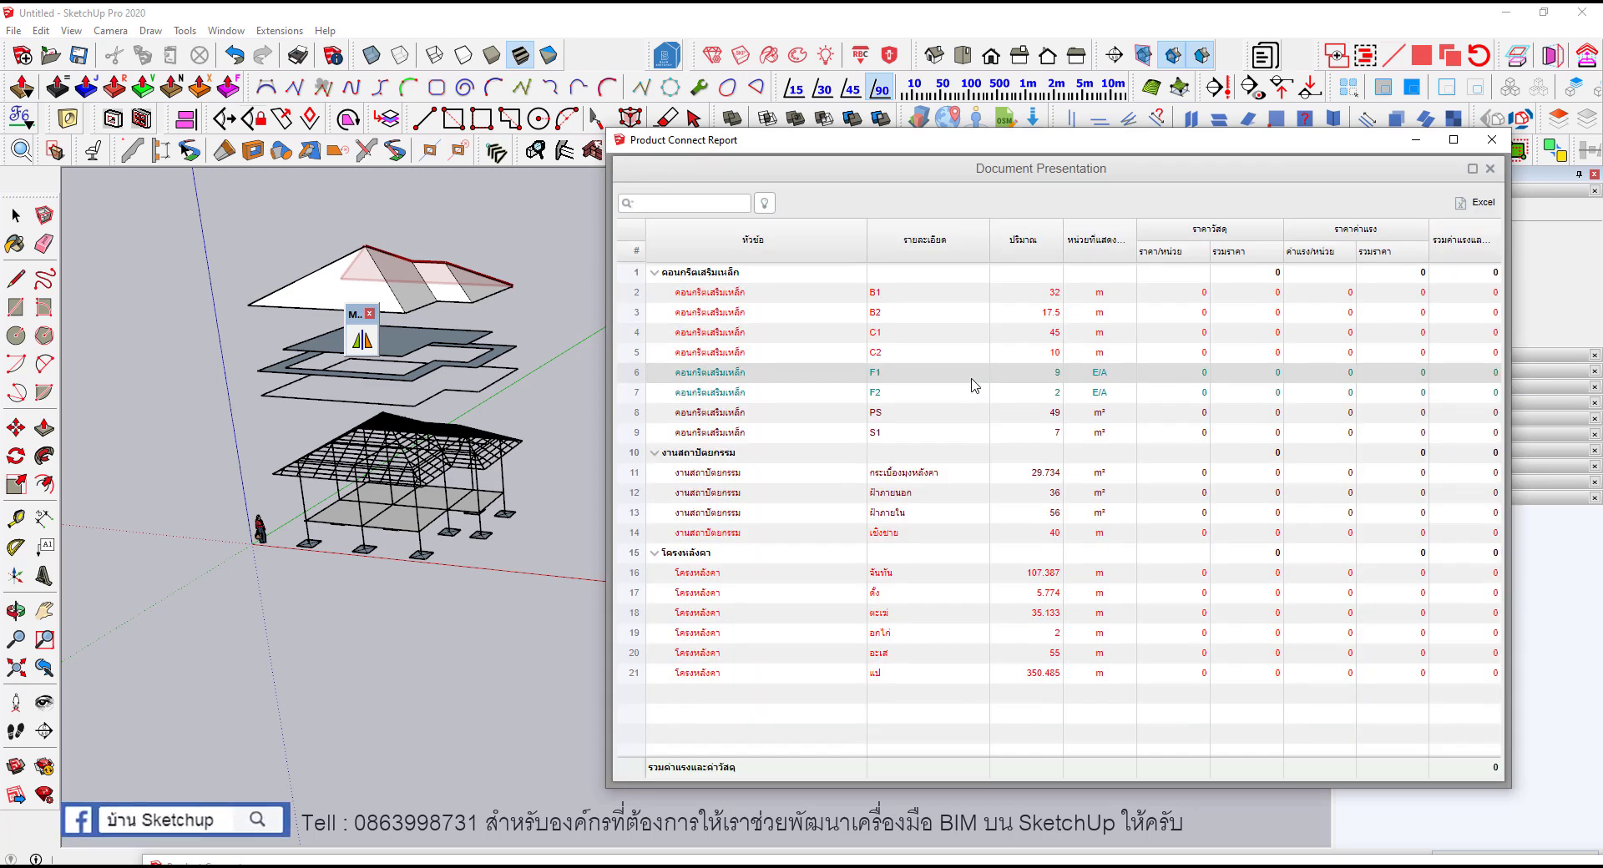
click(720, 273)
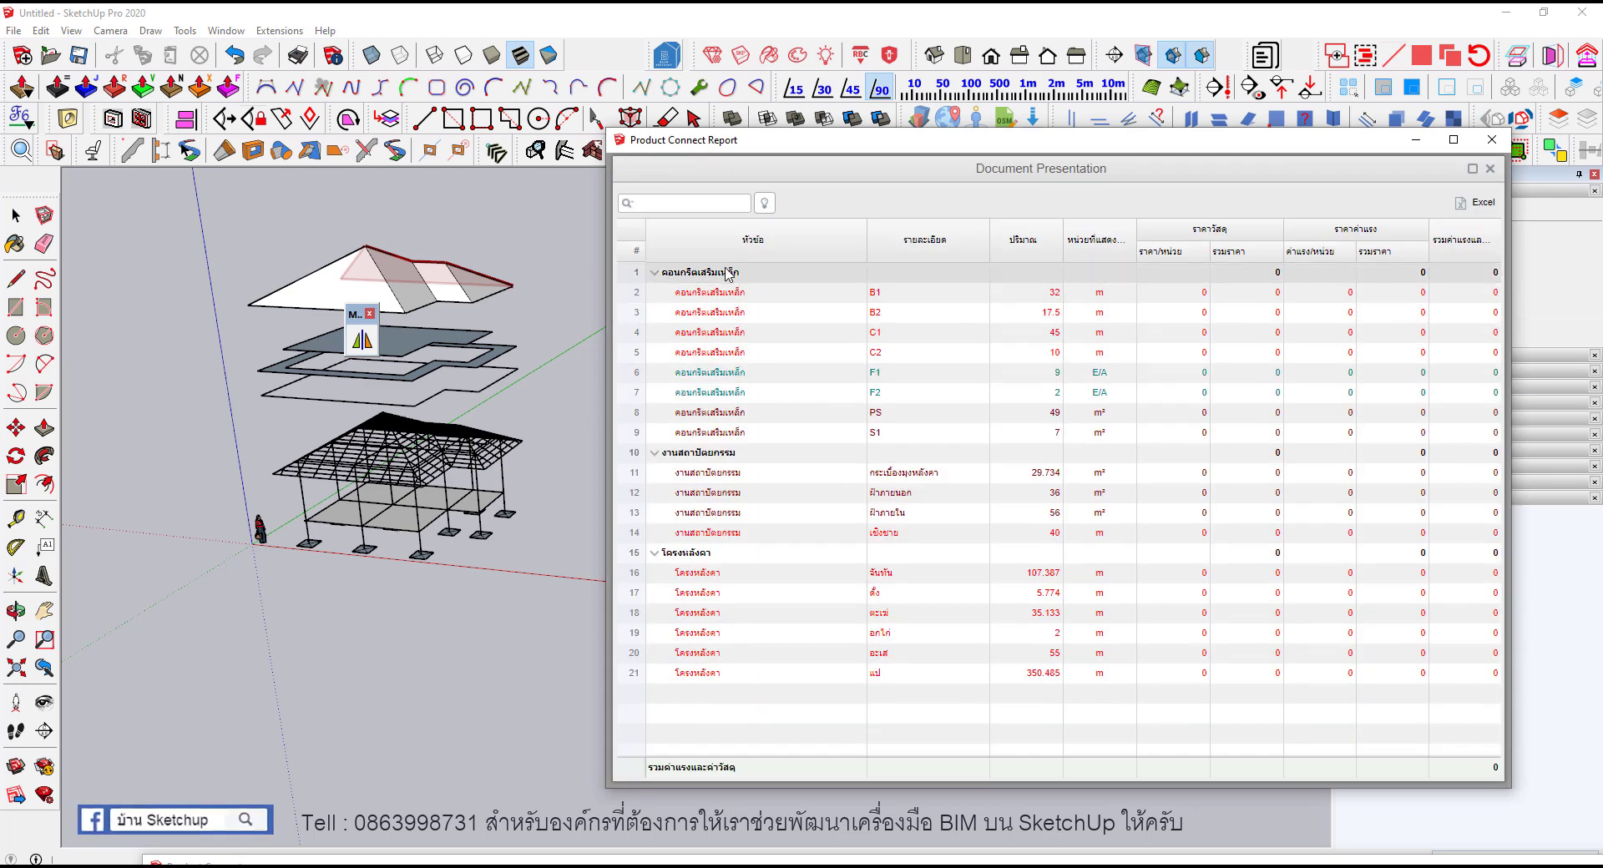
click(712, 453)
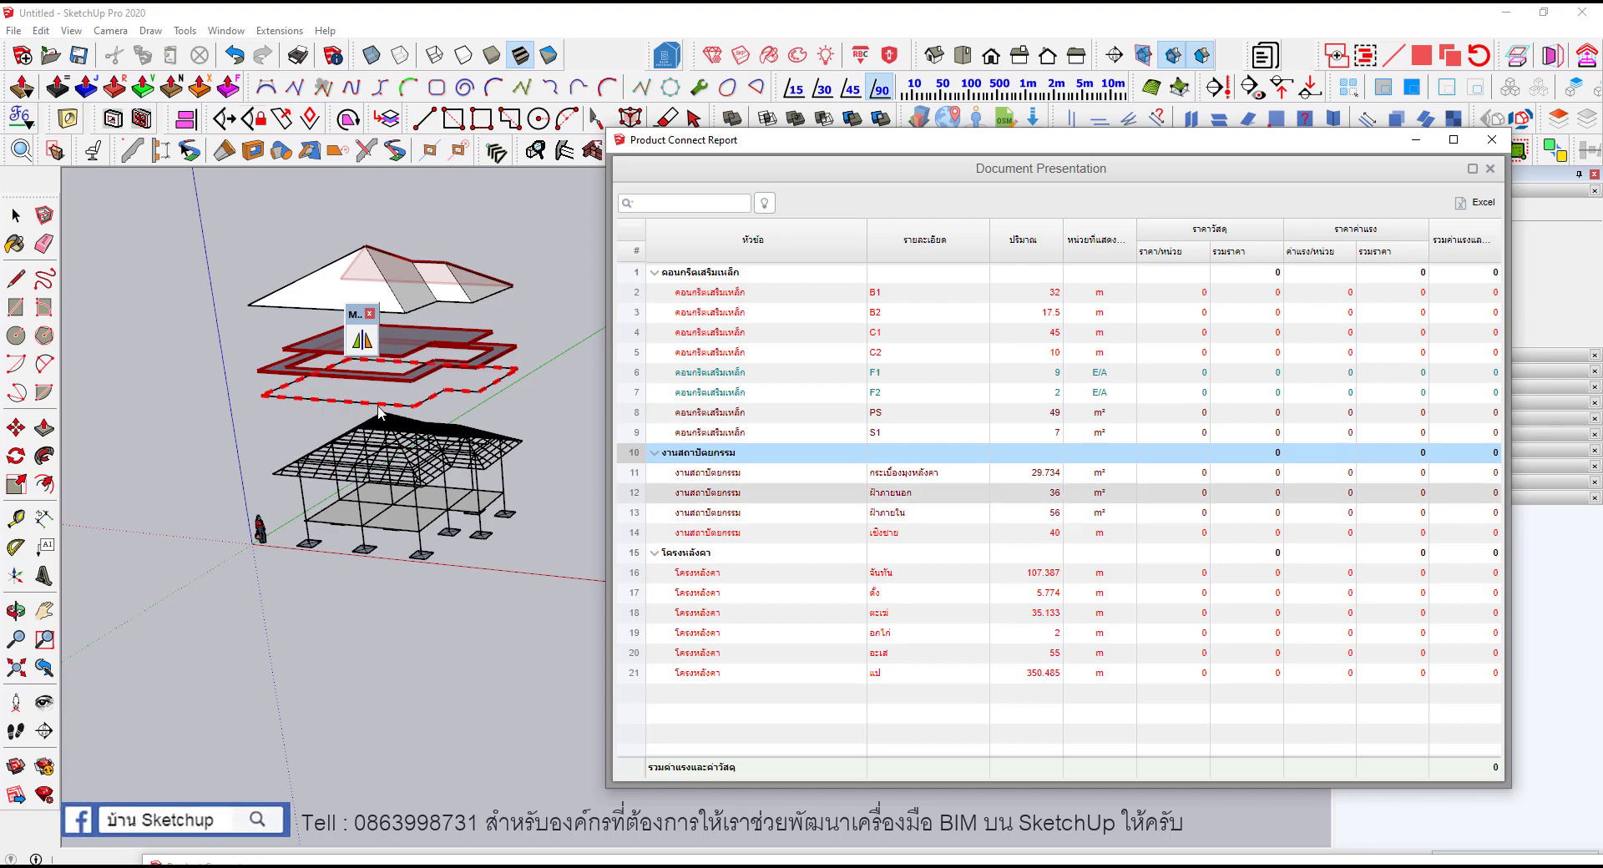
middle_drag(382, 415, 386, 489)
scroll(467, 501, up, 5)
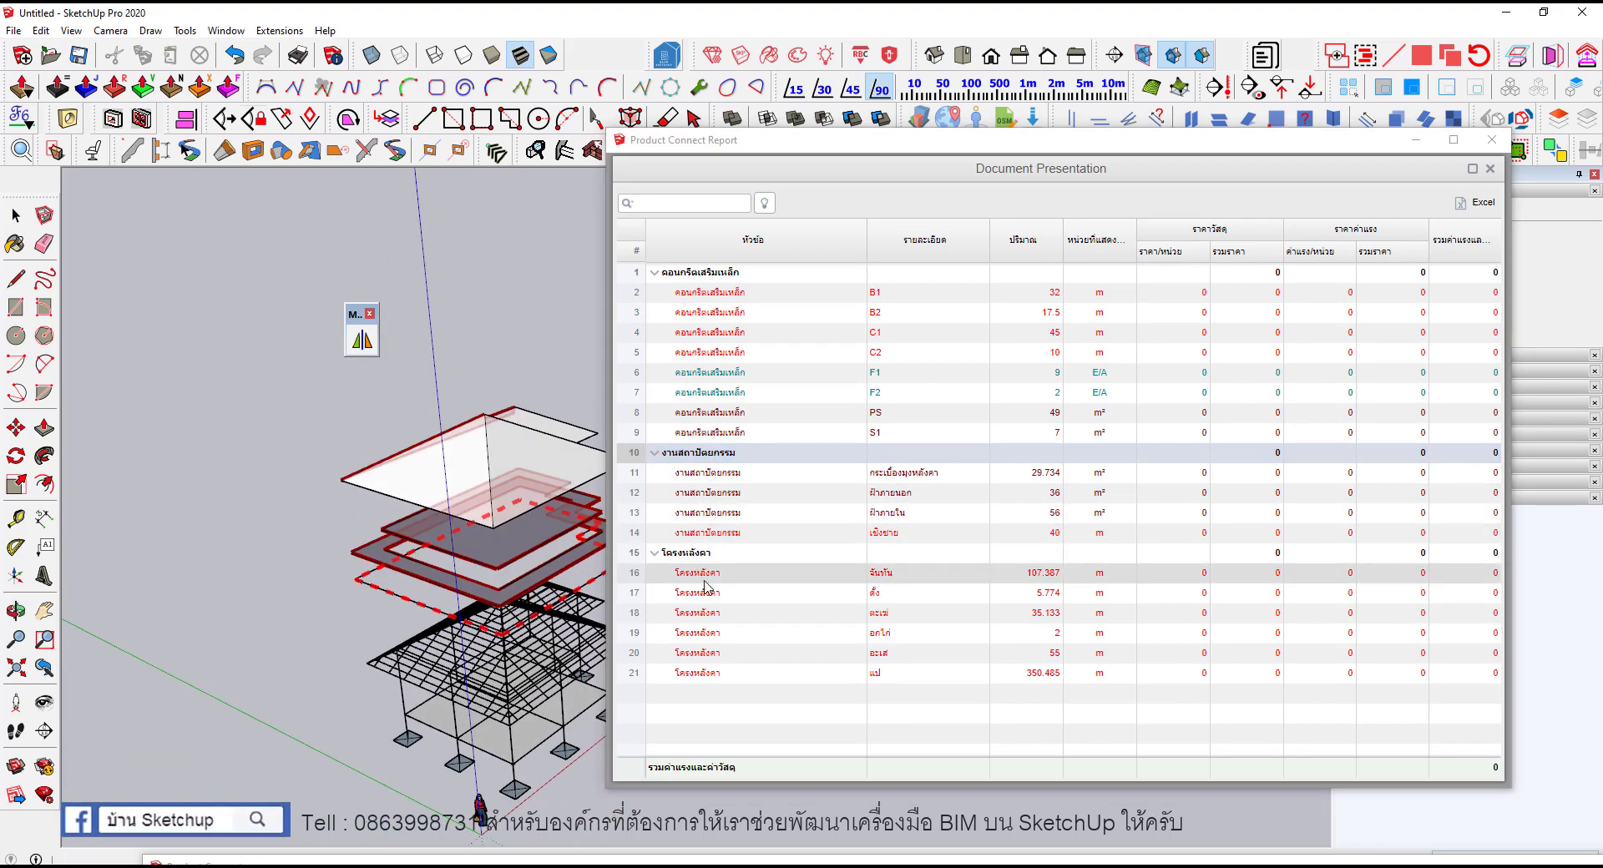
click(700, 553)
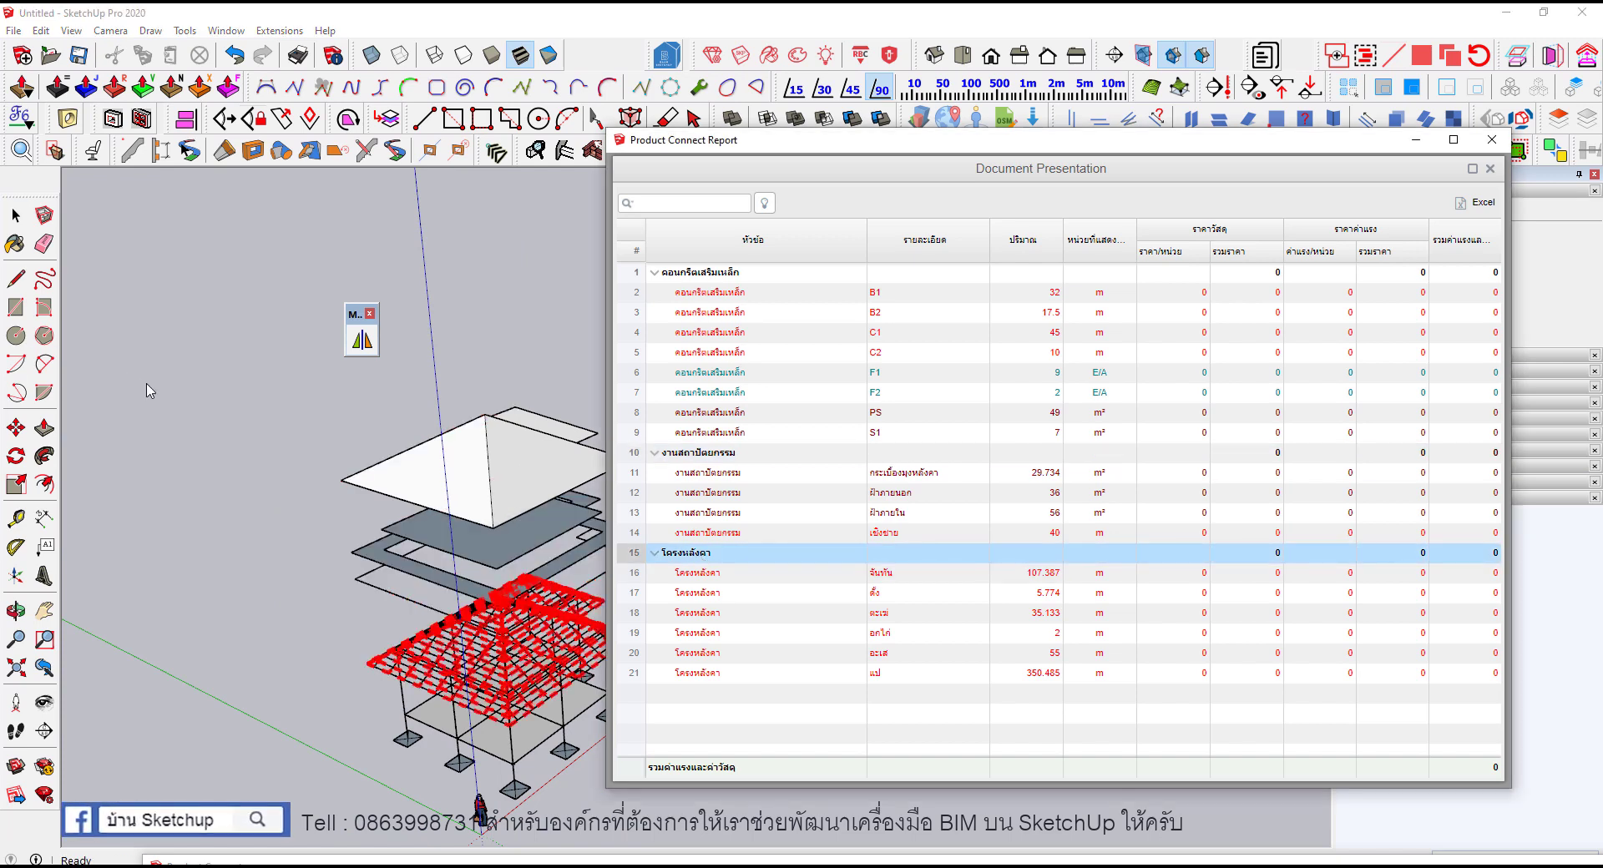
middle_drag(143, 382, 286, 468)
scroll(286, 468, down, 1)
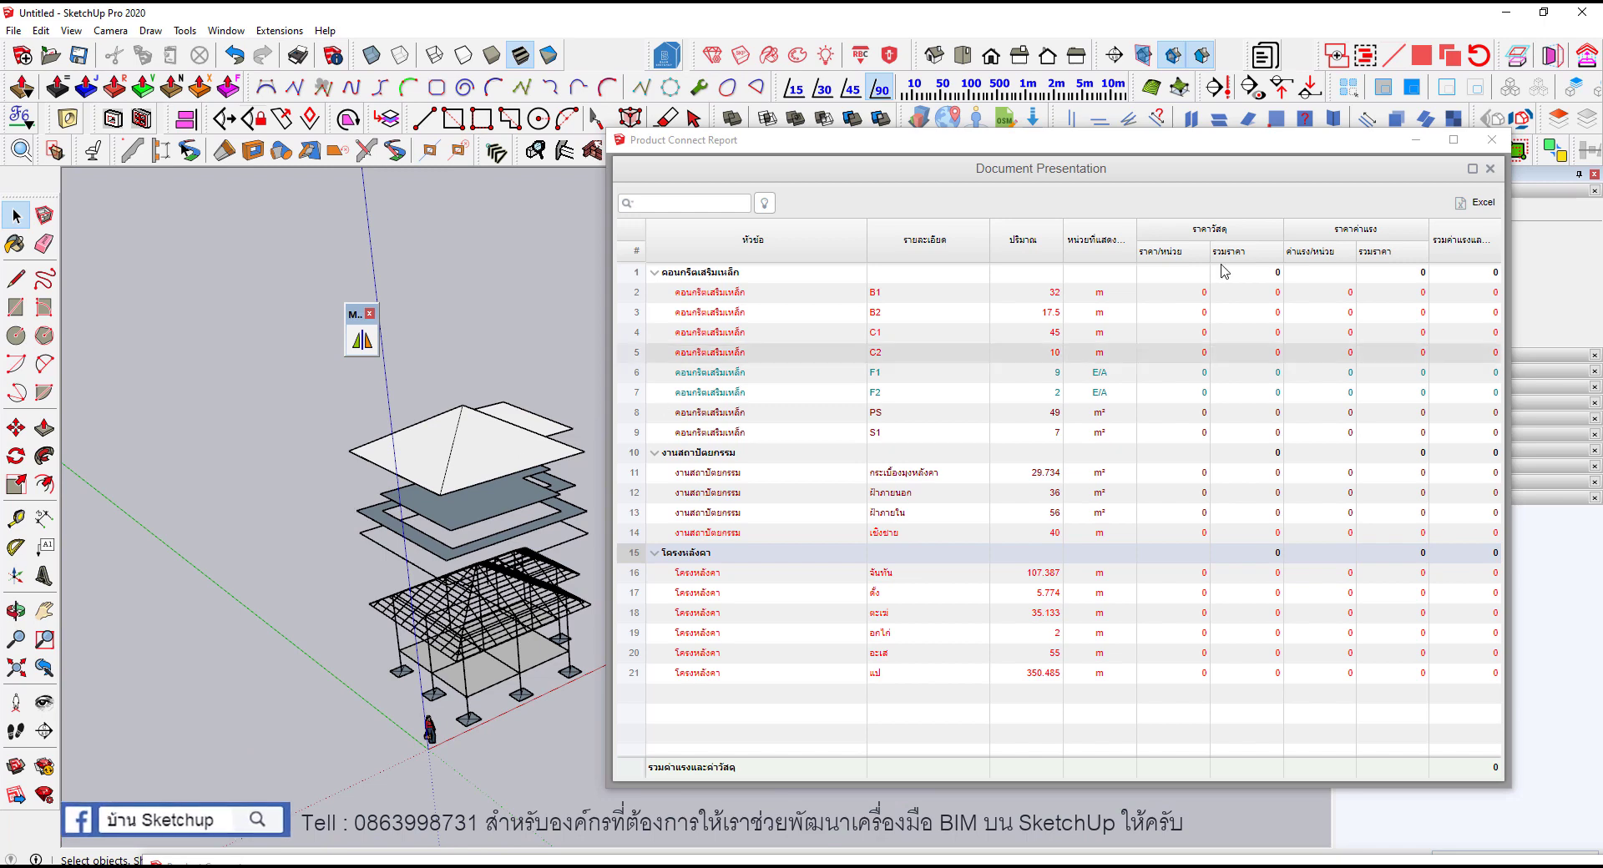
click(1489, 169)
click(626, 178)
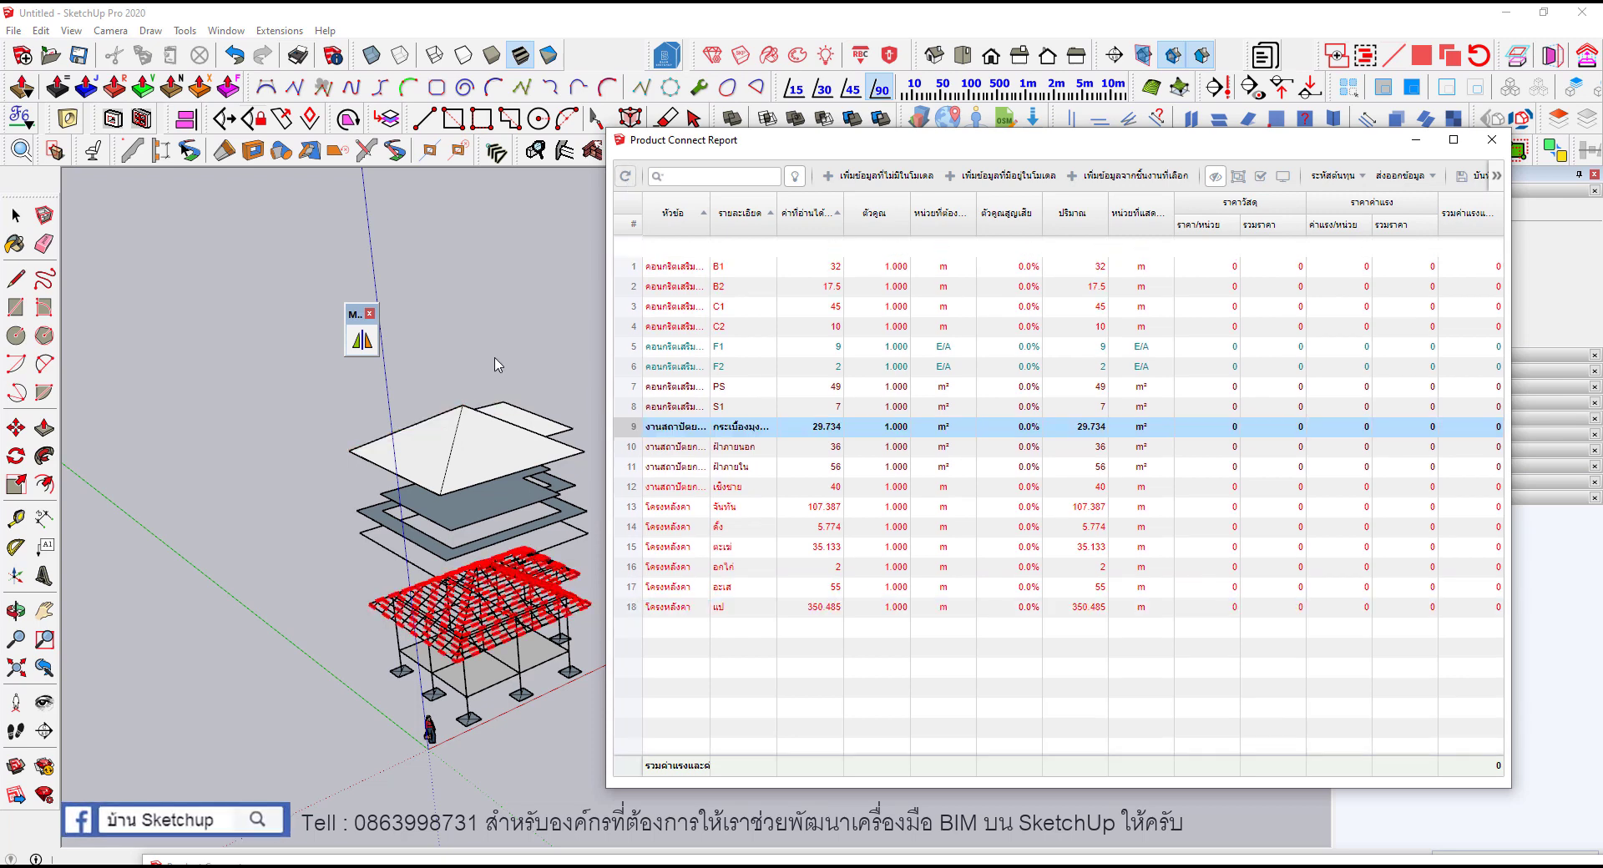
Step: Orbit around the model and select the roof group
middle_drag(528, 416, 204, 422)
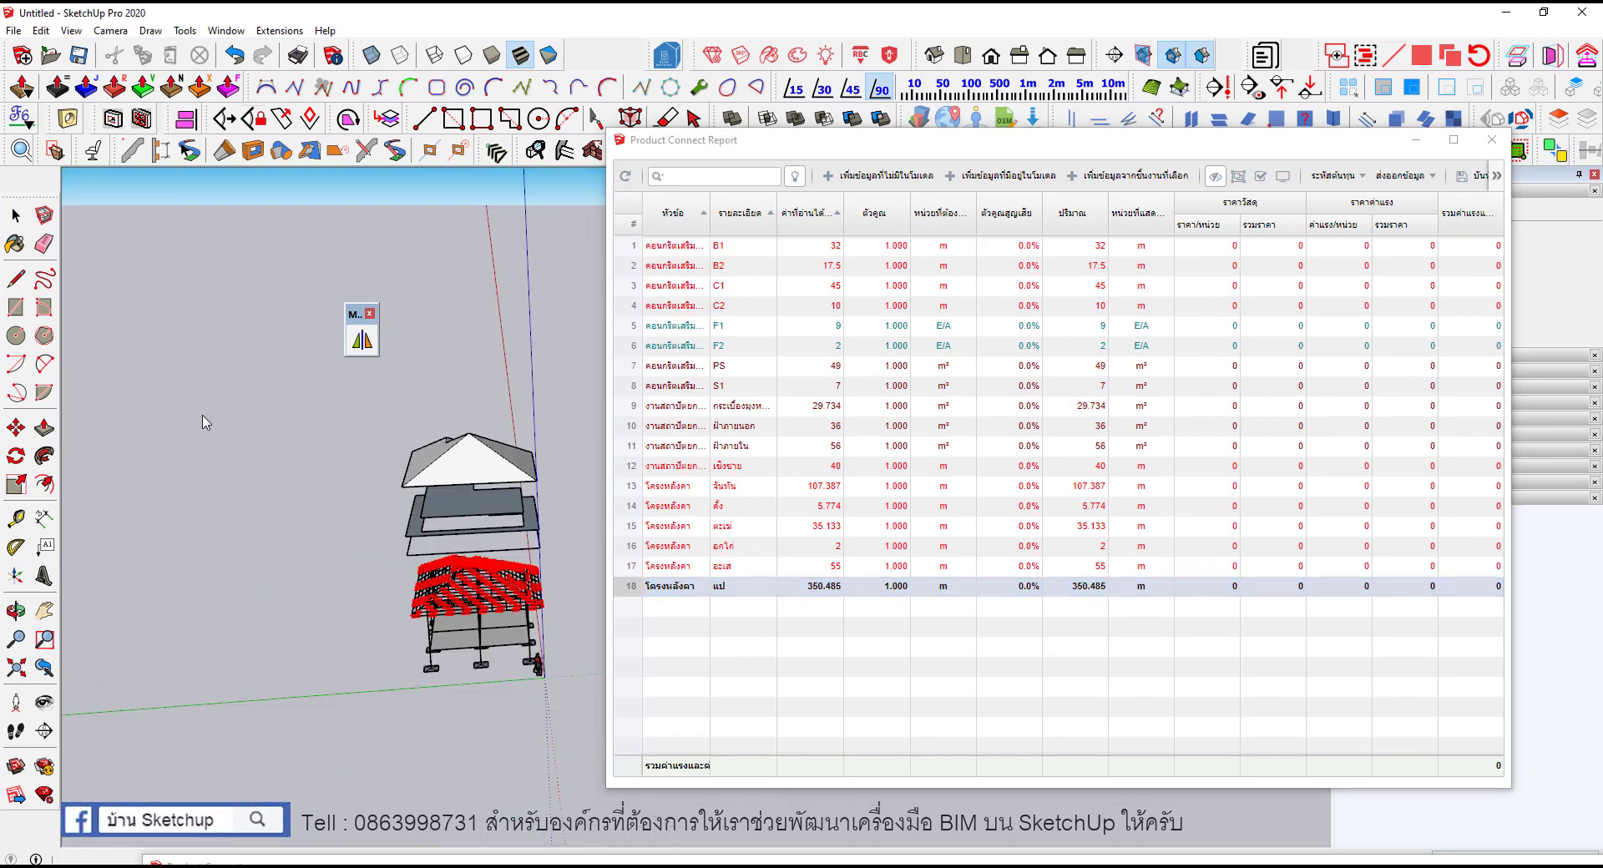
key(space)
scroll(426, 465, up, 3)
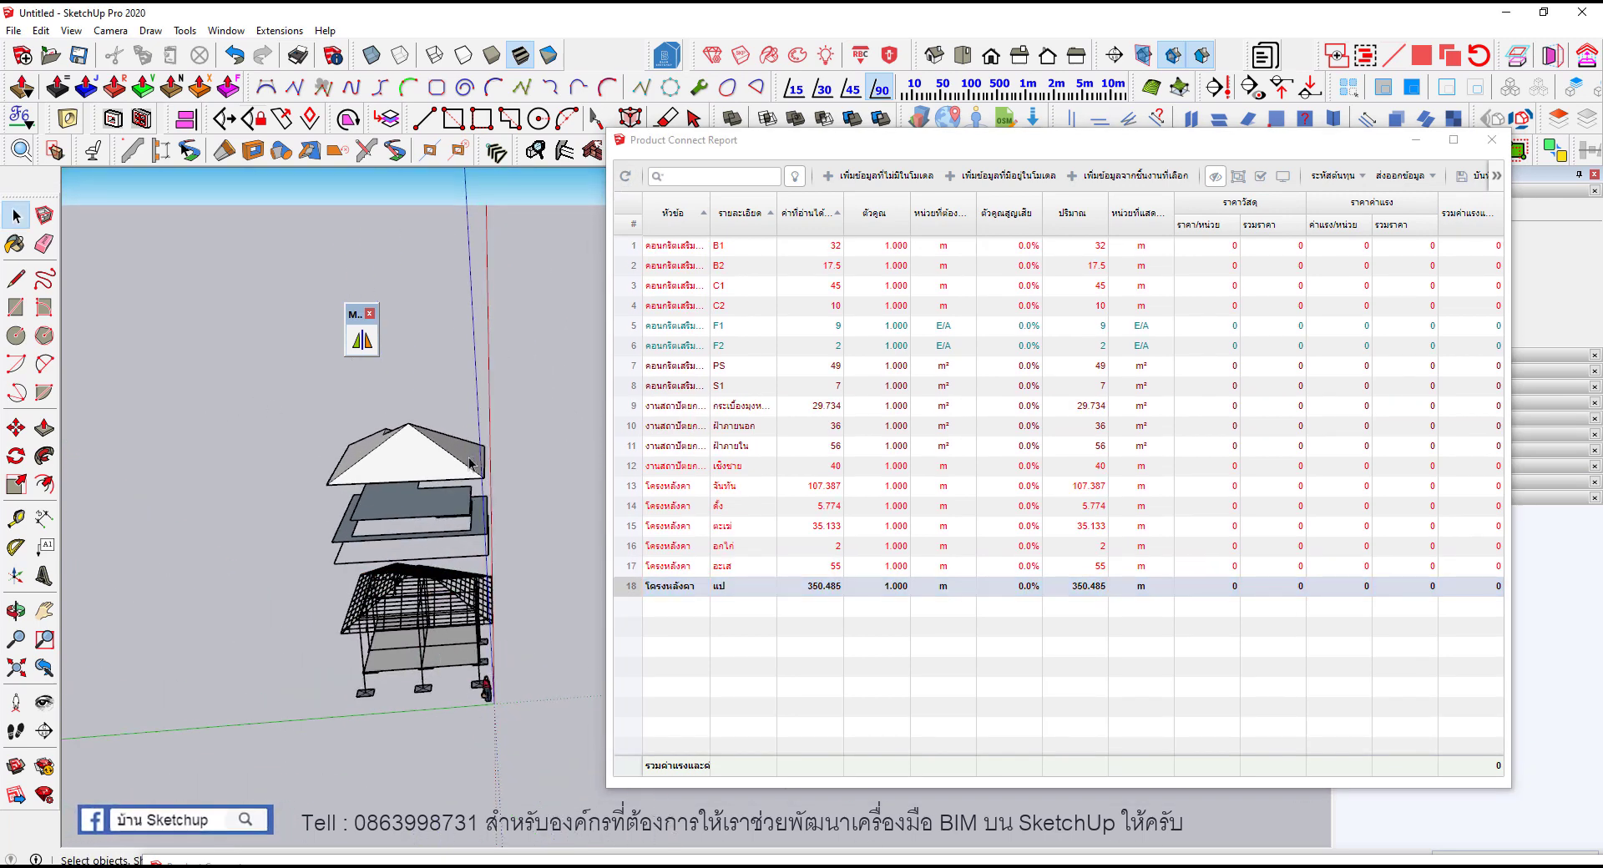
click(426, 465)
scroll(211, 457, down, 3)
middle_drag(197, 644, 493, 614)
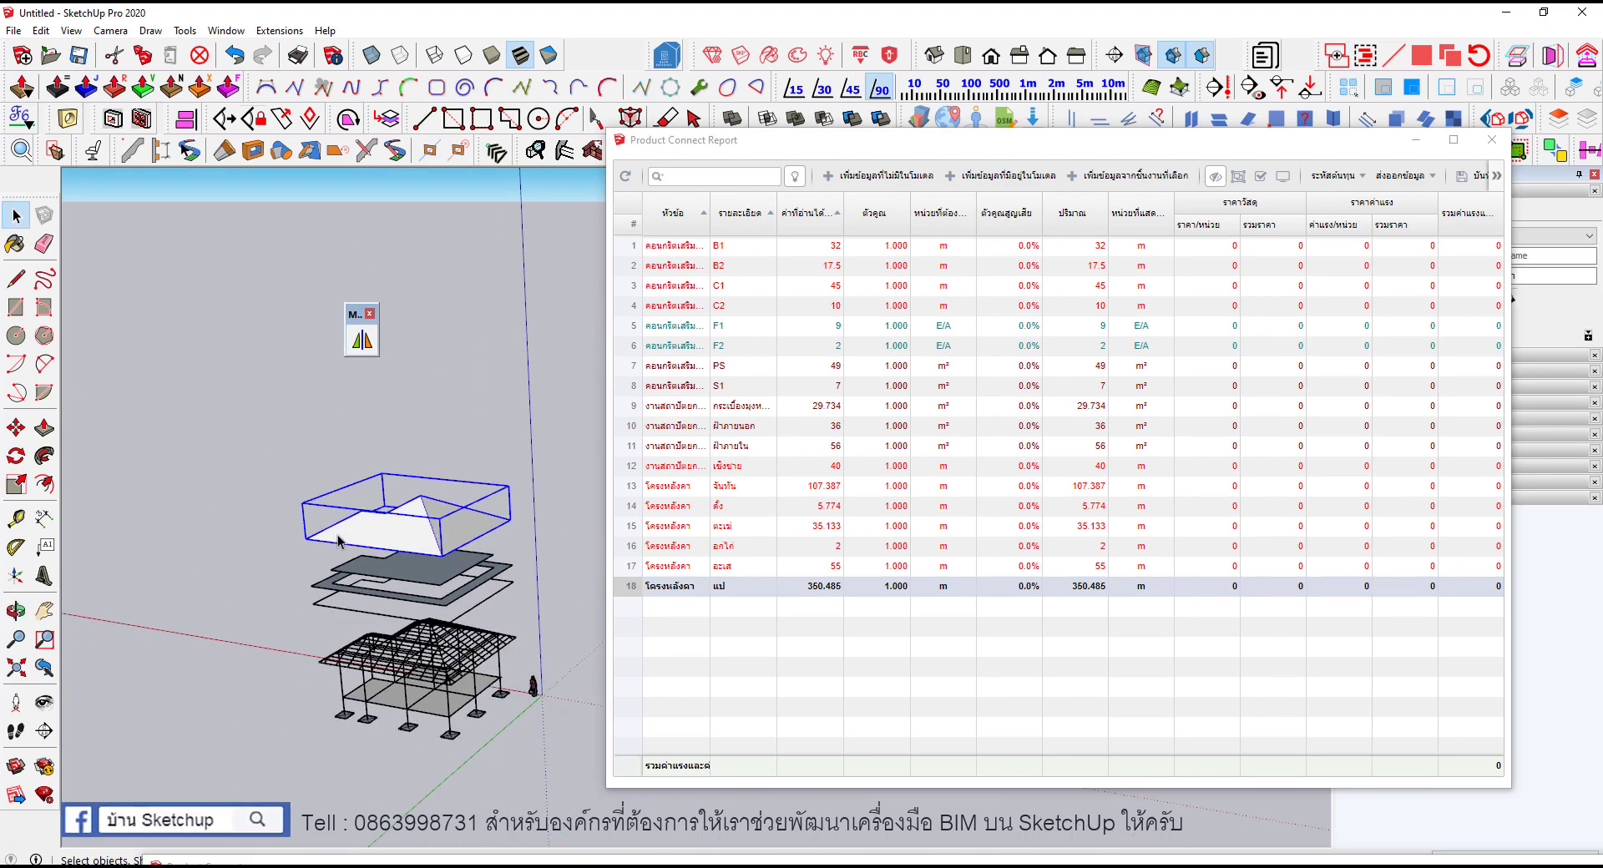
scroll(495, 608, up, 3)
scroll(424, 559, up, 2)
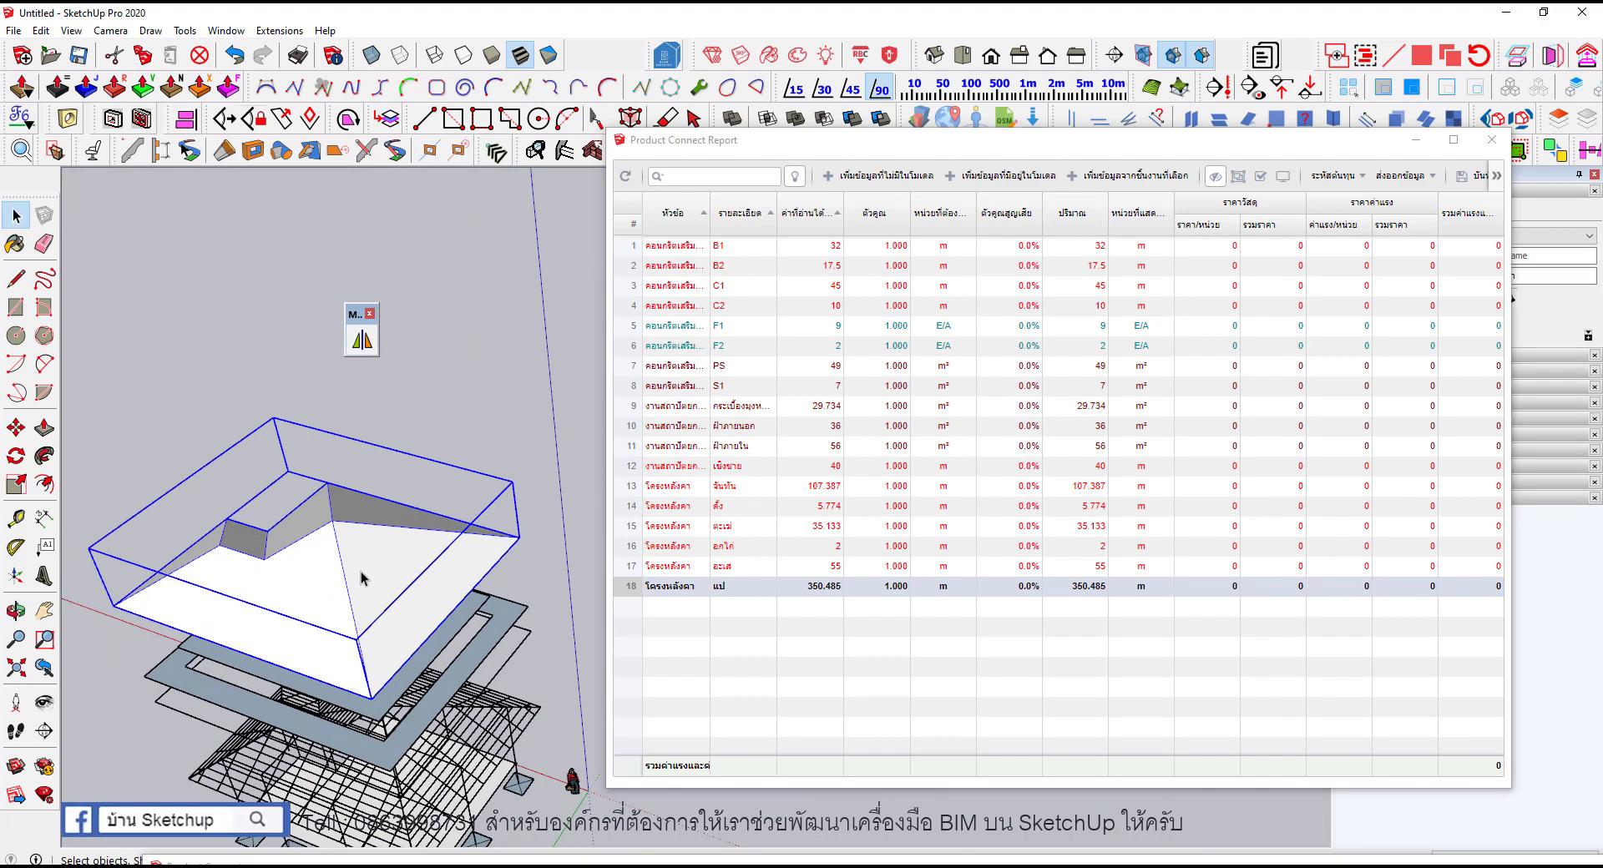
middle_drag(350, 610, 288, 501)
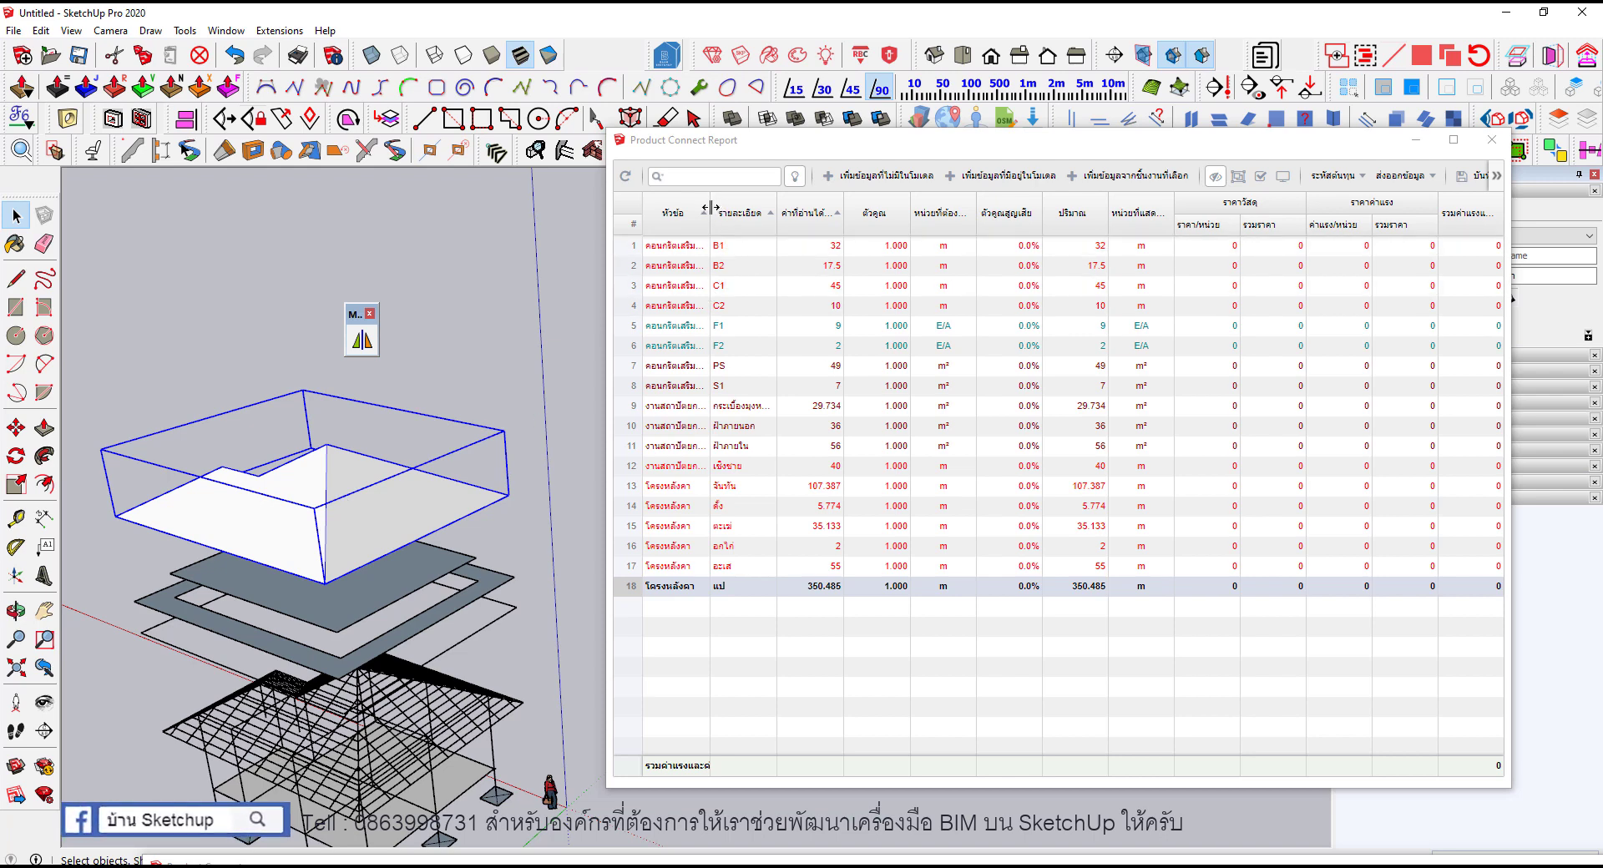
Step: Widen the หัวข้อ and รายละเอียด columns so names like กระเบื้องมุงหลังคา read fully
drag(711, 208, 798, 208)
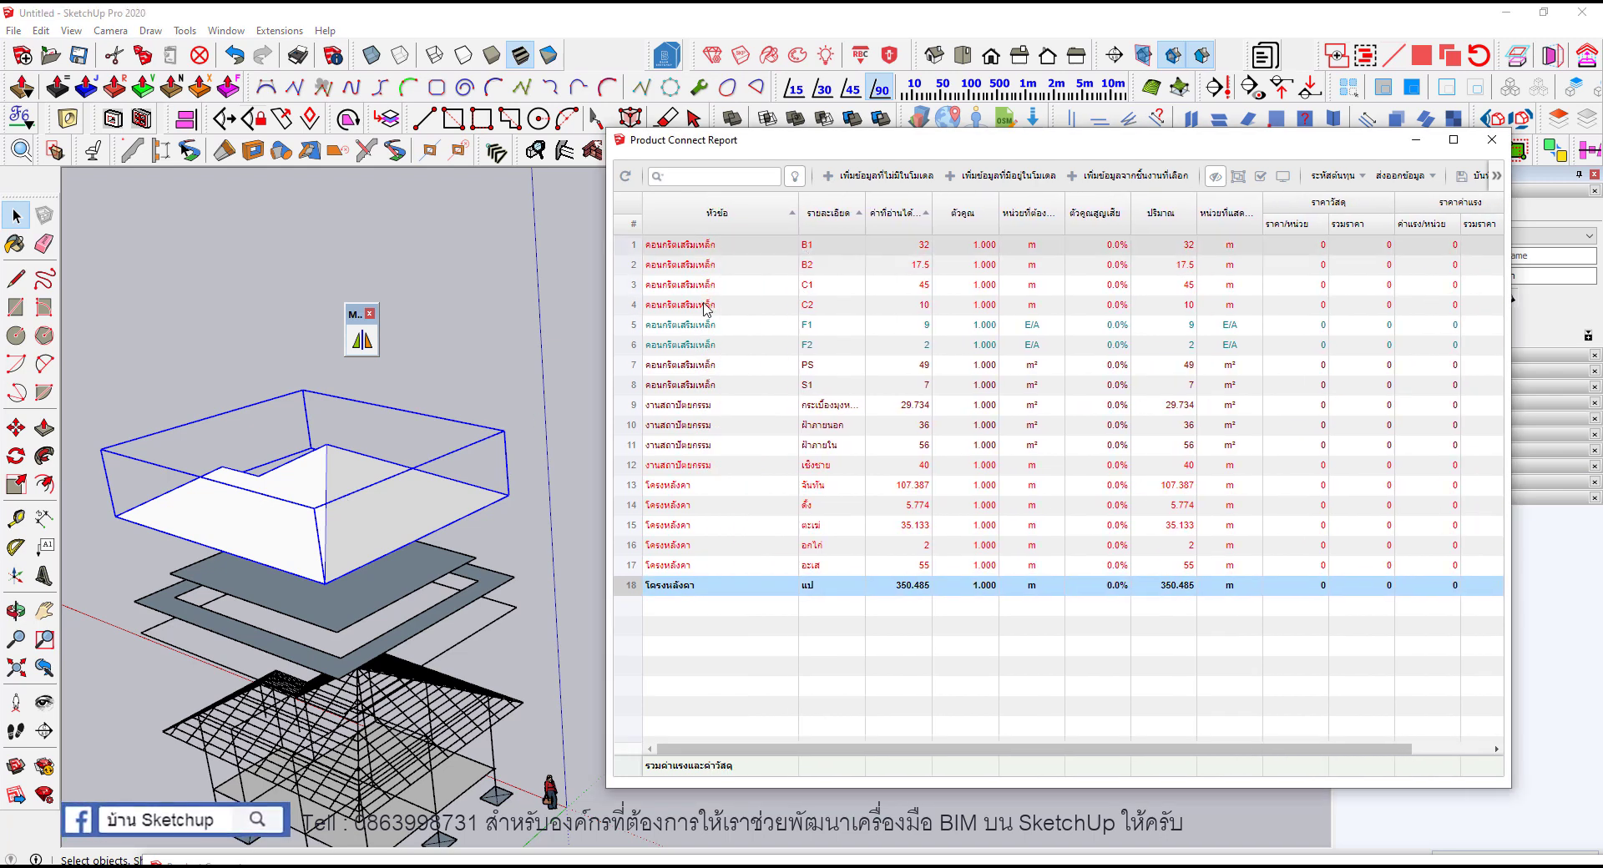
click(796, 178)
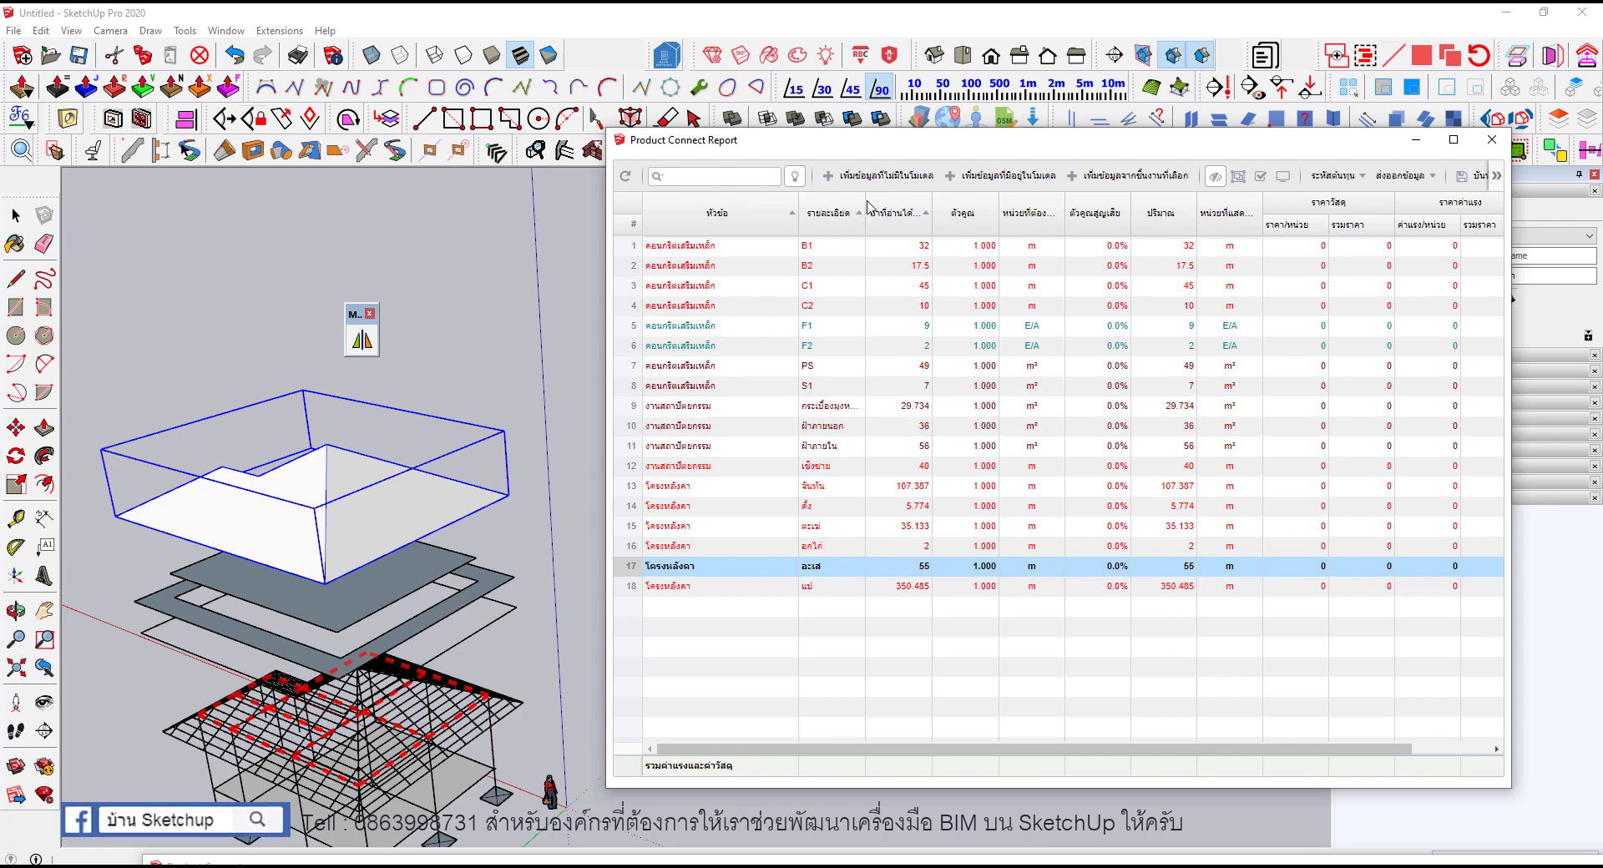
drag(866, 205, 1010, 206)
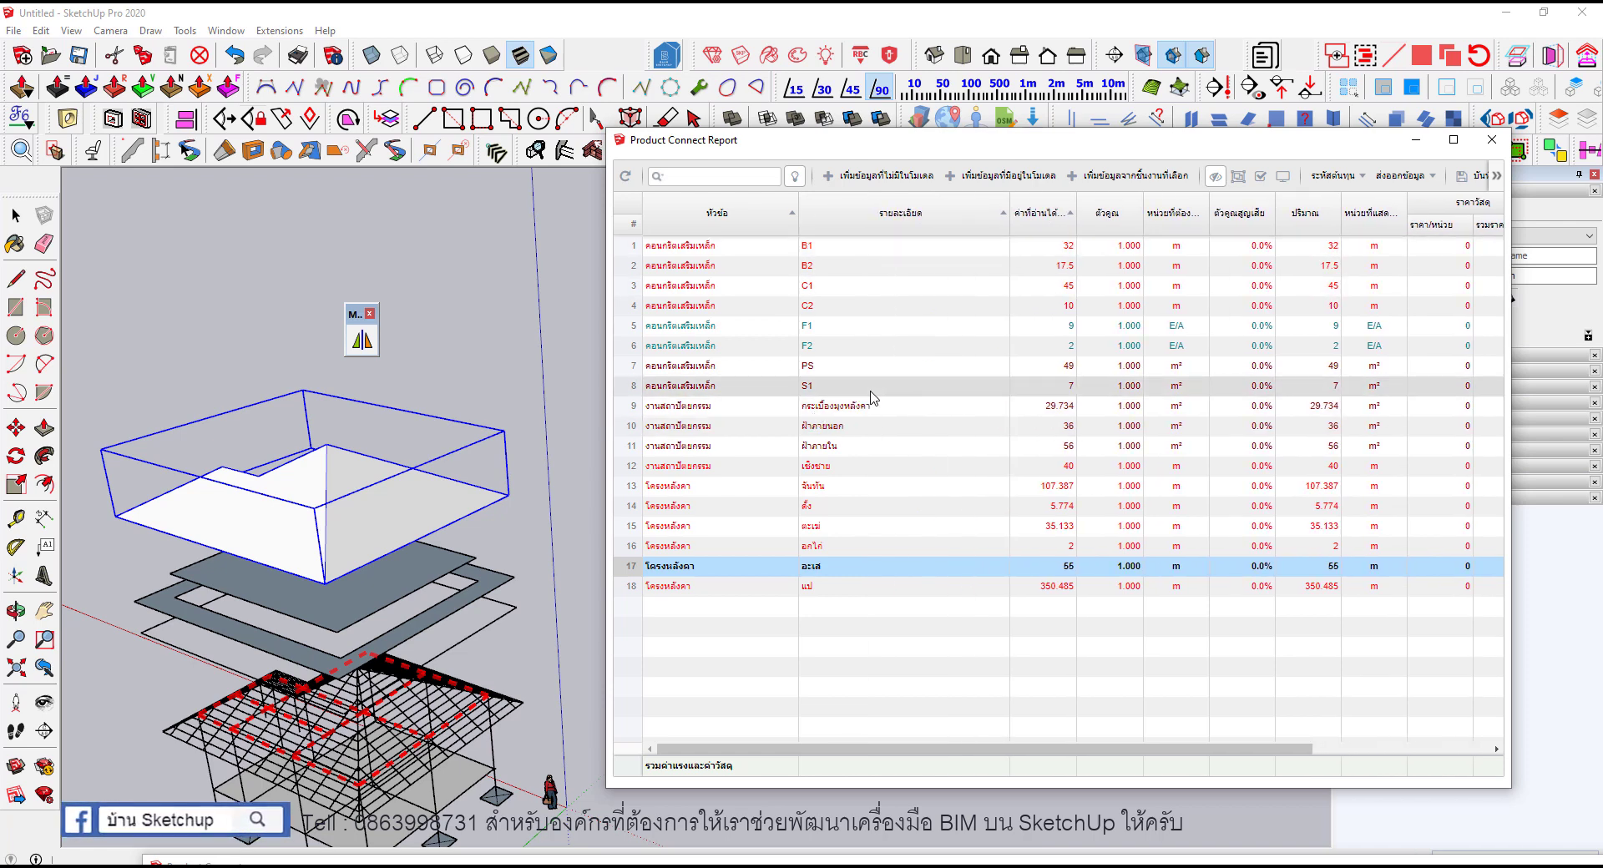
click(827, 406)
middle_drag(204, 456, 421, 635)
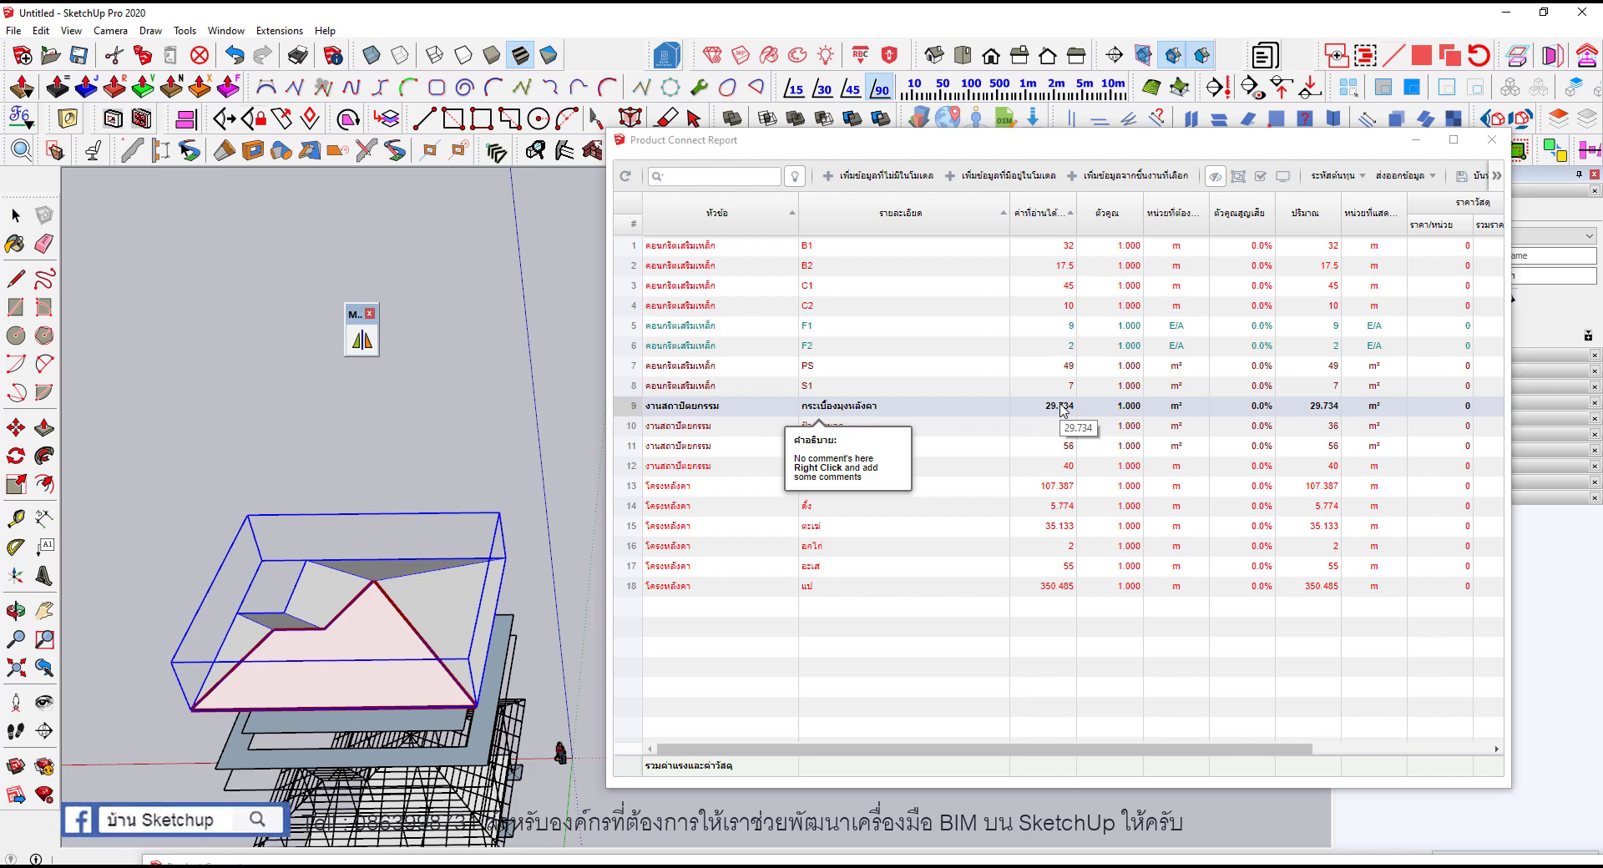
Step: Orbit around the roof and briefly enter the roof group to inspect its faces
scroll(293, 656, up, 5)
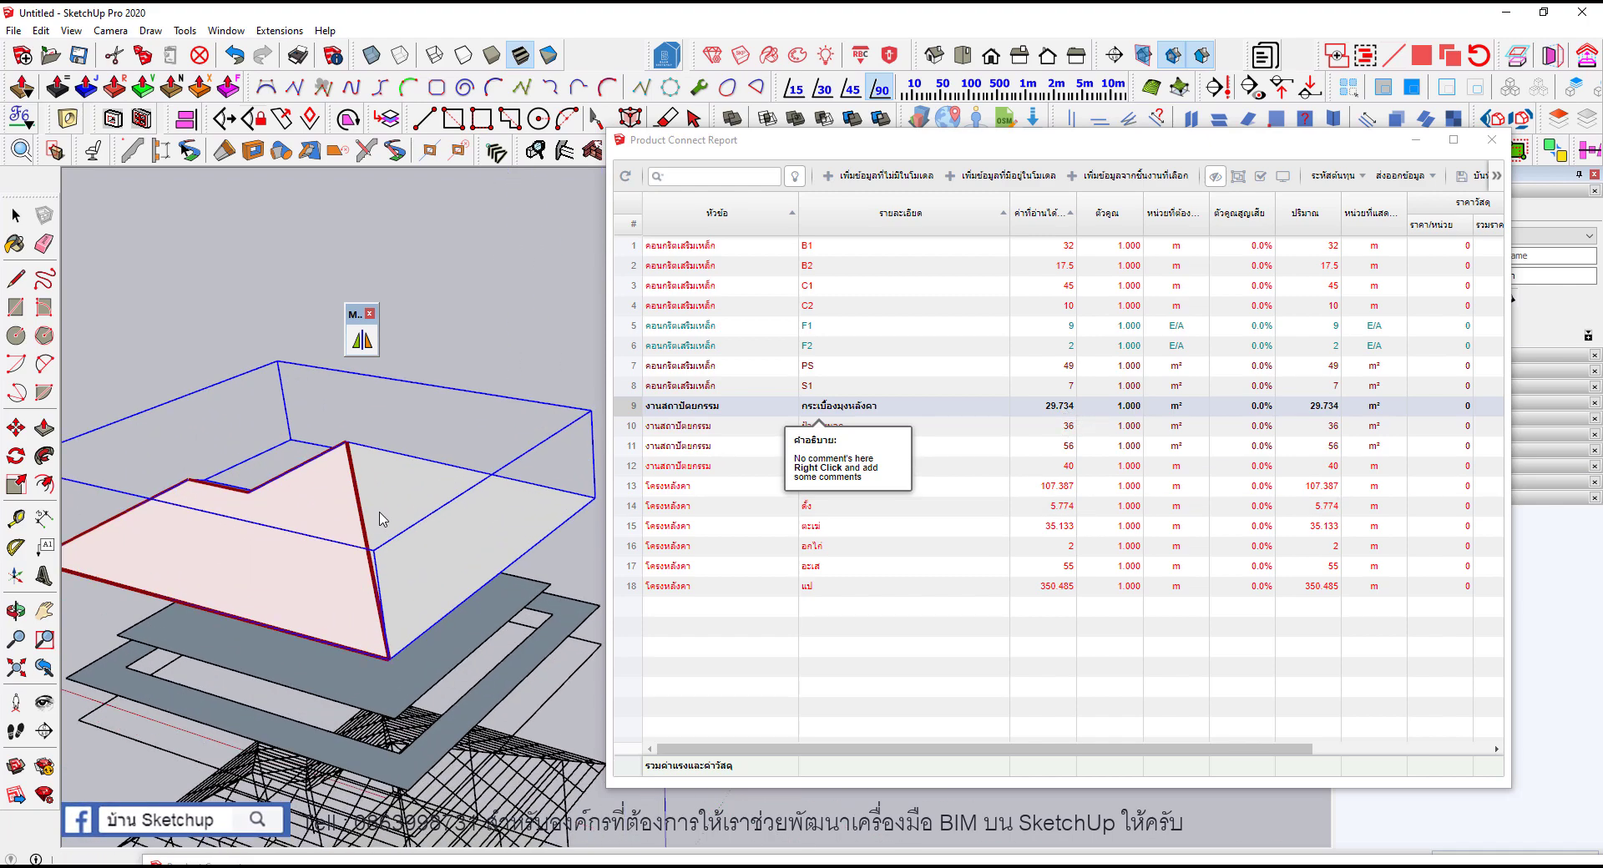
middle_drag(380, 519, 414, 531)
key(space)
scroll(342, 524, down, 3)
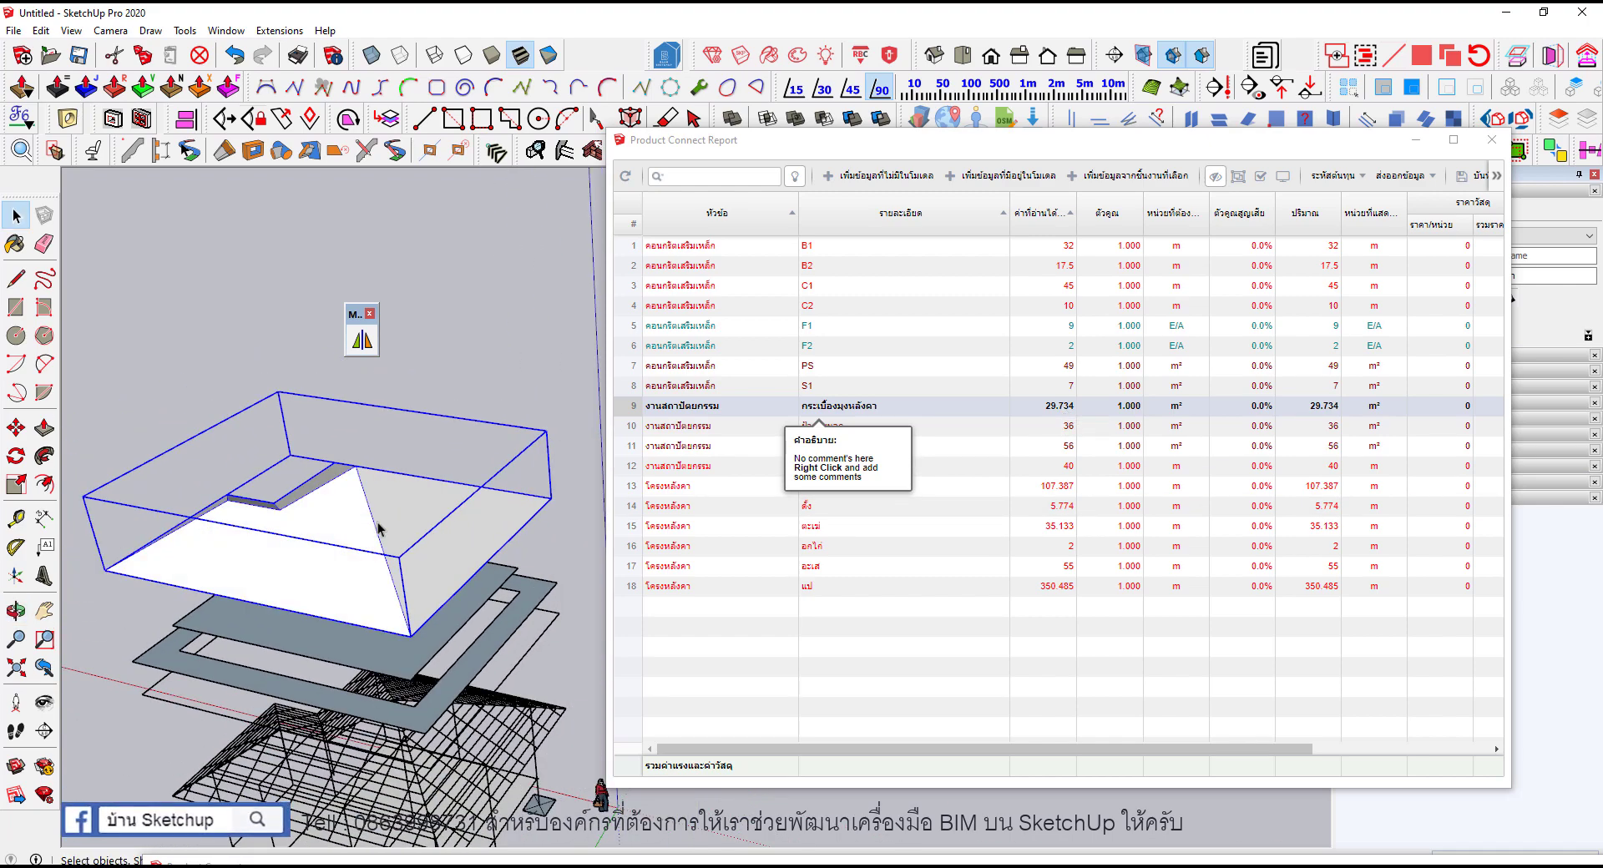
scroll(340, 568, up, 3)
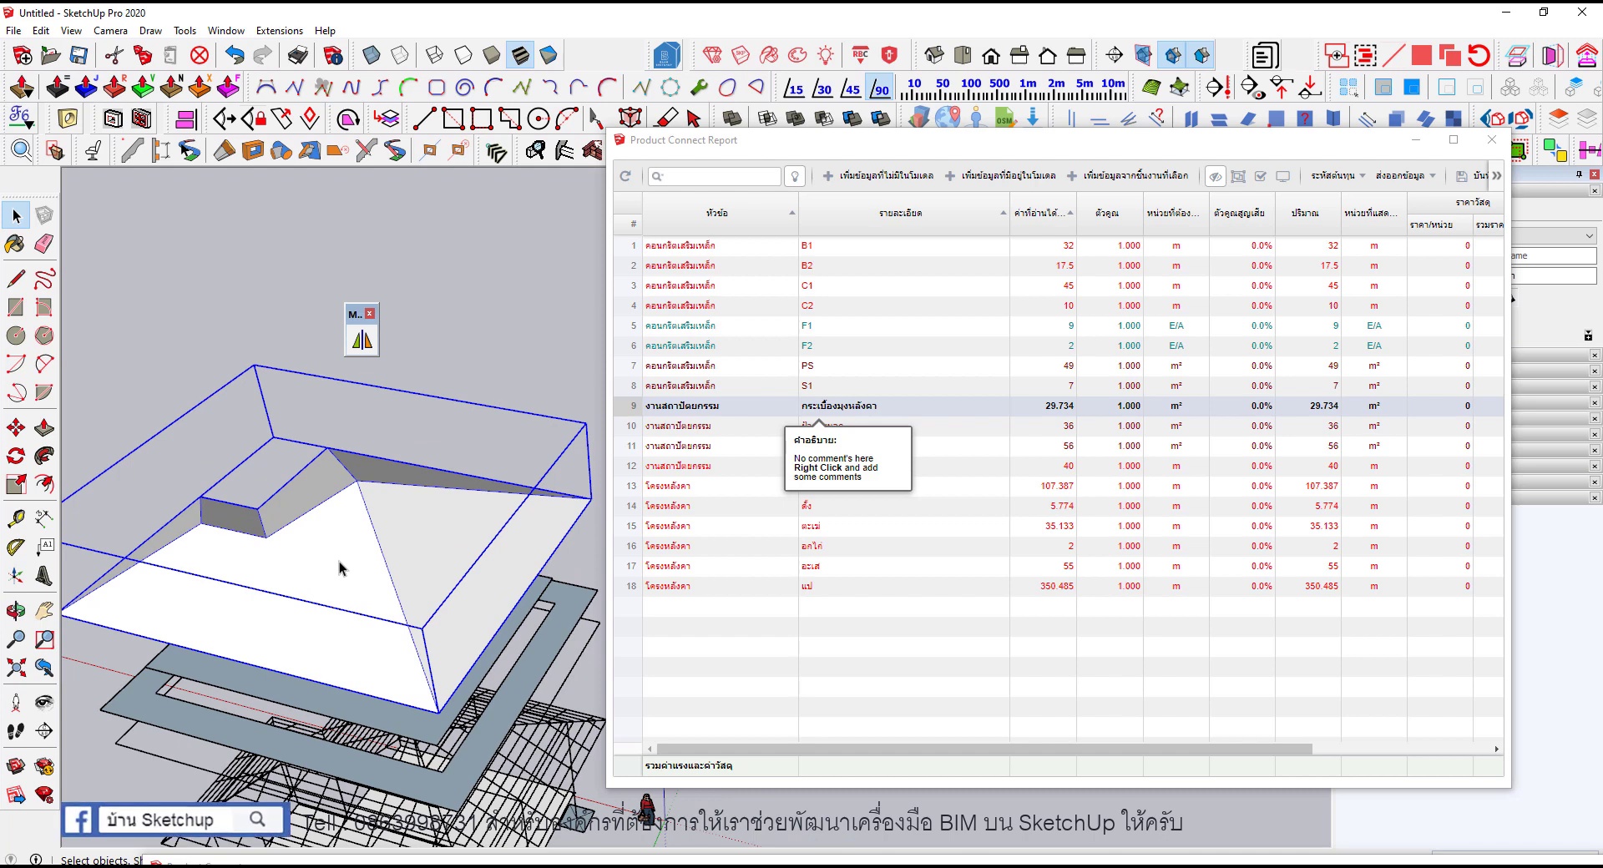
double_click(339, 568)
triple_click(338, 572)
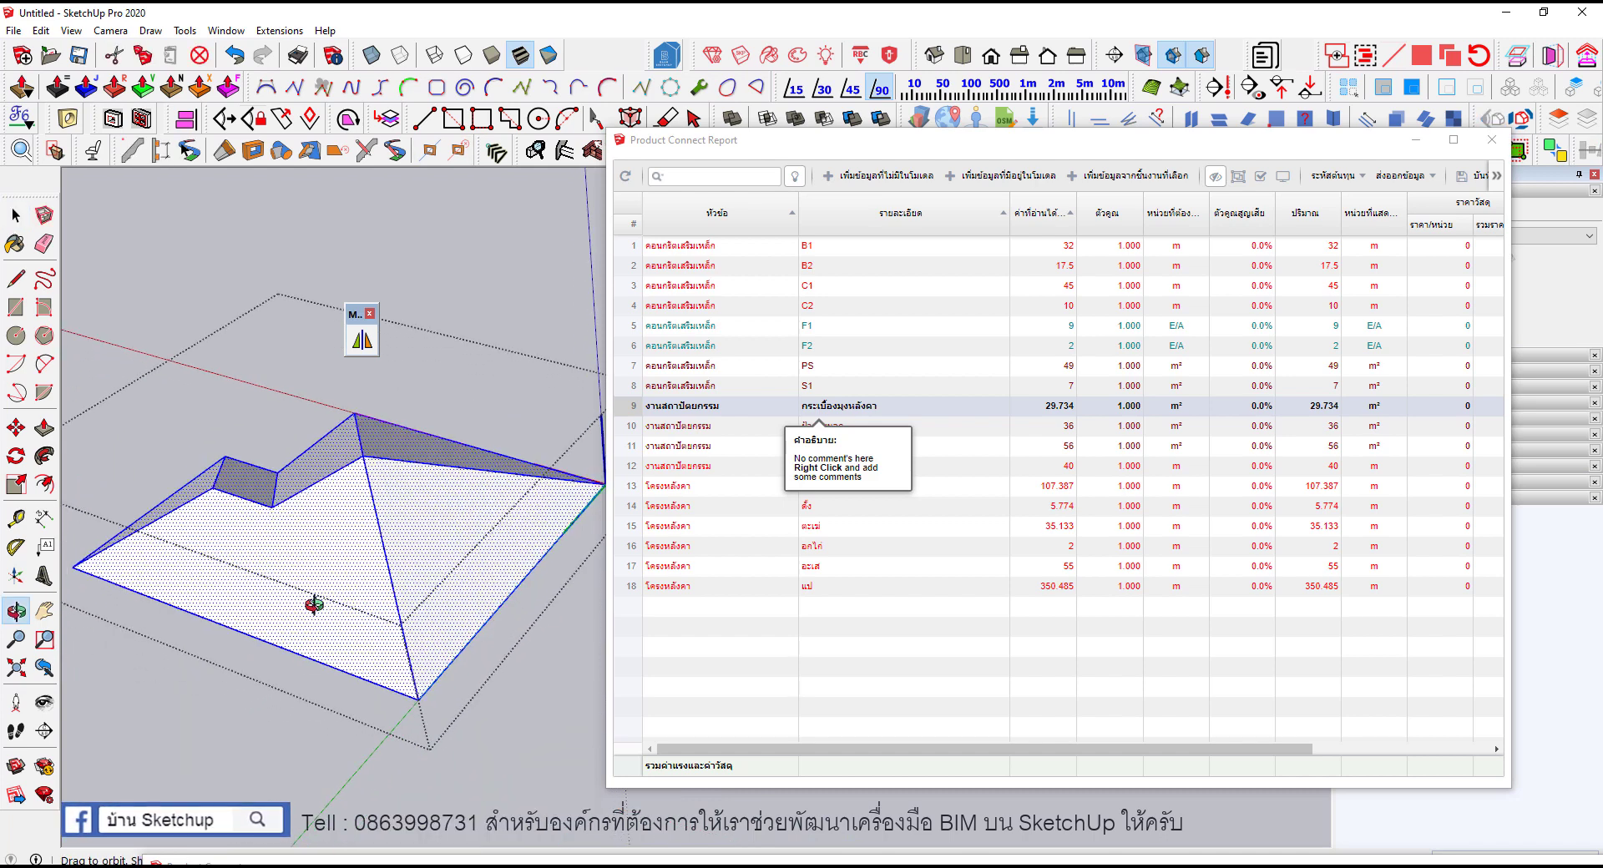
mouse_move(339, 576)
middle_down()
mouse_move(415, 577)
mouse_move(369, 556)
mouse_move(374, 599)
mouse_move(375, 476)
middle_up()
key(Escape)
click(388, 556)
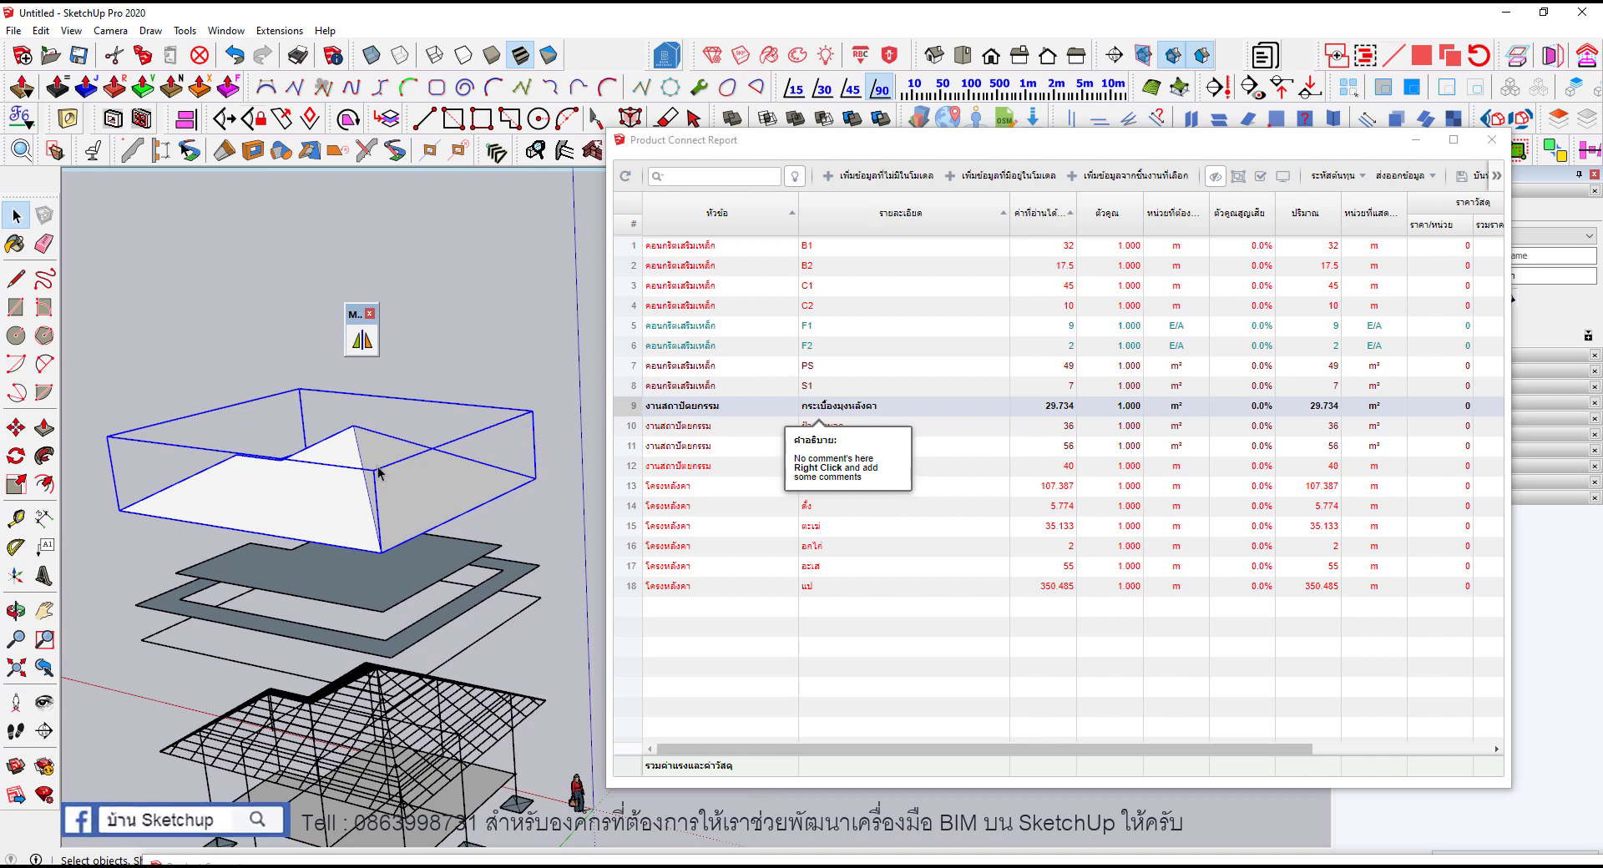
Step: Inside the roof group, turn one roof face into its own separate group
middle_drag(378, 474, 403, 613)
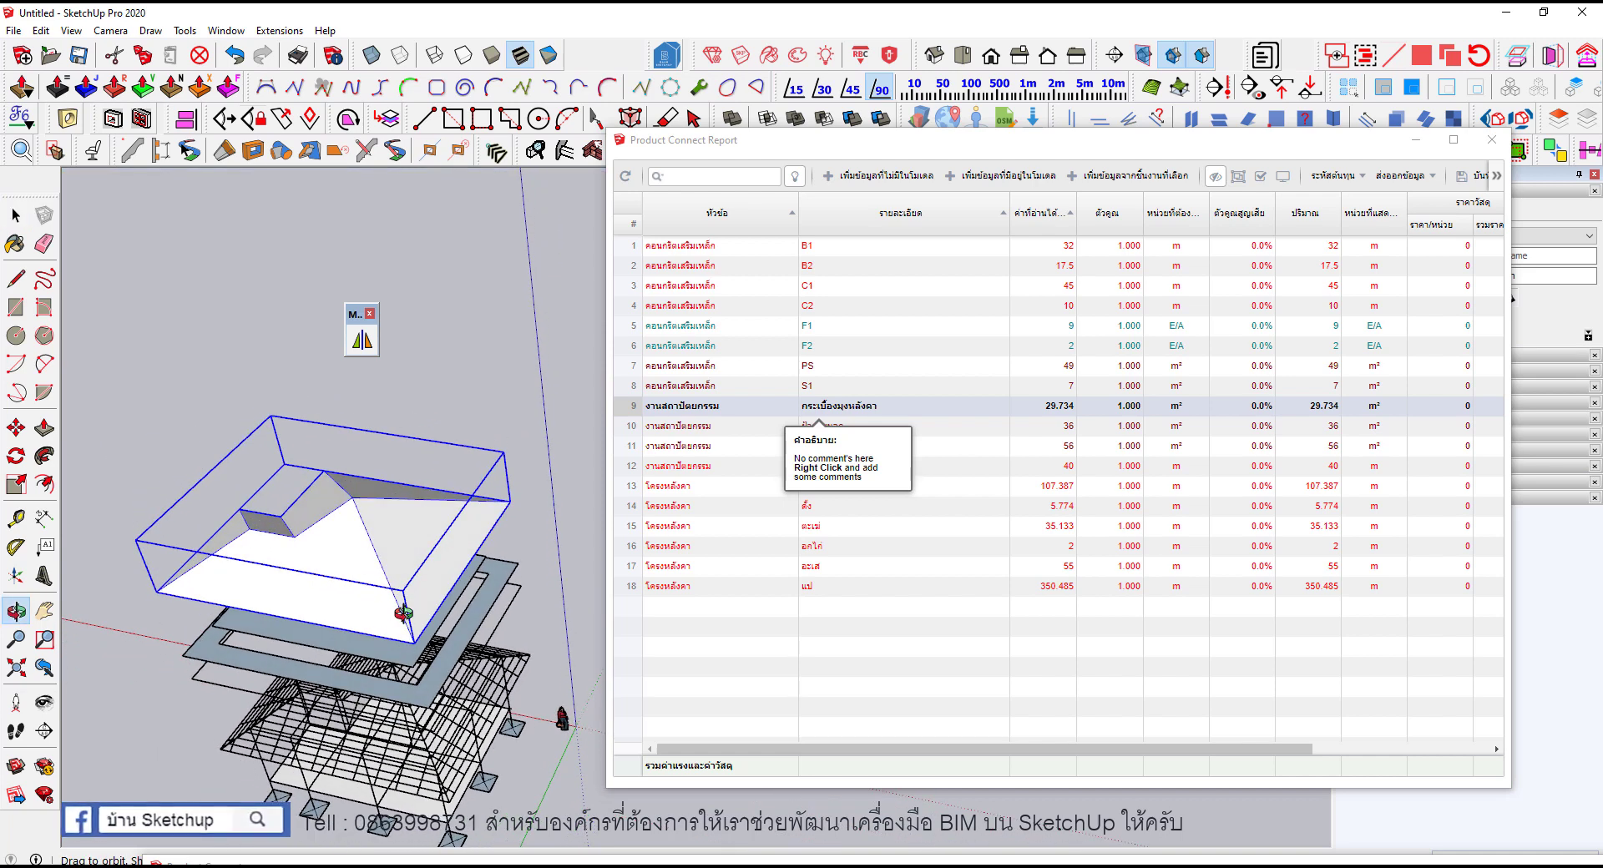
key(space)
double_click(392, 543)
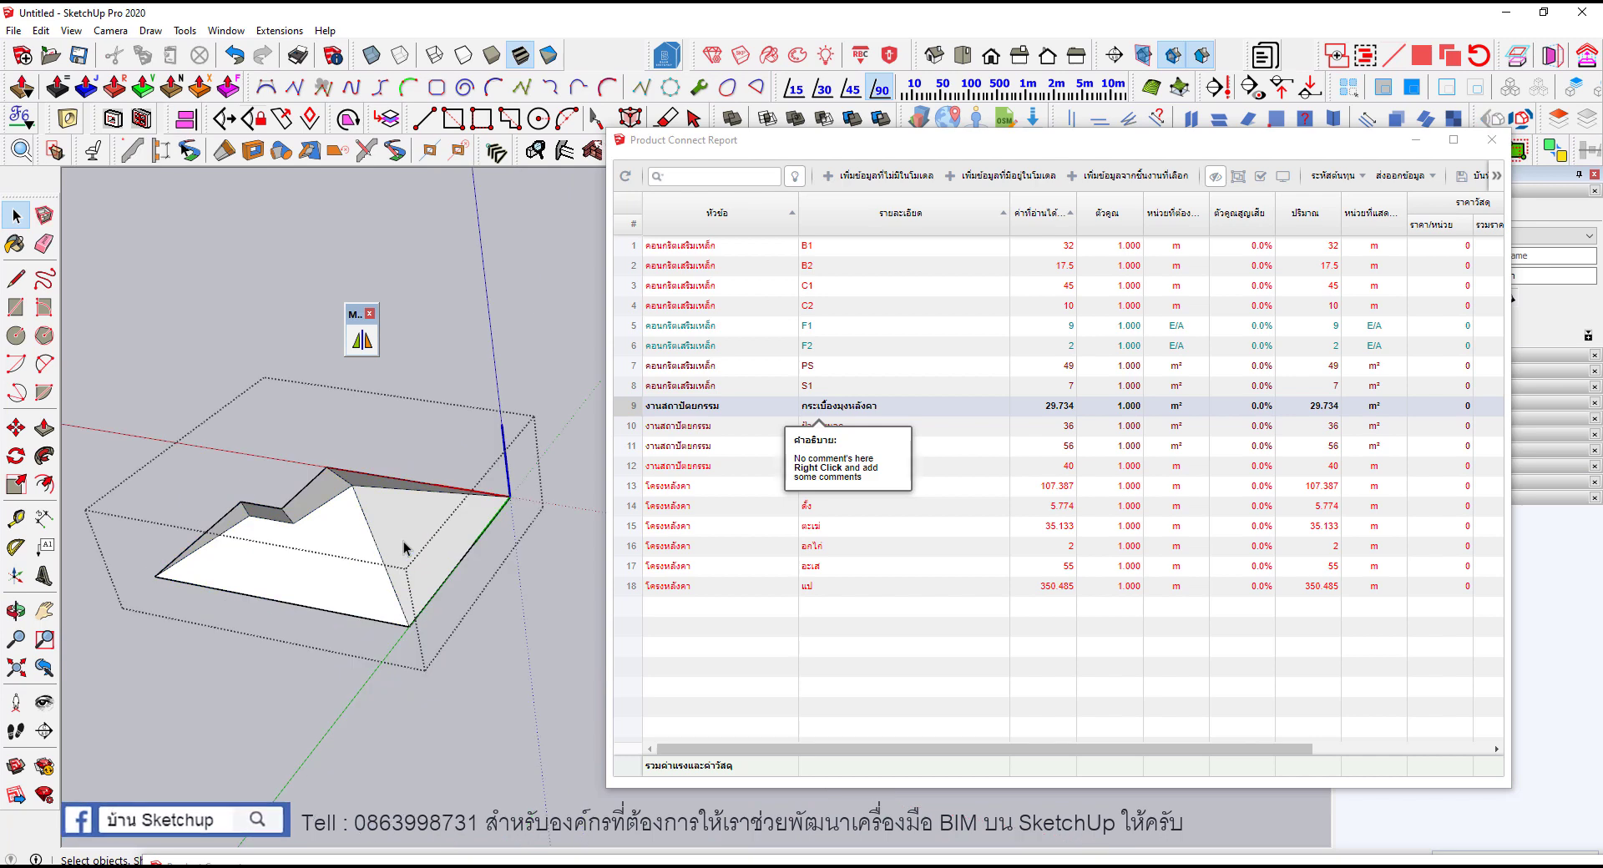
click(407, 542)
right_click(406, 542)
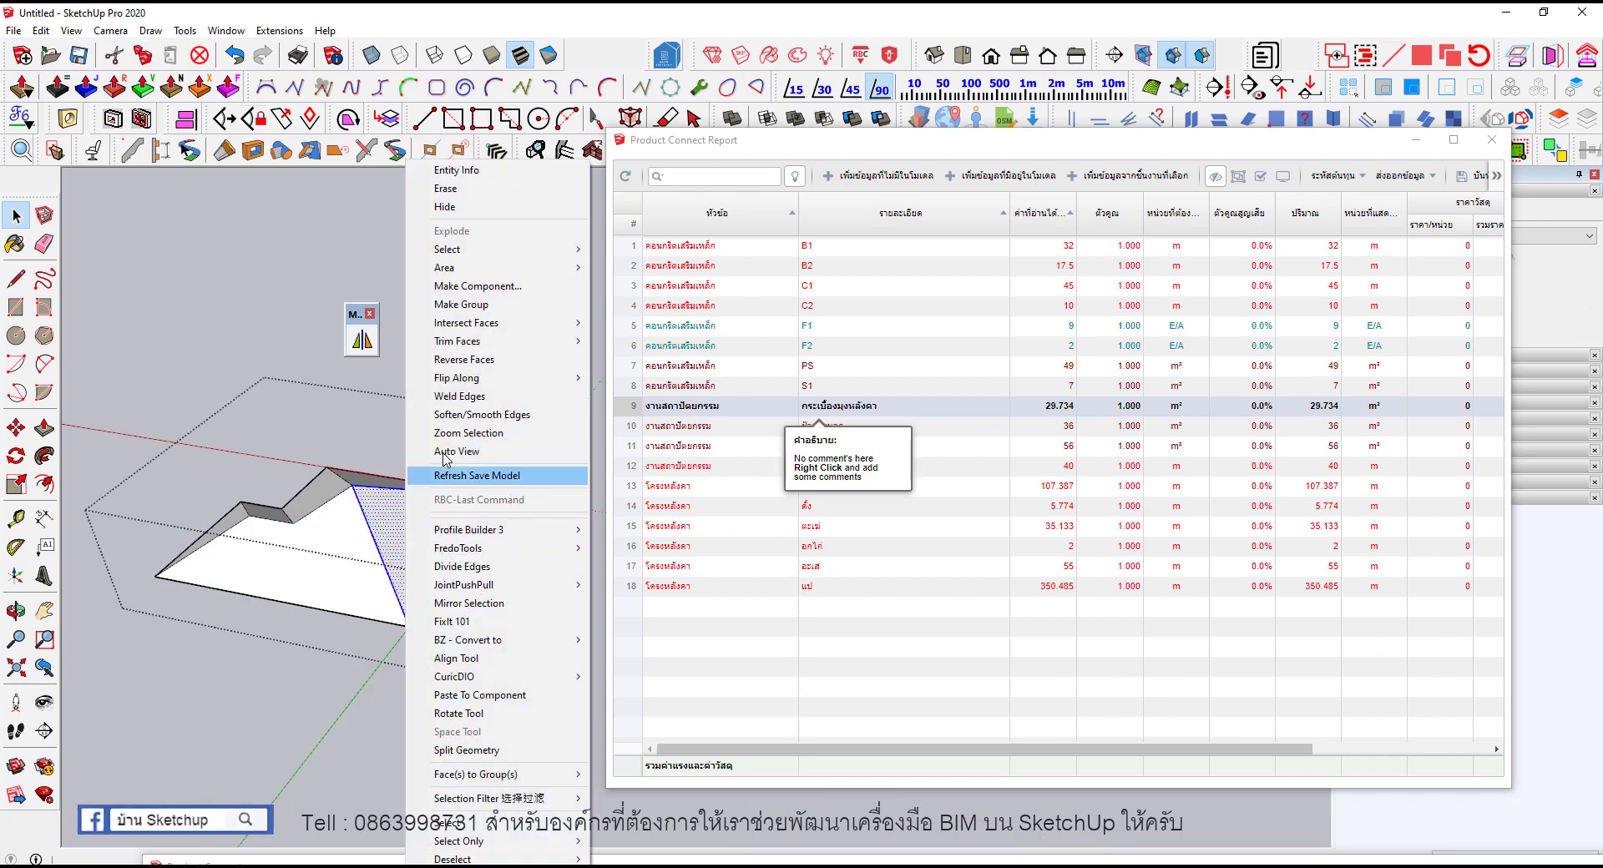
click(468, 305)
double_click(348, 585)
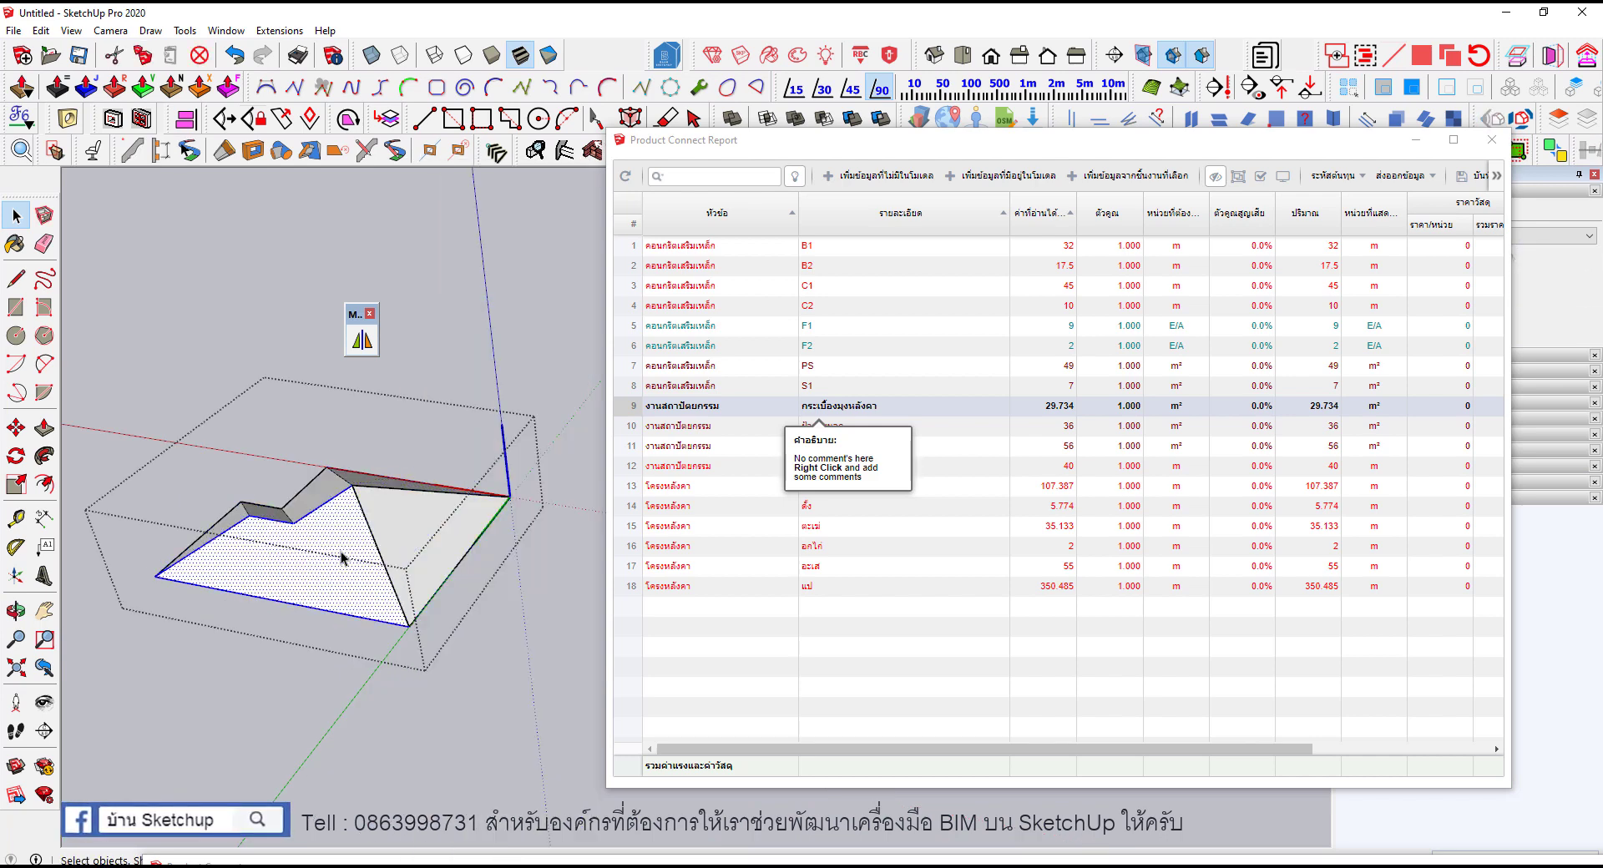
Step: Paint the front and right sloped roof faces with Colors-Named 0012_Bisque
mouse_move(348, 584)
middle_down()
mouse_move(430, 533)
mouse_move(395, 539)
middle_up()
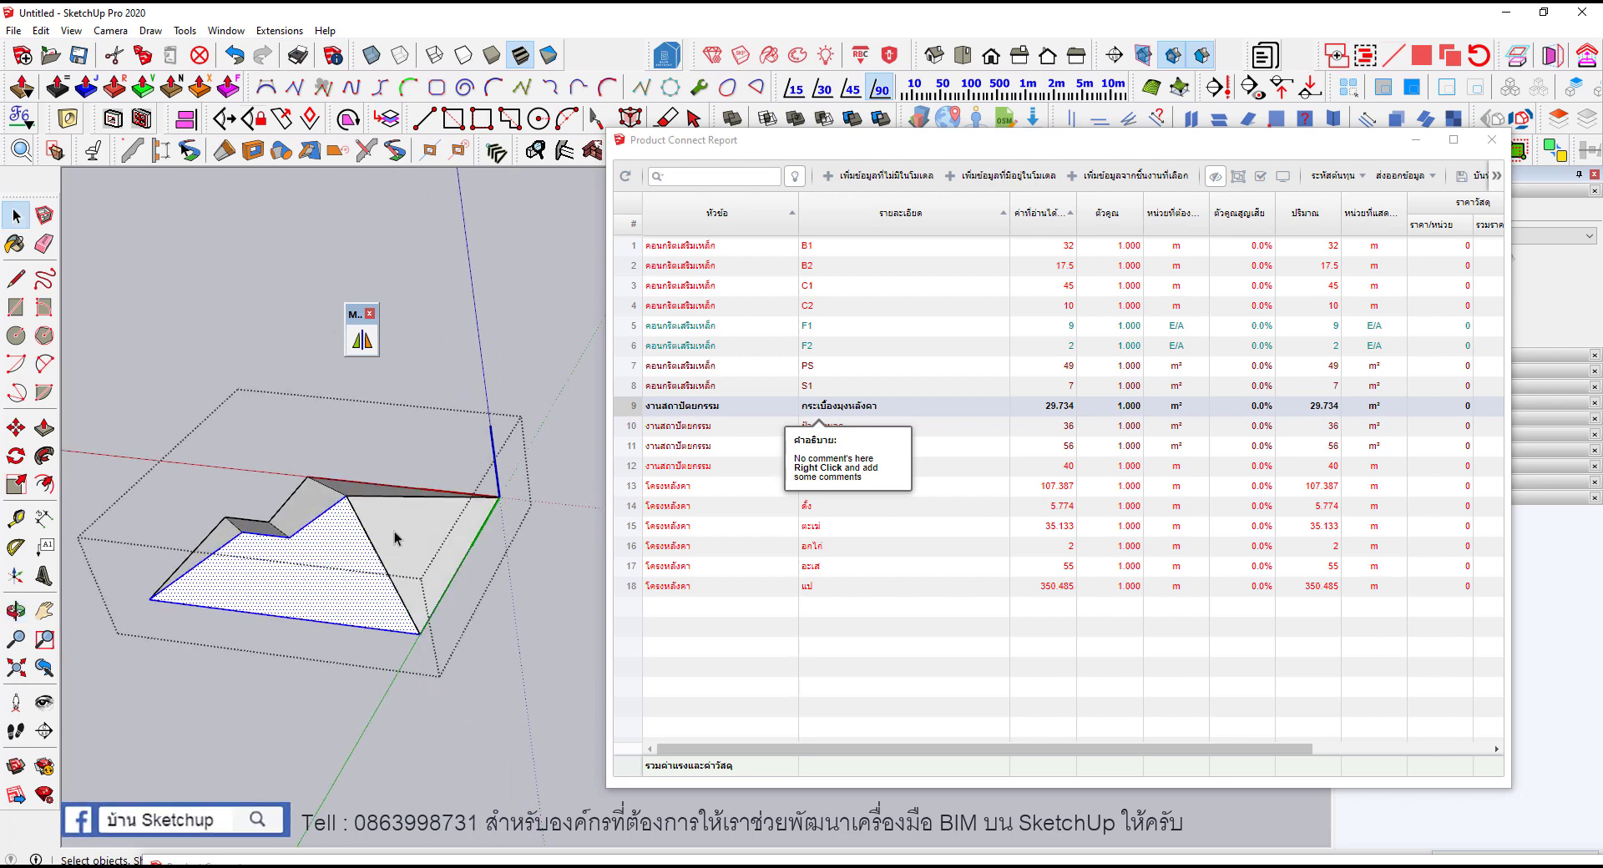
key(Escape)
click(394, 528)
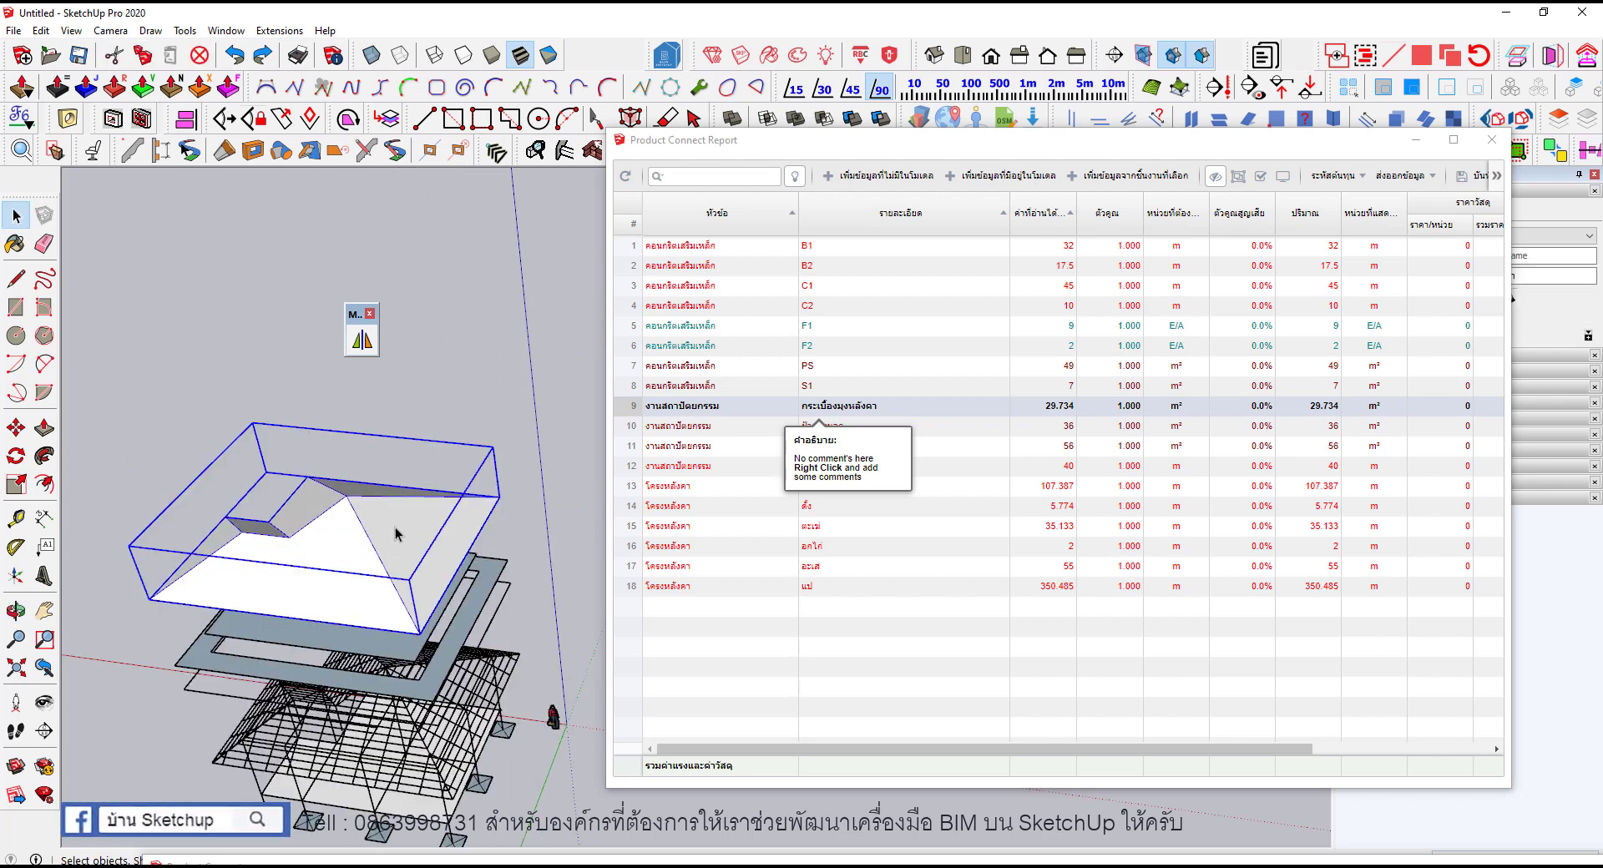
double_click(394, 528)
key(b)
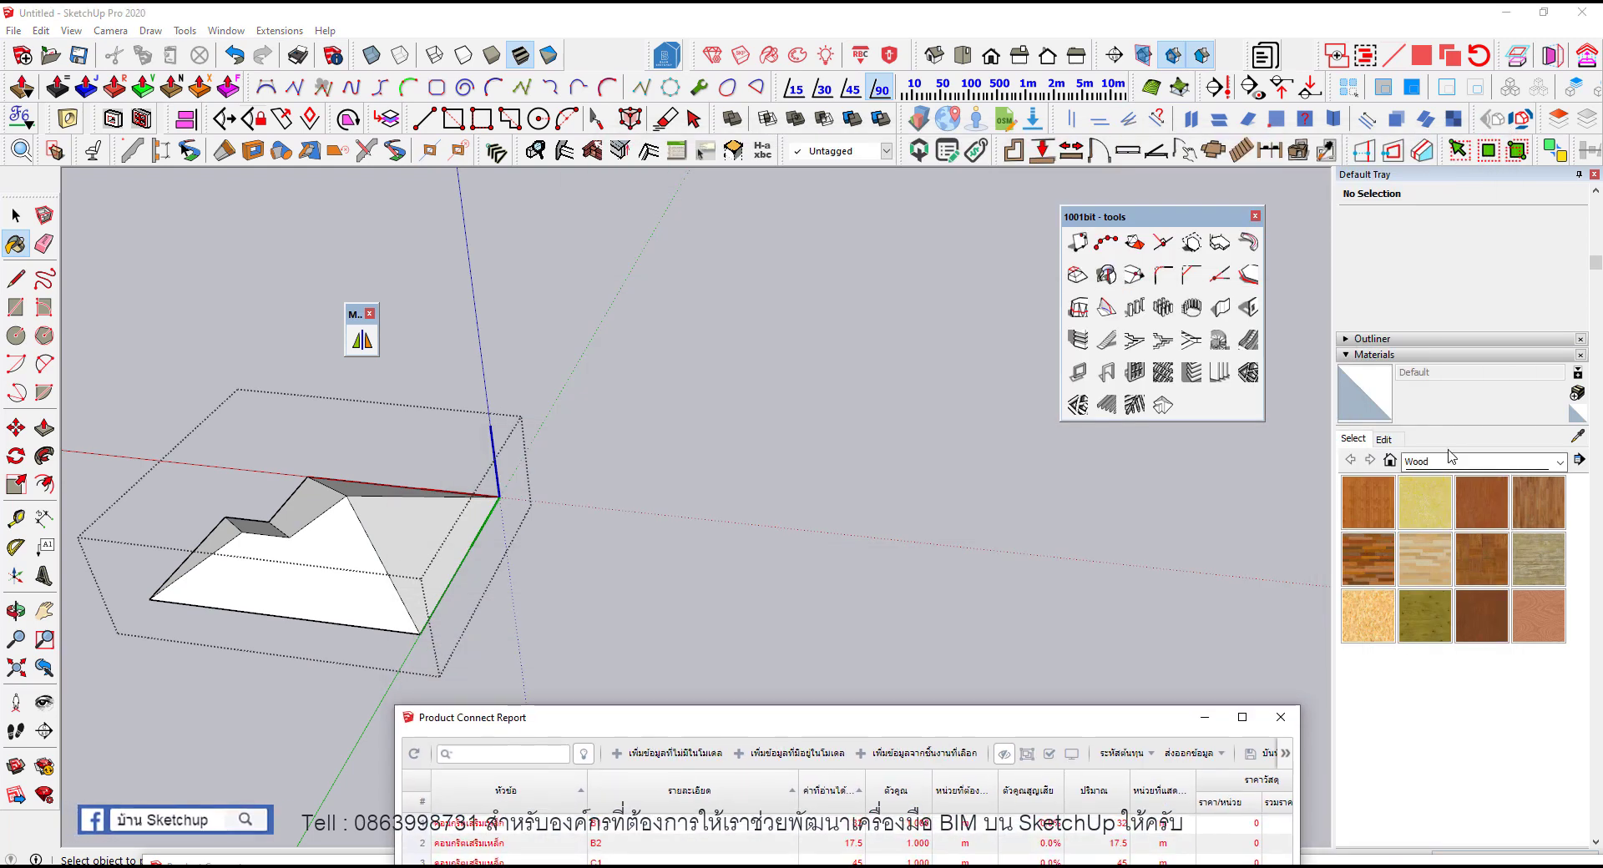
click(1449, 457)
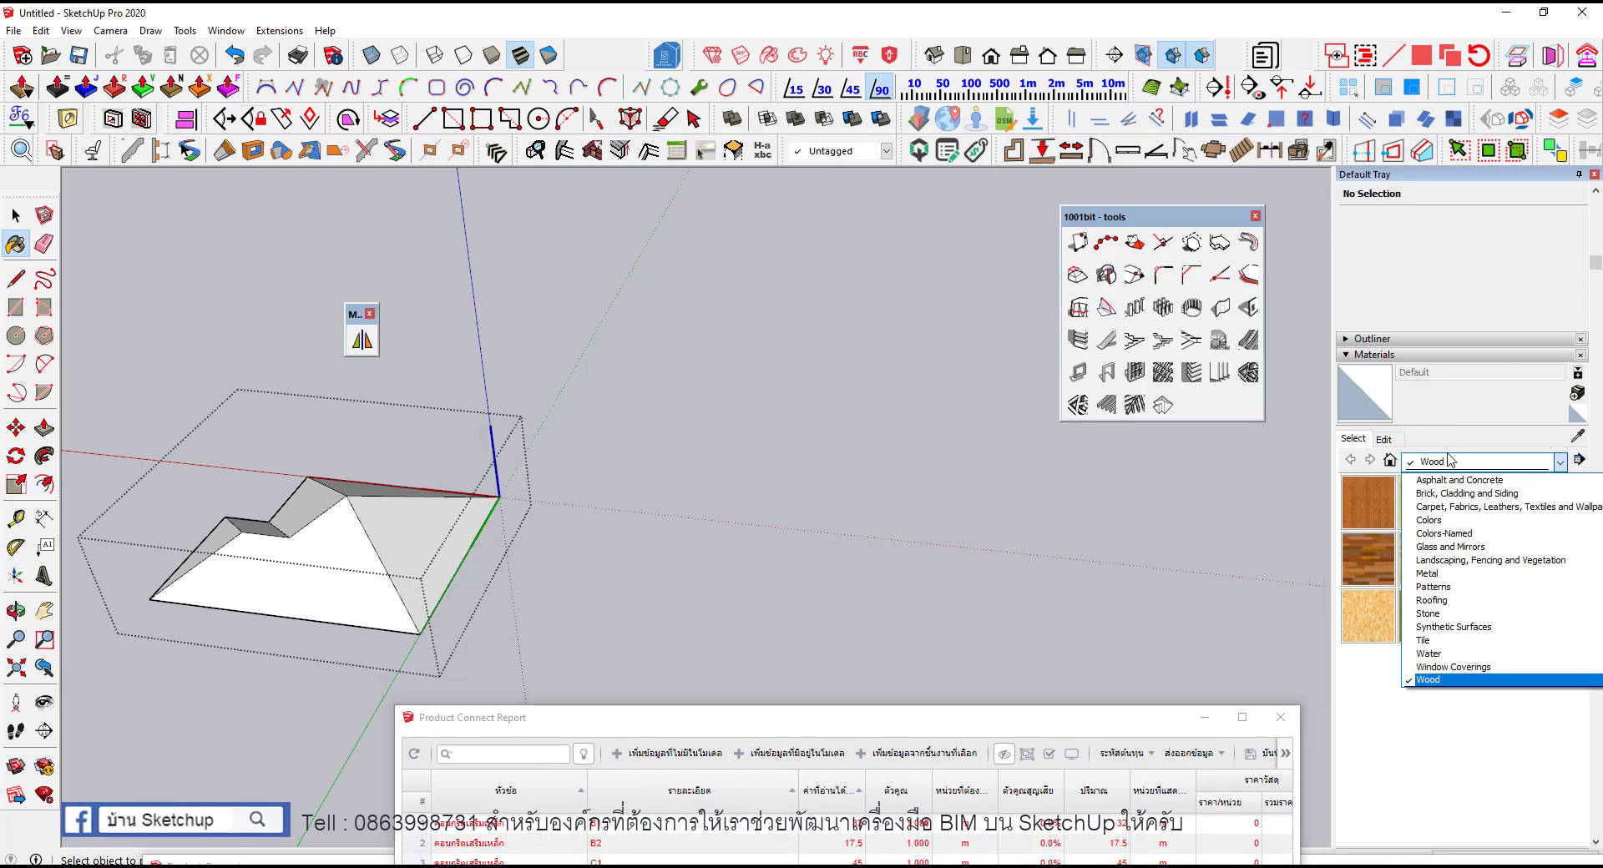
click(1462, 535)
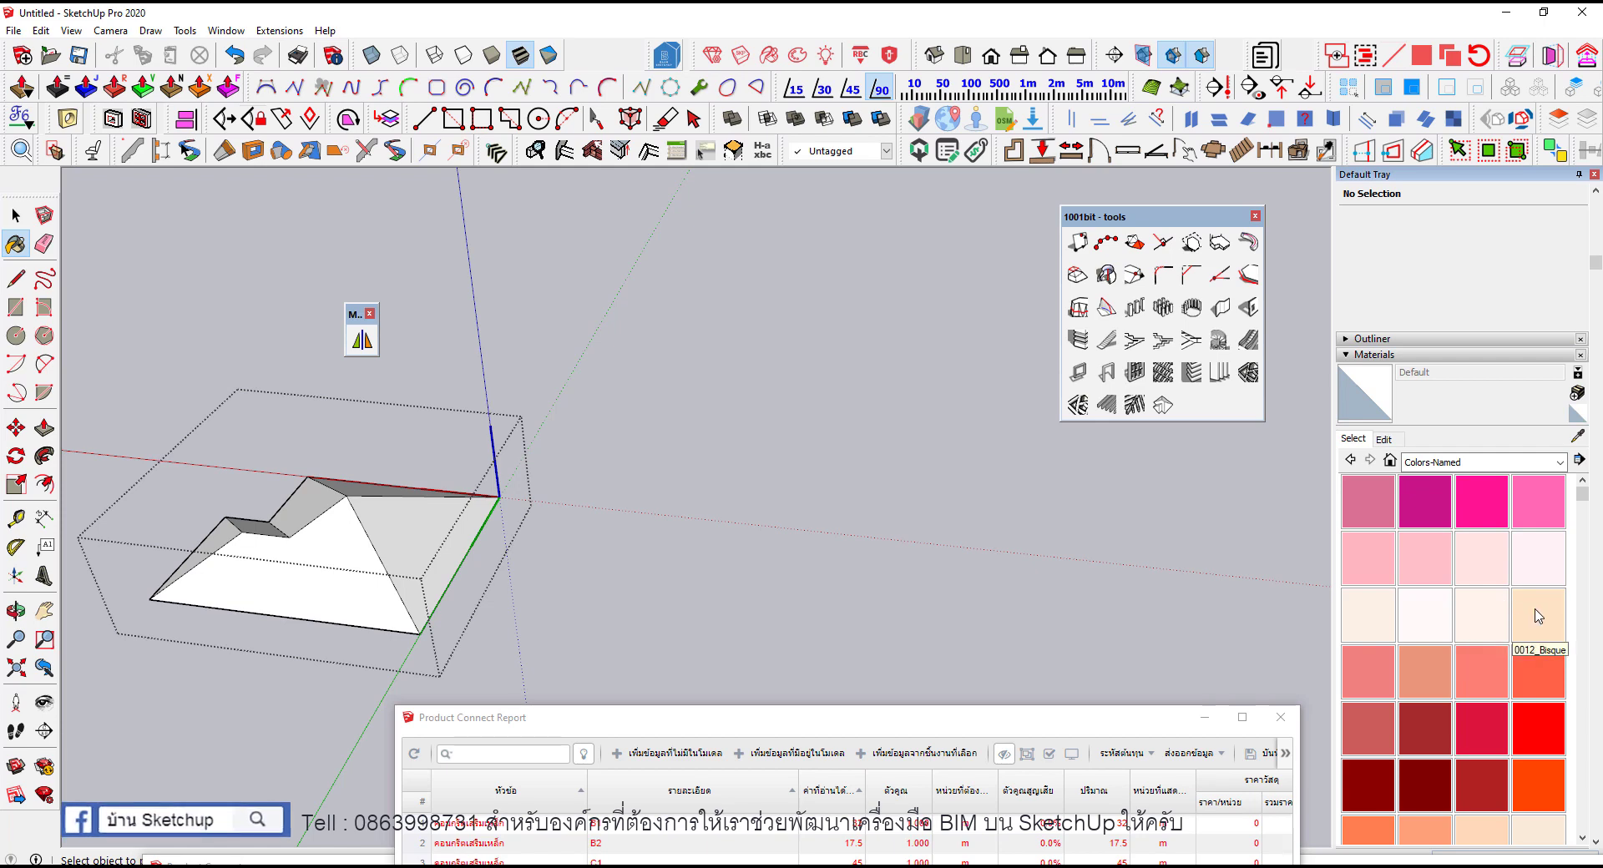
click(1538, 615)
click(271, 549)
click(404, 542)
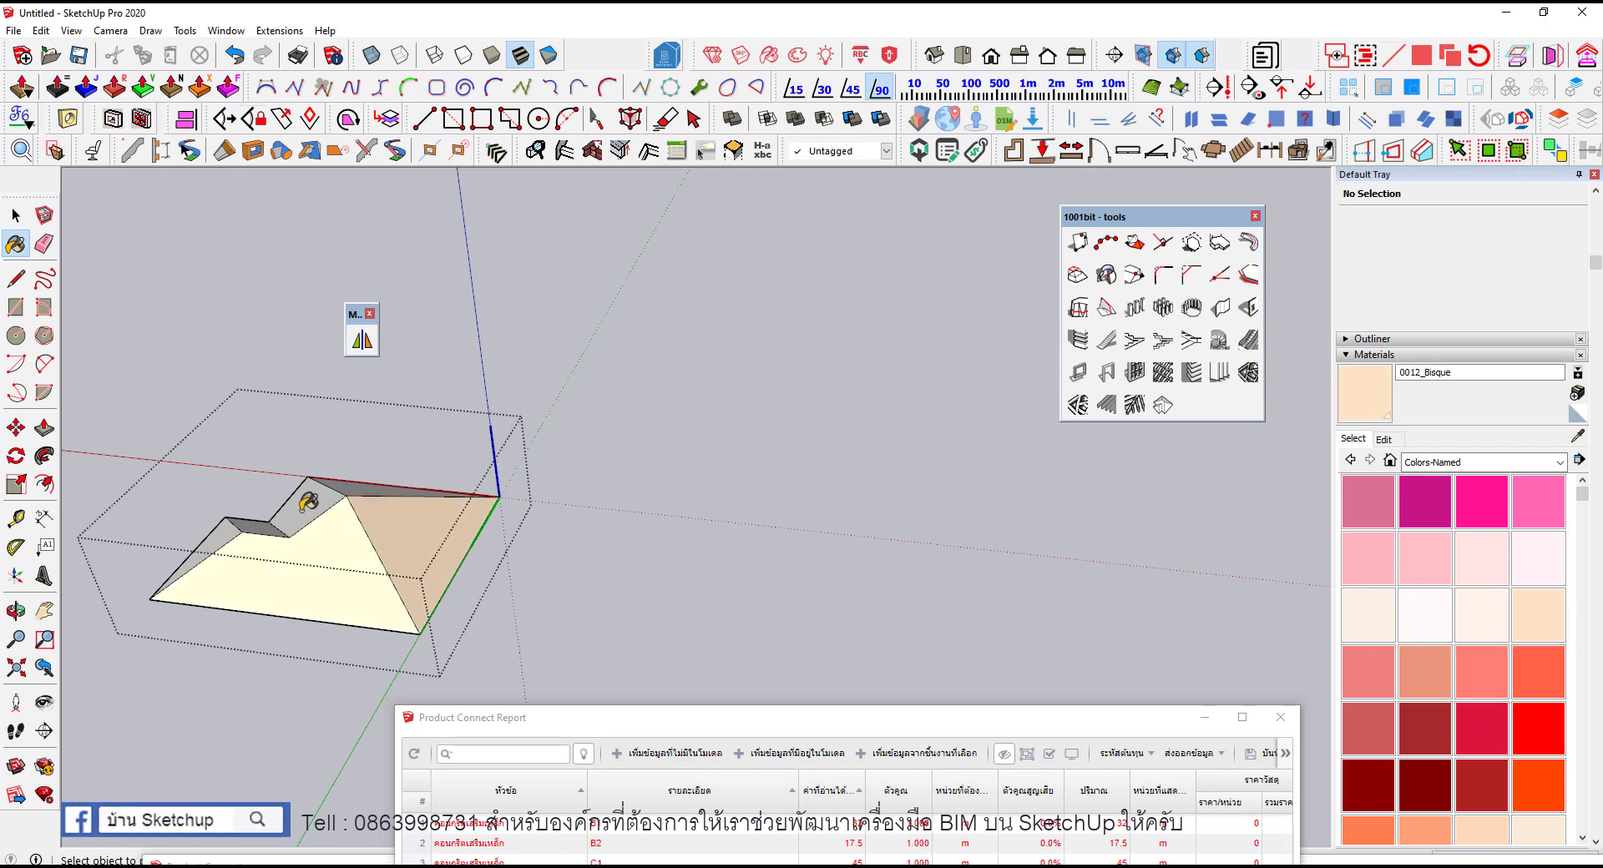
Step: Leave the roof group and orbit out to show the Bisque roof above the lower floors
mouse_move(308, 502)
middle_down()
mouse_move(222, 537)
mouse_move(411, 457)
mouse_move(240, 517)
middle_up()
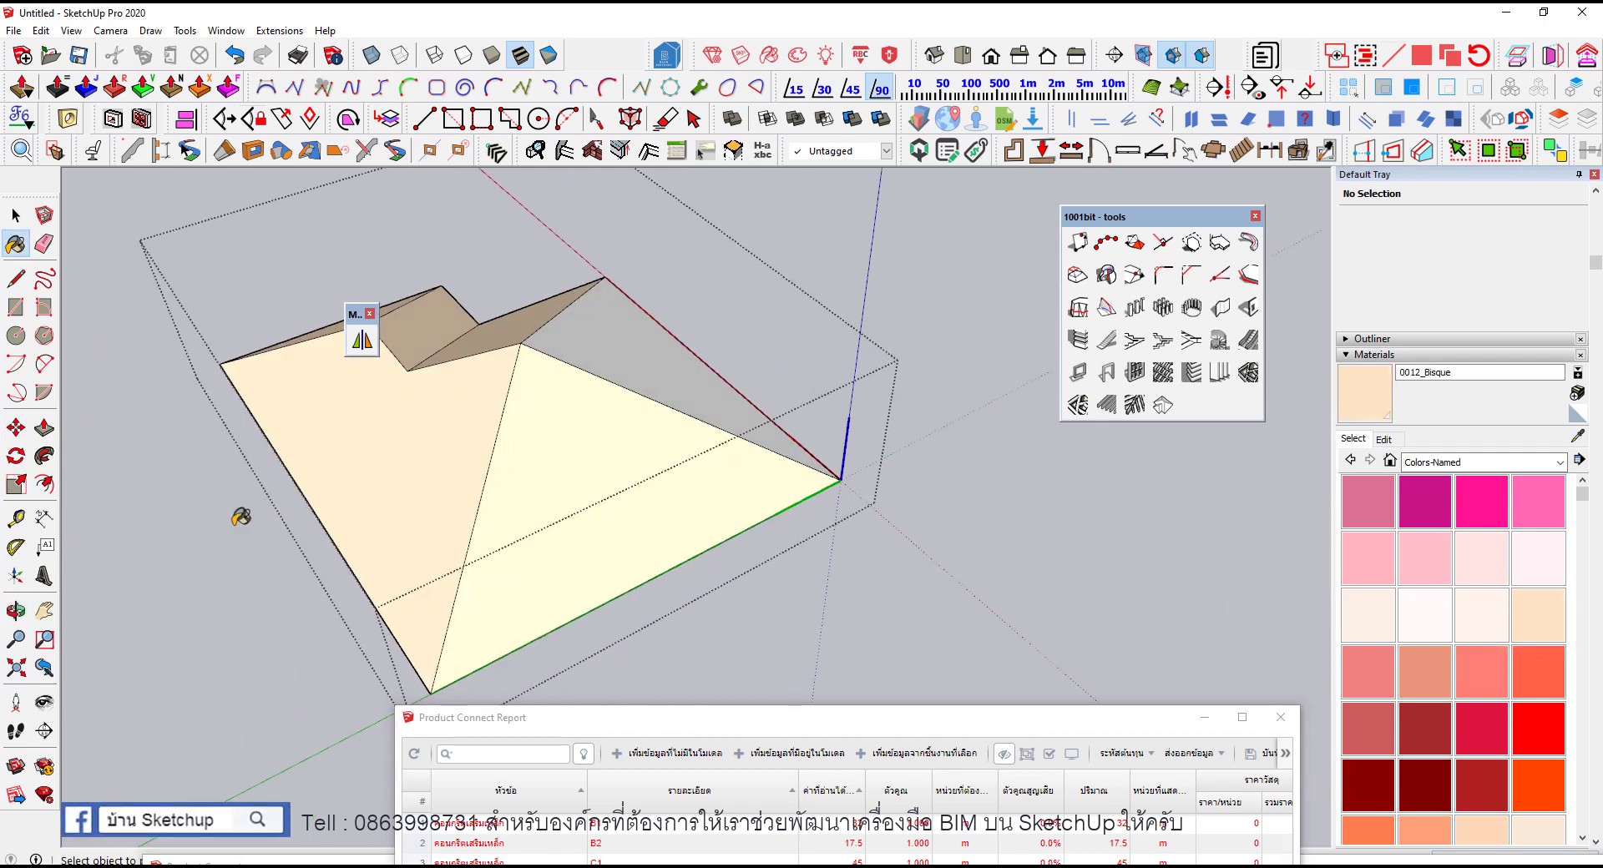
scroll(635, 336, down, 3)
middle_drag(469, 401, 874, 469)
key(space)
key(Escape)
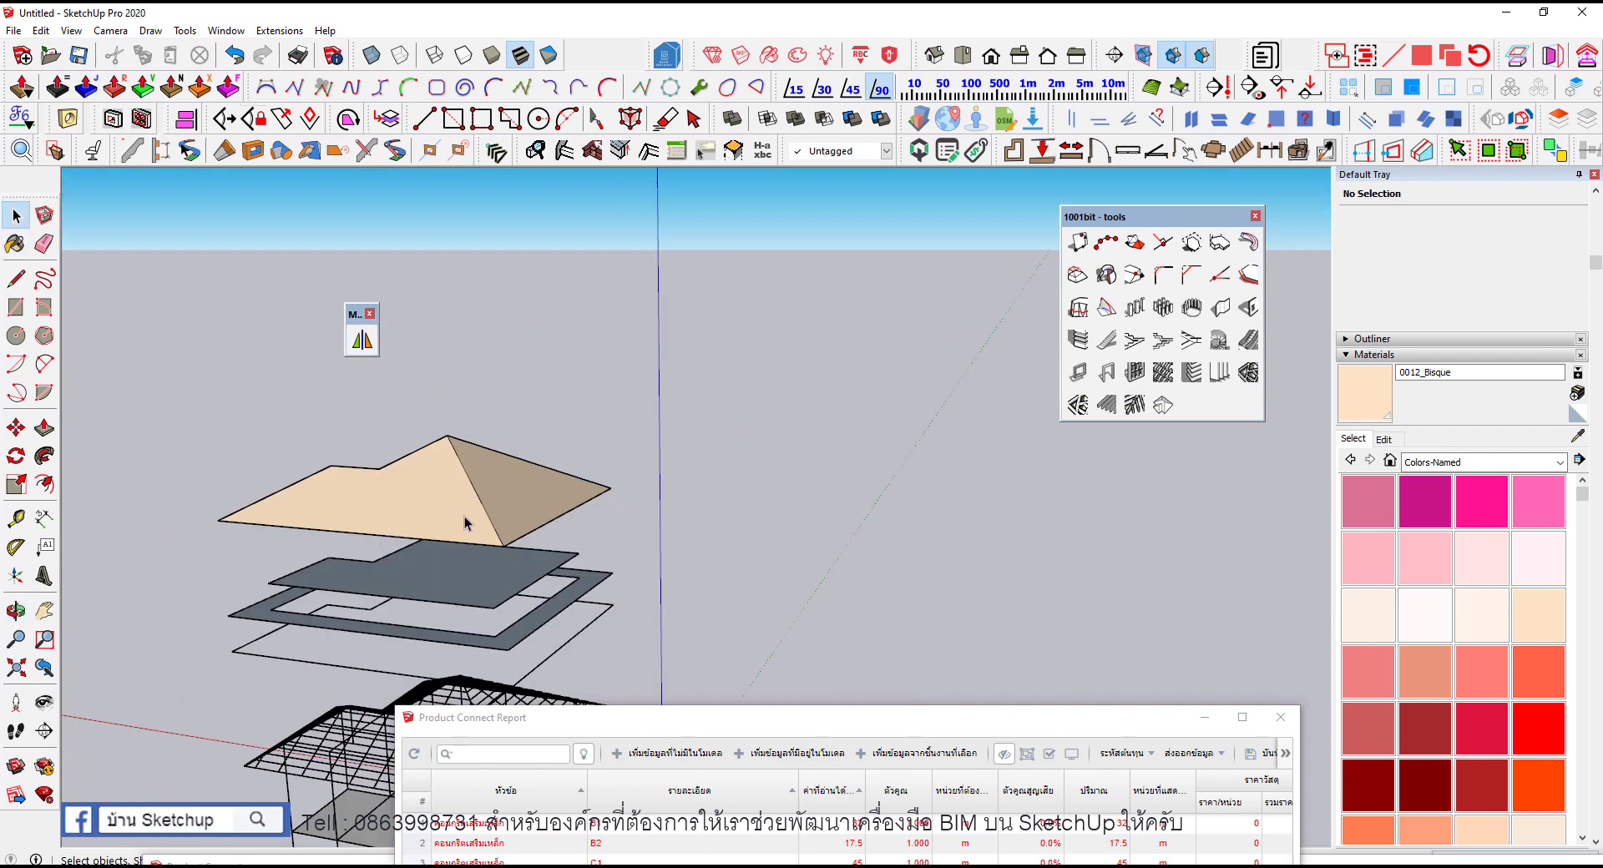
middle_drag(464, 515, 624, 430)
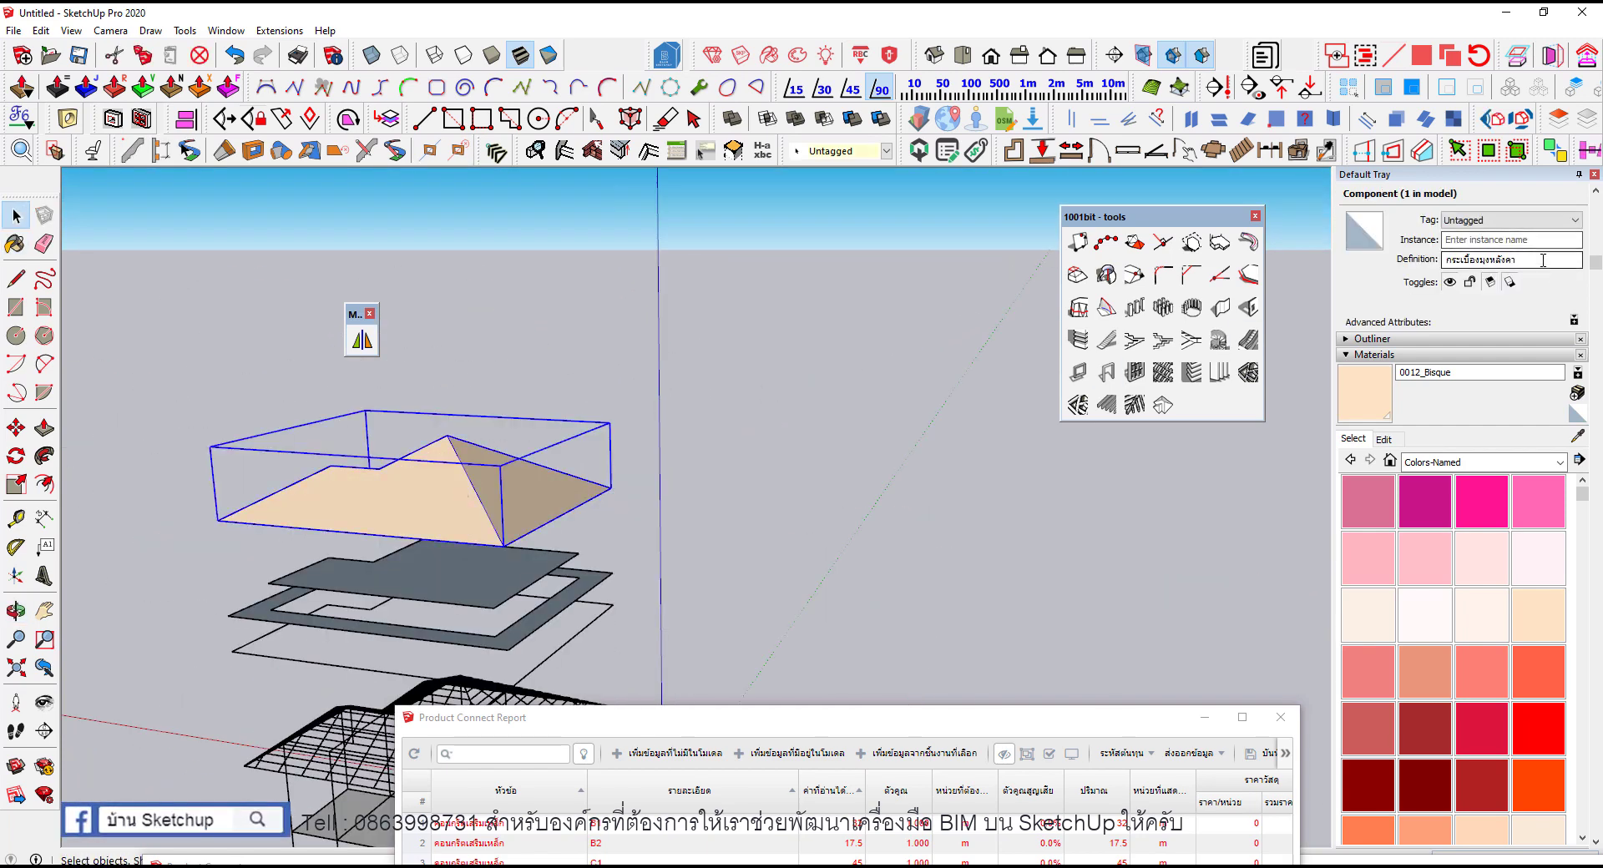
scroll(1362, 213, up, 1)
Step: Rename the in-model Bisque material to กระเบื้องมุงหลังคา
click(1351, 191)
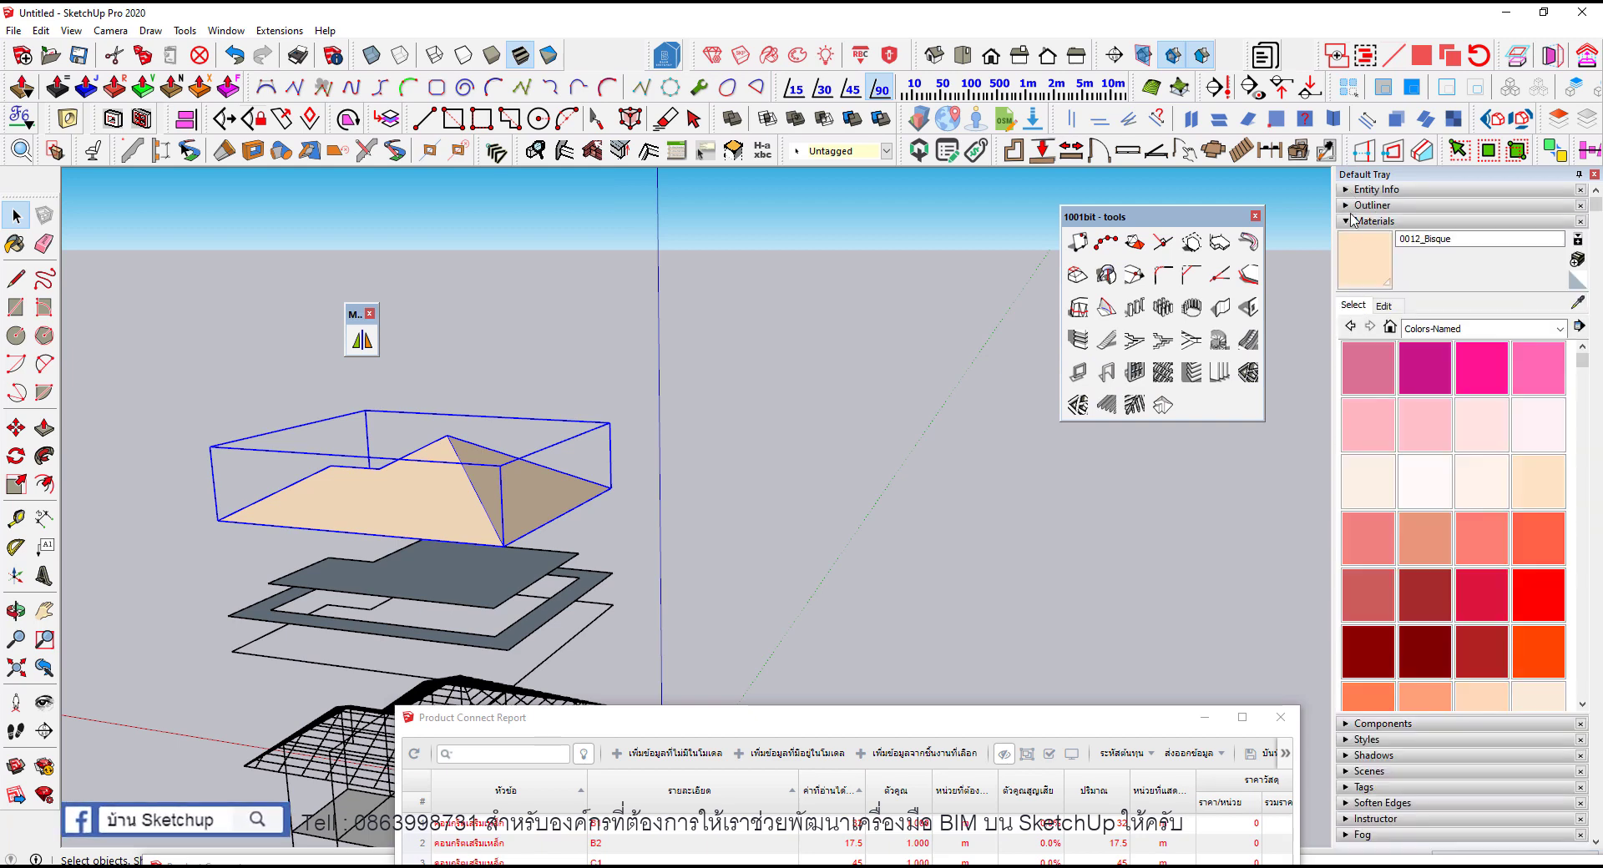
click(1389, 328)
click(1369, 375)
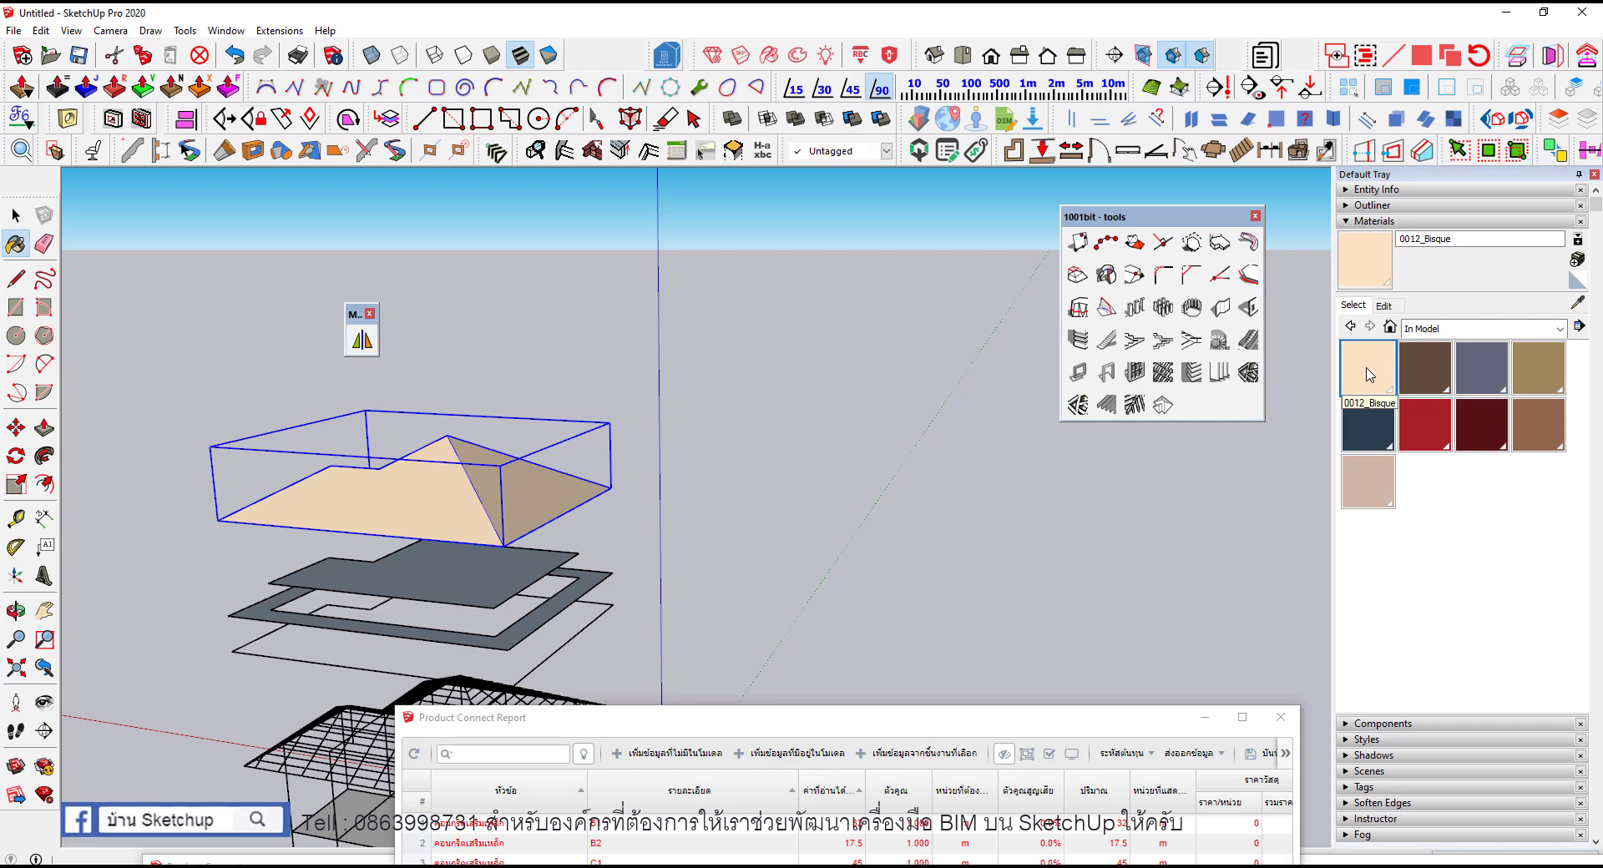
double_click(1466, 239)
text(กระเบื้องมุงหลังคา)
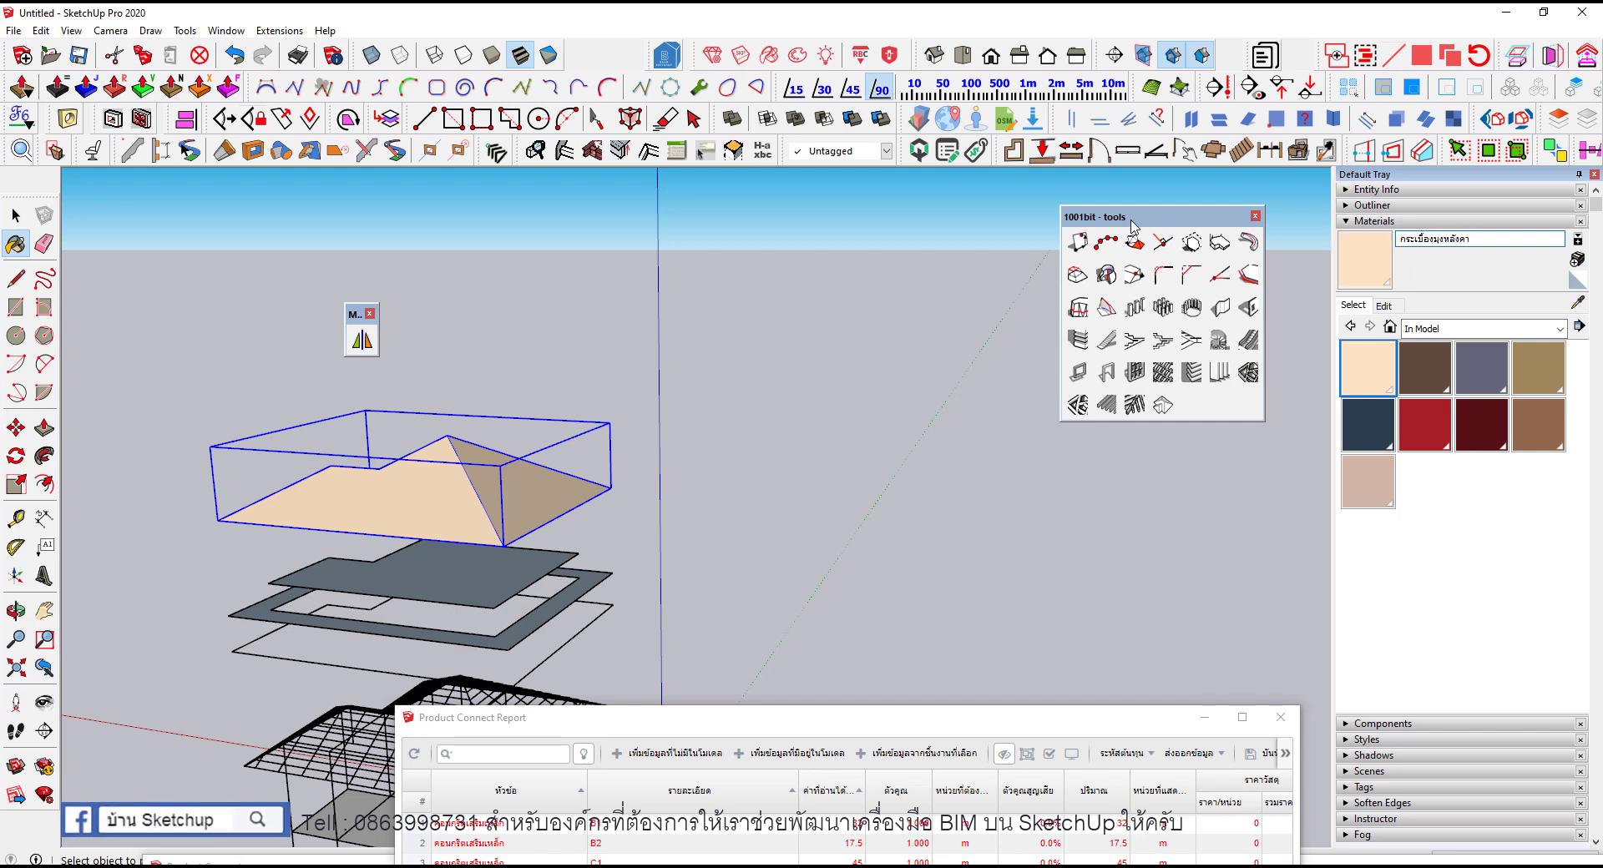
Step: Move the Product Connect Report window up so the full table sits beside the model
key(space)
scroll(651, 333, down, 3)
drag(706, 717, 964, 184)
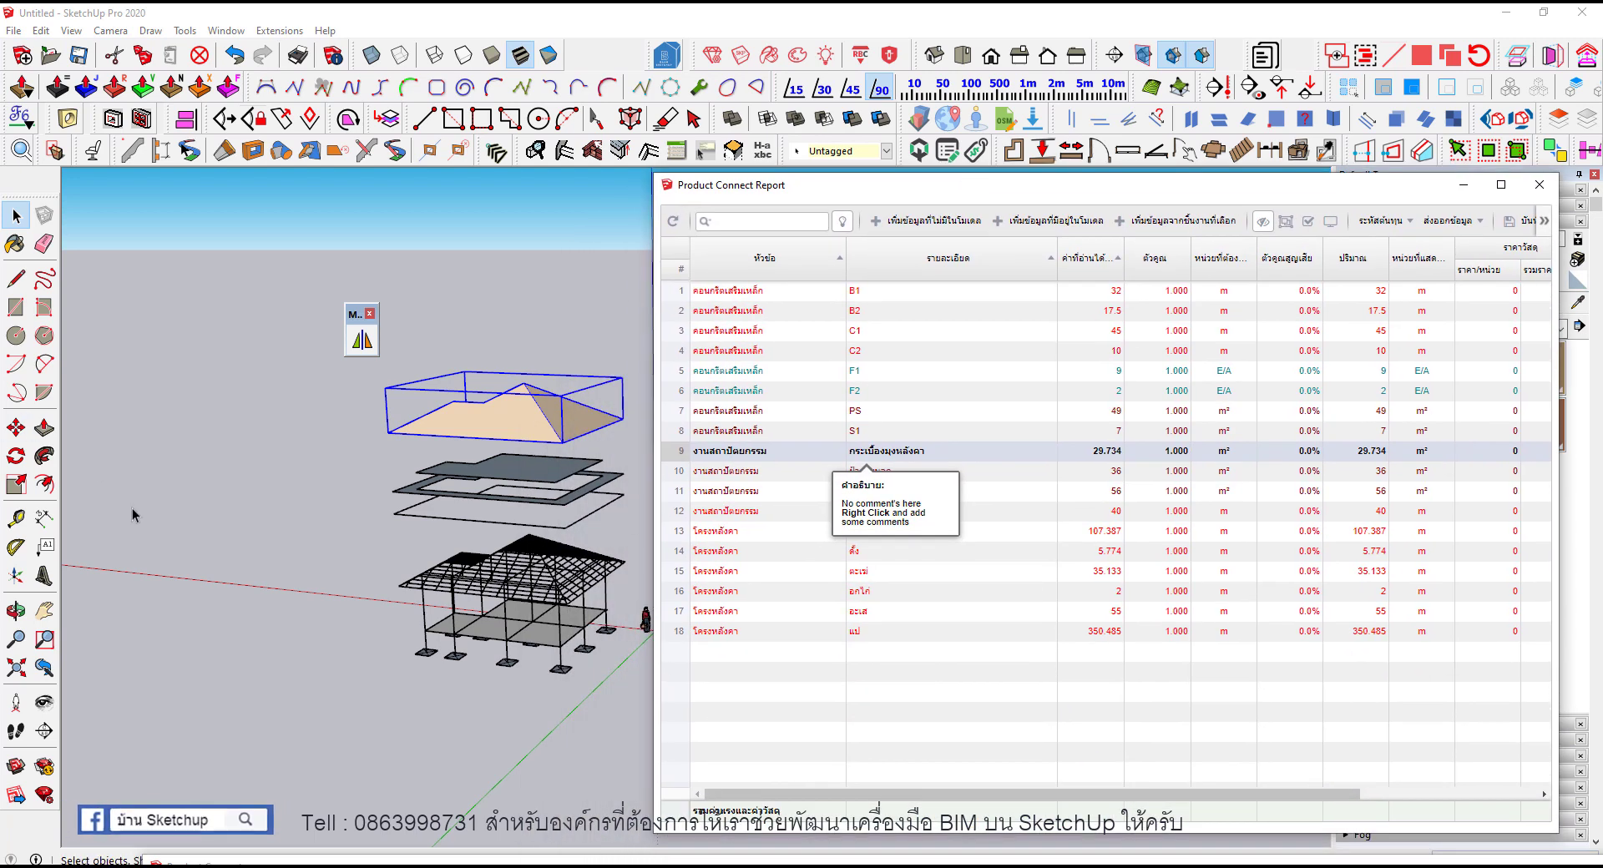
Step: Delete row 9, the กระเบื้องมุงหลังคา roof tile row, leaving 17 report rows
click(132, 508)
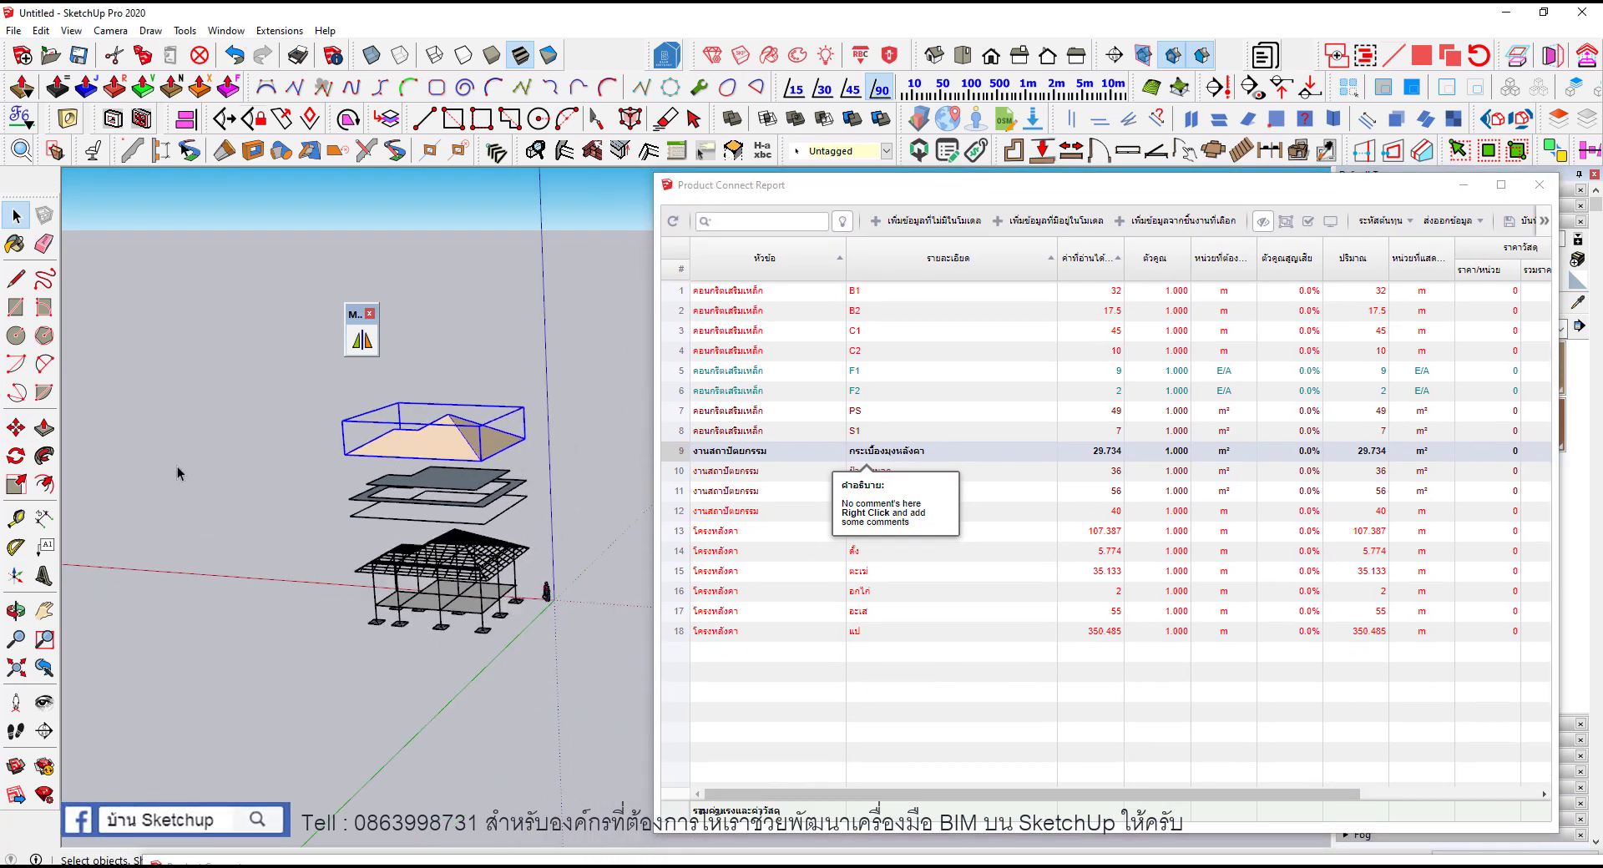
scroll(404, 526, up, 3)
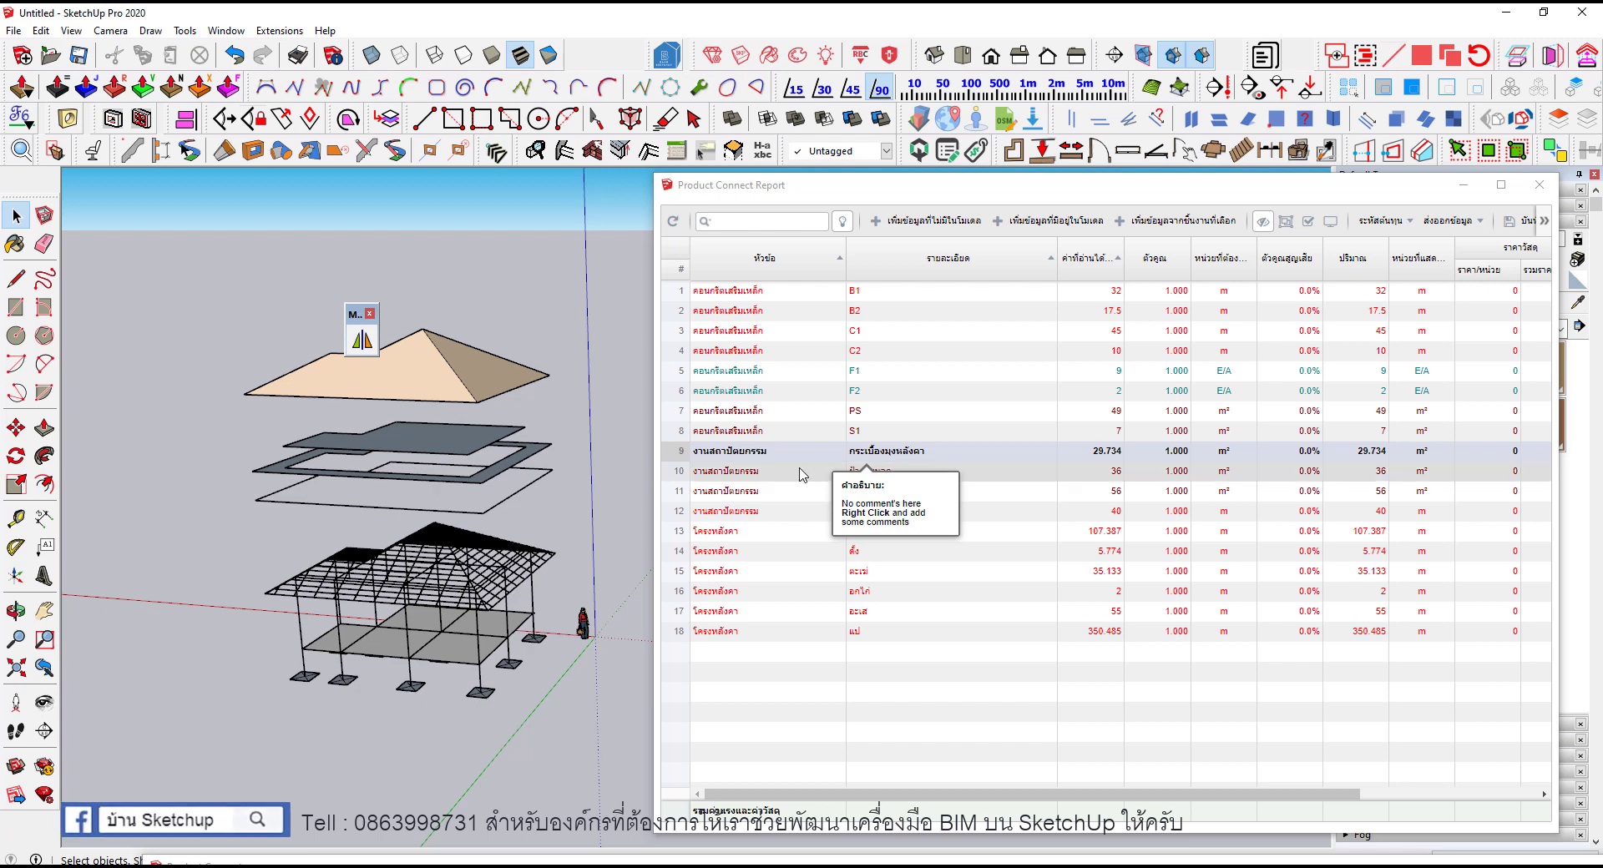
scroll(460, 470, down, 1)
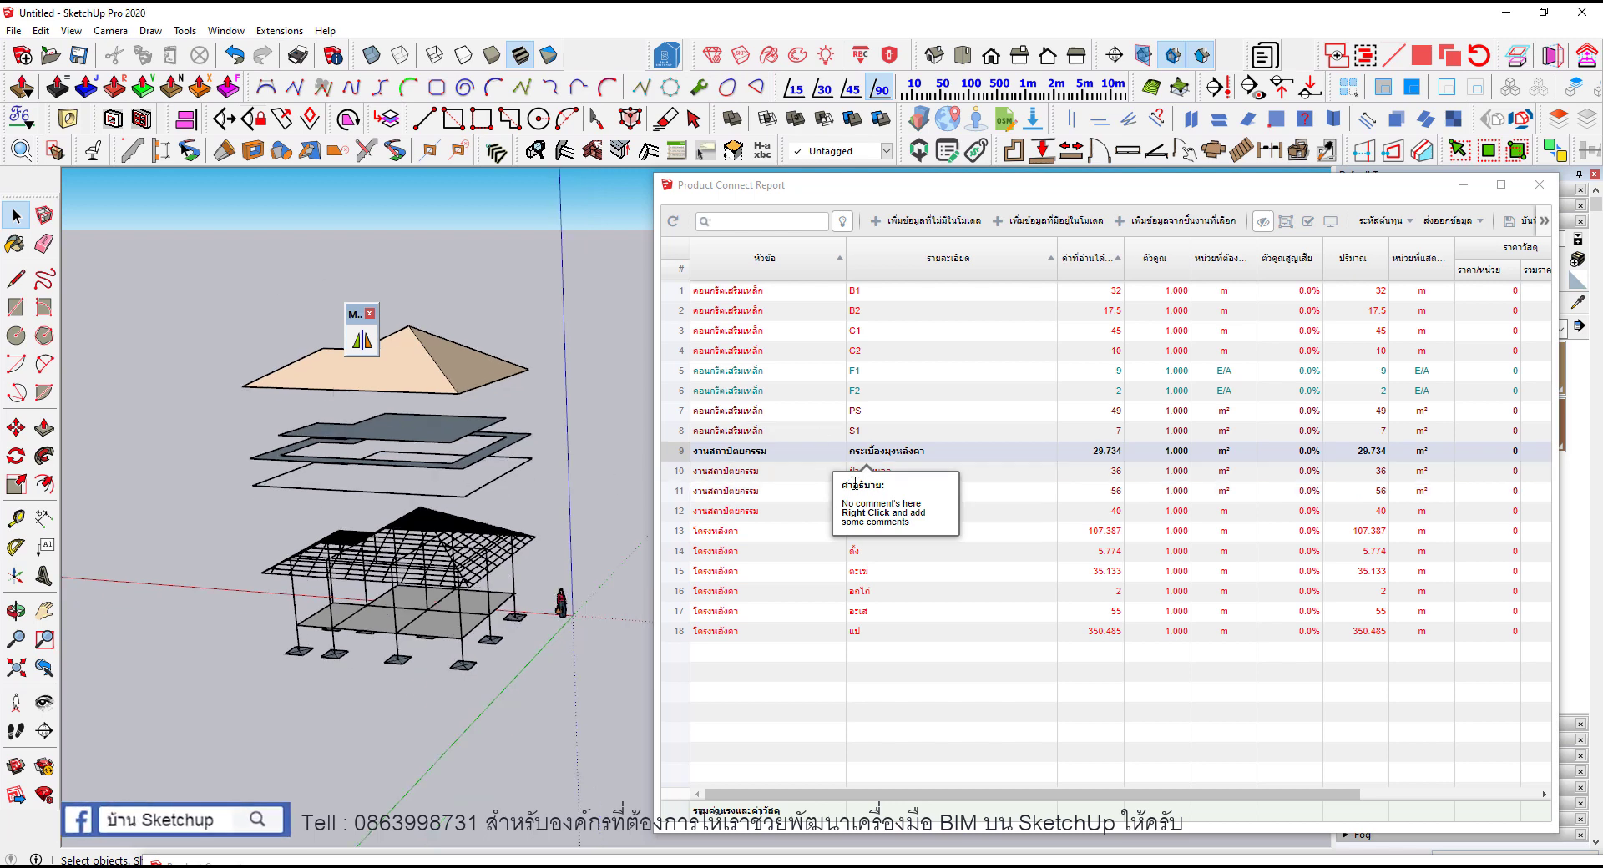
right_click(747, 458)
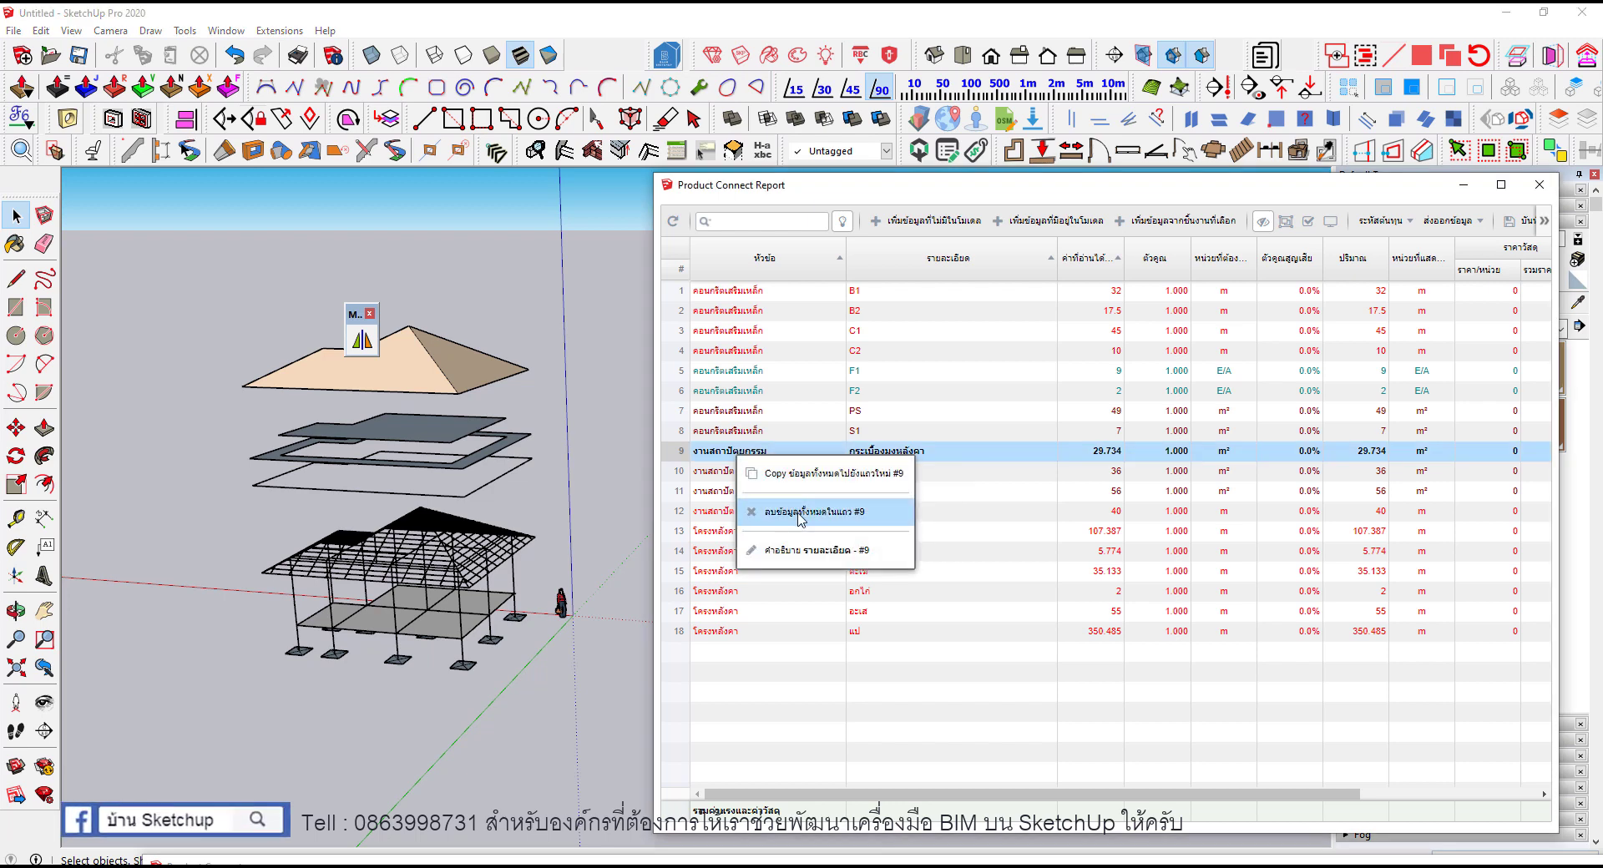
click(799, 519)
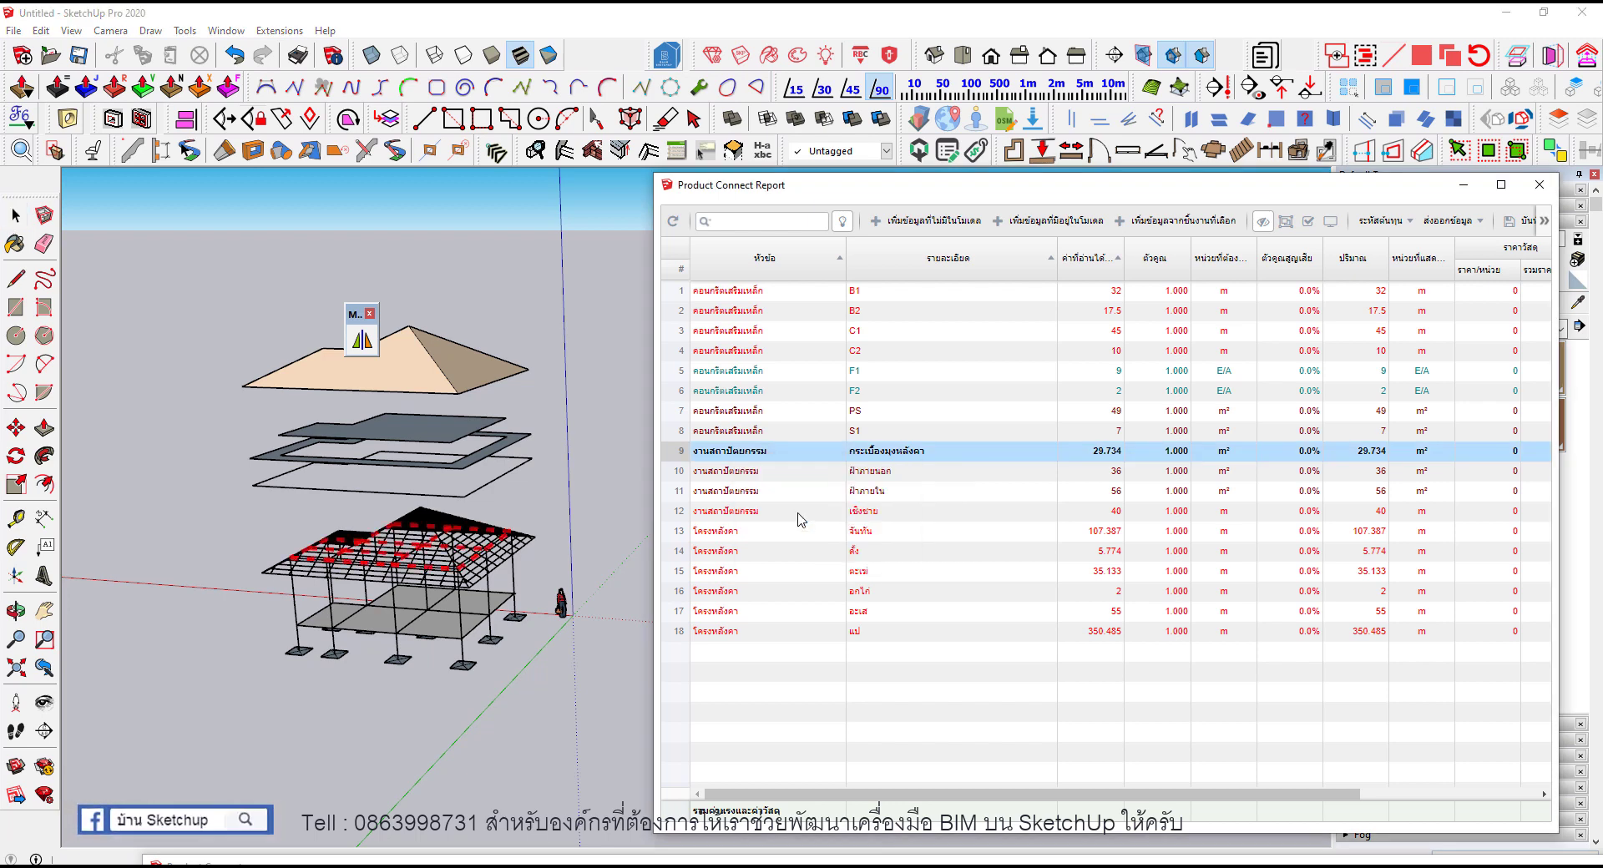
Step: Add the กระเบื้องมุงหลังคา material as a new 106.232 m² row through Add Model Elements
click(1040, 224)
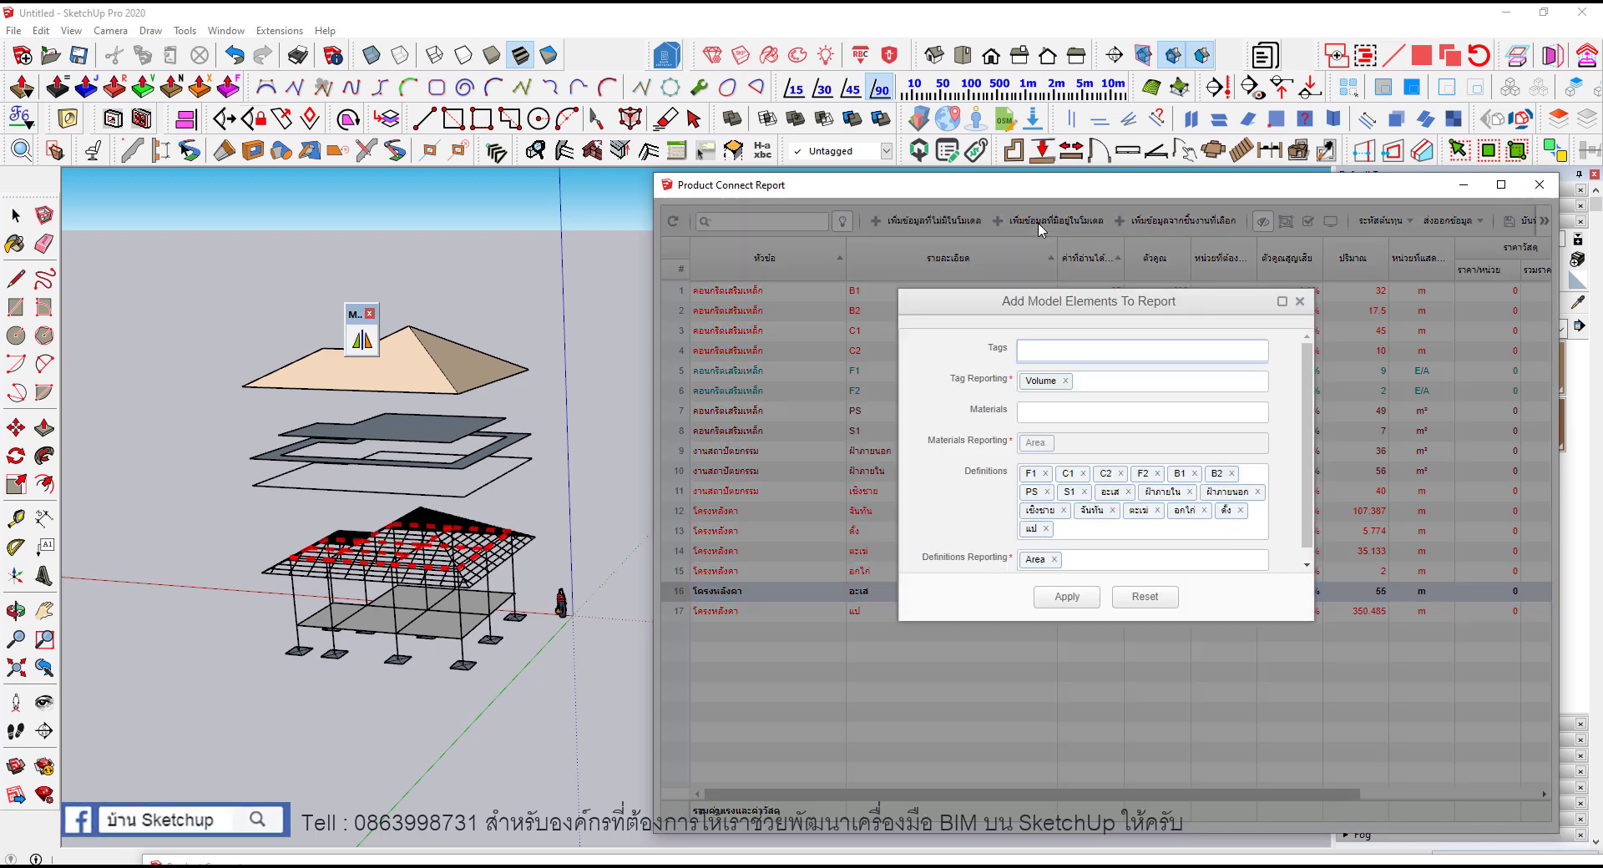
click(1062, 418)
click(1089, 636)
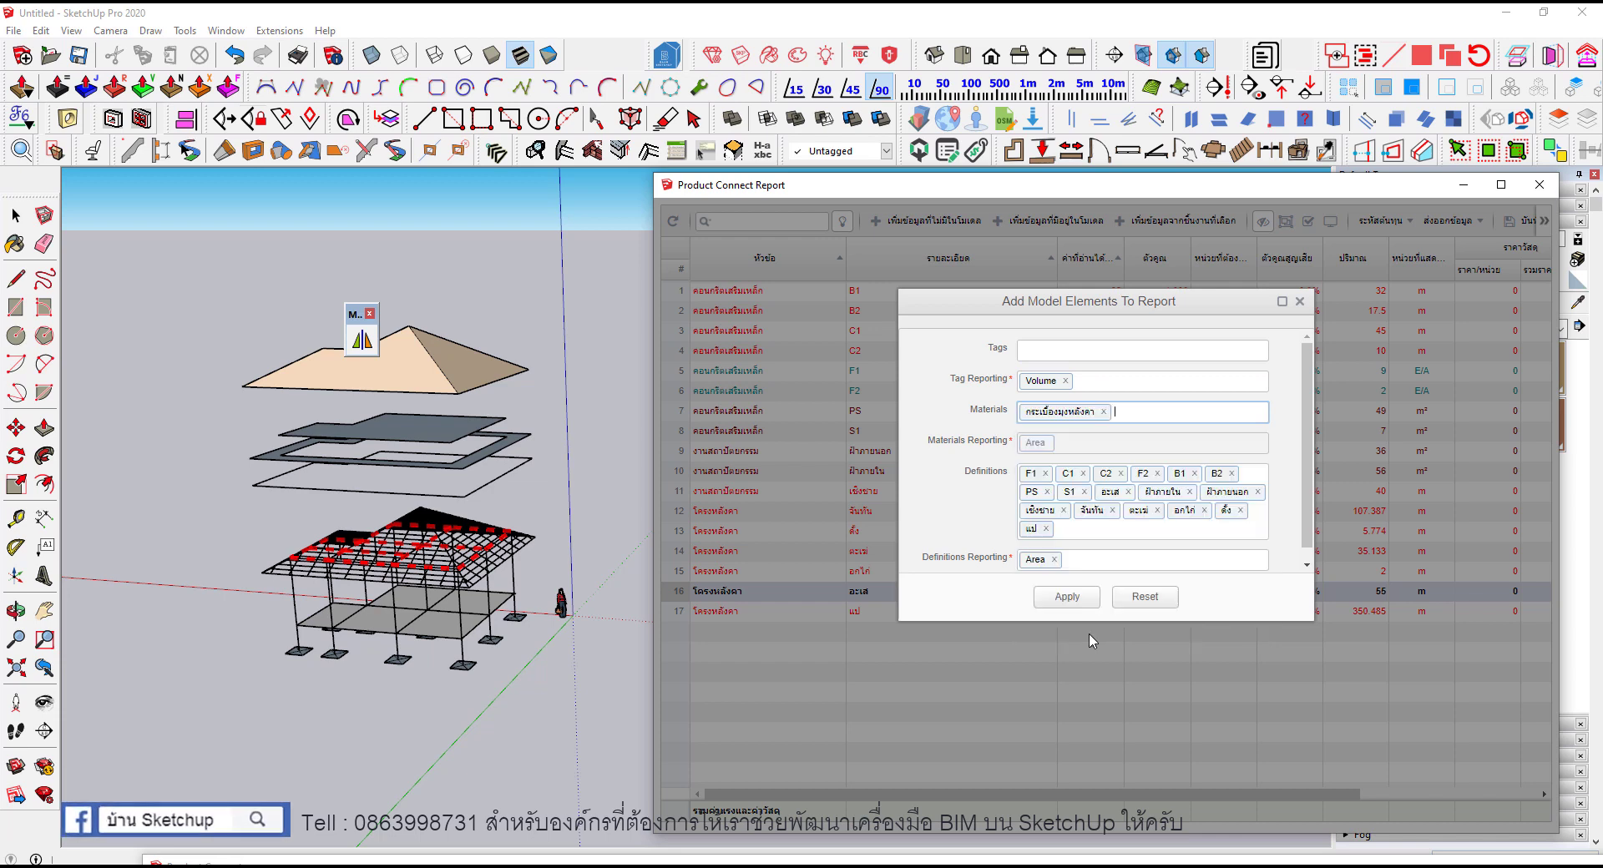
click(1067, 596)
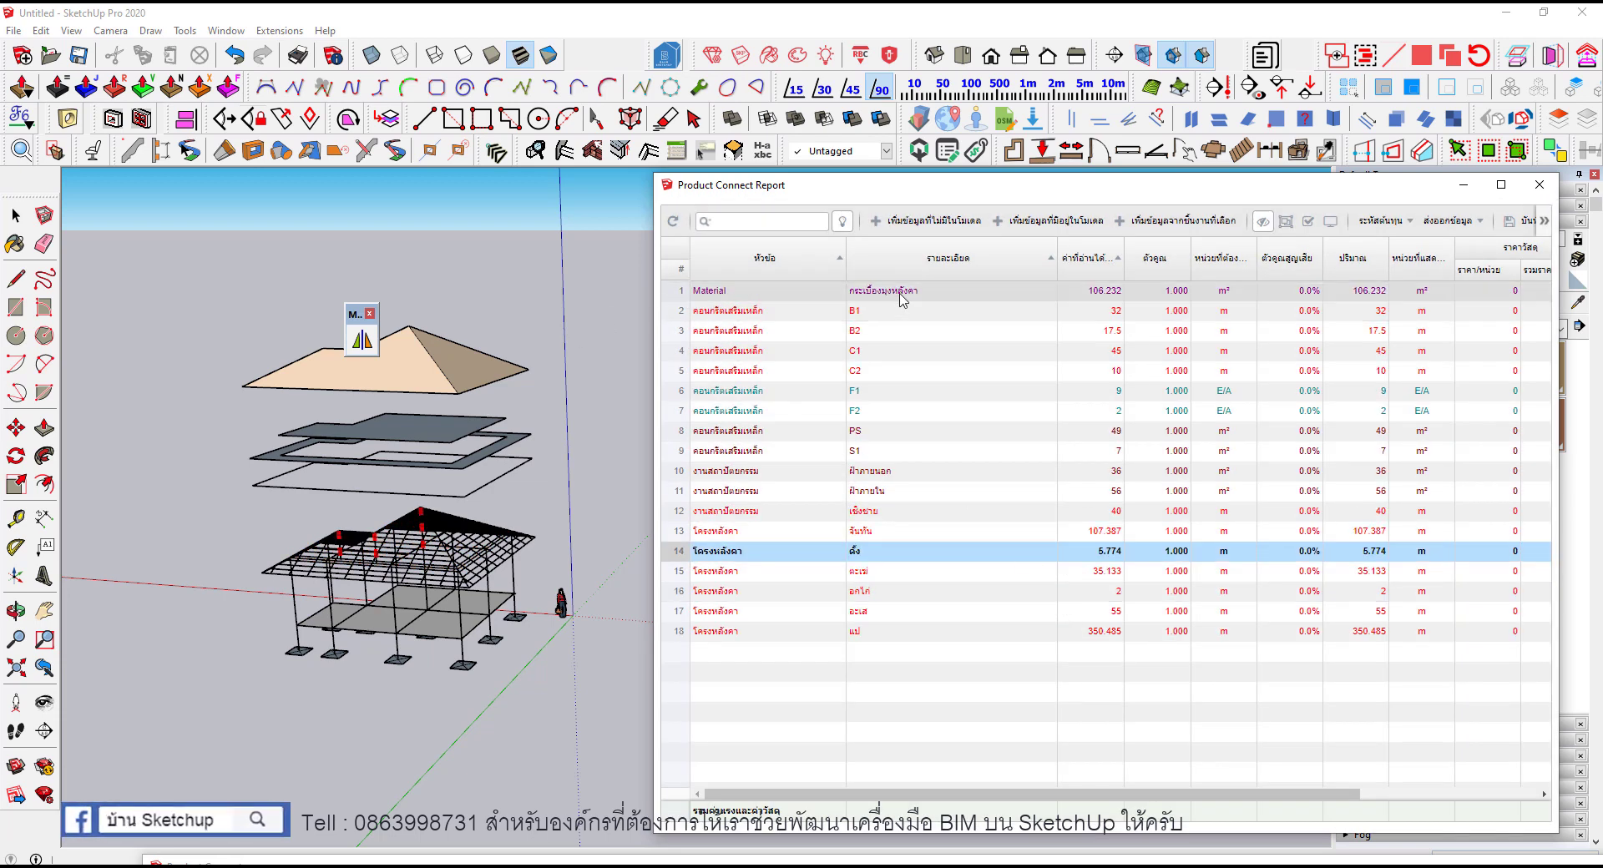
click(900, 292)
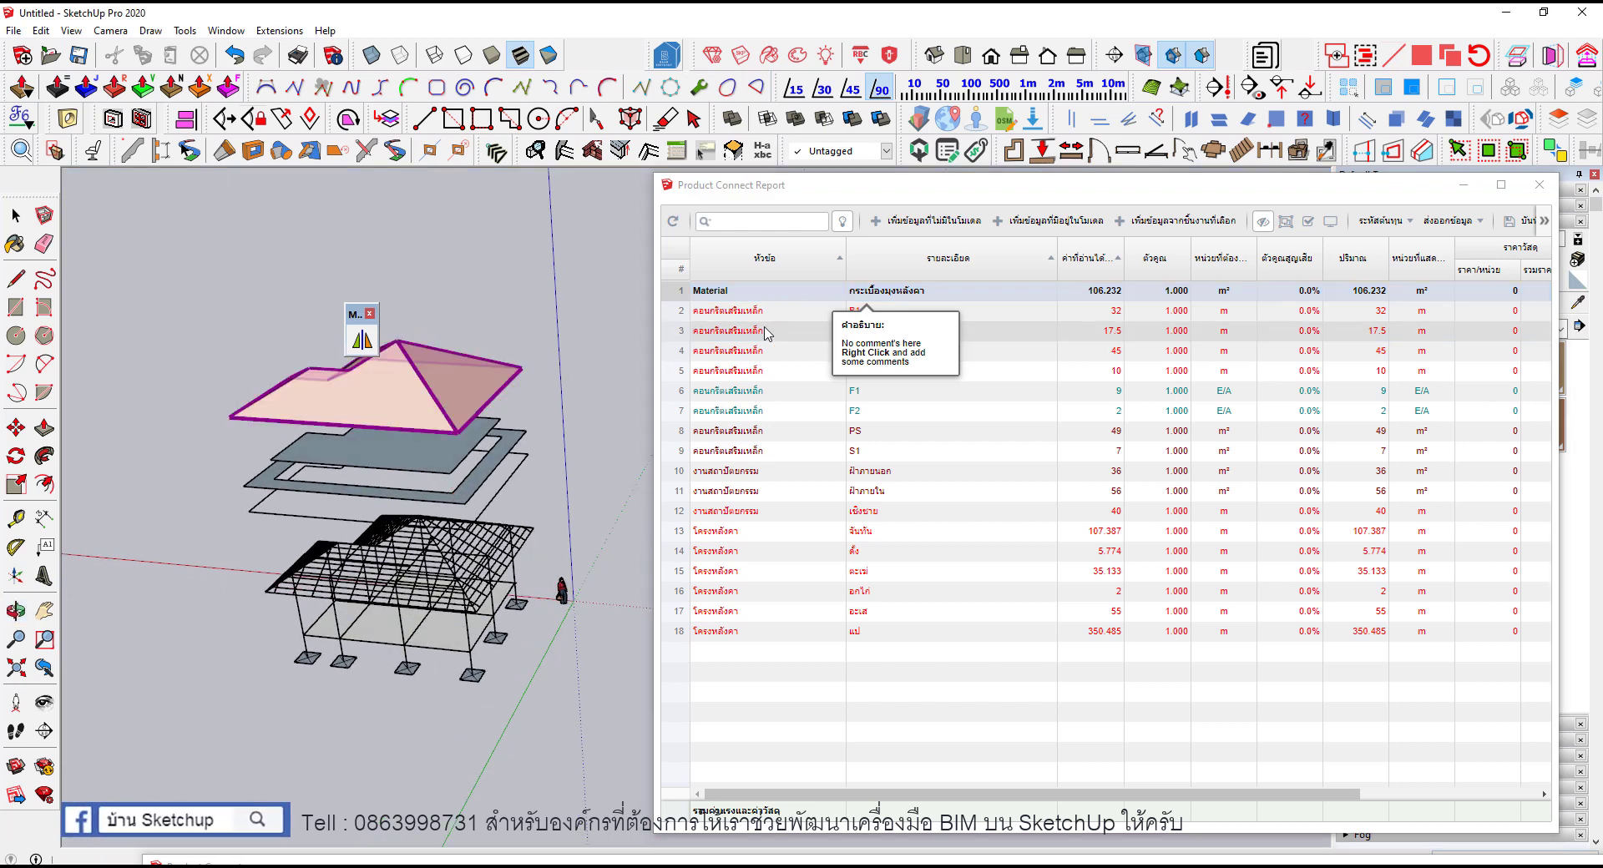
Step: Set the Material row's heading to งานสถาปัตยกรรม and refresh so it sorts into row 9
double_click(739, 472)
key(ctrl+c)
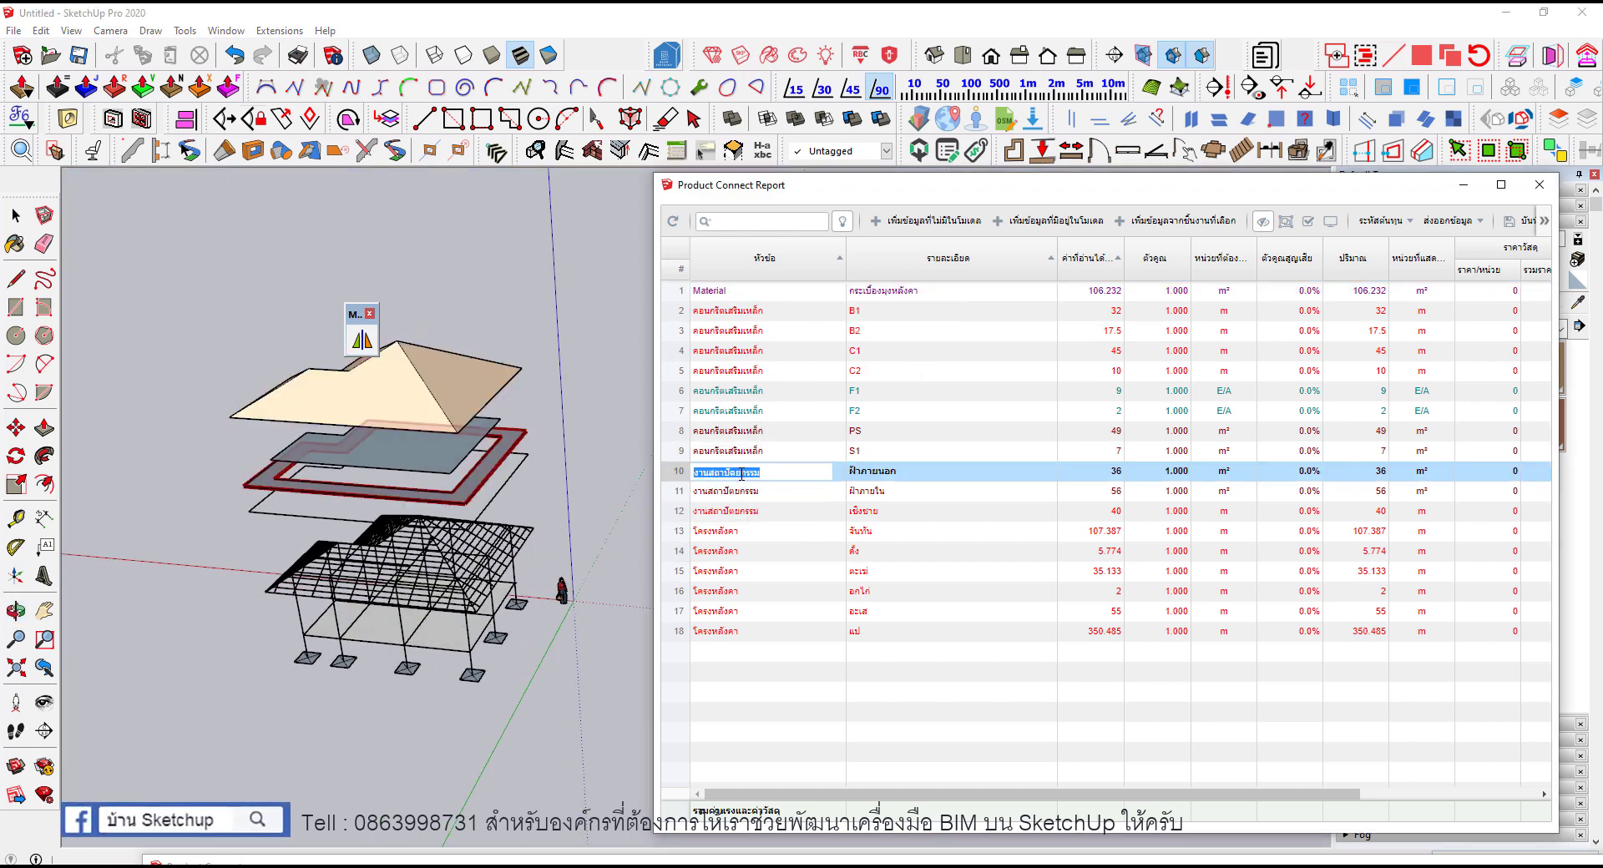
key(Escape)
double_click(746, 291)
key(ctrl+v)
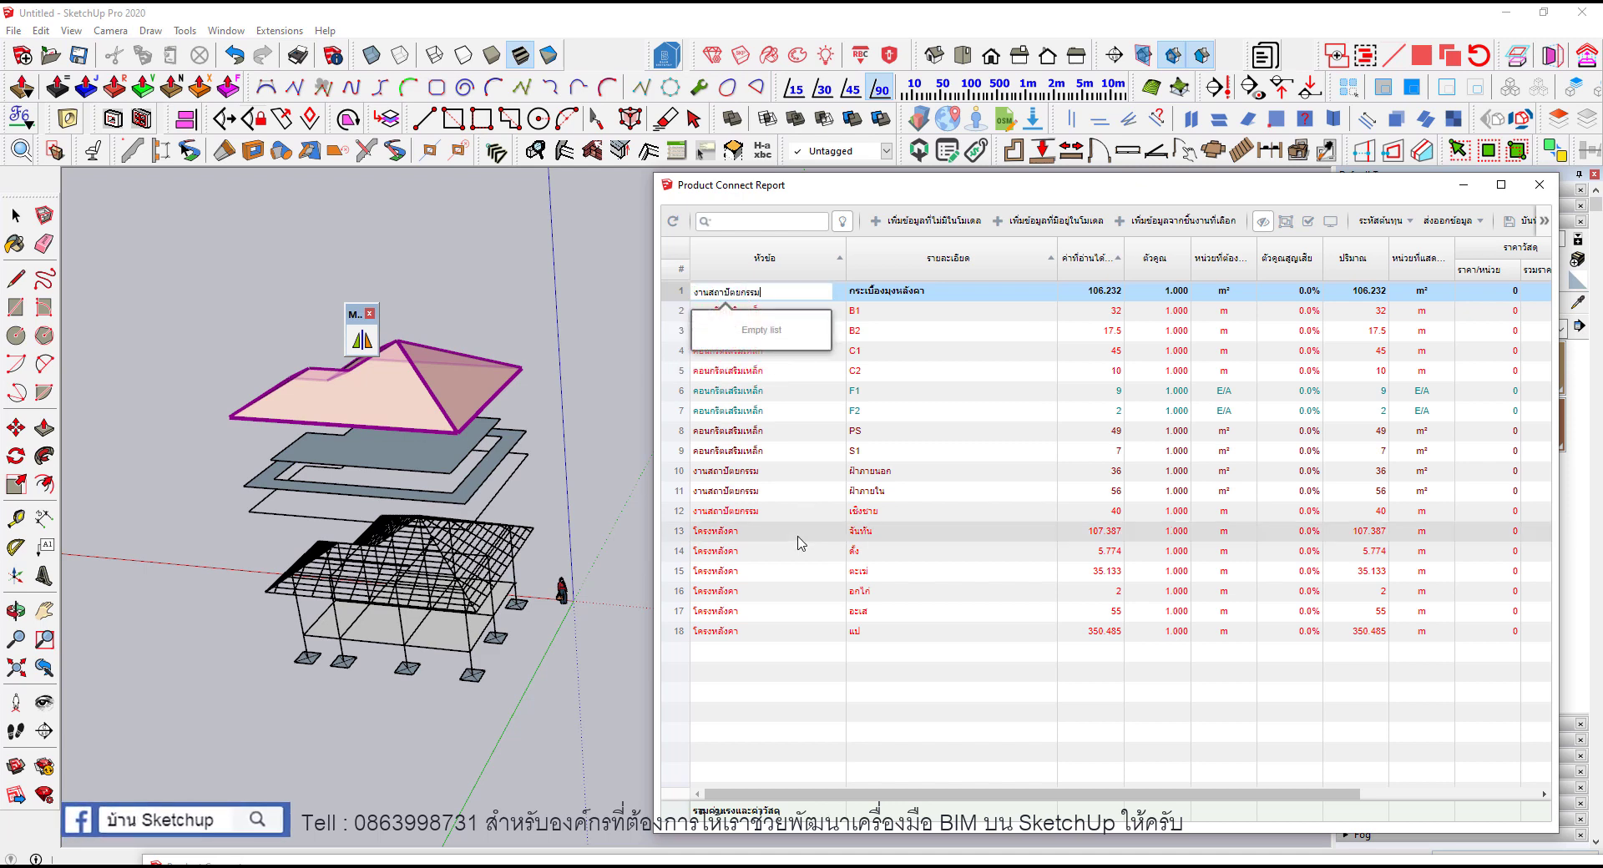
key(Return)
click(675, 223)
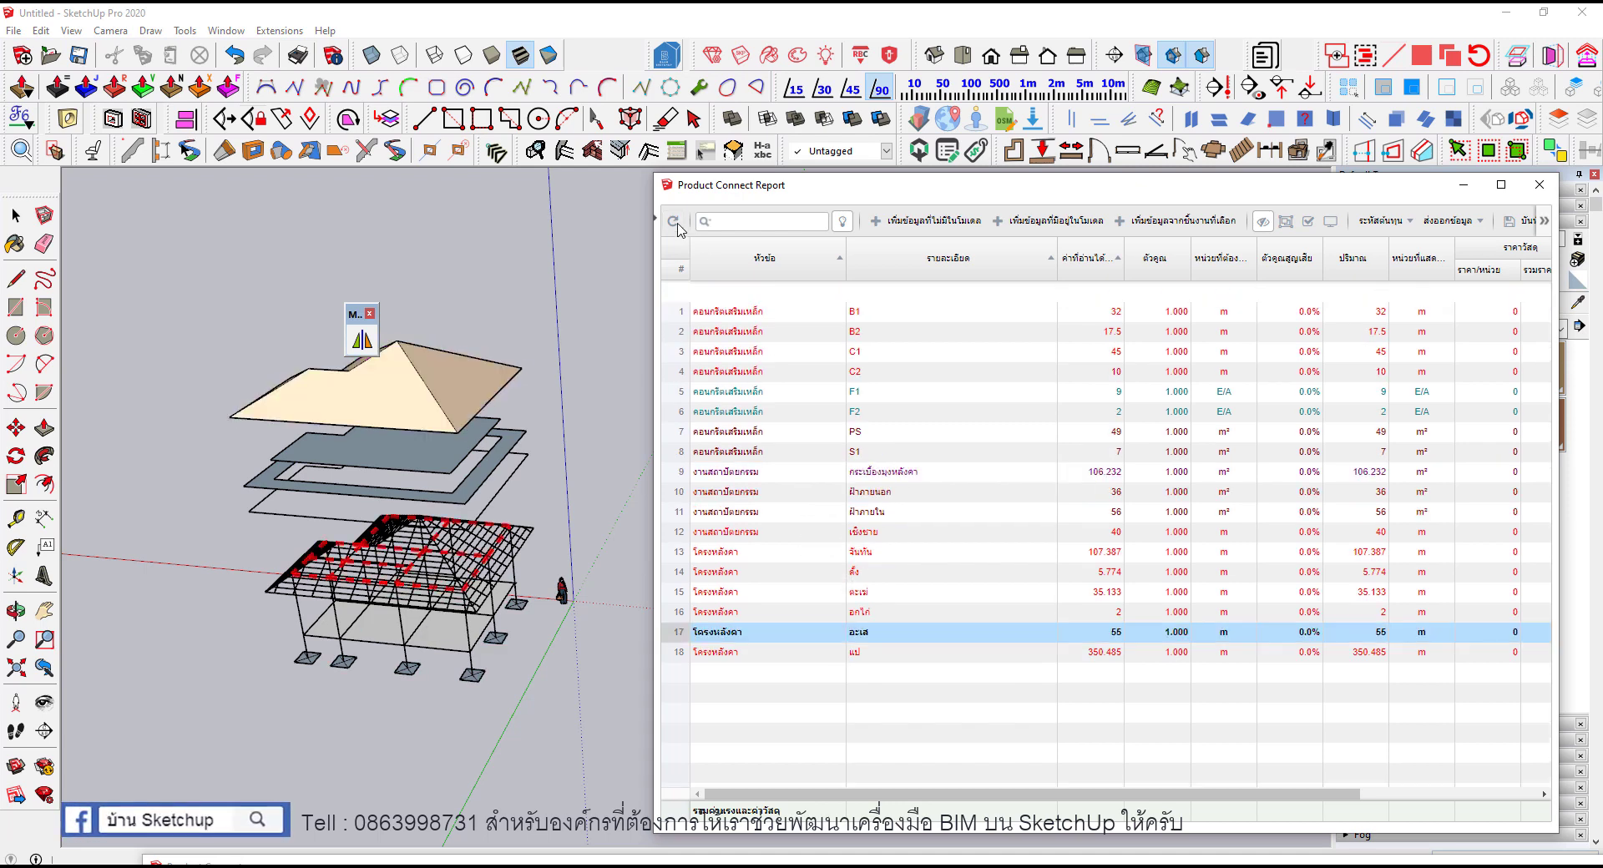
click(1331, 221)
mouse_move(392, 526)
middle_down()
mouse_move(353, 545)
mouse_move(524, 603)
middle_up()
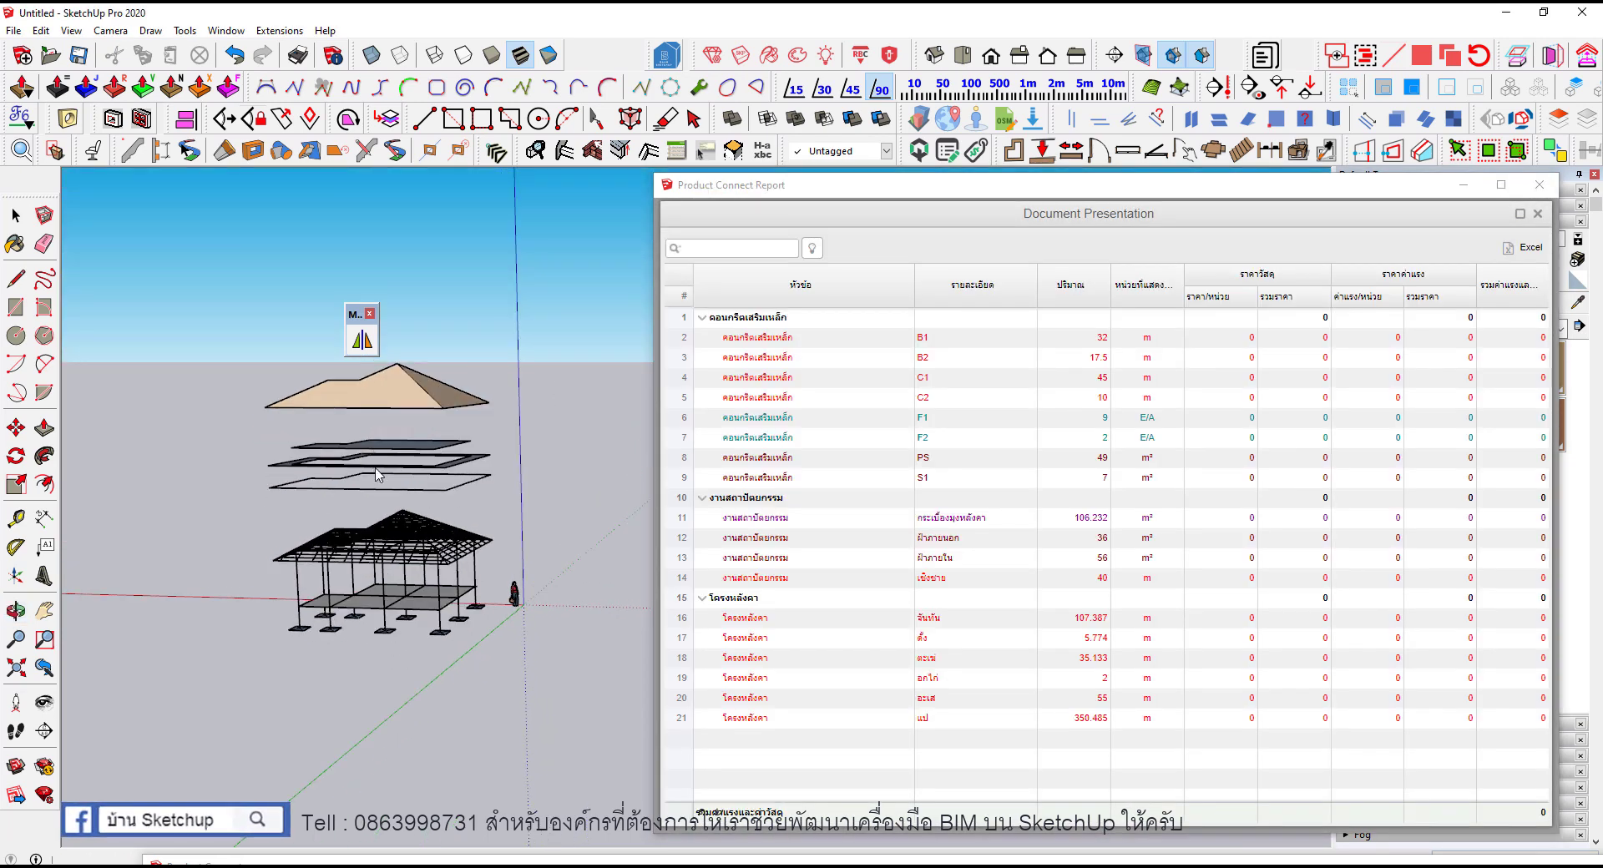
key(space)
middle_drag(584, 498, 489, 561)
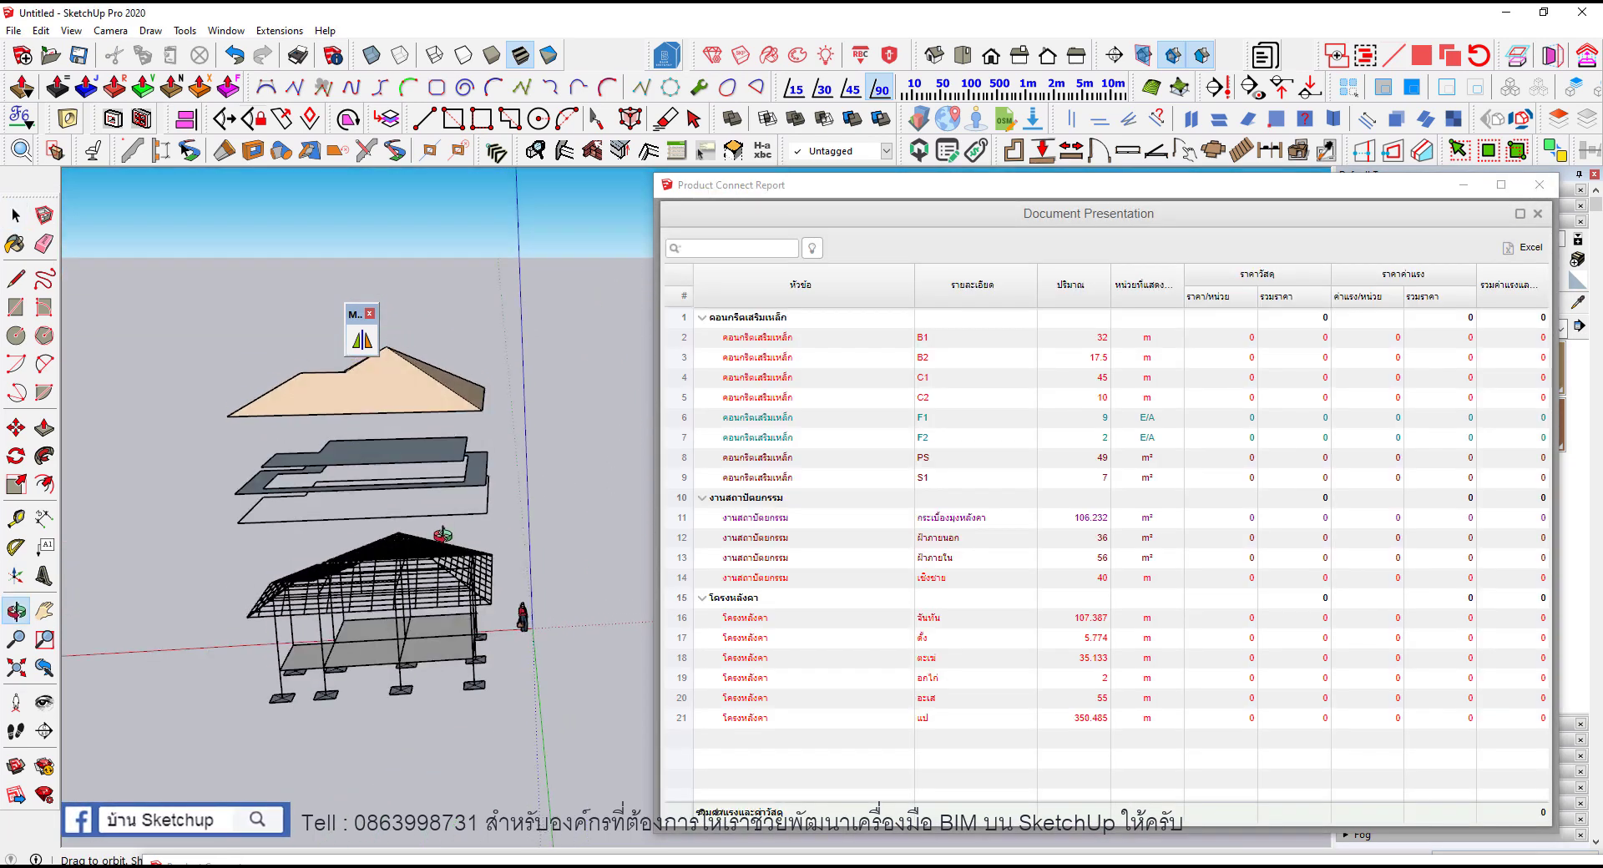
scroll(489, 561, up, 2)
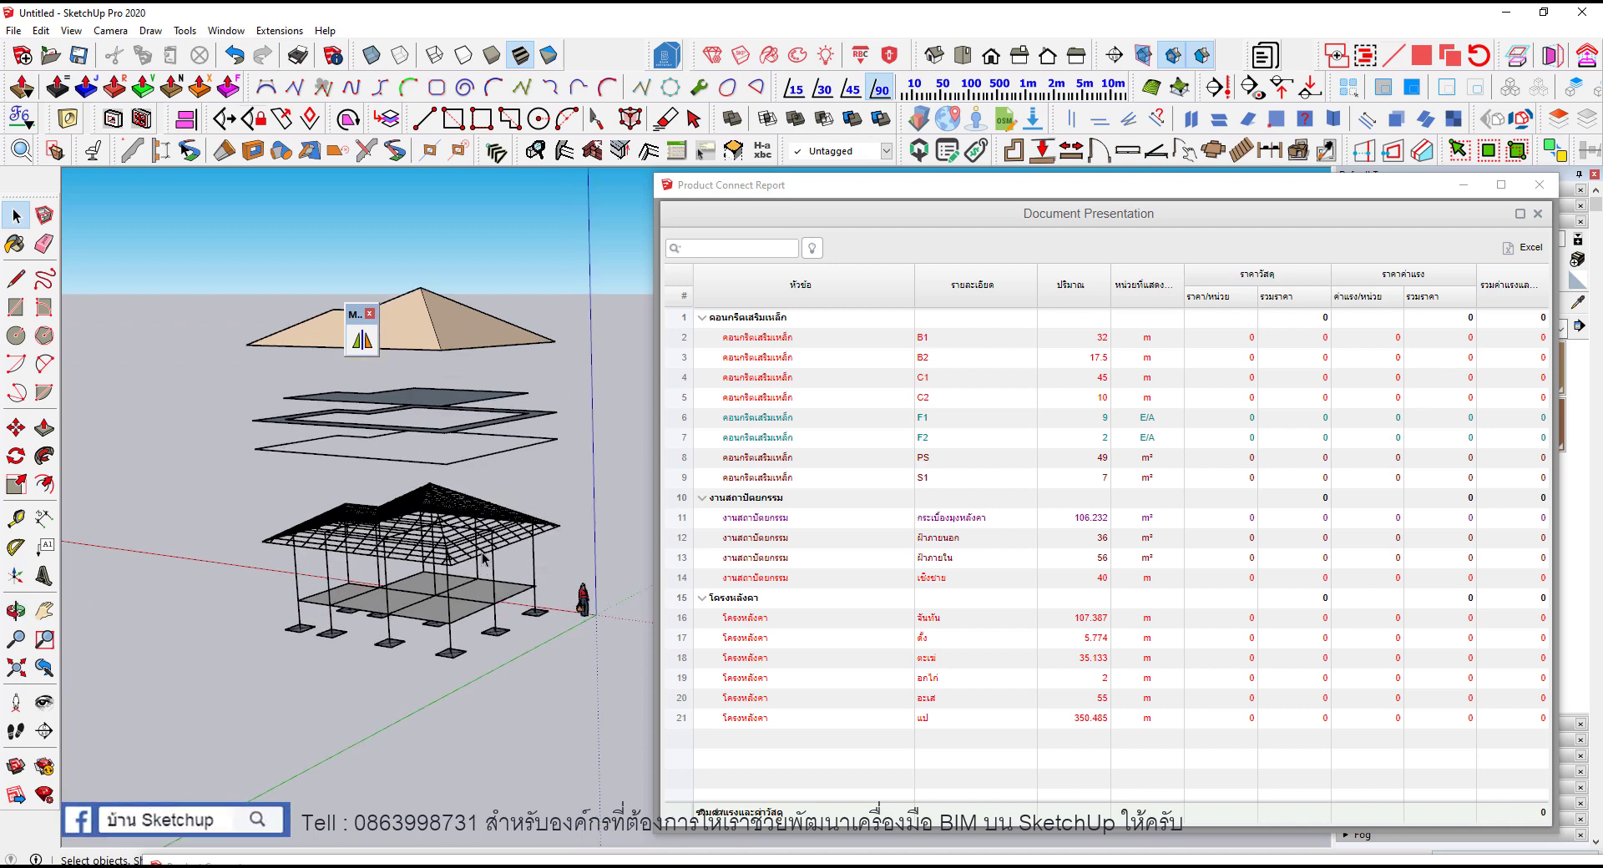
scroll(483, 560, up, 2)
scroll(422, 603, up, 2)
click(380, 570)
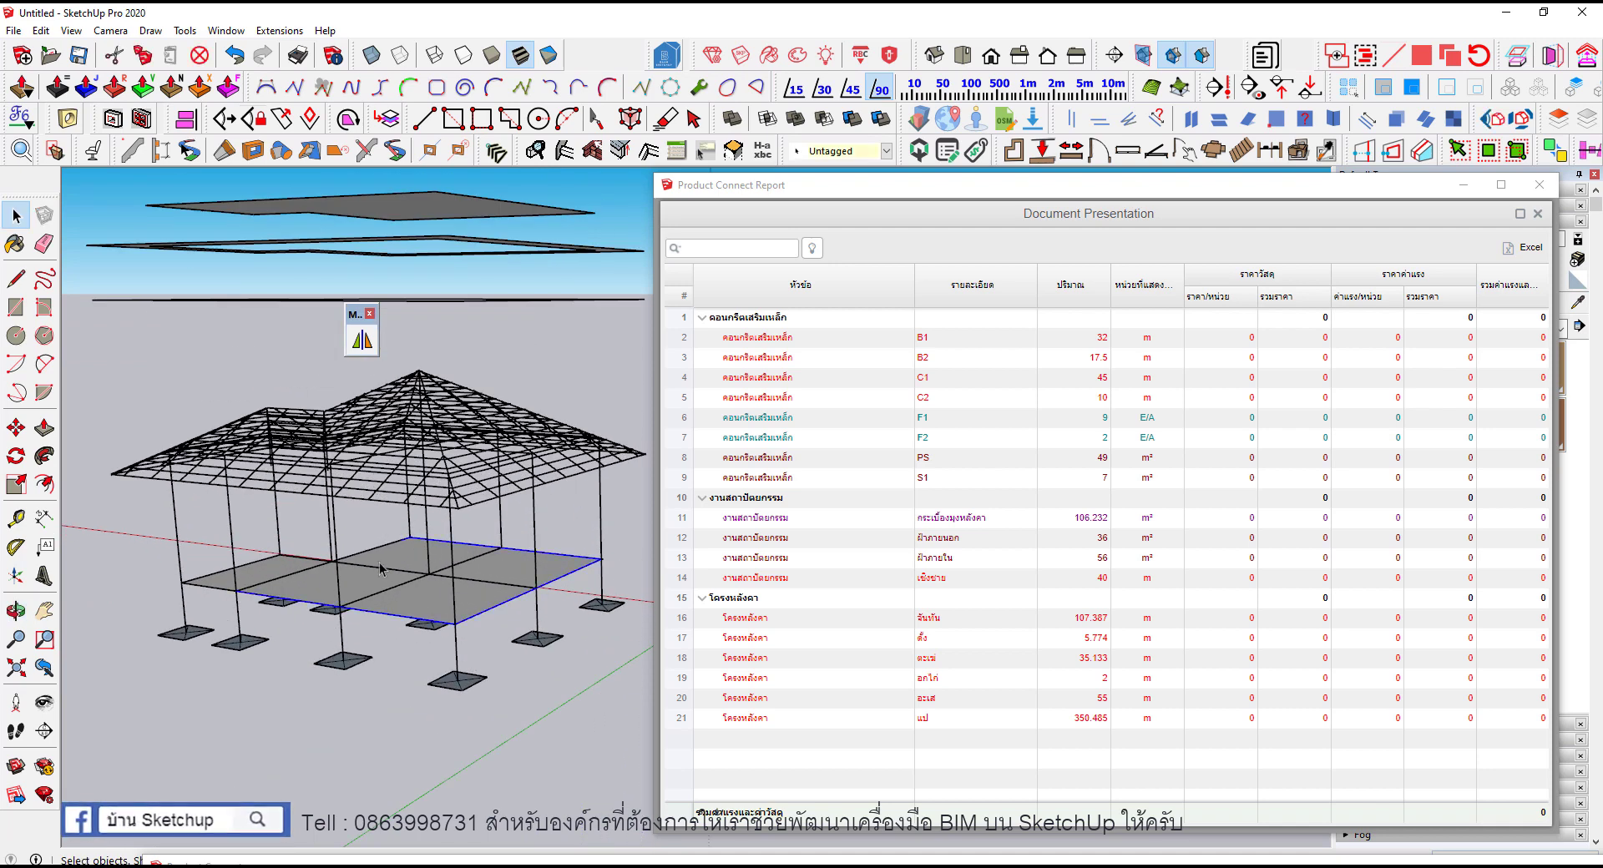
scroll(387, 562, down, 1)
scroll(367, 575, down, 2)
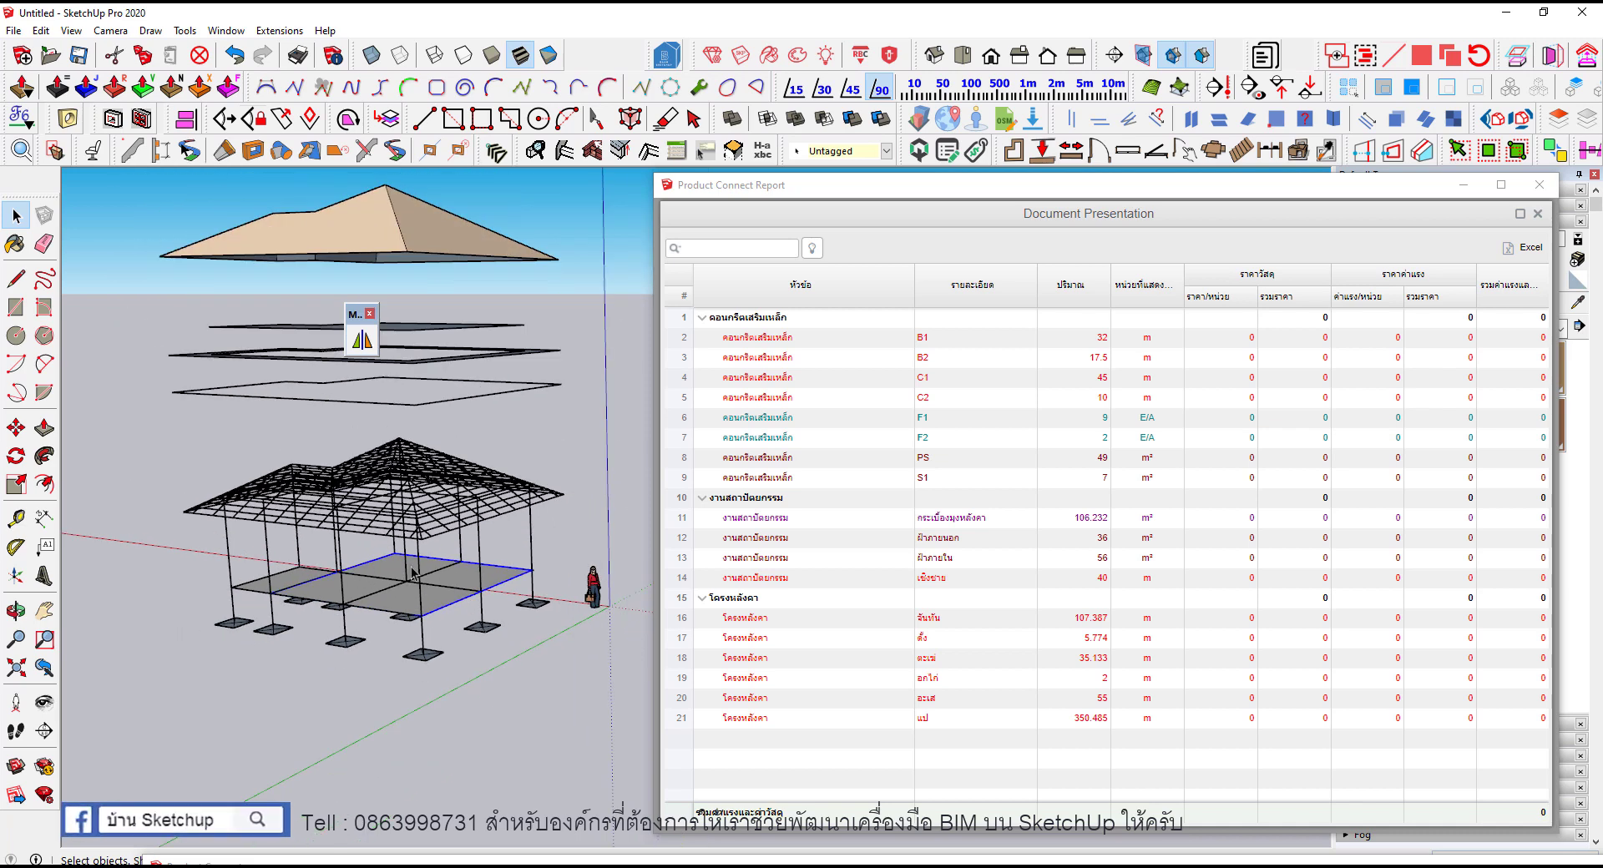
scroll(412, 572, up, 1)
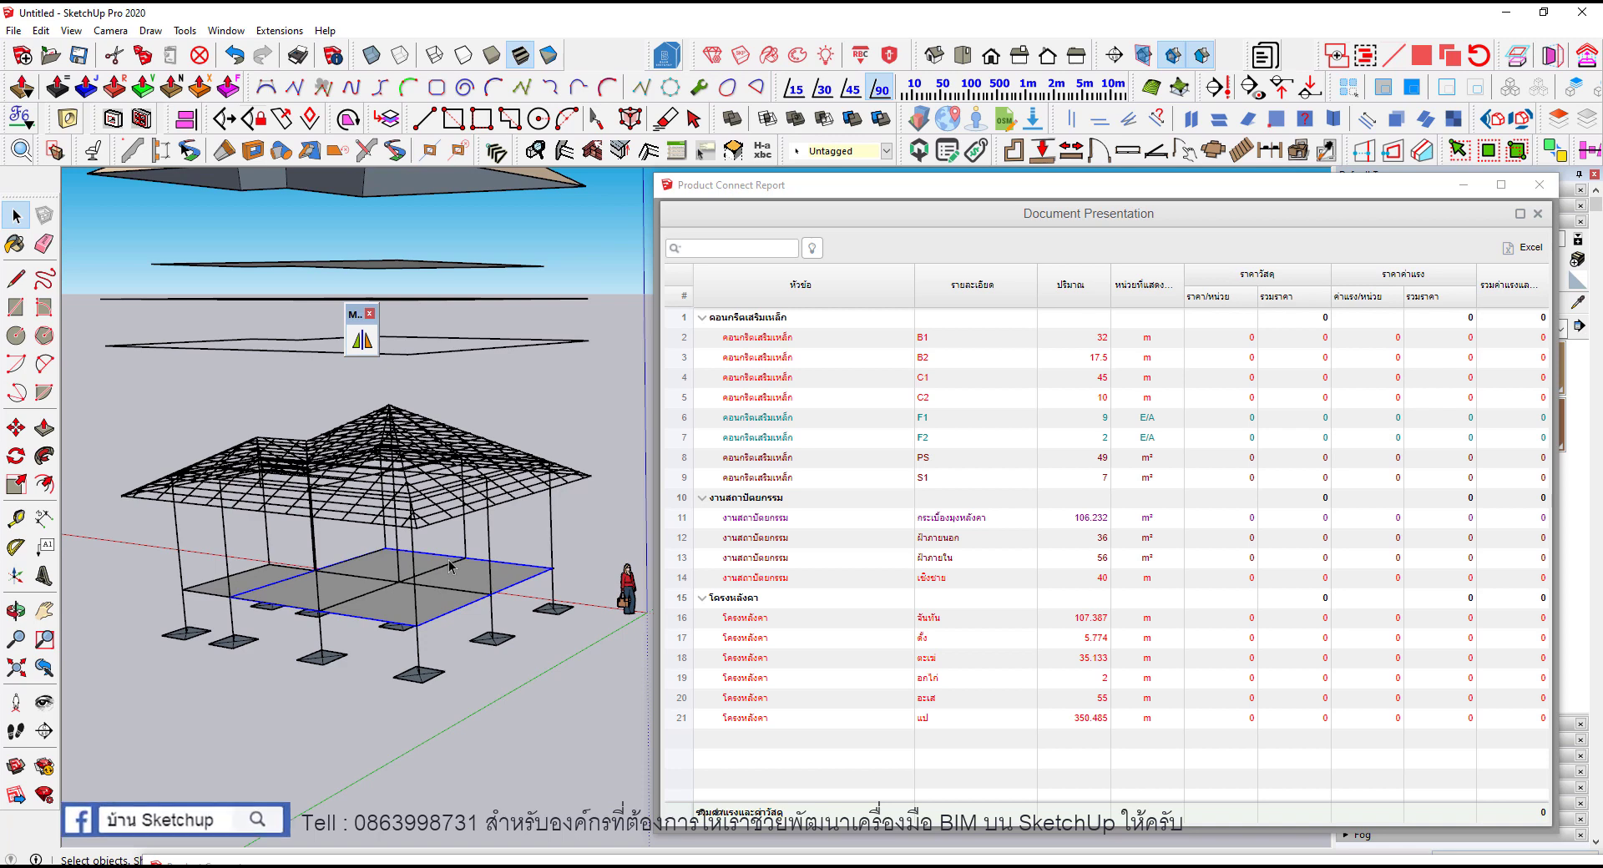
Step: Export the report to an Excel file on the Desktop with separate sheets for each level
click(1521, 248)
click(1186, 505)
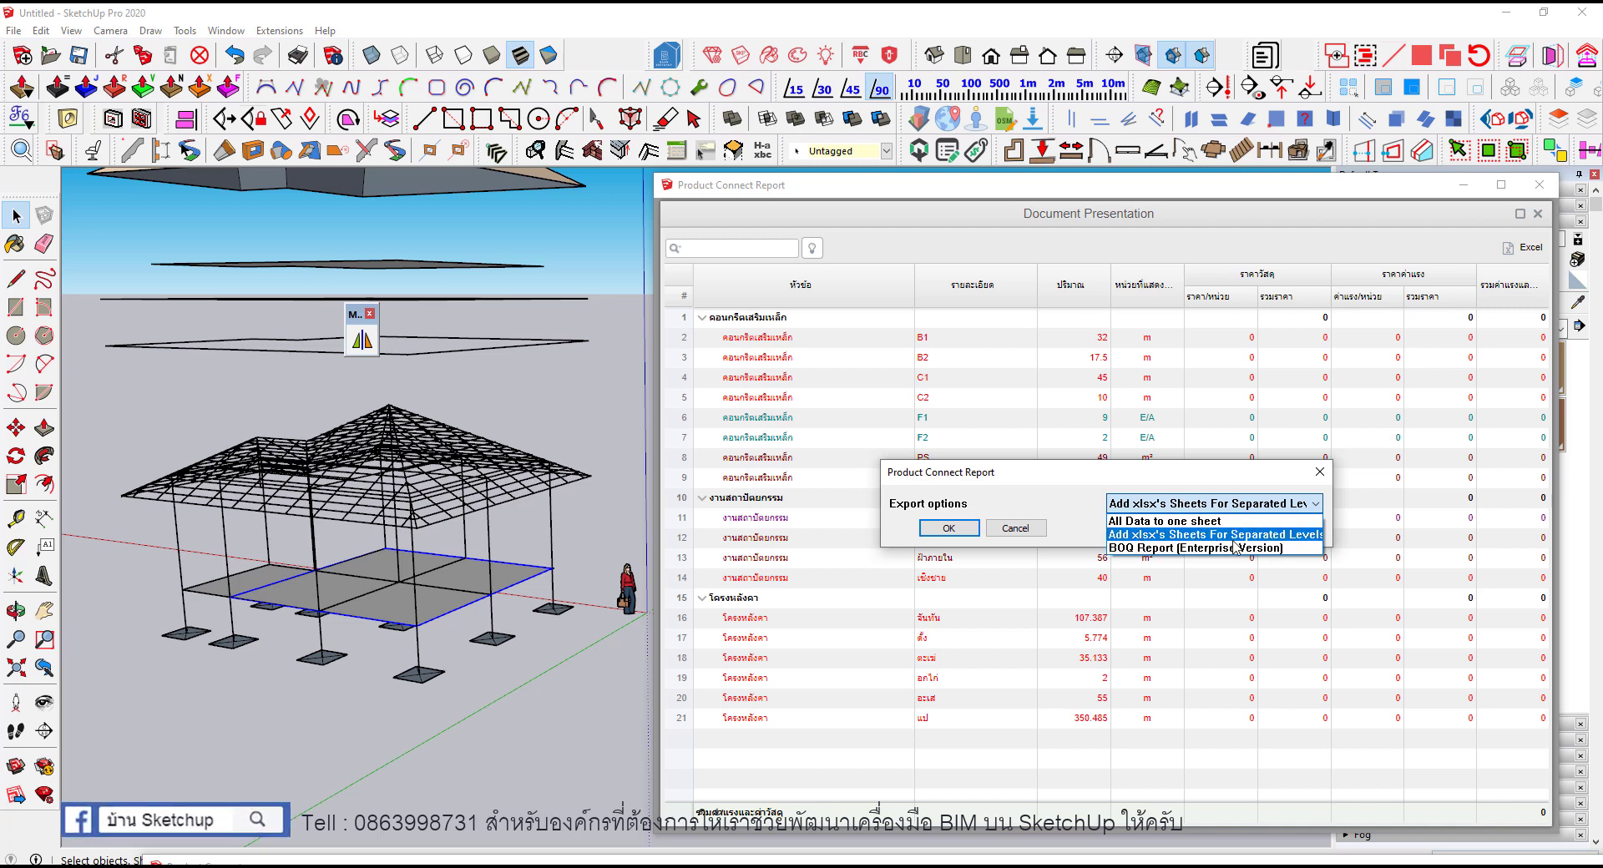
click(1233, 540)
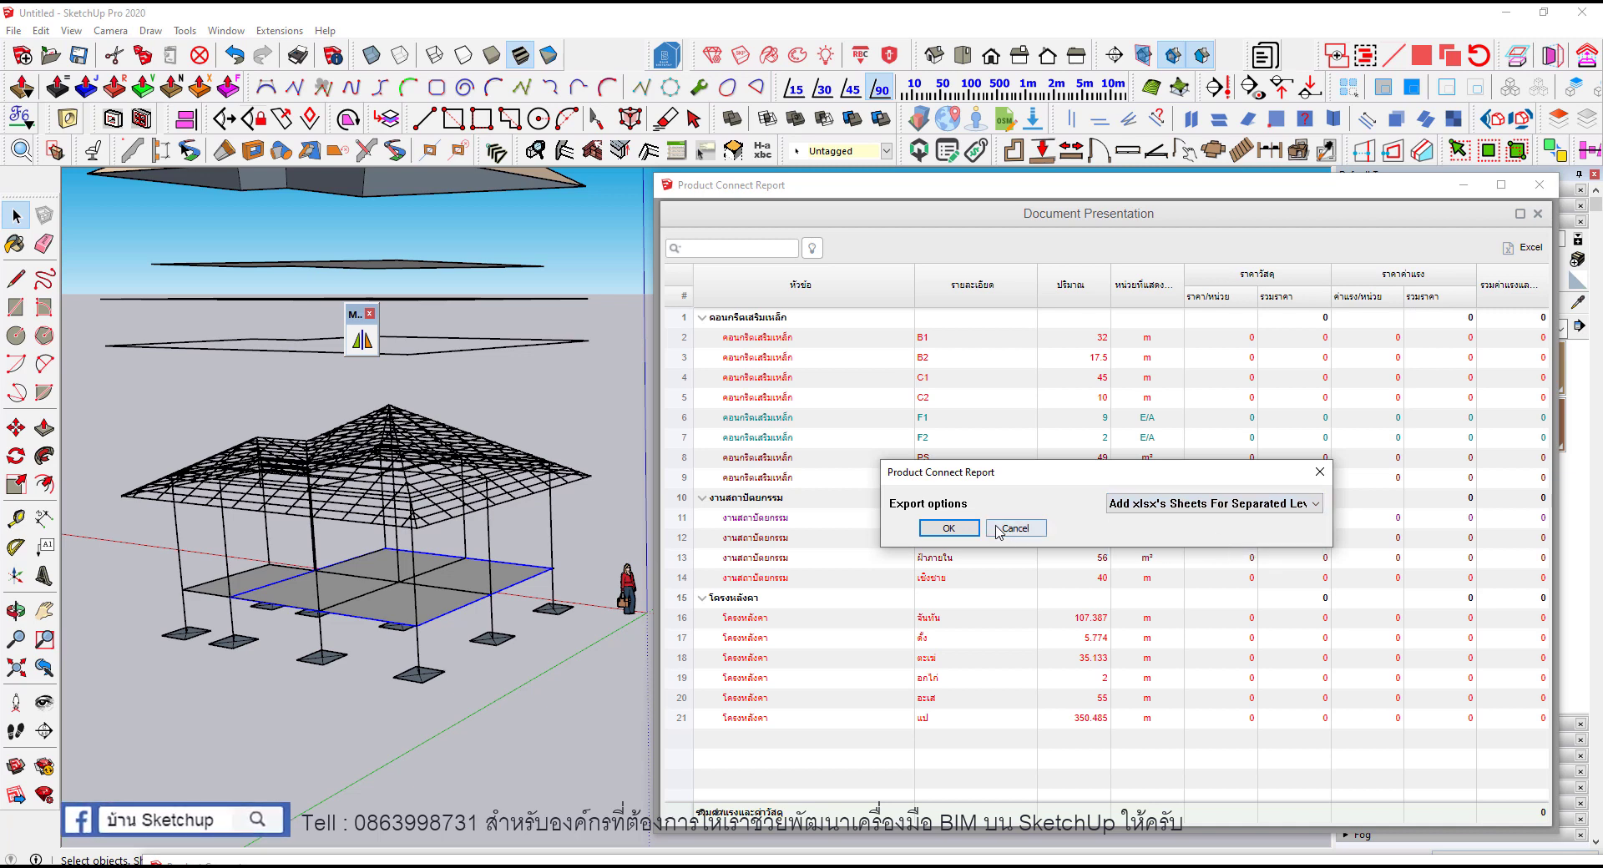
click(949, 529)
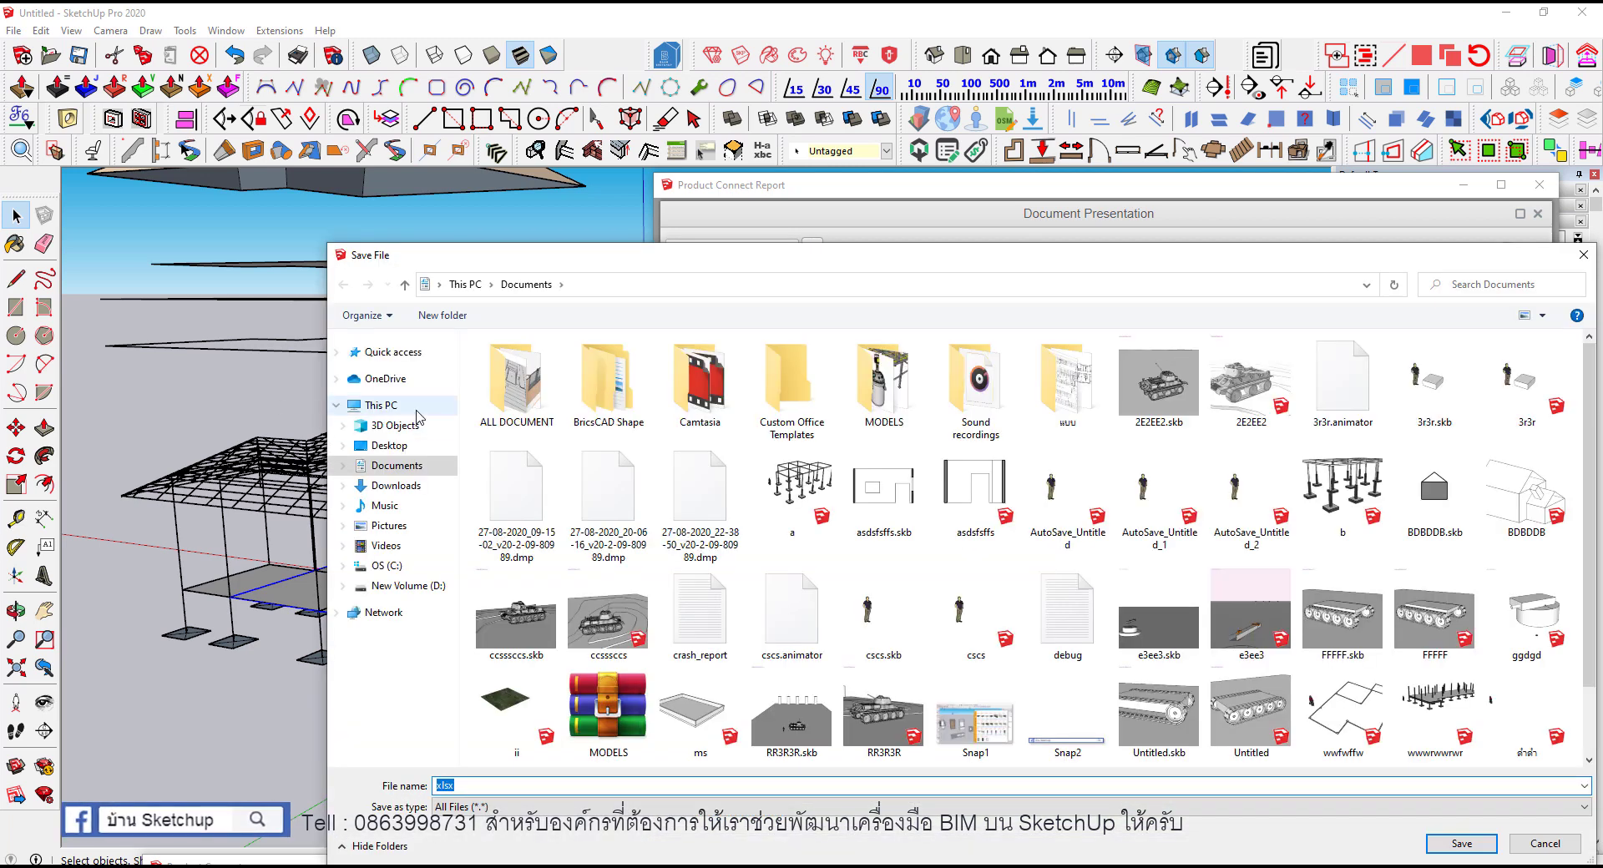
click(389, 445)
click(556, 784)
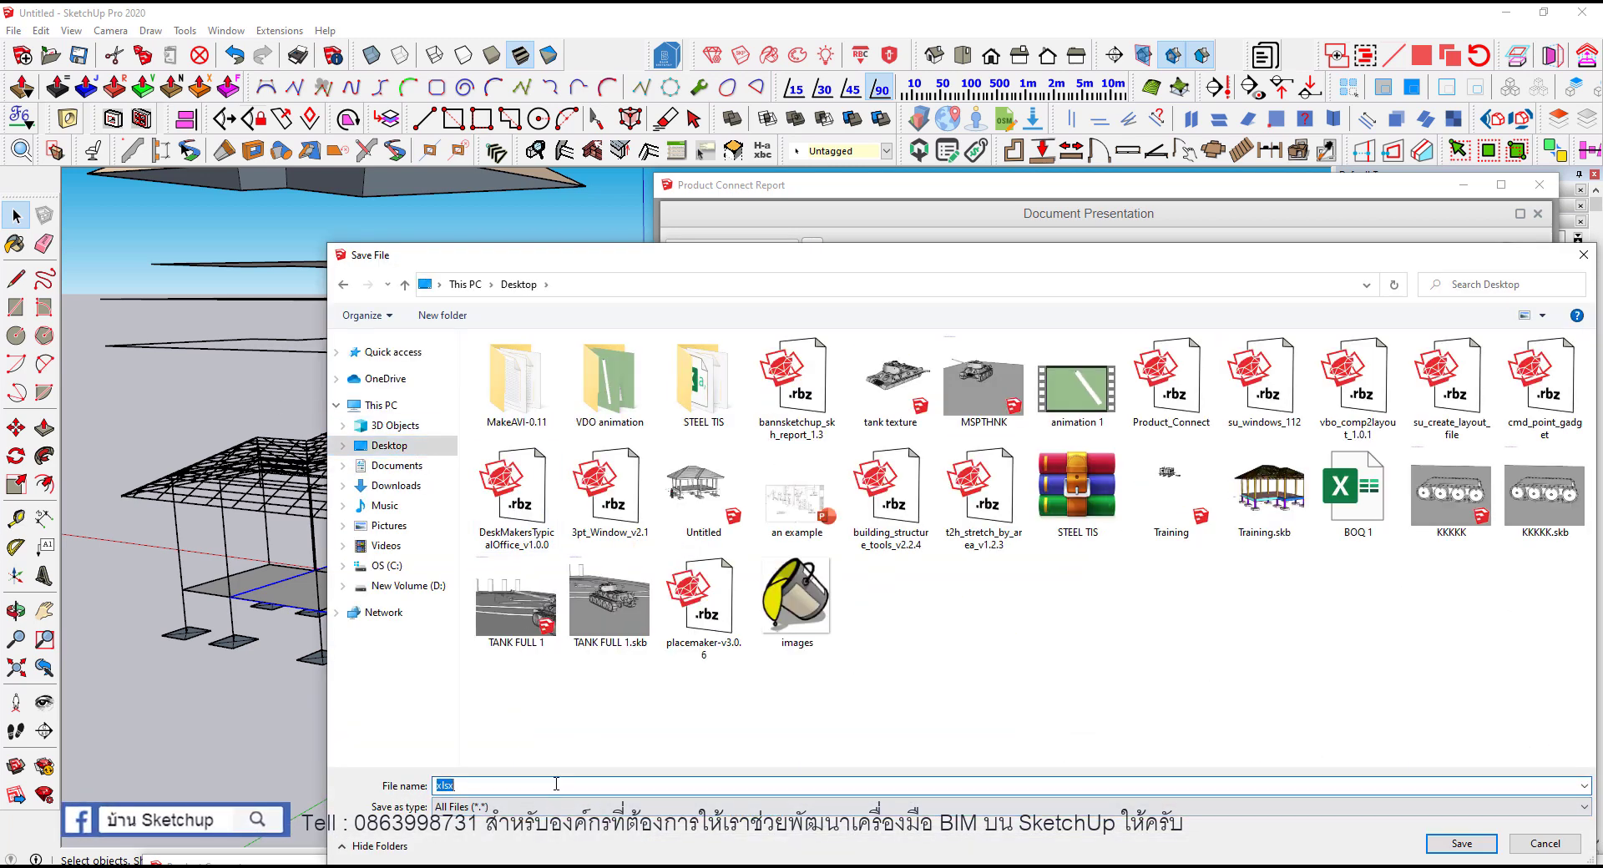
text(BOQ)
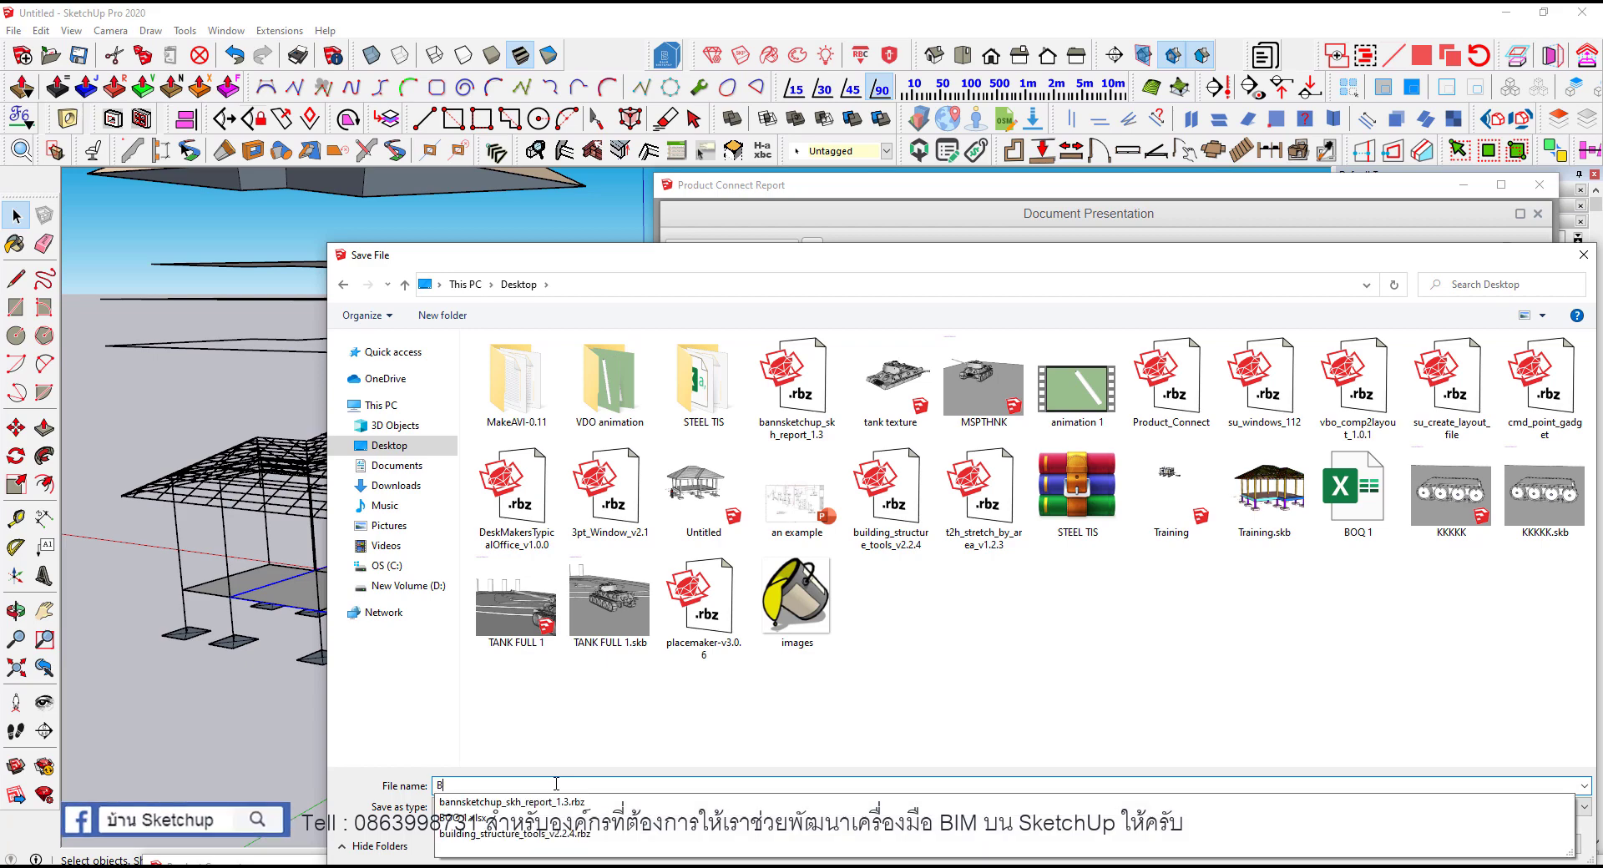
key(Return)
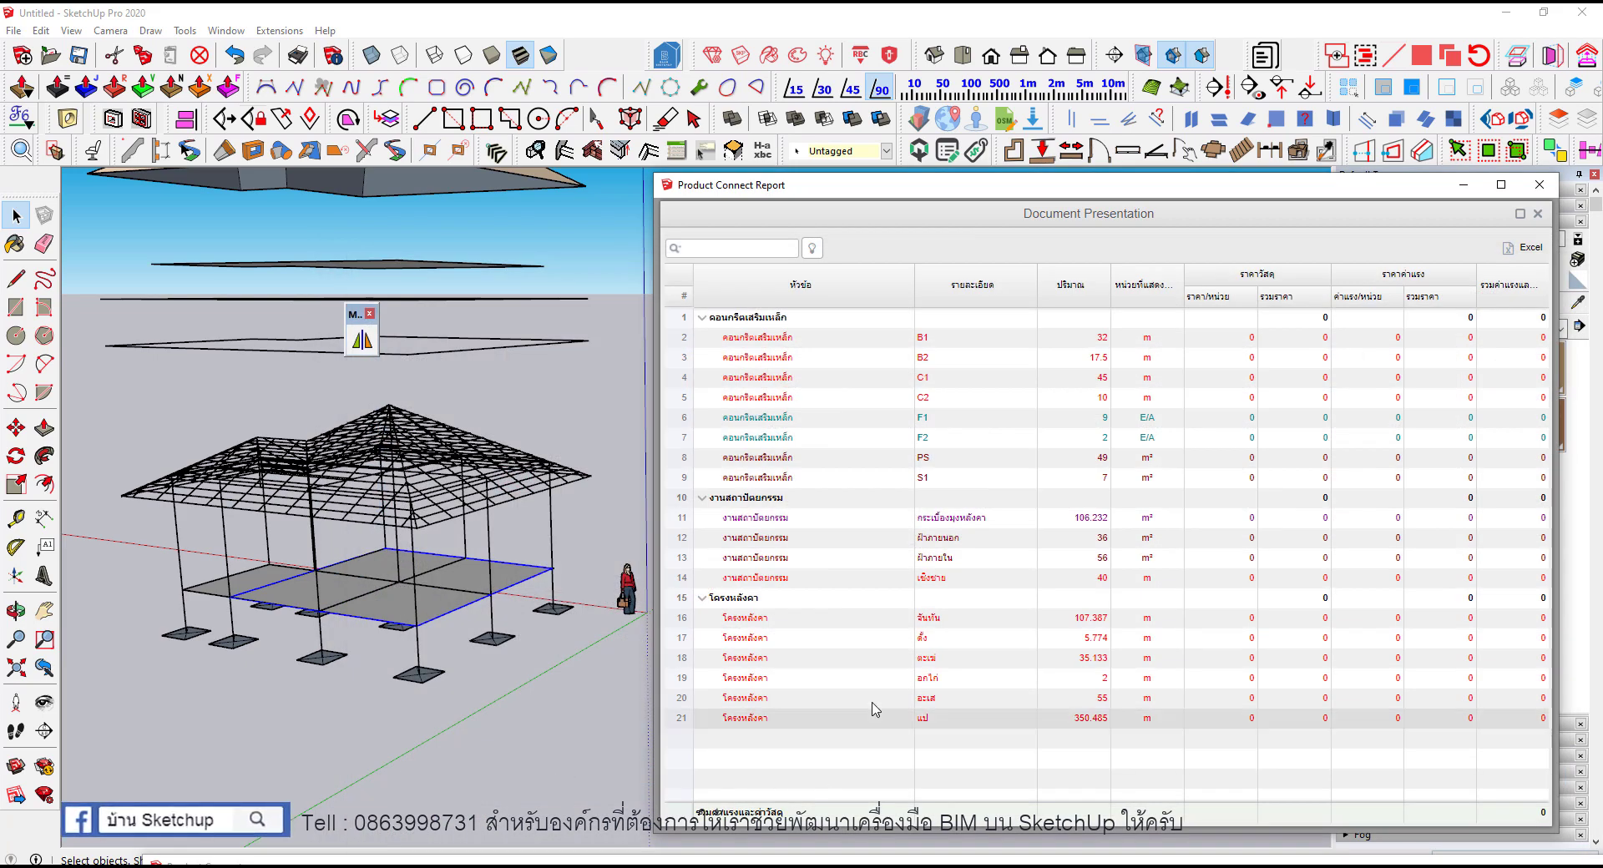
Step: In File Explorer, go to the Desktop and choose Open with for the exported BOM file
key(super+e)
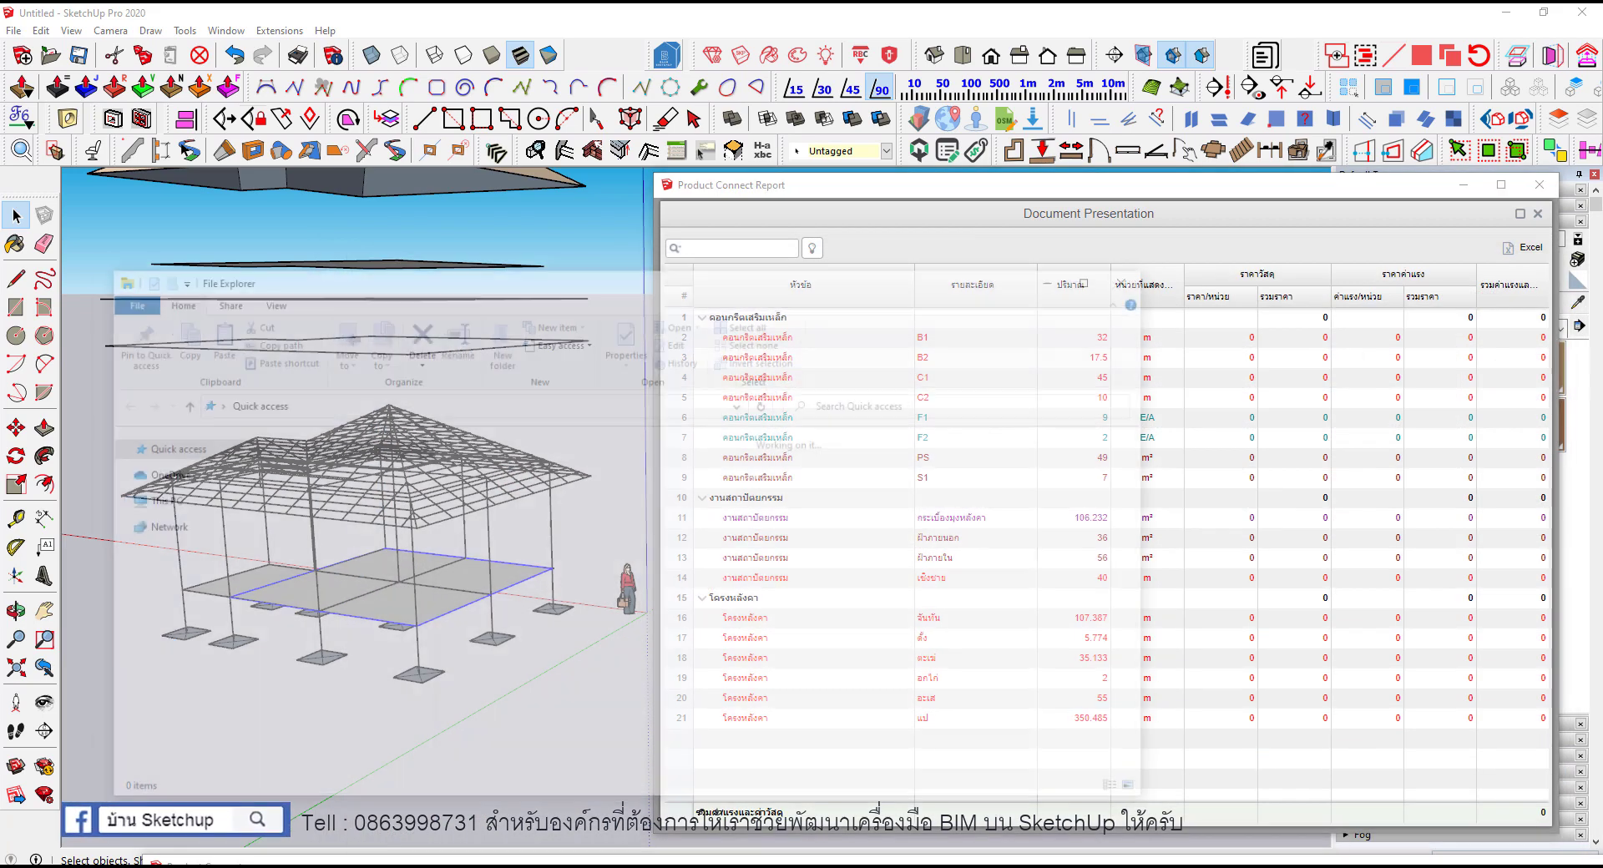
click(162, 540)
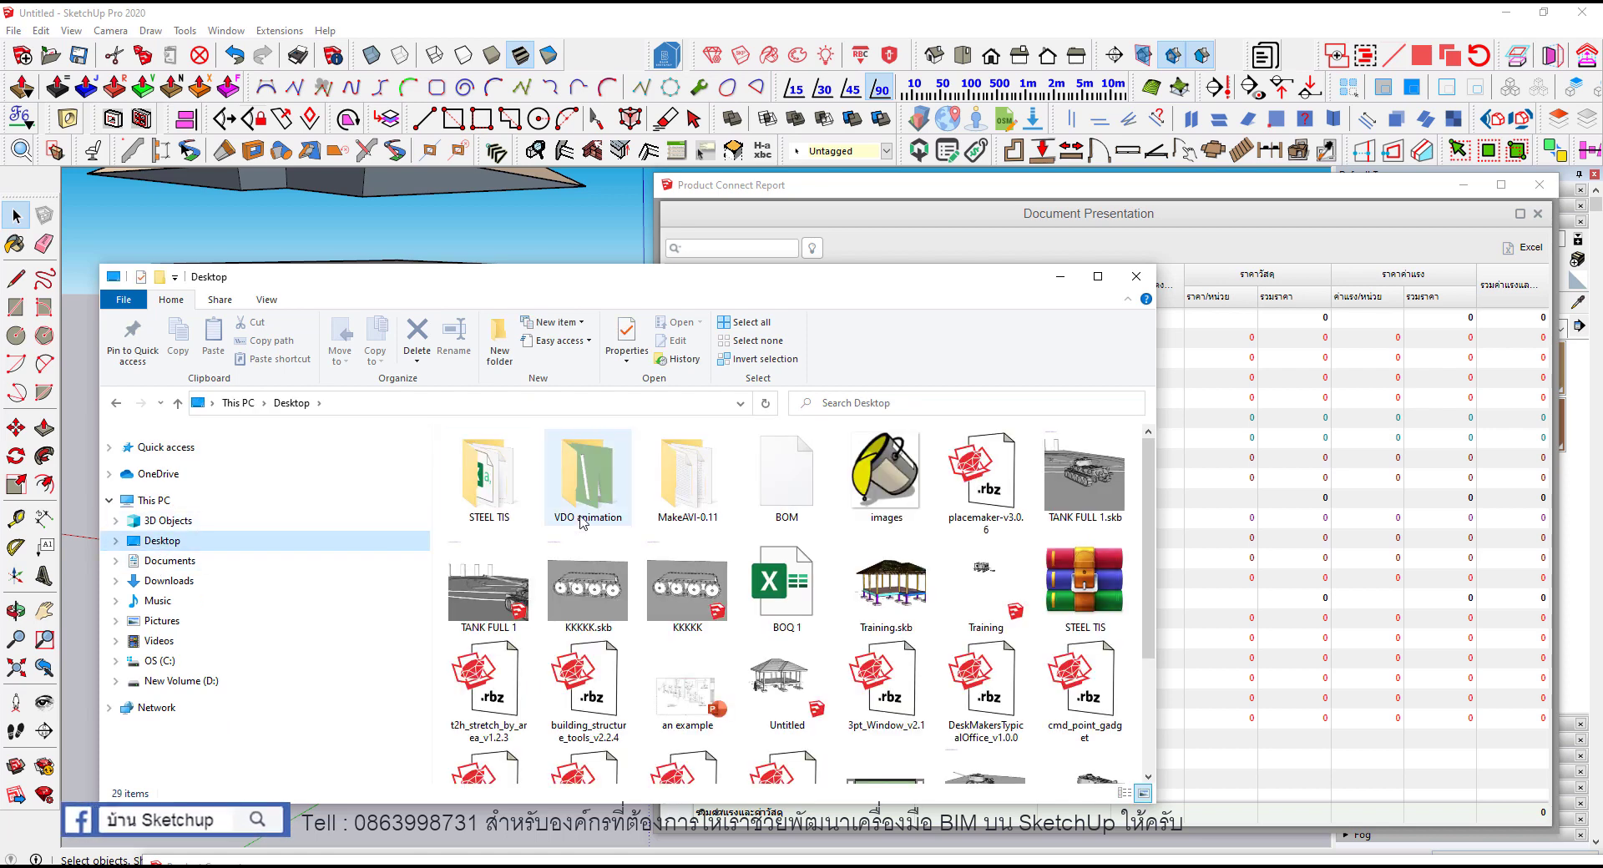
scroll(797, 582, down, 2)
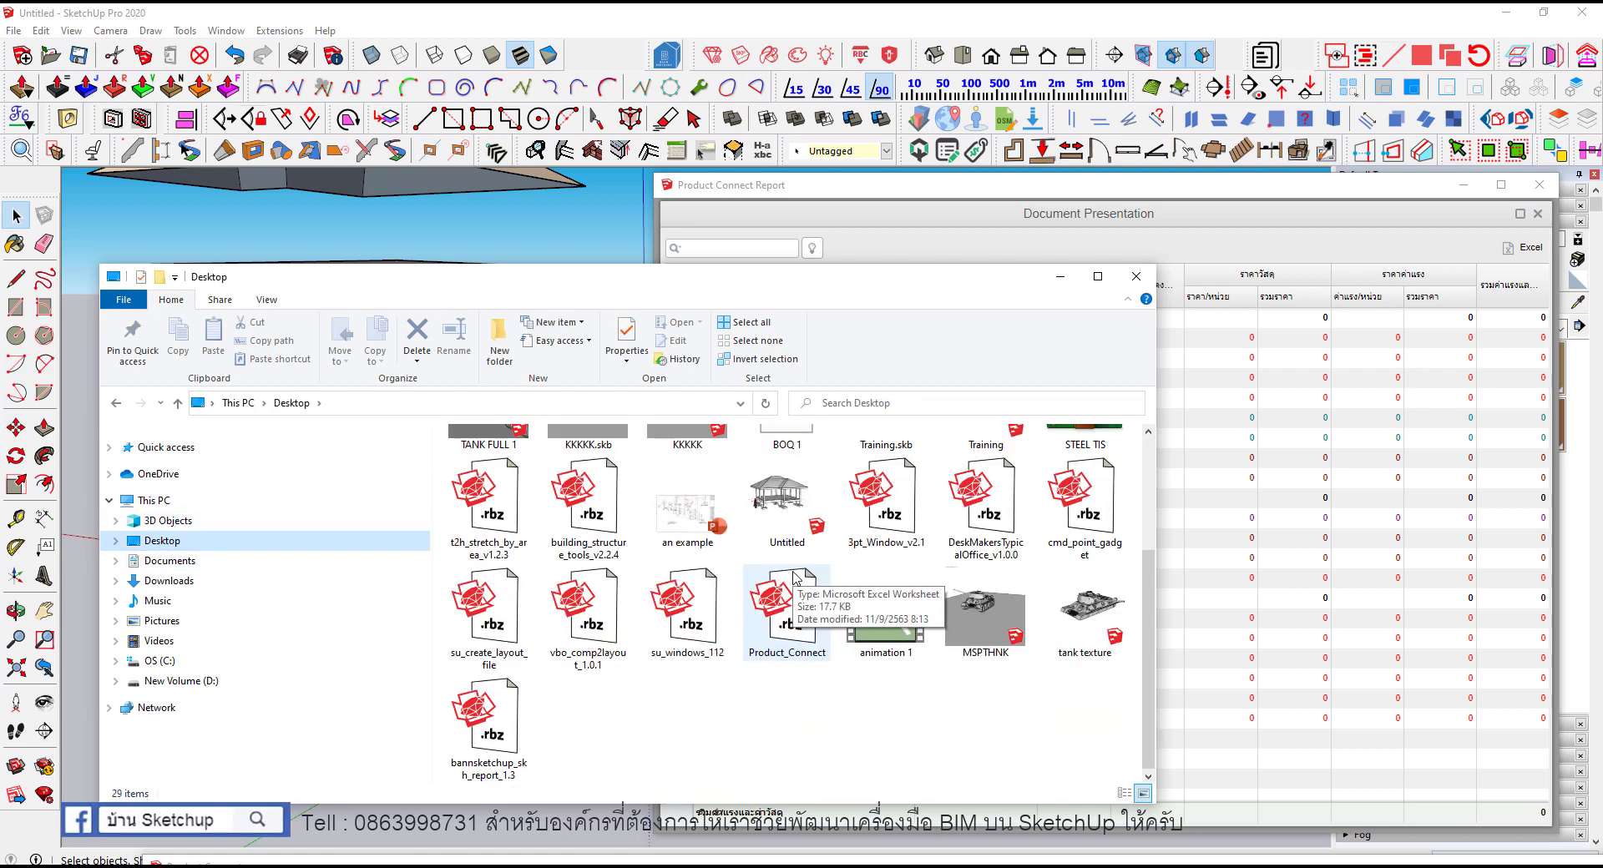
scroll(797, 601, up, 2)
right_click(794, 473)
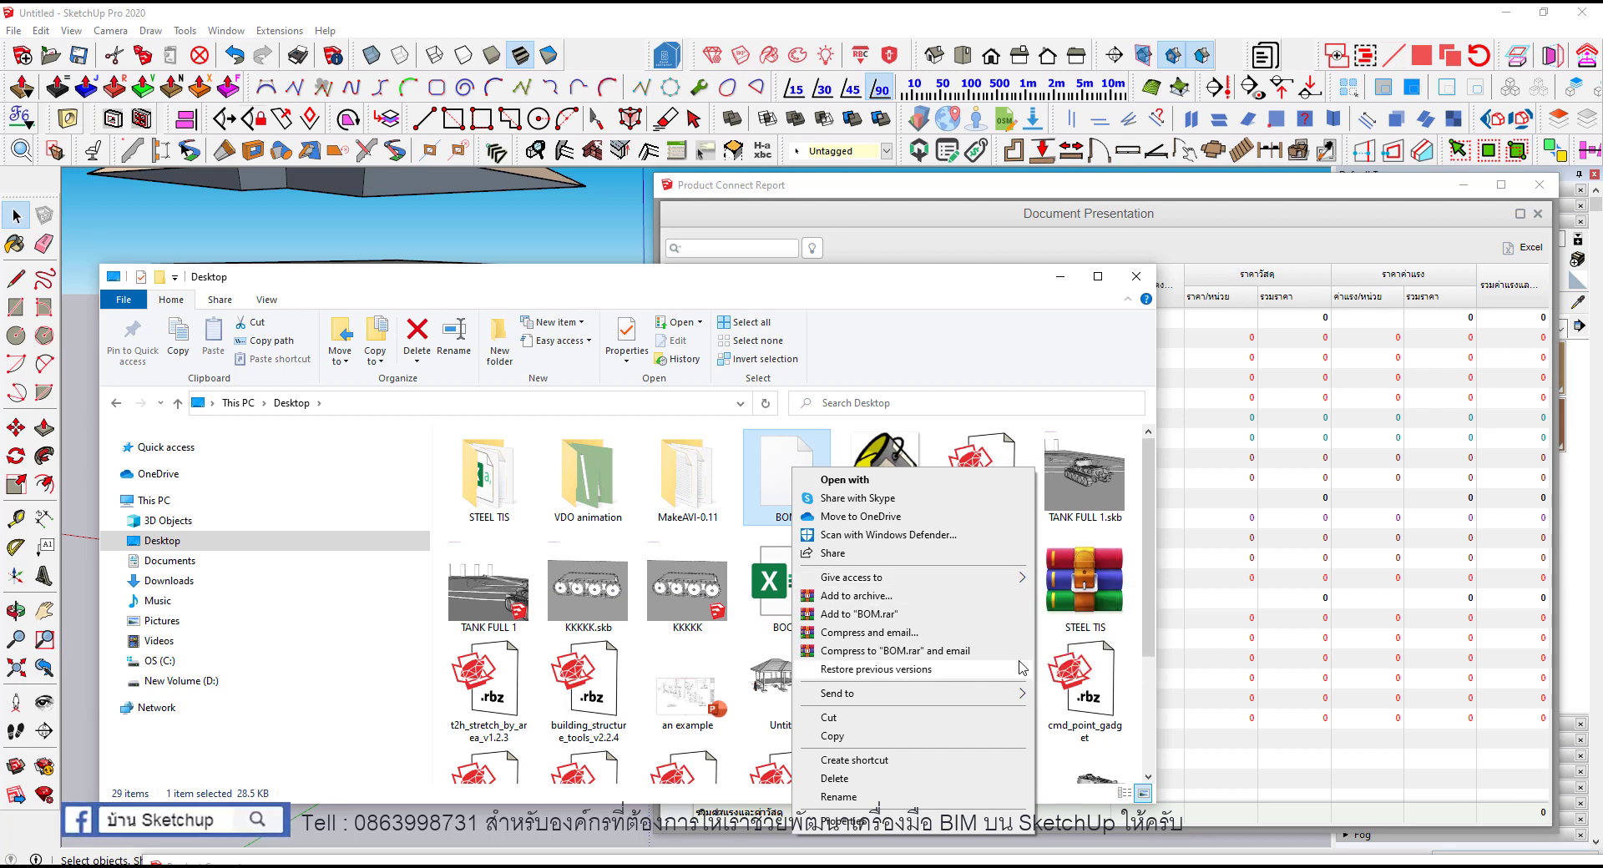
click(969, 480)
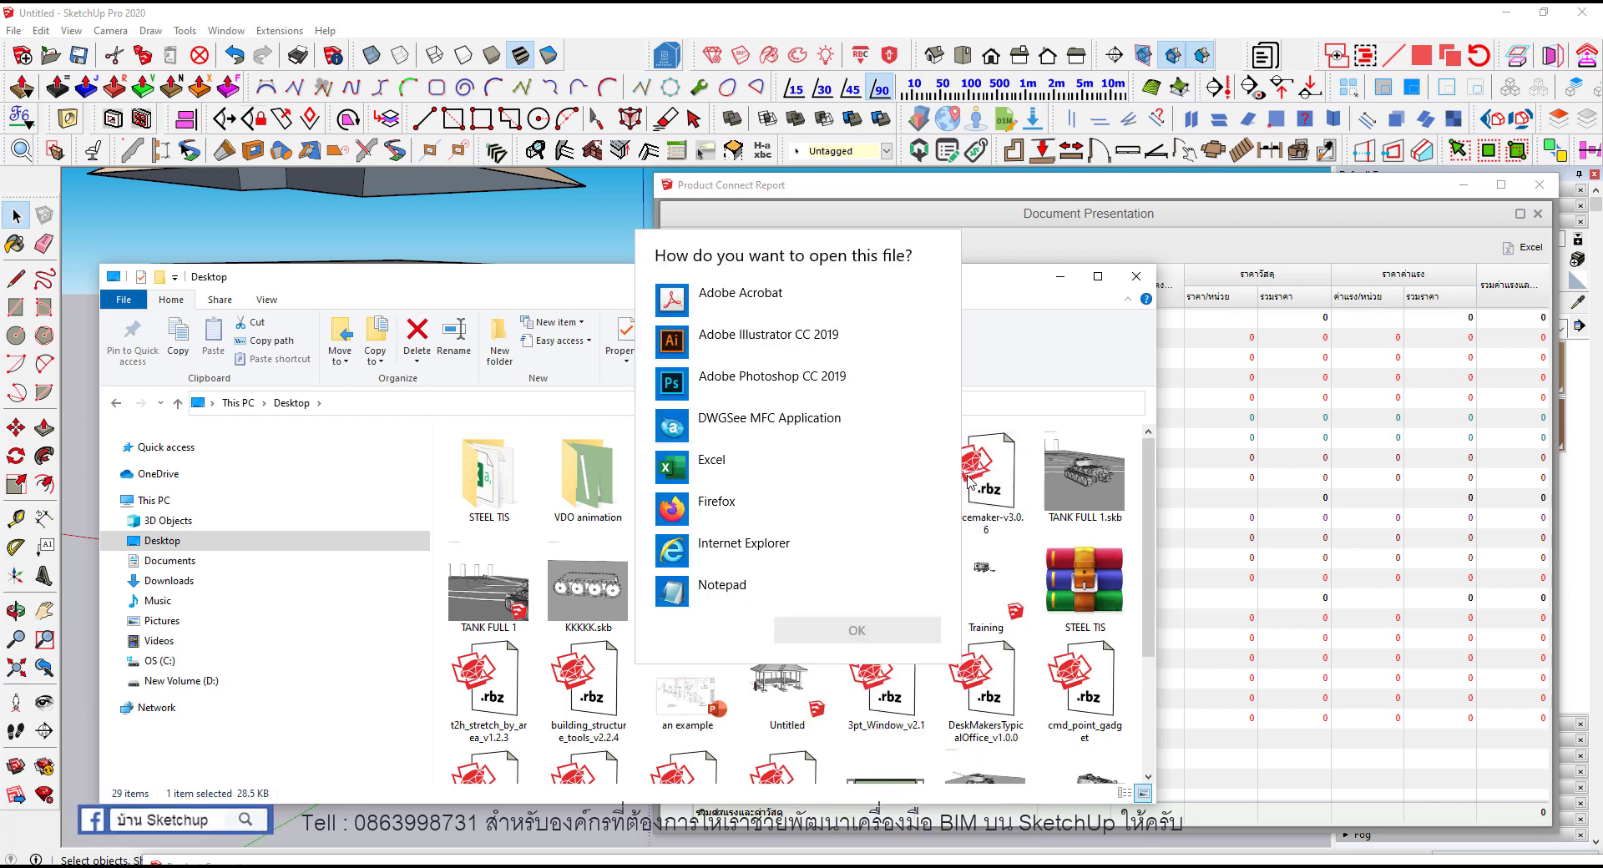
Step: Open BOM in Excel despite the format warning and auto-fit its columns, widening column A
double_click(693, 464)
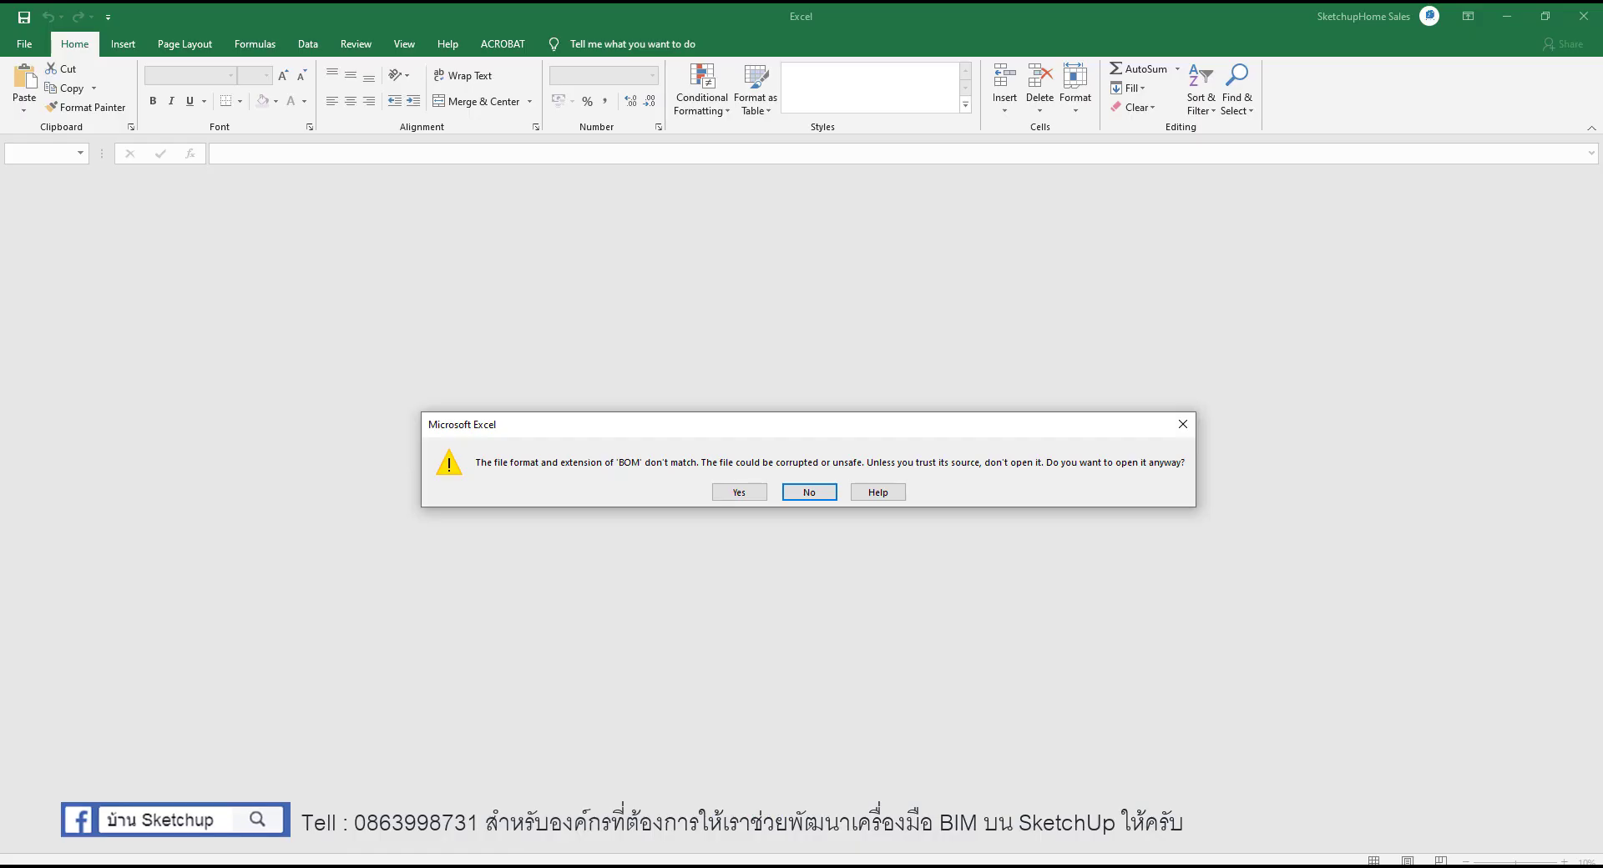
click(738, 493)
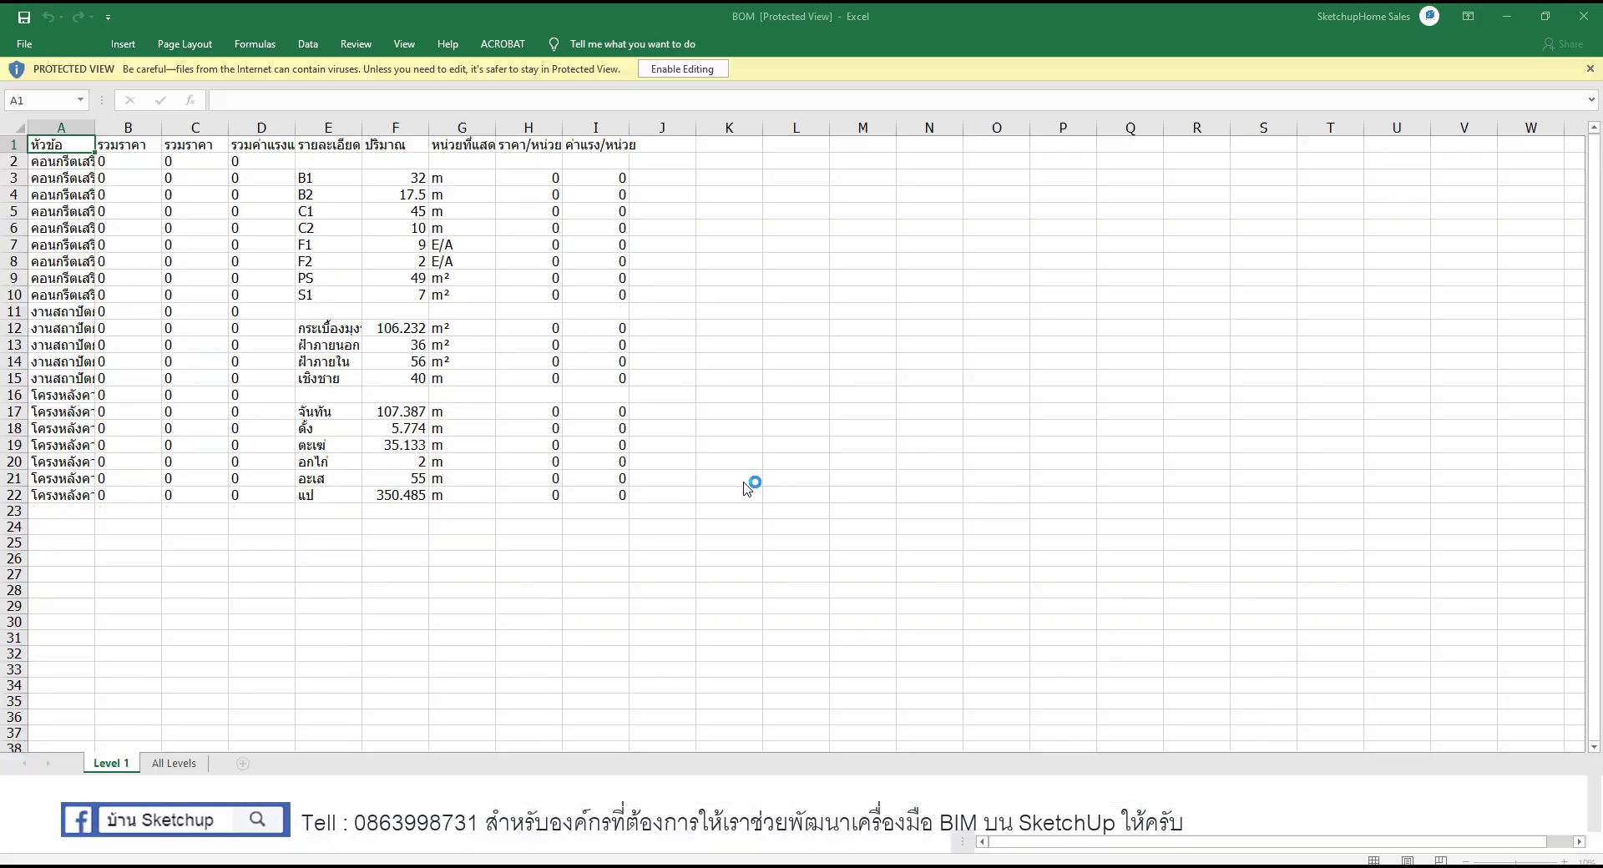
click(14, 127)
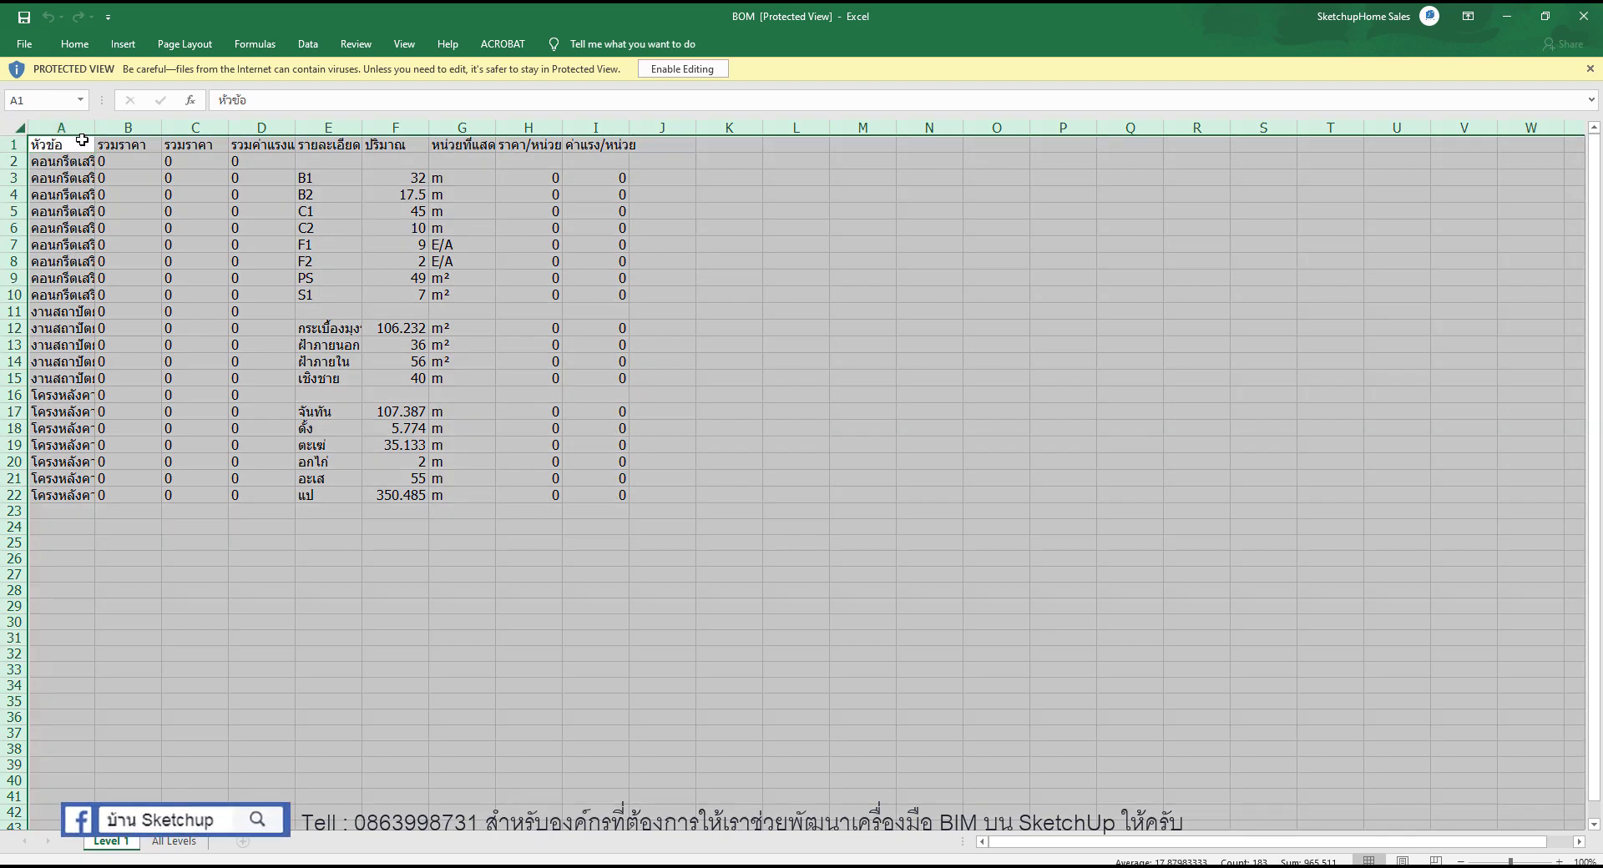
double_click(95, 126)
click(499, 632)
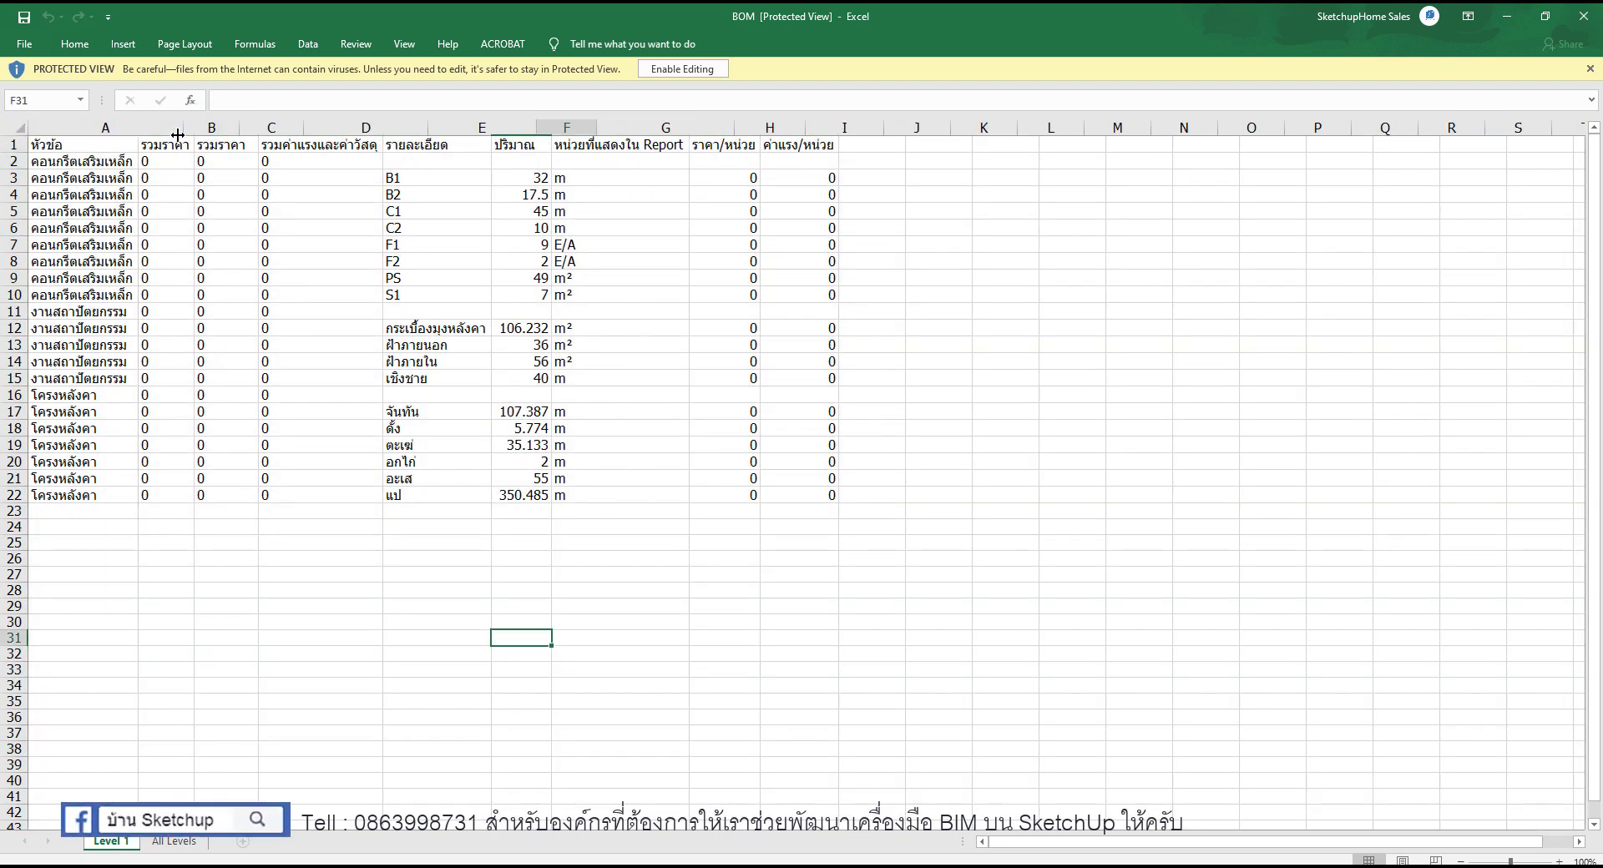
drag(132, 127, 177, 127)
Step: Check the All Levels sheet, enable editing, then close Excel and the Desktop folder
click(174, 841)
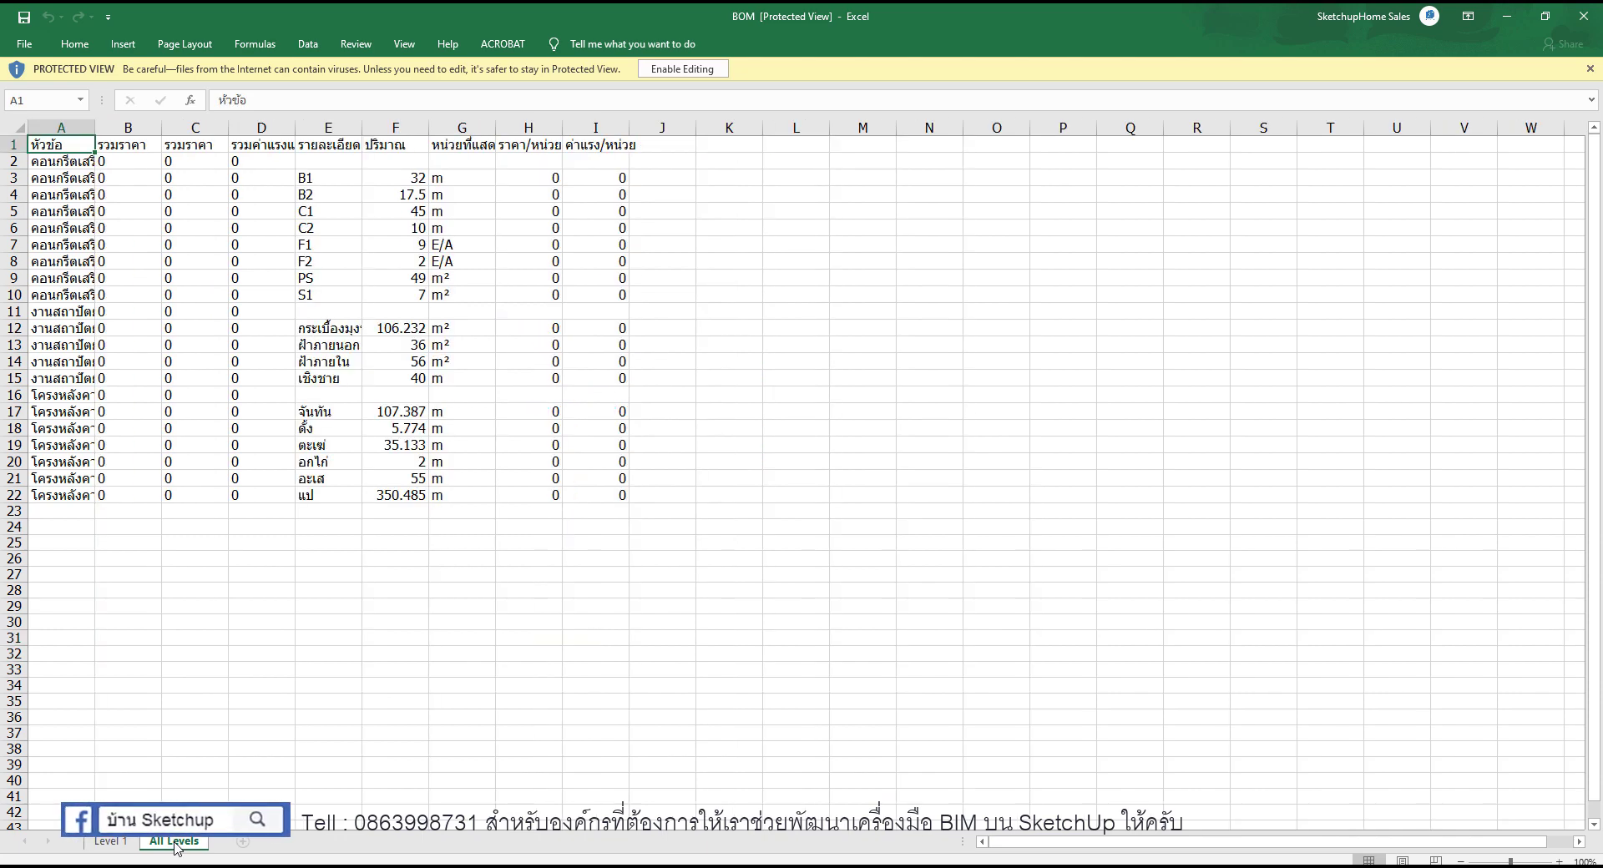
click(693, 68)
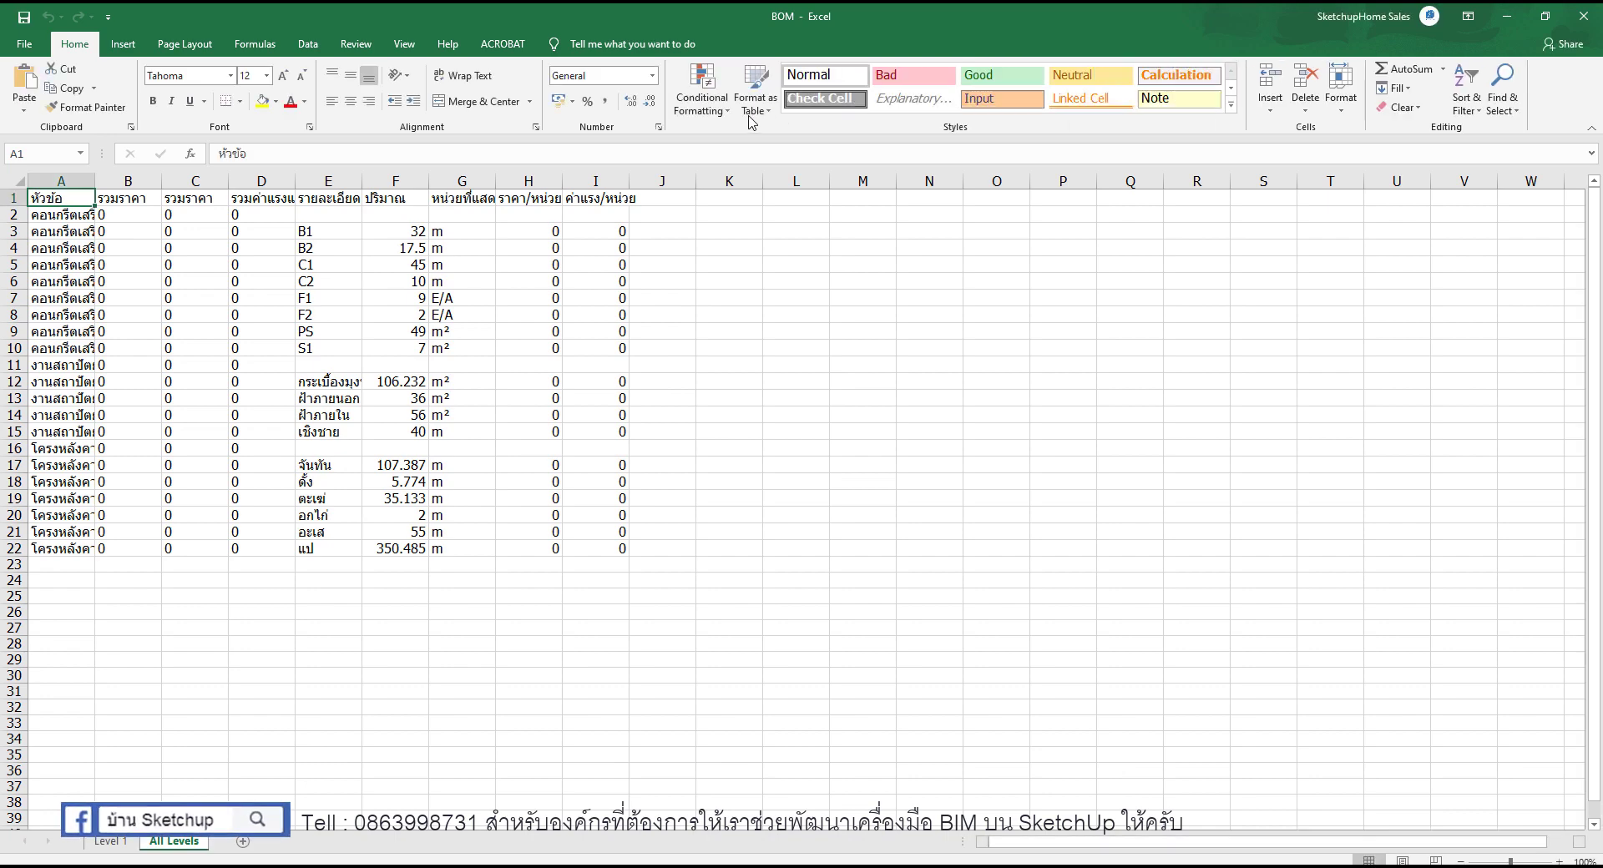
click(1583, 16)
click(1137, 276)
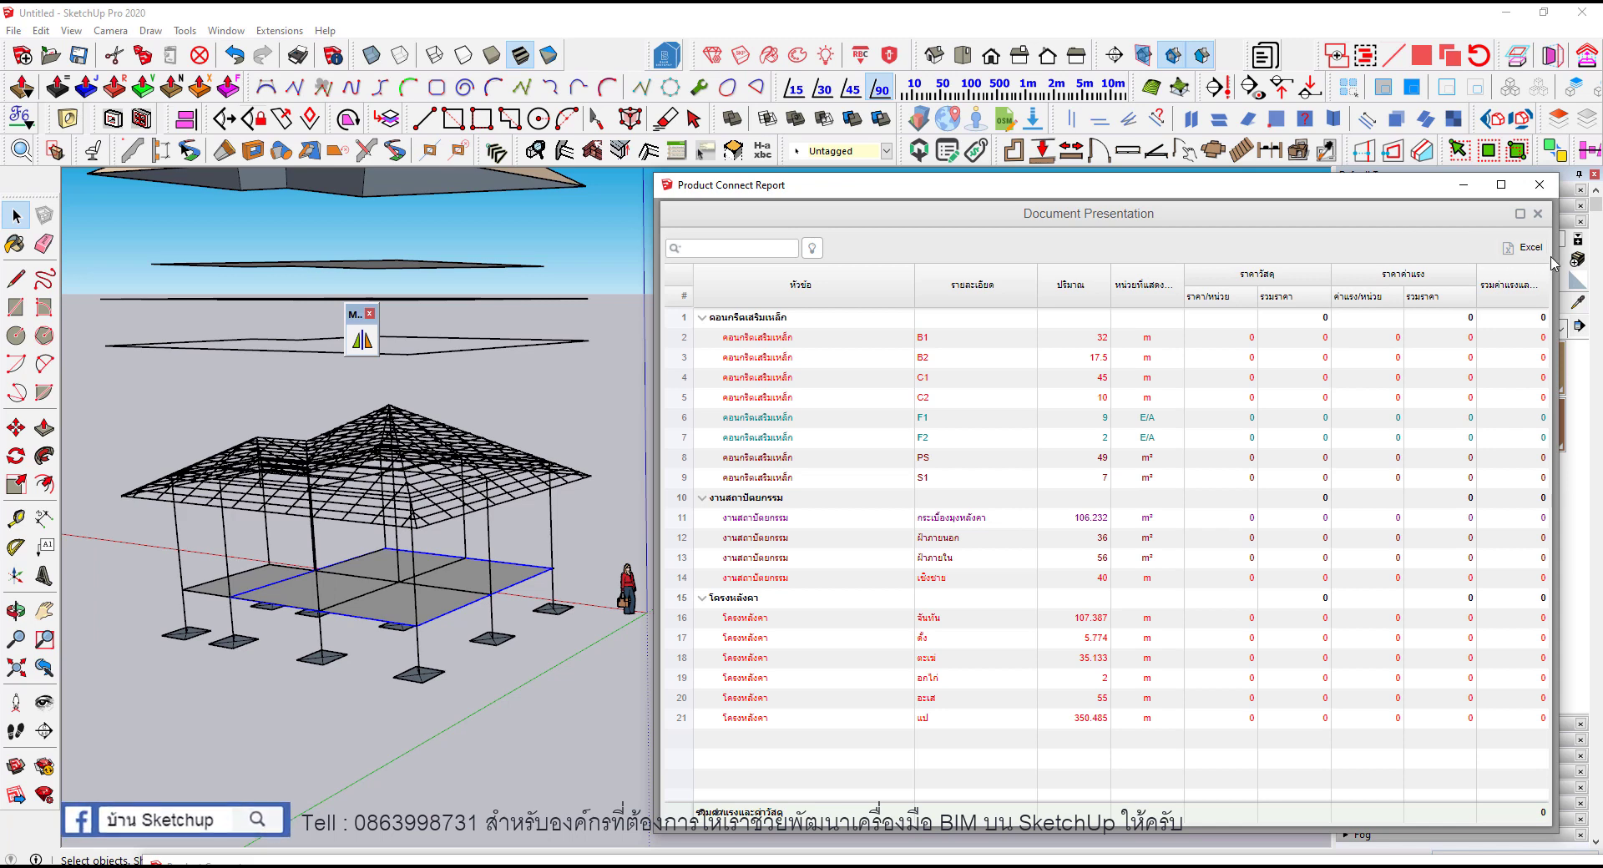
Step: Export the editable report table to Excel again, saving it on the Desktop as BOM2
click(1536, 215)
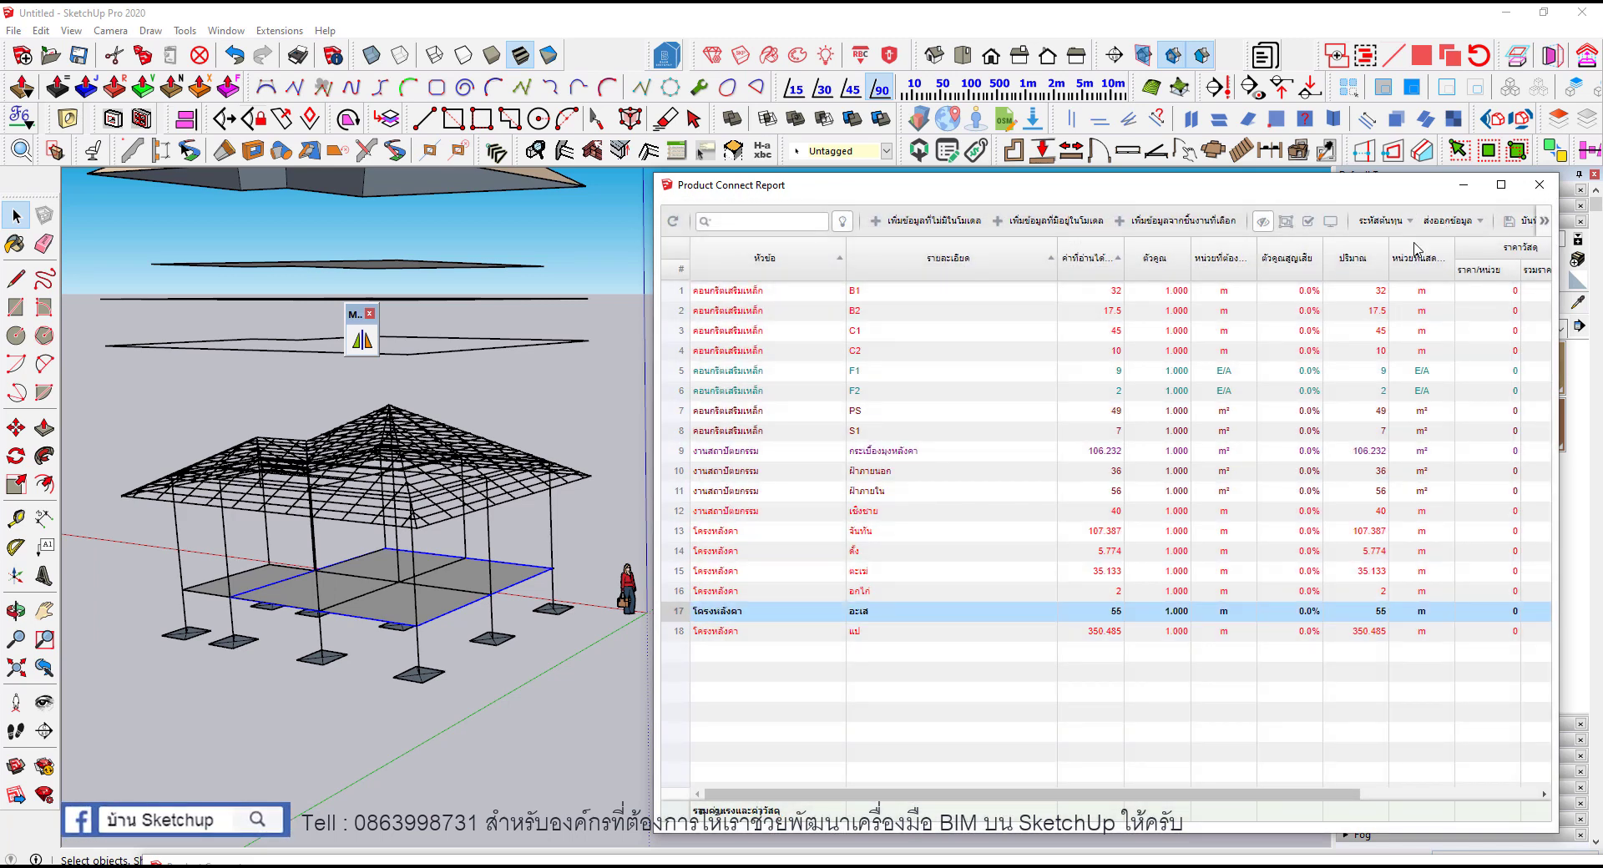
click(1462, 224)
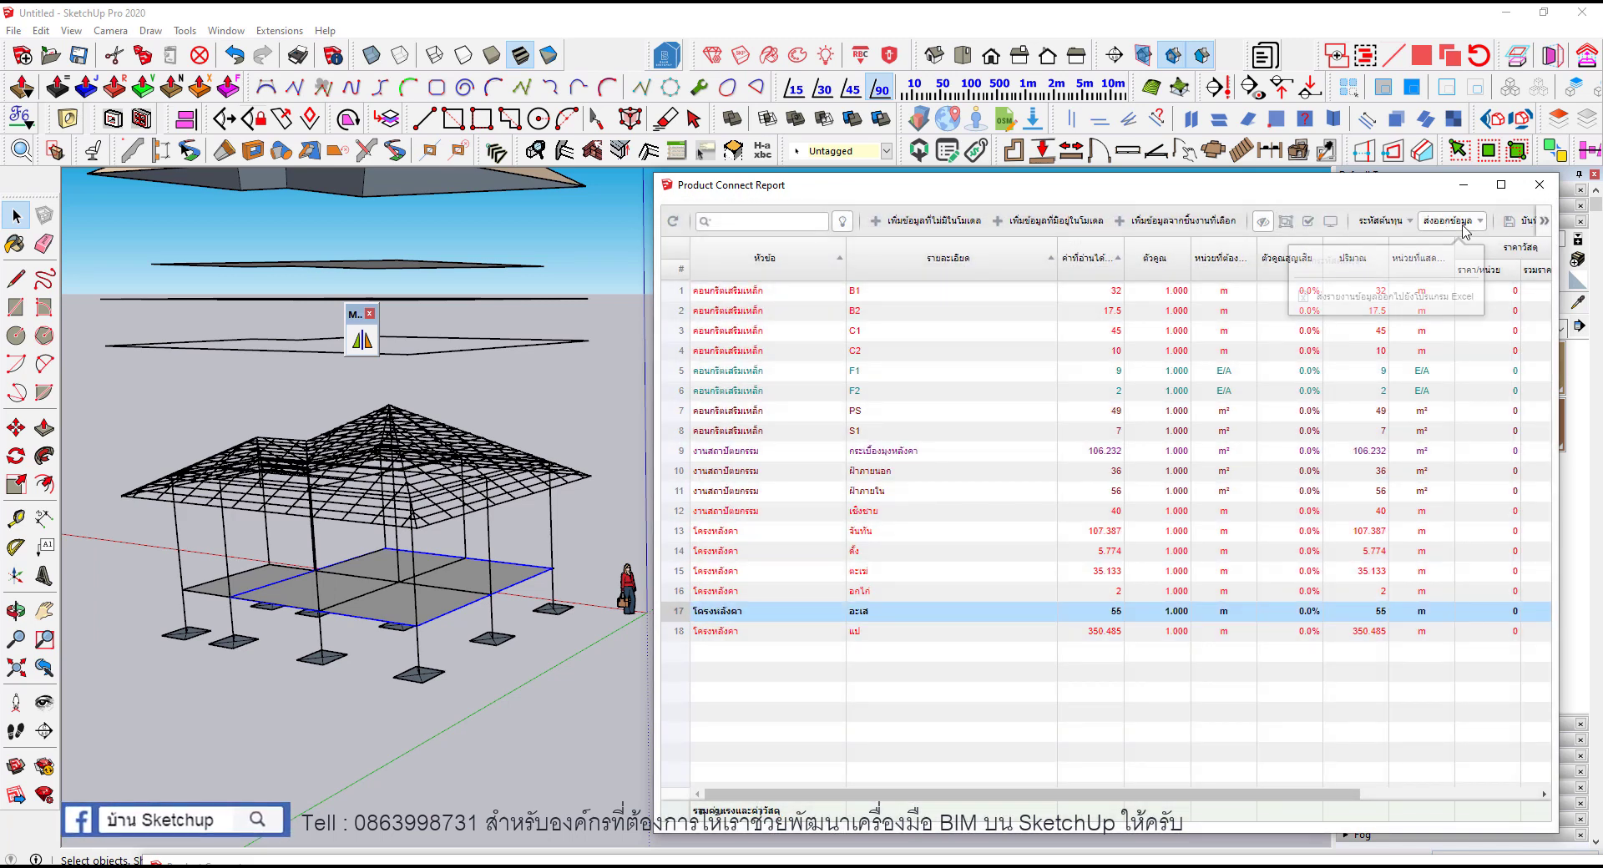
click(1403, 299)
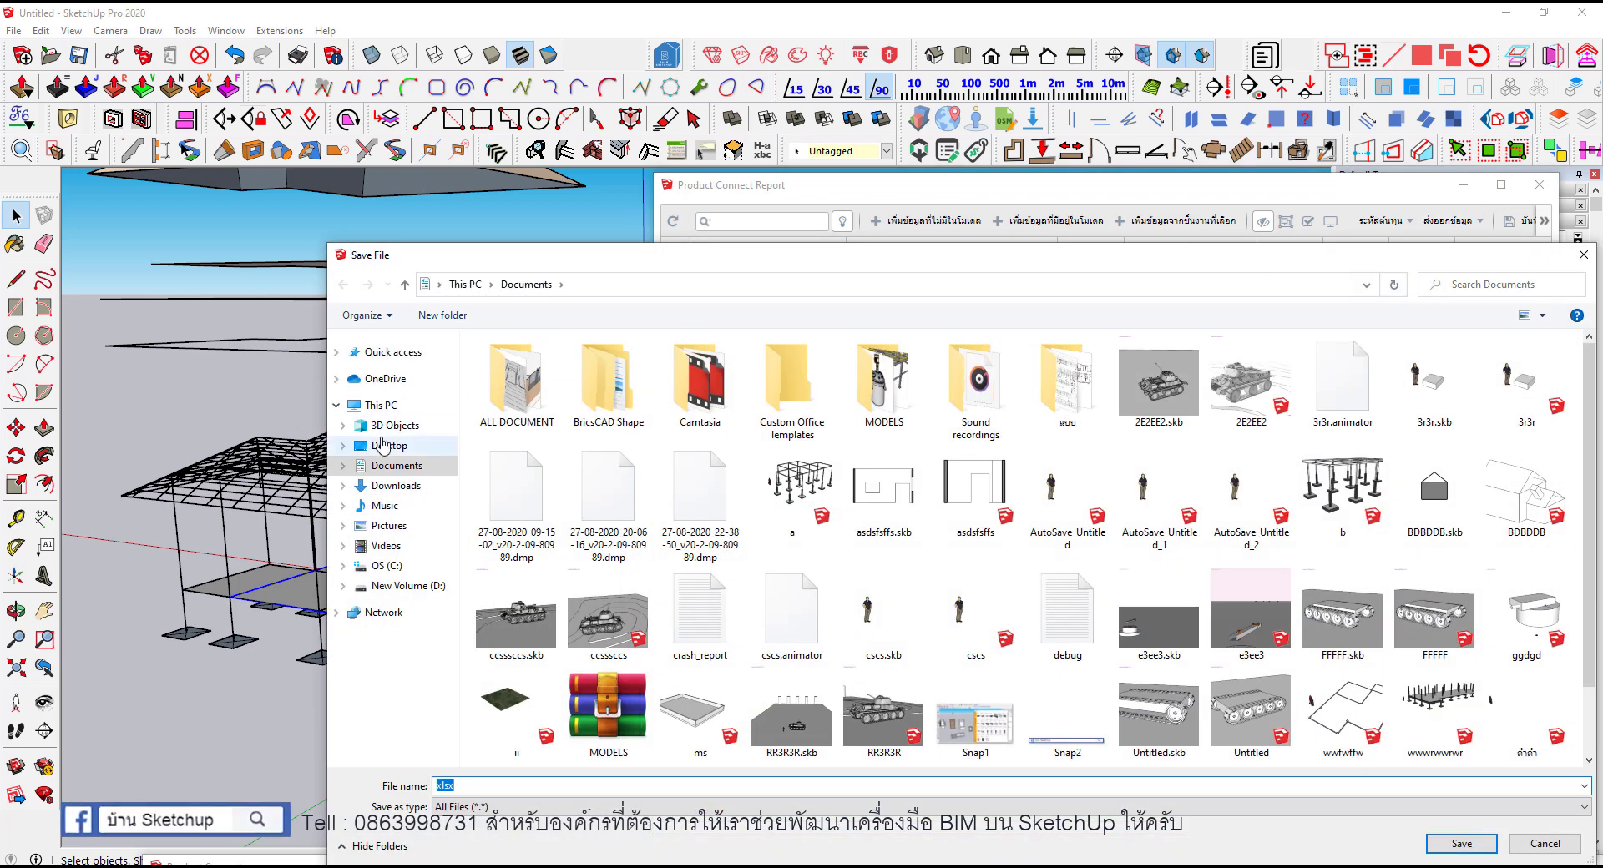
click(384, 447)
double_click(493, 785)
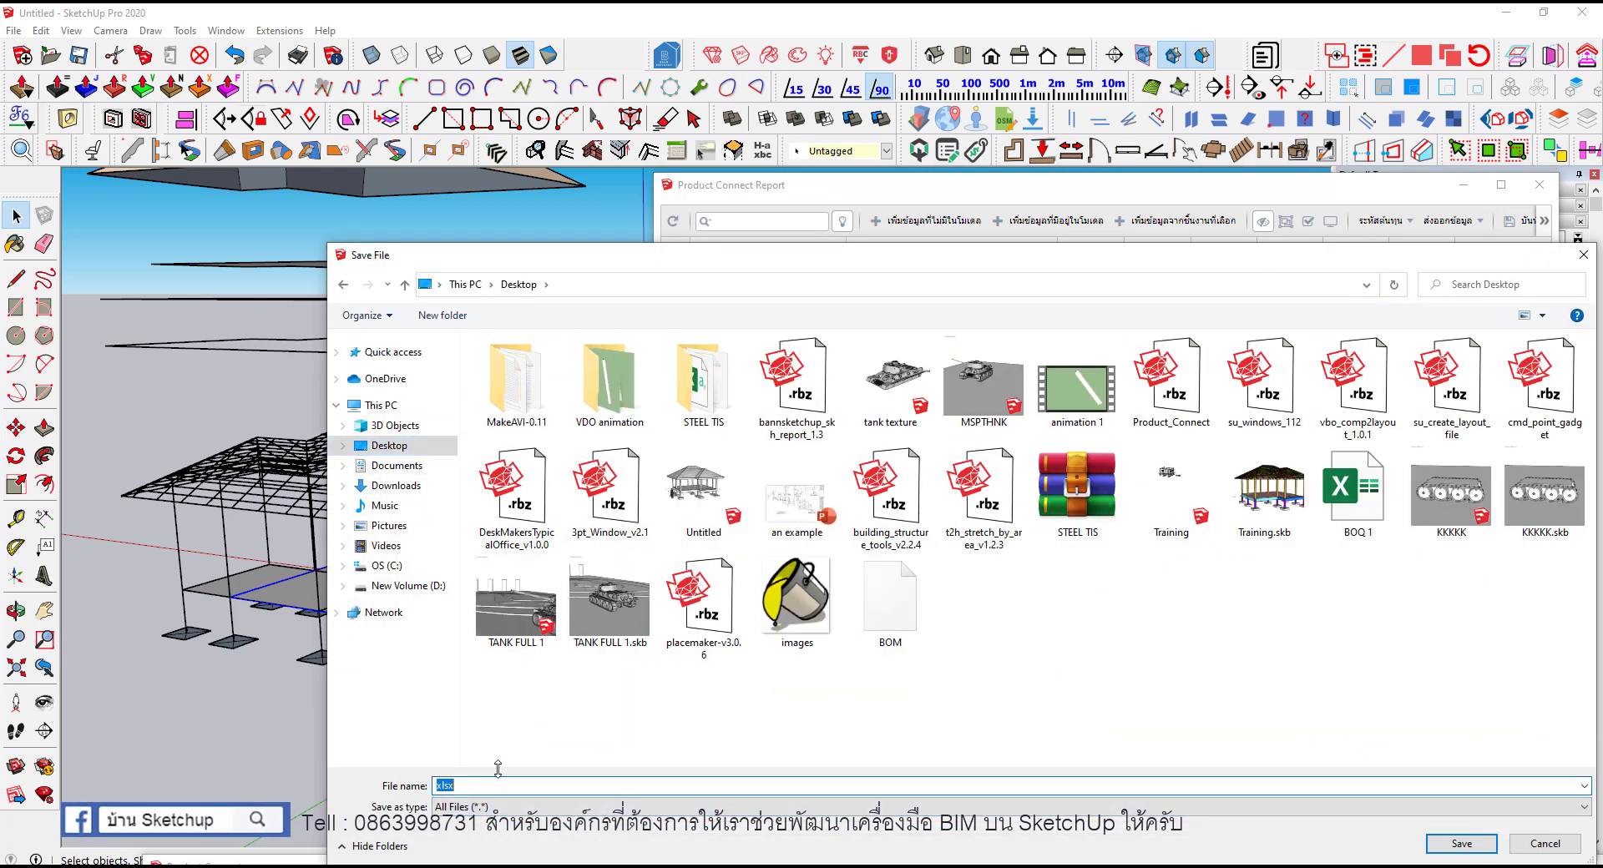
text(BOM2)
key(Return)
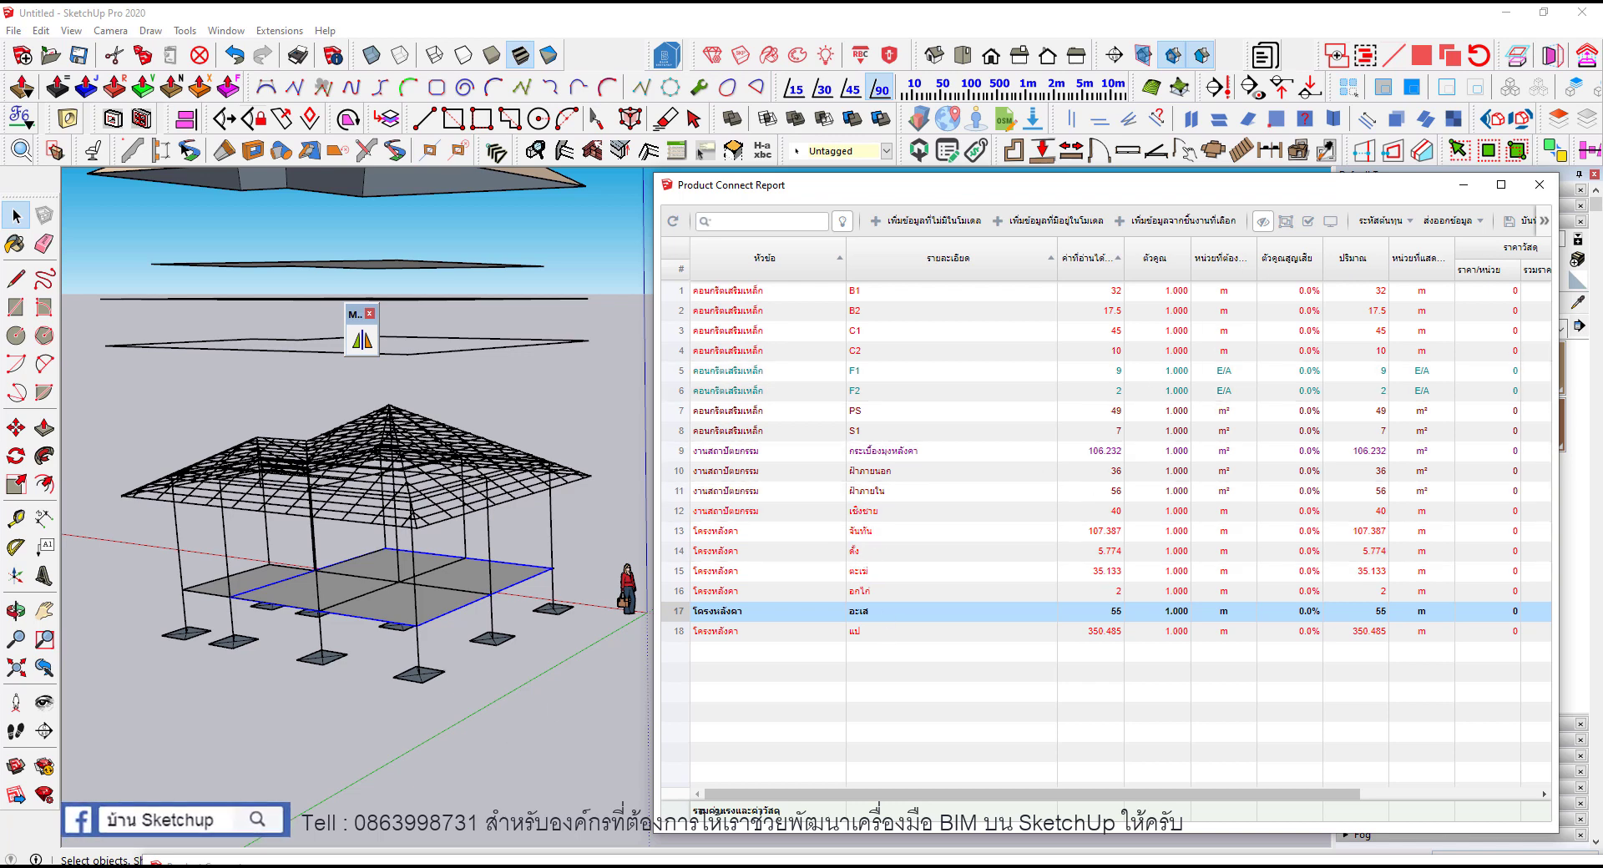
Step: Open the BOM2 export from the Desktop with Excel using Open with
key(super+e)
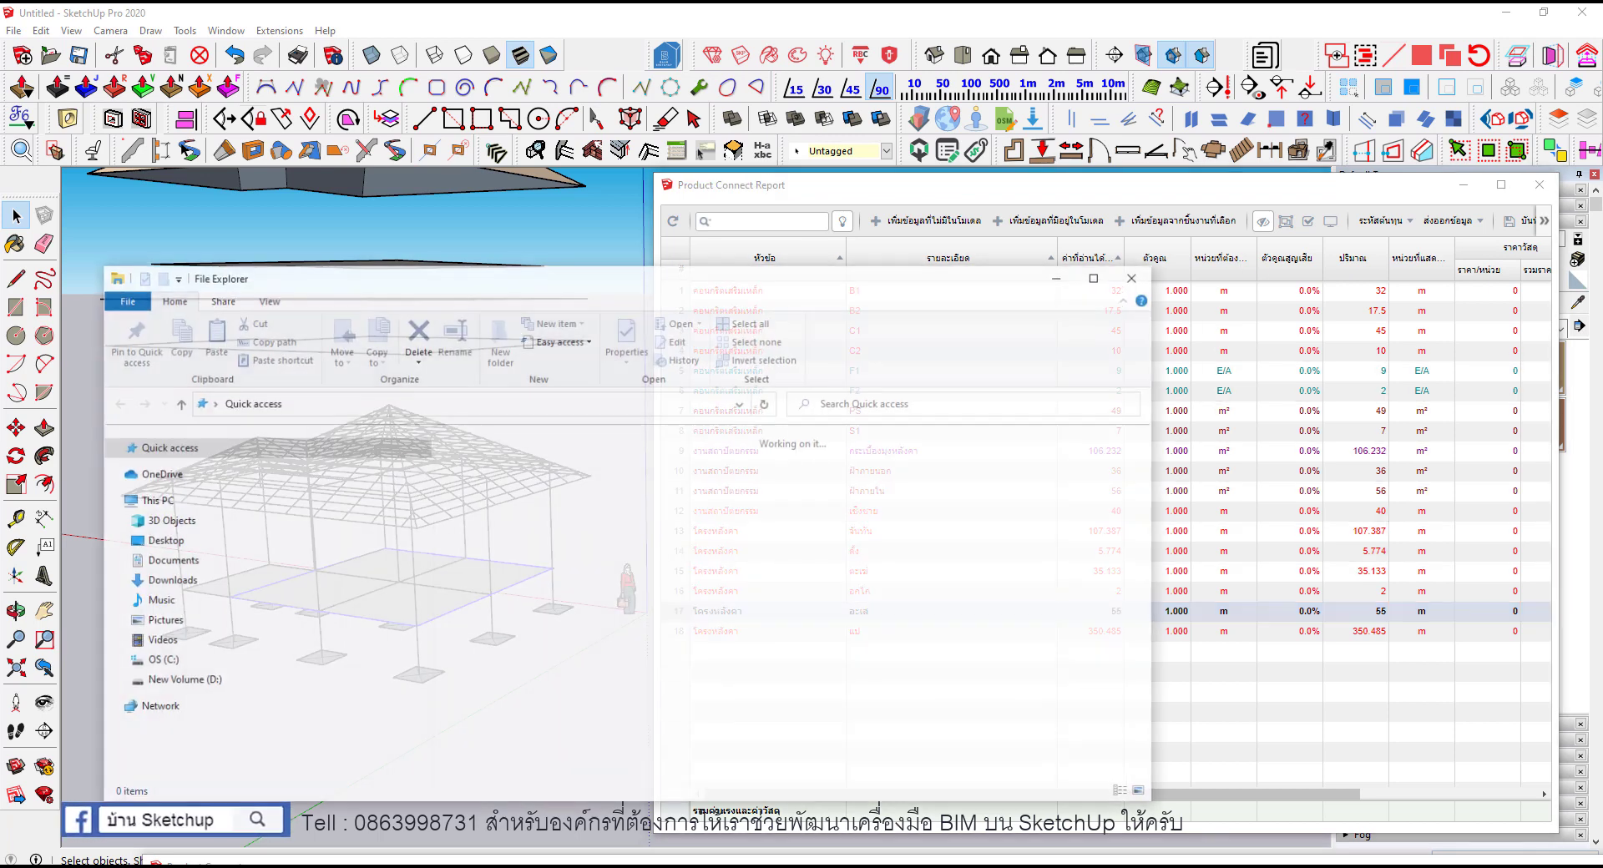
click(1098, 276)
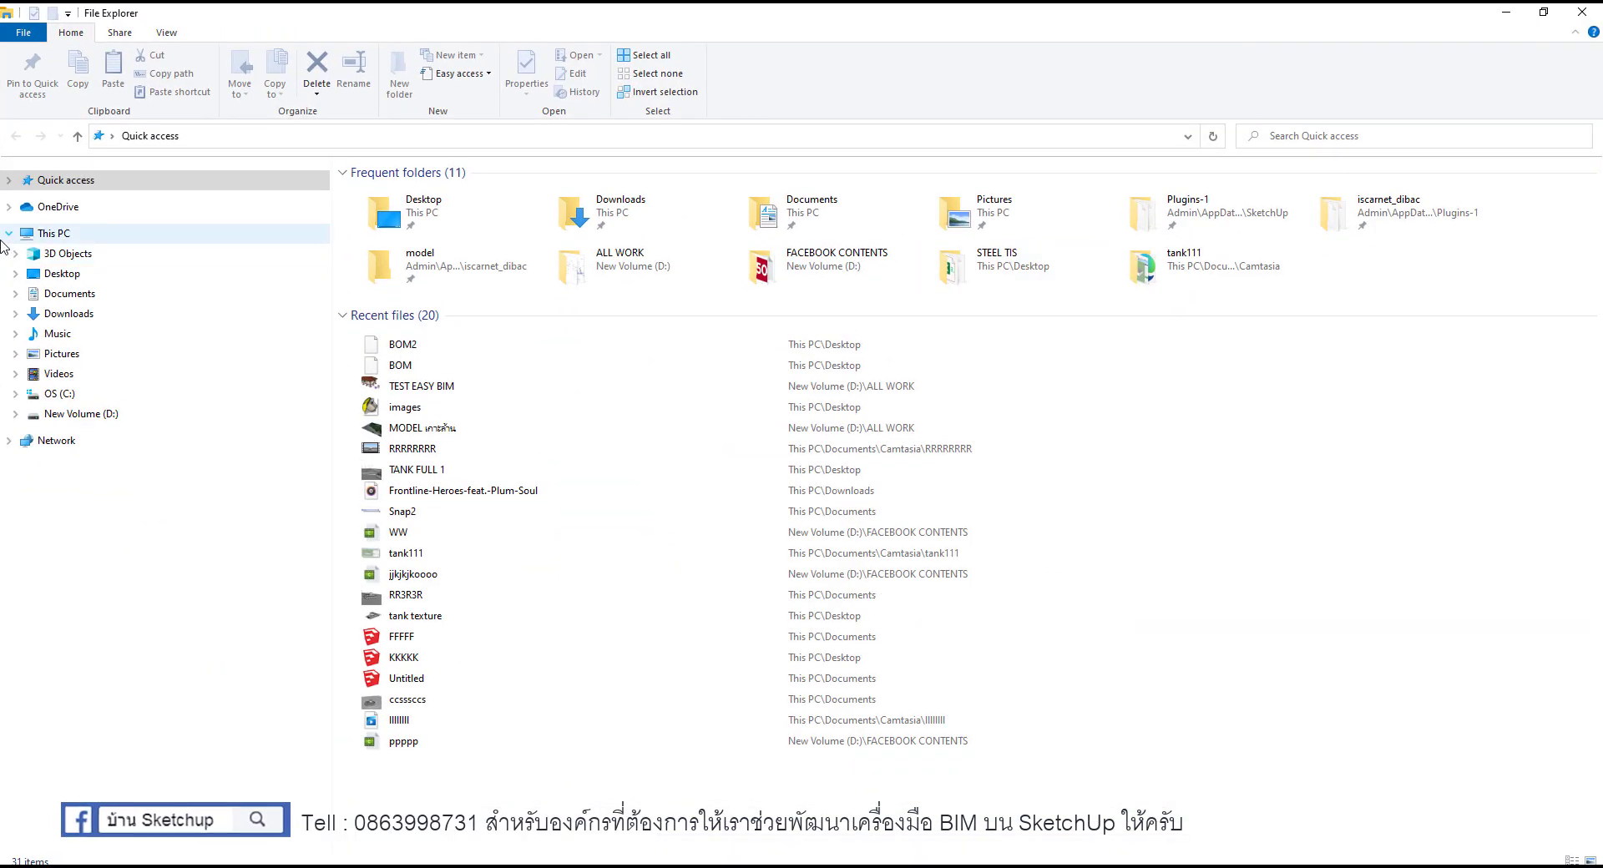
click(61, 276)
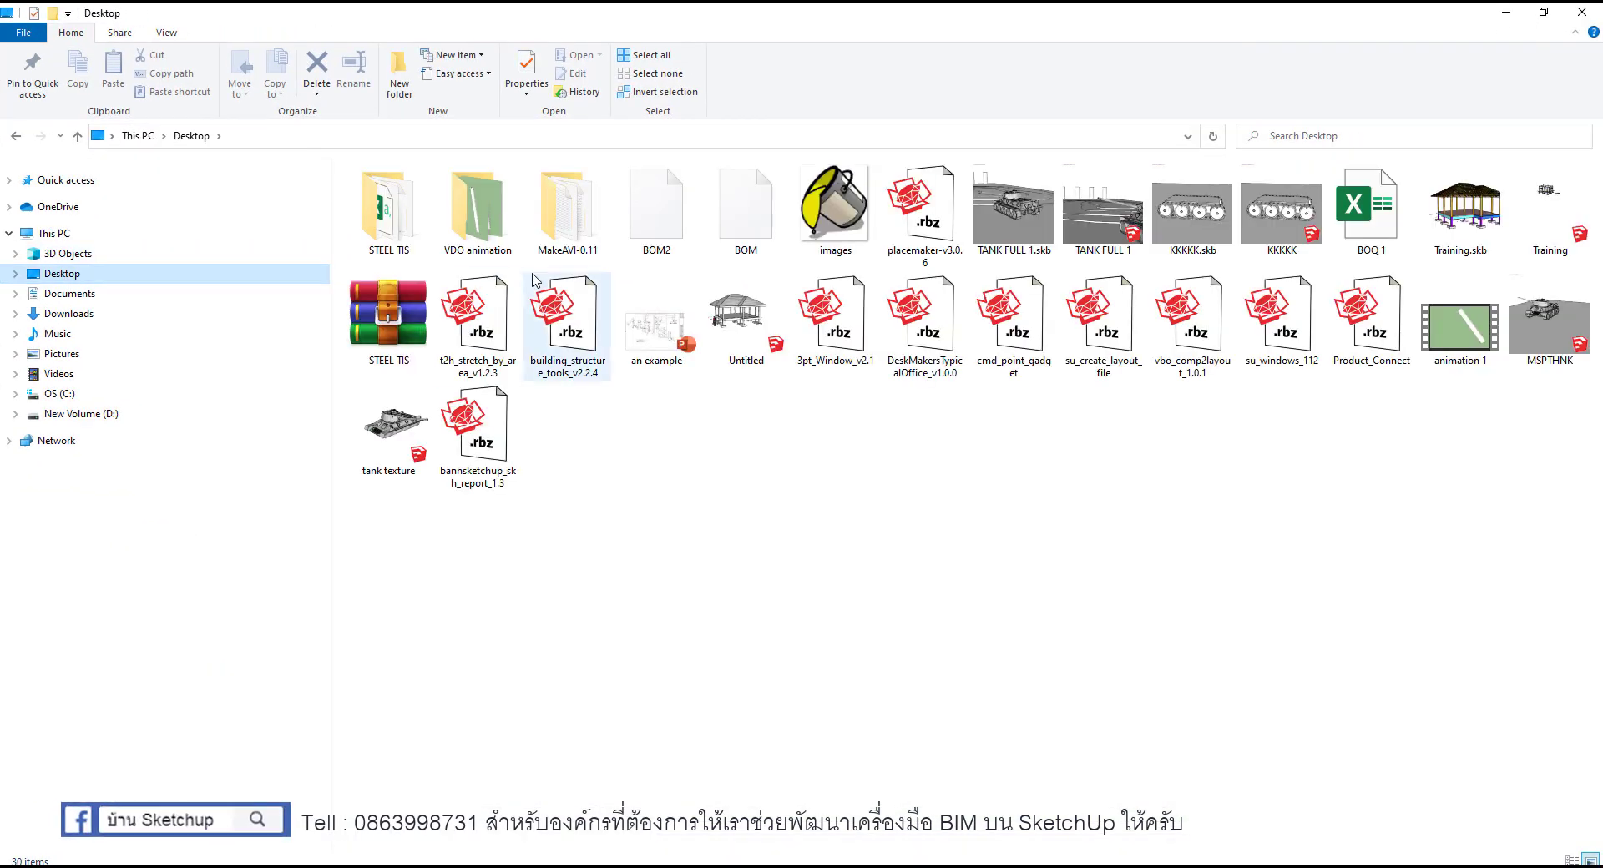
right_click(660, 214)
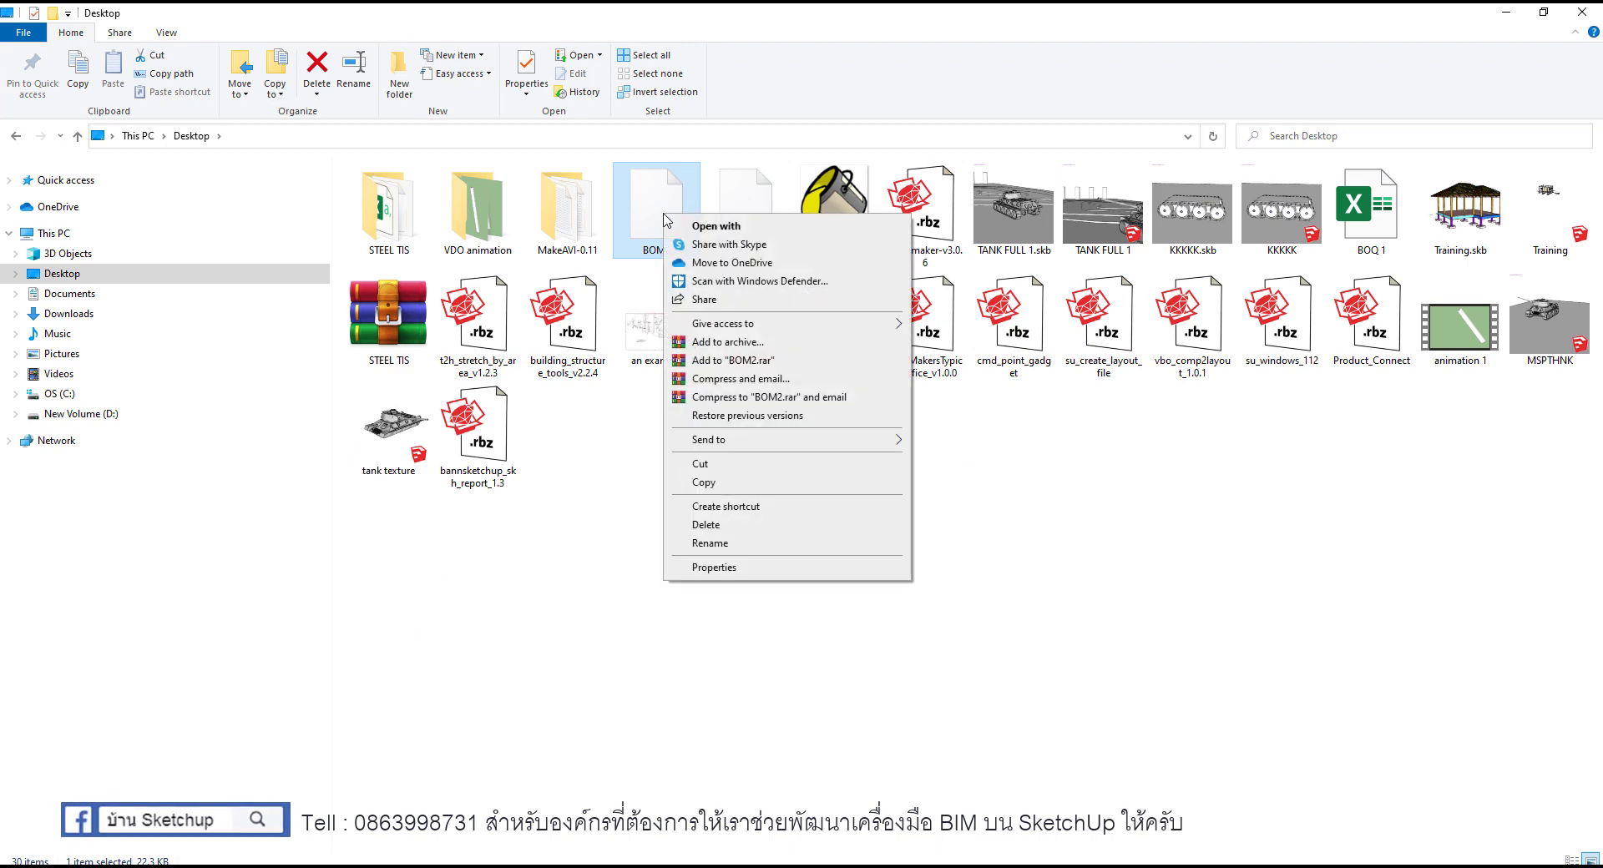
click(802, 227)
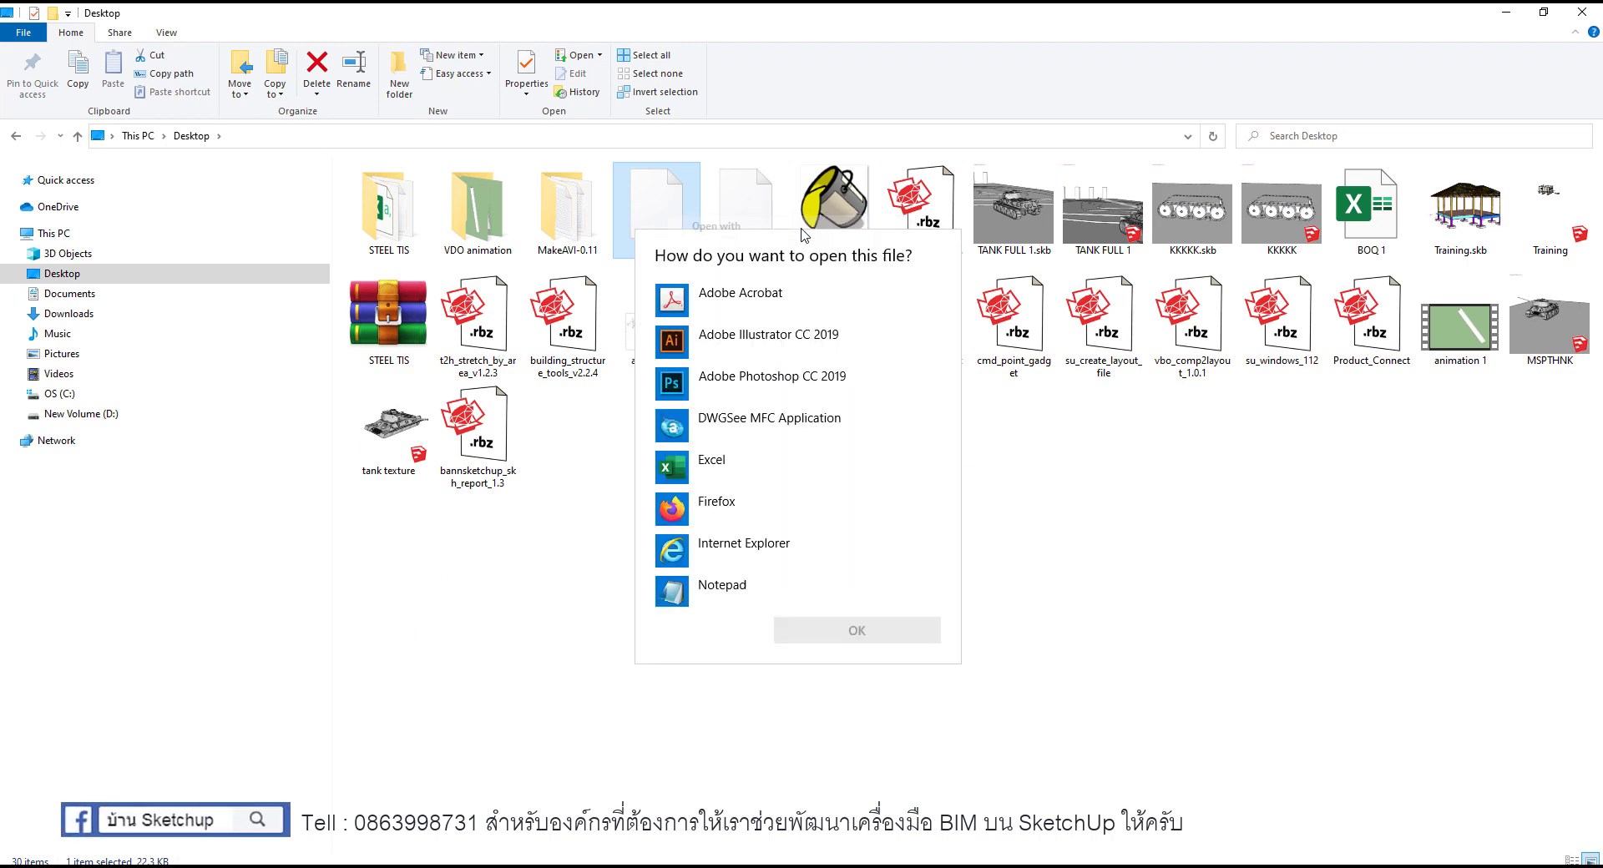
double_click(718, 460)
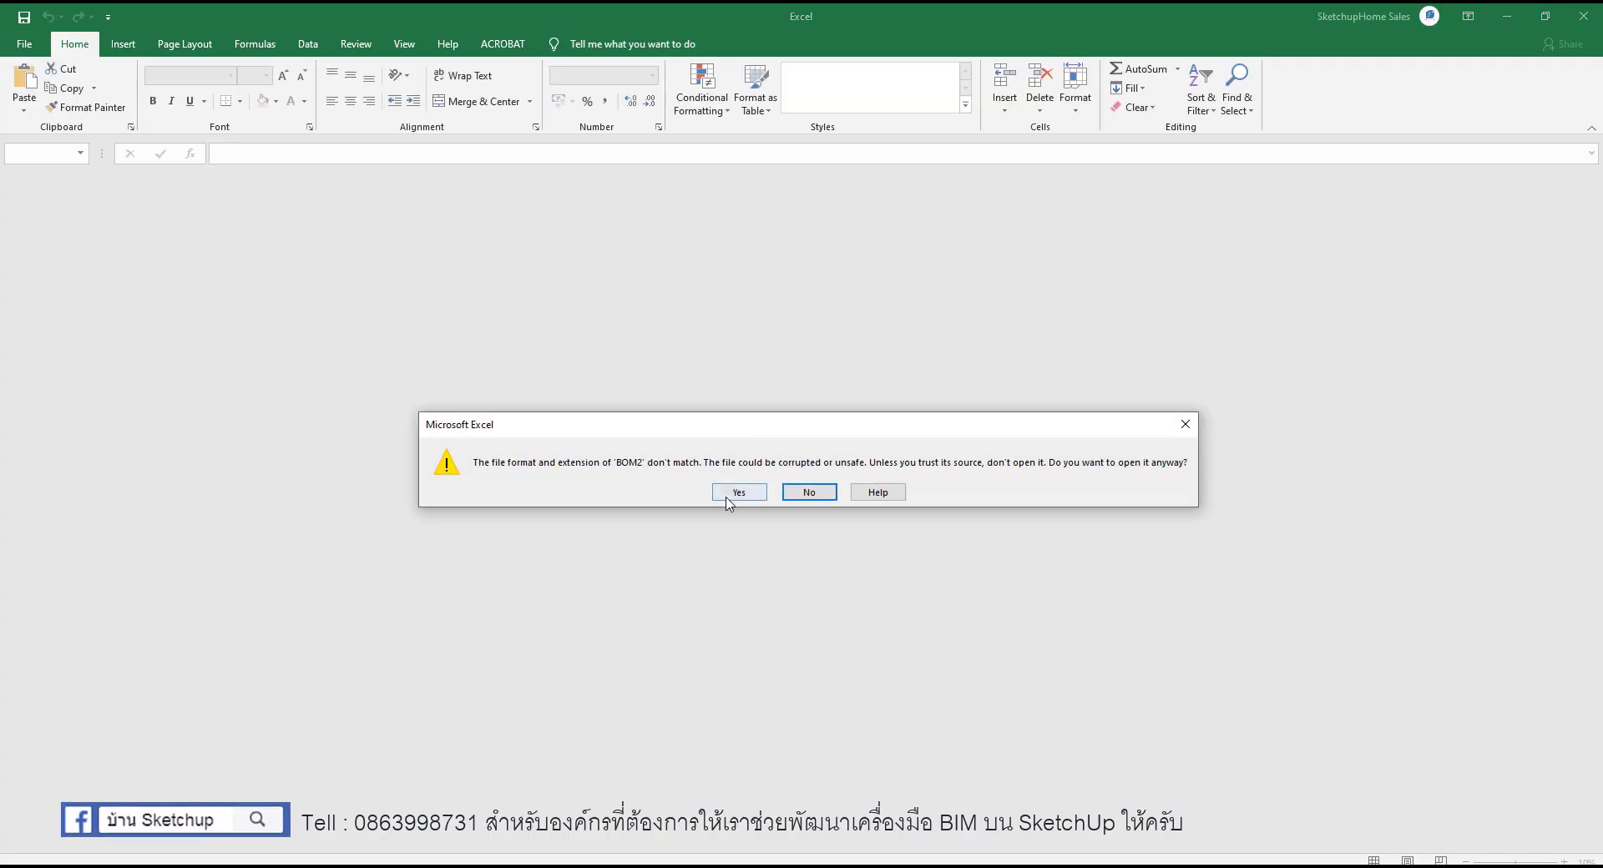
Step: Accept the format warning, autofit all BOM2 columns, enable editing, then return to SketchUp
click(726, 497)
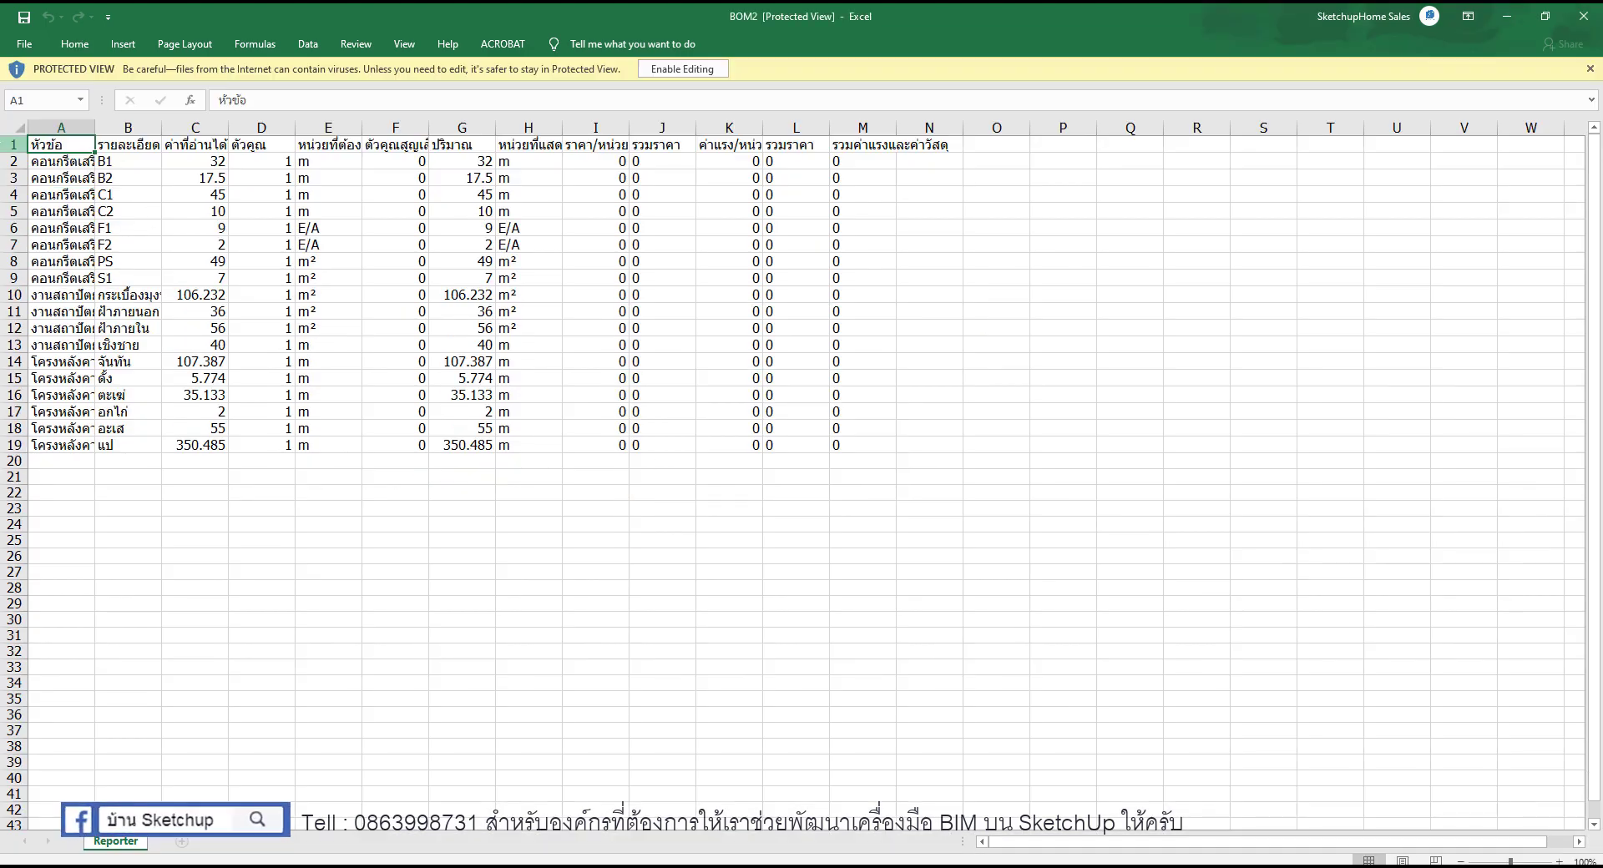
click(15, 127)
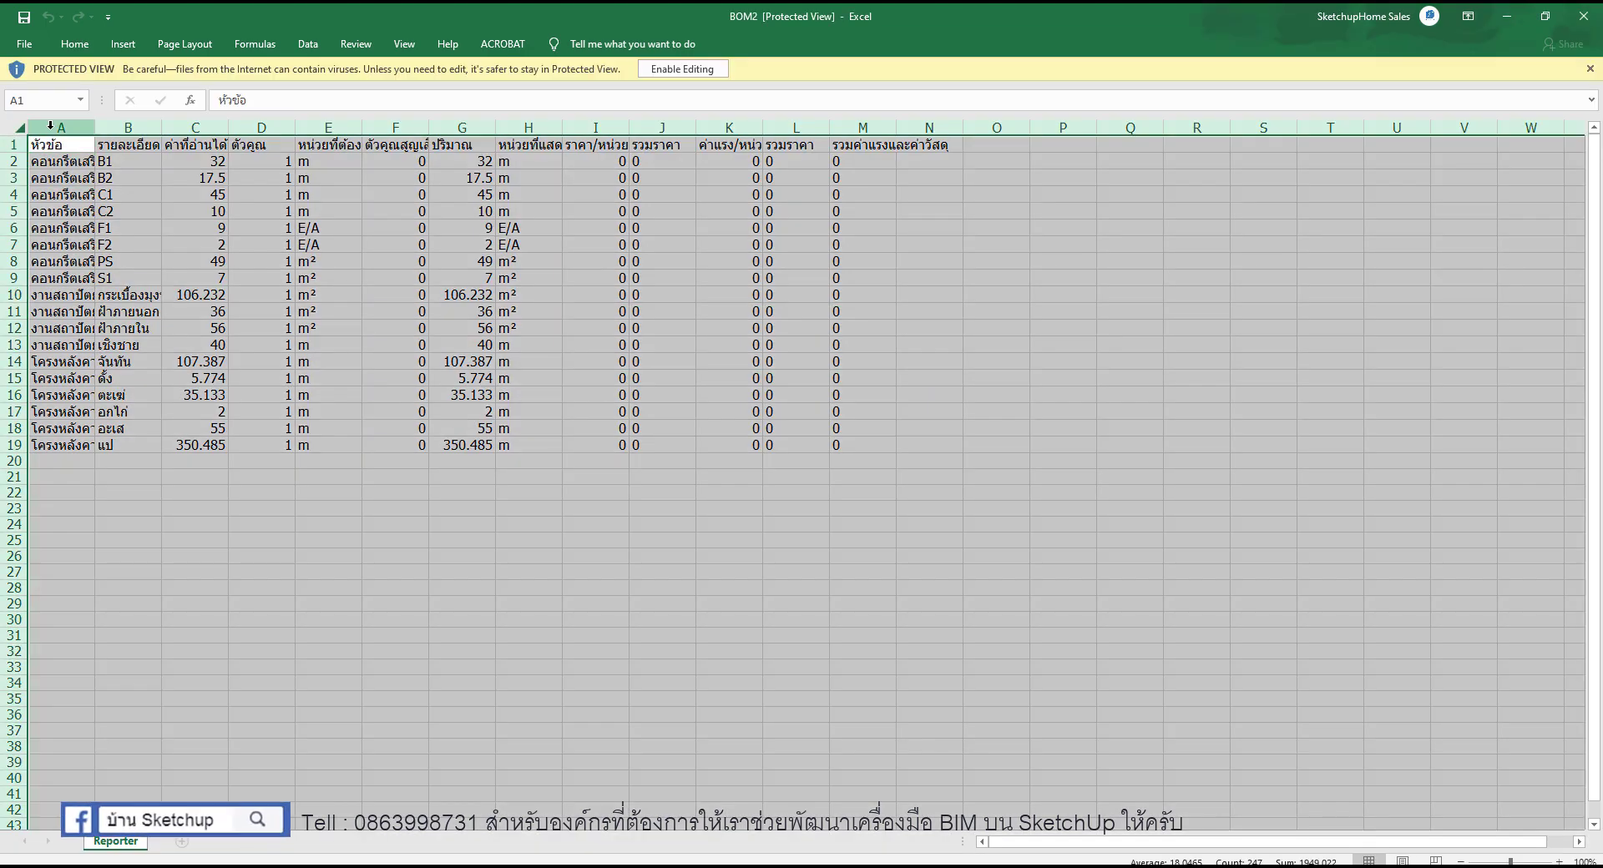
double_click(96, 131)
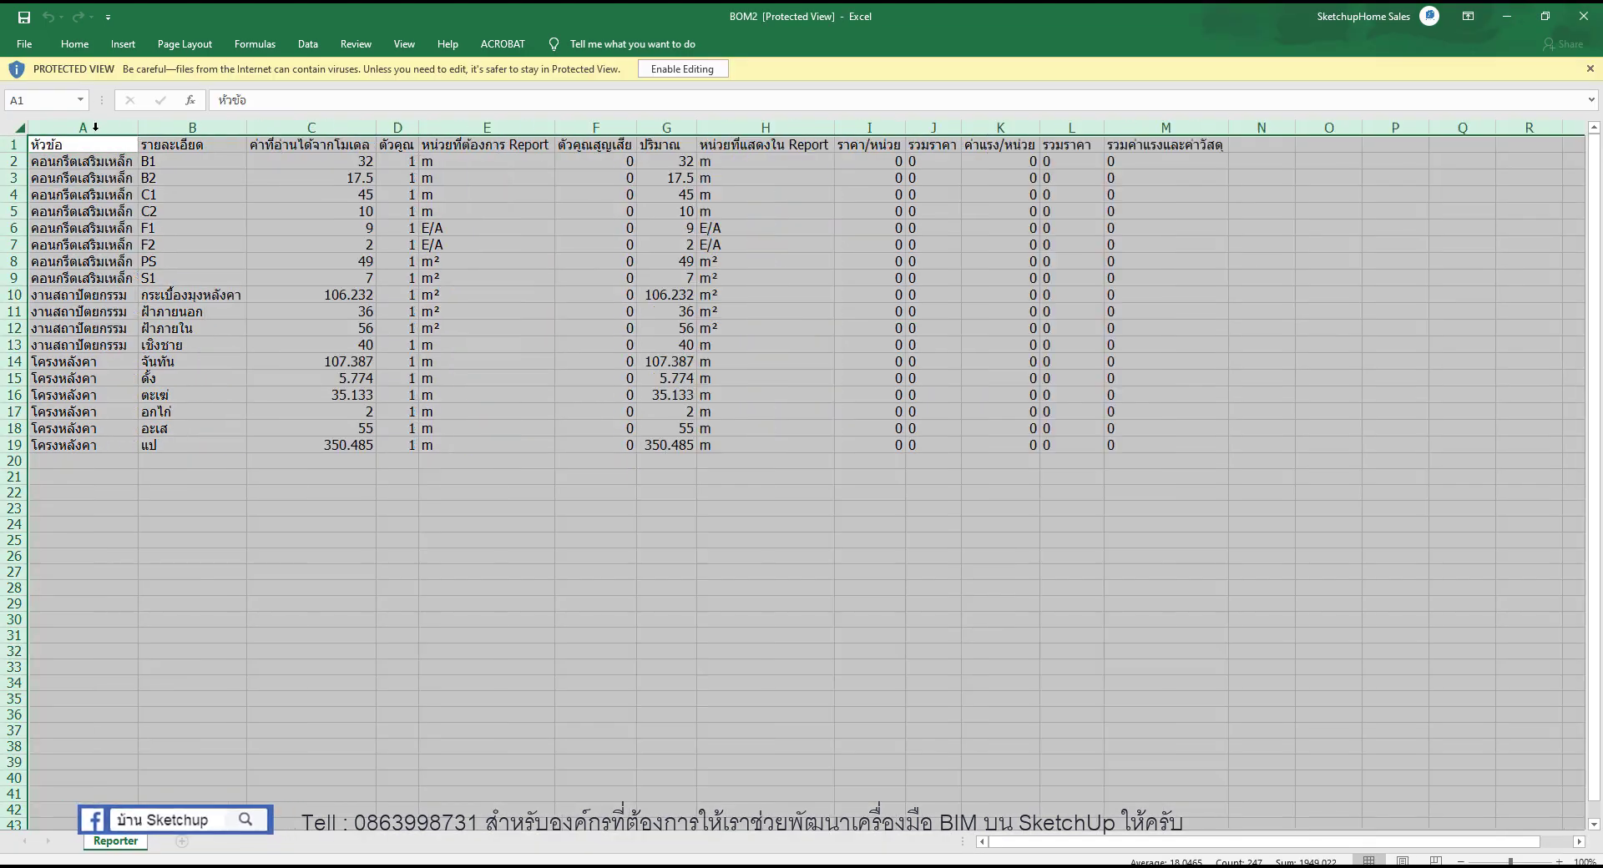
click(693, 69)
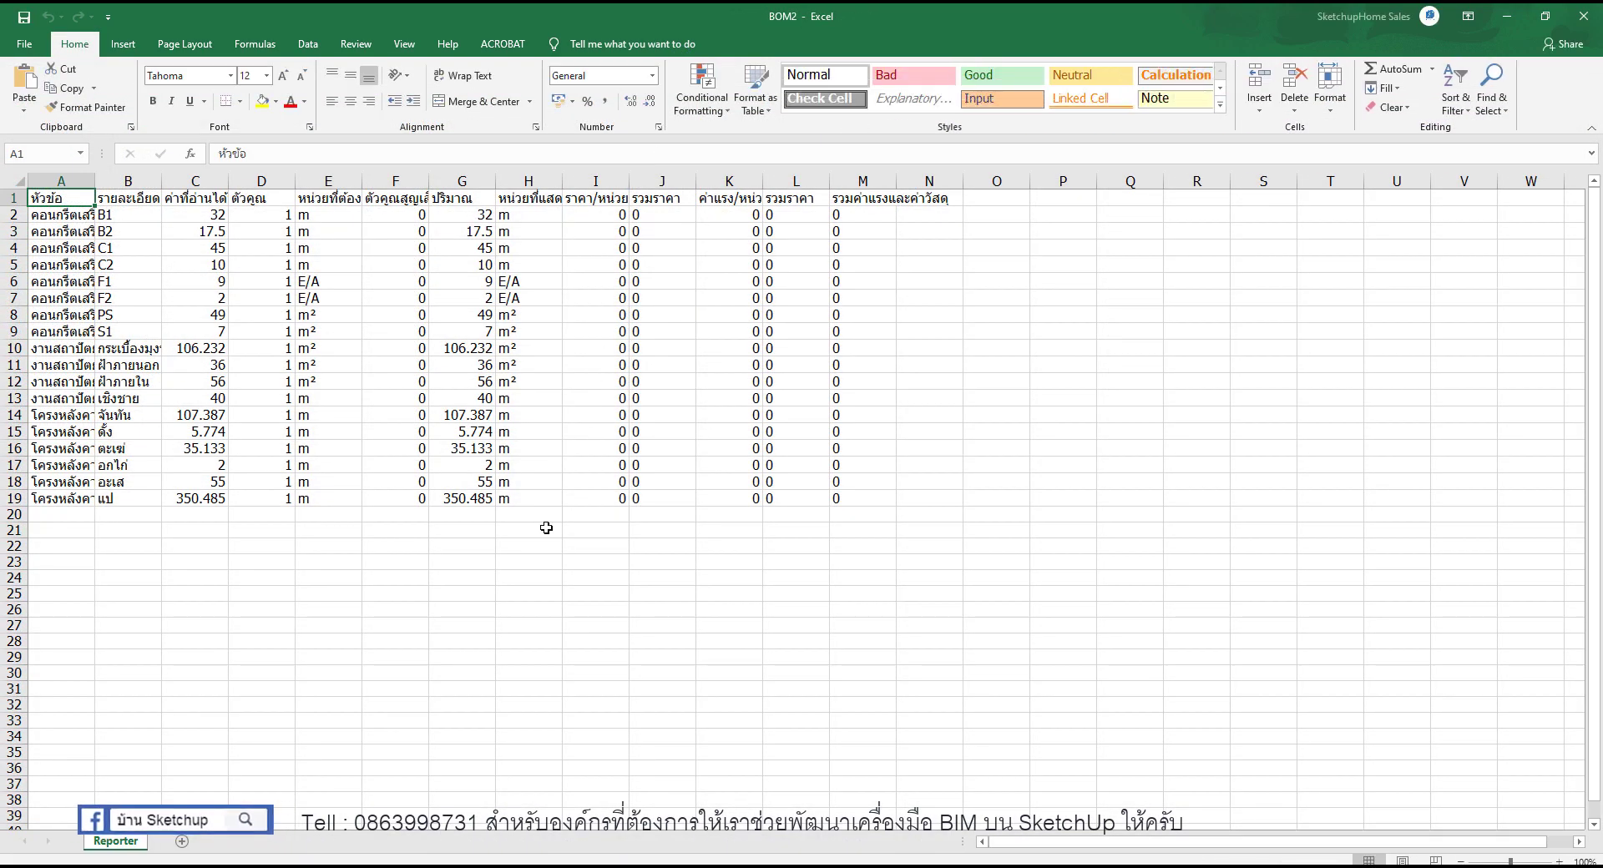
click(530, 568)
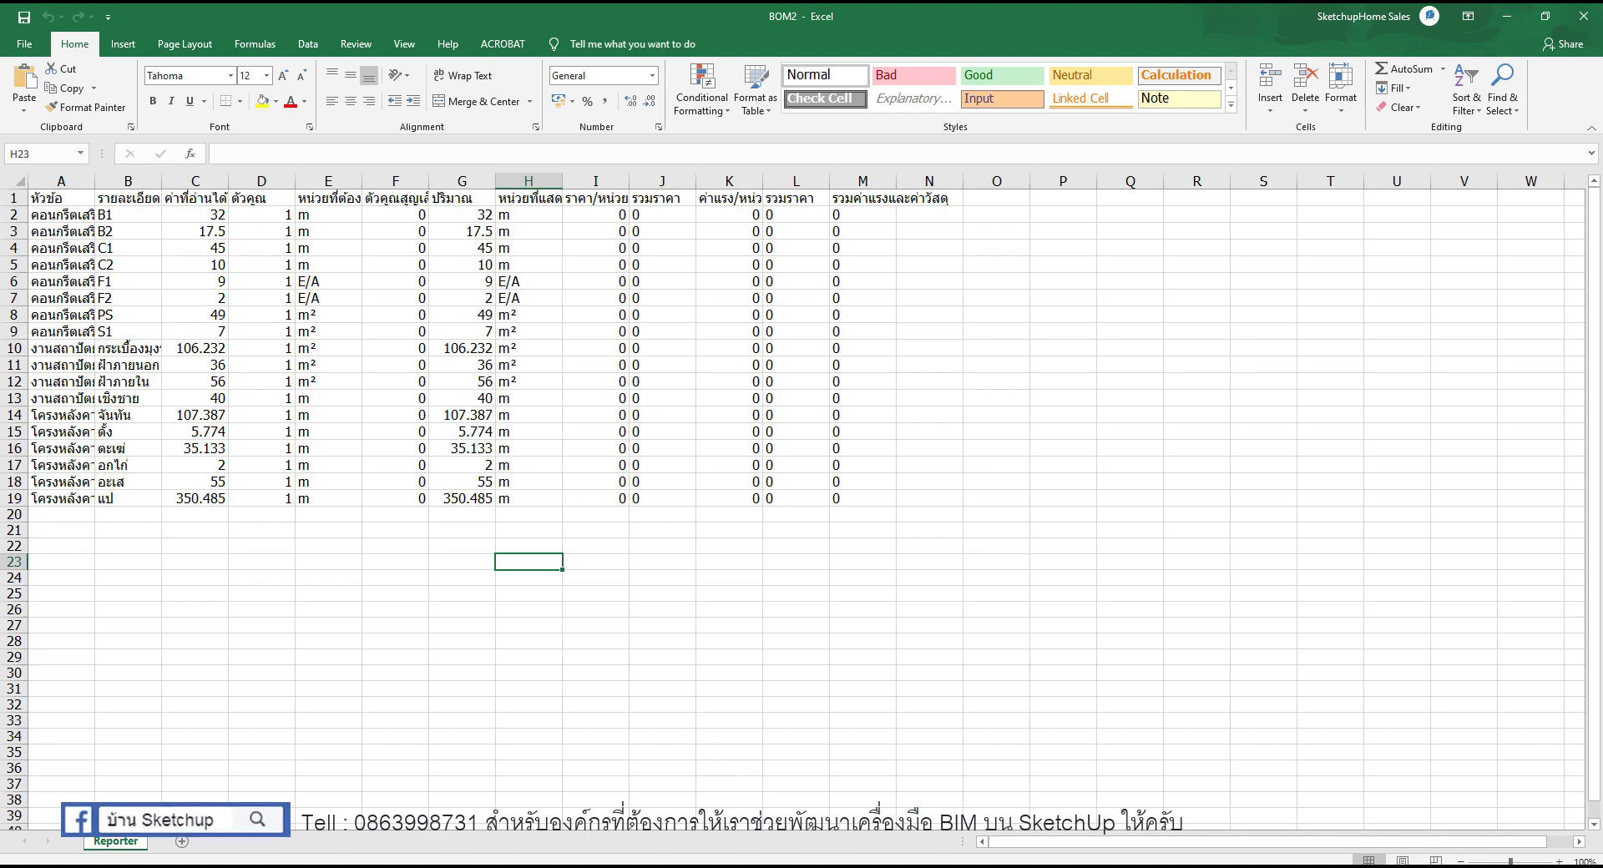
click(674, 802)
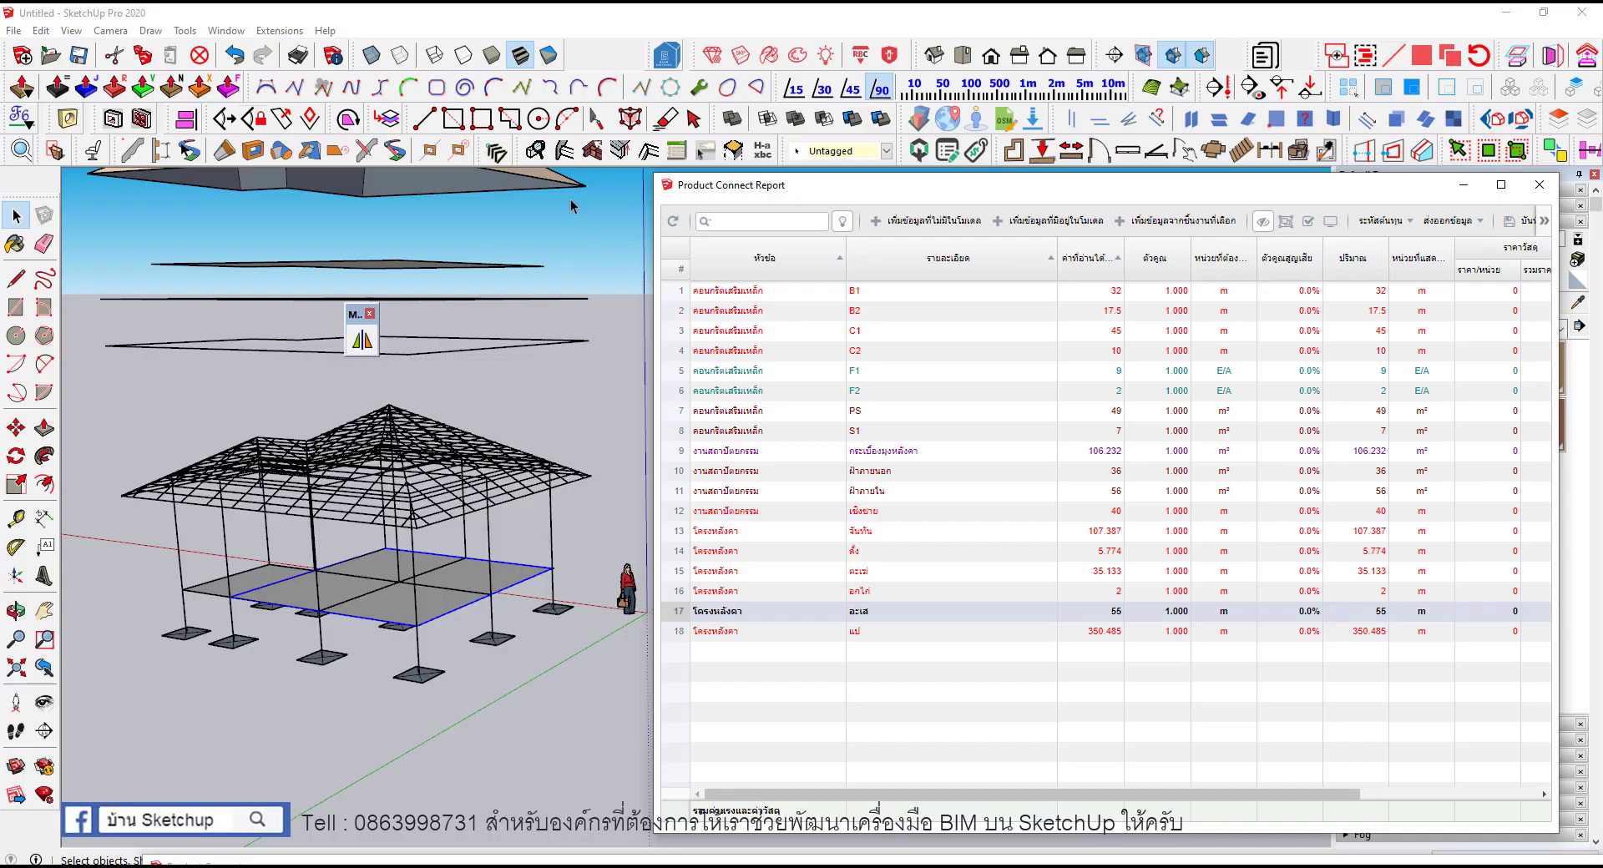
Step: Save the model to the Desktop as MODEL BOQ in SketchUp Version 2017 format
click(15, 31)
click(71, 138)
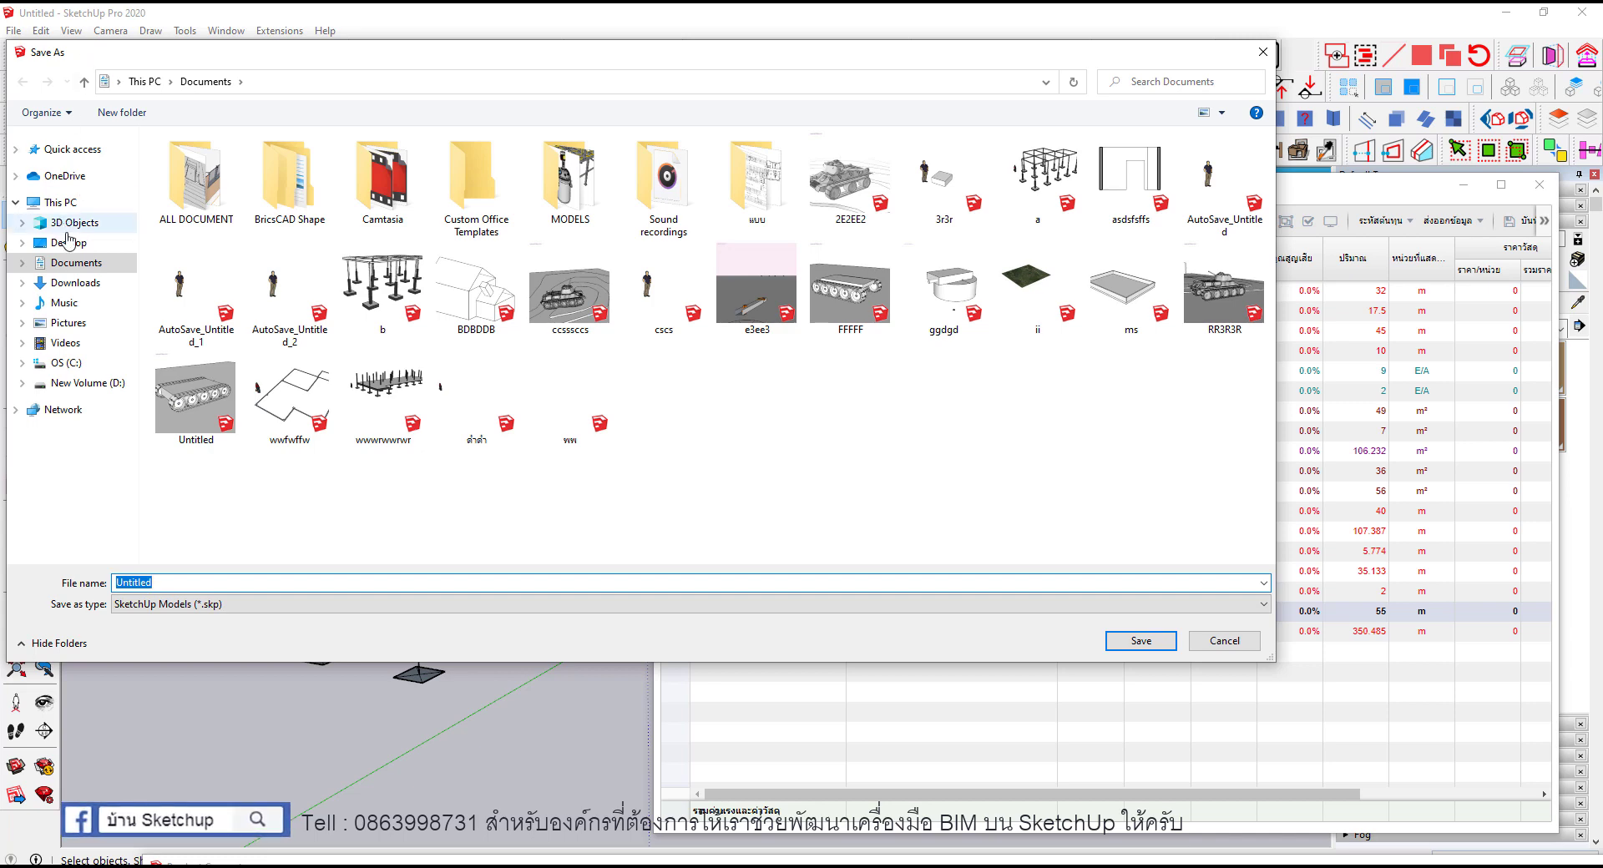
click(68, 242)
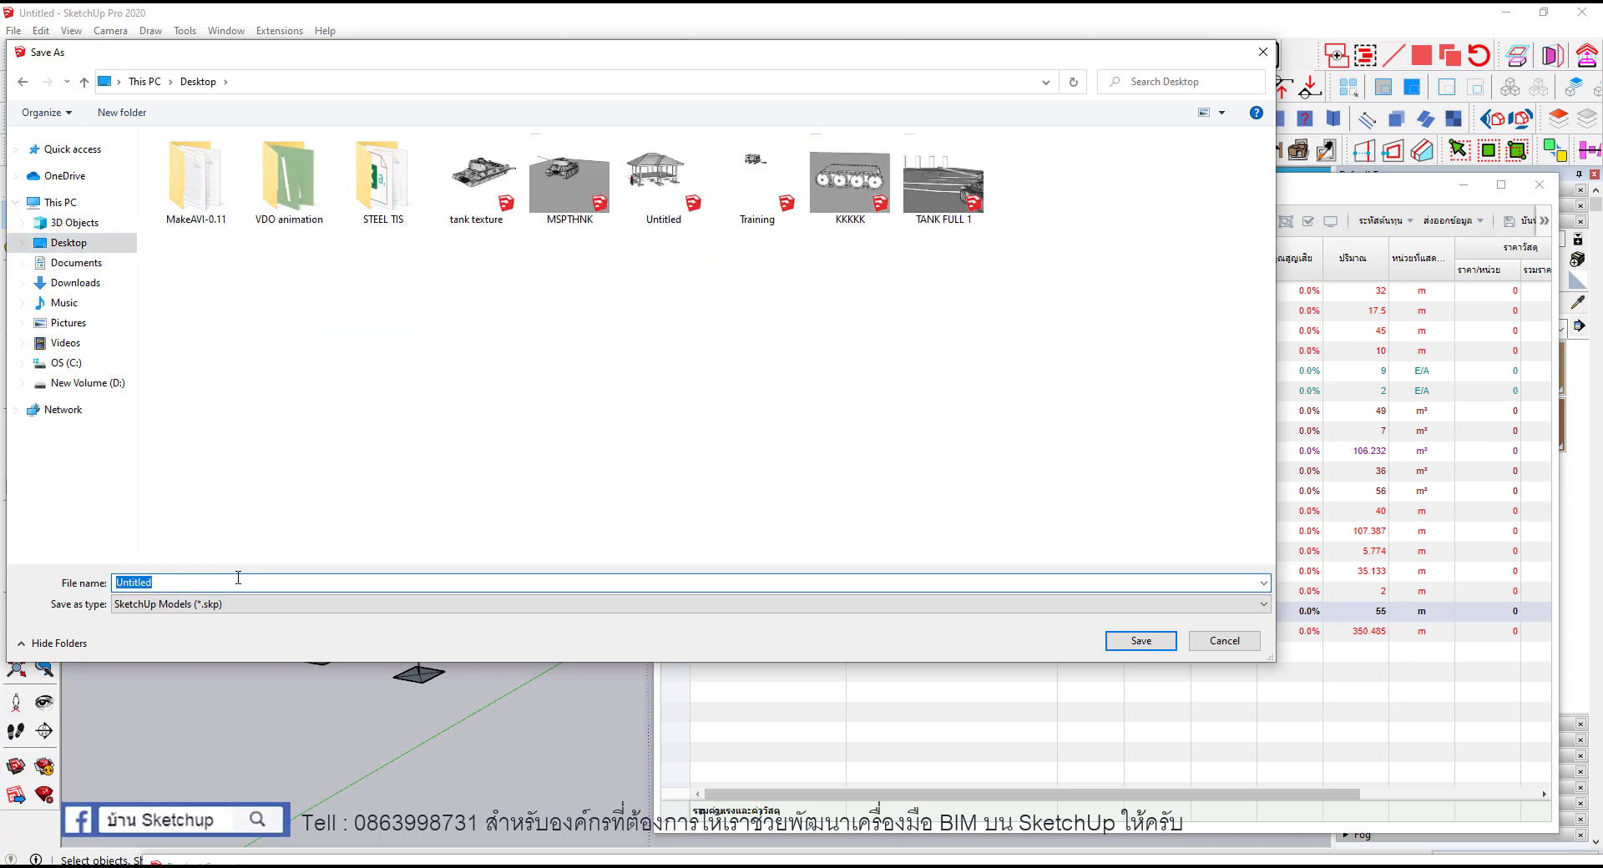
text(MODEL BOQ)
click(249, 602)
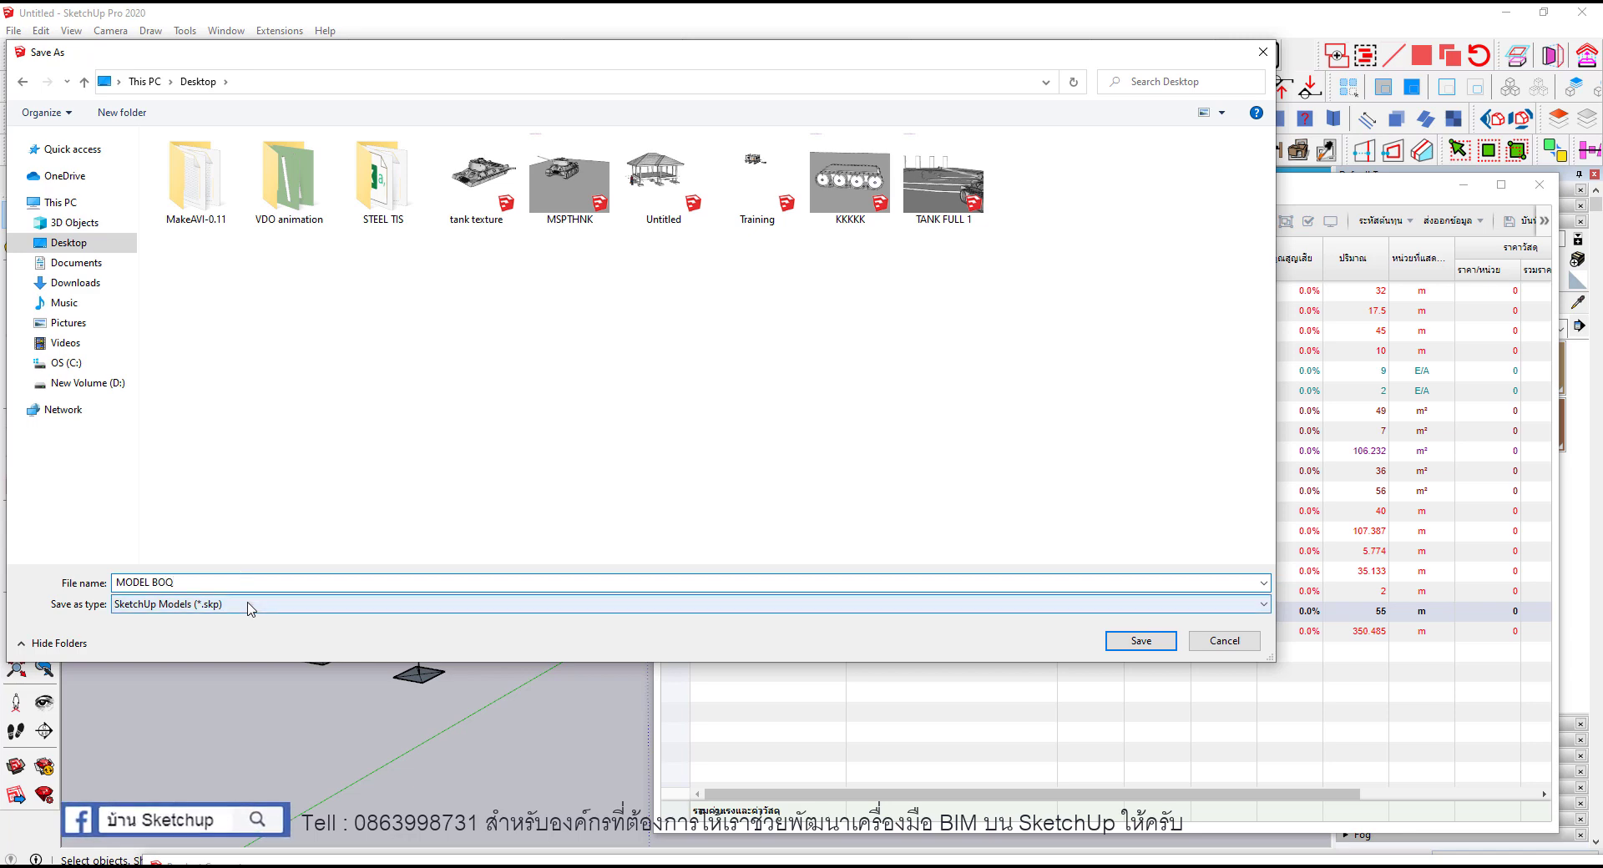
click(922, 657)
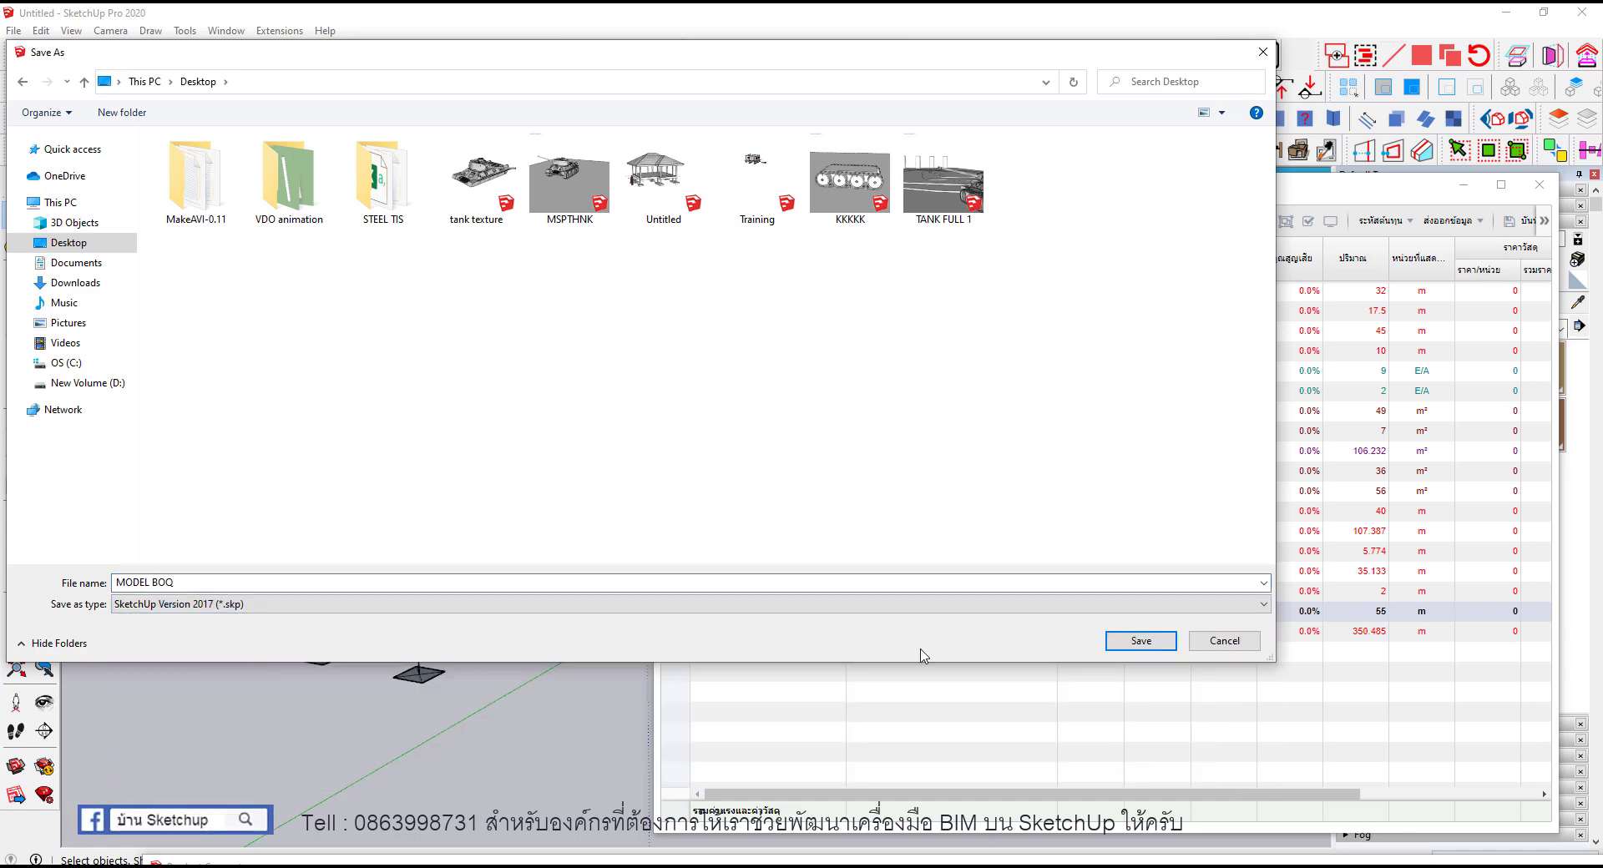
click(1148, 641)
Step: Reopen MODEL BOQ from the recent files list and dismiss the version notice
click(12, 30)
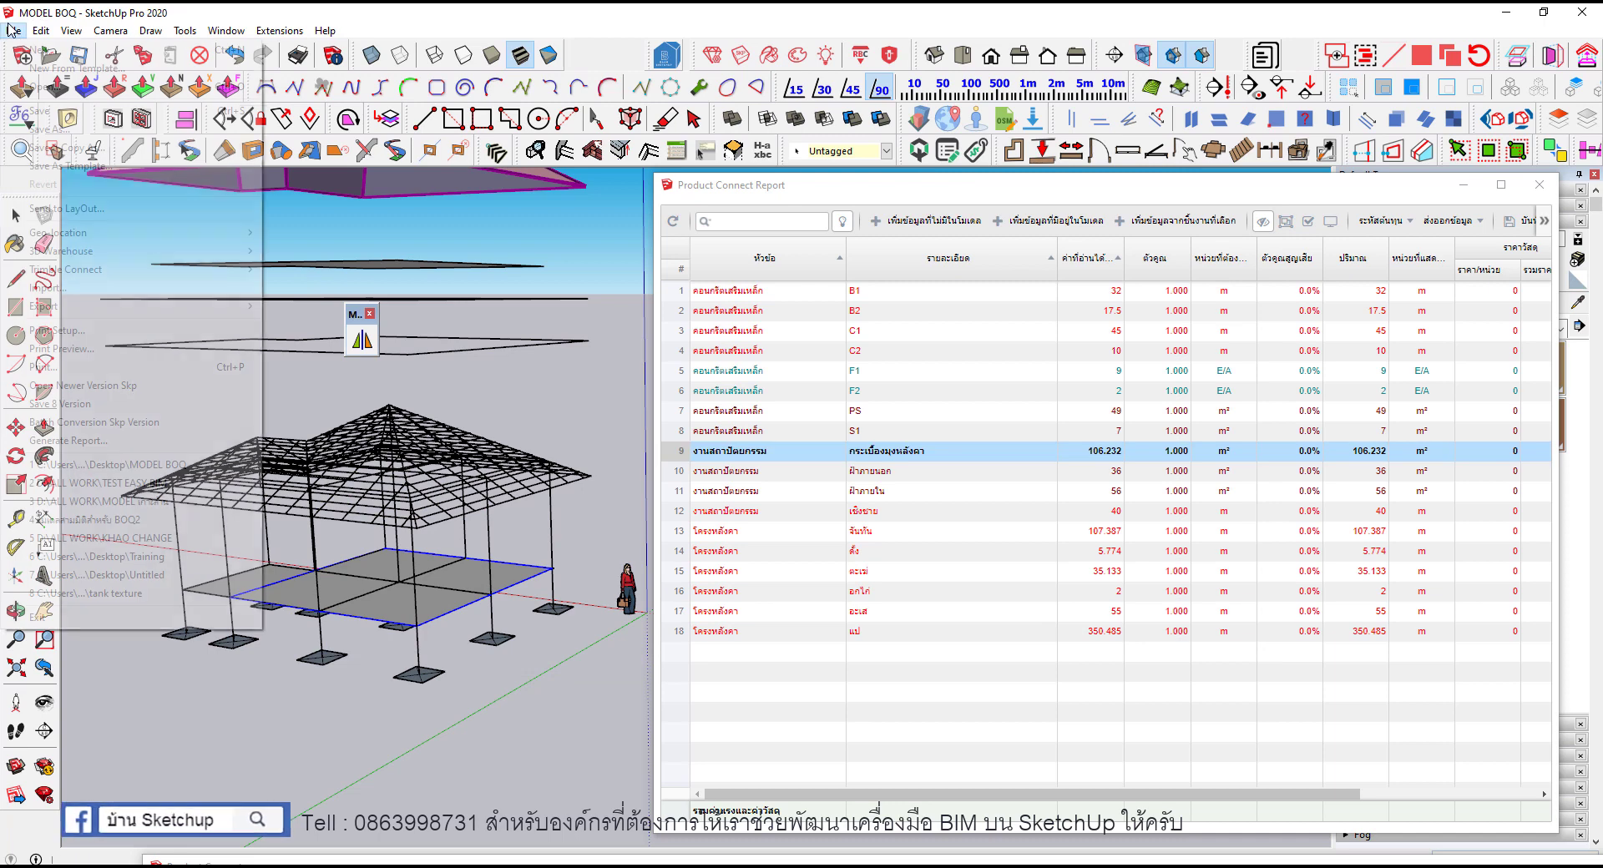
click(138, 470)
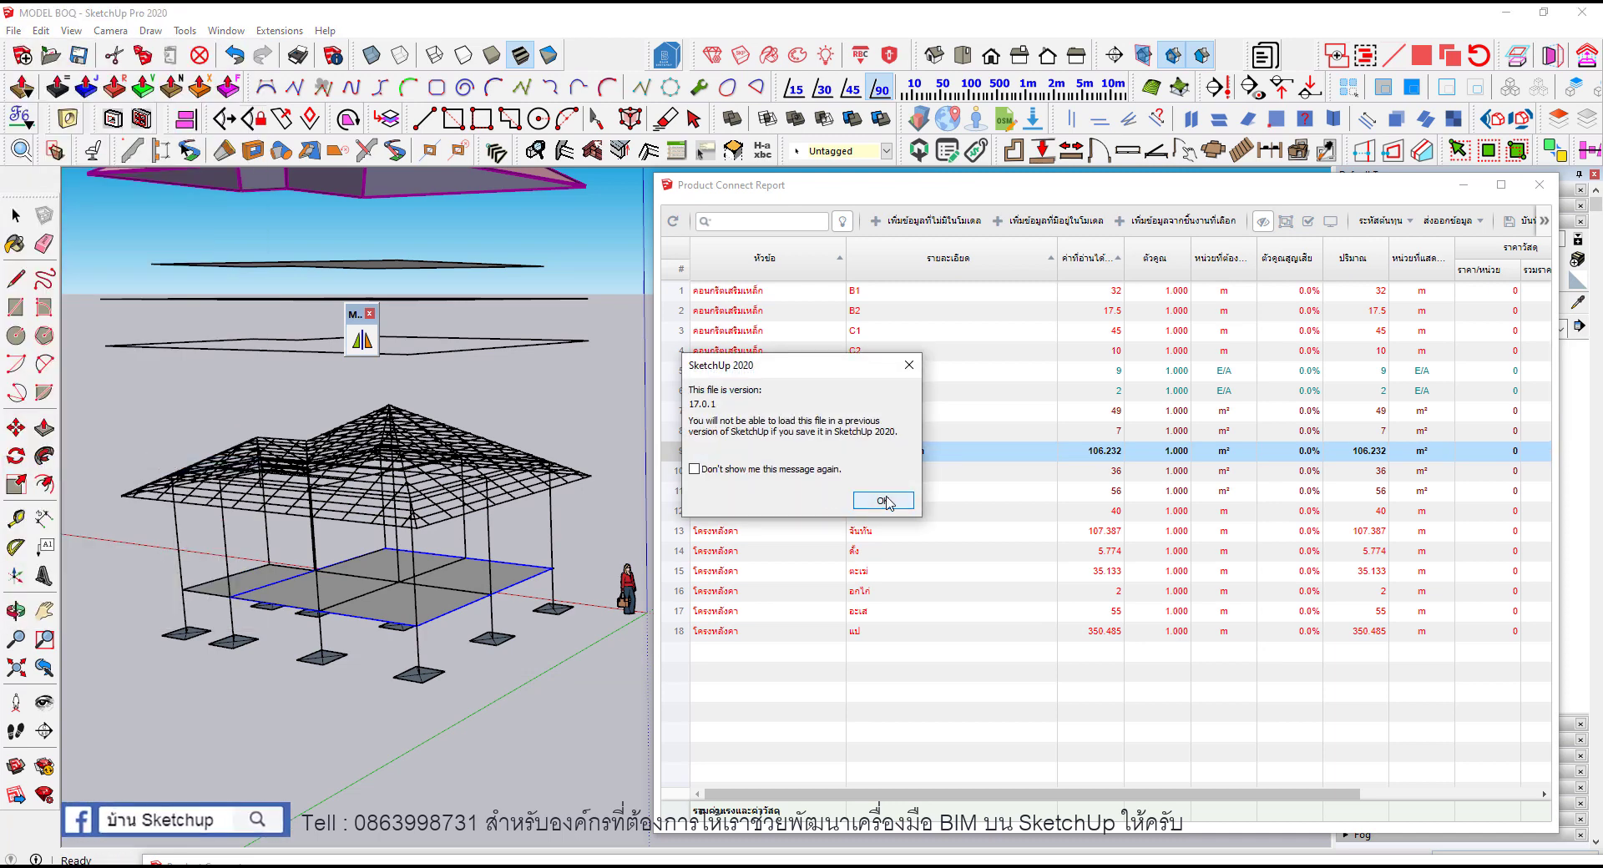
click(883, 501)
Step: Open TEST EASY BIM from the recent files, declining to save changes to MODEL BOQ
click(12, 30)
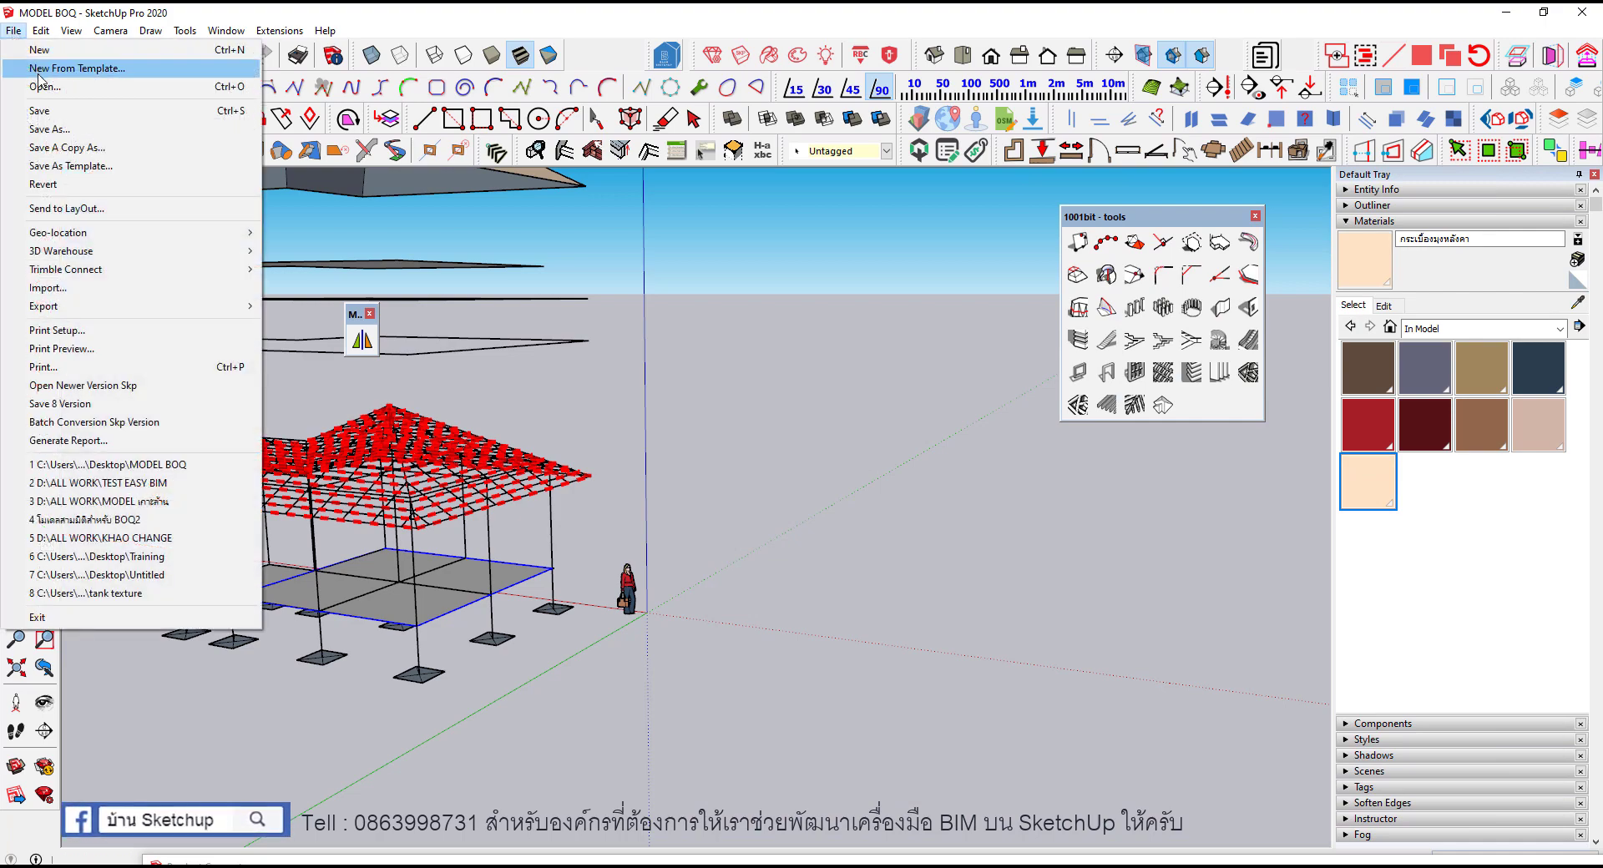
click(38, 84)
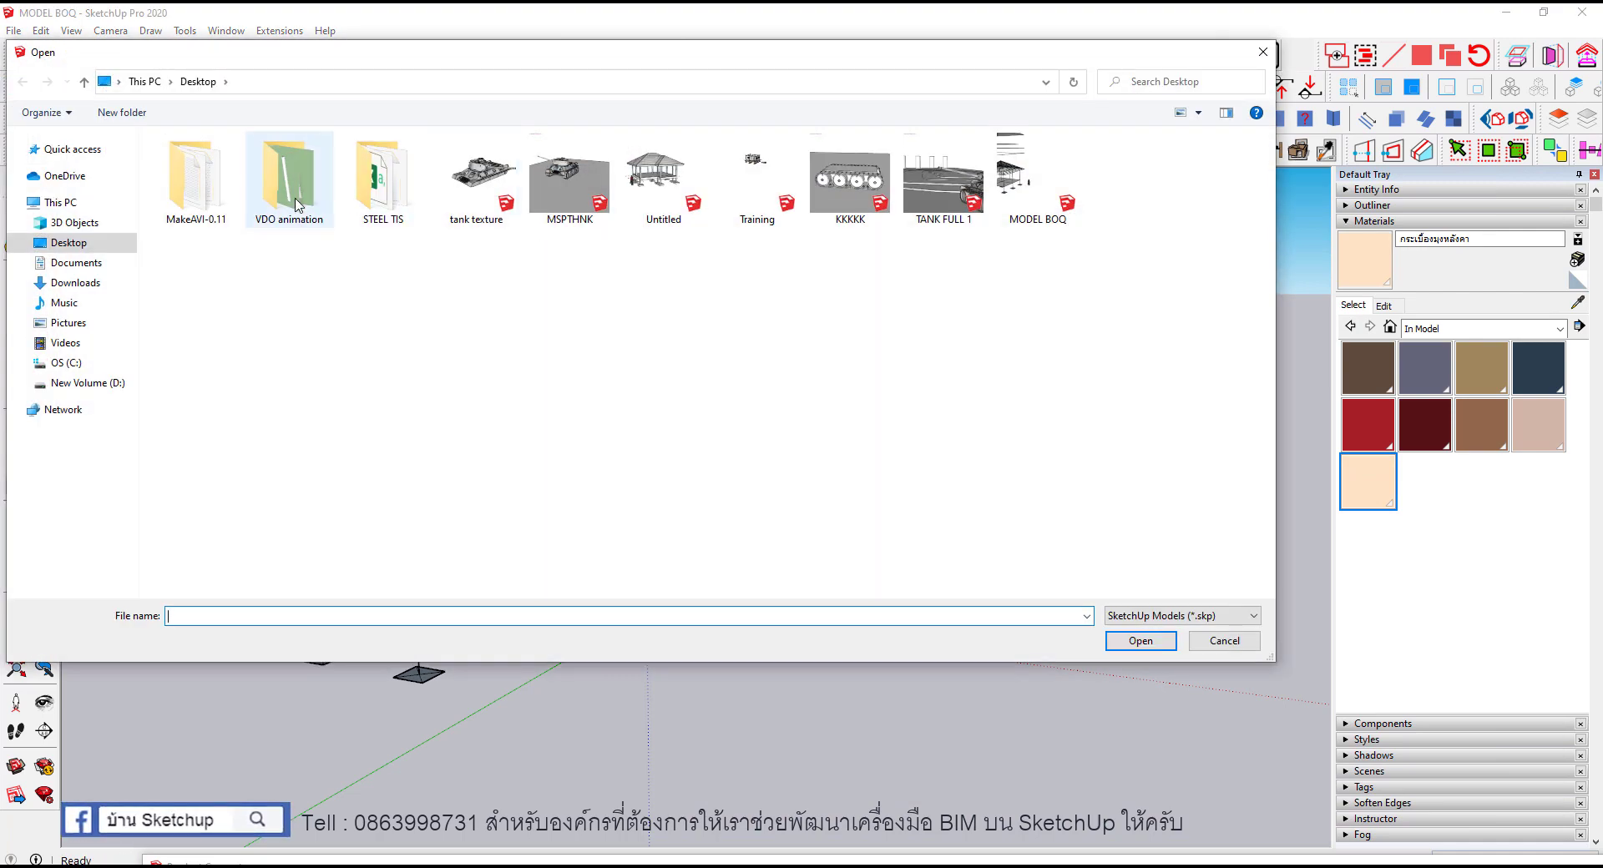
click(1225, 640)
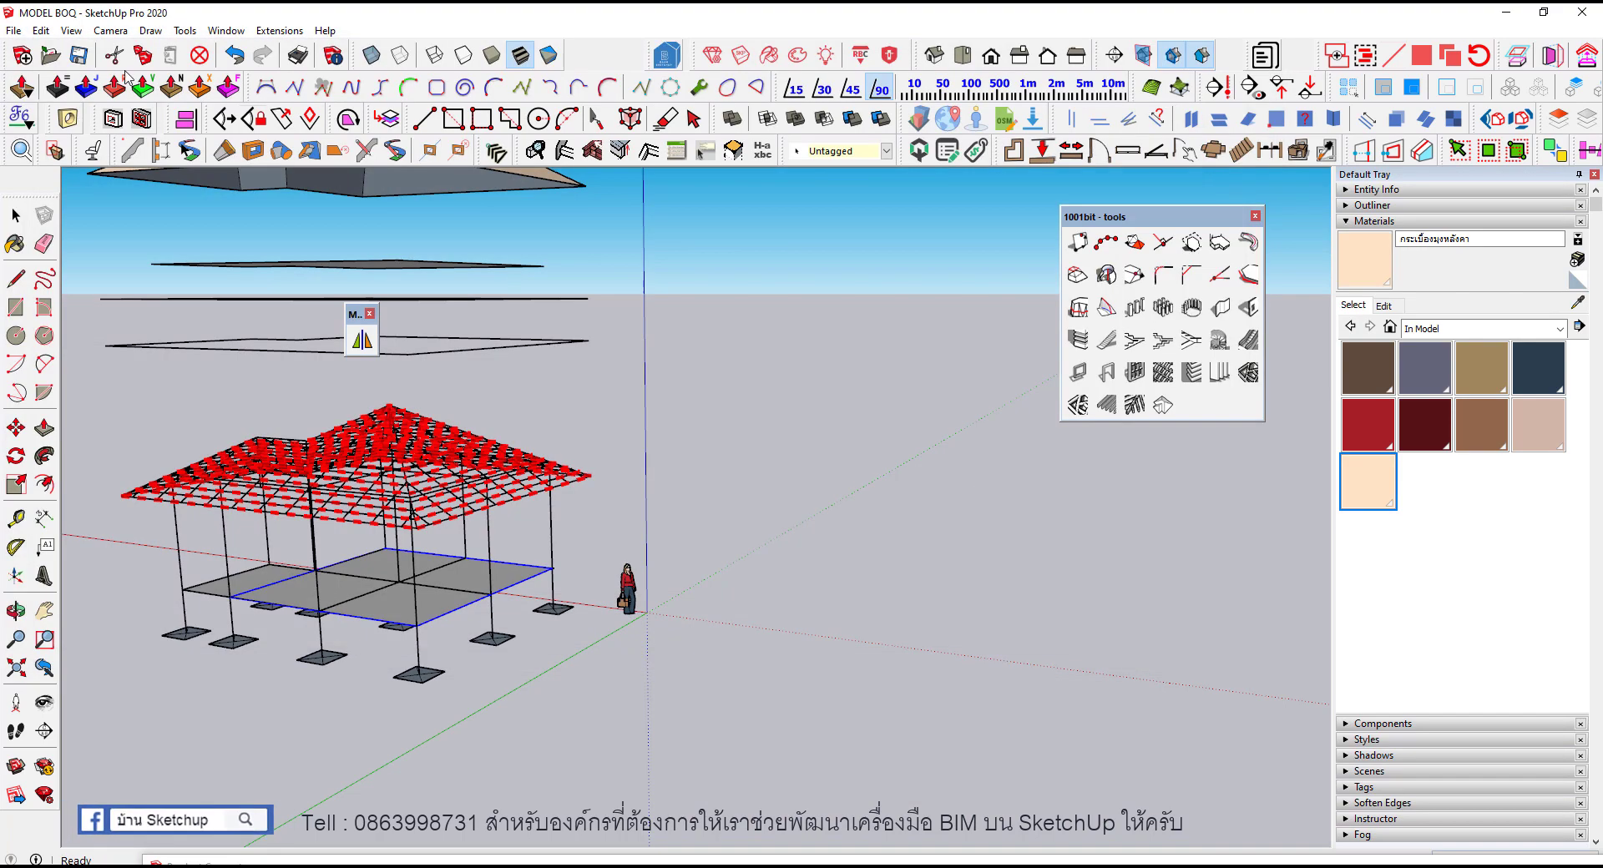
click(12, 30)
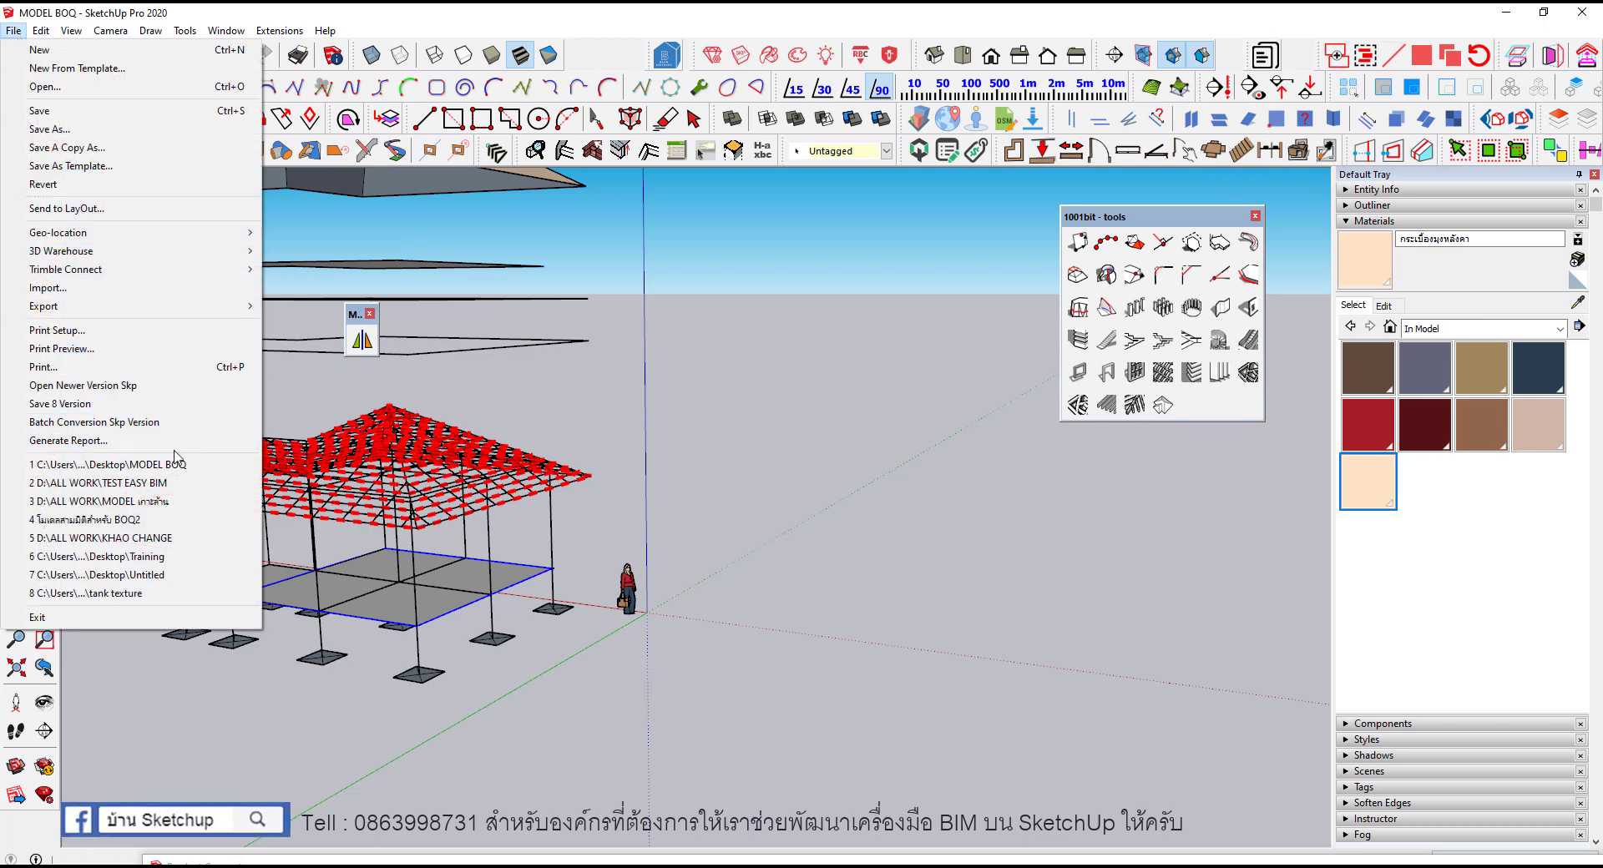
click(165, 484)
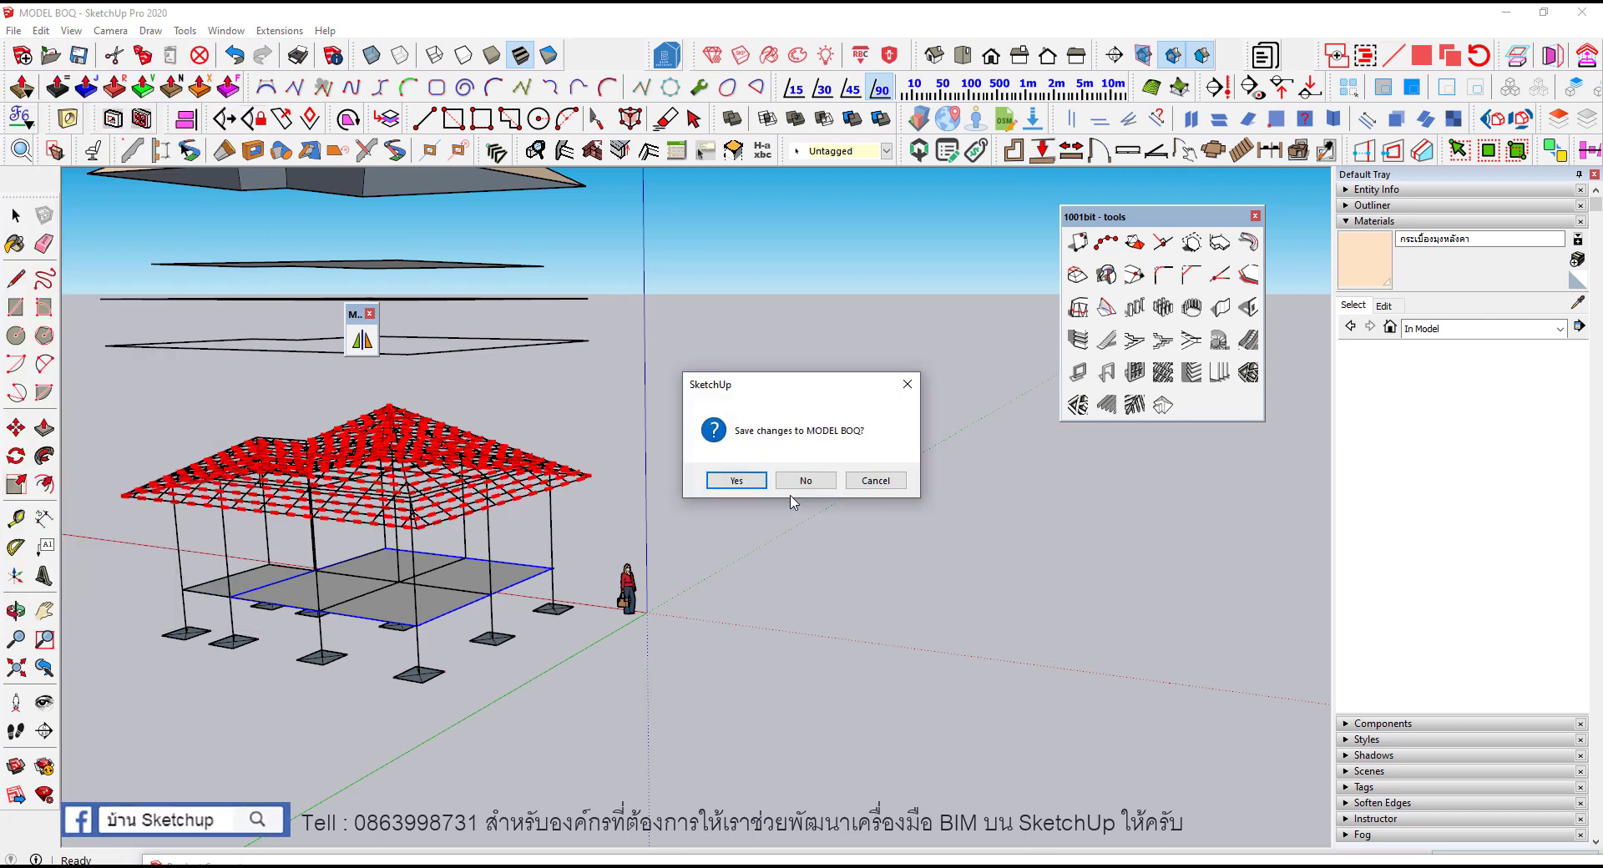
click(813, 484)
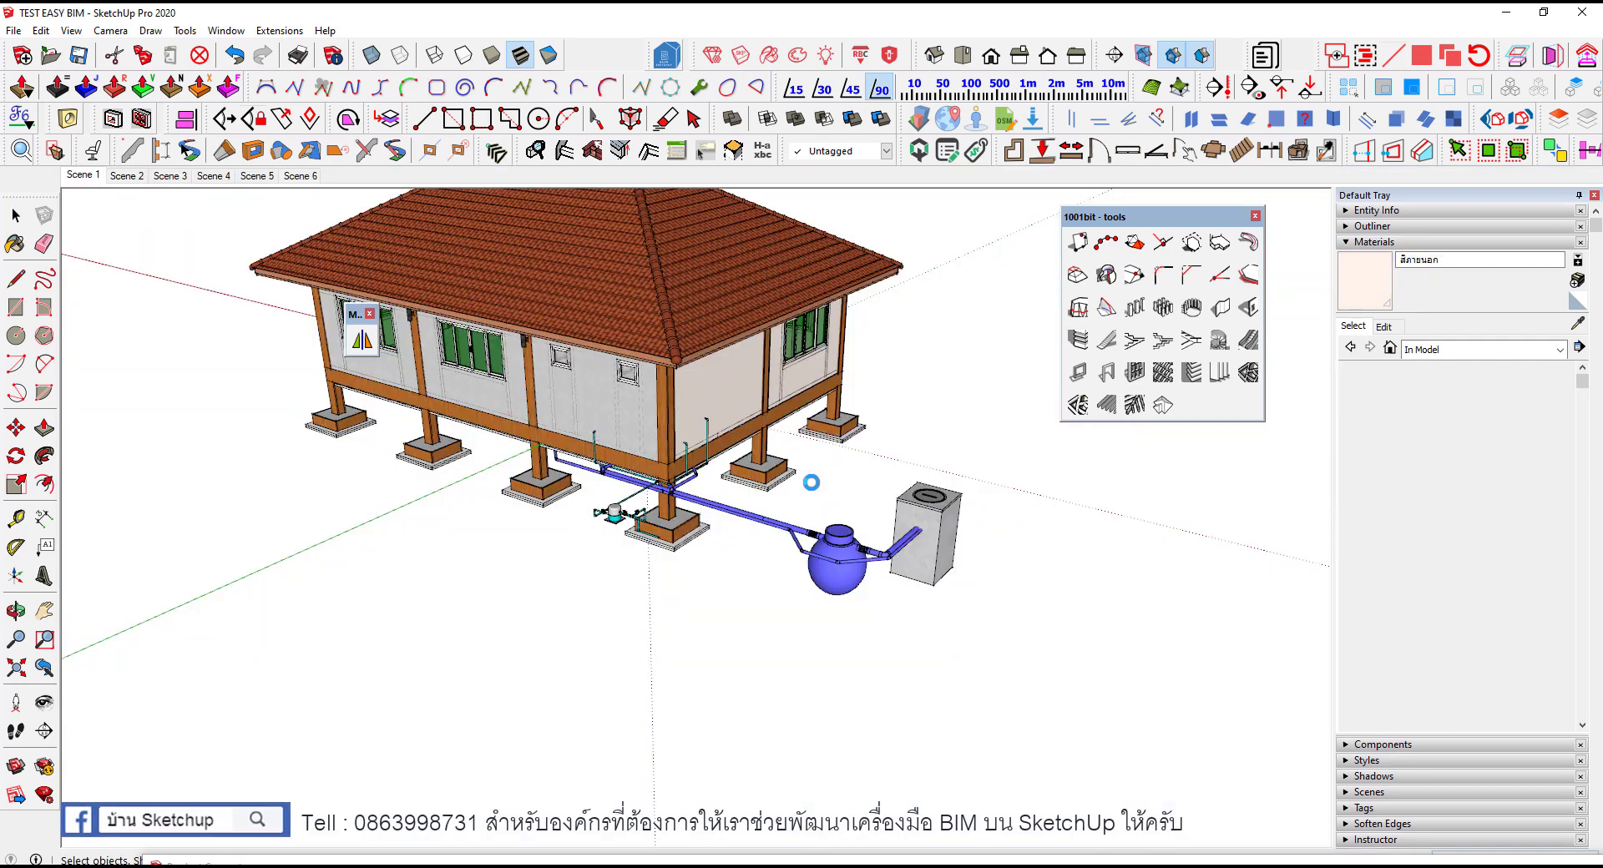
Step: Orbit and zoom around the house to inspect its left and entrance sides
middle_drag(810, 477, 613, 297)
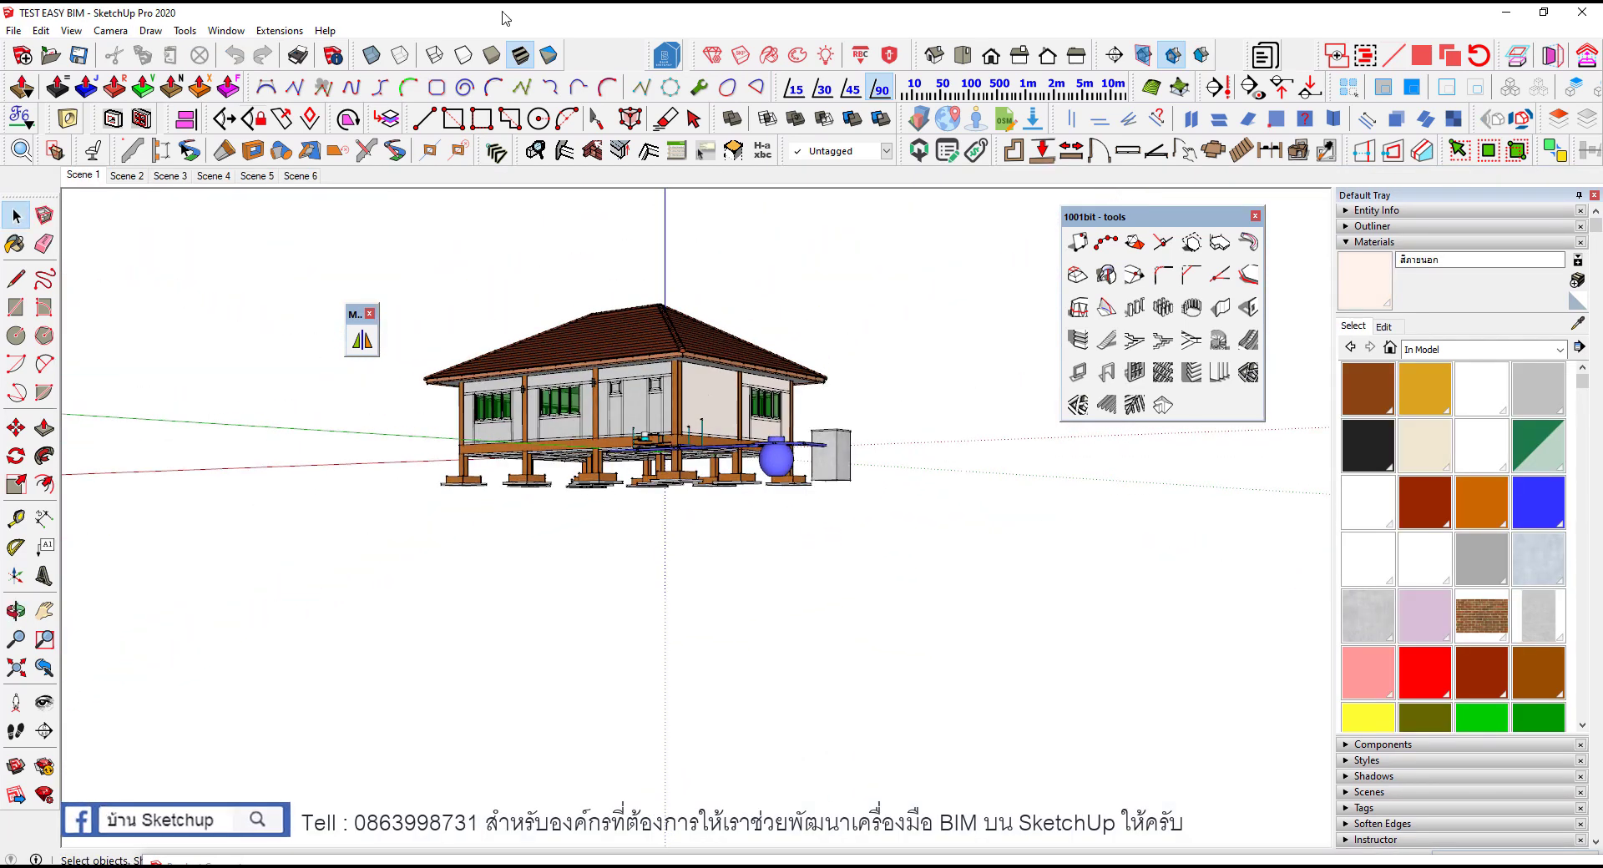
scroll(641, 476, up, 5)
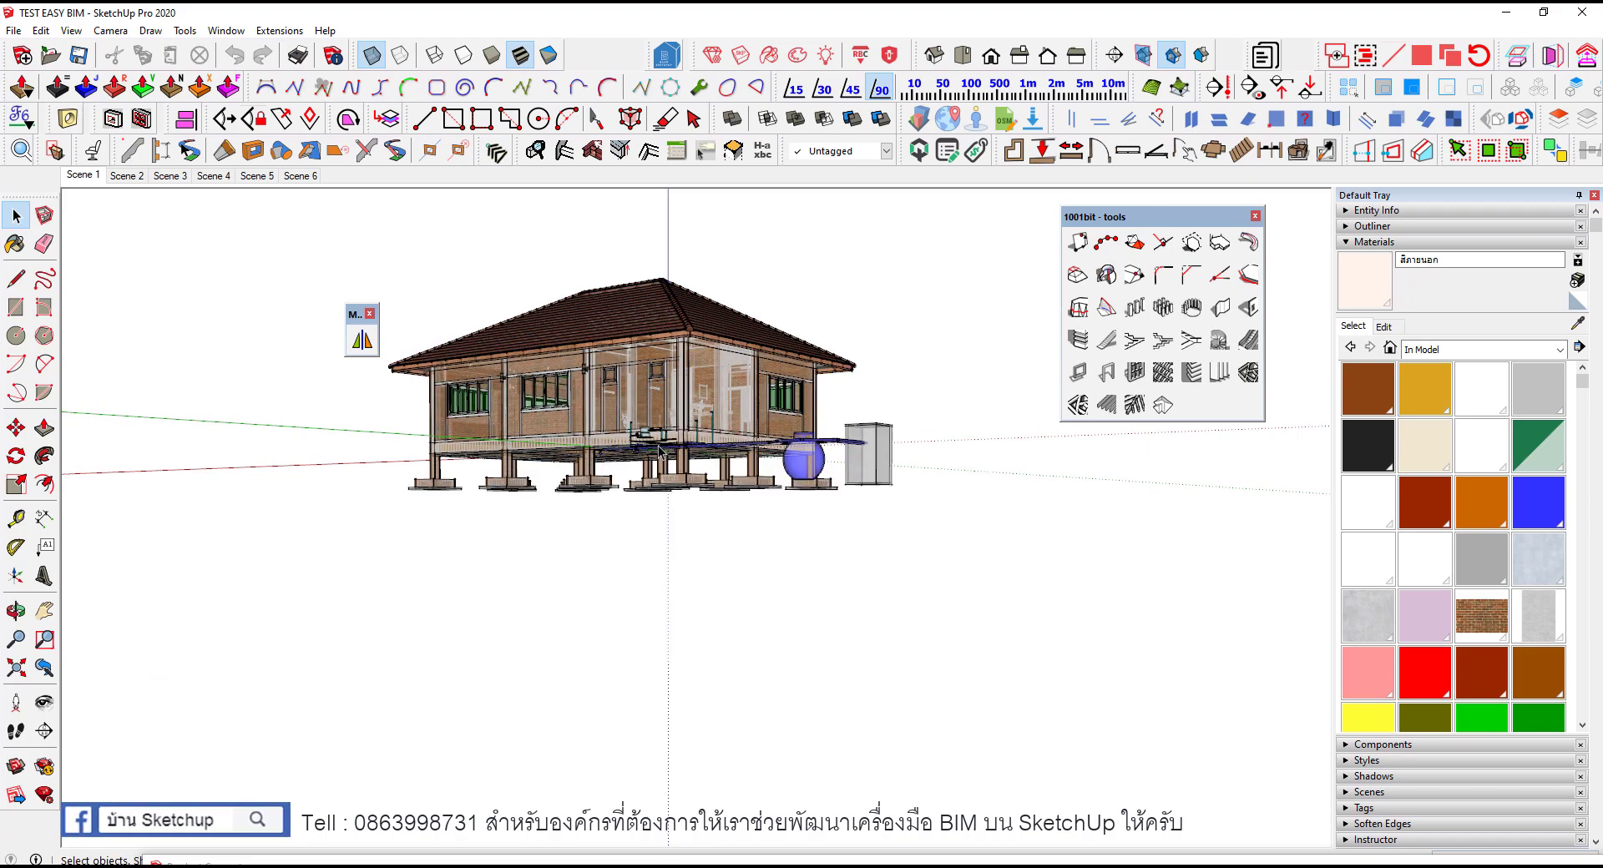
middle_drag(642, 476, 659, 480)
middle_drag(924, 494, 263, 484)
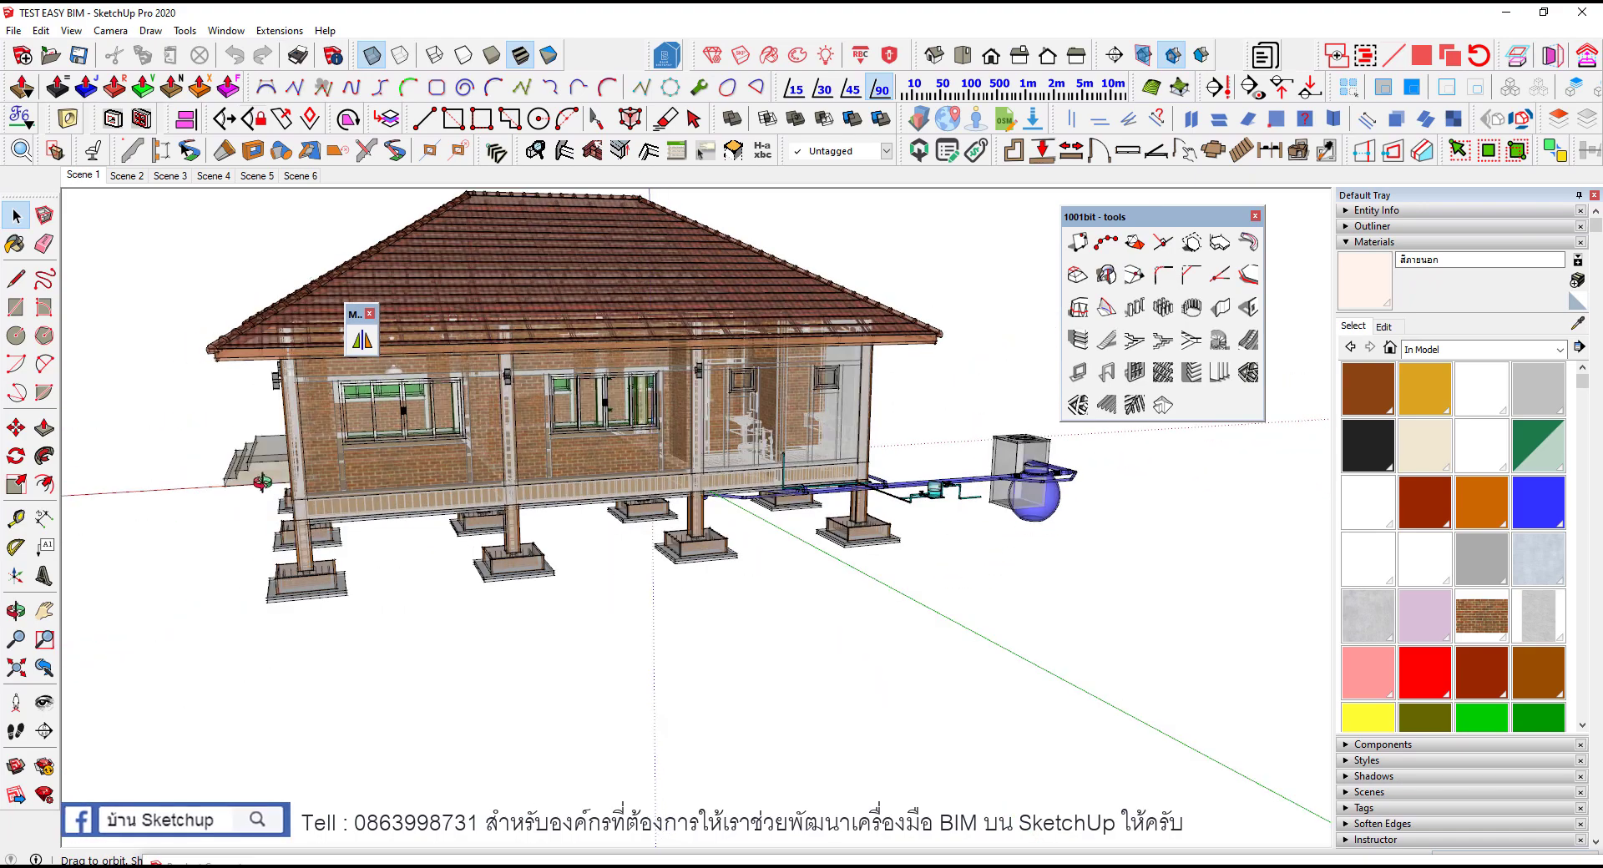
mouse_move(584, 486)
middle_down()
mouse_move(456, 523)
mouse_move(662, 480)
middle_up()
scroll(530, 526, up, 3)
scroll(531, 526, down, 3)
scroll(662, 480, up, 2)
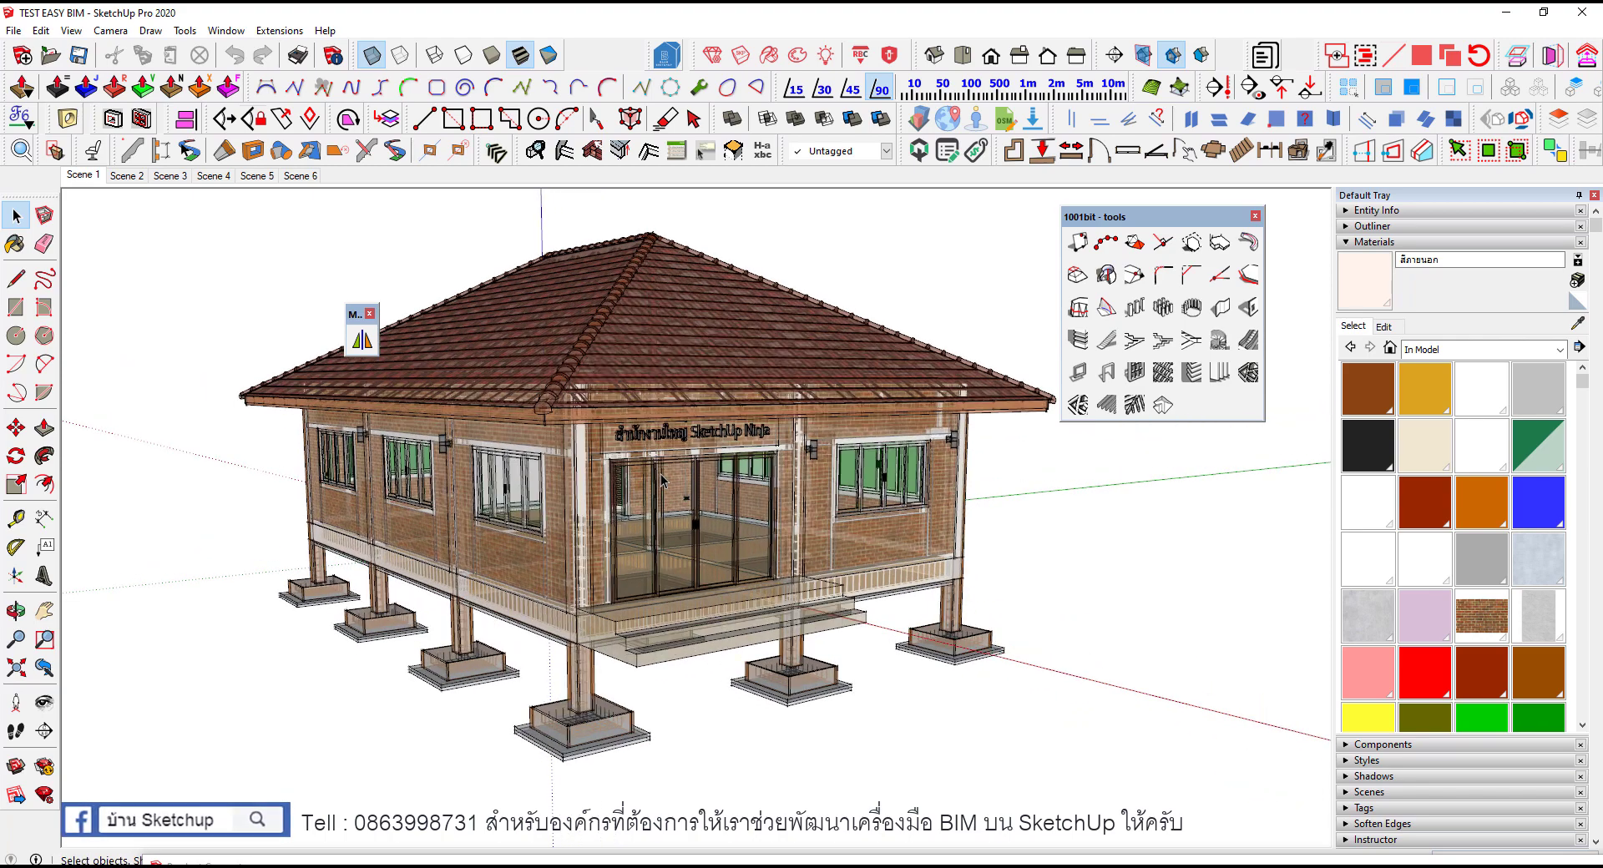
scroll(662, 480, up, 1)
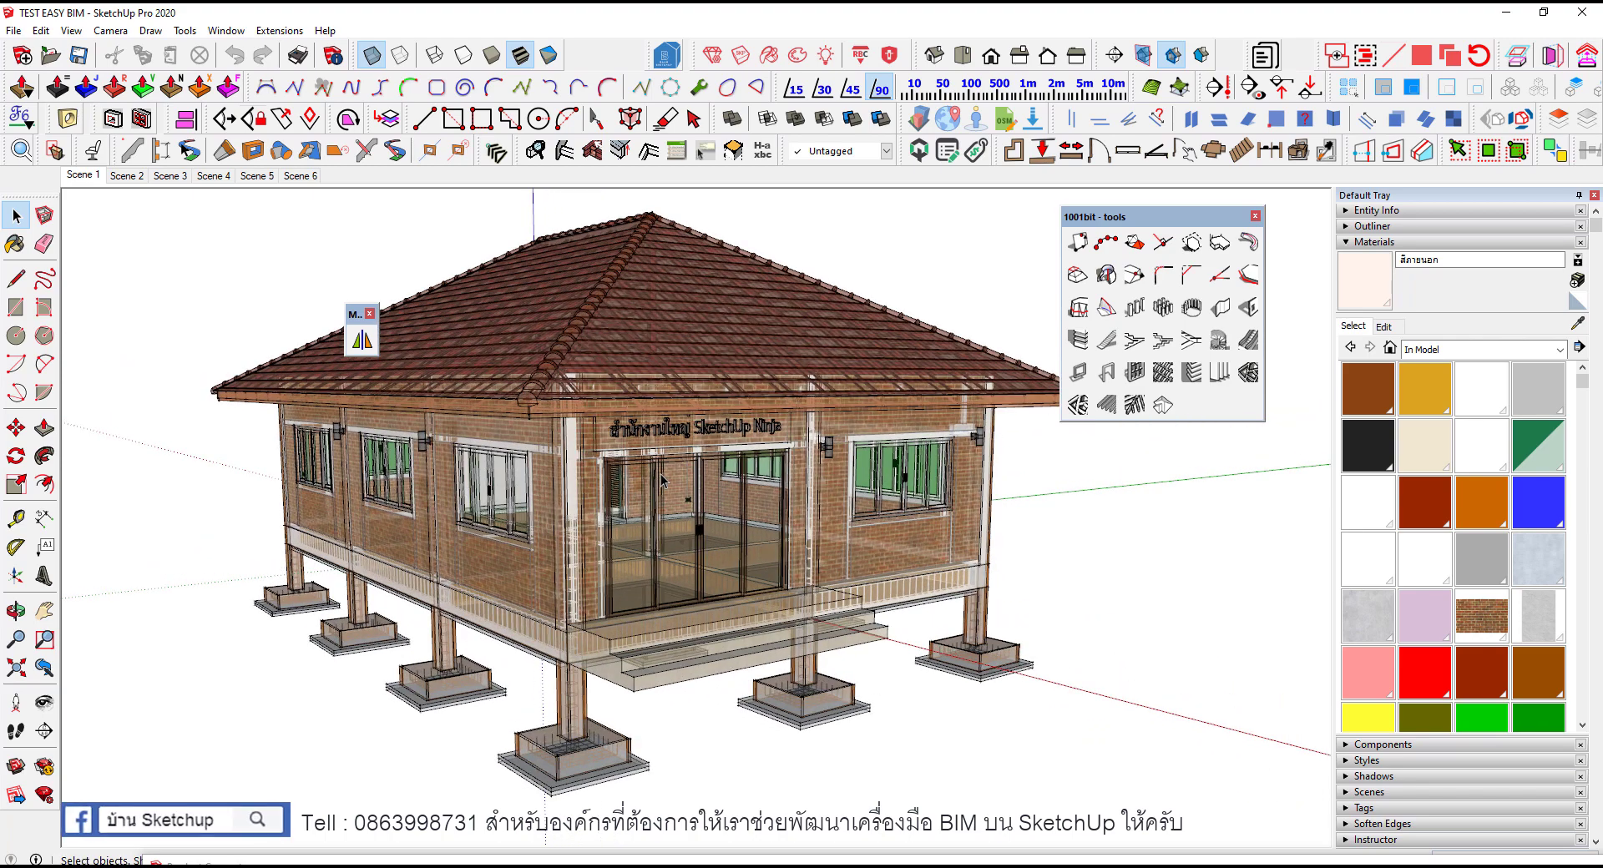